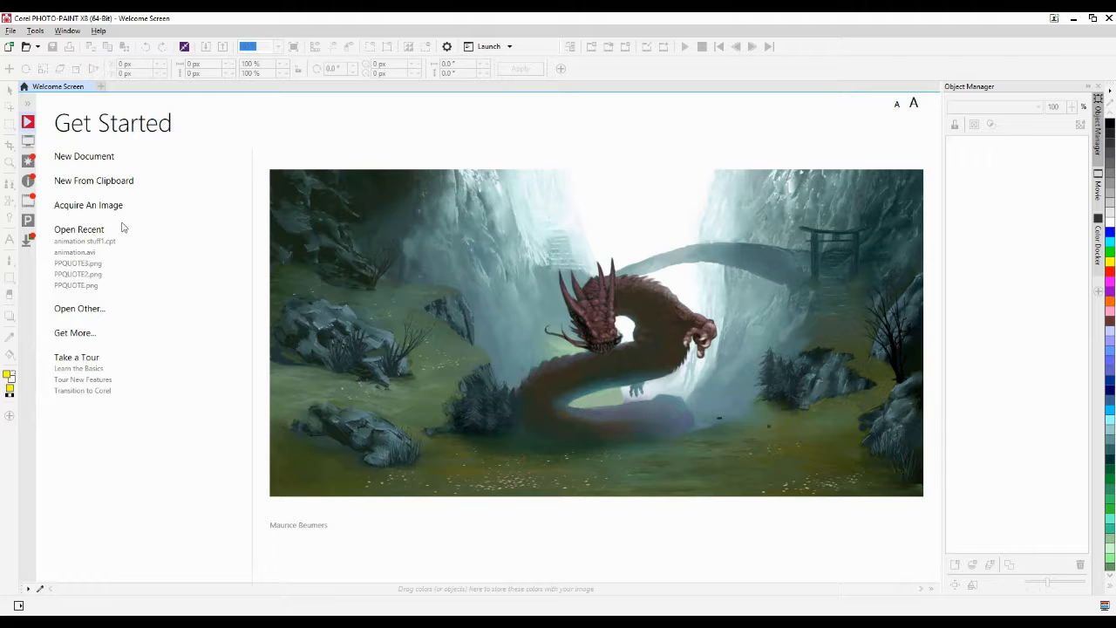
# Set the program's general options to show nothing on startup and close the Welcome Screen
pyautogui.click(36, 31)
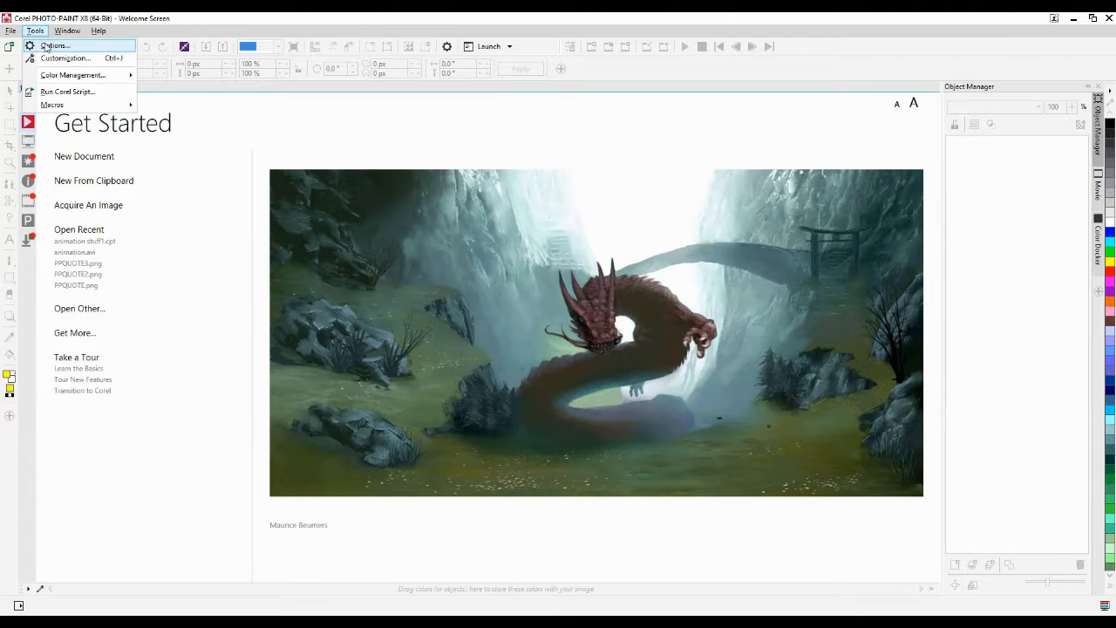
pyautogui.click(51, 46)
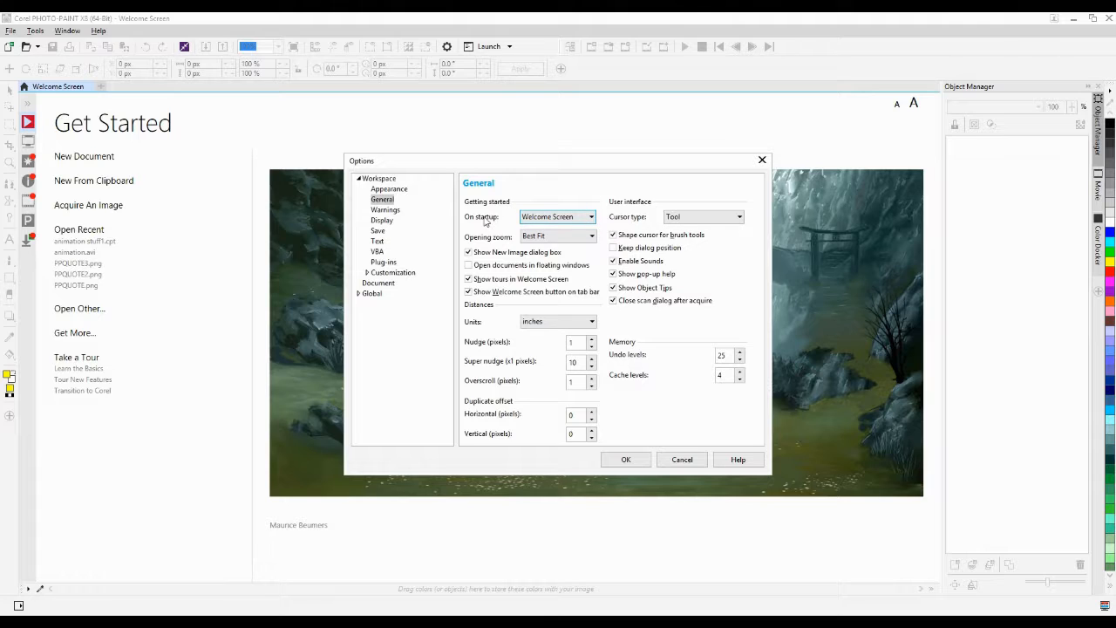
pyautogui.click(592, 218)
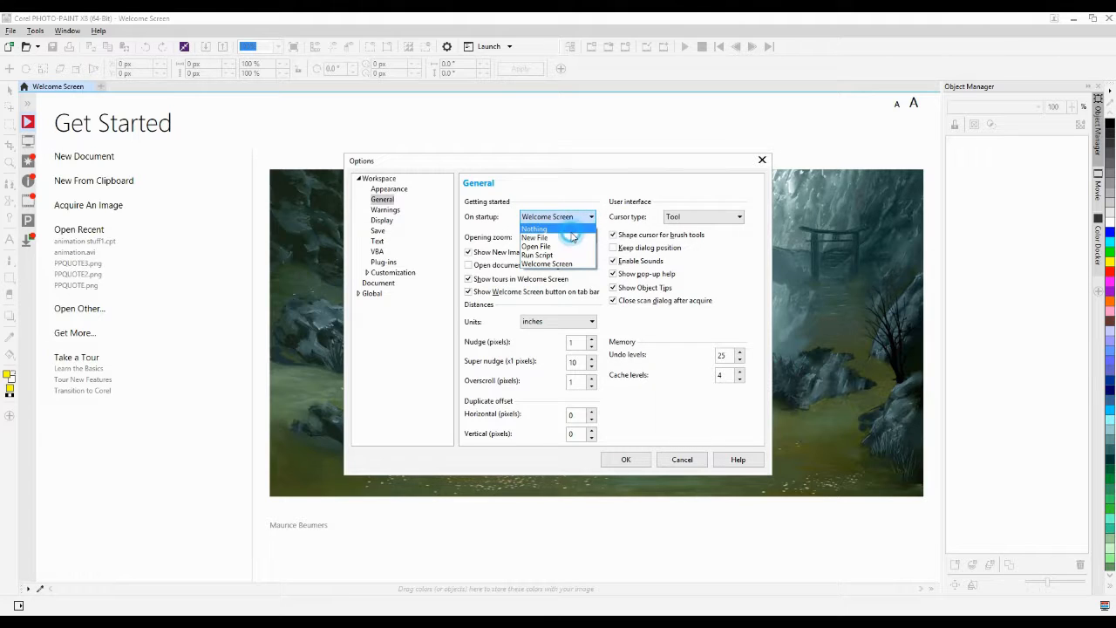
pyautogui.click(571, 228)
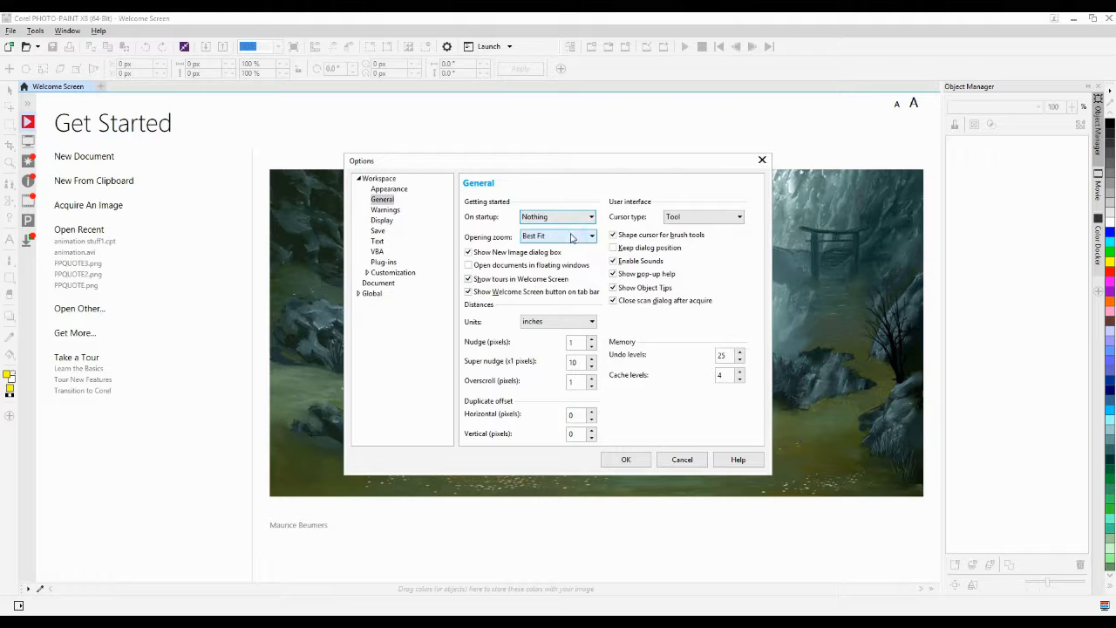
pyautogui.click(625, 460)
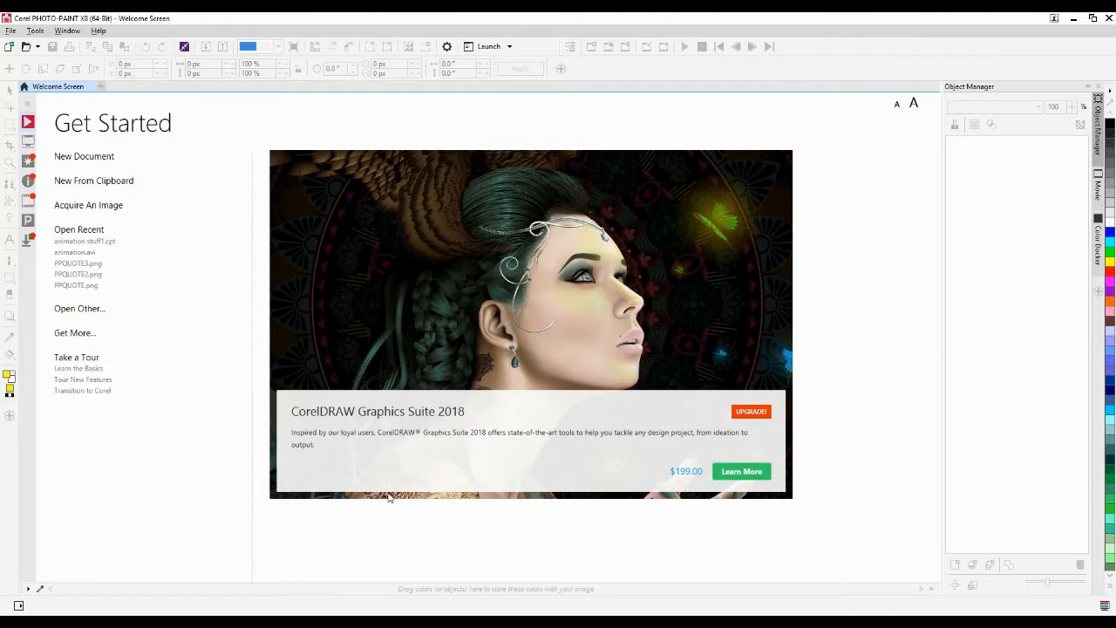
pyautogui.click(89, 87)
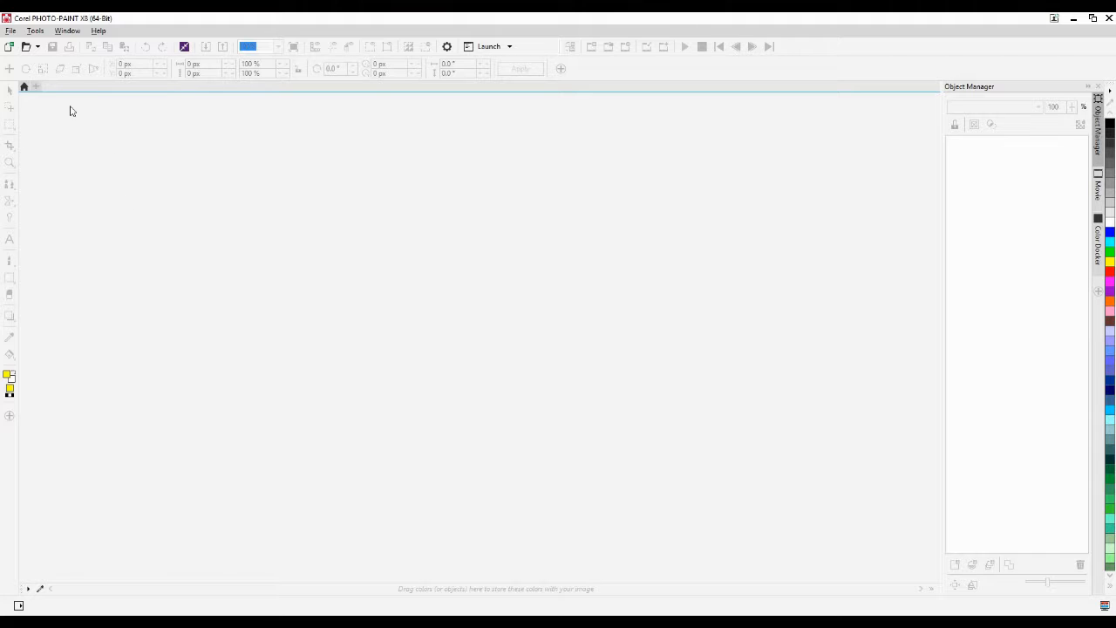
pyautogui.click(10, 31)
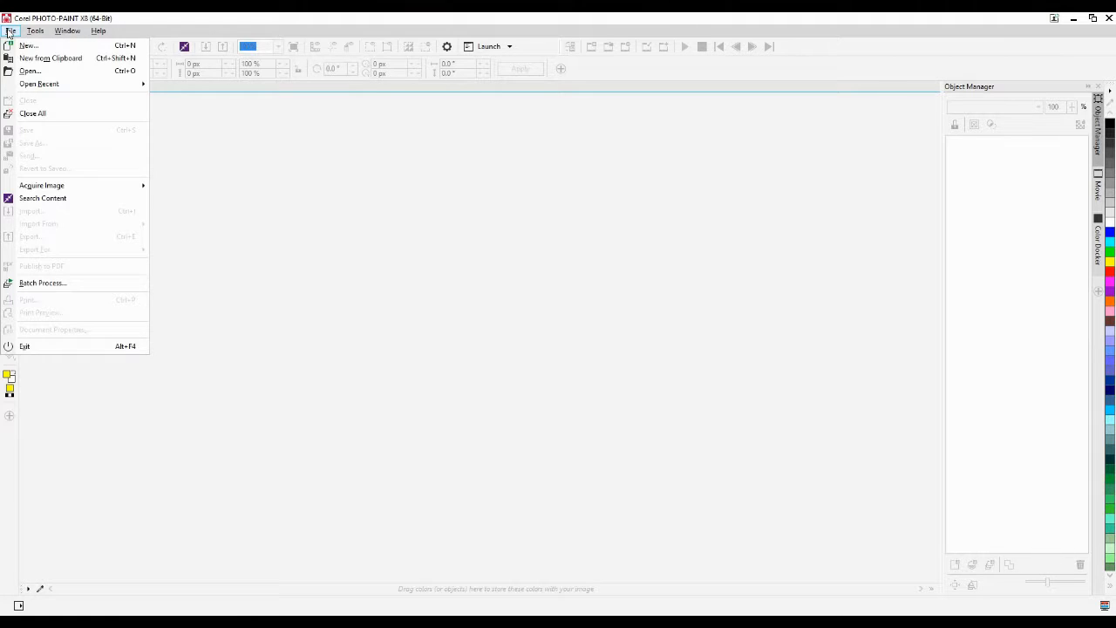
pyautogui.click(468, 224)
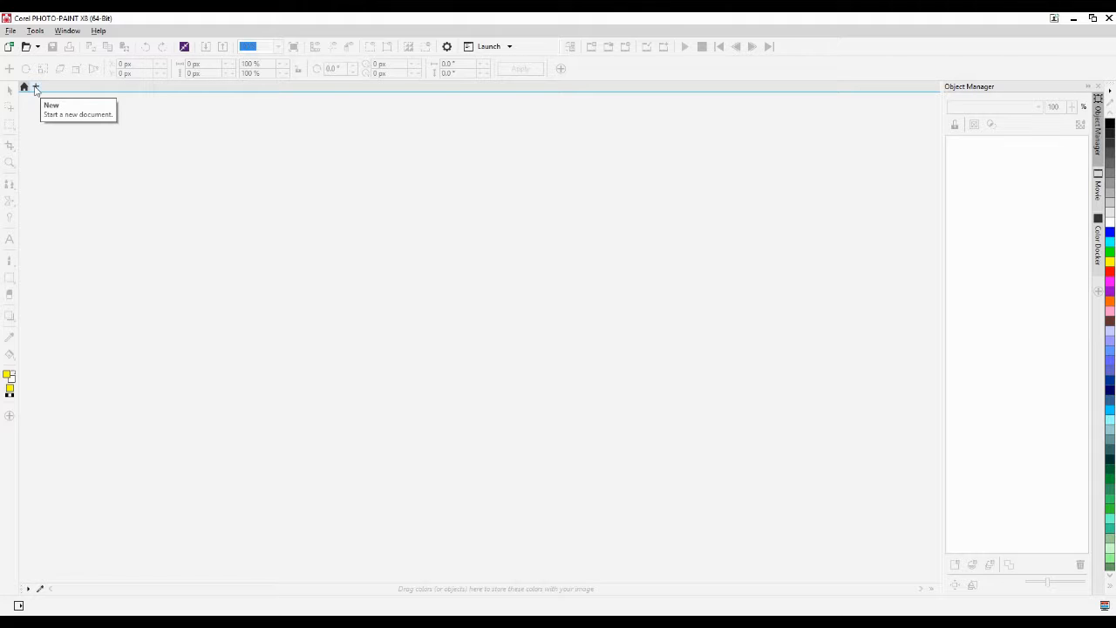
# Start a new image with a custom size of 1080 px wide by 720 px high
pyautogui.click(10, 30)
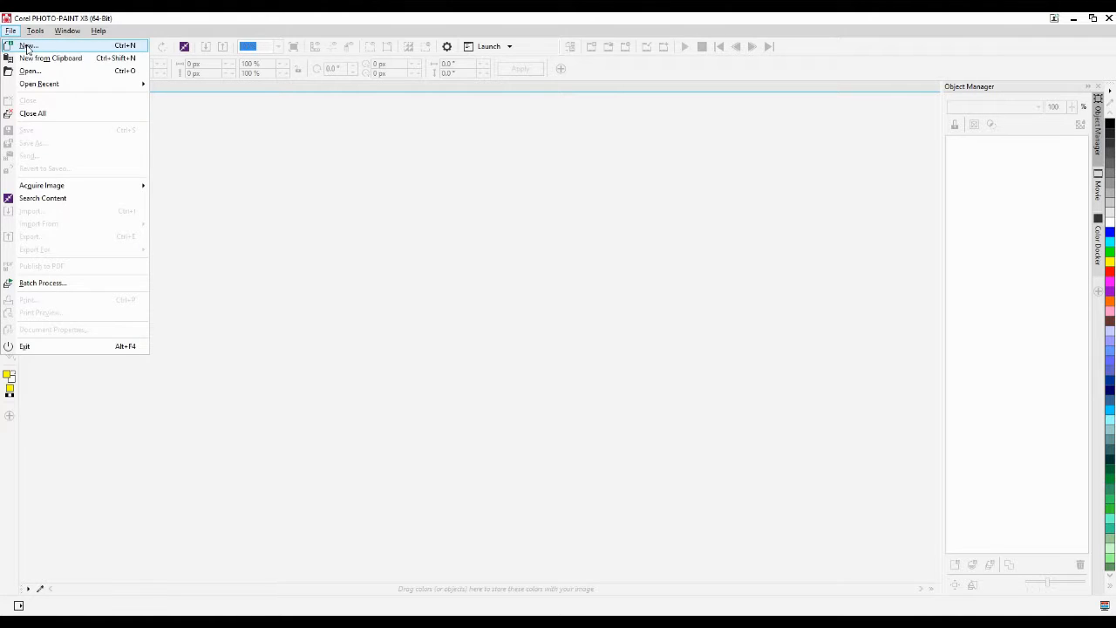
pyautogui.click(27, 48)
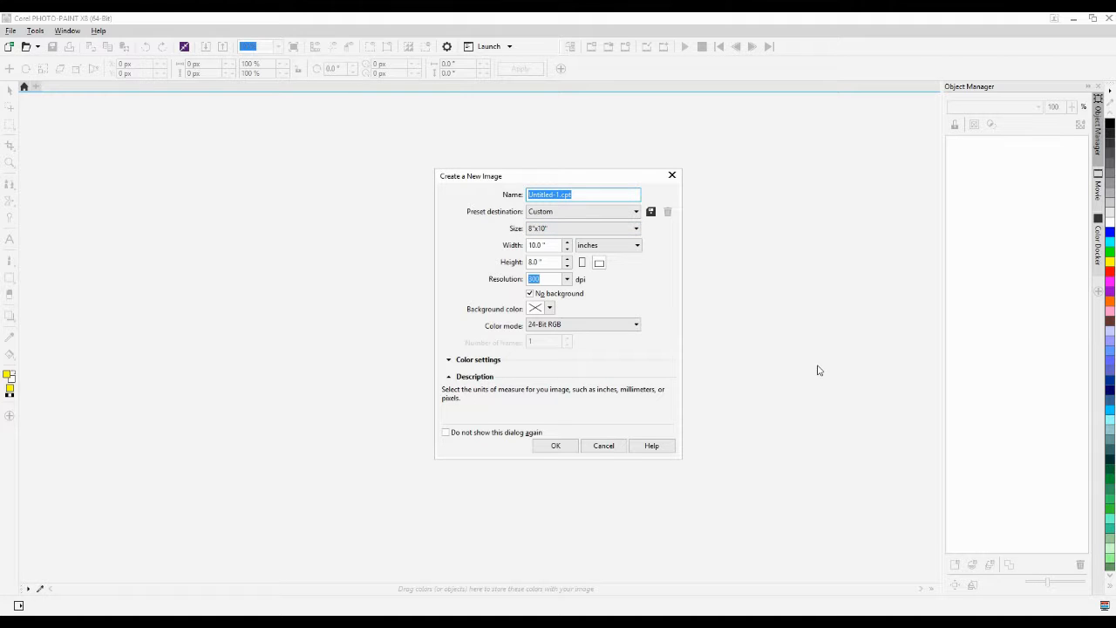
pyautogui.click(625, 229)
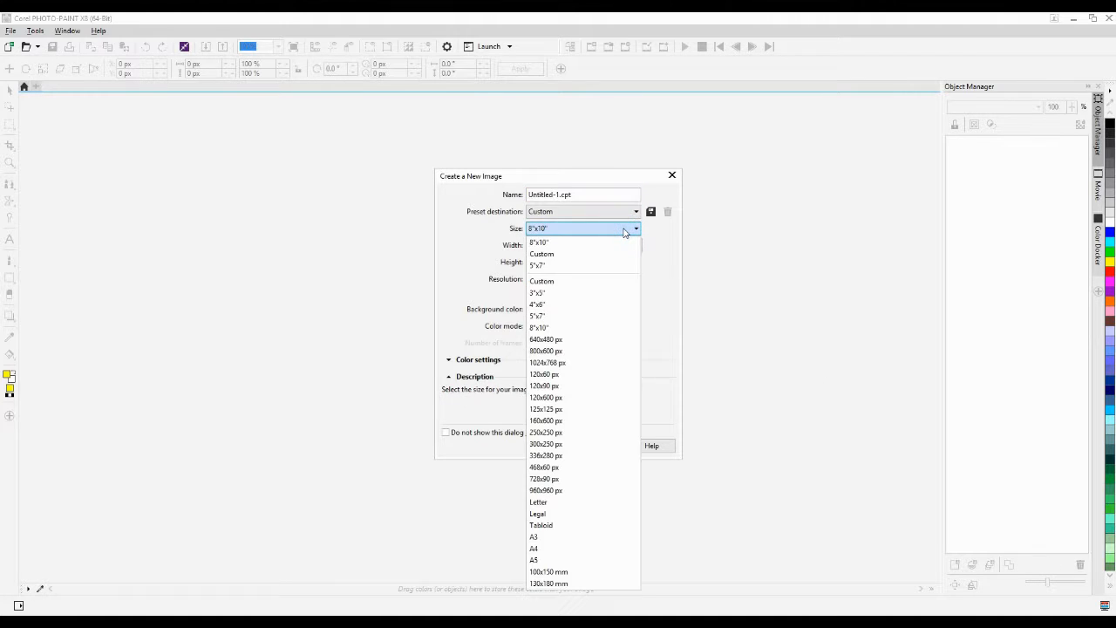
pyautogui.click(601, 282)
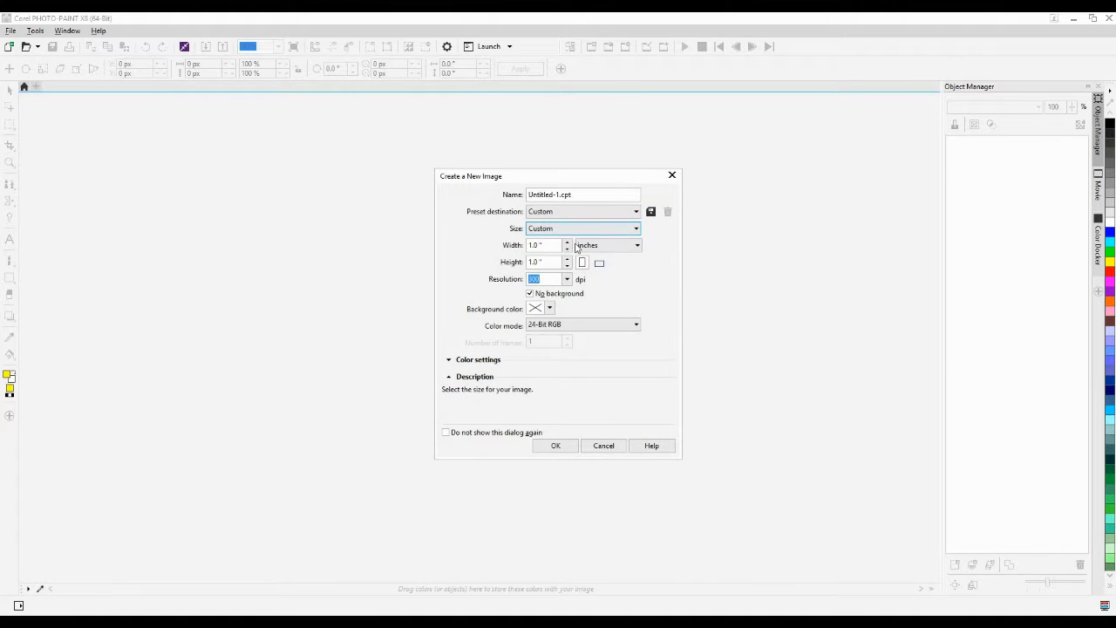
pyautogui.click(600, 246)
pyautogui.click(624, 301)
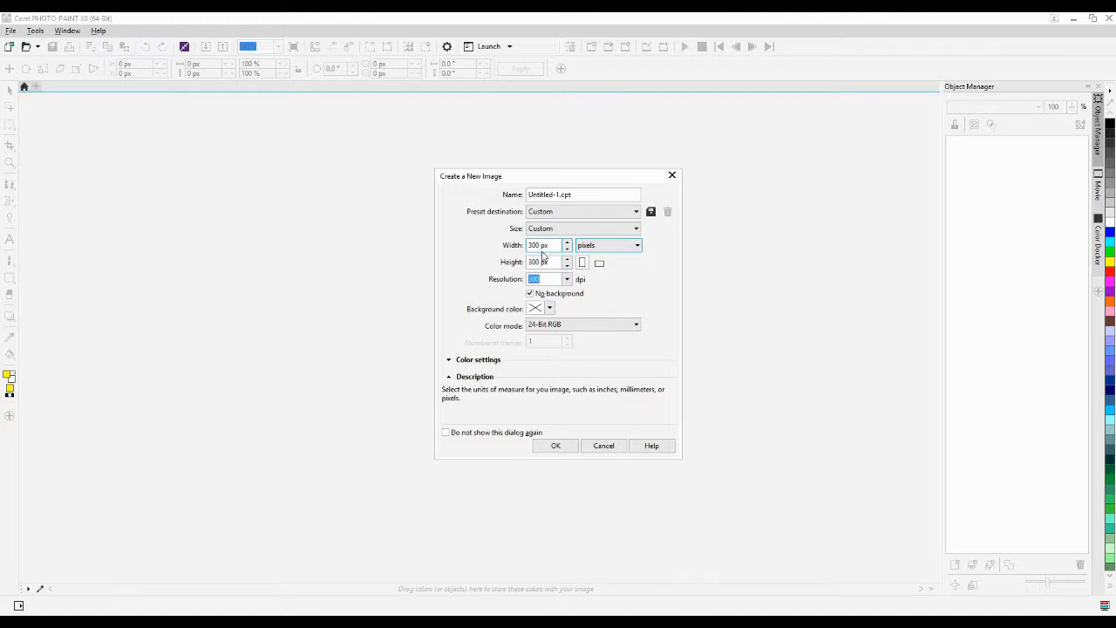
pyautogui.doubleClick(540, 247)
pyautogui.write('108')
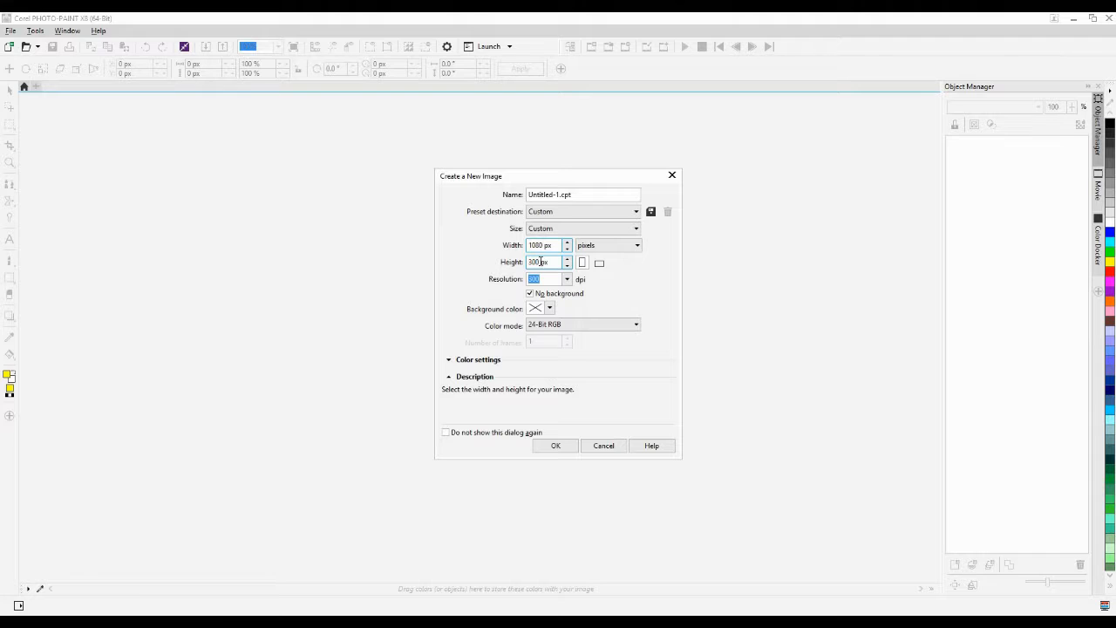
pyautogui.doubleClick(541, 261)
pyautogui.write('720')
pyautogui.press('Tab')
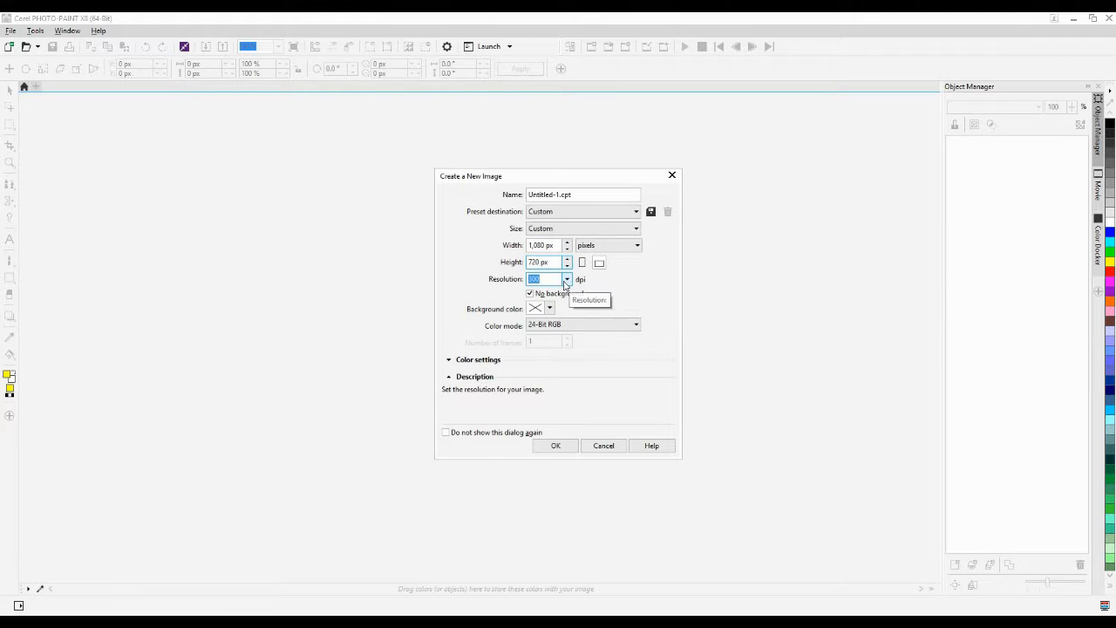
# Give the new image a yellow background (#FFFF00) instead of no background and create it
pyautogui.click(531, 293)
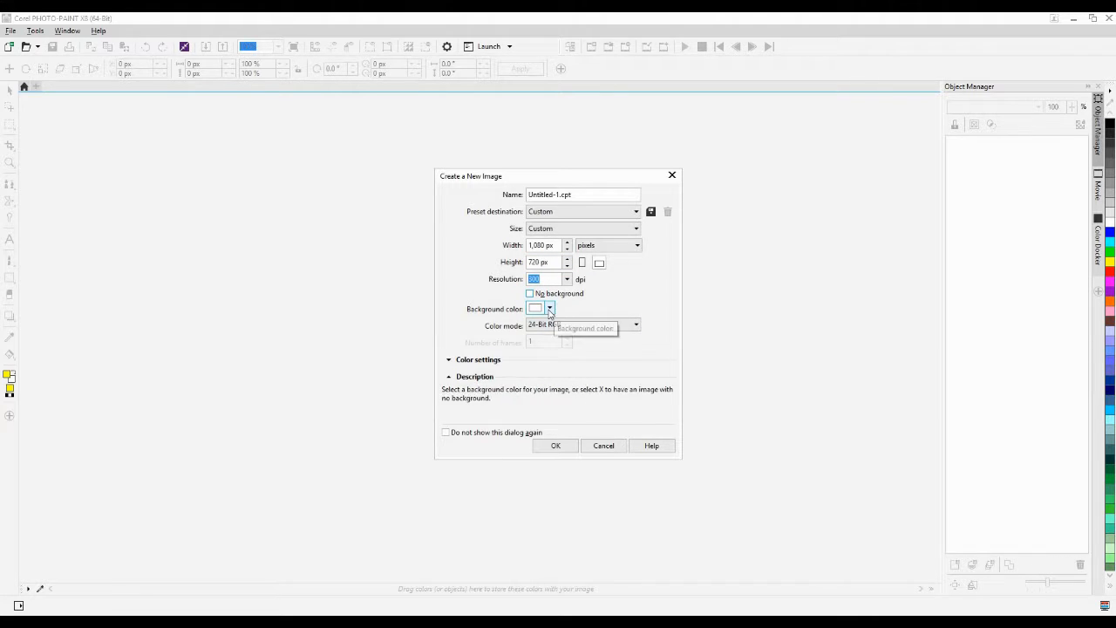
pyautogui.click(549, 309)
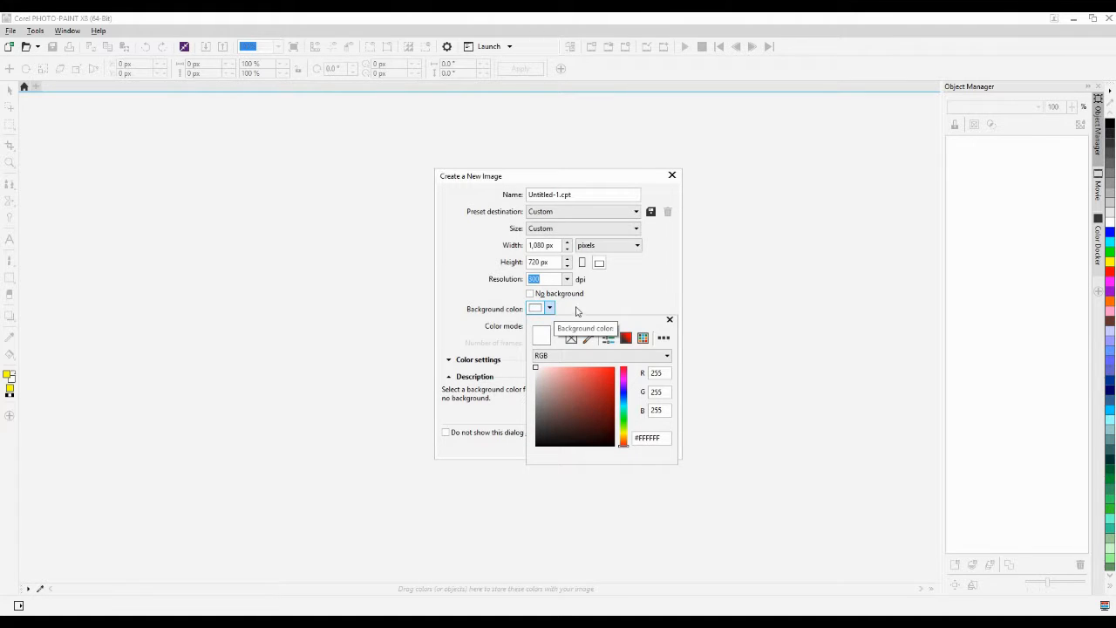
pyautogui.click(1109, 268)
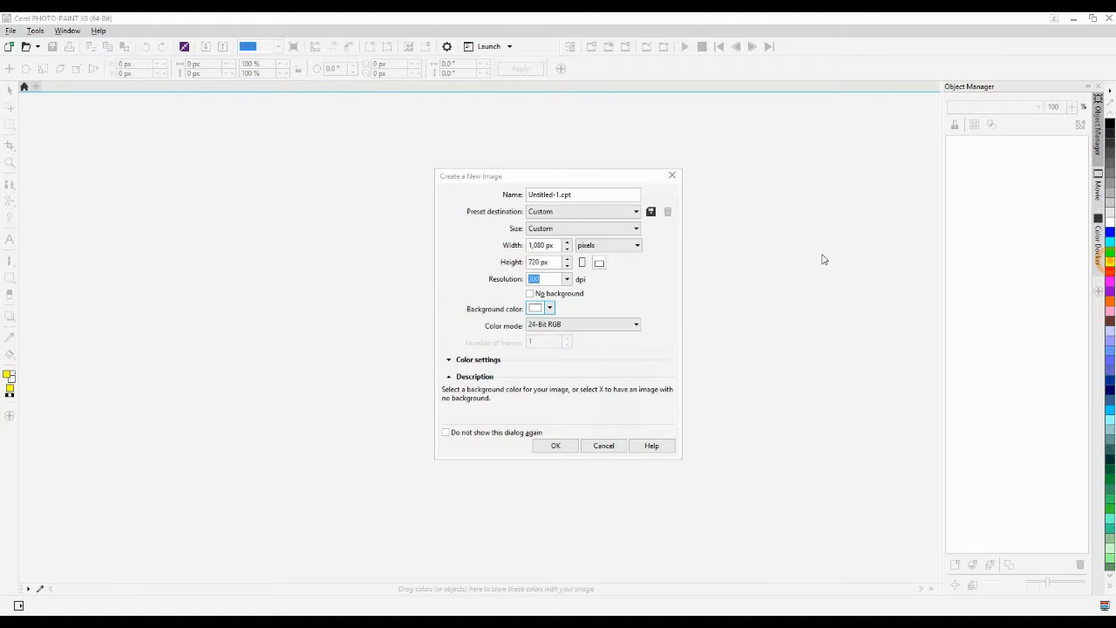
pyautogui.click(549, 307)
pyautogui.click(587, 339)
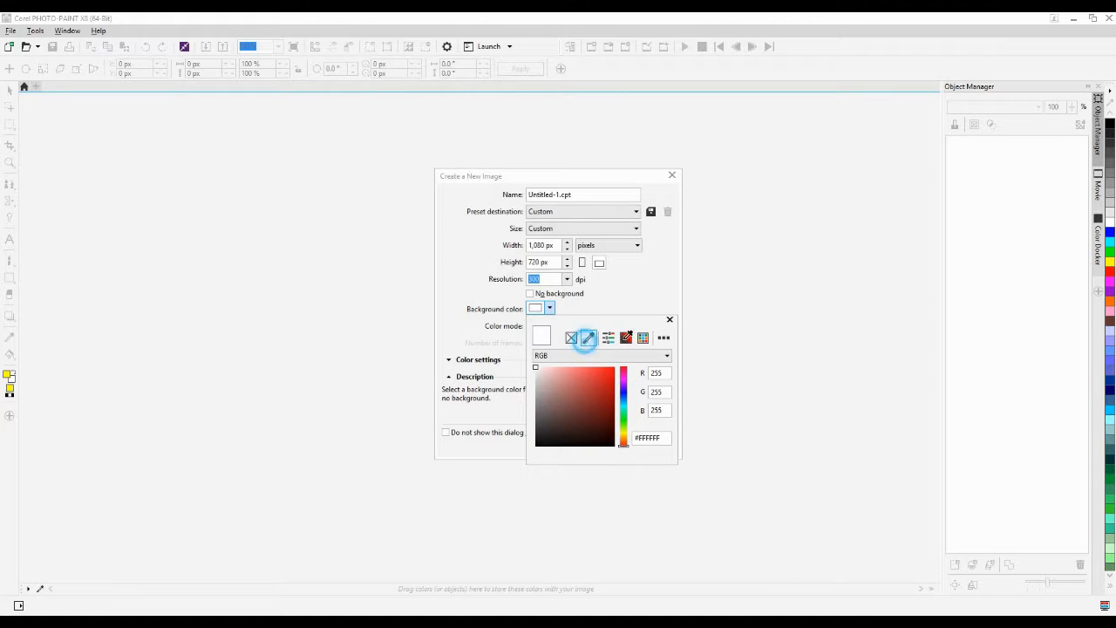
pyautogui.click(1109, 261)
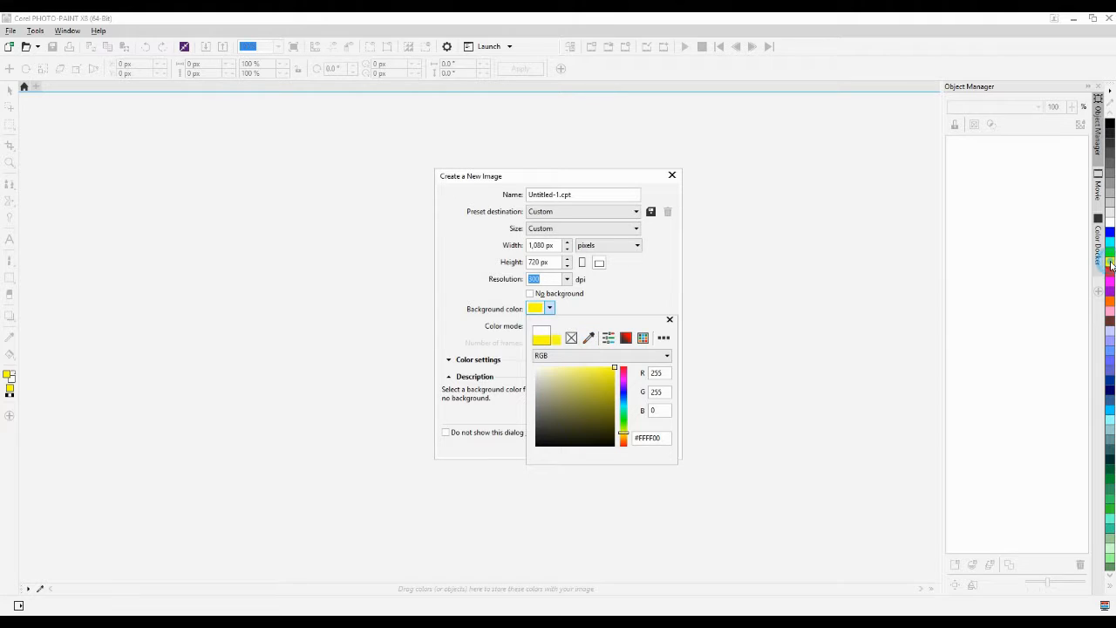
pyautogui.click(631, 307)
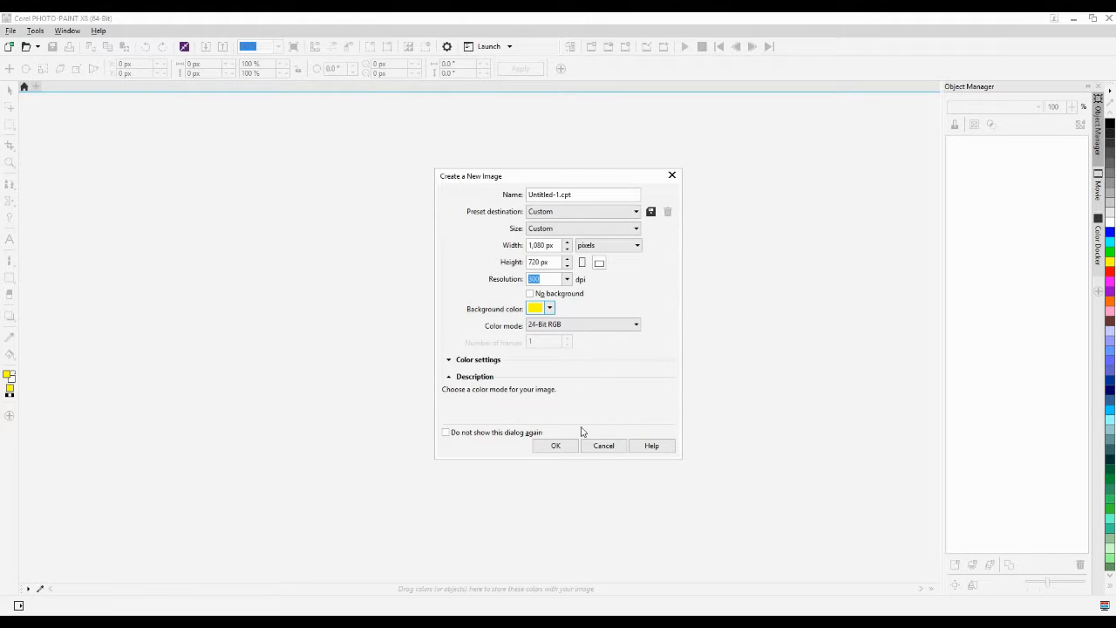
pyautogui.click(557, 446)
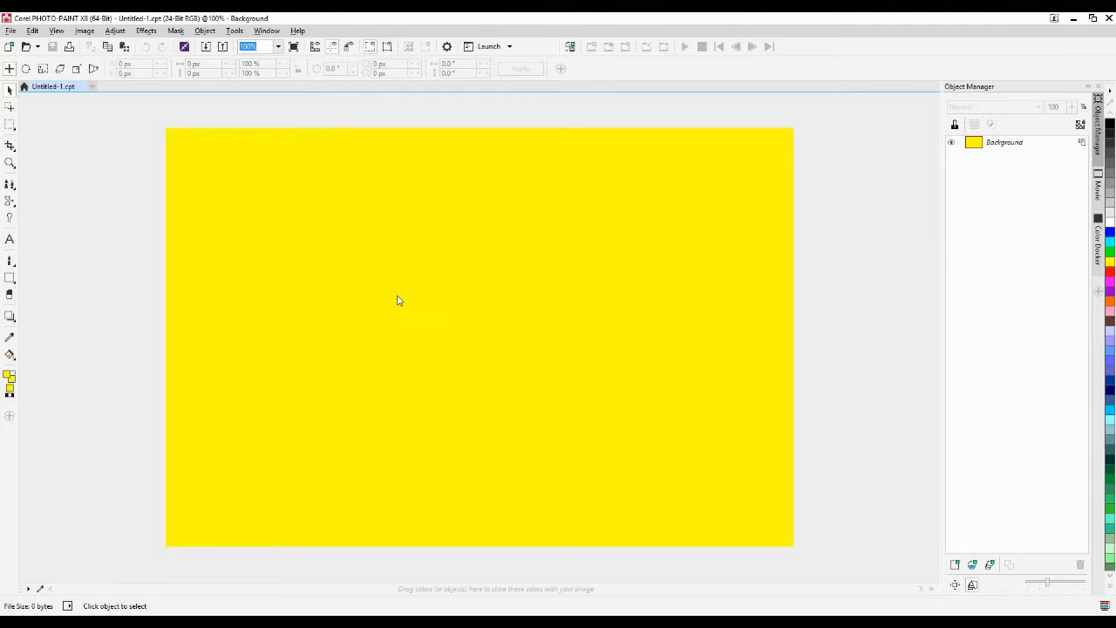
# Examine the yellow canvas at several zoom levels and look through the available zoom presets
pyautogui.scroll(-2, 400, 307)
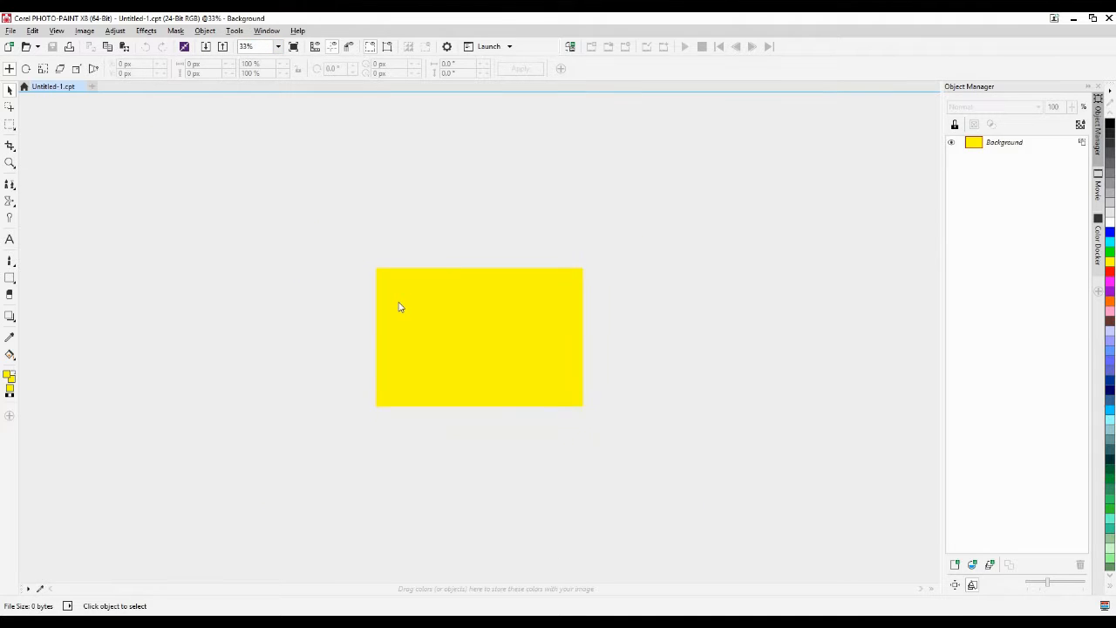
pyautogui.scroll(4, 400, 307)
pyautogui.scroll(-4, 399, 307)
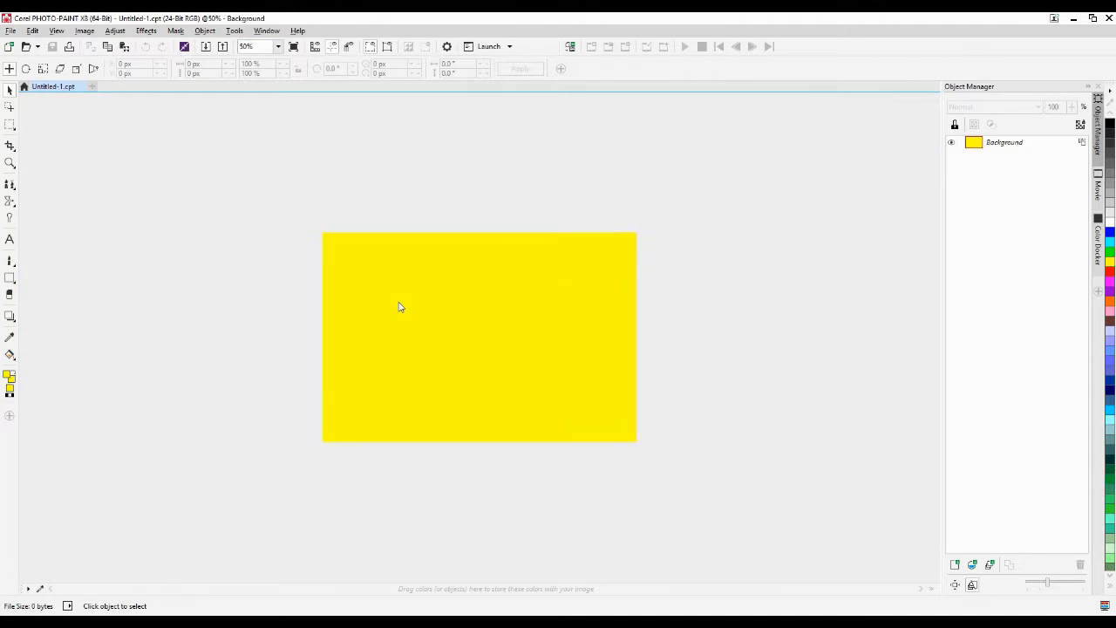
pyautogui.scroll(1, 399, 307)
pyautogui.scroll(1, 400, 307)
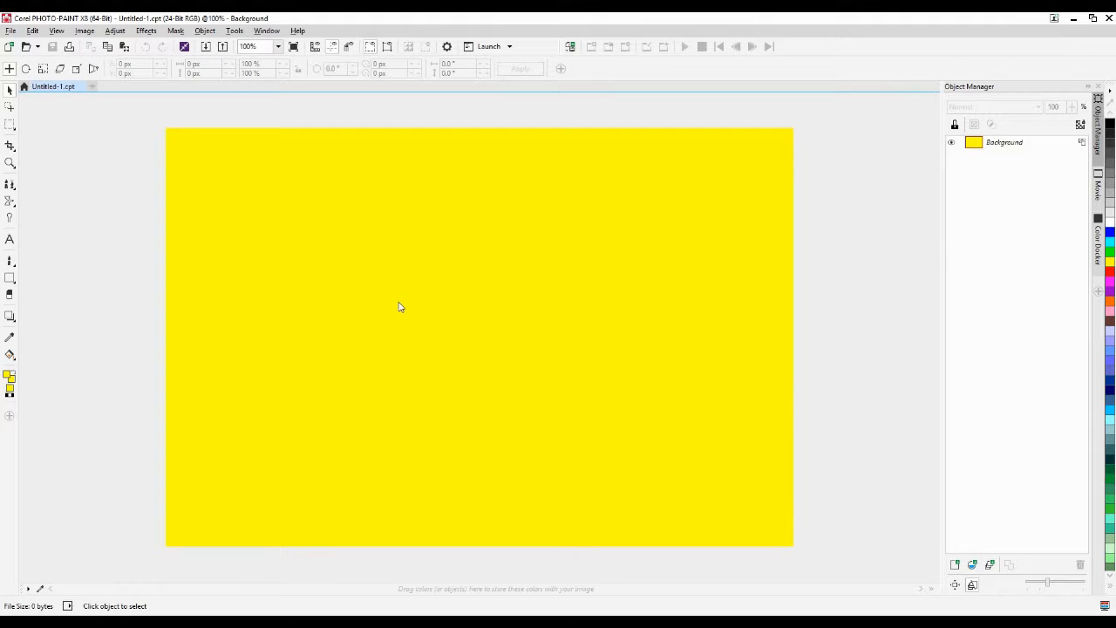
pyautogui.click(279, 46)
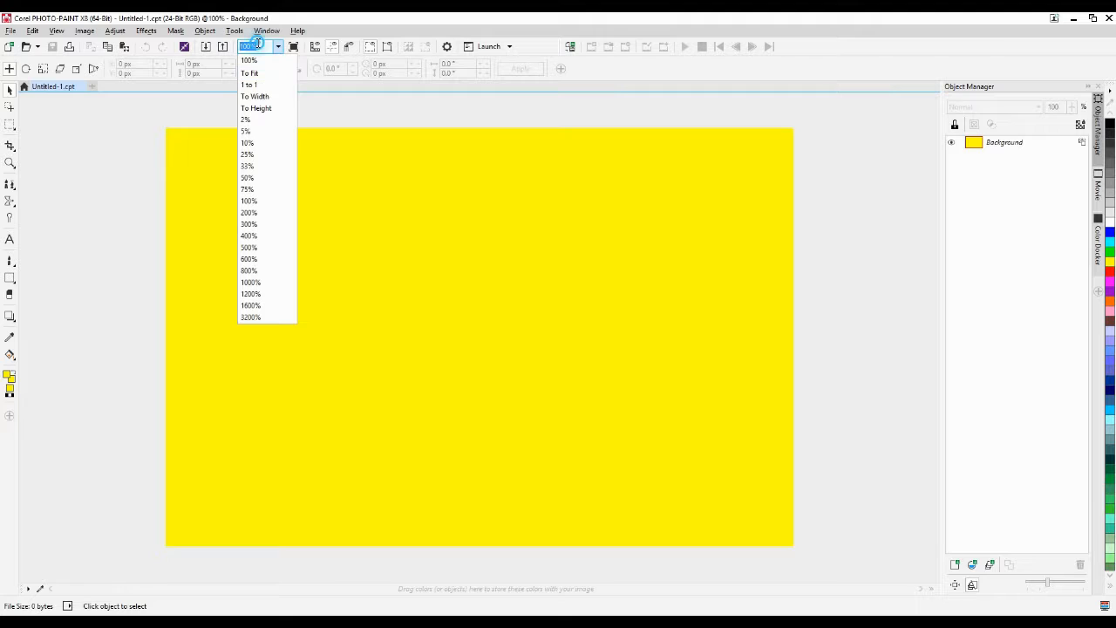
pyautogui.click(379, 124)
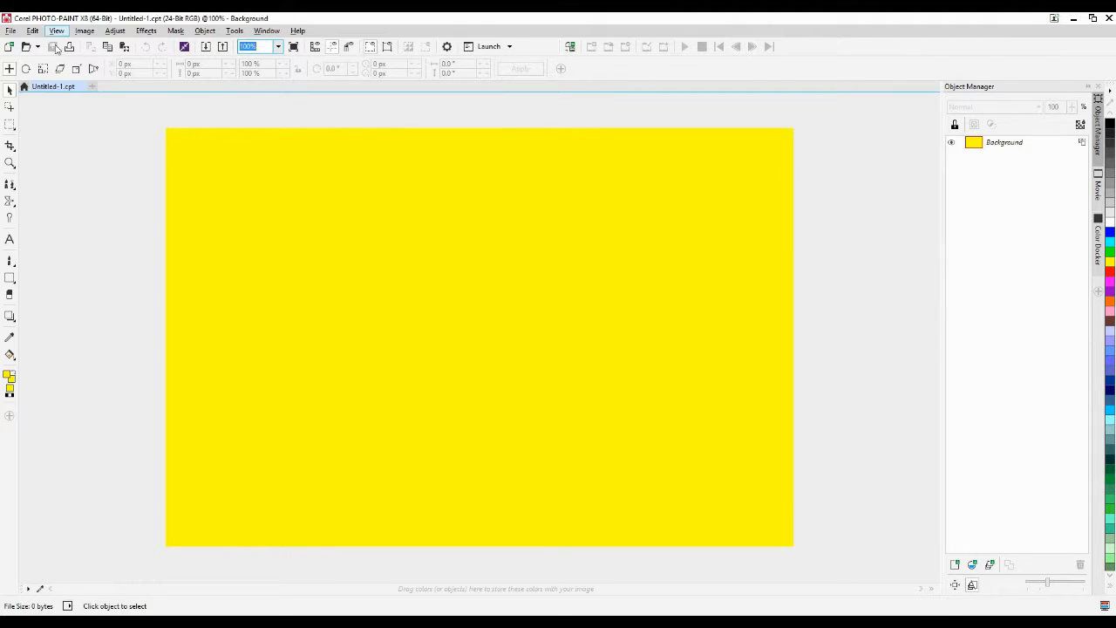
# Create a second image at the 8"x10" size in landscape orientation with no background
pyautogui.click(90, 85)
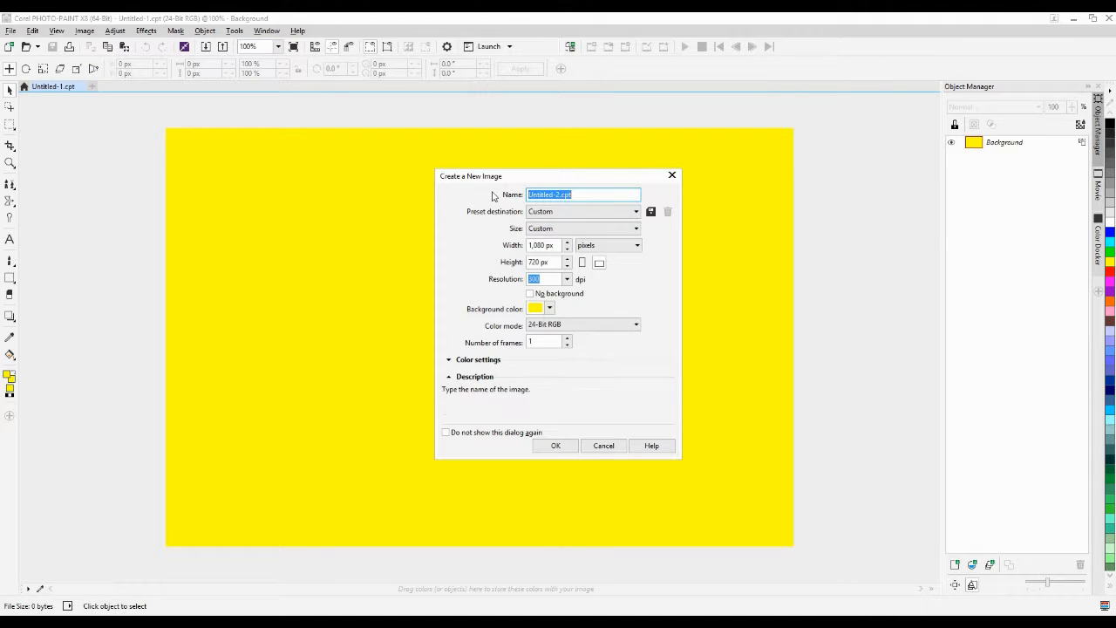
pyautogui.click(599, 230)
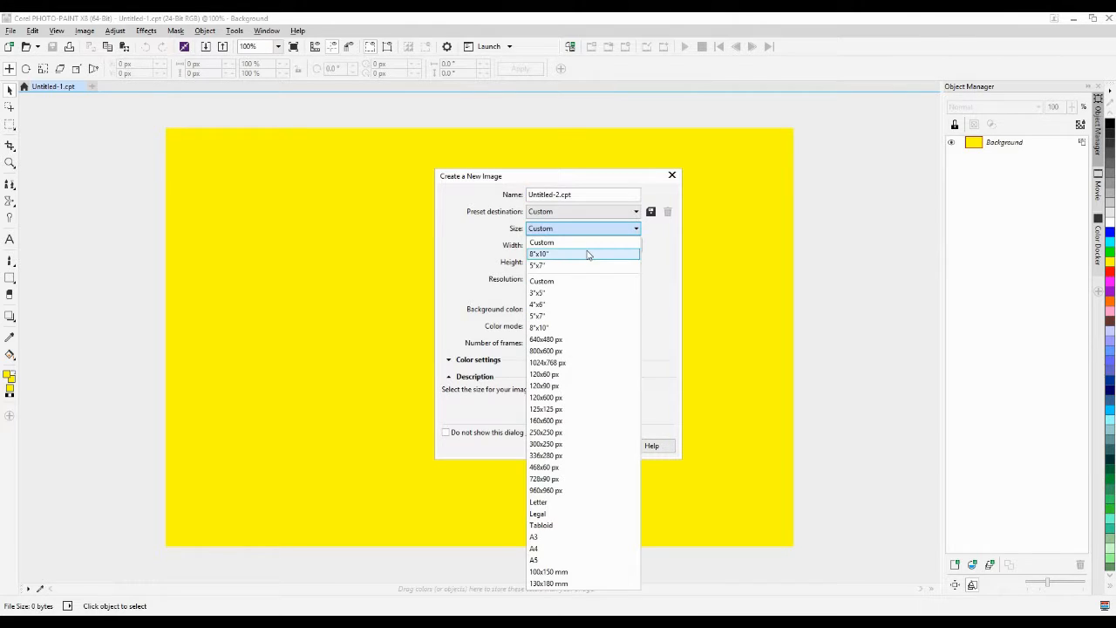
pyautogui.click(585, 253)
pyautogui.click(599, 264)
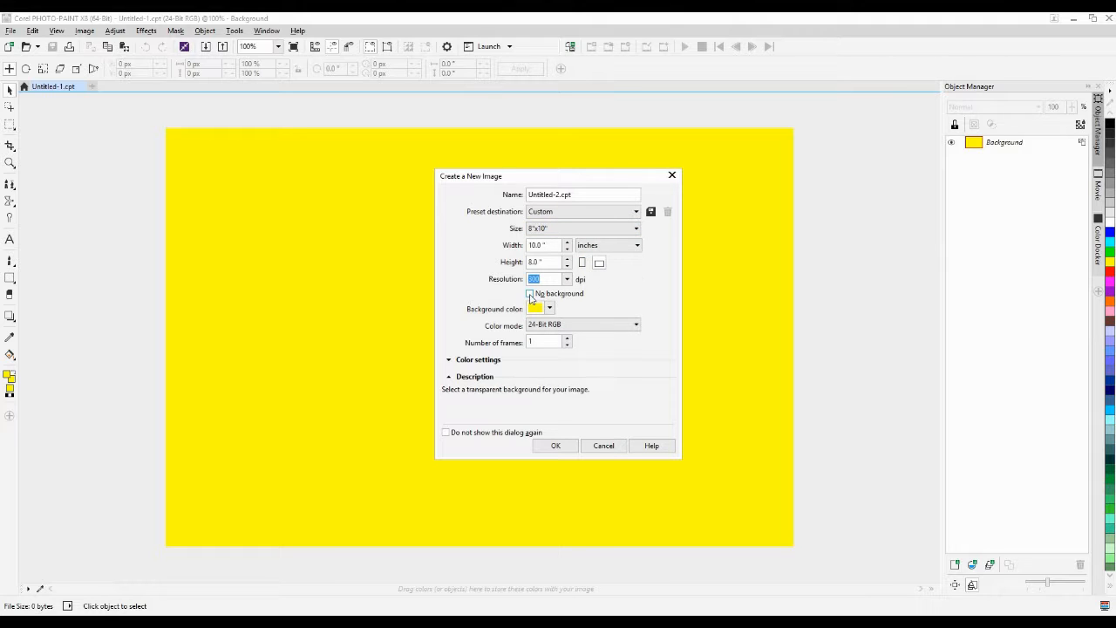
pyautogui.click(530, 297)
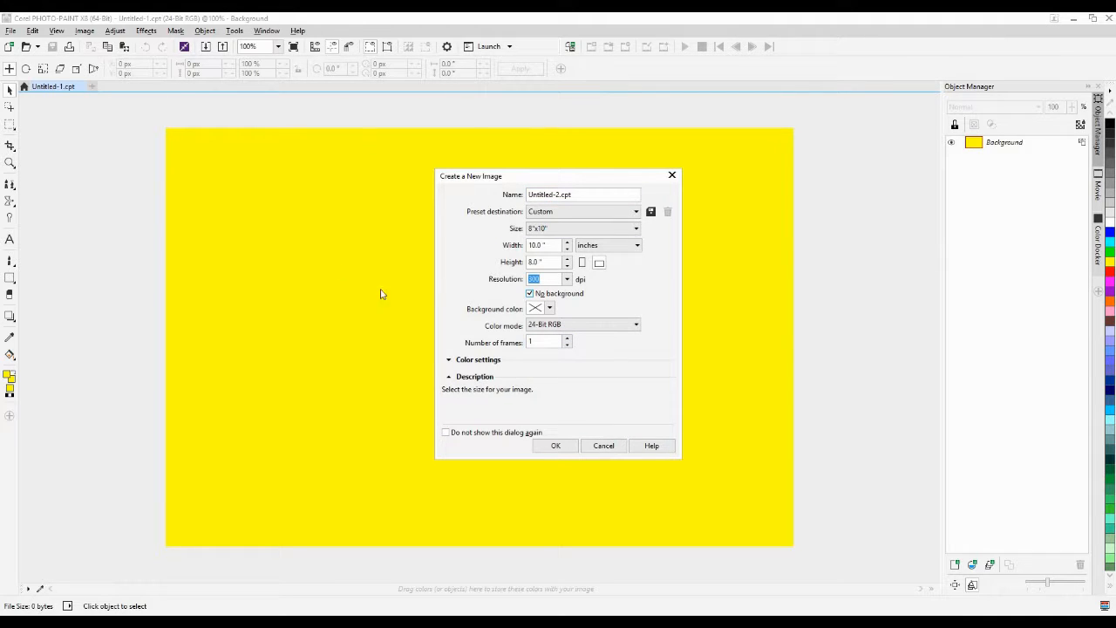
pyautogui.click(548, 446)
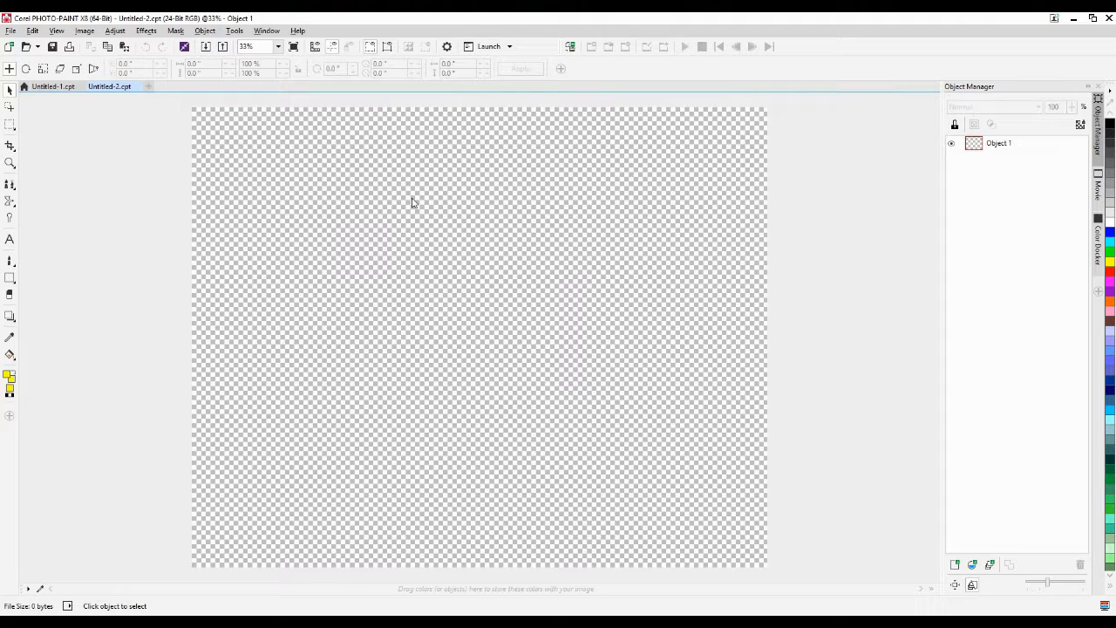
pyautogui.press('F3')
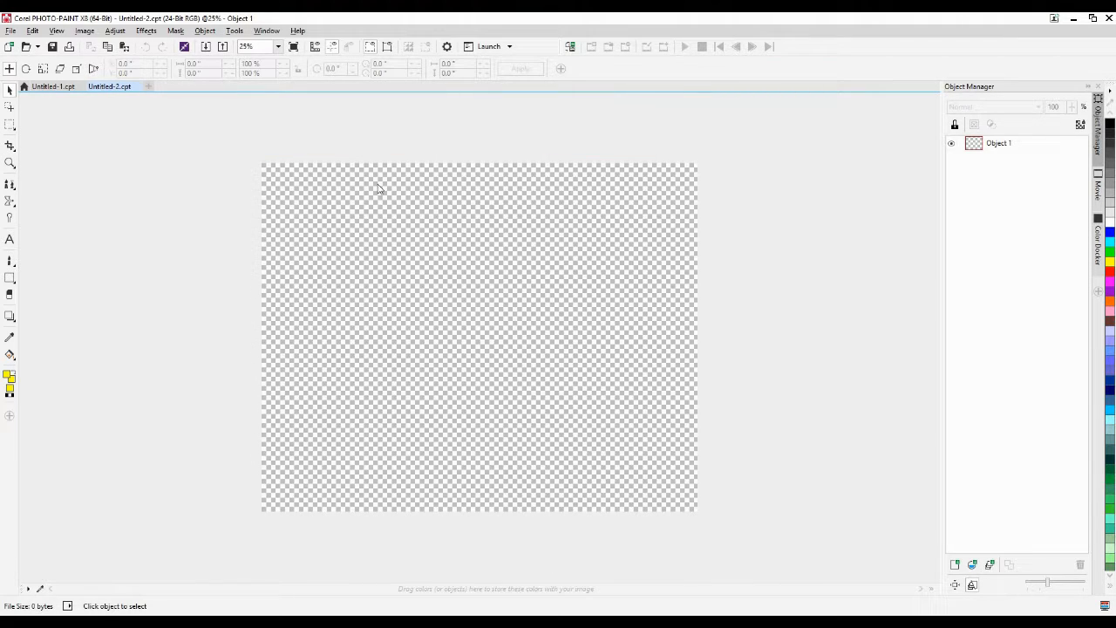
pyautogui.scroll(1, 371, 254)
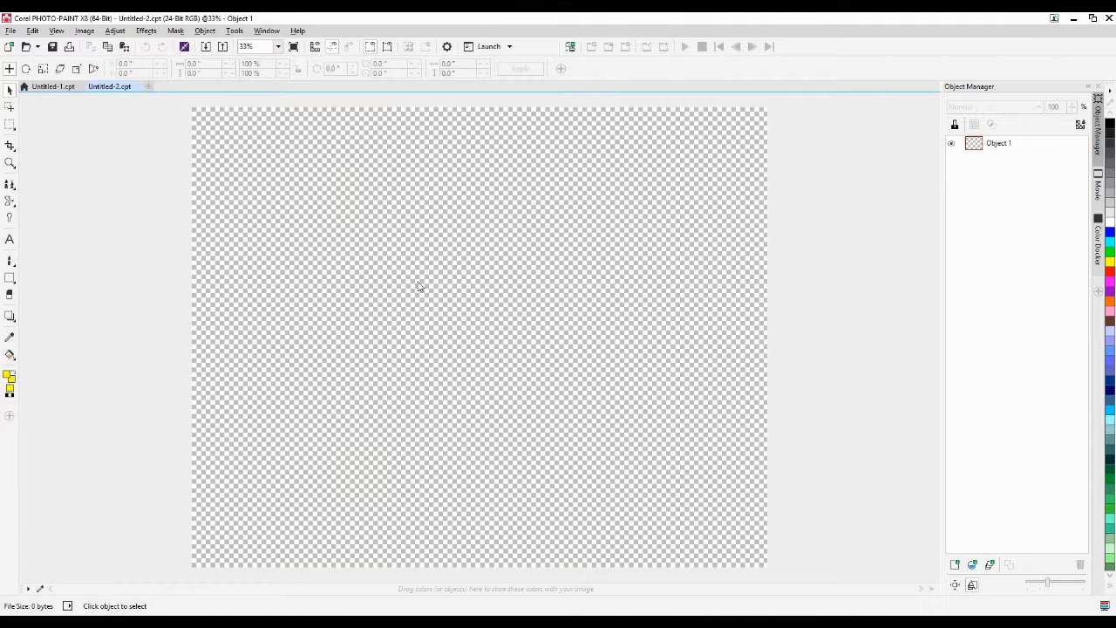
pyautogui.scroll(4, 401, 310)
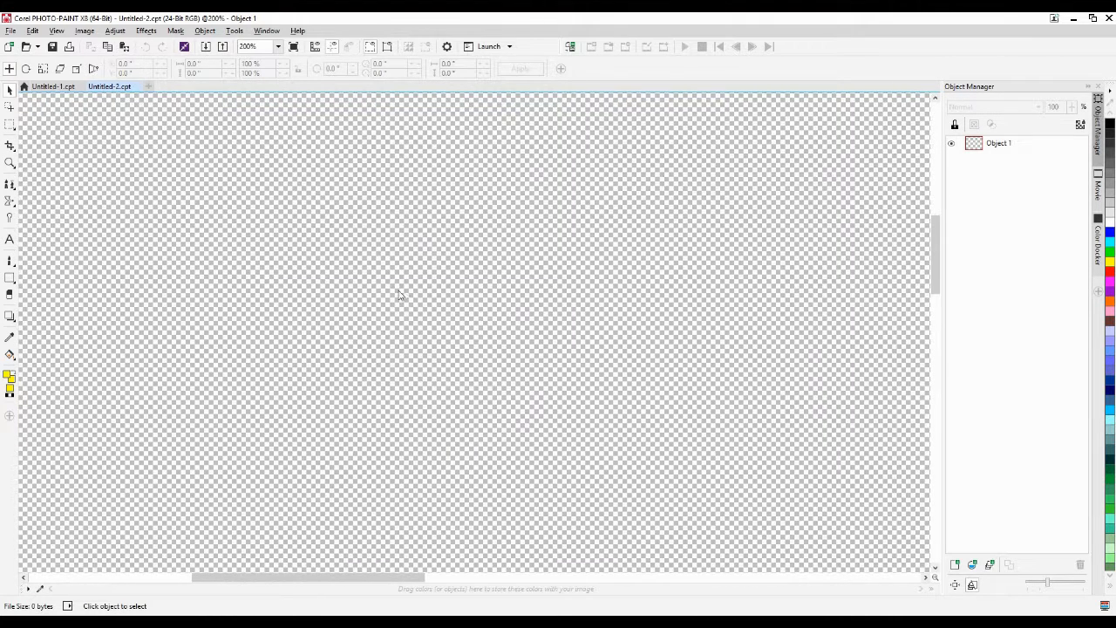
# In the yellow Untitled-1 image, draw a cyan-filled rectangle with a black outline, about 288 × 210 px, in the upper-left part of the canvas
pyautogui.scroll(-4, 398, 295)
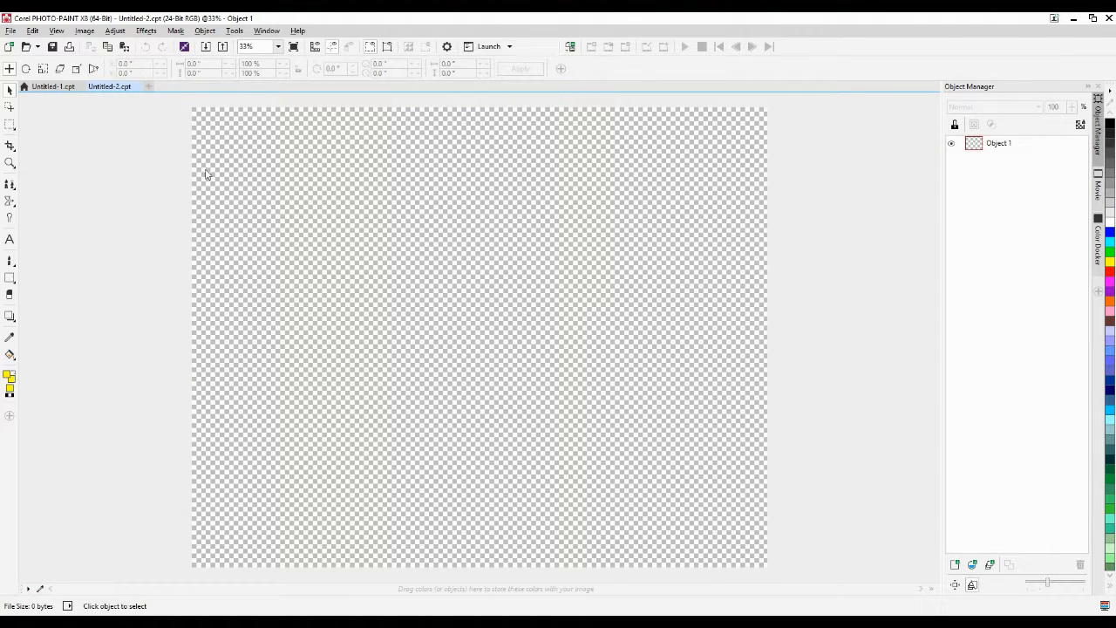
pyautogui.click(52, 87)
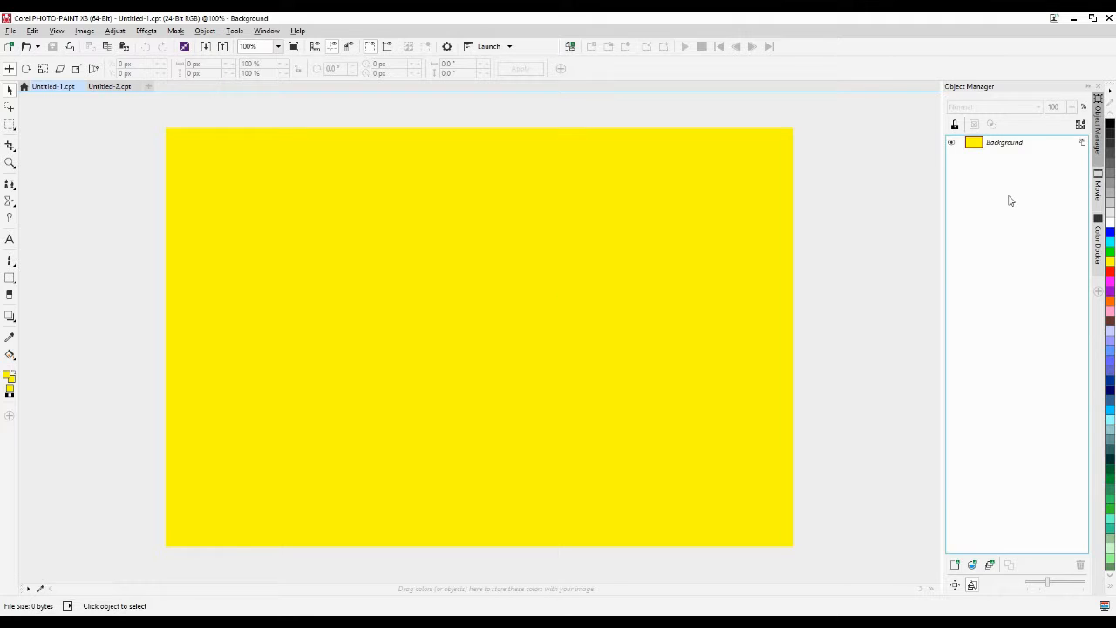
pyautogui.click(9, 277)
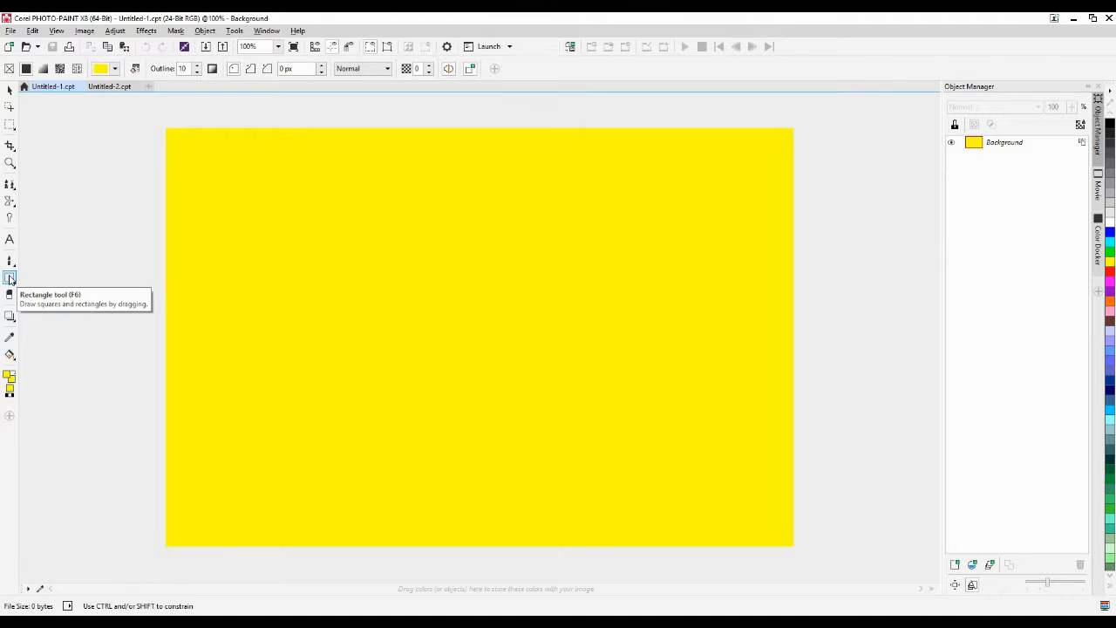
pyautogui.click(10, 277)
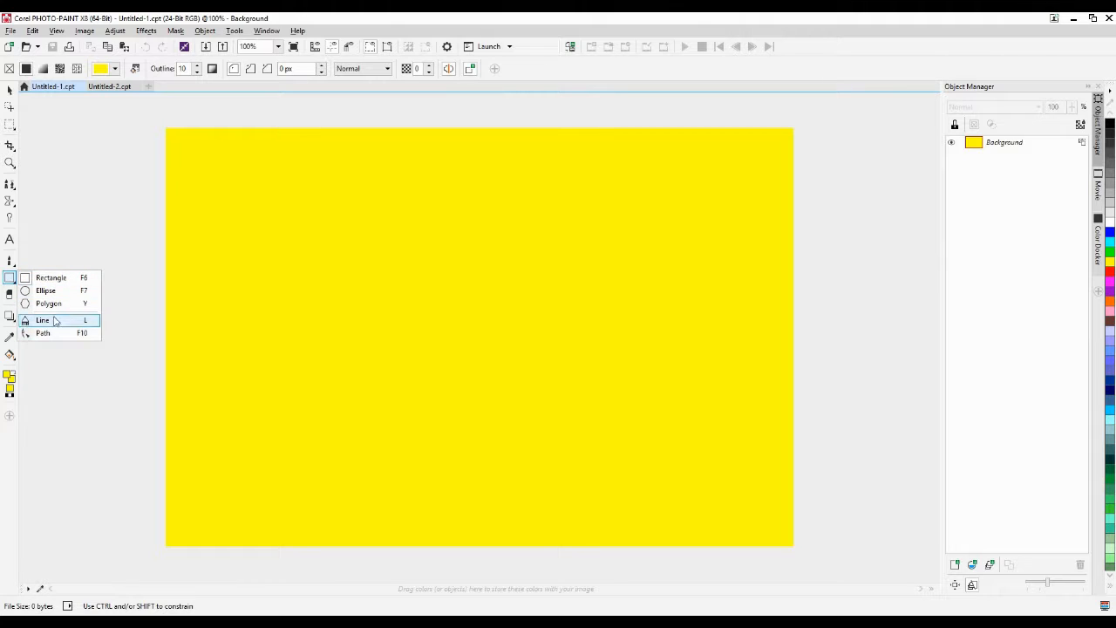
pyautogui.click(52, 279)
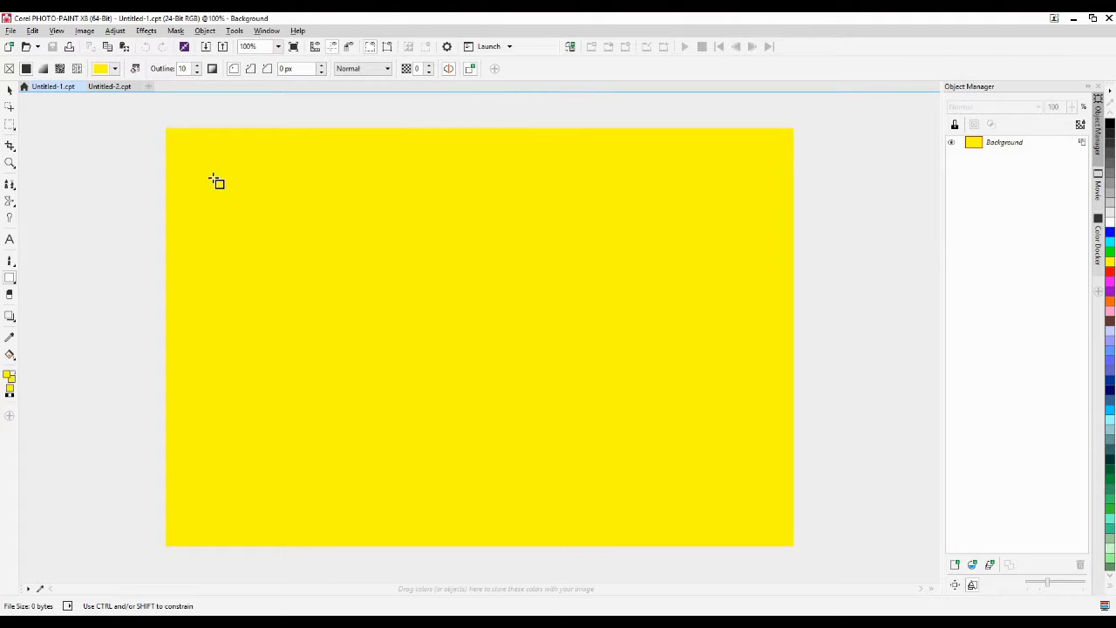
pyautogui.click(1109, 125)
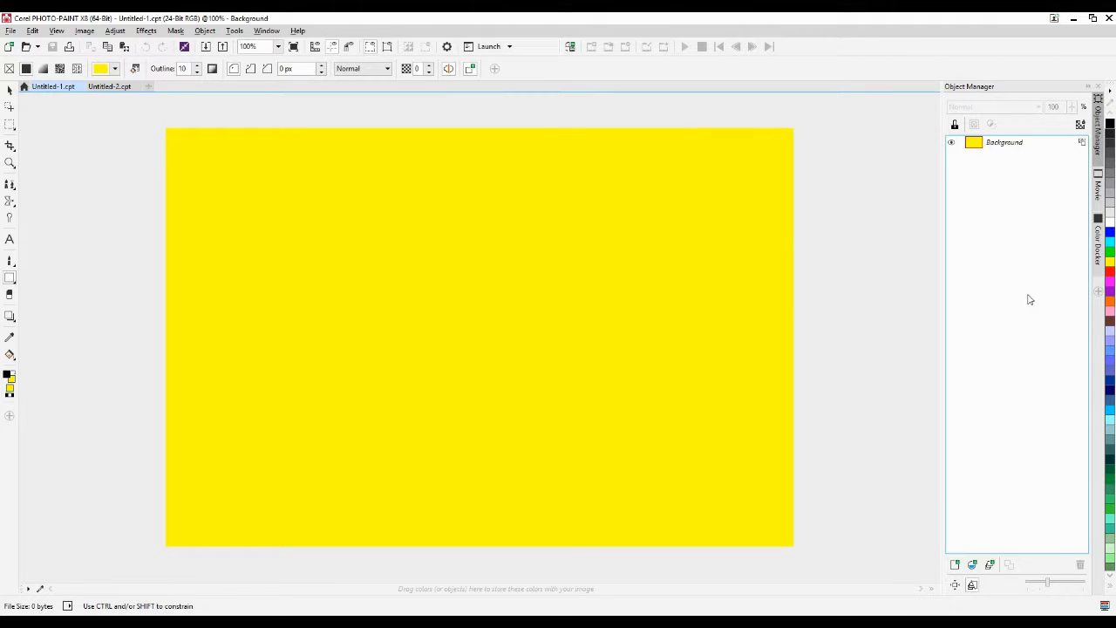
pyautogui.rightClick(1111, 232)
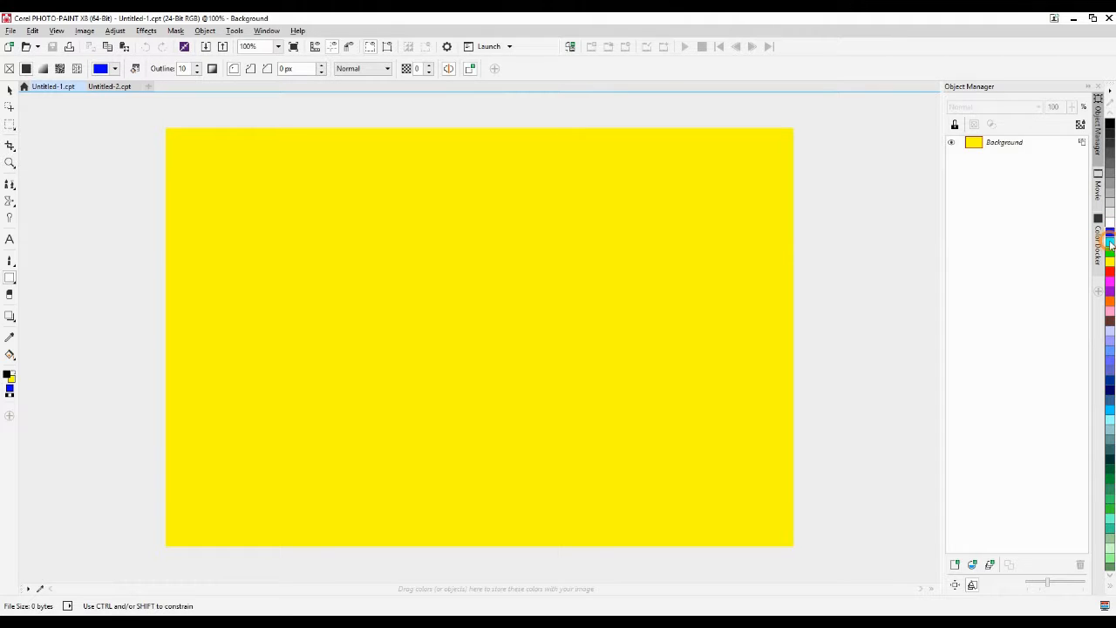
pyautogui.rightClick(1112, 241)
pyautogui.moveTo(298, 223); pyautogui.dragTo(459, 343)
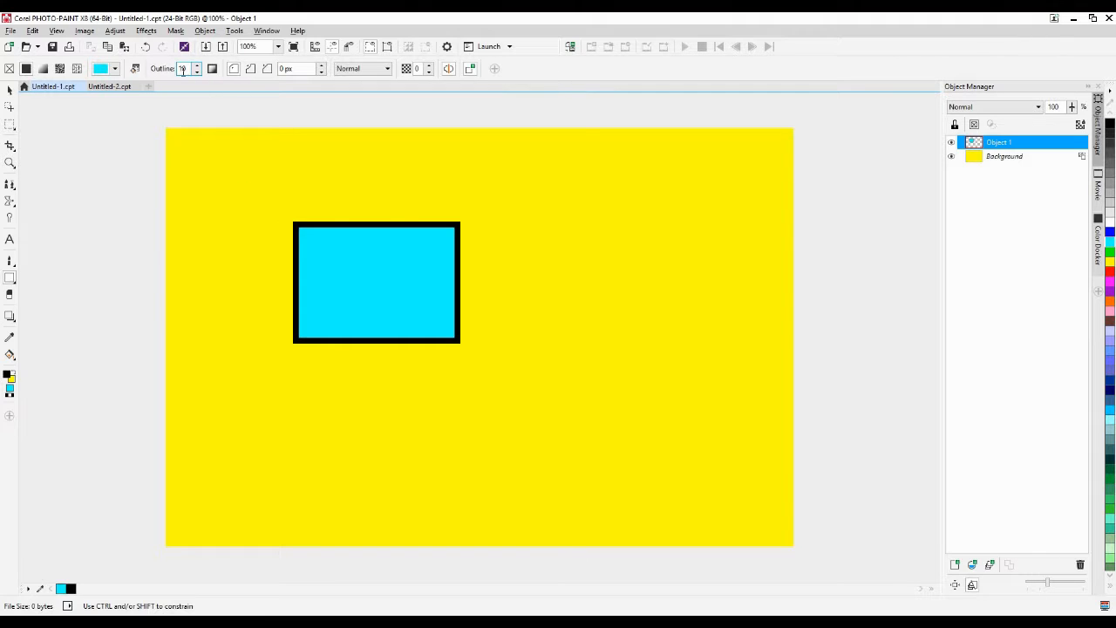
# Set the outline colour to cyan and draw a second rectangle, about 369 × 223 px, beside the black-outlined one
pyautogui.click(1111, 244)
pyautogui.moveTo(718, 366); pyautogui.dragTo(721, 360)
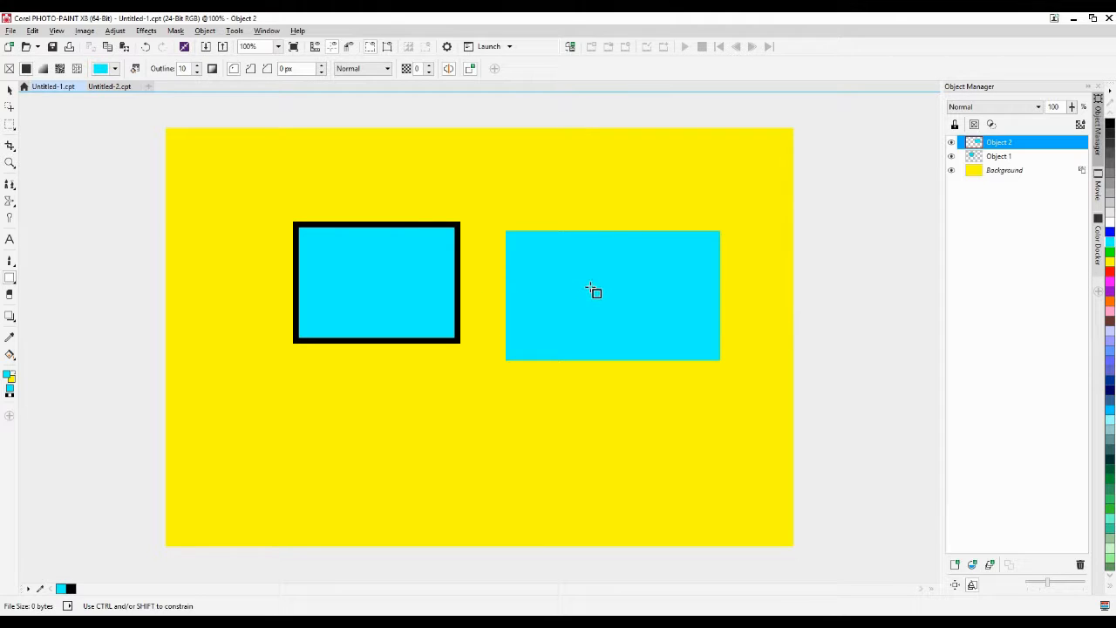
# Try to fill the black-outlined rectangle with cyan using the Fill tool, and undo the fill
pyautogui.click(10, 353)
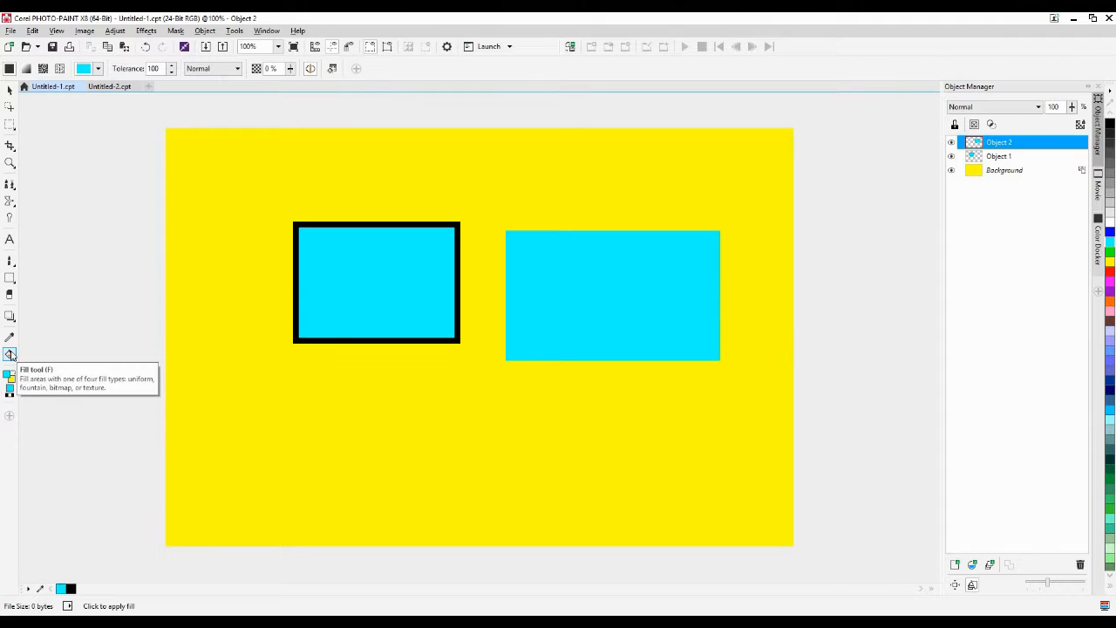
pyautogui.click(365, 274)
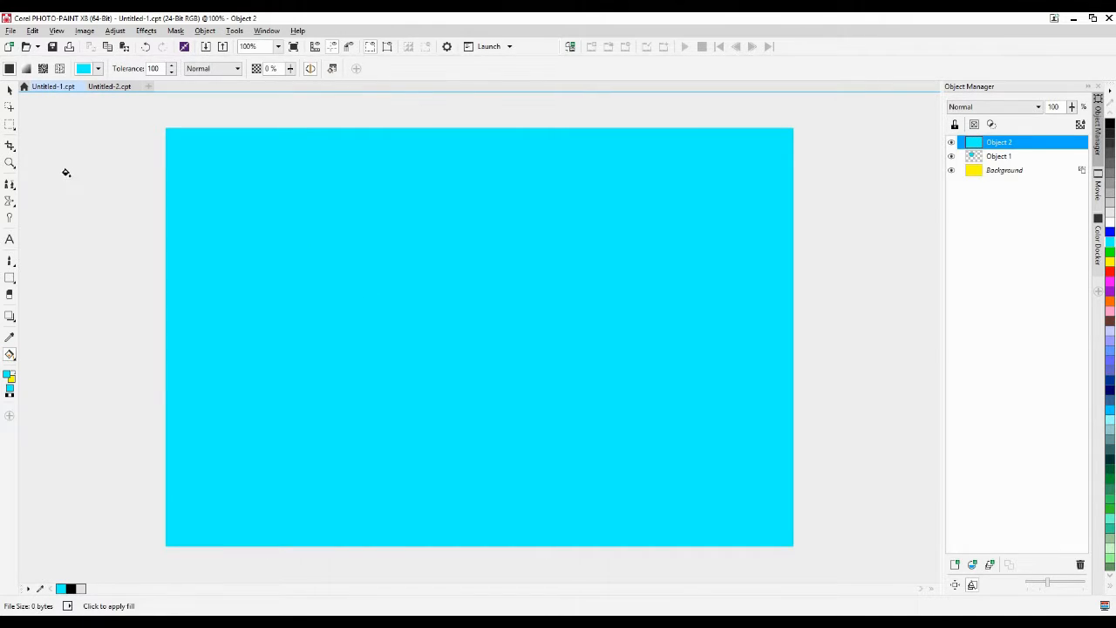
pyautogui.hotkey('ctrl', 'z')
# Select the black-outlined rectangle and cycle through its rotate, distort and perspective transform modes back to positioning
pyautogui.click(10, 90)
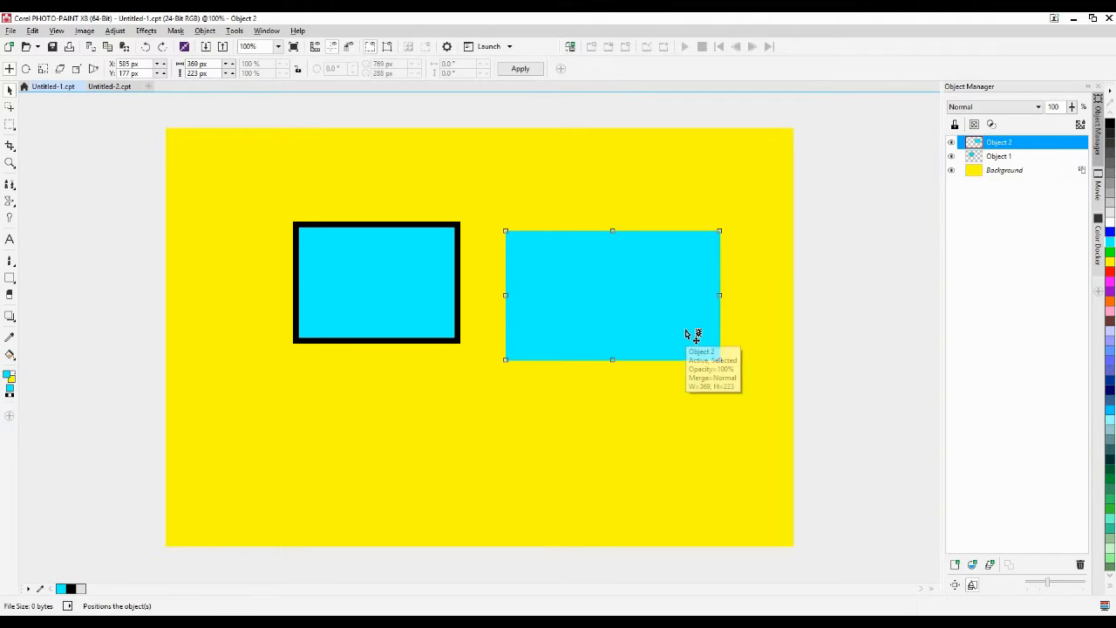
pyautogui.click(407, 303)
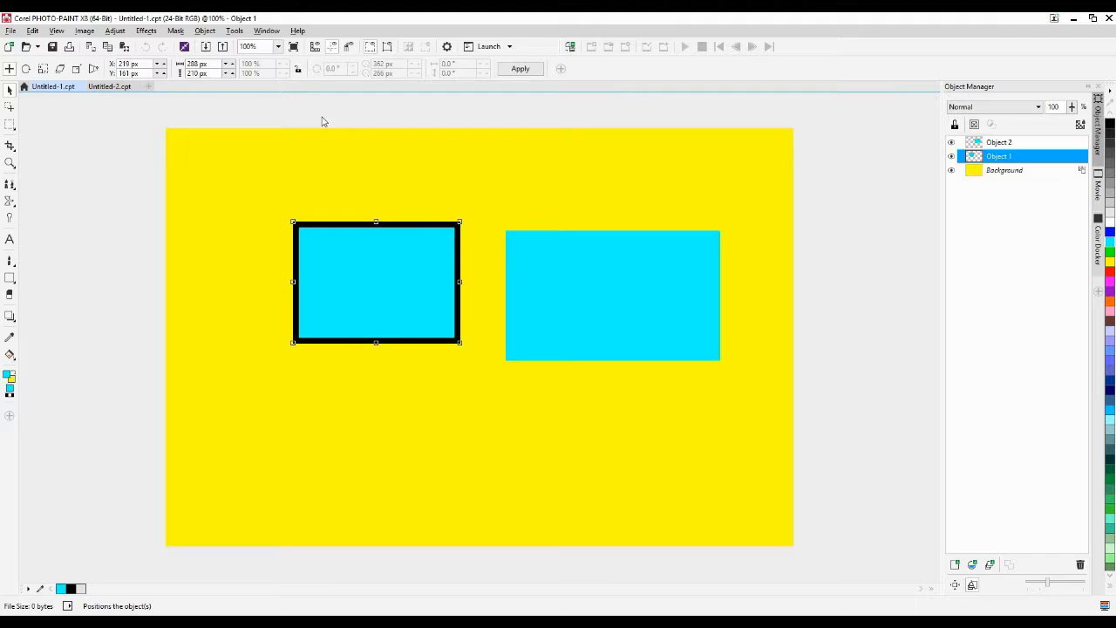
pyautogui.click(385, 279)
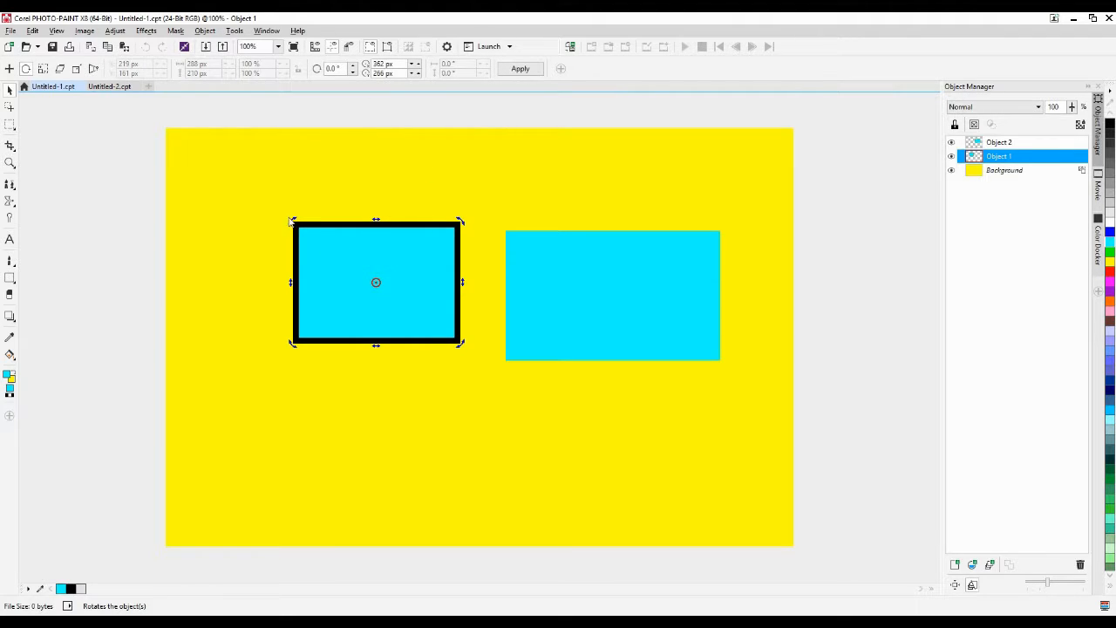
pyautogui.click(406, 279)
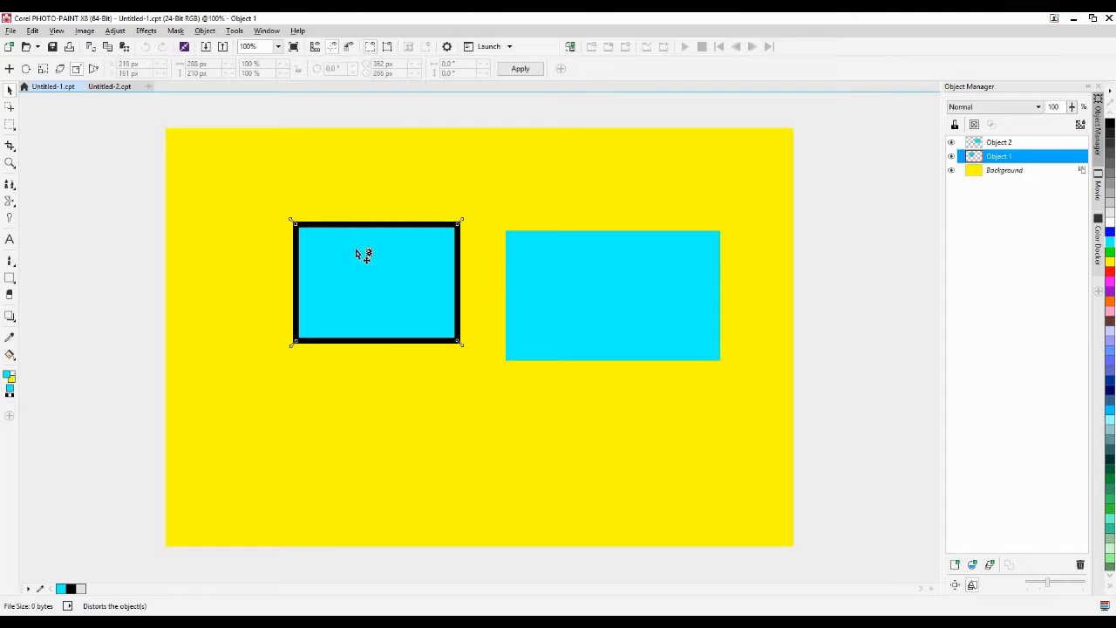
pyautogui.click(364, 266)
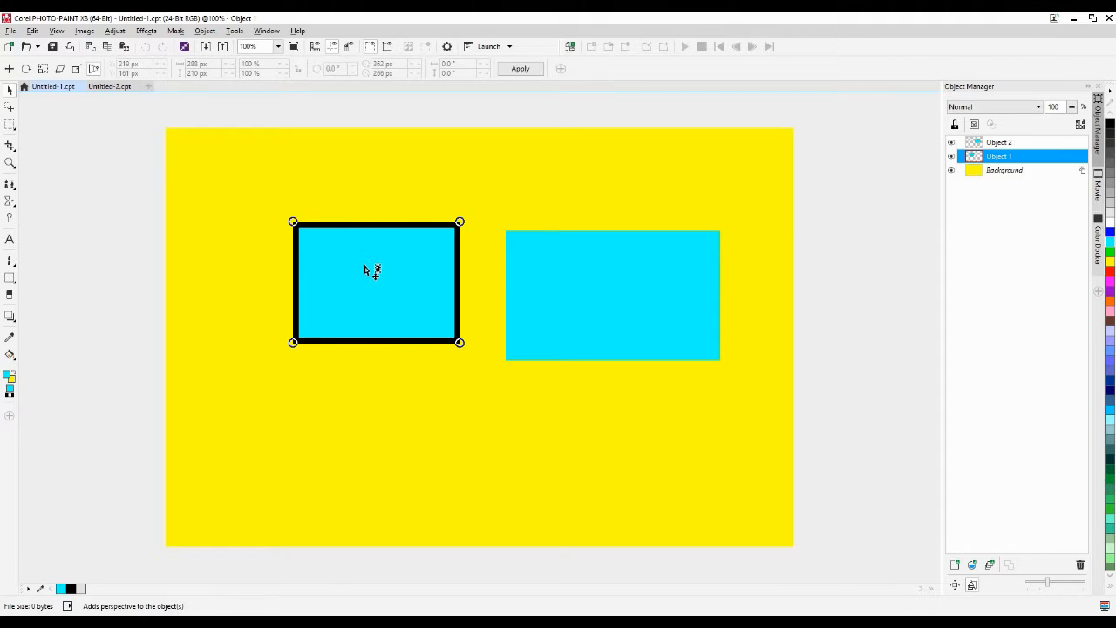
pyautogui.click(365, 268)
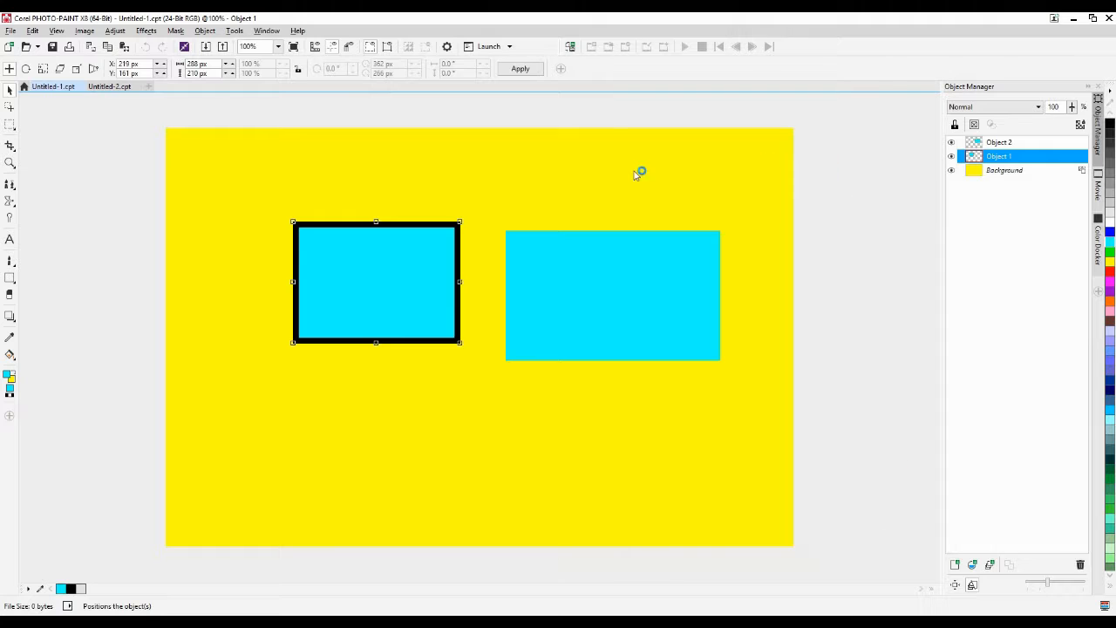
# Move the black-outlined rectangle to the canvas's upper-left area, enlarge it to about 984 × 717 px and apply the transformation
pyautogui.scroll(-1, 756, 319)
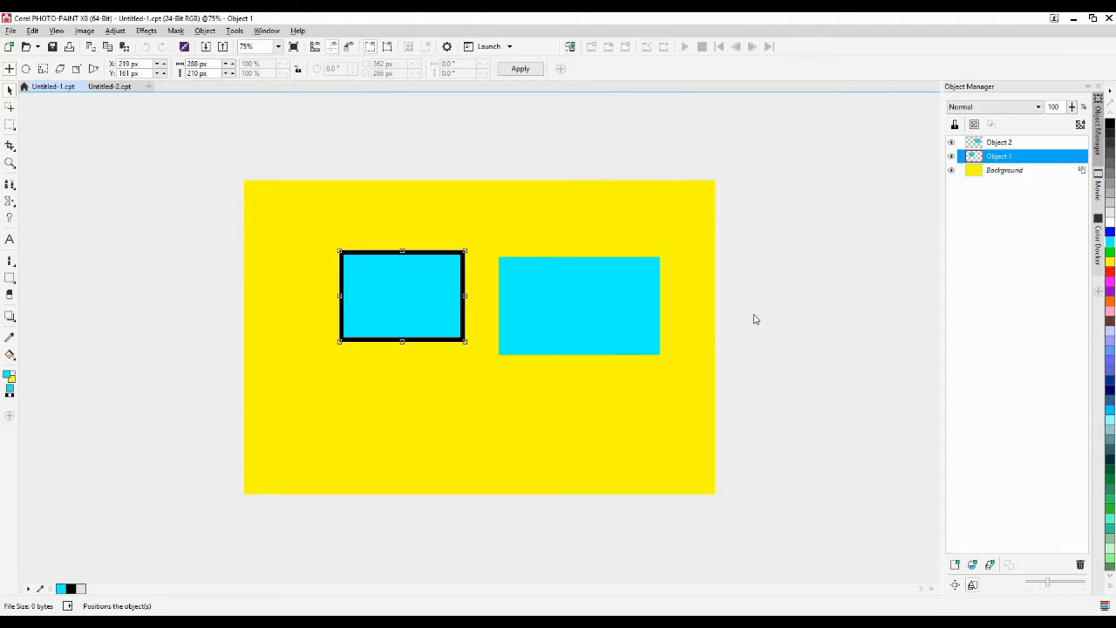
pyautogui.scroll(-2, 756, 319)
pyautogui.scroll(2, 755, 317)
pyautogui.moveTo(445, 317); pyautogui.dragTo(373, 228)
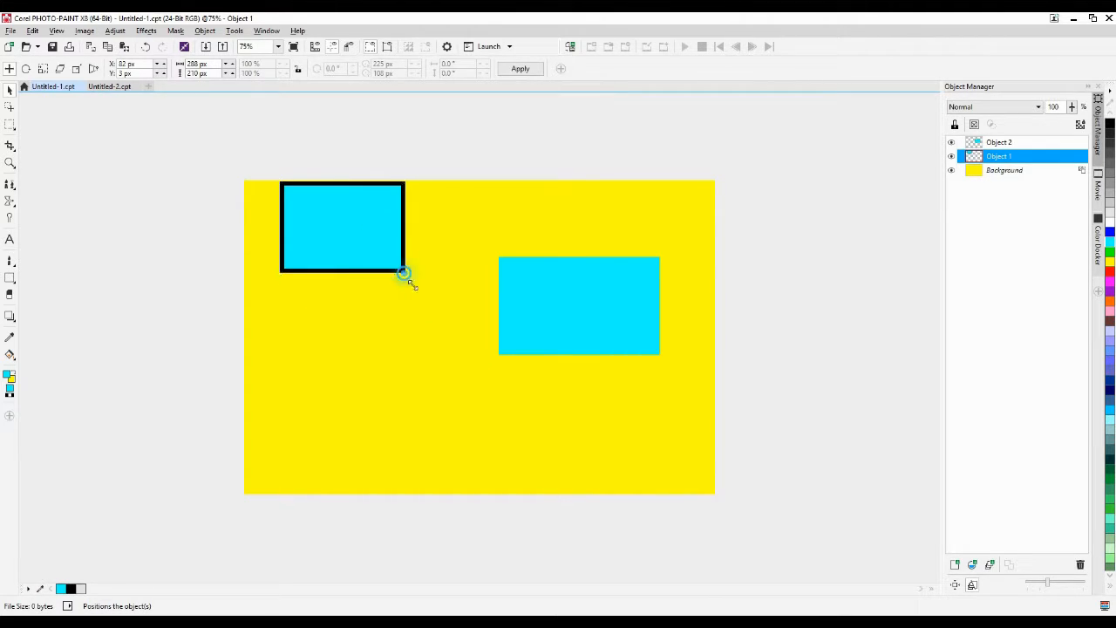
pyautogui.moveTo(405, 275); pyautogui.dragTo(688, 525)
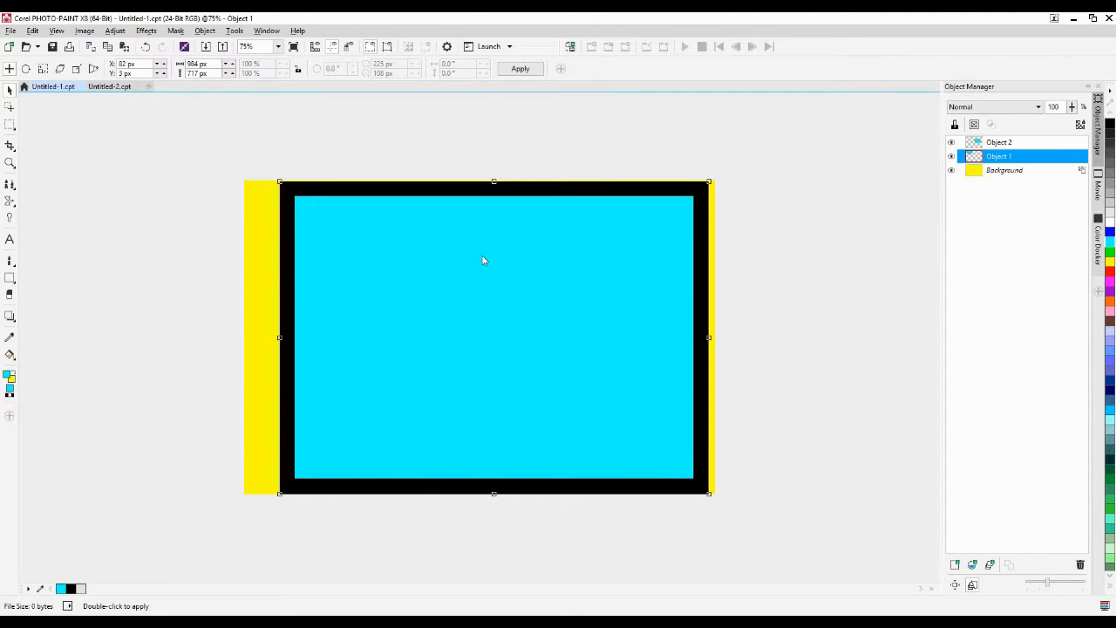
pyautogui.click(9, 124)
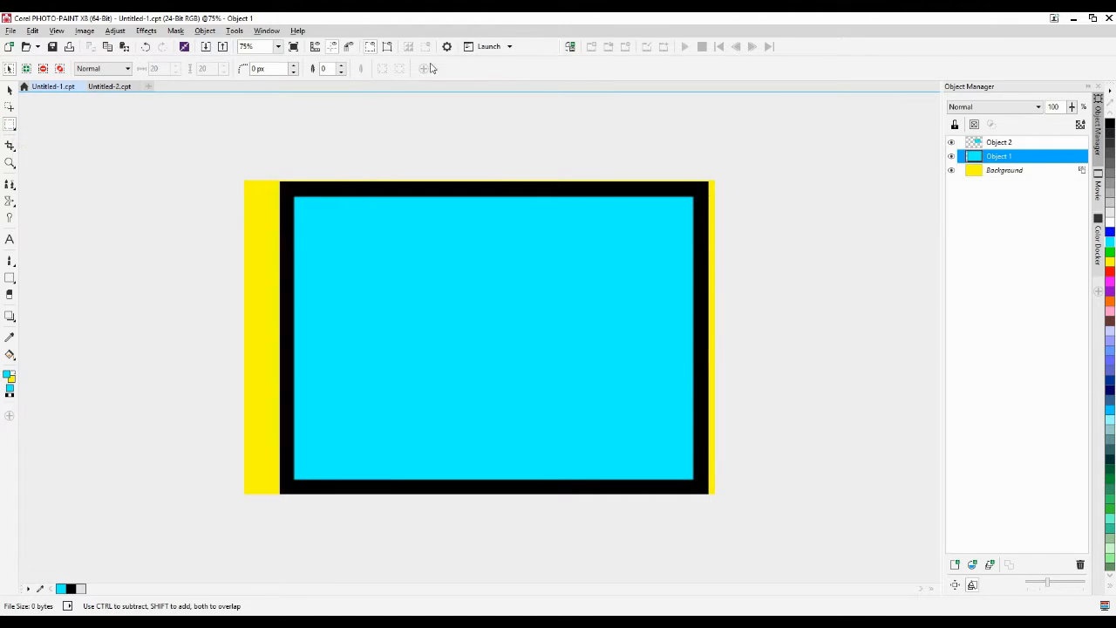
pyautogui.click(8, 91)
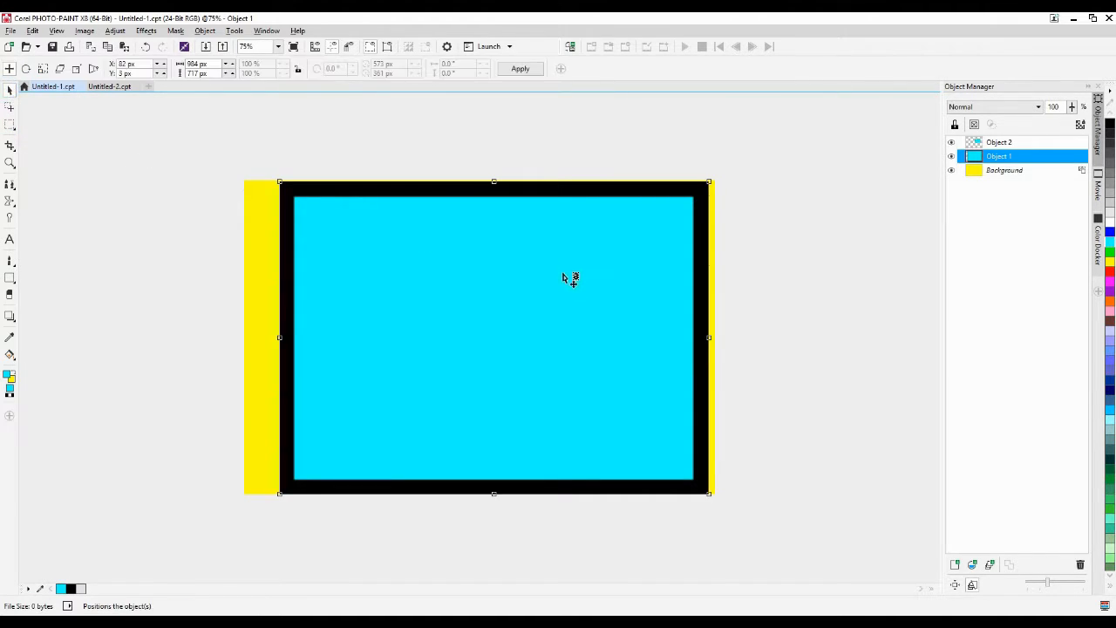
# Reposition the enlarged rectangle on the canvas until it sits at about X 62 px, Y 0 px
pyautogui.moveTo(533, 291)
pyautogui.mouseDown()
pyautogui.moveTo(516, 281)
pyautogui.moveTo(531, 291)
pyautogui.mouseUp()
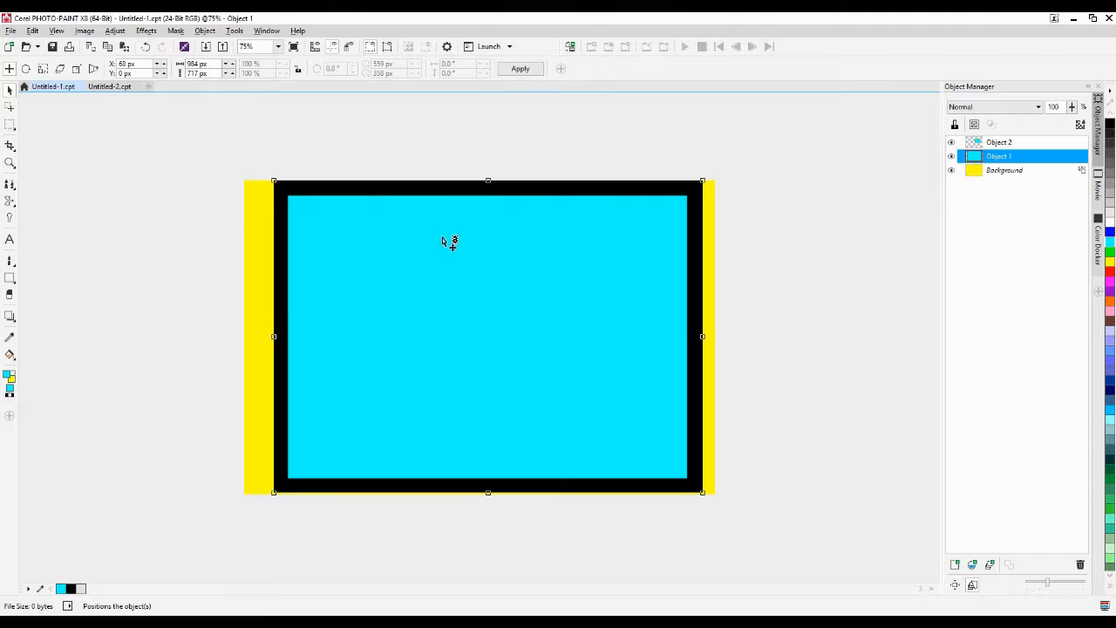
pyautogui.moveTo(427, 271); pyautogui.dragTo(420, 278)
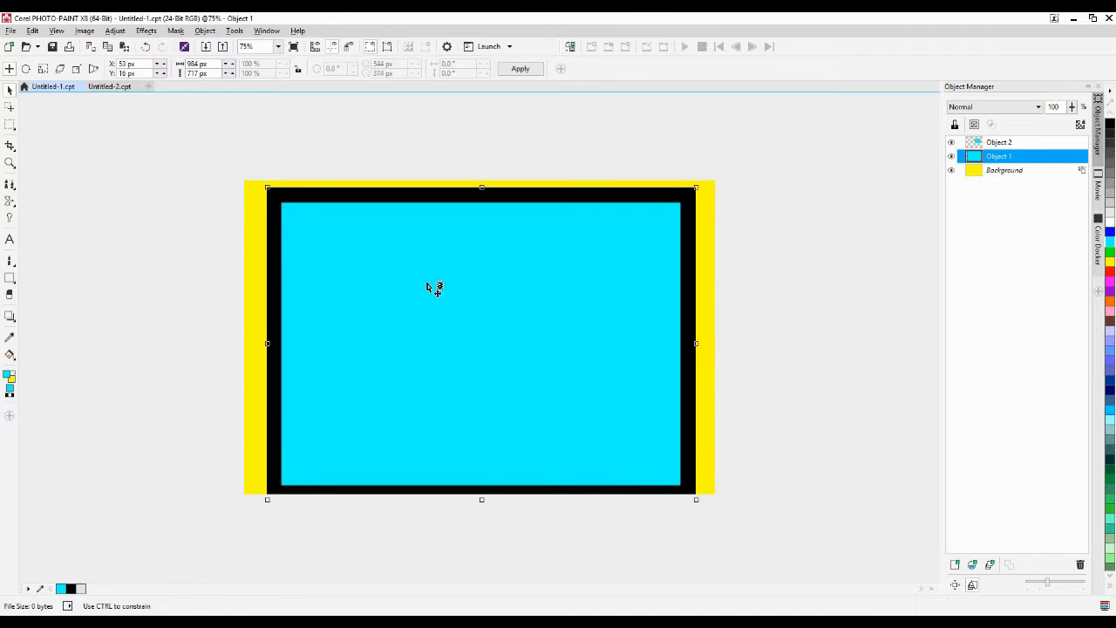
pyautogui.scroll(1, 451, 319)
pyautogui.moveTo(490, 264); pyautogui.dragTo(497, 252)
pyautogui.scroll(1, 505, 284)
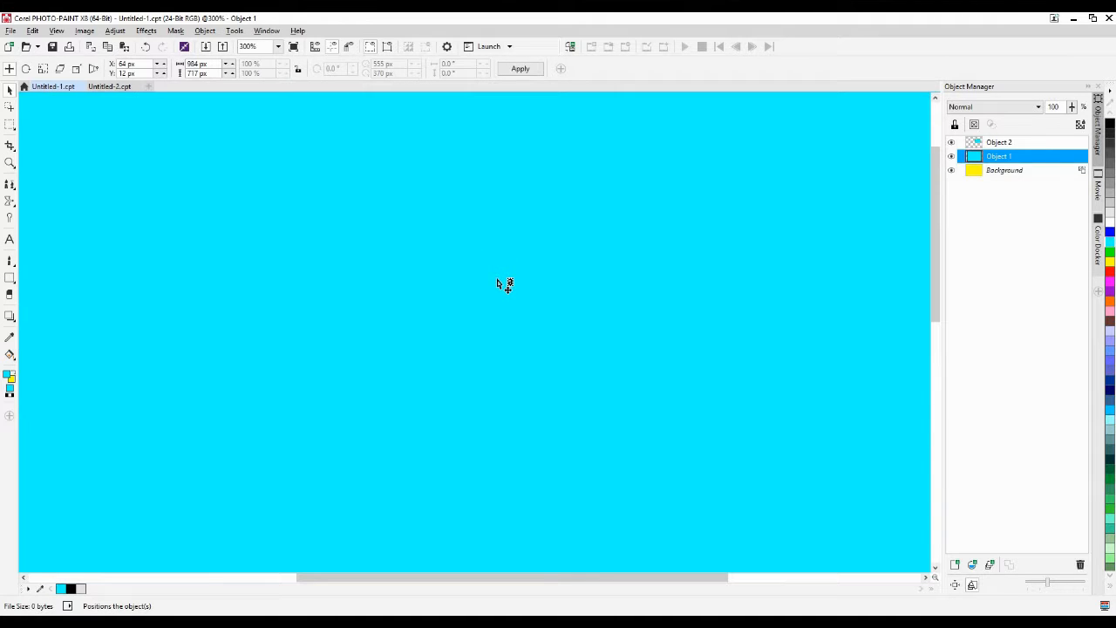
pyautogui.moveTo(542, 210); pyautogui.dragTo(494, 307)
pyautogui.scroll(-1, 543, 375)
pyautogui.scroll(-2, 545, 378)
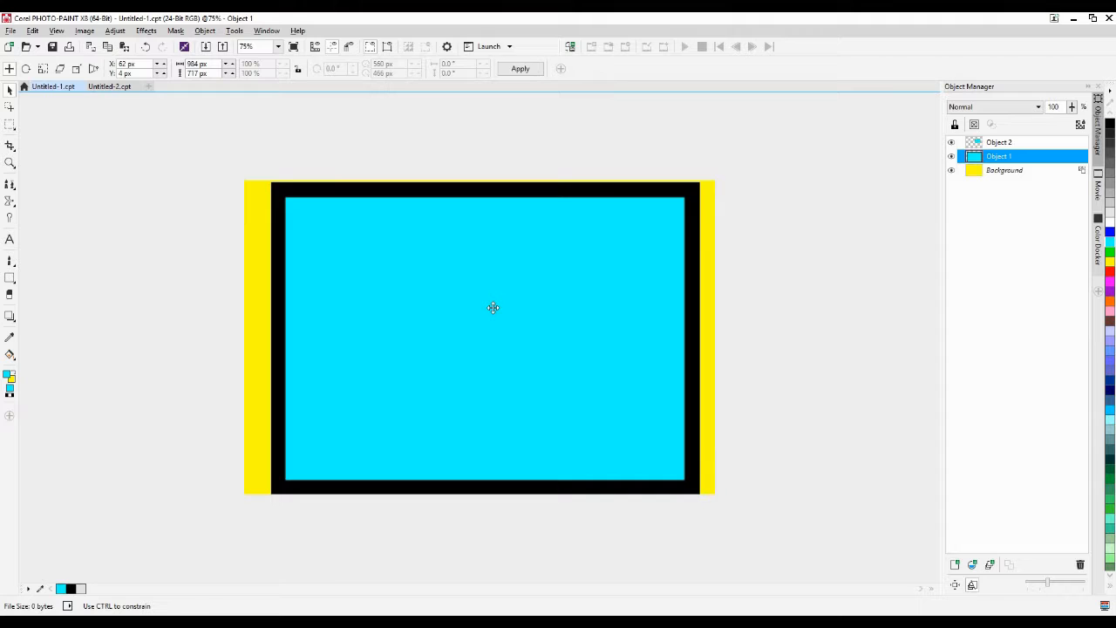
pyautogui.moveTo(493, 307); pyautogui.dragTo(494, 304)
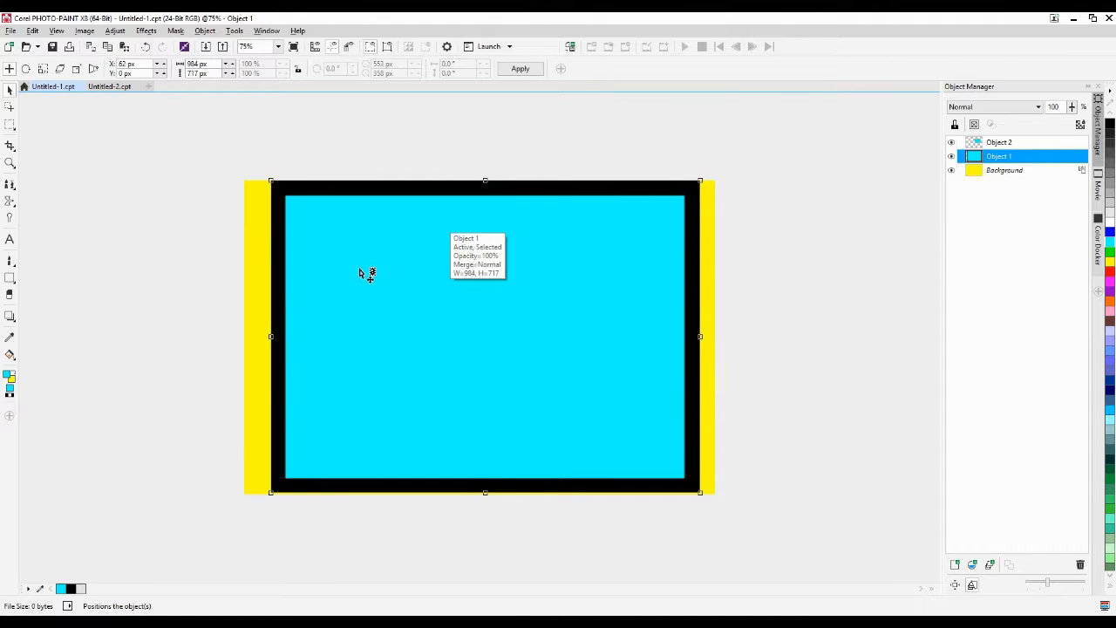
# Delete the enlarged outlined rectangle and the plain cyan rectangle, leaving only the yellow background
pyautogui.press('Delete')
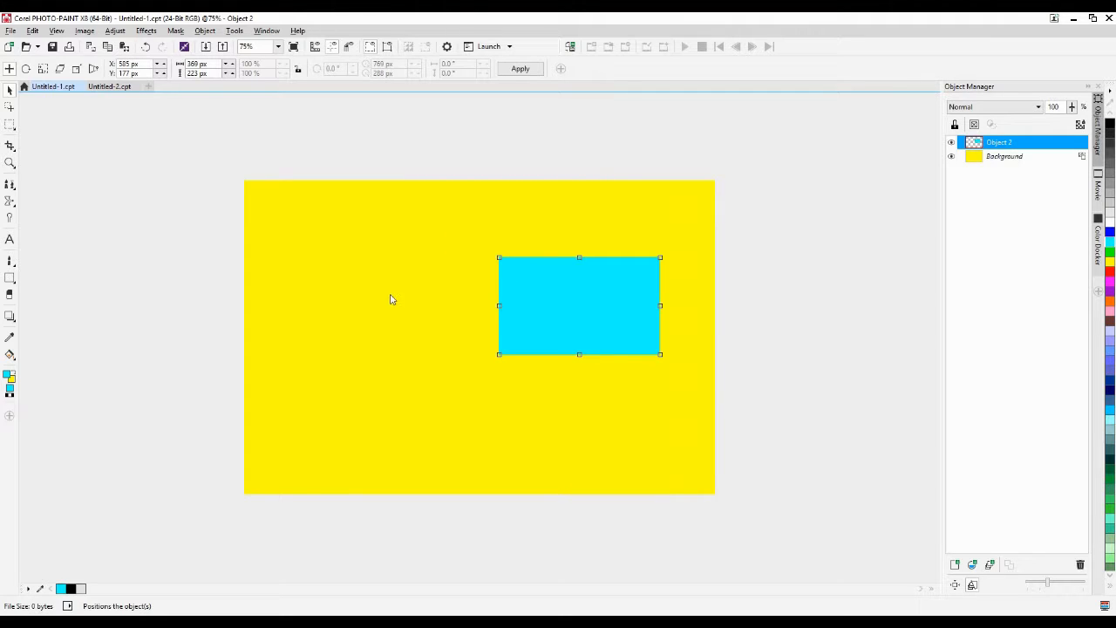
pyautogui.press('Delete')
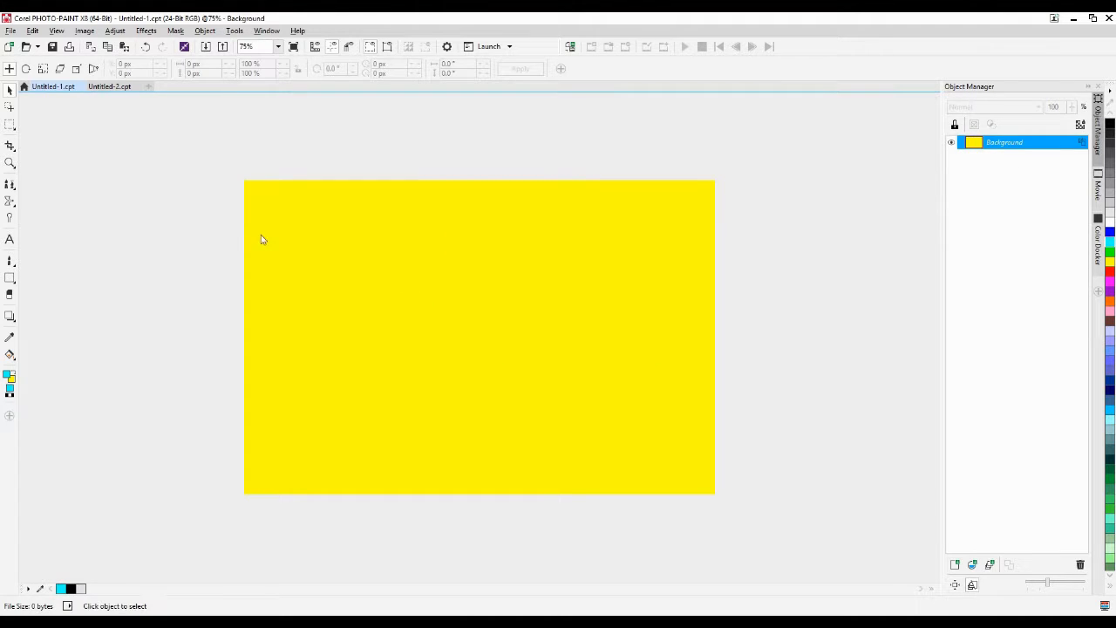
# Draw an inset cyan strip near the canvas's upper edge and another, about 1082 × 211 px, spanning the full canvas width over it
pyautogui.click(9, 278)
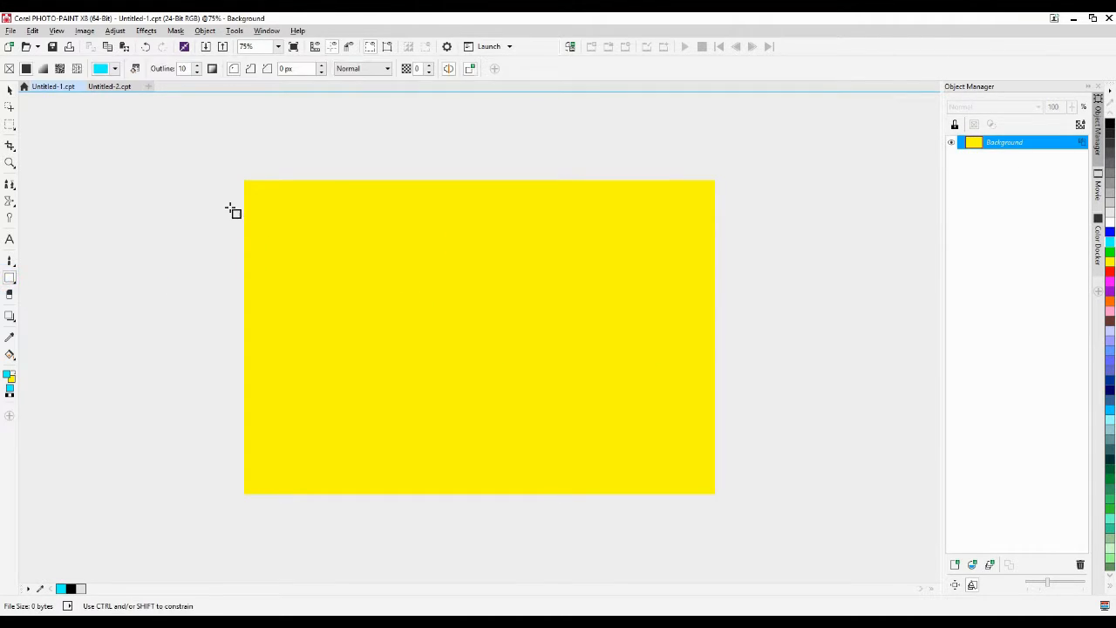
pyautogui.moveTo(262, 192); pyautogui.dragTo(703, 264)
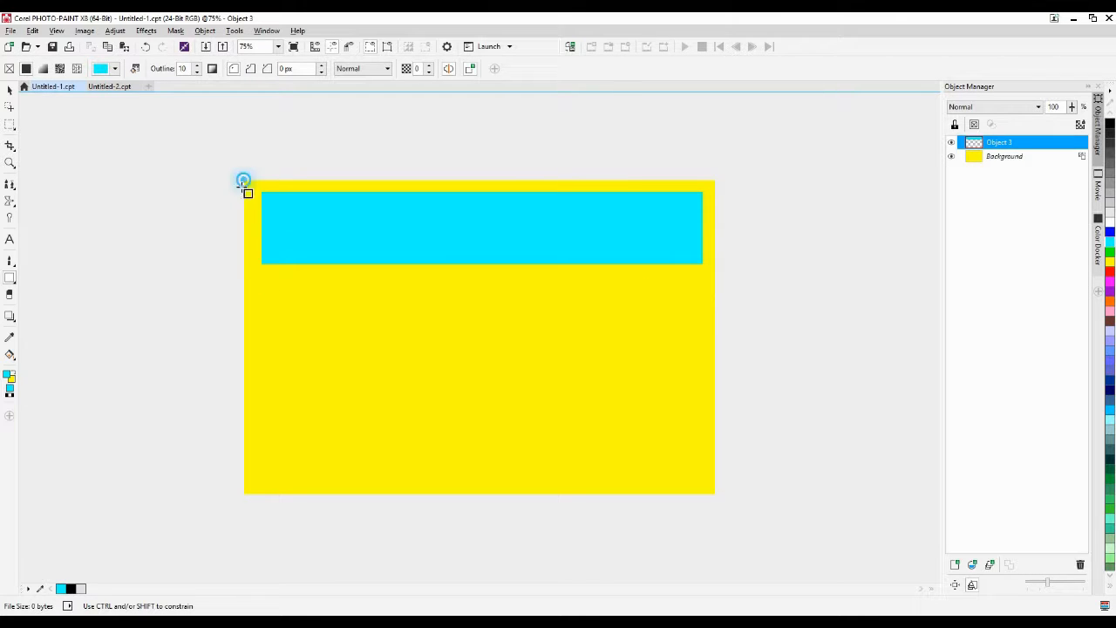
pyautogui.moveTo(245, 180); pyautogui.dragTo(721, 274)
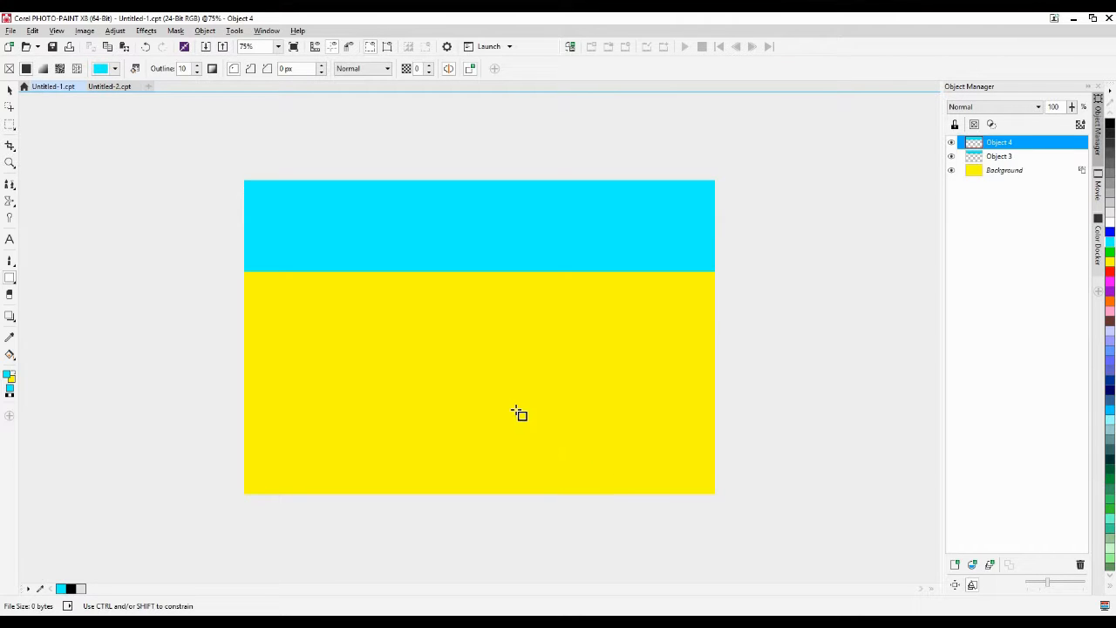
# Stretch the full-width cyan strip past both sides of the canvas to about 1171 × 211 px
pyautogui.hotkey('ctrl', '1')
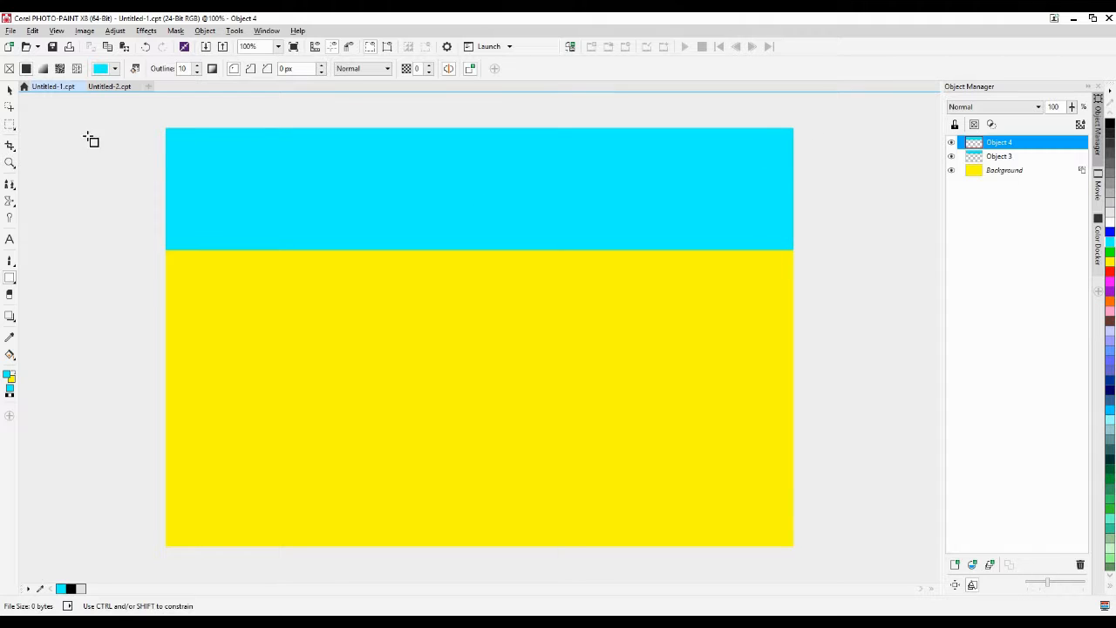
pyautogui.click(9, 90)
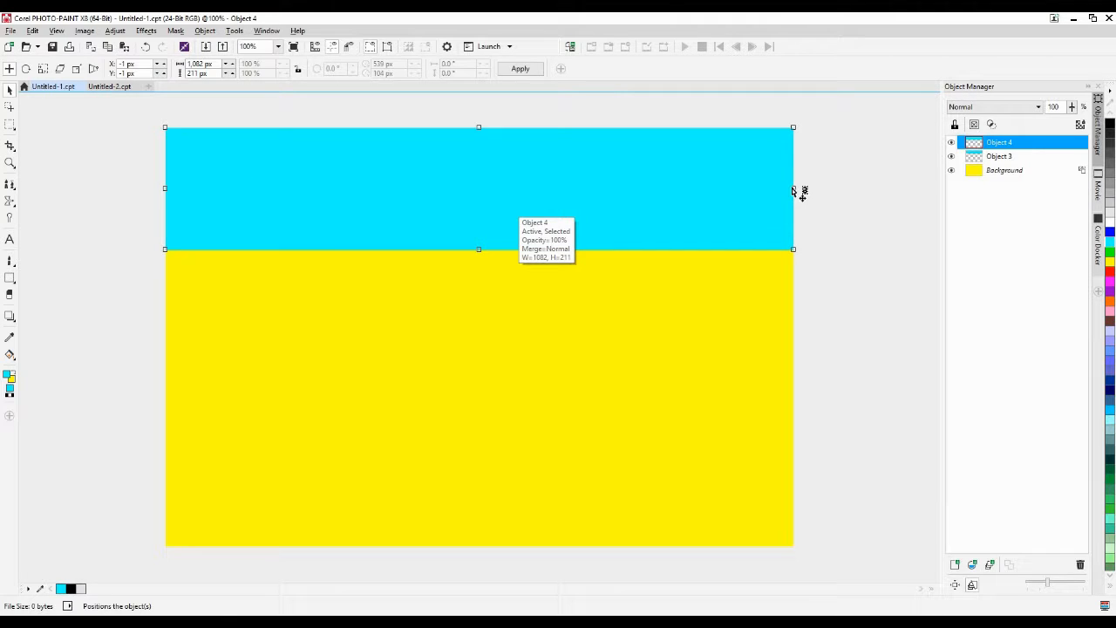
pyautogui.moveTo(794, 189); pyautogui.dragTo(812, 187)
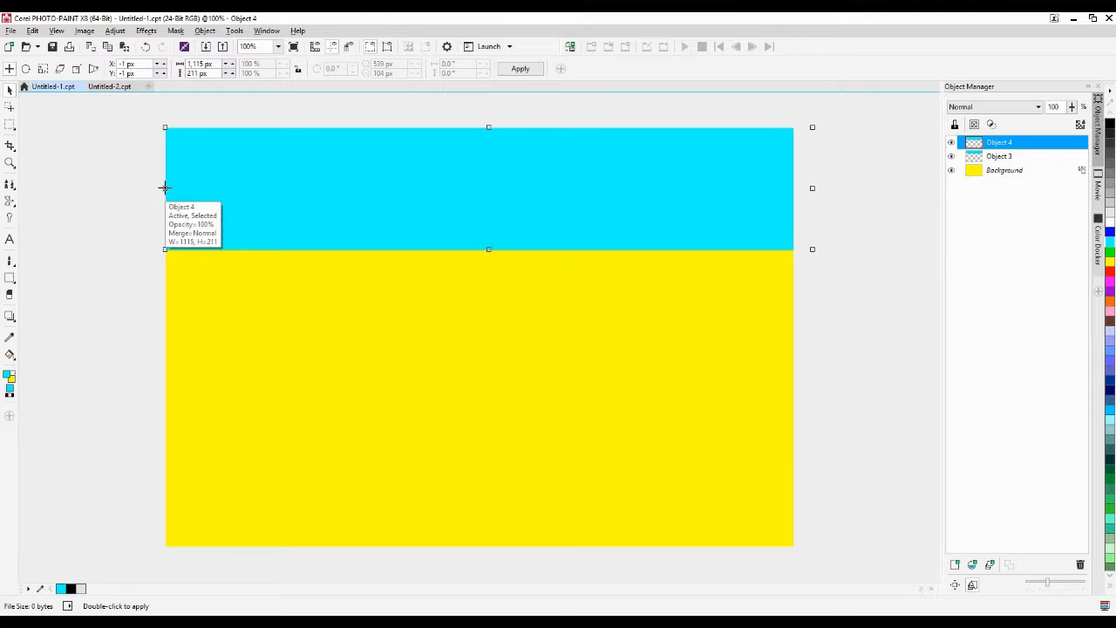
pyautogui.moveTo(165, 188); pyautogui.dragTo(133, 189)
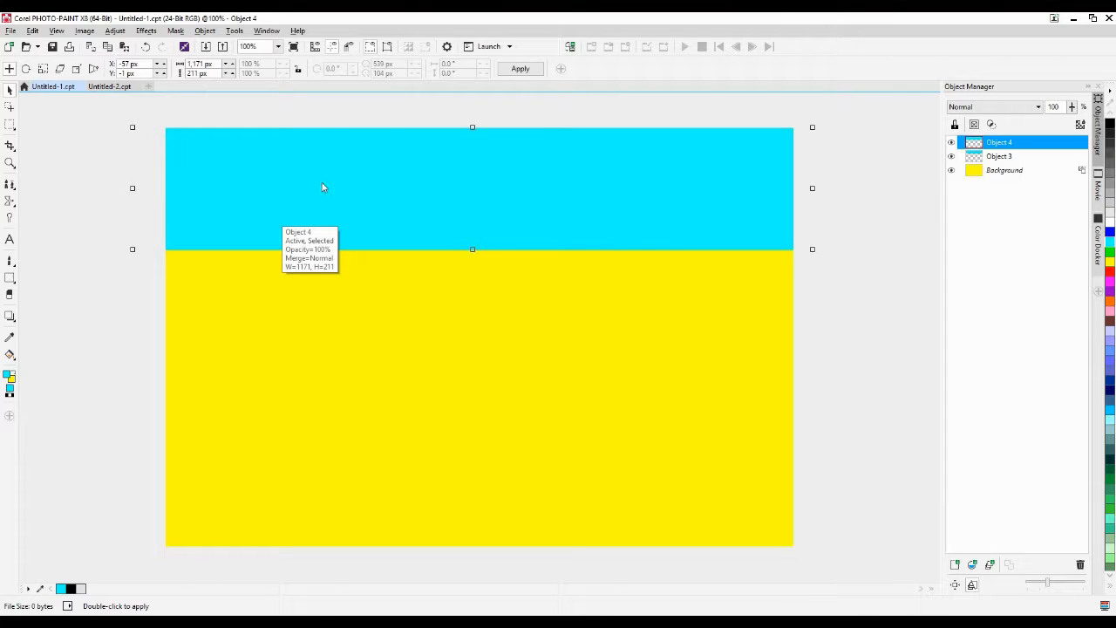
pyautogui.click(10, 123)
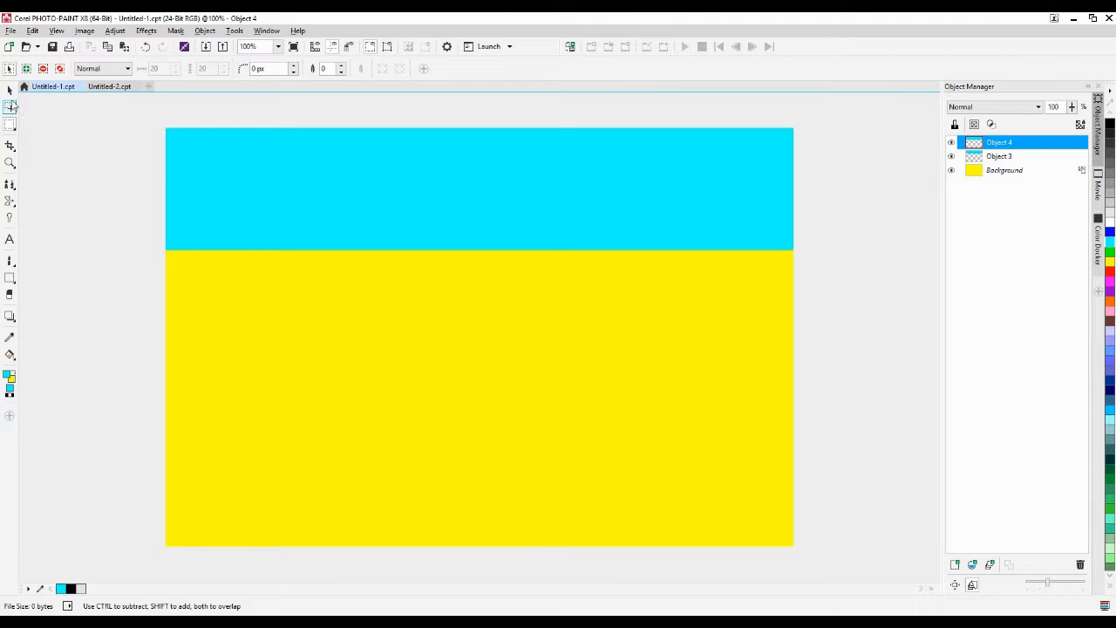
# Delete the full-width cyan strip and the inset cyan strip, leaving only the yellow background
pyautogui.click(9, 88)
pyautogui.press('Delete')
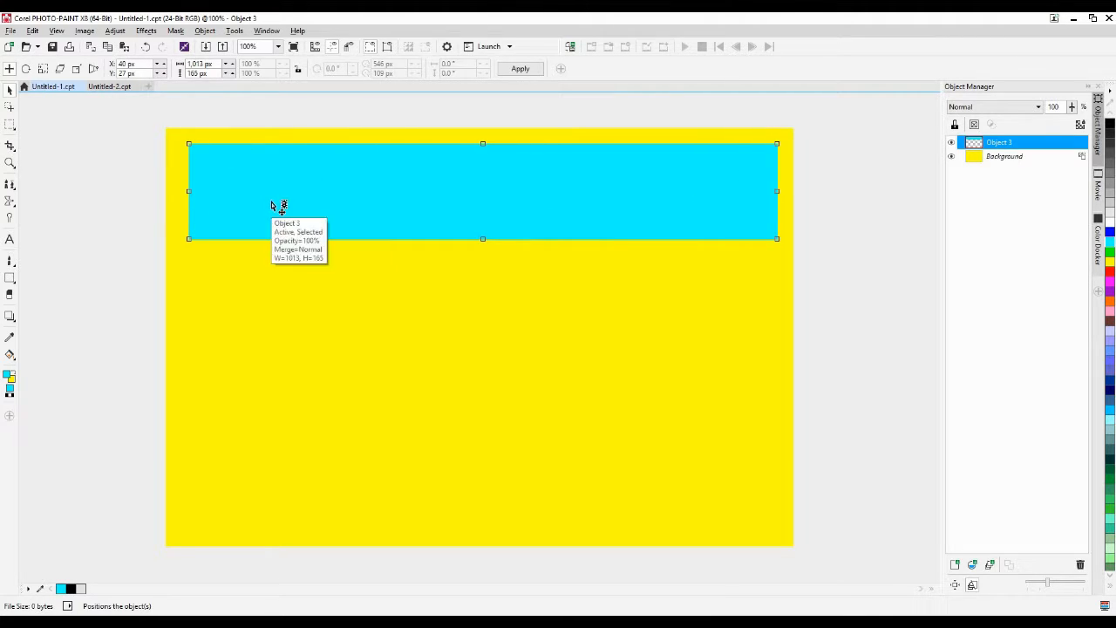
pyautogui.press('Delete')
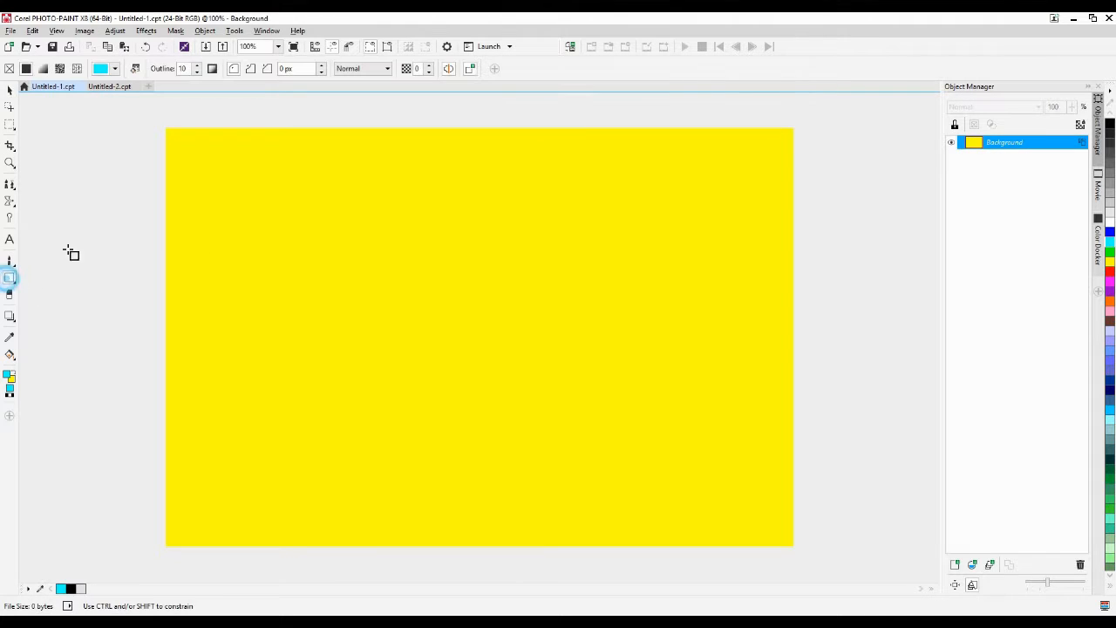
# Draw a cyan rectangle about 1152 × 347 px overlapping the canvas's upper edge and both sides, and combine it with the background
pyautogui.click(10, 278)
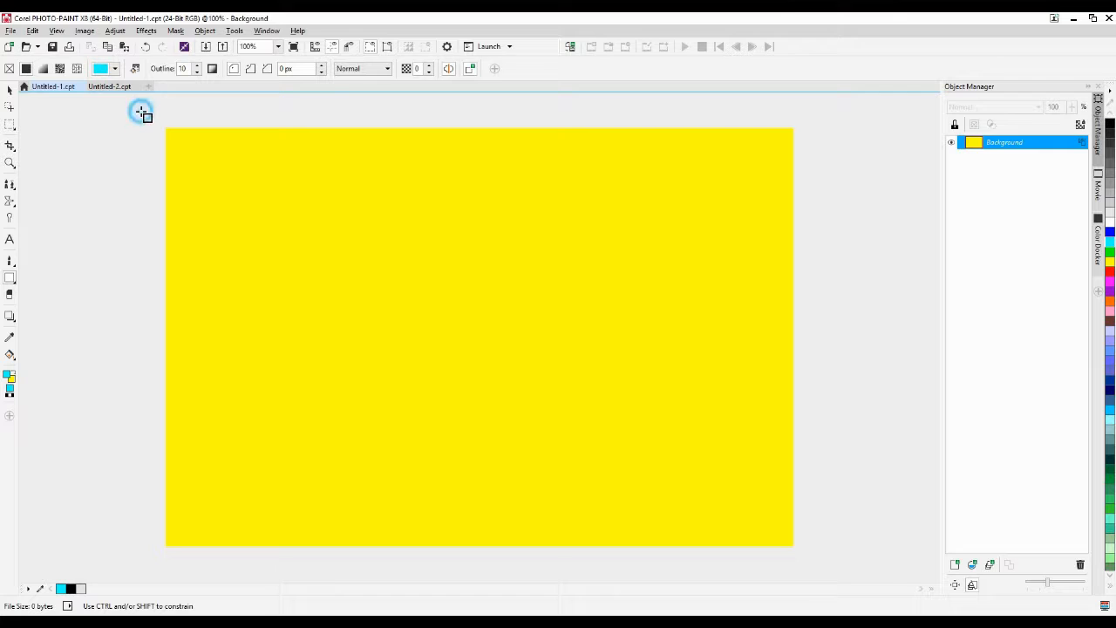
pyautogui.moveTo(660, 337); pyautogui.dragTo(809, 313)
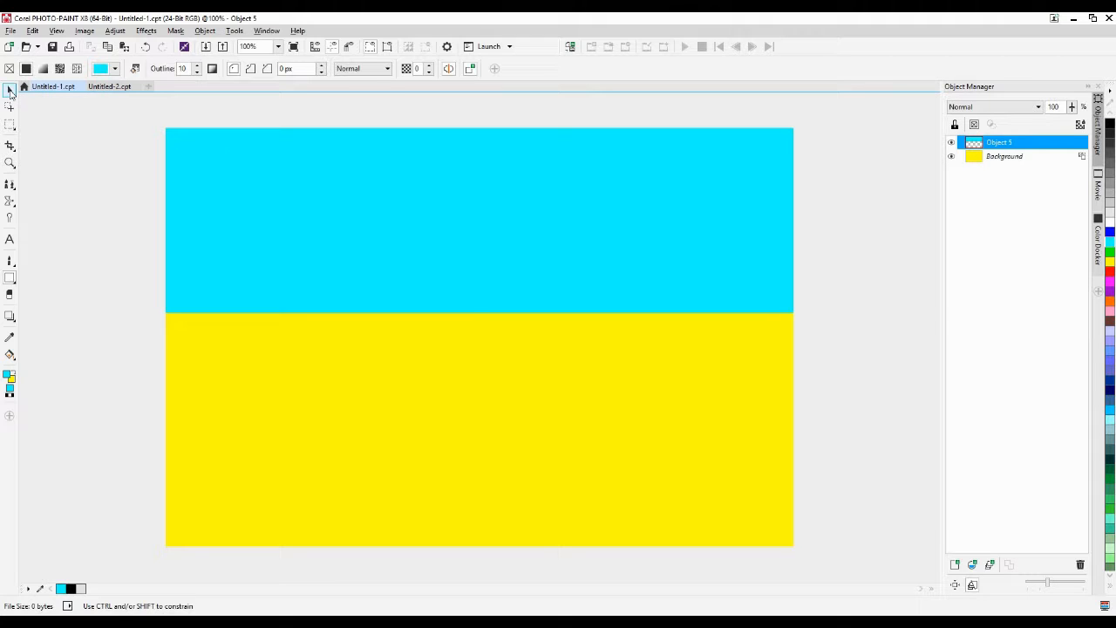
pyautogui.click(10, 91)
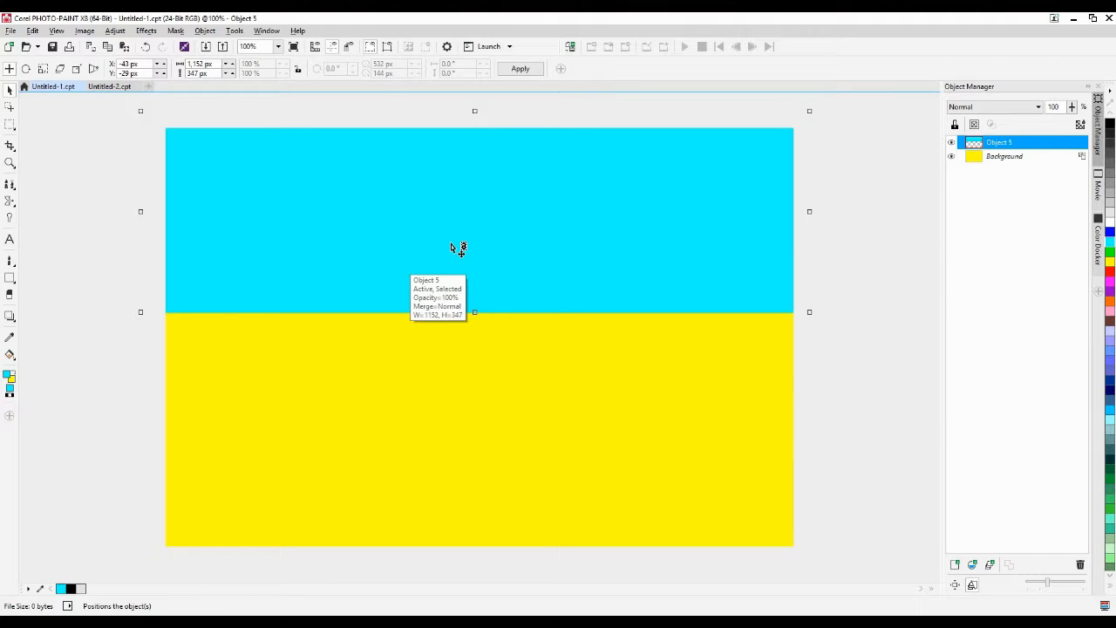
pyautogui.hotkey('ctrl', 'Down')
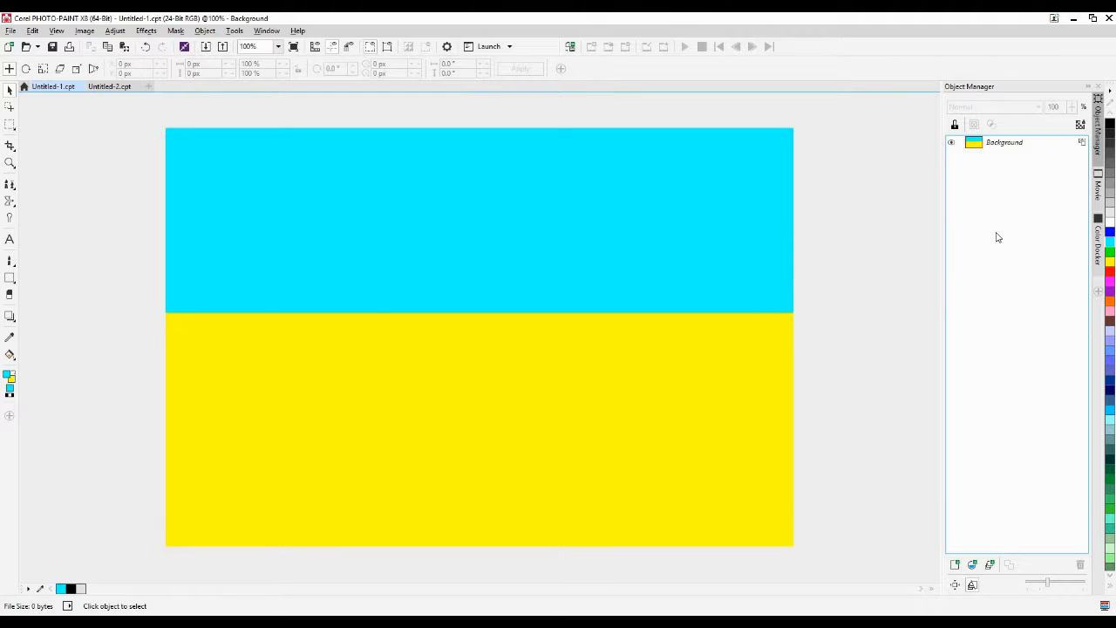
# Draw a green-filled rectangle about 1165 × 437 px covering the canvas's lower part and slightly overlapping the cyan area
pyautogui.click(1111, 253)
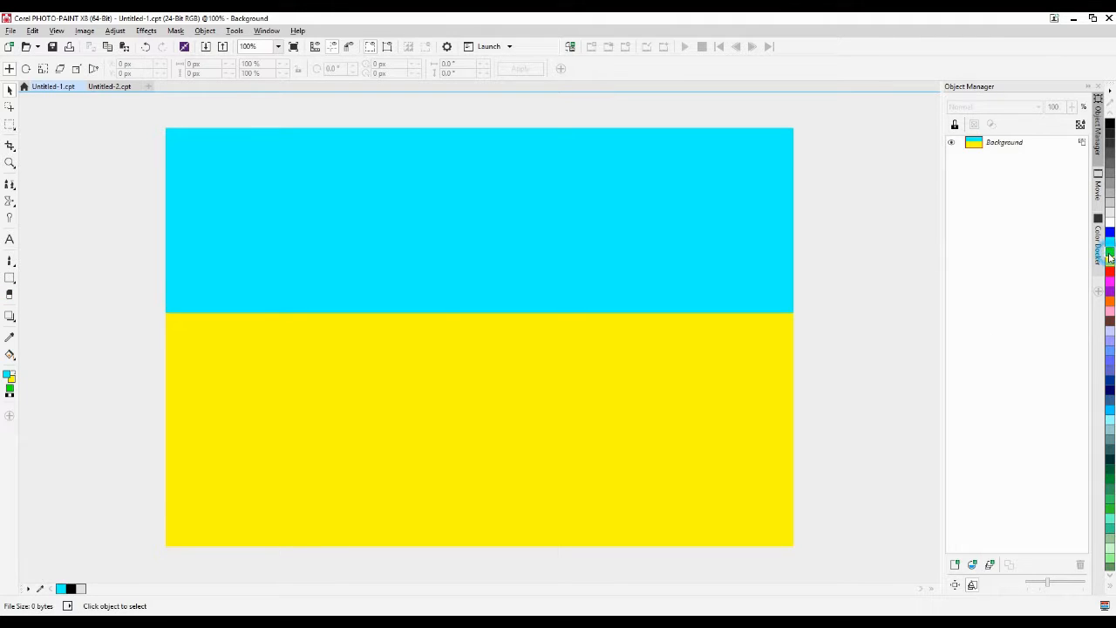
pyautogui.click(1110, 253)
pyautogui.click(10, 278)
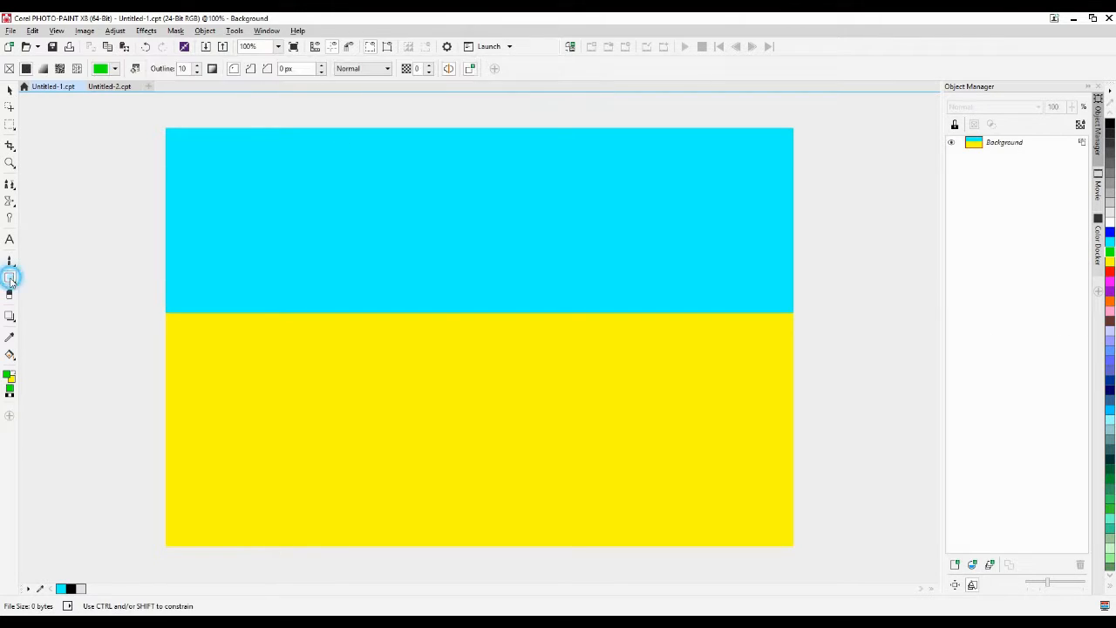
pyautogui.moveTo(150, 560); pyautogui.dragTo(636, 517)
pyautogui.moveTo(829, 331); pyautogui.dragTo(826, 308)
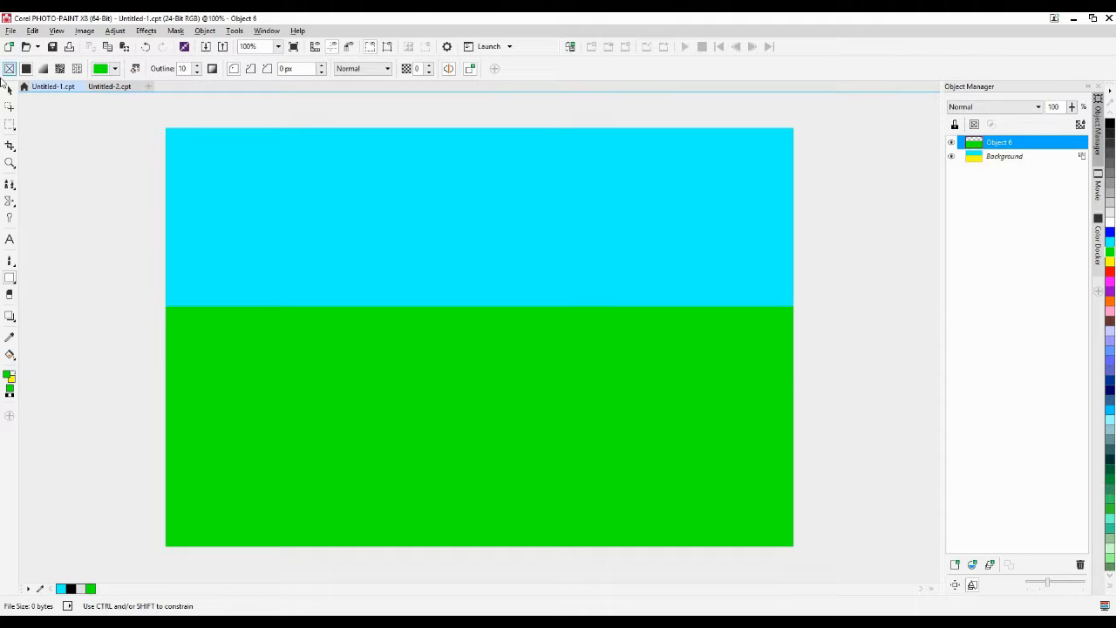
pyautogui.click(11, 91)
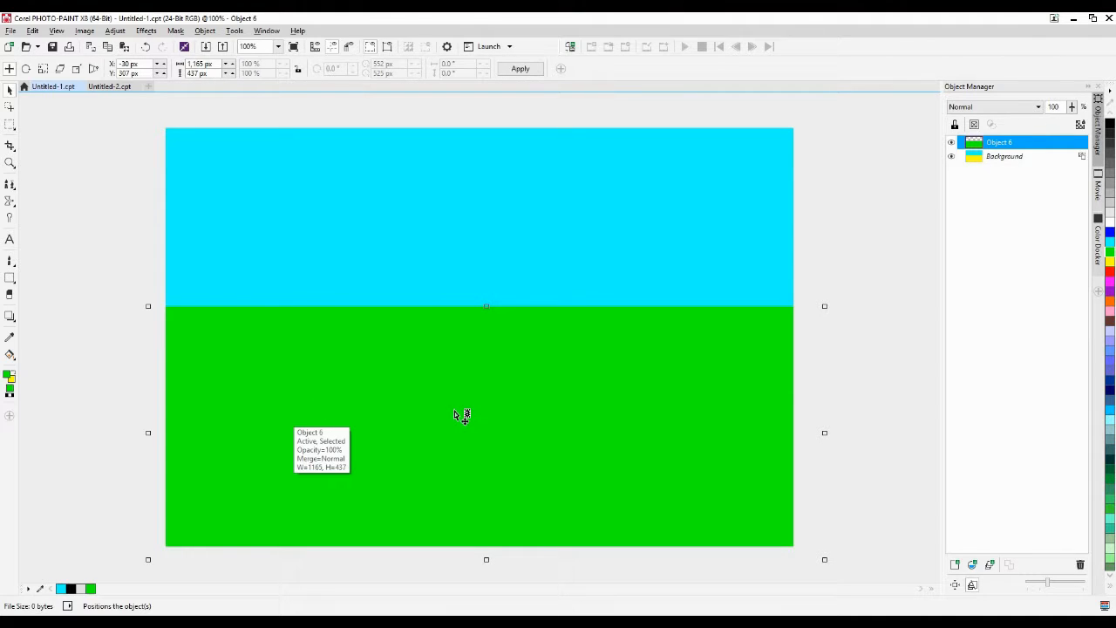
# Darken the green rectangle with the Brightness/Contrast/Intensity adjustment, using brightness -1, raised contrast and lowered intensity
pyautogui.click(115, 30)
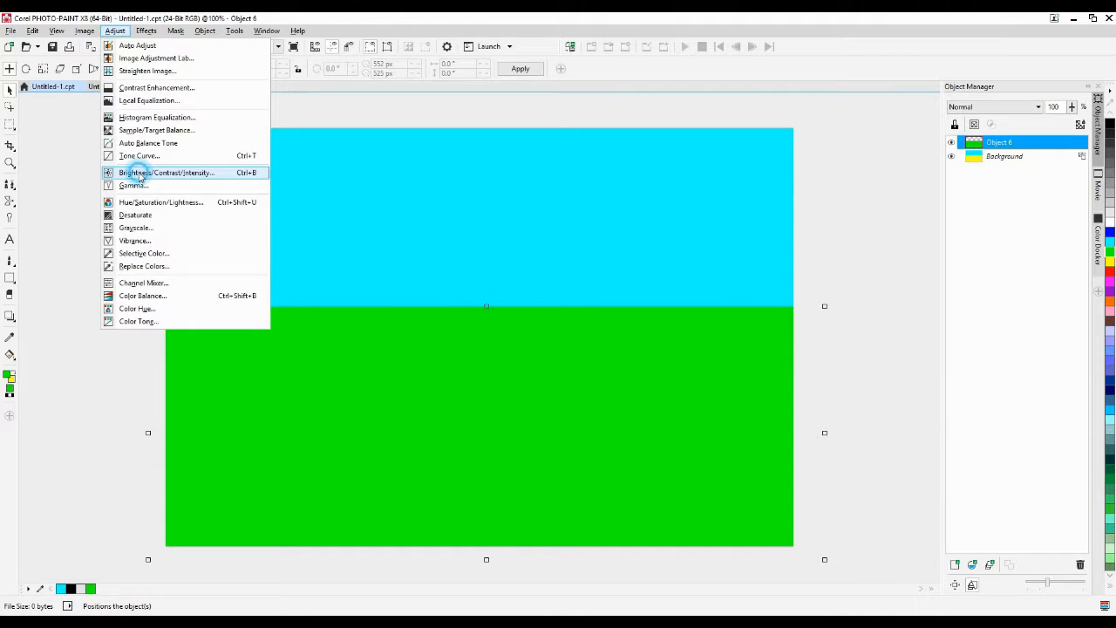
pyautogui.click(139, 173)
pyautogui.moveTo(492, 256); pyautogui.dragTo(479, 139)
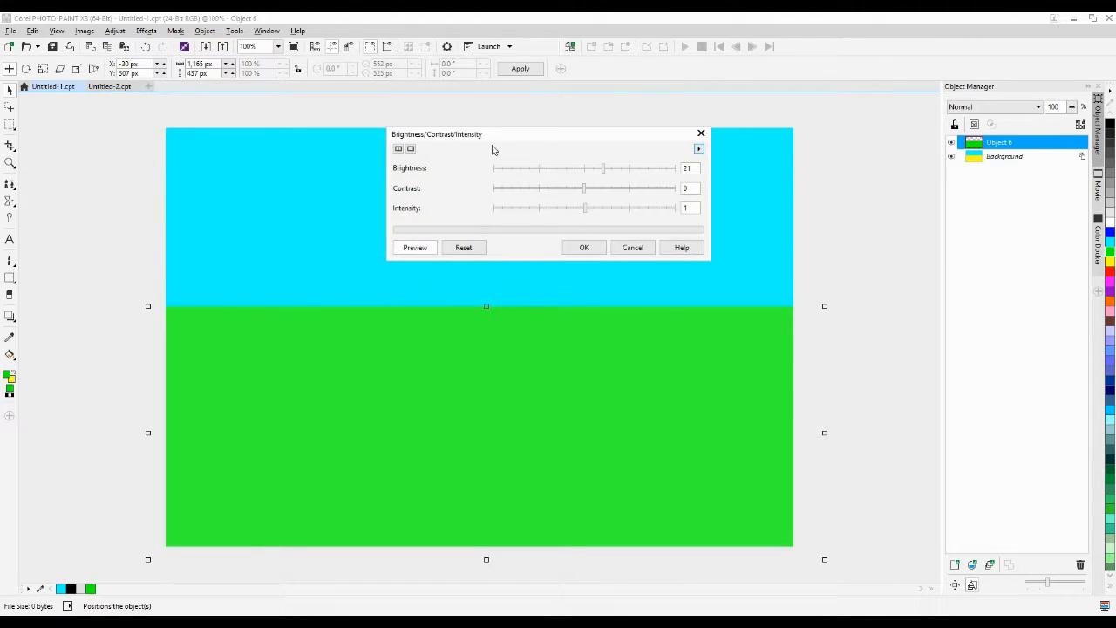
pyautogui.click(583, 168)
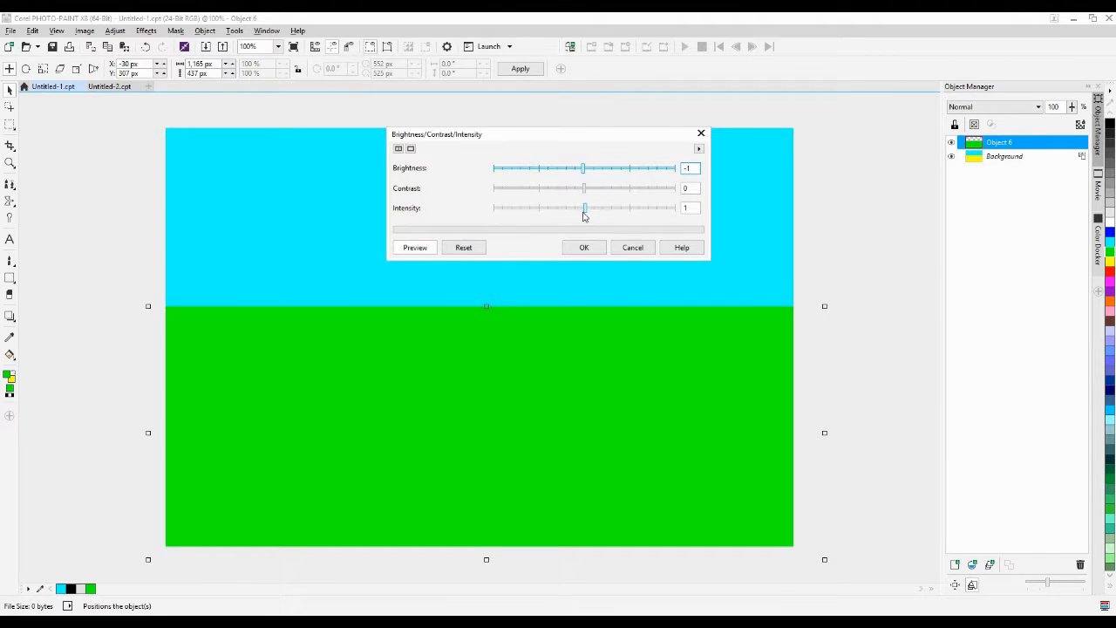
pyautogui.moveTo(584, 211); pyautogui.dragTo(574, 209)
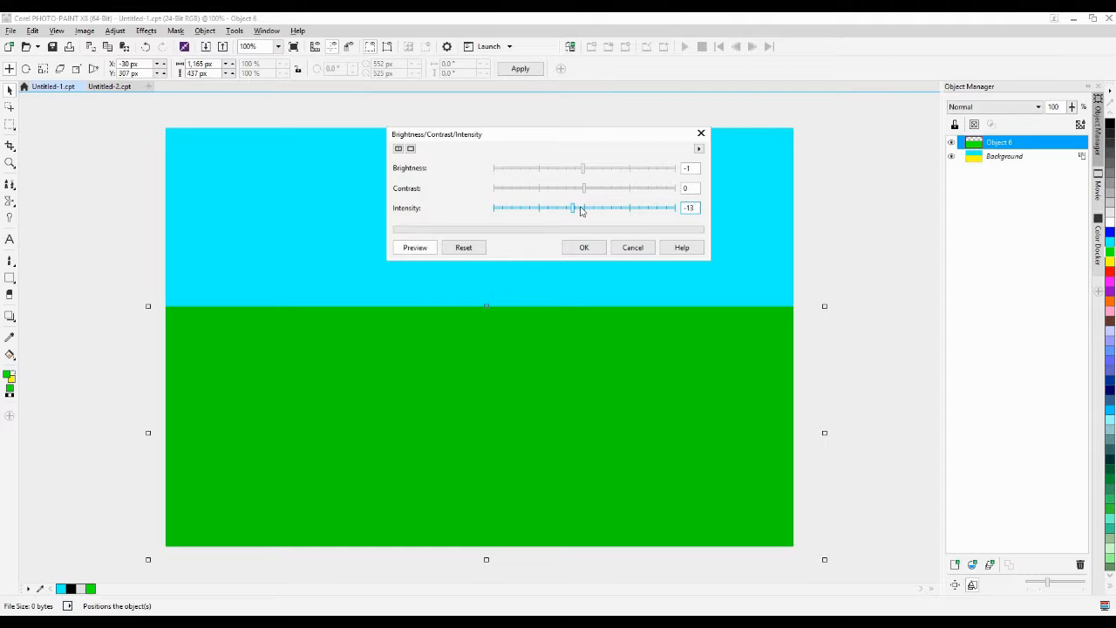
pyautogui.click(599, 189)
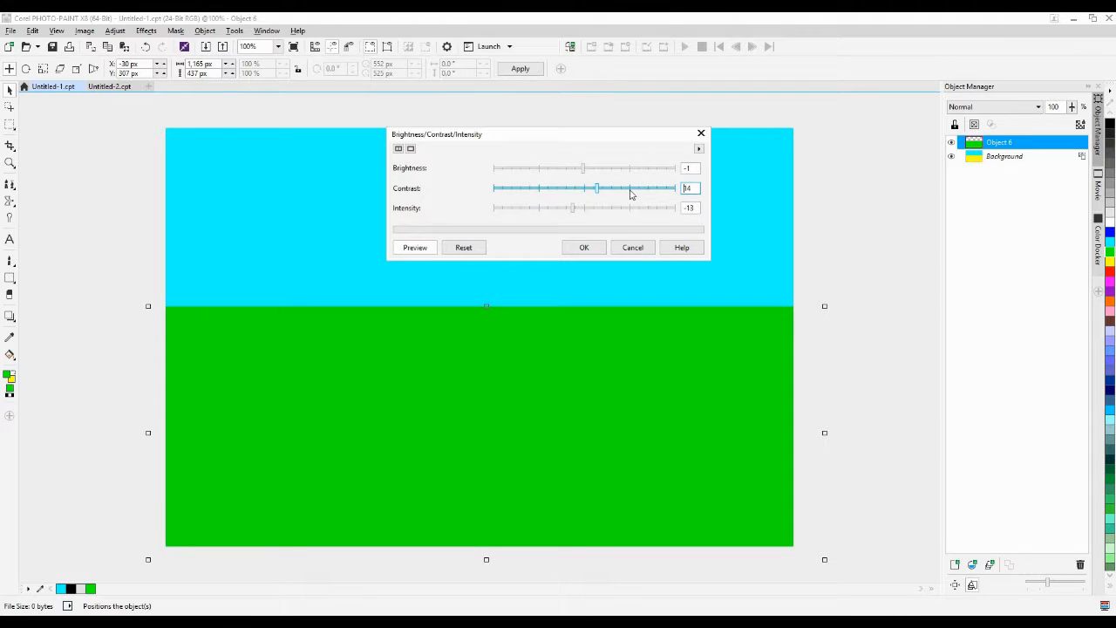
pyautogui.click(631, 191)
pyautogui.moveTo(574, 209); pyautogui.dragTo(557, 211)
pyautogui.click(586, 247)
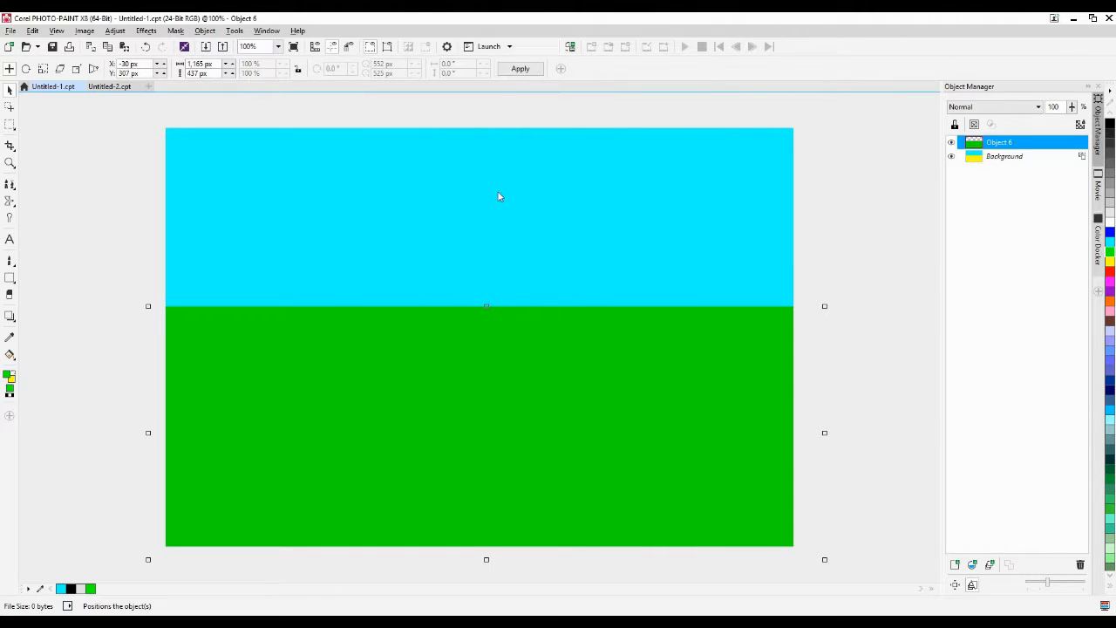
# Apply the Wind distortion to the darkened green rectangle with strength 100, opacity 100 and angle 287
pyautogui.click(146, 31)
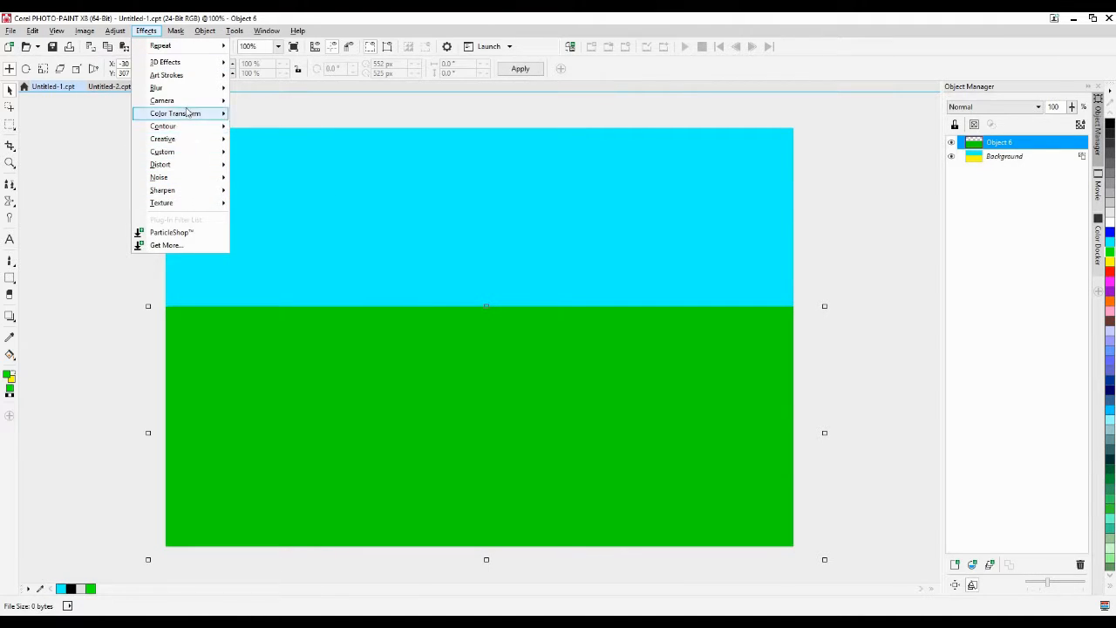
pyautogui.moveTo(194, 166)
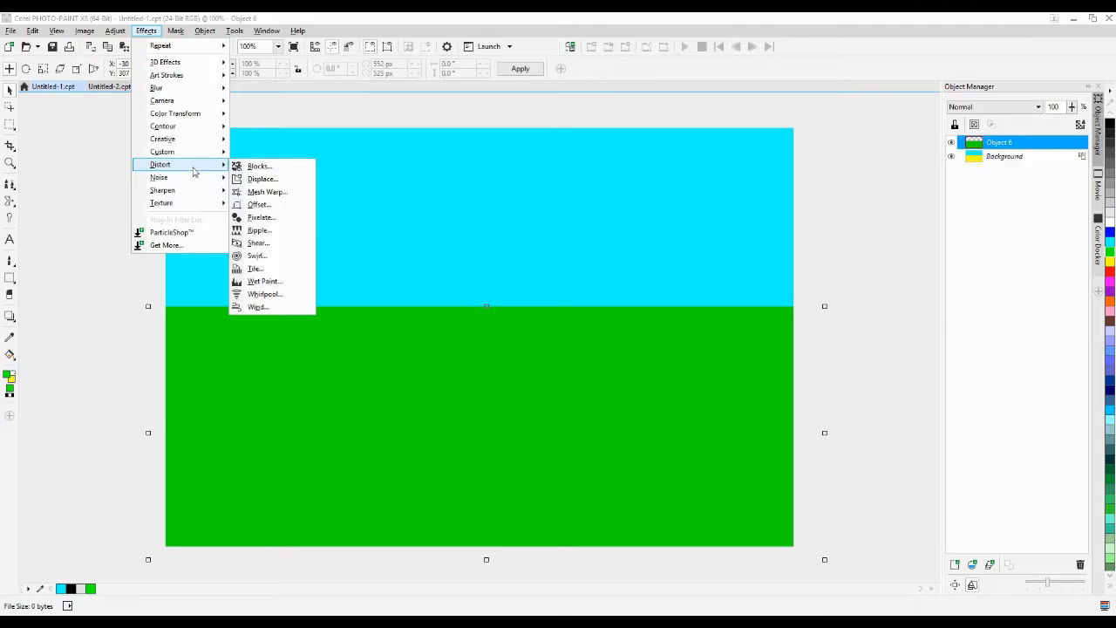
pyautogui.click(258, 307)
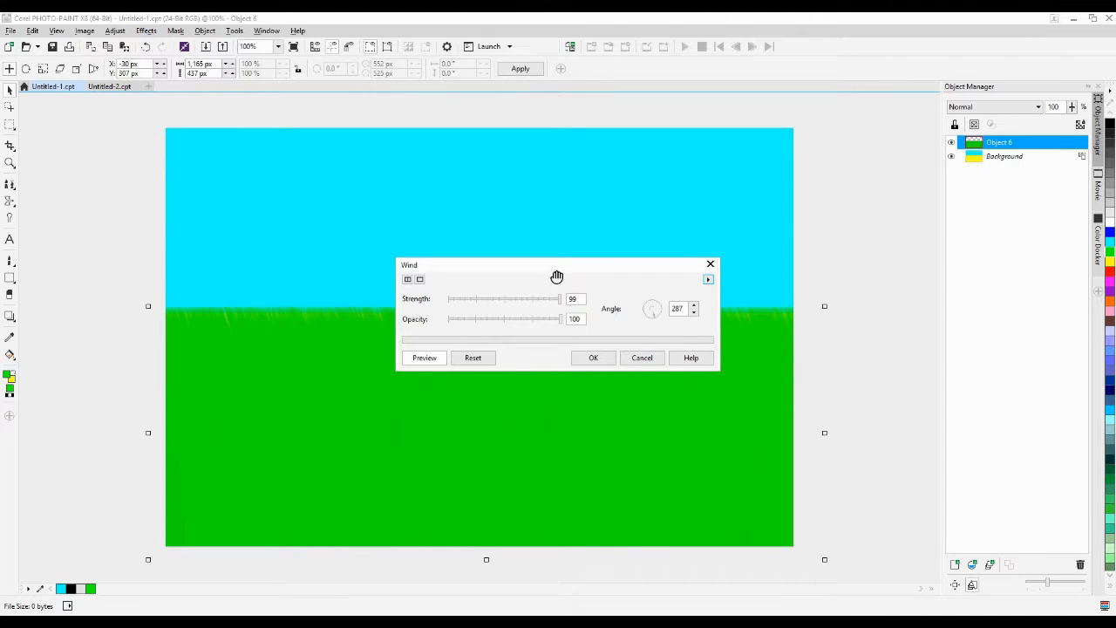
pyautogui.moveTo(565, 270); pyautogui.dragTo(599, 115)
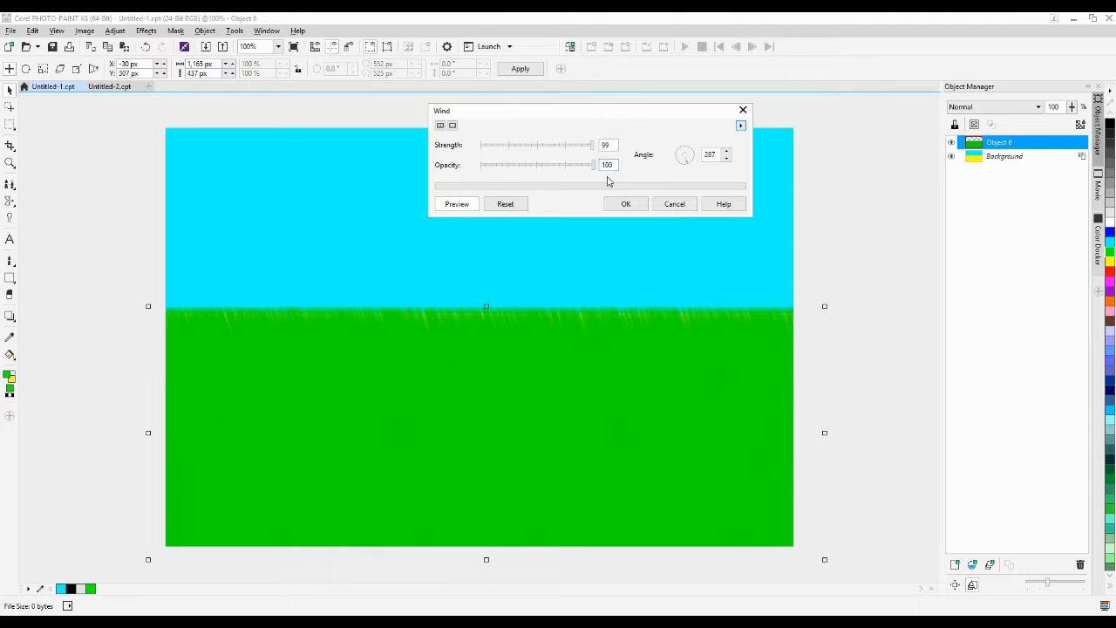
pyautogui.click(594, 145)
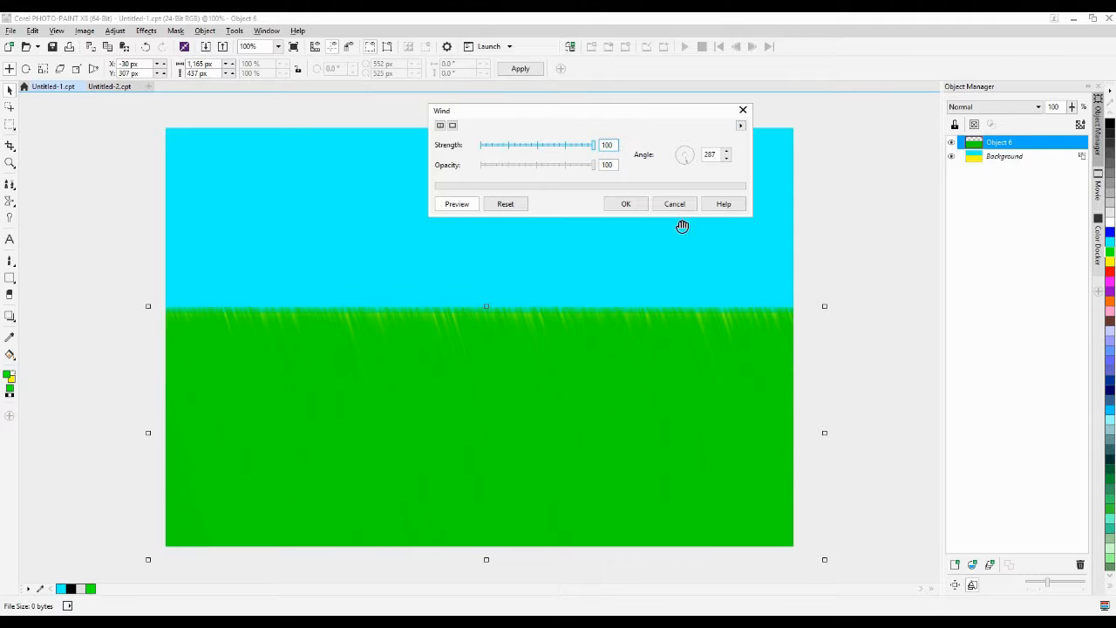
pyautogui.click(626, 204)
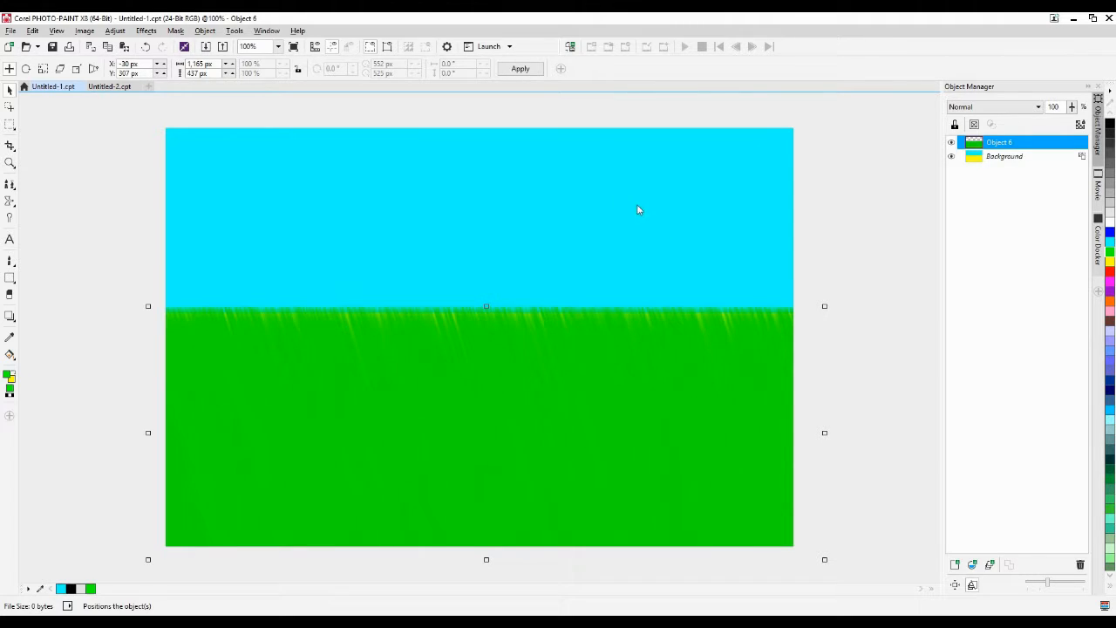
# Paste the bright green rectangle as a new object and apply the Wind distortion with strength 100, opacity 100 and angle 287
pyautogui.hotkey('ctrl', 'v')
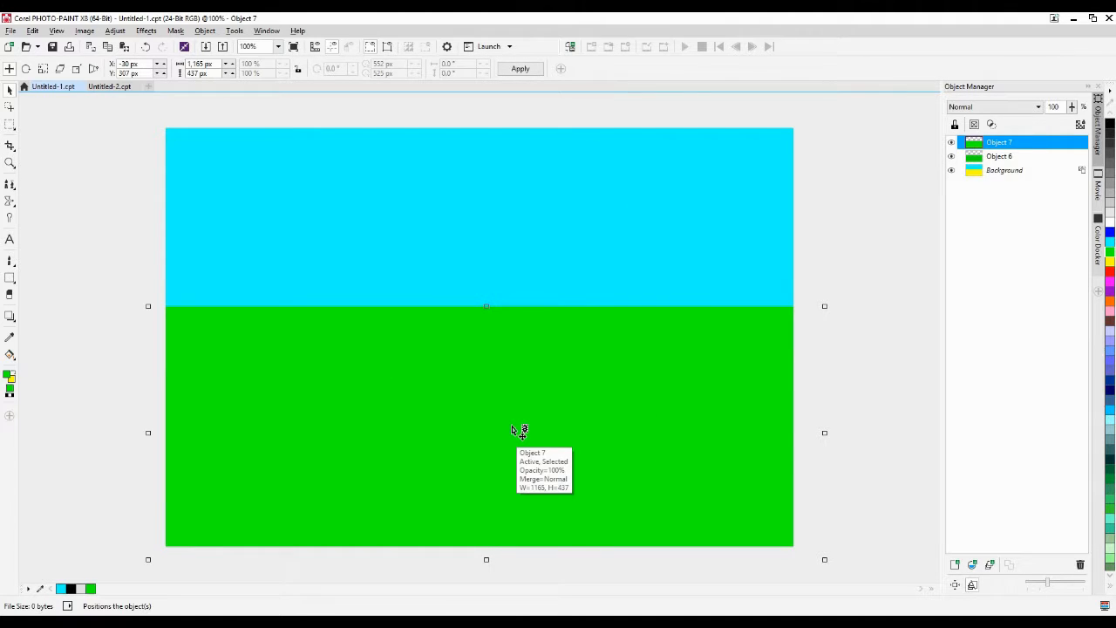
pyautogui.click(137, 33)
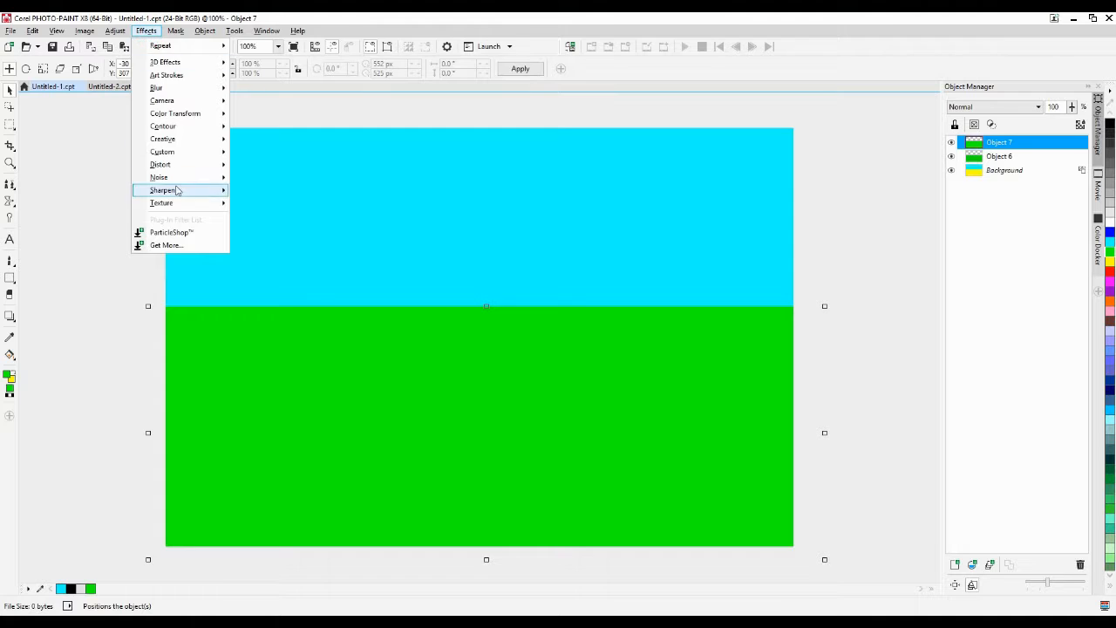
pyautogui.moveTo(196, 167)
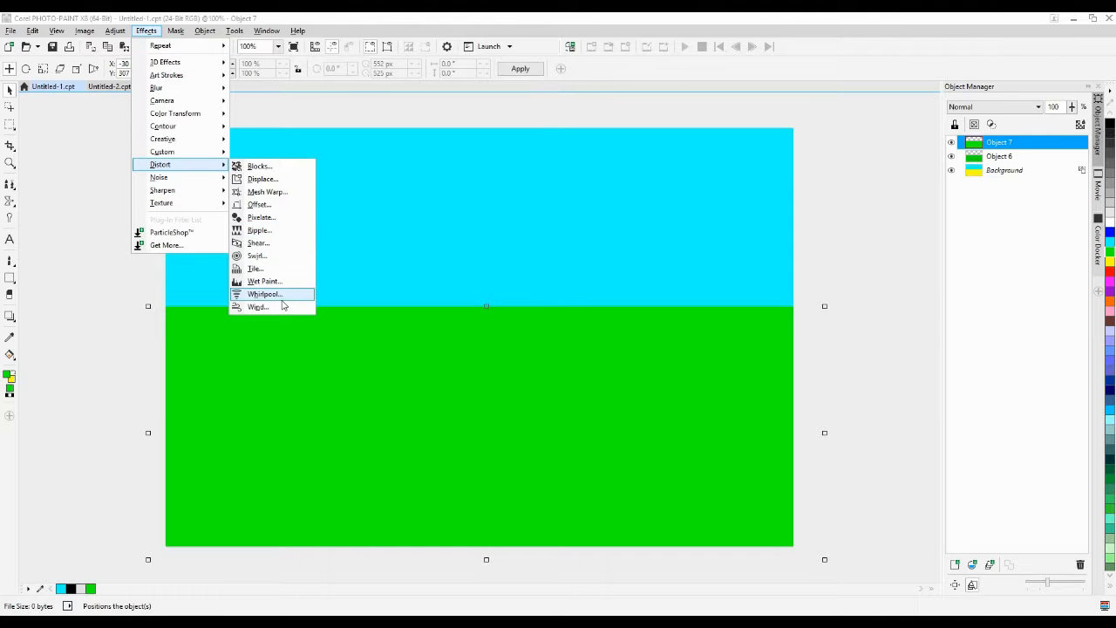
pyautogui.click(262, 307)
pyautogui.moveTo(491, 274); pyautogui.dragTo(698, 477)
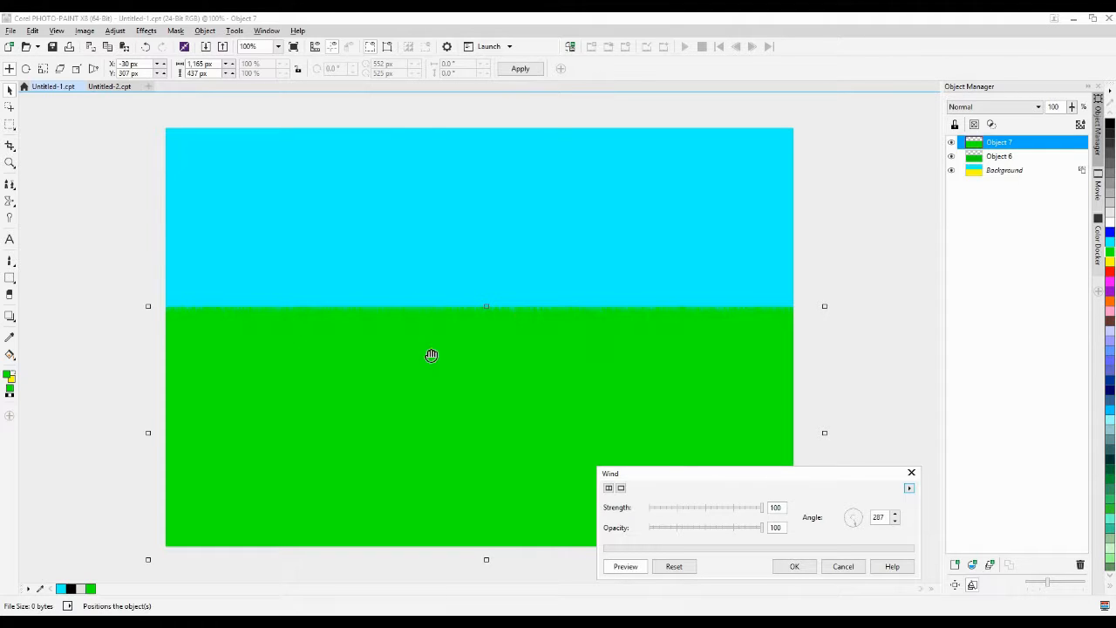
pyautogui.click(782, 568)
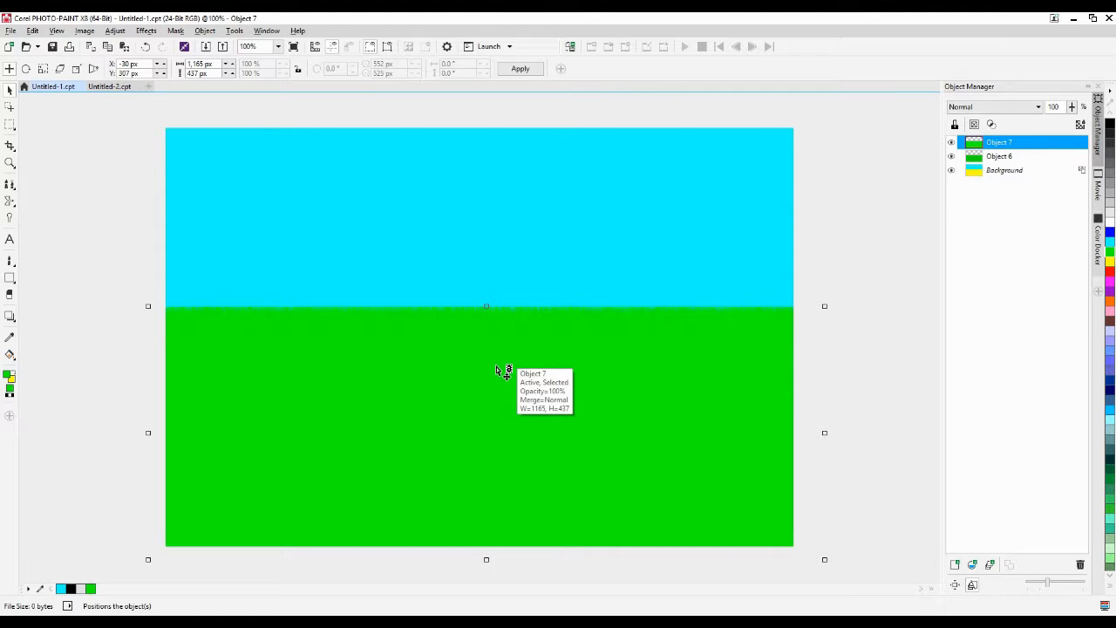
# Shift the bright green grass object slightly to about X -46 px, Y 311 px, offsetting it from the darker one
pyautogui.moveTo(504, 372)
pyautogui.mouseDown()
pyautogui.moveTo(506, 428)
pyautogui.moveTo(491, 388)
pyautogui.mouseUp()
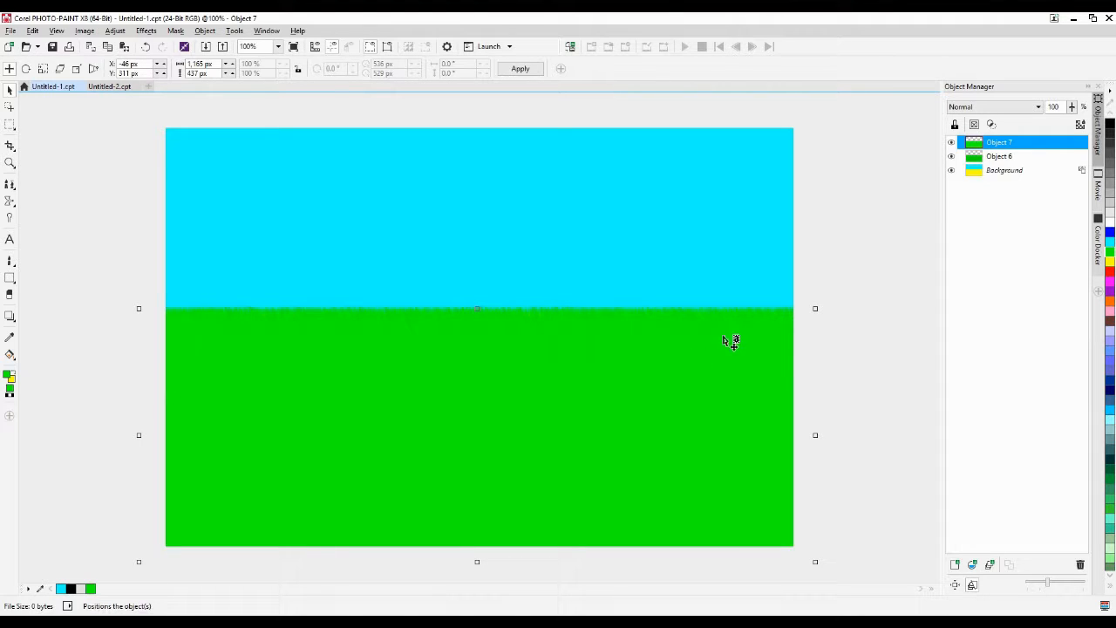
pyautogui.scroll(-1, 842, 287)
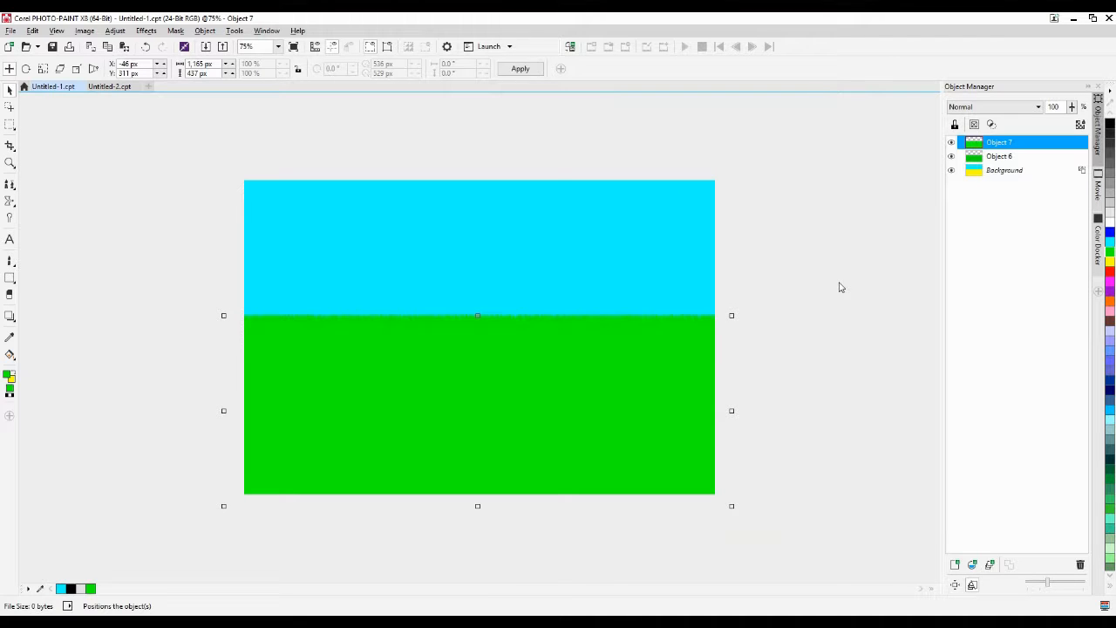
pyautogui.scroll(1, 842, 287)
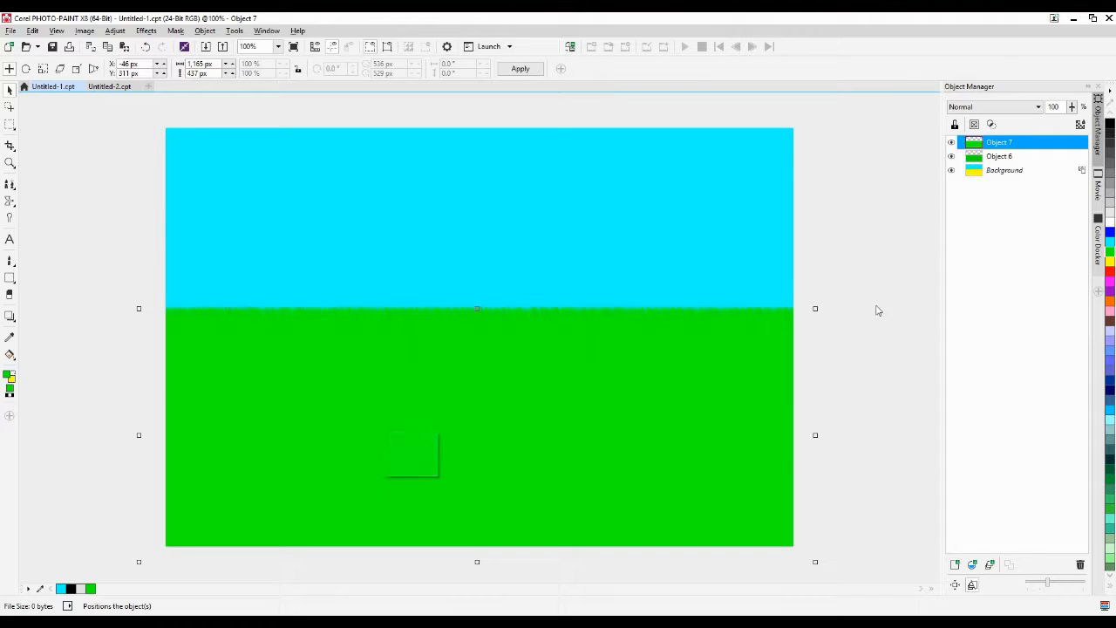
# Clear the selection, then select both grass objects by enclosing them with a marquee on the canvas
pyautogui.click(877, 246)
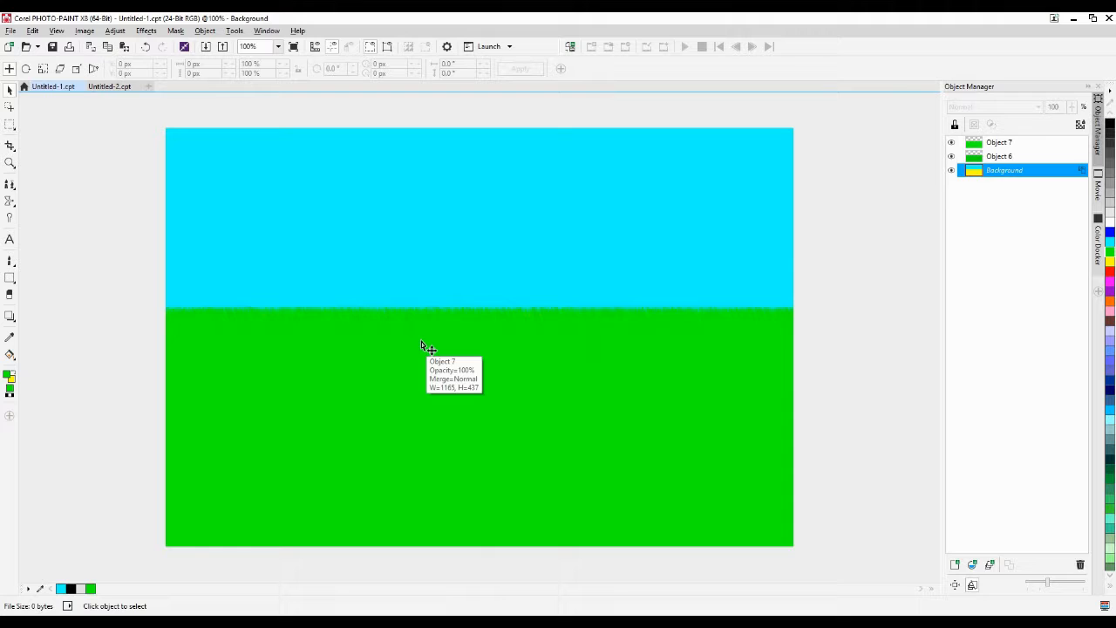
pyautogui.moveTo(116, 266); pyautogui.dragTo(803, 564)
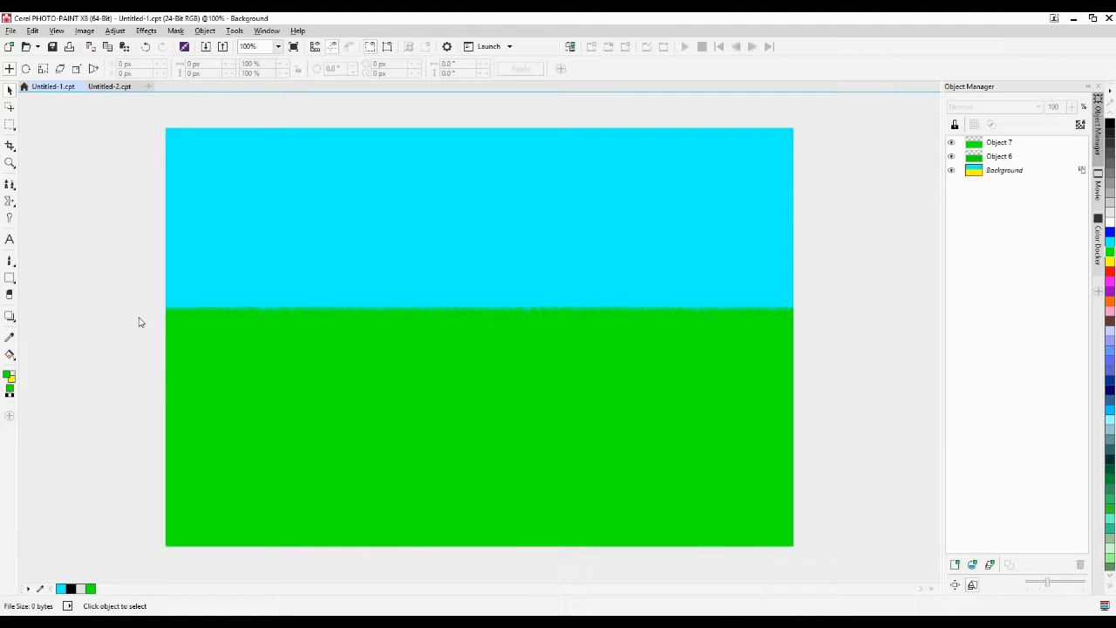
pyautogui.moveTo(114, 292); pyautogui.dragTo(856, 586)
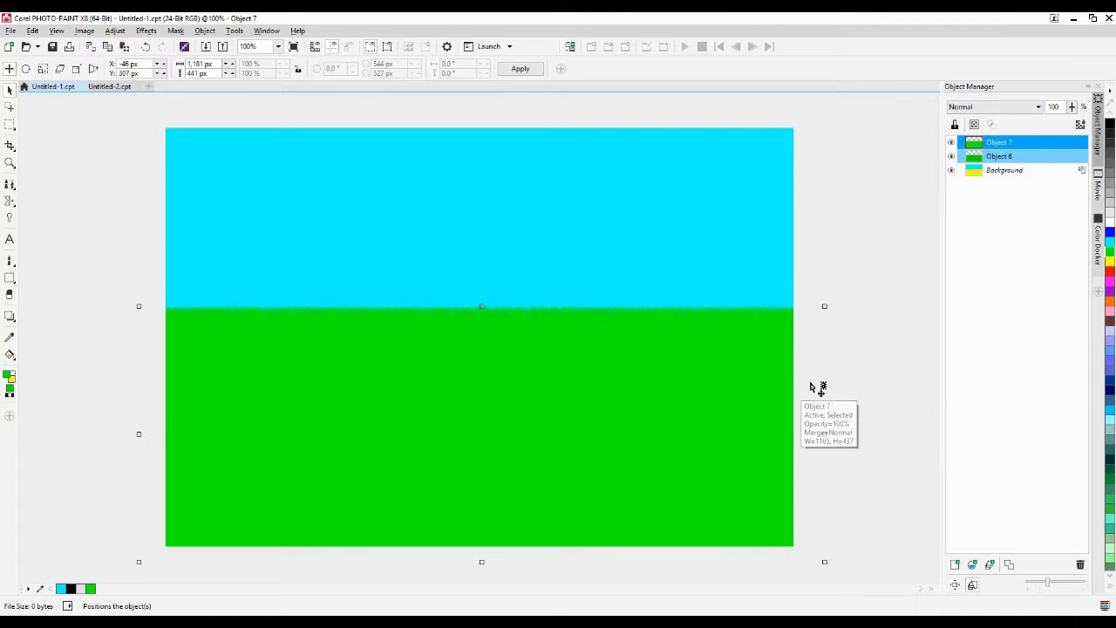
# Take Object 6 out of the multiple selection and add it back, then select it alone before deselecting
pyautogui.scroll(-1, 809, 385)
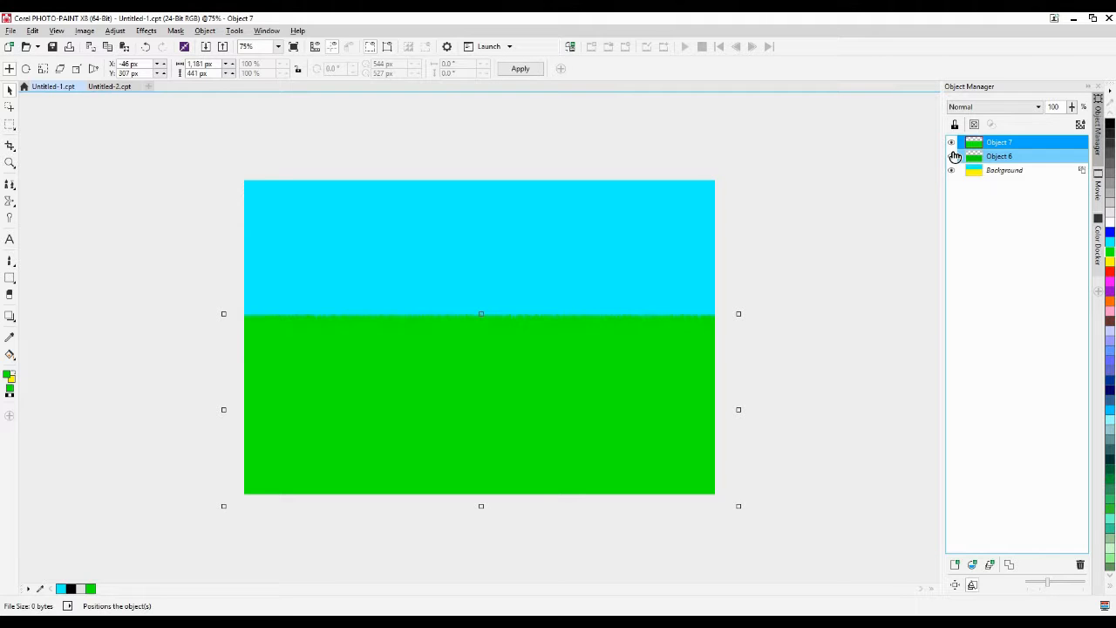
pyautogui.keyDown('ctrl'); pyautogui.click(999, 157); pyautogui.keyUp('ctrl')
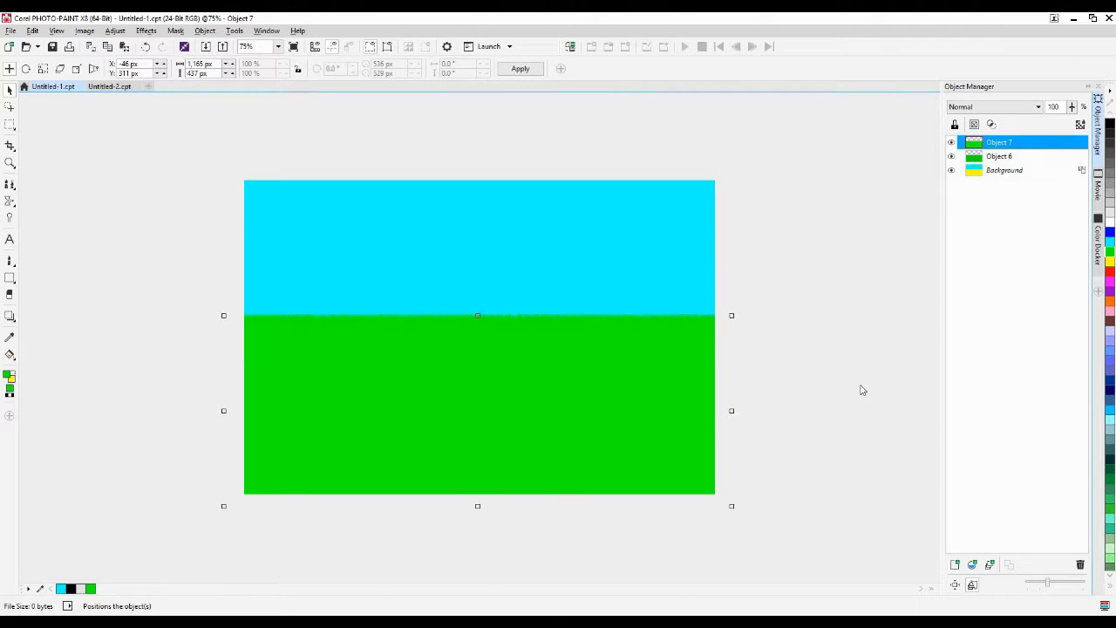
pyautogui.keyDown('ctrl'); pyautogui.click(996, 157); pyautogui.keyUp('ctrl')
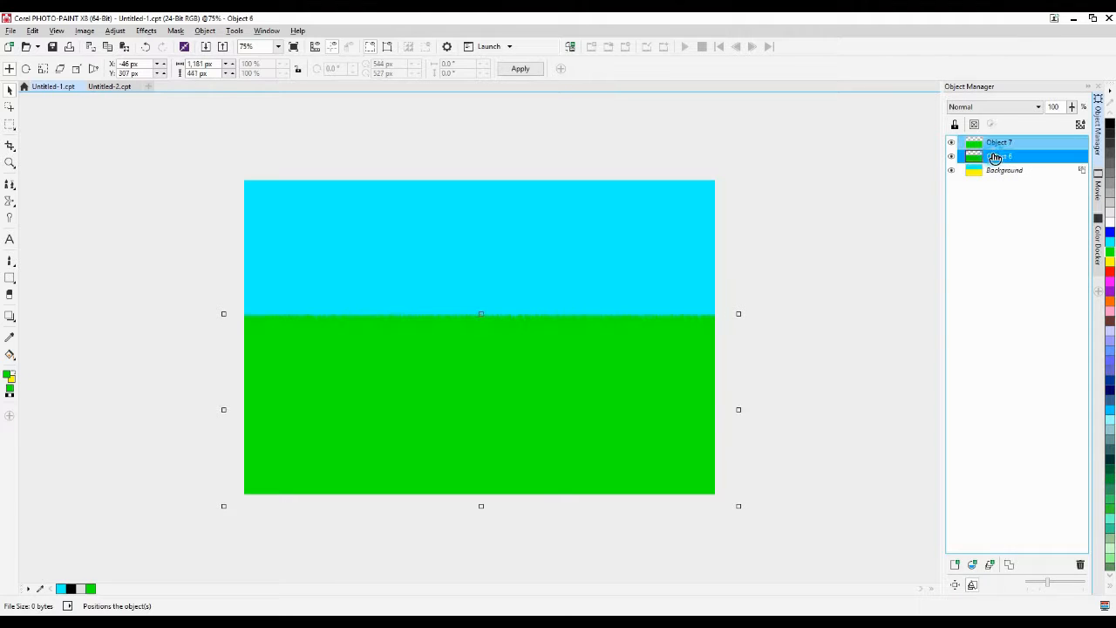
pyautogui.click(996, 158)
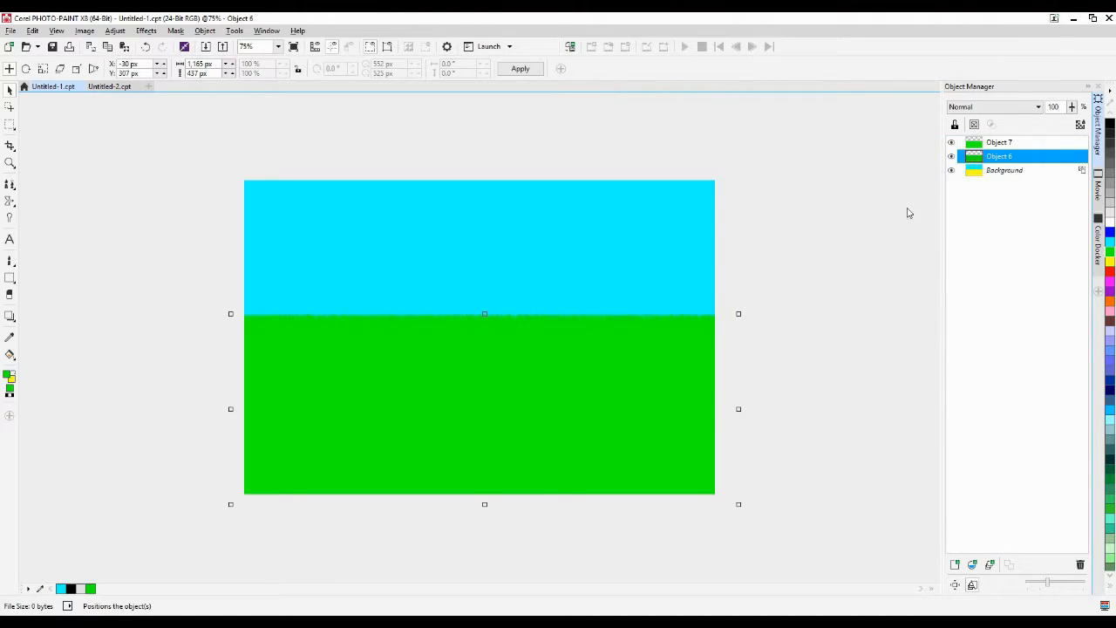
pyautogui.click(855, 279)
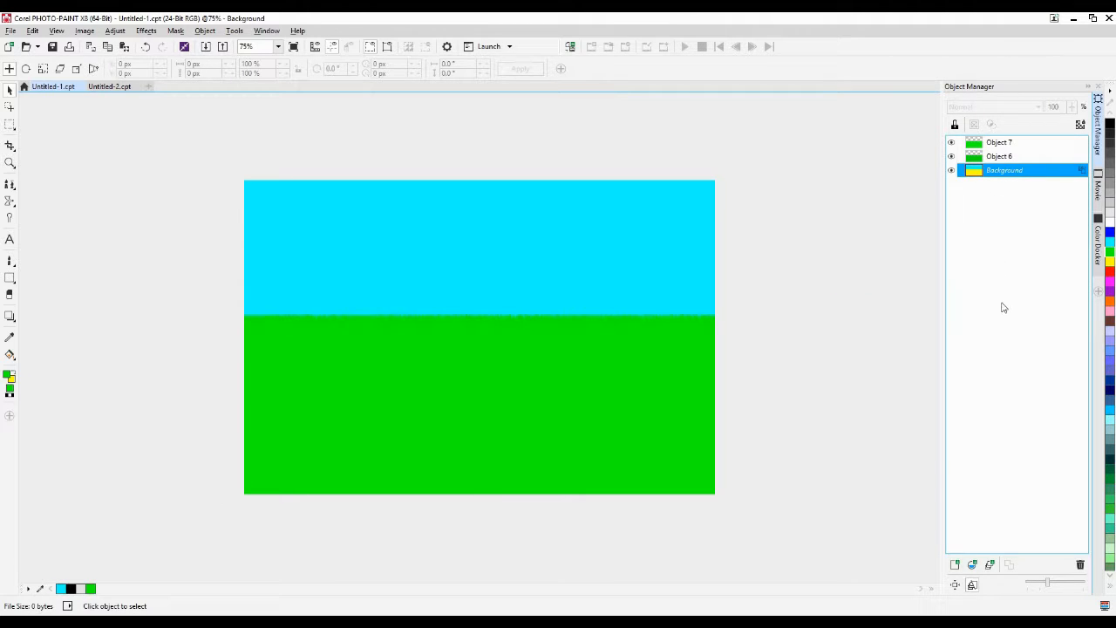
# Marquee-select both grass objects from the empty area around the picture and clear the selection
pyautogui.moveTo(785, 397); pyautogui.dragTo(220, 305)
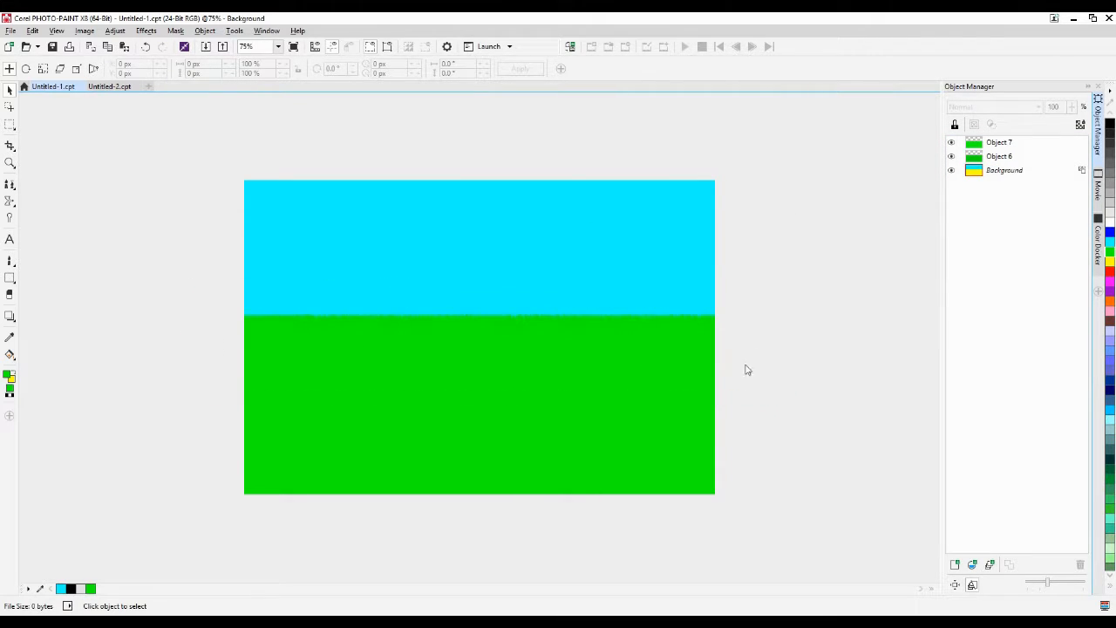
pyautogui.moveTo(761, 375); pyautogui.dragTo(800, 575)
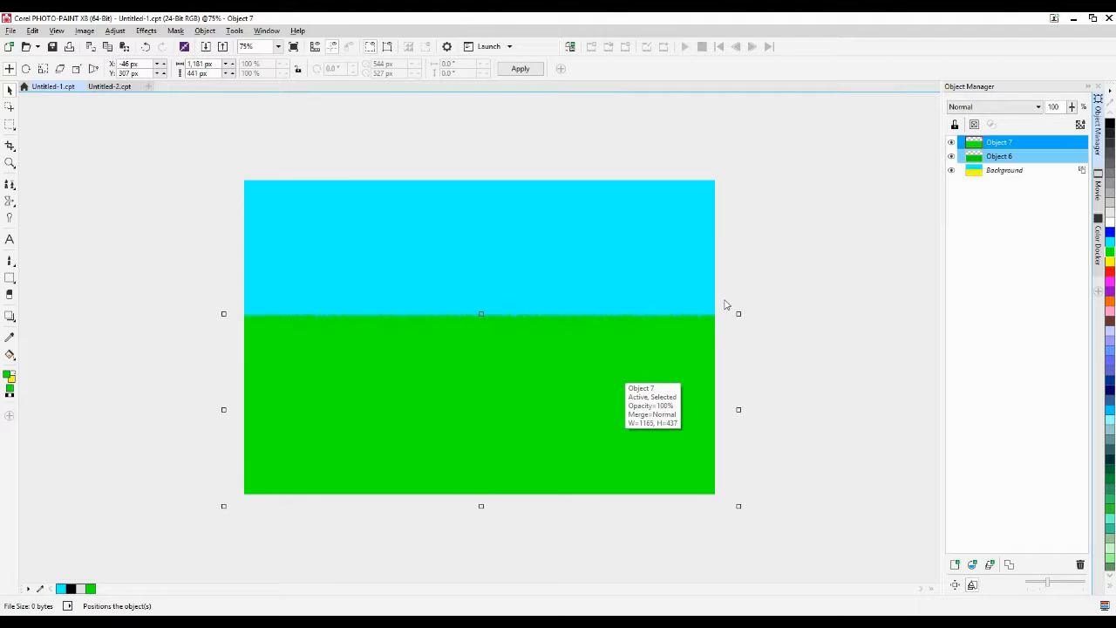
pyautogui.moveTo(100, 267); pyautogui.dragTo(830, 579)
pyautogui.click(812, 410)
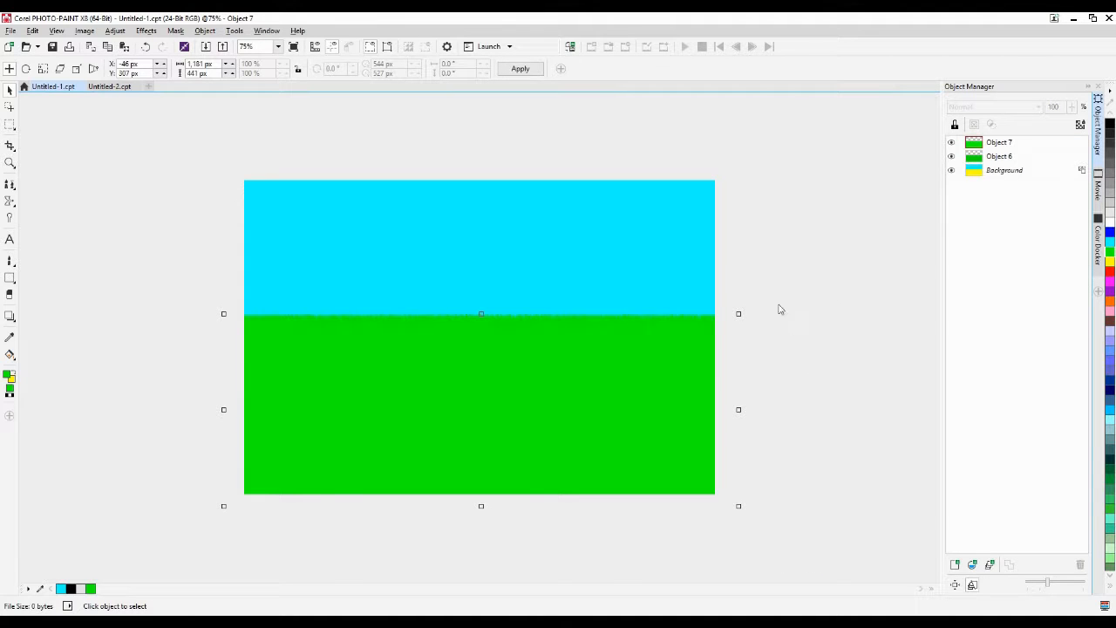
# Enclose the whole picture in a marquee to select Object 7 and Object 6 together
pyautogui.scroll(2, 455, 208)
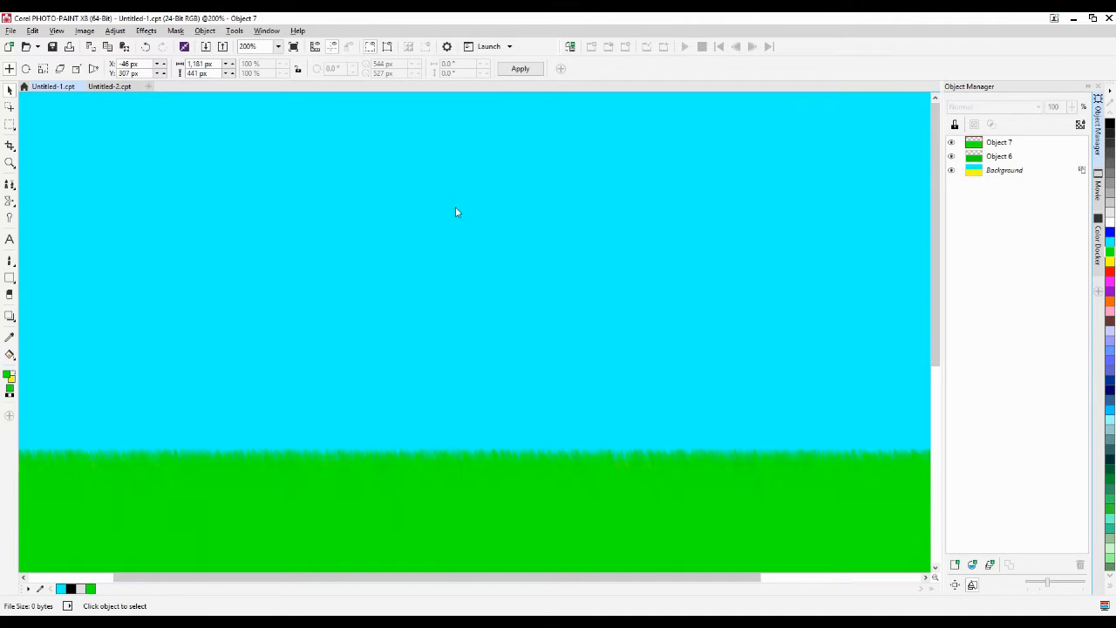
pyautogui.scroll(-1, 457, 209)
pyautogui.moveTo(91, 116); pyautogui.dragTo(810, 589)
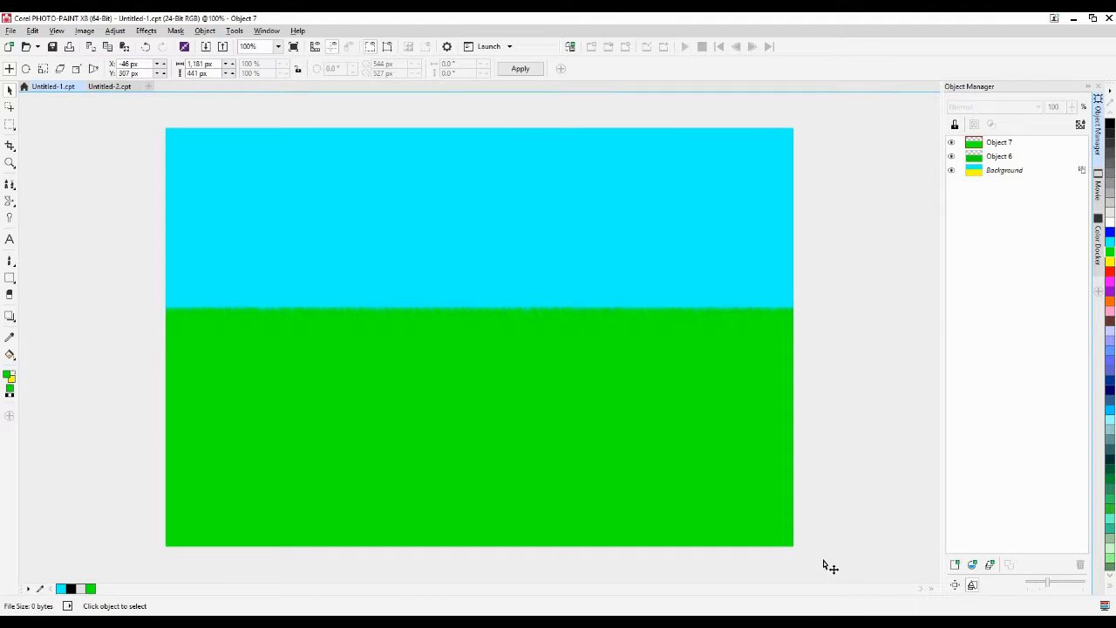
pyautogui.scroll(-2, 634, 354)
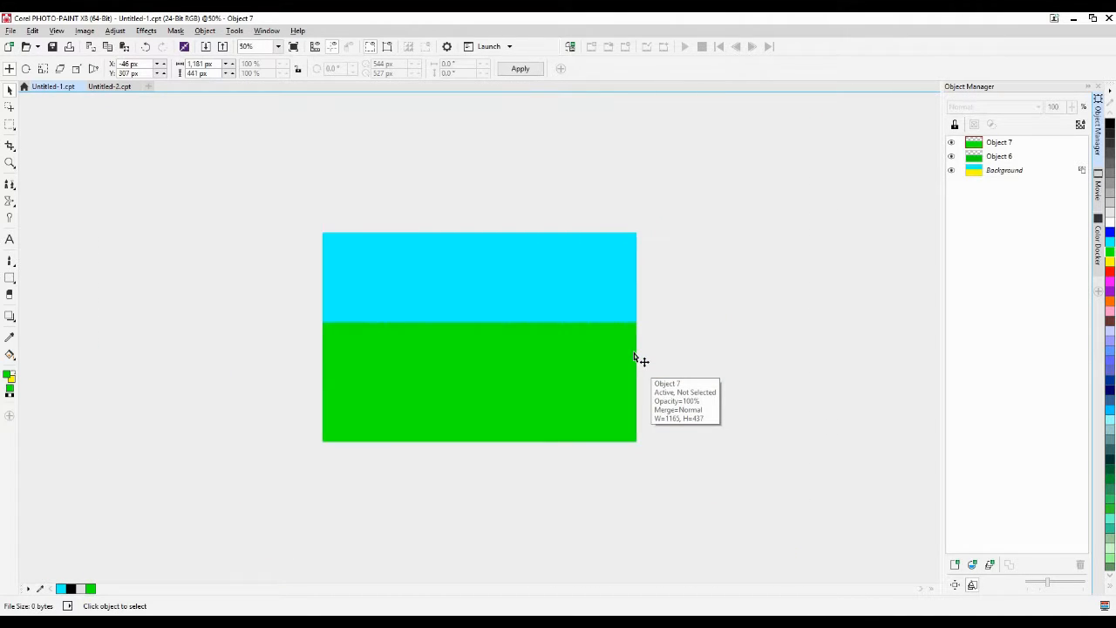
pyautogui.scroll(-2, 634, 353)
pyautogui.moveTo(93, 135); pyautogui.dragTo(892, 560)
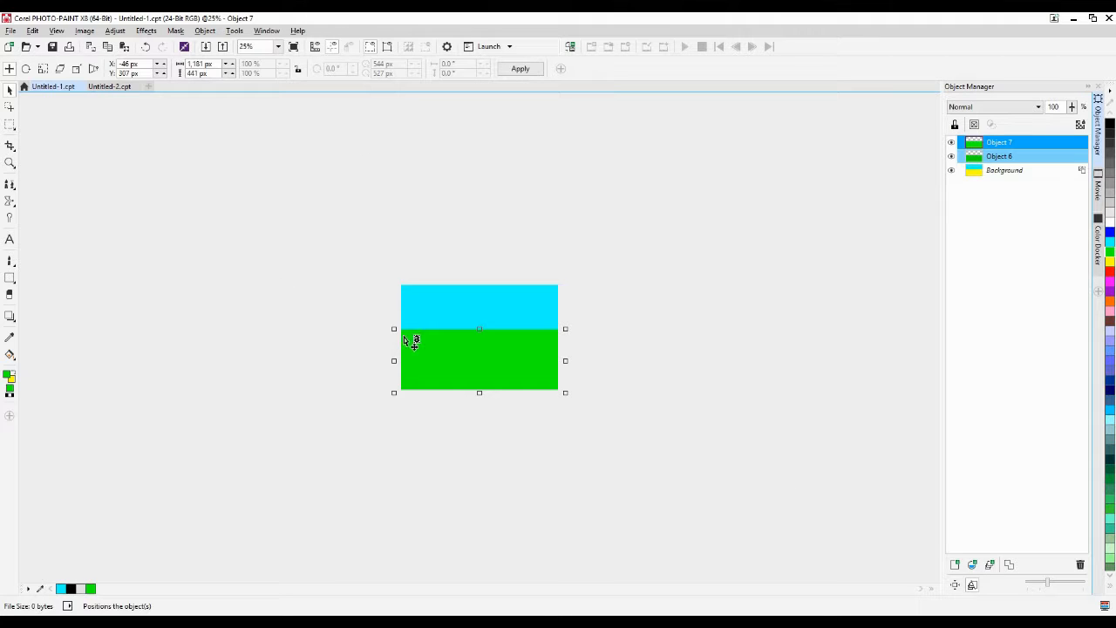
# Draw a rectangle mask around the green grass area, clear it, and return to the Pick tool
pyautogui.click(10, 123)
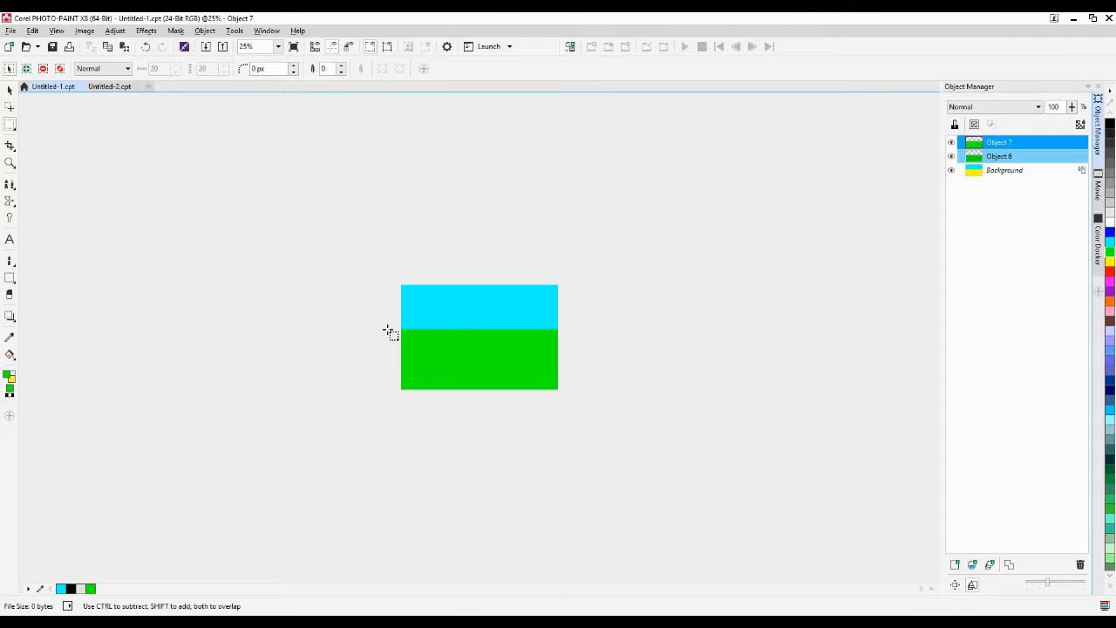
pyautogui.moveTo(387, 325); pyautogui.dragTo(563, 397)
pyautogui.click(587, 403)
pyautogui.click(10, 90)
pyautogui.scroll(1, 273, 293)
pyautogui.scroll(3, 273, 293)
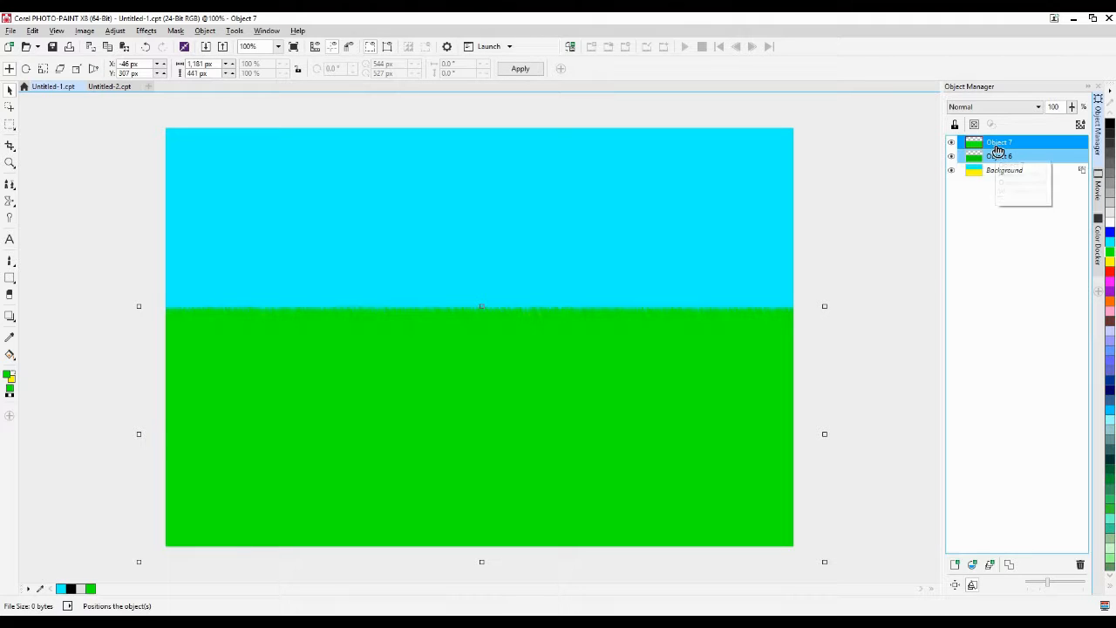
# Select the continuous range of objects from Object 7 through Background, then clear the selection
pyautogui.click(851, 202)
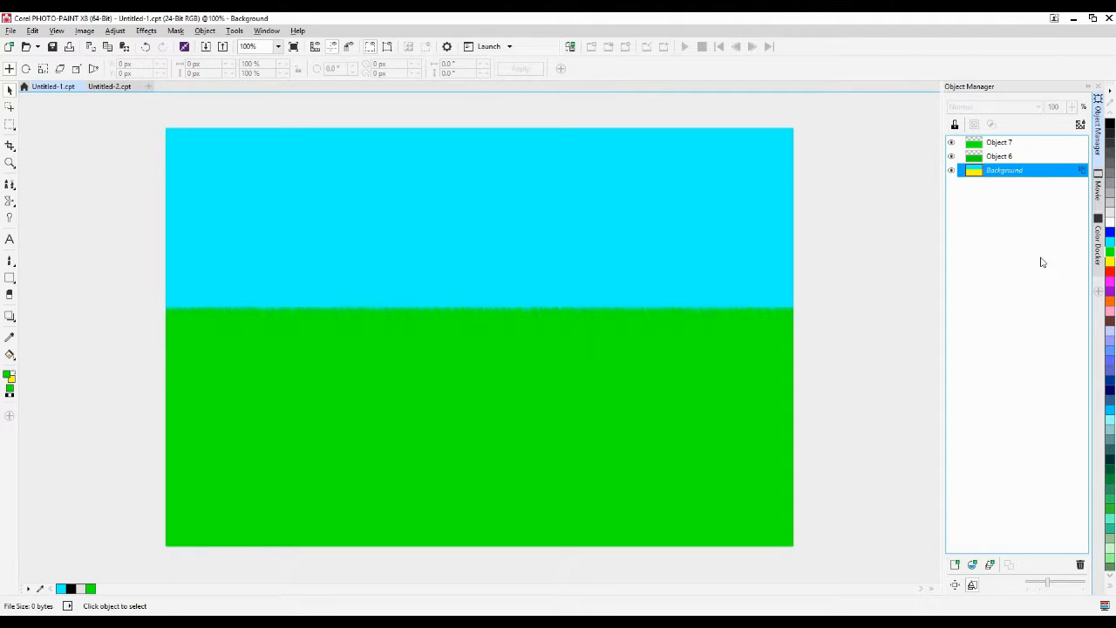
pyautogui.click(1009, 143)
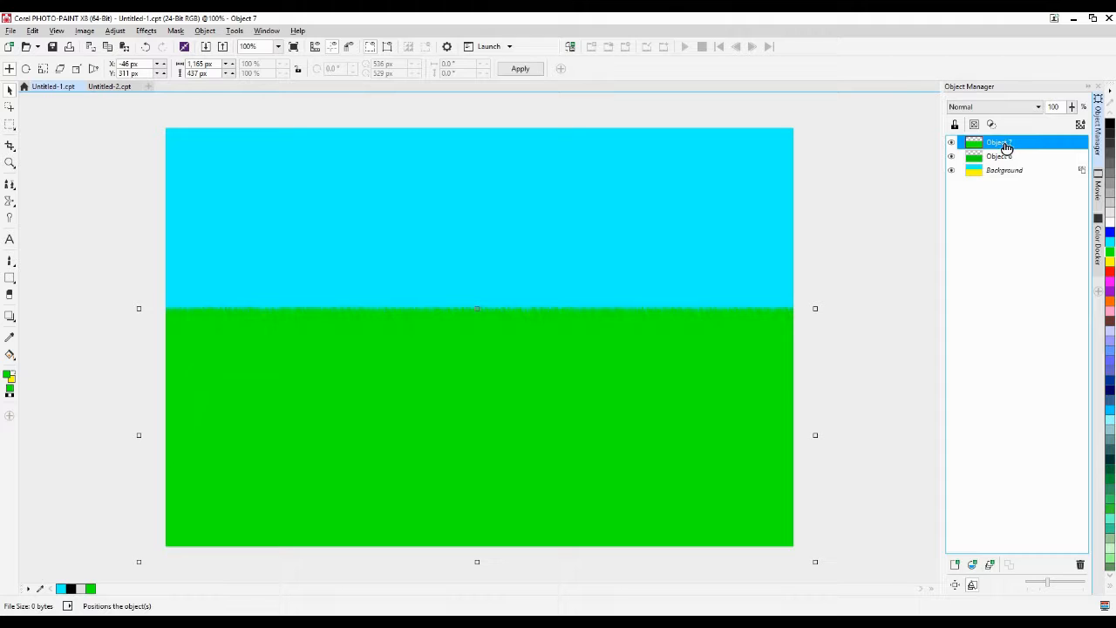
pyautogui.keyDown('shift'); pyautogui.click(1006, 172); pyautogui.keyUp('shift')
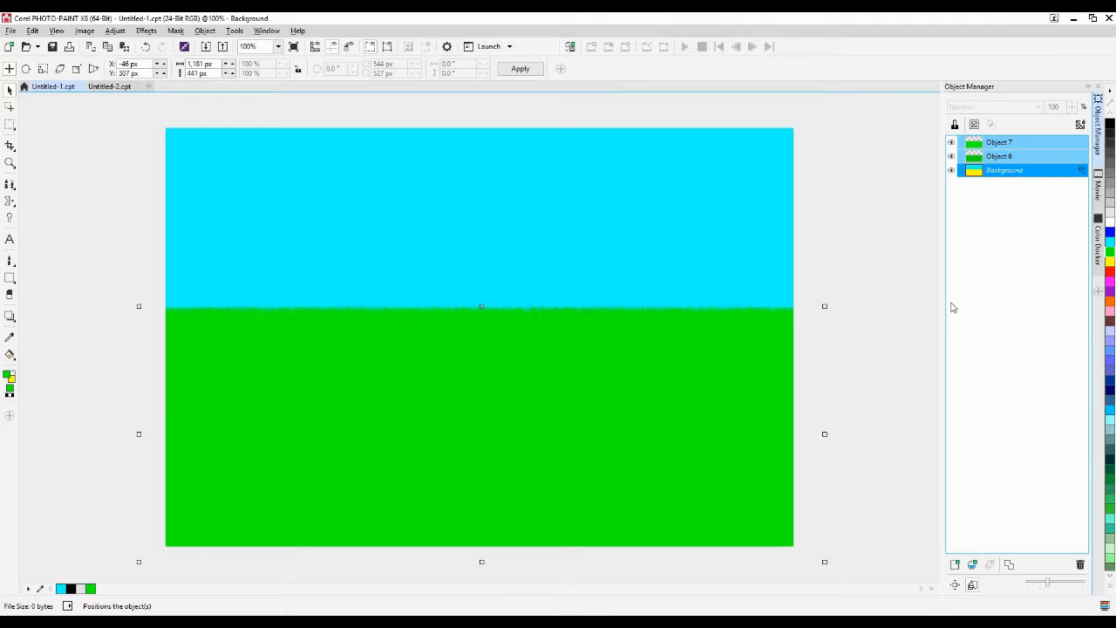
pyautogui.click(954, 249)
pyautogui.click(915, 232)
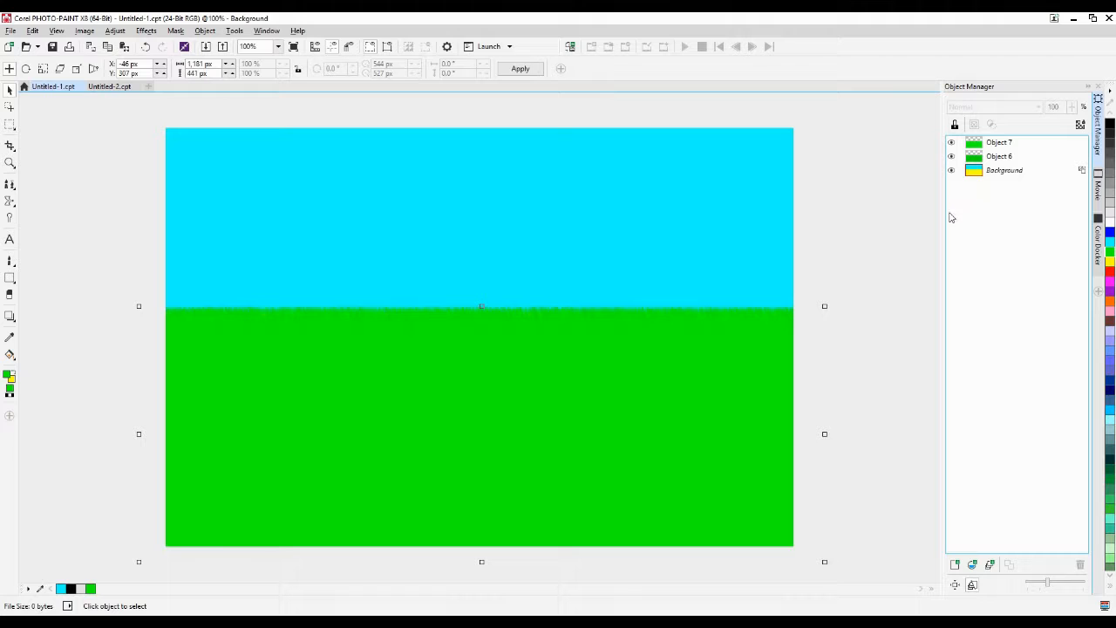
# Select Object 7 together with Background while skipping Object 6, then select Object 7 alone
pyautogui.click(989, 144)
pyautogui.keyDown('ctrl'); pyautogui.click(1004, 170); pyautogui.keyUp('ctrl')
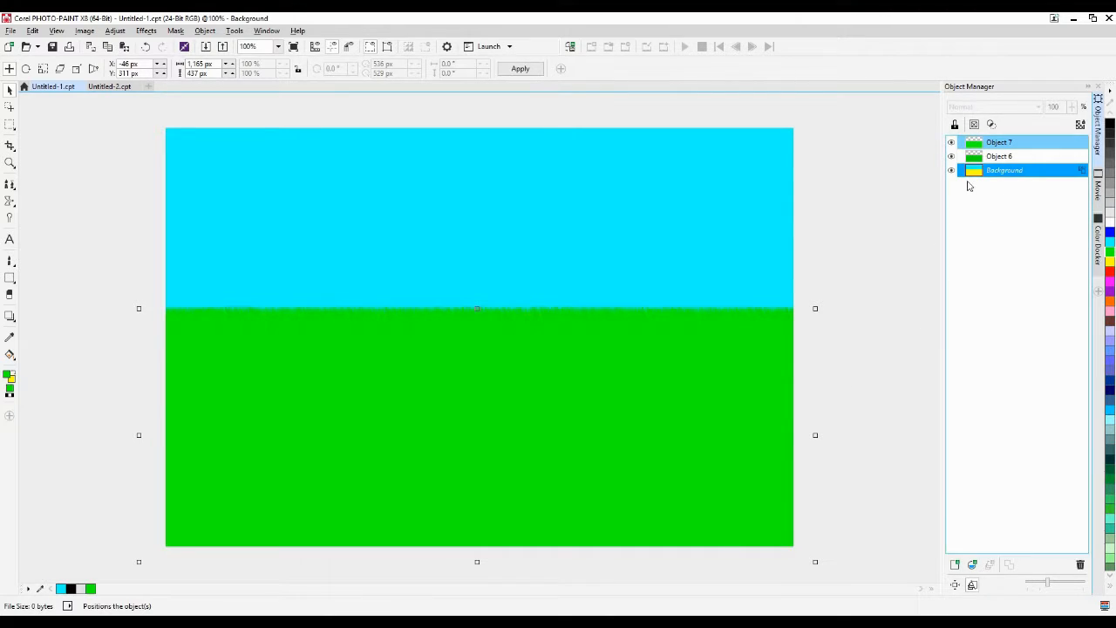
pyautogui.click(996, 145)
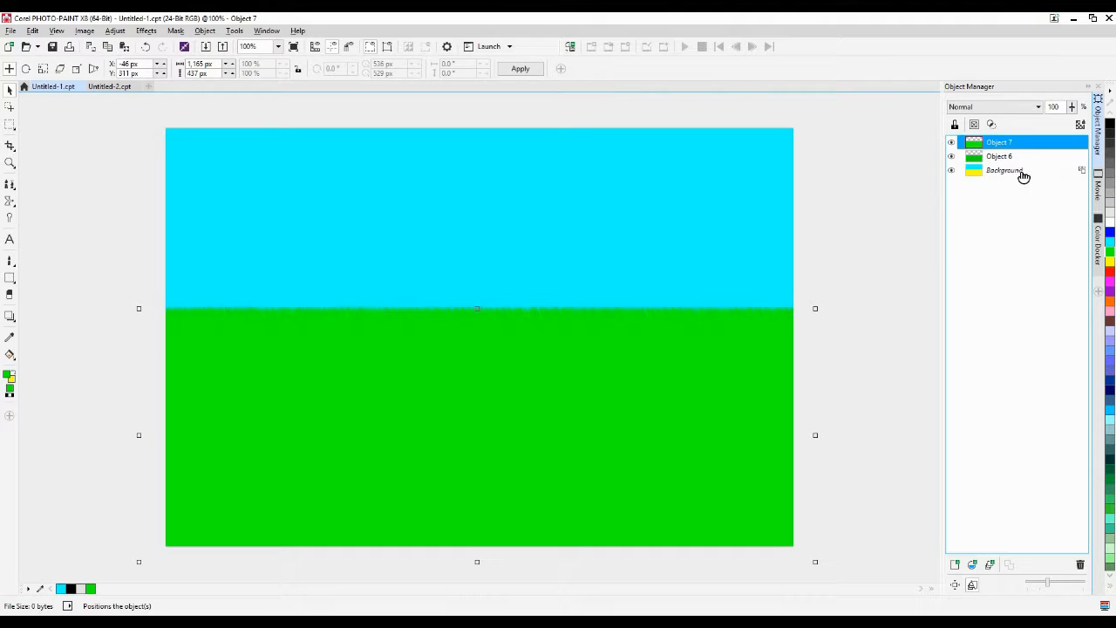
# Extend the selection from Object 7 through Background, then remove only Background from it
pyautogui.keyDown('shift'); pyautogui.click(1020, 173); pyautogui.keyUp('shift')
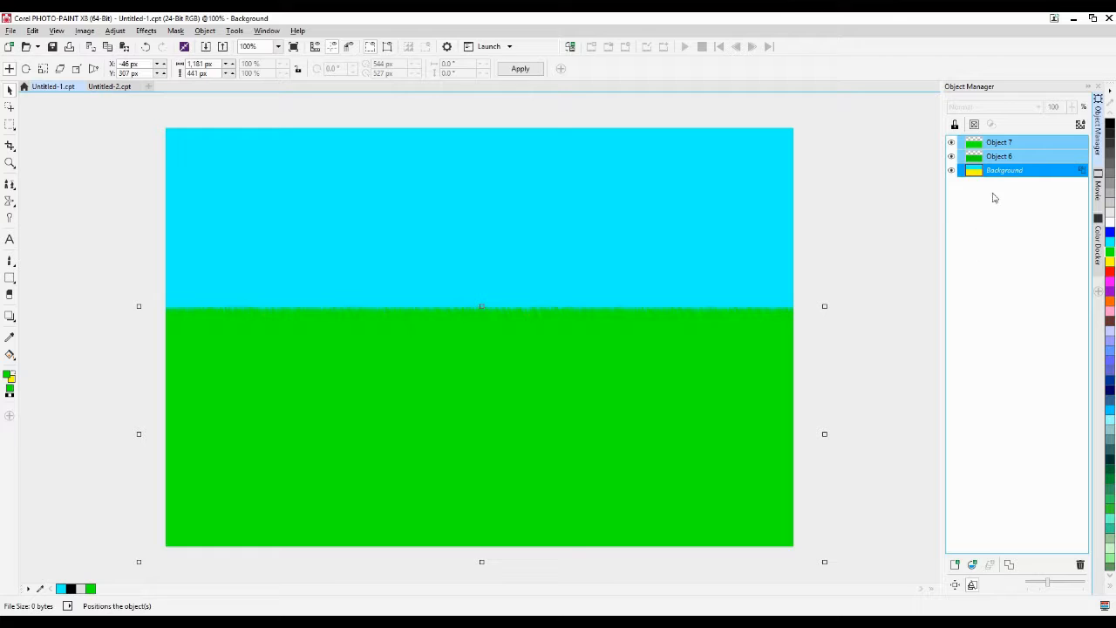
pyautogui.click(1029, 161)
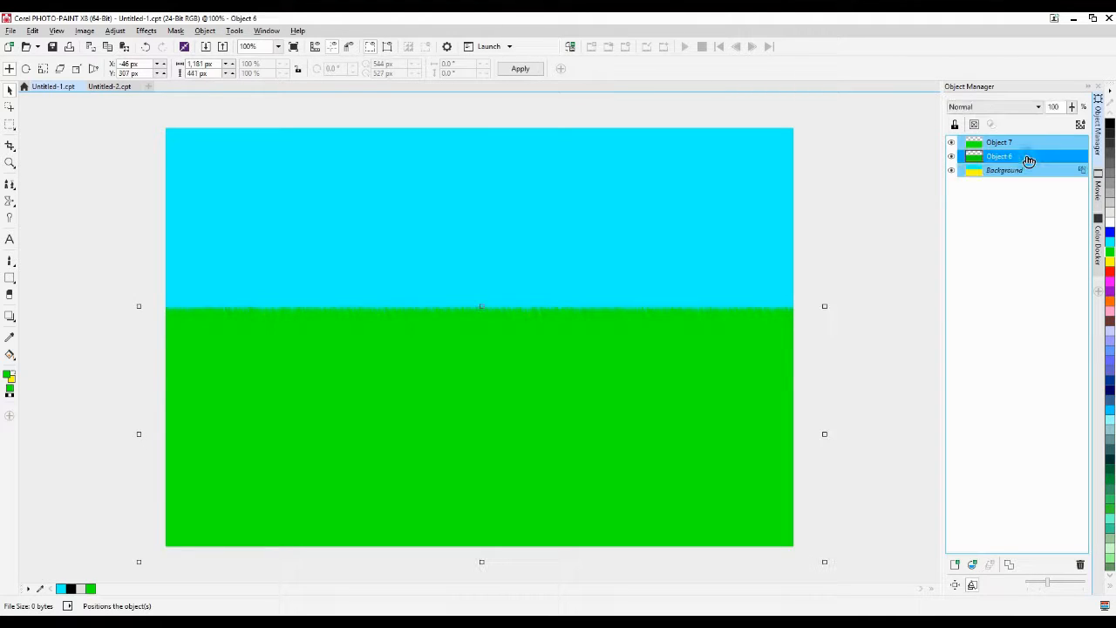
pyautogui.keyDown('ctrl'); pyautogui.click(1027, 173); pyautogui.keyUp('ctrl')
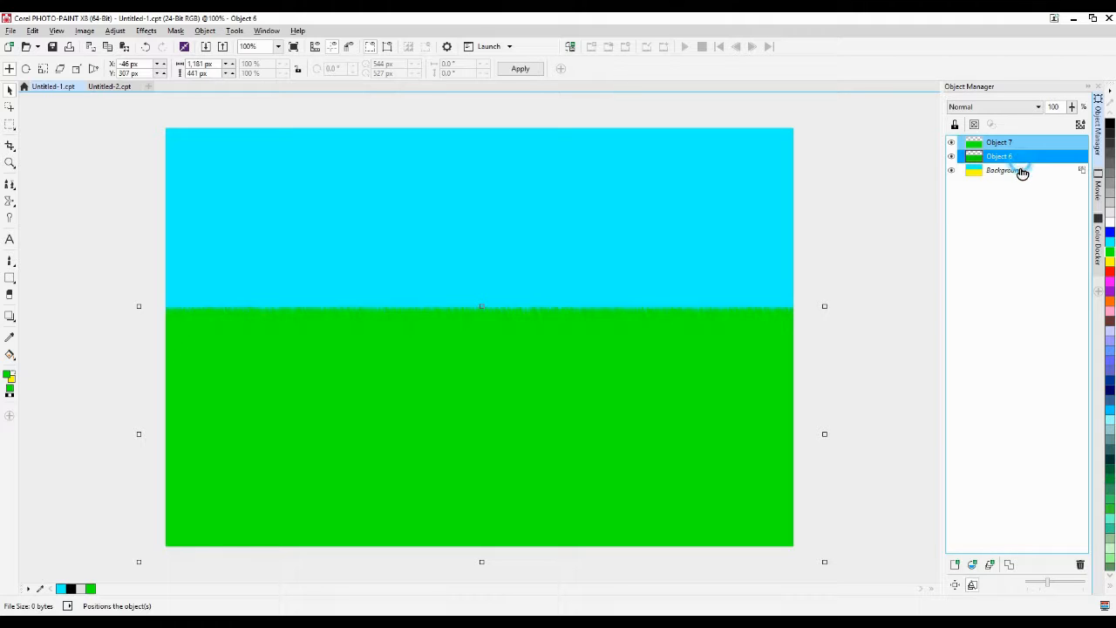
# Select Object 6 alone, then toggle Object 7, Object 6 and Background individually in and out of the selection
pyautogui.doubleClick(1033, 158)
pyautogui.keyDown('ctrl'); pyautogui.click(1035, 144); pyautogui.keyUp('ctrl')
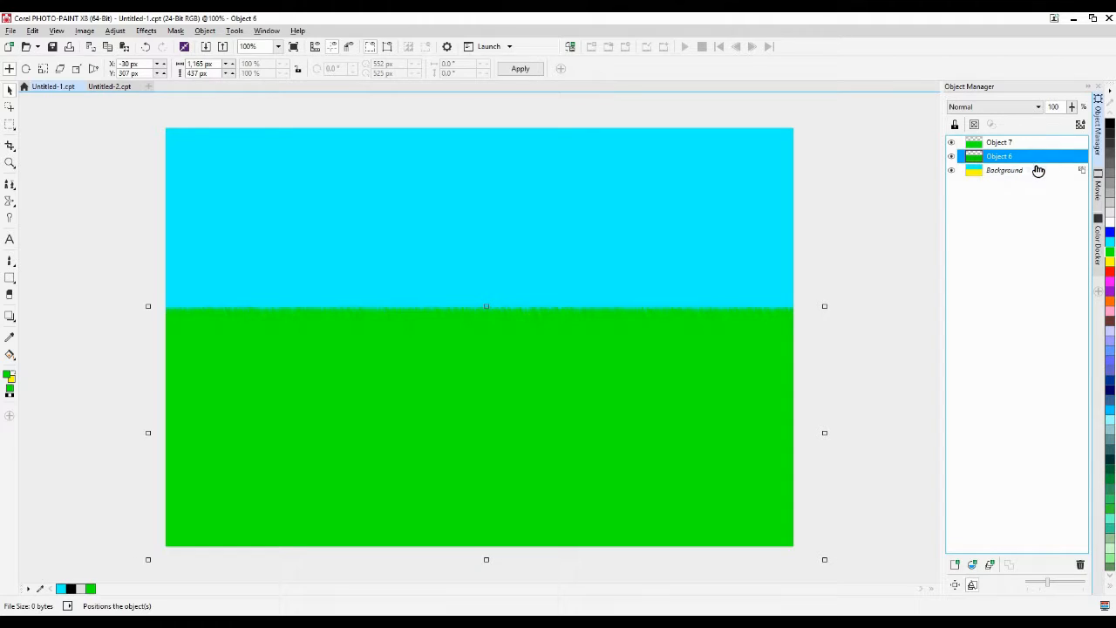
pyautogui.keyDown('ctrl'); pyautogui.click(1039, 171); pyautogui.keyUp('ctrl')
pyautogui.keyDown('ctrl'); pyautogui.click(1038, 144); pyautogui.keyUp('ctrl')
pyautogui.keyDown('ctrl'); pyautogui.click(1038, 155); pyautogui.keyUp('ctrl')
pyautogui.keyDown('ctrl'); pyautogui.click(1038, 170); pyautogui.keyUp('ctrl')
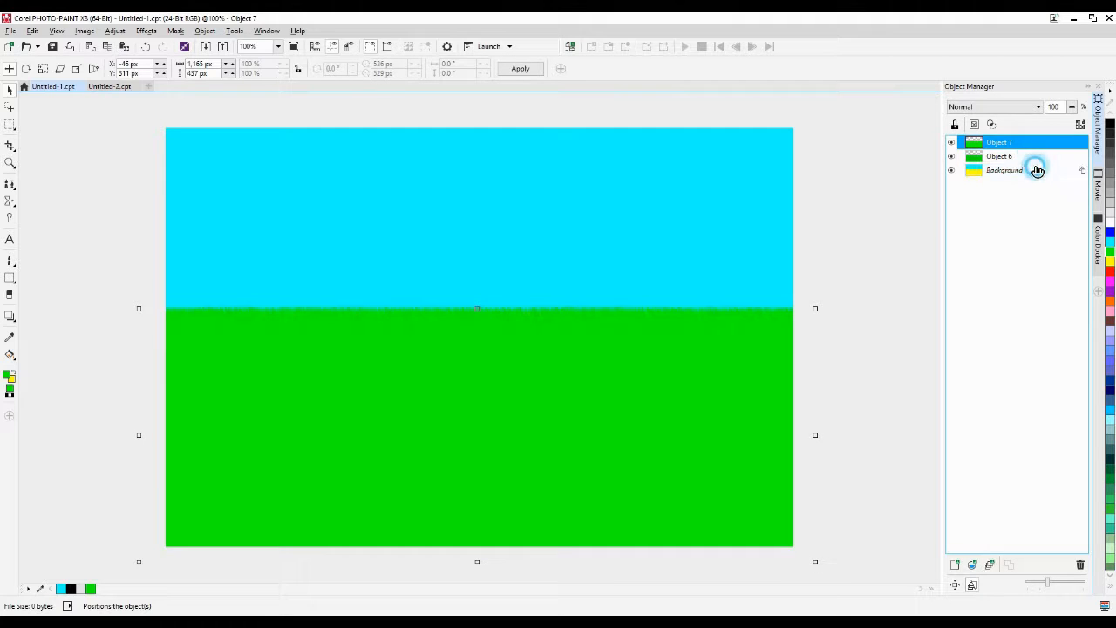
# Clear the selection and range-select all objects from Background up to Object 7, making Object 6 the active one
pyautogui.click(912, 233)
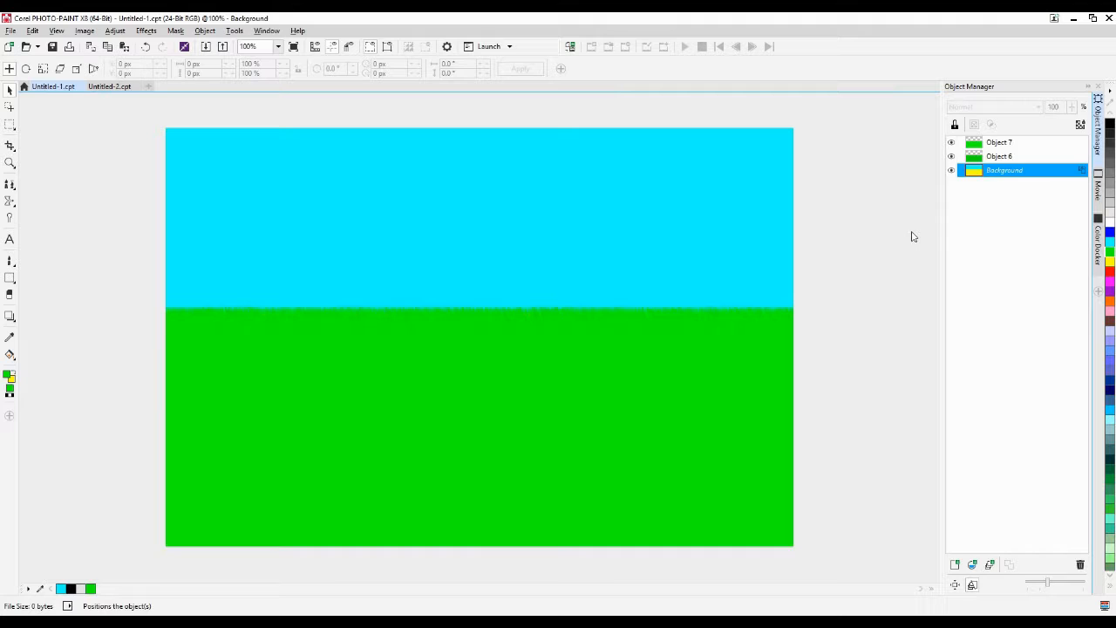
pyautogui.keyDown('shift'); pyautogui.click(1014, 145); pyautogui.keyUp('shift')
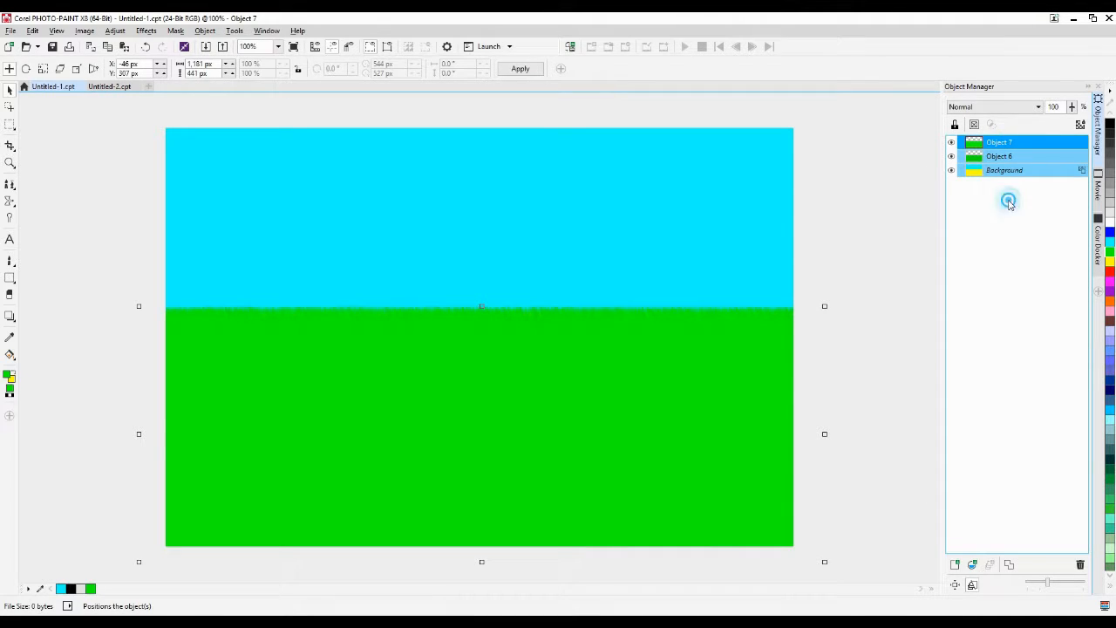
pyautogui.click(997, 157)
# Practise selecting Object 7 and adding Object 6 to it without Background, then clear the selection
pyautogui.click(1006, 144)
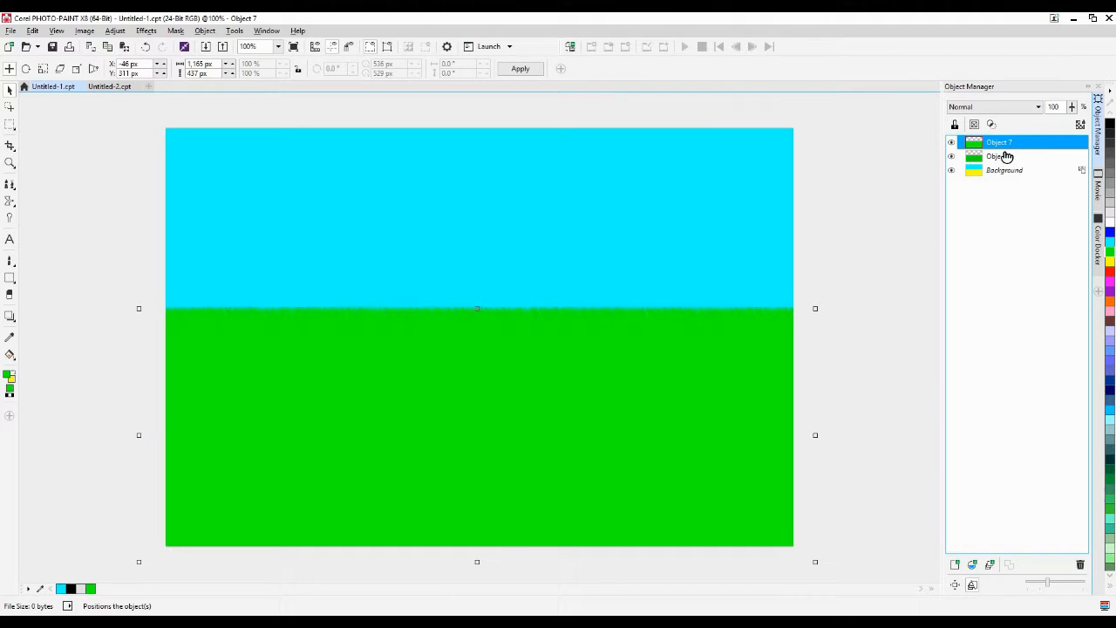
pyautogui.keyDown('ctrl'); pyautogui.click(1008, 155); pyautogui.keyUp('ctrl')
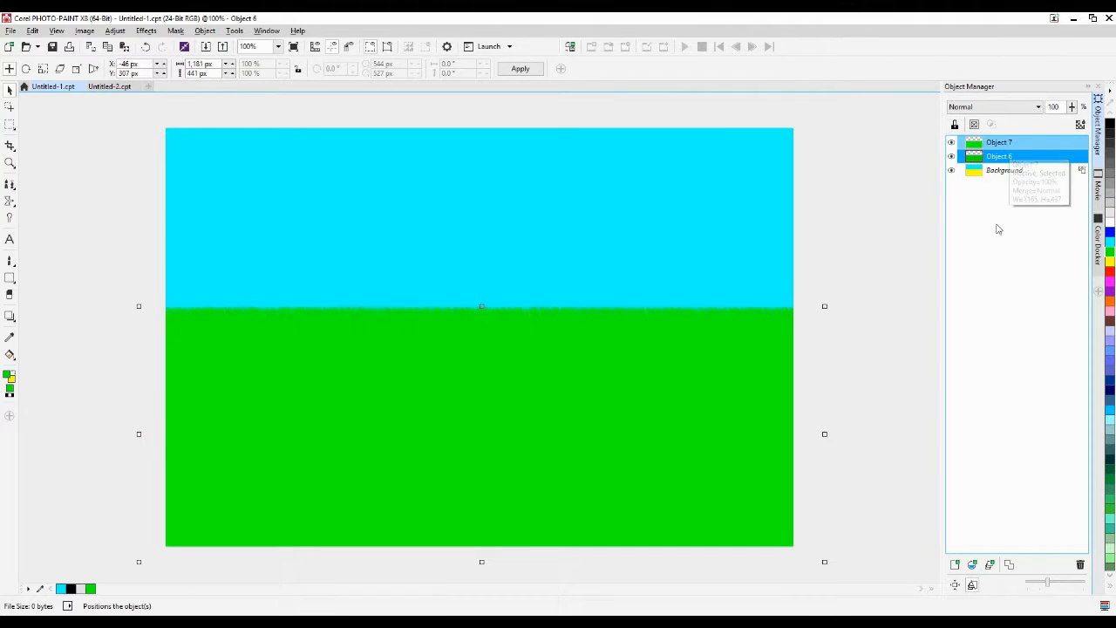
pyautogui.click(1006, 172)
pyautogui.click(1019, 144)
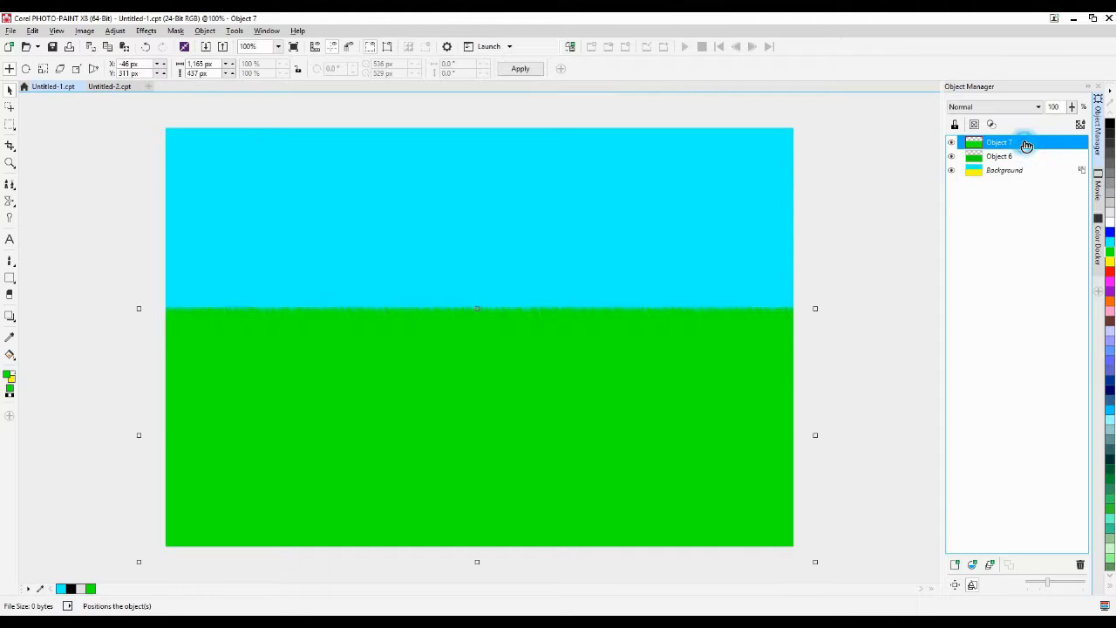
pyautogui.keyDown('ctrl'); pyautogui.click(1009, 156); pyautogui.keyUp('ctrl')
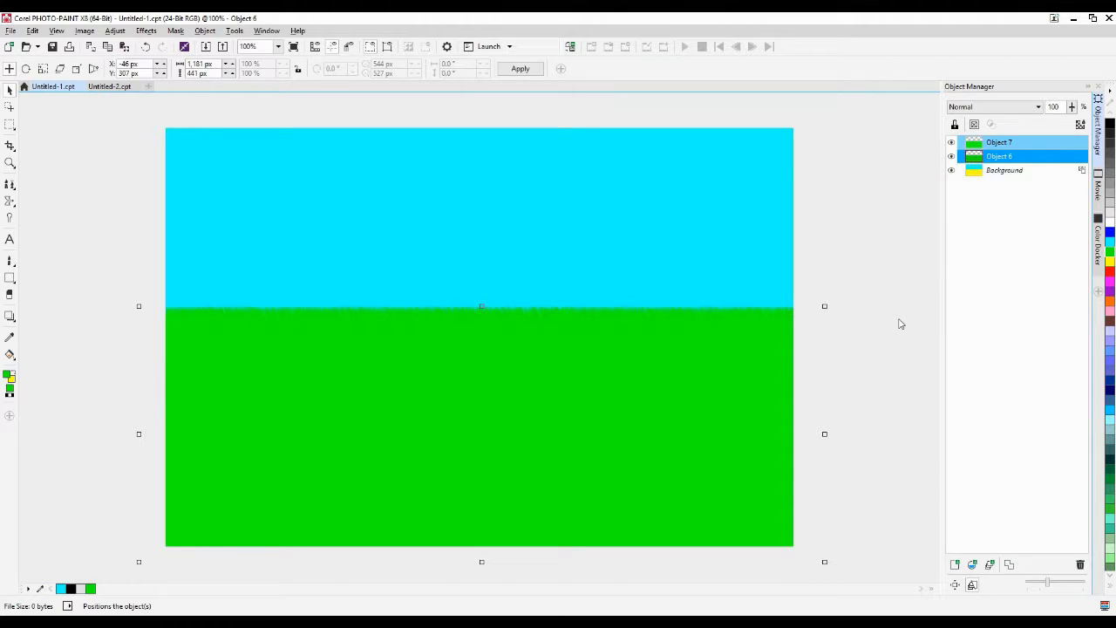
pyautogui.click(873, 272)
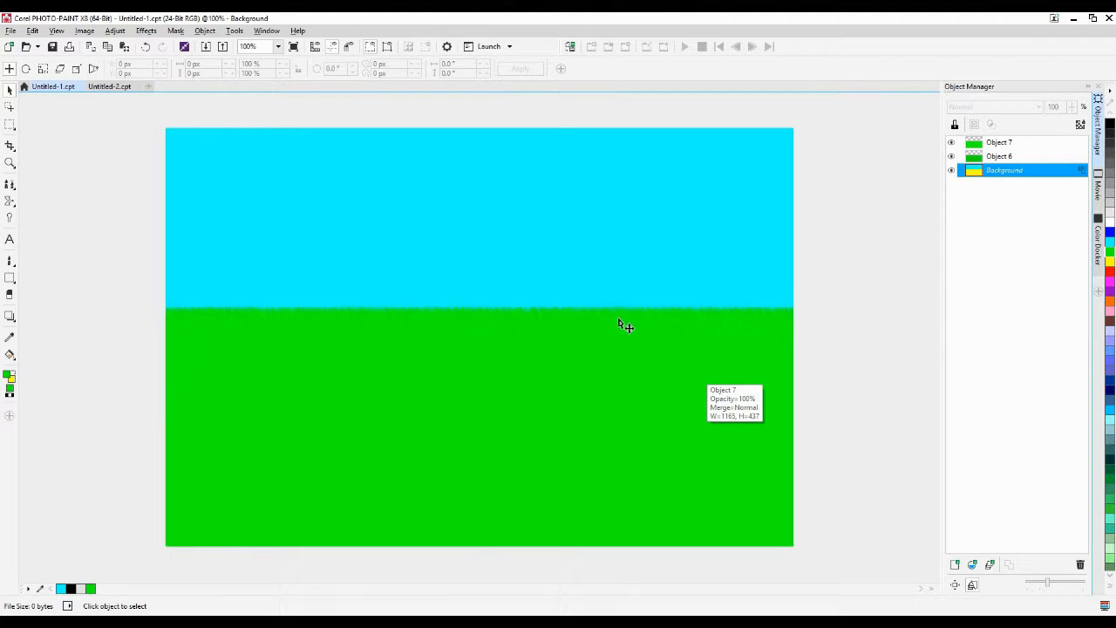
# Move Object 7 below Object 6 in the stacking order, return it to the top, and clear the selection
pyautogui.click(1009, 143)
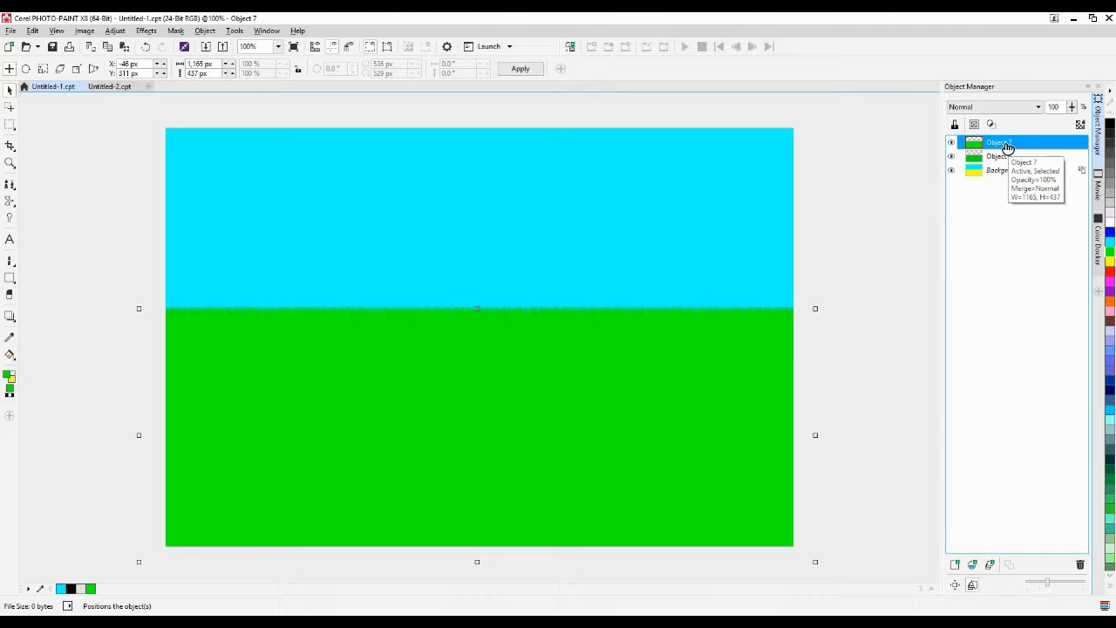
pyautogui.moveTo(1008, 146); pyautogui.dragTo(1011, 170)
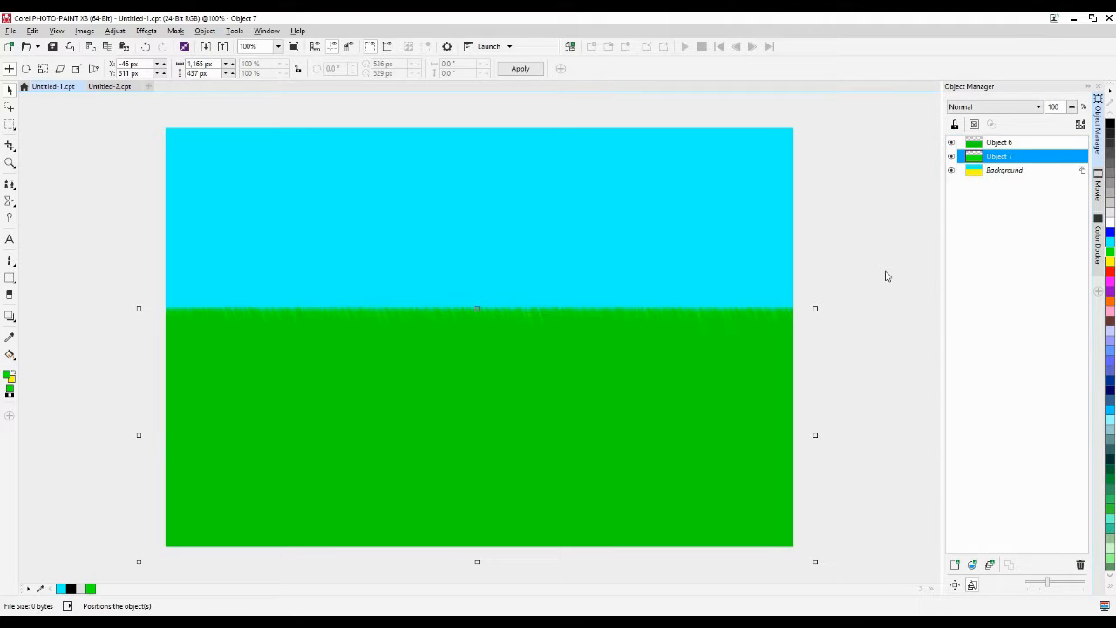
pyautogui.hotkey('ctrl', 'pageup')
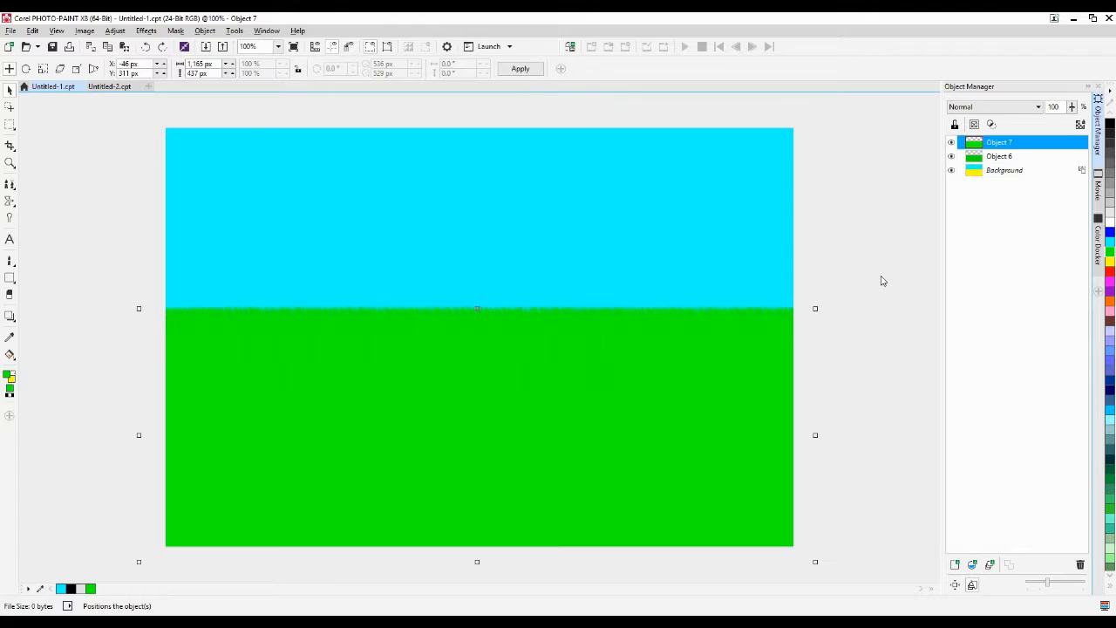
pyautogui.click(859, 328)
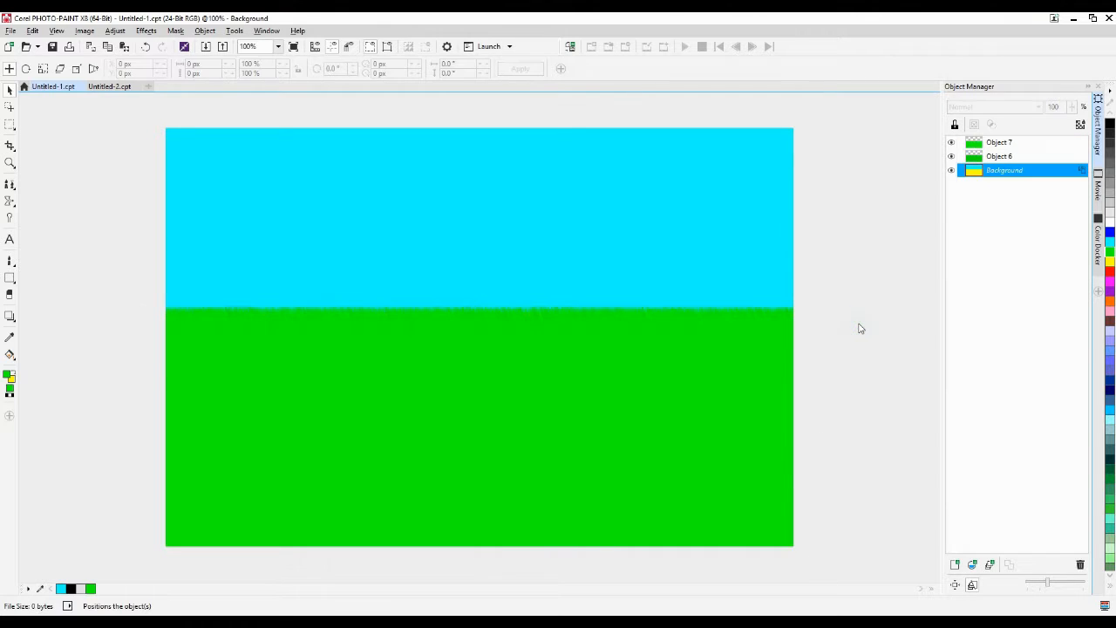
# Marquee-select Object 7 and Object 6 on the canvas and combine them into a single object
pyautogui.scroll(-1, 832, 338)
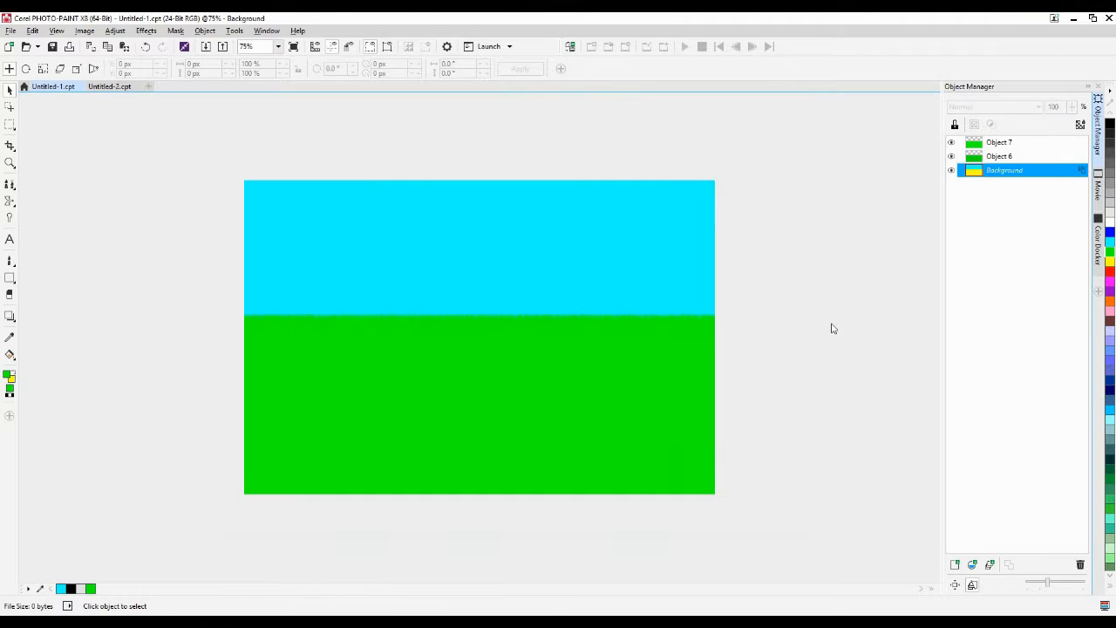
pyautogui.moveTo(143, 281); pyautogui.dragTo(804, 586)
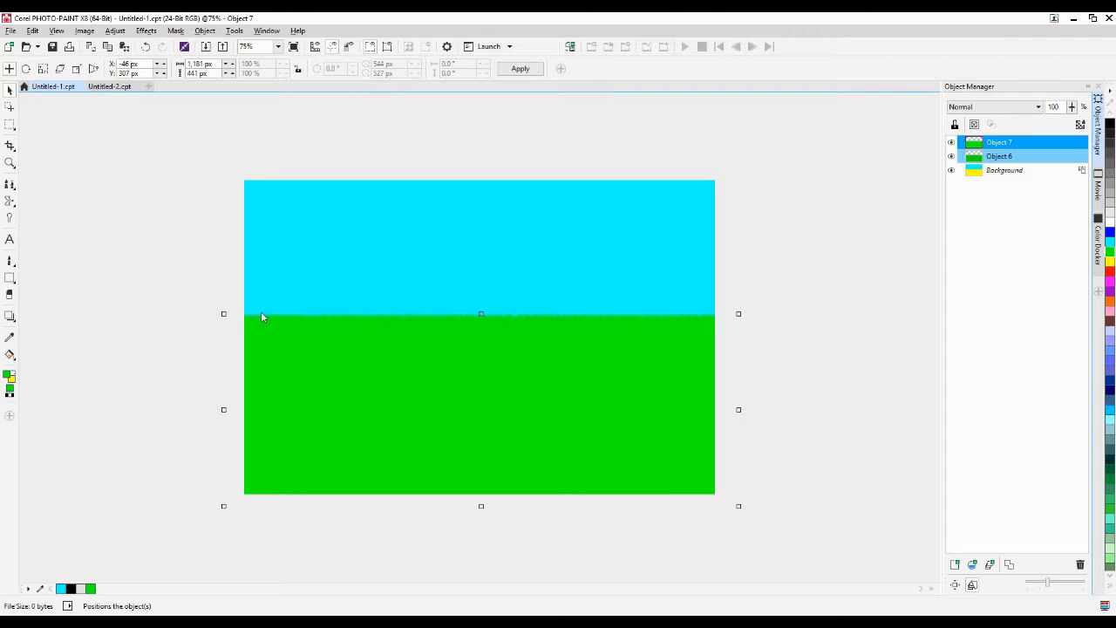
pyautogui.moveTo(190, 296); pyautogui.dragTo(815, 556)
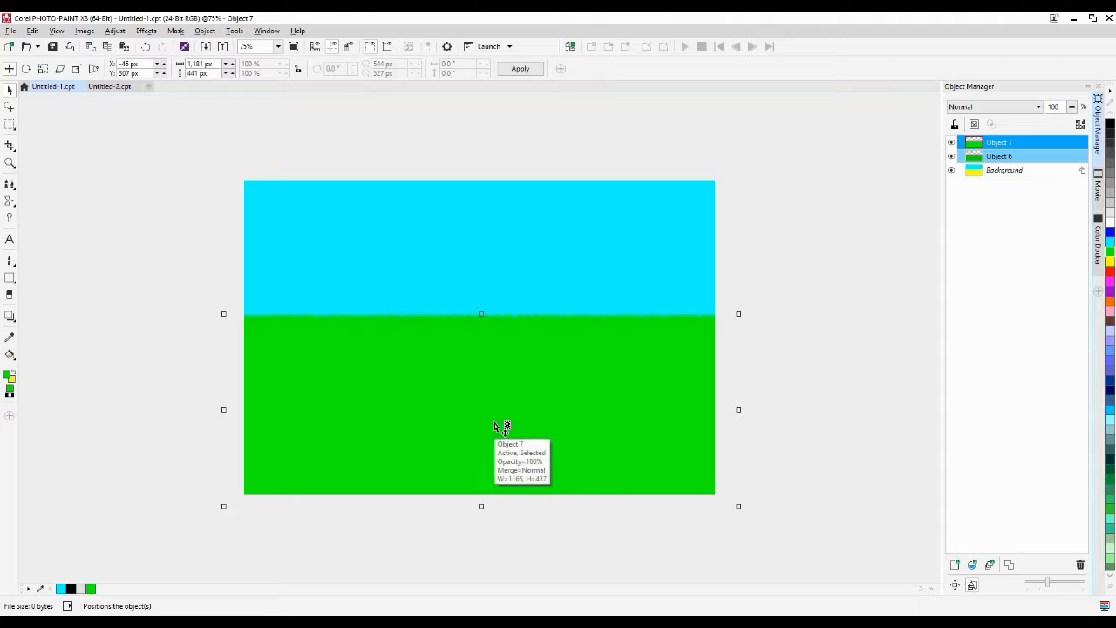
pyautogui.hotkey('ctrl', 'Down')
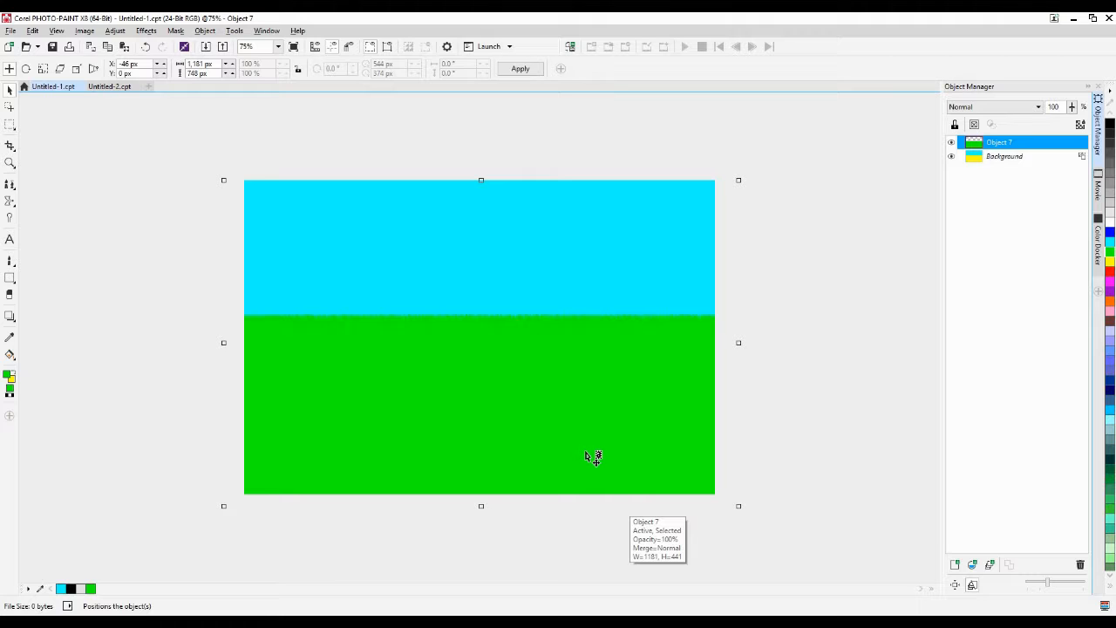
# Try moving the combined grass object up over the sky, then undo the moves and clear the selection
pyautogui.moveTo(520, 391); pyautogui.dragTo(528, 307)
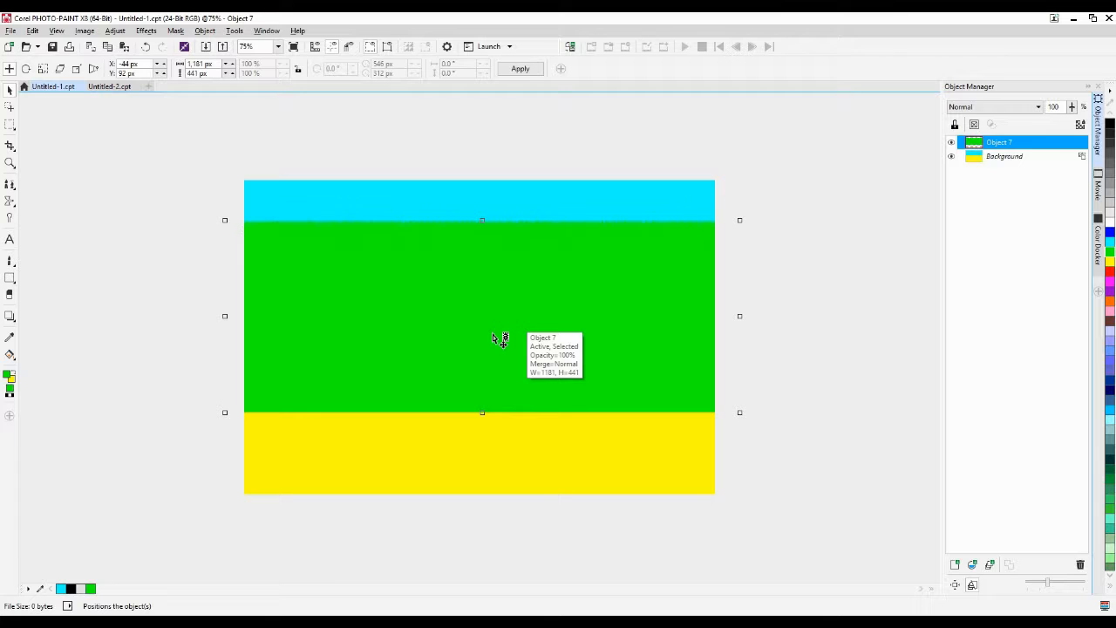
pyautogui.moveTo(501, 324)
pyautogui.mouseDown()
pyautogui.moveTo(491, 357)
pyautogui.moveTo(496, 323)
pyautogui.moveTo(531, 304)
pyautogui.moveTo(494, 320)
pyautogui.moveTo(501, 329)
pyautogui.mouseUp()
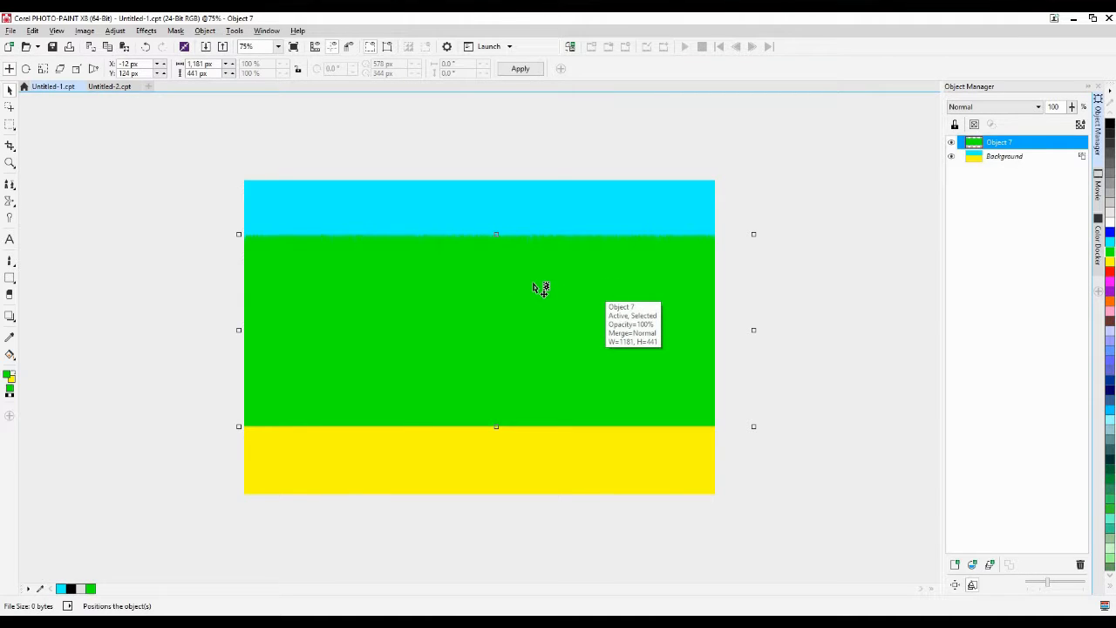
pyautogui.hotkey('ctrl', 'z')
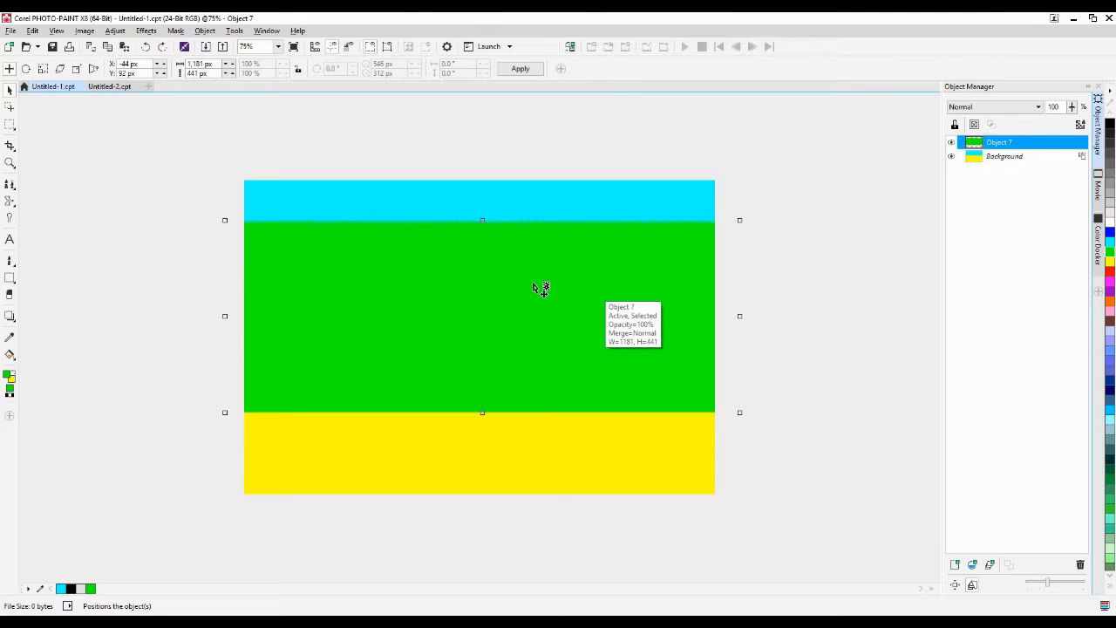
pyautogui.hotkey('ctrl', 'z')
pyautogui.hotkey('ctrl', 'z')
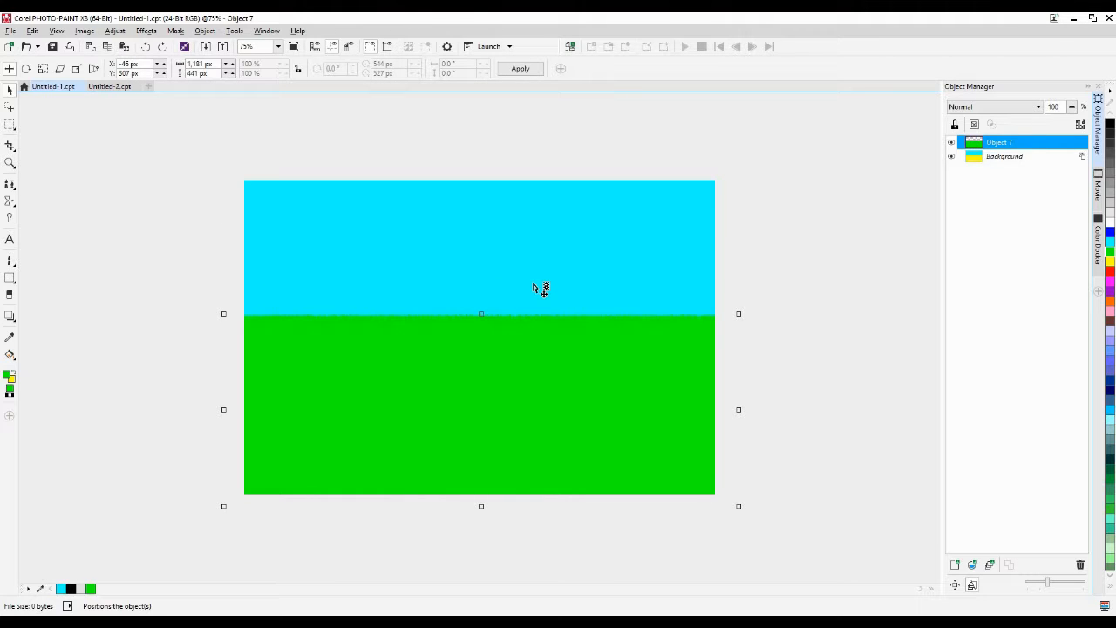
pyautogui.click(827, 175)
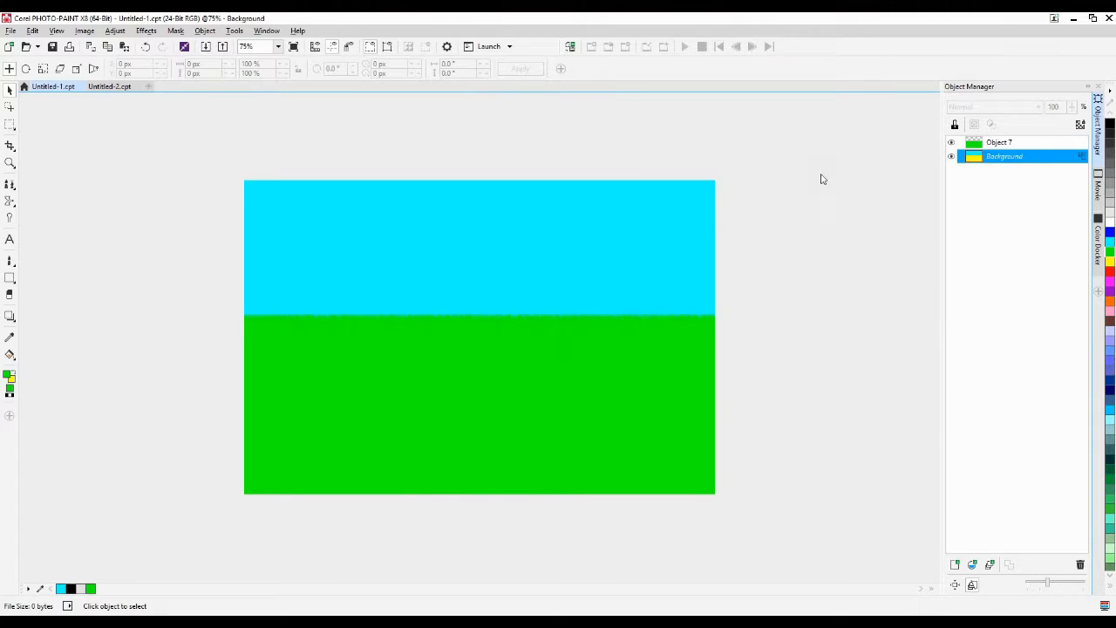
# Select the combined grass object and merge it with the background
pyautogui.click(574, 385)
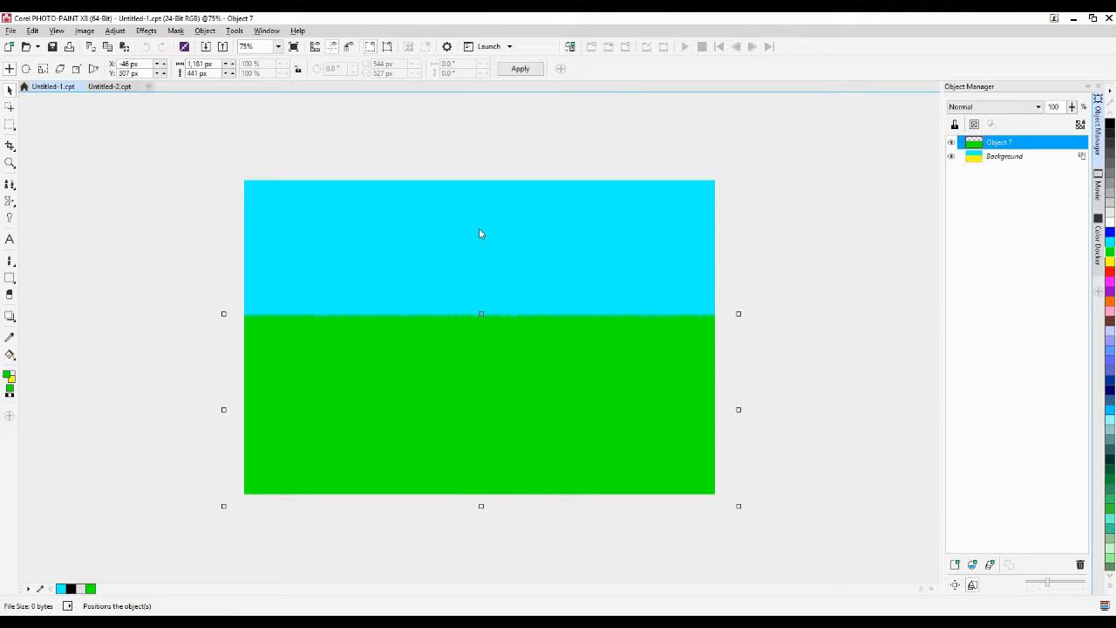
pyautogui.hotkey('ctrl', 'Down')
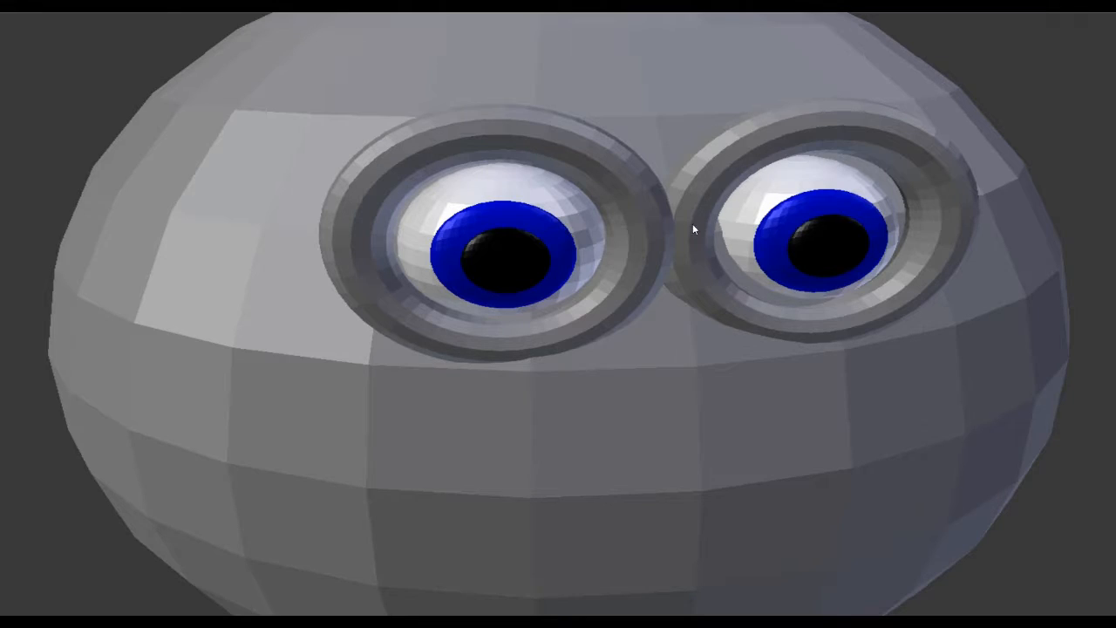
# Look at the Hot Keys setting in the desktop's Graphics Options, then return to the Untitled-1.cpt document in Corel PHOTO-PAINT
pyautogui.rightClick(693, 225)
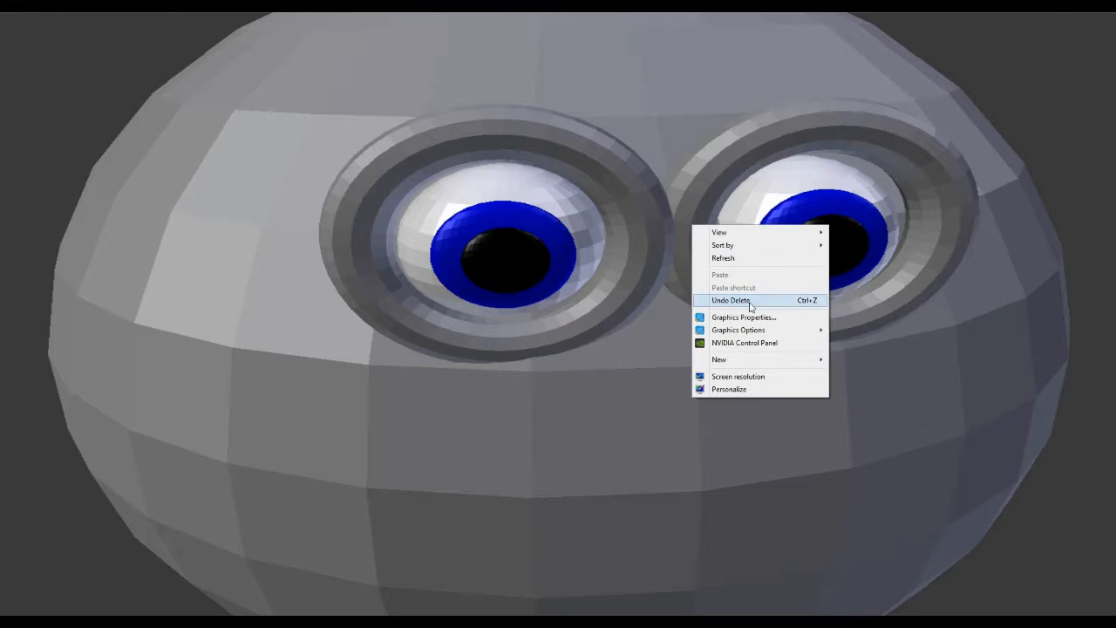
pyautogui.moveTo(771, 331)
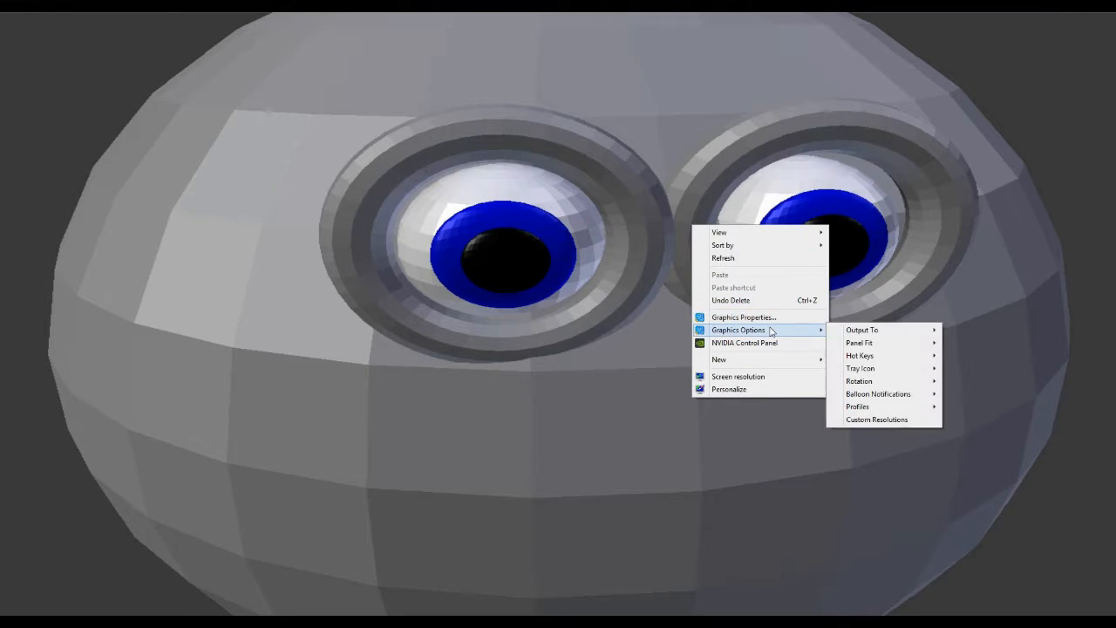
pyautogui.moveTo(887, 358)
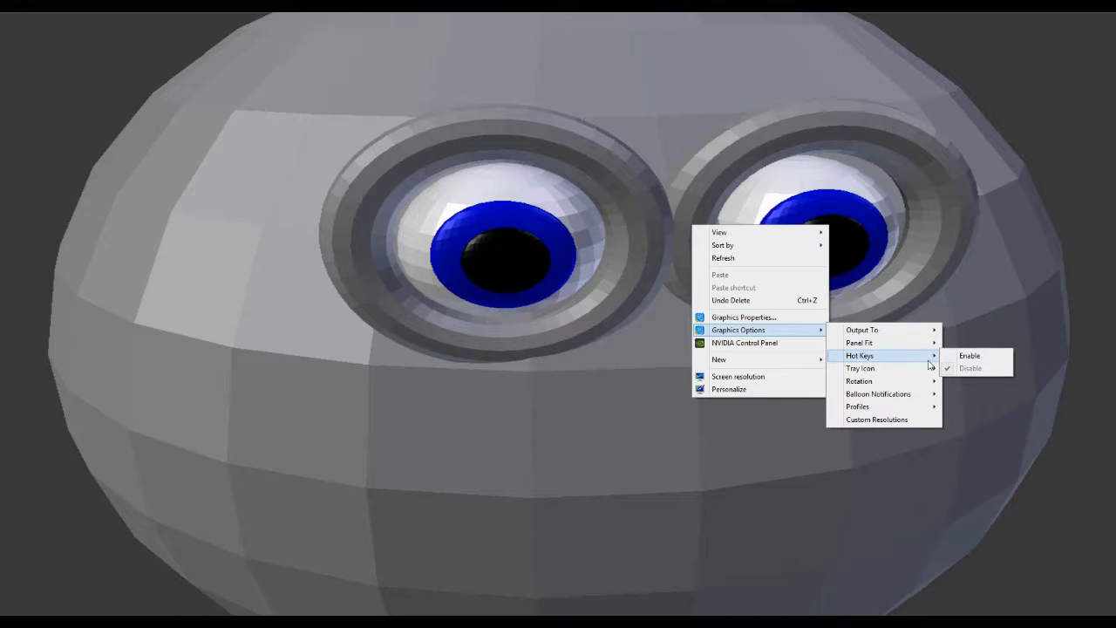
pyautogui.click(957, 265)
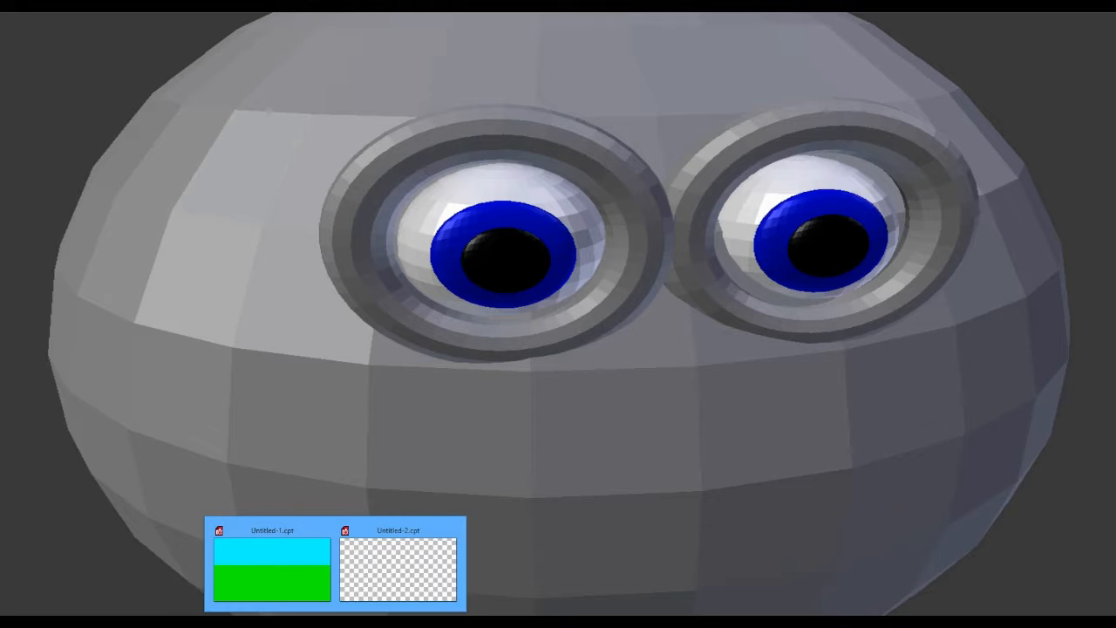
pyautogui.click(369, 568)
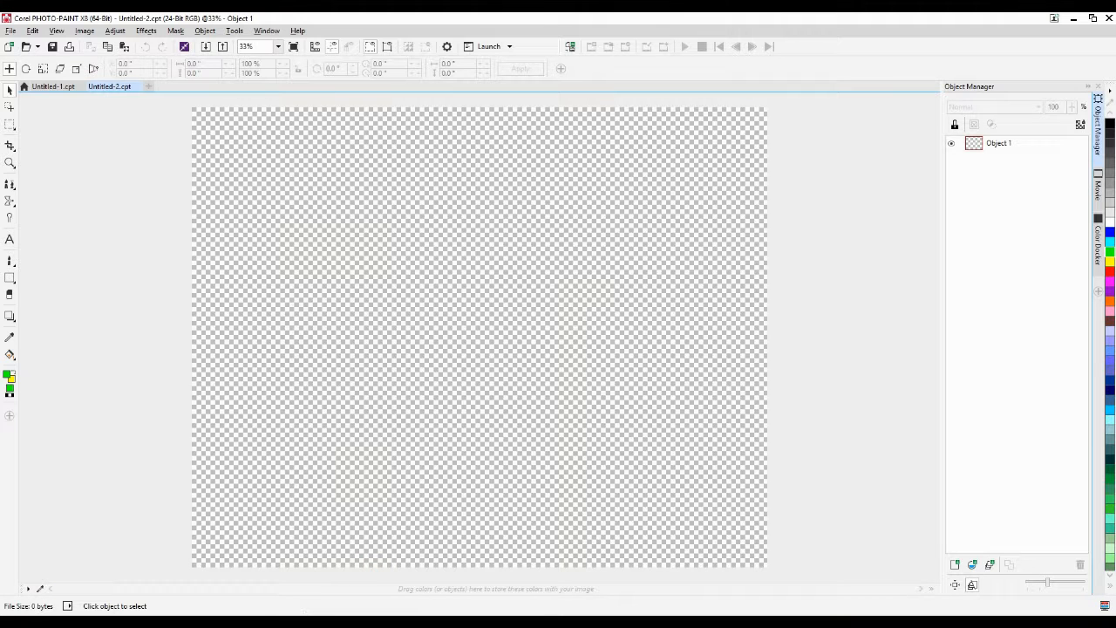
pyautogui.click(283, 563)
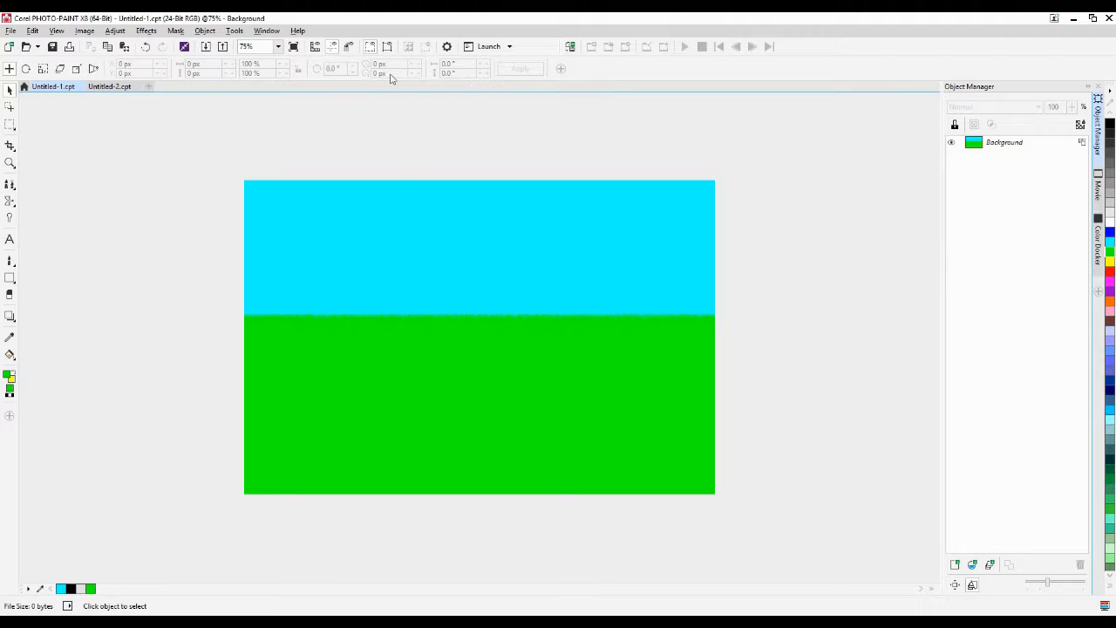
# Draw a white ellipse about 195 by 167 px with a black outline of width 5 in the left part of the sky
pyautogui.hotkey('ctrl', '1')
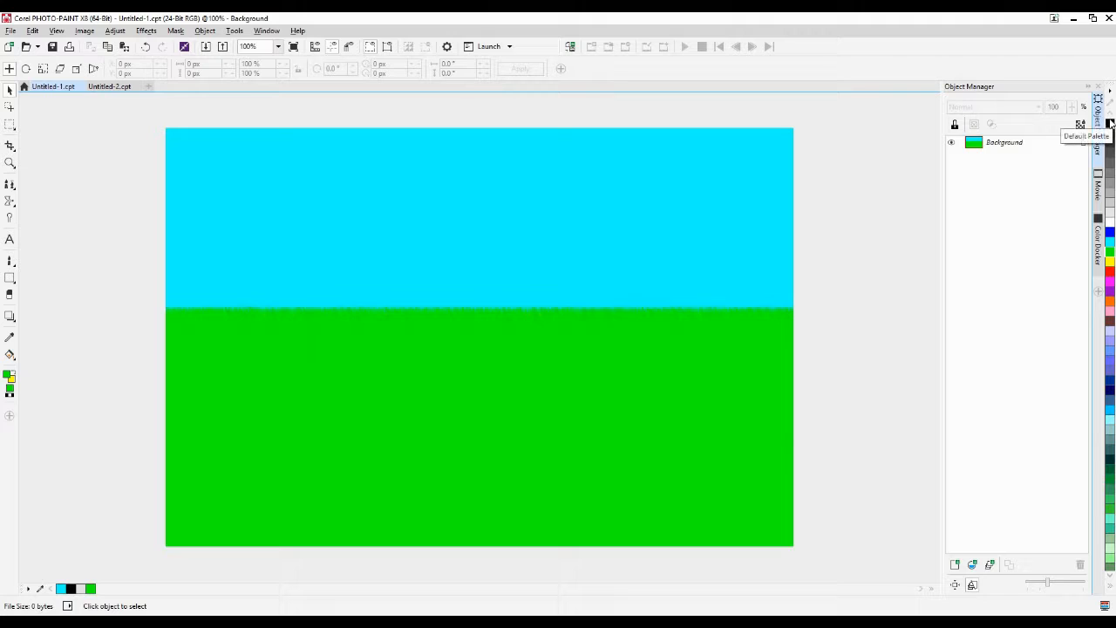
pyautogui.click(1111, 123)
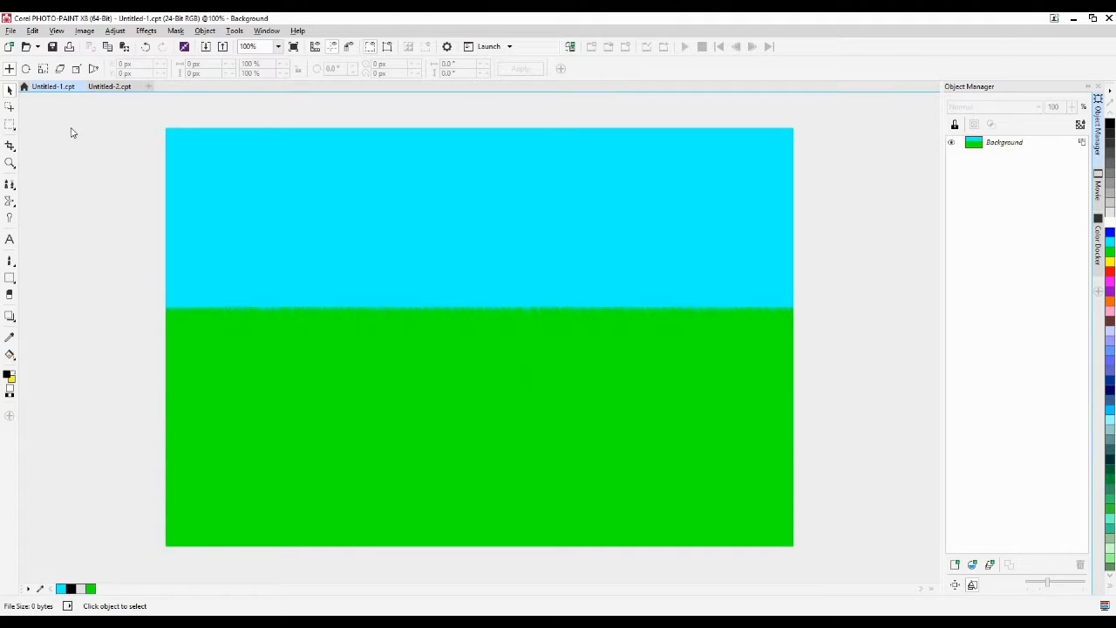
pyautogui.click(11, 277)
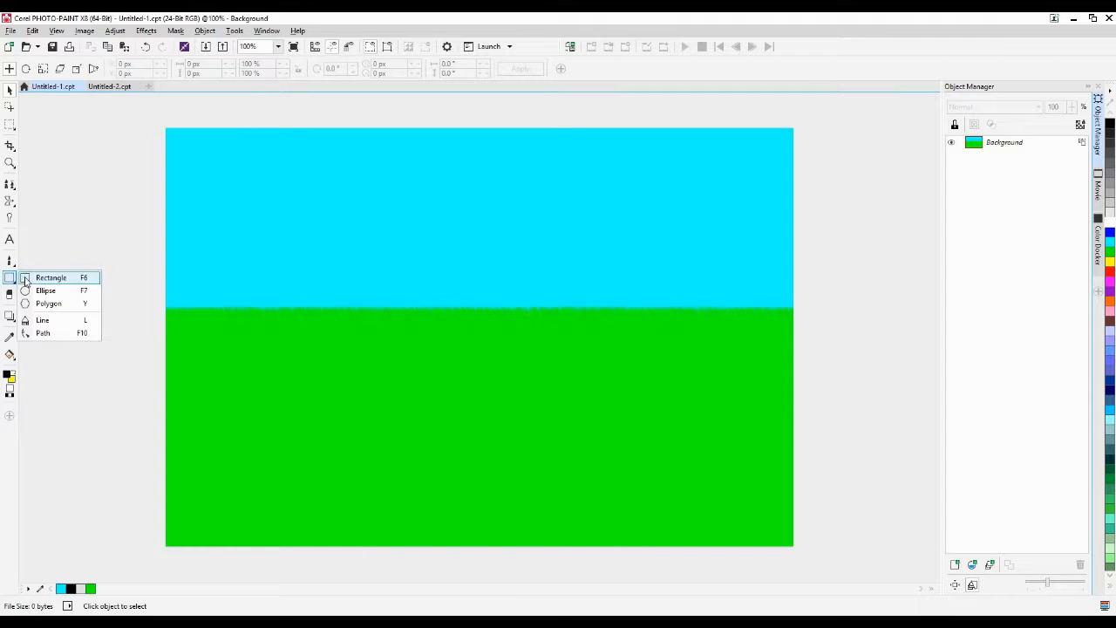
pyautogui.click(44, 290)
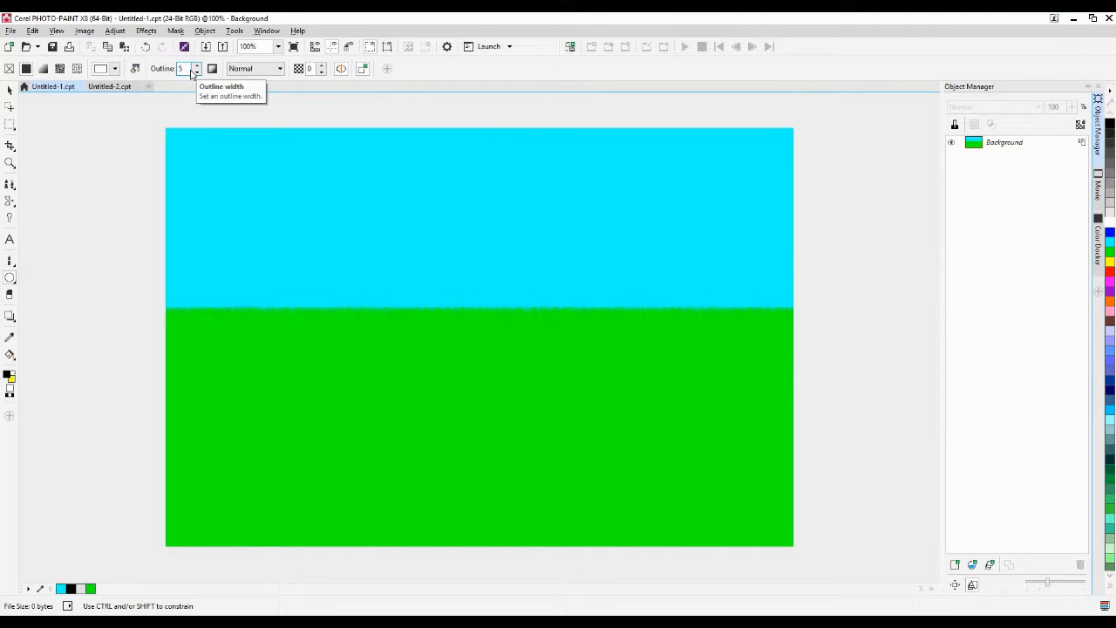
pyautogui.moveTo(246, 168); pyautogui.dragTo(357, 262)
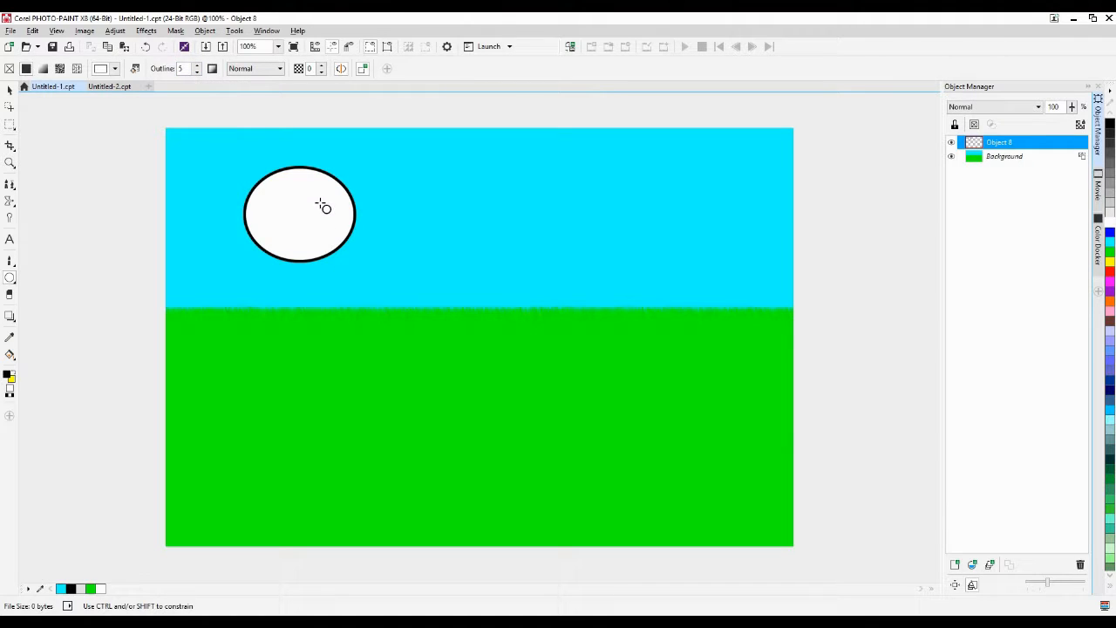
# Draw a second white ellipse about 261 by 168 px with a white outline, and move the two ellipses farther apart
pyautogui.click(1110, 222)
pyautogui.moveTo(384, 184); pyautogui.dragTo(536, 280)
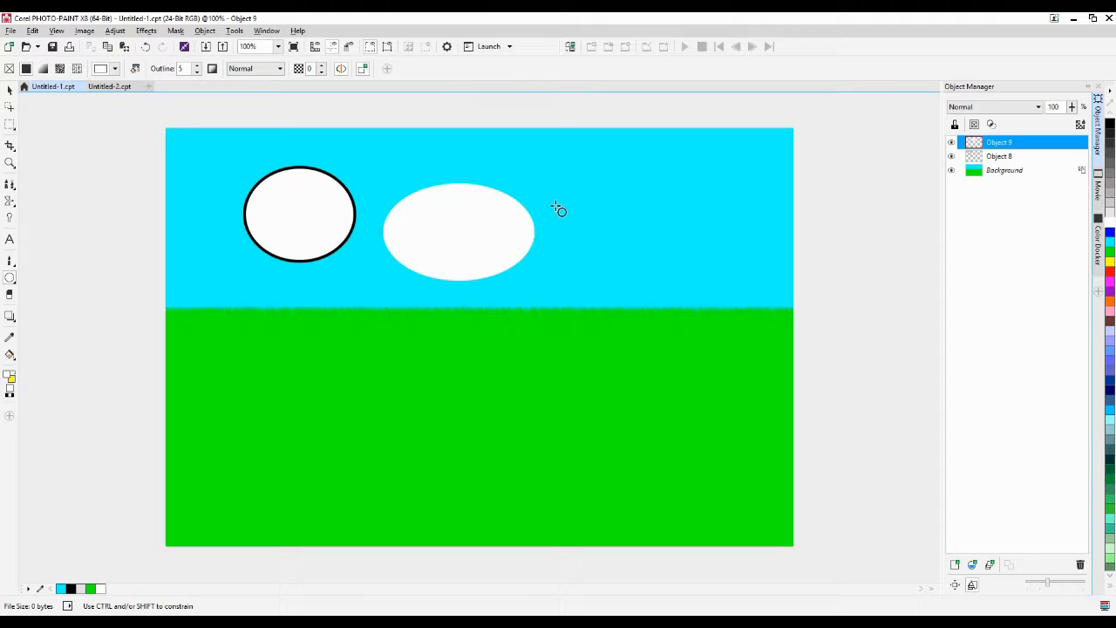
pyautogui.click(9, 90)
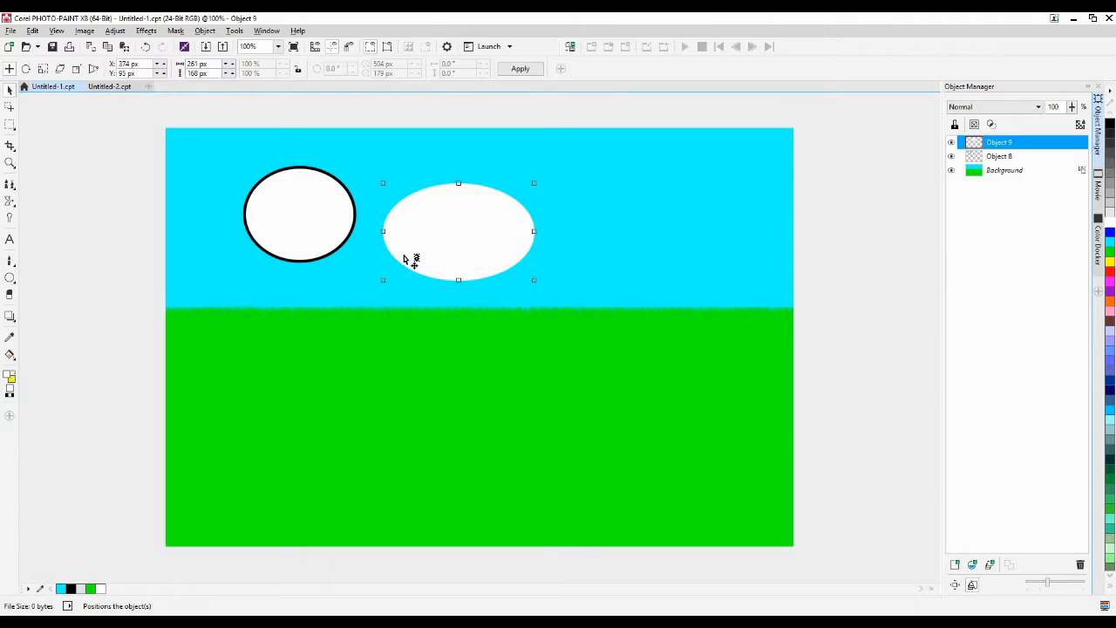
pyautogui.moveTo(469, 245); pyautogui.dragTo(610, 222)
pyautogui.moveTo(294, 226); pyautogui.dragTo(309, 257)
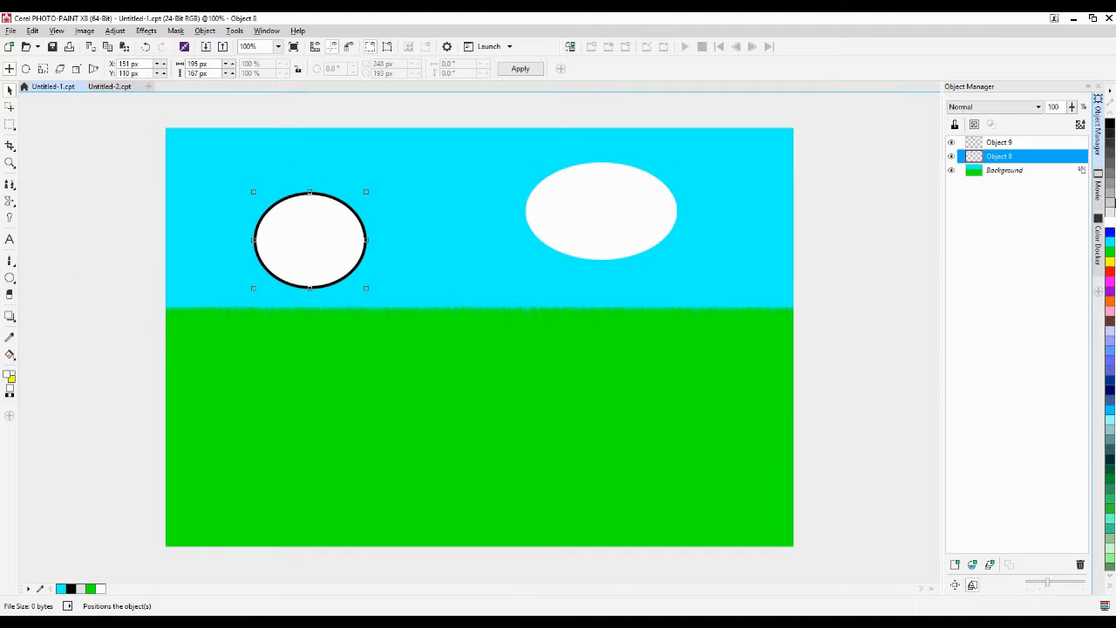
# Draw two more black-outlined white ellipses overlapping the first outlined one to form a cloud shape
pyautogui.click(1110, 124)
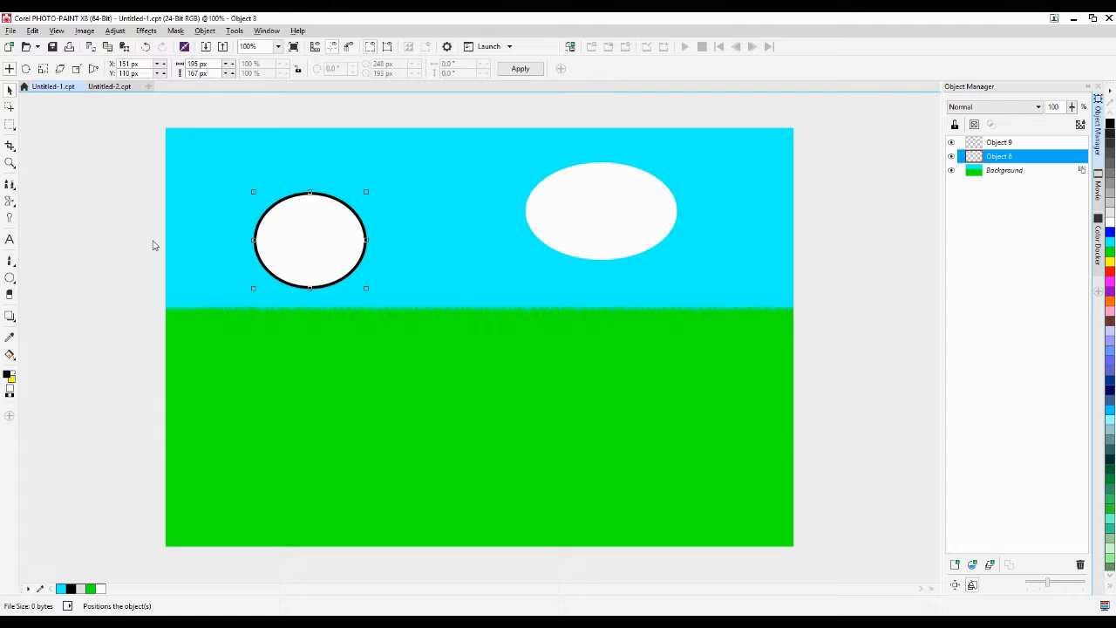
pyautogui.click(11, 278)
pyautogui.moveTo(298, 216); pyautogui.dragTo(439, 293)
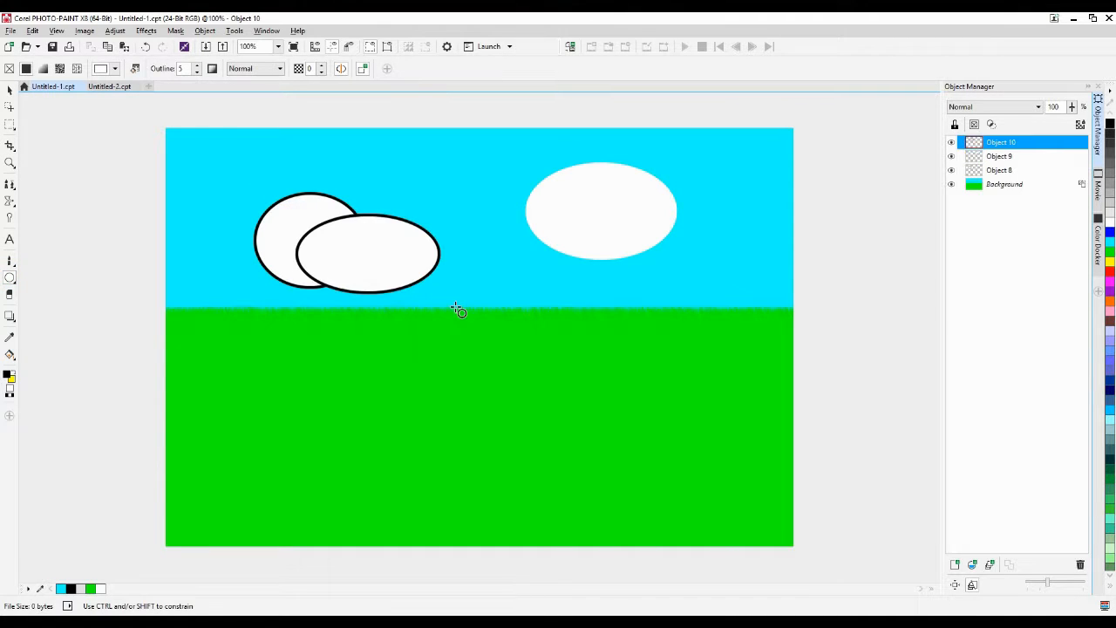
pyautogui.click(322, 192)
pyautogui.moveTo(388, 234); pyautogui.dragTo(390, 237)
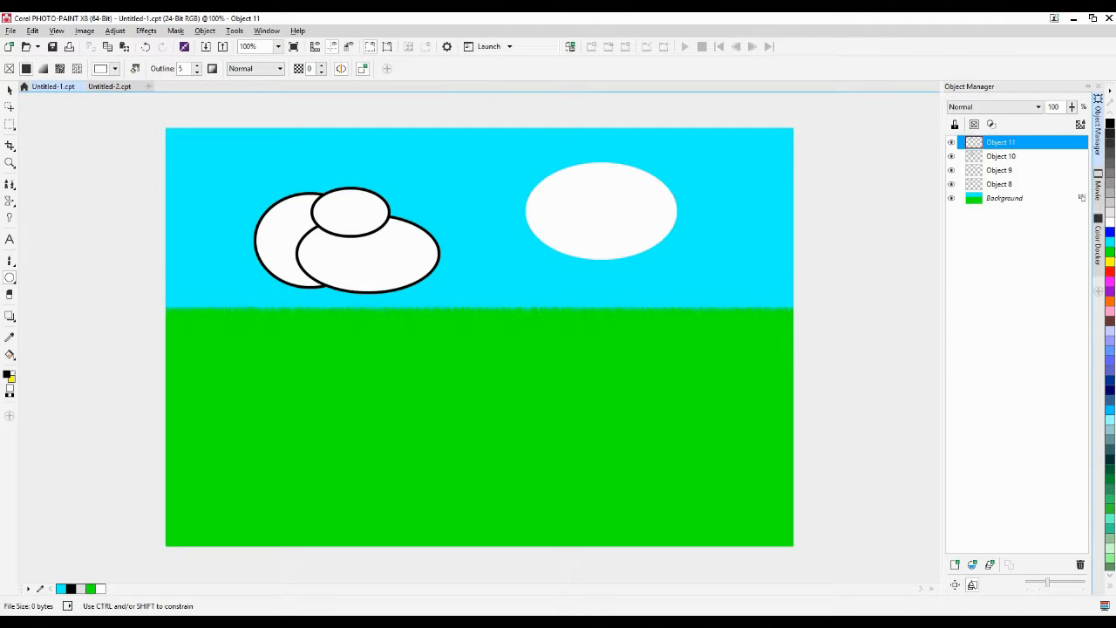
# Cover the black lines inside the cloud with several white-outlined white ellipses, keeping the outer contour
pyautogui.click(1110, 222)
pyautogui.moveTo(300, 205)
pyautogui.mouseDown()
pyautogui.moveTo(341, 242)
pyautogui.moveTo(367, 237)
pyautogui.moveTo(391, 264)
pyautogui.mouseUp()
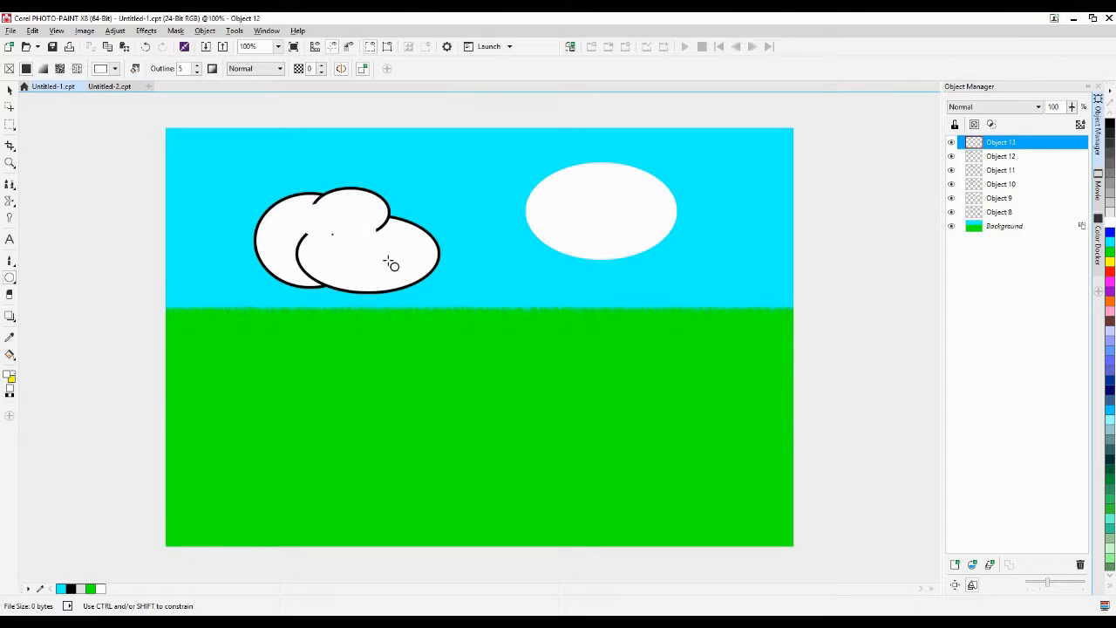
pyautogui.moveTo(318, 220); pyautogui.dragTo(342, 250)
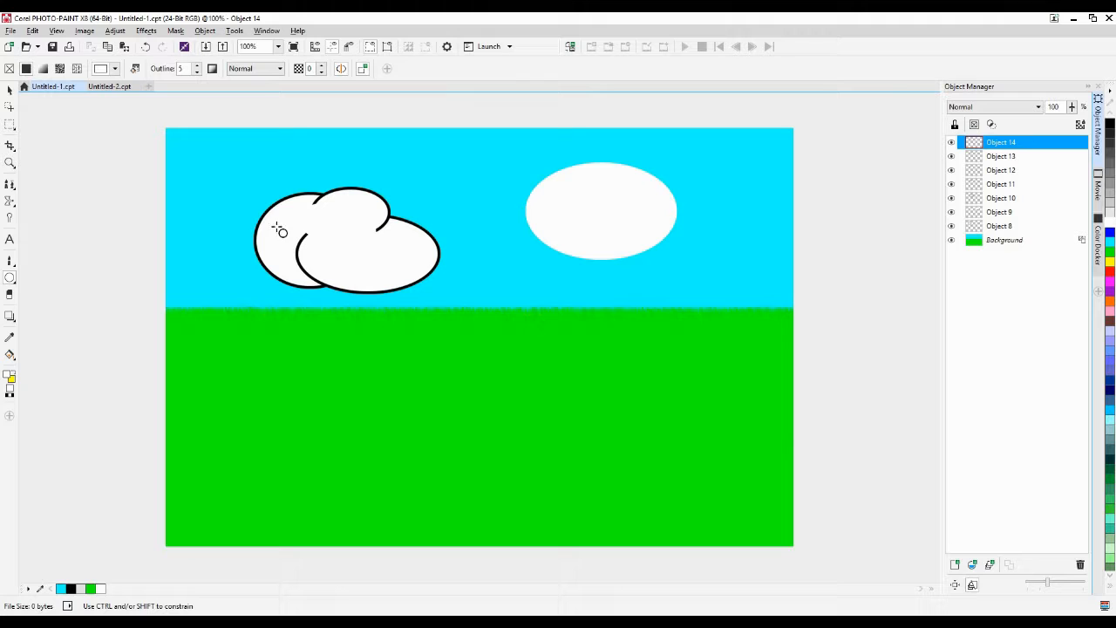
pyautogui.moveTo(279, 230); pyautogui.dragTo(347, 279)
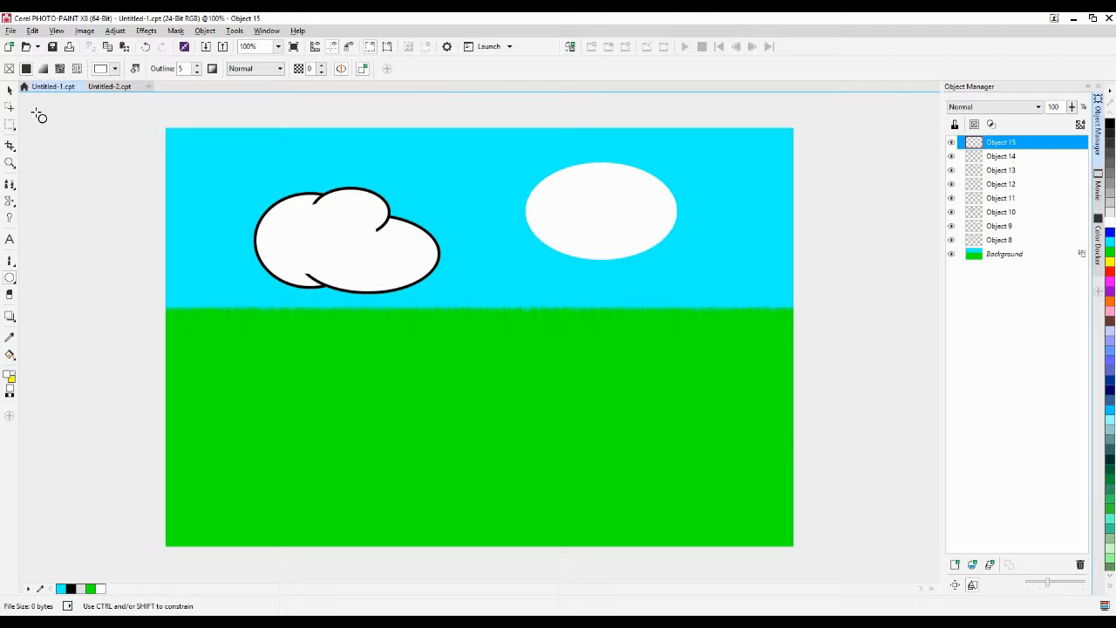
# Combine all pieces of the black-outlined cloud into one object and move it to about X 107, Y 57 px
pyautogui.click(10, 90)
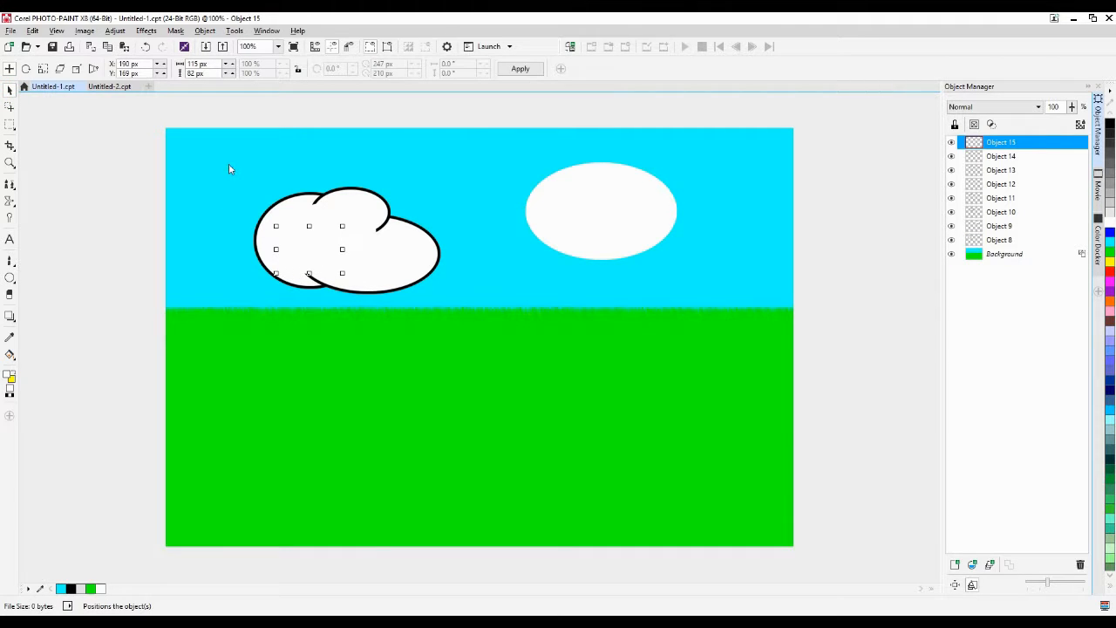
pyautogui.moveTo(229, 169); pyautogui.dragTo(513, 393)
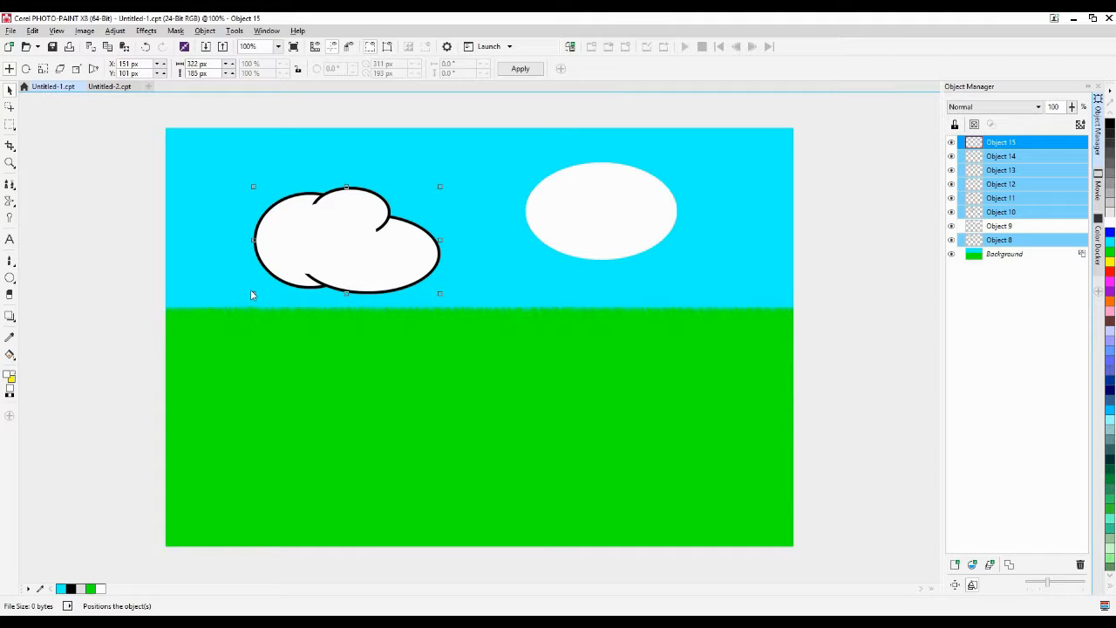
pyautogui.moveTo(292, 237); pyautogui.dragTo(267, 202)
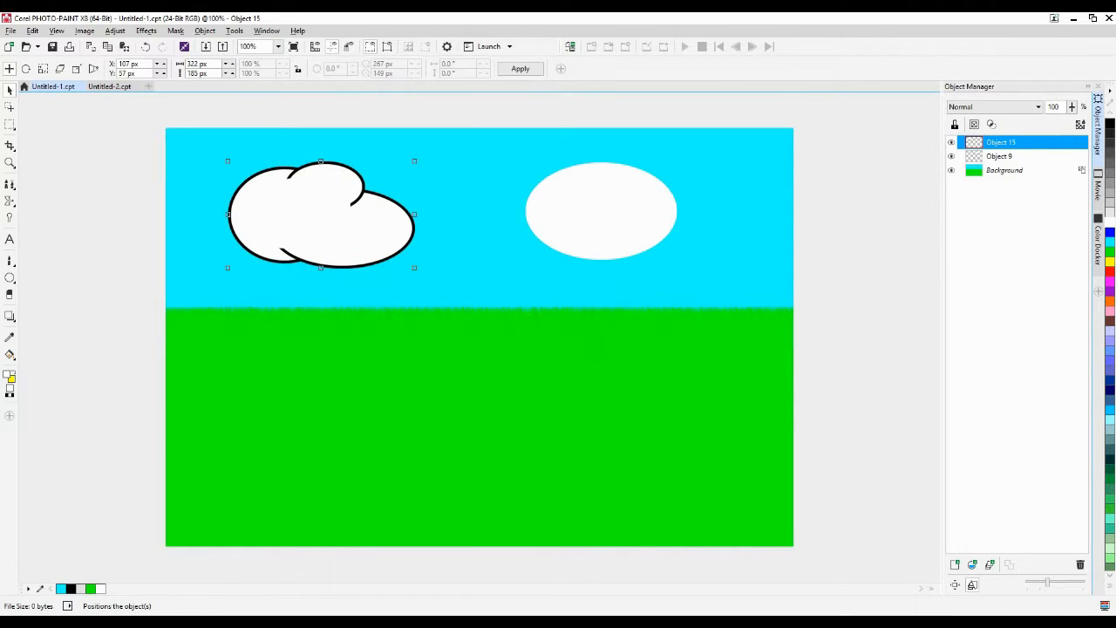
# Draw four more white-outlined white ellipses overlapping the plain white ellipse to form a second cloud without a black contour
pyautogui.click(600, 211)
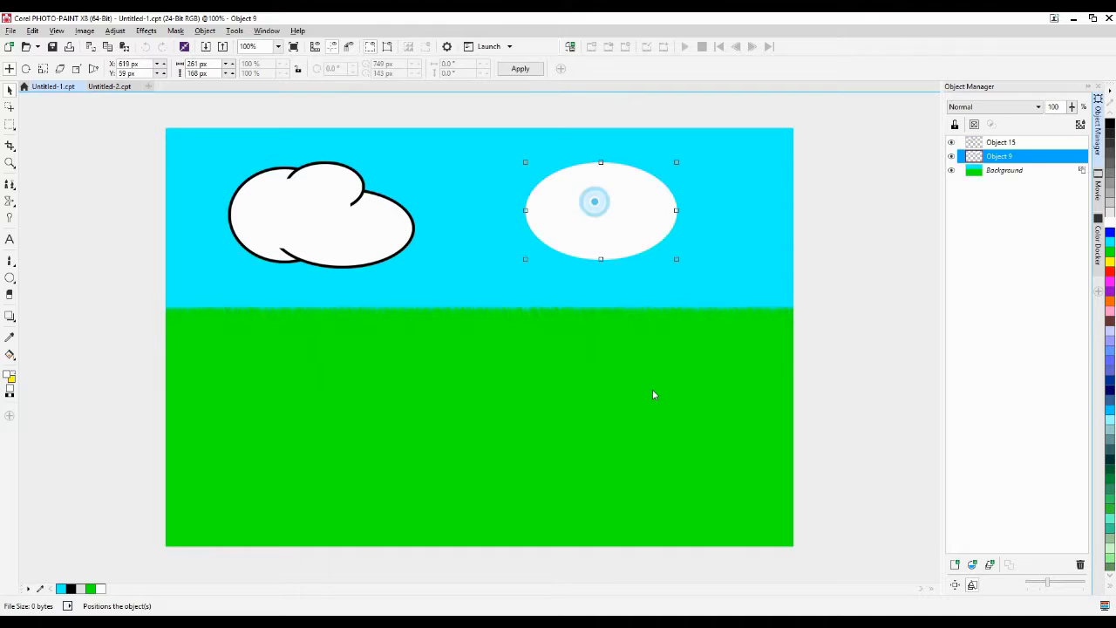
pyautogui.click(10, 277)
pyautogui.moveTo(577, 152); pyautogui.dragTo(752, 266)
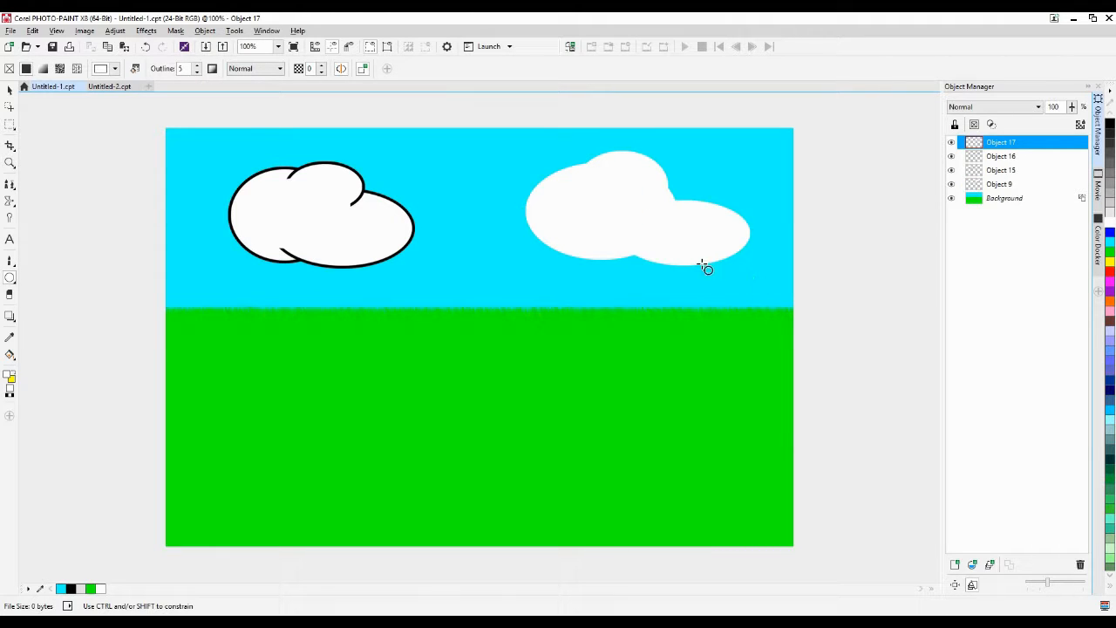
pyautogui.moveTo(621, 165); pyautogui.dragTo(711, 220)
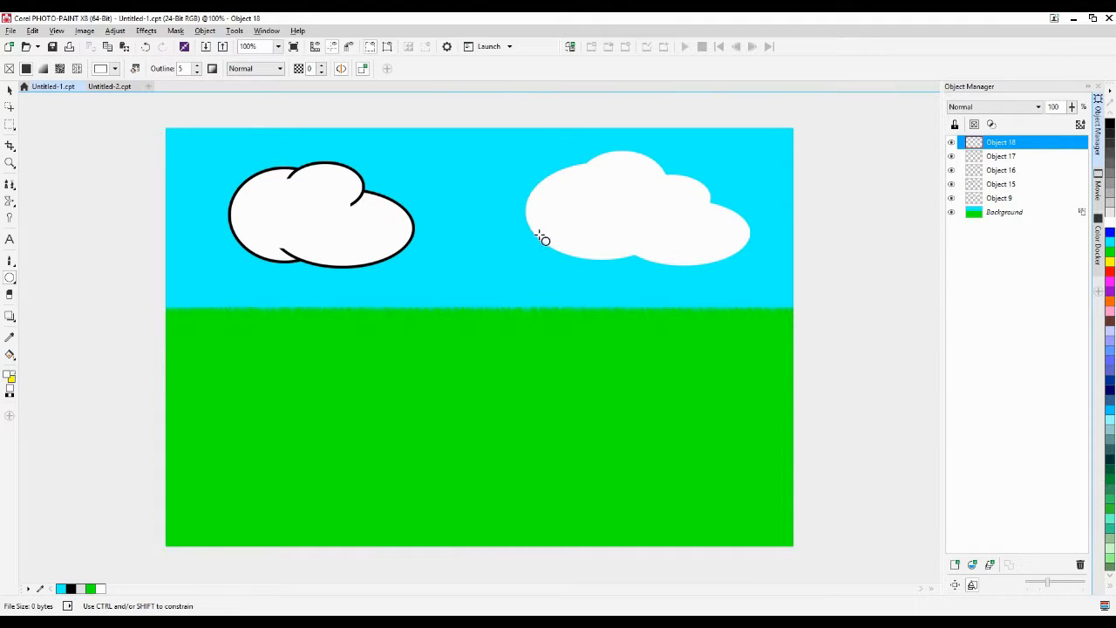
pyautogui.moveTo(498, 216); pyautogui.dragTo(569, 261)
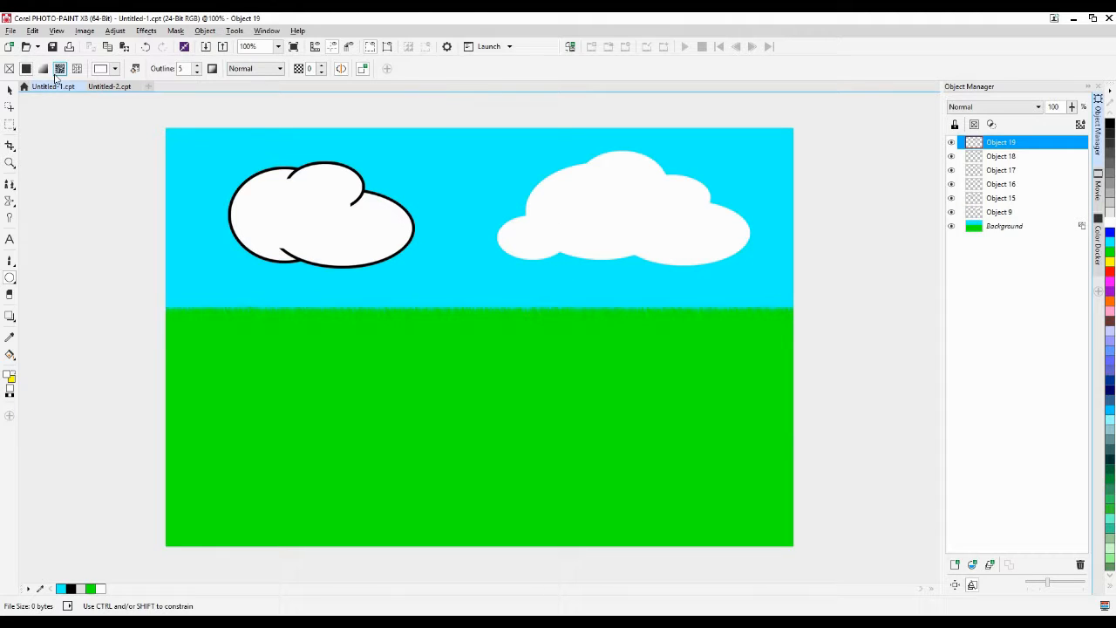
# Combine the ellipses of the plain white cloud into one object and move it to about X 508, Y 60 px
pyautogui.click(10, 90)
pyautogui.moveTo(463, 117); pyautogui.dragTo(876, 363)
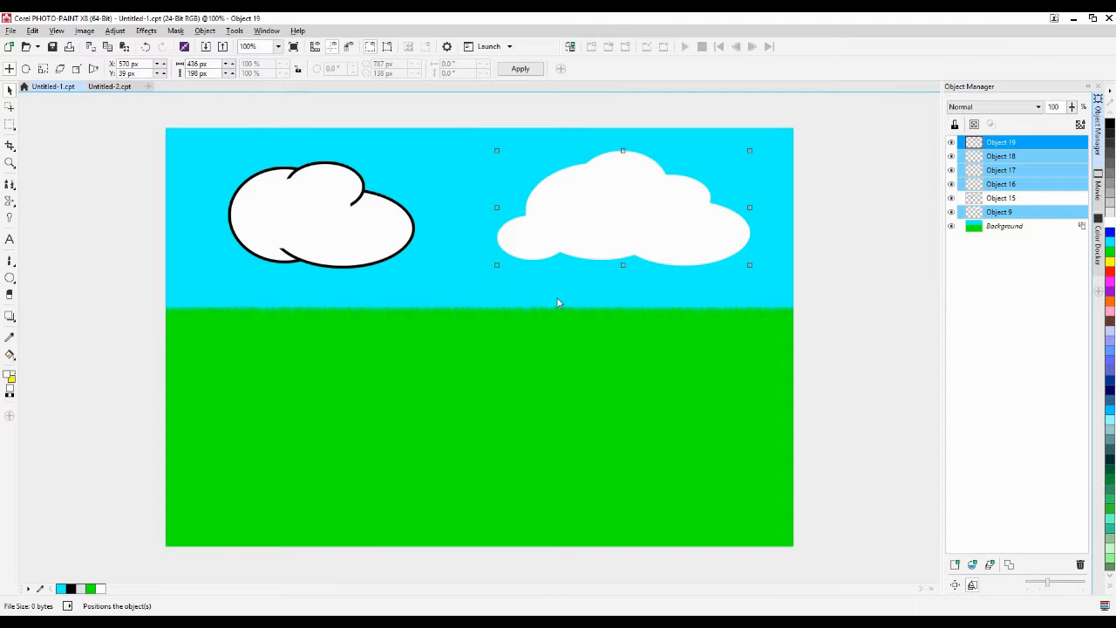
pyautogui.hotkey('ctrl', 'alt', 'e')
pyautogui.moveTo(659, 208); pyautogui.dragTo(576, 244)
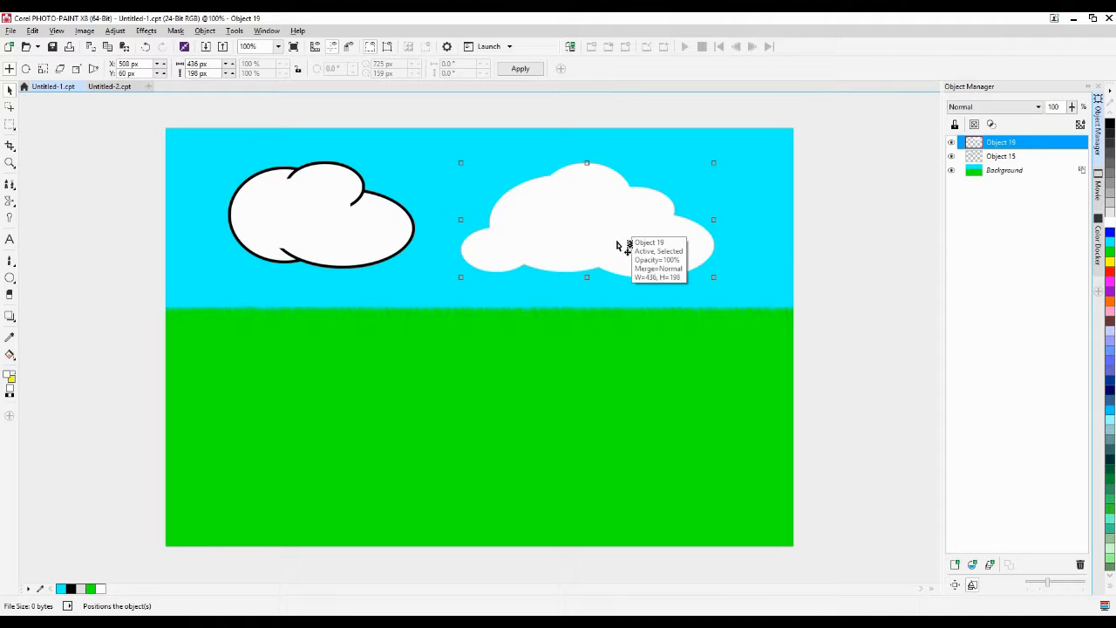
# Duplicate the plain white cloud in place and open the Brightness/Contrast/Intensity adjustment for the copy
pyautogui.hotkey('ctrl', 'd')
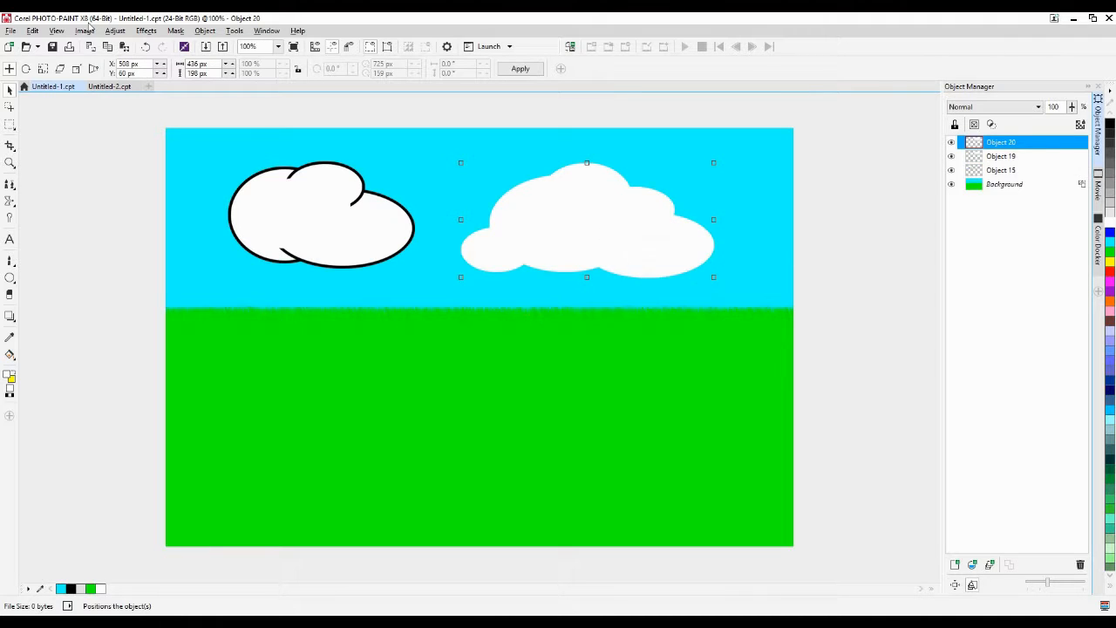
pyautogui.click(116, 30)
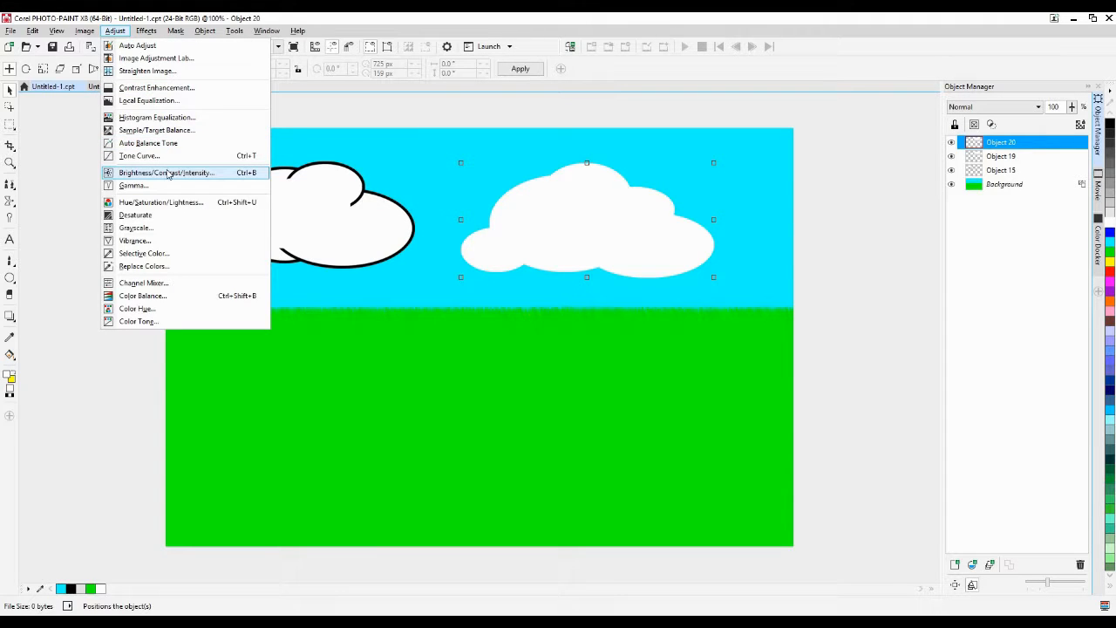
pyautogui.click(169, 173)
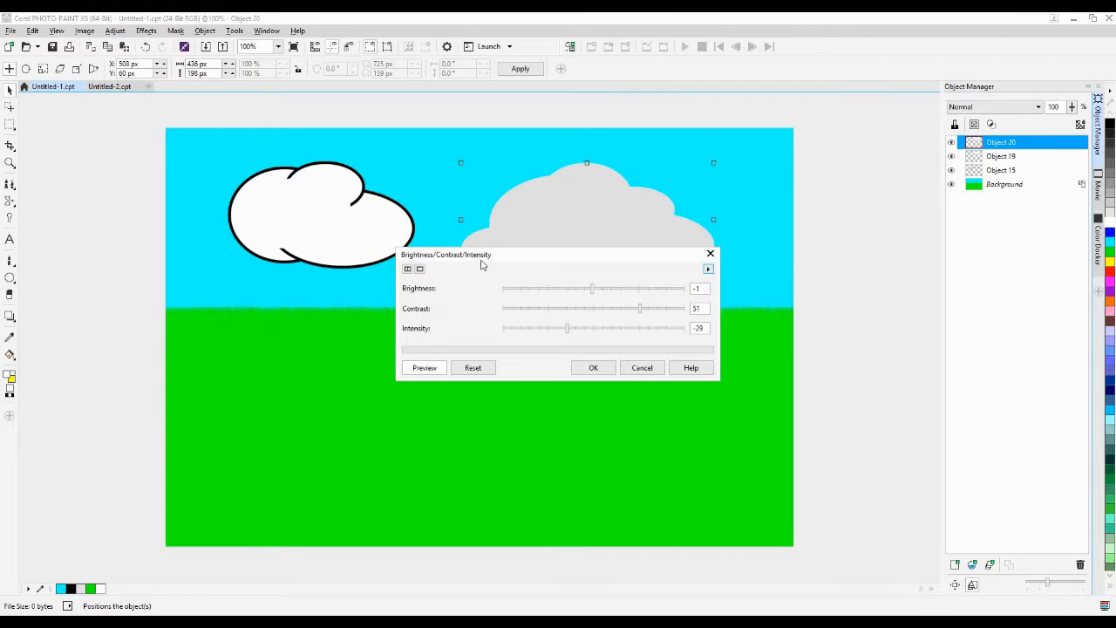
pyautogui.moveTo(489, 256); pyautogui.dragTo(486, 366)
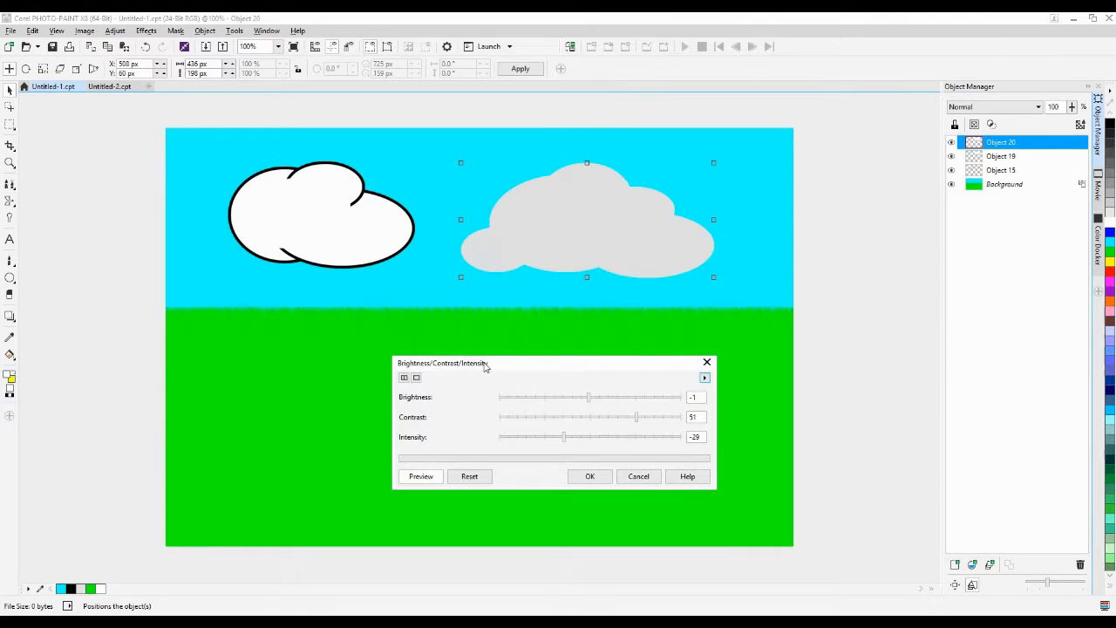
# Set brightness, contrast and intensity all to 0 for the cloud copy
pyautogui.click(592, 421)
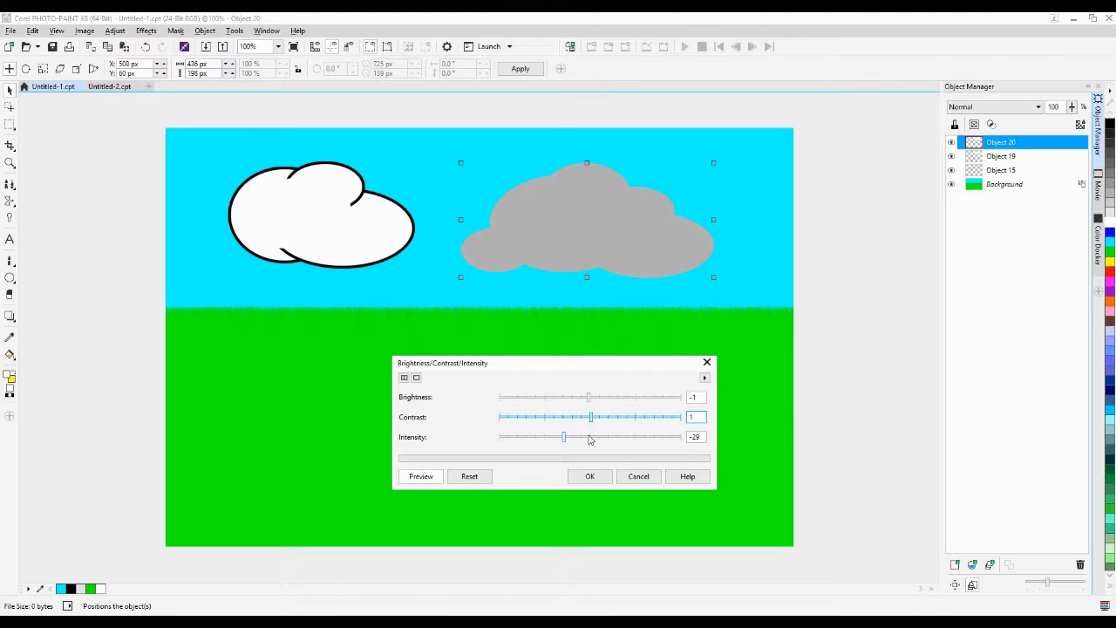
pyautogui.click(590, 439)
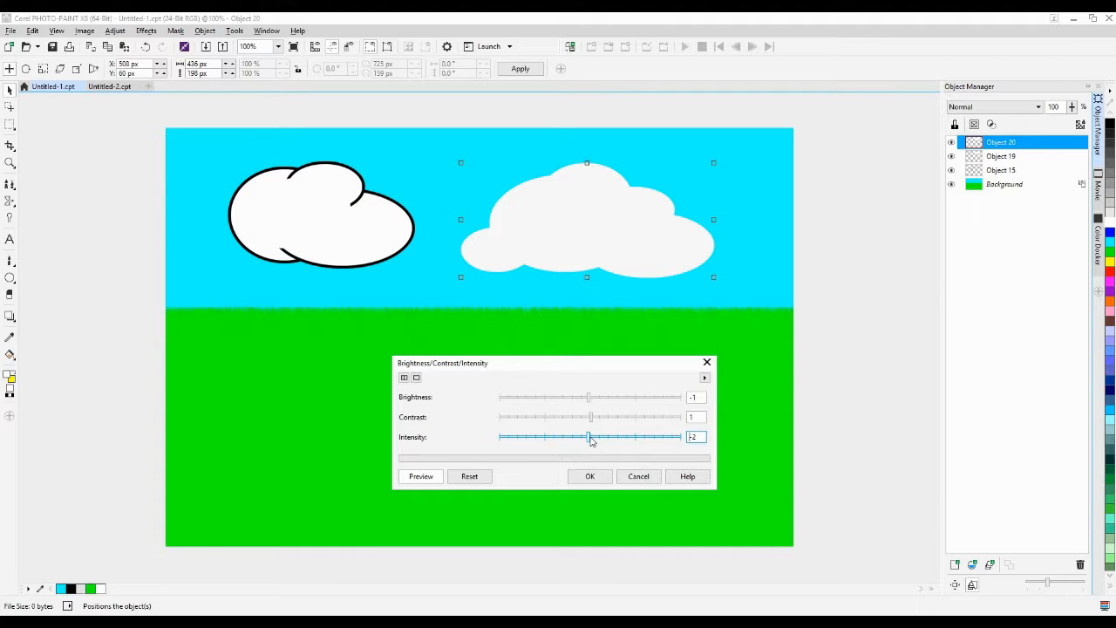
pyautogui.moveTo(591, 441); pyautogui.dragTo(594, 438)
pyautogui.click(700, 398)
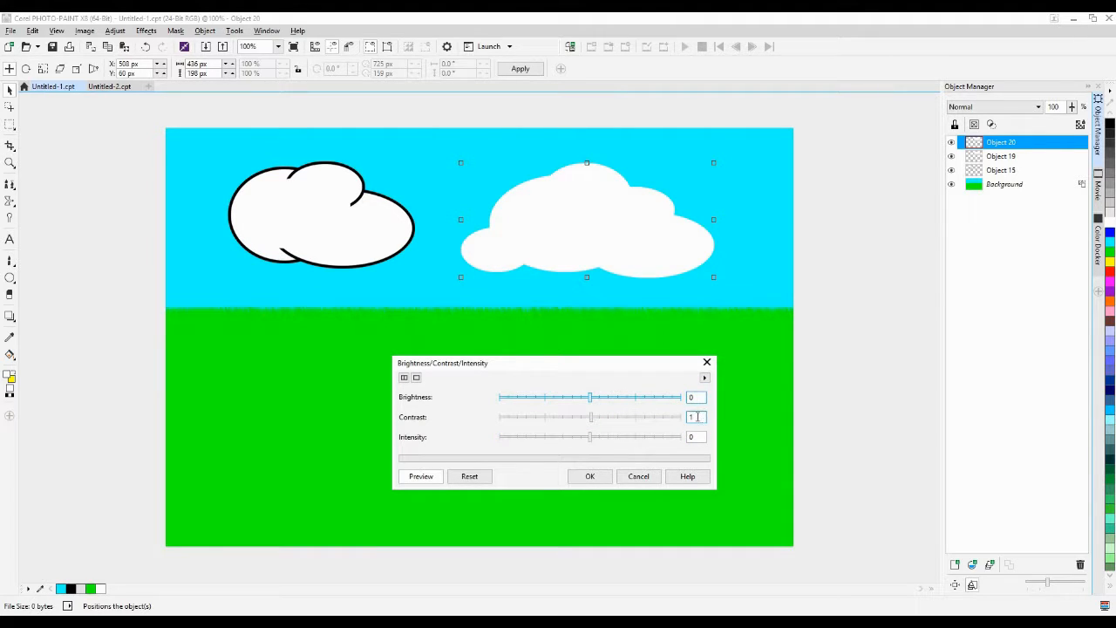
pyautogui.click(698, 417)
pyautogui.write('0')
pyautogui.click(693, 438)
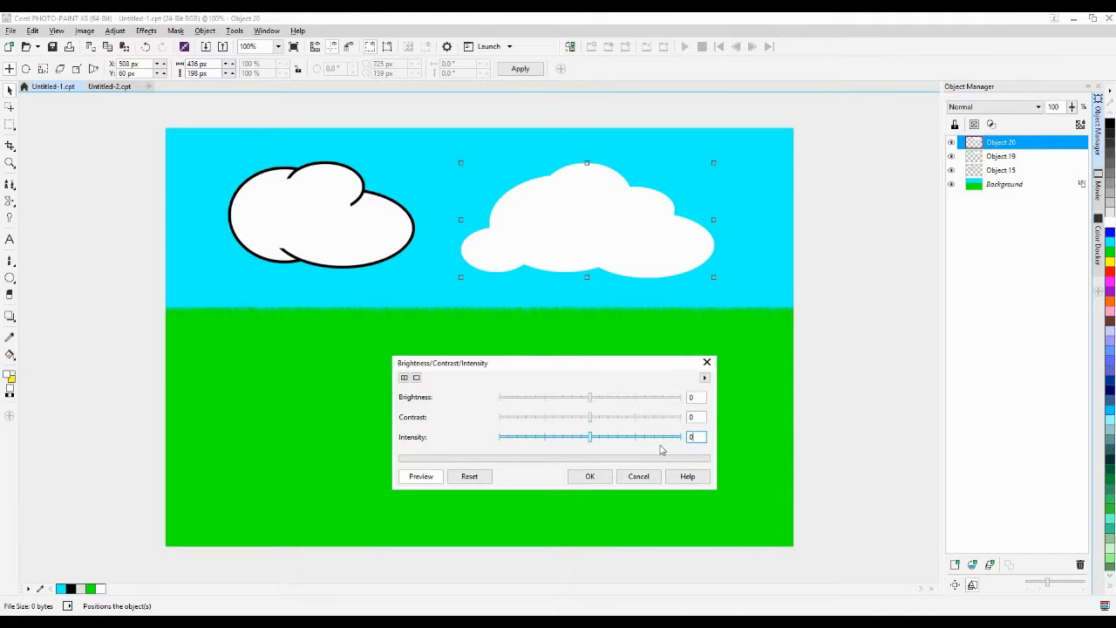
# Lower the intensity slightly to give the cloud copy a faint off-white tone, and apply the adjustment
pyautogui.click(587, 440)
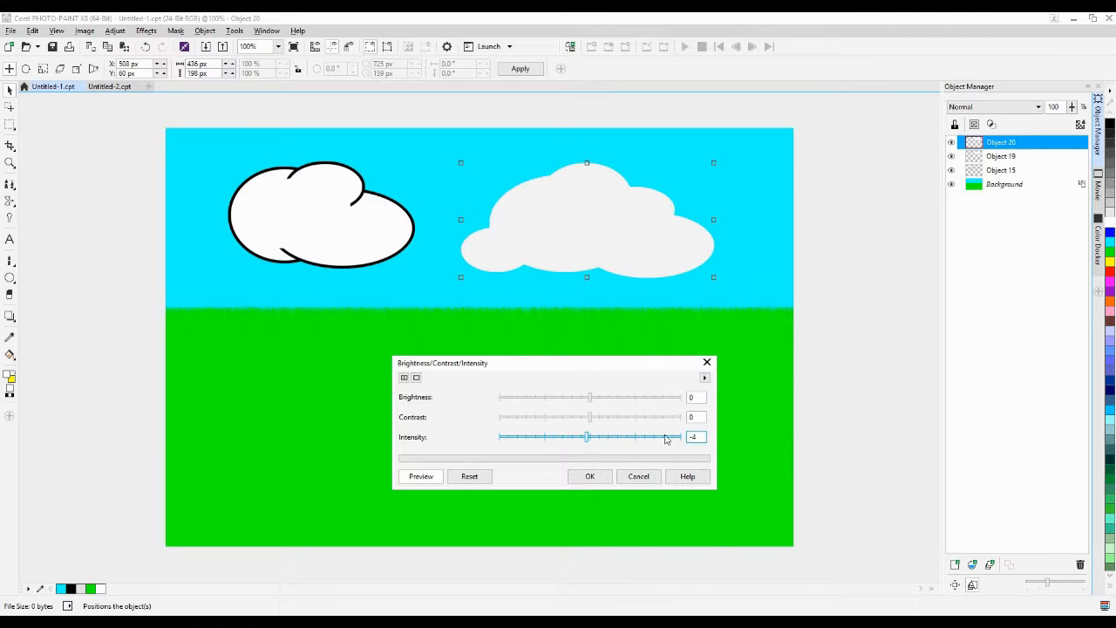
pyautogui.click(698, 435)
pyautogui.press('BackSpace')
pyautogui.click(590, 476)
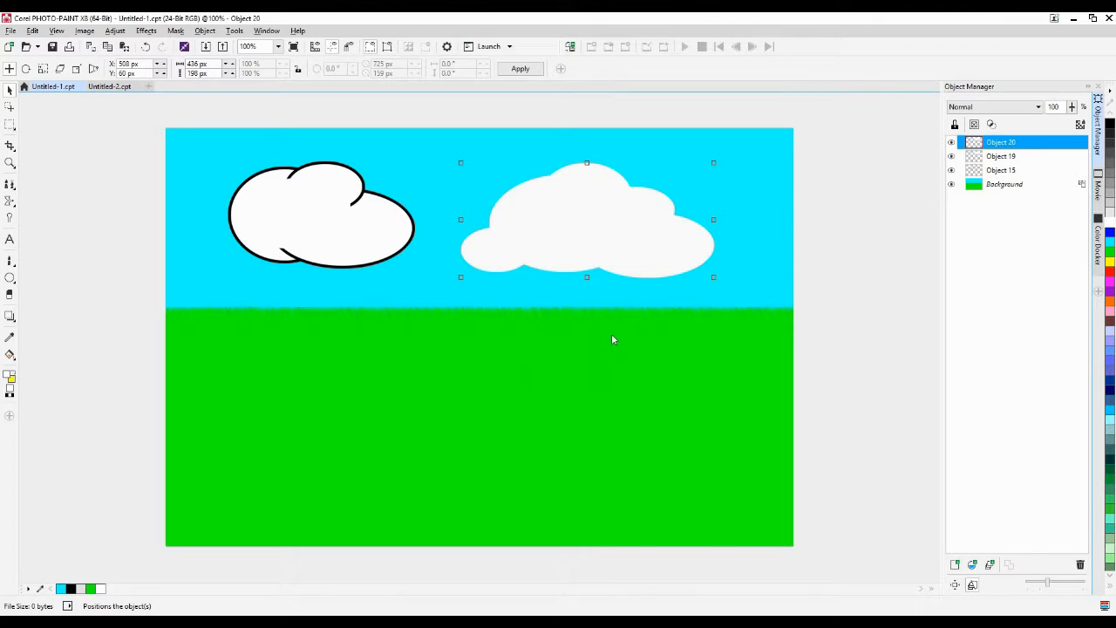
# Try erasing soft patches inside the off-white cloud copy with the Eraser at nib size 200
pyautogui.click(9, 295)
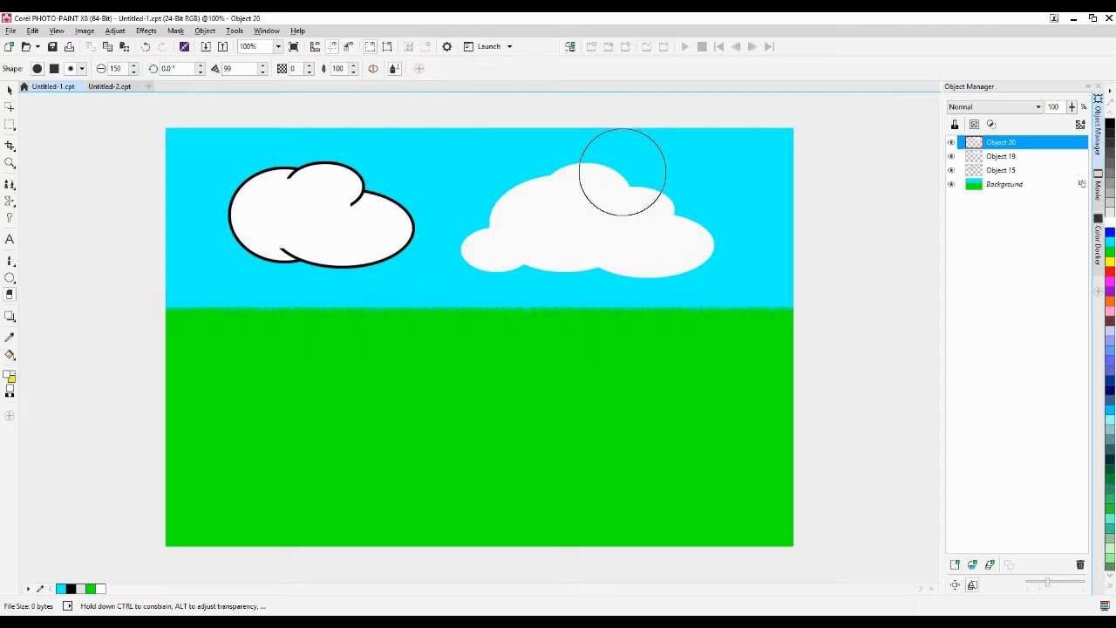
pyautogui.click(80, 70)
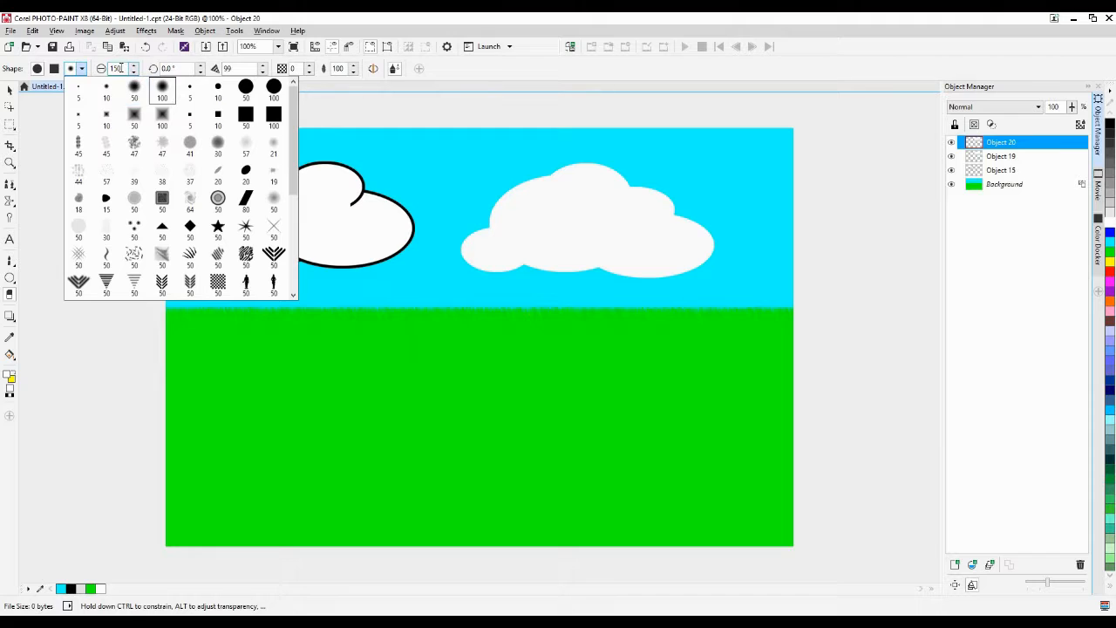
pyautogui.click(120, 63)
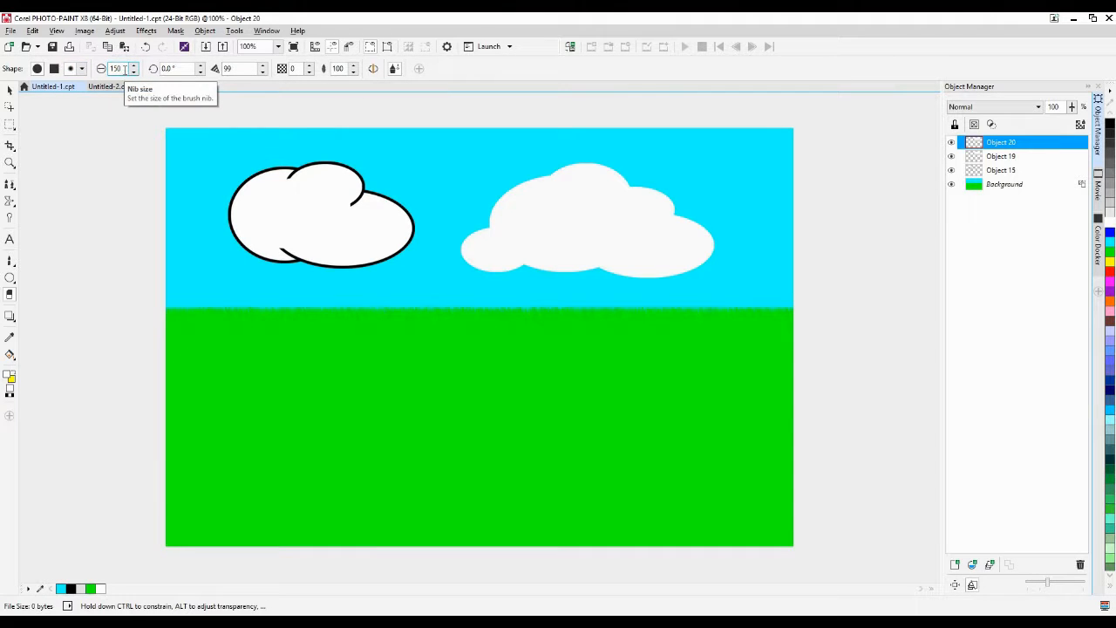
pyautogui.doubleClick(124, 68)
pyautogui.write('200')
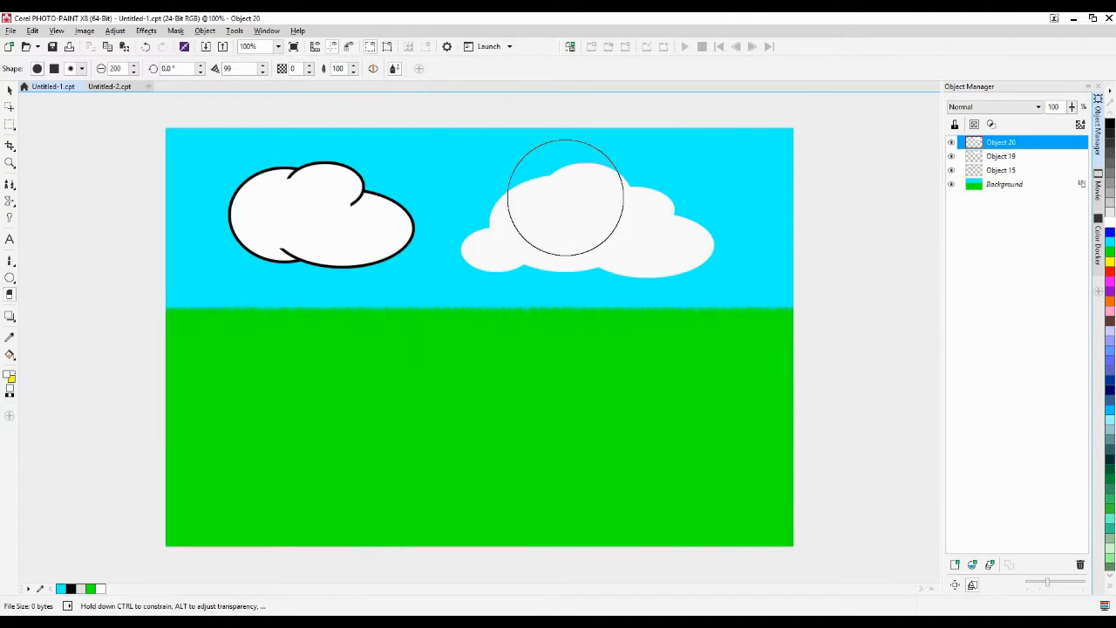
pyautogui.click(526, 241)
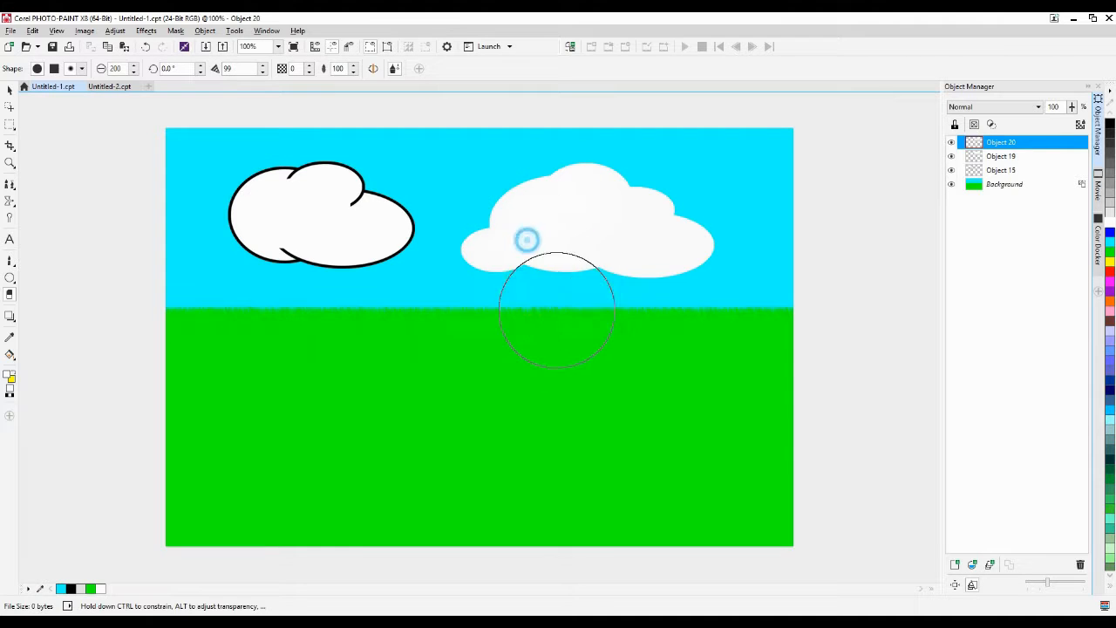
pyautogui.click(612, 218)
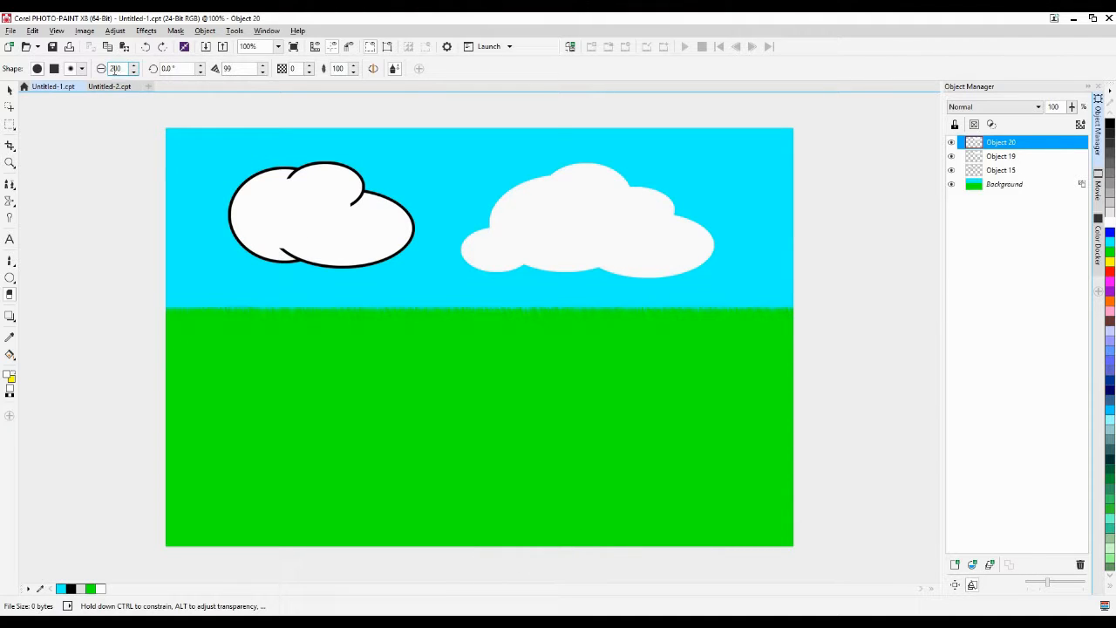
# Set the Eraser to the soft round nib of size 100
pyautogui.click(83, 69)
pyautogui.click(164, 93)
pyautogui.click(83, 68)
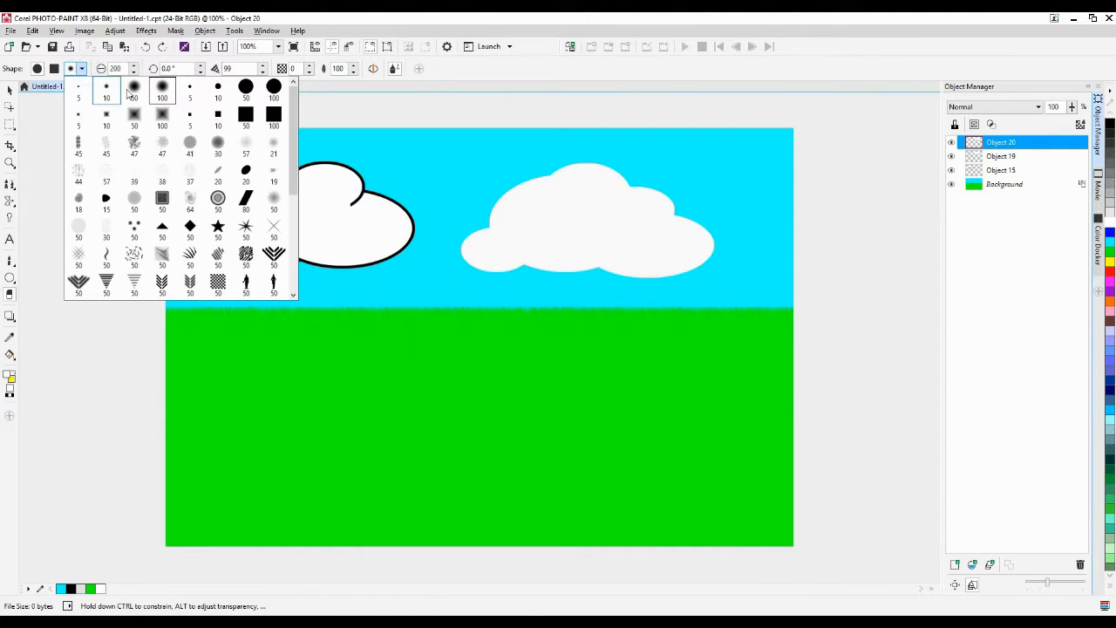
pyautogui.click(136, 89)
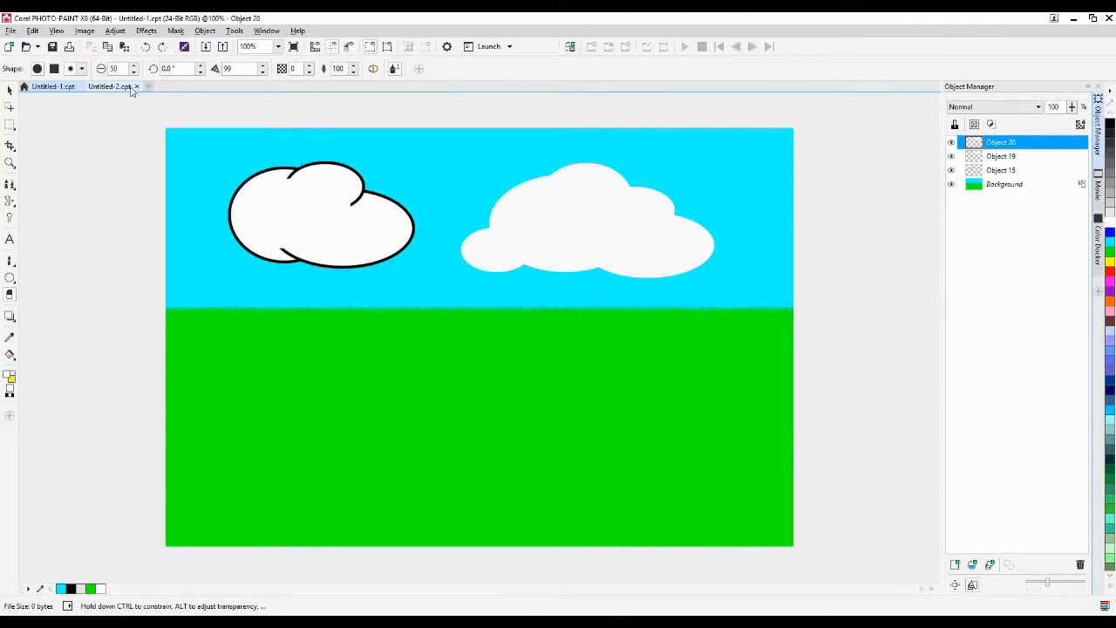
pyautogui.click(85, 70)
pyautogui.click(163, 92)
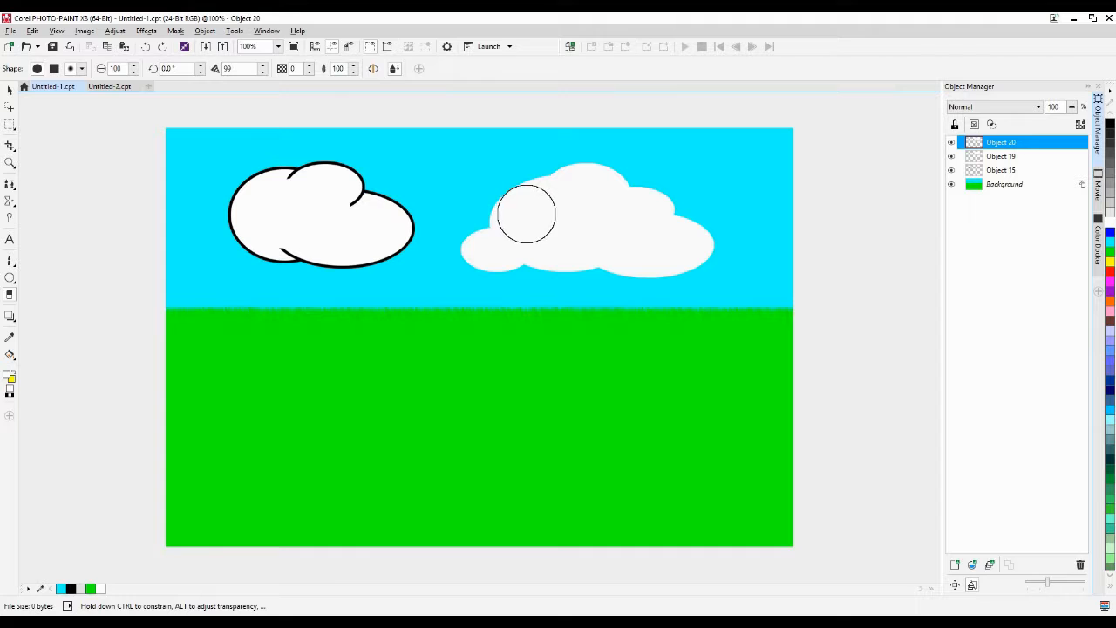
# Erase soft patches across the lobes and middle of the off-white cloud copy to reveal the white cloud beneath as highlights
pyautogui.click(588, 190)
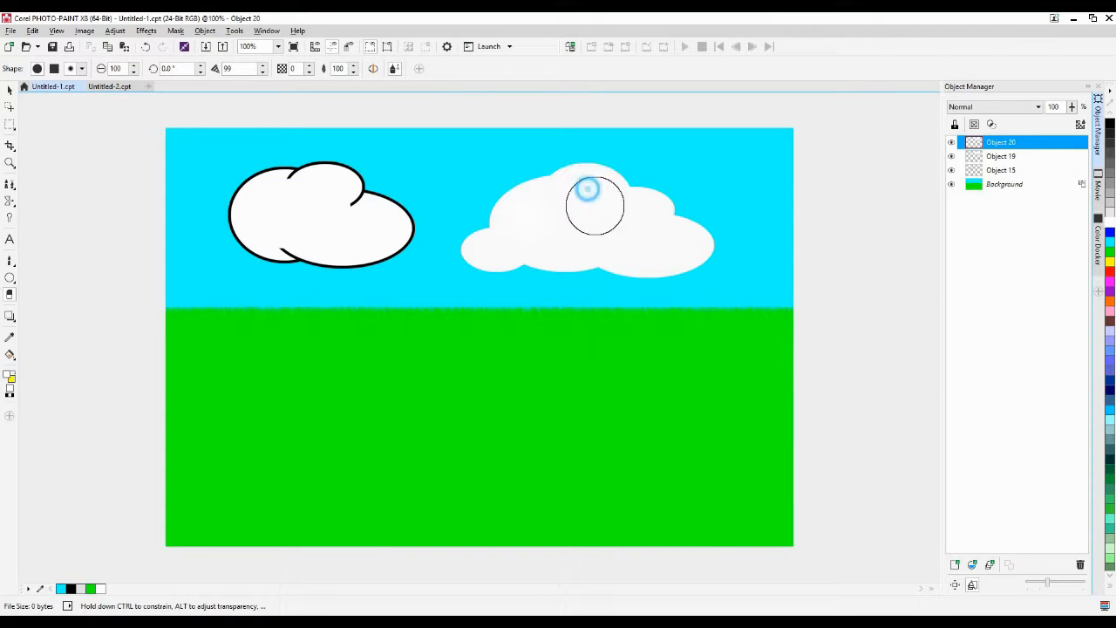
pyautogui.click(641, 212)
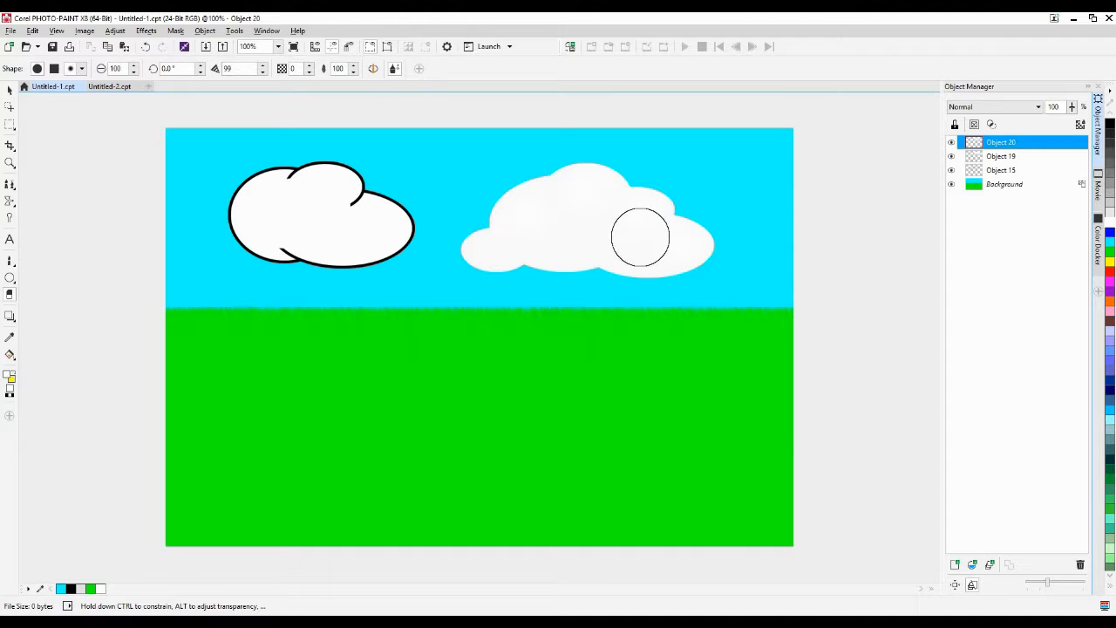
pyautogui.click(566, 239)
pyautogui.click(494, 251)
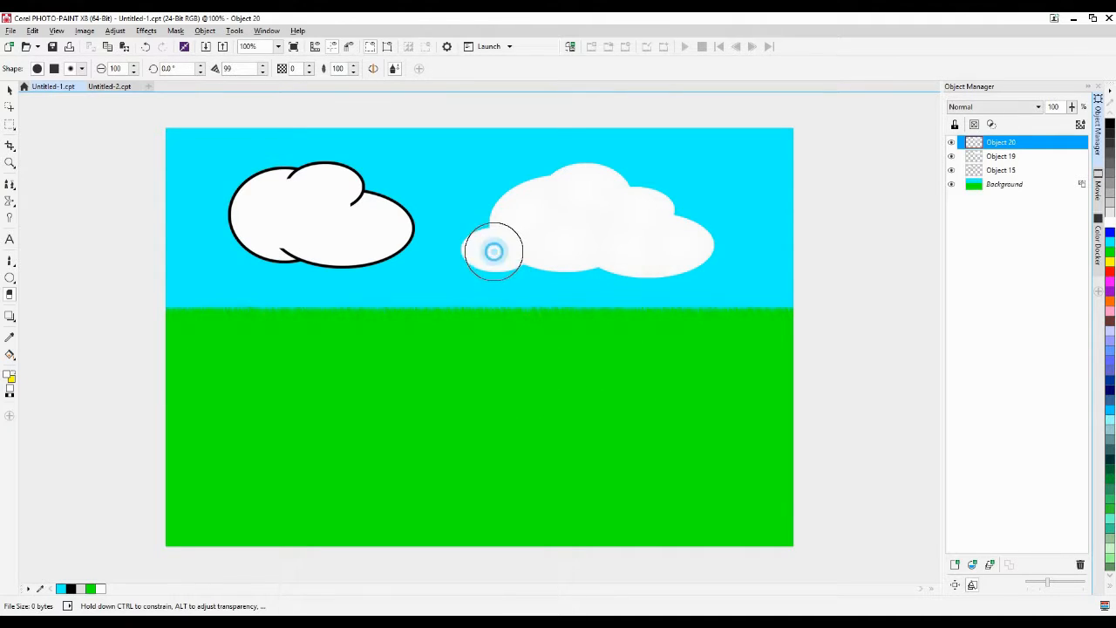
pyautogui.click(546, 236)
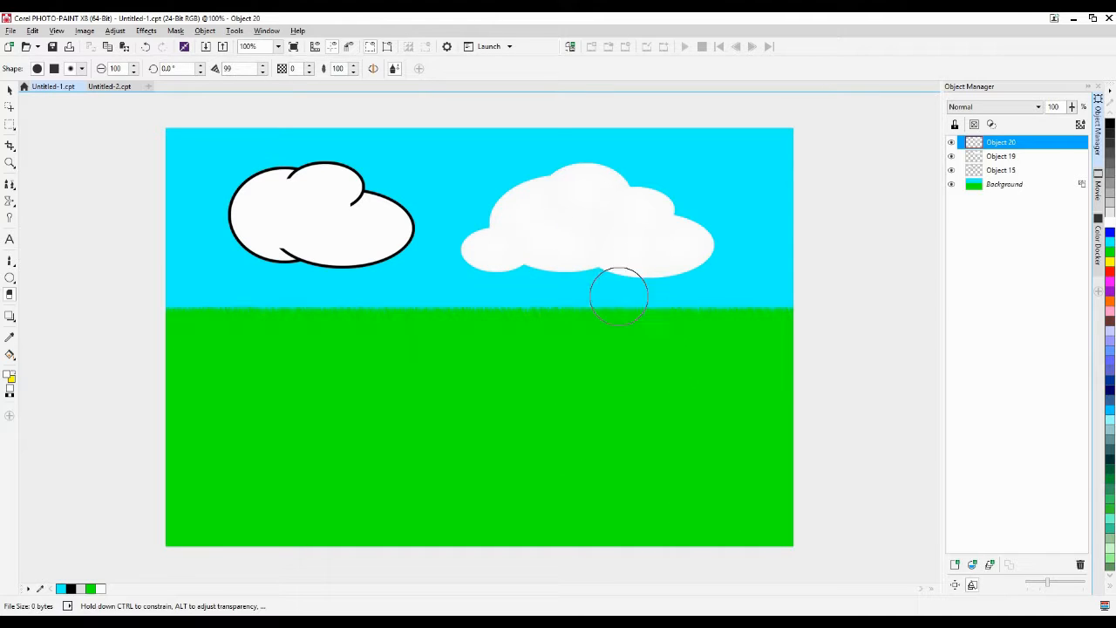
pyautogui.click(561, 213)
pyautogui.click(605, 213)
pyautogui.click(630, 230)
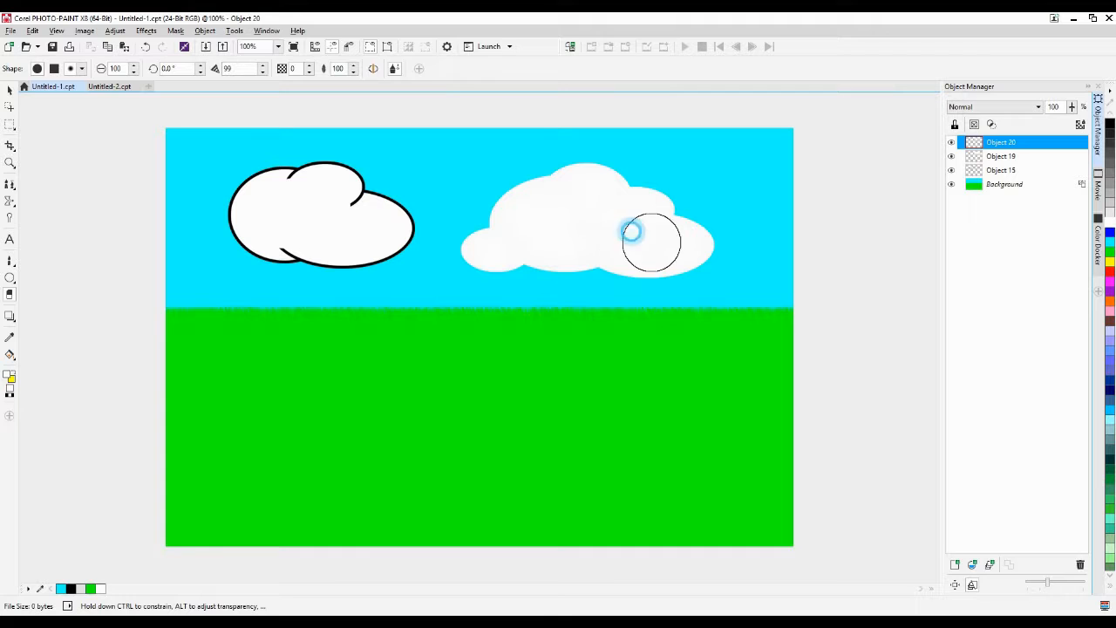
pyautogui.click(661, 244)
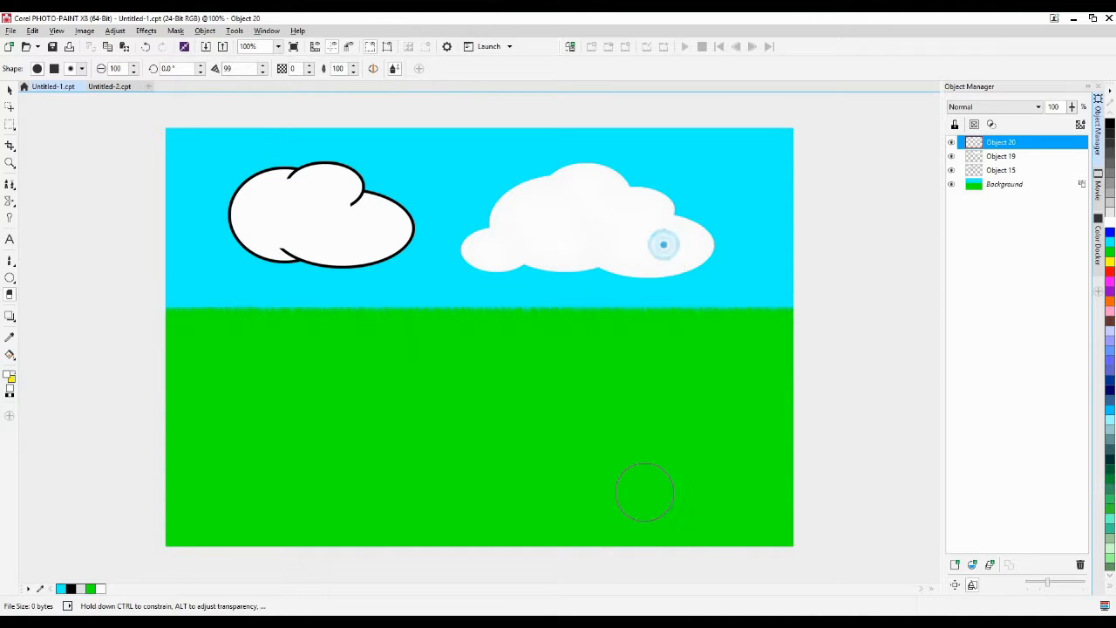
pyautogui.click(582, 233)
pyautogui.click(587, 214)
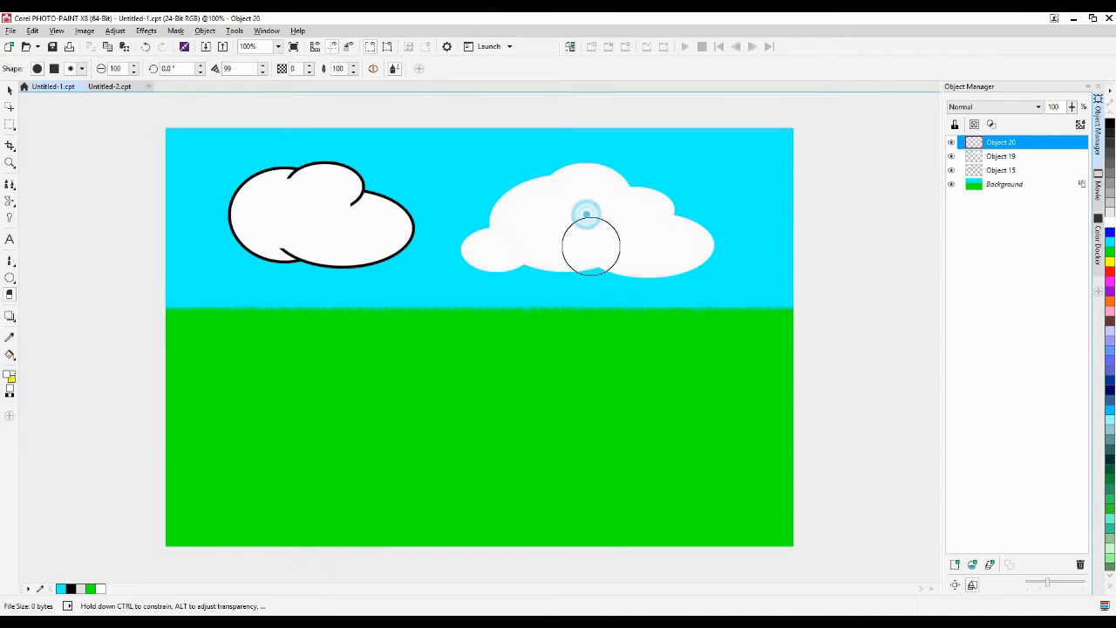
# Erase more soft patches from the off-white cloud copy, working over its right lobe, centre and left side
pyautogui.click(559, 201)
pyautogui.click(617, 219)
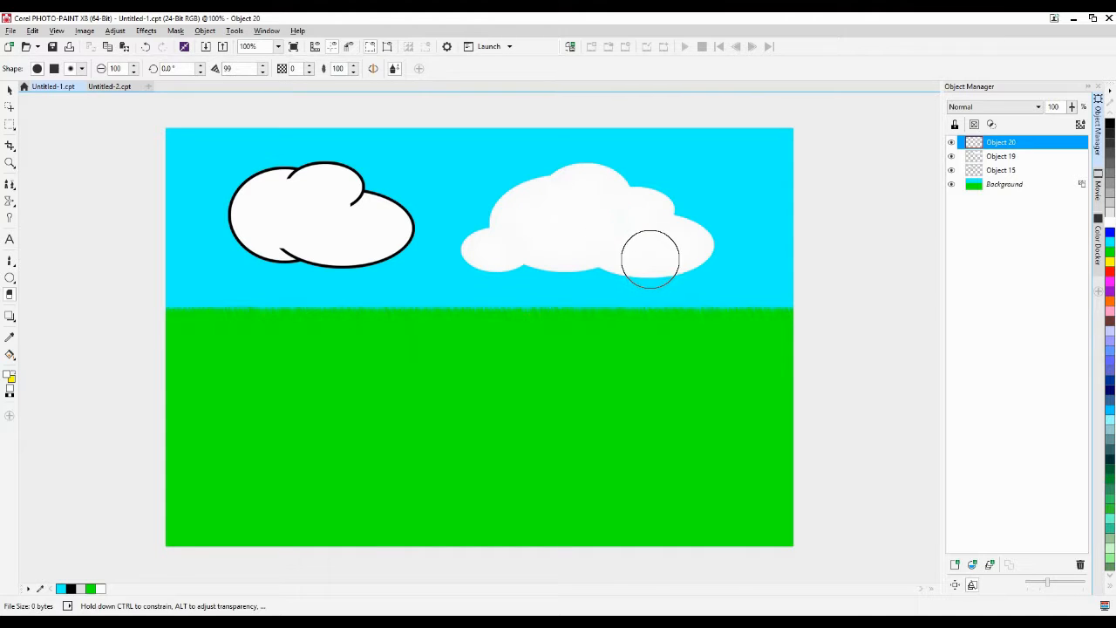
pyautogui.click(687, 252)
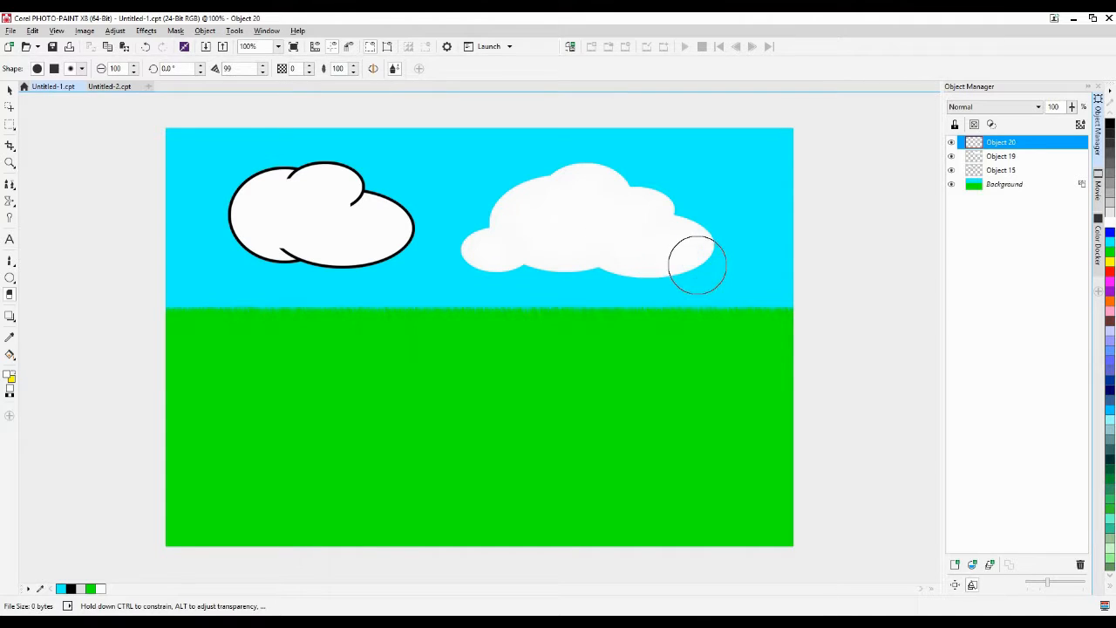
pyautogui.click(682, 254)
pyautogui.click(655, 244)
pyautogui.click(618, 234)
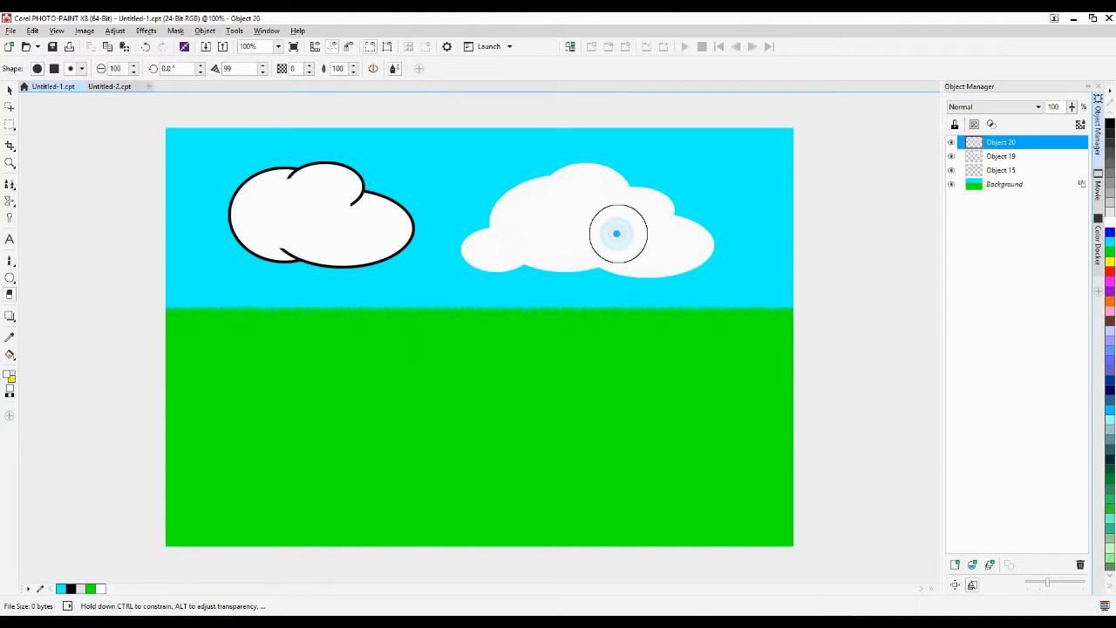
pyautogui.click(615, 233)
pyautogui.click(543, 210)
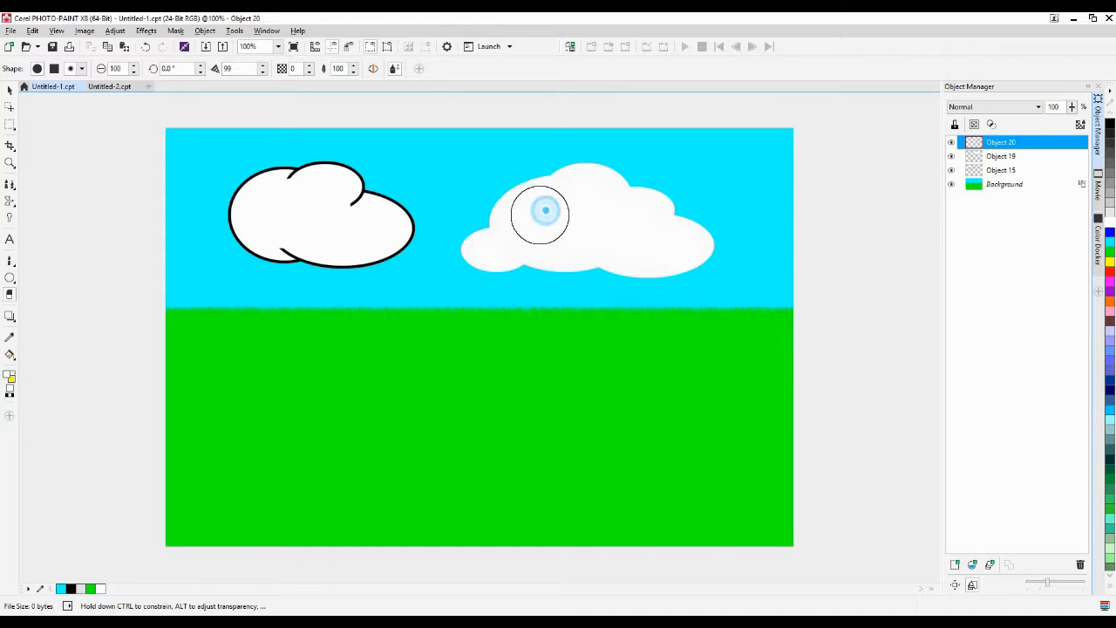
pyautogui.click(523, 235)
pyautogui.click(524, 237)
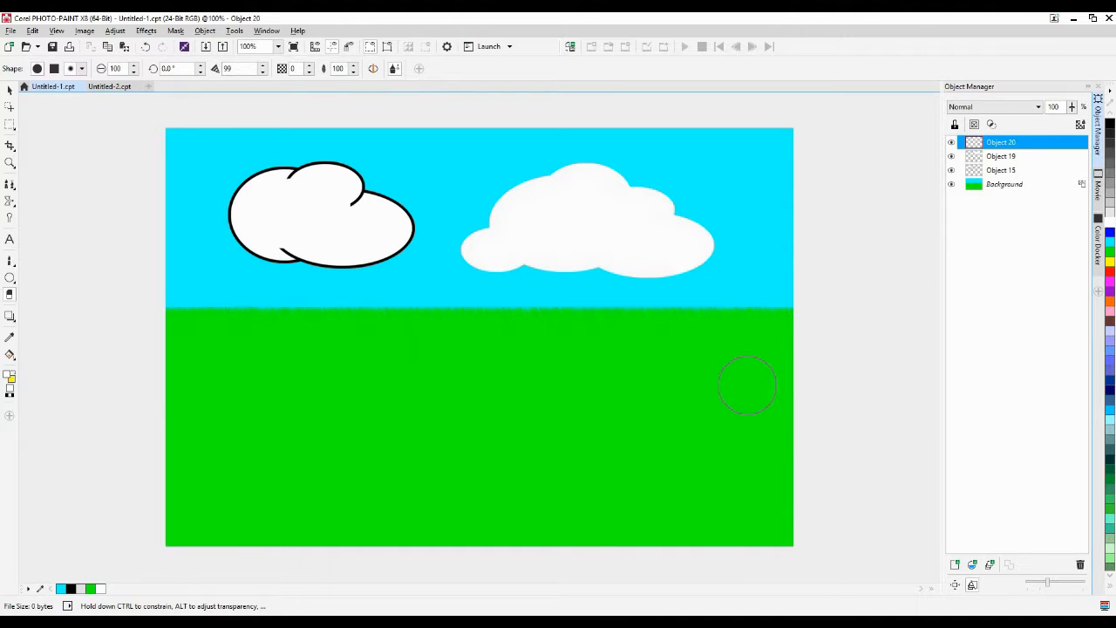
pyautogui.click(508, 241)
# Try moving the plain white cloud (Object 19) from under its erased copy down onto the grass, and undo the move
pyautogui.click(1012, 158)
pyautogui.click(1021, 172)
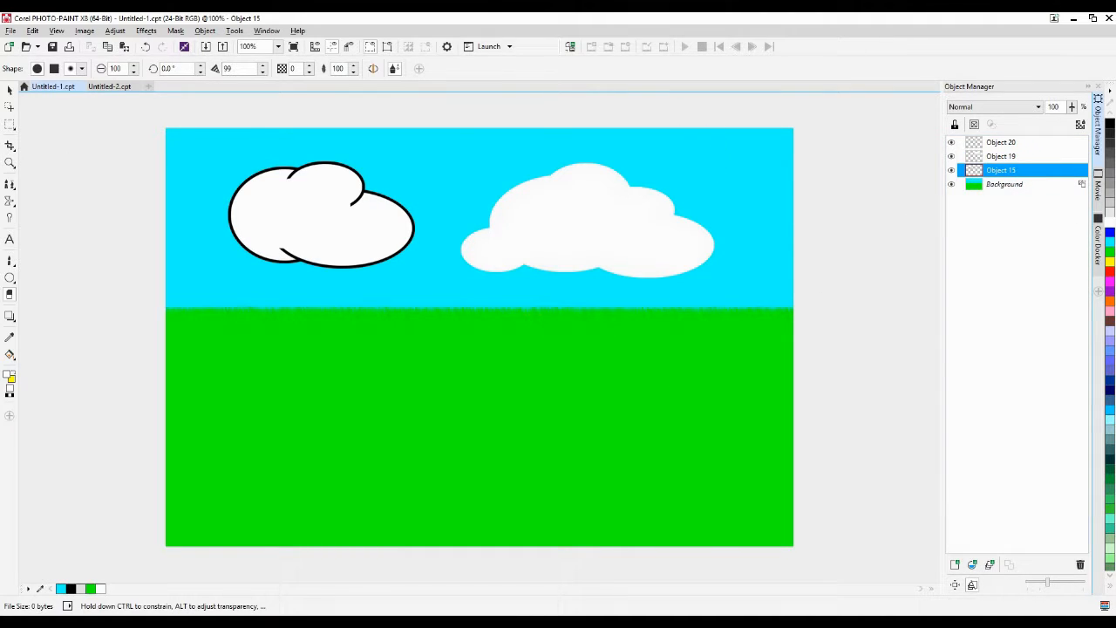
pyautogui.click(10, 89)
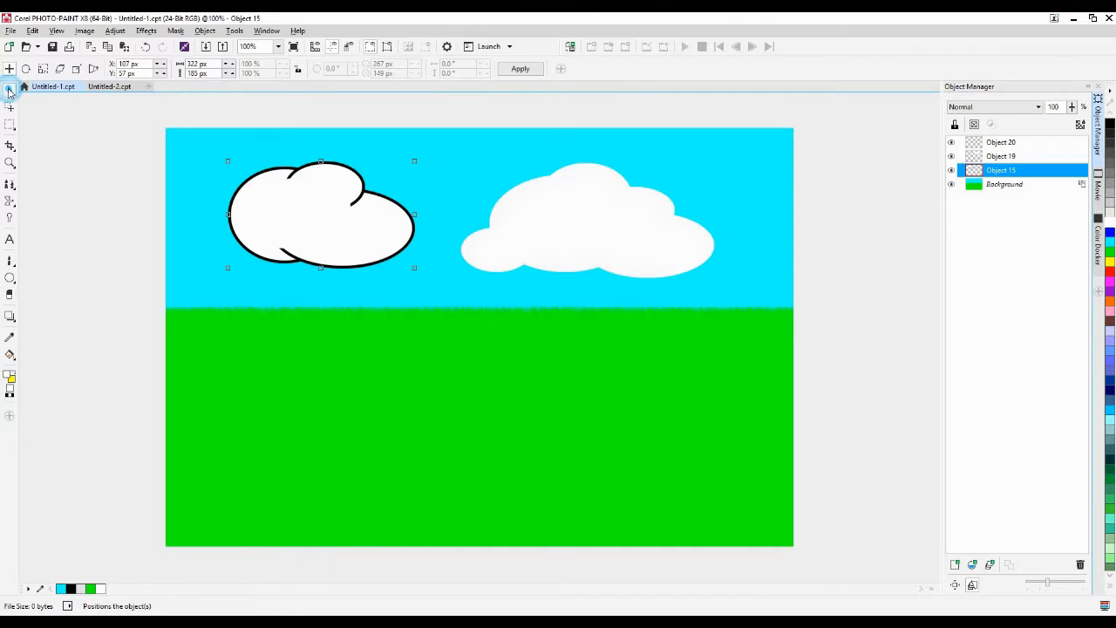
pyautogui.click(1026, 162)
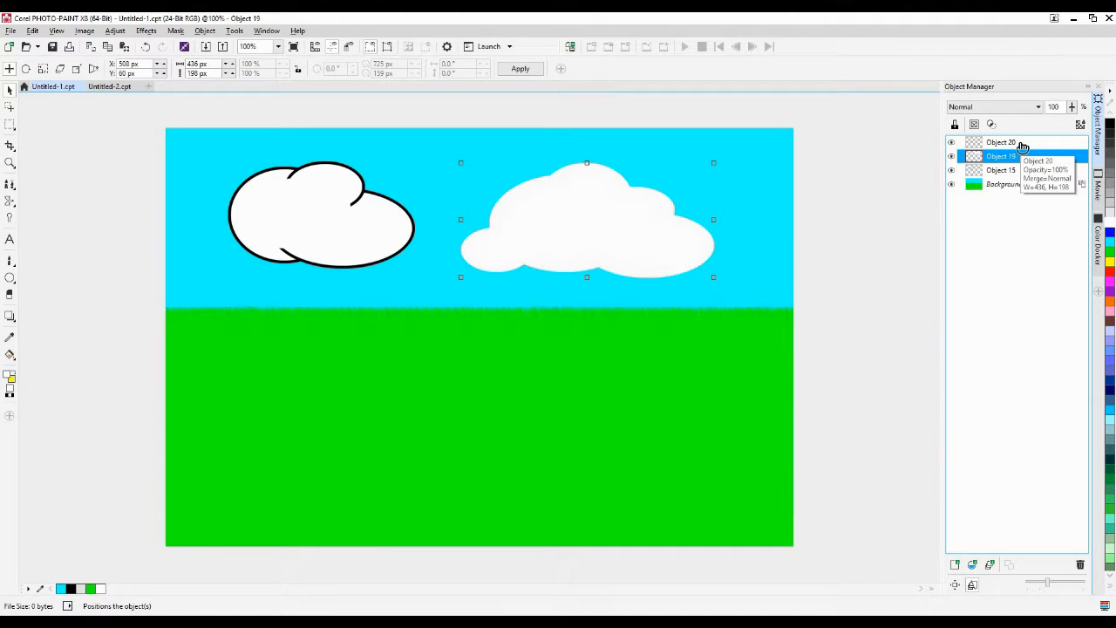
pyautogui.click(1023, 145)
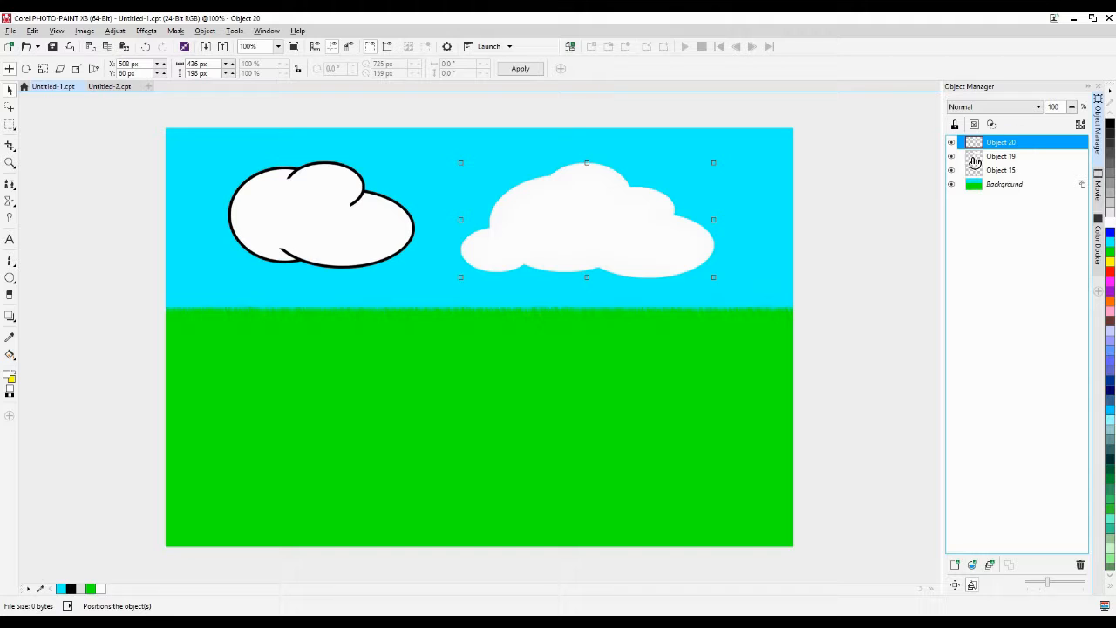
pyautogui.moveTo(622, 250); pyautogui.dragTo(724, 414)
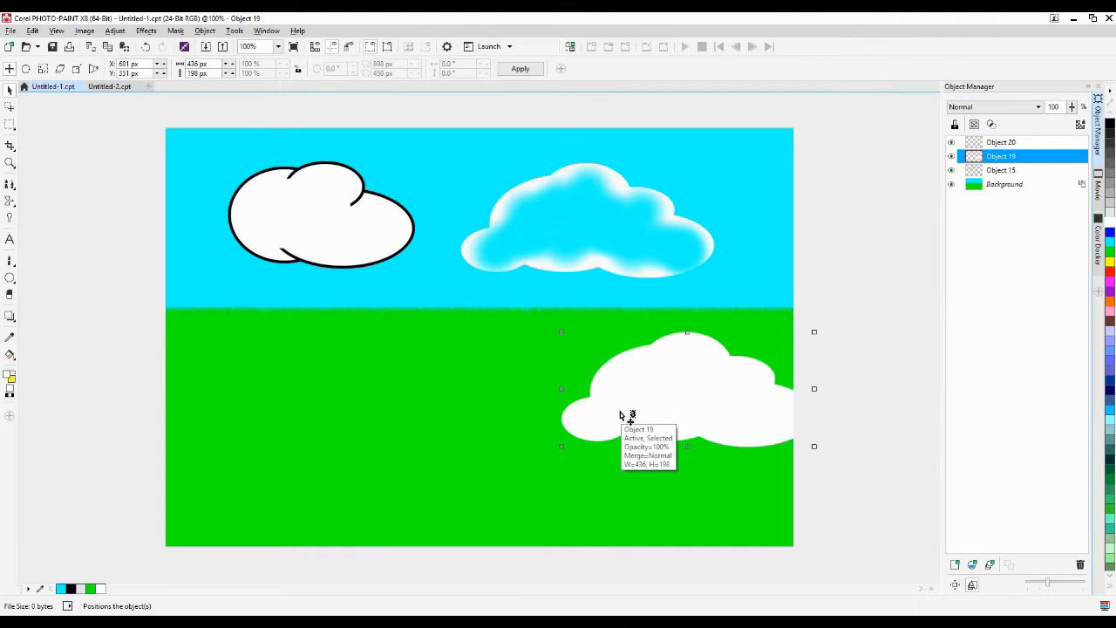
pyautogui.hotkey('ctrl', 'z')
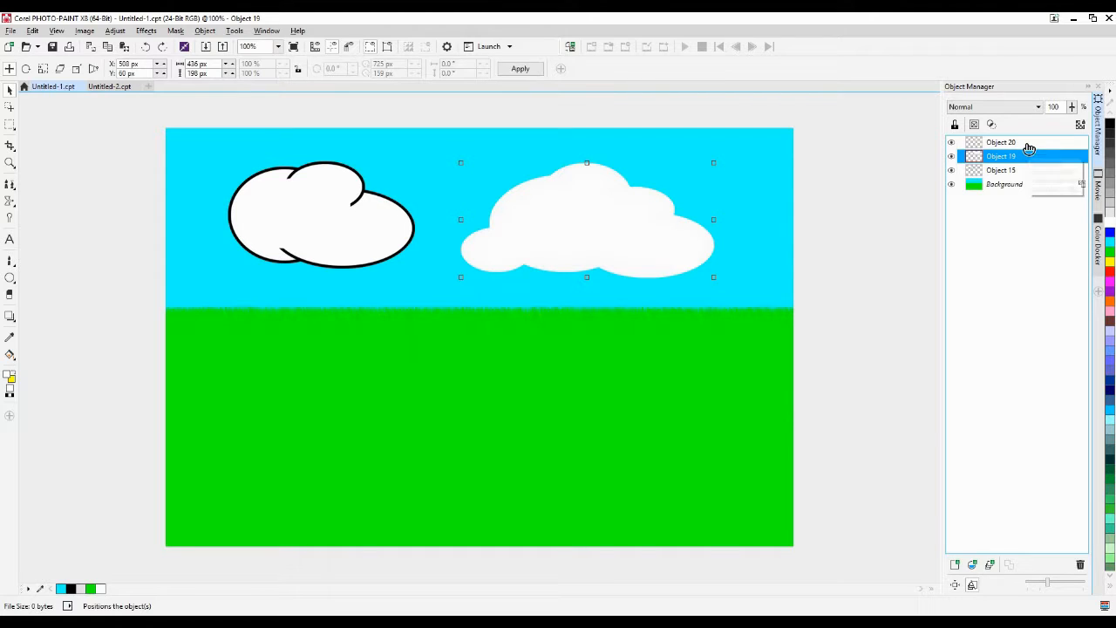
pyautogui.moveTo(1030, 149); pyautogui.dragTo(1025, 145)
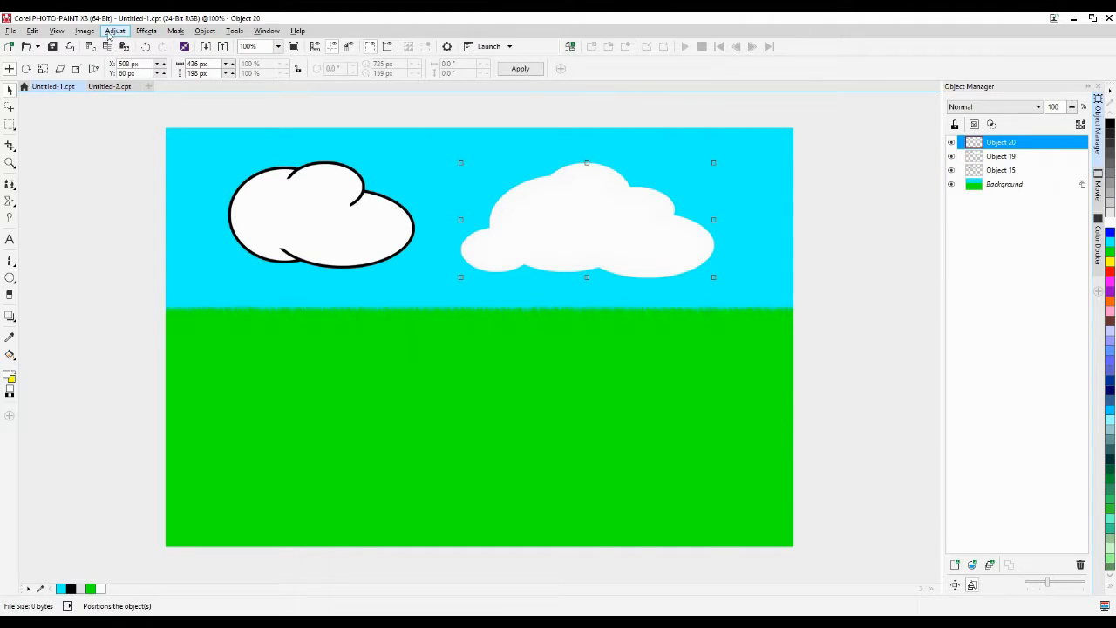
pyautogui.click(115, 30)
pyautogui.click(168, 175)
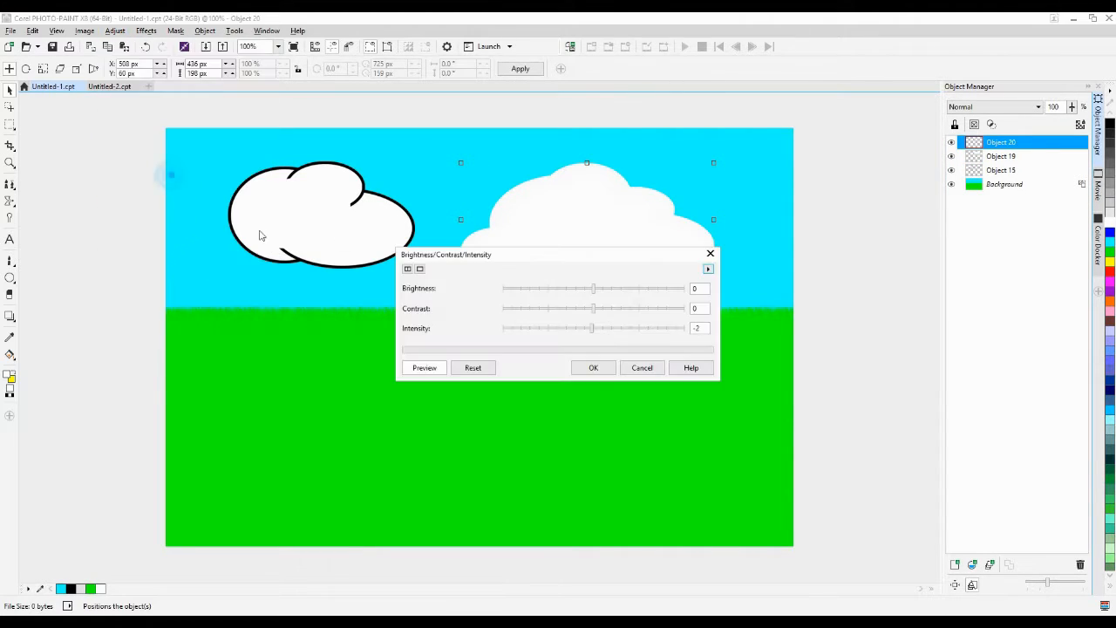
pyautogui.moveTo(558, 252); pyautogui.dragTo(500, 373)
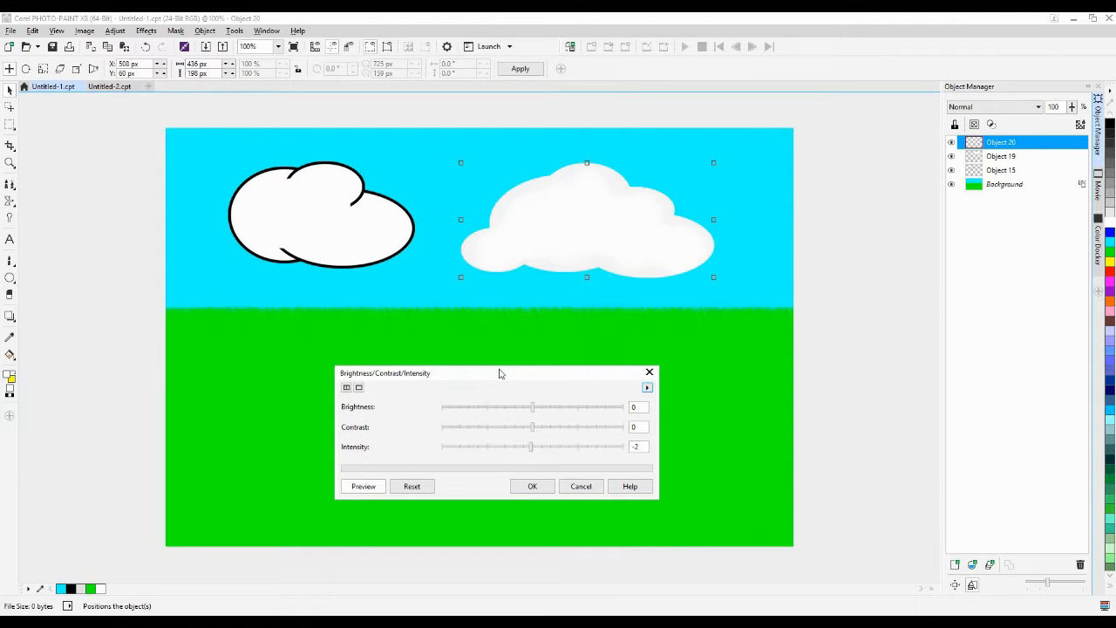
pyautogui.click(643, 447)
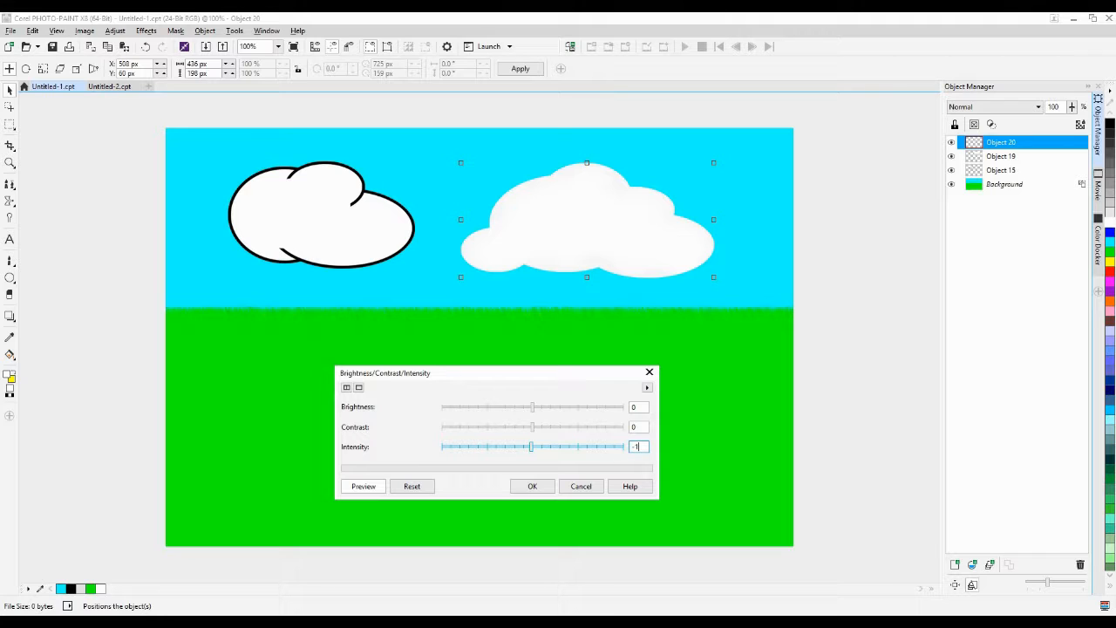
pyautogui.click(589, 491)
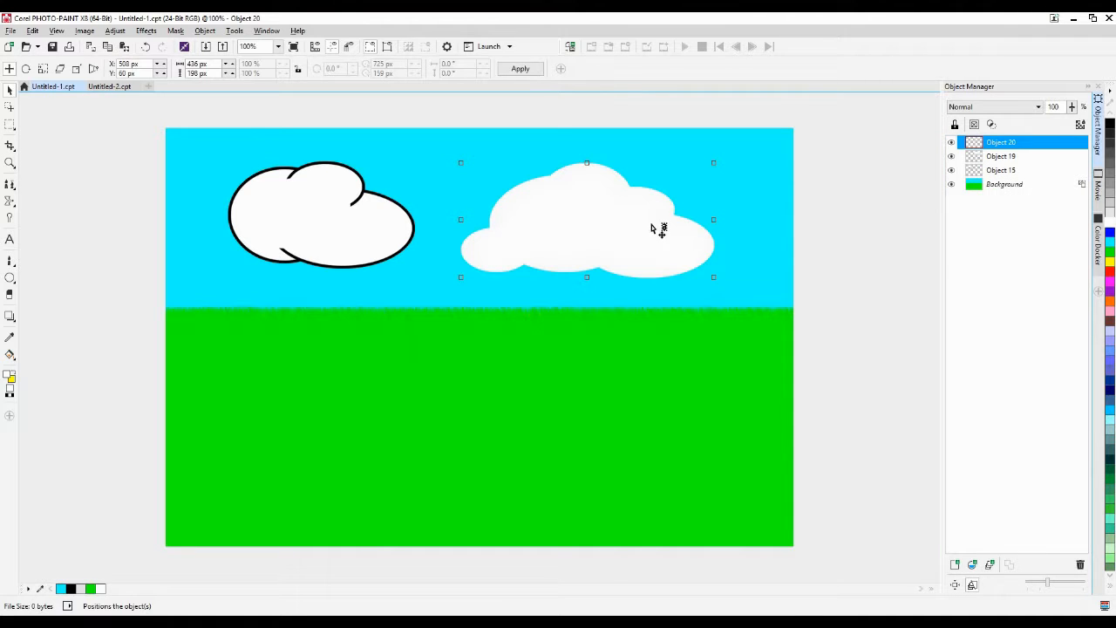
# Duplicate the plain white cloud (Object 19) in place
pyautogui.click(603, 225)
pyautogui.click(361, 224)
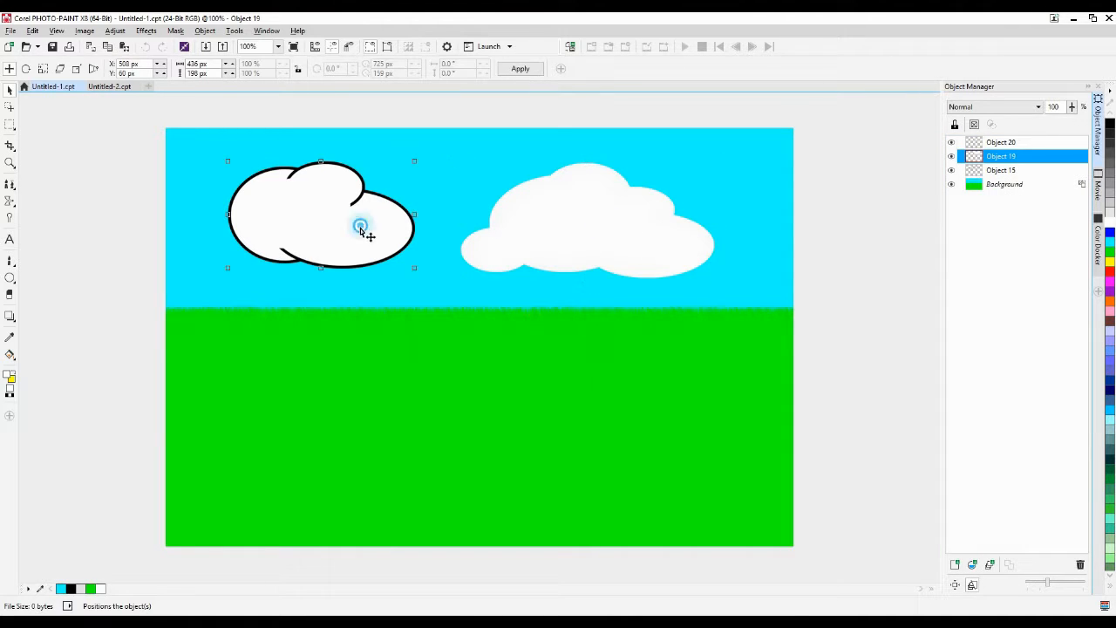
pyautogui.click(623, 222)
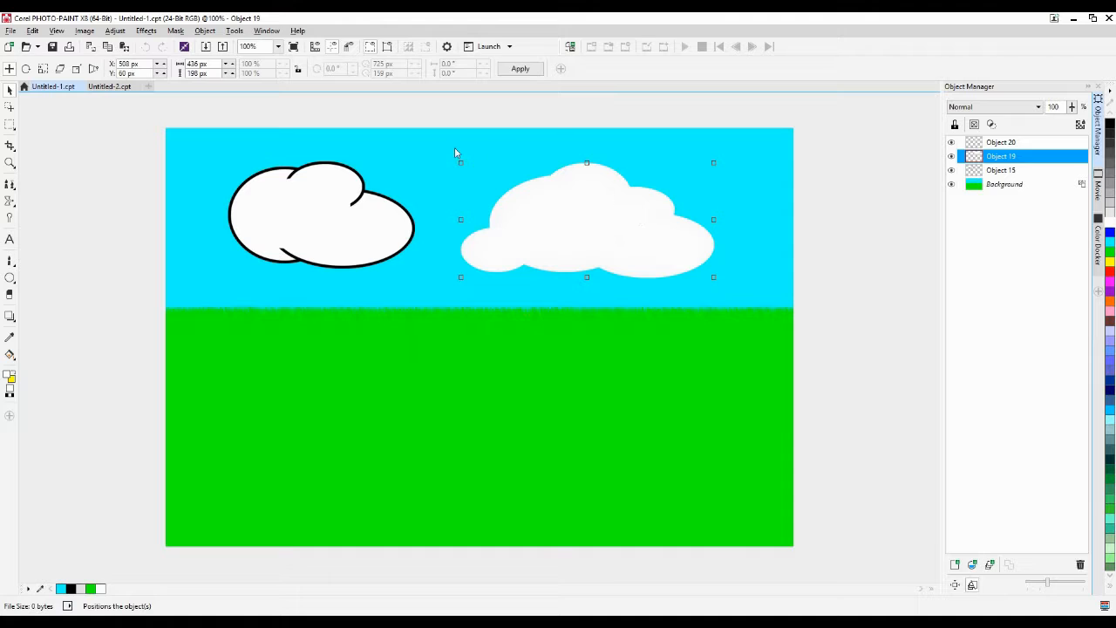
pyautogui.hotkey('ctrl', 'd')
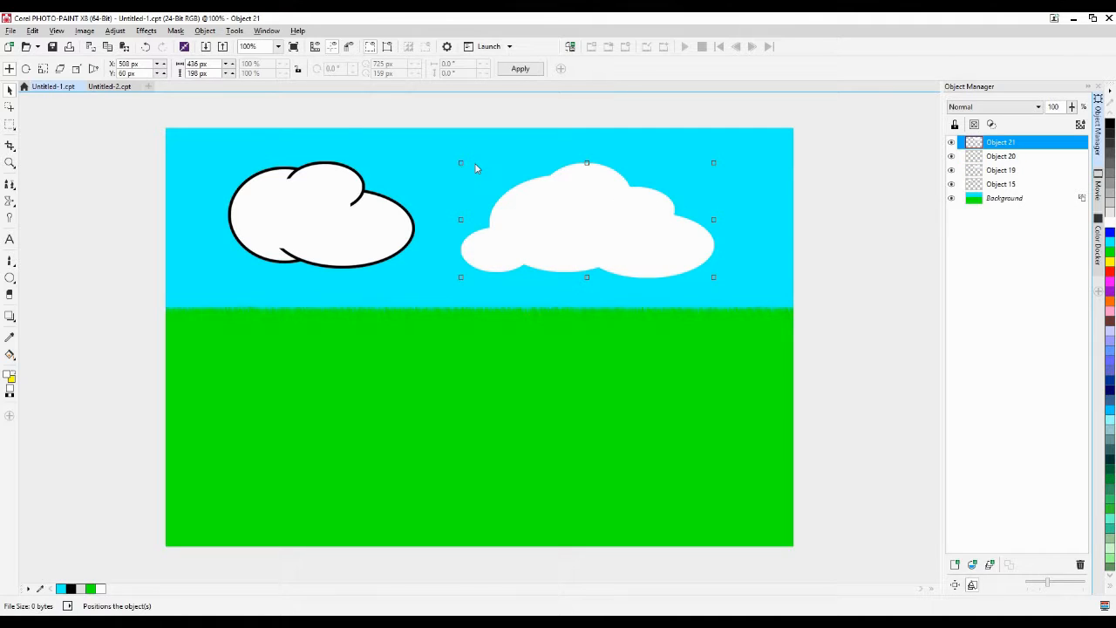
# Lower the new cloud copy's intensity to -4 and place it directly below the erased off-white copy in the layer order
pyautogui.click(115, 31)
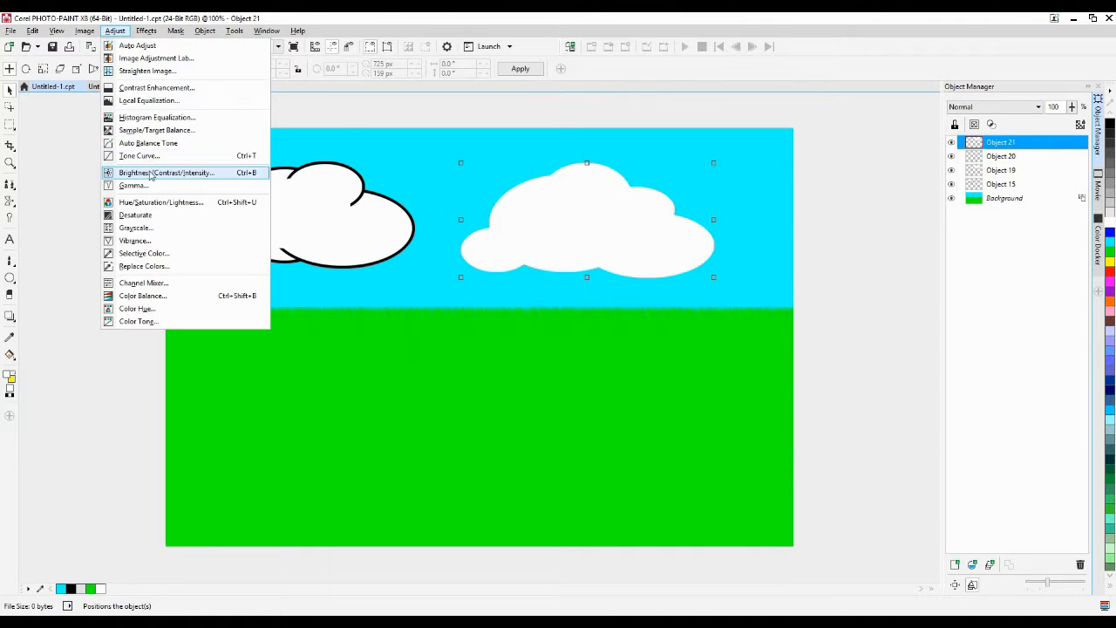
pyautogui.click(156, 173)
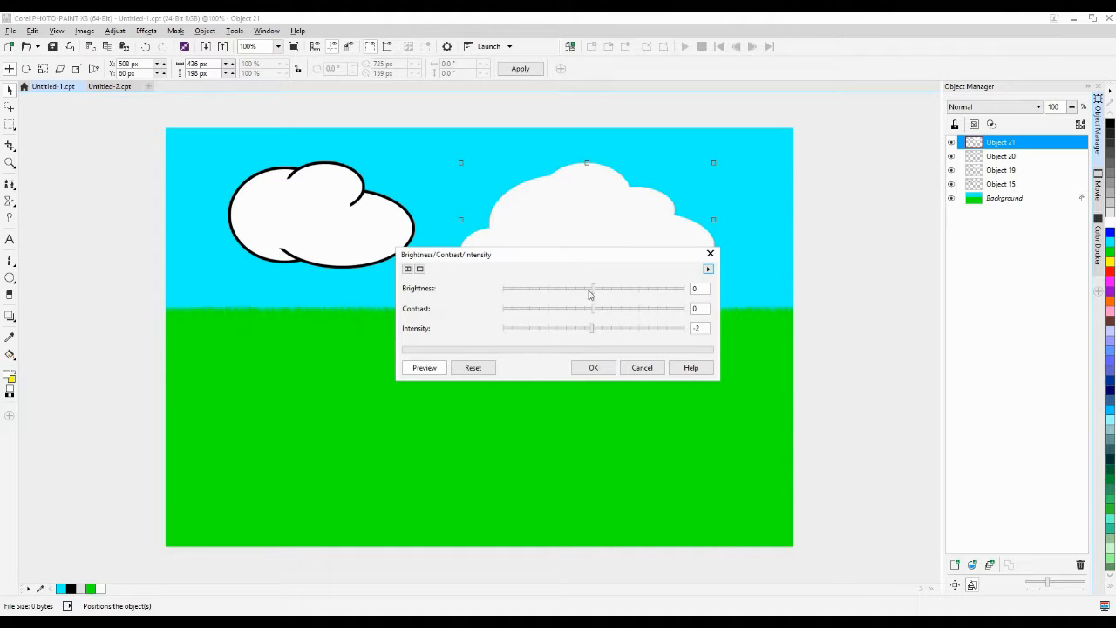
pyautogui.click(702, 328)
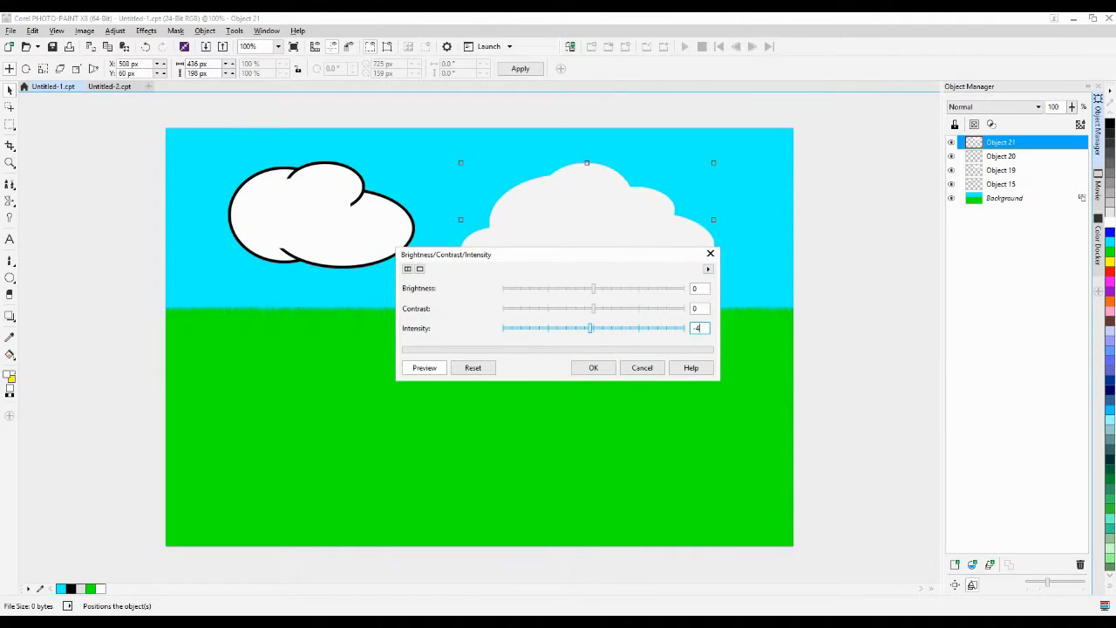
pyautogui.press('Return')
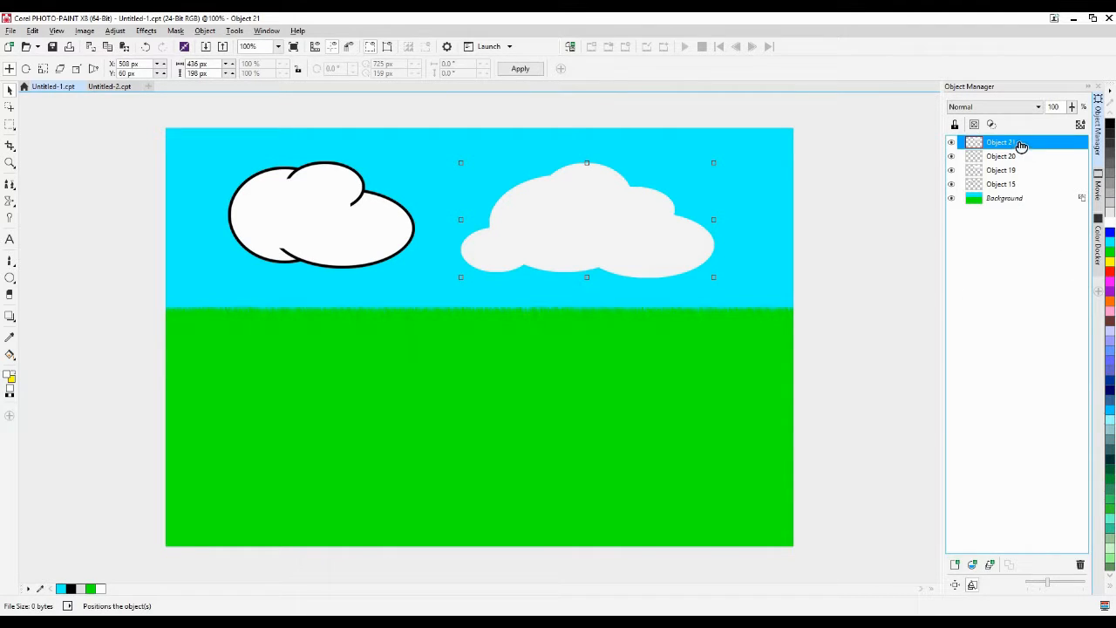
pyautogui.moveTo(1018, 143); pyautogui.dragTo(1021, 159)
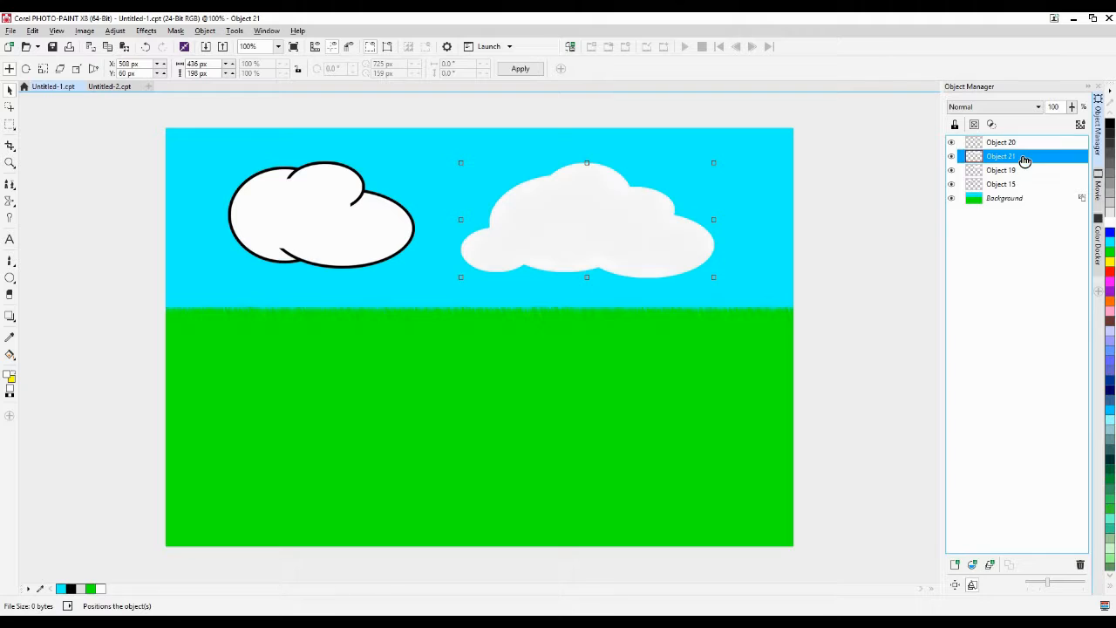
pyautogui.click(678, 357)
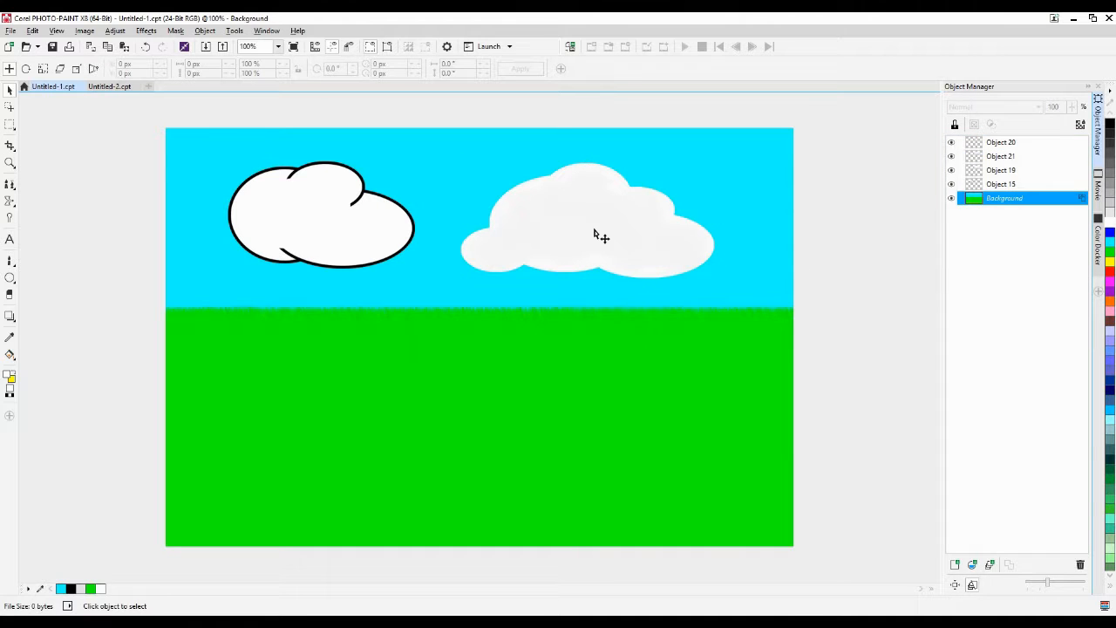
pyautogui.click(1015, 145)
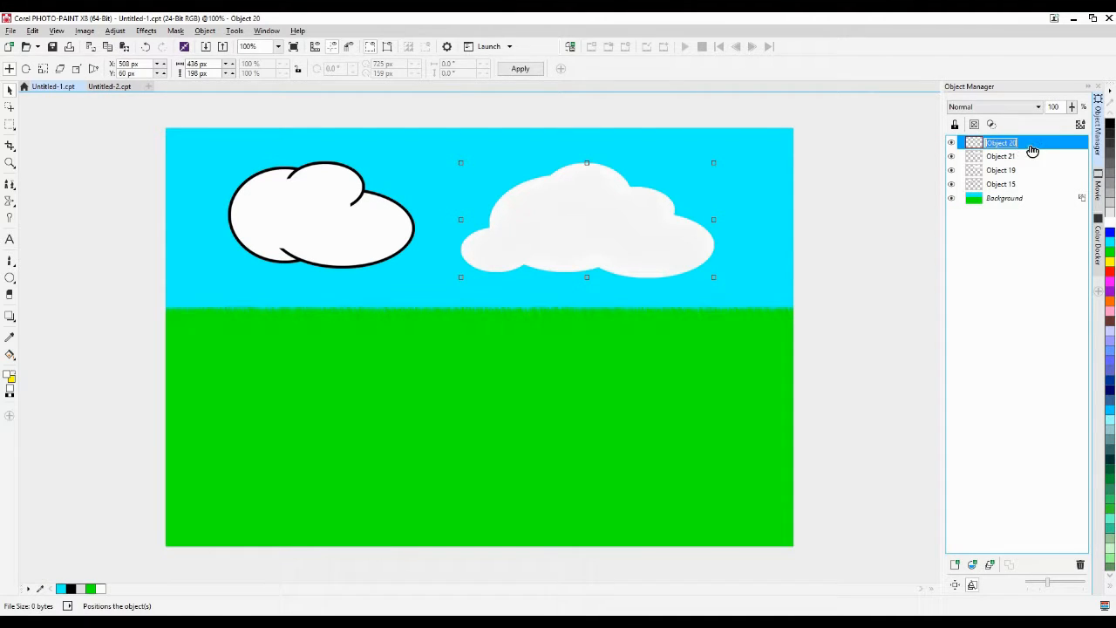
pyautogui.click(1024, 156)
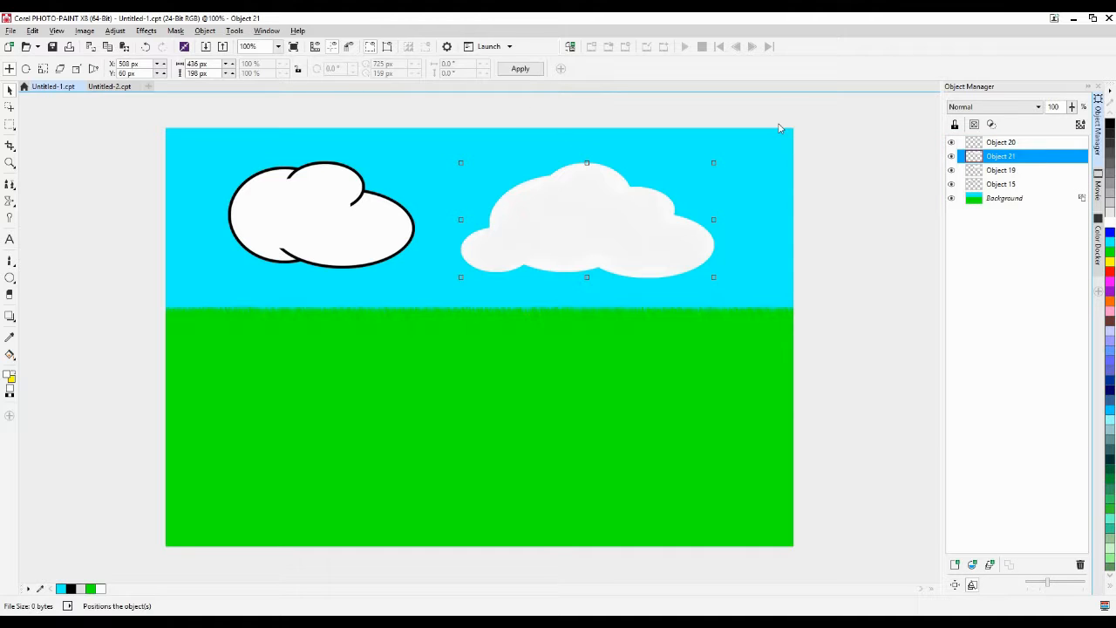
pyautogui.click(633, 336)
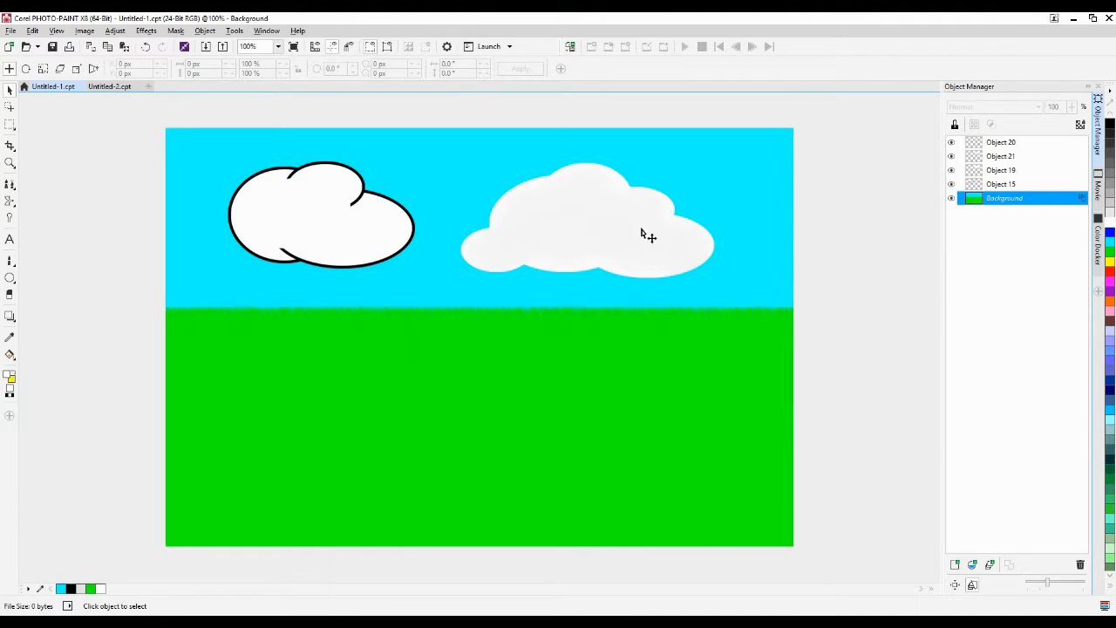
pyautogui.click(1028, 150)
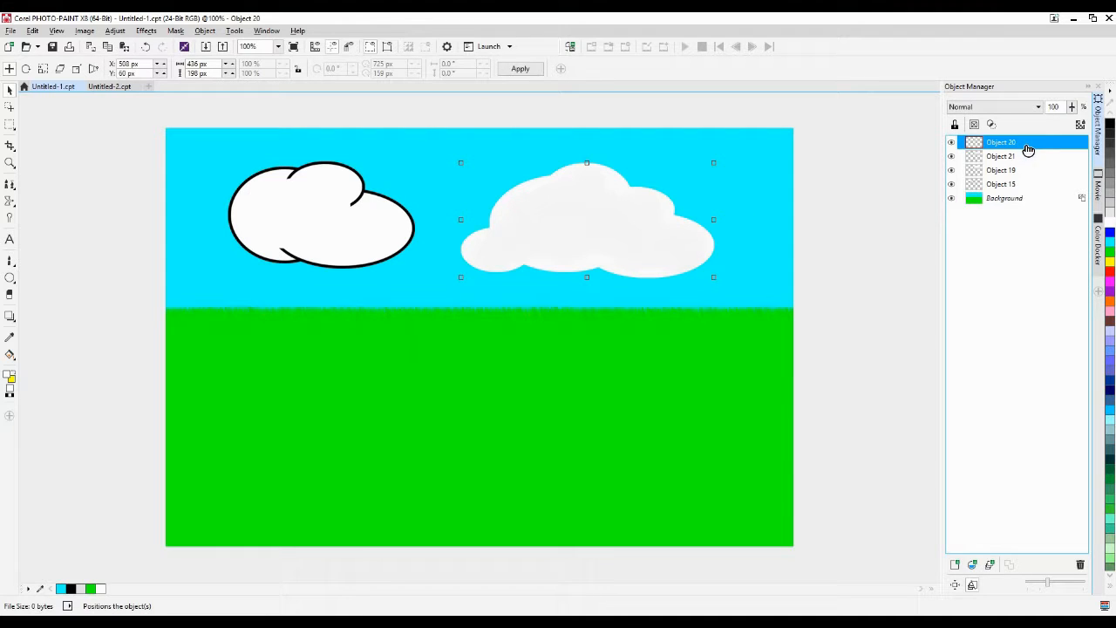
pyautogui.click(1023, 157)
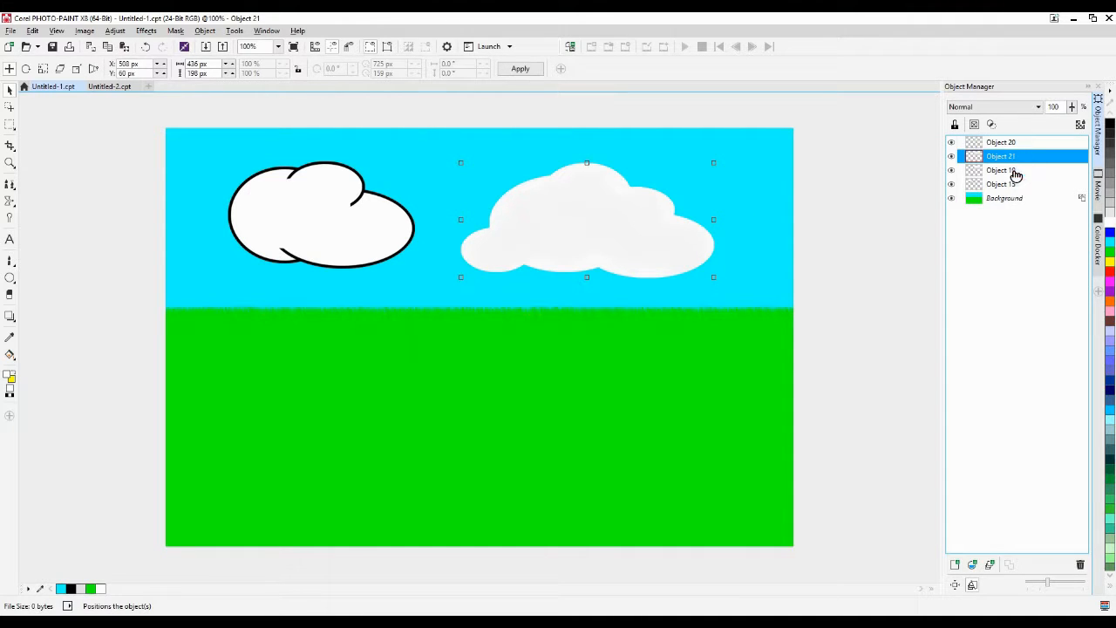
pyautogui.click(1016, 172)
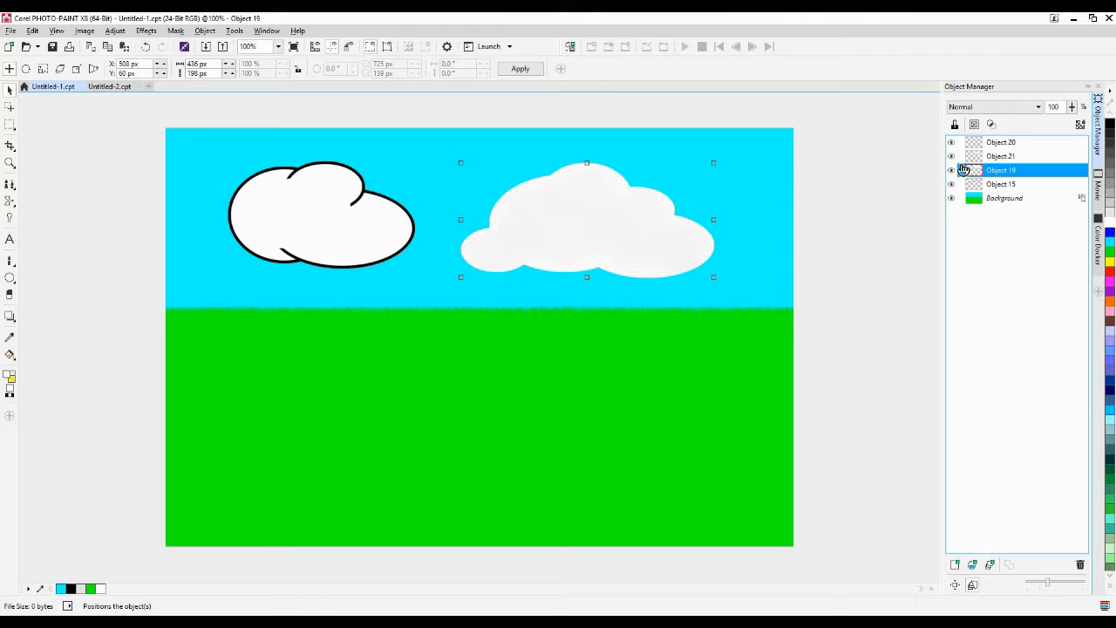
# Erase a soft spot from the upper-left lobe of the cloud copy Object 21
pyautogui.click(997, 159)
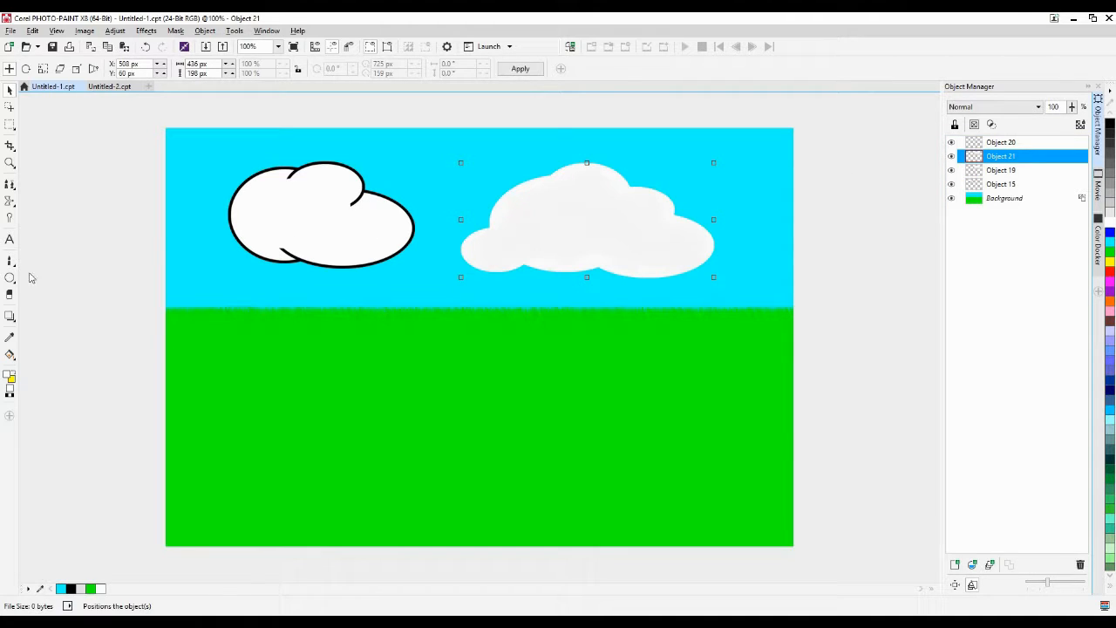
pyautogui.click(10, 294)
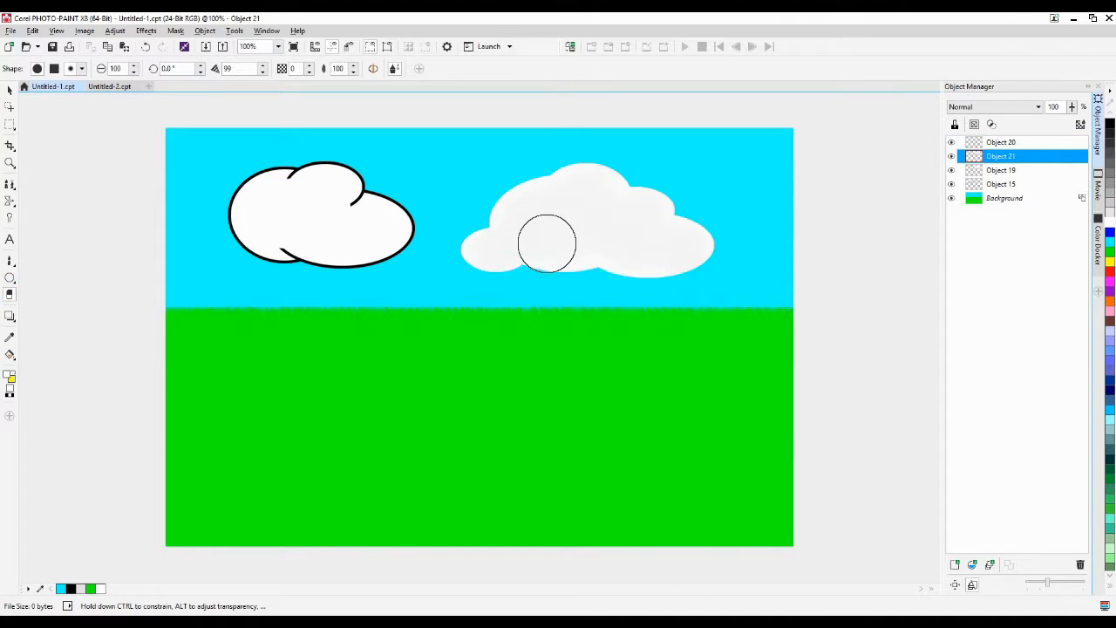
pyautogui.click(546, 207)
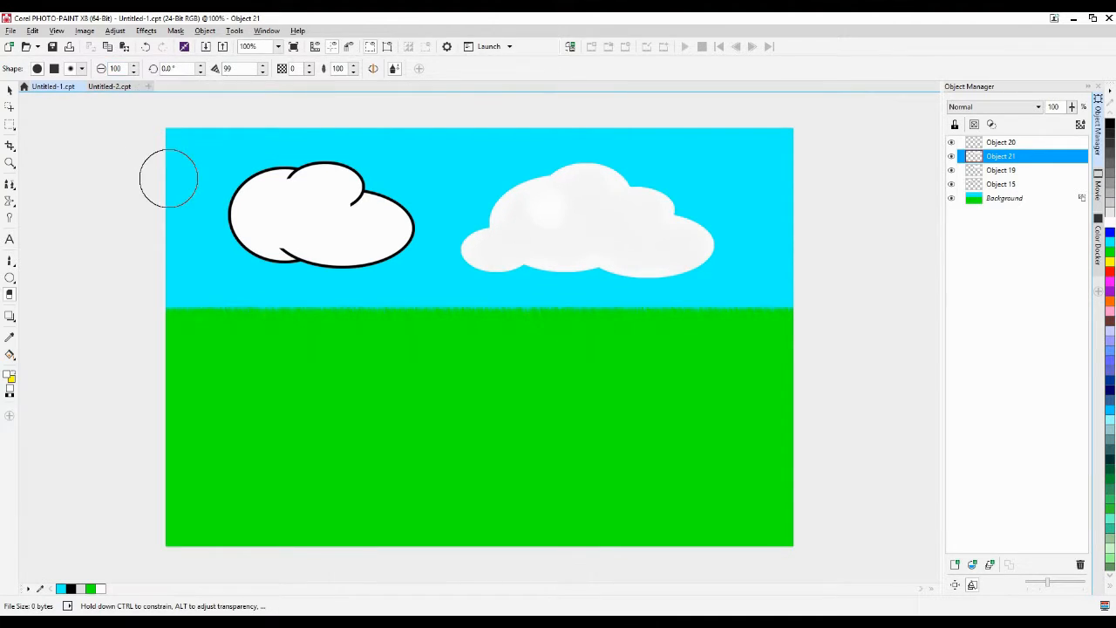
# Set the eraser nib size to 200 and softly erase Object 21 across the cloud's crown, centre and both shoulders
pyautogui.doubleClick(127, 69)
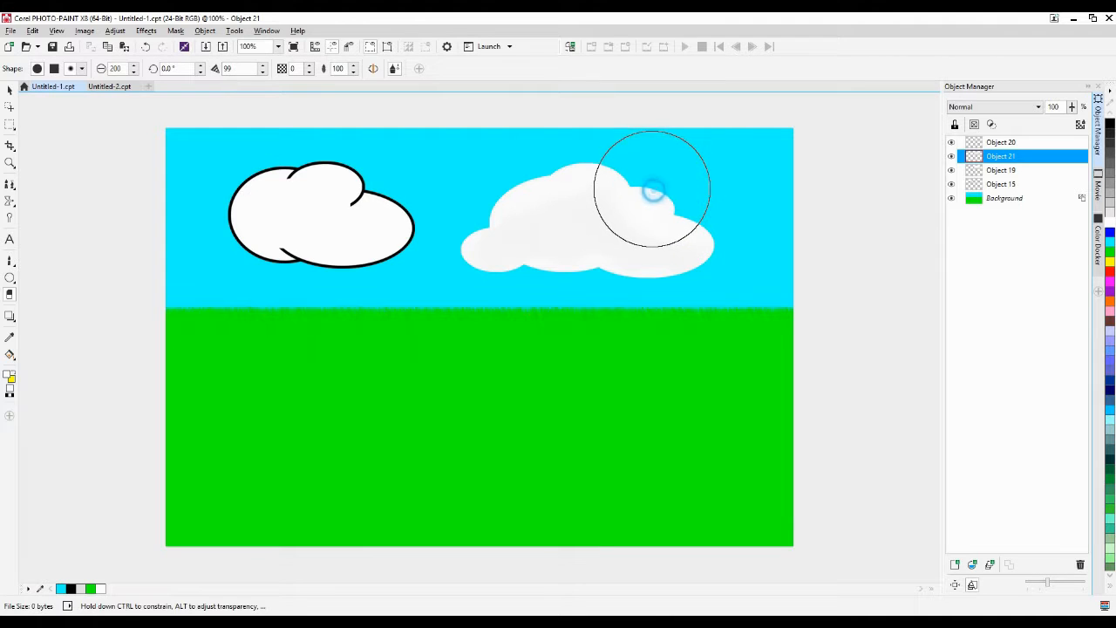
pyautogui.moveTo(581, 192)
pyautogui.mouseDown()
pyautogui.moveTo(492, 199)
pyautogui.moveTo(544, 197)
pyautogui.mouseUp()
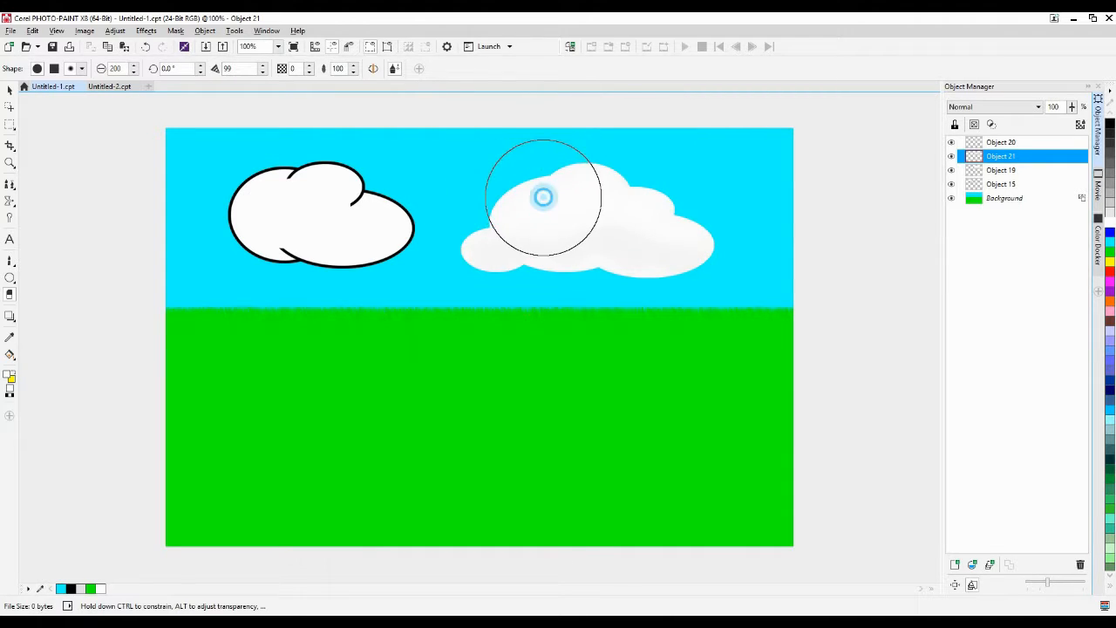
pyautogui.moveTo(614, 186)
pyautogui.mouseDown()
pyautogui.moveTo(615, 196)
pyautogui.moveTo(577, 203)
pyautogui.mouseUp()
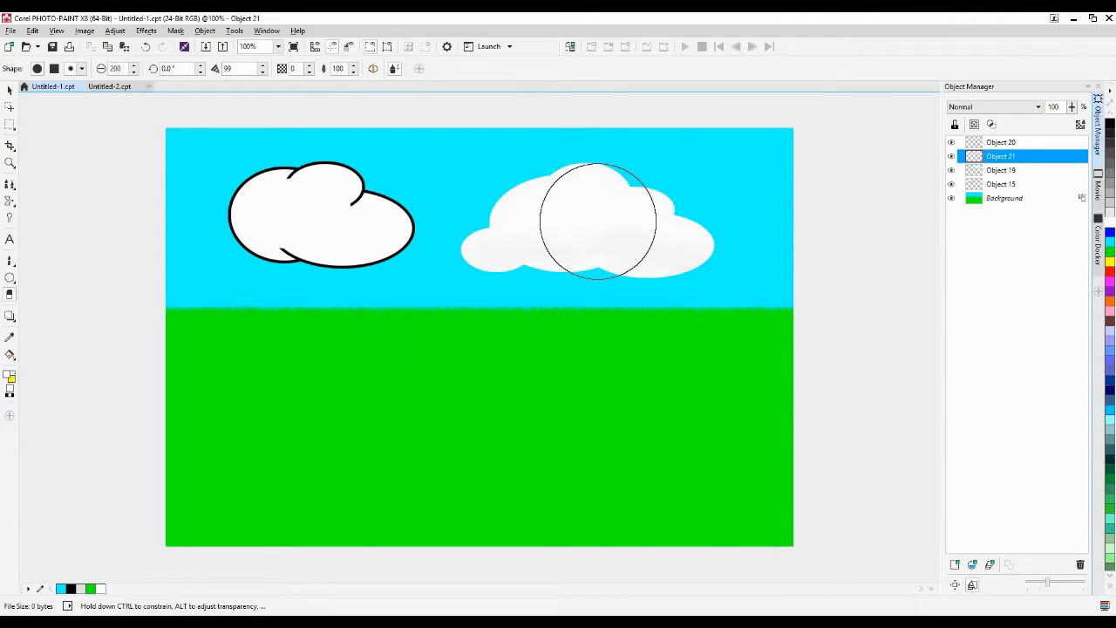
pyautogui.click(590, 214)
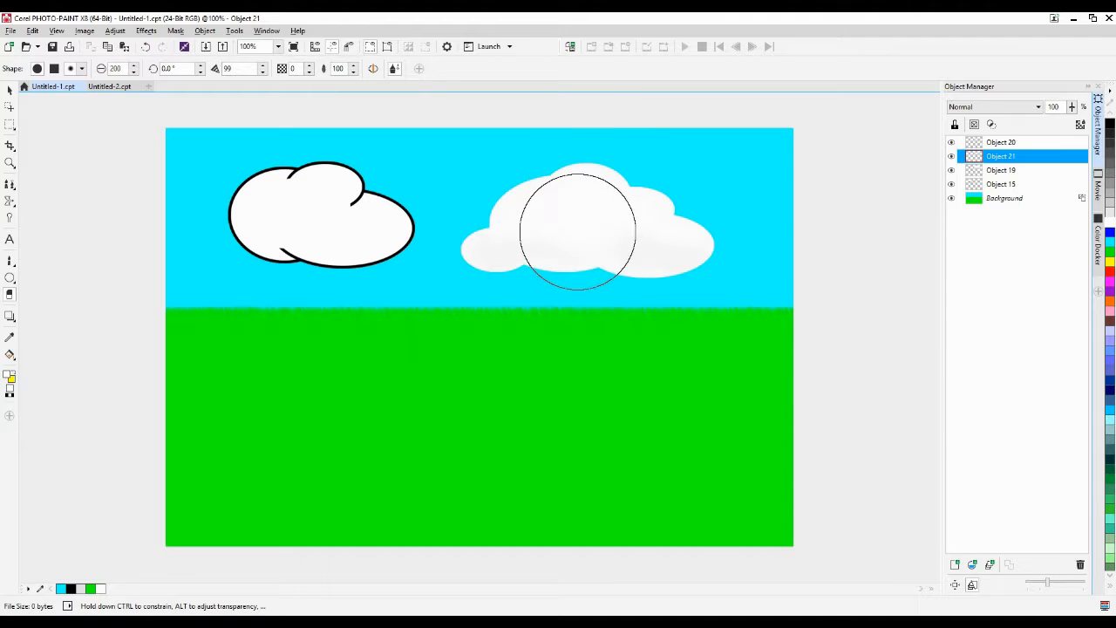
pyautogui.click(578, 232)
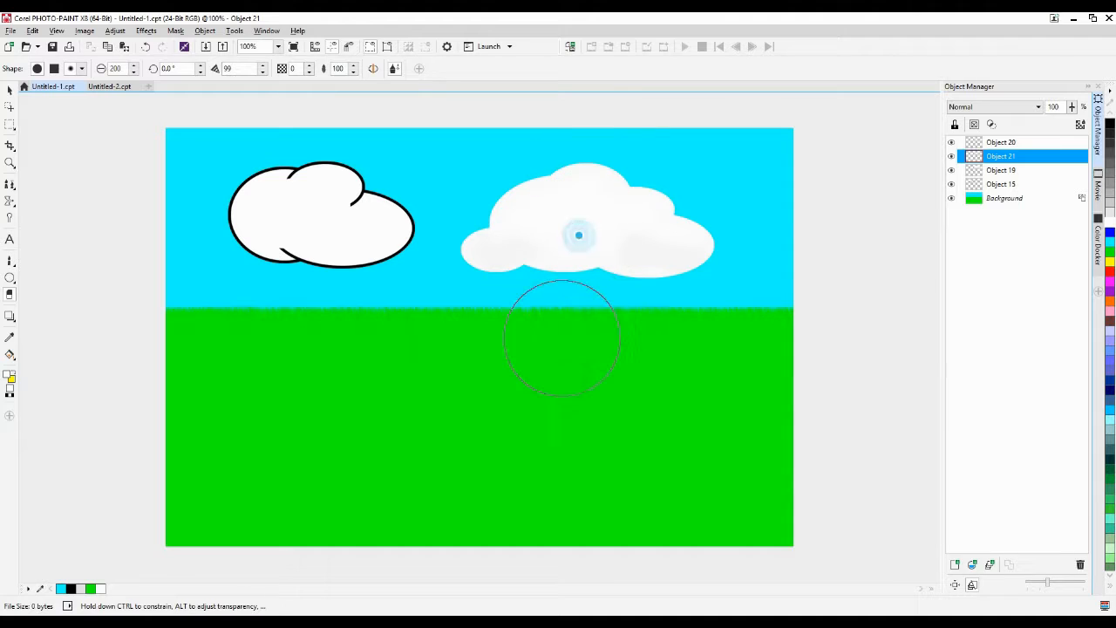
pyautogui.click(648, 200)
pyautogui.click(508, 192)
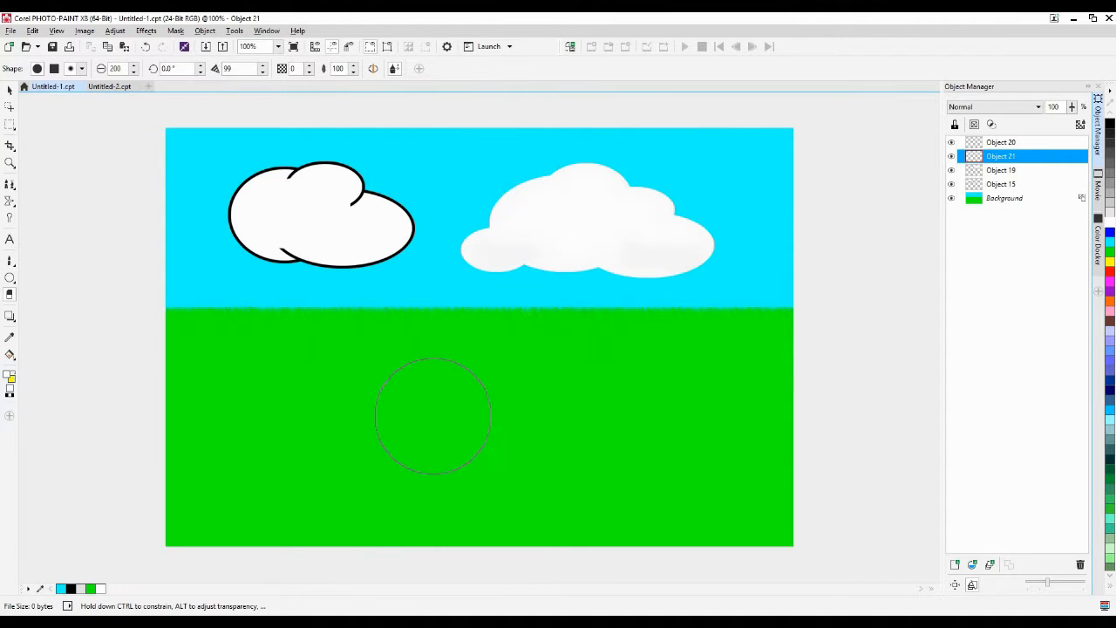
pyautogui.click(525, 199)
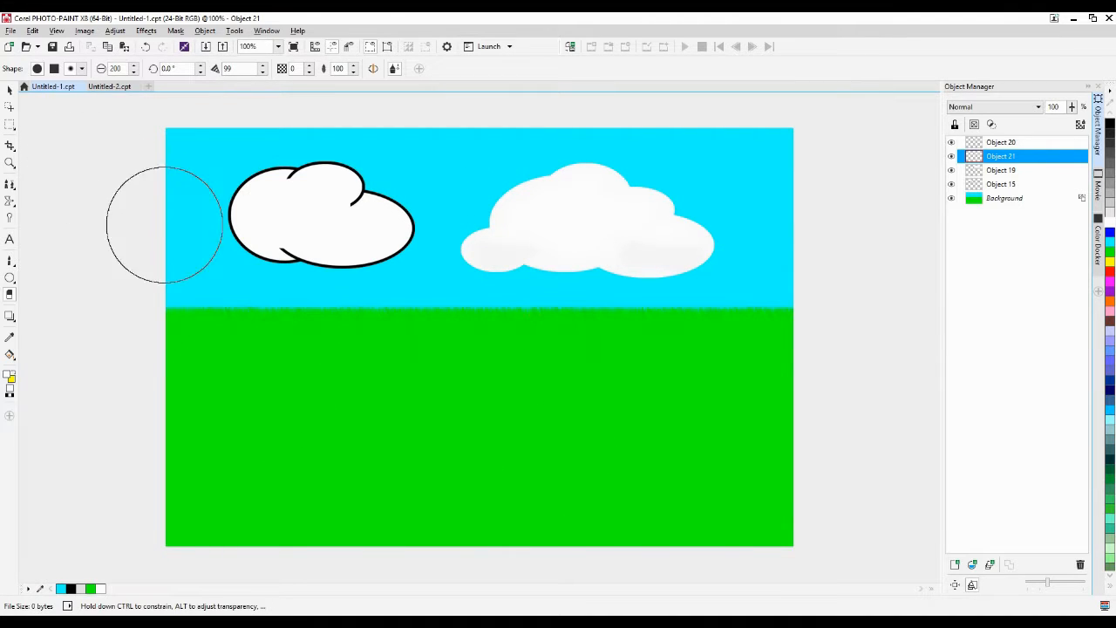
pyautogui.click(680, 222)
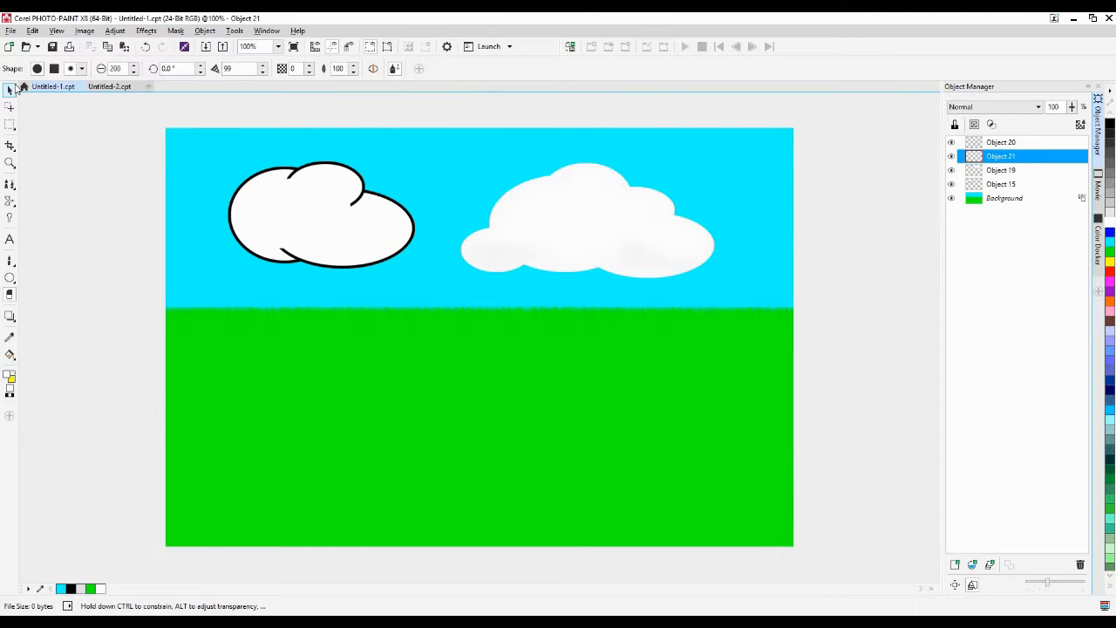
# Combine the three stacked soft-cloud objects into one and shift the merged cloud slightly down and right to X 512, Y 66 px
pyautogui.click(11, 90)
pyautogui.click(703, 425)
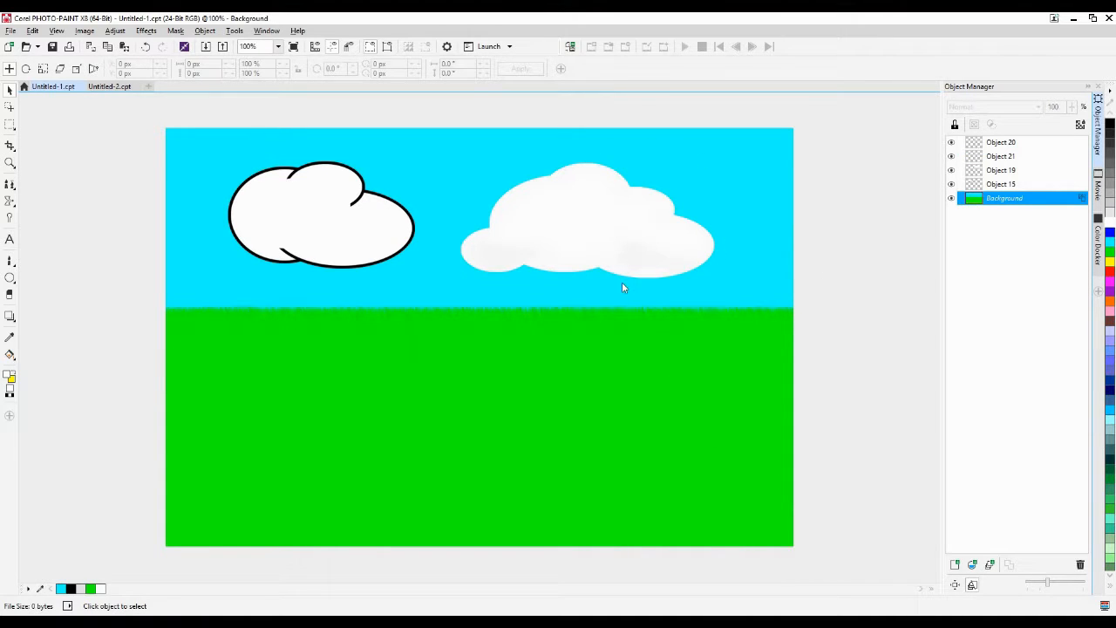
pyautogui.moveTo(443, 164); pyautogui.dragTo(837, 364)
pyautogui.moveTo(436, 138); pyautogui.dragTo(851, 424)
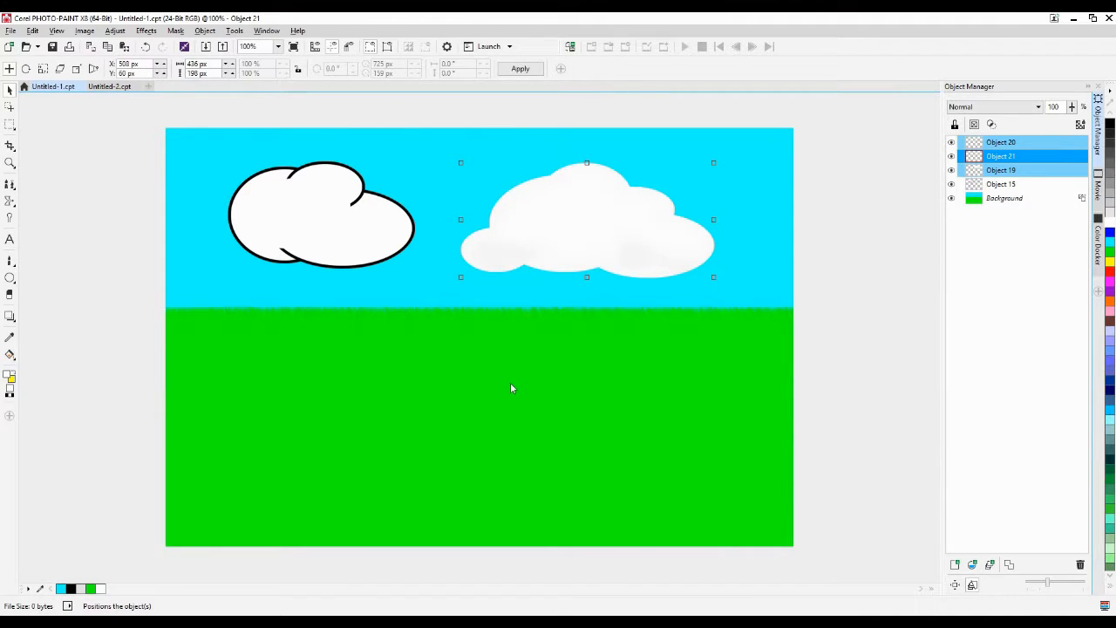
pyautogui.hotkey('ctrl', 'alt', 'Down')
pyautogui.moveTo(587, 210); pyautogui.dragTo(593, 236)
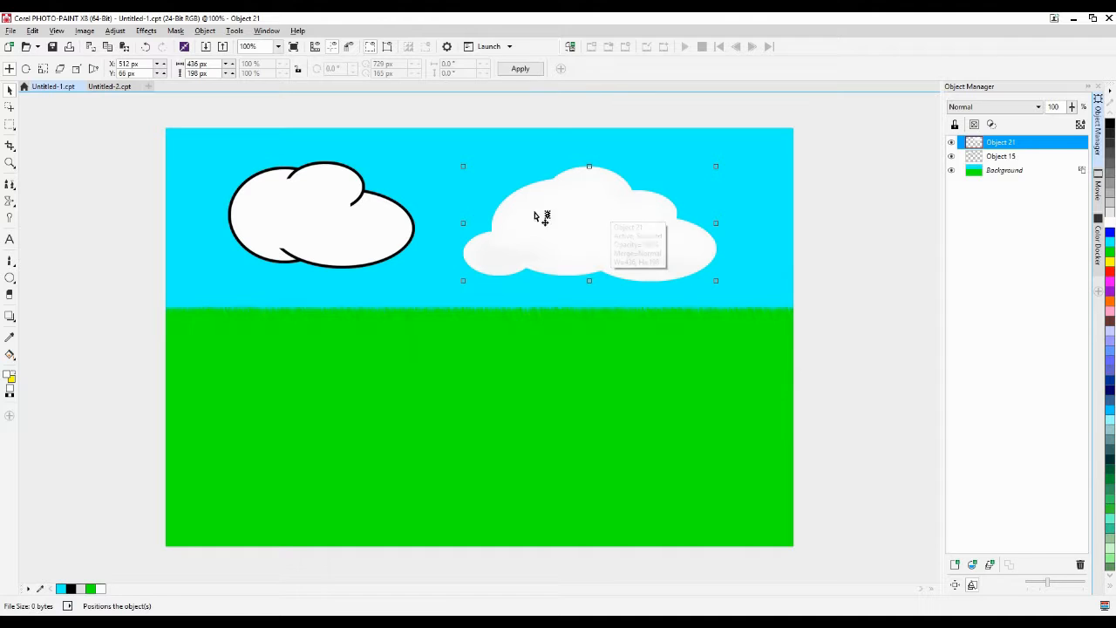
pyautogui.click(144, 33)
pyautogui.moveTo(166, 92)
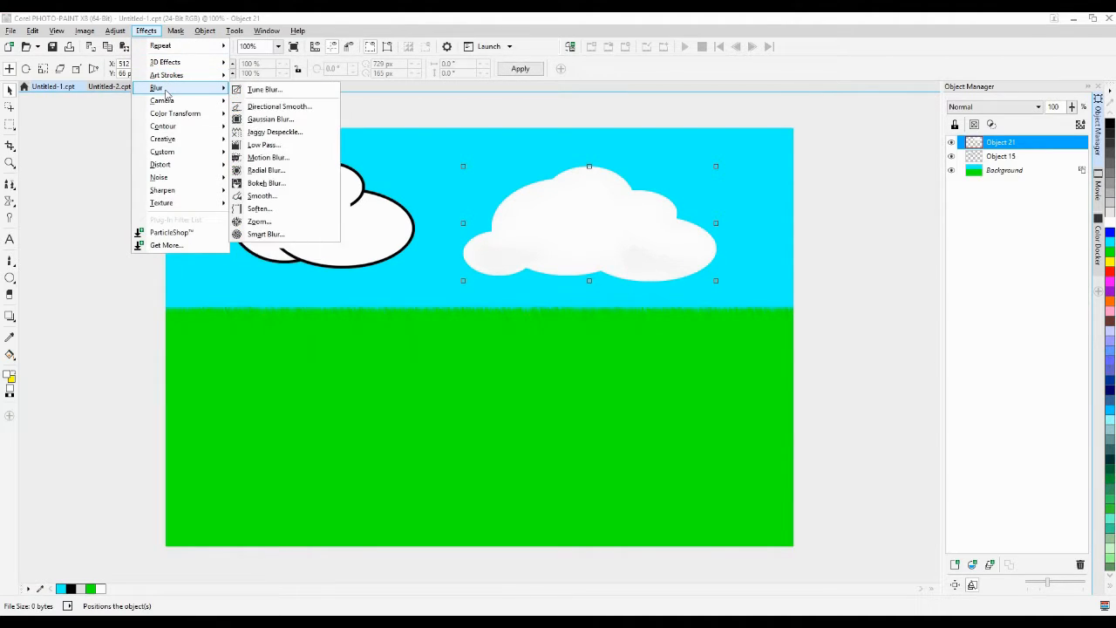
pyautogui.click(788, 389)
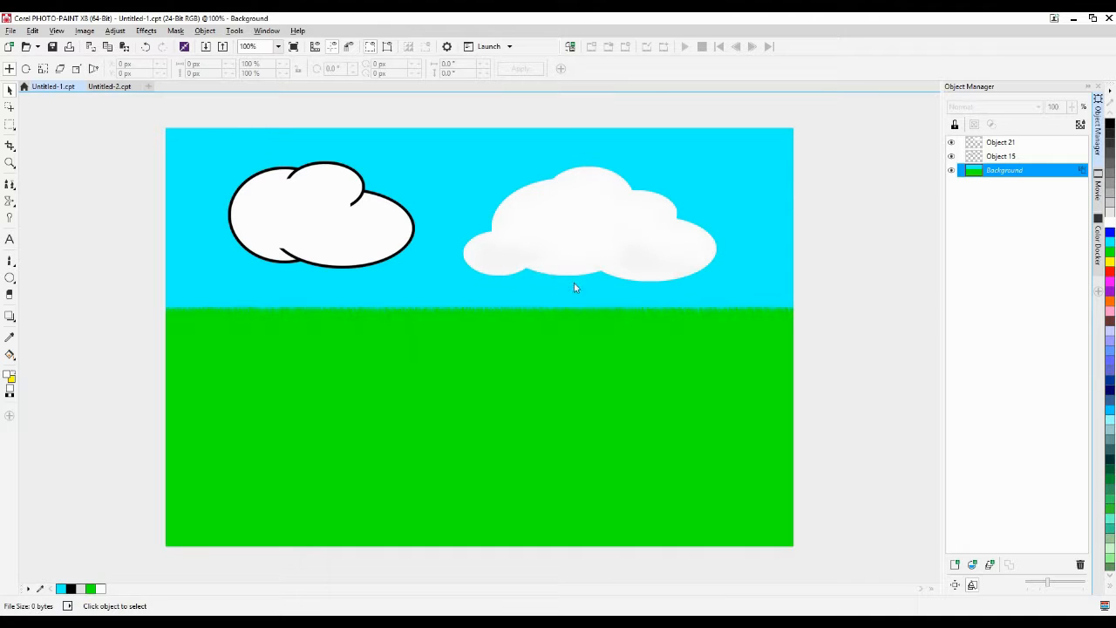
# Apply a Gaussian Blur with a 4.1-pixel radius to the merged cloud and move it up and right to X 546, Y 23 px
pyautogui.click(594, 198)
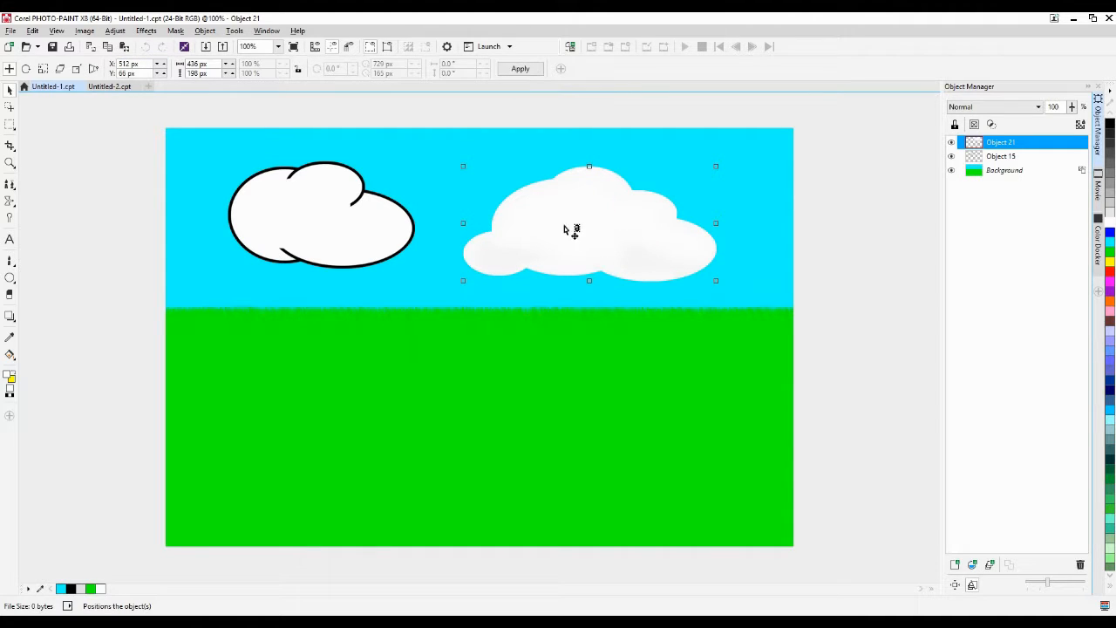
pyautogui.click(146, 31)
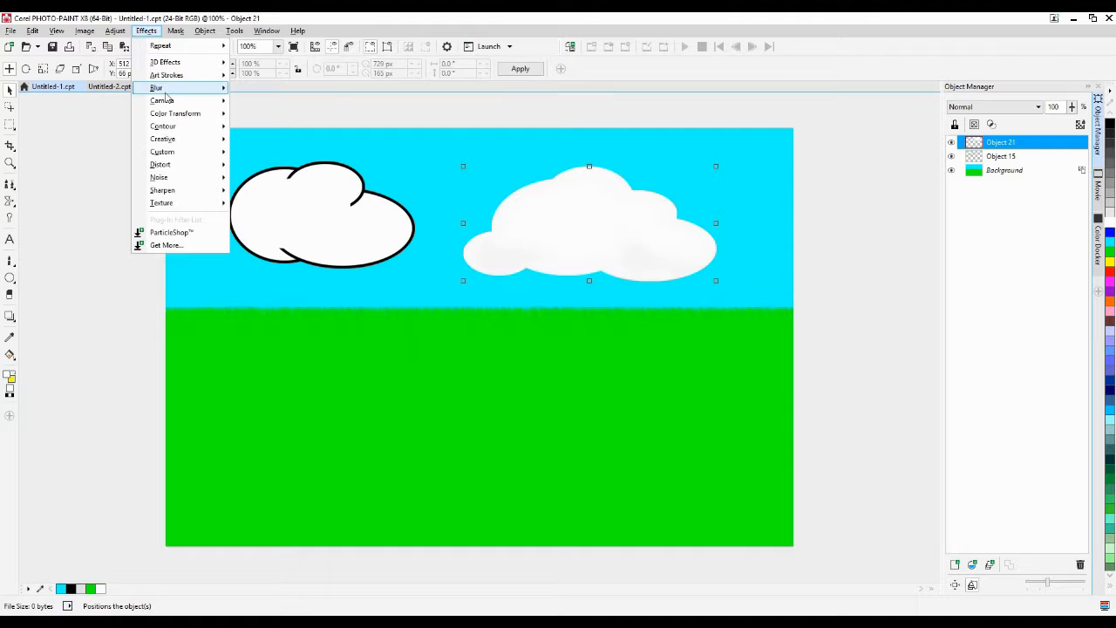
pyautogui.moveTo(171, 91)
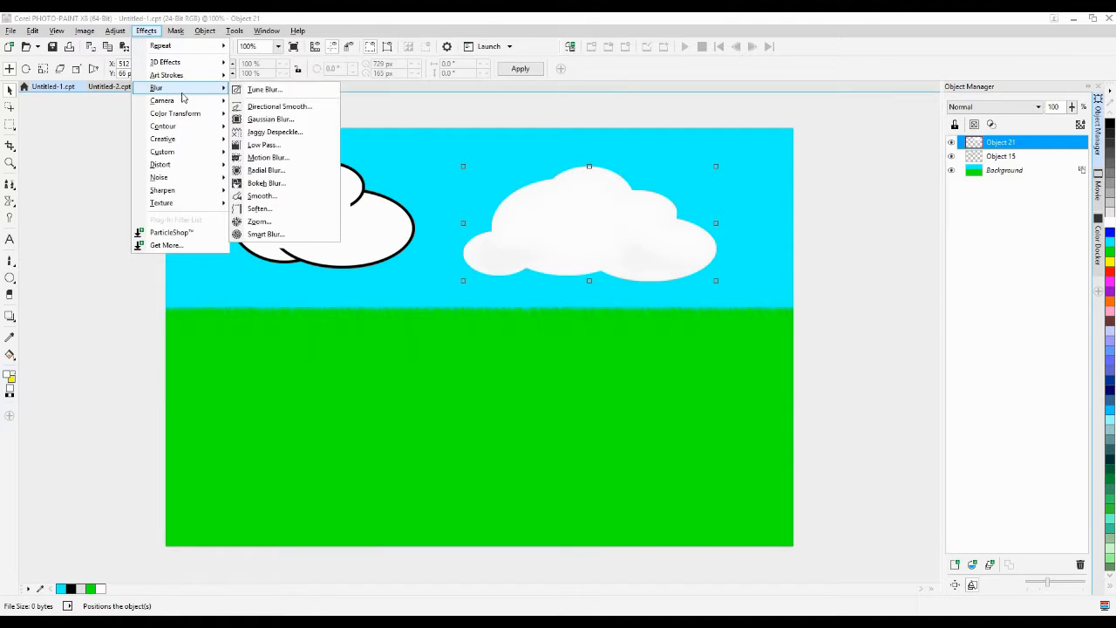
pyautogui.click(295, 121)
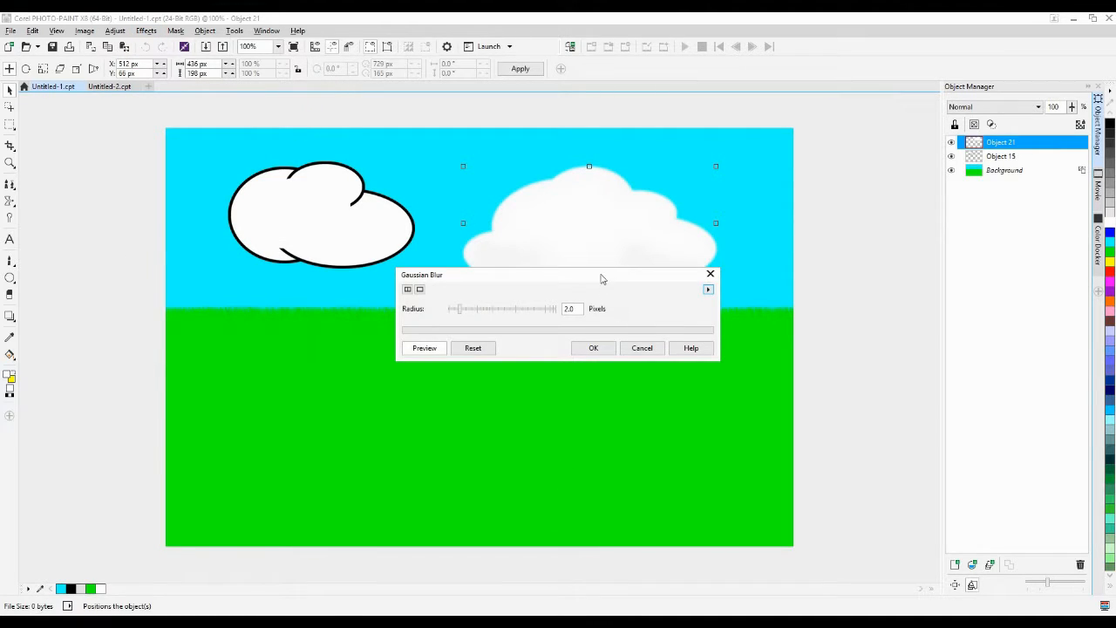
pyautogui.moveTo(601, 278); pyautogui.dragTo(636, 402)
pyautogui.moveTo(498, 441); pyautogui.dragTo(536, 438)
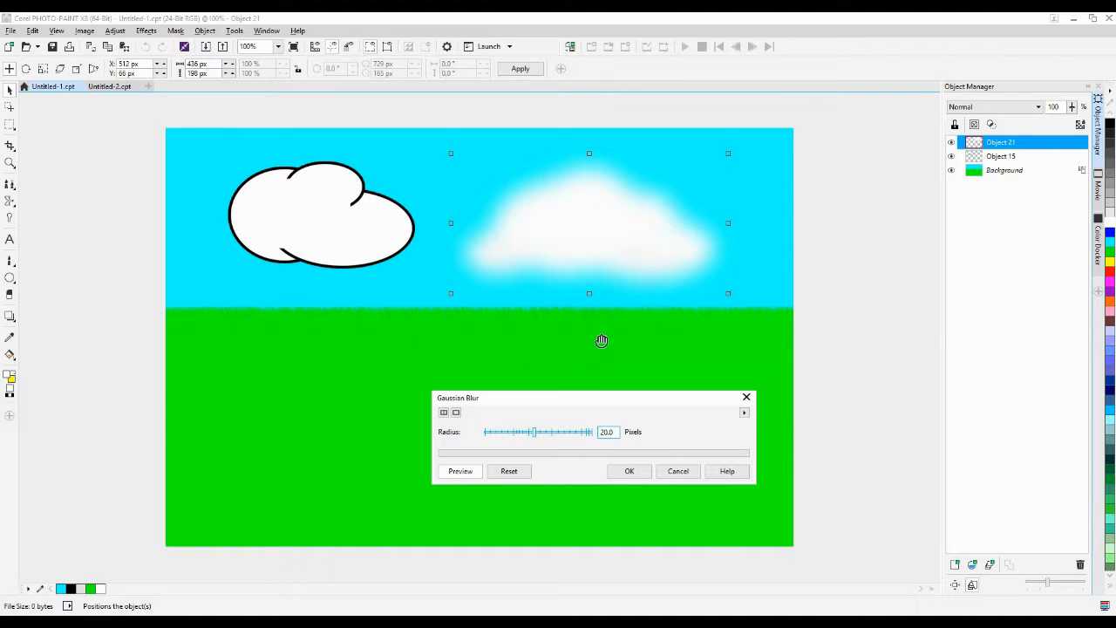
pyautogui.click(557, 437)
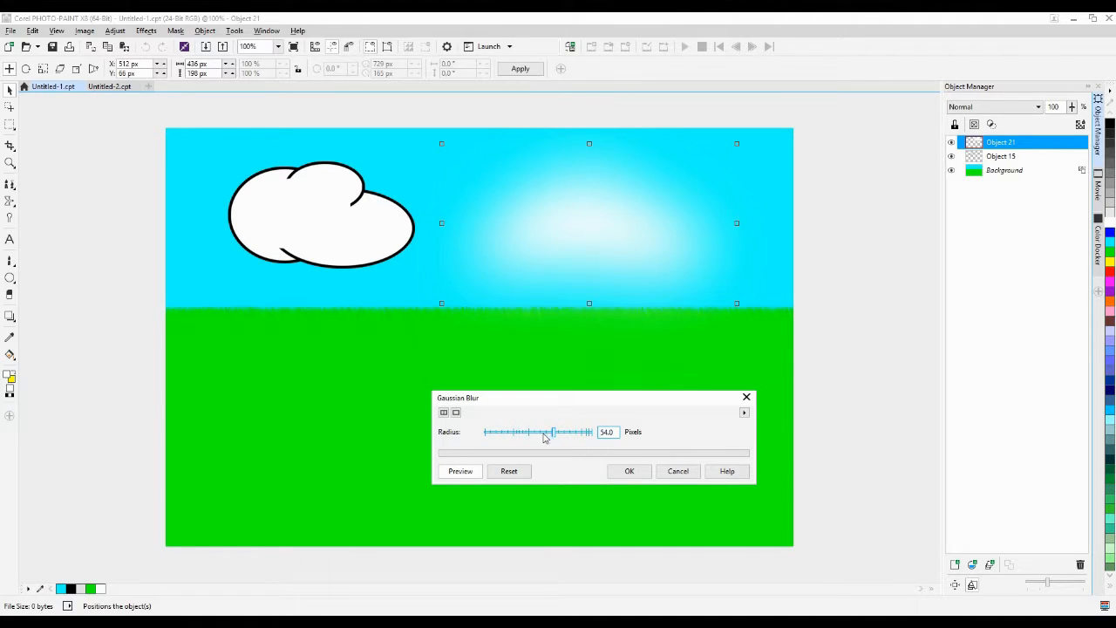
pyautogui.moveTo(544, 438); pyautogui.dragTo(508, 438)
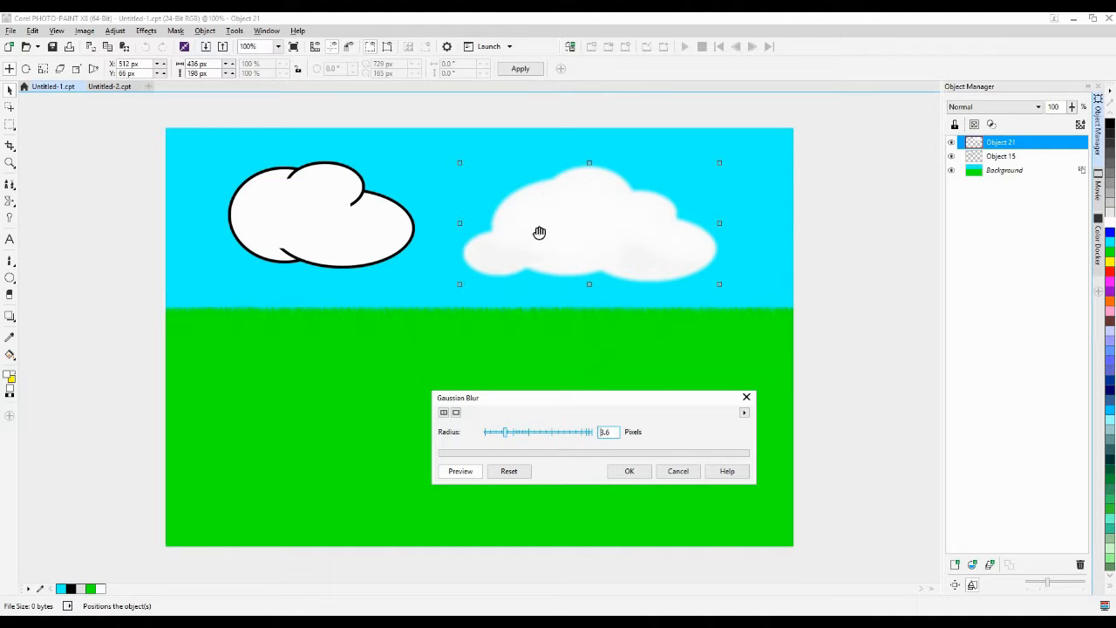
pyautogui.click(511, 435)
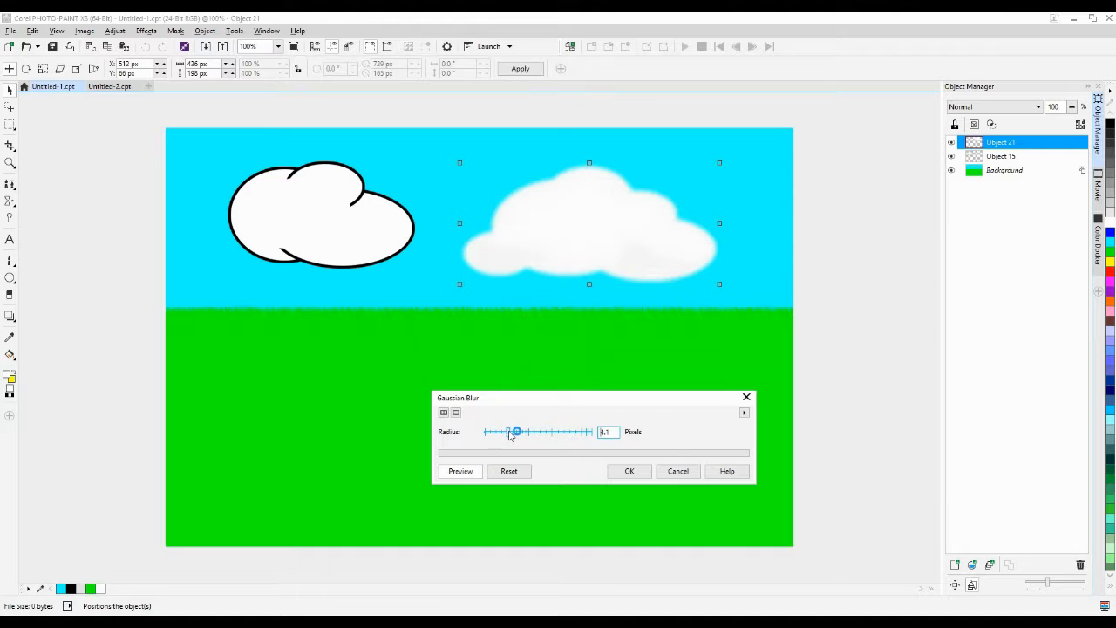
pyautogui.click(615, 476)
pyautogui.click(623, 471)
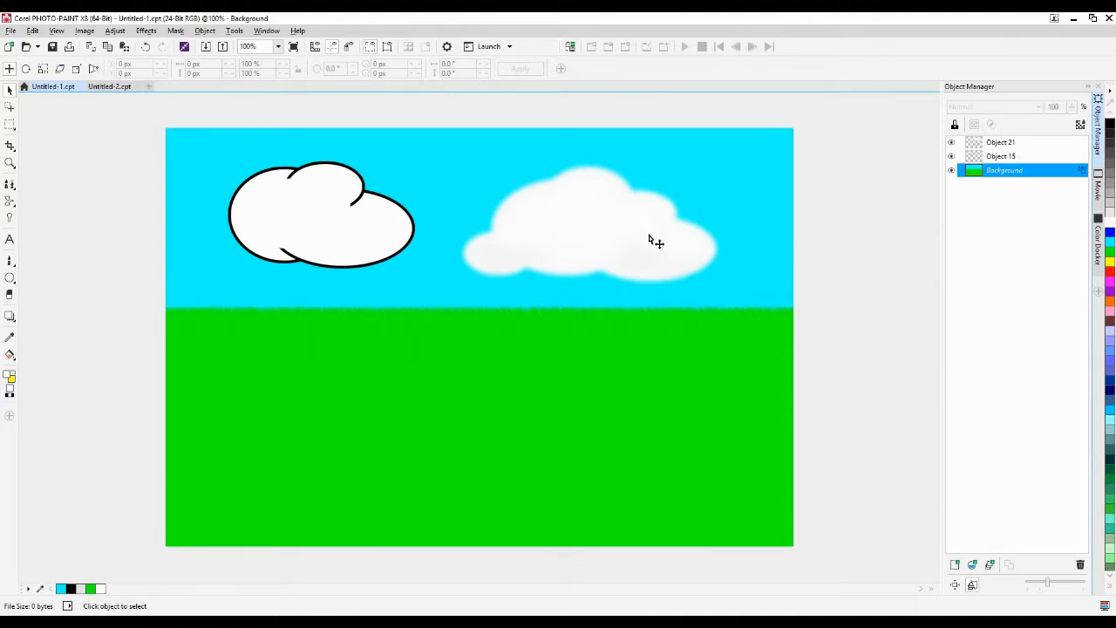
pyautogui.moveTo(649, 235); pyautogui.dragTo(682, 215)
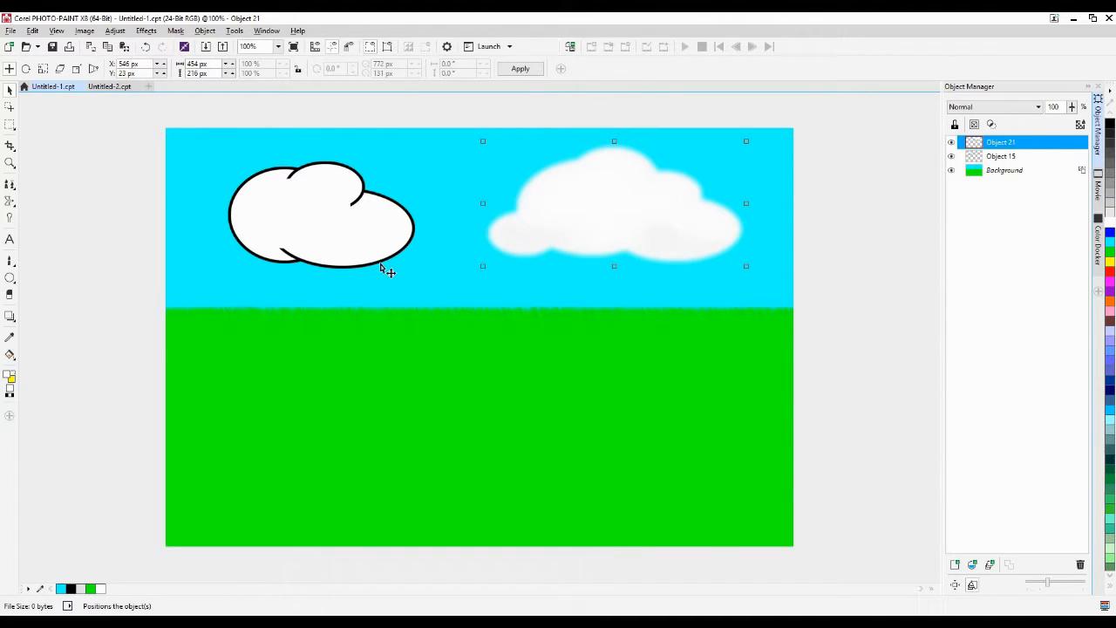
# Draw a rectangular mask about 181 by 178 px around the right end of the blurred cloud (Object 21)
pyautogui.click(332, 224)
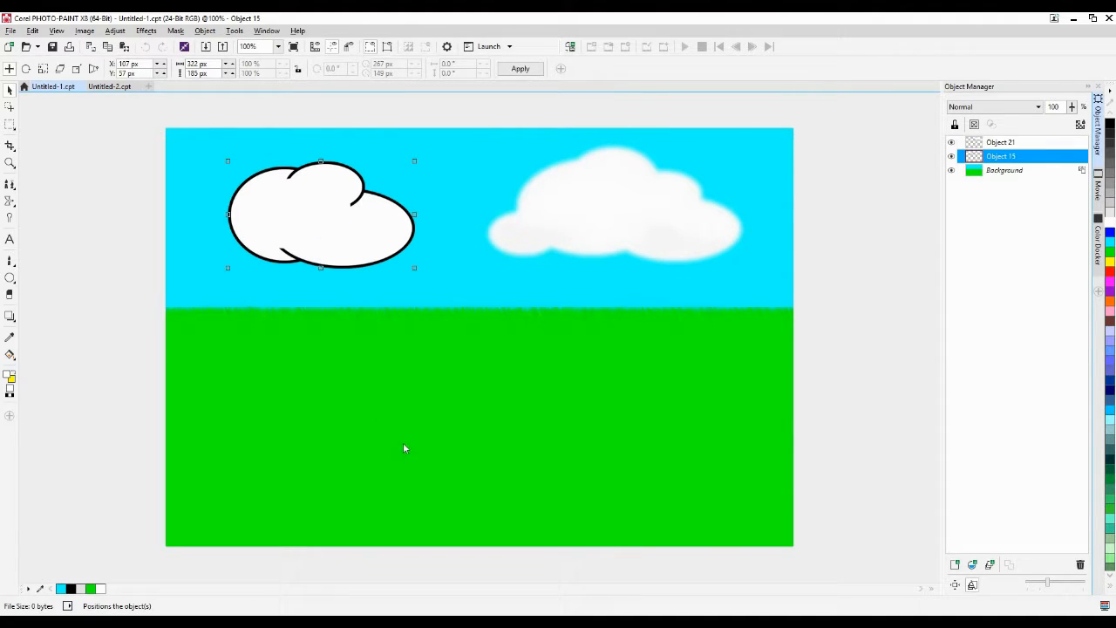
pyautogui.click(10, 126)
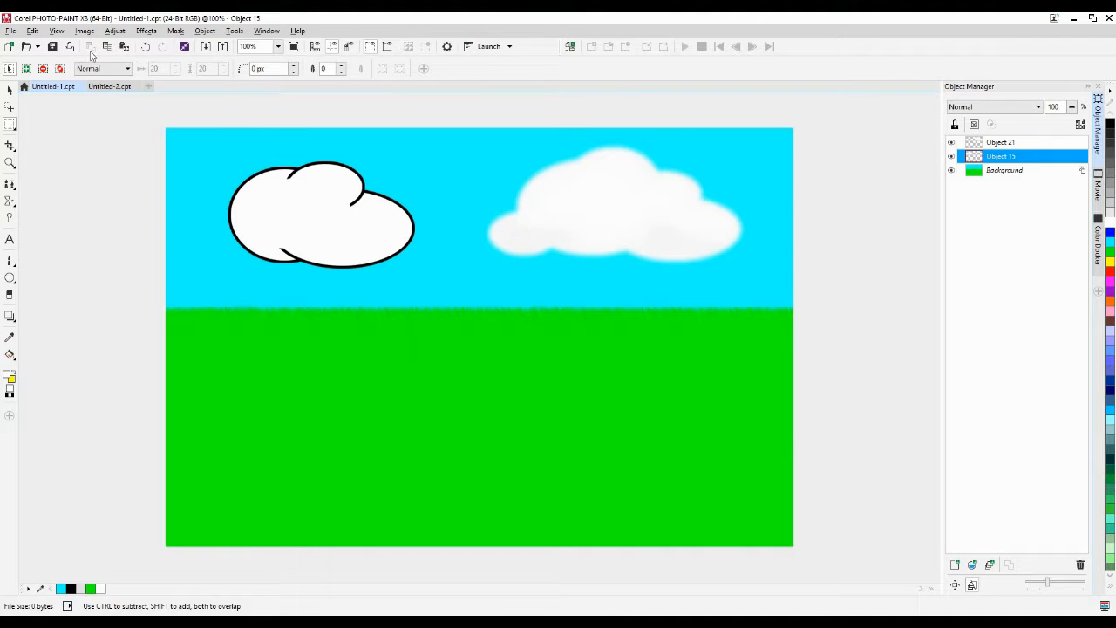
pyautogui.click(10, 90)
pyautogui.click(621, 191)
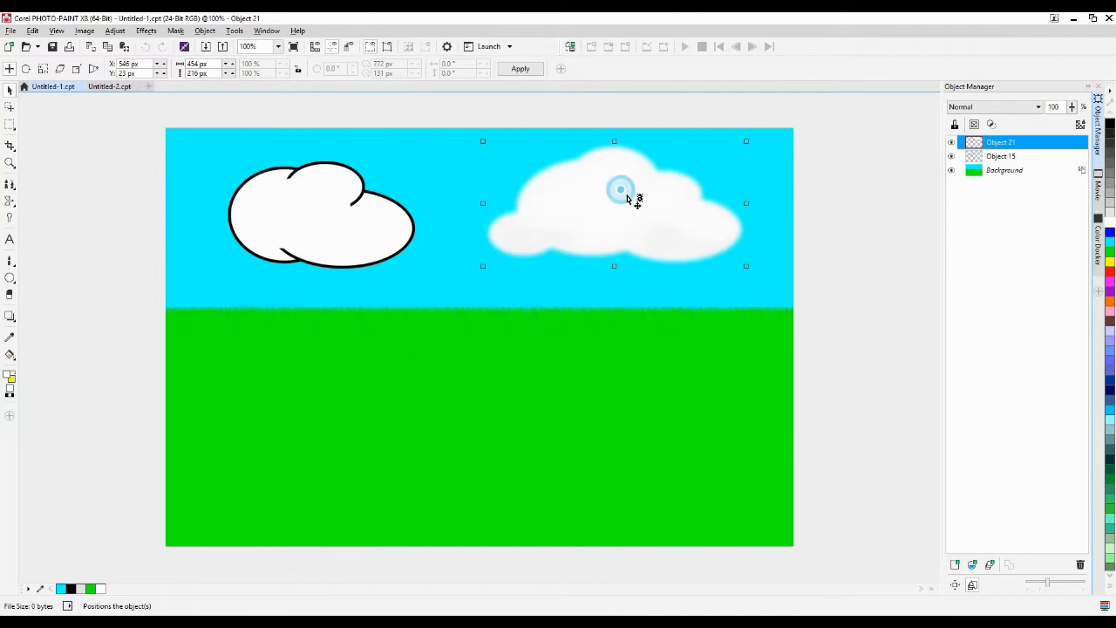
pyautogui.click(15, 126)
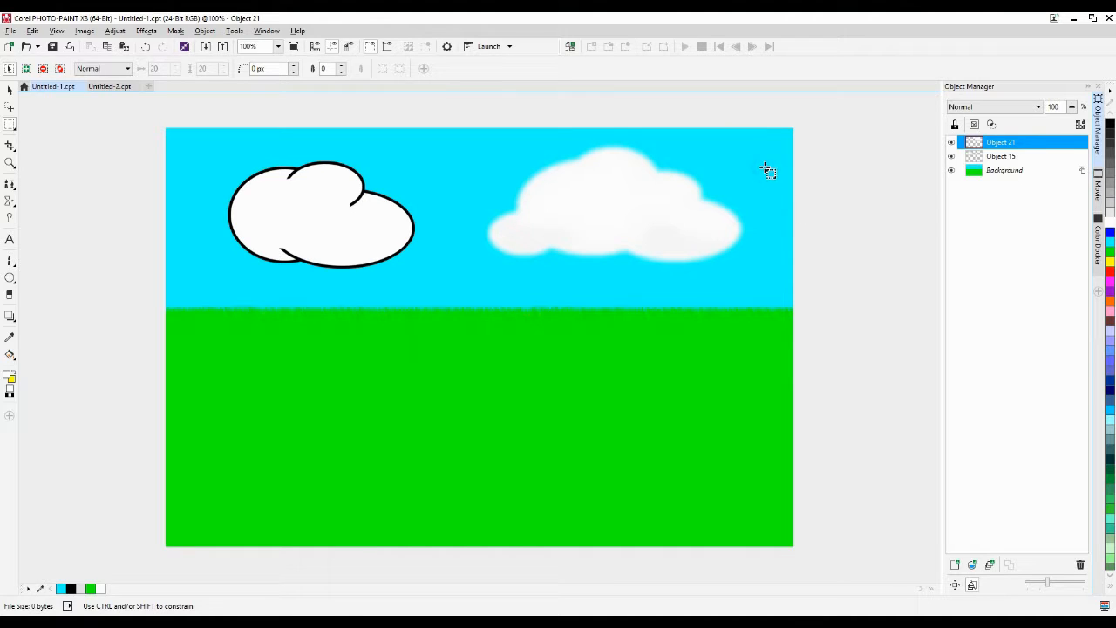
pyautogui.moveTo(765, 167); pyautogui.dragTo(660, 271)
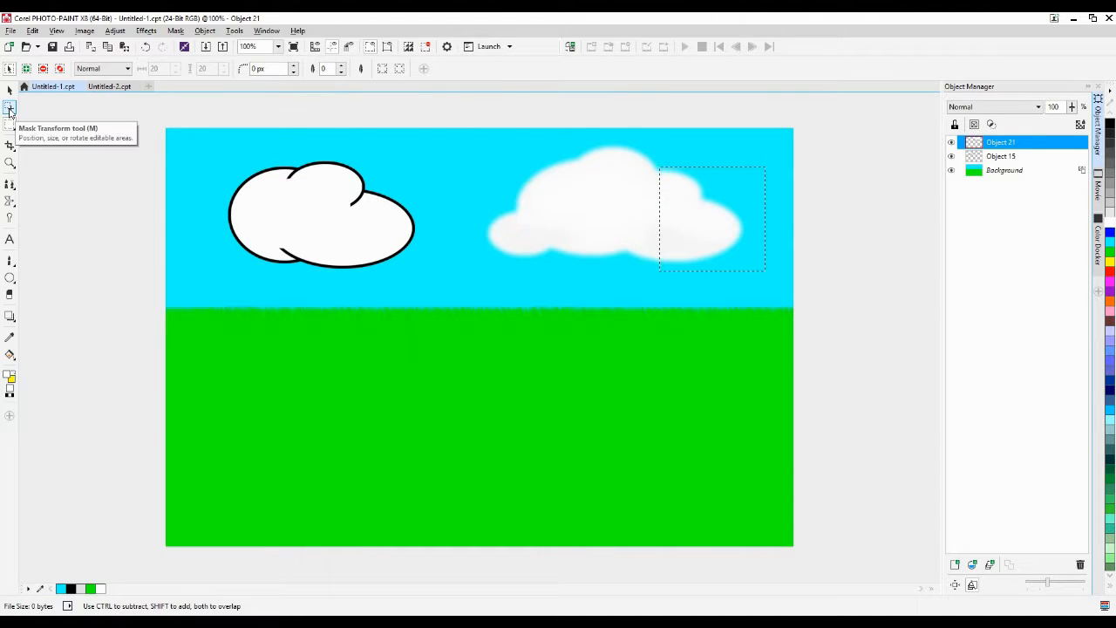
# Use Mask Transform to move the mask frame across the blurred cloud and back over its right end at about X 848, Y 63 px
pyautogui.click(10, 108)
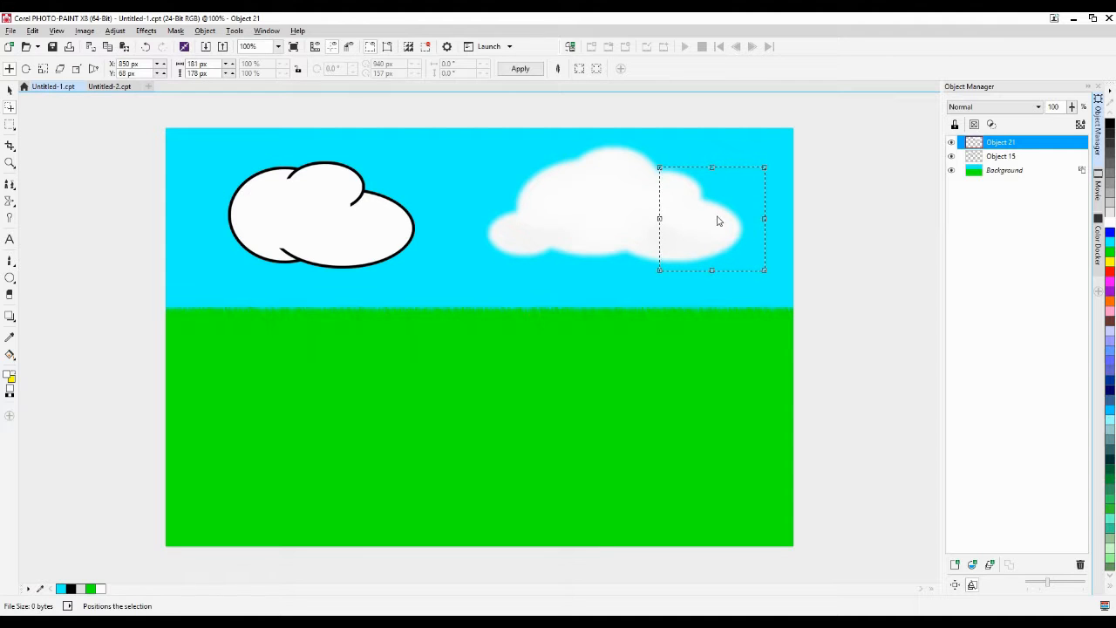
pyautogui.moveTo(723, 219); pyautogui.dragTo(603, 204)
pyautogui.moveTo(523, 252); pyautogui.dragTo(716, 213)
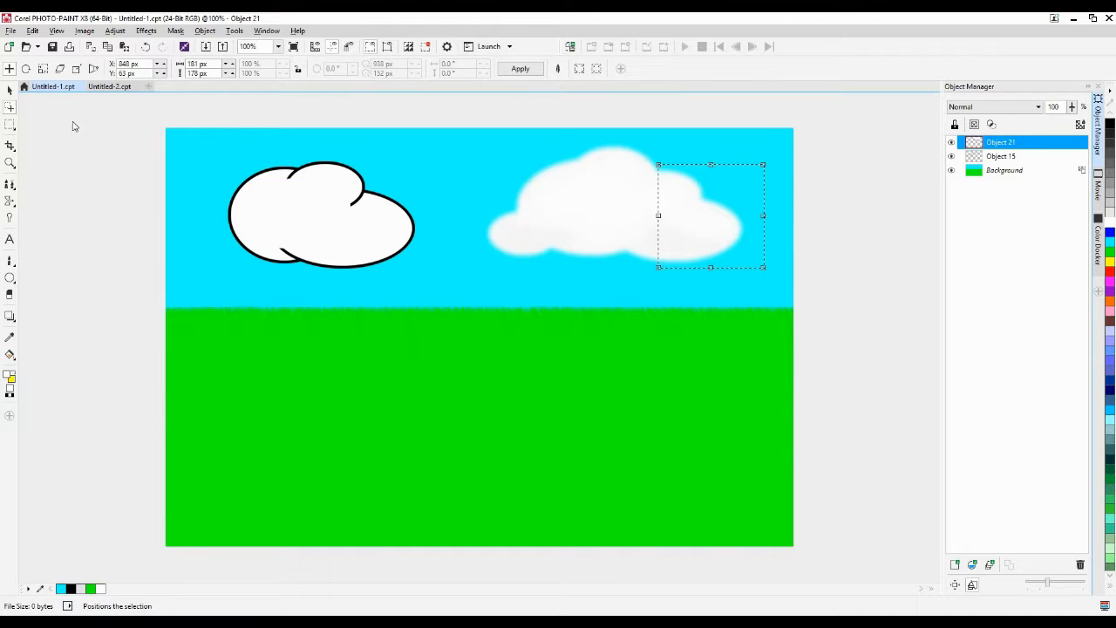
# Use the Rectangle Mask tool to pull the masked right end of the blurred cloud a short distance away from the rest
pyautogui.click(10, 124)
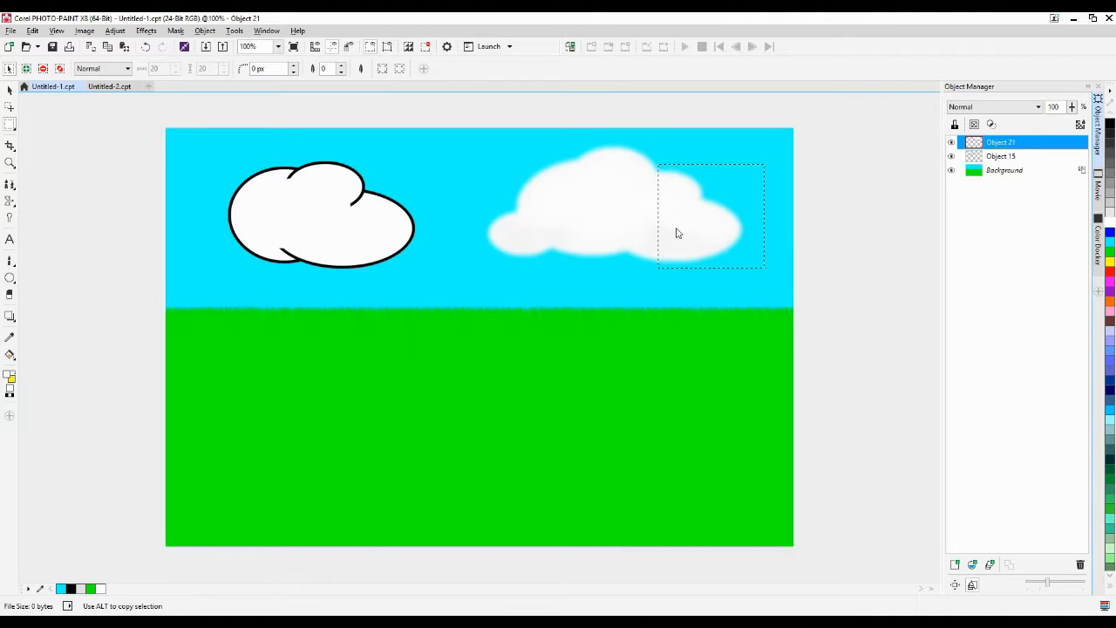
pyautogui.moveTo(676, 233); pyautogui.dragTo(707, 229)
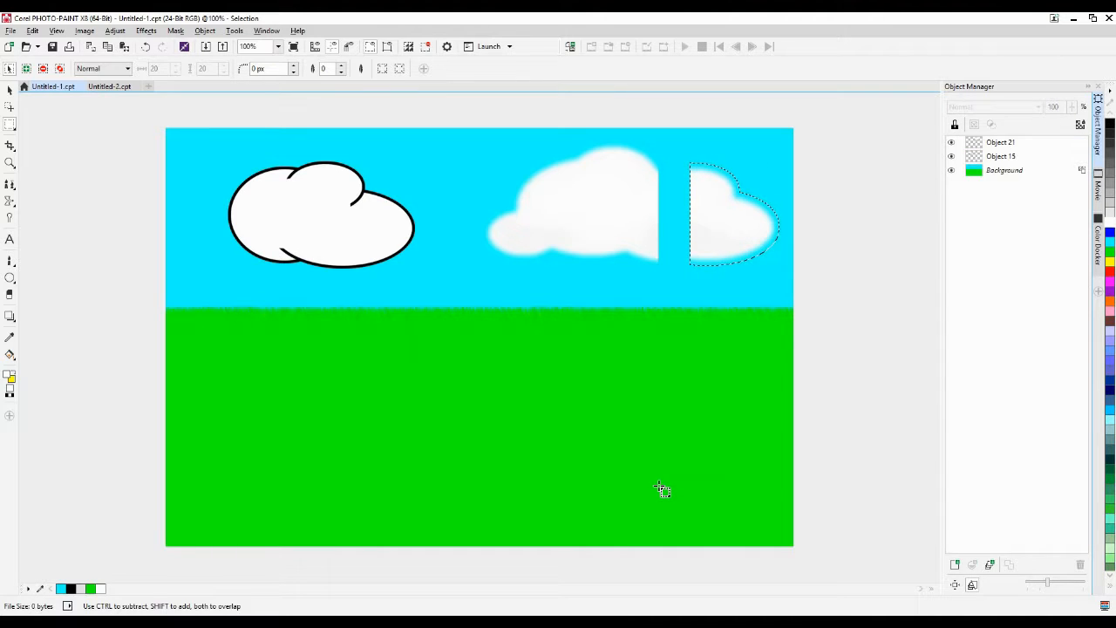
# Undo the separation of the blurred cloud's masked end and the rectangular mask drawn around it
pyautogui.hotkey('ctrl', 'z')
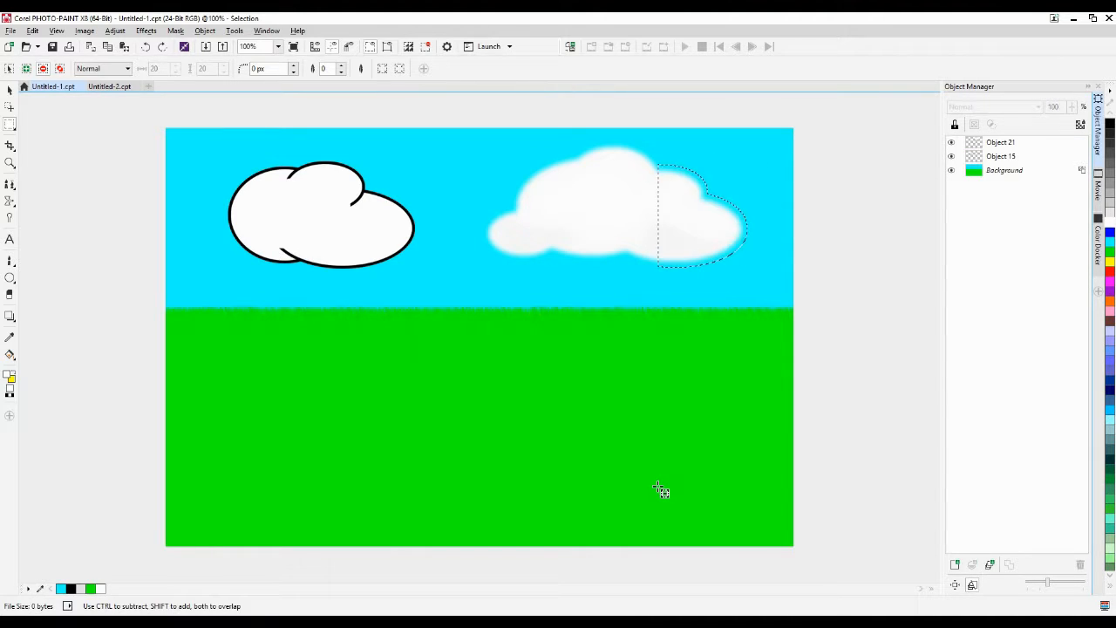
pyautogui.hotkey('ctrl', 'z')
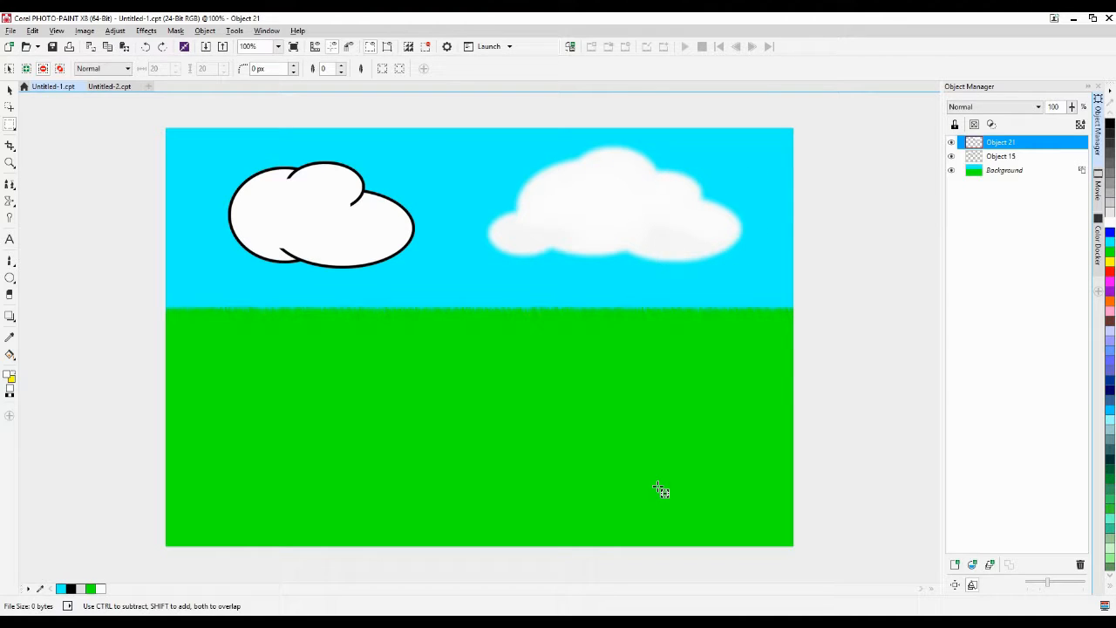
pyautogui.hotkey('ctrl', 'z')
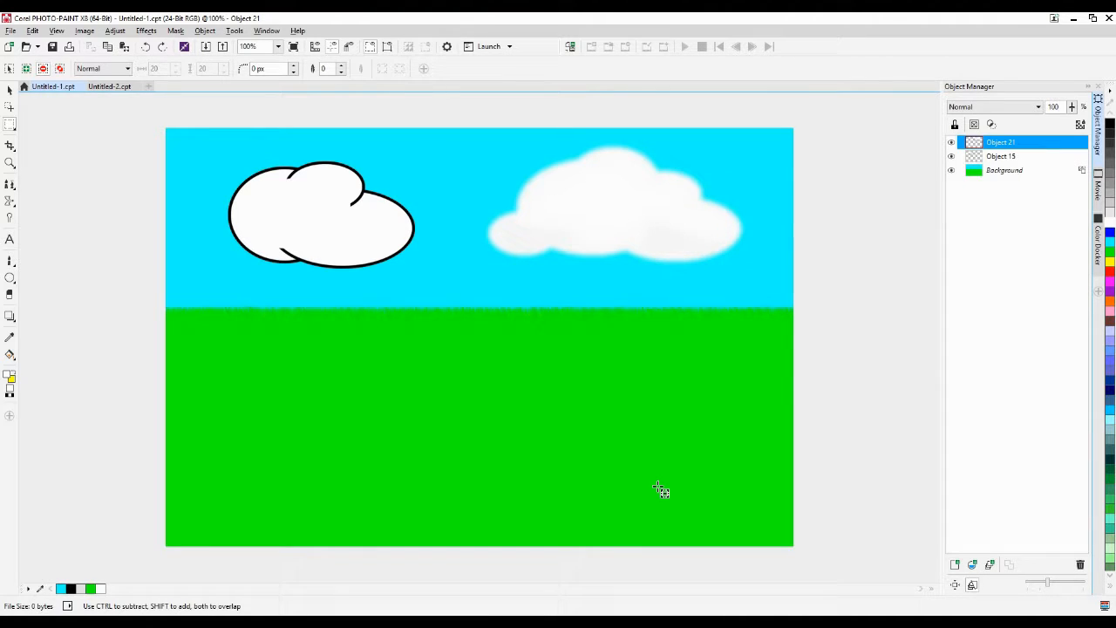
# Mask the white interior of the outlined cloud with the Magic Wand Mask at a tolerance of 5
pyautogui.click(10, 124)
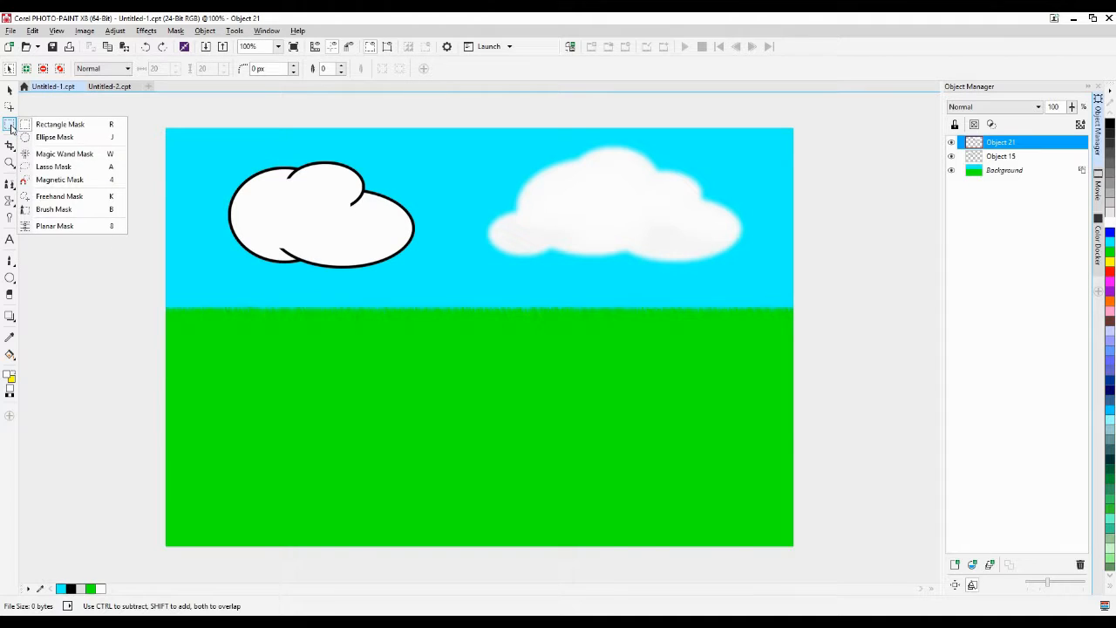
pyautogui.click(63, 155)
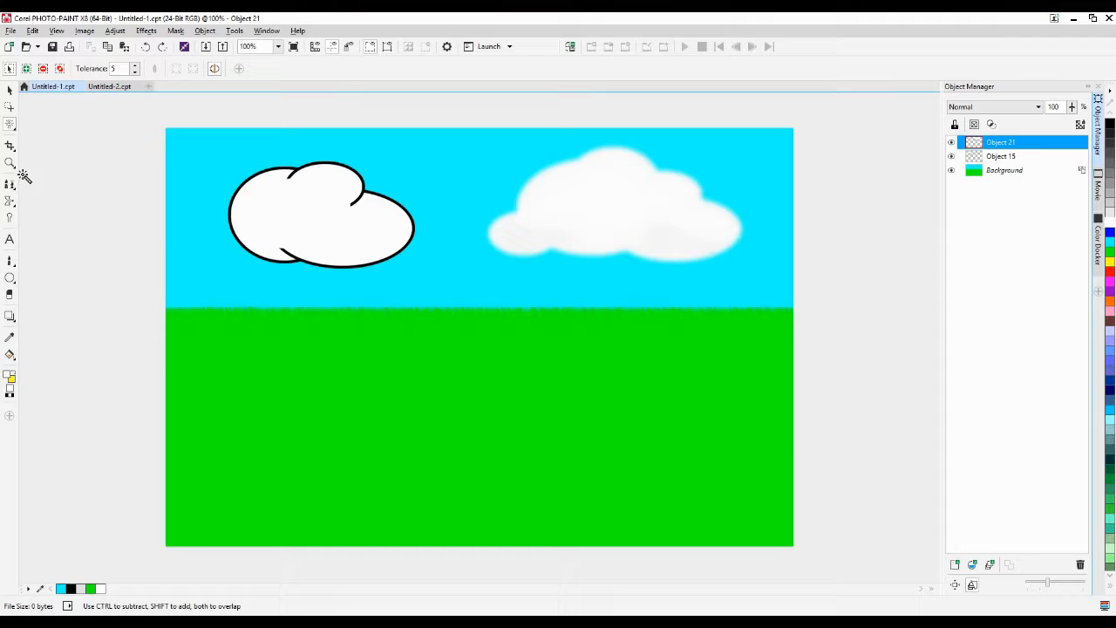
pyautogui.click(318, 220)
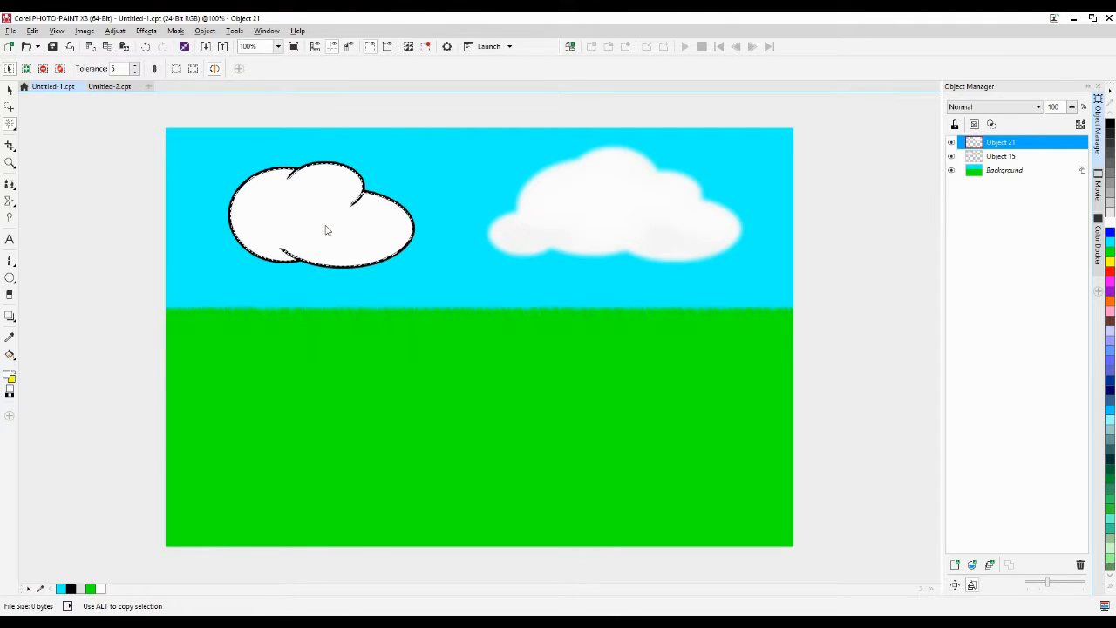
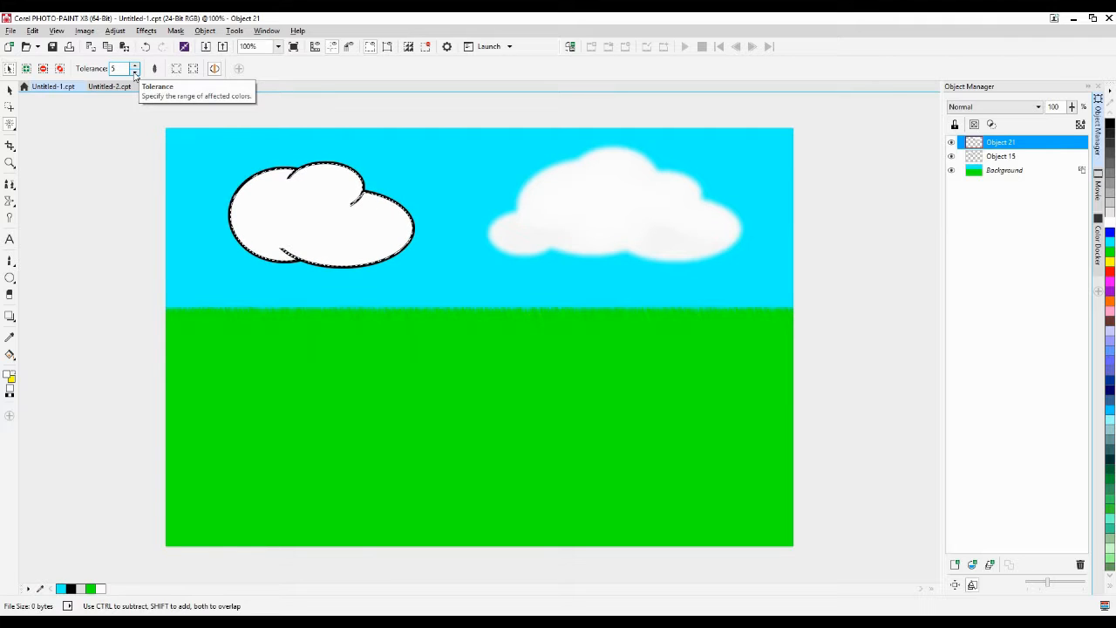
# Make the outlined cloud (Object 15) the active object and copy its masked white interior to a new object
pyautogui.keyDown('ctrl'); pyautogui.click(336, 212); pyautogui.keyUp('ctrl')
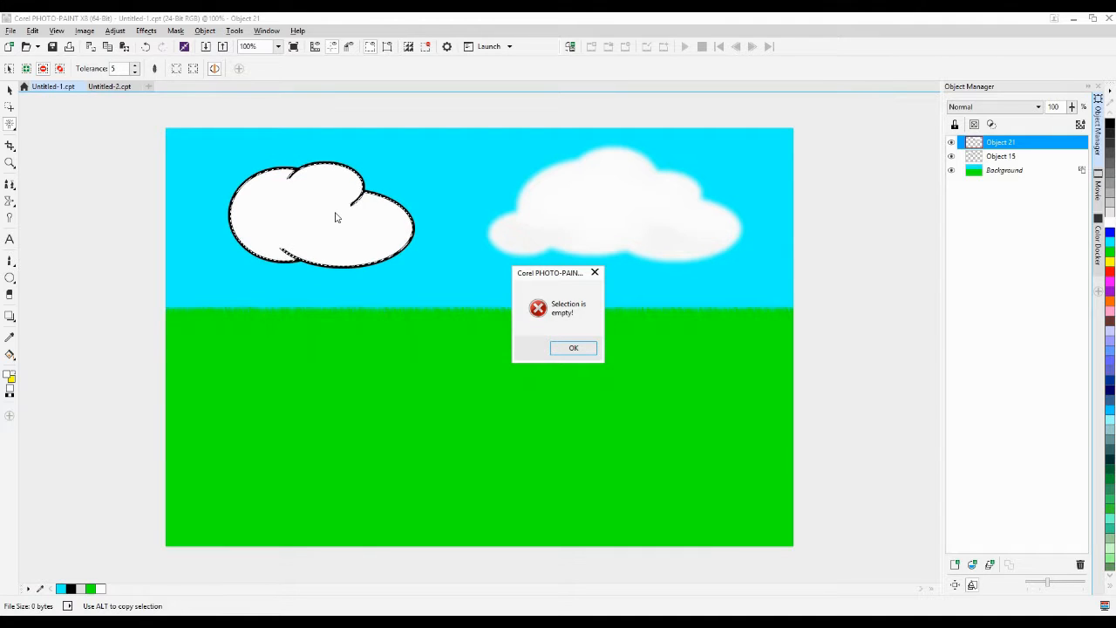
pyautogui.click(576, 348)
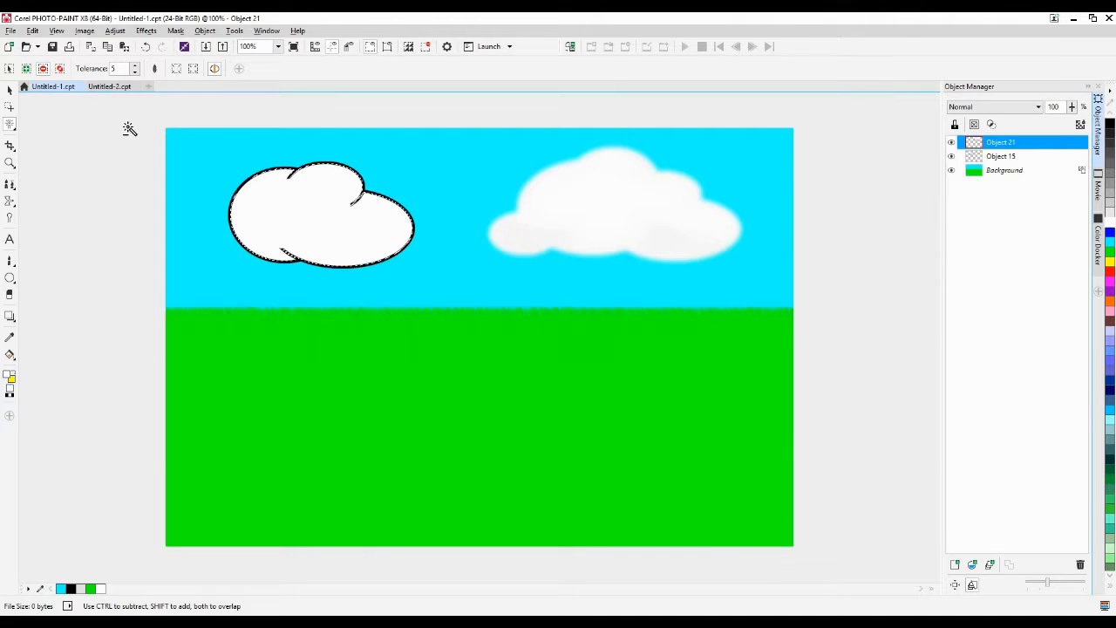
pyautogui.click(10, 90)
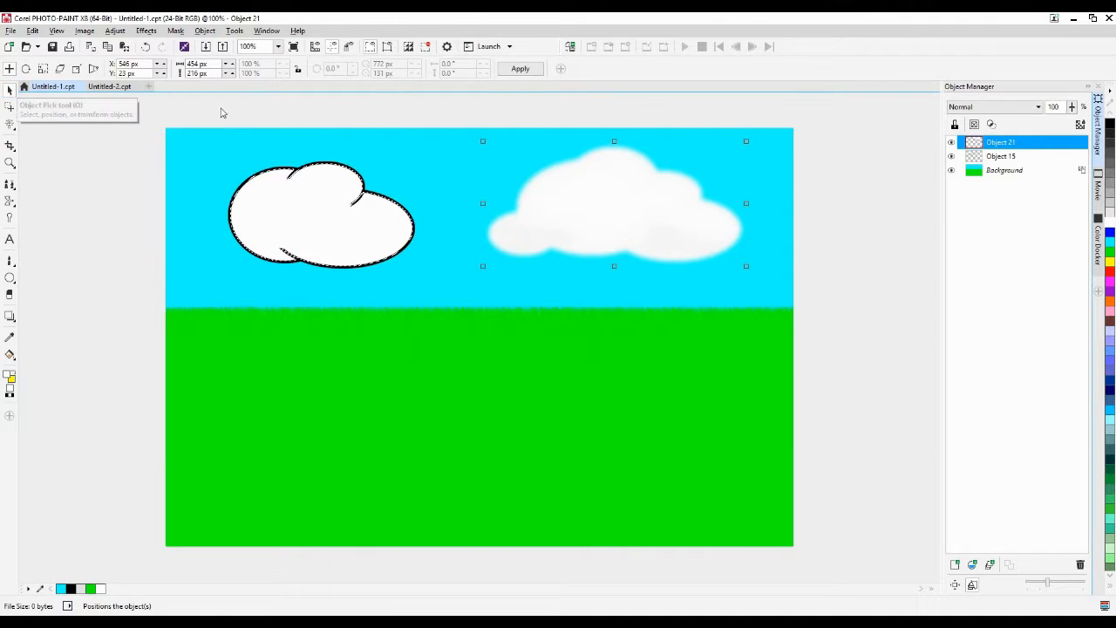
pyautogui.click(299, 220)
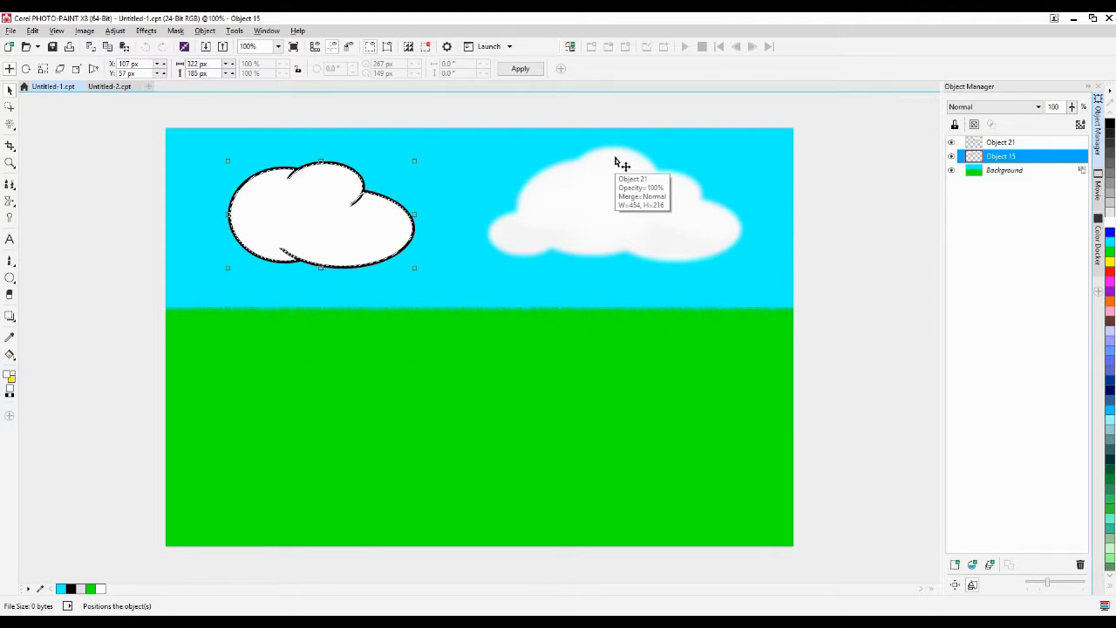
pyautogui.click(11, 125)
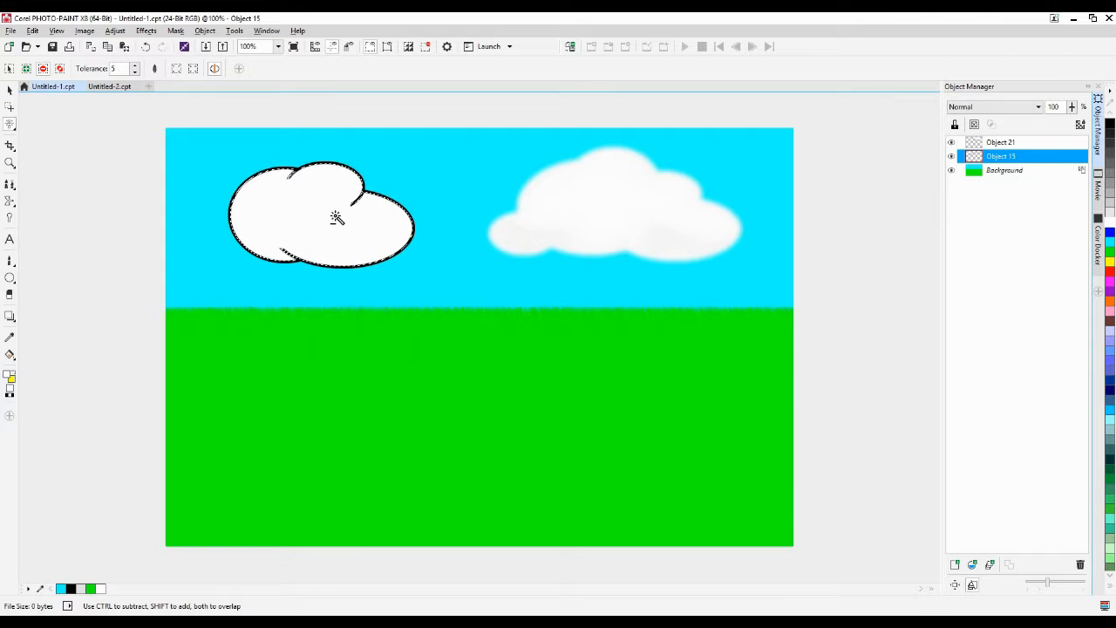
pyautogui.hotkey('ctrl', 'Up')
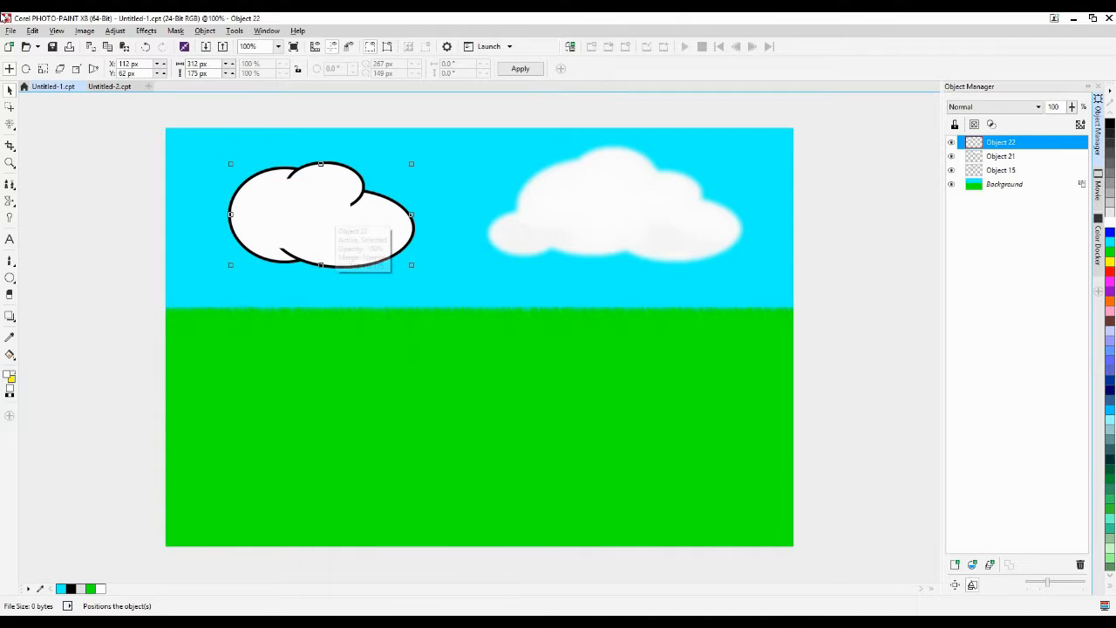
# Try to fill the outlined cloud's interior with light grey while the Background is active, and undo the fill
pyautogui.click(115, 32)
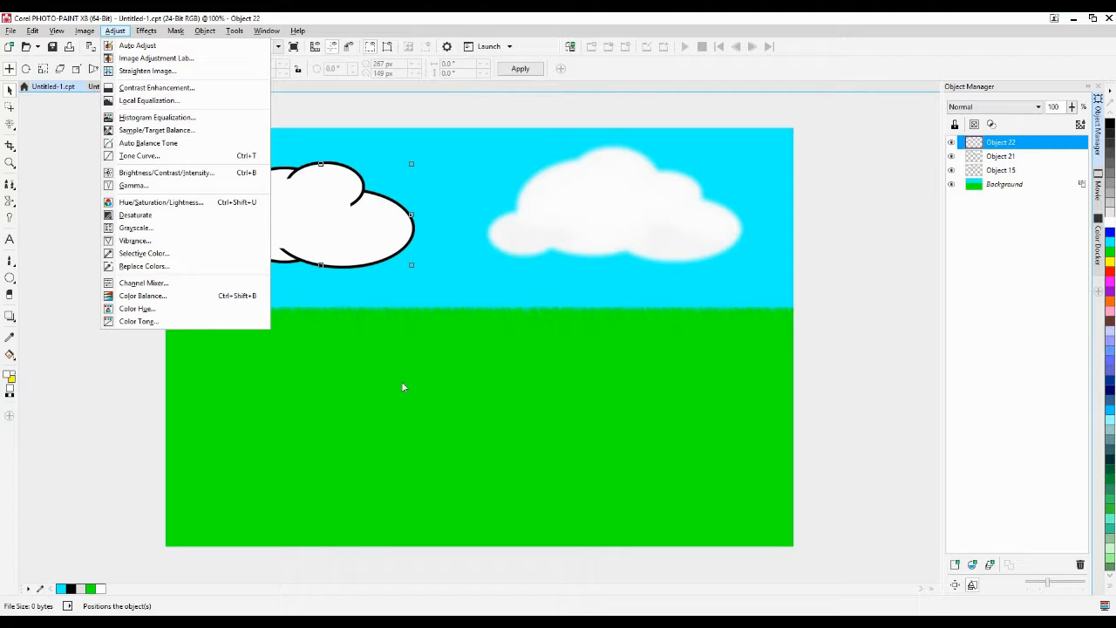
pyautogui.click(227, 407)
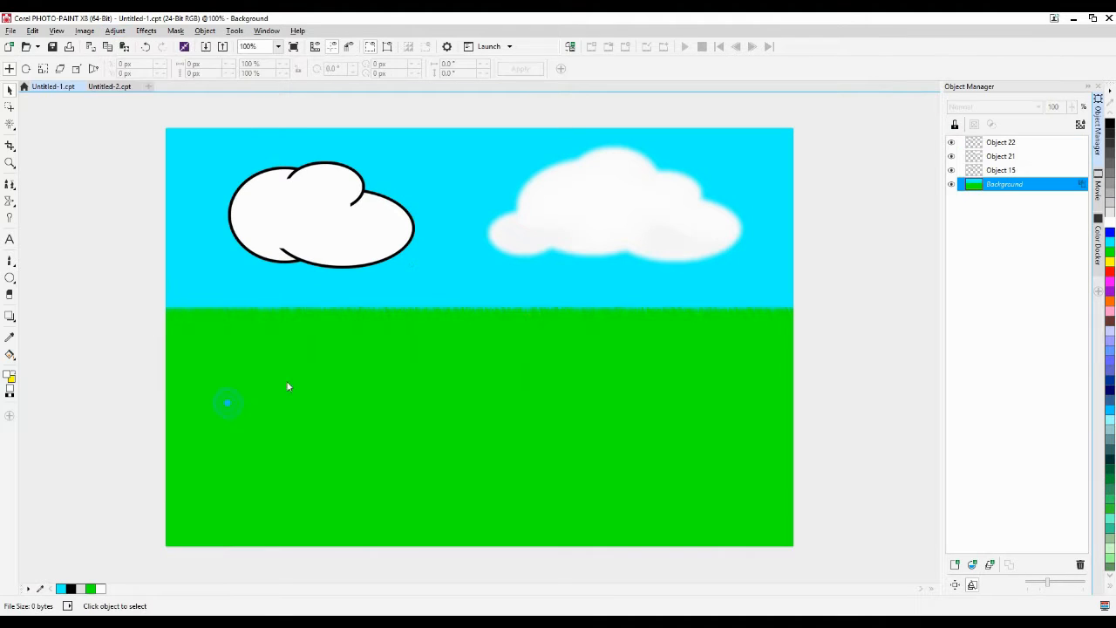
pyautogui.click(10, 354)
pyautogui.click(312, 198)
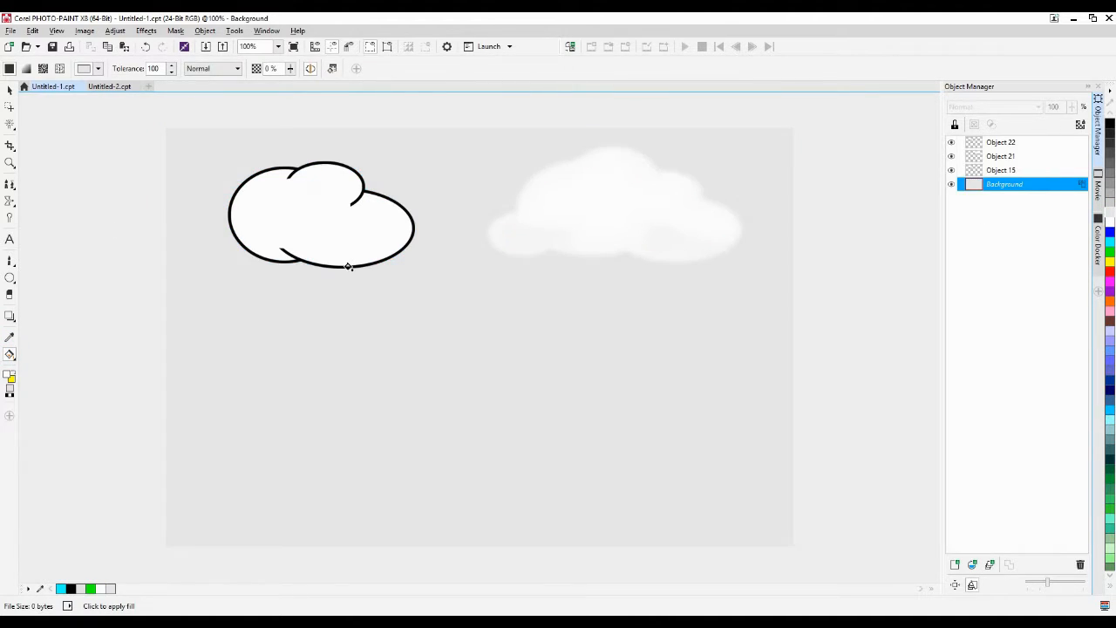
pyautogui.hotkey('ctrl', 'z')
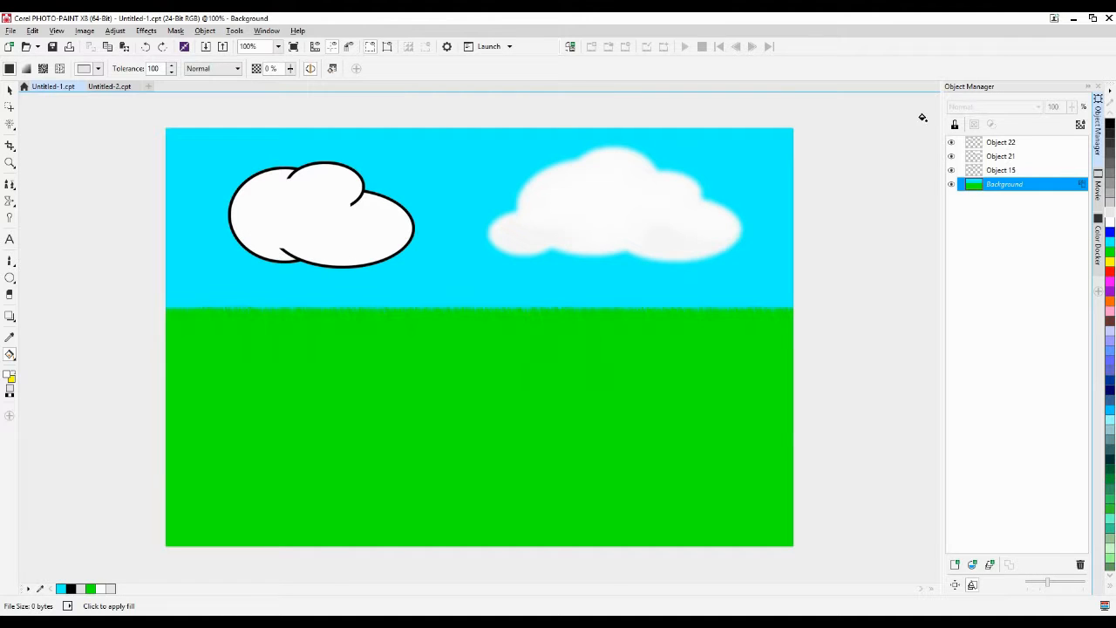
# Try the light grey fill on the original outlined cloud (Object 15), and undo it
pyautogui.click(1003, 170)
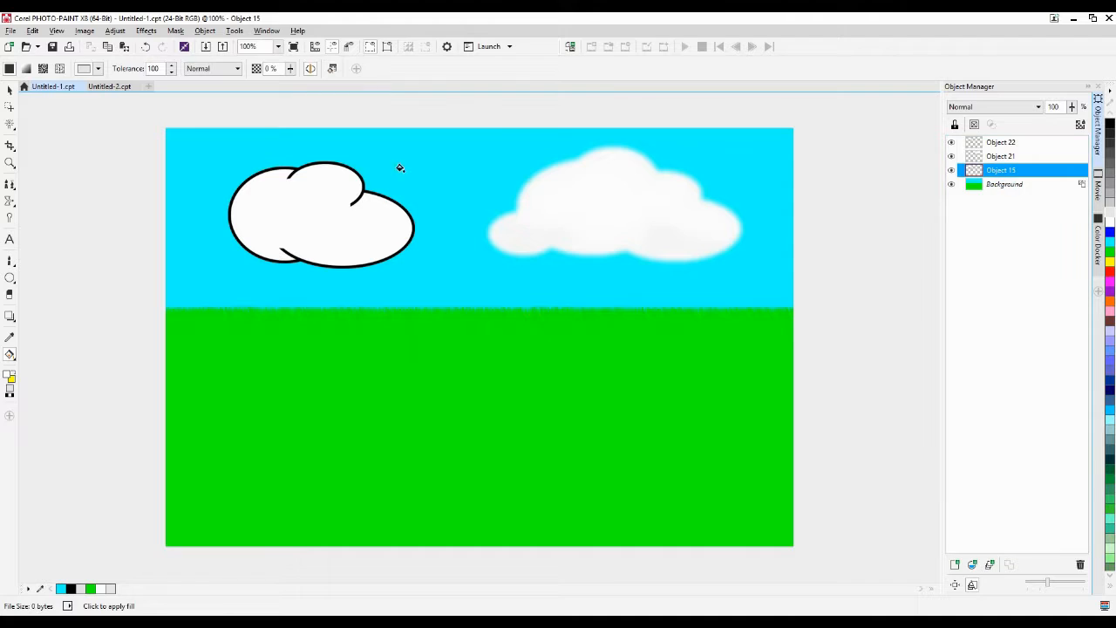
pyautogui.click(317, 218)
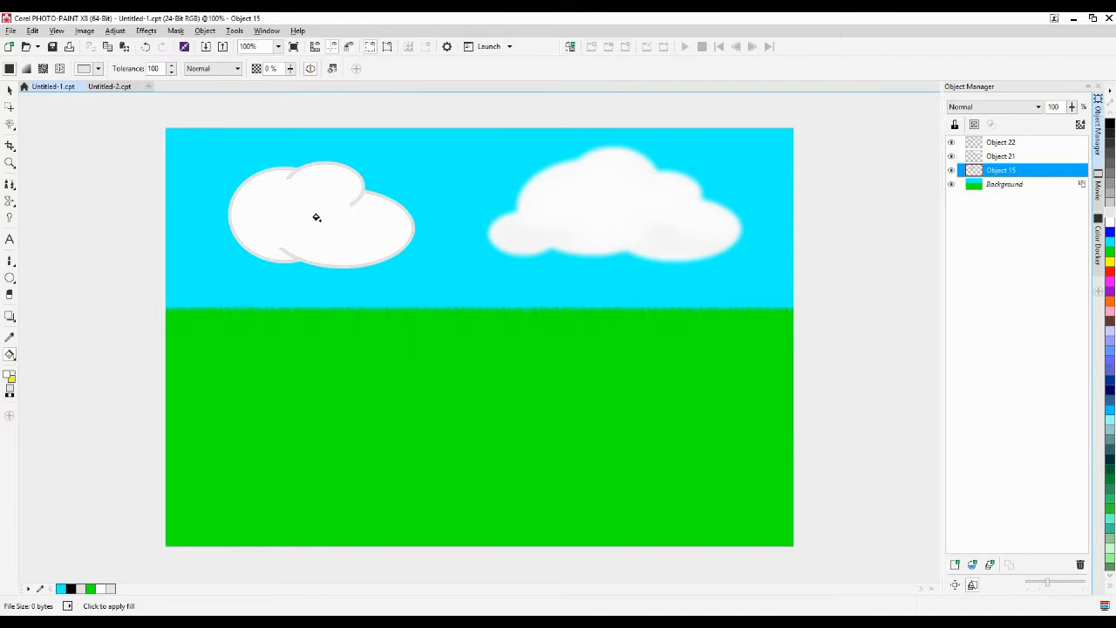
pyautogui.hotkey('ctrl', 'z')
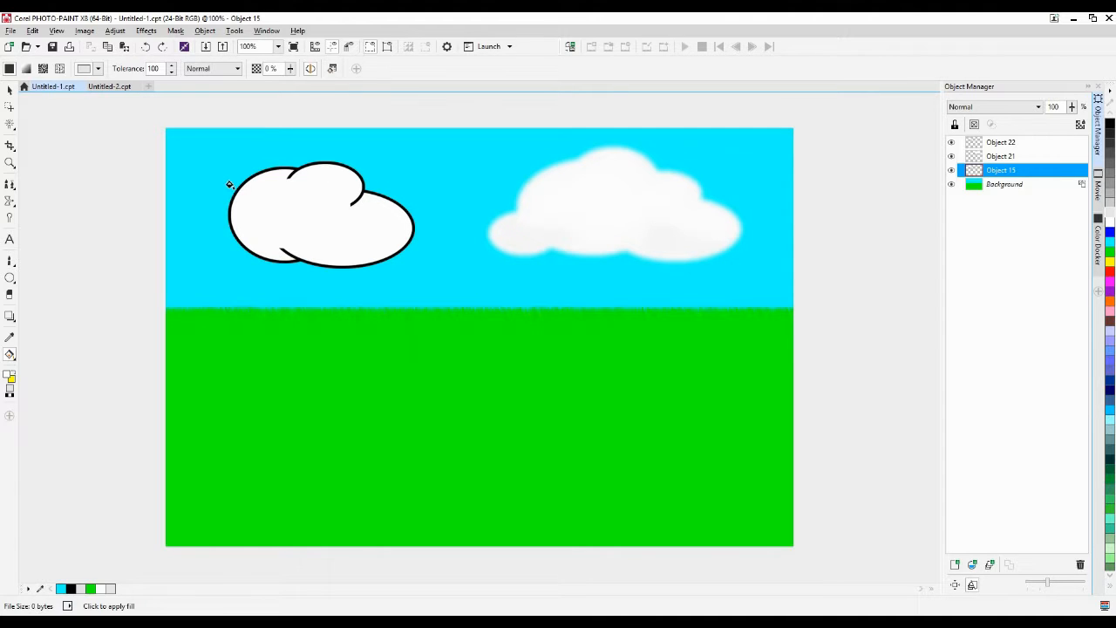
pyautogui.click(9, 90)
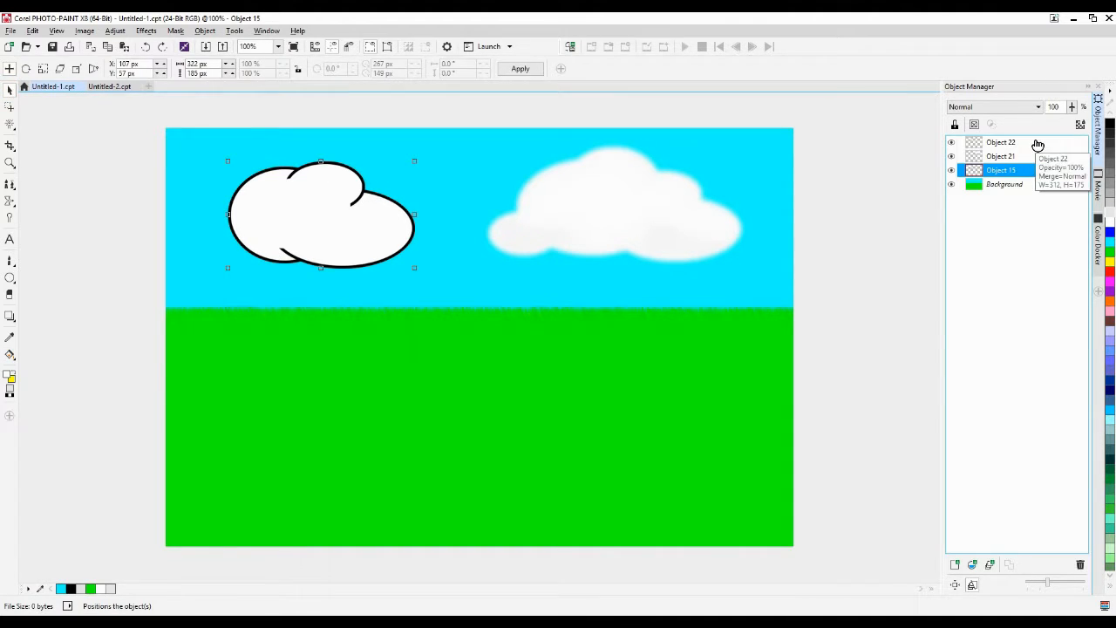
pyautogui.click(1037, 143)
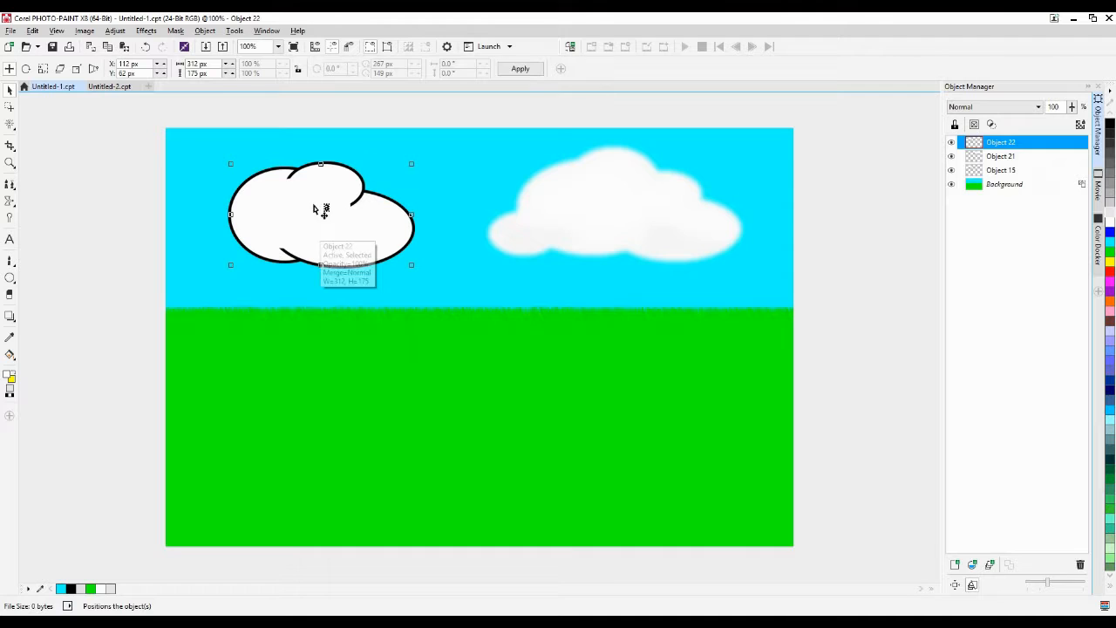
pyautogui.click(113, 31)
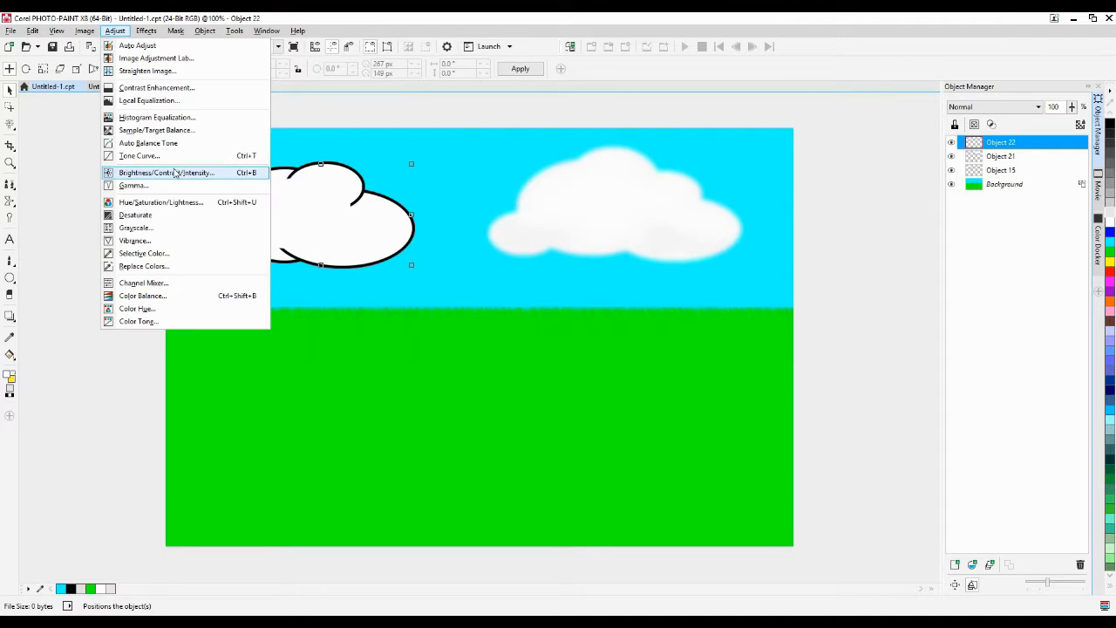
pyautogui.click(39, 345)
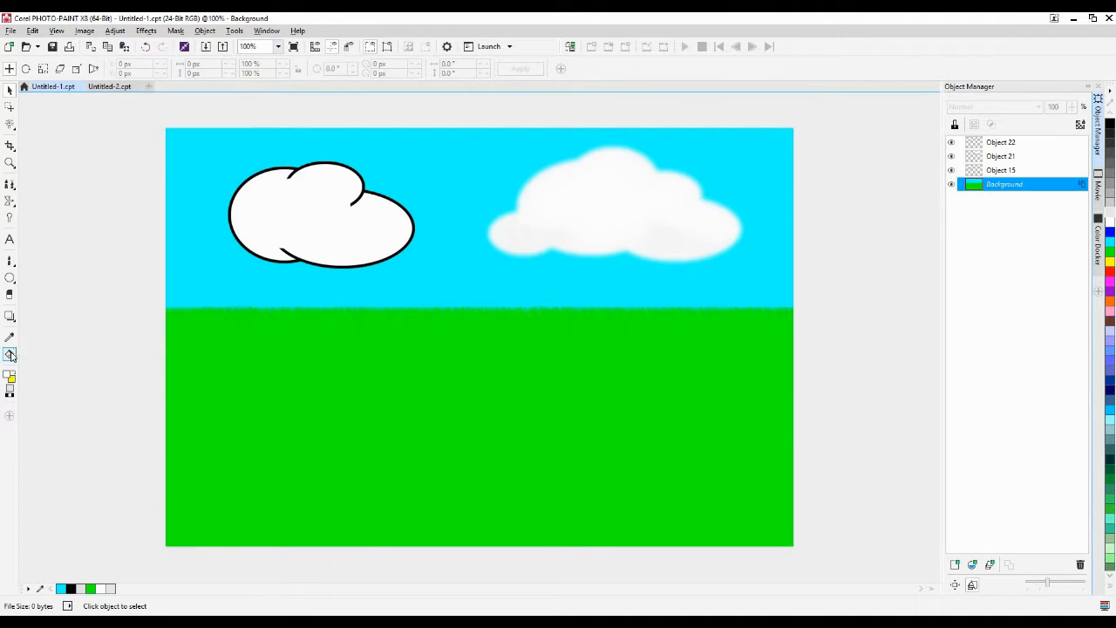
# Fill the copied cloud interior (Object 22) with light grey, undoing the stray fill applied to the Background
pyautogui.click(8, 355)
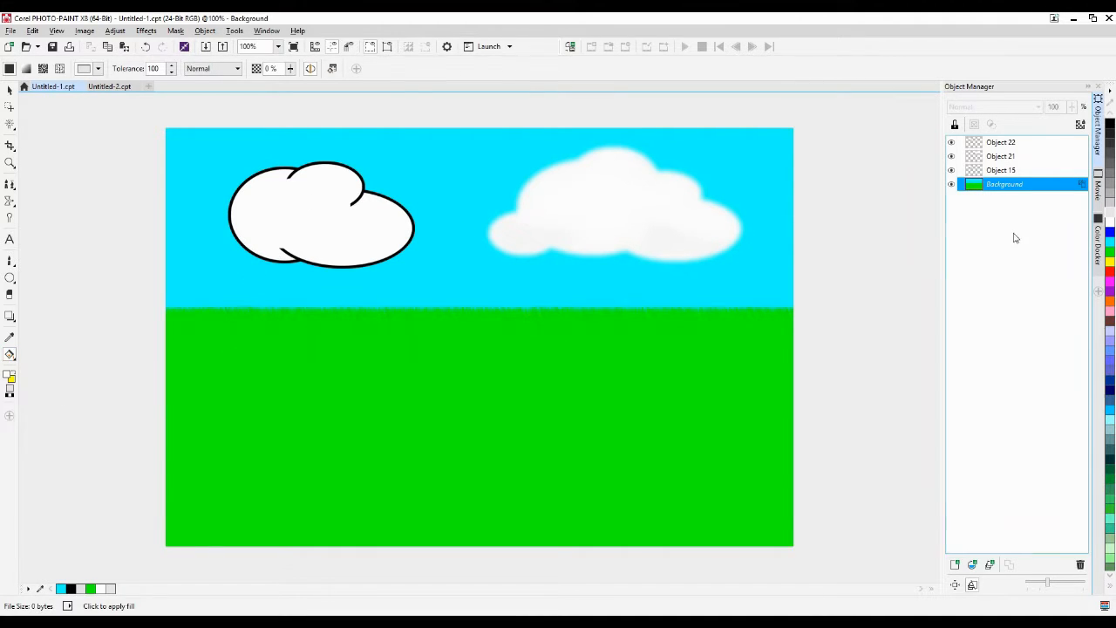
pyautogui.click(328, 233)
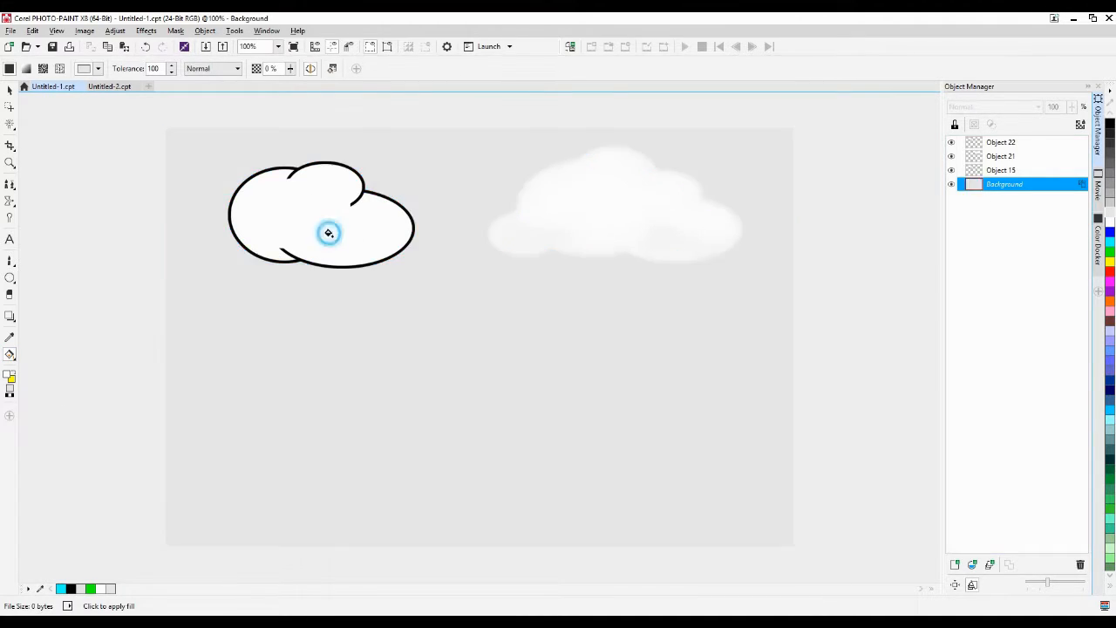
pyautogui.hotkey('ctrl', 'z')
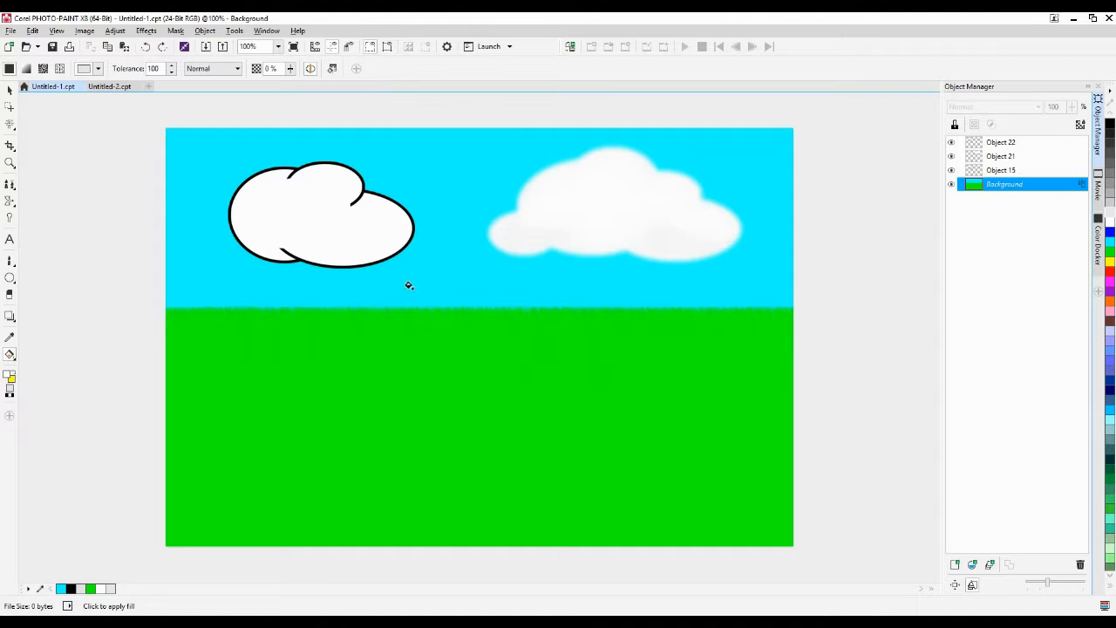
pyautogui.click(1001, 143)
pyautogui.click(319, 204)
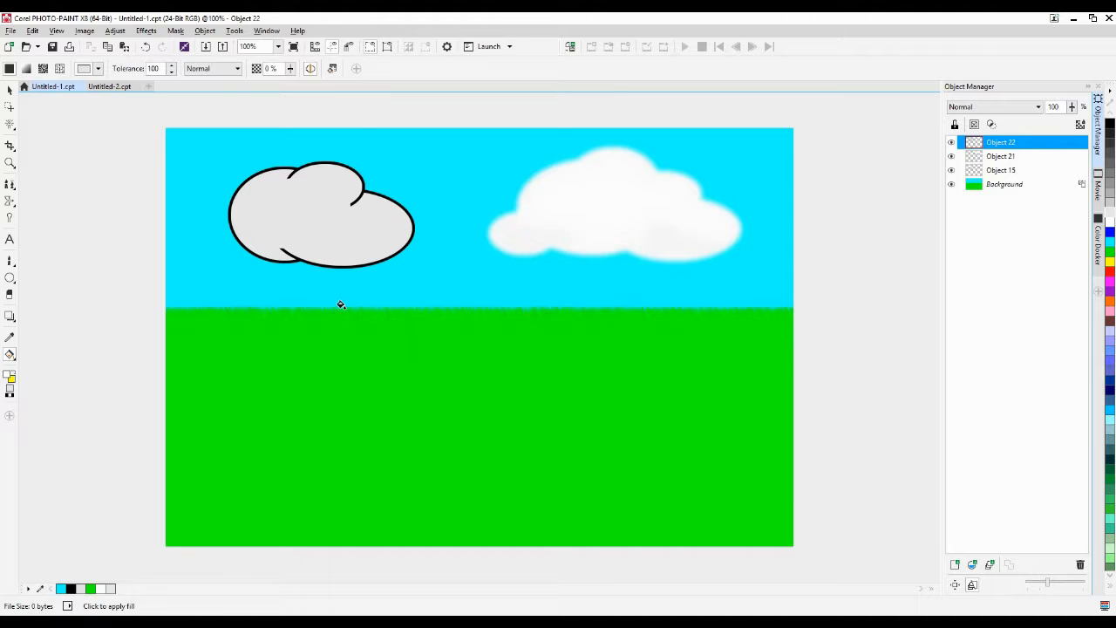
# Set the Eraser to the soft round nib with a size of 50
pyautogui.click(10, 294)
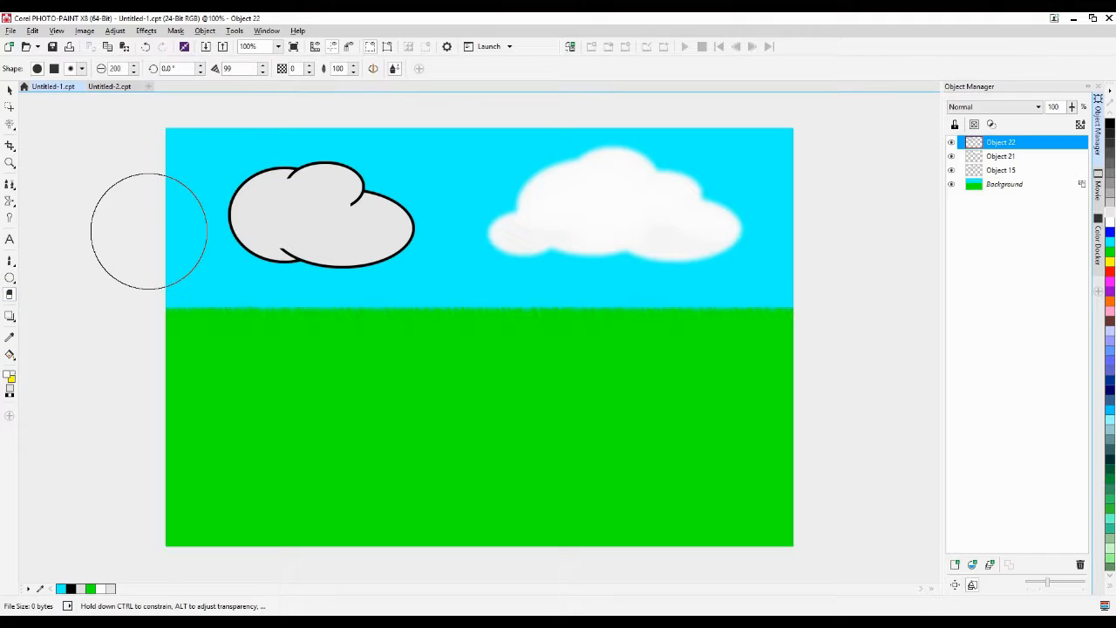
pyautogui.click(81, 68)
pyautogui.click(142, 90)
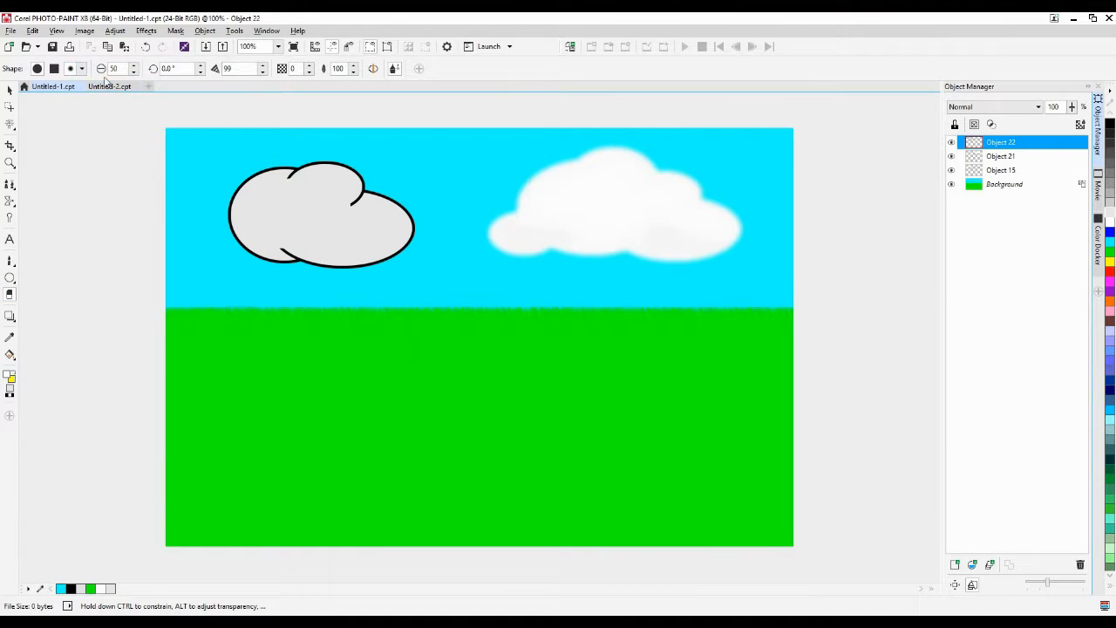
pyautogui.click(81, 68)
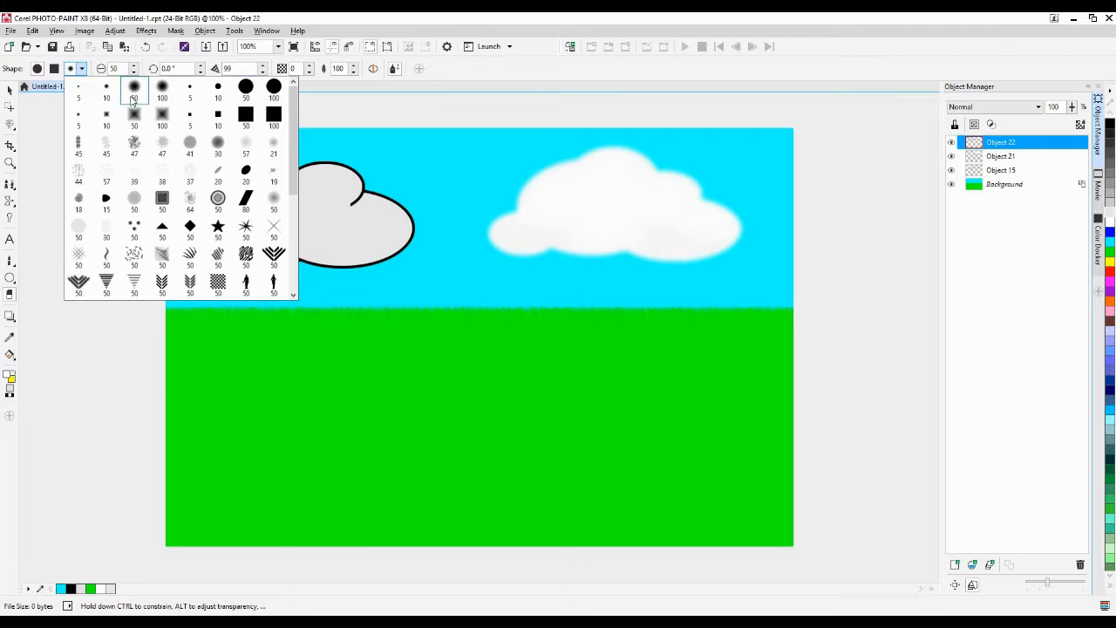
pyautogui.click(134, 90)
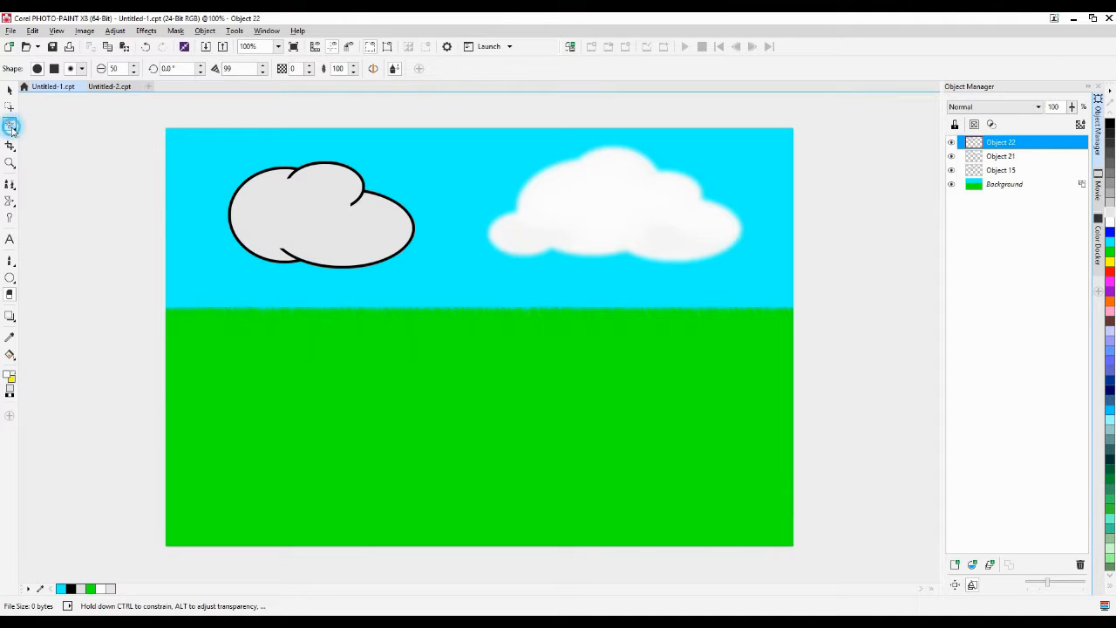
# Draw an elliptical mask inside the upper lobe of the grey outlined cloud and invert the mask
pyautogui.click(10, 125)
pyautogui.click(33, 138)
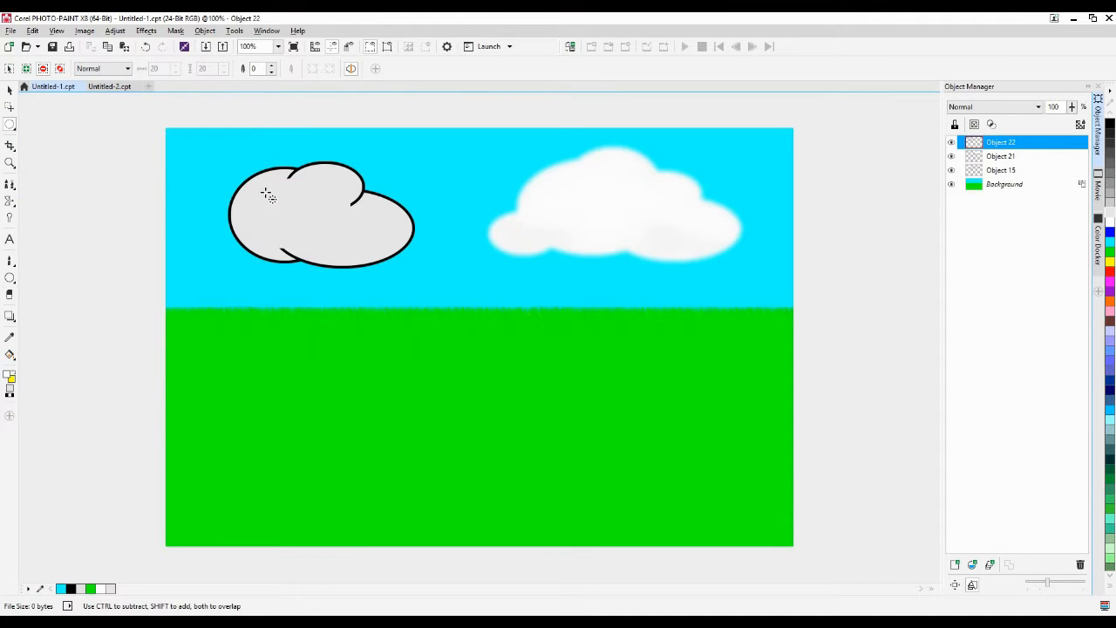
pyautogui.moveTo(292, 171); pyautogui.dragTo(331, 185)
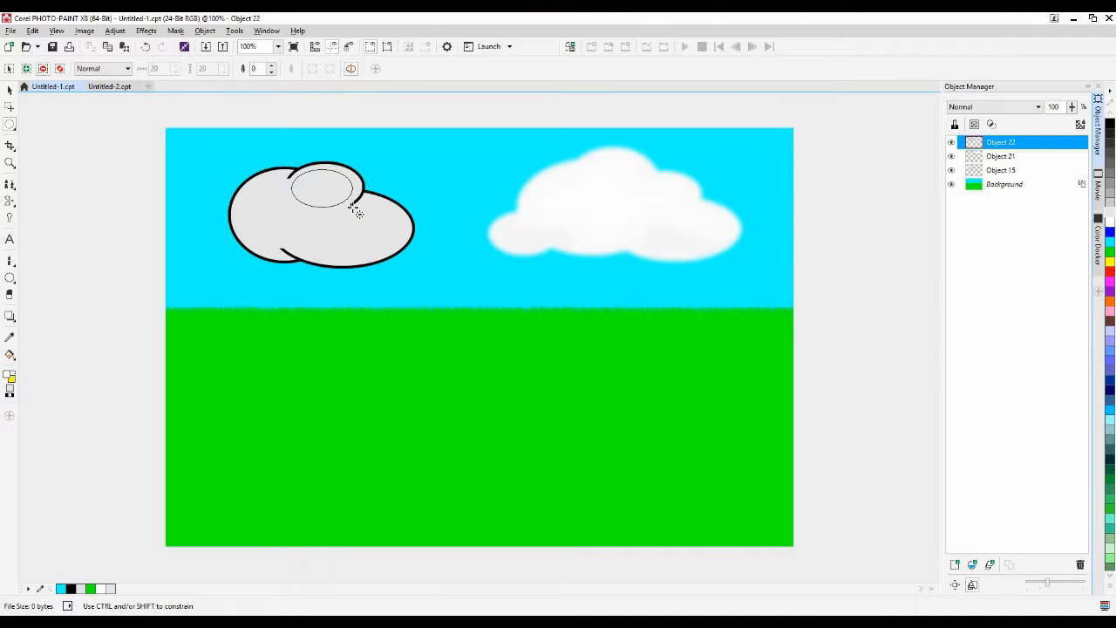
pyautogui.moveTo(356, 213); pyautogui.dragTo(357, 214)
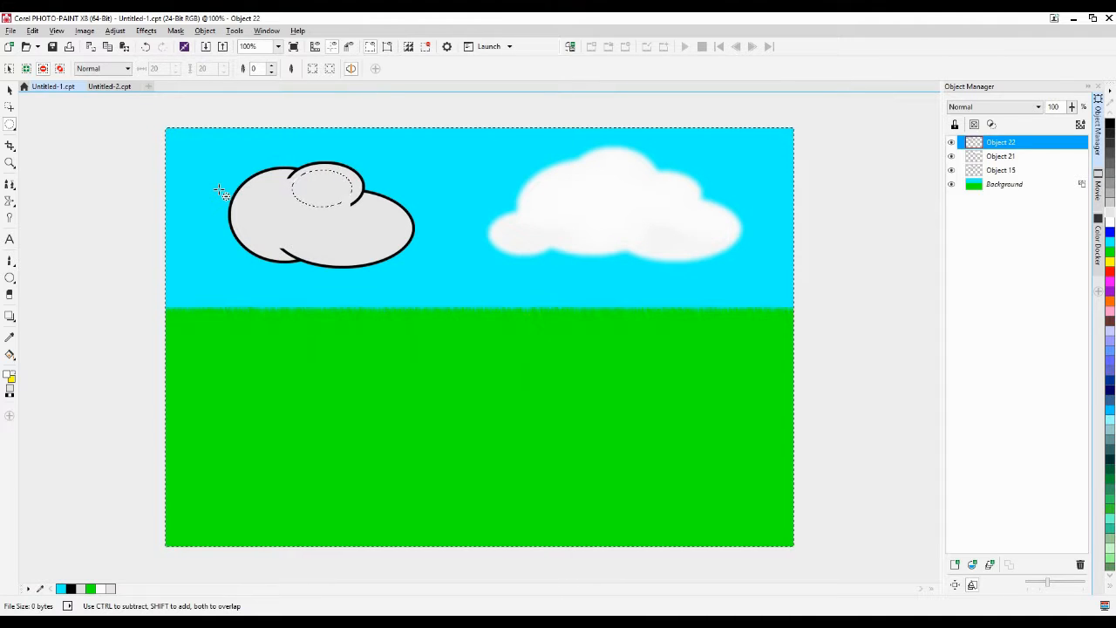
pyautogui.hotkey('ctrl', 'i')
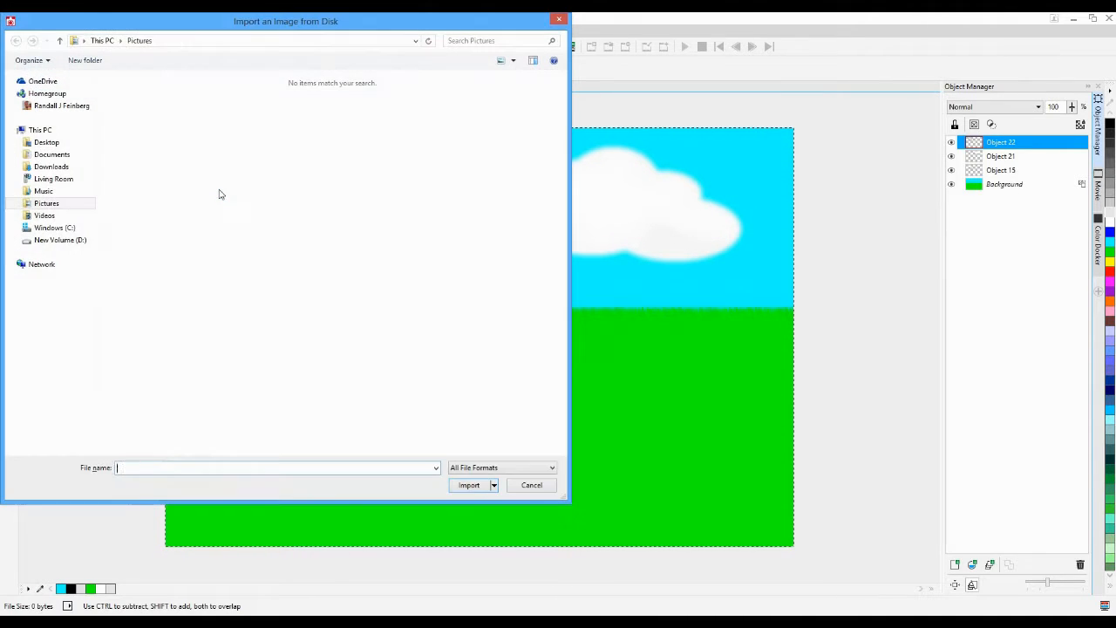
pyautogui.click(530, 485)
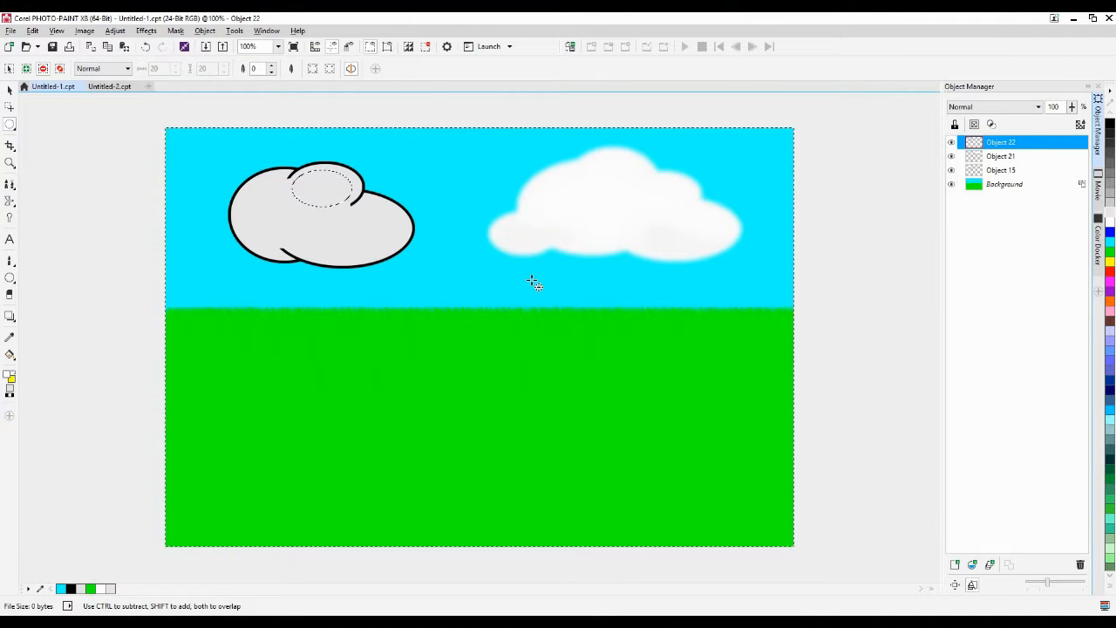
pyautogui.hotkey('ctrl', 'i')
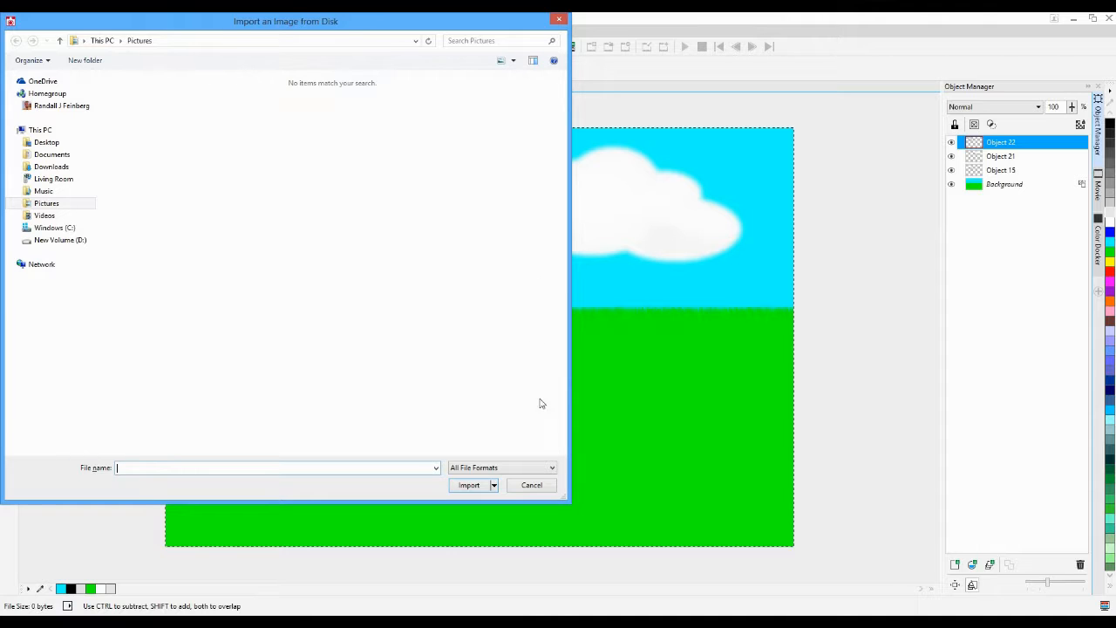
pyautogui.click(532, 485)
pyautogui.hotkey('alt', 'i')
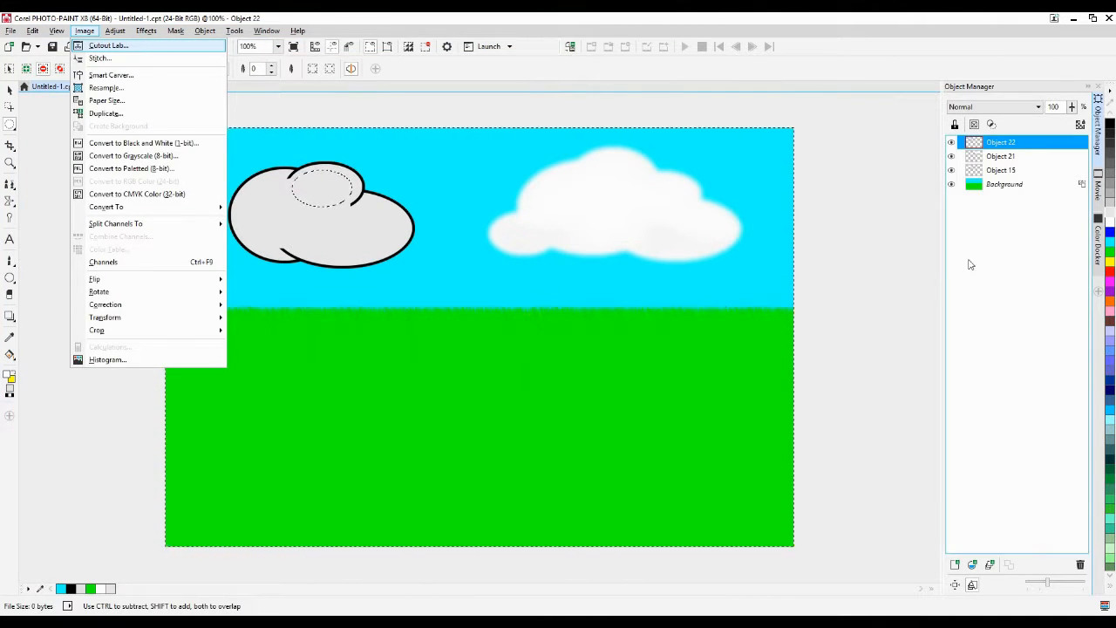
pyautogui.press('Escape')
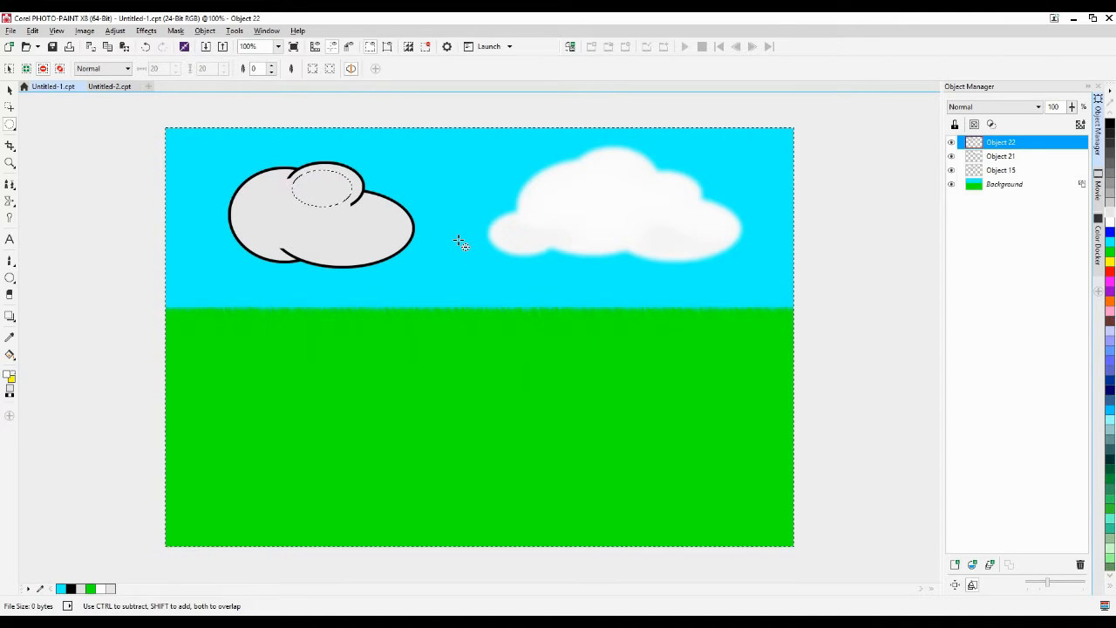
pyautogui.hotkey('alt', 'i')
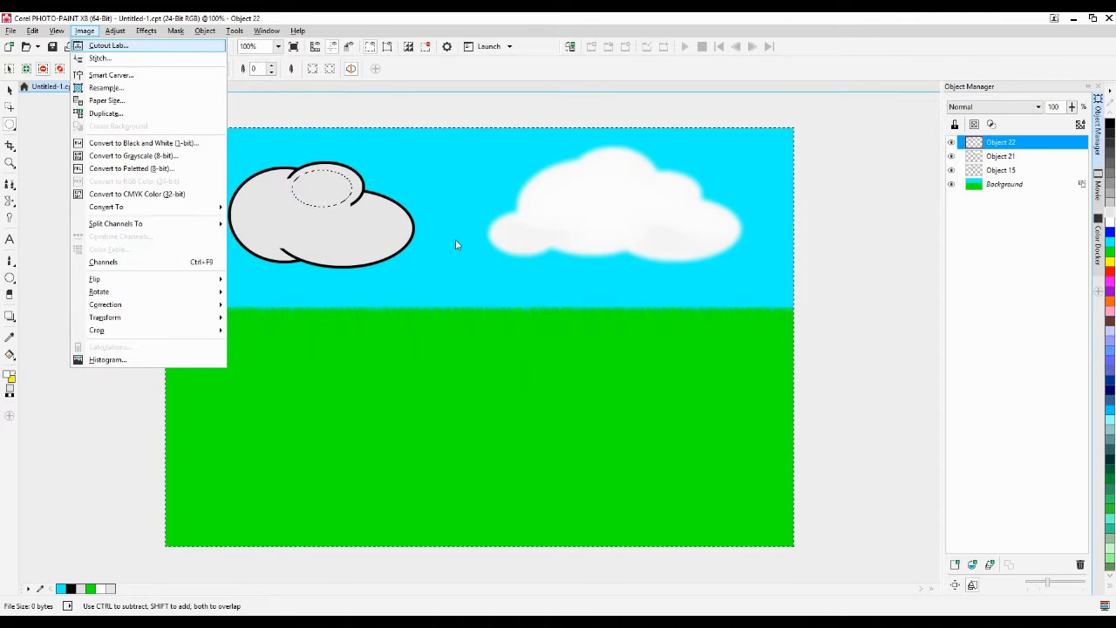
pyautogui.press('i')
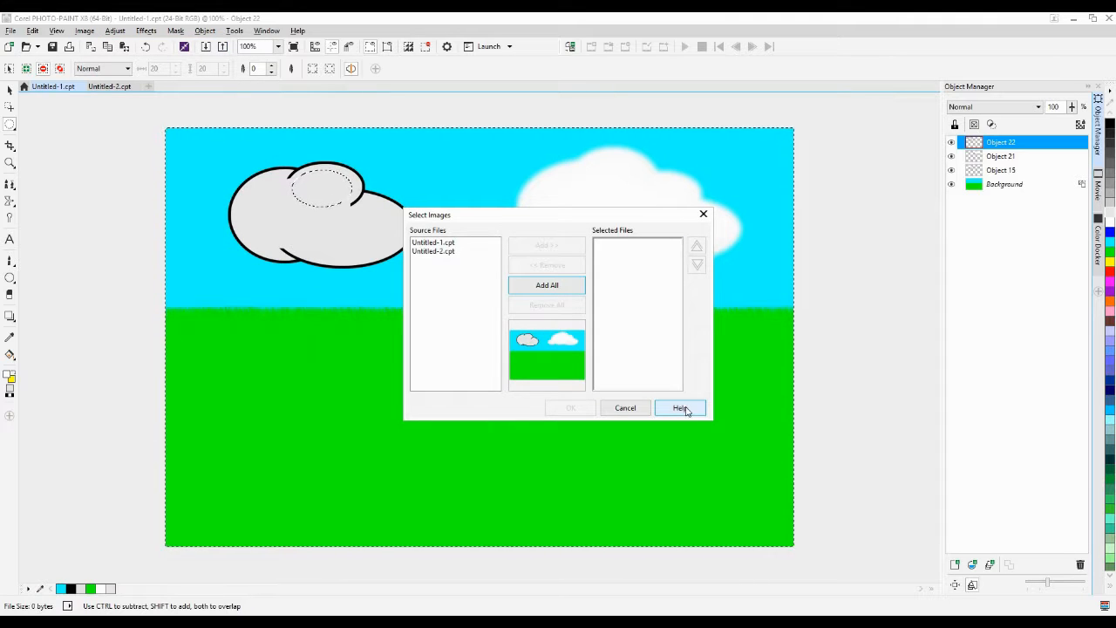
pyautogui.click(625, 407)
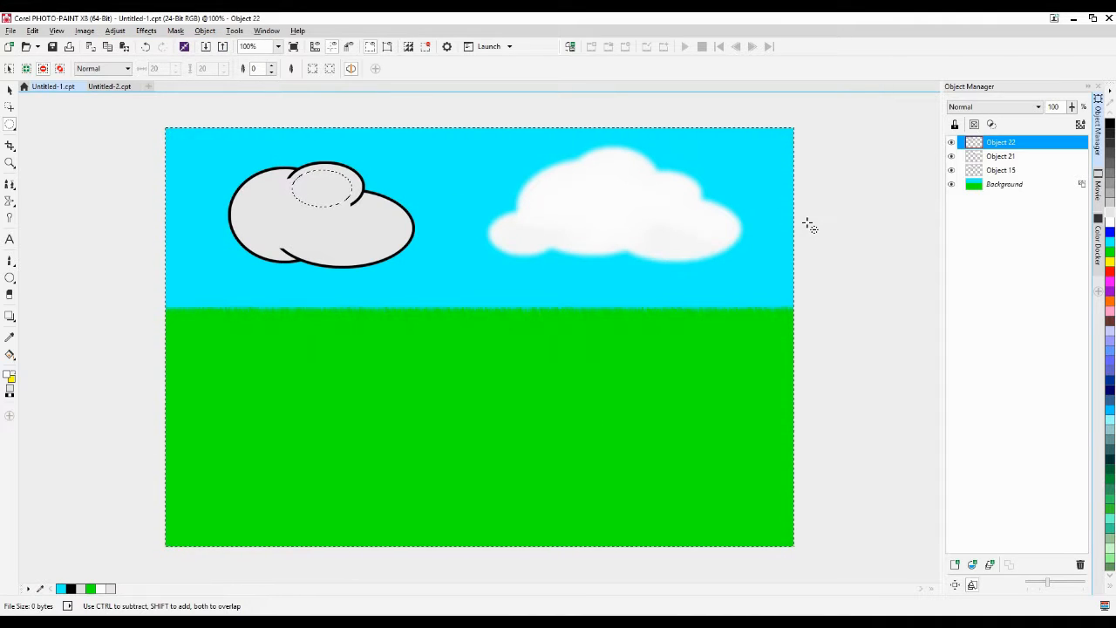
# Clear the current mask and redraw an elliptical mask inside the upper lobe of the grey outlined cloud
pyautogui.click(773, 226)
pyautogui.moveTo(293, 178); pyautogui.dragTo(363, 216)
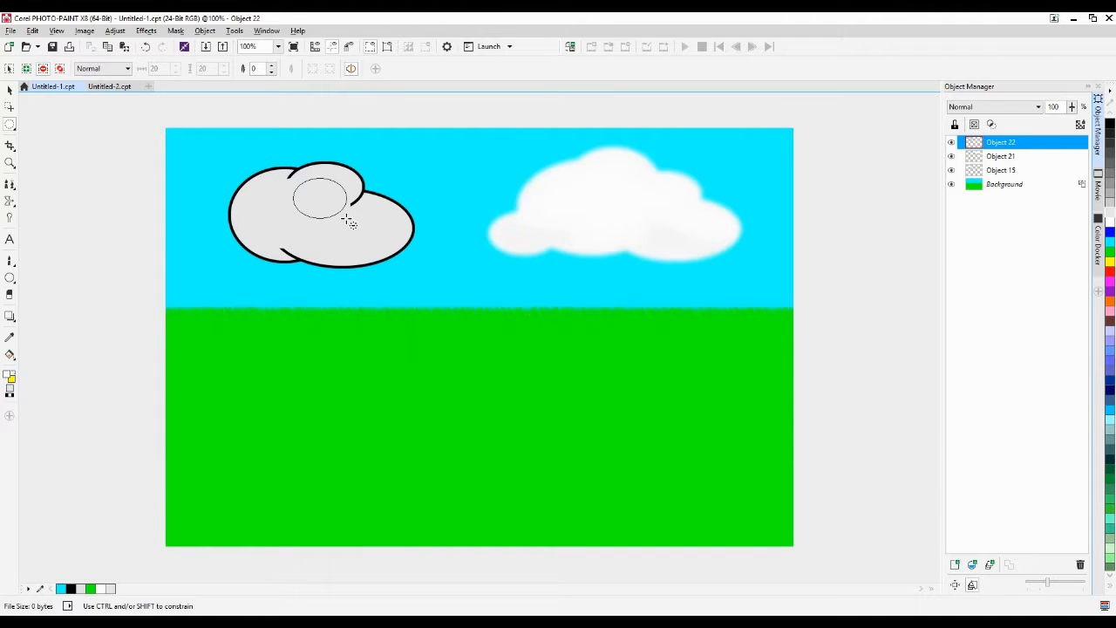
pyautogui.moveTo(357, 220); pyautogui.dragTo(357, 220)
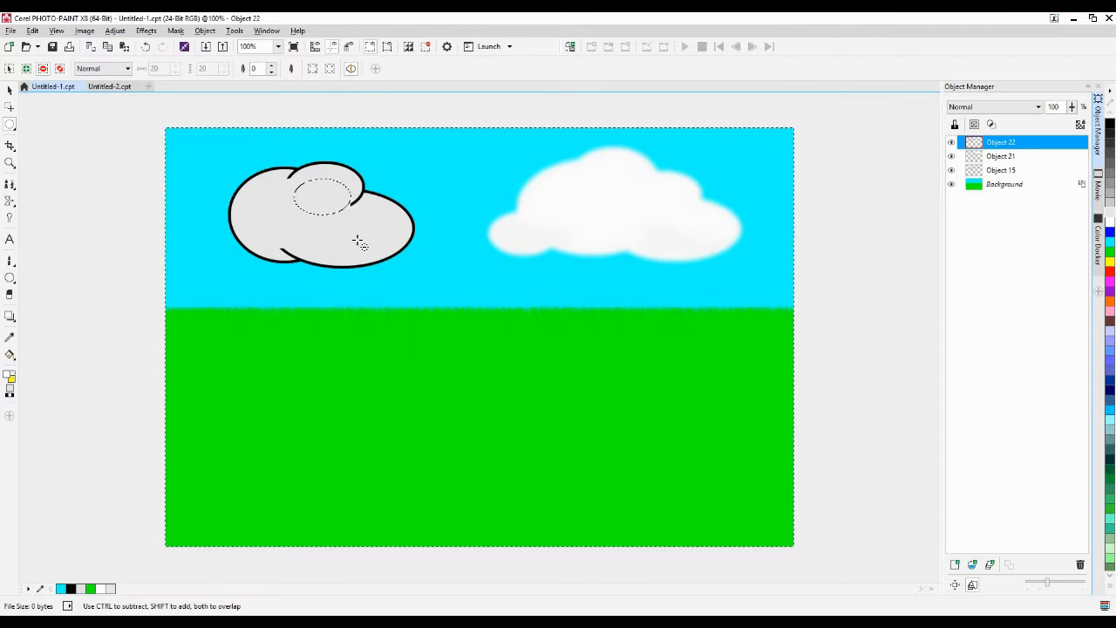
pyautogui.hotkey('ctrl', 'i')
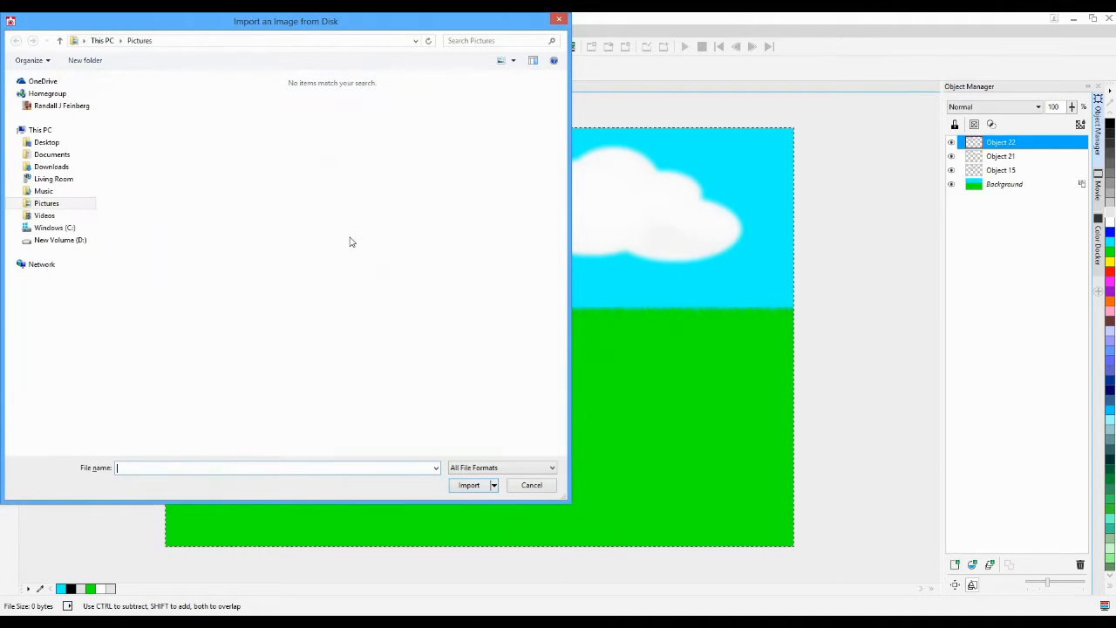
pyautogui.click(527, 485)
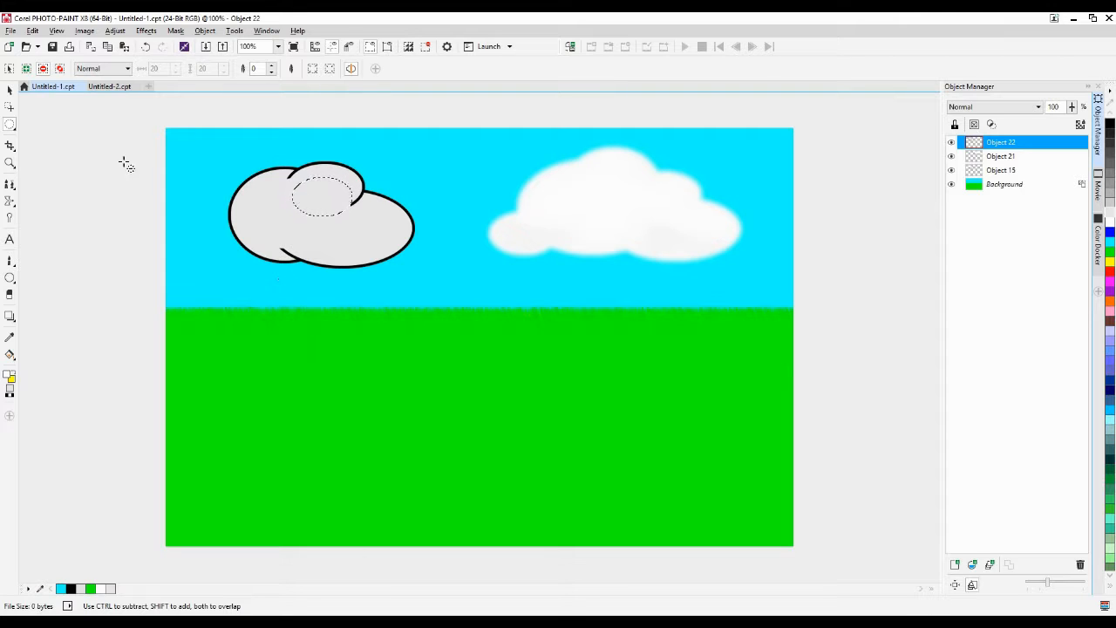
# Shift the elliptical mask upward within the upper lobe, delete the grey inside it from Object 22, and remove the mask
pyautogui.click(9, 107)
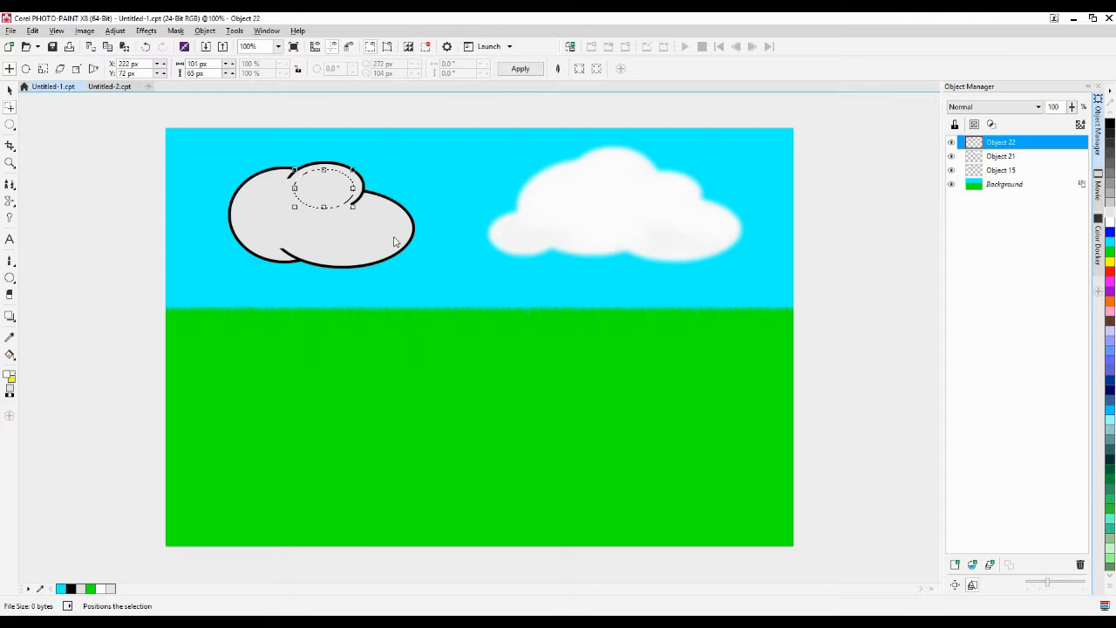
pyautogui.click(9, 124)
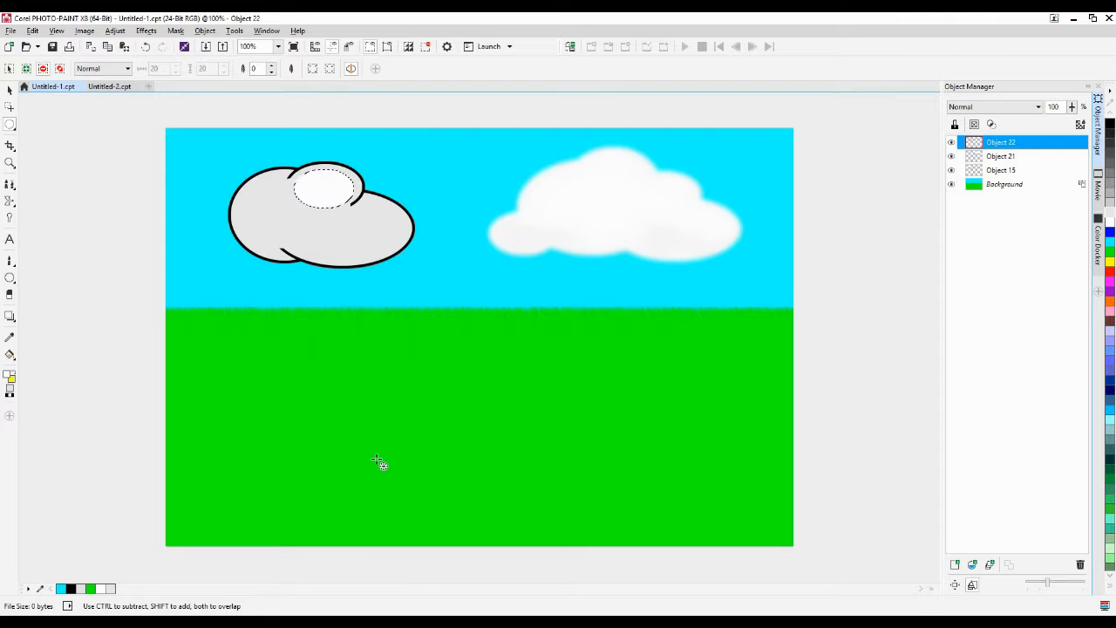
pyautogui.click(366, 380)
# Set the Eraser to the hard-edged round nib with a size of 50
pyautogui.click(10, 293)
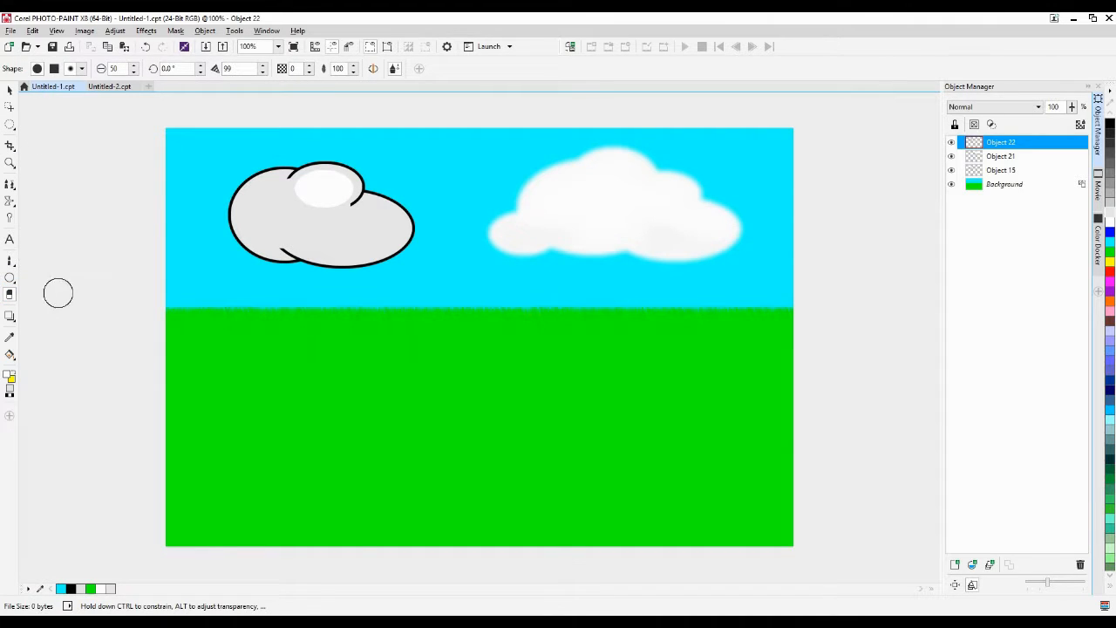
pyautogui.click(81, 70)
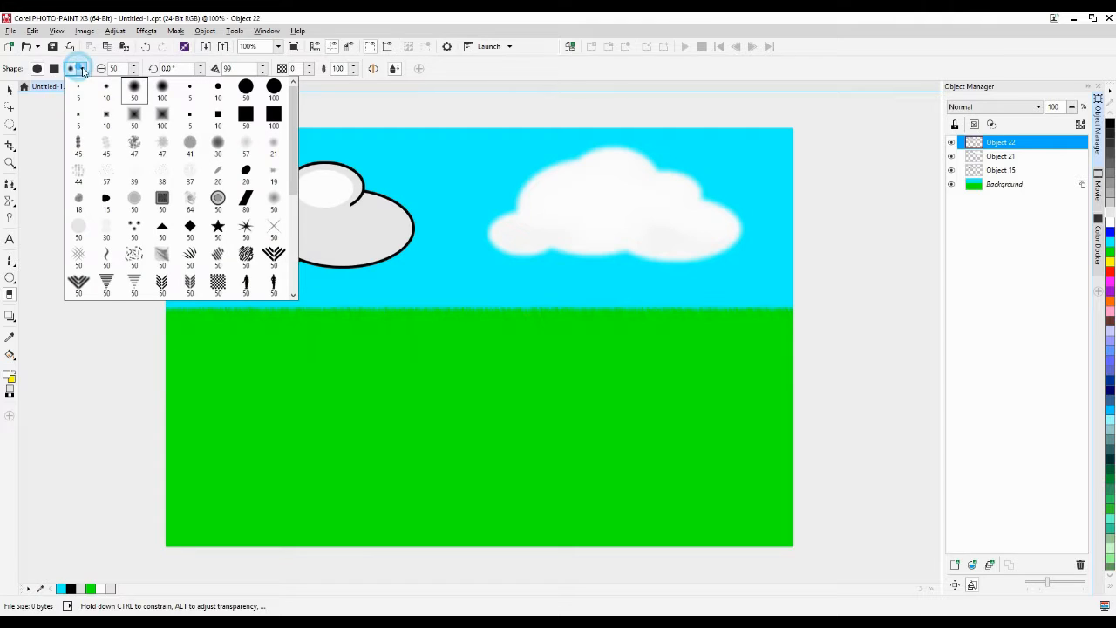
pyautogui.click(274, 89)
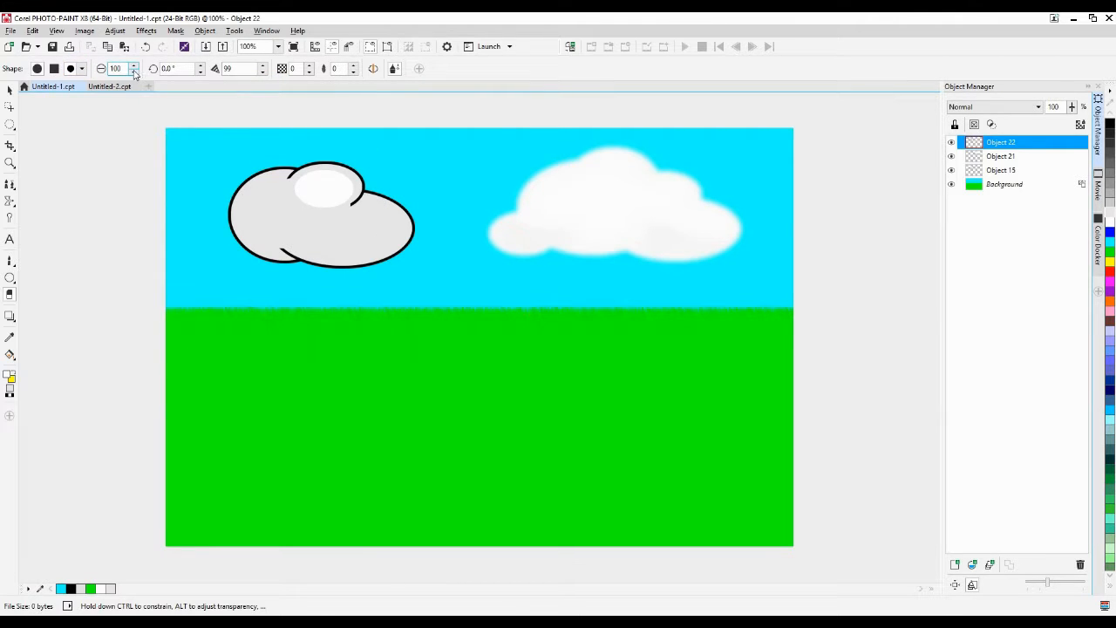
pyautogui.click(82, 71)
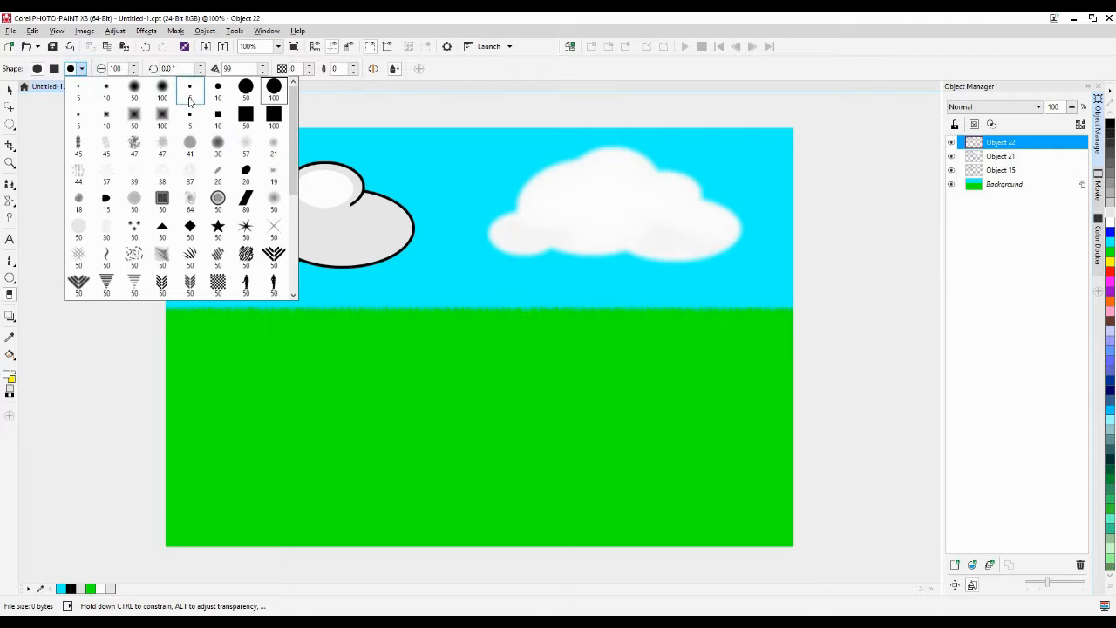
pyautogui.click(247, 92)
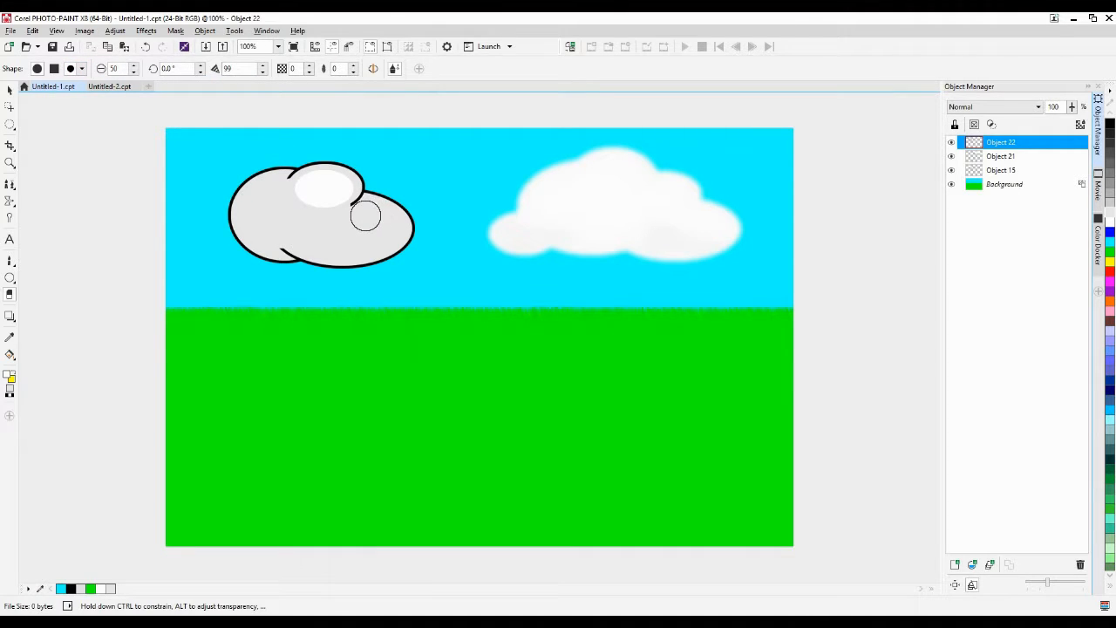
# Try erasing a white highlight in the grey cloud's right lobe freehand, and undo the eraser strokes
pyautogui.moveTo(372, 217)
pyautogui.mouseDown()
pyautogui.moveTo(392, 225)
pyautogui.moveTo(379, 218)
pyautogui.moveTo(381, 239)
pyautogui.mouseUp()
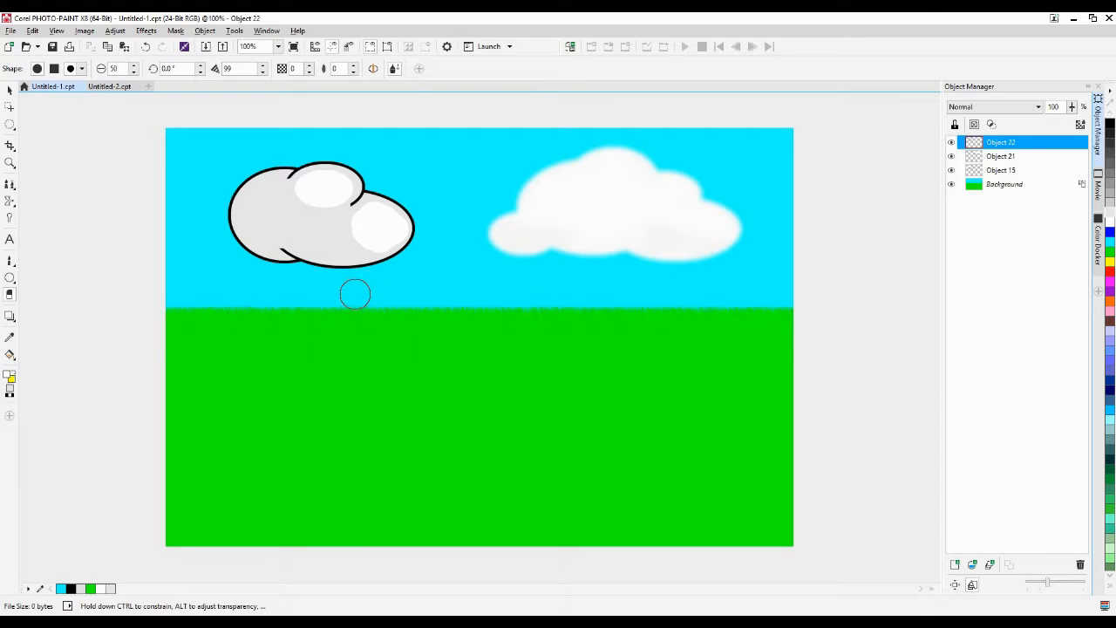
pyautogui.hotkey('ctrl', 'z')
pyautogui.hotkey('ctrl', 'z')
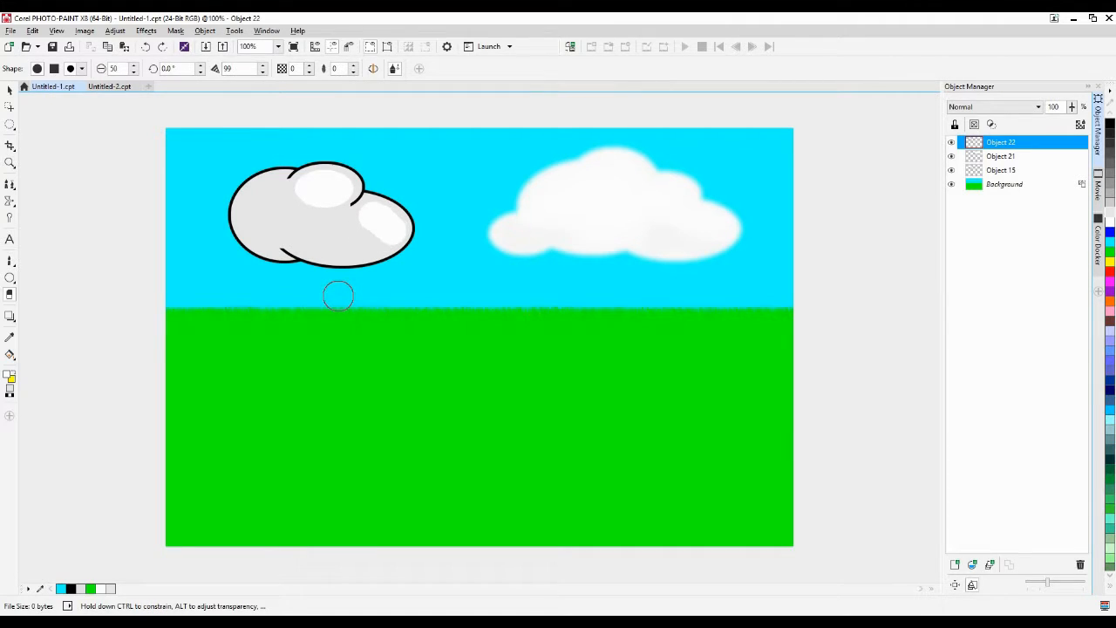
pyautogui.hotkey('ctrl', 'z')
pyautogui.hotkey('ctrl', 'z')
pyautogui.hotkey('ctrl', 'z')
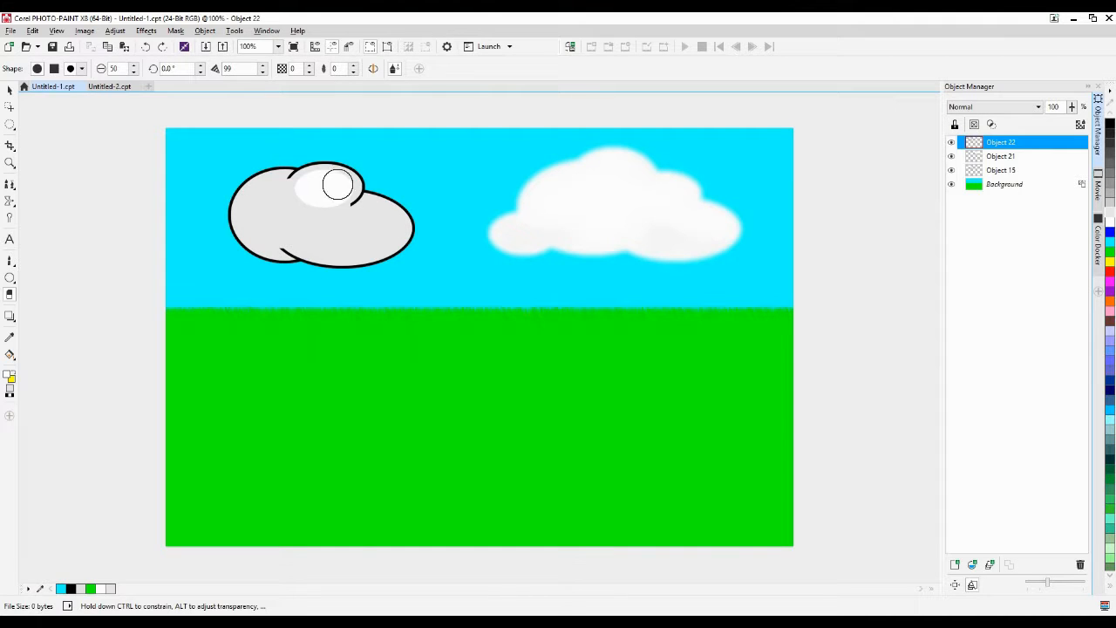
# Draw an elliptical mask about 209 by 112 px over the grey cloud's large lower-right lobe and position it inside the outline
pyautogui.click(10, 125)
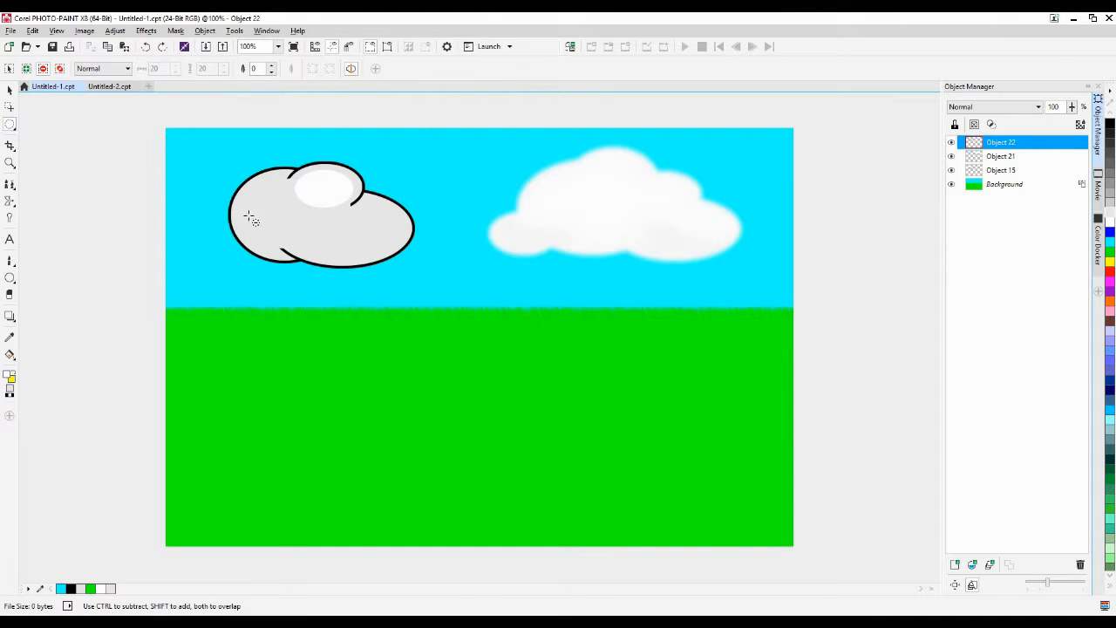
pyautogui.moveTo(272, 188); pyautogui.dragTo(394, 250)
pyautogui.hotkey('ctrl', 'shift', 'i')
pyautogui.hotkey('ctrl', 'shift', 'r')
pyautogui.click(11, 107)
pyautogui.moveTo(359, 217)
pyautogui.mouseDown()
pyautogui.moveTo(340, 226)
pyautogui.moveTo(367, 227)
pyautogui.mouseUp()
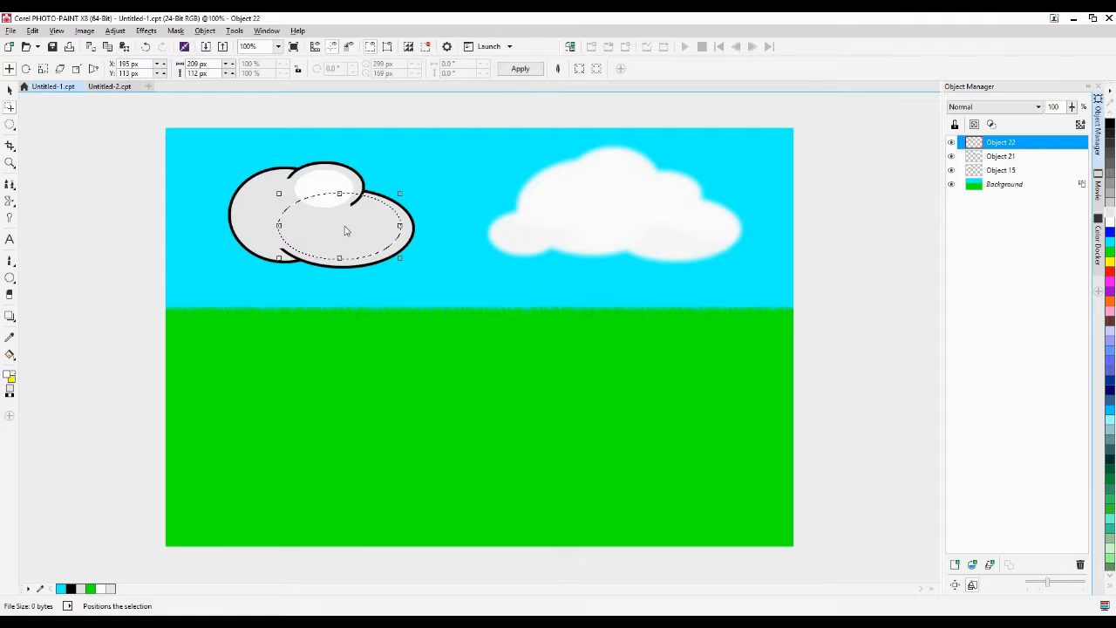
# Rotate the elliptical mask about 4 degrees to follow the lobe's outline and shrink it to about 204 by 109 px
pyautogui.click(343, 229)
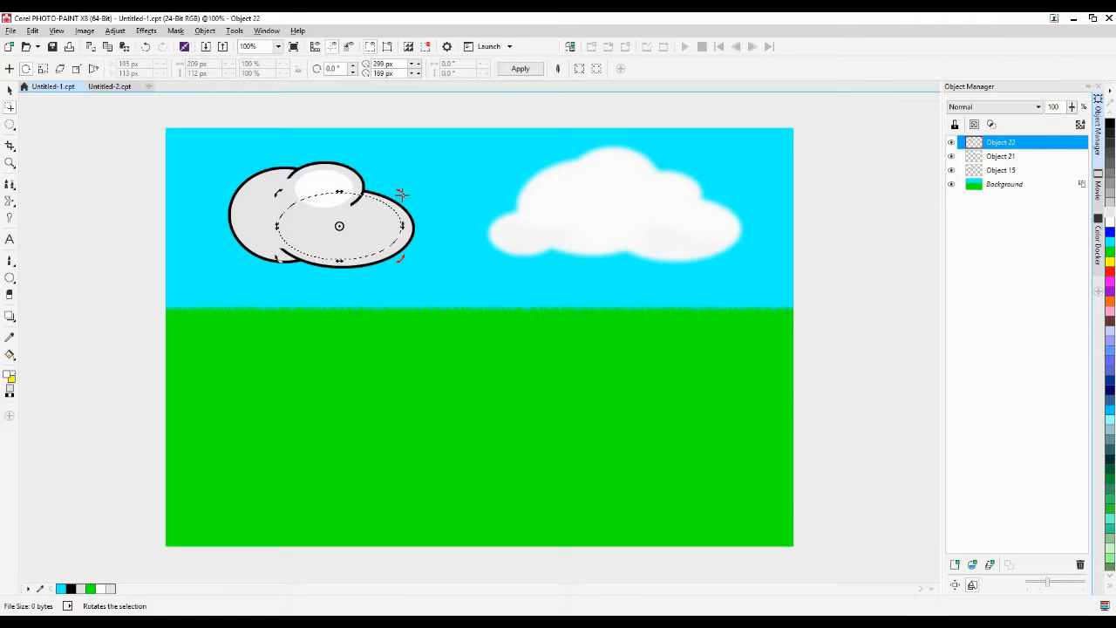
pyautogui.moveTo(401, 192); pyautogui.dragTo(413, 199)
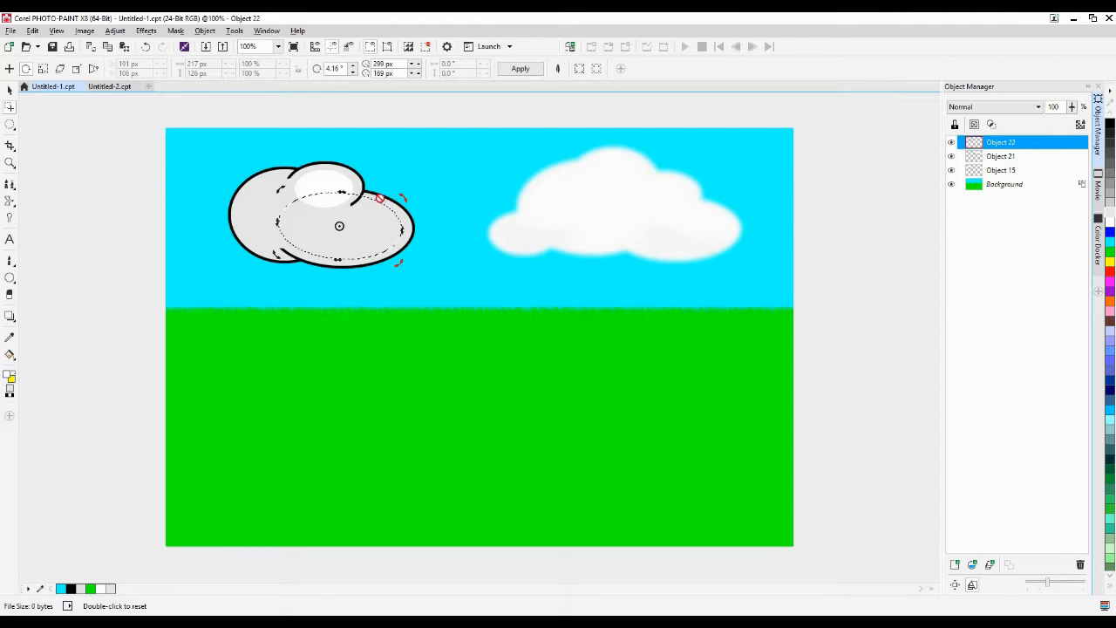
pyautogui.click(313, 209)
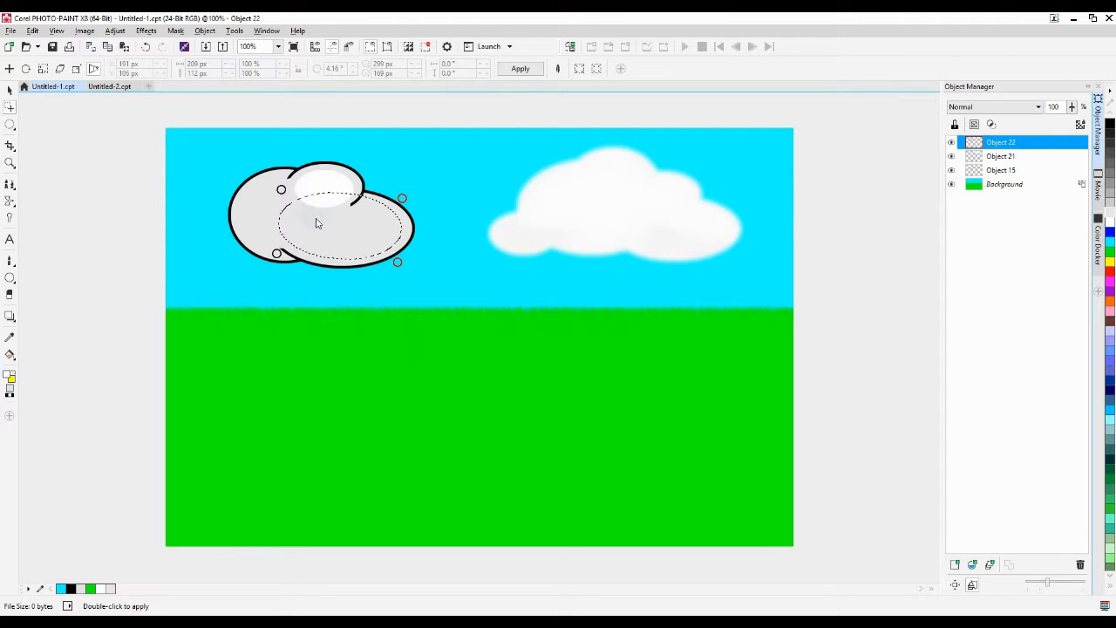
pyautogui.click(319, 219)
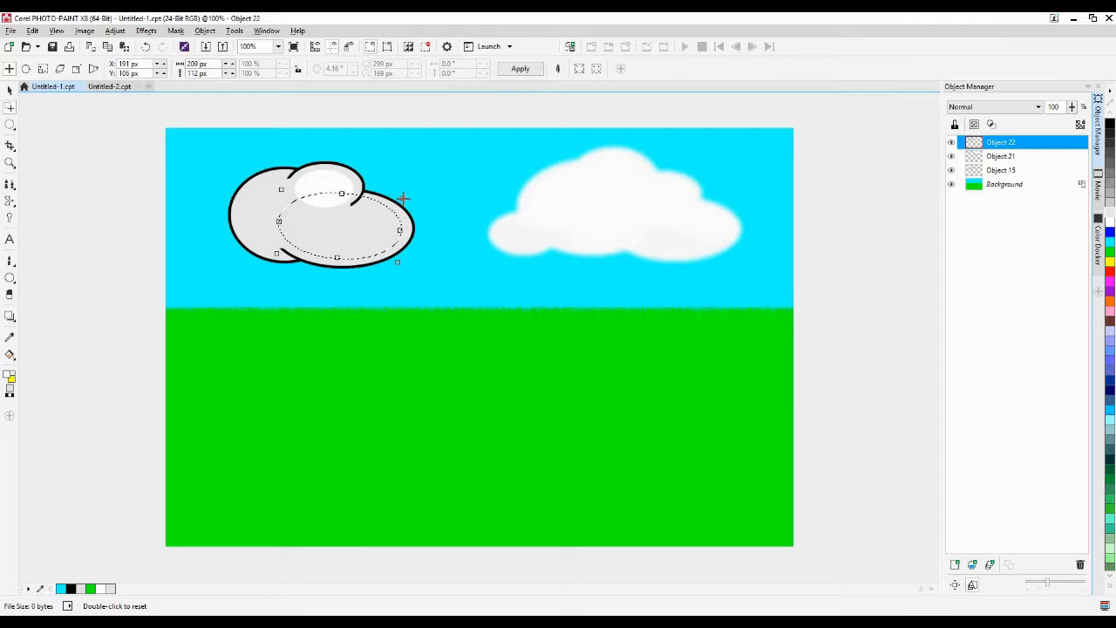
pyautogui.moveTo(401, 199); pyautogui.dragTo(400, 200)
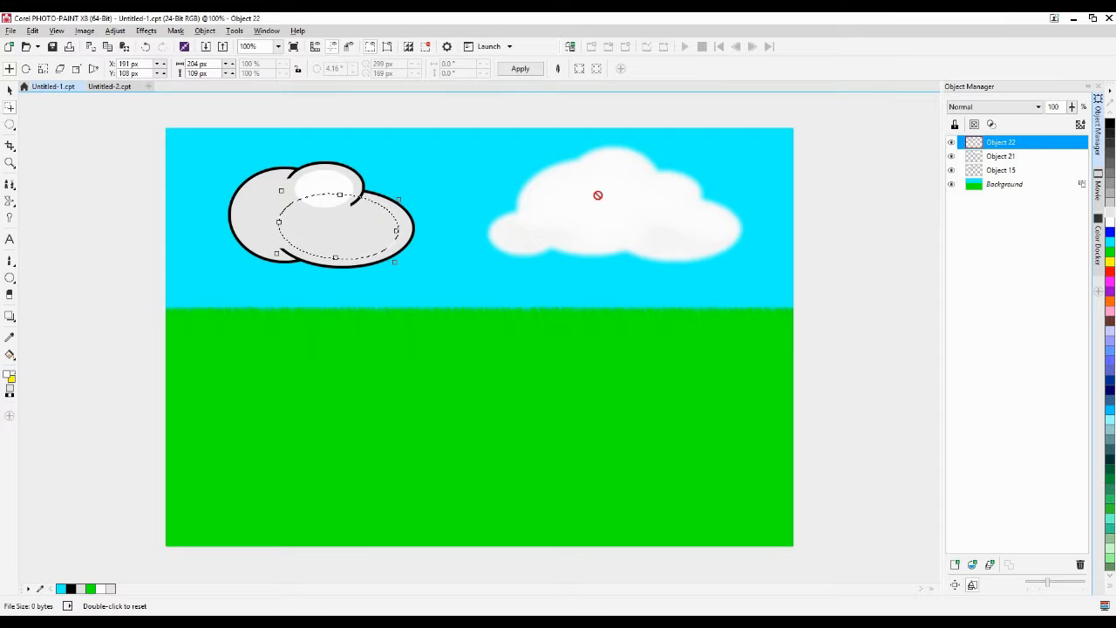
# Cut the masked grey area out of Object 22 and paste it back in place as a new object
pyautogui.click(8, 128)
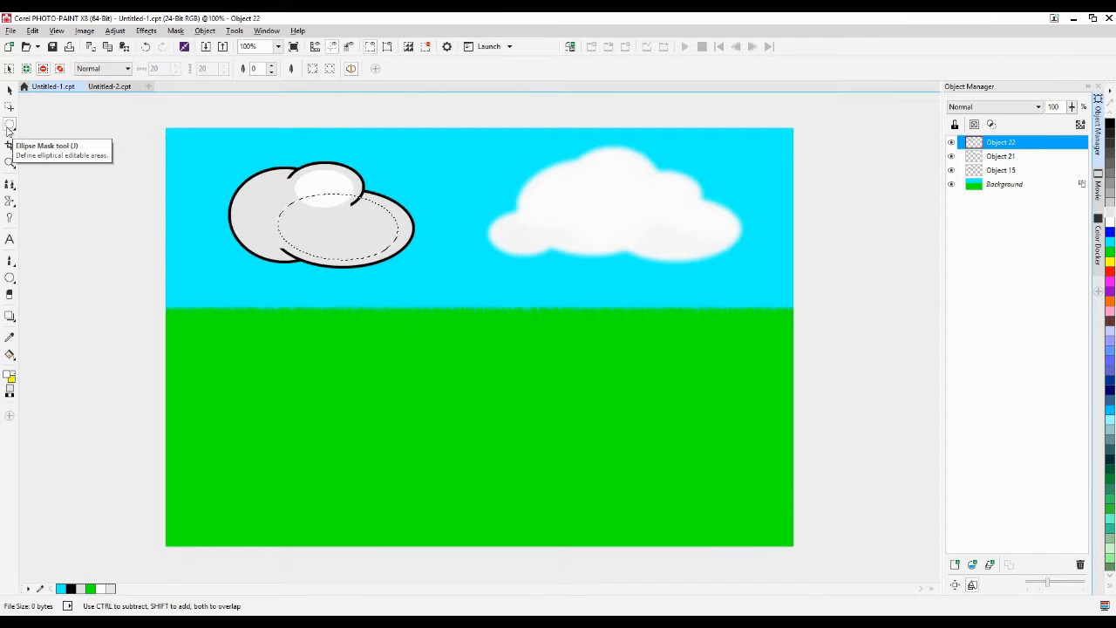
pyautogui.hotkey('ctrl', 'z')
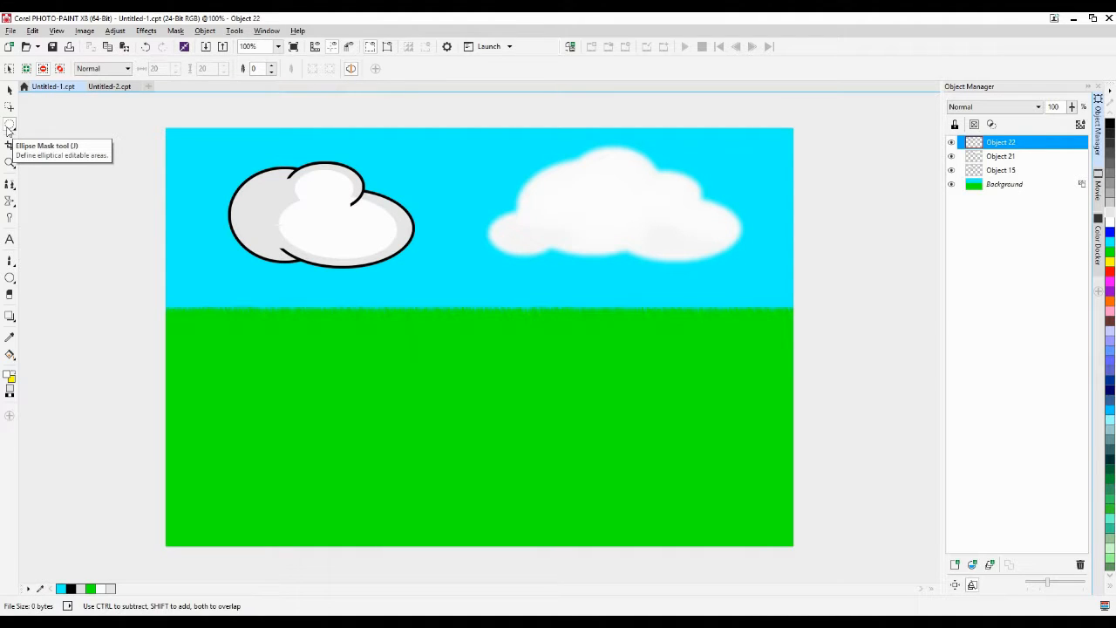
pyautogui.hotkey('ctrl', 'z')
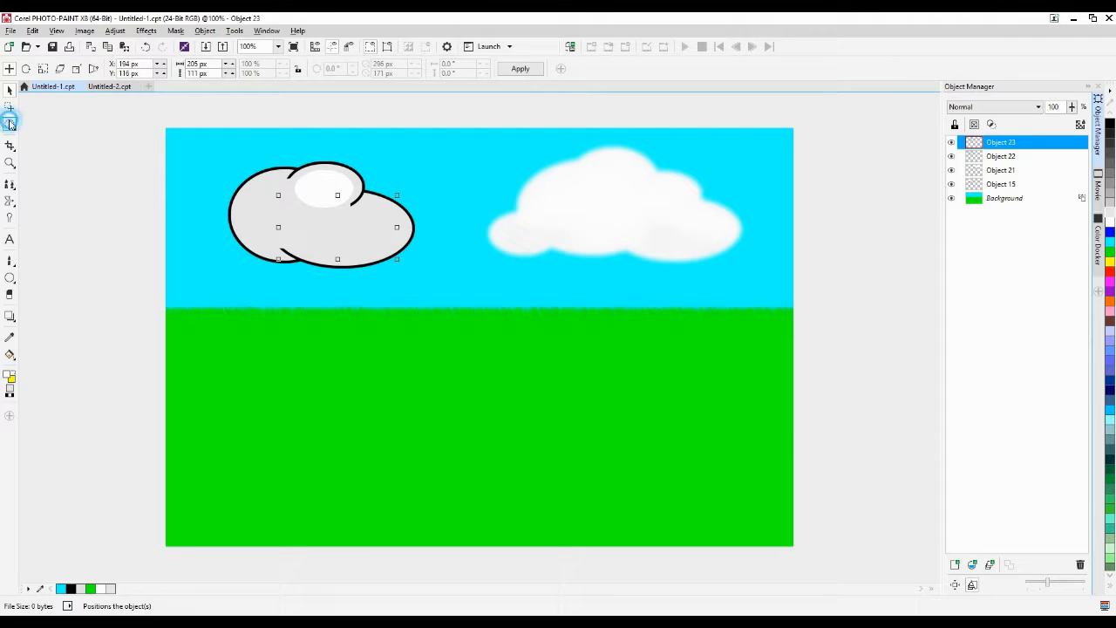
# Mask an ellipse overlapping the upper edge of Object 23, cut out the masked grey piece and paste it as a separate object
pyautogui.click(11, 125)
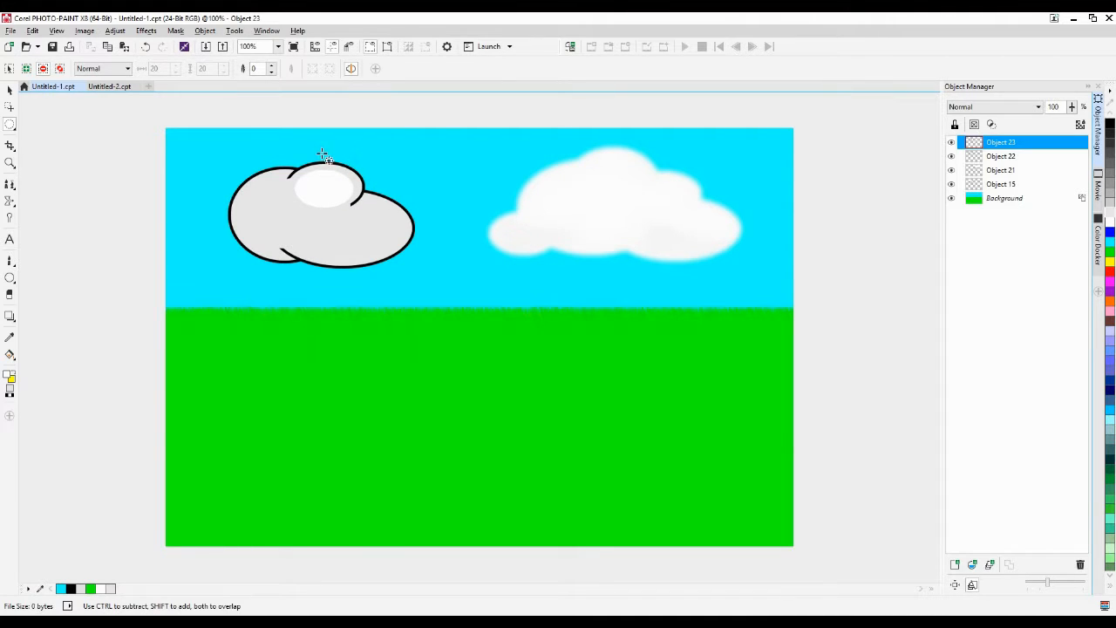
pyautogui.moveTo(316, 154); pyautogui.dragTo(427, 212)
pyautogui.moveTo(426, 212); pyautogui.dragTo(425, 212)
pyautogui.hotkey('ctrl', 'shift', 'i')
pyautogui.hotkey('ctrl', 'shift', 'i')
pyautogui.press('Delete')
pyautogui.hotkey('ctrl', 'shift', 'r')
pyautogui.hotkey('ctrl', 'v')
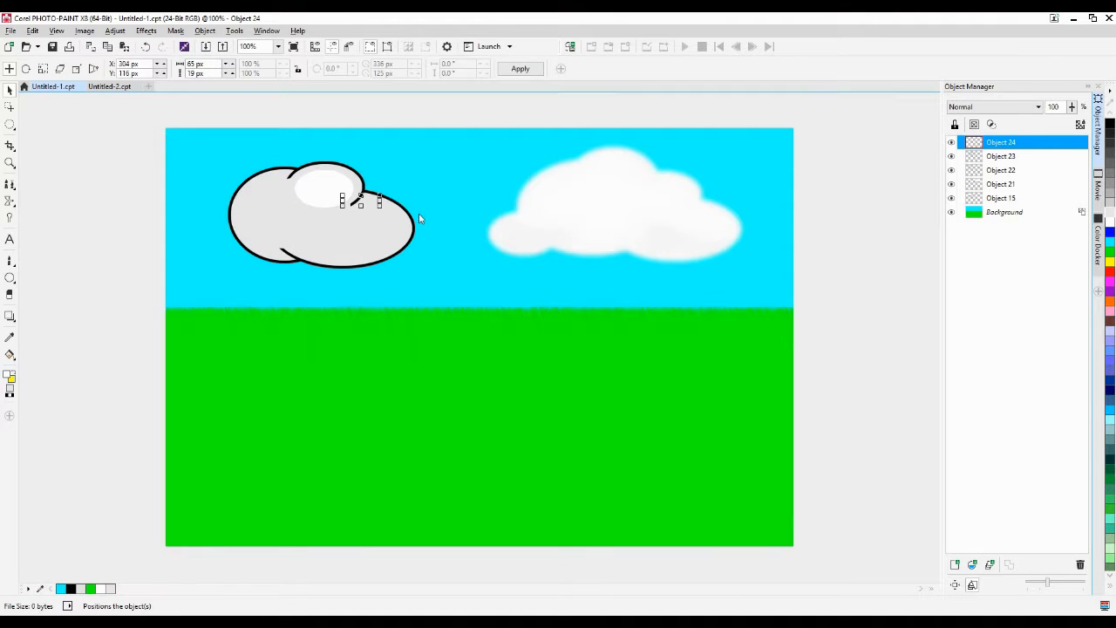
# Move the large grey piece (Object 23) off the outlined cloud and down onto the grass
pyautogui.click(377, 238)
pyautogui.moveTo(377, 239); pyautogui.dragTo(521, 359)
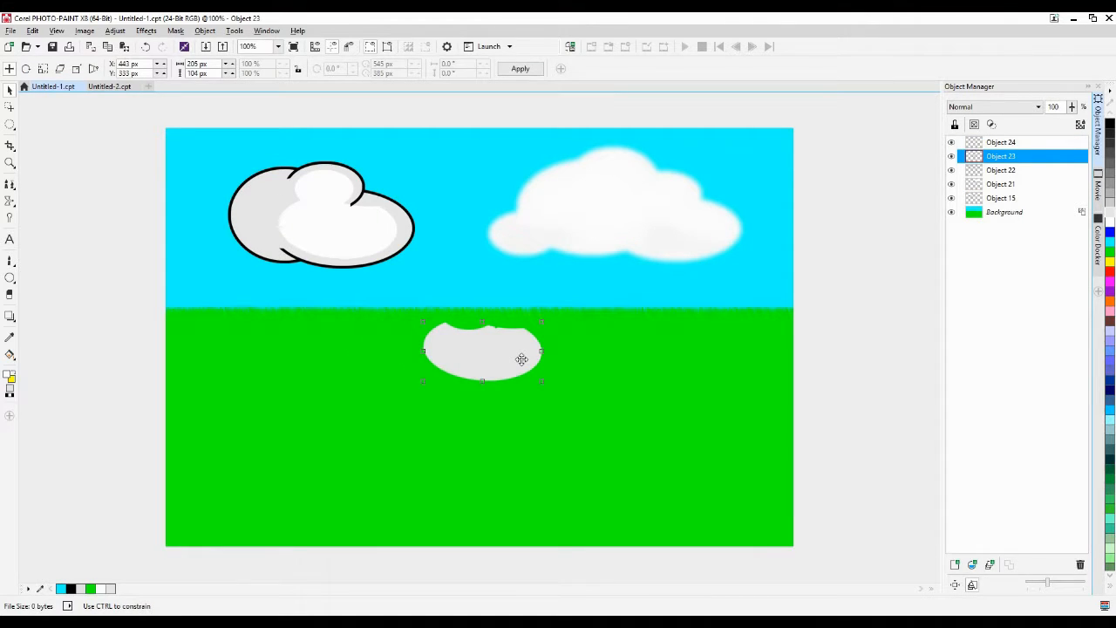
# Delete the large grey piece (Object 23) from the grass, try moving the small piece (Object 24) and undo that move
pyautogui.press('Delete')
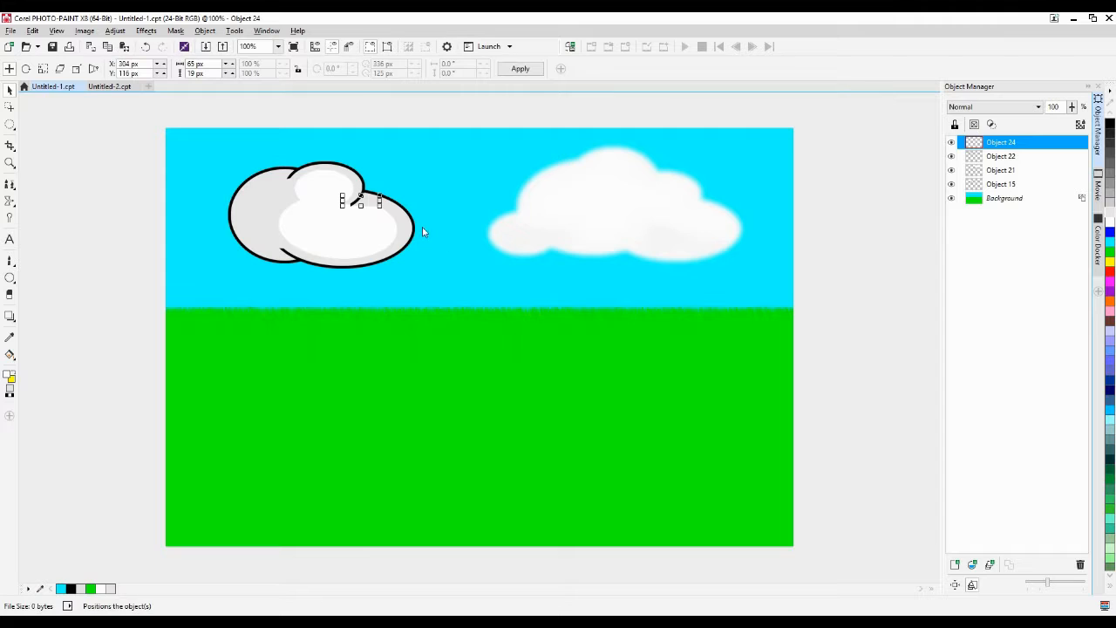
pyautogui.moveTo(366, 199); pyautogui.dragTo(377, 232)
pyautogui.hotkey('ctrl', 'z')
# Mask an ellipse around the outlined cloud's small upper lobe and paste the masked part of Object 24 as a separate 27 by 17 px object
pyautogui.click(12, 126)
pyautogui.moveTo(293, 159); pyautogui.dragTo(370, 218)
pyautogui.hotkey('ctrl', 'shift', 'i')
pyautogui.hotkey('ctrl', 'shift', 'i')
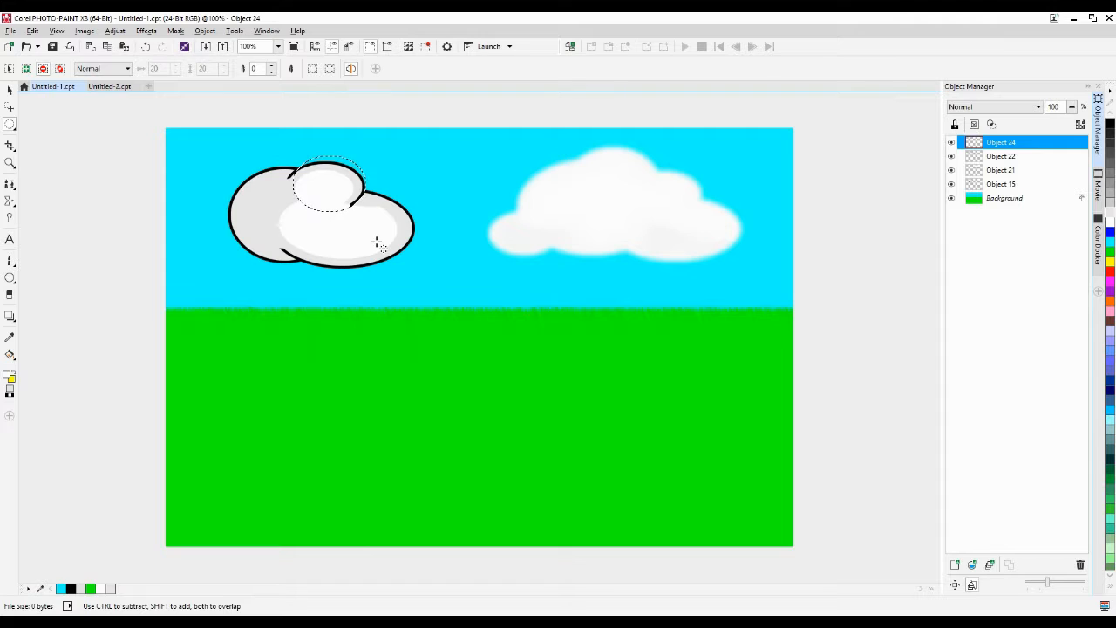
pyautogui.hotkey('ctrl', 'shift', 'r')
pyautogui.hotkey('ctrl', 'v')
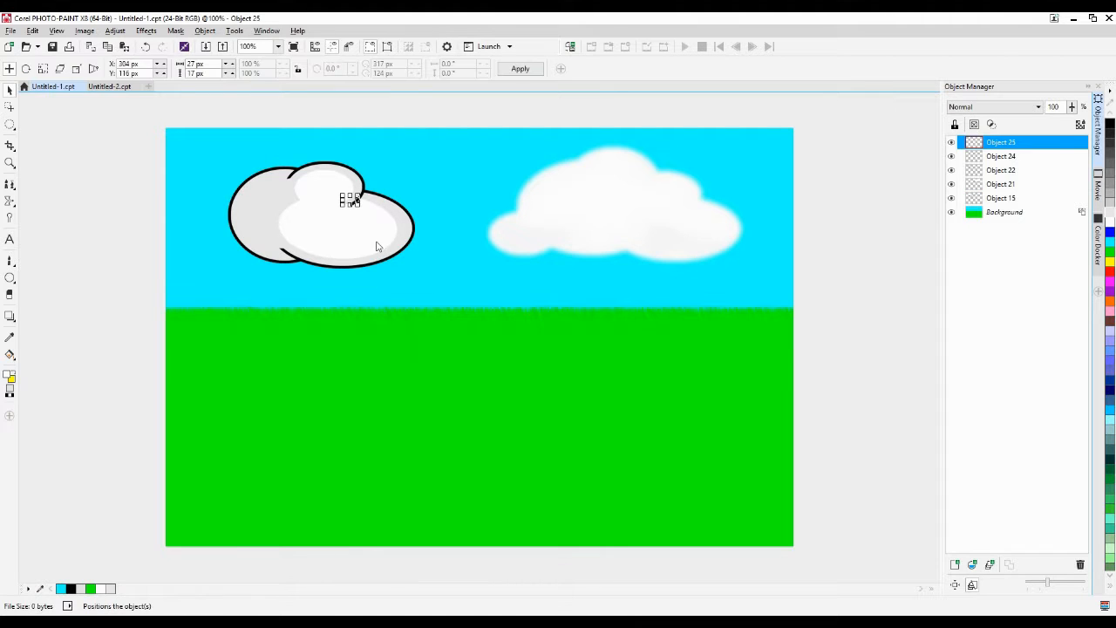
# Examine at 300% zoom the junction where the outlined cloud's small upper lobe meets the right lobe
pyautogui.click(830, 381)
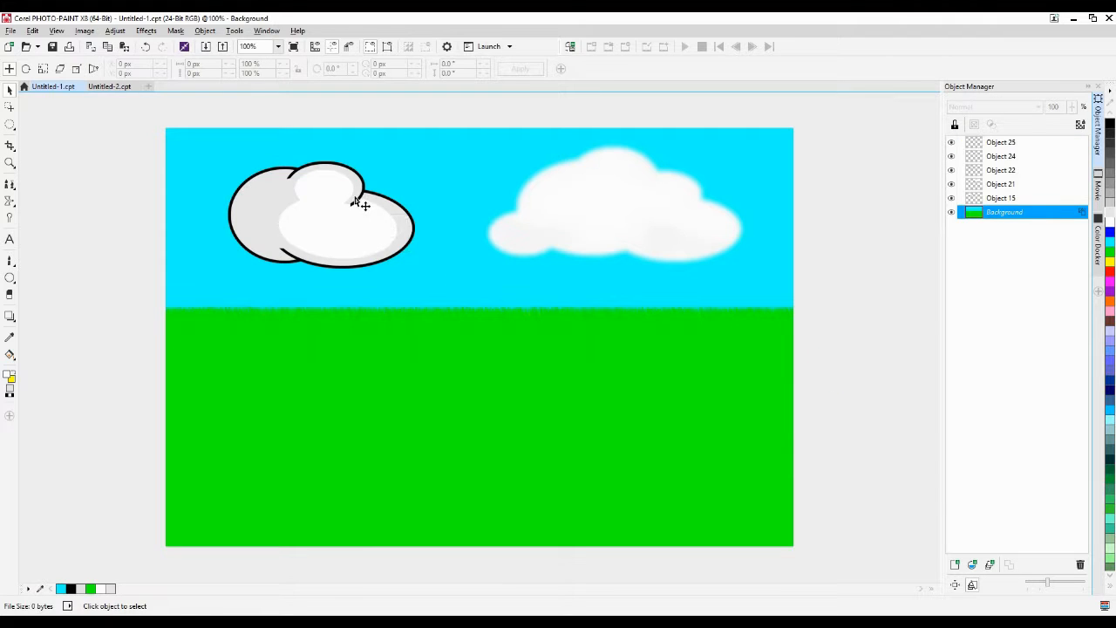
pyautogui.scroll(1, 406, 347)
pyautogui.scroll(1, 406, 347)
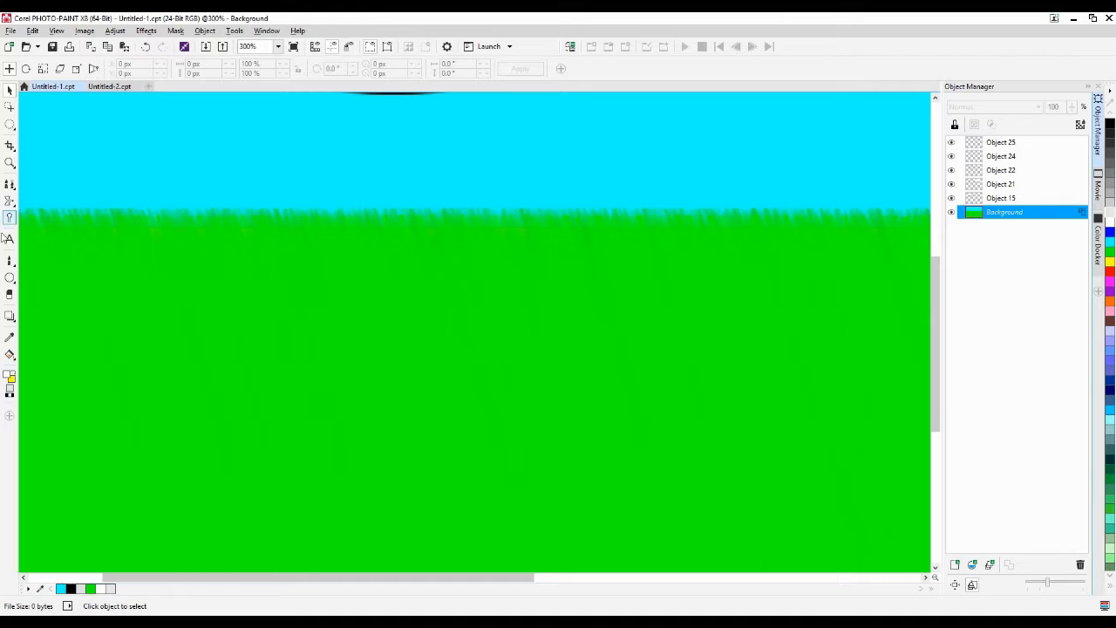
pyautogui.click(10, 162)
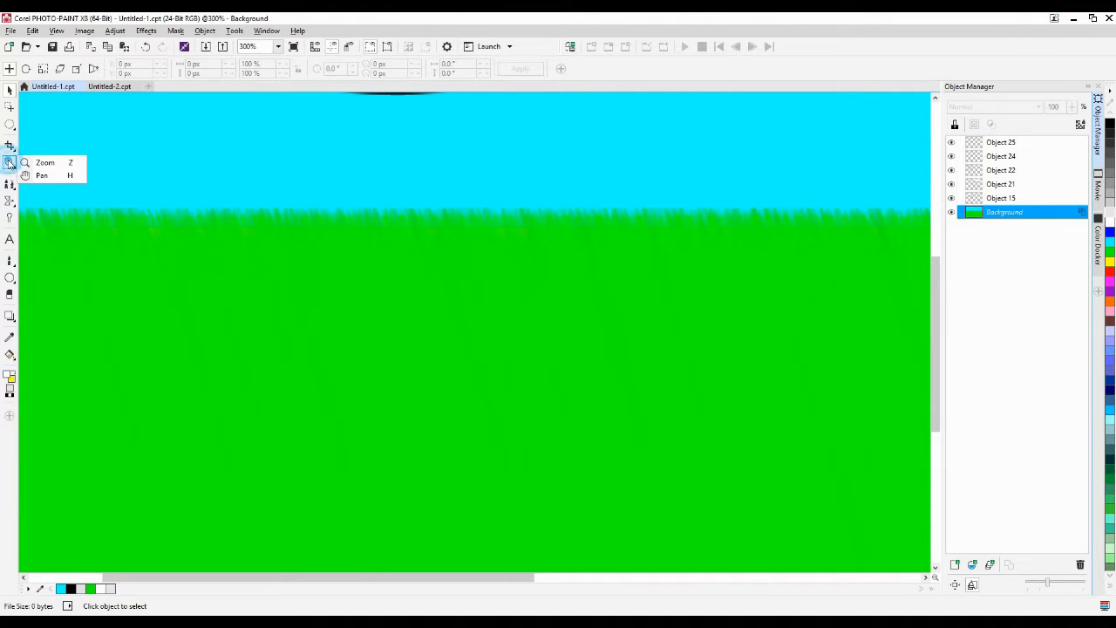
pyautogui.click(43, 178)
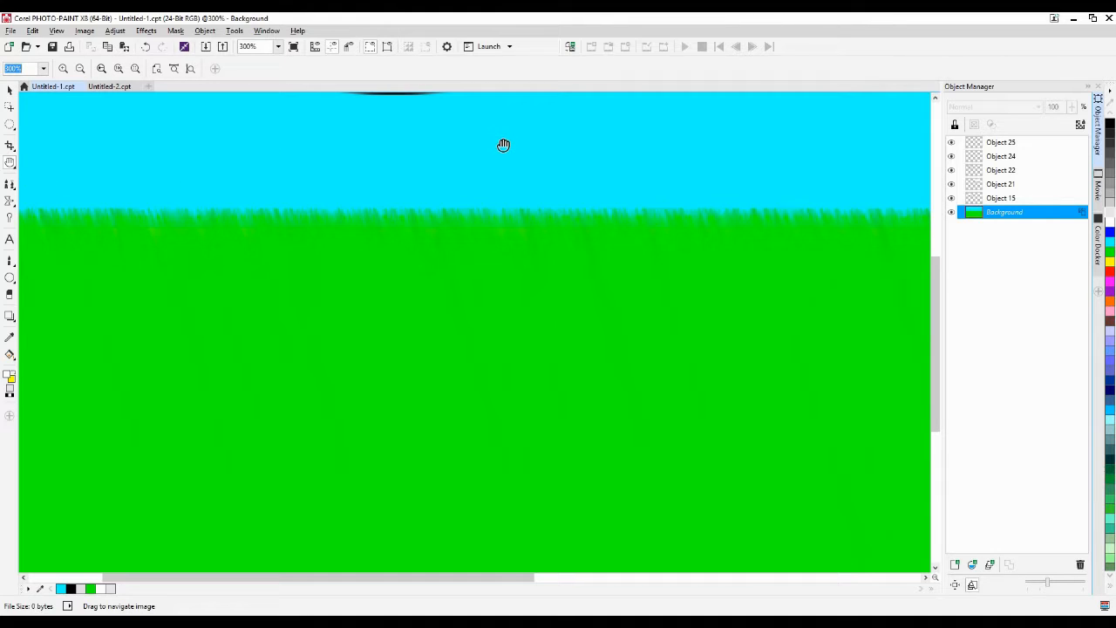
pyautogui.moveTo(352, 154); pyautogui.dragTo(386, 428)
pyautogui.moveTo(379, 209); pyautogui.dragTo(365, 412)
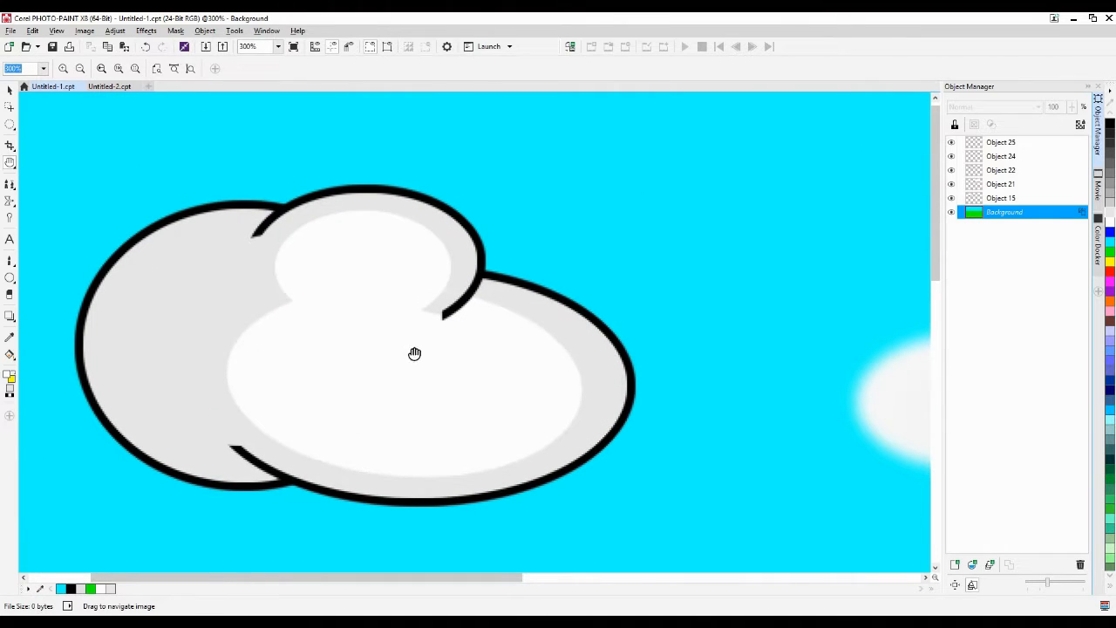
pyautogui.moveTo(414, 341); pyautogui.dragTo(399, 452)
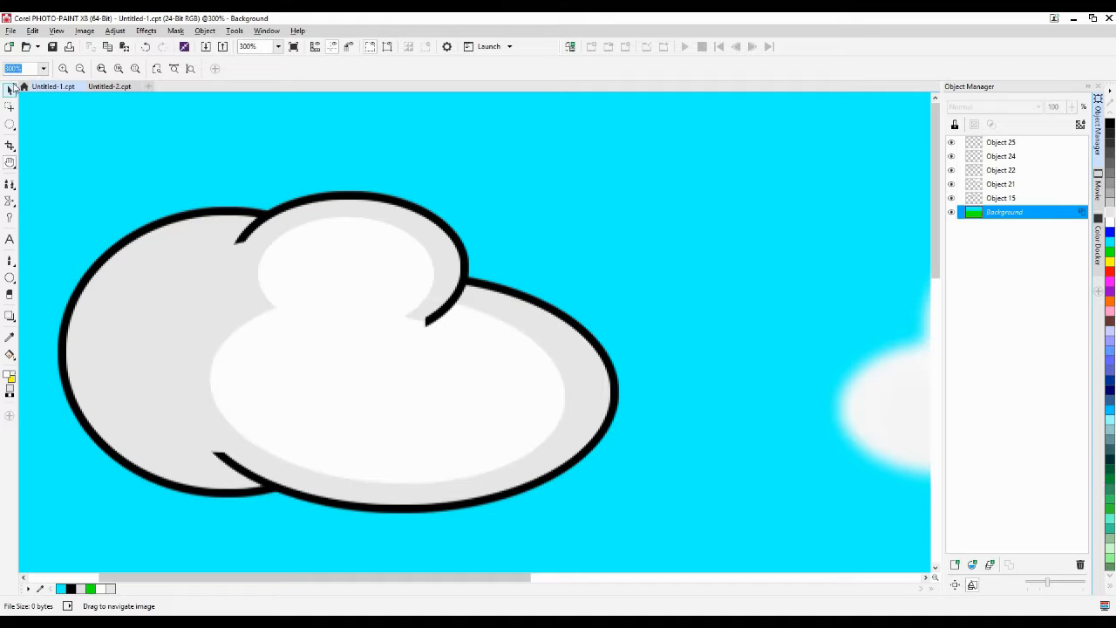
pyautogui.click(10, 90)
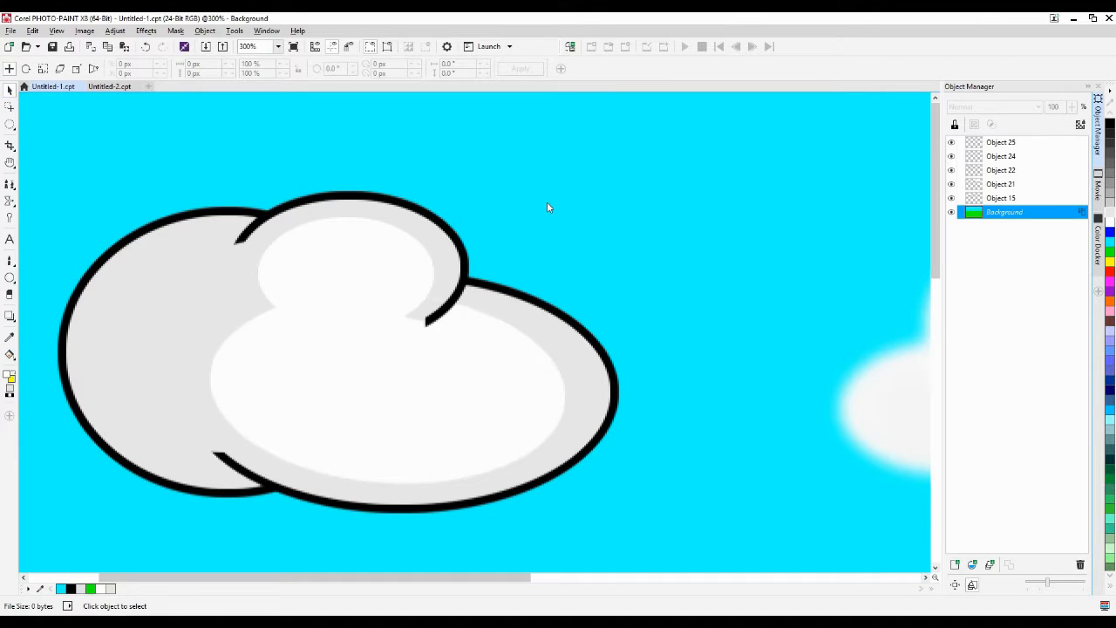
# Paste another copy of the 27 by 17 px grey piece at the lobes' junction and nudge it slightly right and up
pyautogui.hotkey('ctrl', 'v')
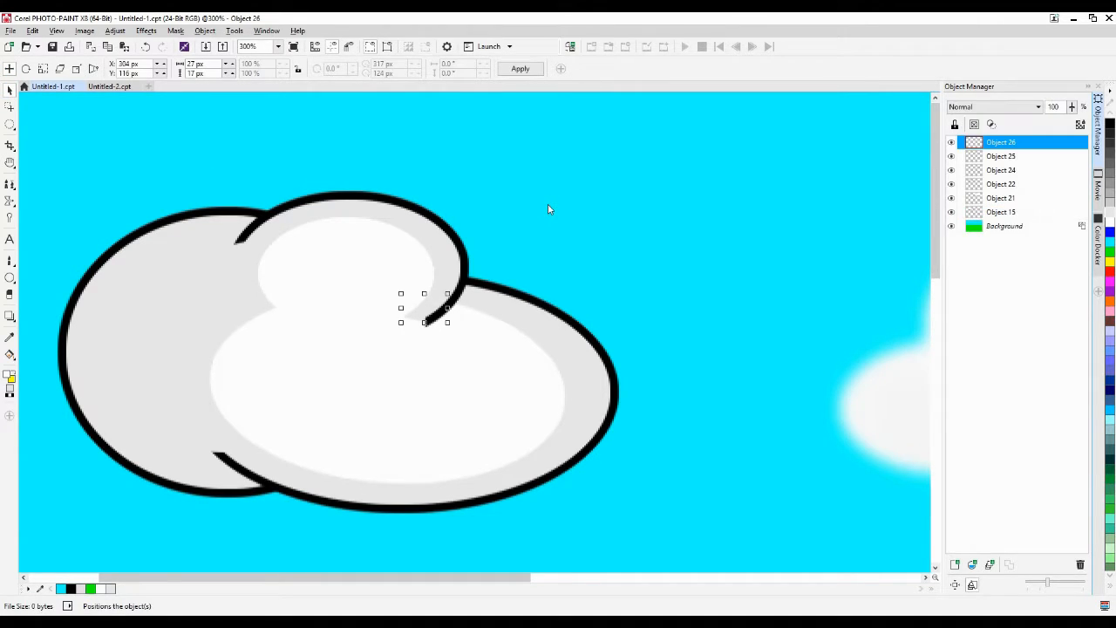
pyautogui.press('Right')
pyautogui.press('Up')
pyautogui.click(547, 210)
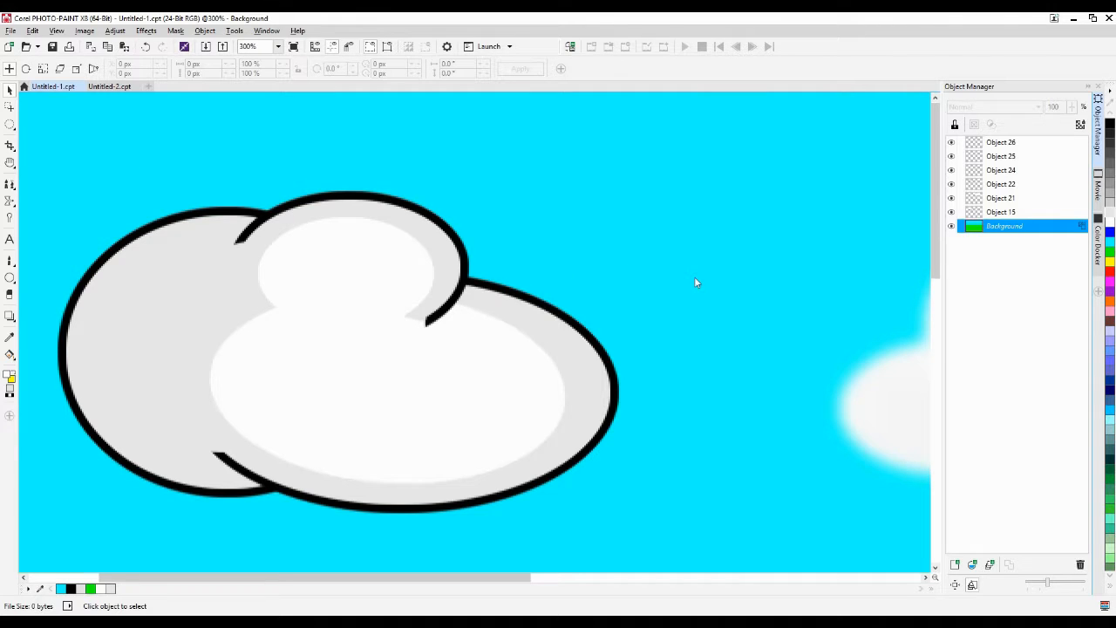
pyautogui.scroll(-1, 695, 278)
pyautogui.scroll(-1, 697, 282)
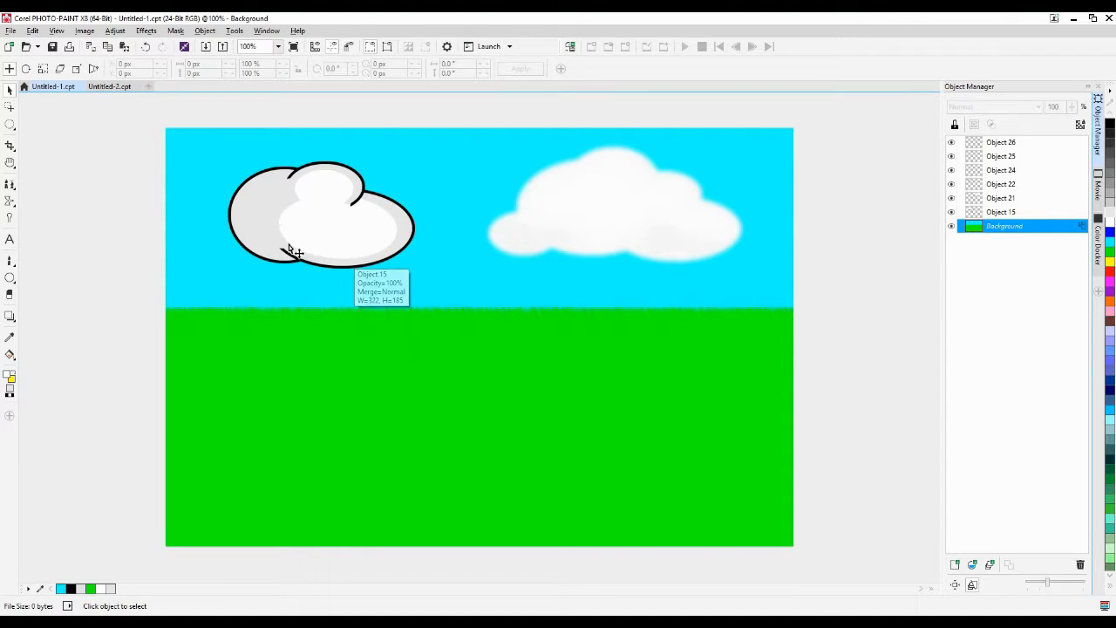
# Mask an ellipse just inside the left lobe's outline, cut the masked grey area from Object 22 and paste it as a new object
pyautogui.click(256, 202)
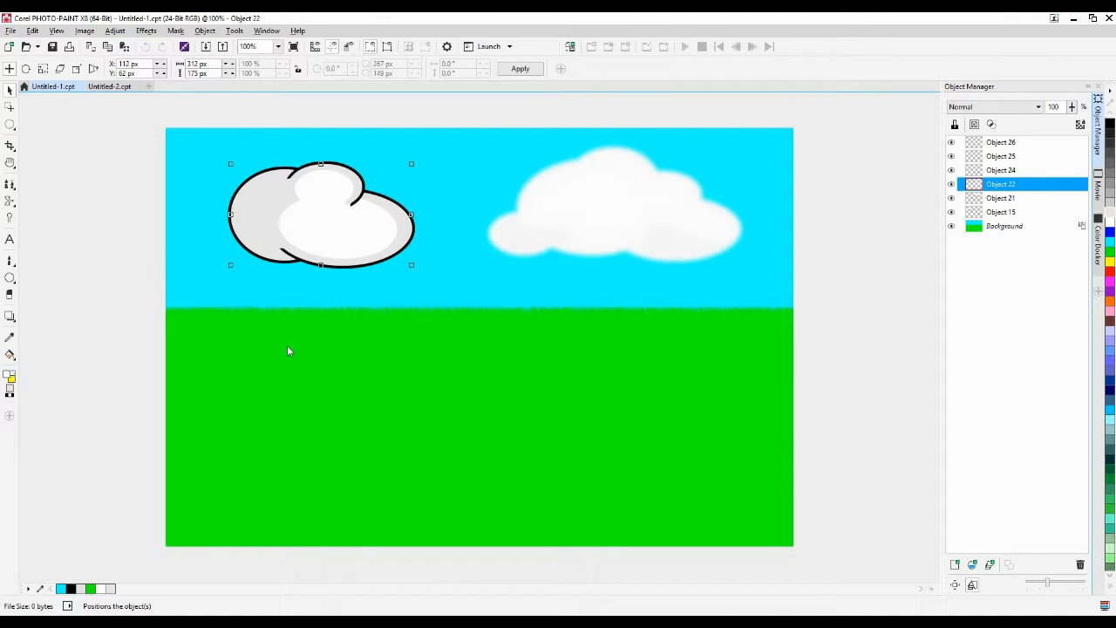
pyautogui.click(11, 124)
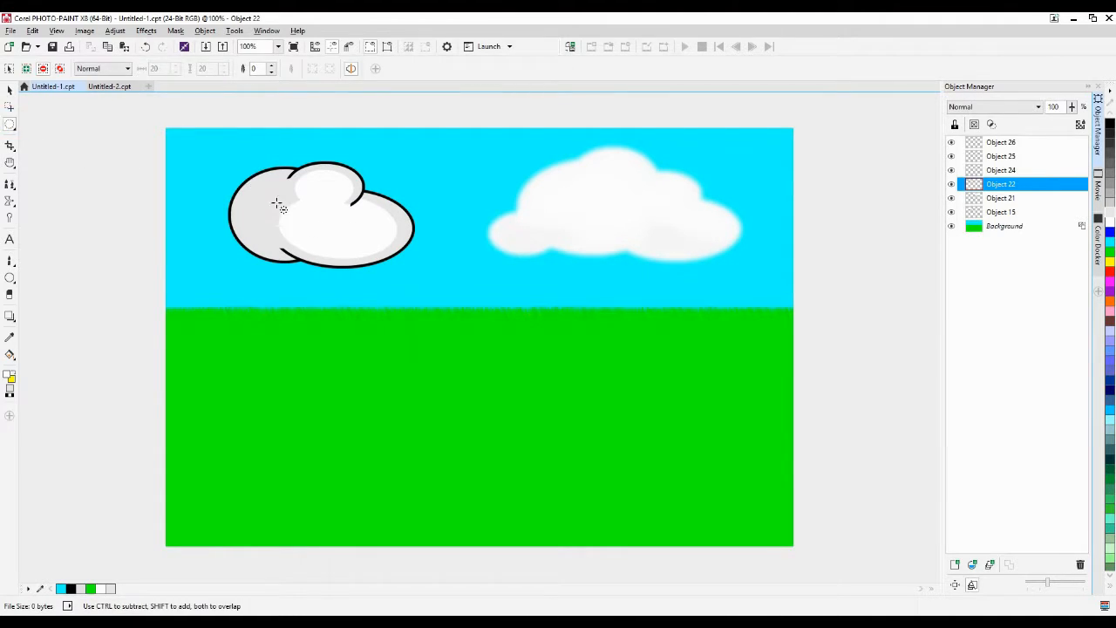
pyautogui.moveTo(343, 260); pyautogui.dragTo(242, 177)
pyautogui.hotkey('ctrl', 'BackSpace')
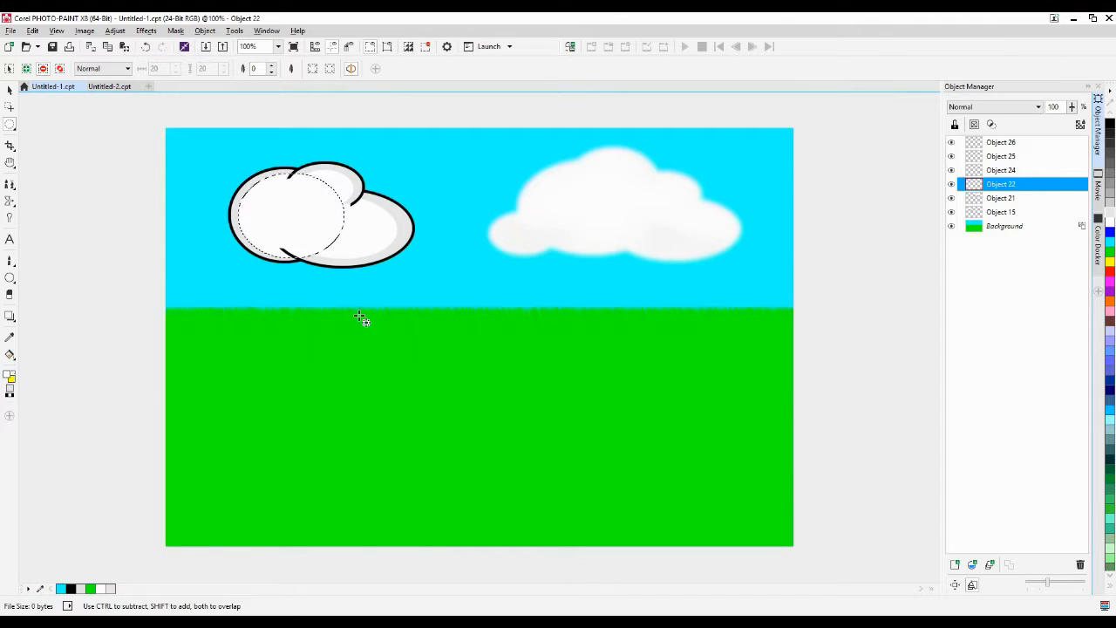
pyautogui.hotkey('ctrl', 'z')
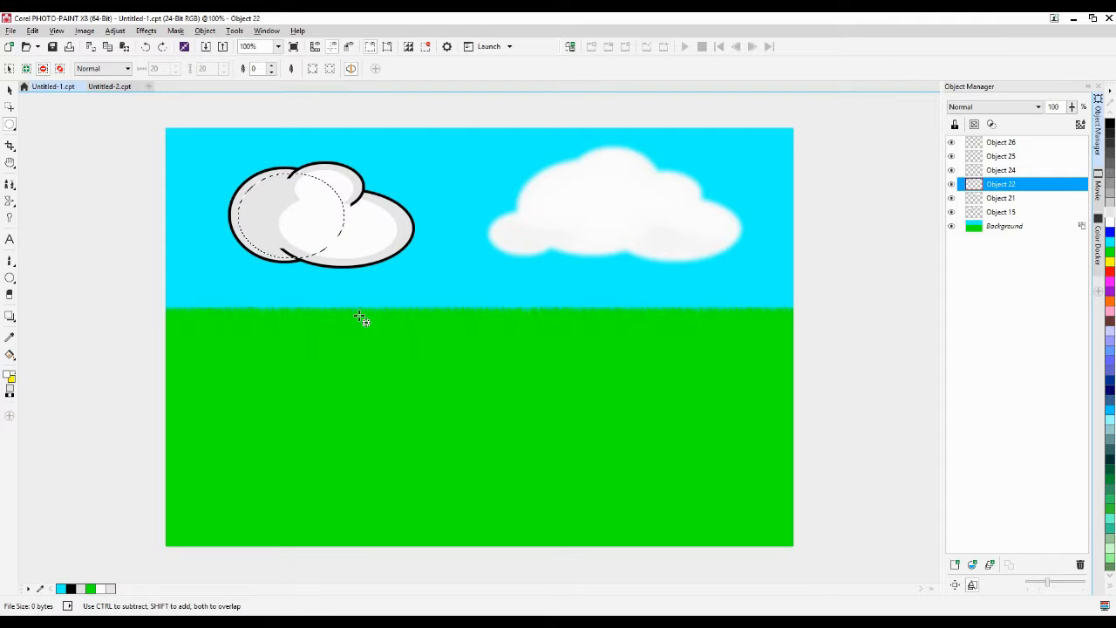
pyautogui.press('Delete')
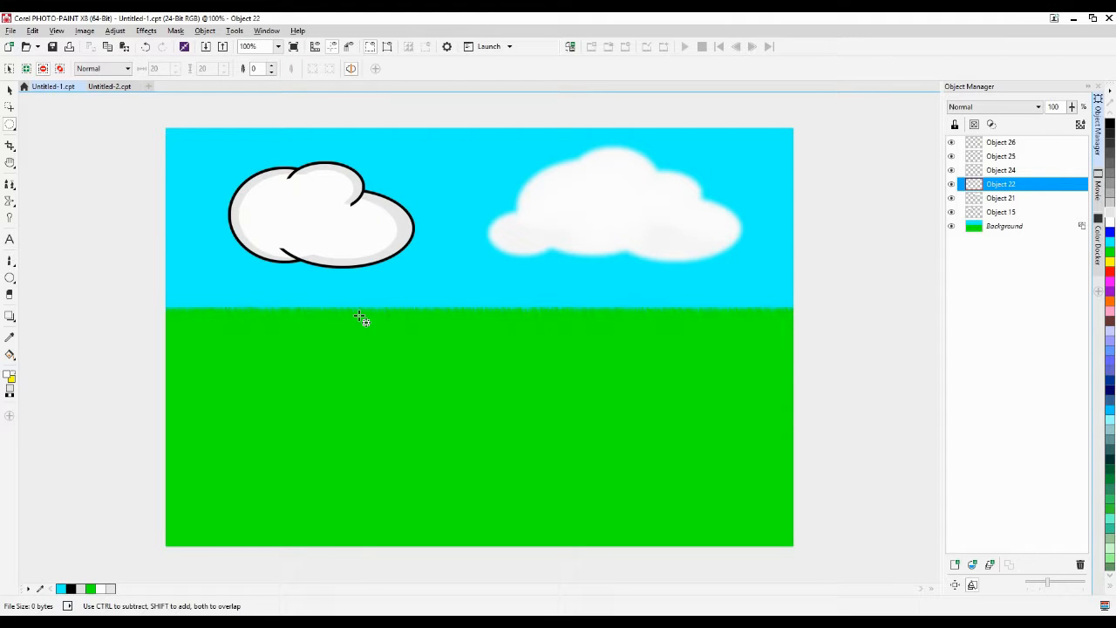
pyautogui.hotkey('ctrl', 'v')
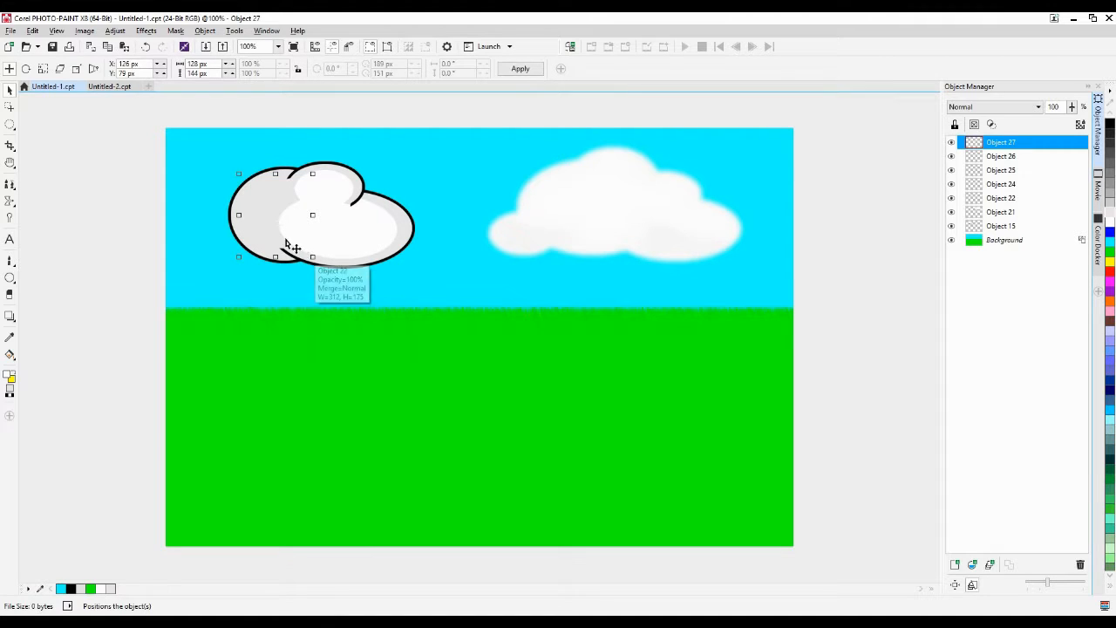
# Mask a large ellipse over the upper part of Object 27 and remove the masked area, keeping a 90 by 18 px strip along its lower edge
pyautogui.click(10, 124)
pyautogui.moveTo(109, 123); pyautogui.dragTo(401, 252)
pyautogui.hotkey('ctrl', 'shift', 'i')
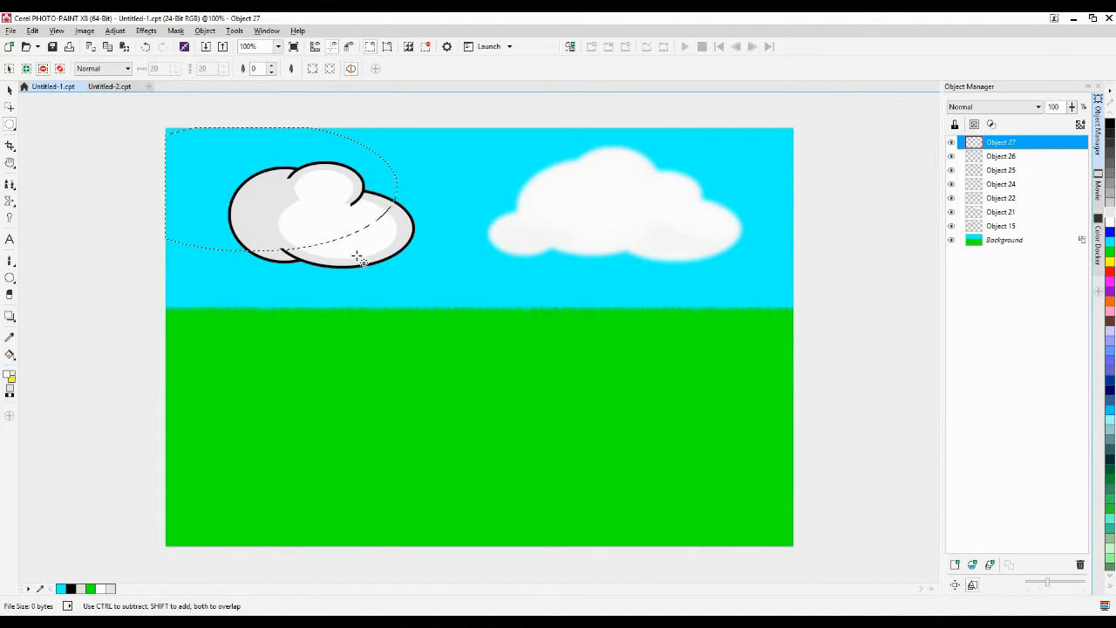
pyautogui.press('Delete')
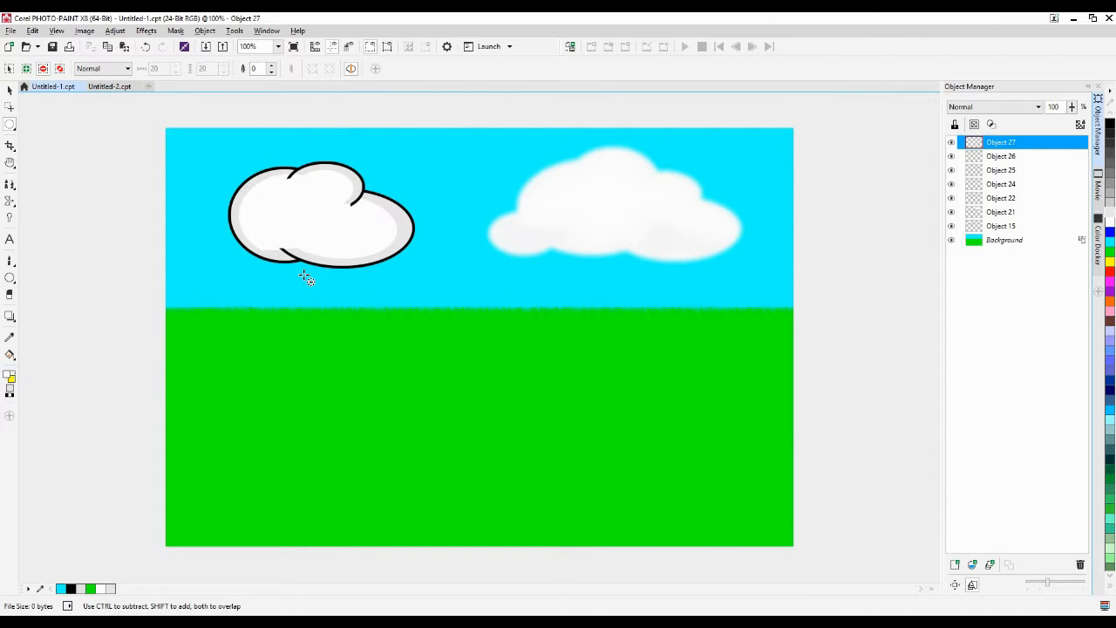
pyautogui.click(9, 90)
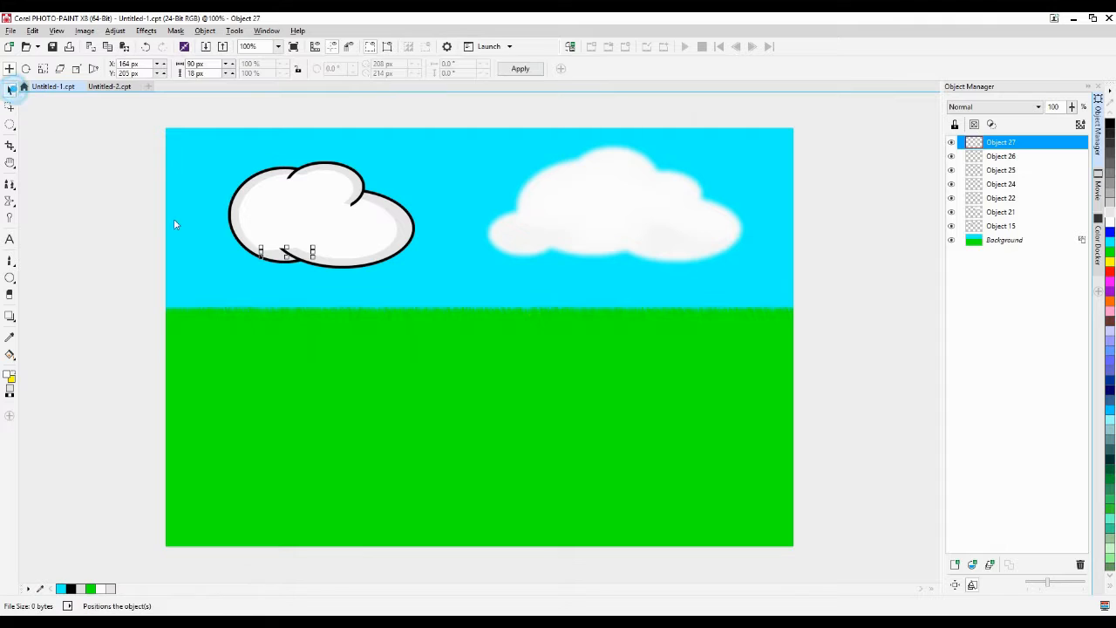
pyautogui.click(343, 394)
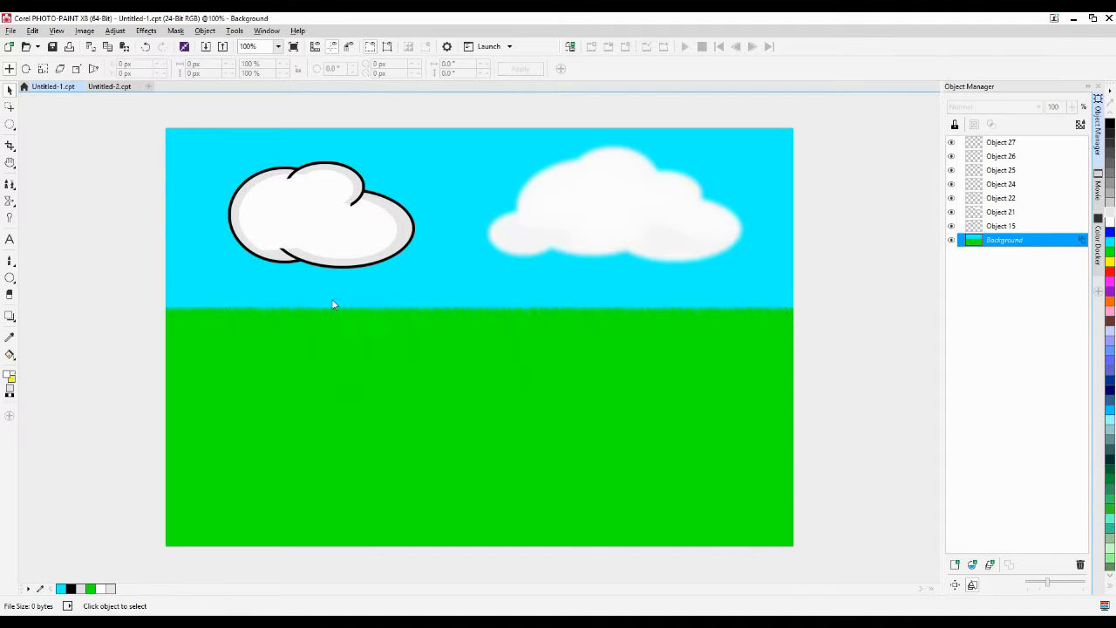
# Try deleting the thin grey strip (Object 27) and undo the deletion
pyautogui.click(284, 259)
pyautogui.press('Delete')
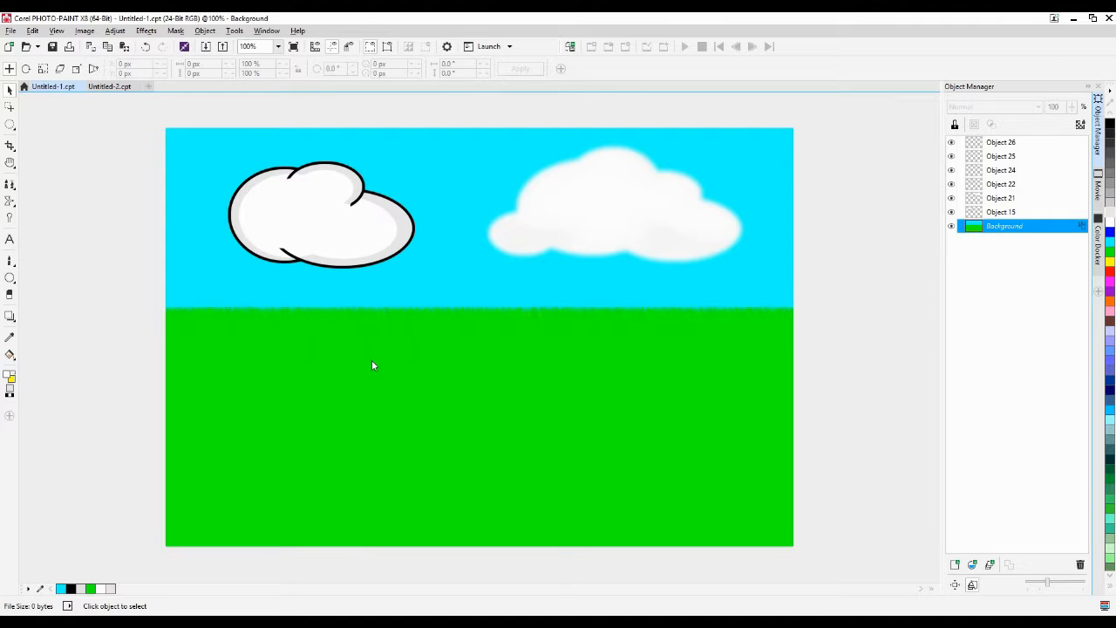
pyautogui.hotkey('ctrl', 'z')
pyautogui.click(371, 363)
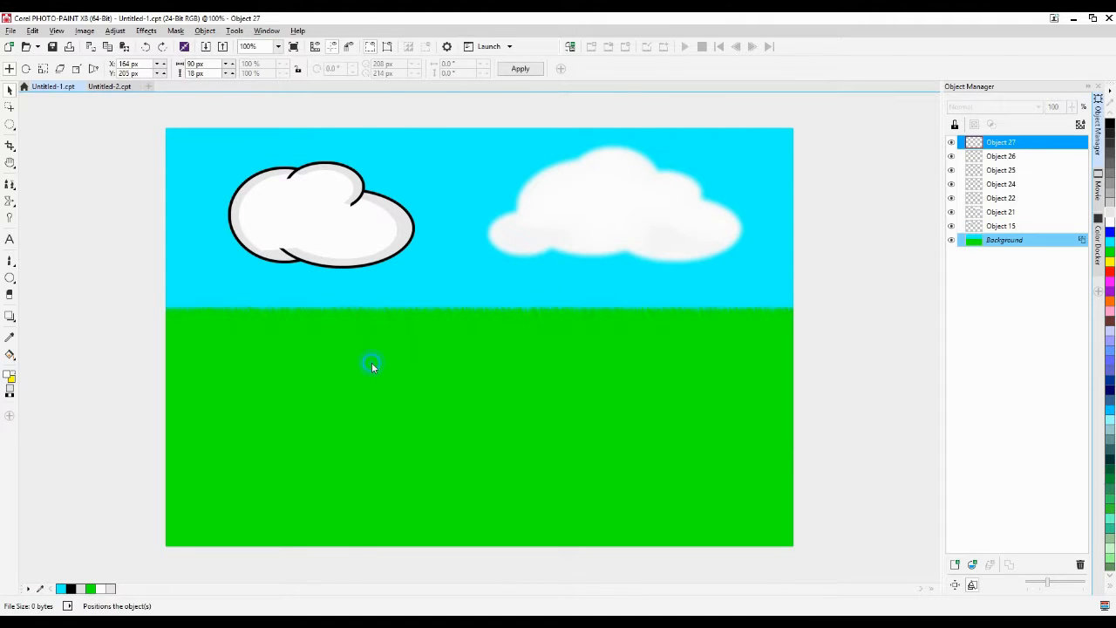
# On Object 27, mask everything outside a large ellipse over the outlined cloud and shift the mask 24 px right and 21 px up
pyautogui.click(293, 250)
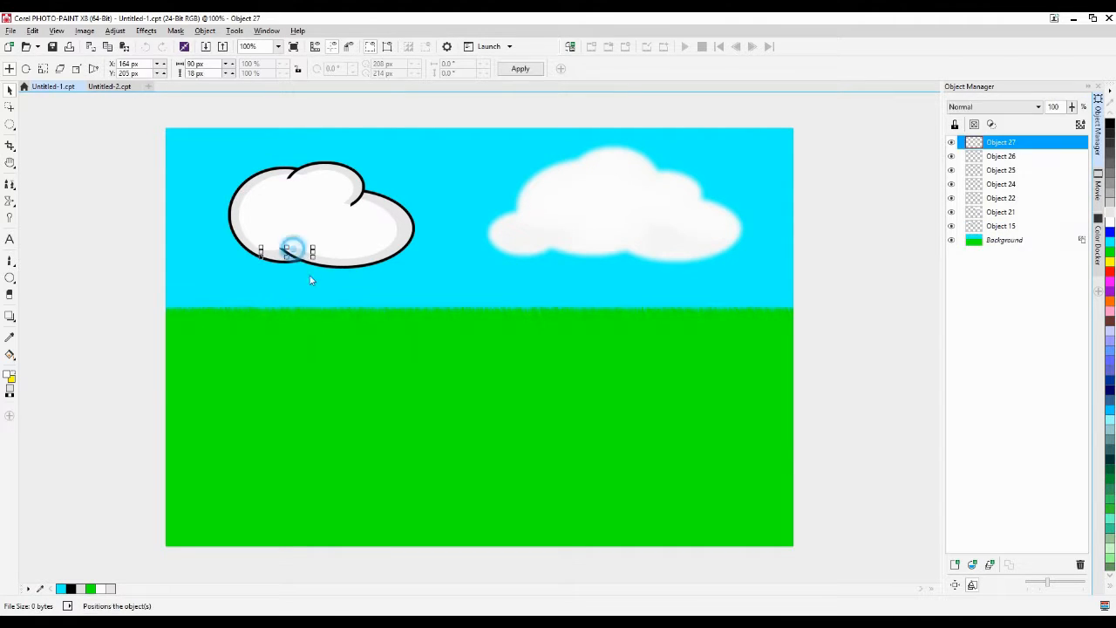
pyautogui.click(10, 124)
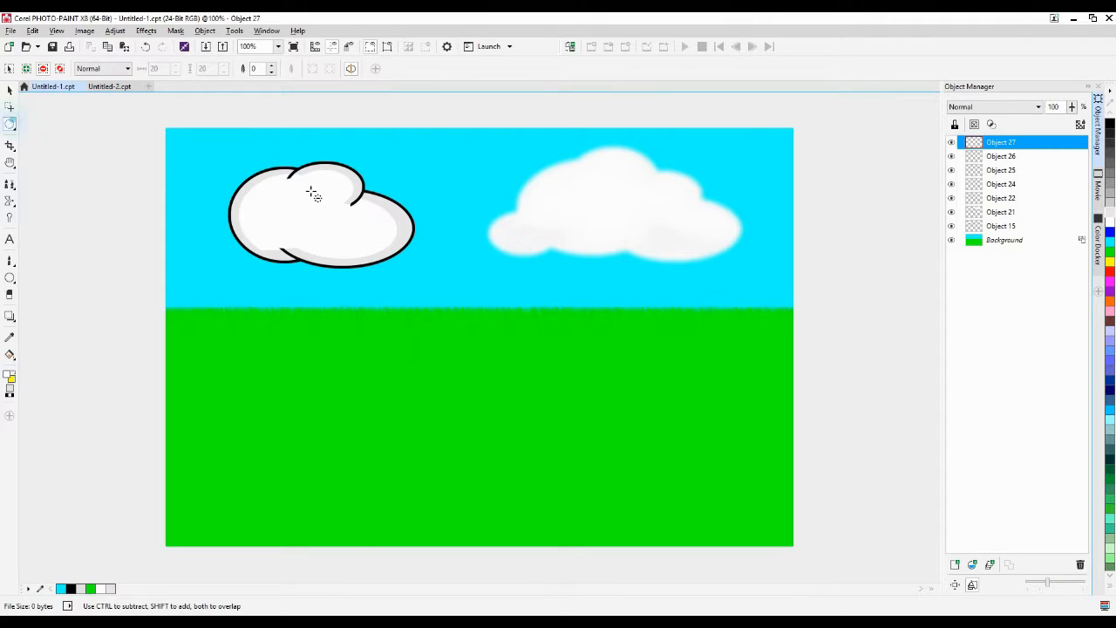
pyautogui.moveTo(481, 287)
pyautogui.mouseDown()
pyautogui.moveTo(430, 275)
pyautogui.moveTo(267, 132)
pyautogui.moveTo(296, 110)
pyautogui.moveTo(272, 92)
pyautogui.moveTo(243, 143)
pyautogui.mouseUp()
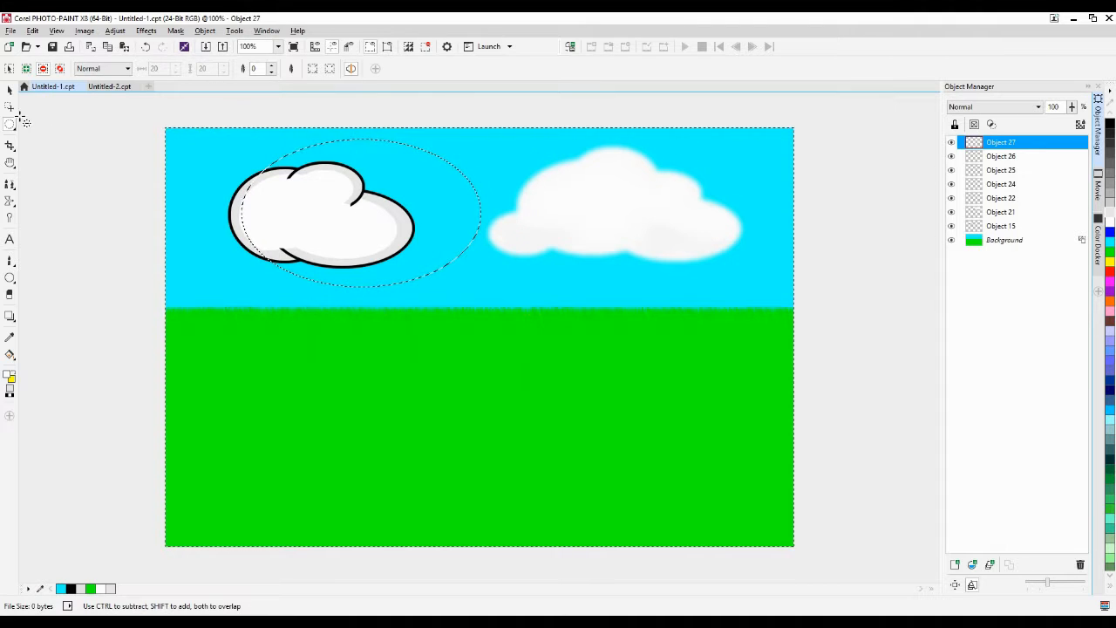
pyautogui.click(10, 108)
pyautogui.moveTo(319, 246); pyautogui.dragTo(338, 230)
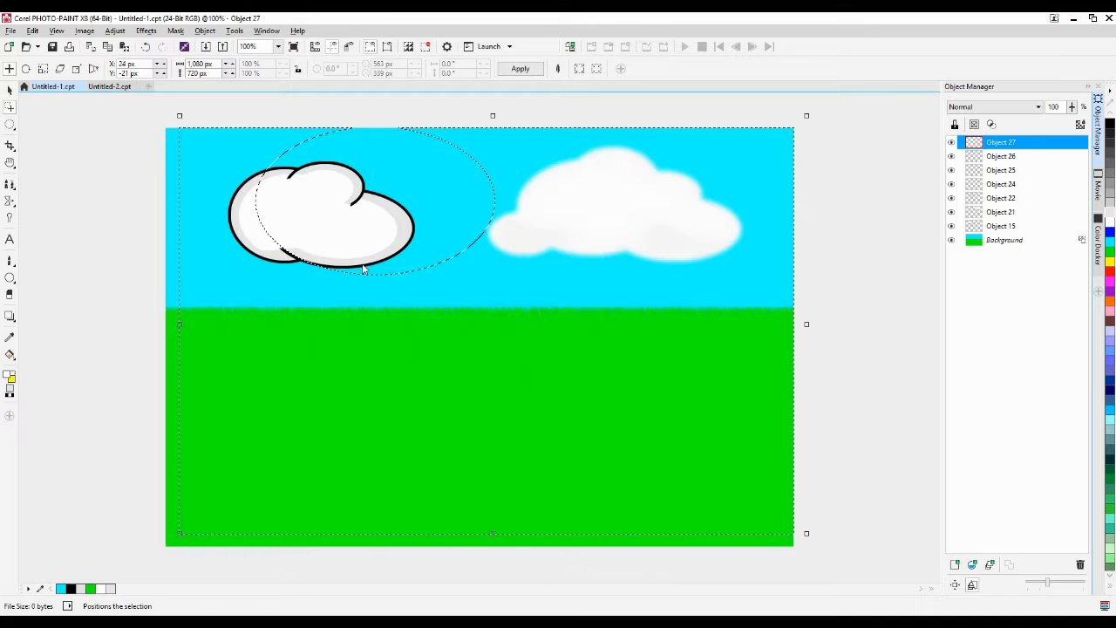
# Invert the shifted elliptical mask and switch its transformation to distort mode
pyautogui.hotkey('ctrl', 'shift', 'i')
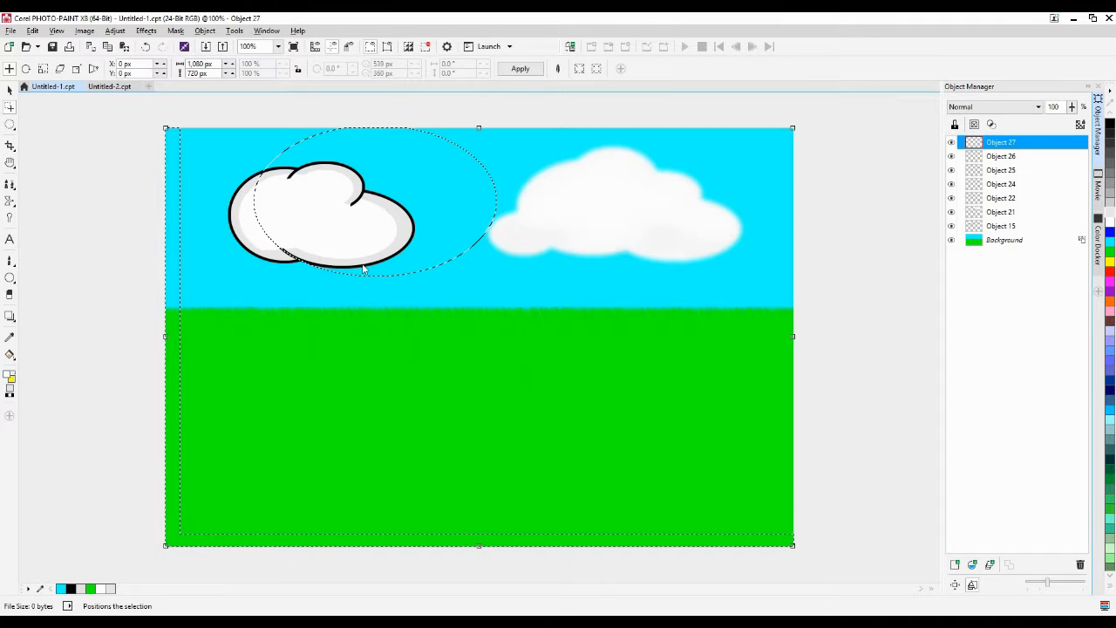
pyautogui.hotkey('ctrl', 'shift', 'i')
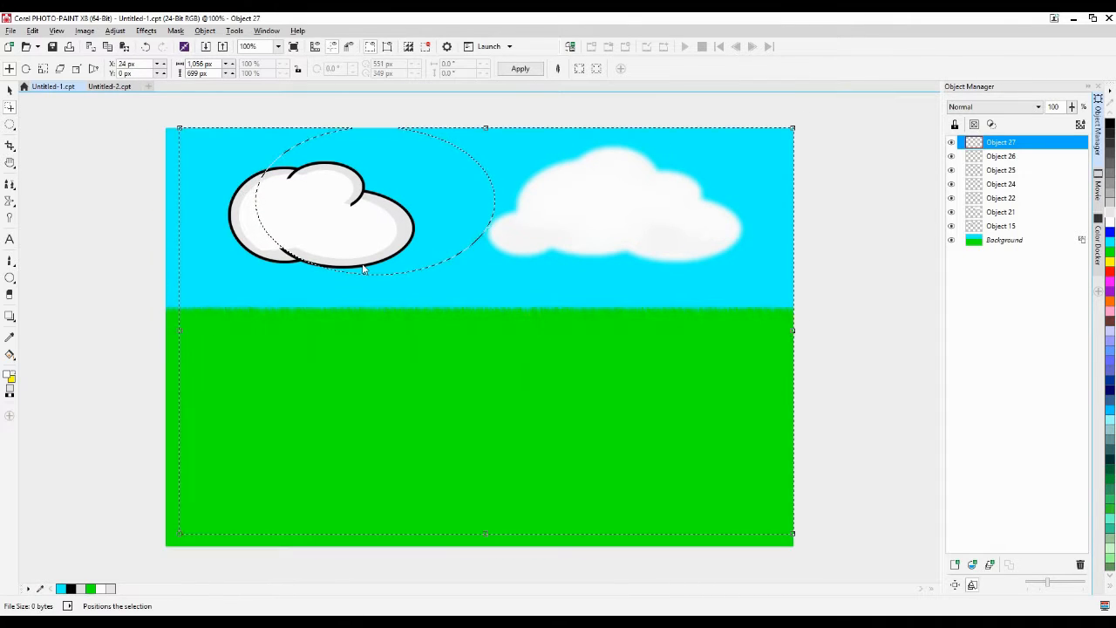
pyautogui.click(514, 356)
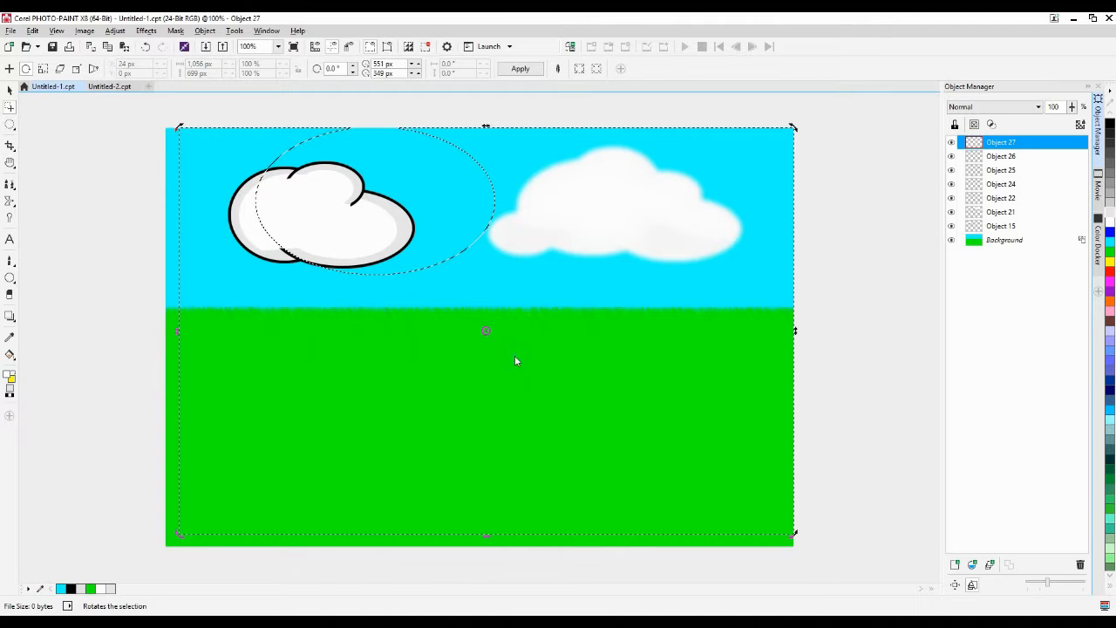
pyautogui.click(517, 356)
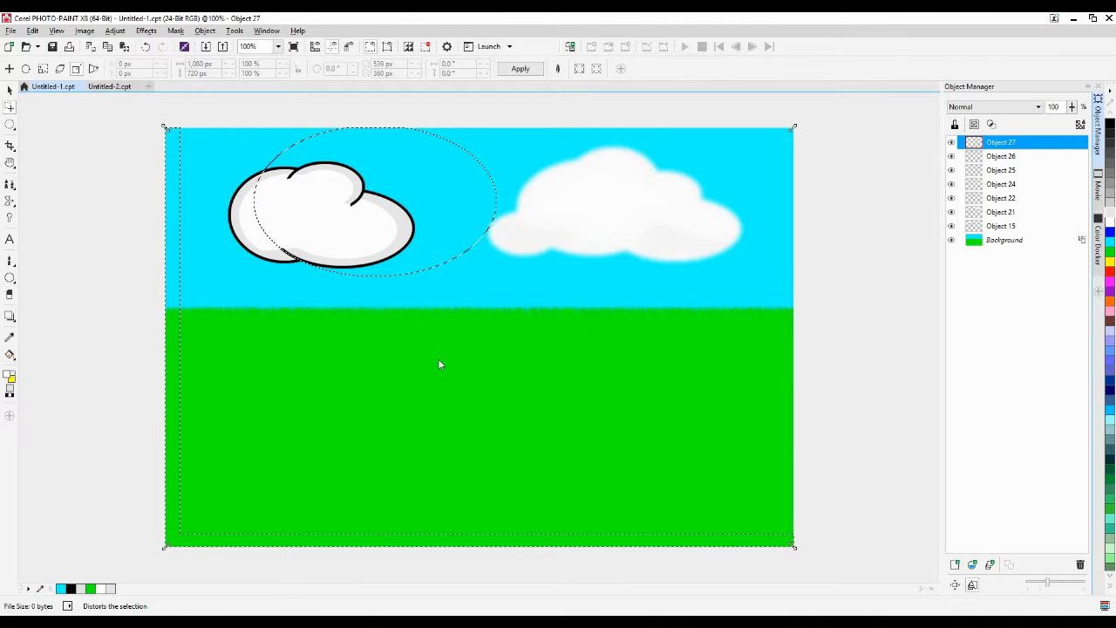
# Mask the lower-right lobe of the cartoon cloud with an ellipse and make a new object from the masked part
pyautogui.press('r')
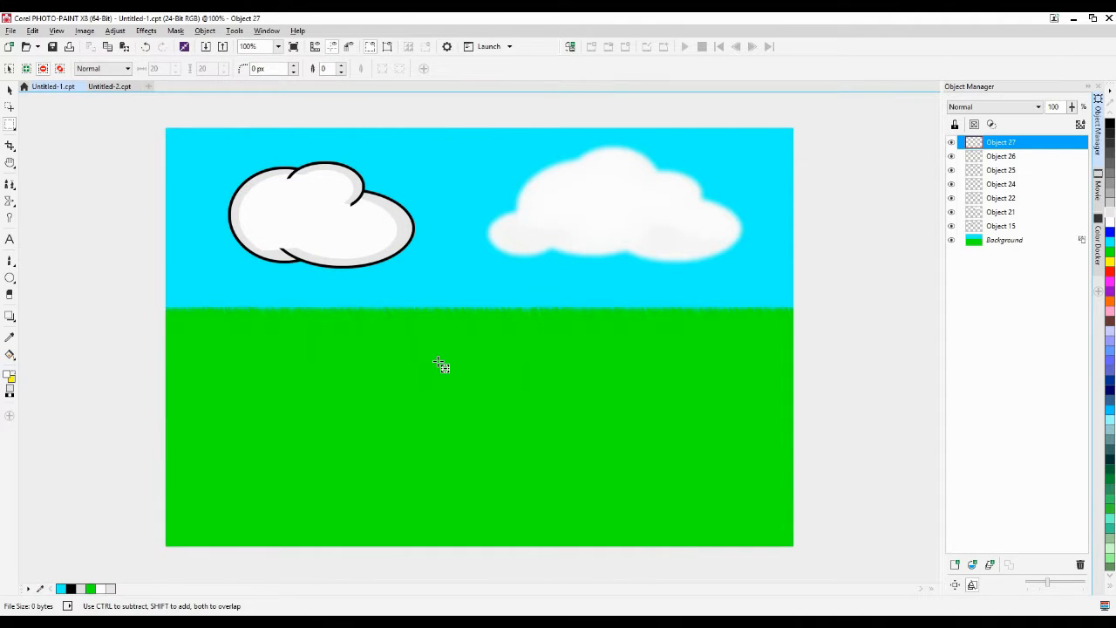
pyautogui.click(13, 129)
pyautogui.click(41, 137)
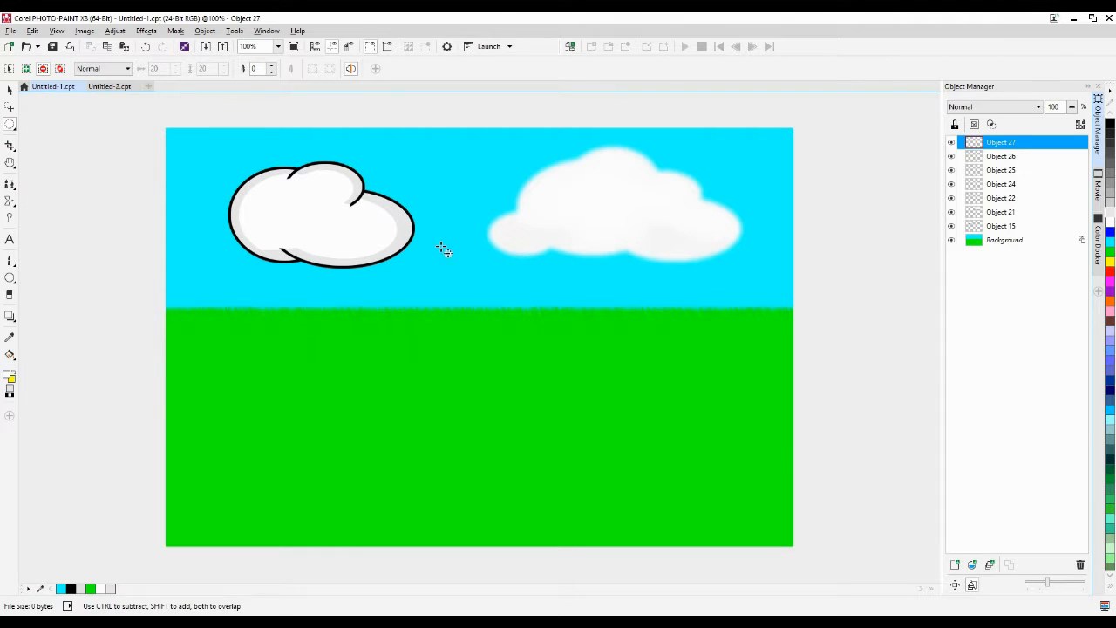
pyautogui.moveTo(438, 257); pyautogui.dragTo(282, 178)
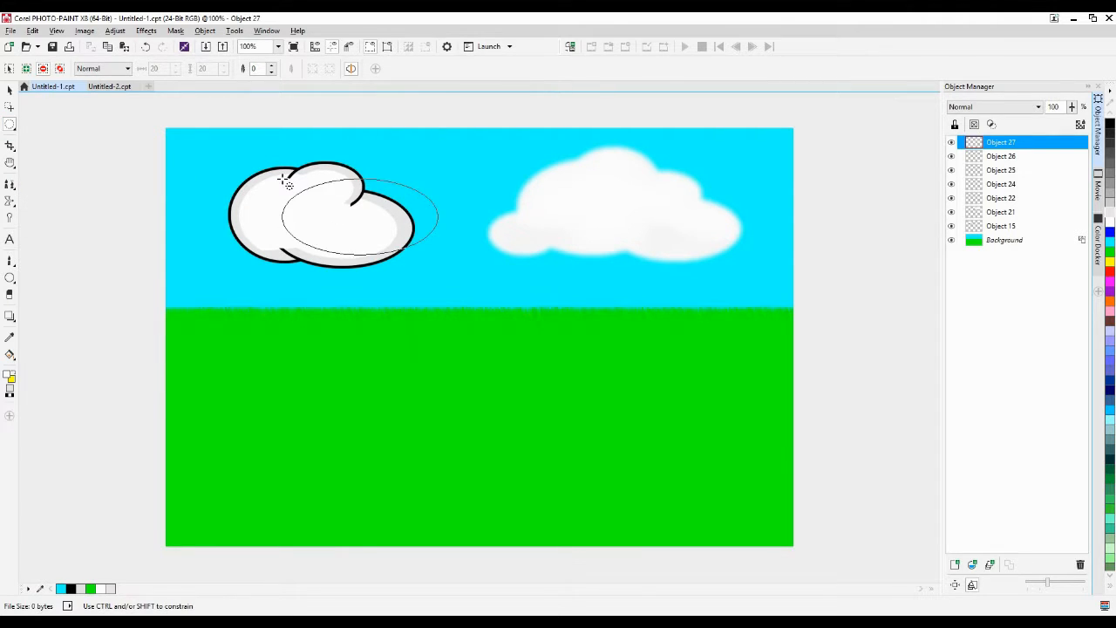
pyautogui.click(415, 269)
pyautogui.moveTo(415, 266); pyautogui.dragTo(281, 221)
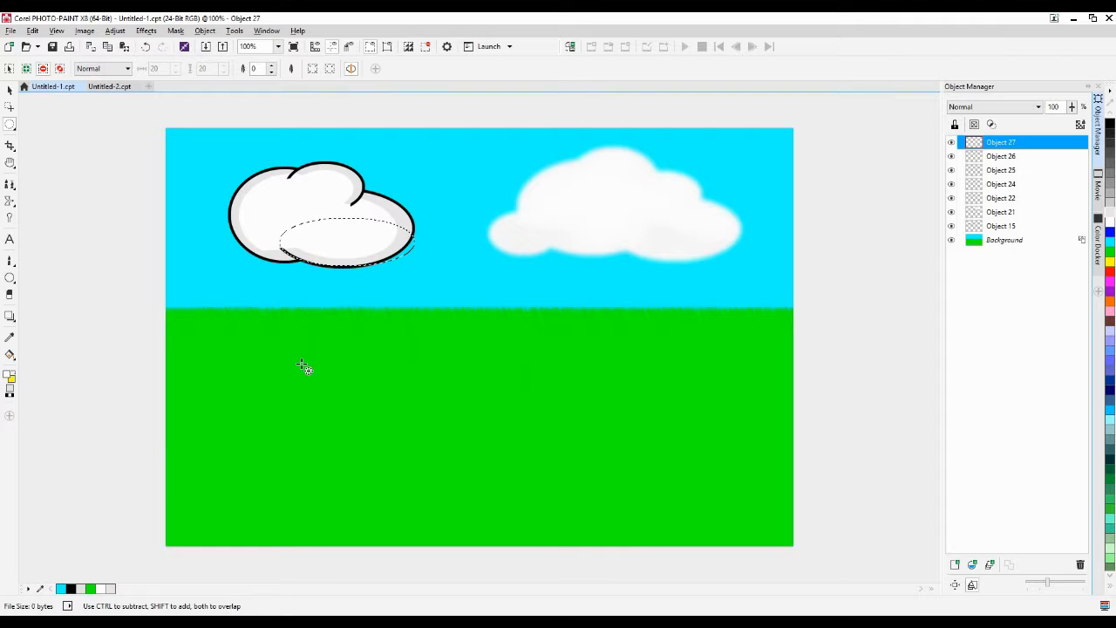
pyautogui.click(302, 364)
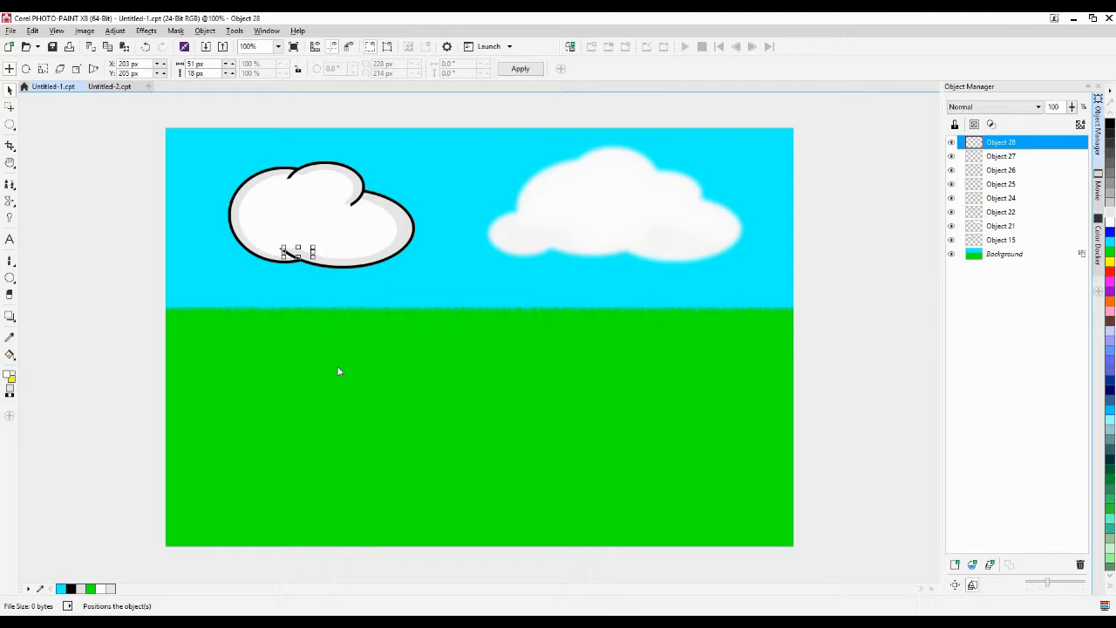
# Duplicate the new object and nudge the copy 1 px to the right and 1 px down
pyautogui.hotkey('ctrl', 'd')
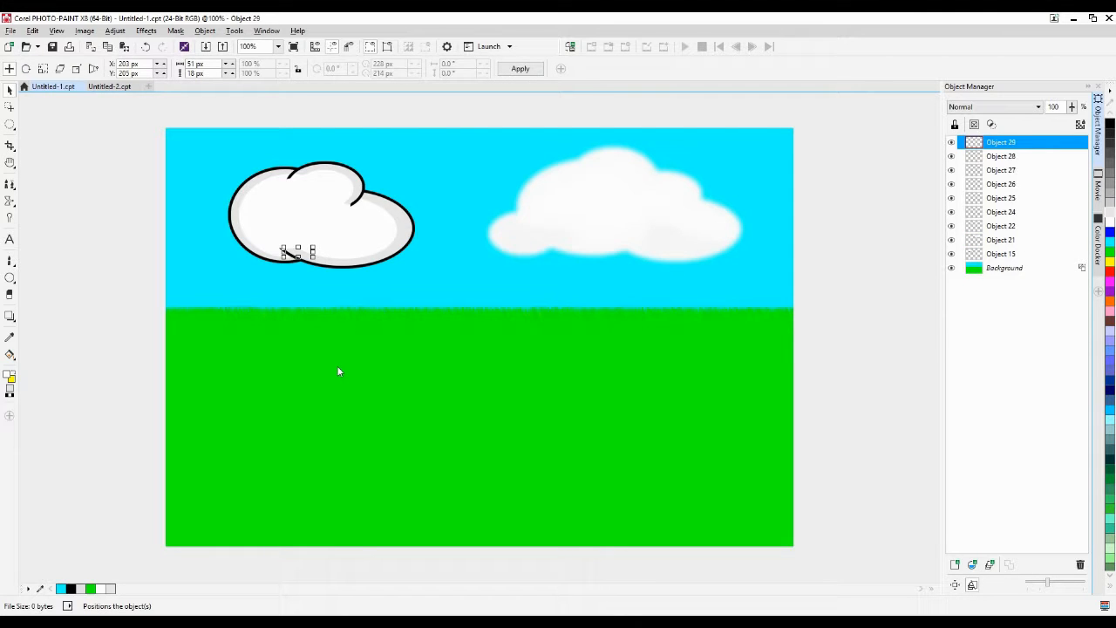
pyautogui.press('Right')
pyautogui.press('Down')
# Examine the outline and grey shading of the cartoon cloud up close
pyautogui.scroll(2, 356, 367)
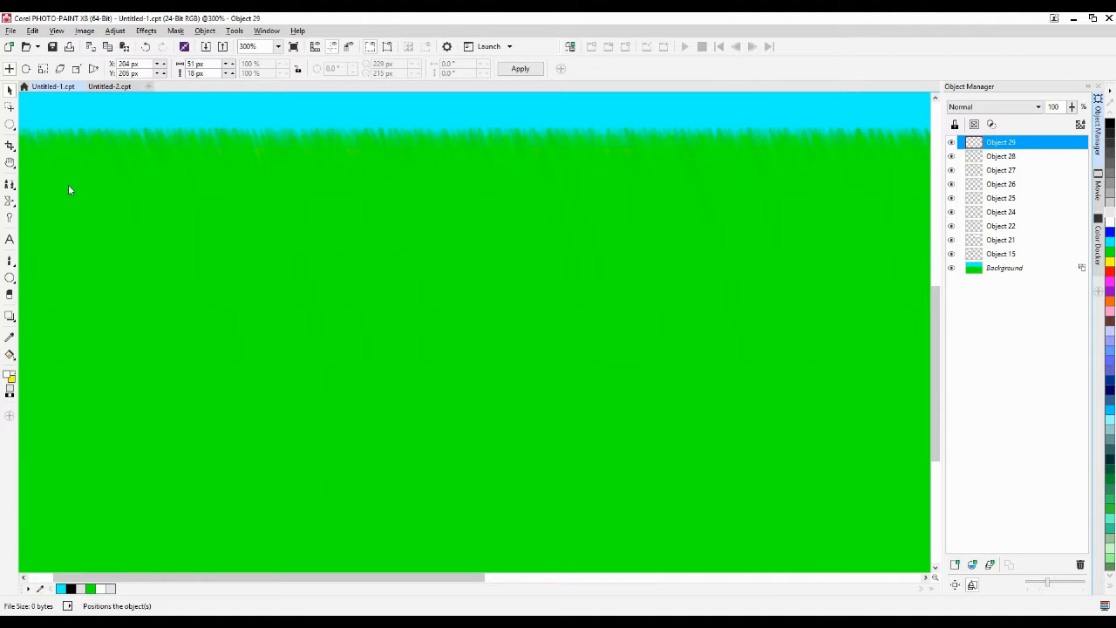
pyautogui.click(9, 163)
pyautogui.moveTo(393, 162); pyautogui.dragTo(427, 547)
pyautogui.moveTo(428, 397); pyautogui.dragTo(432, 480)
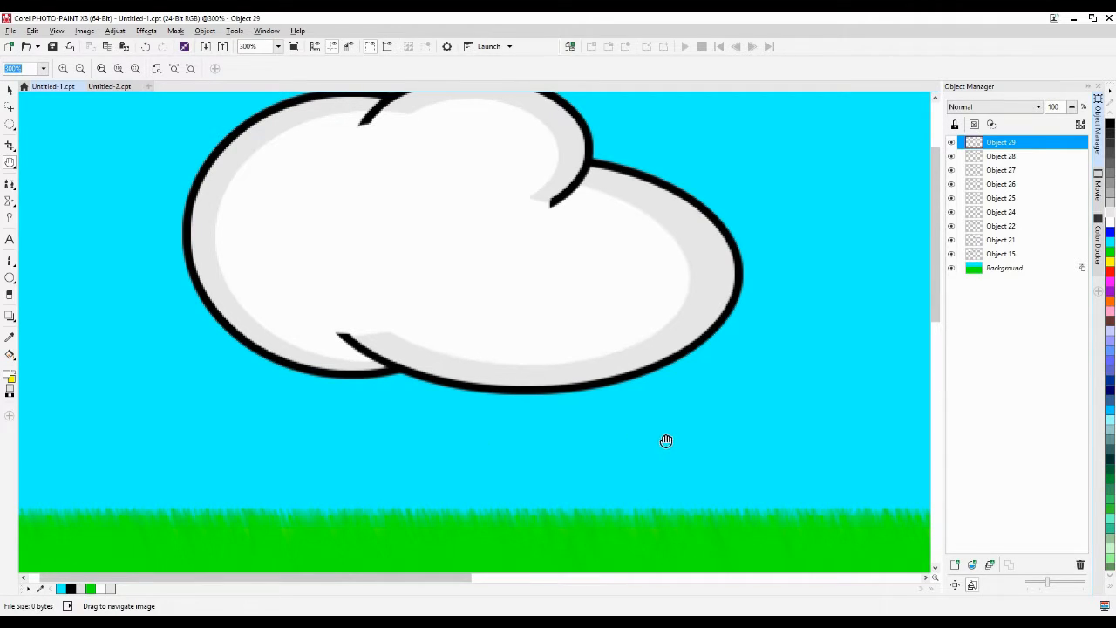
pyautogui.scroll(1, 686, 442)
pyautogui.scroll(-2, 686, 441)
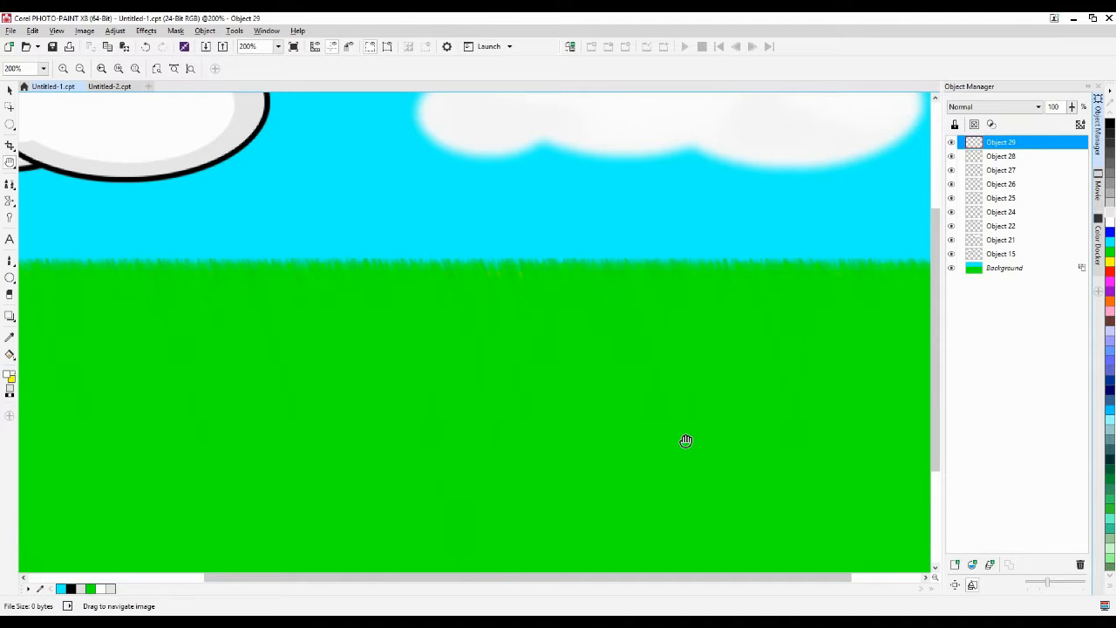
pyautogui.scroll(2, 687, 441)
pyautogui.moveTo(337, 191); pyautogui.dragTo(753, 491)
pyautogui.moveTo(416, 234); pyautogui.dragTo(845, 491)
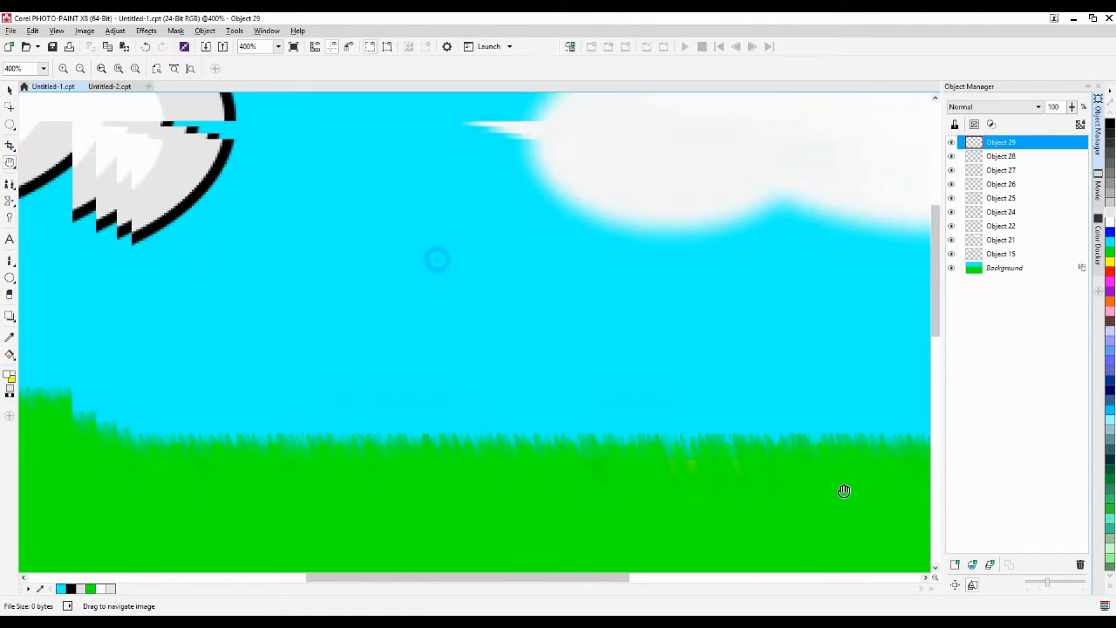
pyautogui.moveTo(473, 254); pyautogui.dragTo(886, 415)
pyautogui.scroll(-1, 847, 382)
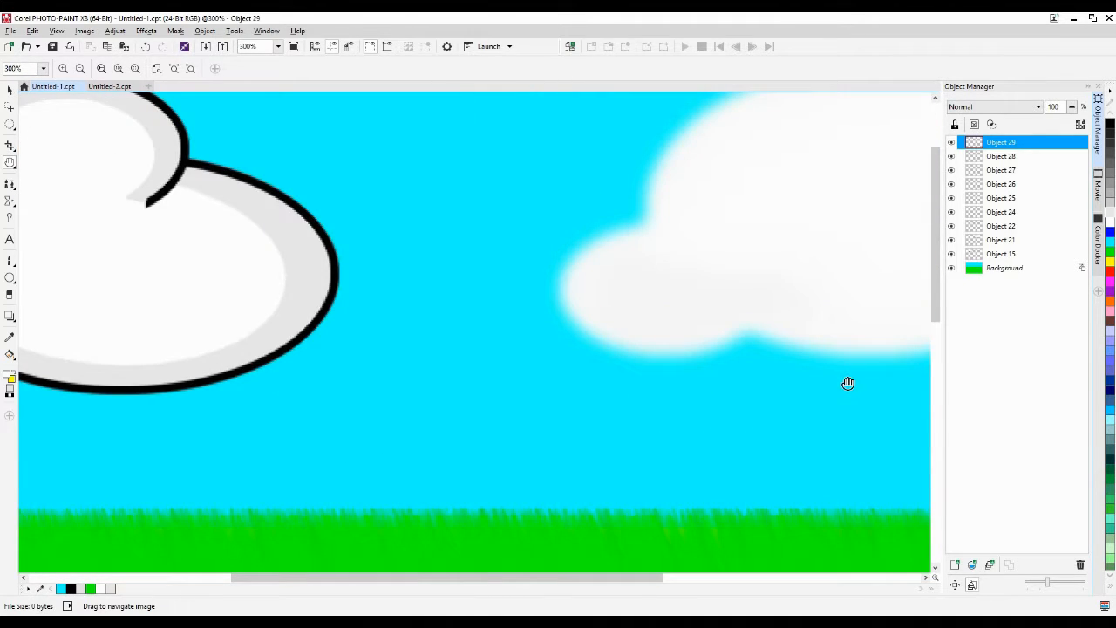
pyautogui.moveTo(529, 341); pyautogui.dragTo(908, 376)
pyautogui.moveTo(765, 364); pyautogui.dragTo(777, 381)
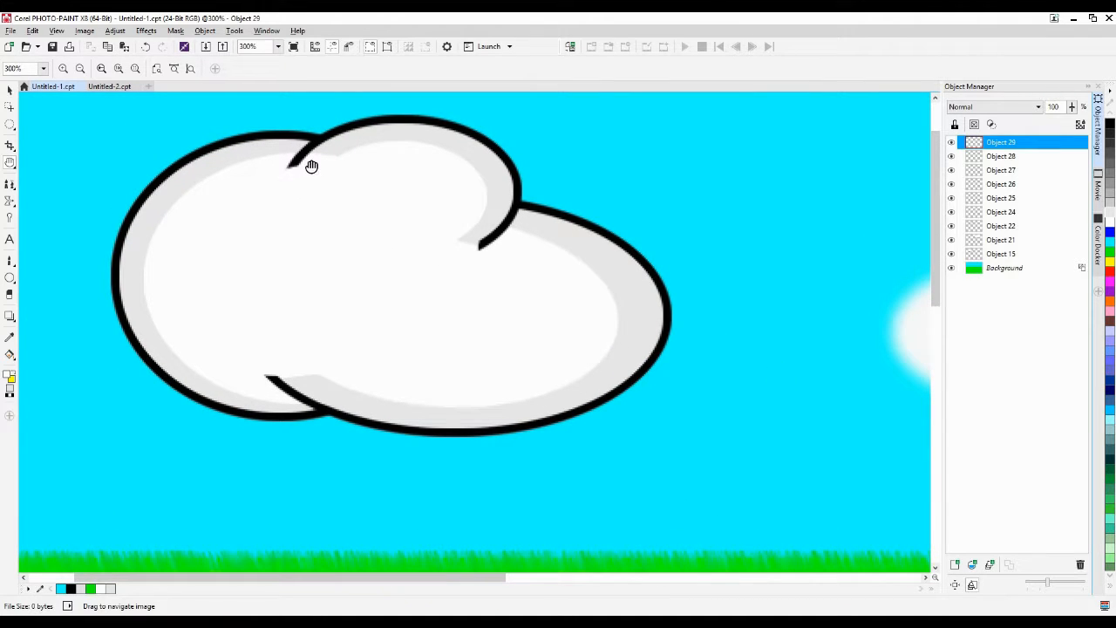
pyautogui.click(10, 89)
pyautogui.click(585, 196)
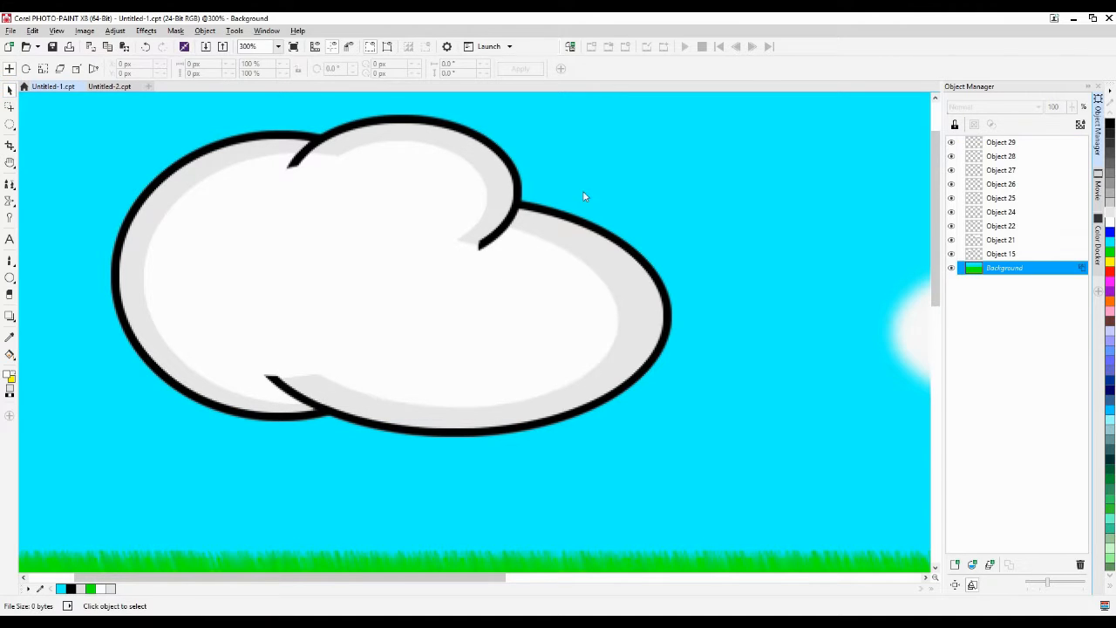
pyautogui.click(497, 201)
pyautogui.click(735, 150)
pyautogui.moveTo(504, 202); pyautogui.dragTo(476, 212)
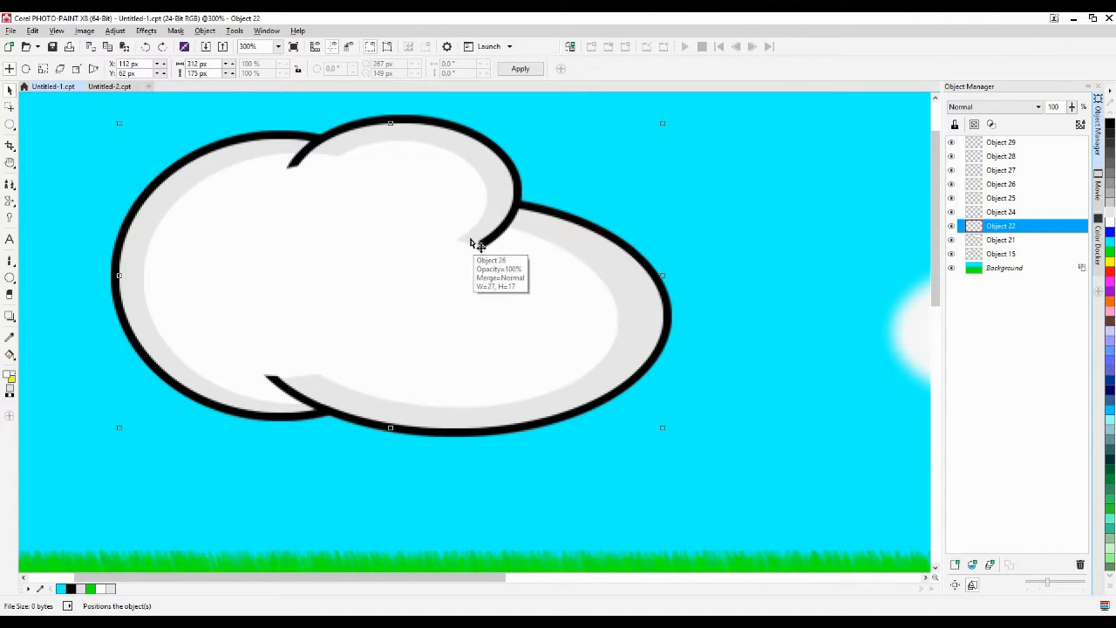
pyautogui.click(479, 245)
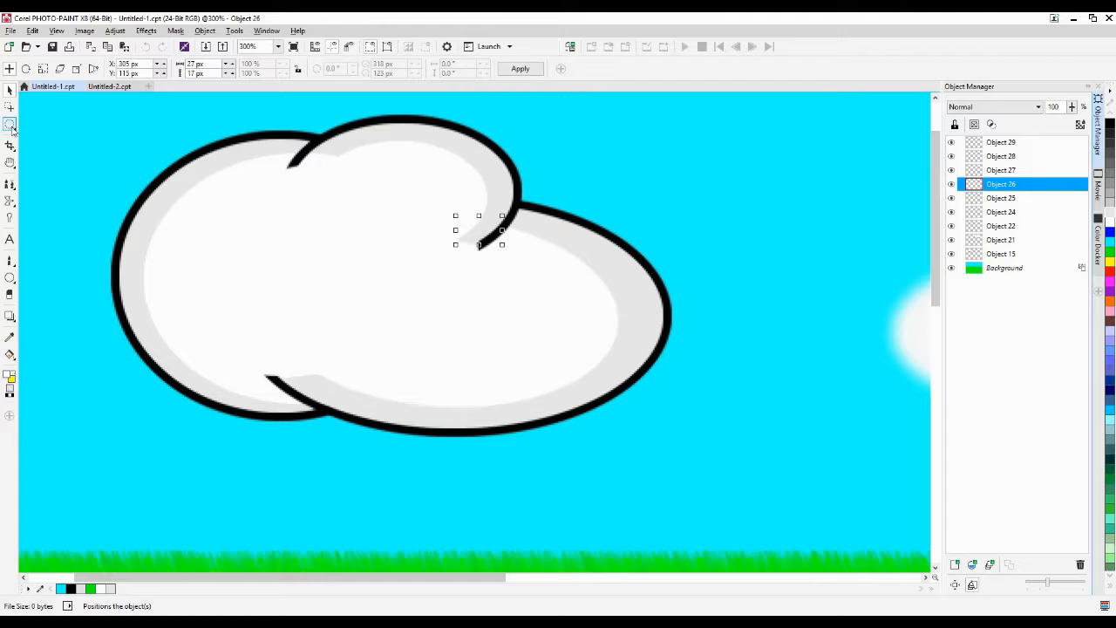
pyautogui.click(10, 126)
pyautogui.moveTo(388, 189); pyautogui.dragTo(482, 290)
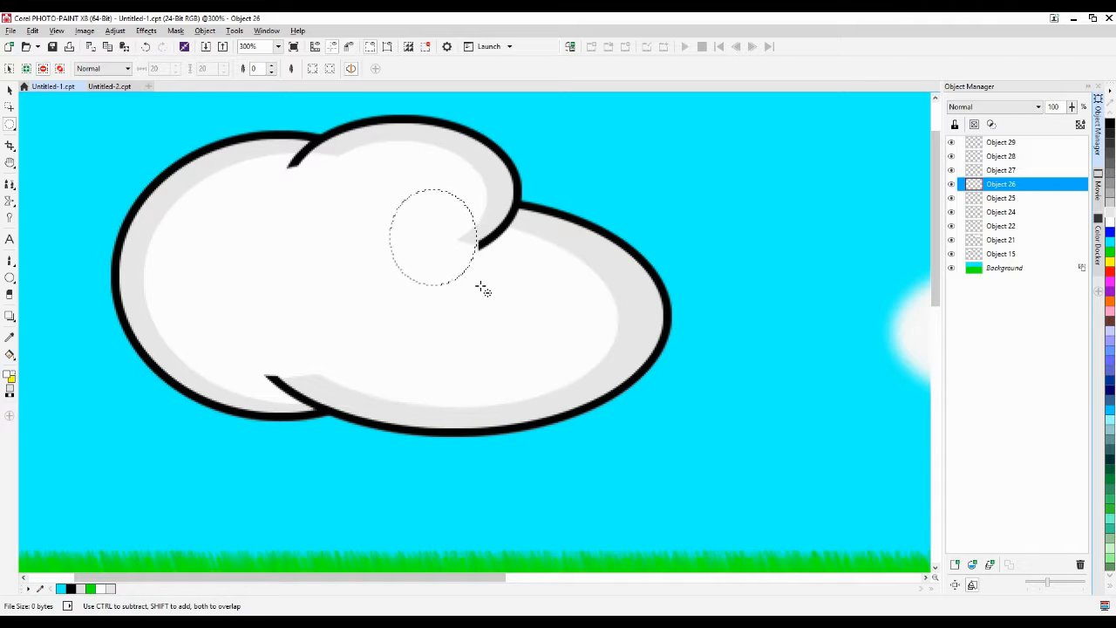
pyautogui.click(474, 293)
pyautogui.hotkey('ctrl', 'z')
pyautogui.click(249, 133)
pyautogui.click(10, 90)
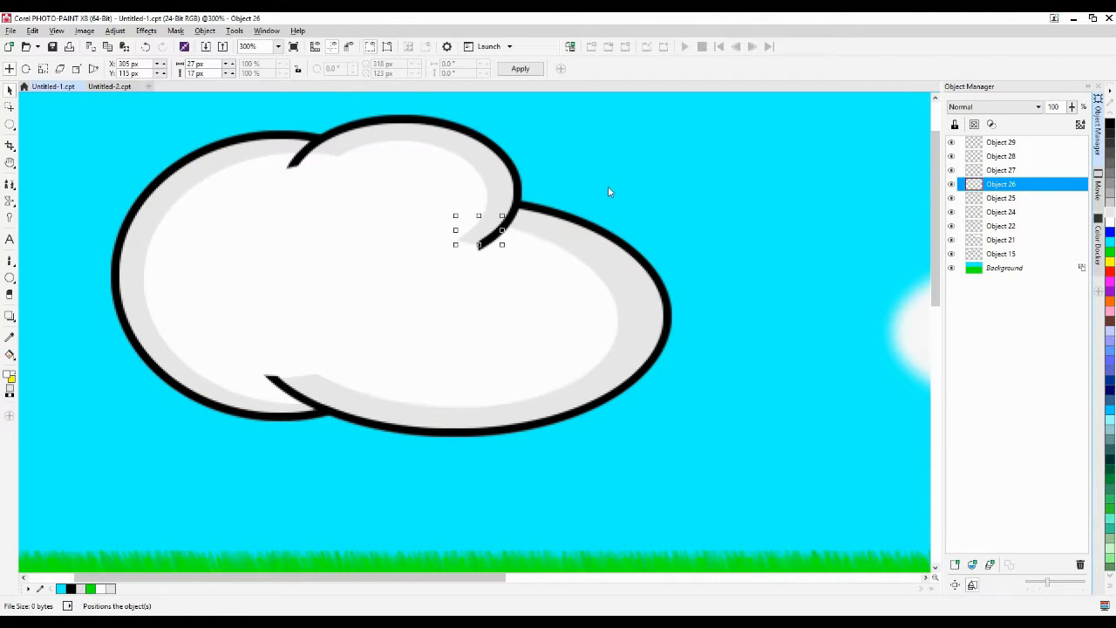
# Combine Object 26 and Object 25 into one object and trim the pointed tip of its grey shading with an elliptical mask
pyautogui.moveTo(556, 194)
pyautogui.mouseDown()
pyautogui.moveTo(399, 265)
pyautogui.moveTo(407, 298)
pyautogui.mouseUp()
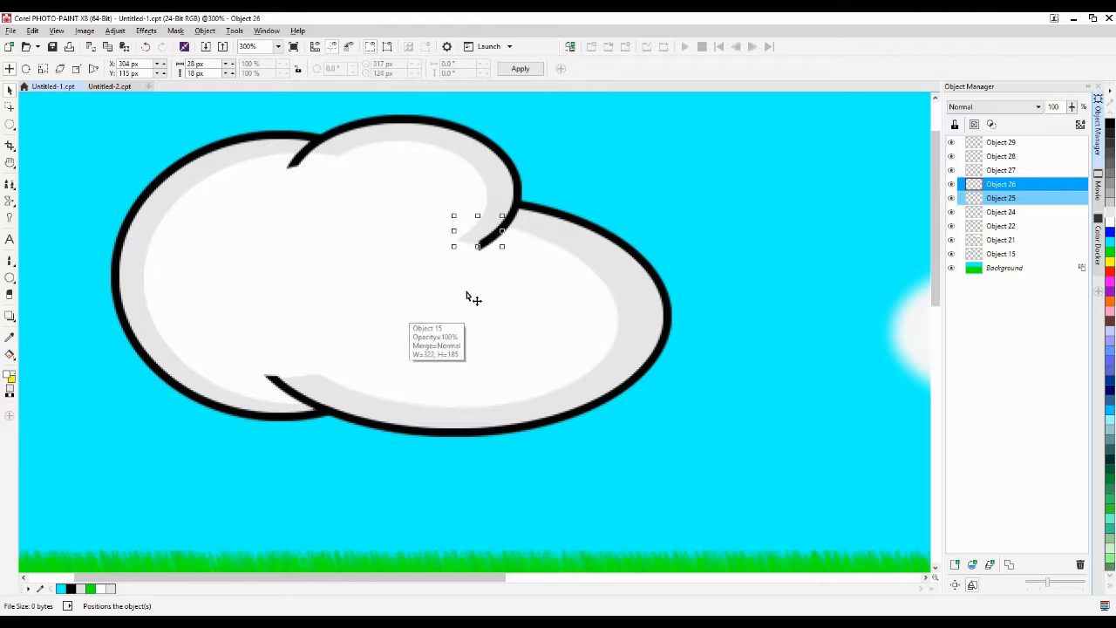
pyautogui.hotkey('ctrl', 'shift', 'Down')
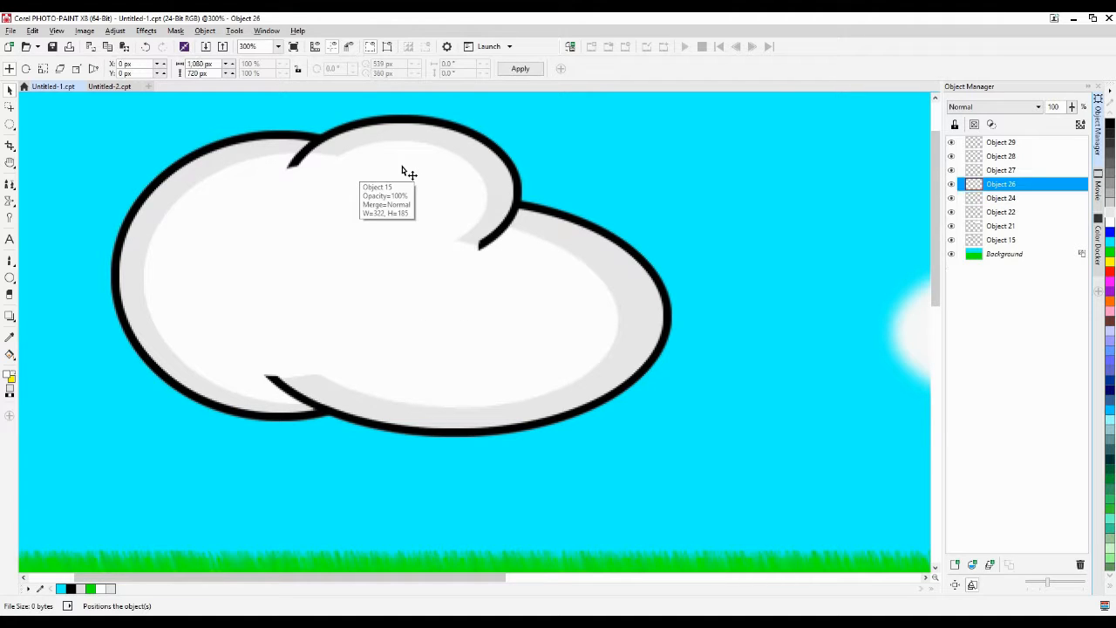
pyautogui.click(465, 241)
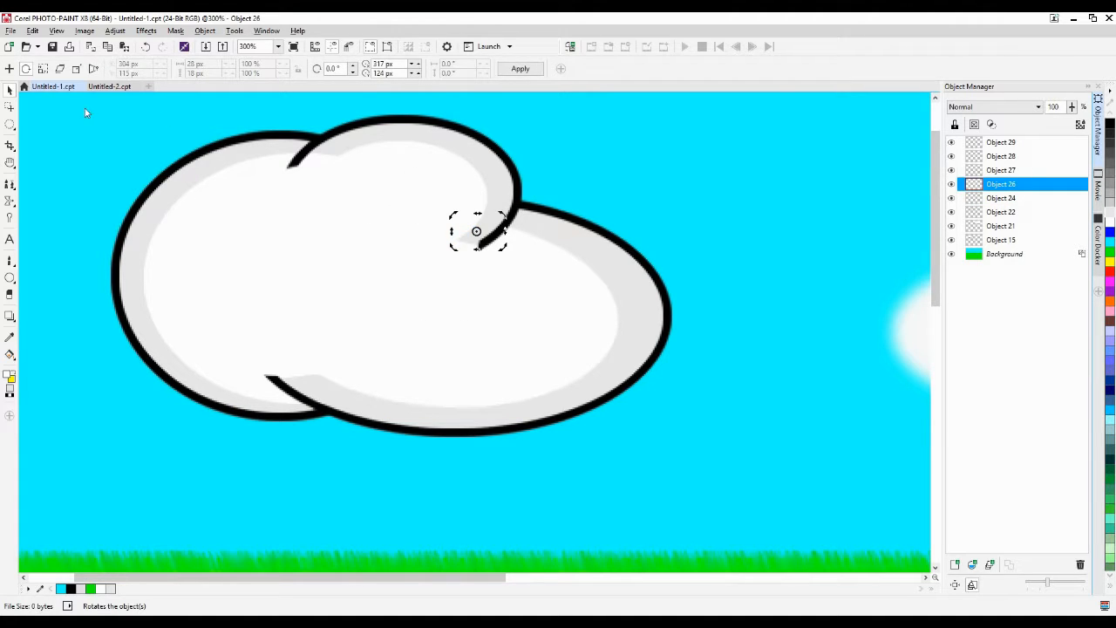
pyautogui.click(11, 124)
pyautogui.moveTo(382, 205); pyautogui.dragTo(479, 302)
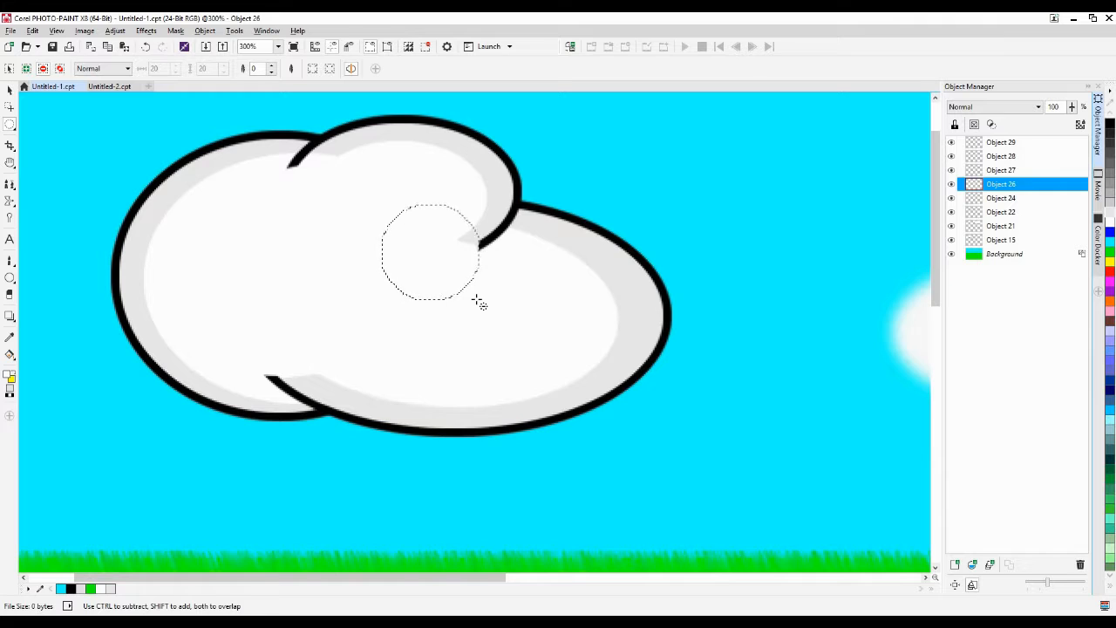
pyautogui.hotkey('ctrl', 'shift', 'r')
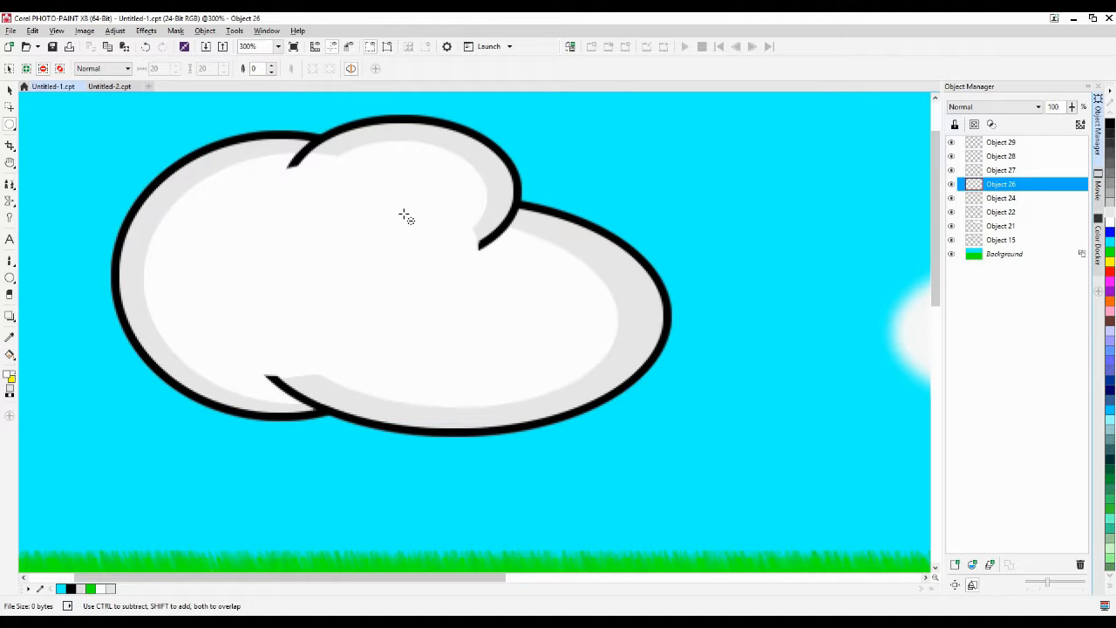
pyautogui.moveTo(403, 214); pyautogui.dragTo(428, 225)
pyautogui.moveTo(432, 229); pyautogui.dragTo(431, 228)
pyautogui.click(411, 266)
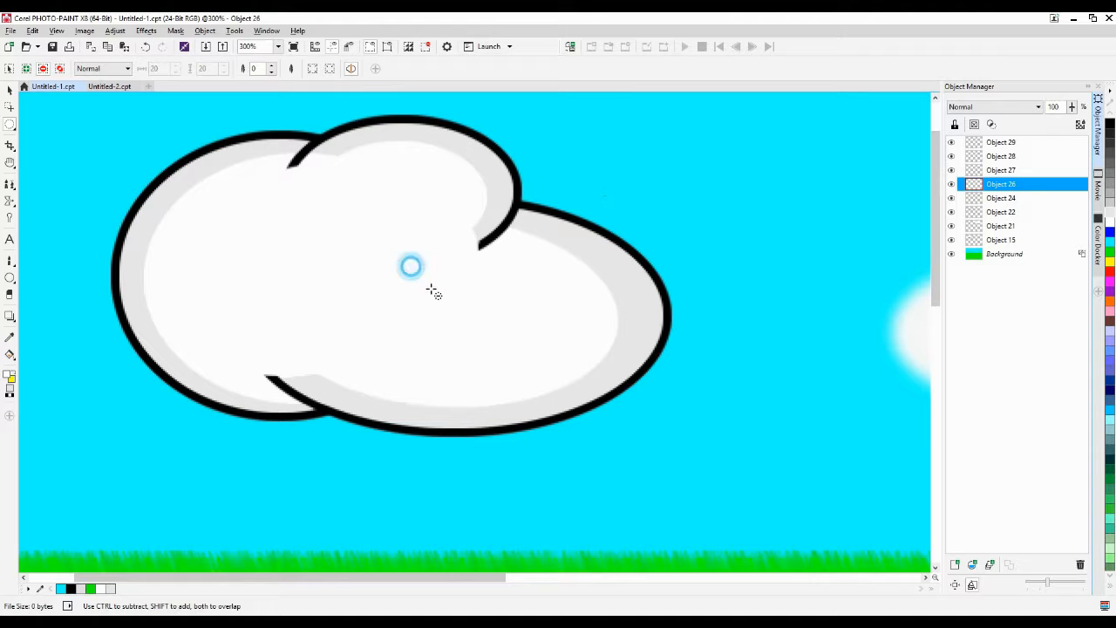
pyautogui.hotkey('ctrl', 'z')
pyautogui.click(415, 299)
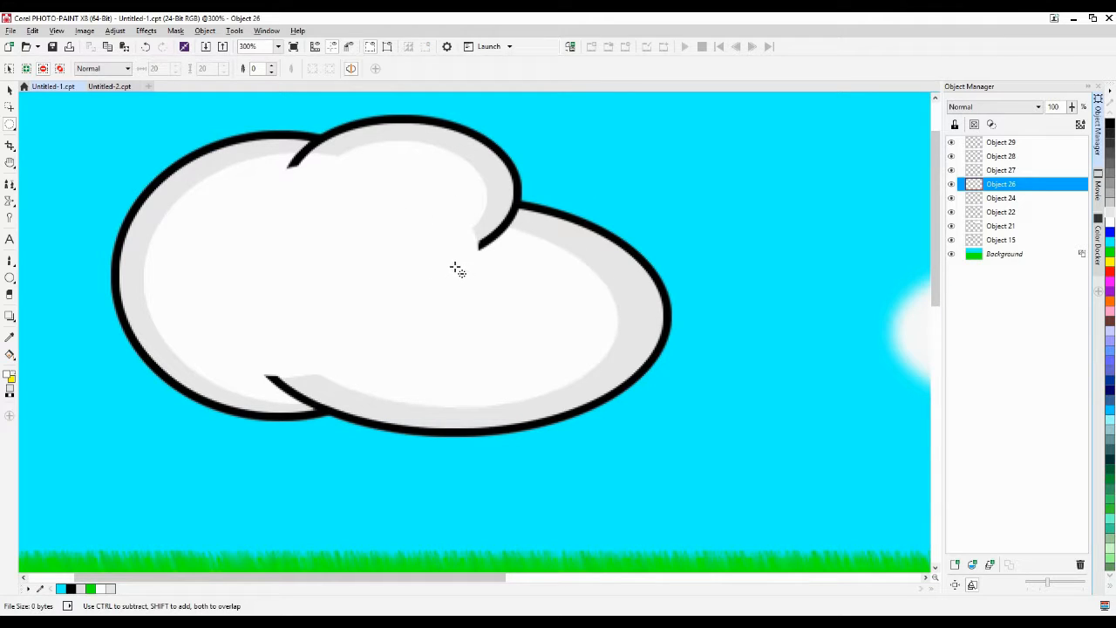
# Sample the light grey from the shading of the cartoon cloud's upper lobe as the colour
pyautogui.scroll(-2, 347, 198)
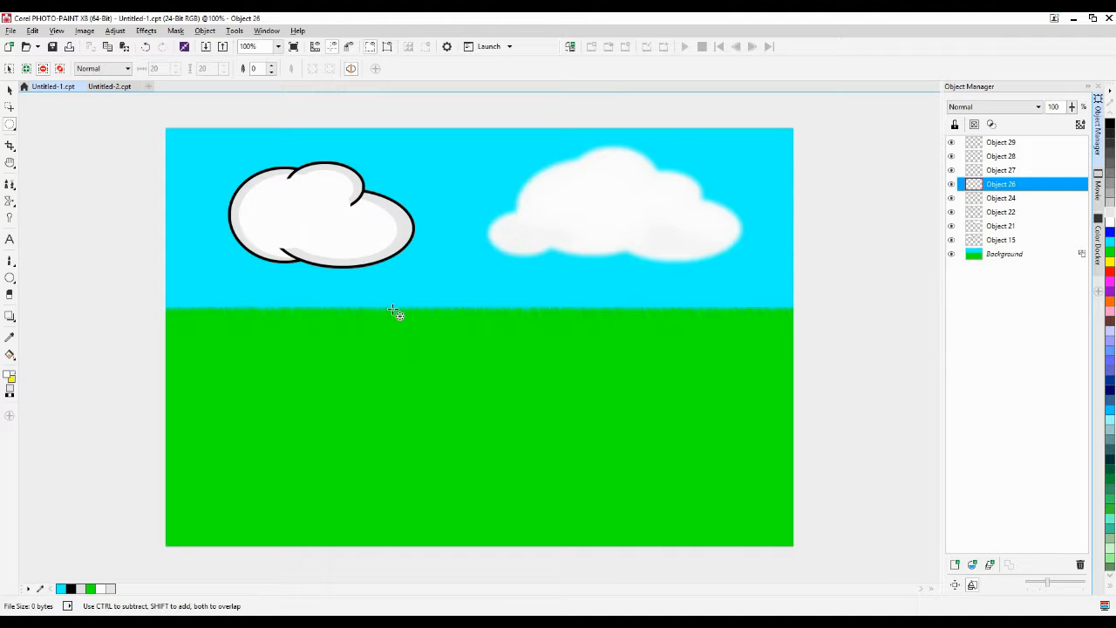
pyautogui.scroll(2, 397, 318)
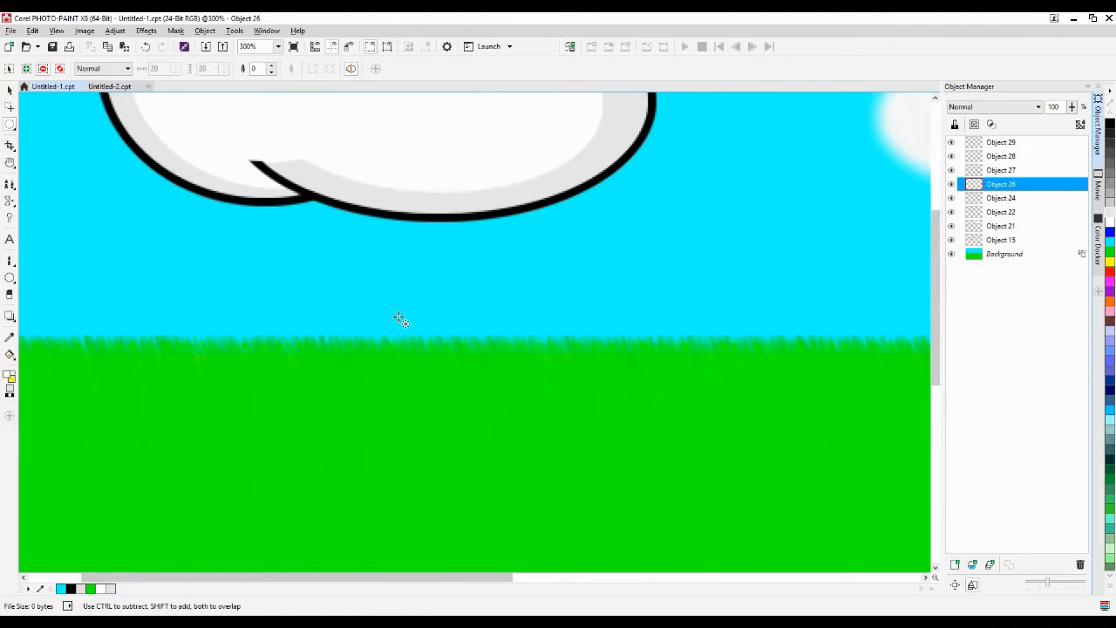
pyautogui.click(9, 162)
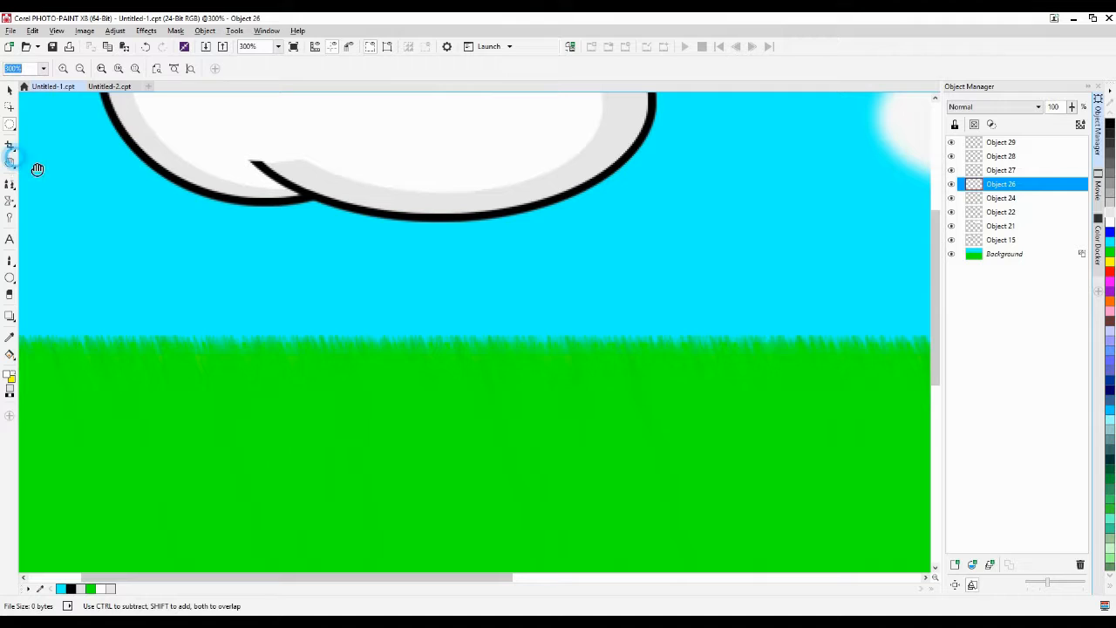
pyautogui.moveTo(416, 322); pyautogui.dragTo(392, 610)
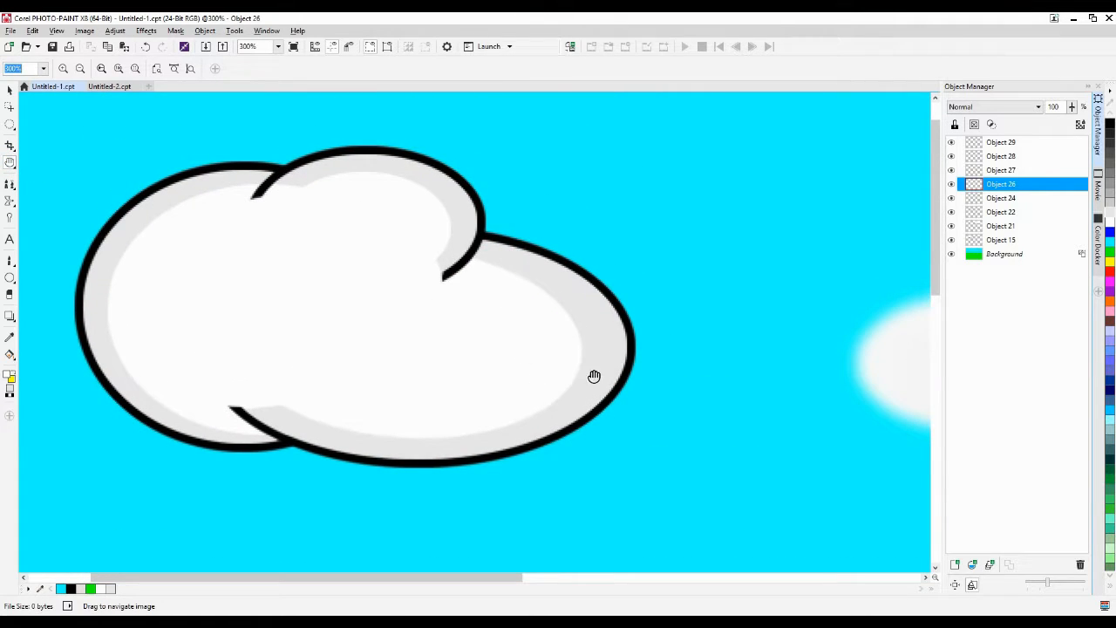
pyautogui.moveTo(326, 280); pyautogui.dragTo(326, 327)
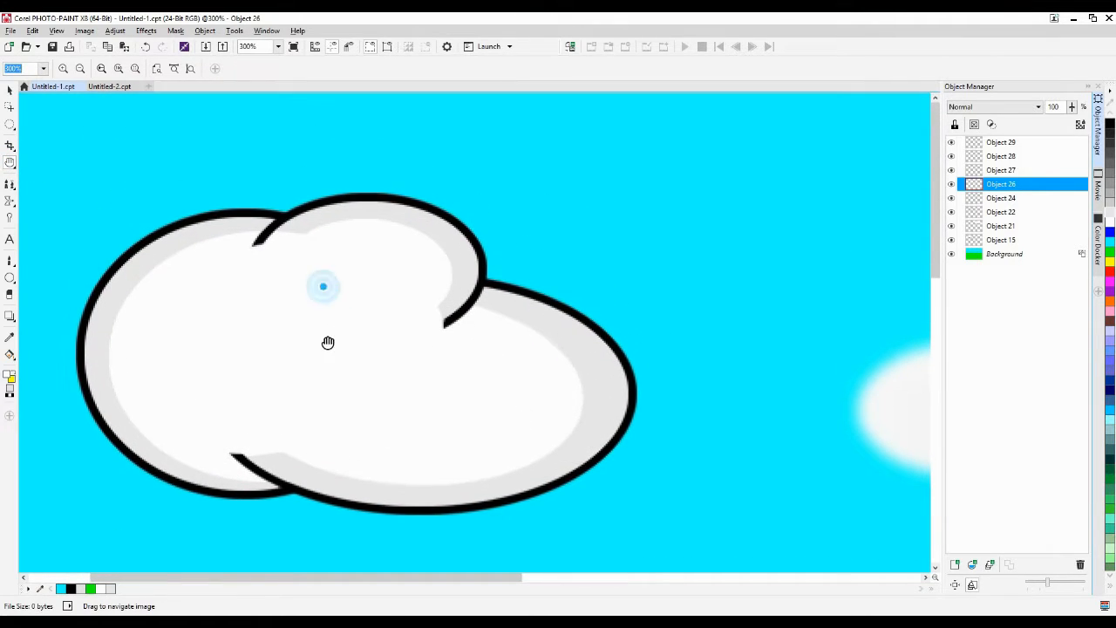
pyautogui.click(10, 277)
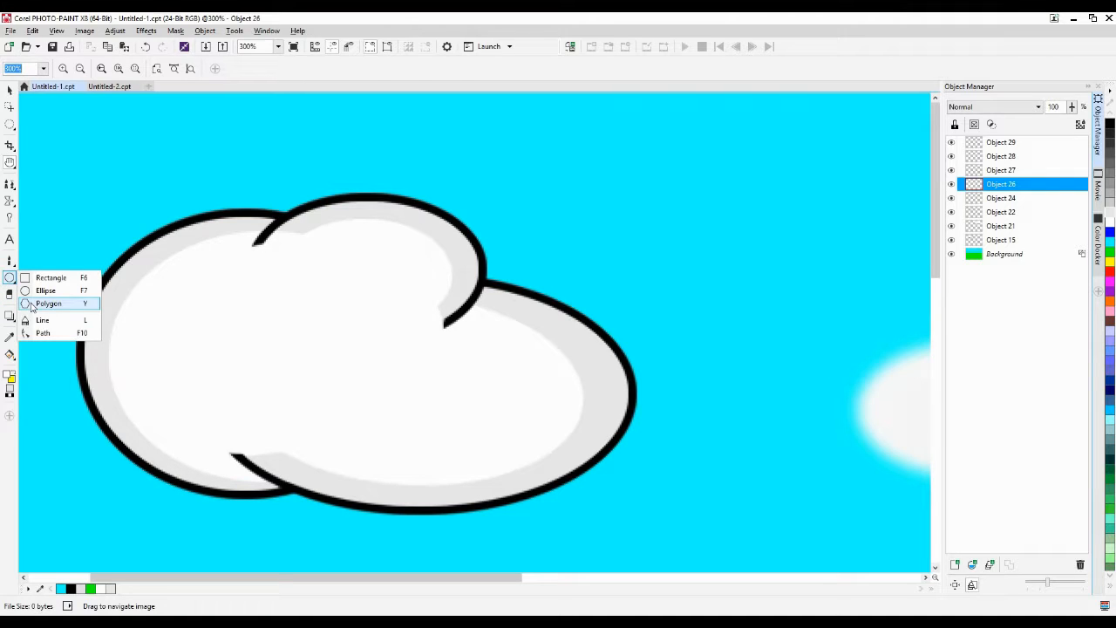
pyautogui.click(31, 304)
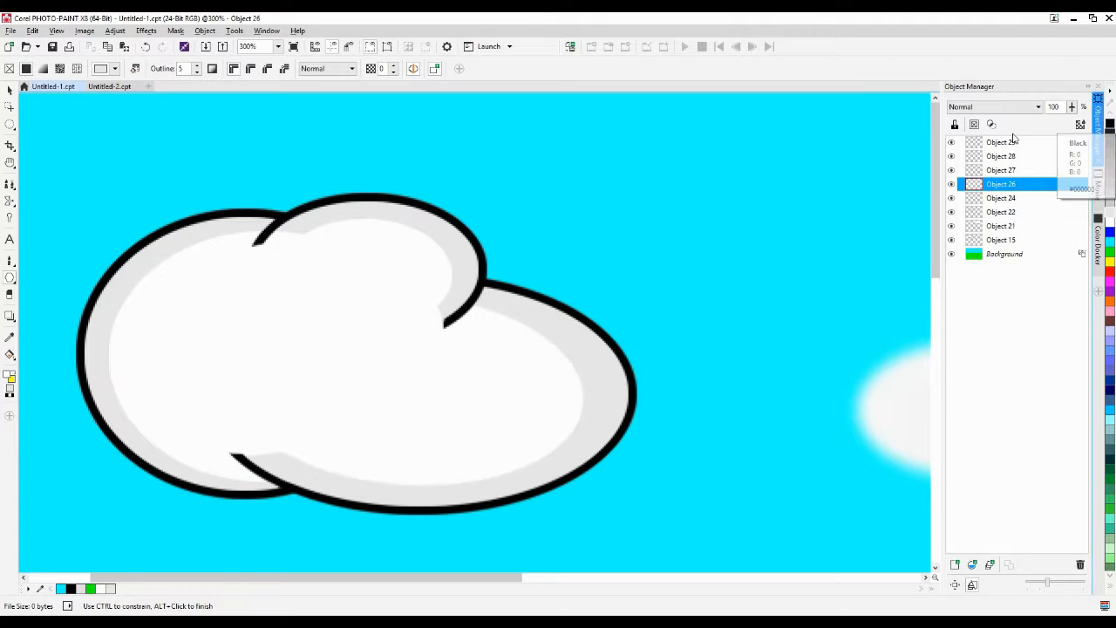
pyautogui.click(10, 336)
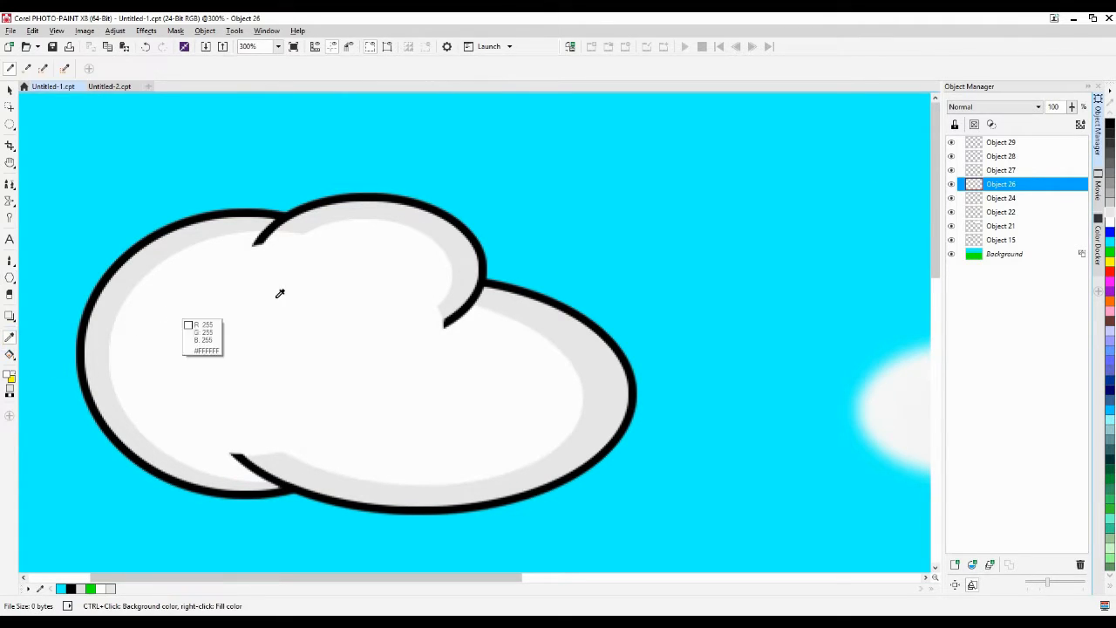
pyautogui.click(455, 237)
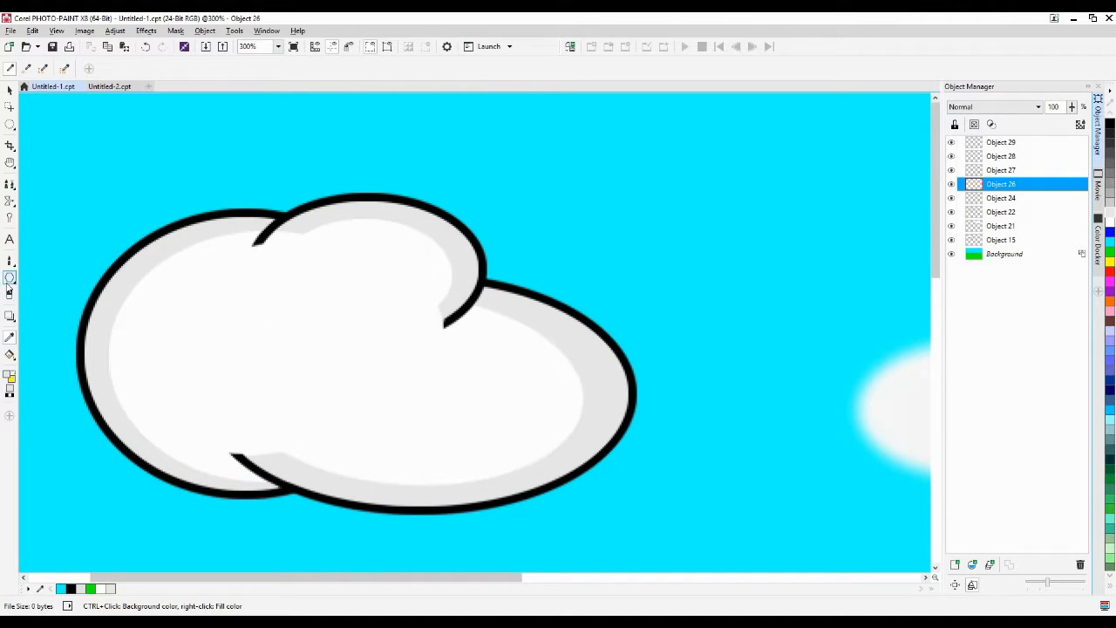
# Draw a small light grey triangle with the Polygon tool where the upper lobe's outline meets the left lobe
pyautogui.click(9, 277)
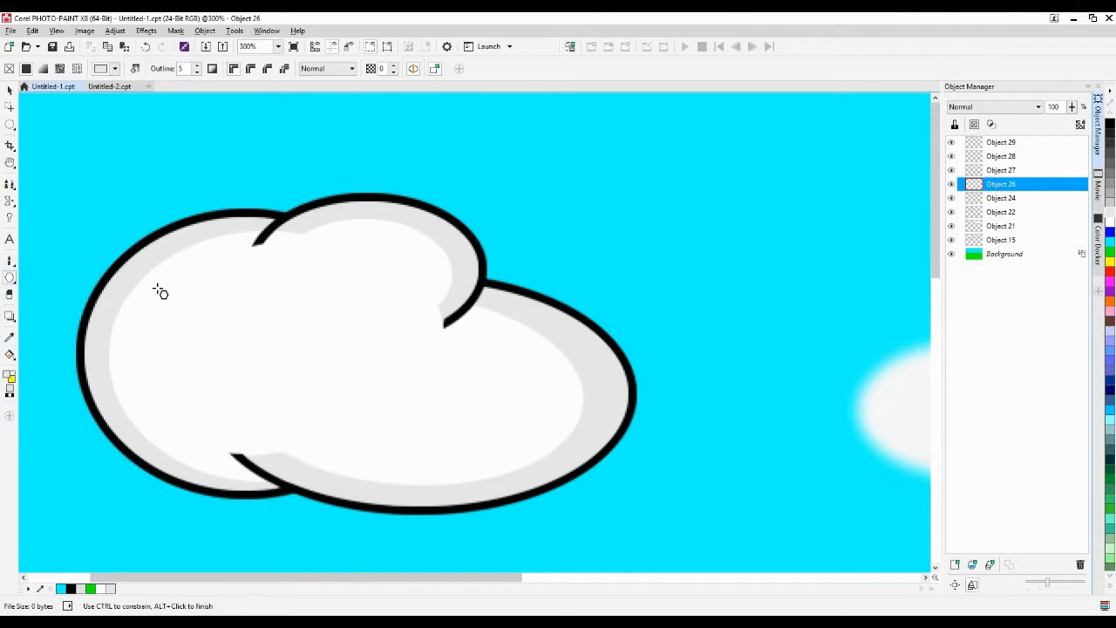
pyautogui.click(264, 244)
pyautogui.click(302, 233)
pyautogui.doubleClick(279, 223)
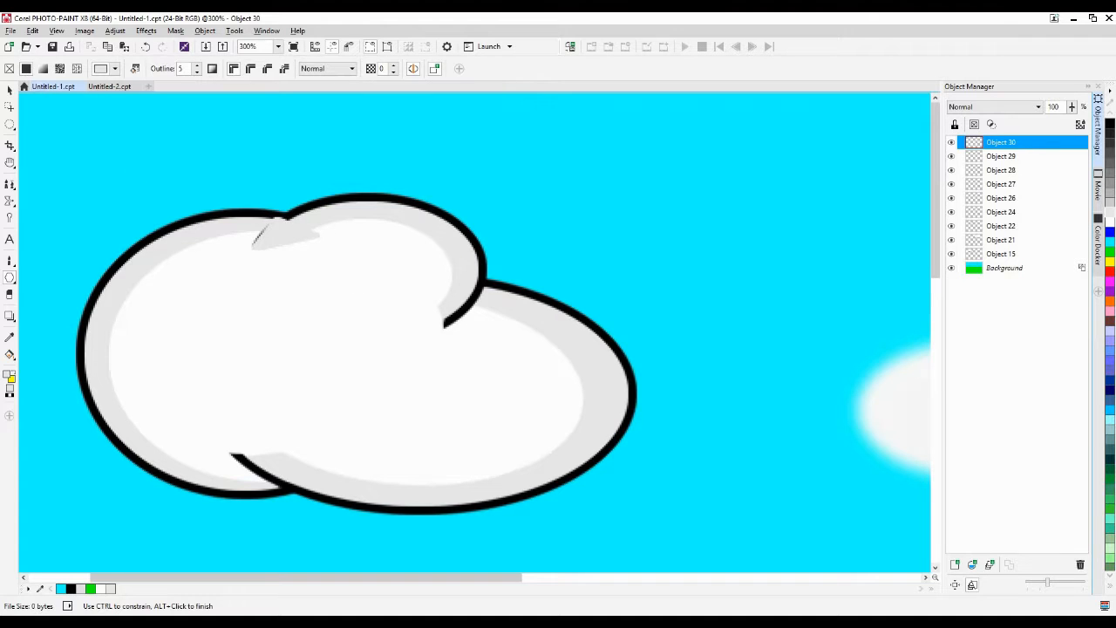
# Delete the small light grey triangle where the upper lobe's outline meets the left lobe
pyautogui.click(9, 89)
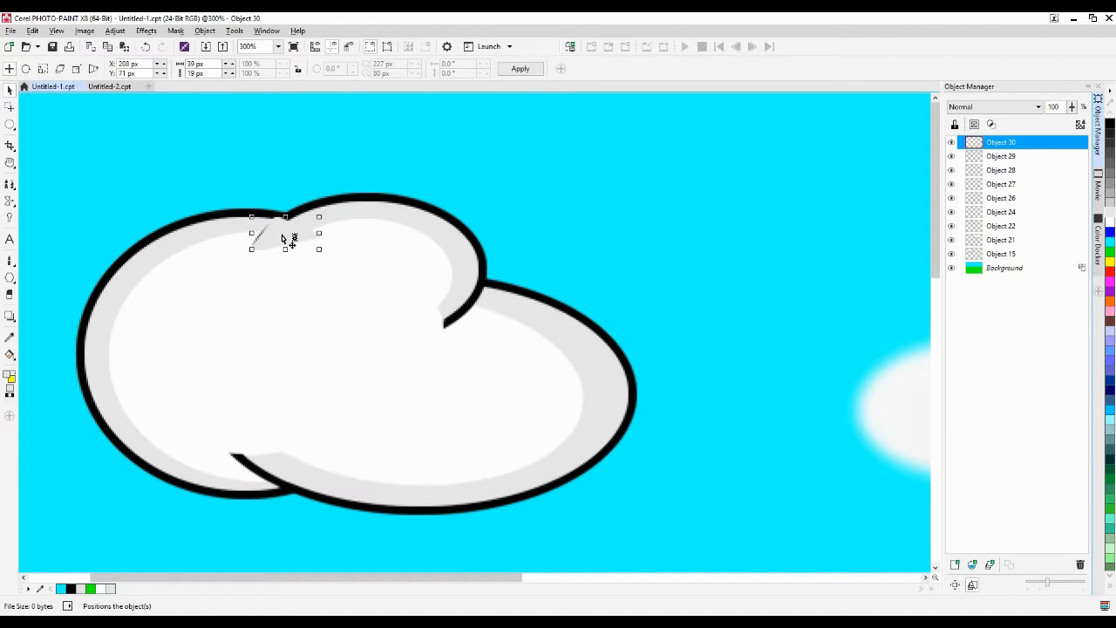
pyautogui.moveTo(279, 233); pyautogui.dragTo(289, 281)
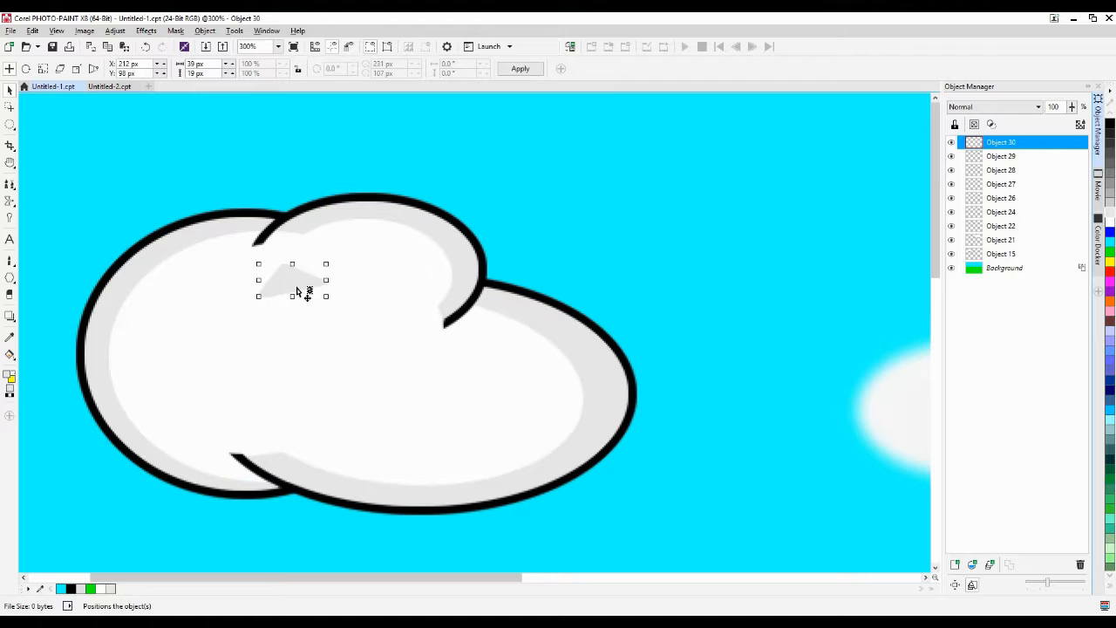
pyautogui.press('Delete')
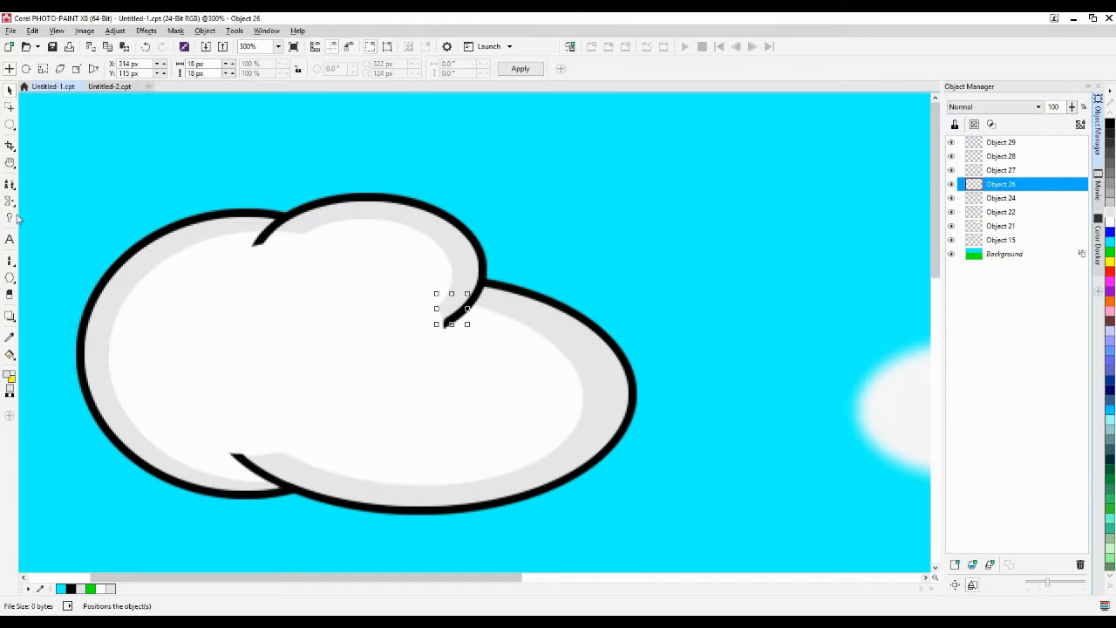
# Draw a light grey ellipse inside the upper lobe against the inner end of its outline, replacing a smaller first attempt
pyautogui.click(9, 276)
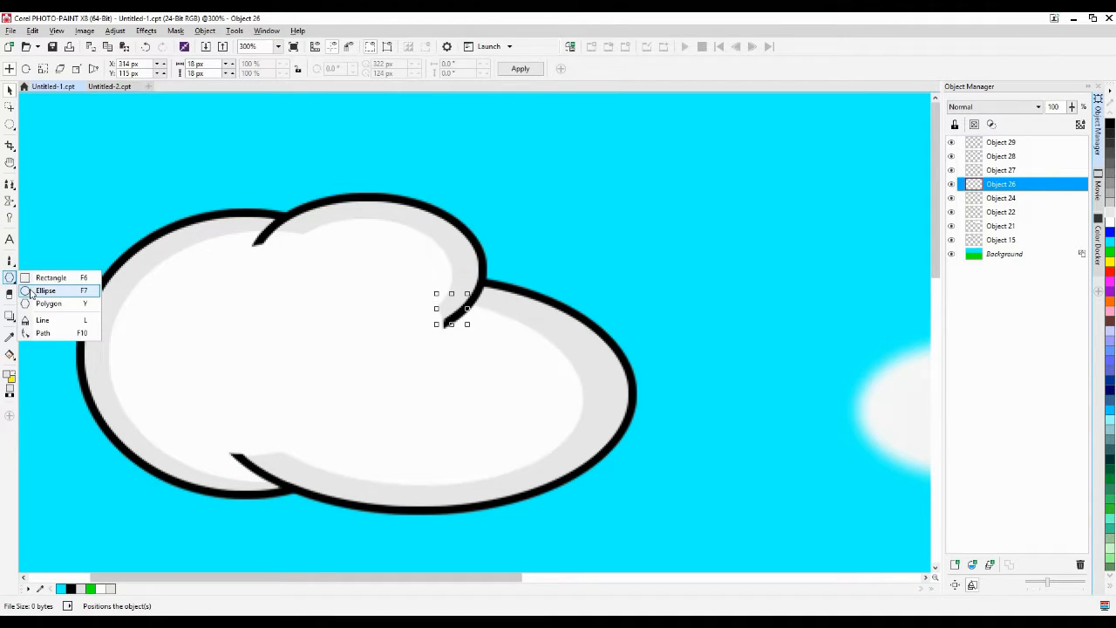
pyautogui.click(44, 291)
pyautogui.moveTo(307, 271); pyautogui.dragTo(264, 241)
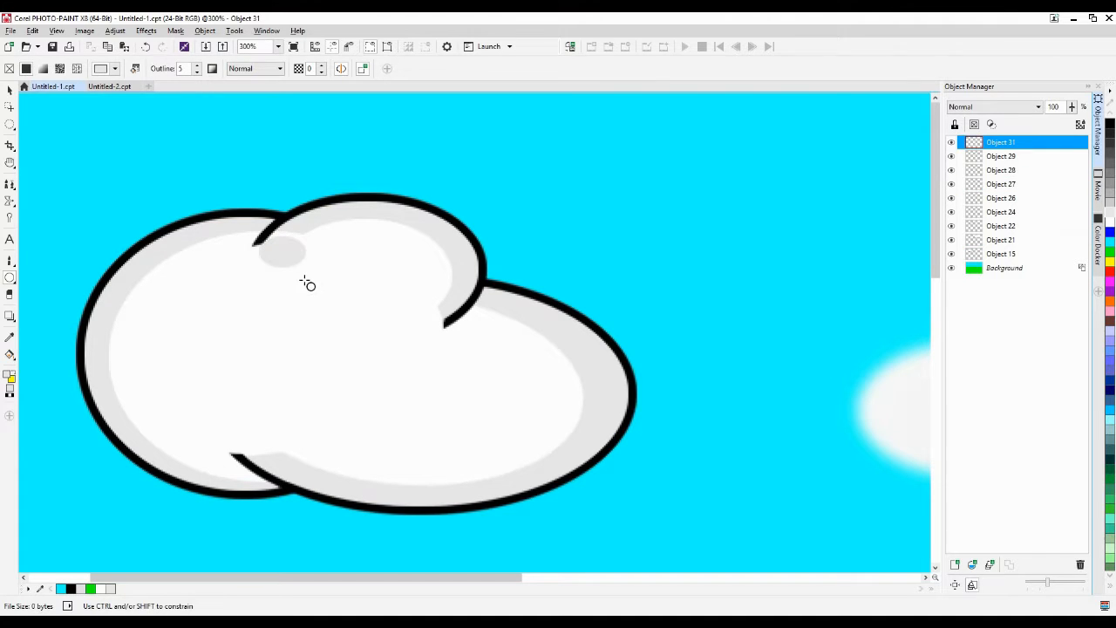
pyautogui.hotkey('ctrl', 'z')
pyautogui.moveTo(339, 310); pyautogui.dragTo(264, 226)
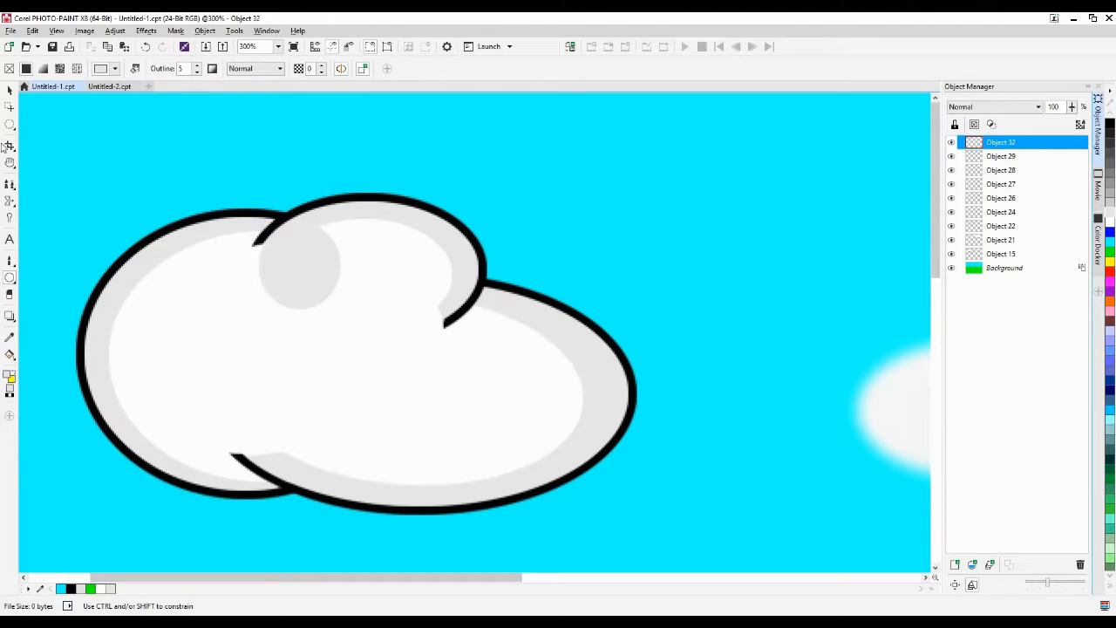
# With the new grey ellipse temporarily hidden, draw an elliptical mask about 82 by 50 px and align it with the upper lobe's inner shading edge
pyautogui.click(10, 124)
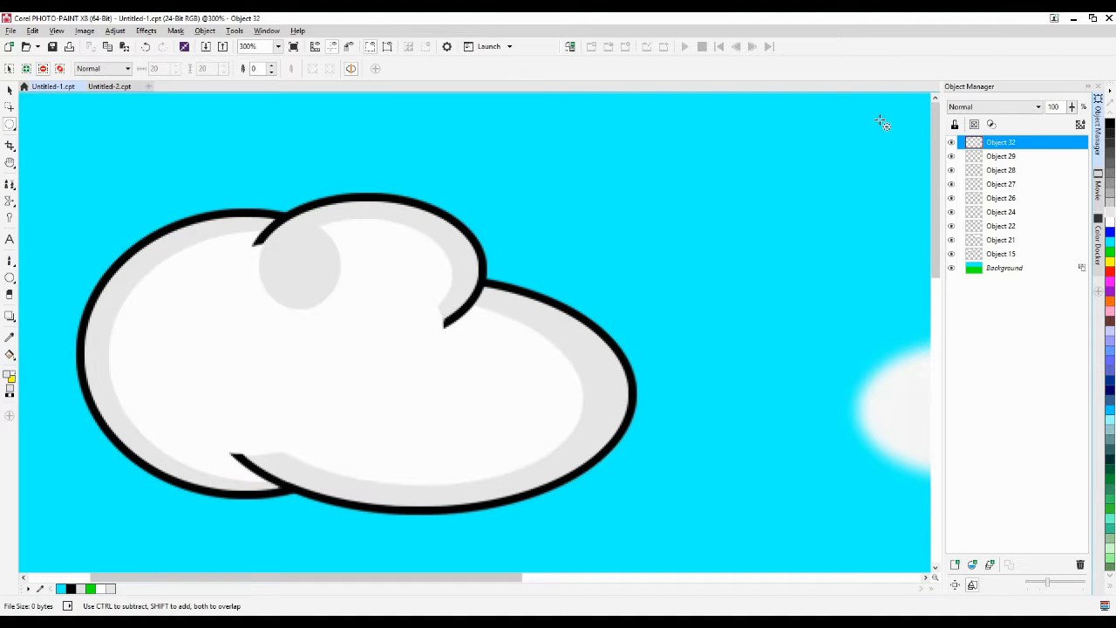
pyautogui.click(952, 143)
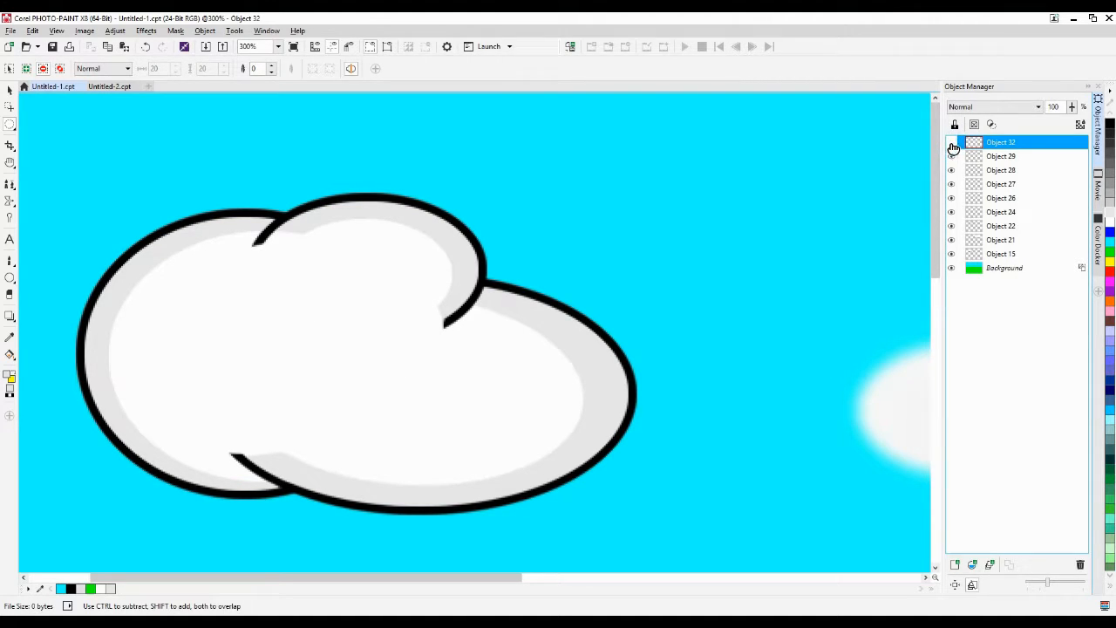
pyautogui.moveTo(429, 317); pyautogui.dragTo(288, 231)
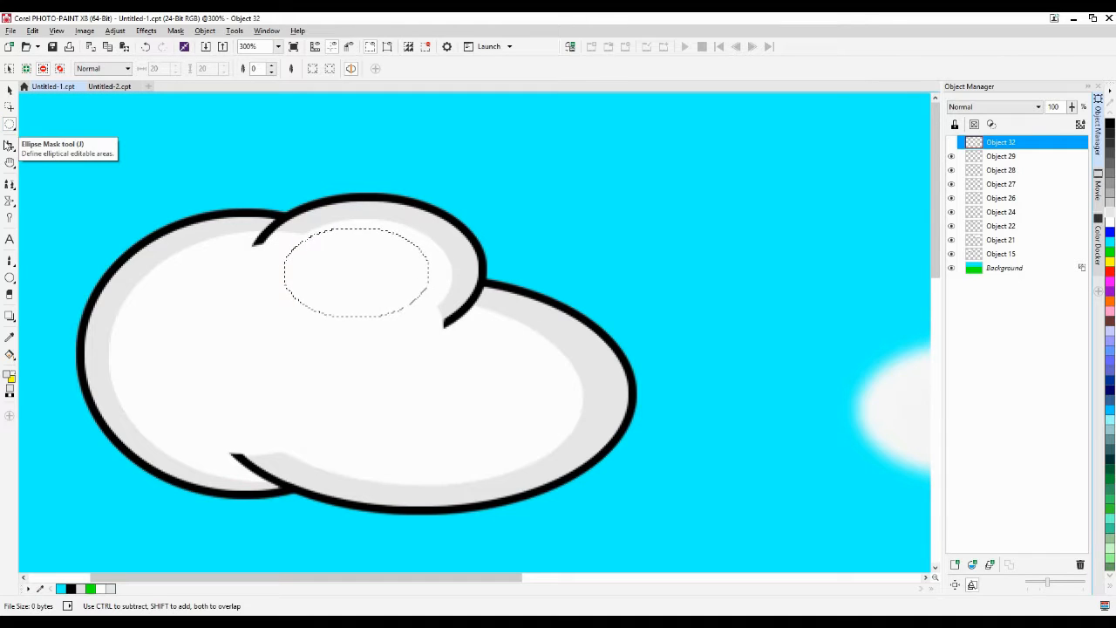
pyautogui.click(11, 108)
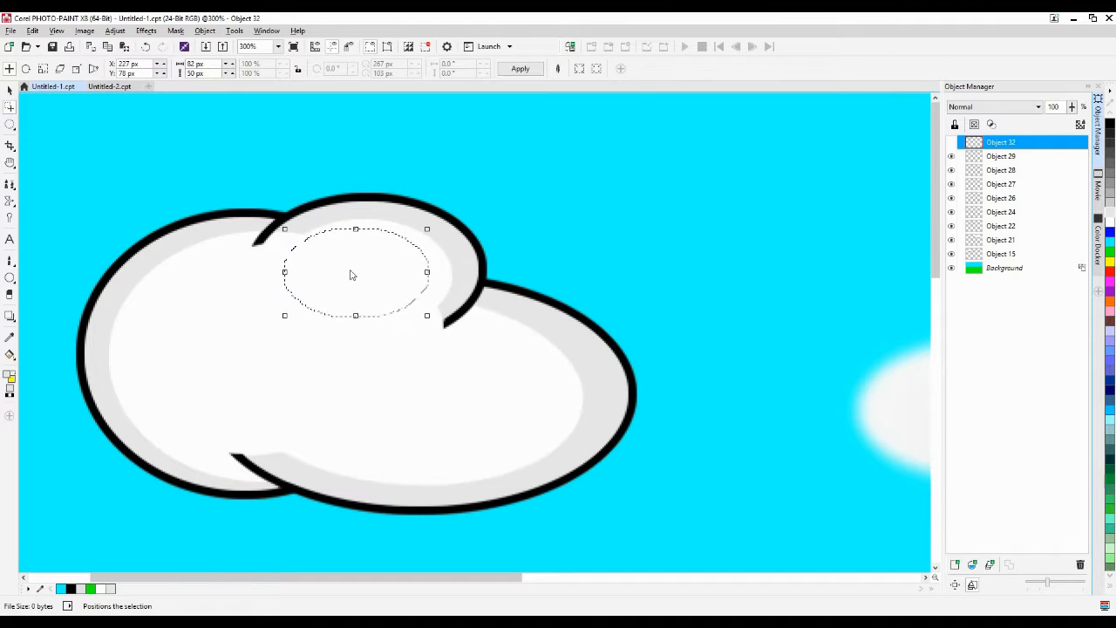
pyautogui.moveTo(353, 267); pyautogui.dragTo(376, 271)
pyautogui.moveTo(354, 258); pyautogui.dragTo(354, 258)
pyautogui.click(952, 142)
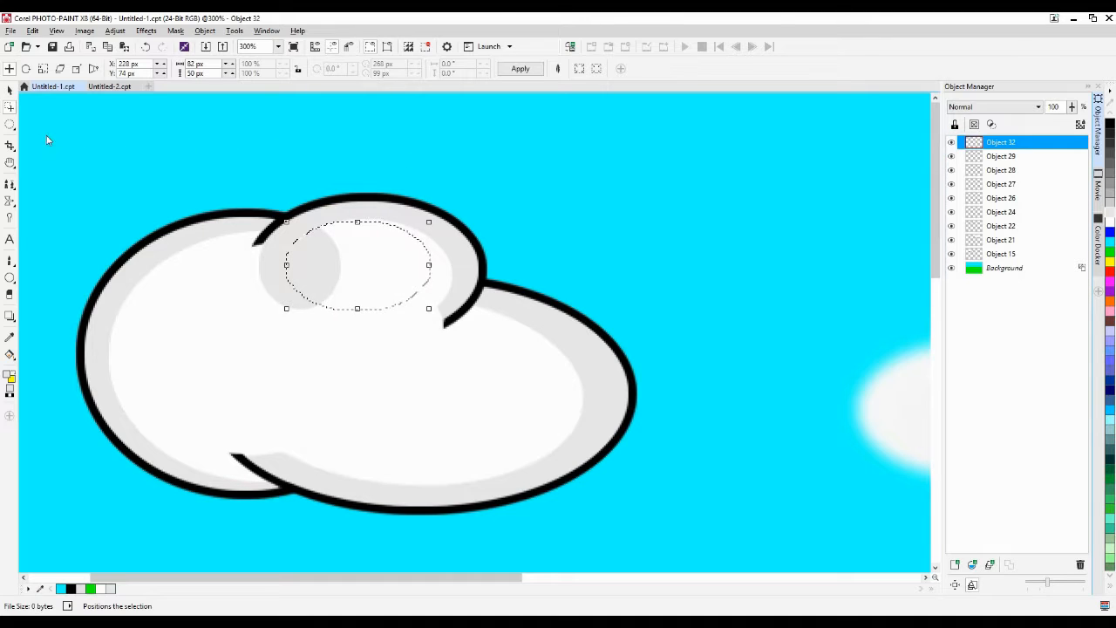
# Clear the masked area from the grey ellipse, nudge the mask up 1 px, clear it again and remove the mask
pyautogui.click(9, 125)
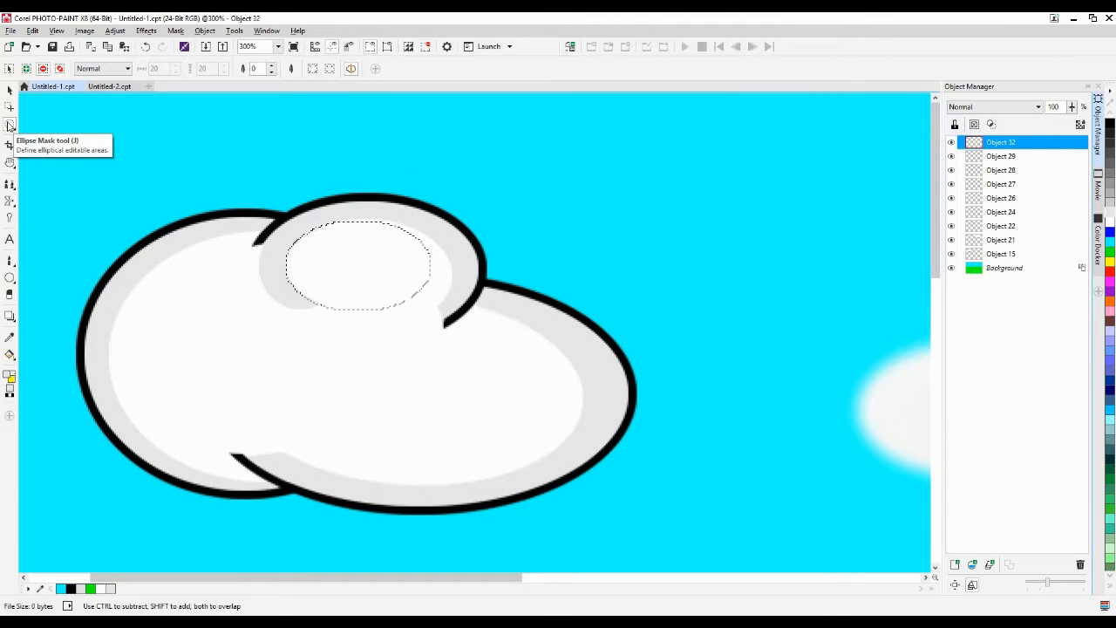
pyautogui.click(234, 166)
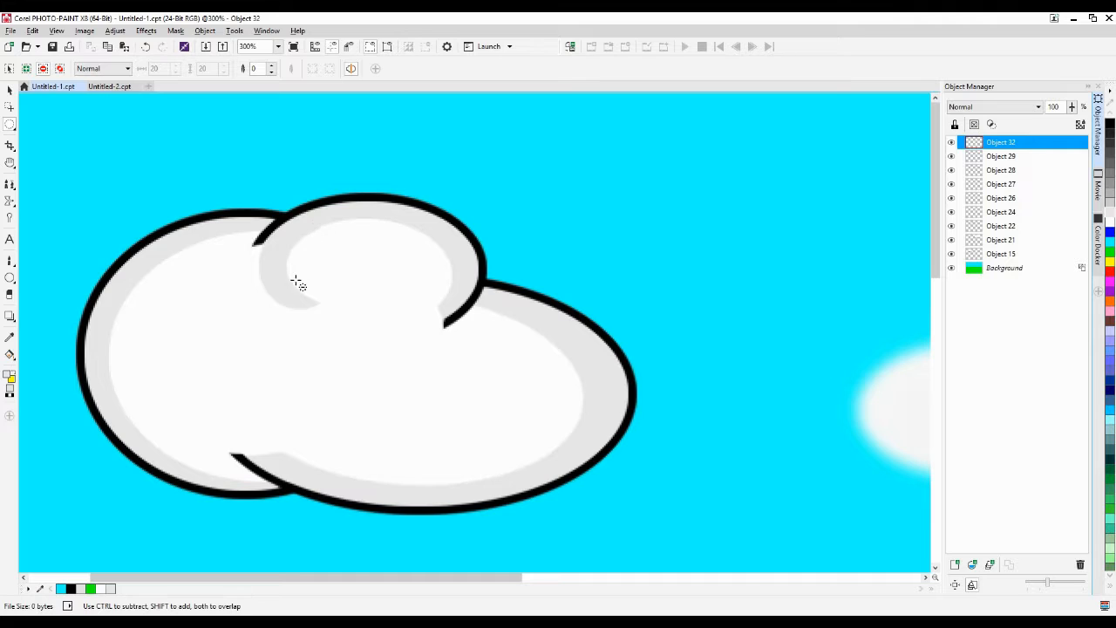
pyautogui.hotkey('ctrl', 'z')
pyautogui.click(9, 106)
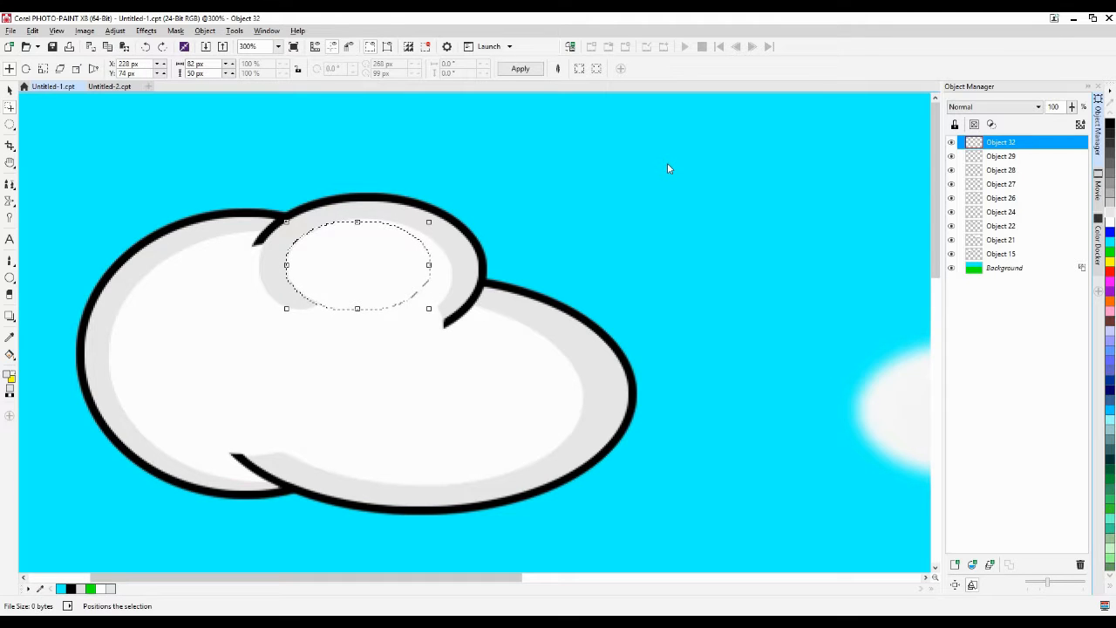
pyautogui.press('Up')
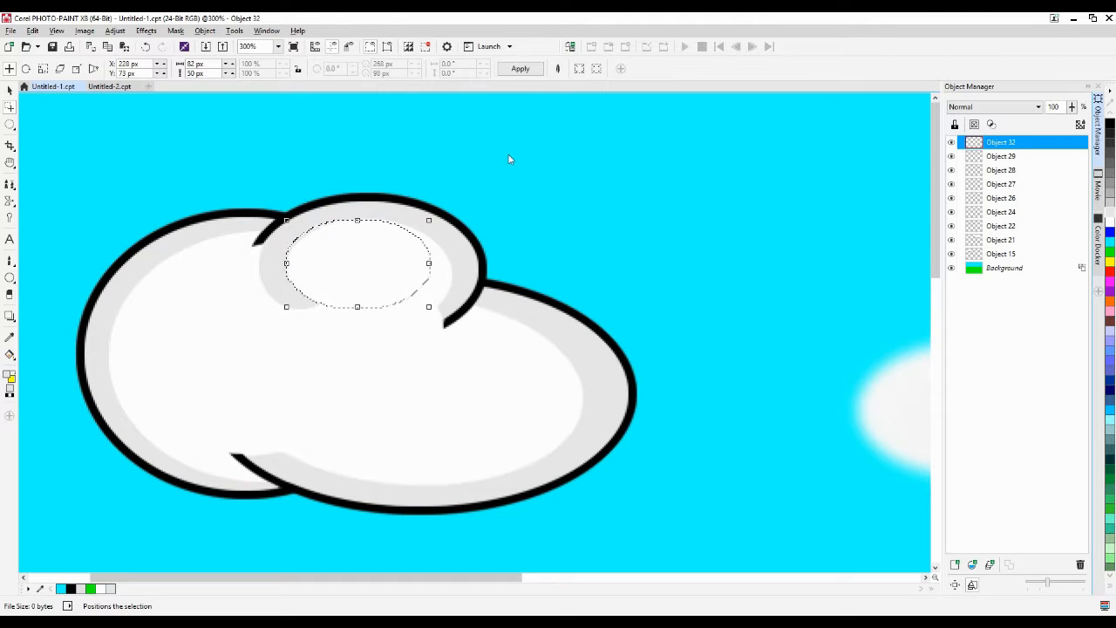
pyautogui.click(8, 124)
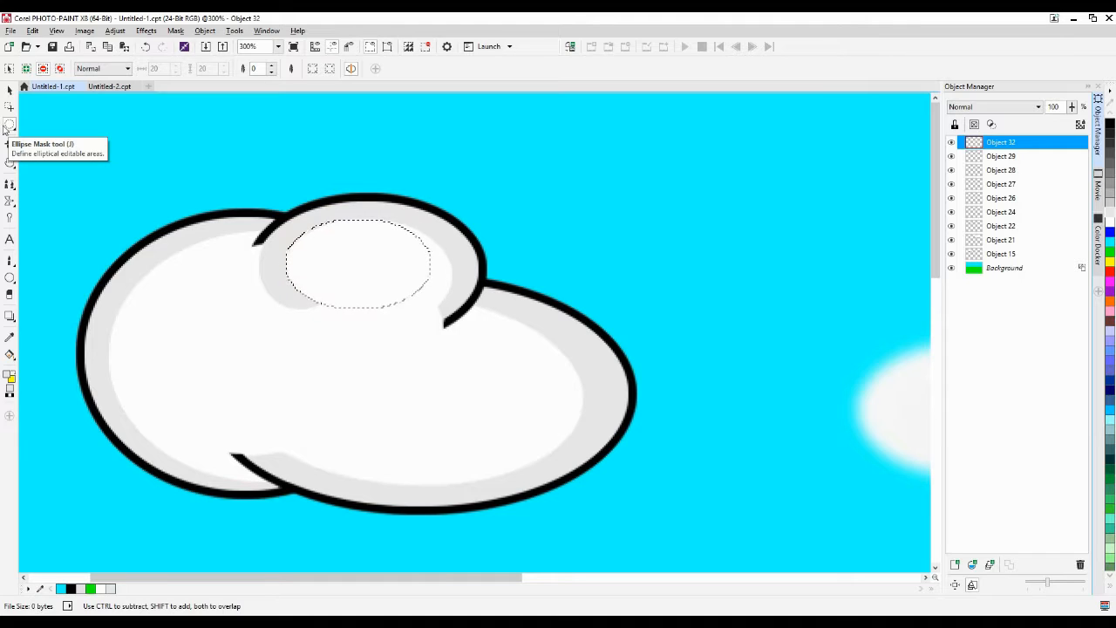
pyautogui.hotkey('ctrl', 'r')
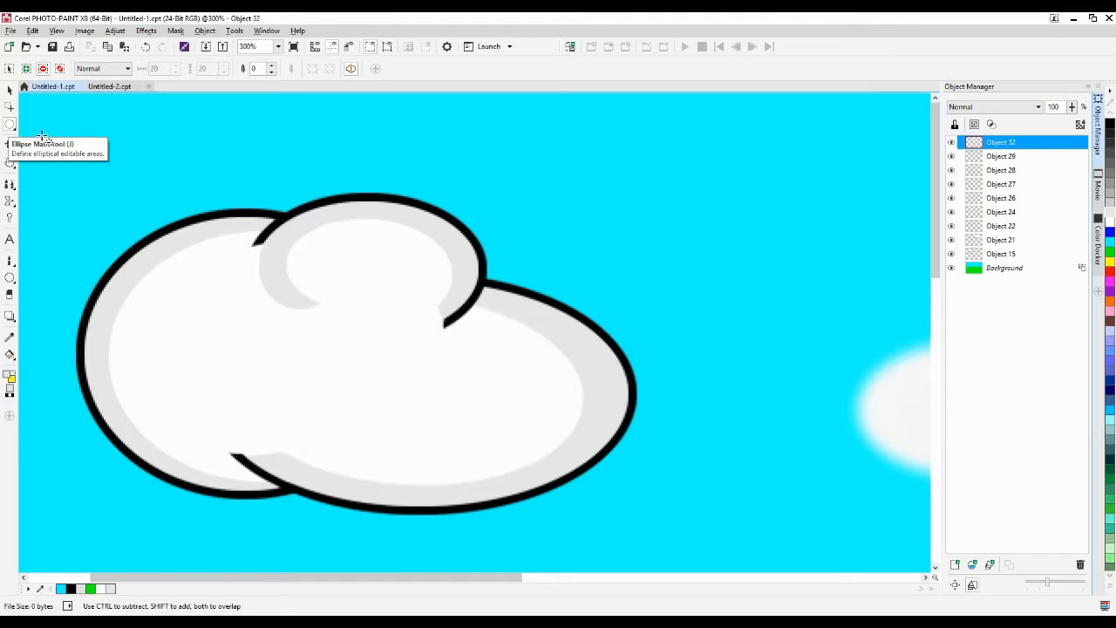
# Cut away the lower part of the grey crescent below the outline's tip with a large elliptical mask, and remove the mask
pyautogui.click(7, 90)
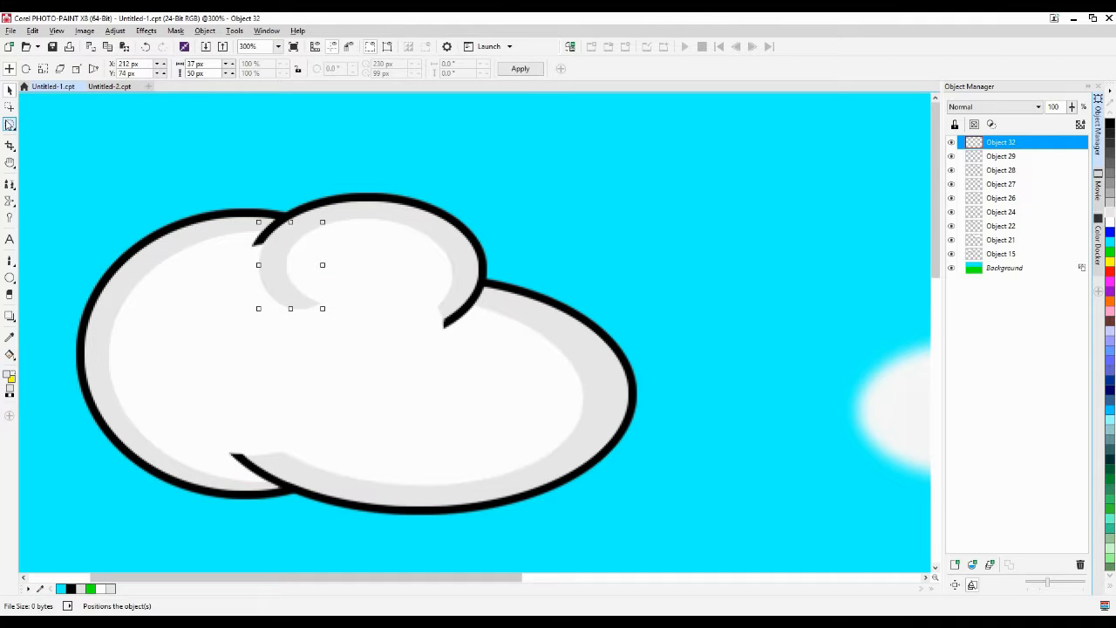
pyautogui.click(9, 124)
pyautogui.moveTo(394, 393); pyautogui.dragTo(175, 247)
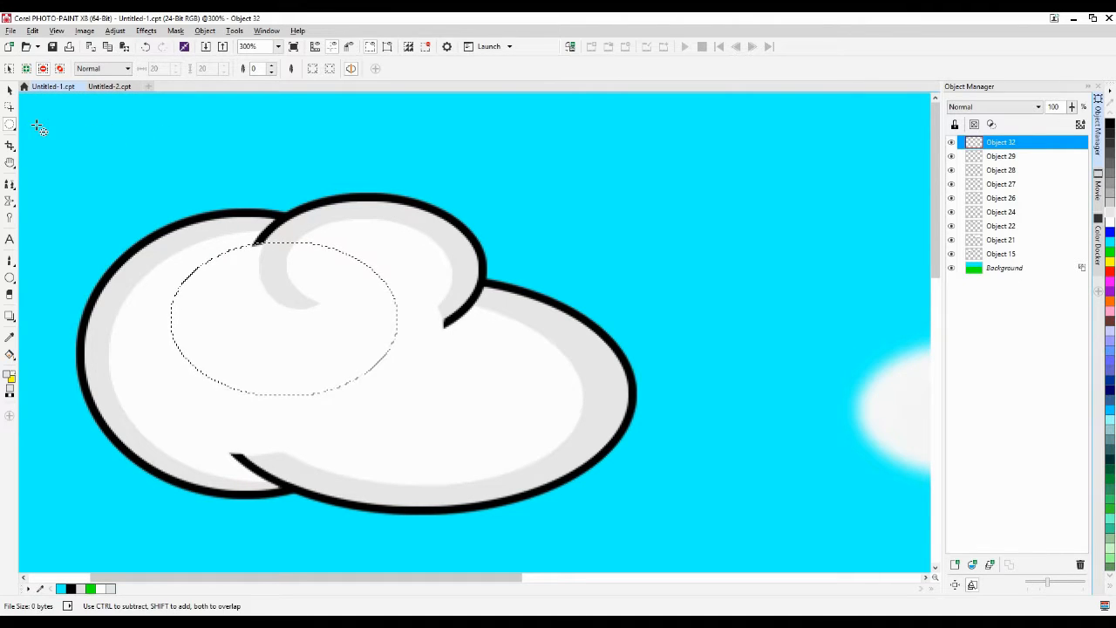
pyautogui.click(148, 155)
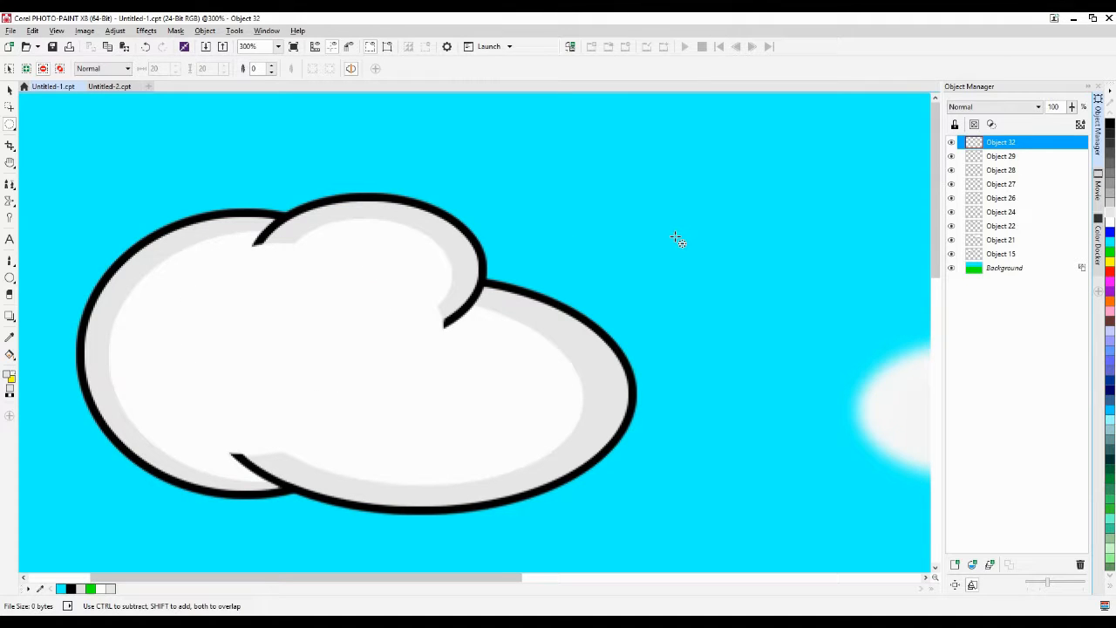
# Try moving Object 15, the cloud's white body with black outline, down onto the grass, and undo the move
pyautogui.scroll(-1, 635, 227)
pyautogui.scroll(-1, 635, 228)
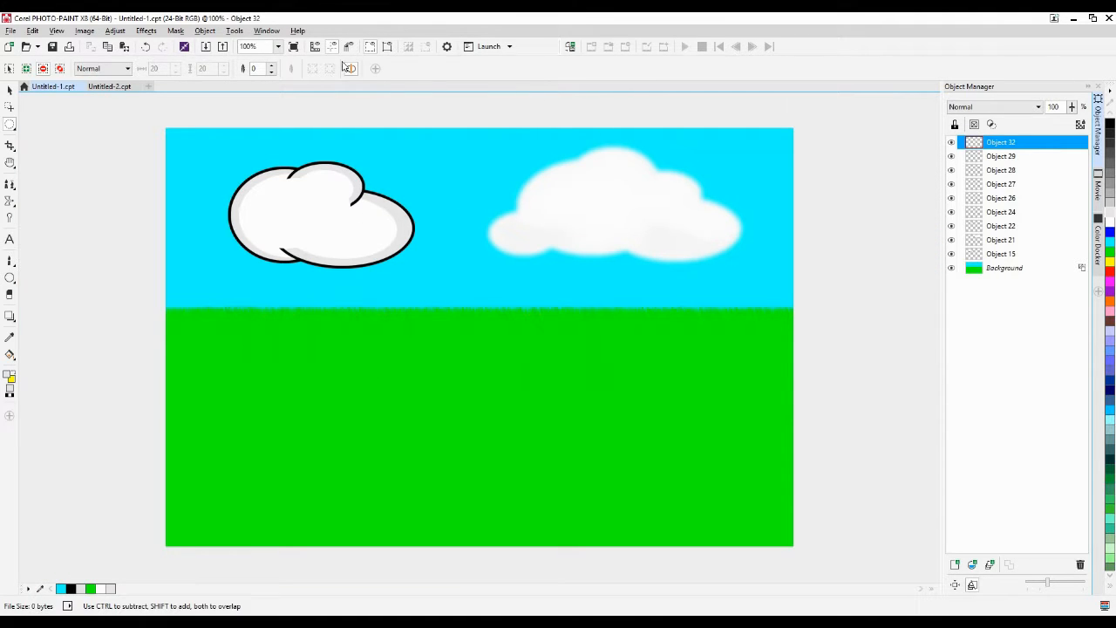
pyautogui.click(10, 89)
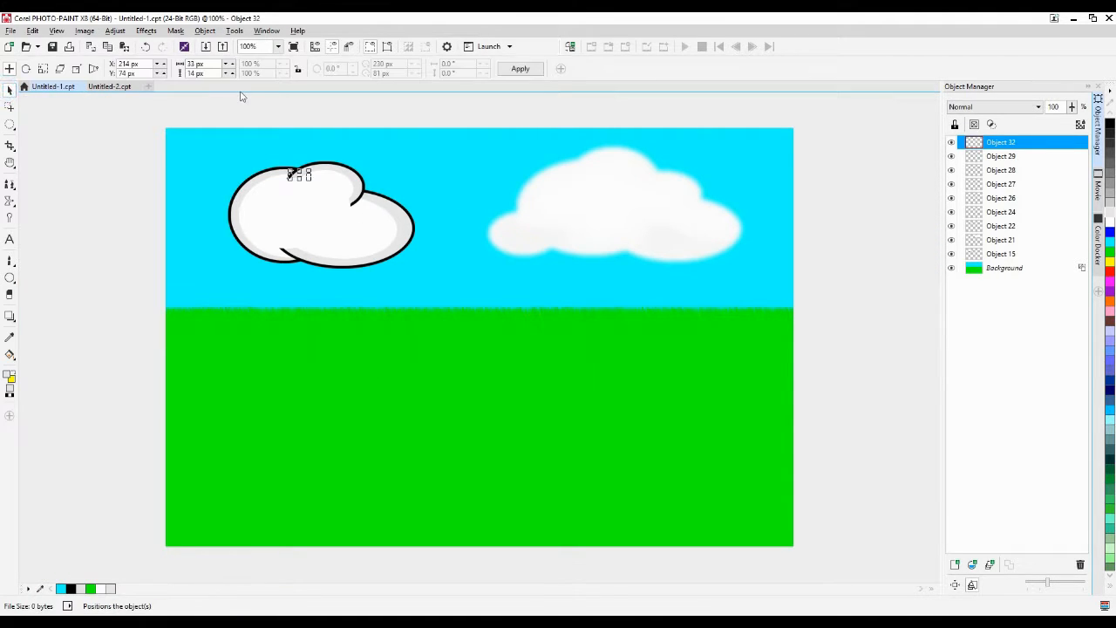
pyautogui.moveTo(173, 146)
pyautogui.mouseDown()
pyautogui.moveTo(444, 347)
pyautogui.moveTo(454, 365)
pyautogui.mouseUp()
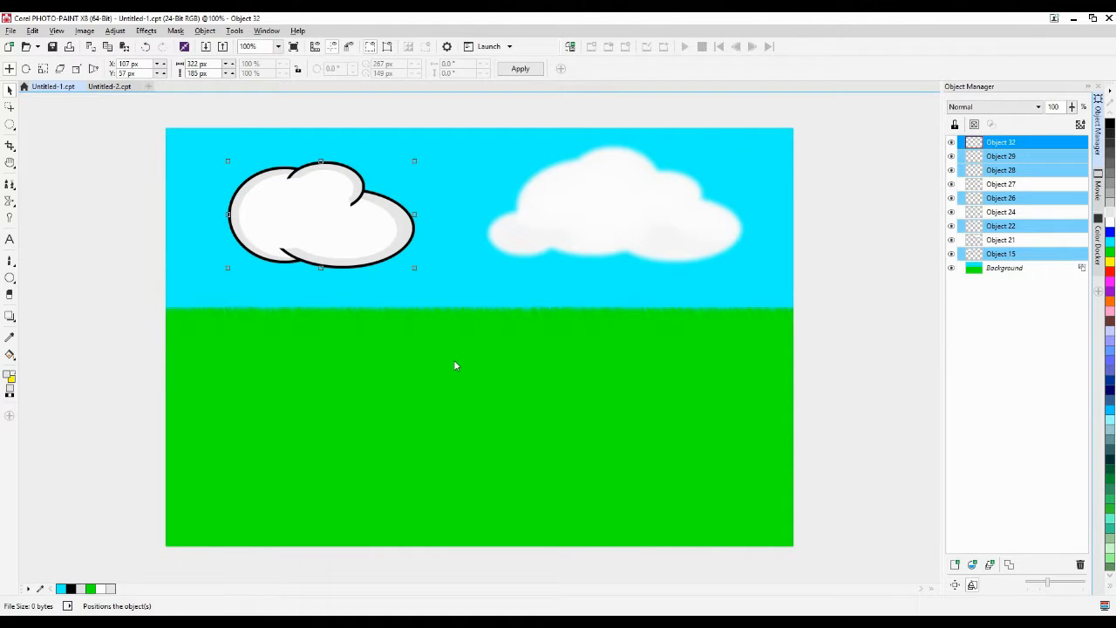
pyautogui.click(992, 255)
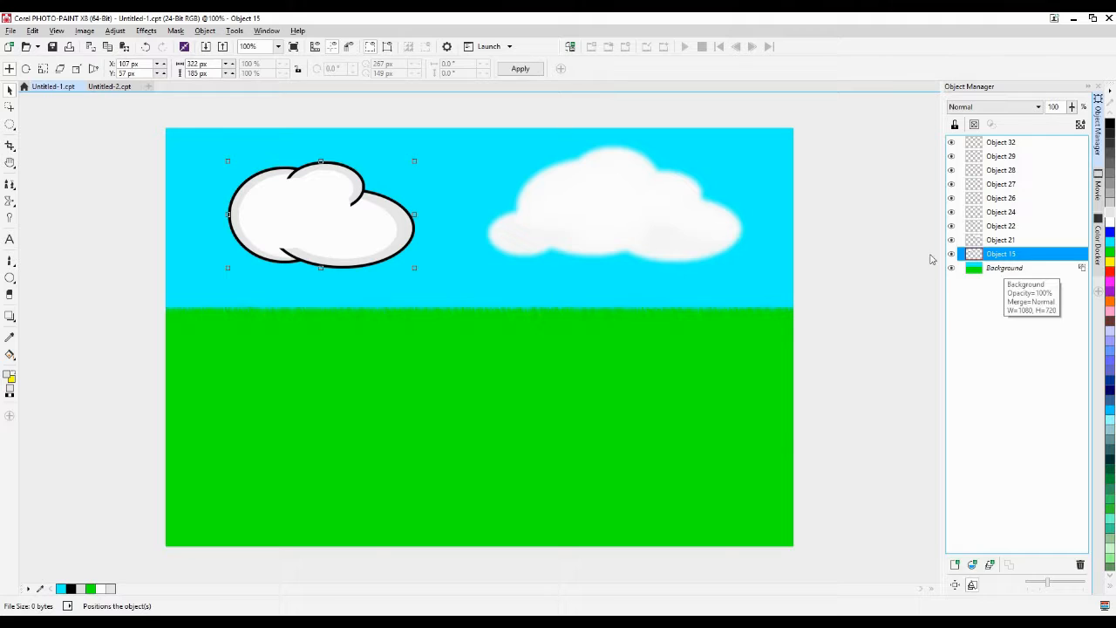
pyautogui.moveTo(294, 224); pyautogui.dragTo(370, 374)
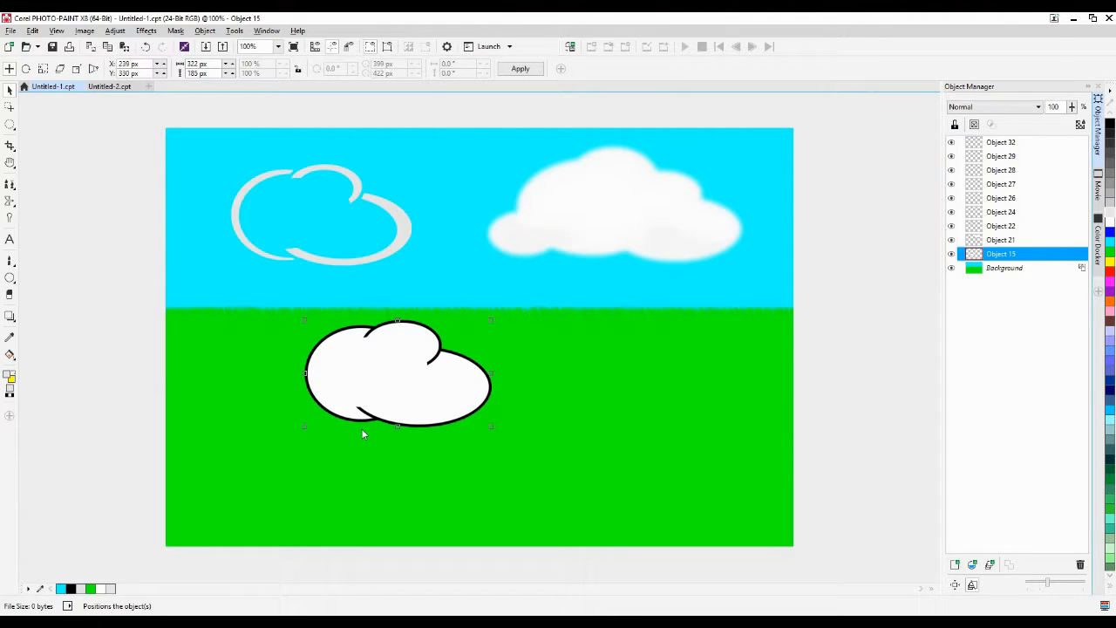
pyautogui.hotkey('ctrl', 'z')
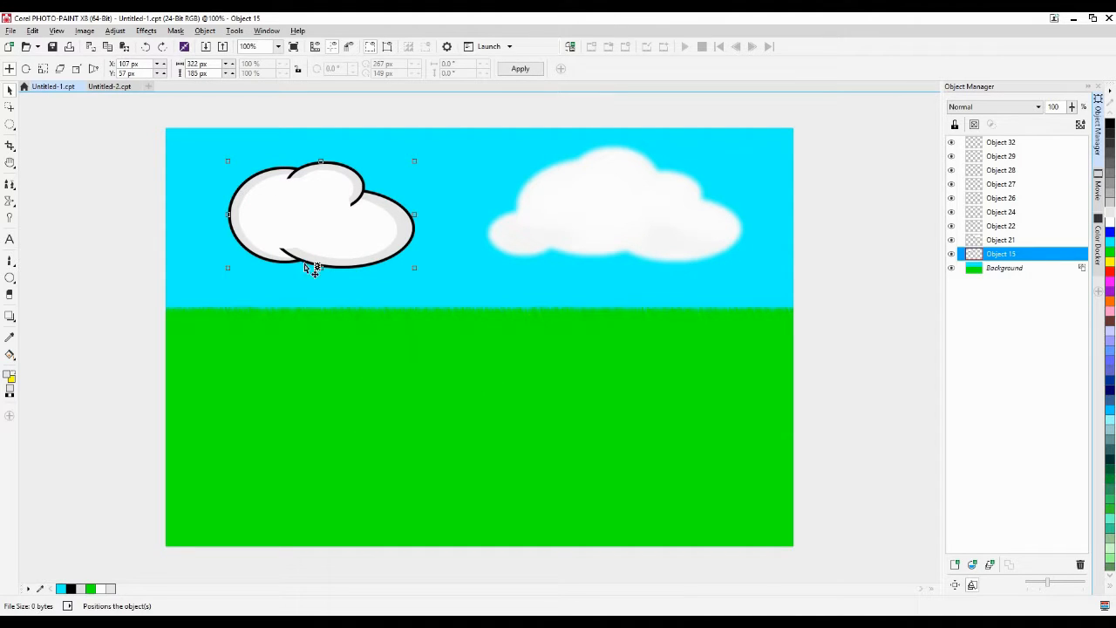
# Hide Object 15 and combine the cartoon cloud's grey shading objects 32, 29, 28, 26 and 22 into one object
pyautogui.click(954, 253)
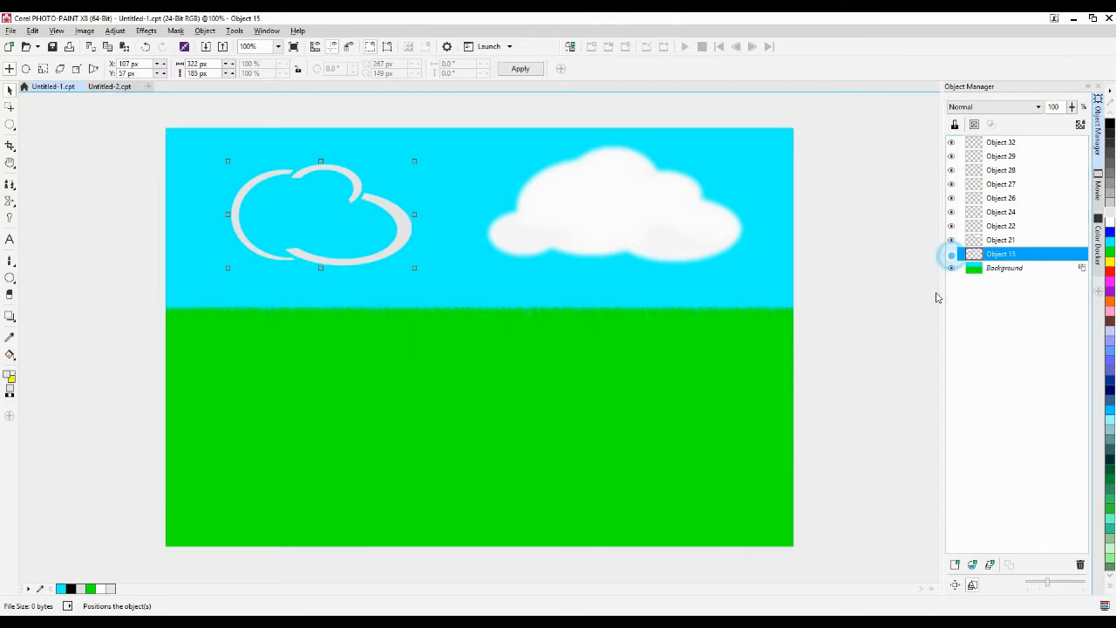
pyautogui.click(829, 390)
pyautogui.click(390, 339)
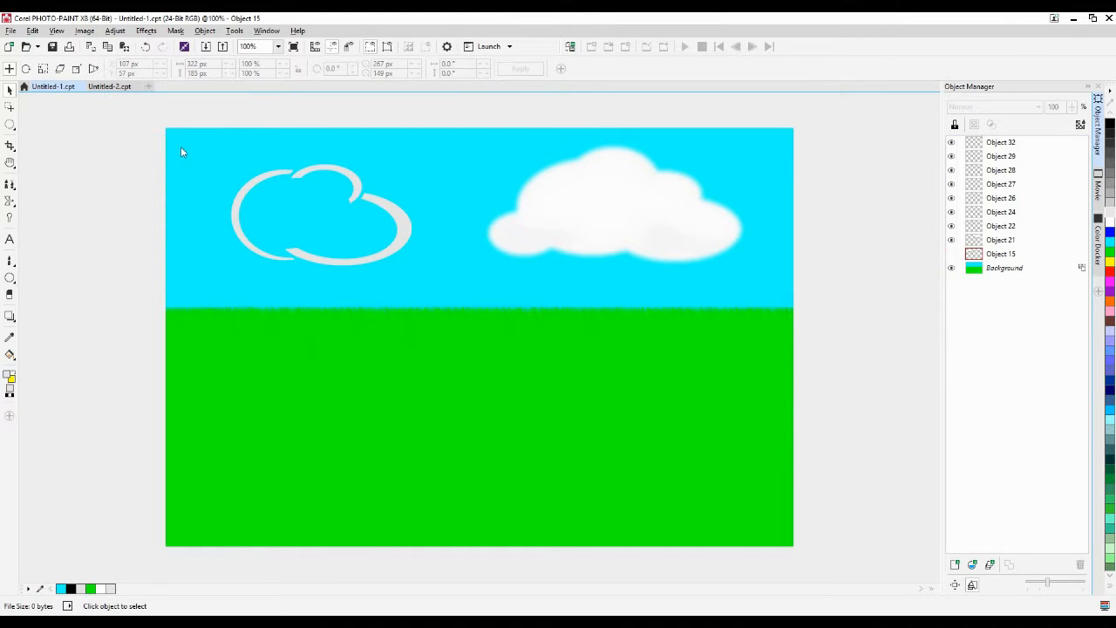
pyautogui.moveTo(180, 153); pyautogui.dragTo(443, 360)
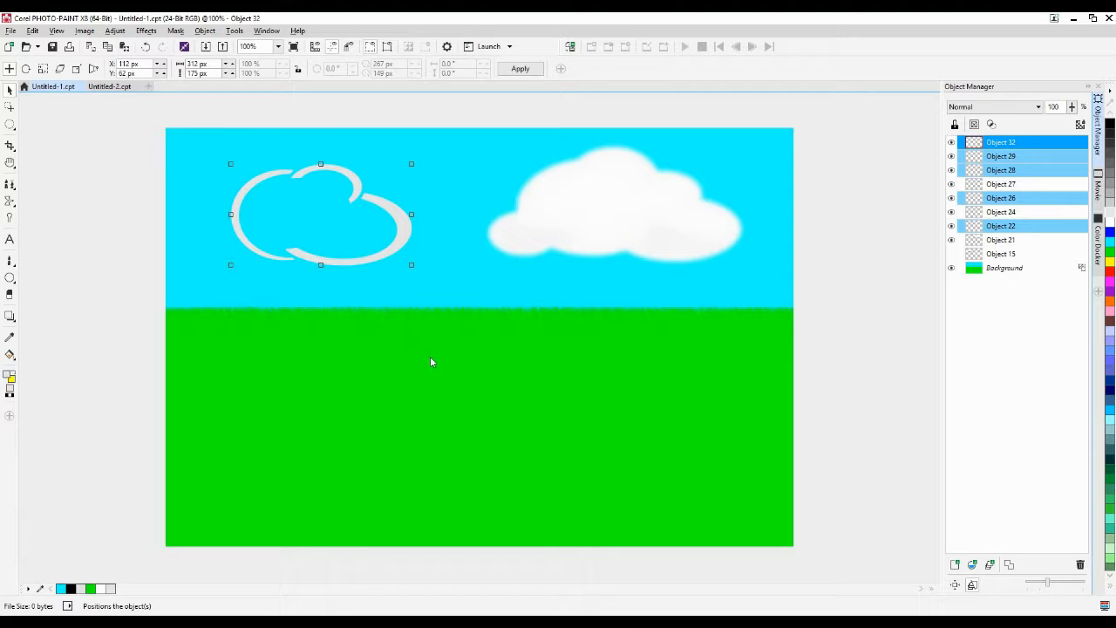
pyautogui.click(953, 255)
pyautogui.click(952, 255)
pyautogui.hotkey('ctrl', 'l')
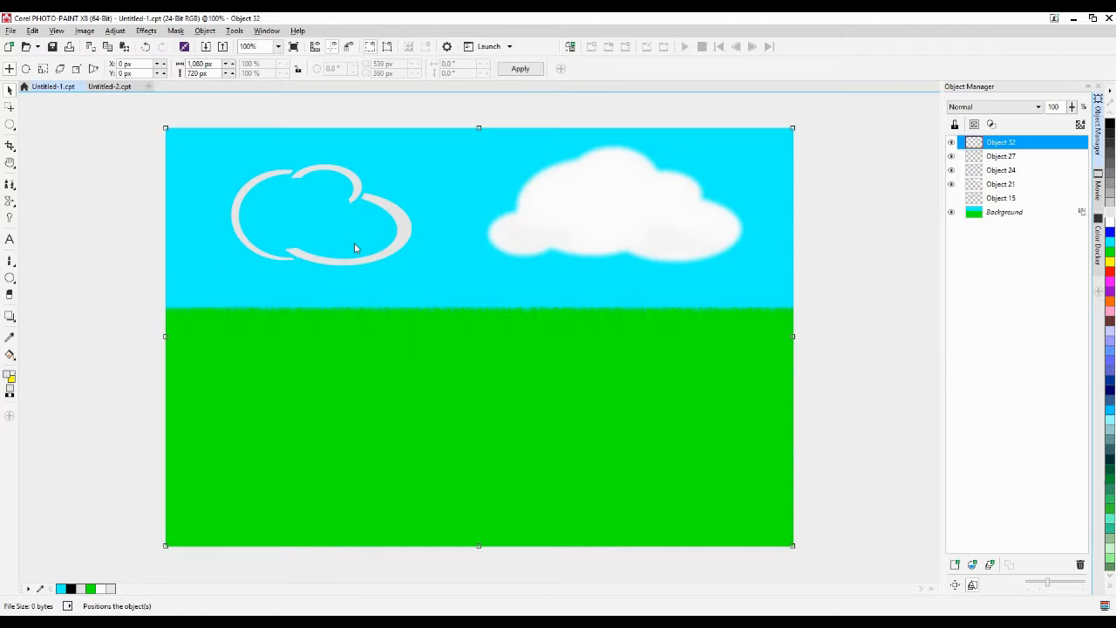
# Show Object 15 again and select Object 32, the combined grey shading of the cartoon cloud
pyautogui.click(396, 257)
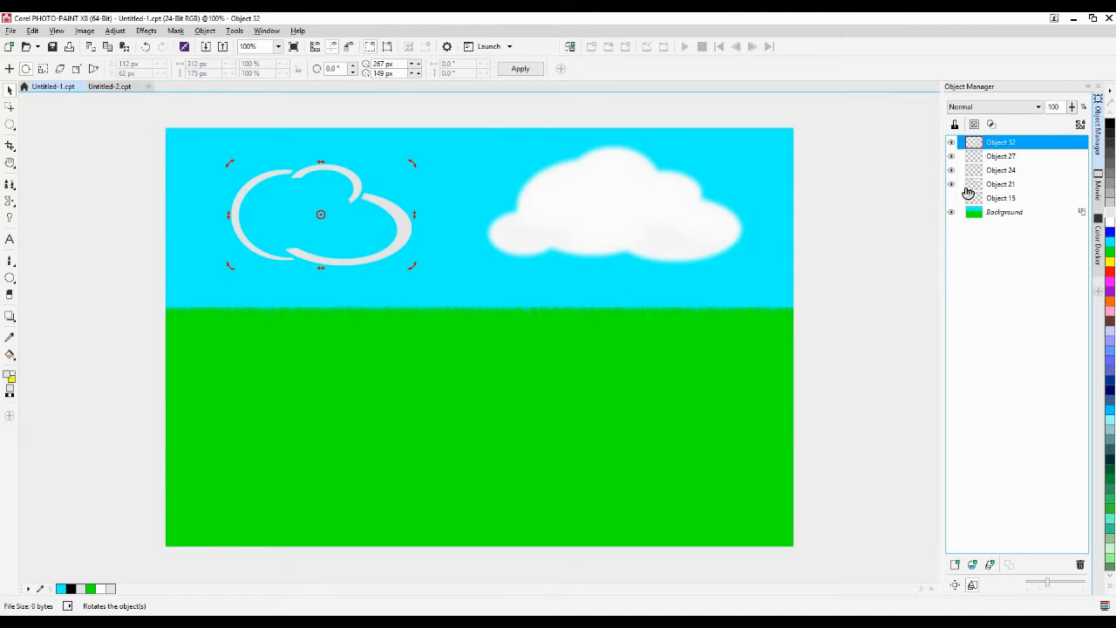
pyautogui.click(478, 341)
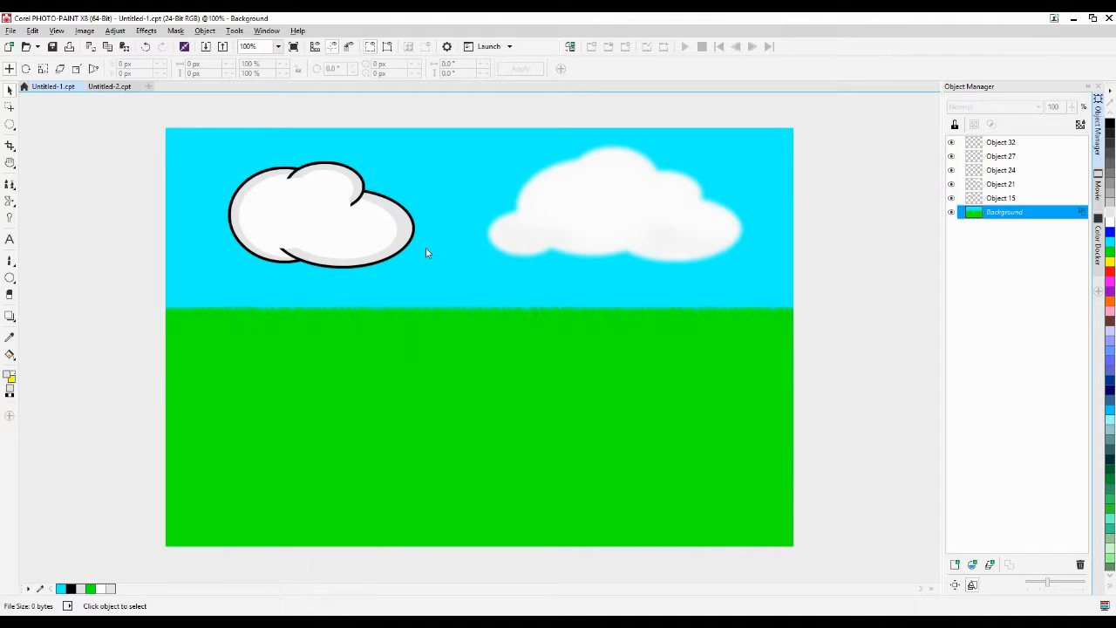
pyautogui.click(402, 226)
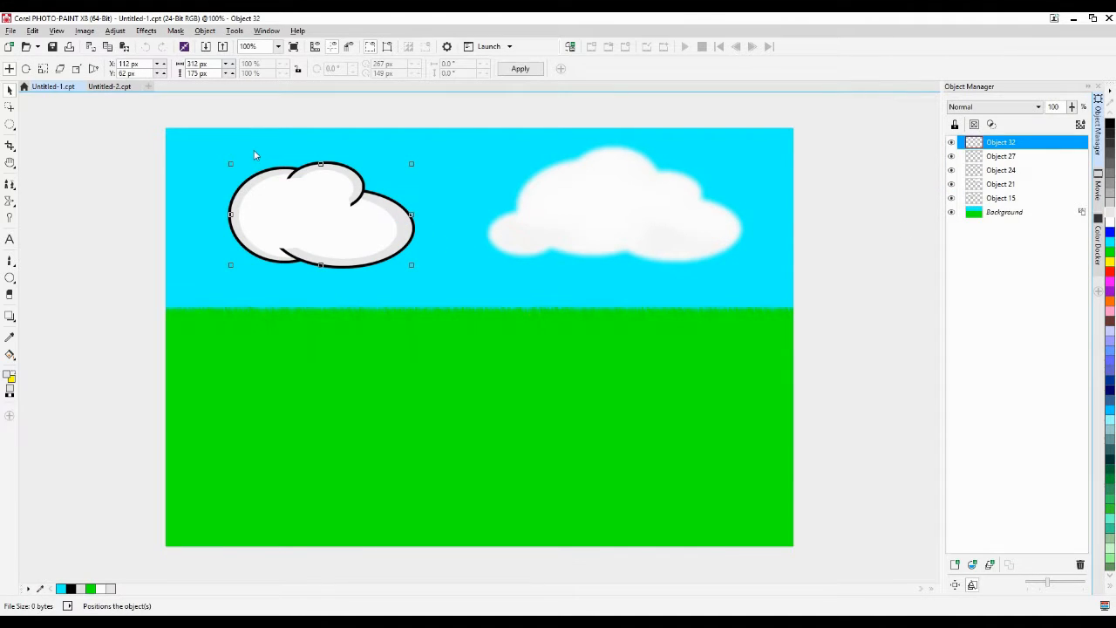
pyautogui.click(146, 31)
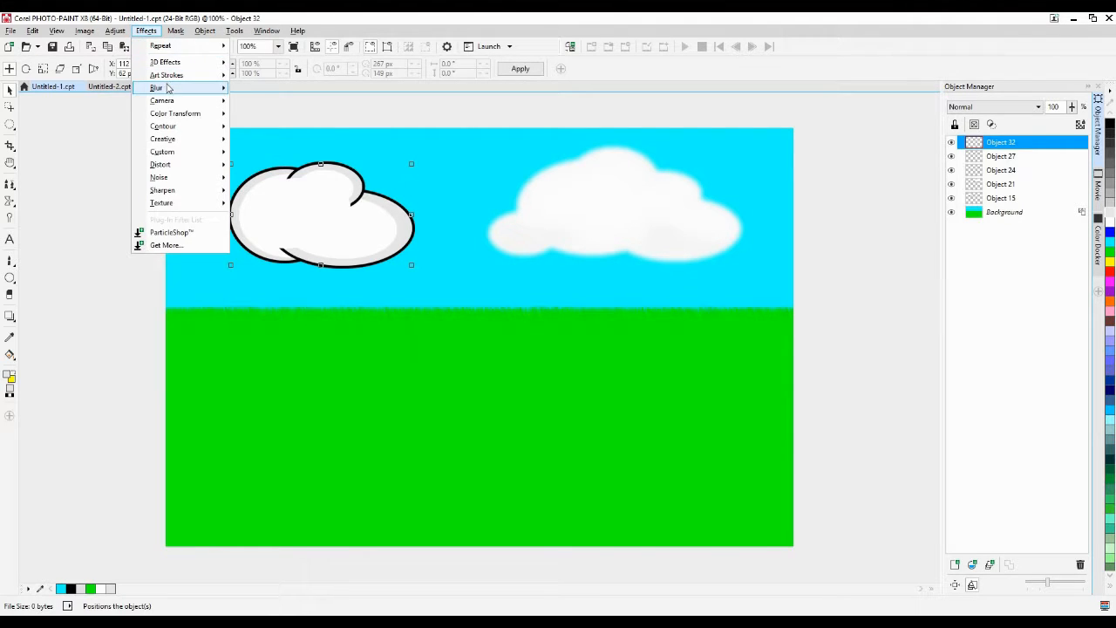
pyautogui.moveTo(170, 88)
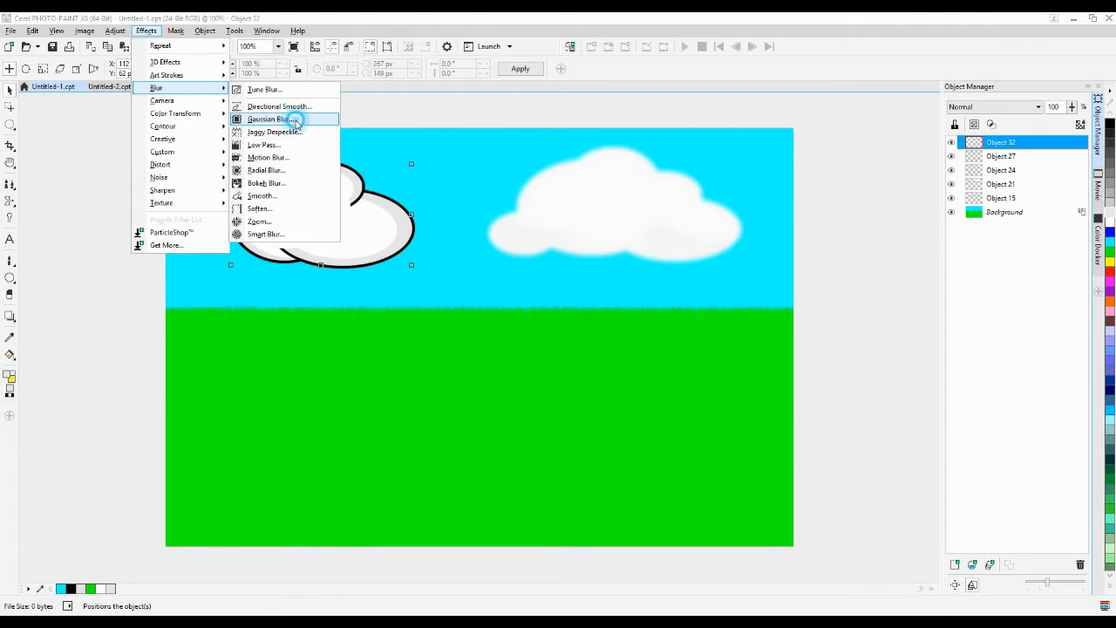
pyautogui.click(292, 118)
pyautogui.click(532, 276)
pyautogui.moveTo(532, 275); pyautogui.dragTo(629, 386)
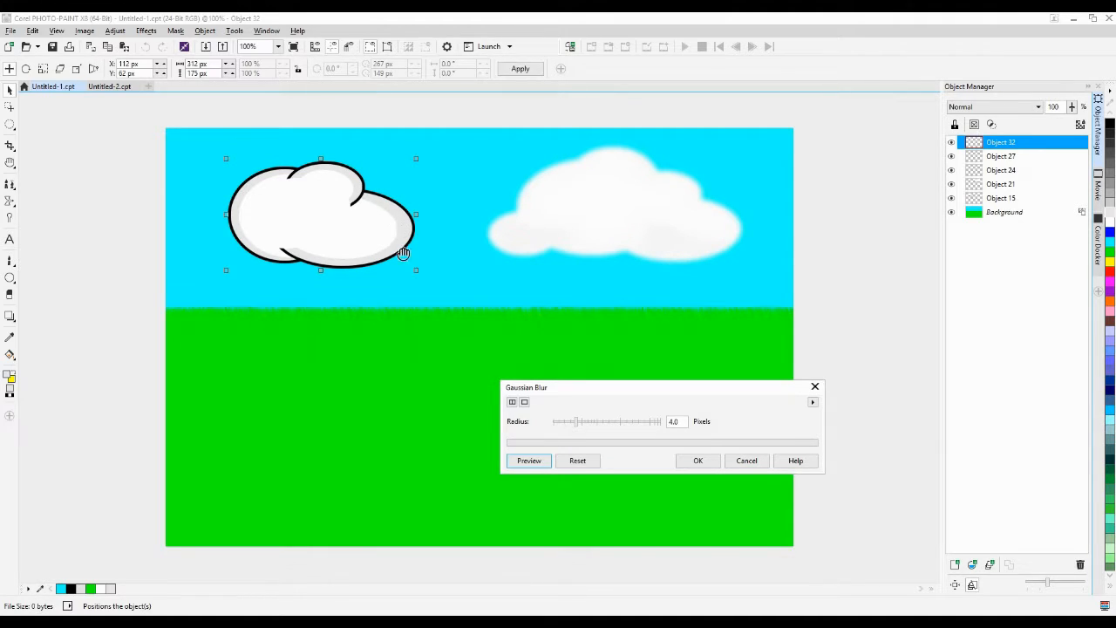
pyautogui.click(529, 462)
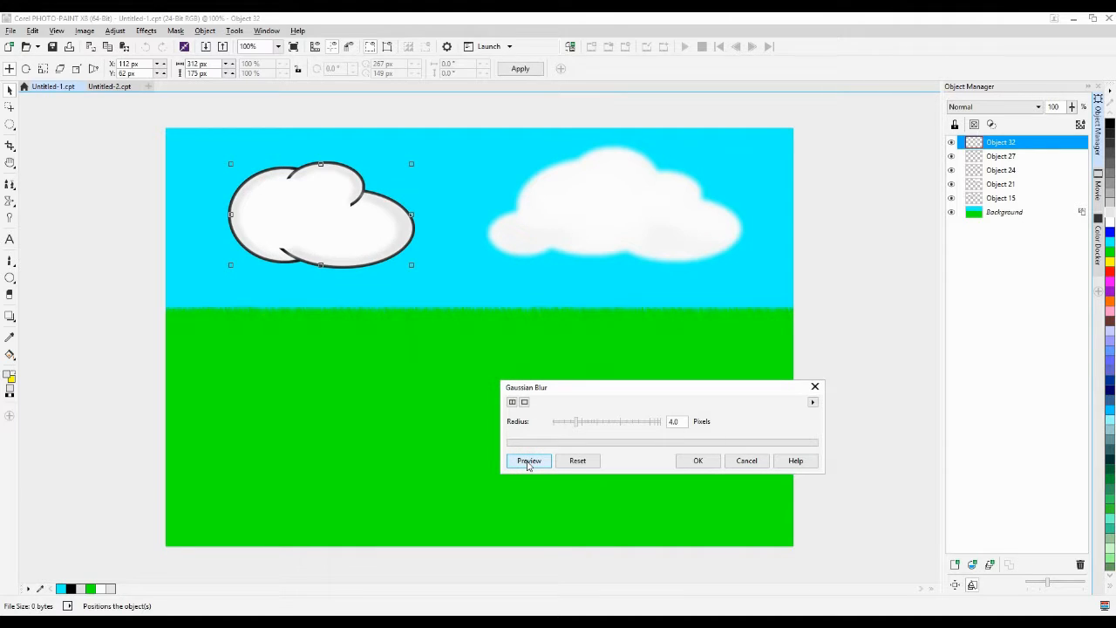
pyautogui.click(748, 462)
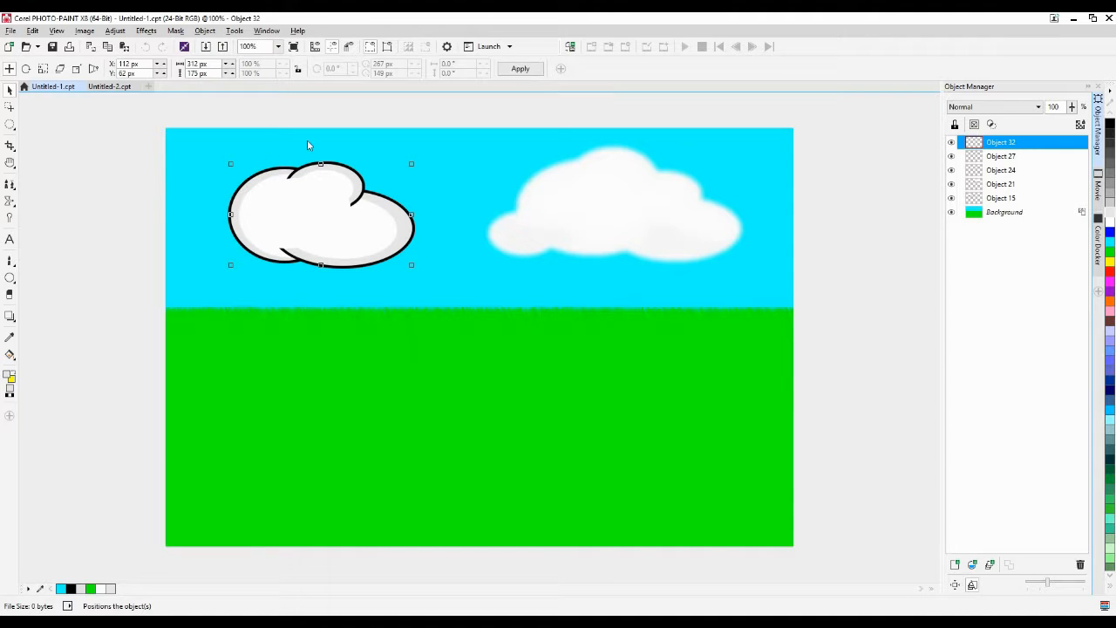
# Lighten the cartoon cloud's grey shading slightly with Brightness/Contrast/Intensity by raising the brightness, keeping contrast and intensity at 0
pyautogui.click(115, 30)
pyautogui.click(208, 174)
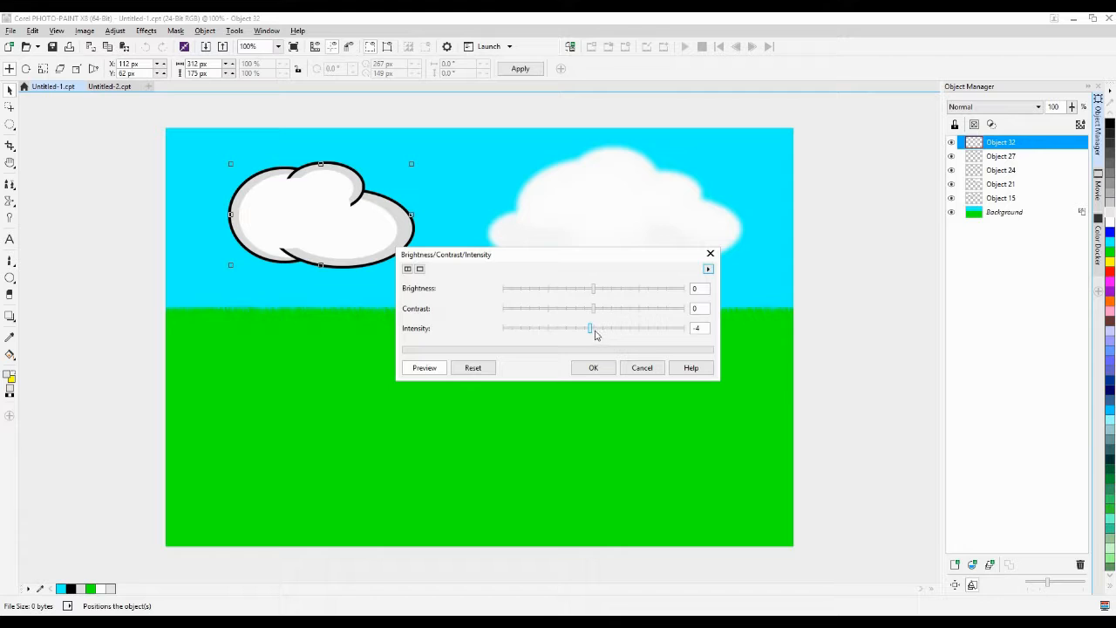
pyautogui.moveTo(596, 334); pyautogui.dragTo(594, 327)
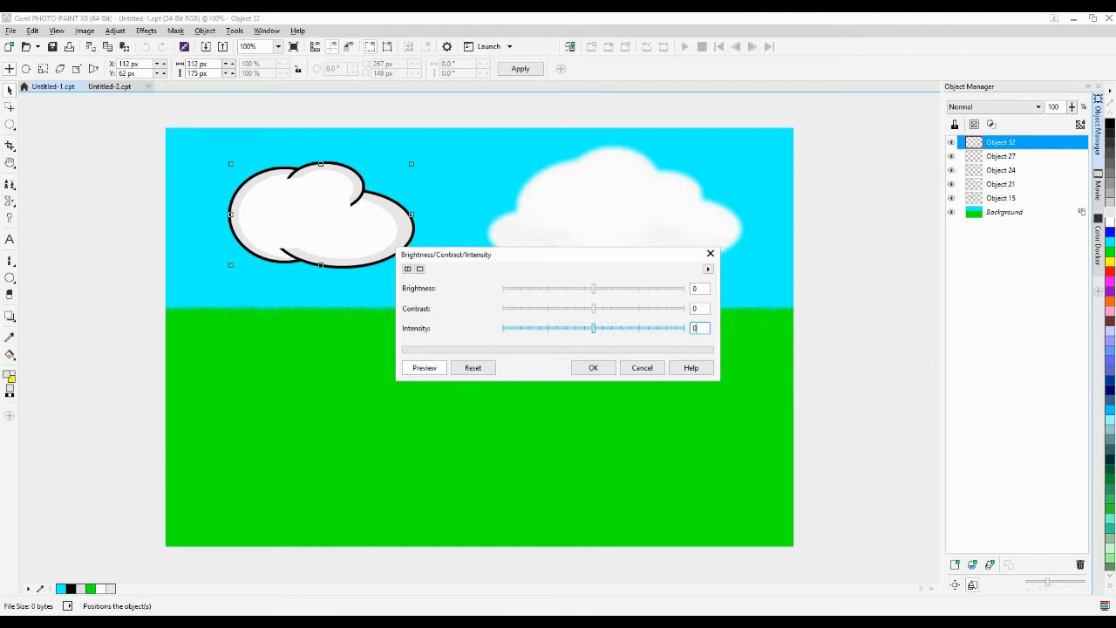
pyautogui.moveTo(594, 290); pyautogui.dragTo(601, 292)
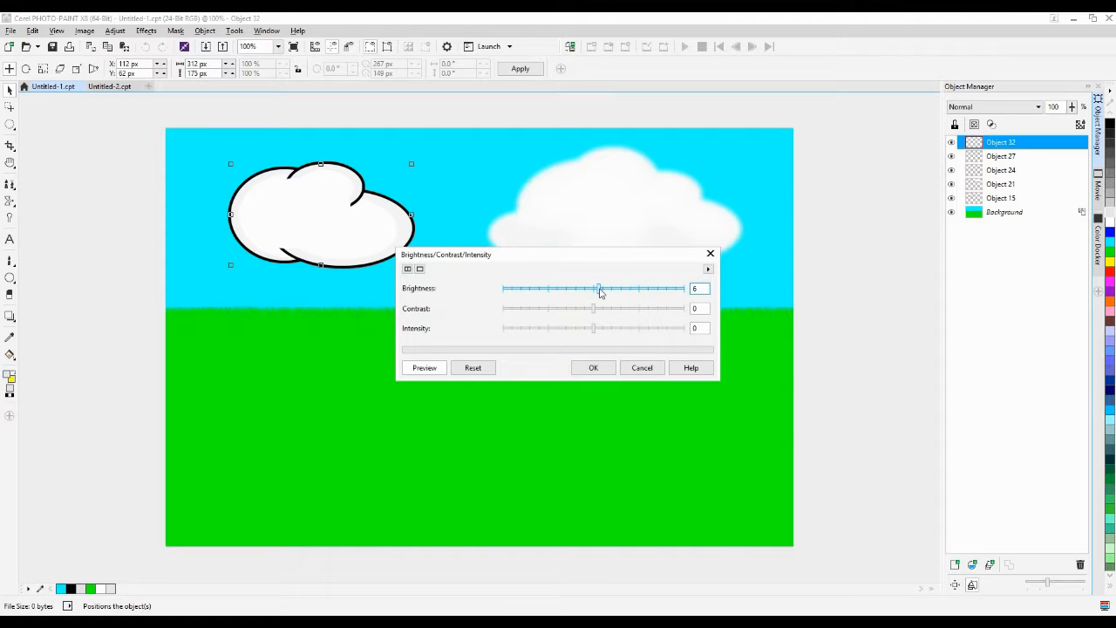
pyautogui.moveTo(598, 292); pyautogui.dragTo(618, 386)
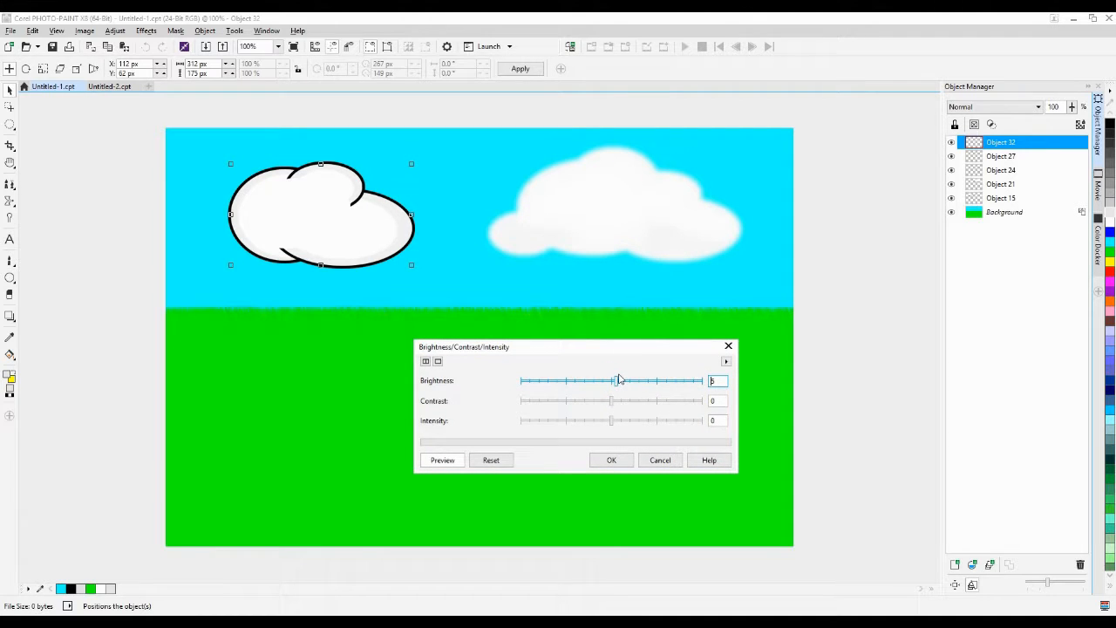
pyautogui.moveTo(619, 381); pyautogui.dragTo(620, 382)
pyautogui.moveTo(617, 385); pyautogui.dragTo(617, 385)
pyautogui.click(608, 459)
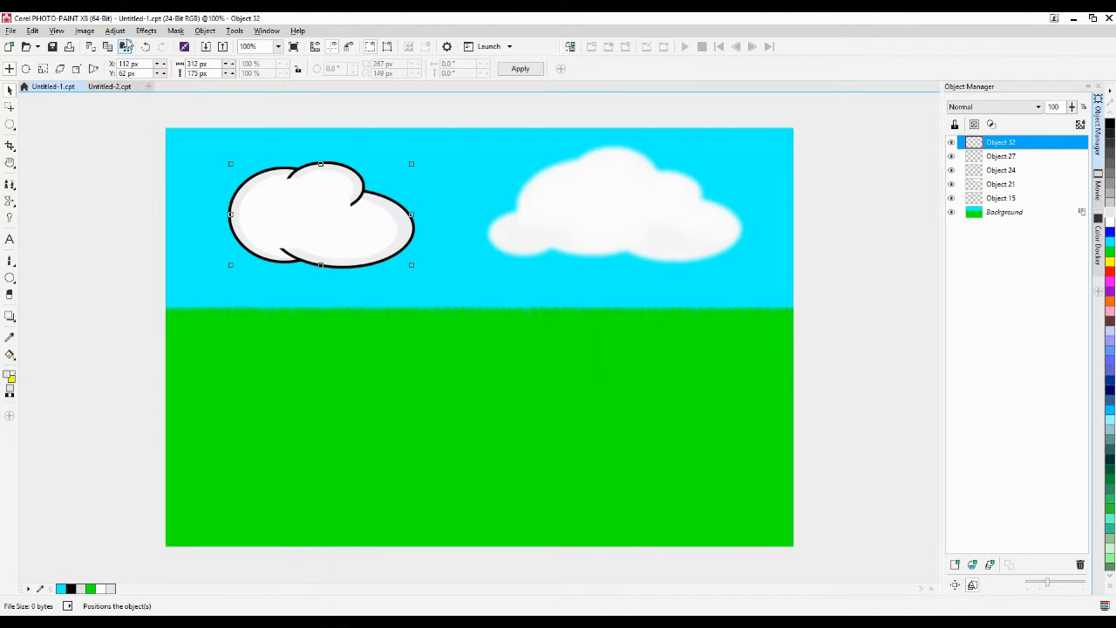
# Apply a Gaussian Blur with a radius of 4.0 pixels to the cartoon cloud's grey shading
pyautogui.click(146, 30)
pyautogui.moveTo(164, 139)
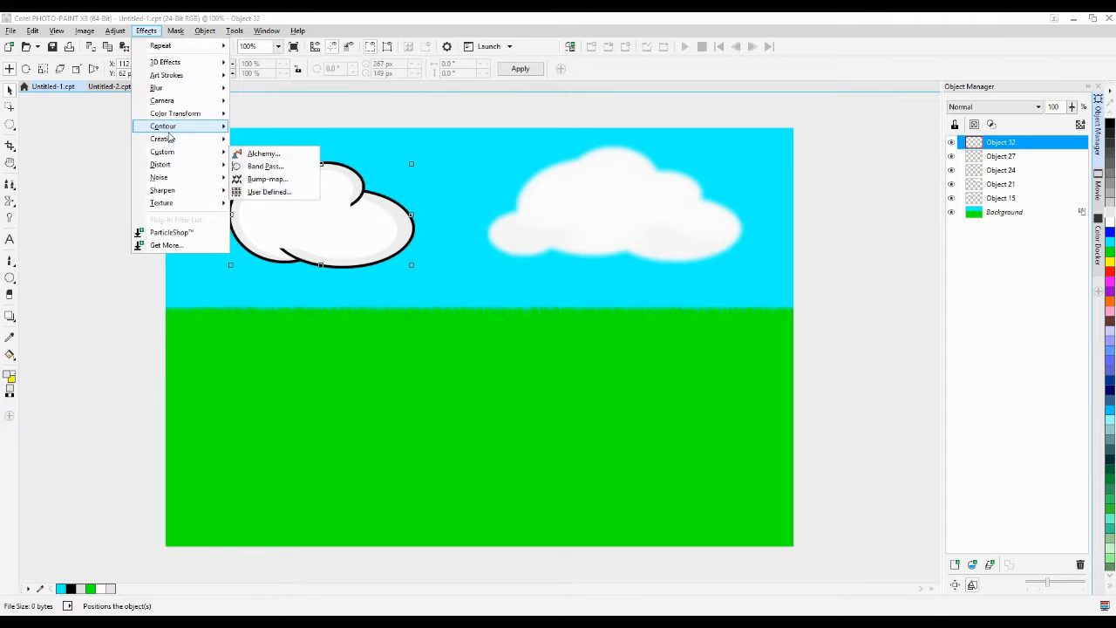
pyautogui.moveTo(214, 89)
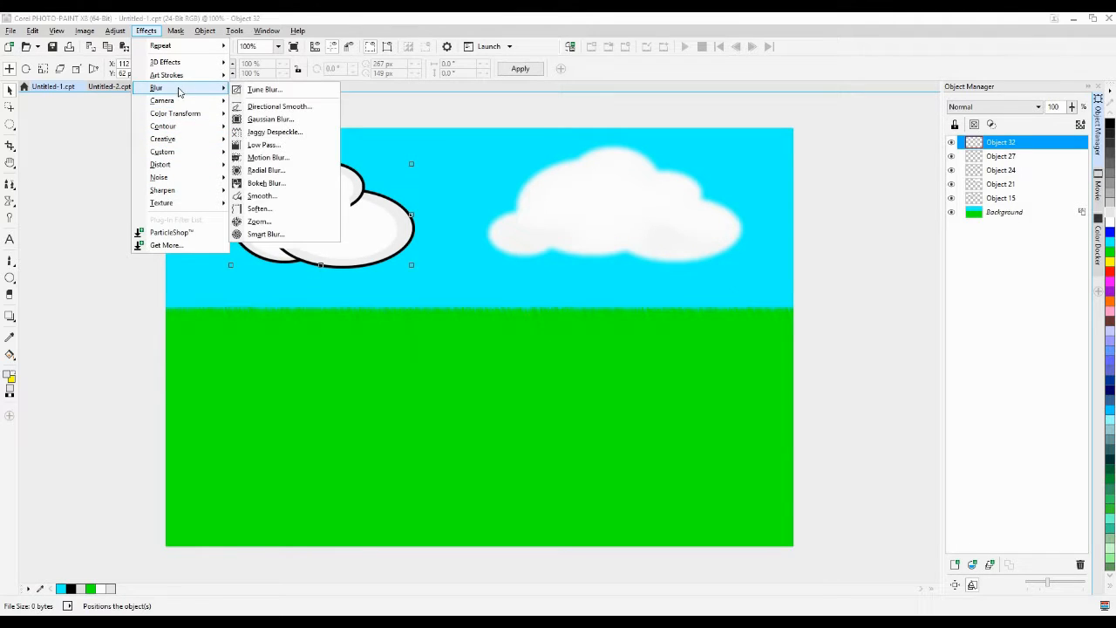
pyautogui.click(288, 122)
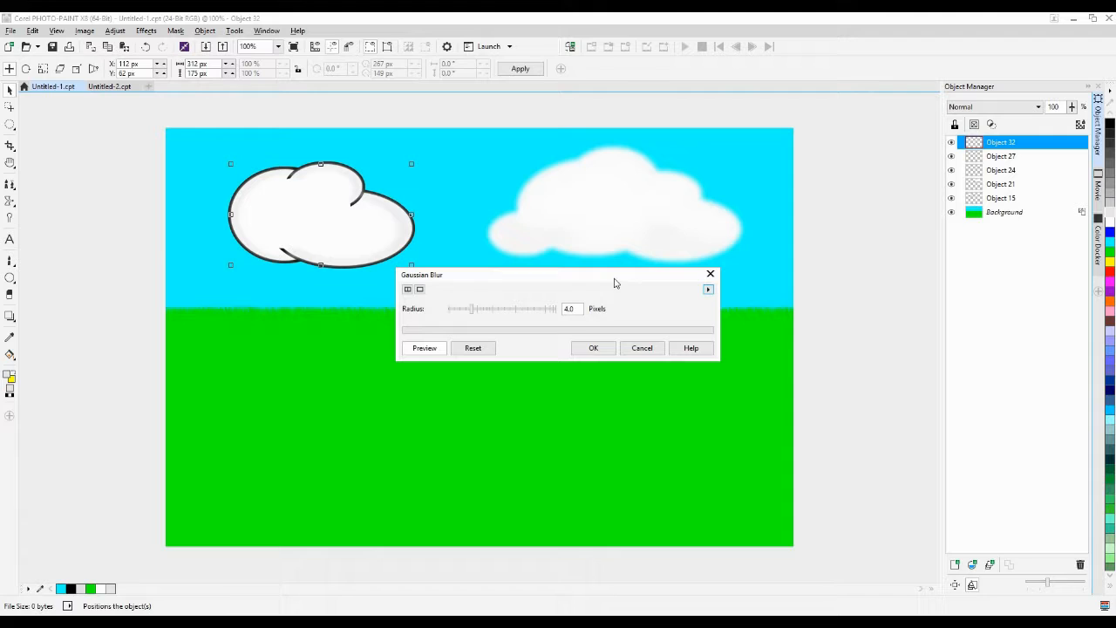
pyautogui.moveTo(614, 281); pyautogui.dragTo(591, 357)
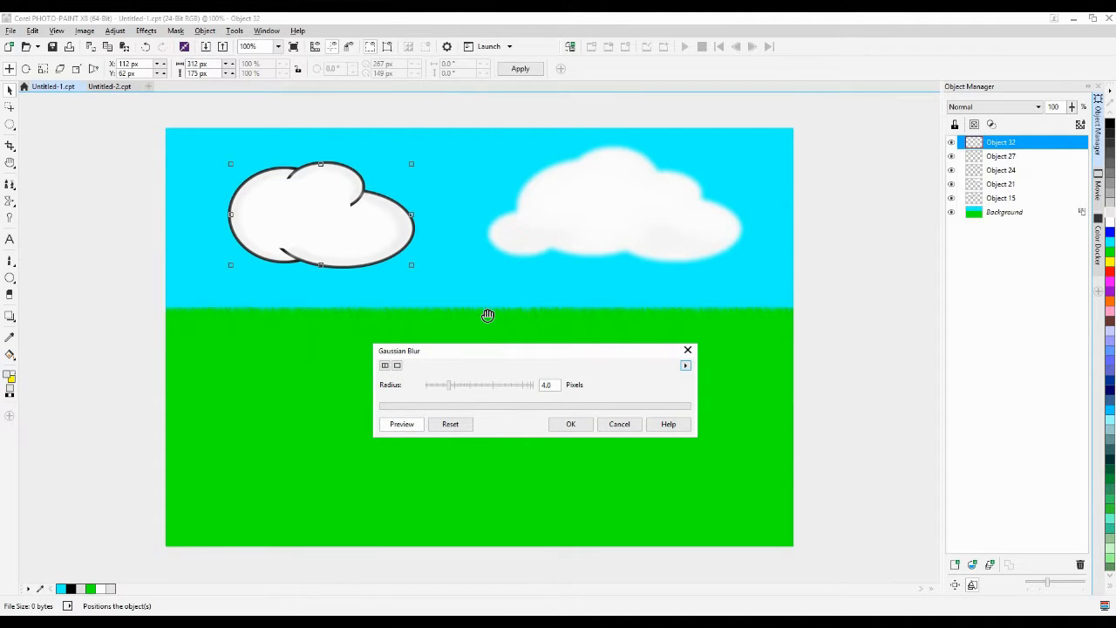
pyautogui.click(571, 424)
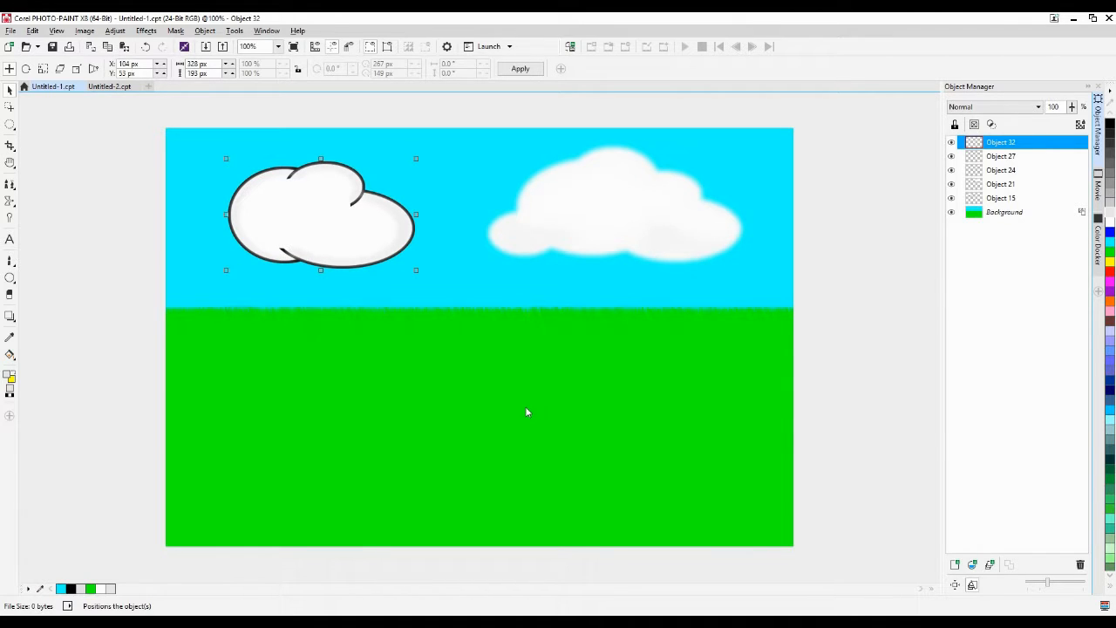
# Combine the grey shading with Object 15 into one cartoon cloud and move it down to about X 87 px, Y 160 px
pyautogui.click(524, 407)
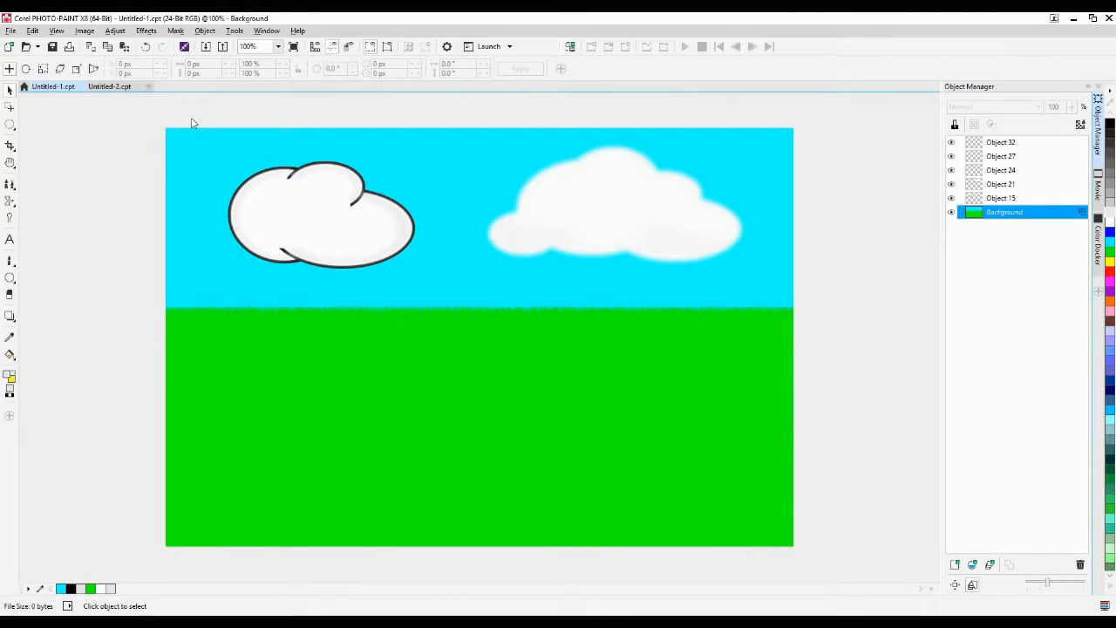
pyautogui.moveTo(193, 123); pyautogui.dragTo(453, 398)
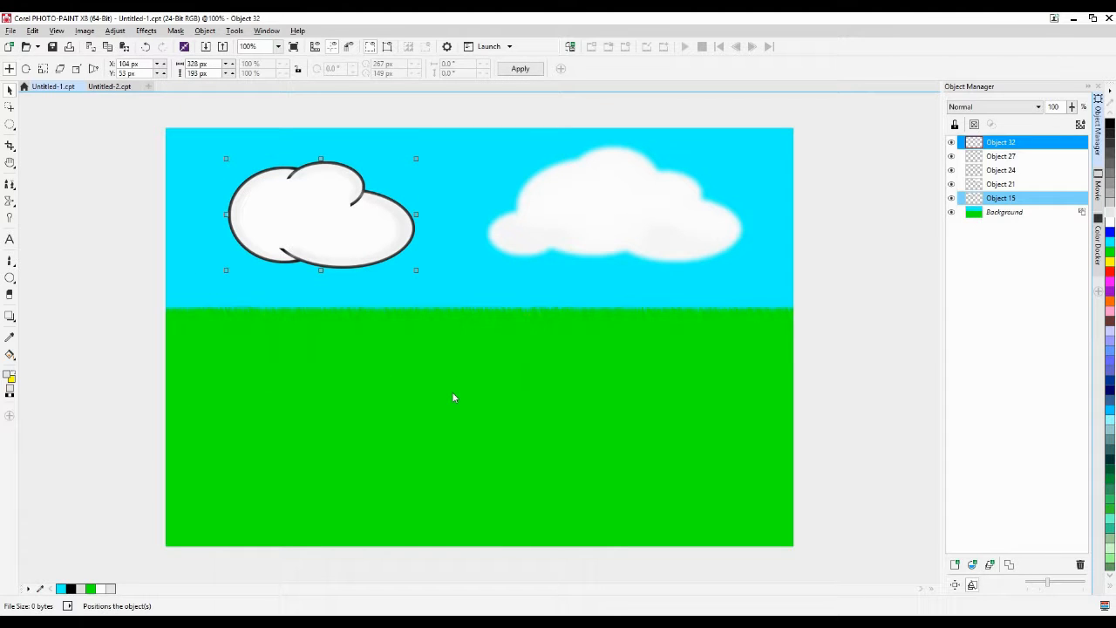
pyautogui.hotkey('ctrl', 'shift', 'Down')
pyautogui.moveTo(305, 233); pyautogui.dragTo(294, 294)
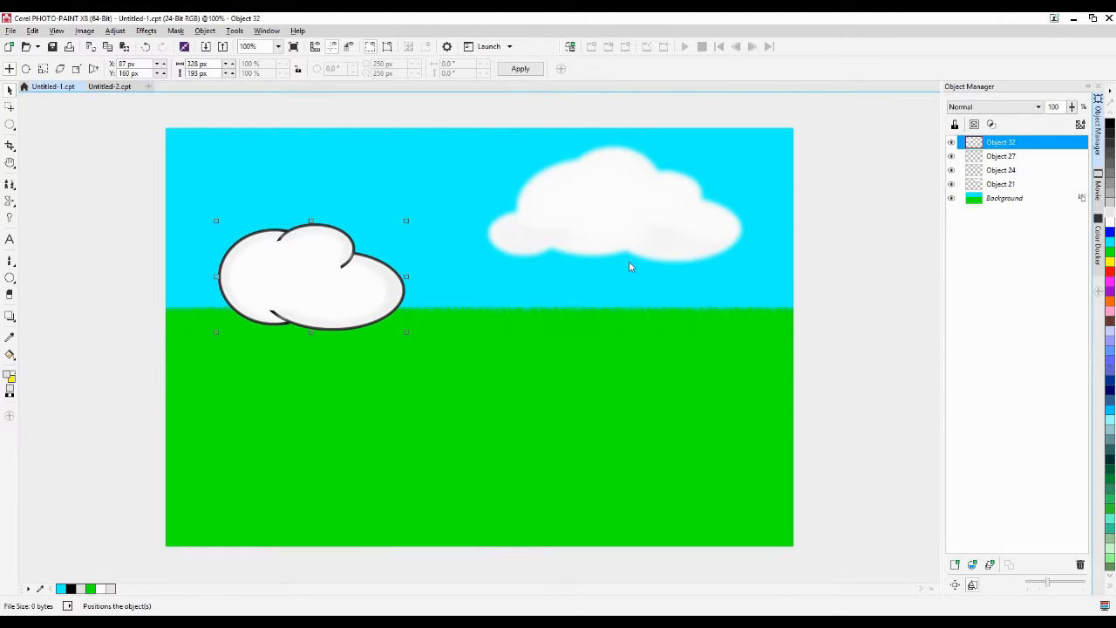
# Move the fluffy cloud down beside the cartoon cloud and cut both clouds to the clipboard
pyautogui.moveTo(645, 219); pyautogui.dragTo(609, 288)
pyautogui.moveTo(203, 133); pyautogui.dragTo(843, 432)
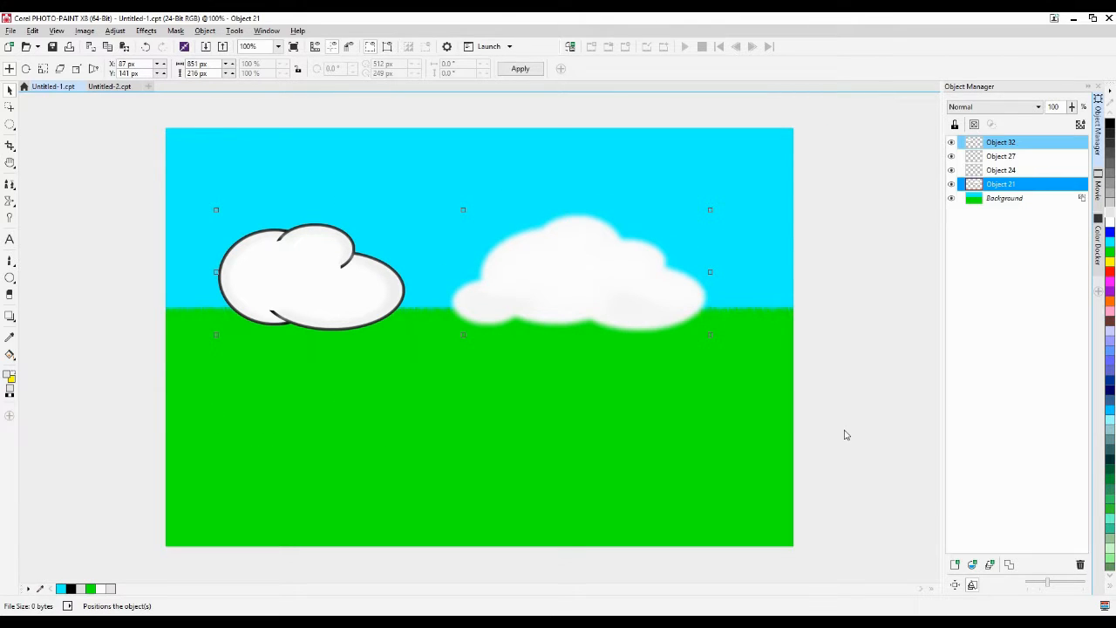
pyautogui.press('Delete')
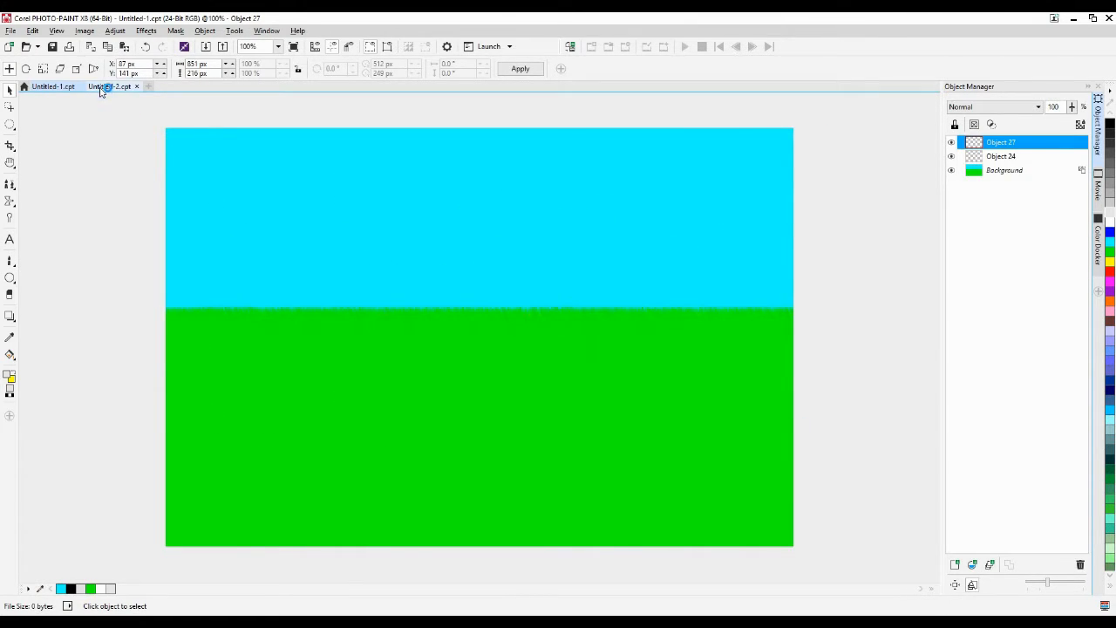
# Paste both clouds into the Untitled-2.cpt document and place them near its upper edge at about X 1.42", Y 0.57"
pyautogui.click(101, 87)
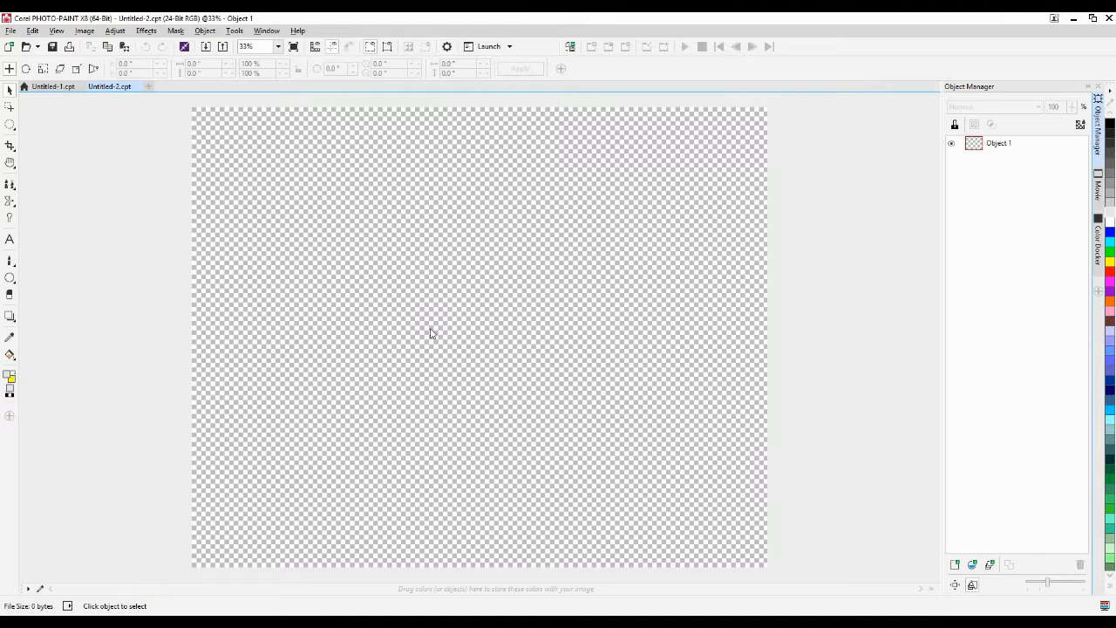
pyautogui.hotkey('ctrl', 'v')
pyautogui.moveTo(523, 325); pyautogui.dragTo(400, 161)
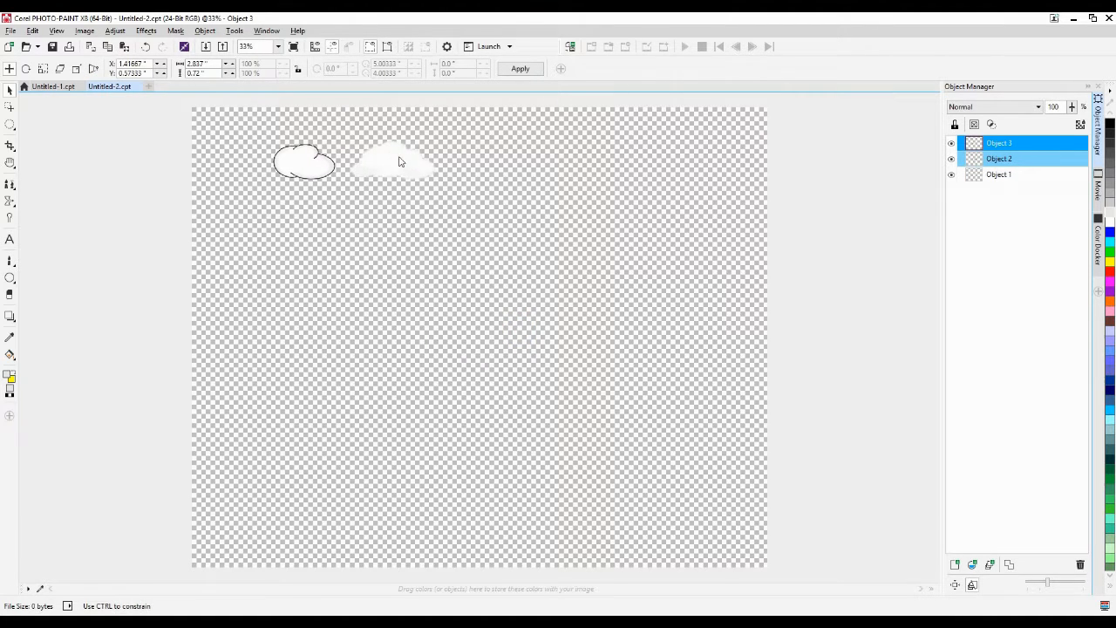
pyautogui.click(478, 304)
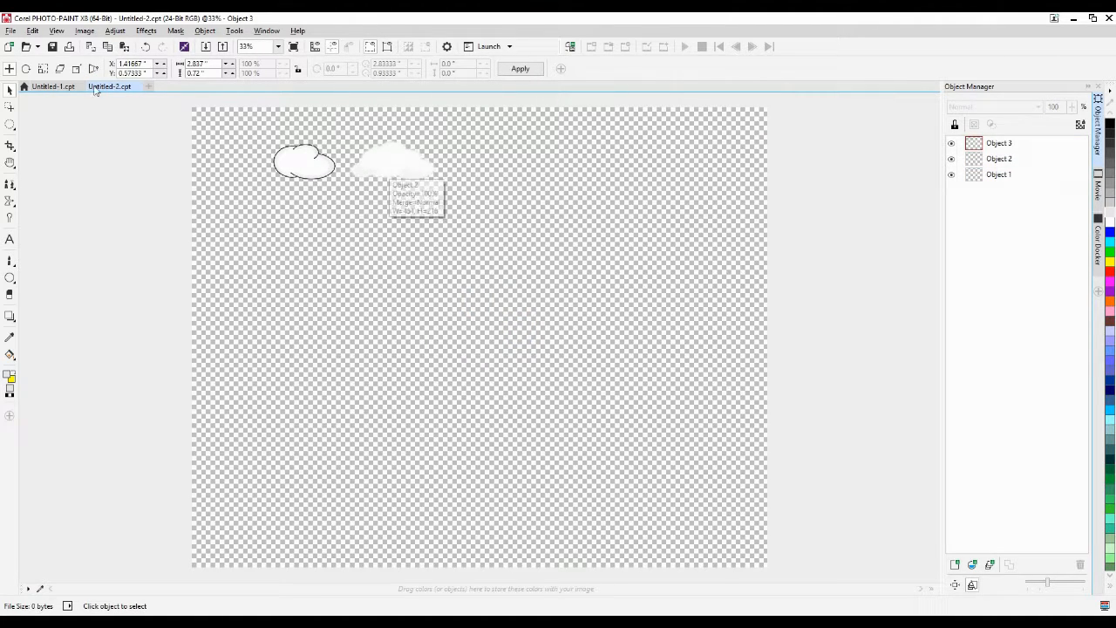
# Return to the Untitled-1.cpt document, paste both clouds into it and deselect them
pyautogui.click(46, 88)
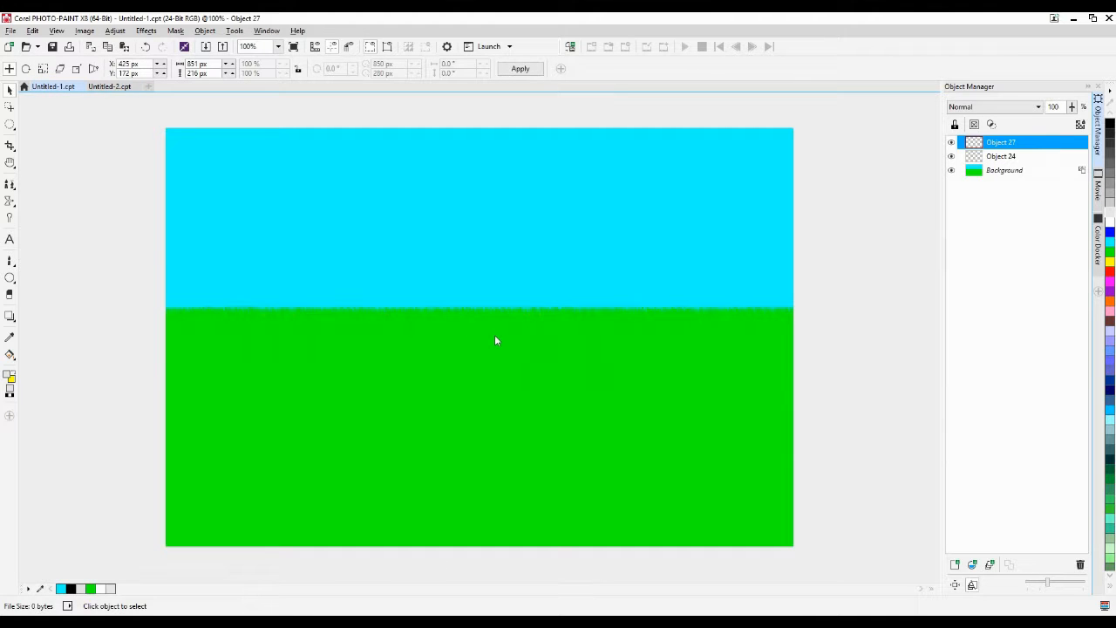
pyautogui.hotkey('ctrl', 'v')
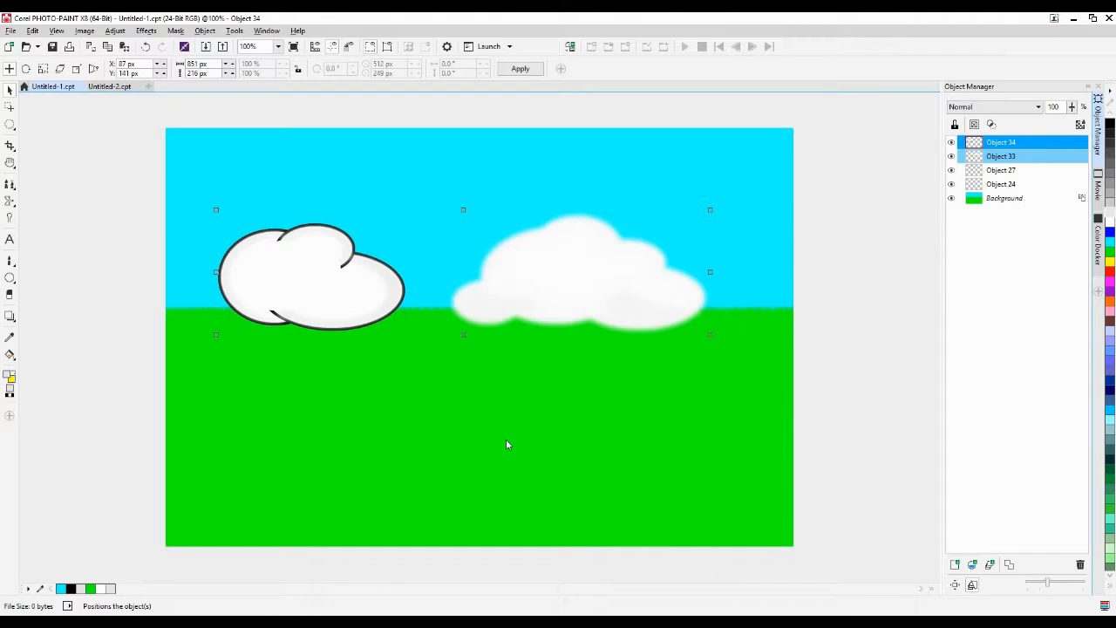
pyautogui.click(604, 403)
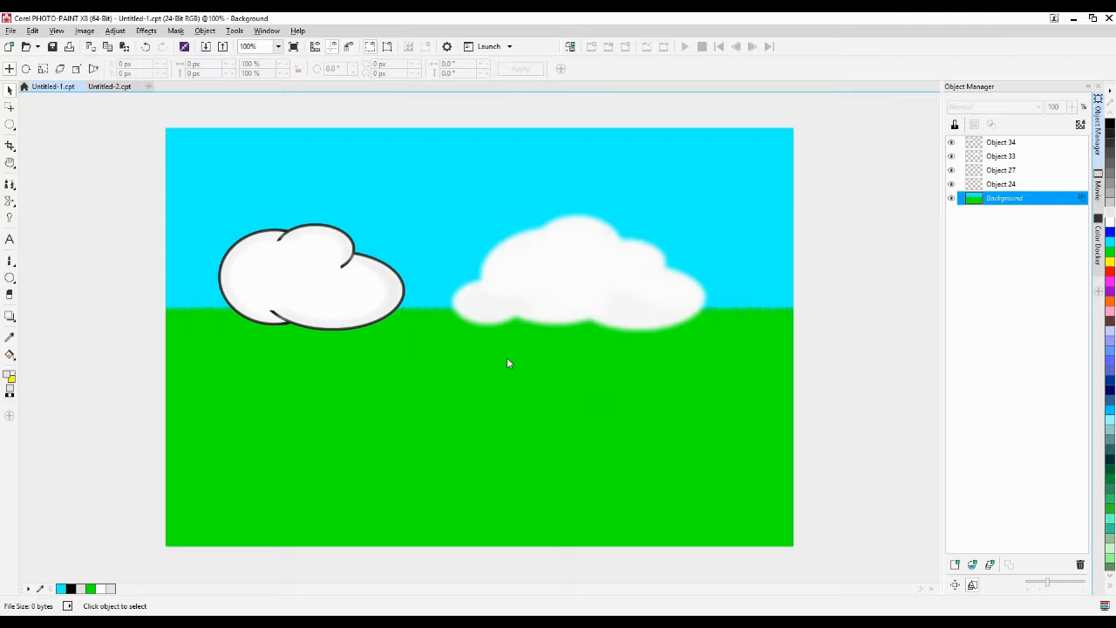
# Delete the cartoon cloud and move the fluffy cloud into the sky at about X 80 px, Y 23 px
pyautogui.moveTo(629, 250); pyautogui.dragTo(608, 184)
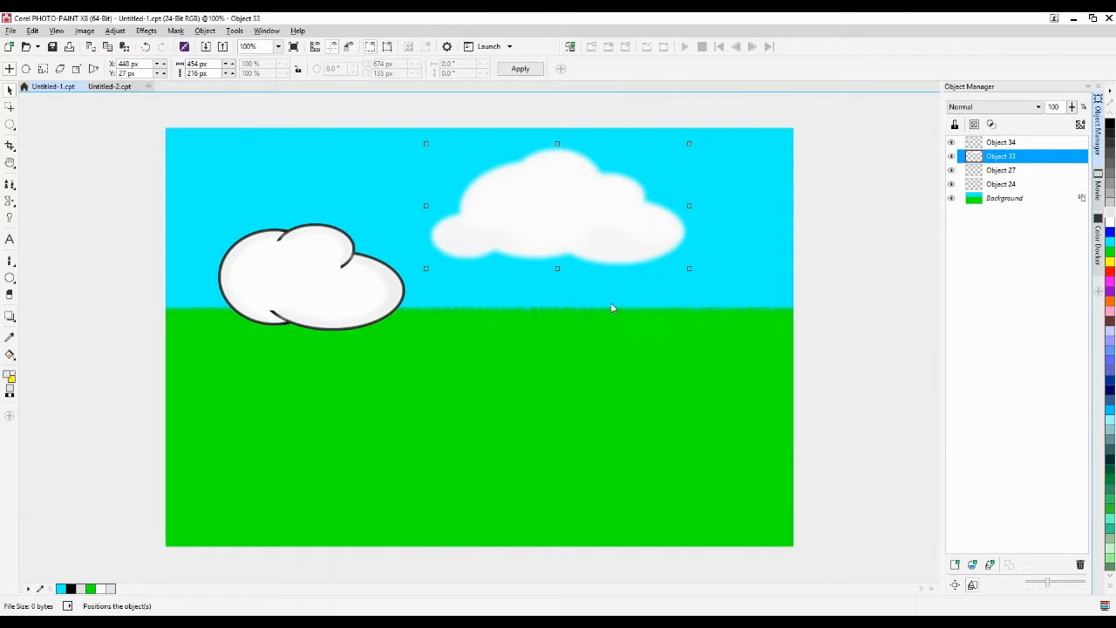
pyautogui.moveTo(320, 298); pyautogui.dragTo(359, 366)
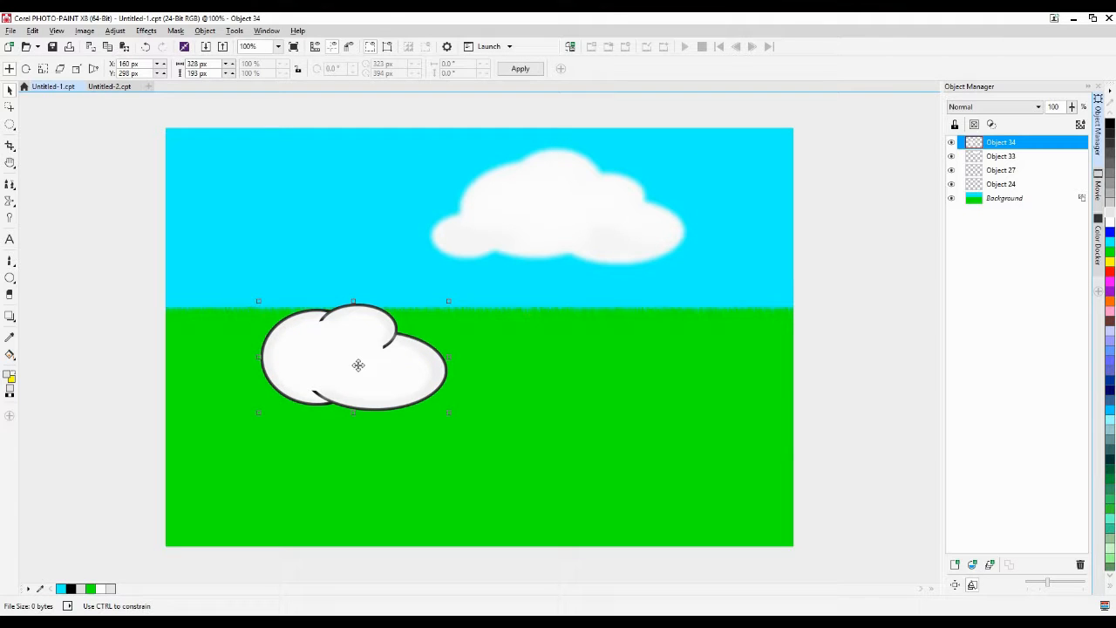
pyautogui.press('Delete')
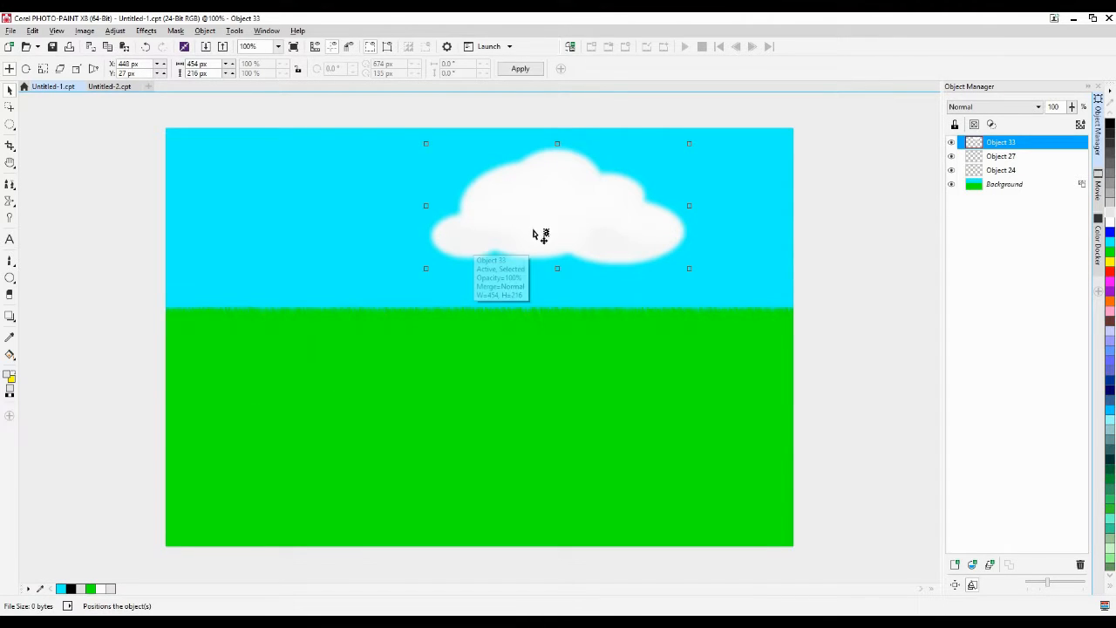
pyautogui.moveTo(540, 231); pyautogui.dragTo(333, 222)
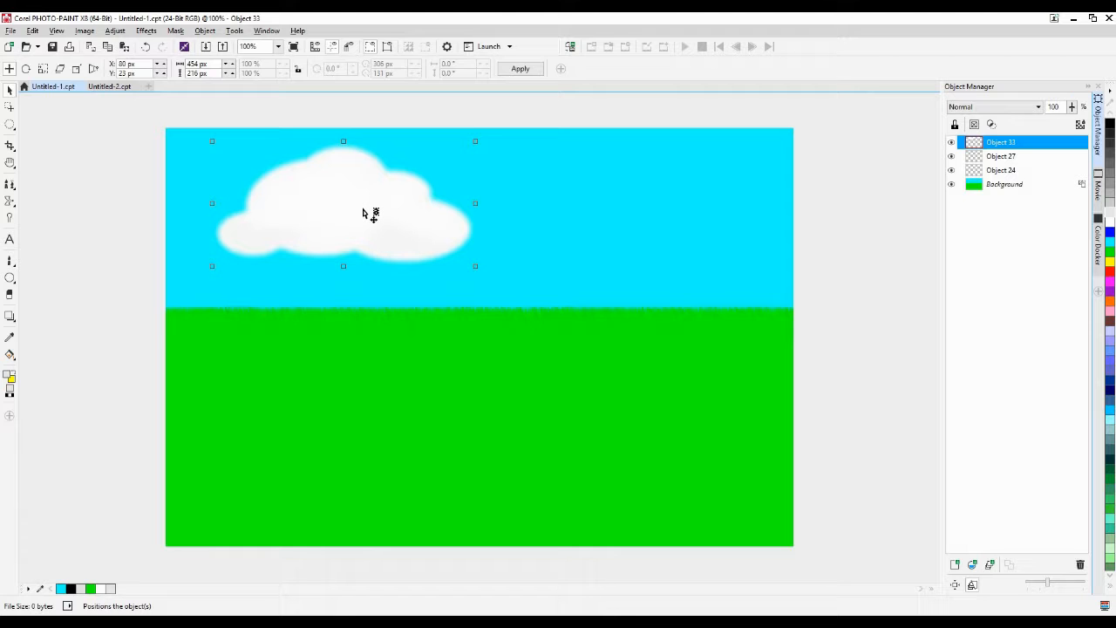
# Duplicate the fluffy cloud, place the copy across the horizon at about X 571 px, Y 270 px, and rotate it about 178°
pyautogui.hotkey('ctrl', 'd')
pyautogui.moveTo(363, 210); pyautogui.dragTo(648, 354)
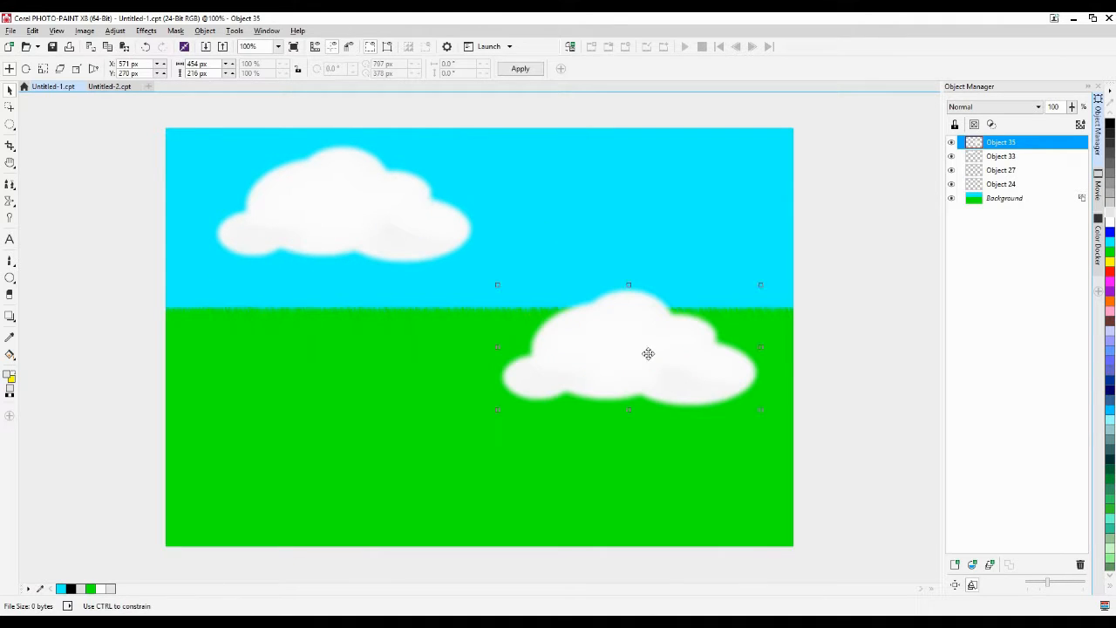
pyautogui.click(649, 354)
pyautogui.moveTo(760, 282); pyautogui.dragTo(469, 435)
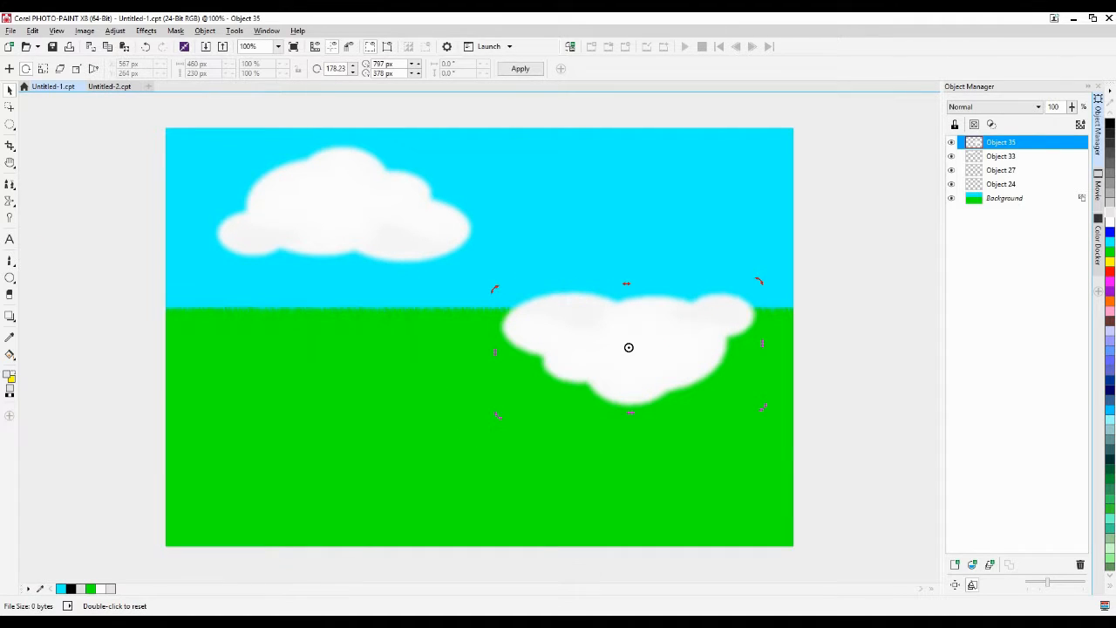
# Apply the rotation and distort the cloud copy on the horizon by pulling its corners into an uneven, slanted shape
pyautogui.click(10, 90)
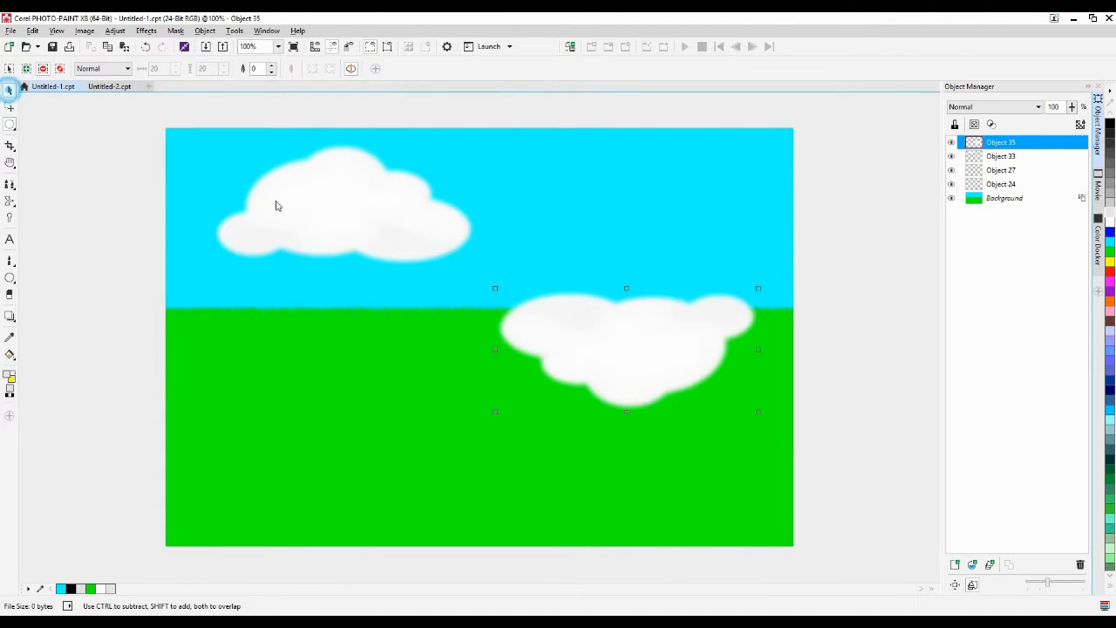
pyautogui.click(639, 348)
pyautogui.moveTo(626, 288); pyautogui.dragTo(601, 332)
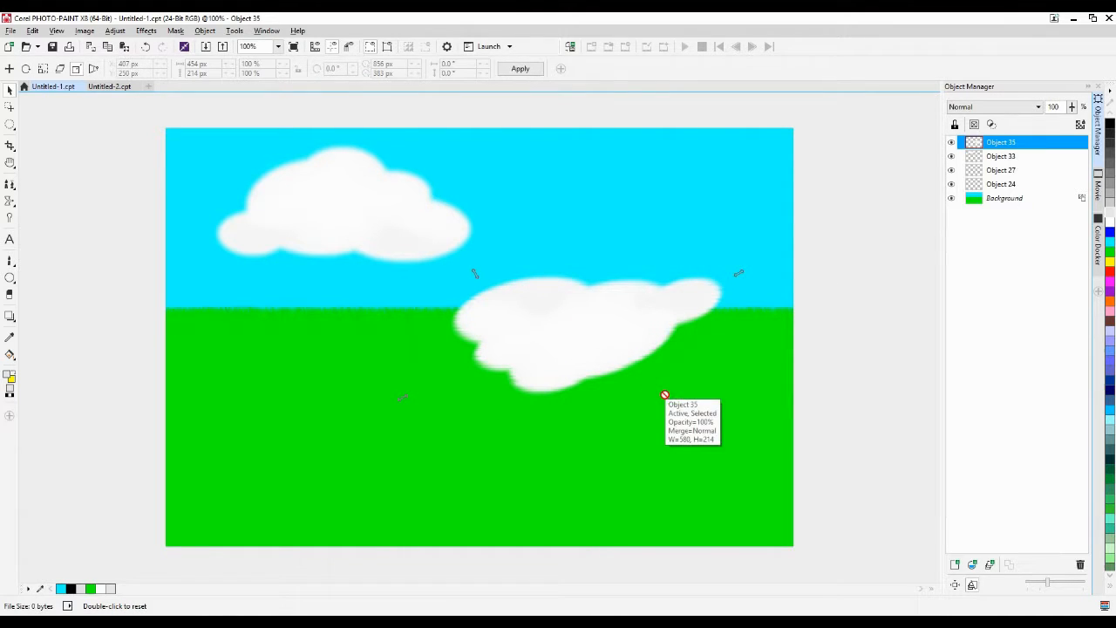
pyautogui.moveTo(665, 395); pyautogui.dragTo(709, 364)
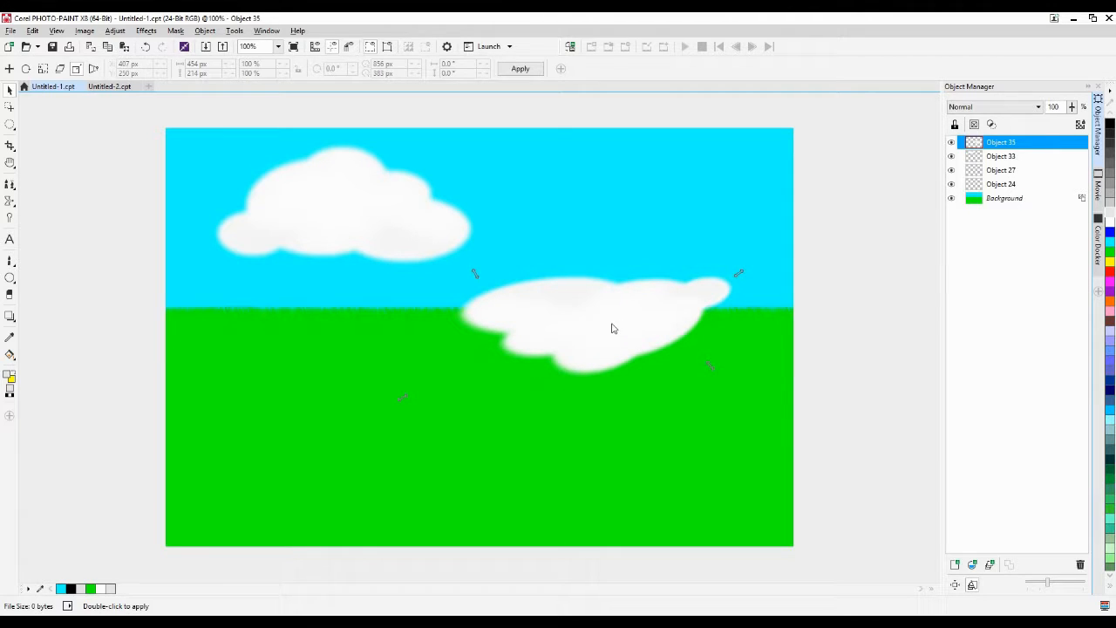
# Change the distorted cloud copy's perspective, then stretch it downward to about 547 by 226 px
pyautogui.click(613, 329)
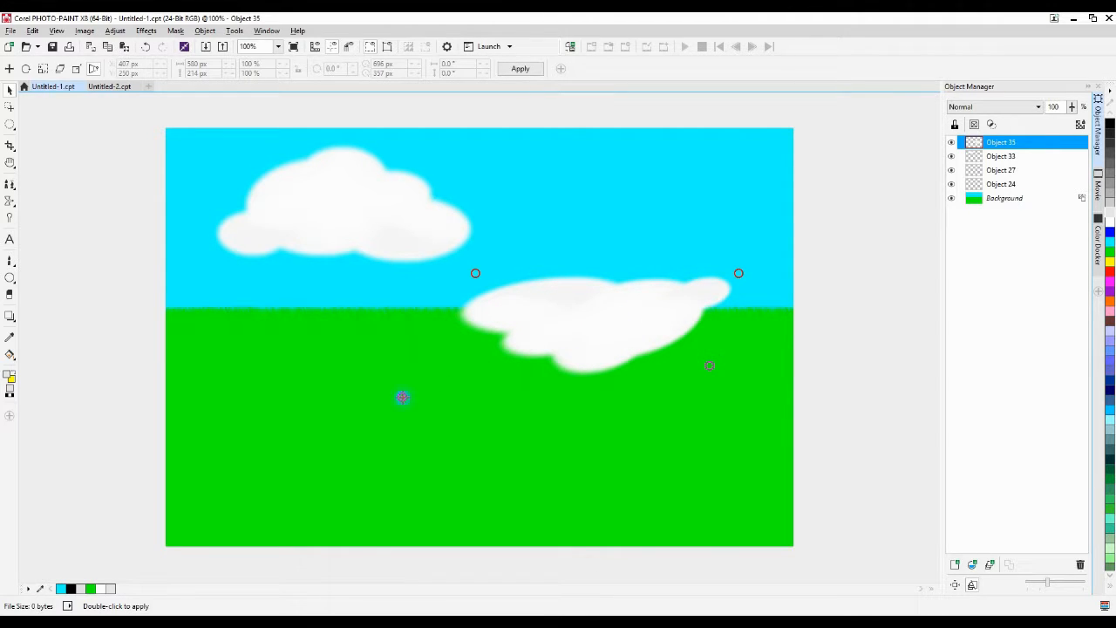
pyautogui.moveTo(402, 396); pyautogui.dragTo(427, 371)
pyautogui.click(606, 330)
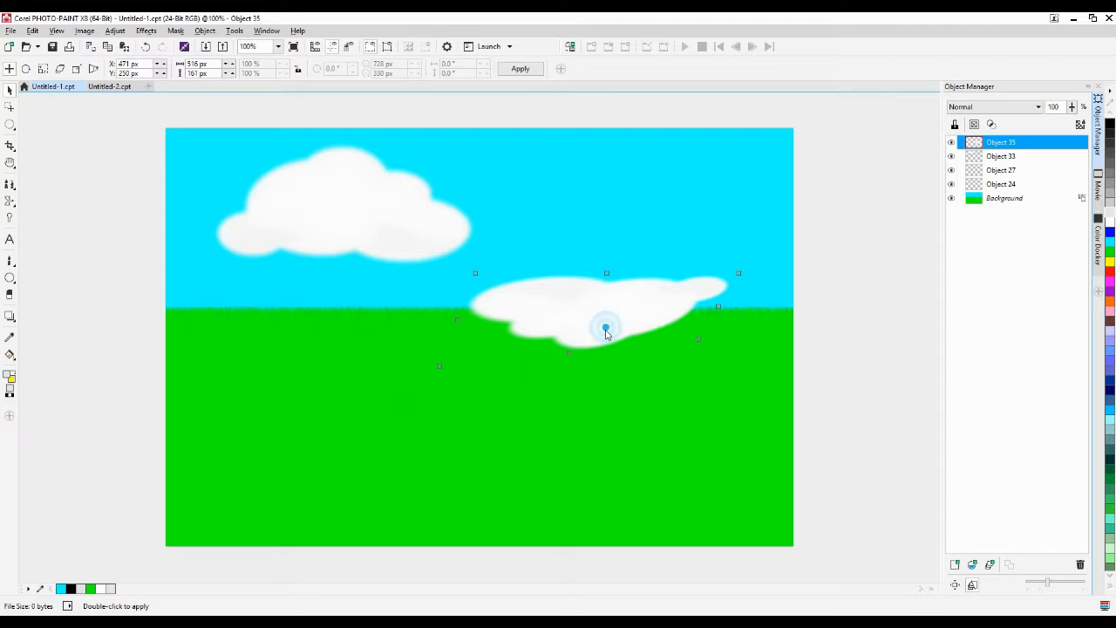
pyautogui.doubleClick(567, 350)
pyautogui.moveTo(614, 392); pyautogui.dragTo(584, 407)
pyautogui.click(601, 337)
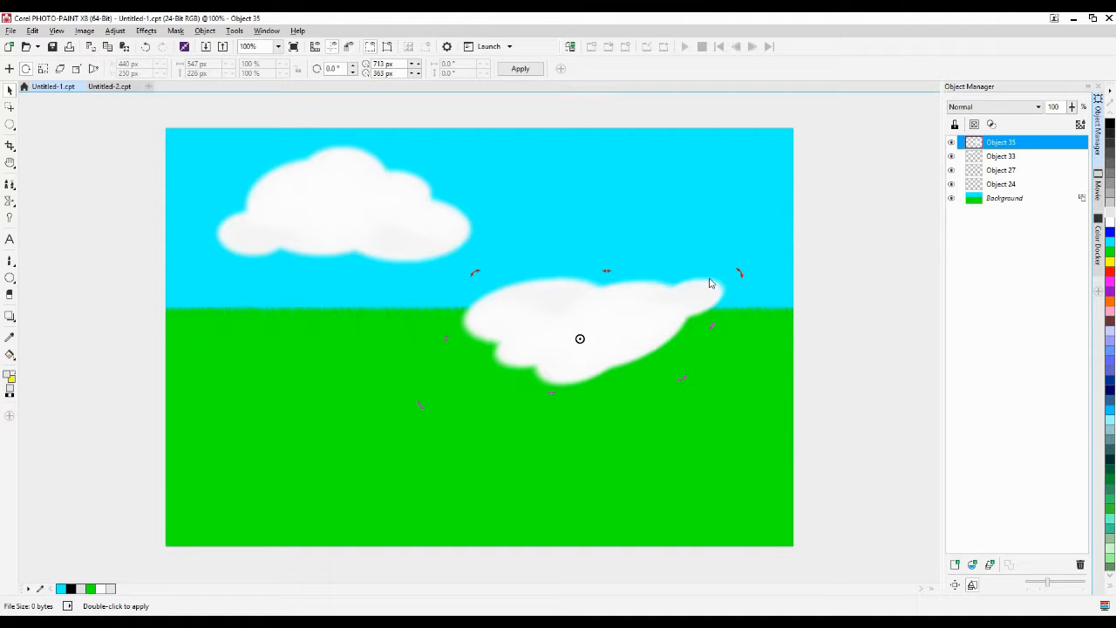
# Skew the cloud copy and flatten it to about 435 by 158 px in the sky at about X 592 px, Y 47 px
pyautogui.moveTo(711, 325); pyautogui.dragTo(700, 369)
pyautogui.moveTo(577, 353); pyautogui.dragTo(637, 225)
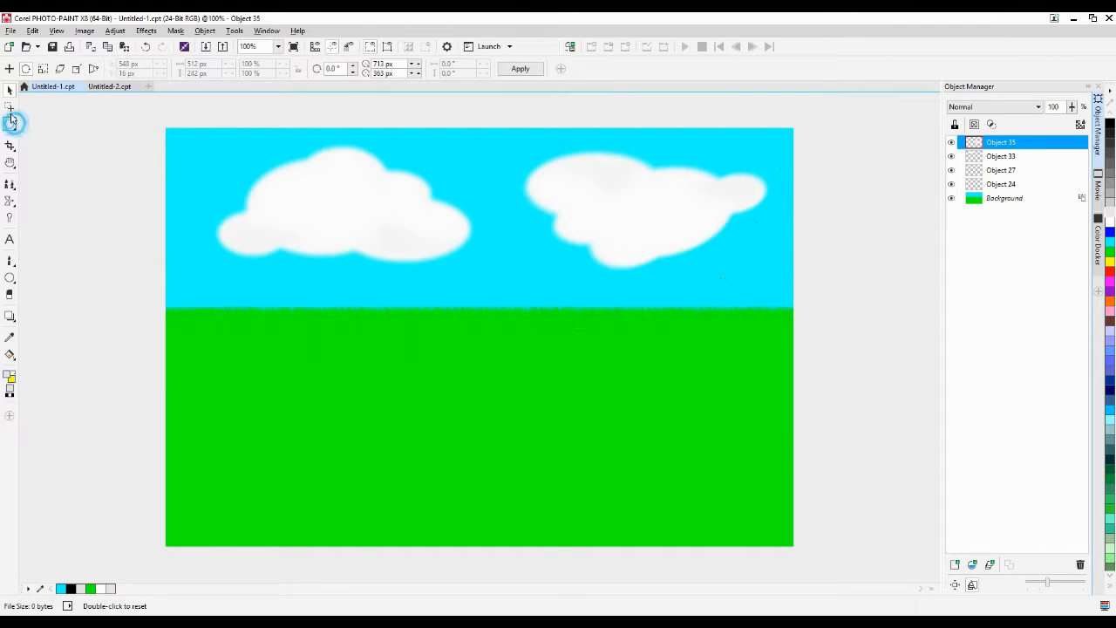
pyautogui.click(9, 90)
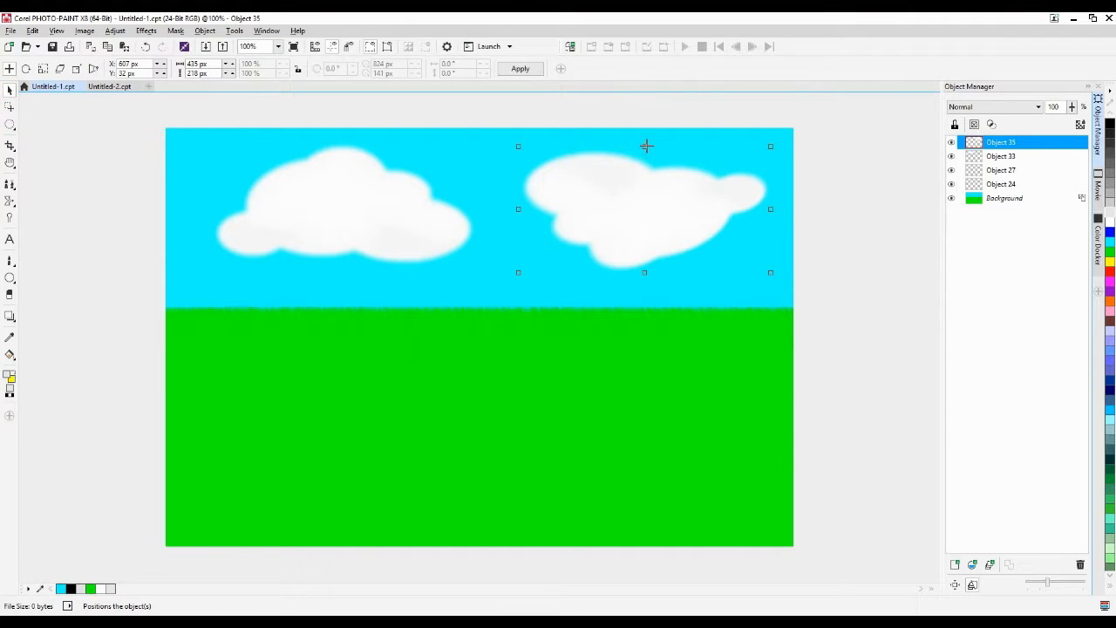
pyautogui.moveTo(645, 146); pyautogui.dragTo(643, 180)
pyautogui.moveTo(644, 240); pyautogui.dragTo(637, 214)
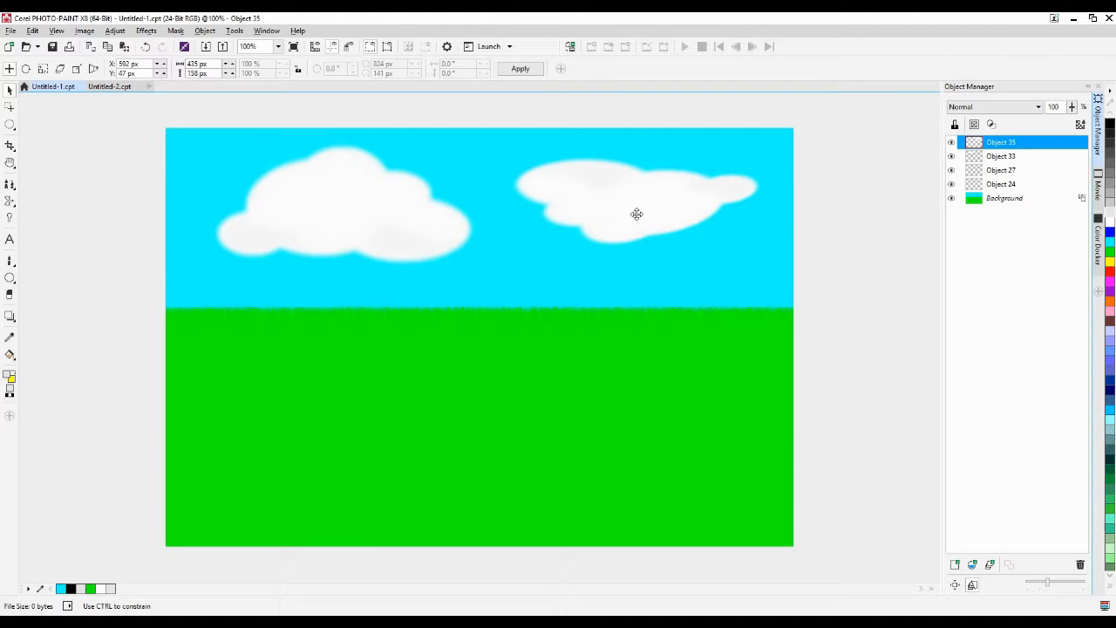
# Apply a Gaussian Blur with a radius of 4.0 pixels to the flattened cloud copy
pyautogui.click(144, 32)
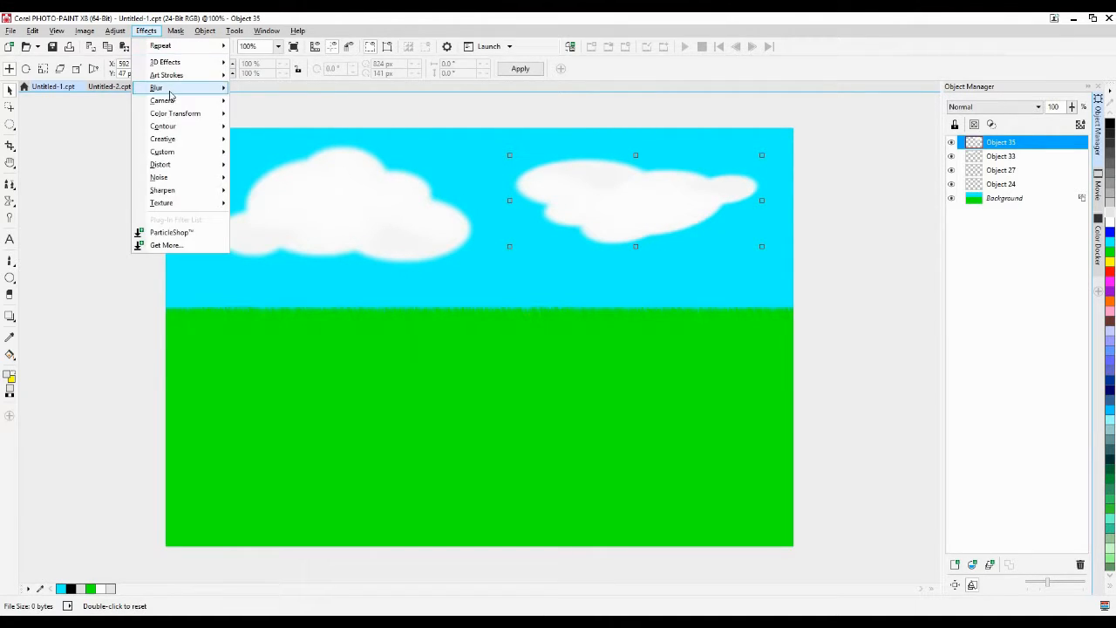
pyautogui.moveTo(179, 87)
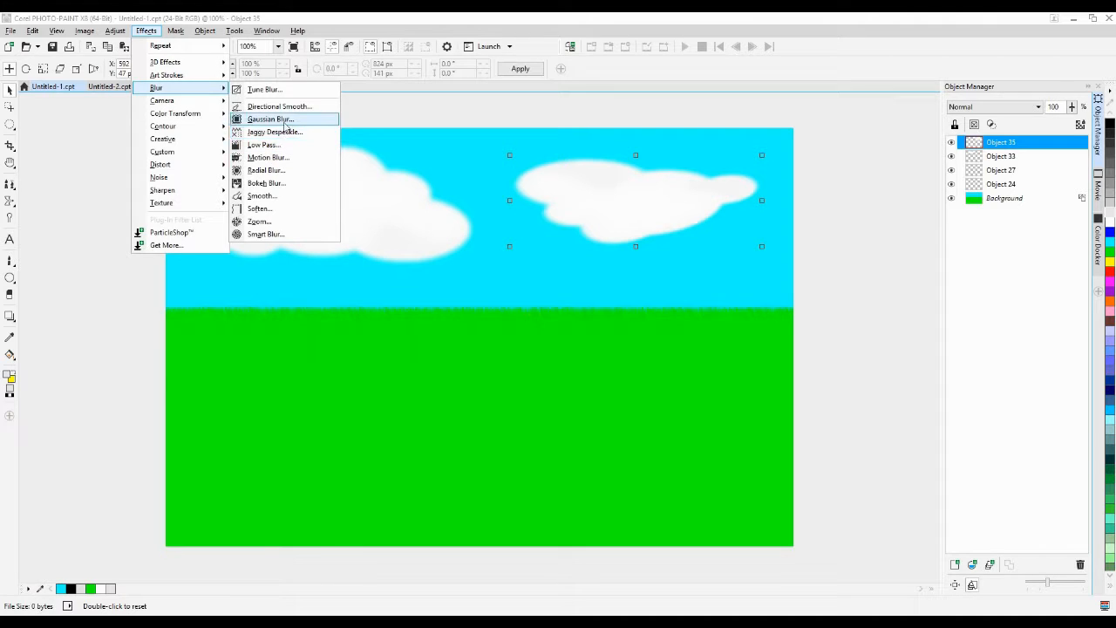
pyautogui.click(276, 119)
pyautogui.moveTo(528, 277); pyautogui.dragTo(552, 361)
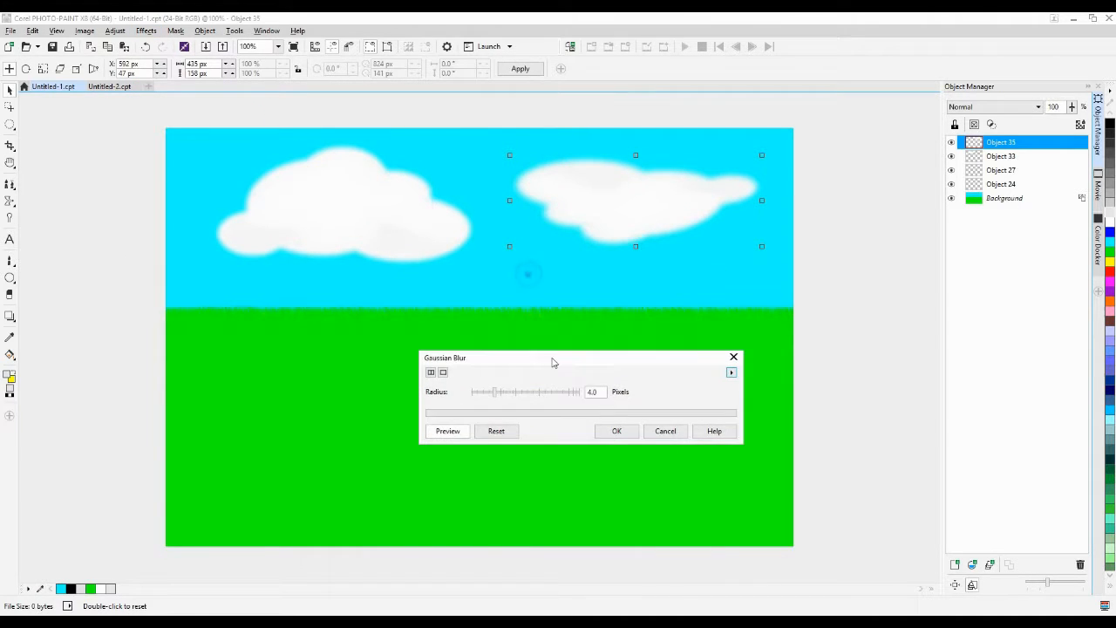
pyautogui.click(604, 437)
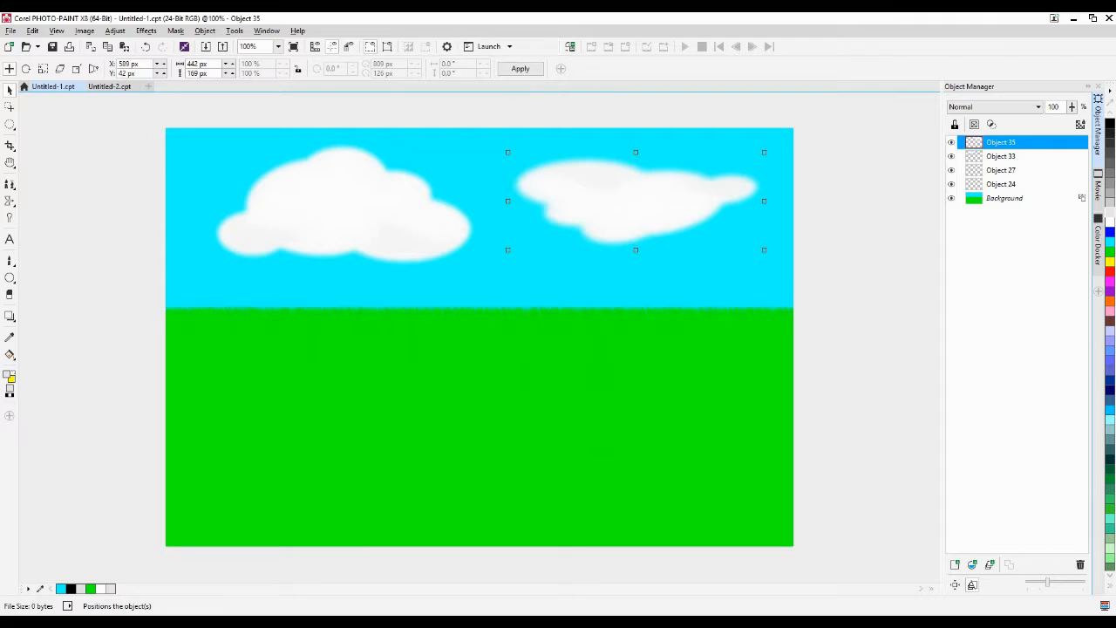
# Set up the Eraser tool with the soft round 100 nib and a nib size of 200
pyautogui.click(10, 295)
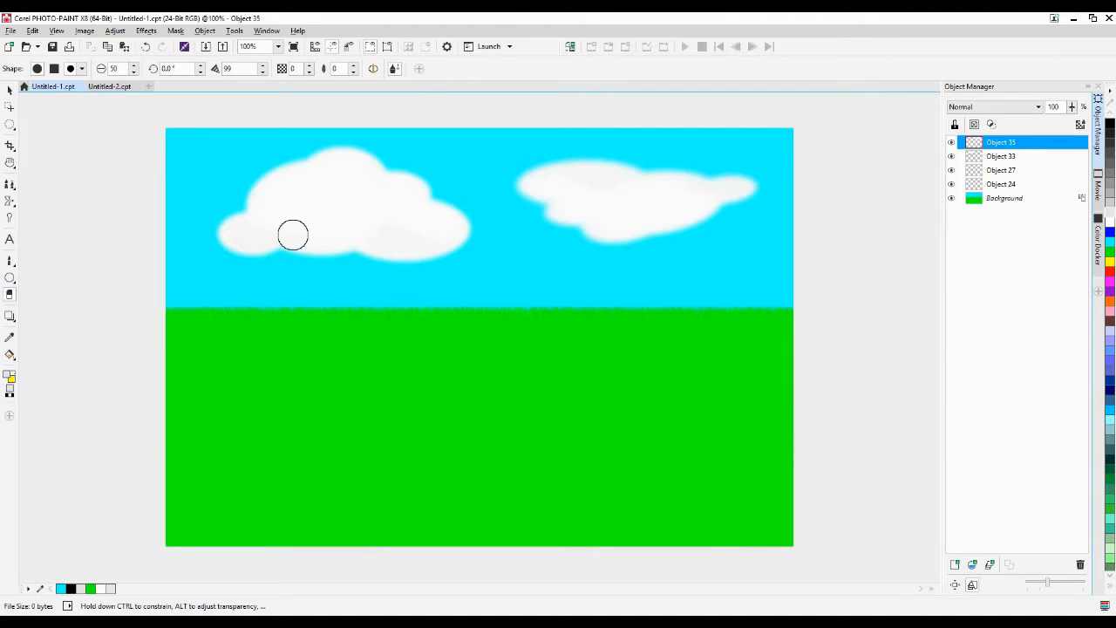
pyautogui.doubleClick(119, 69)
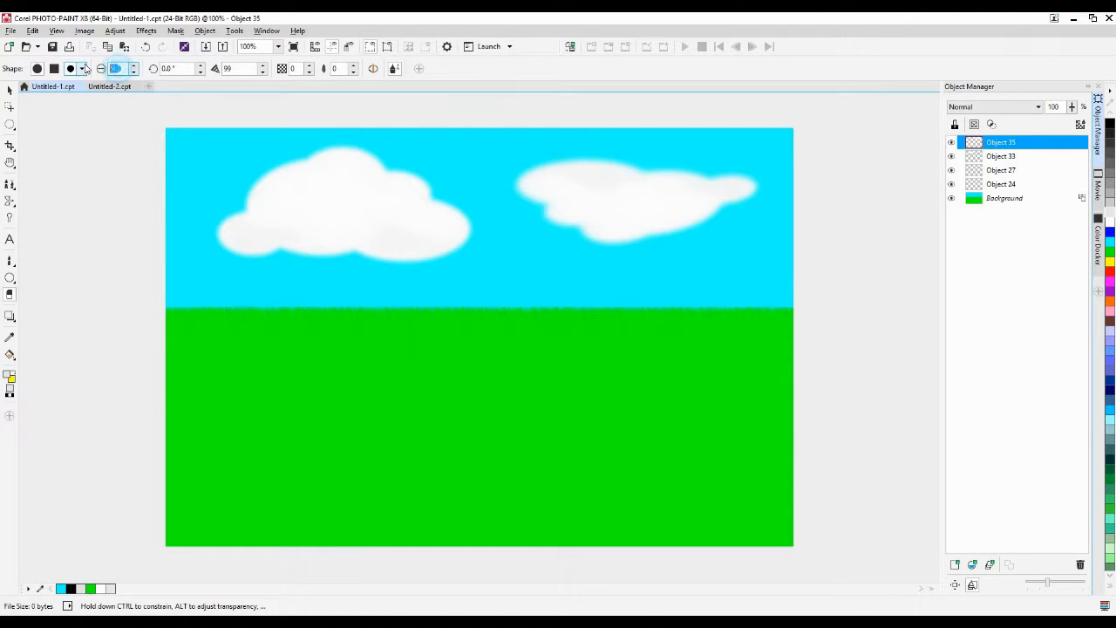
pyautogui.write('200')
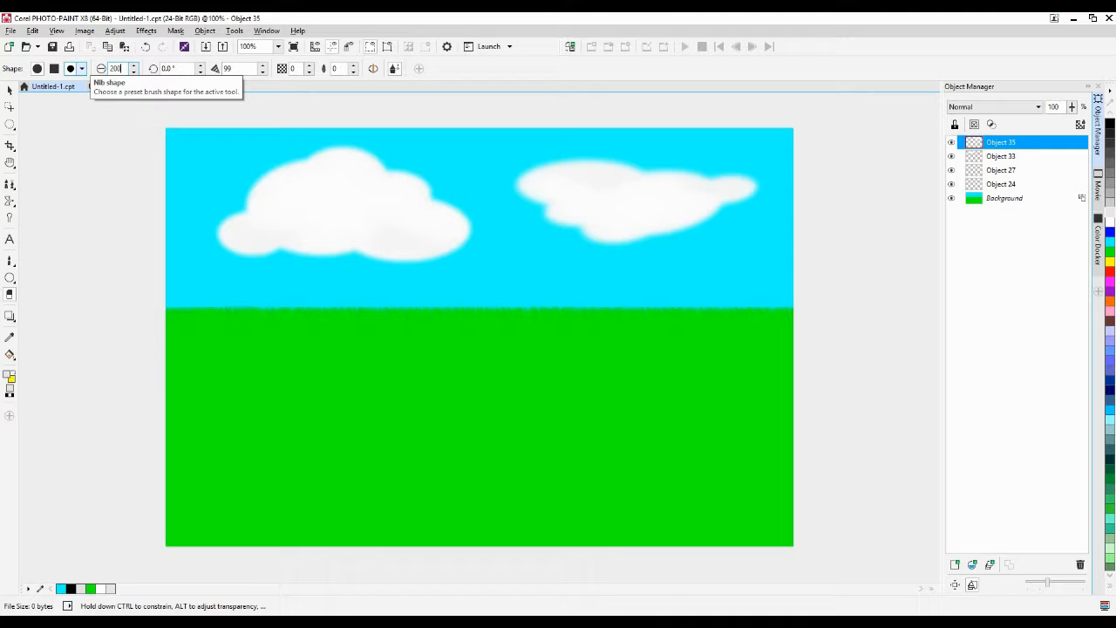
pyautogui.click(83, 68)
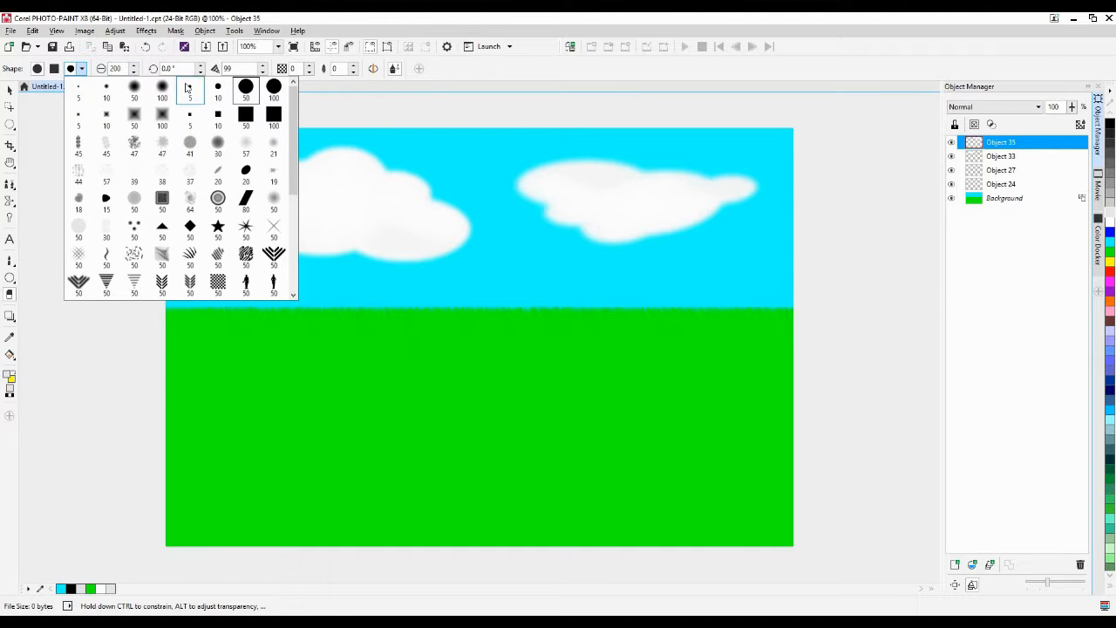
pyautogui.click(170, 91)
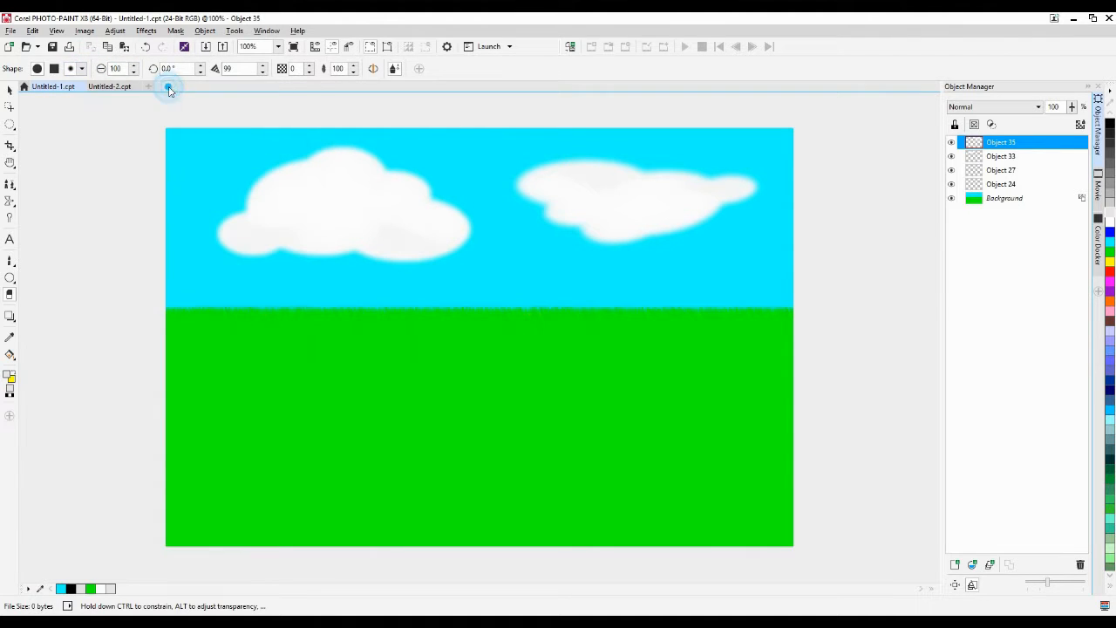
pyautogui.doubleClick(119, 69)
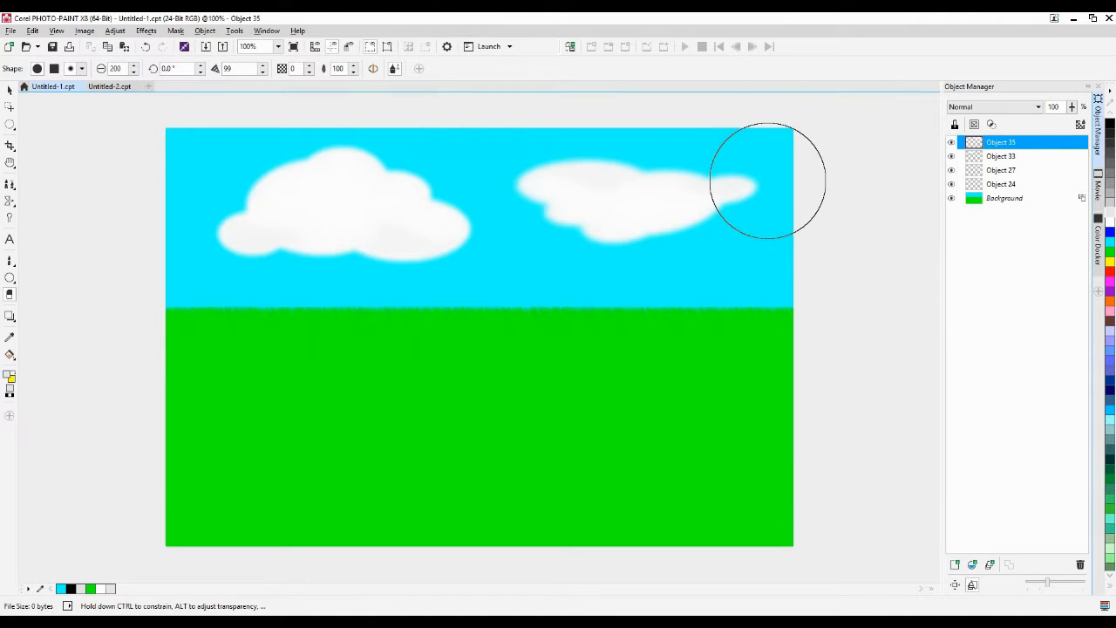
# Erase most of the flattened cloud copy with soft strokes and delete the faint remains
pyautogui.moveTo(768, 180)
pyautogui.mouseDown()
pyautogui.moveTo(743, 180)
pyautogui.moveTo(678, 137)
pyautogui.moveTo(553, 108)
pyautogui.moveTo(753, 171)
pyautogui.moveTo(770, 197)
pyautogui.mouseUp()
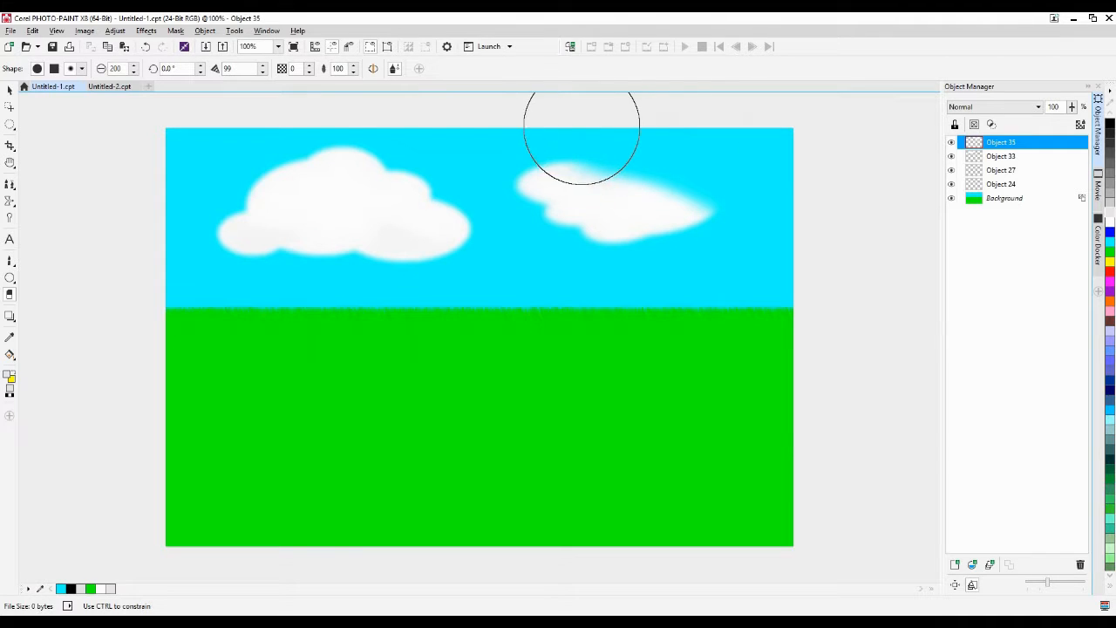
pyautogui.moveTo(493, 156)
pyautogui.mouseDown()
pyautogui.moveTo(659, 144)
pyautogui.moveTo(727, 154)
pyautogui.moveTo(702, 168)
pyautogui.moveTo(547, 160)
pyautogui.moveTo(617, 249)
pyautogui.moveTo(683, 252)
pyautogui.mouseUp()
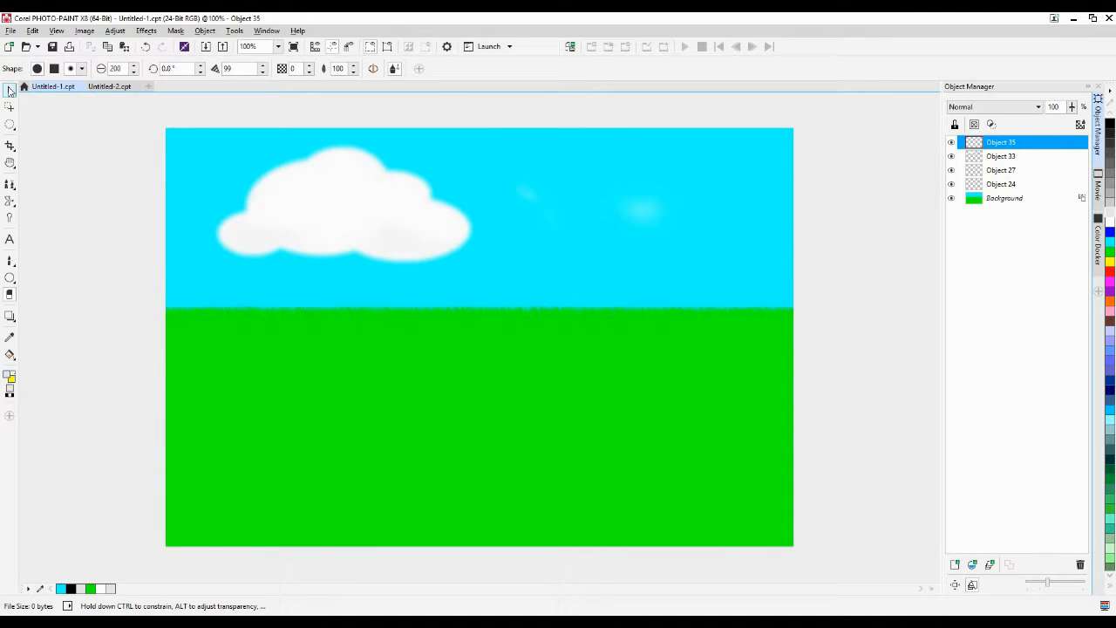
pyautogui.click(9, 91)
pyautogui.click(387, 219)
pyautogui.click(611, 231)
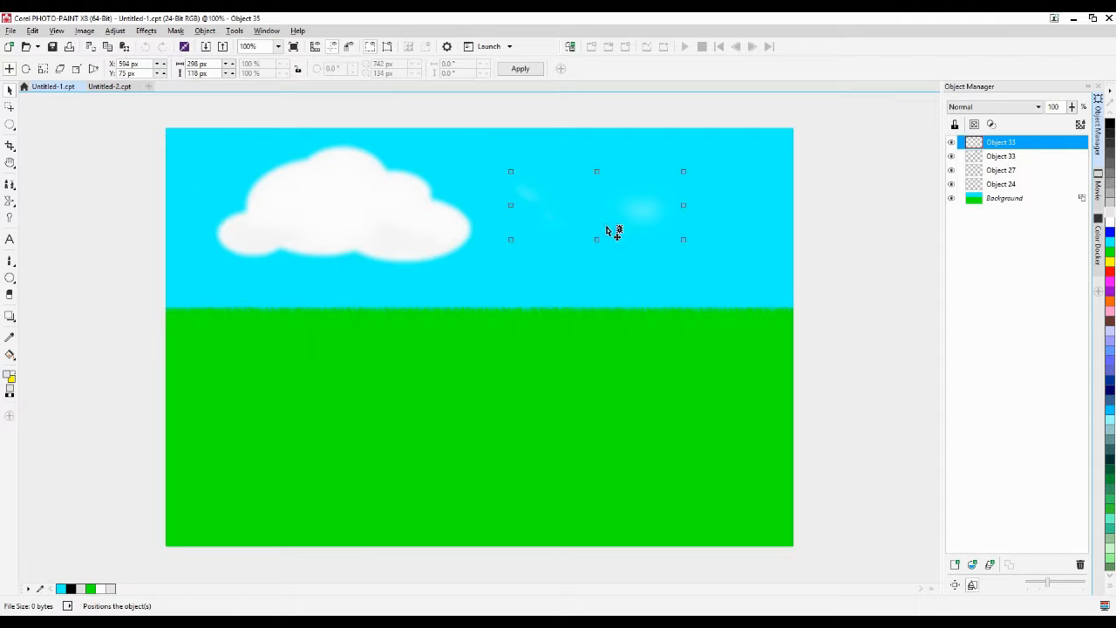
pyautogui.press('Delete')
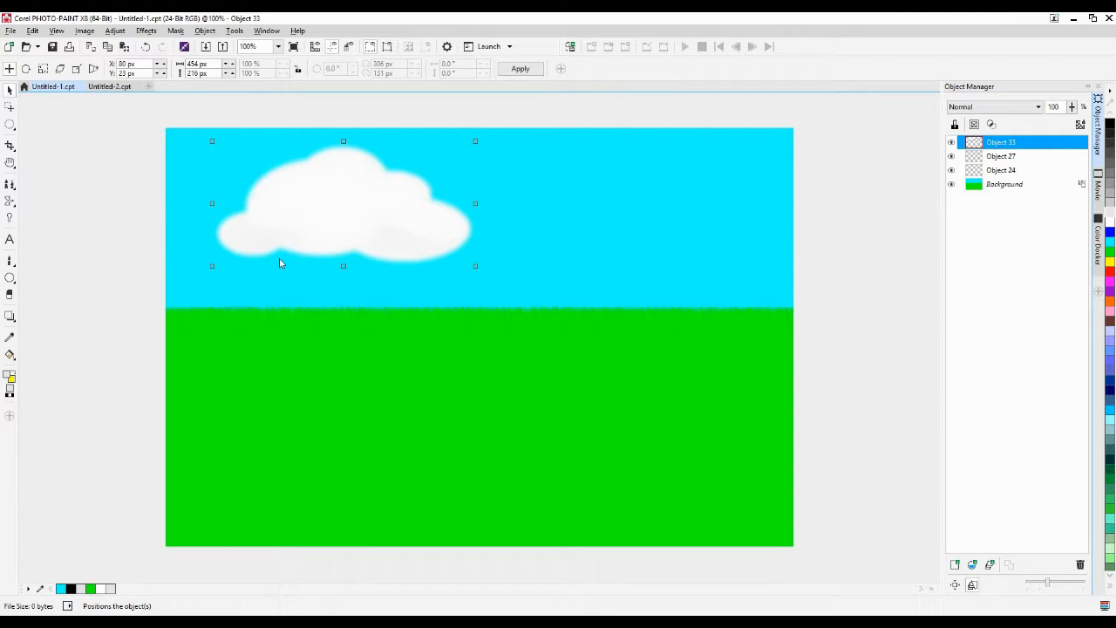
# Duplicate the fluffy cloud, place the copy at about X 593 px, Y 22 px, and softly erase its upper part
pyautogui.hotkey('ctrl', 'd')
pyautogui.moveTo(351, 209); pyautogui.dragTo(651, 209)
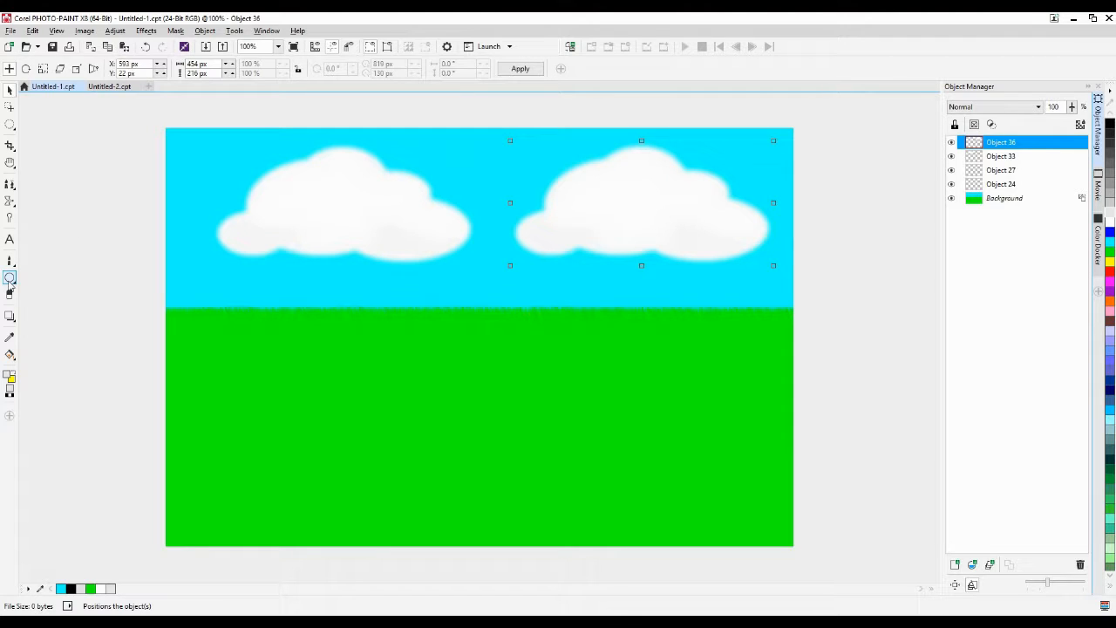
pyautogui.click(9, 294)
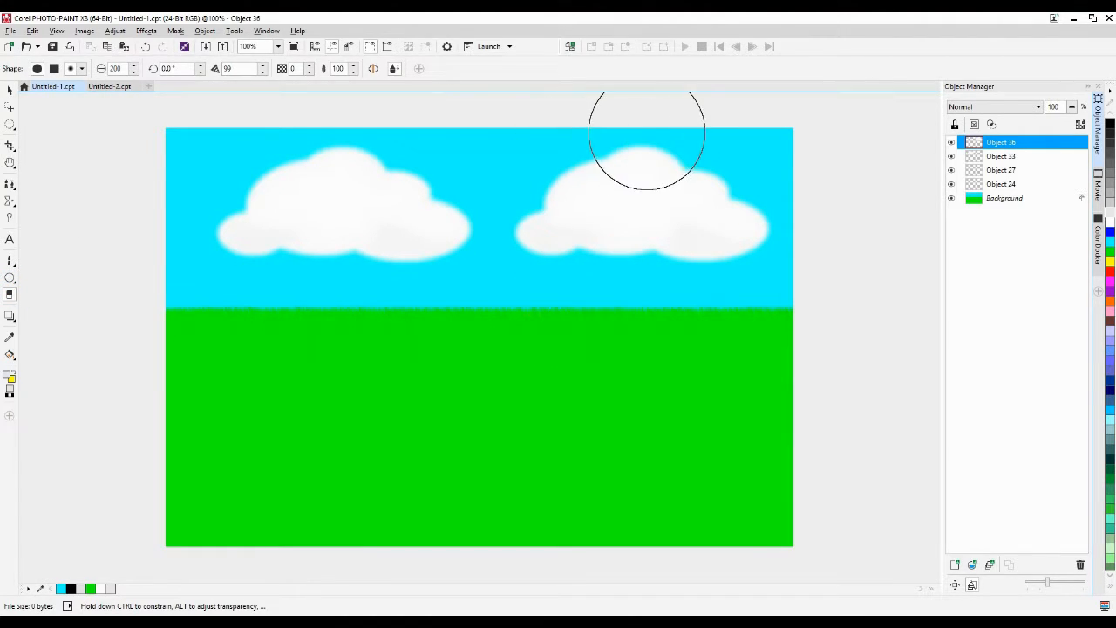
pyautogui.moveTo(646, 140)
pyautogui.mouseDown()
pyautogui.moveTo(742, 133)
pyautogui.moveTo(495, 147)
pyautogui.moveTo(555, 158)
pyautogui.moveTo(677, 131)
pyautogui.mouseUp()
pyautogui.moveTo(771, 140)
pyautogui.mouseDown()
pyautogui.moveTo(533, 165)
pyautogui.moveTo(764, 159)
pyautogui.mouseUp()
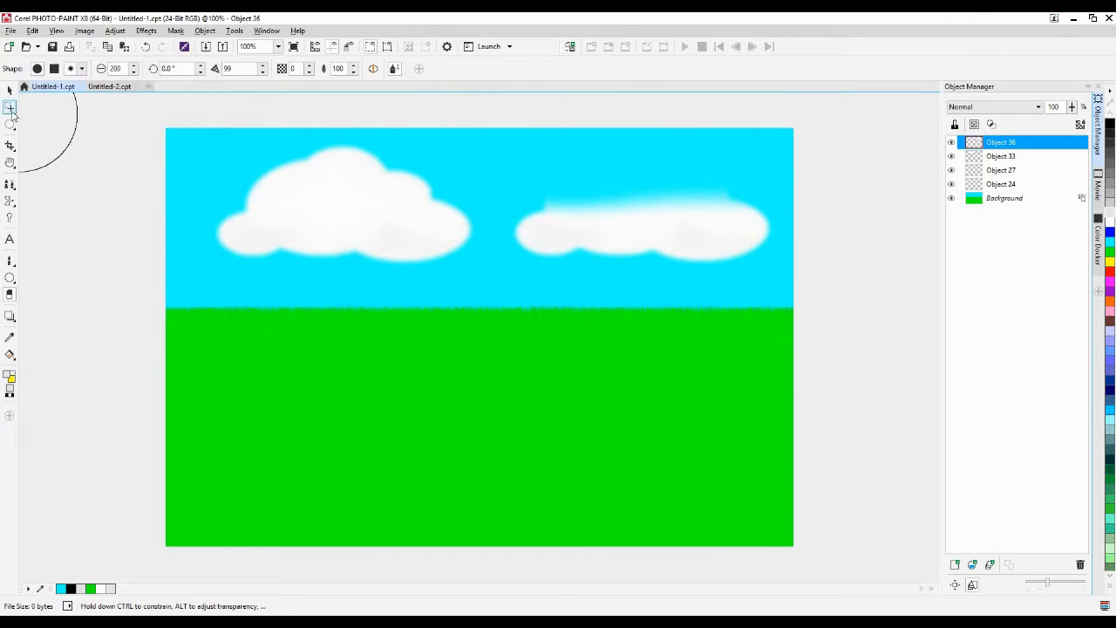
# Replace the partly erased copy with a fresh duplicate of the fluffy cloud at about X 605 px, Y 62 px
pyautogui.click(12, 92)
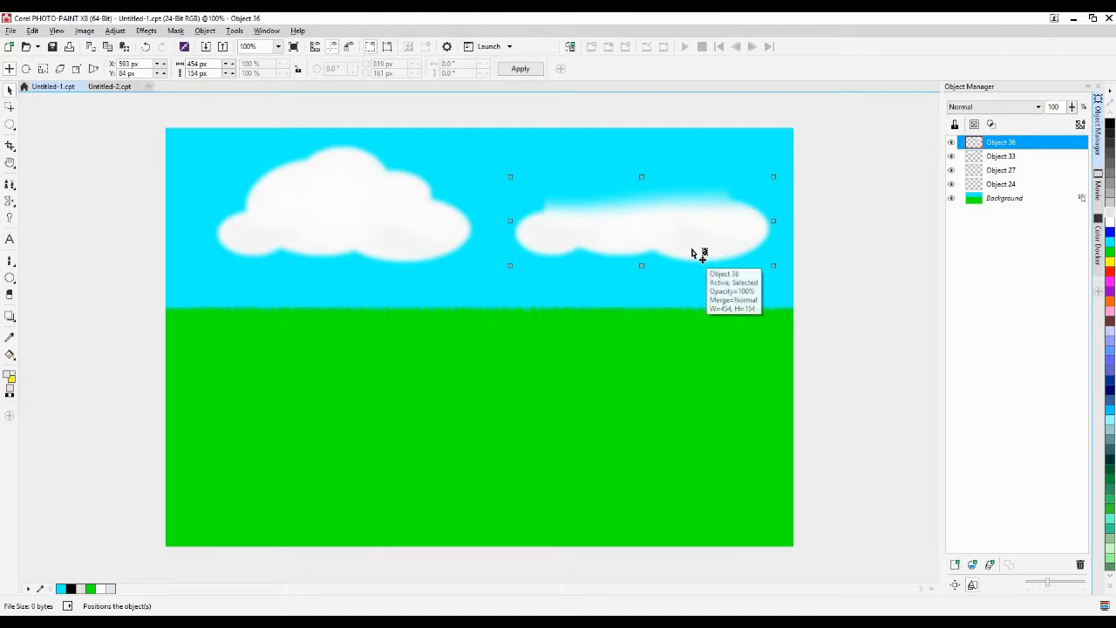
pyautogui.press('Delete')
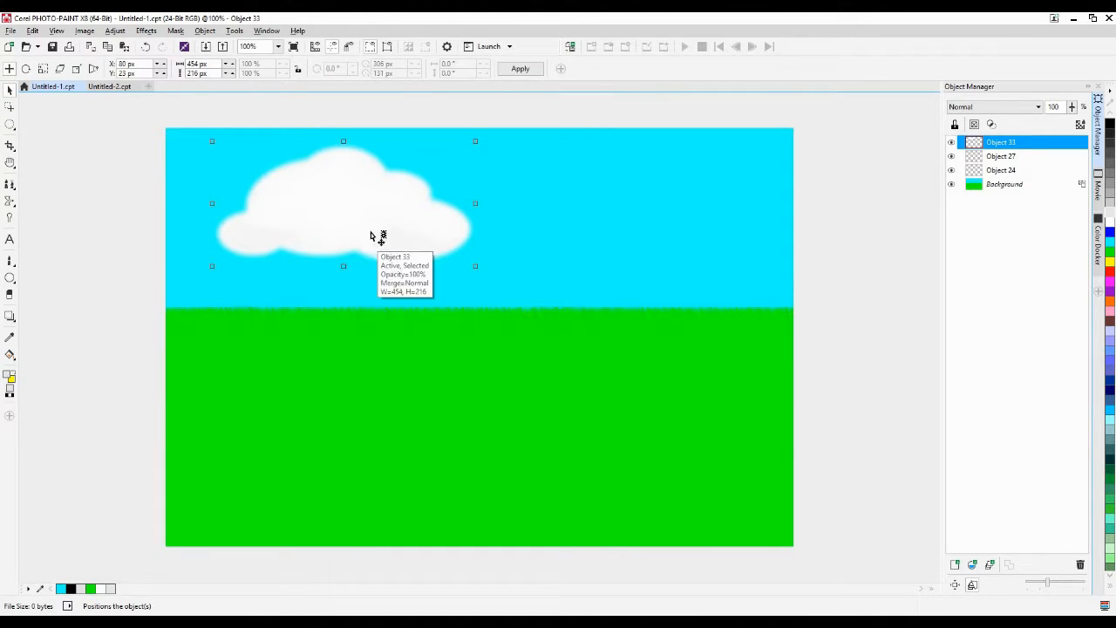
pyautogui.hotkey('ctrl', 'd')
pyautogui.moveTo(374, 225); pyautogui.dragTo(679, 247)
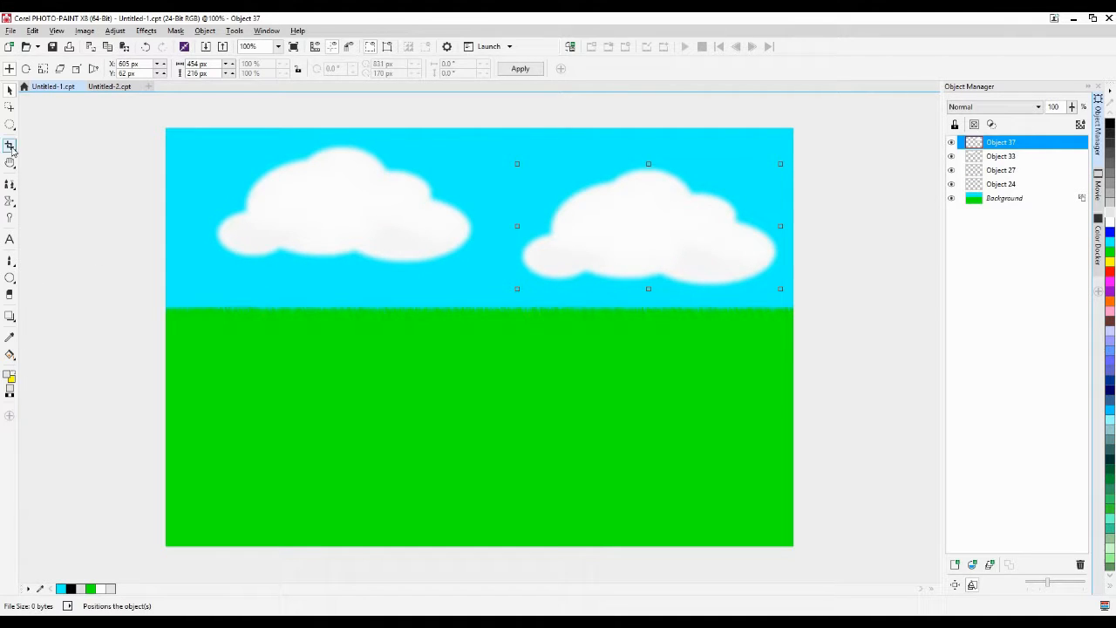
# Copy an elliptical area of about 161 by 129 px from the new cloud into its own object on the grass at about X 714 px, Y 389 px
pyautogui.click(11, 124)
pyautogui.moveTo(626, 197); pyautogui.dragTo(721, 270)
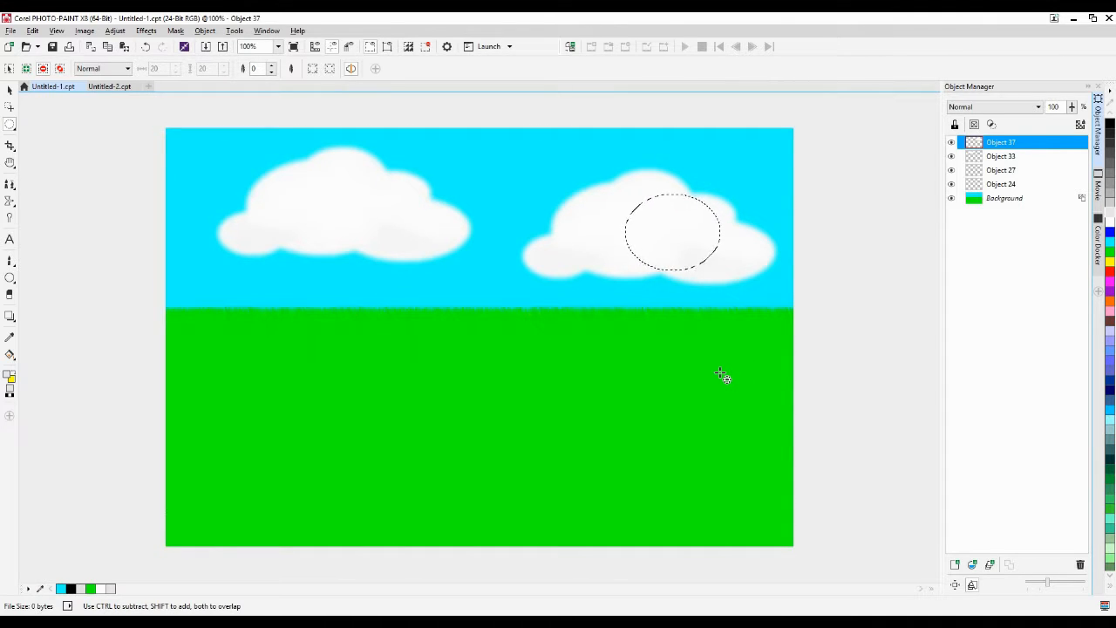
pyautogui.hotkey('ctrl', 'Up')
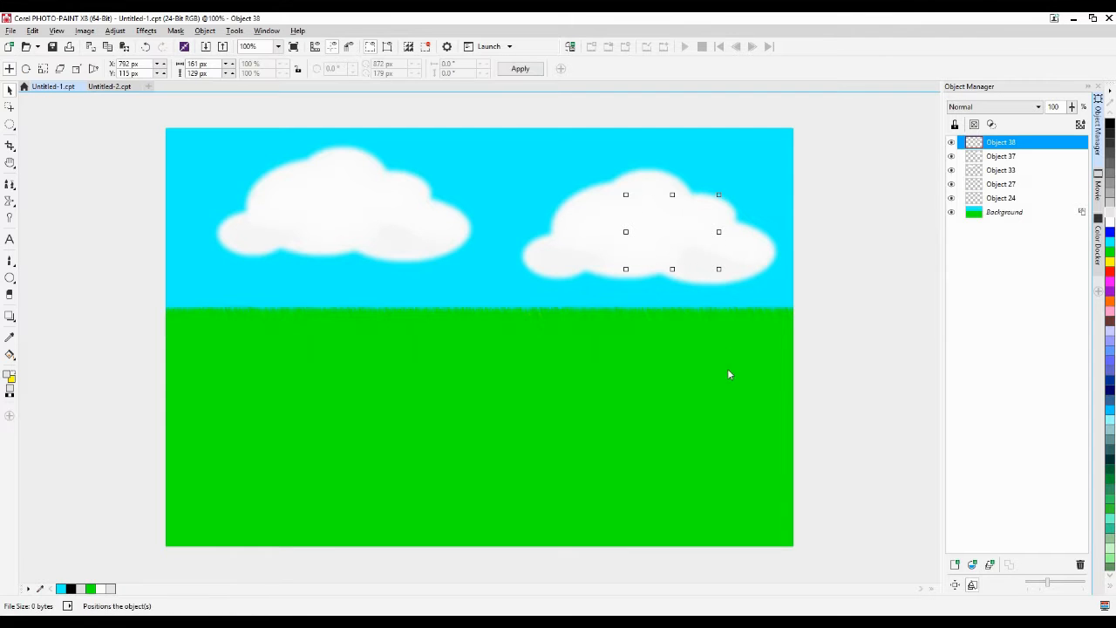
pyautogui.moveTo(641, 242); pyautogui.dragTo(598, 402)
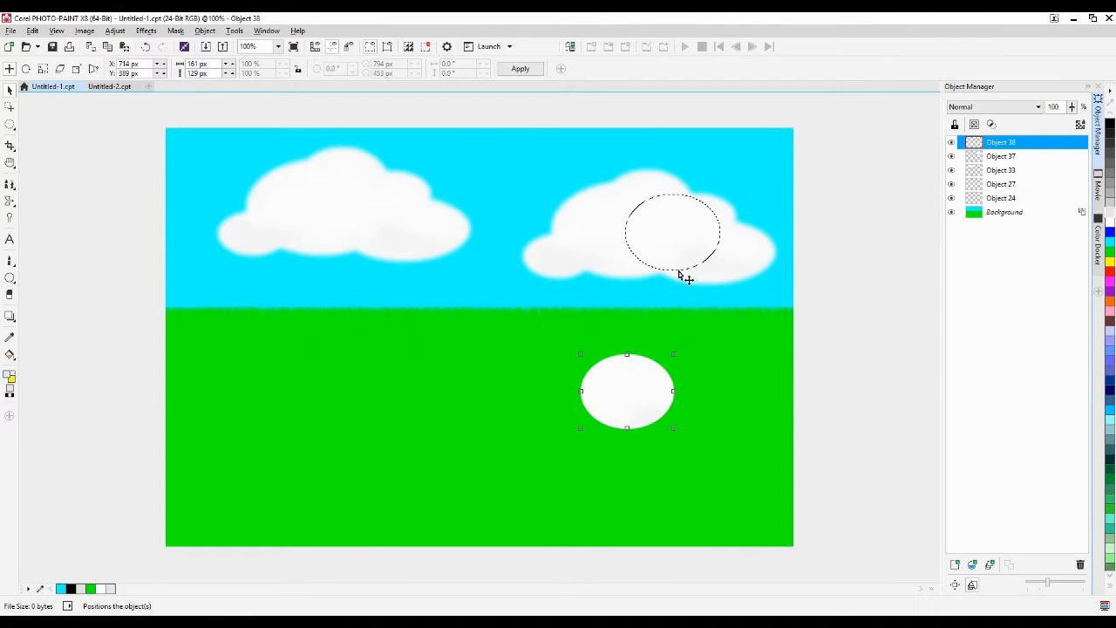
# Move only the elliptical mask to the left part of the cloud copy at about X 665 px, Y 117 px, and copy the masked area
pyautogui.click(9, 106)
pyautogui.moveTo(694, 240); pyautogui.dragTo(617, 237)
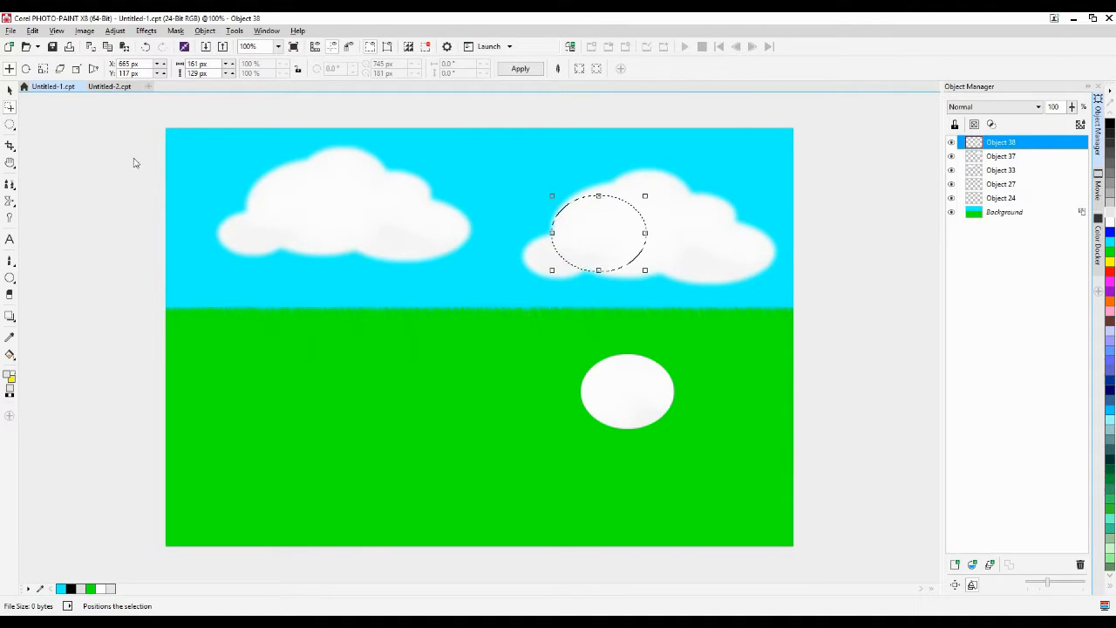
pyautogui.click(9, 123)
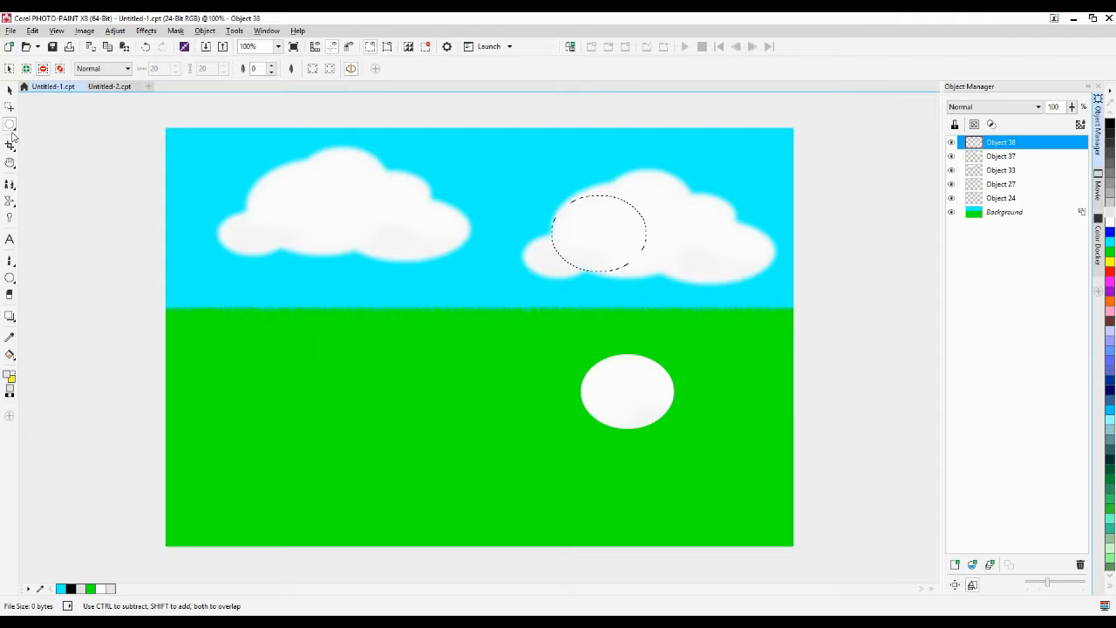
pyautogui.hotkey('ctrl', 'c')
pyautogui.click(576, 349)
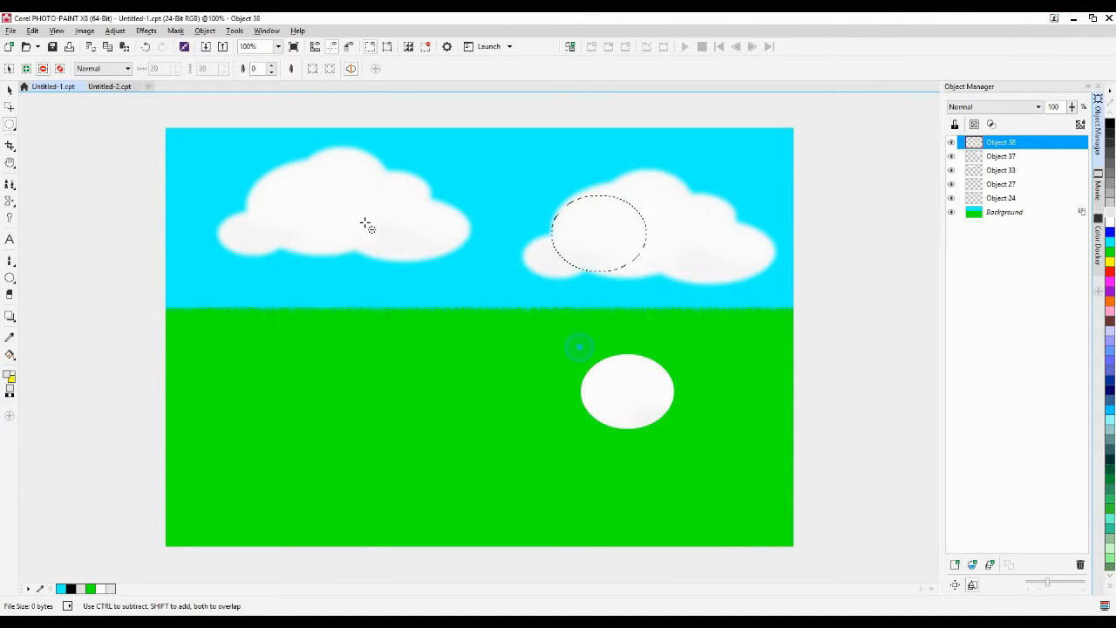
# Copy the masked area of the right cloud into its own object at about X 636 px, Y 368 px, and remove the mask
pyautogui.press('space')
pyautogui.click(713, 225)
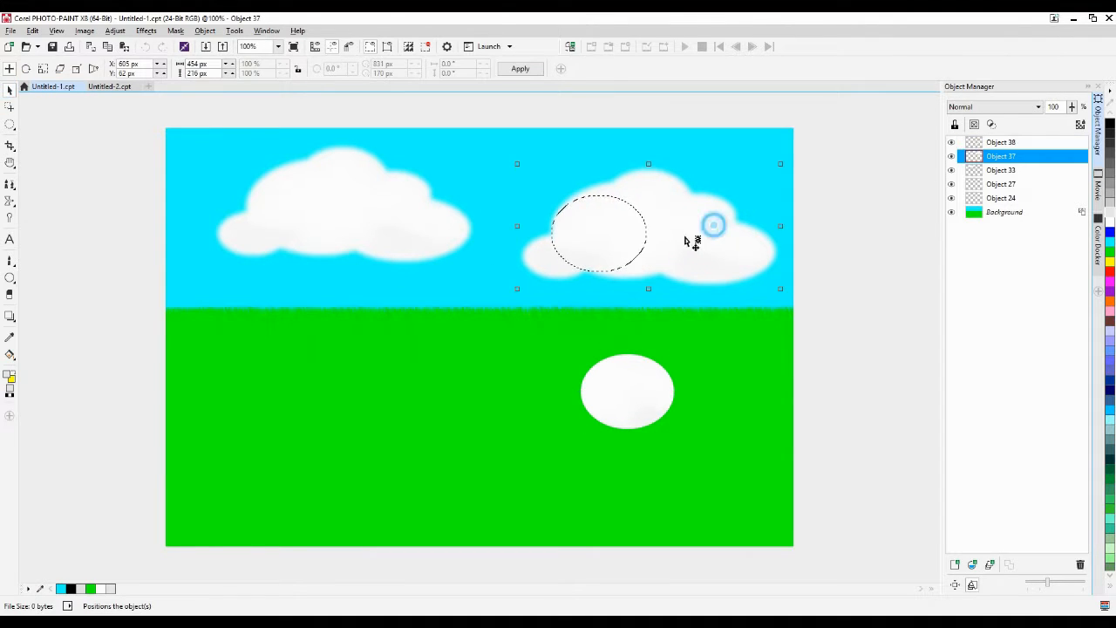
pyautogui.click(10, 125)
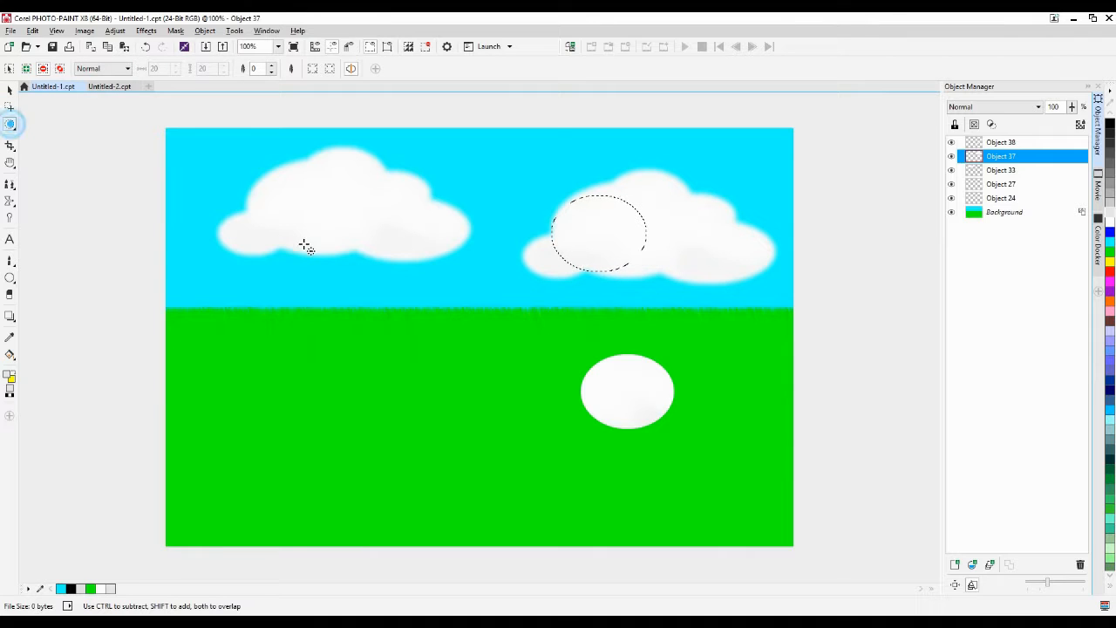
pyautogui.hotkey('ctrl', 'c')
pyautogui.hotkey('ctrl', 'v')
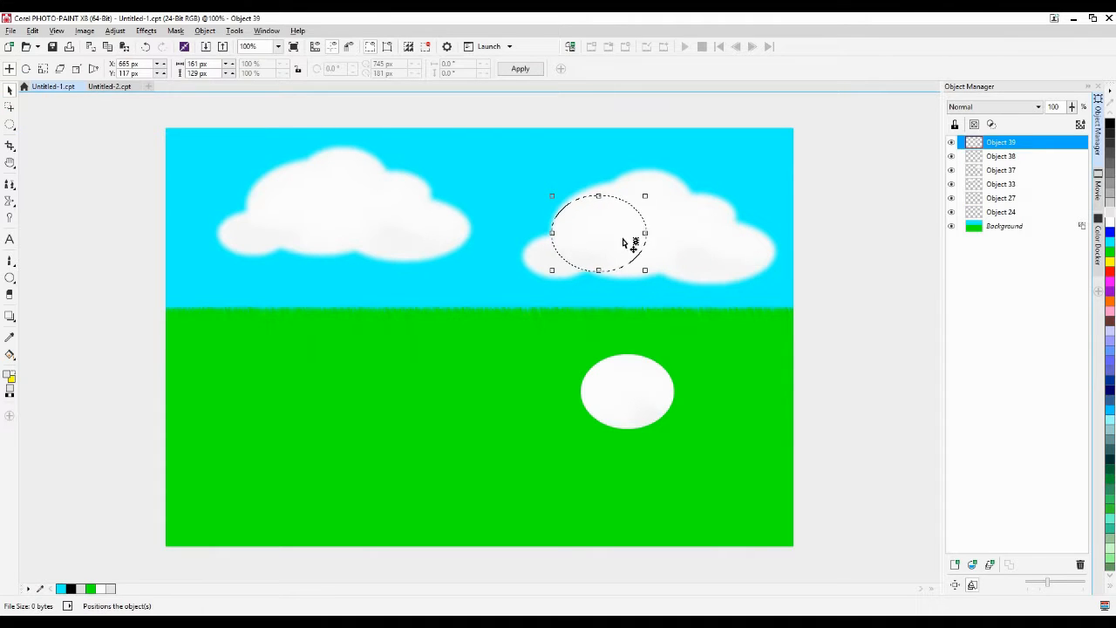
pyautogui.moveTo(630, 244); pyautogui.dragTo(596, 383)
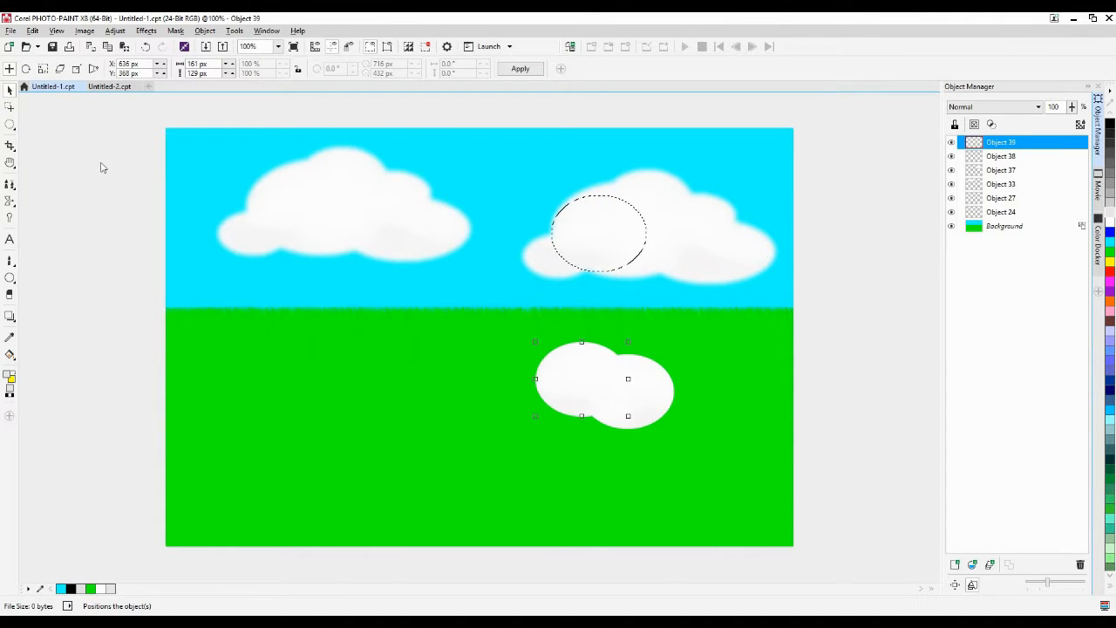
pyautogui.hotkey('ctrl', 'shift', 'r')
# Move the first cut-out ellipse to about X 689 px, Y 309 px, and place a copy at about X 583 px, Y 310 px
pyautogui.click(667, 234)
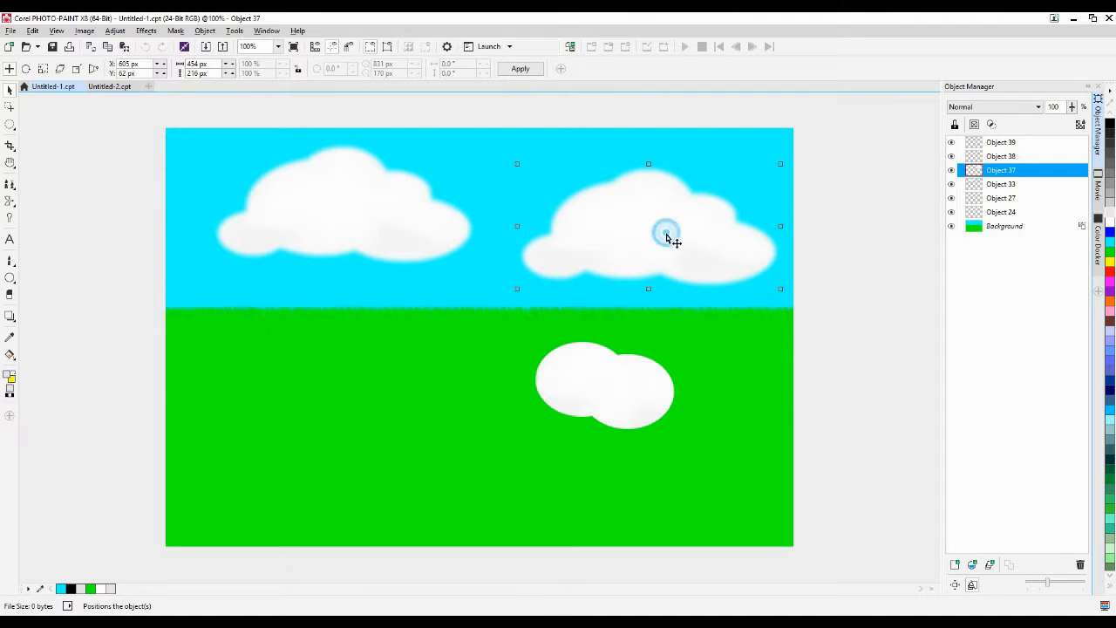
pyautogui.moveTo(669, 375); pyautogui.dragTo(574, 350)
pyautogui.hotkey('ctrl', 'c')
pyautogui.hotkey('ctrl', 'v')
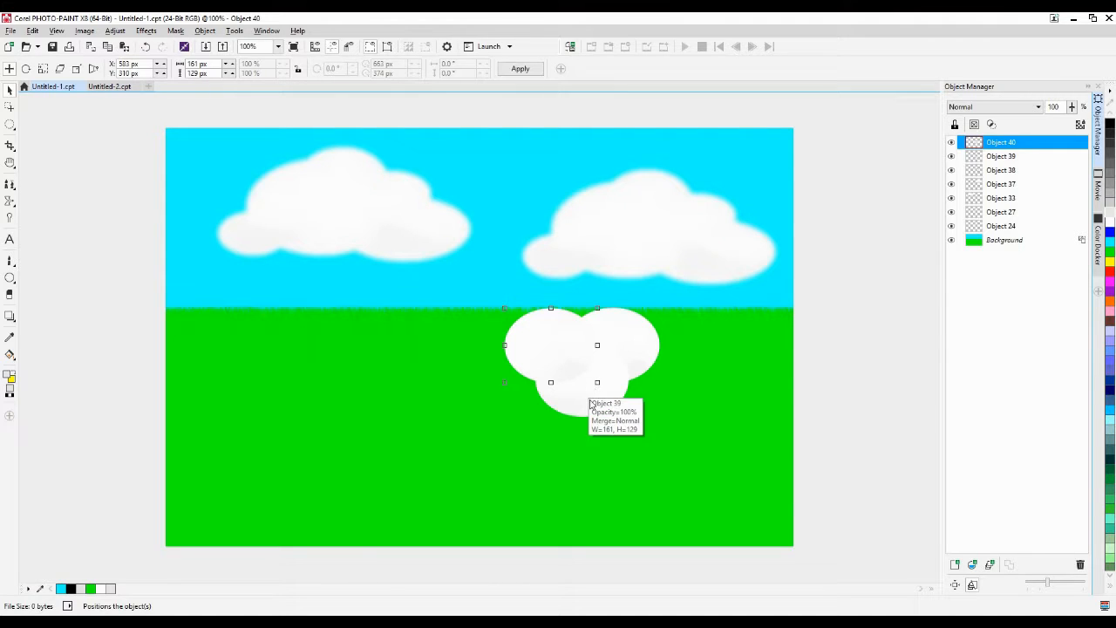
# Duplicate the lower ellipse and stretch the copy to about 235 px wide at about X 708 px, Y 335 px
pyautogui.click(682, 398)
pyautogui.click(602, 404)
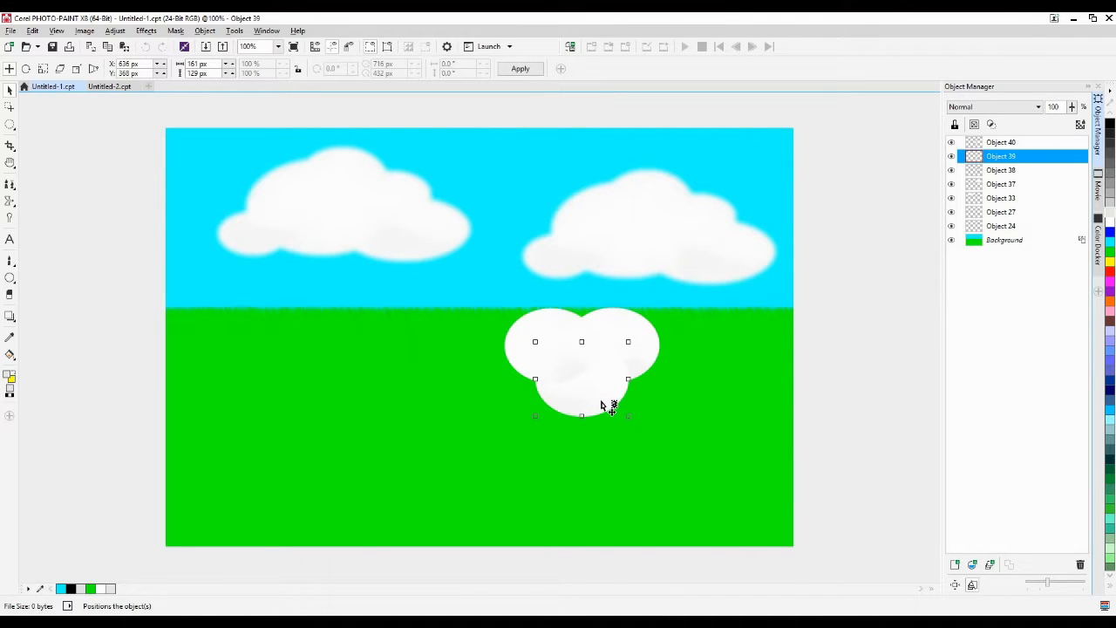
pyautogui.hotkey('ctrl', 'd')
pyautogui.moveTo(603, 399); pyautogui.dragTo(668, 399)
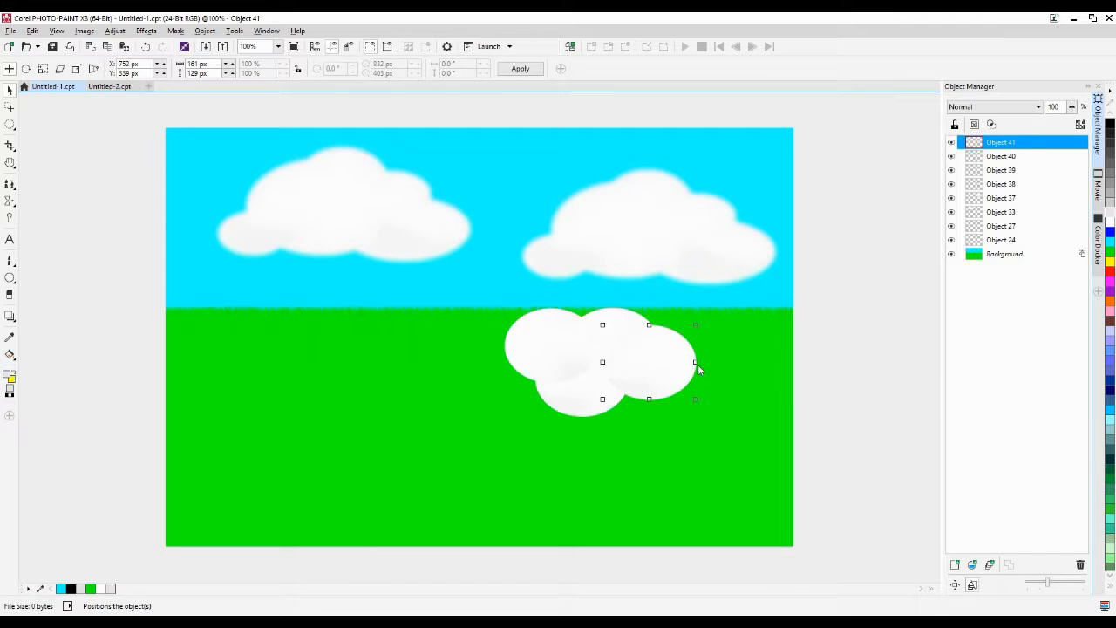
pyautogui.moveTo(694, 362); pyautogui.dragTo(738, 362)
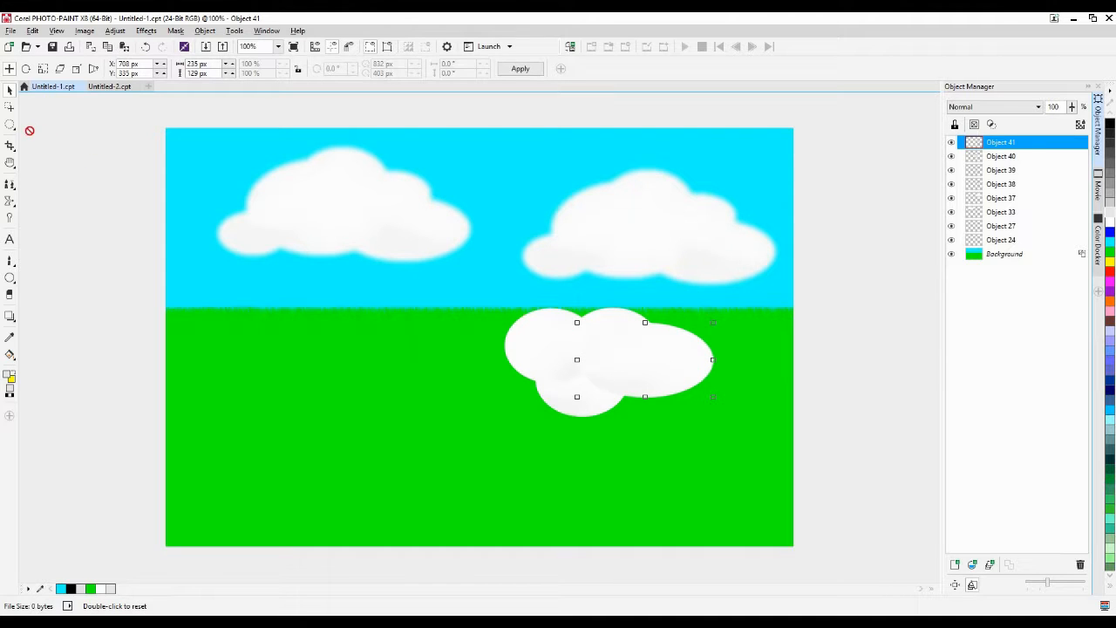
# Widen the lower ellipse to about 240 px and move the left ellipse to about X 545 px, Y 338 px
pyautogui.click(12, 127)
pyautogui.click(11, 90)
pyautogui.click(569, 400)
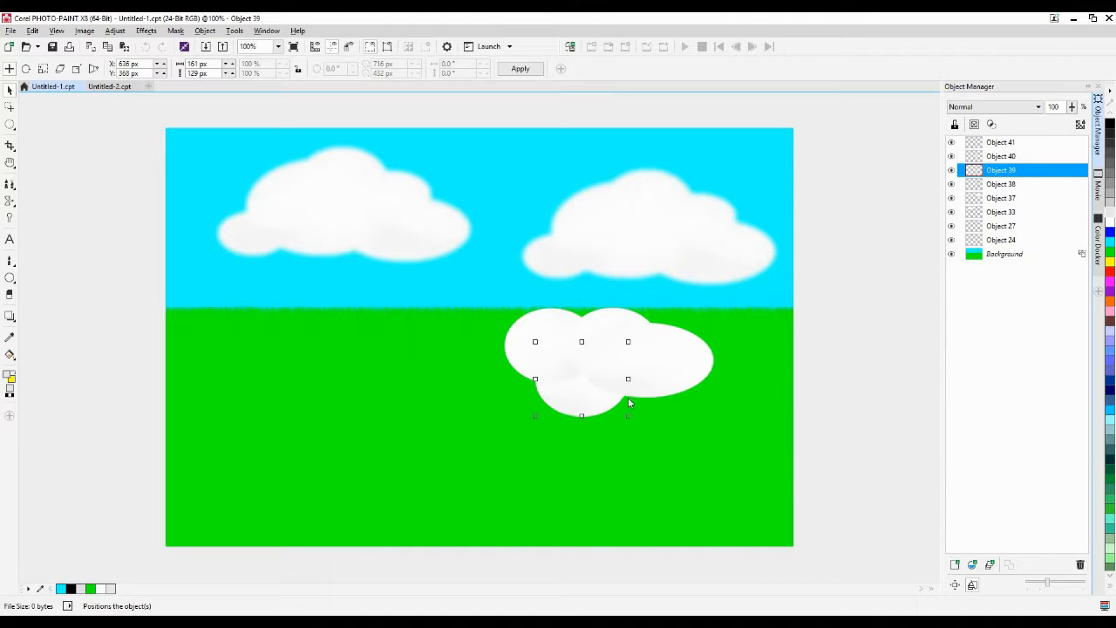
pyautogui.moveTo(629, 379)
pyautogui.mouseDown()
pyautogui.moveTo(674, 381)
pyautogui.moveTo(628, 398)
pyautogui.mouseUp()
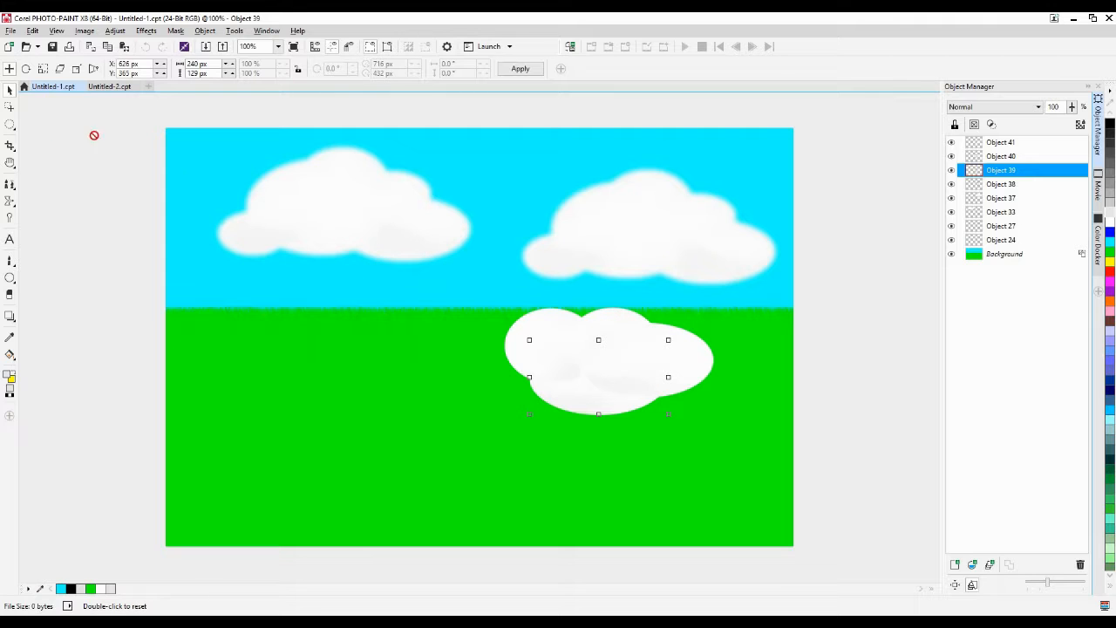
pyautogui.click(11, 124)
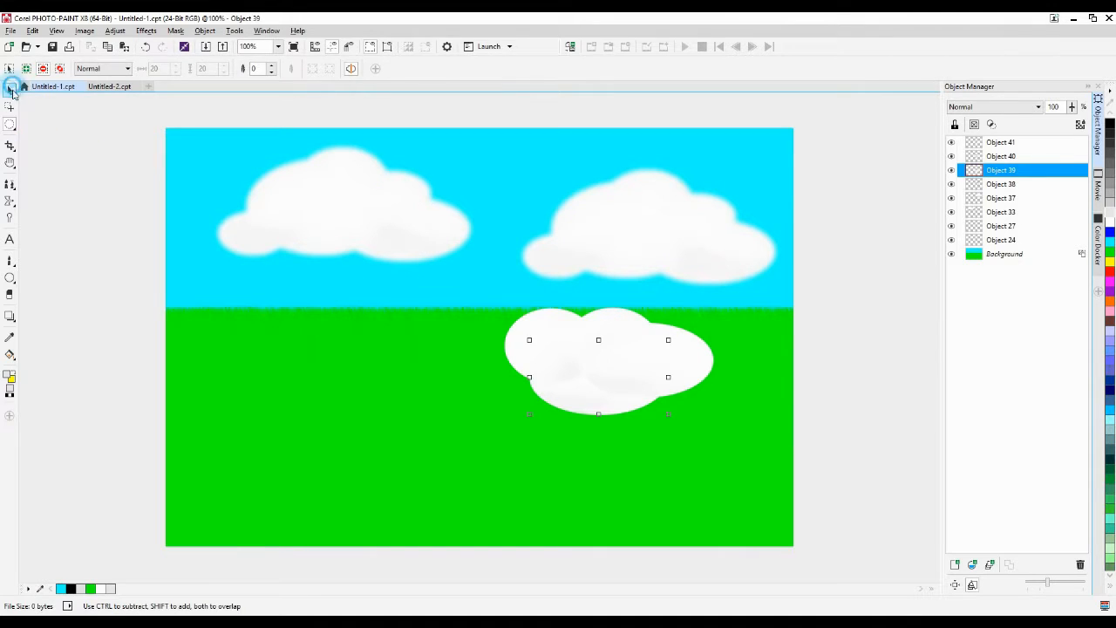
pyautogui.click(10, 89)
pyautogui.moveTo(559, 338); pyautogui.dragTo(515, 350)
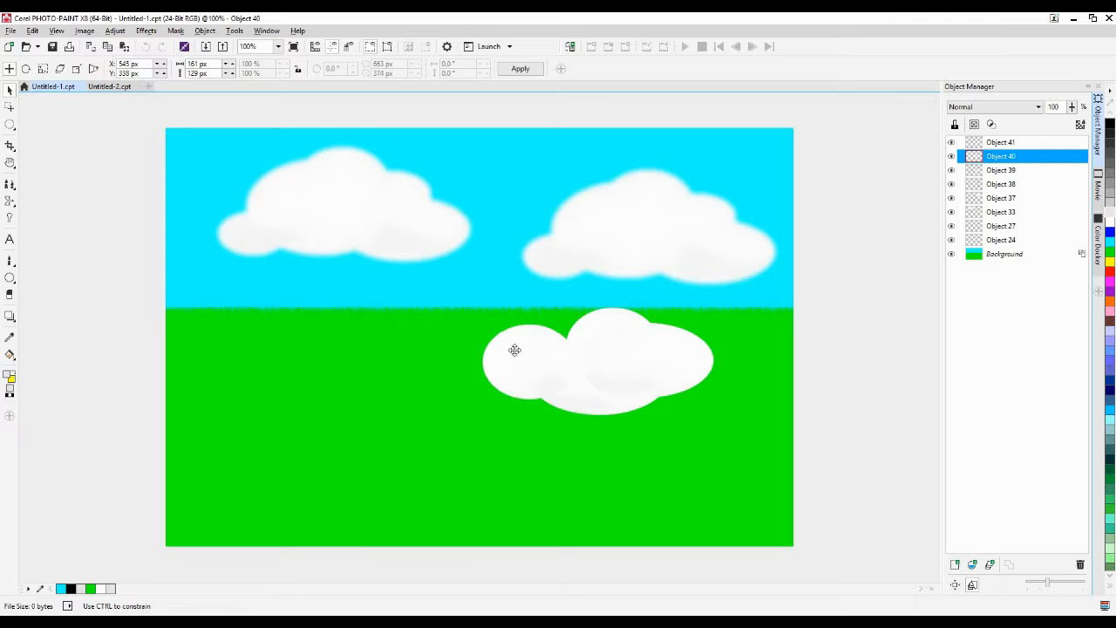
# Enlarge the top ellipse to about 216 by 173 px and re-paste it as the frontmost piece at about X 625 px, Y 278 px
pyautogui.click(615, 321)
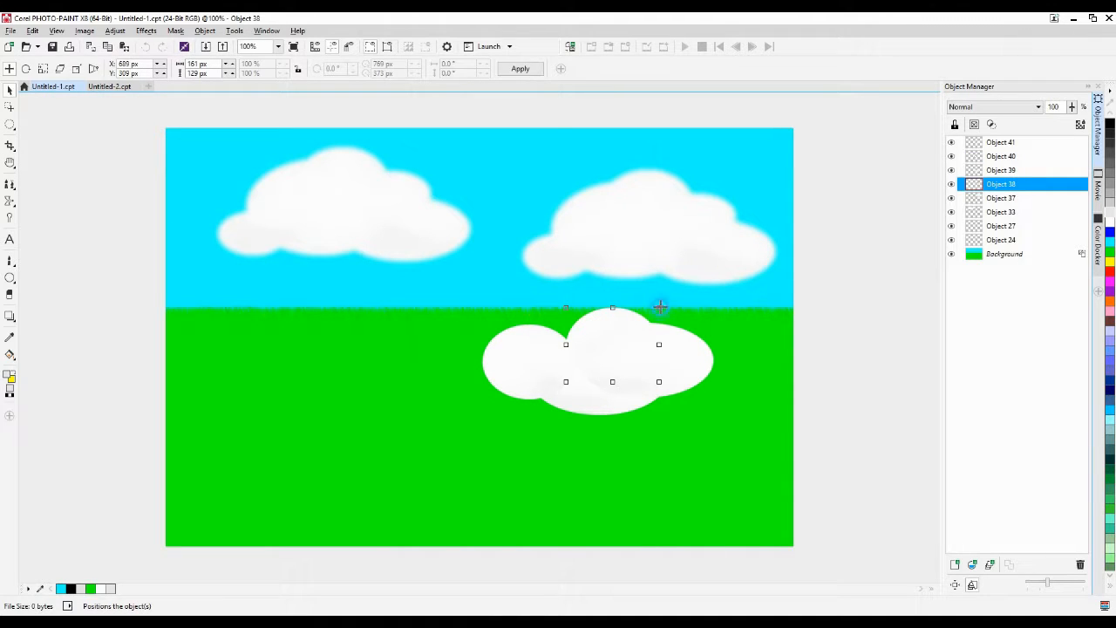
pyautogui.moveTo(659, 307); pyautogui.dragTo(616, 336)
pyautogui.hotkey('ctrl', 'x')
pyautogui.hotkey('ctrl', 'v')
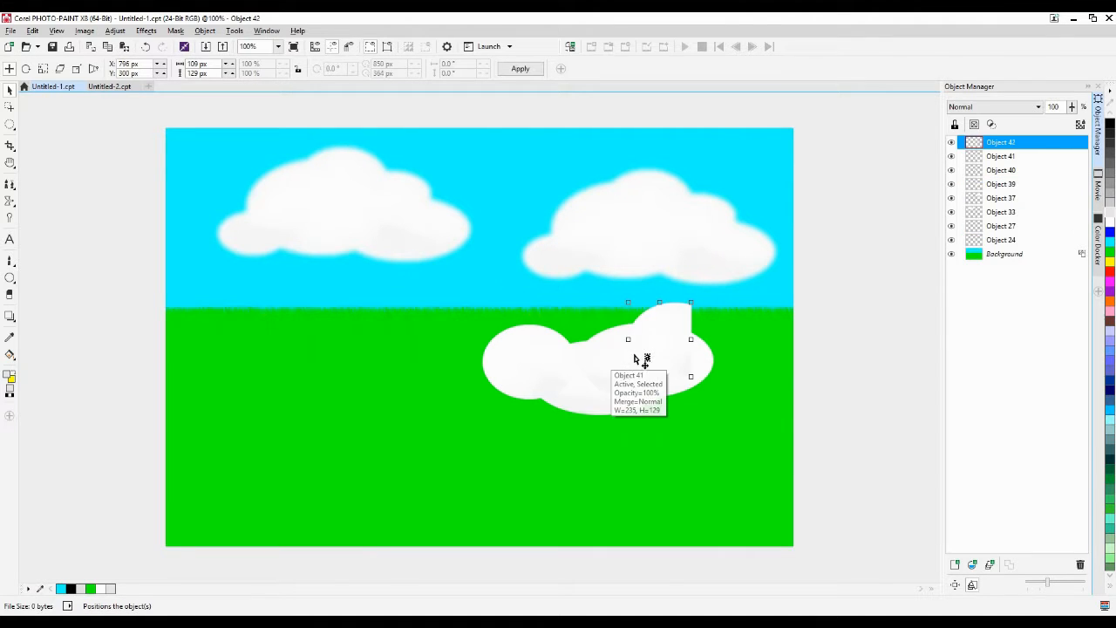
pyautogui.moveTo(668, 338); pyautogui.dragTo(587, 248)
pyautogui.hotkey('ctrl', 'z')
pyautogui.hotkey('ctrl', 'z')
pyautogui.hotkey('ctrl', 'z')
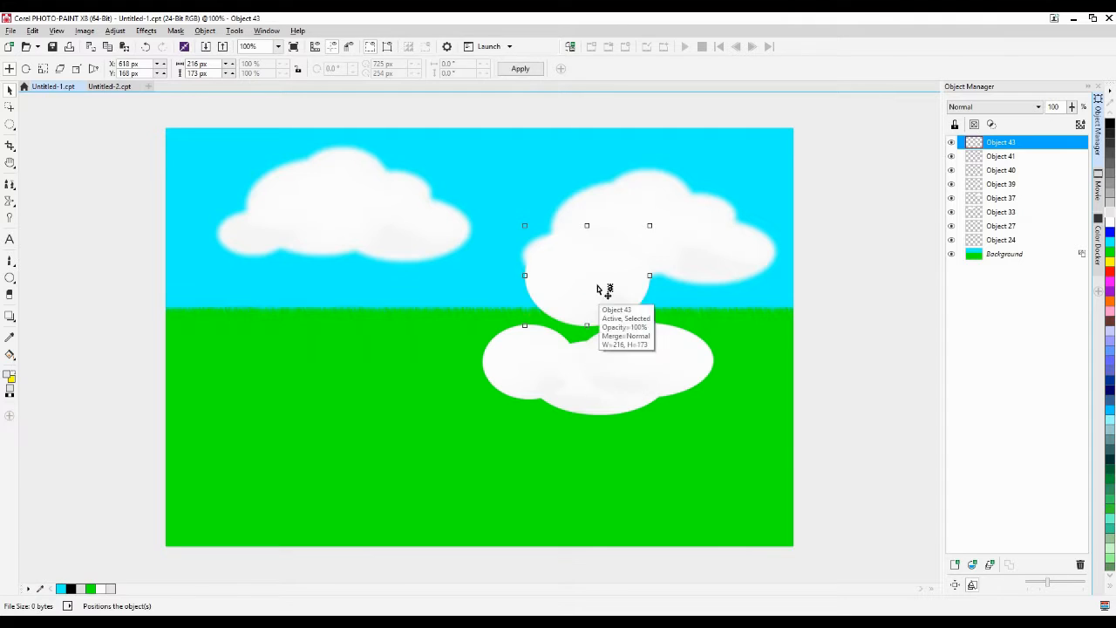
pyautogui.moveTo(601, 293); pyautogui.dragTo(603, 348)
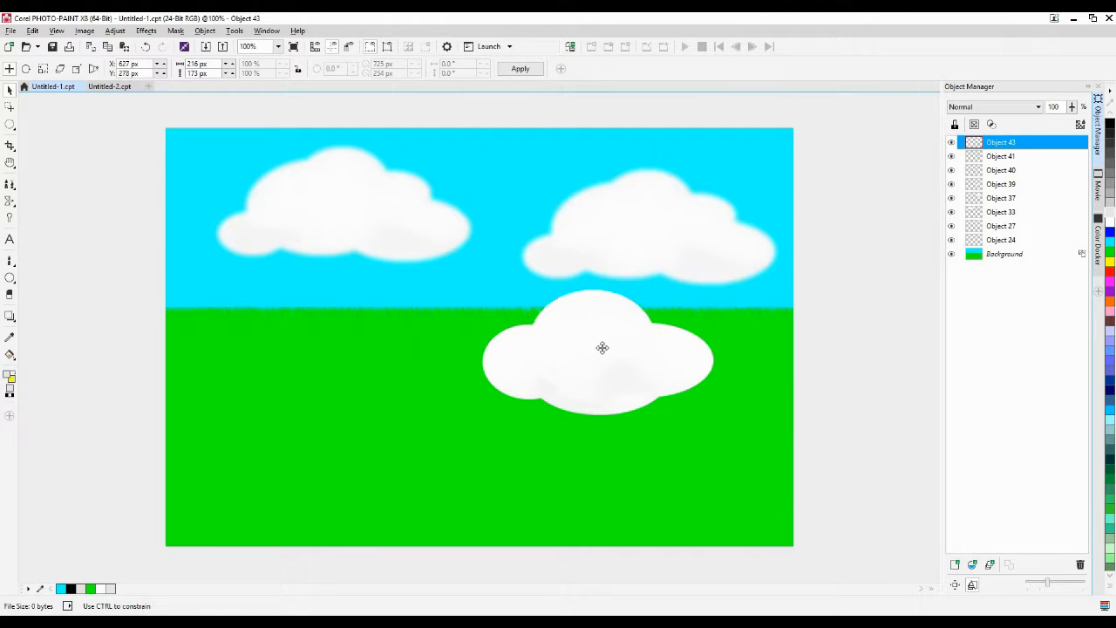
# Cut and re-paste the lower ellipse in front of the other pieces at about X 622 px, Y 385 px
pyautogui.click(614, 409)
pyautogui.hotkey('ctrl', 'x')
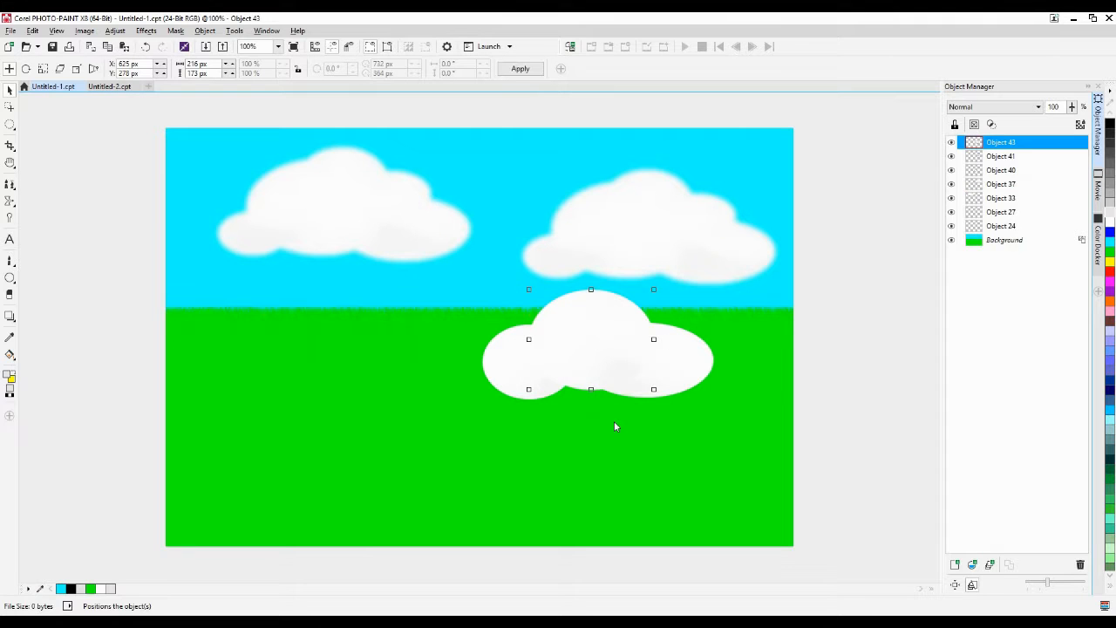
pyautogui.hotkey('ctrl', 'v')
pyautogui.moveTo(622, 396)
pyautogui.mouseDown()
pyautogui.moveTo(603, 411)
pyautogui.moveTo(624, 408)
pyautogui.mouseUp()
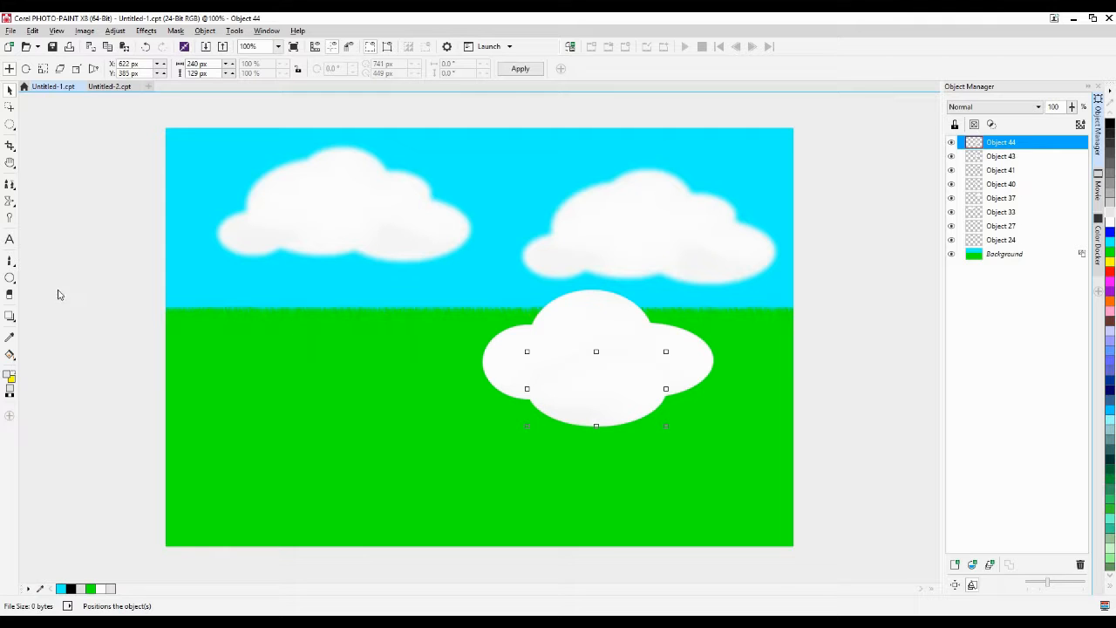
# Softly erase the upper edge of the lower ellipse with an eraser nib size of 100
pyautogui.click(10, 295)
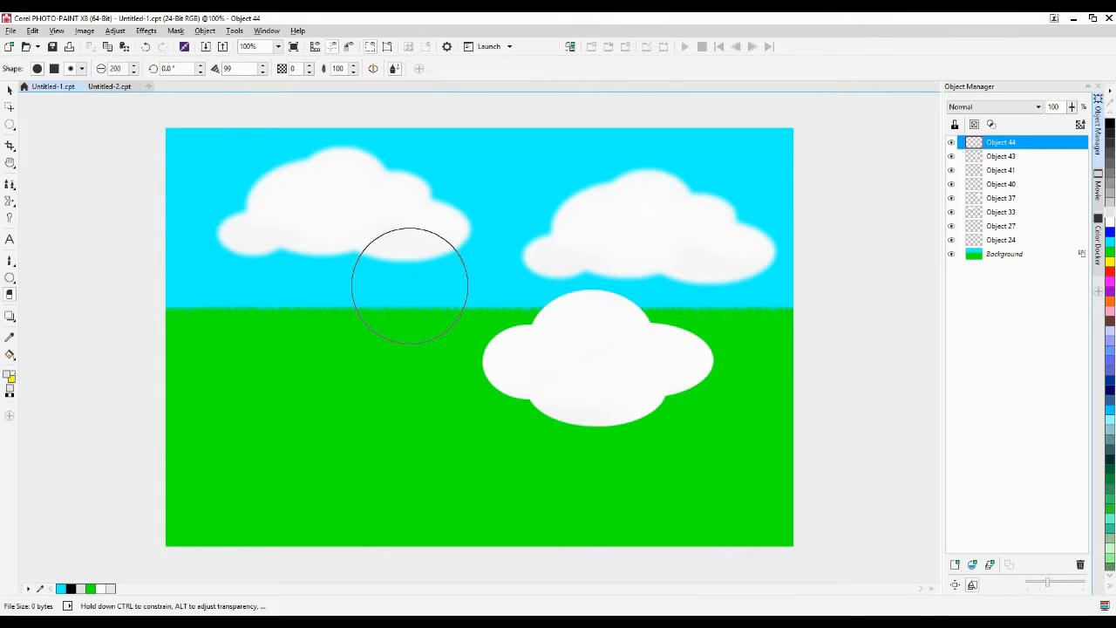
pyautogui.doubleClick(127, 70)
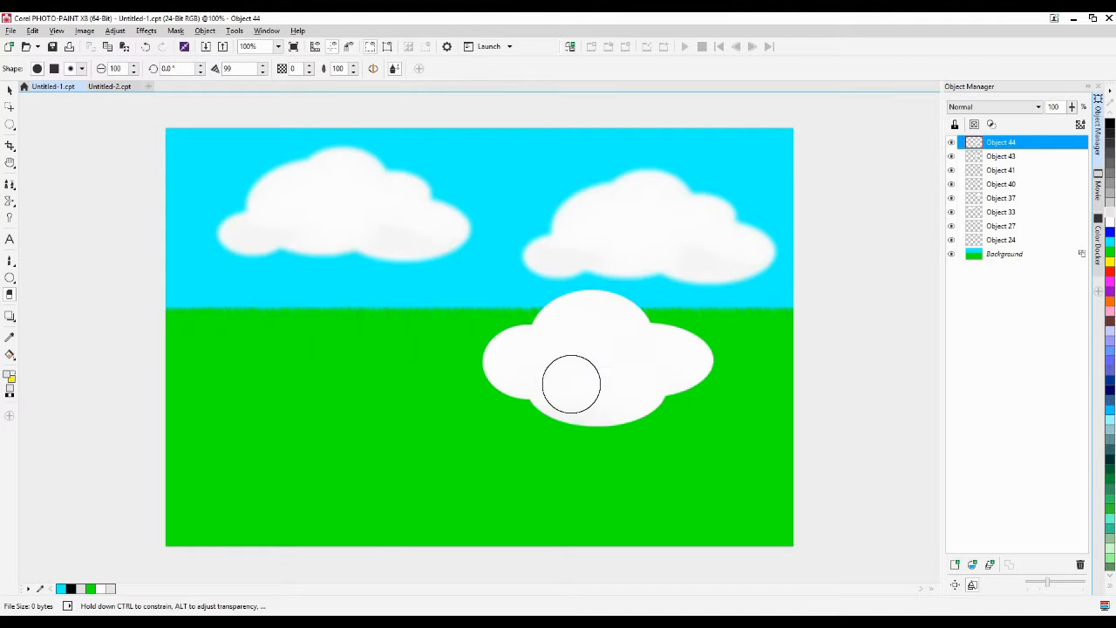
pyautogui.moveTo(539, 367)
pyautogui.mouseDown()
pyautogui.moveTo(646, 358)
pyautogui.moveTo(667, 376)
pyautogui.moveTo(645, 347)
pyautogui.mouseUp()
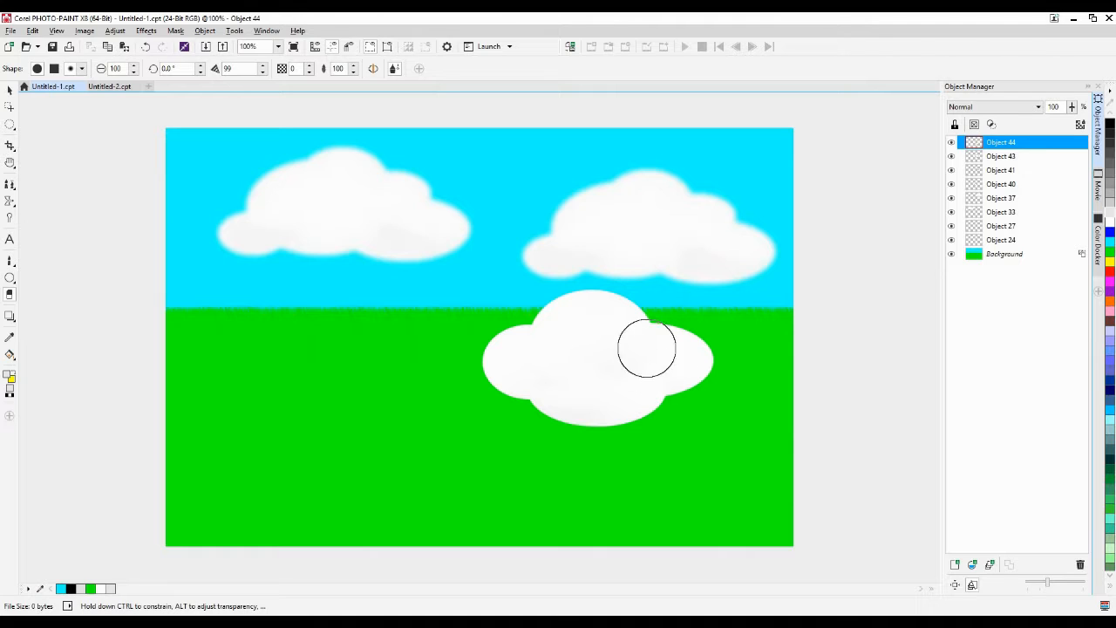
# Softly erase the lower part of the top ellipse where it overlaps the neighbouring cloud pieces
pyautogui.click(9, 90)
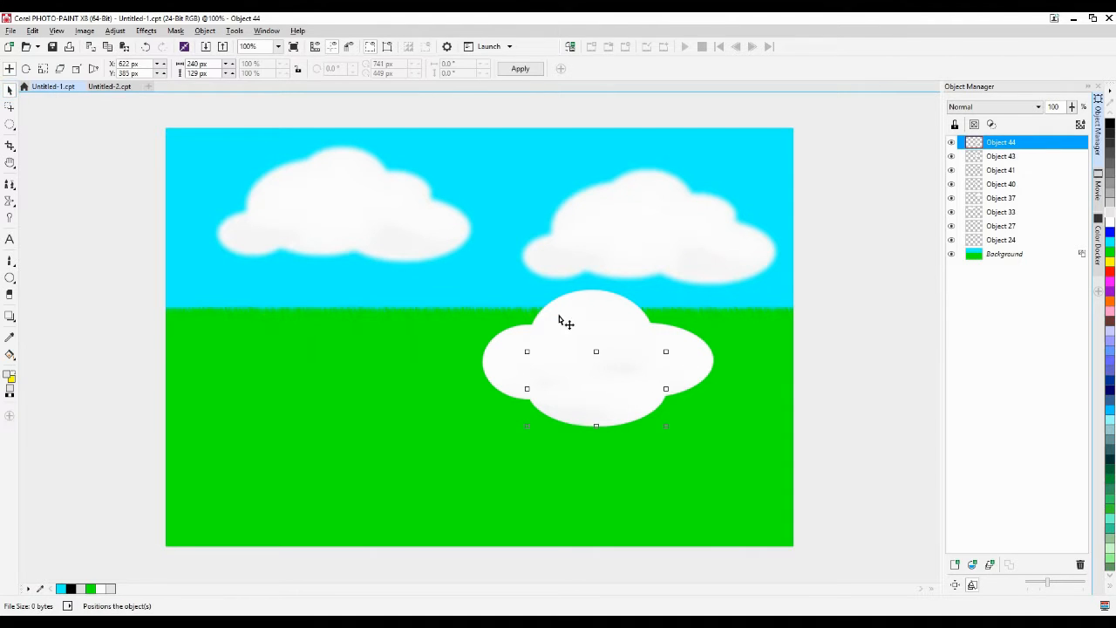
pyautogui.click(592, 323)
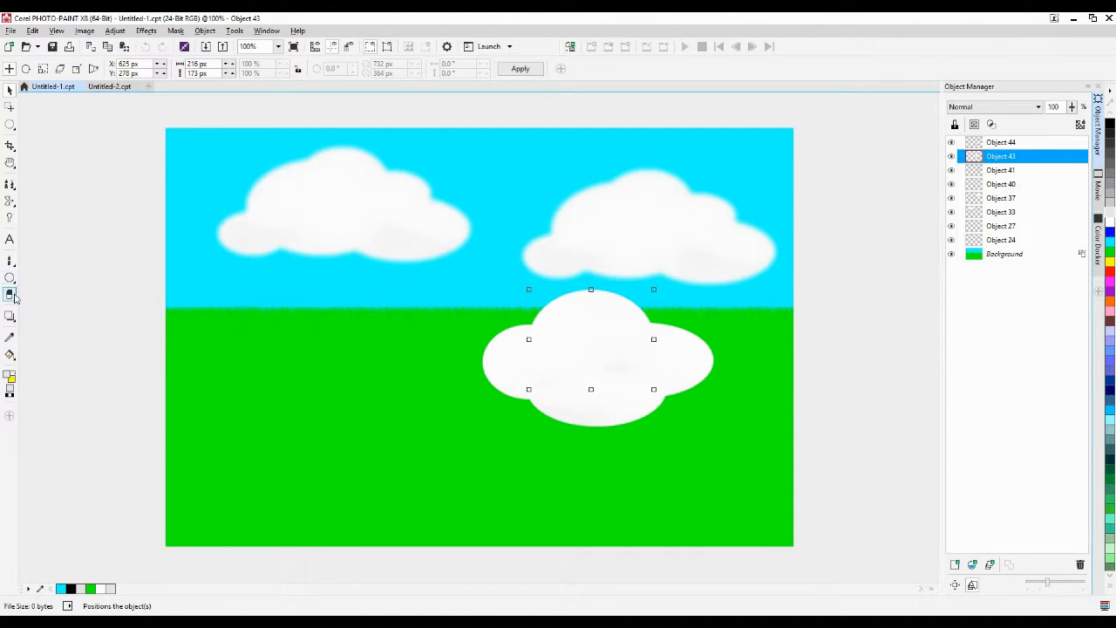
pyautogui.click(10, 294)
pyautogui.moveTo(558, 375)
pyautogui.mouseDown()
pyautogui.moveTo(553, 366)
pyautogui.moveTo(639, 366)
pyautogui.mouseUp()
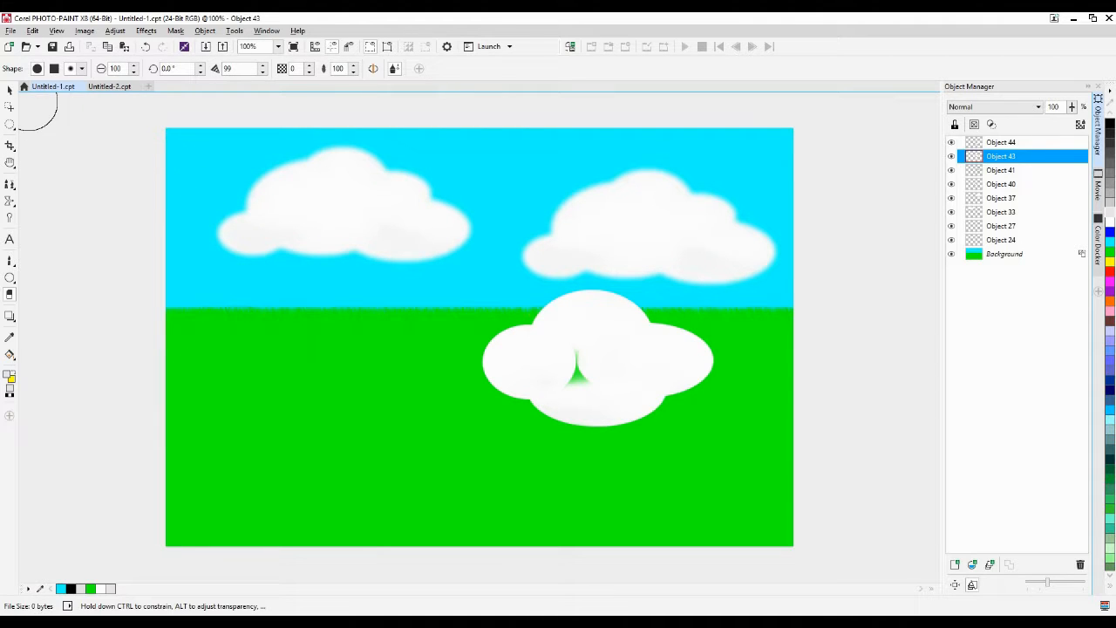
# Cover the gap with a duplicate of the left ellipse, sized about 306 by 160 px at X 594 px, Y 325 px, and soften its edges
pyautogui.click(9, 89)
pyautogui.click(510, 358)
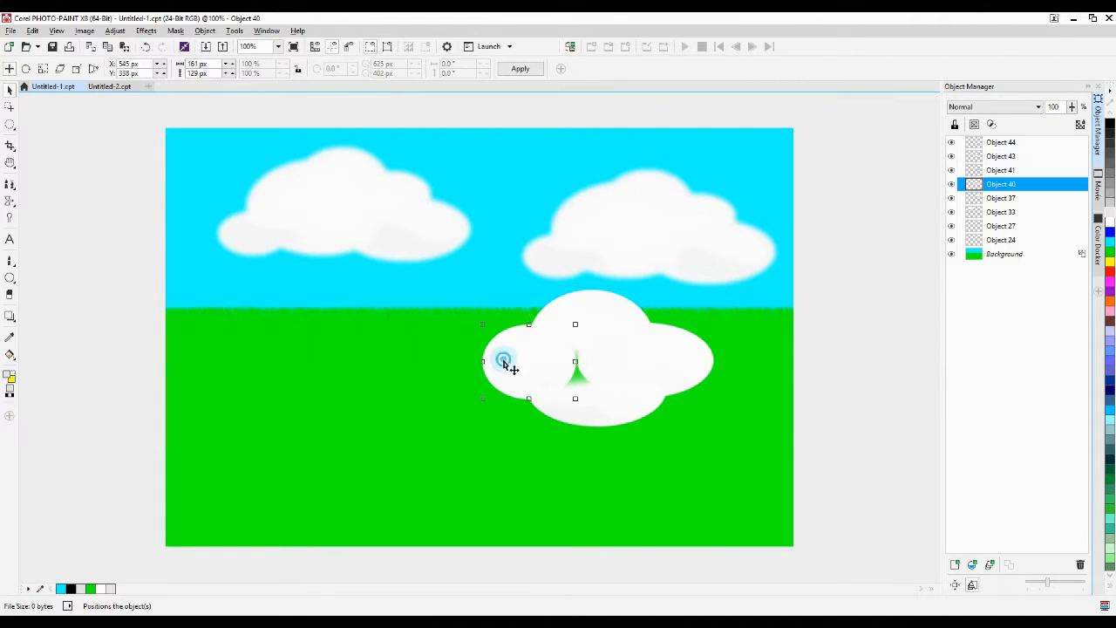
pyautogui.hotkey('ctrl', 'd')
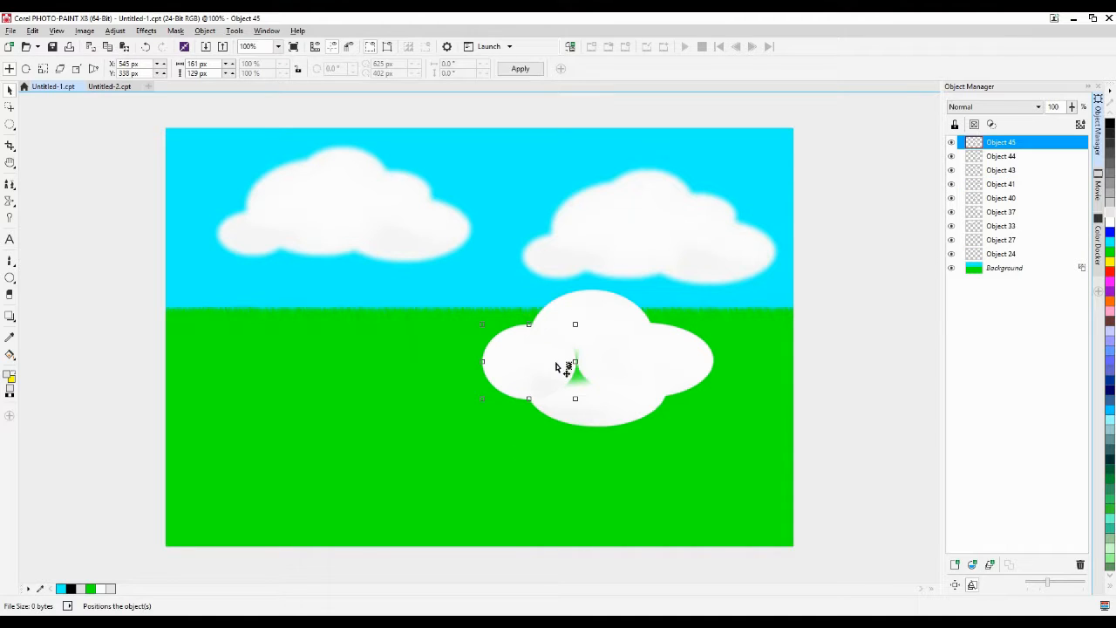
pyautogui.moveTo(558, 369); pyautogui.dragTo(613, 377)
pyautogui.moveTo(634, 327); pyautogui.dragTo(616, 360)
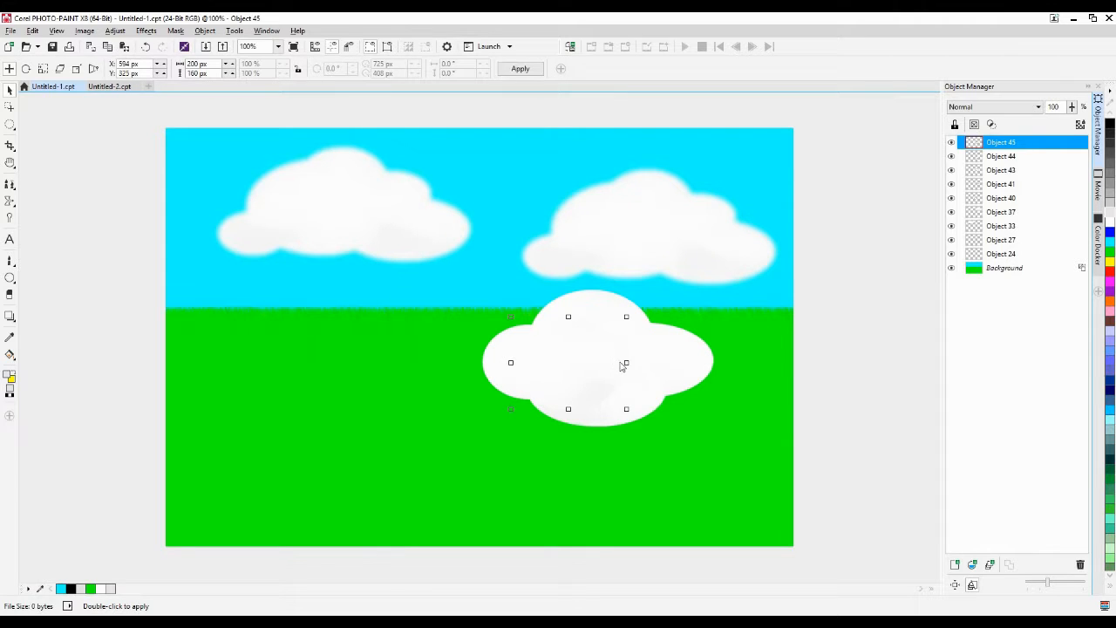
pyautogui.moveTo(625, 362); pyautogui.dragTo(674, 363)
pyautogui.click(10, 294)
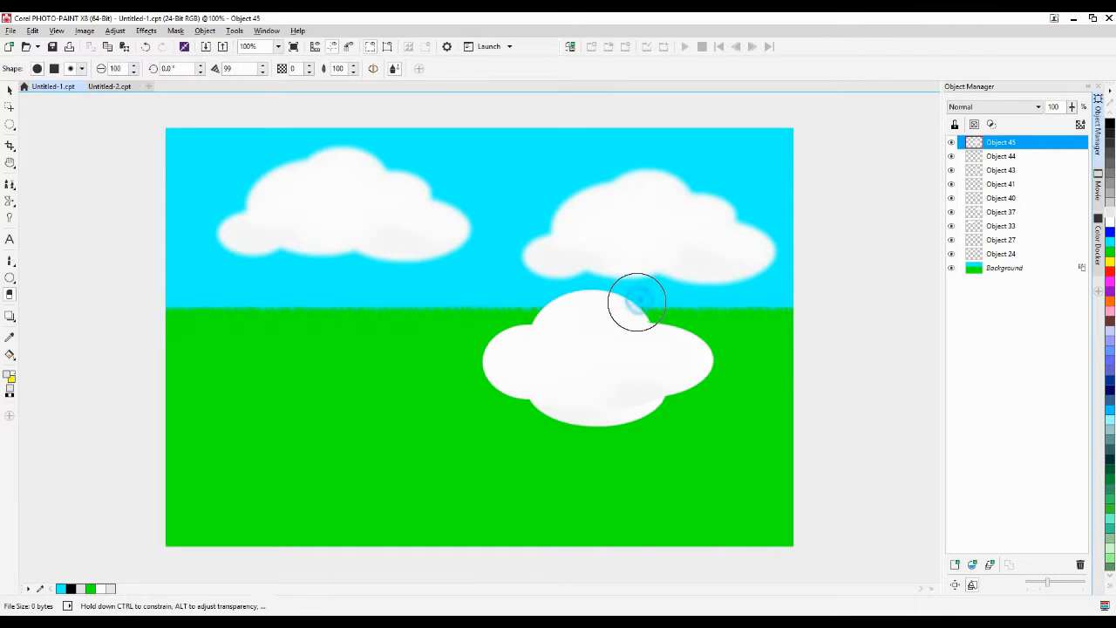
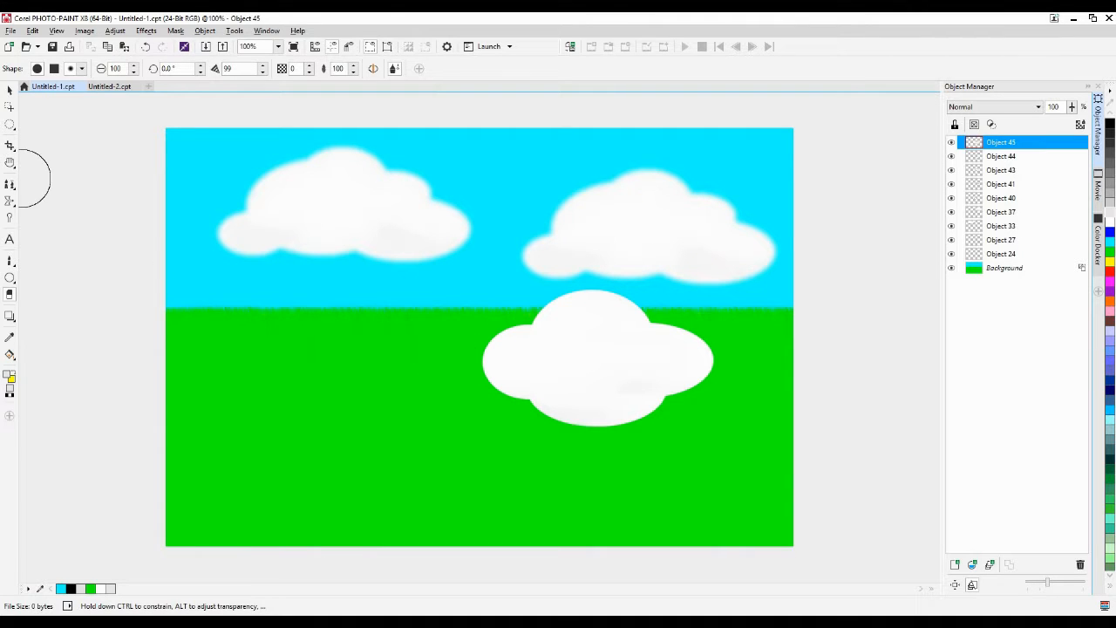
# Combine the five pieces of the new cloud into one object and move it to the middle of the grass
pyautogui.click(9, 93)
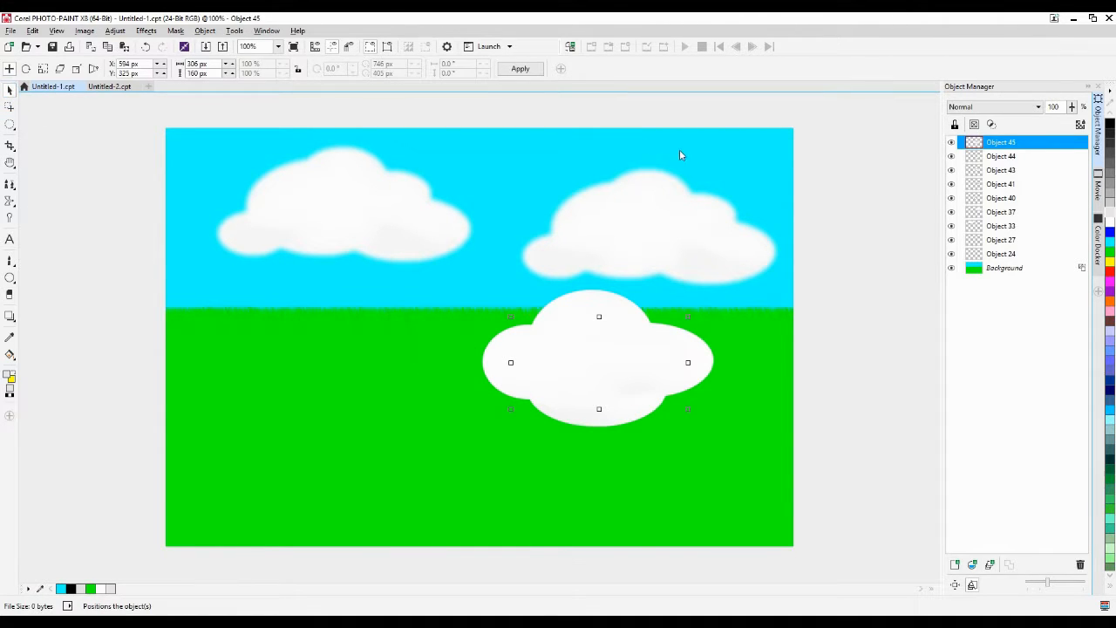
pyautogui.moveTo(354, 461); pyautogui.dragTo(790, 270)
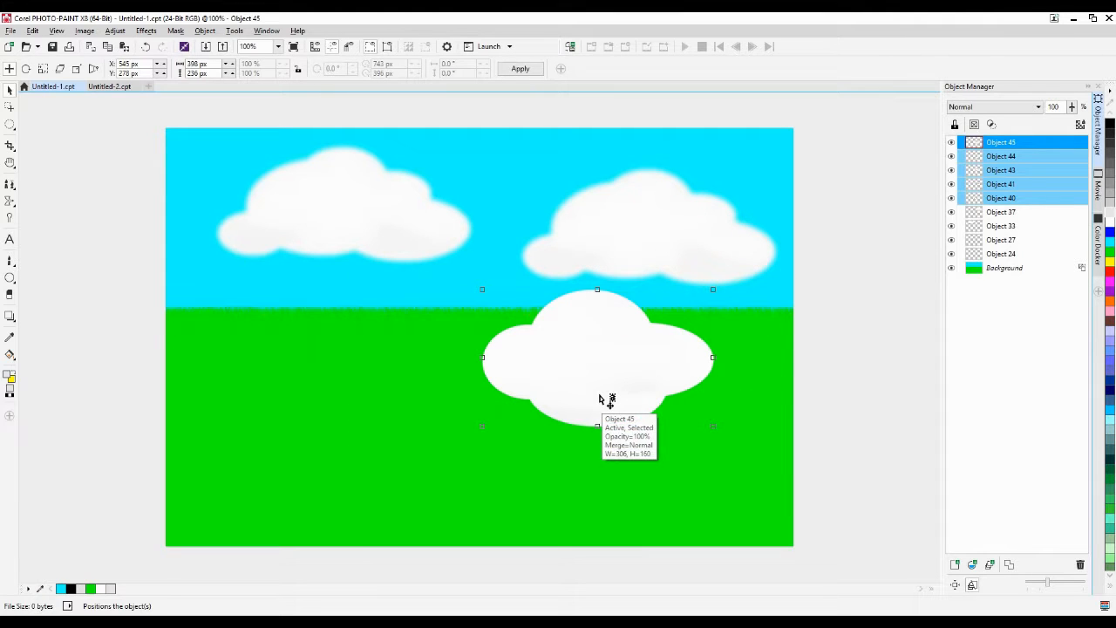
pyautogui.hotkey('ctrl', 'shift', 'Down')
pyautogui.moveTo(631, 366); pyautogui.dragTo(348, 408)
# Paste another 161 by 129 px ellipse at about X 245 px, Y 382 px on the cloud's left side and softly erase its lower edge
pyautogui.hotkey('ctrl', 'v')
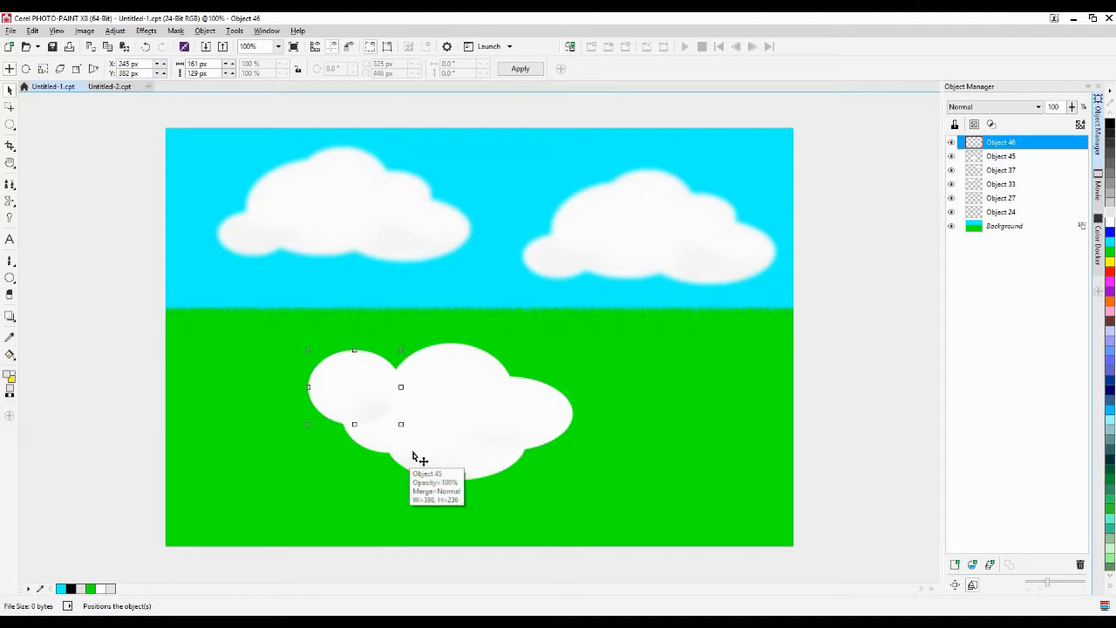
pyautogui.click(10, 296)
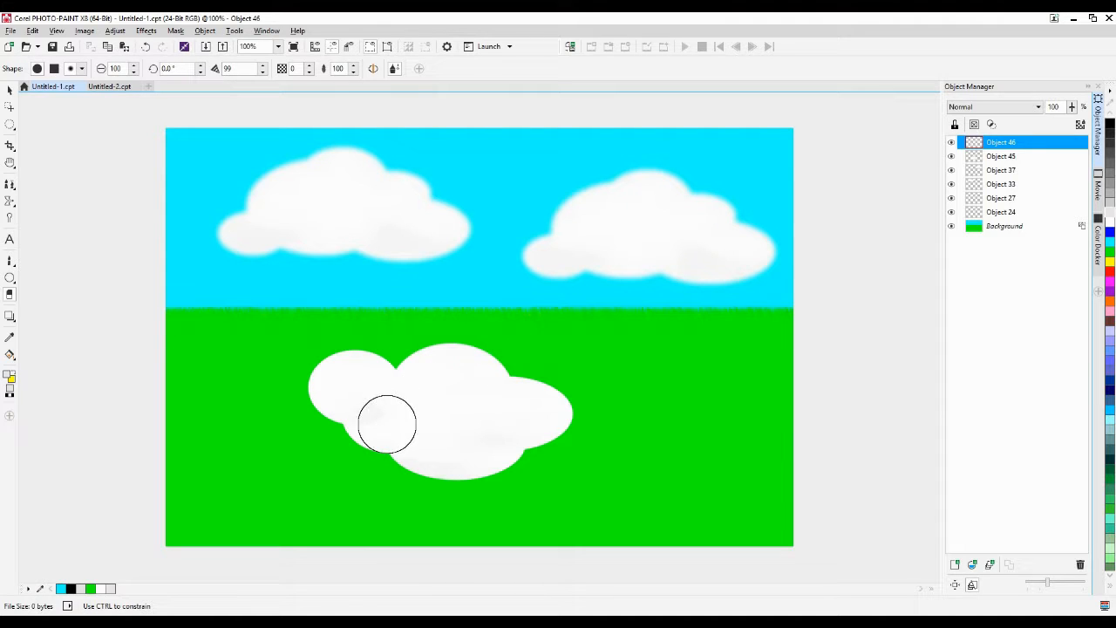
pyautogui.moveTo(386, 424)
pyautogui.mouseDown()
pyautogui.moveTo(374, 438)
pyautogui.moveTo(390, 417)
pyautogui.moveTo(376, 413)
pyautogui.moveTo(431, 454)
pyautogui.moveTo(372, 426)
pyautogui.moveTo(498, 476)
pyautogui.mouseUp()
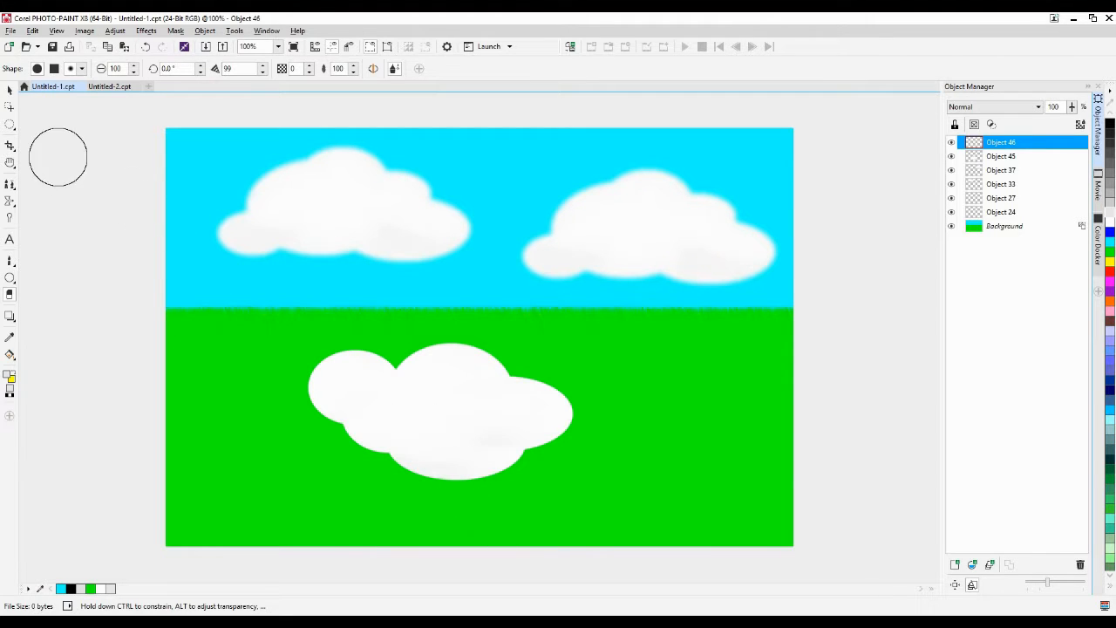
# Duplicate the left ellipse, place the copy at X 331 px, Y 367 px on the cloud's top edge, and softly erase its lower part
pyautogui.click(9, 91)
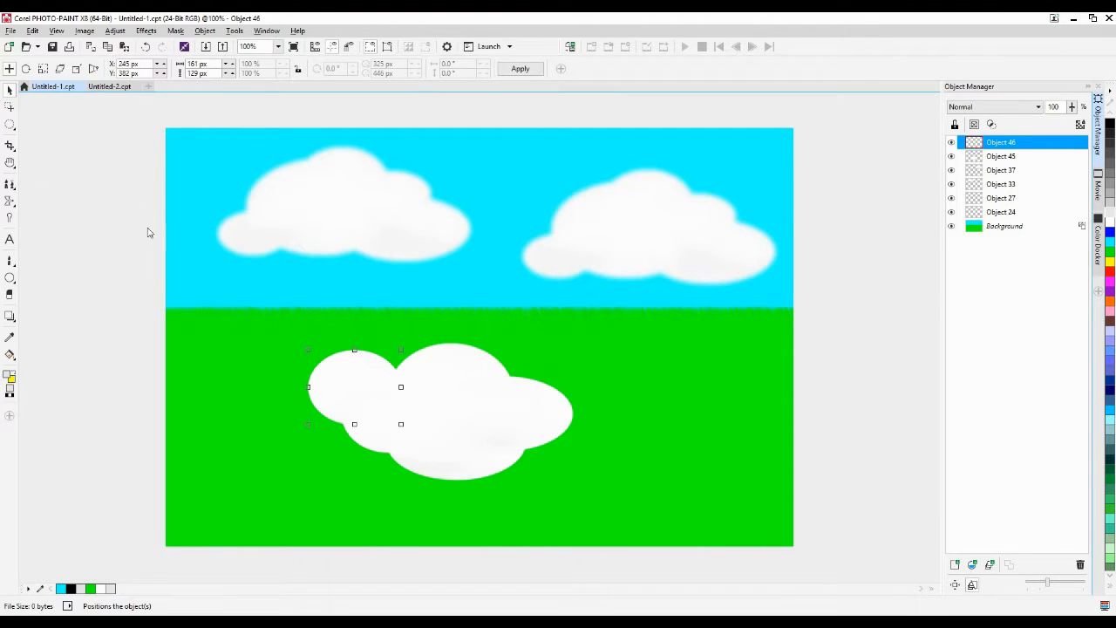
pyautogui.hotkey('ctrl', 'd')
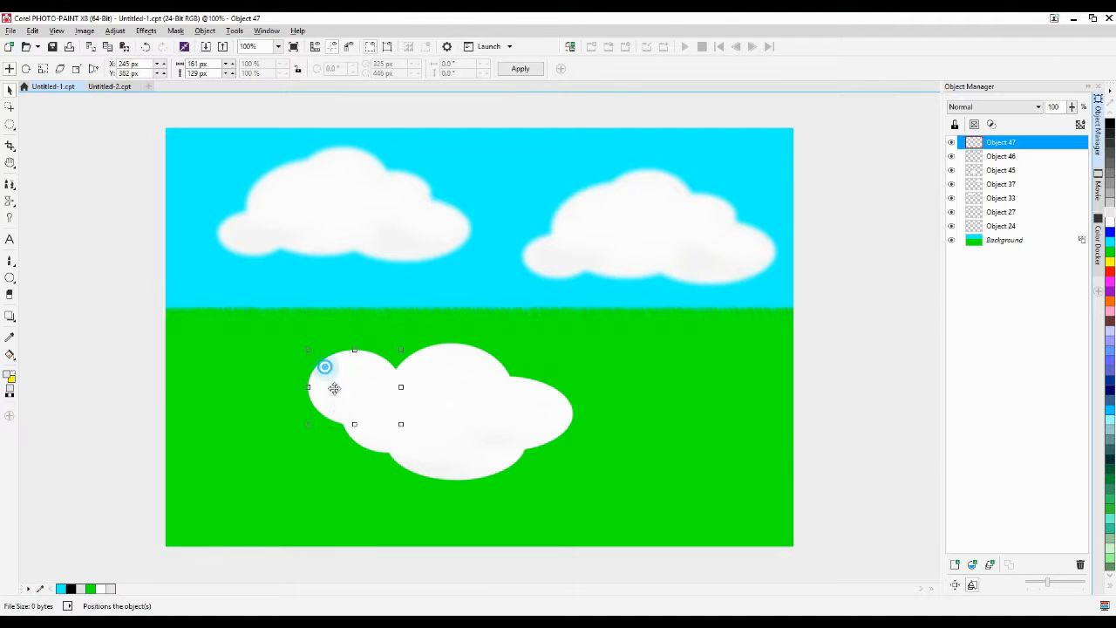
pyautogui.moveTo(334, 388); pyautogui.dragTo(379, 415)
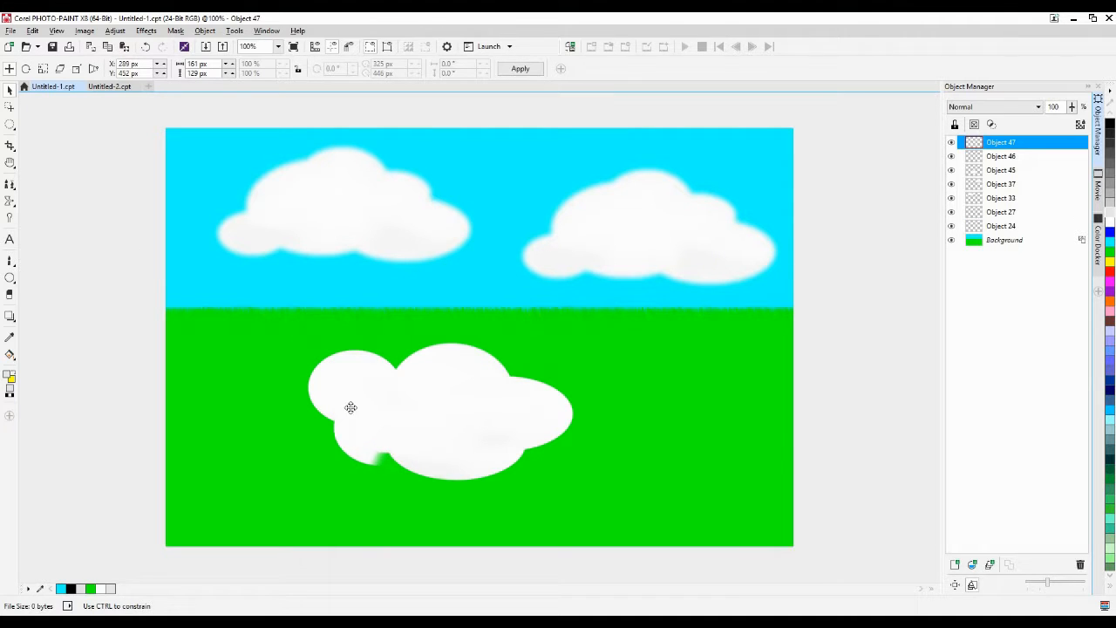
pyautogui.moveTo(351, 406); pyautogui.dragTo(375, 358)
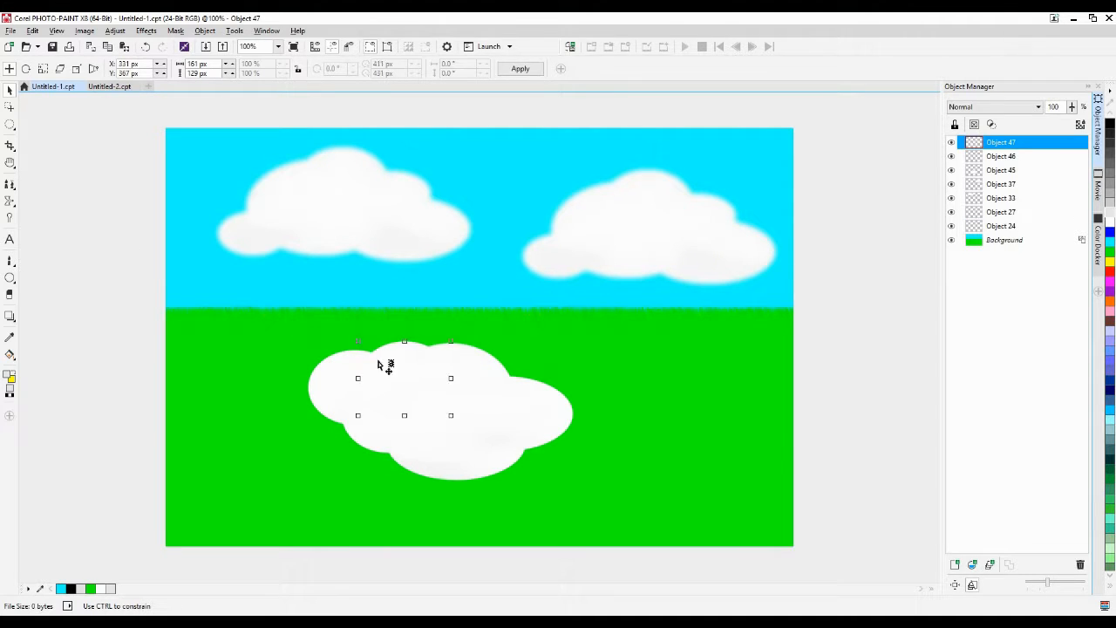
pyautogui.click(11, 294)
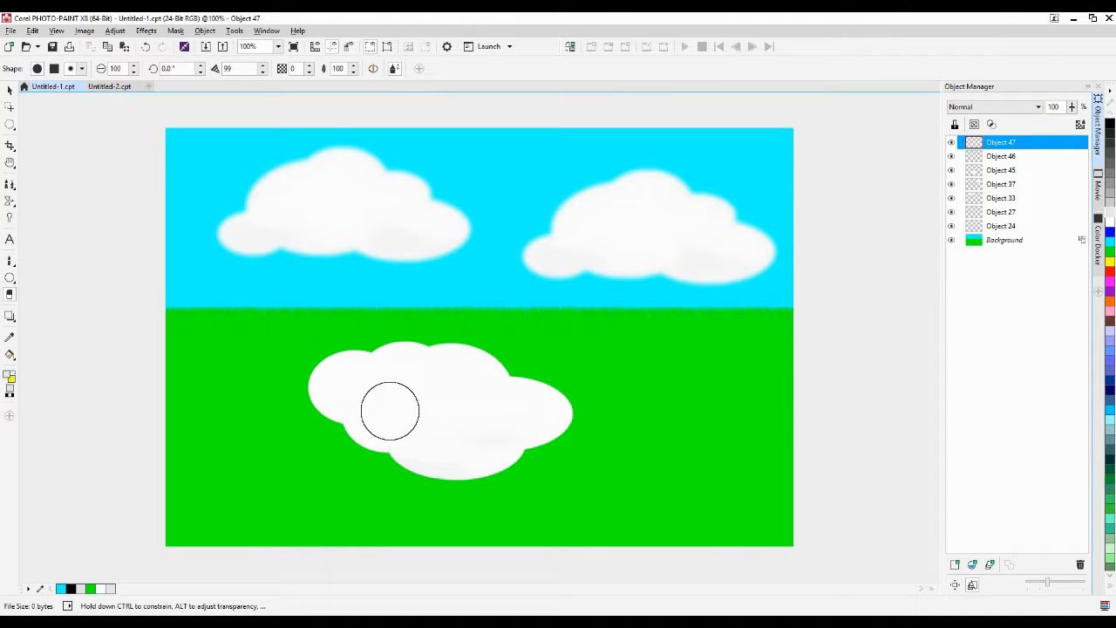
pyautogui.moveTo(369, 402); pyautogui.dragTo(415, 407)
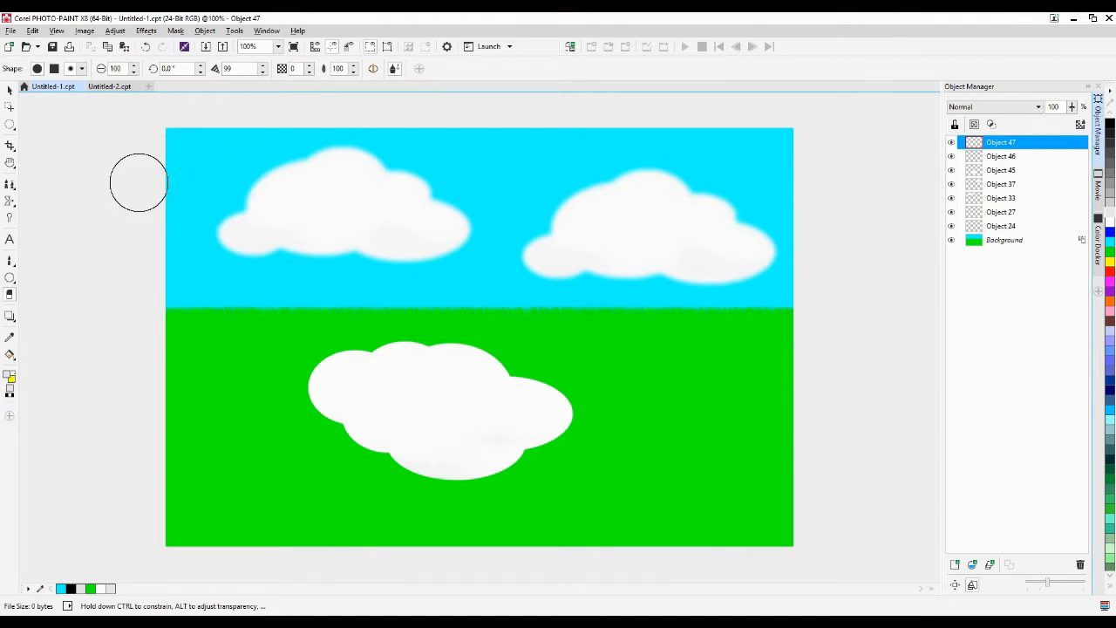
# Combine the three pieces of the new cloud into one object and move it to about X 481 px, Y 373 px
pyautogui.click(9, 90)
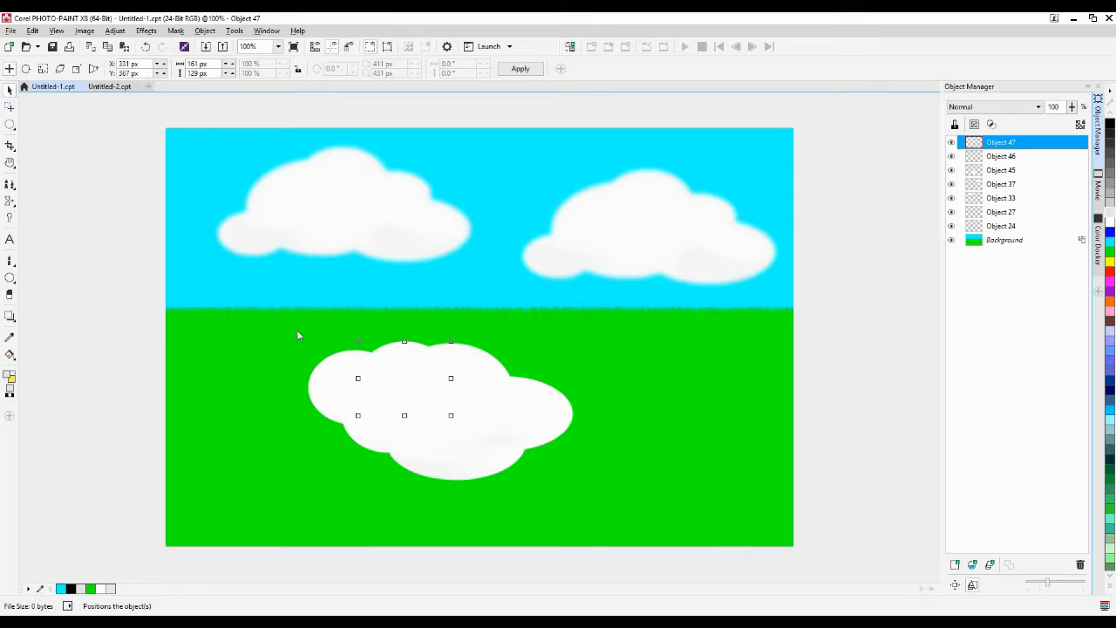
pyautogui.moveTo(269, 295); pyautogui.dragTo(737, 559)
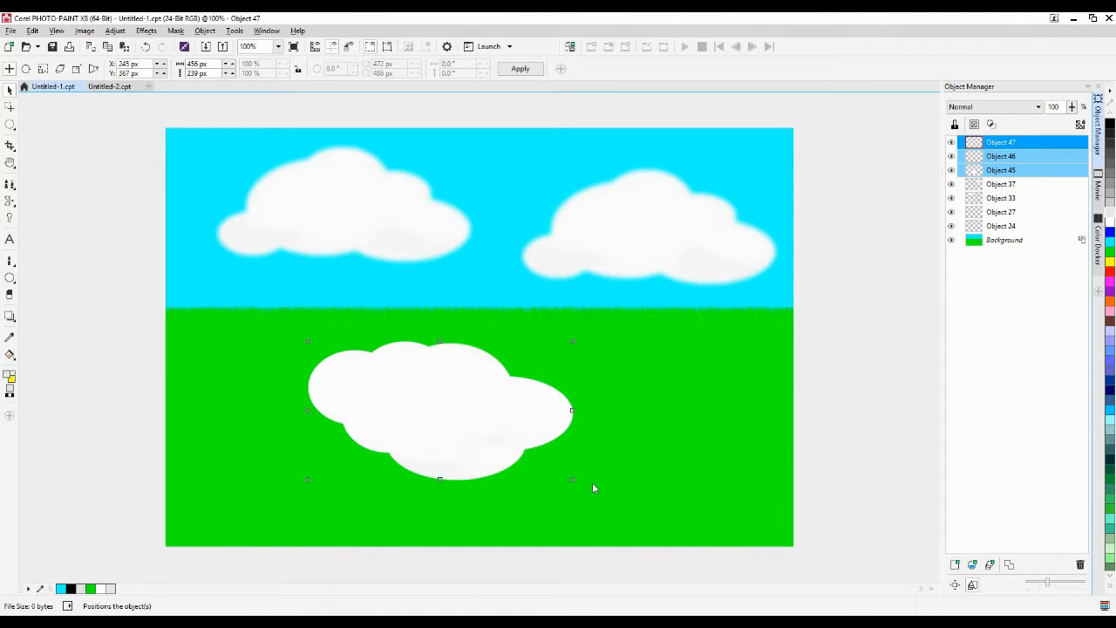
pyautogui.hotkey('ctrl', 'Down')
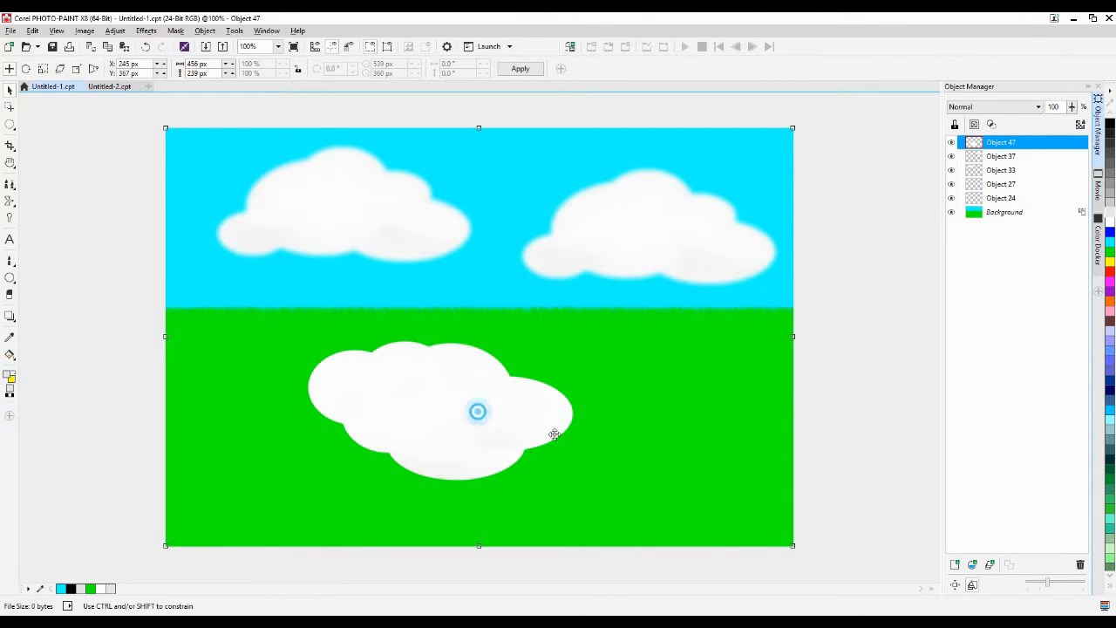
pyautogui.moveTo(477, 406); pyautogui.dragTo(615, 416)
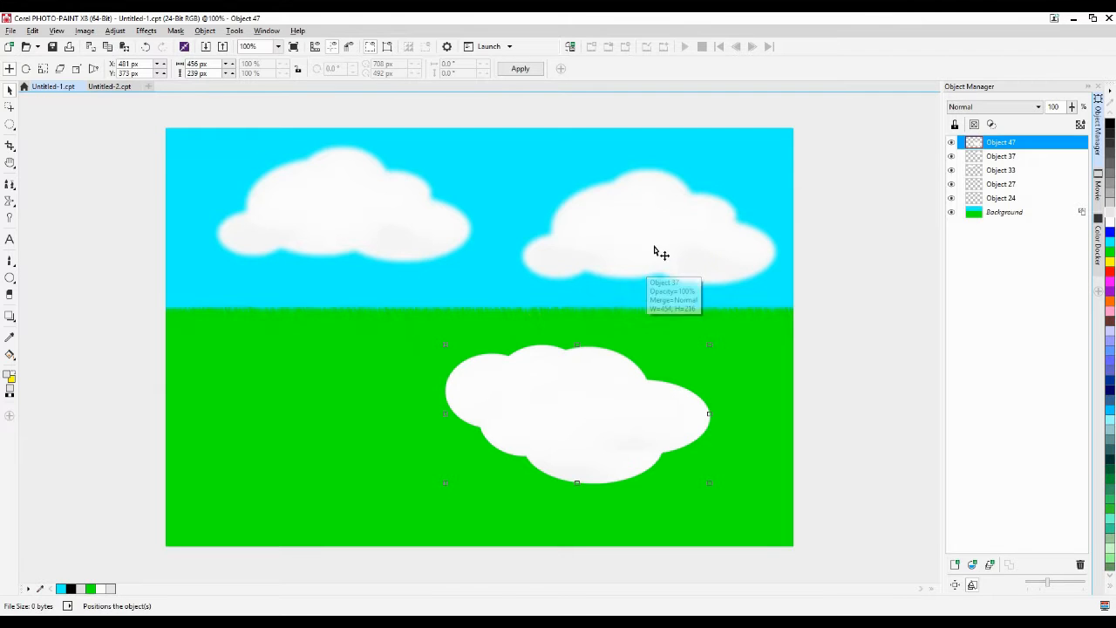
# Move the fluffy cloud from the right of the sky down to the left part of the grass and reselect the new cloud
pyautogui.moveTo(656, 249); pyautogui.dragTo(289, 474)
pyautogui.click(591, 436)
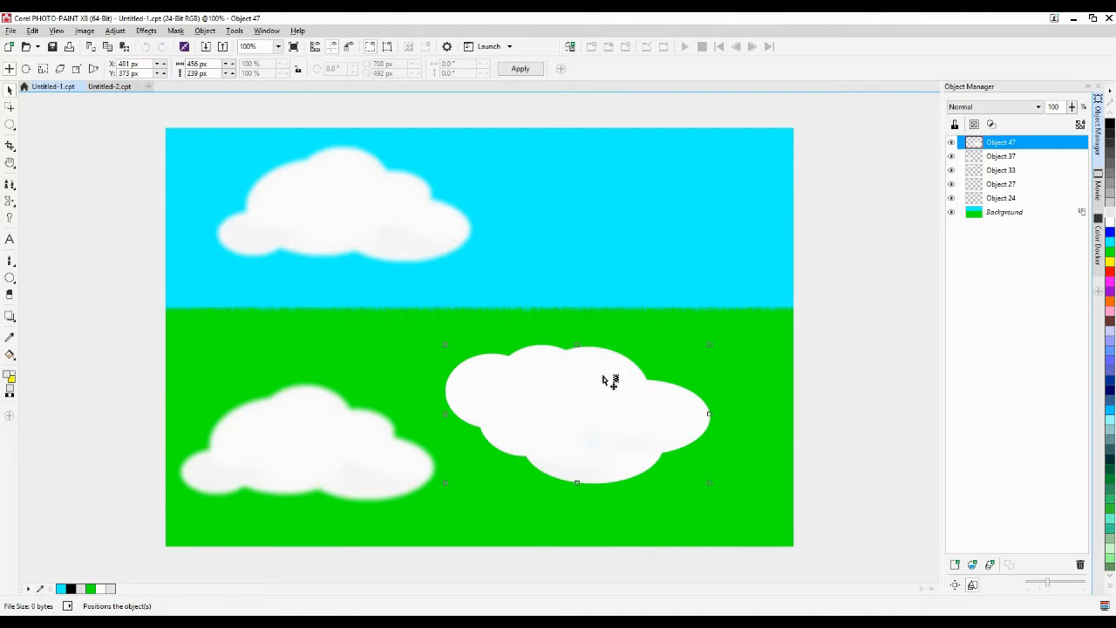
pyautogui.click(607, 410)
pyautogui.moveTo(710, 342); pyautogui.dragTo(637, 582)
pyautogui.moveTo(709, 343); pyautogui.dragTo(676, 605)
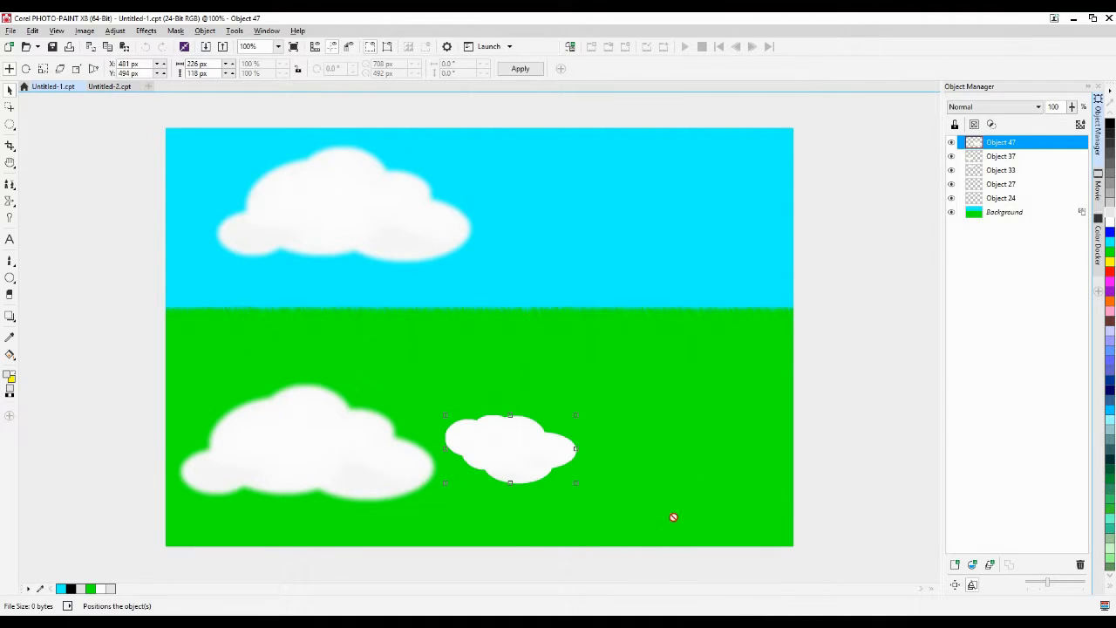
pyautogui.hotkey('ctrl', 'z')
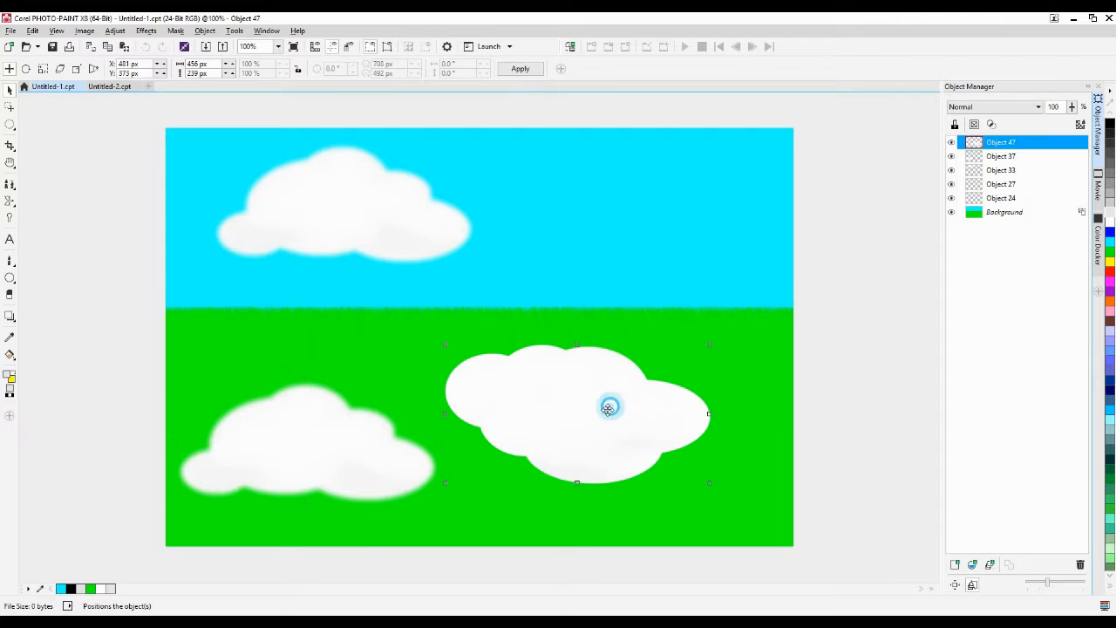
# Rotate the new cloud on the grass by about 180° and apply the rotation
pyautogui.click(624, 455)
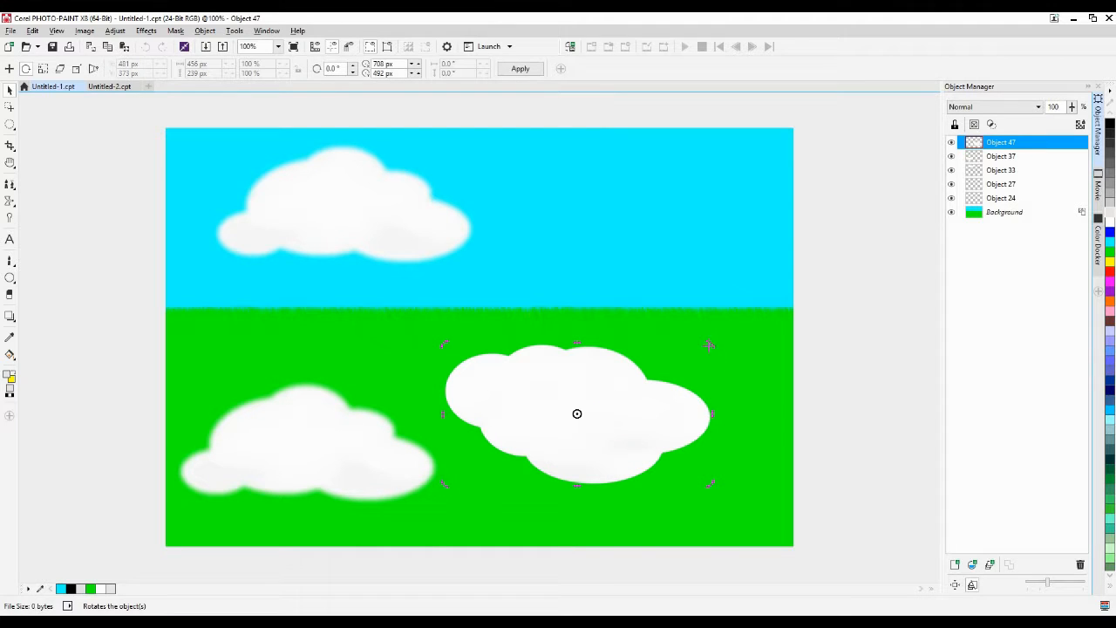
pyautogui.moveTo(709, 344)
pyautogui.mouseDown()
pyautogui.moveTo(738, 358)
pyautogui.moveTo(663, 567)
pyautogui.moveTo(119, 581)
pyautogui.moveTo(173, 616)
pyautogui.mouseUp()
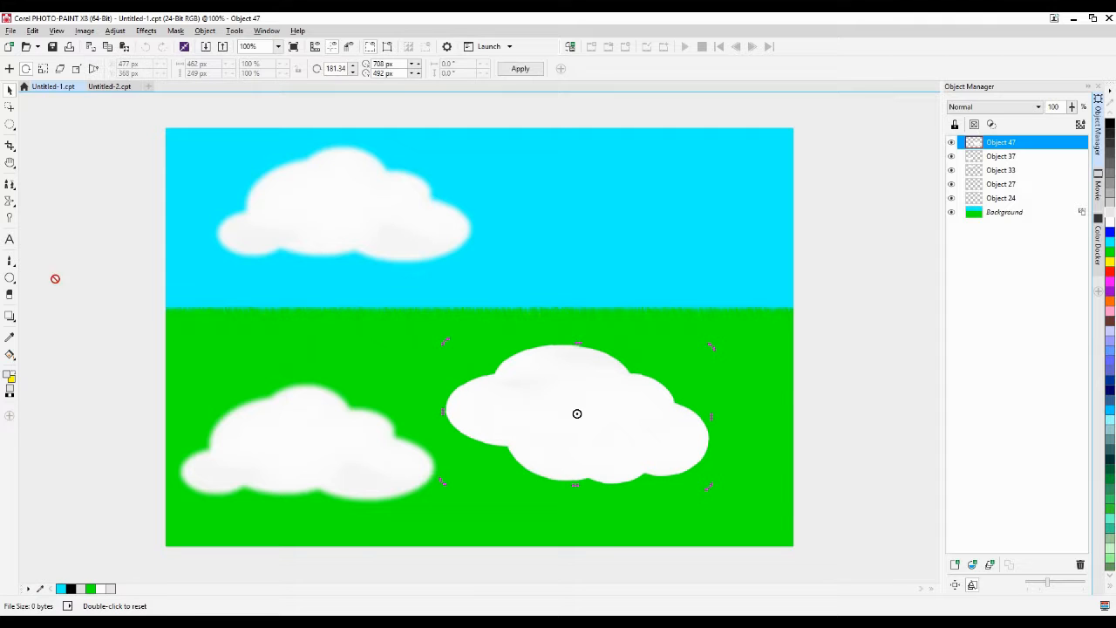
pyautogui.click(10, 124)
pyautogui.click(13, 88)
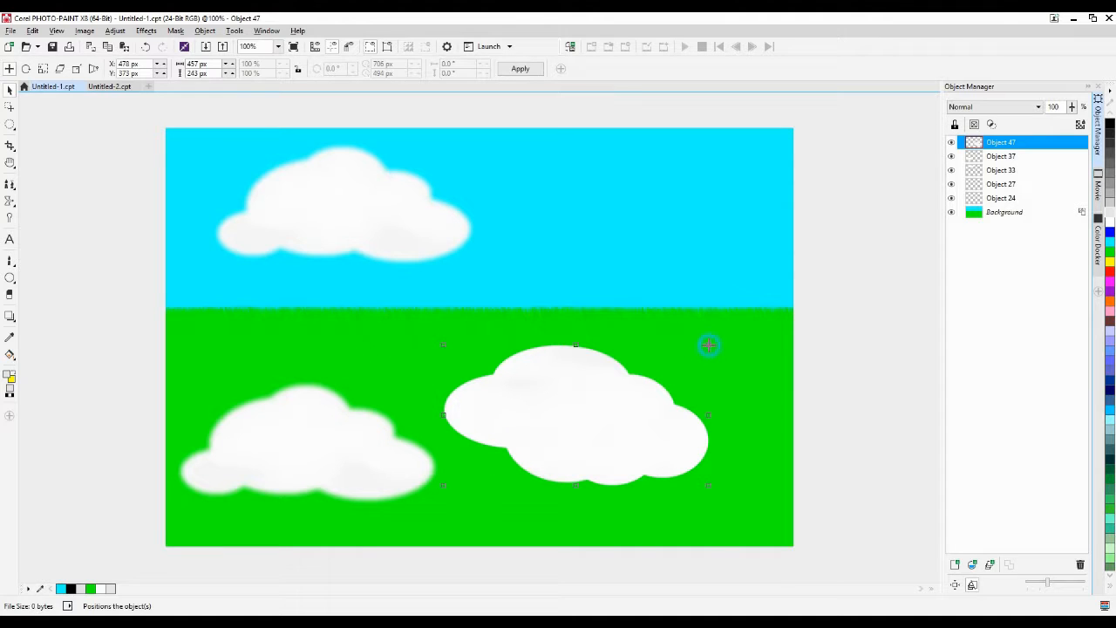
# Shrink the rotated cloud to about 291 by 155 px and place it in the sky at X 677 px, Y 64 px
pyautogui.moveTo(709, 345); pyautogui.dragTo(672, 213)
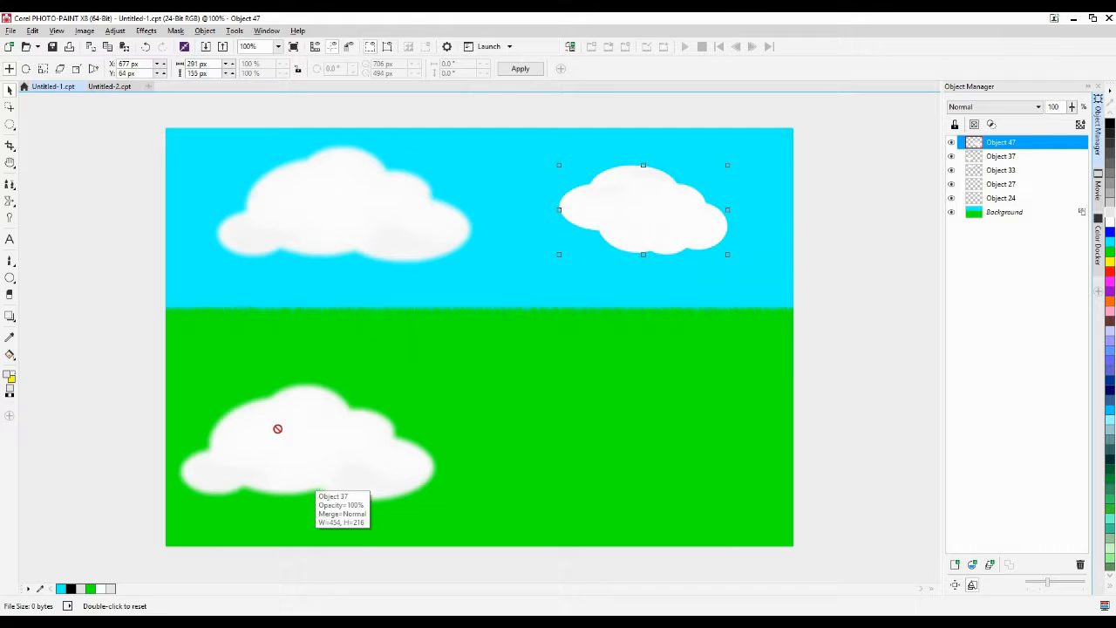
pyautogui.click(9, 125)
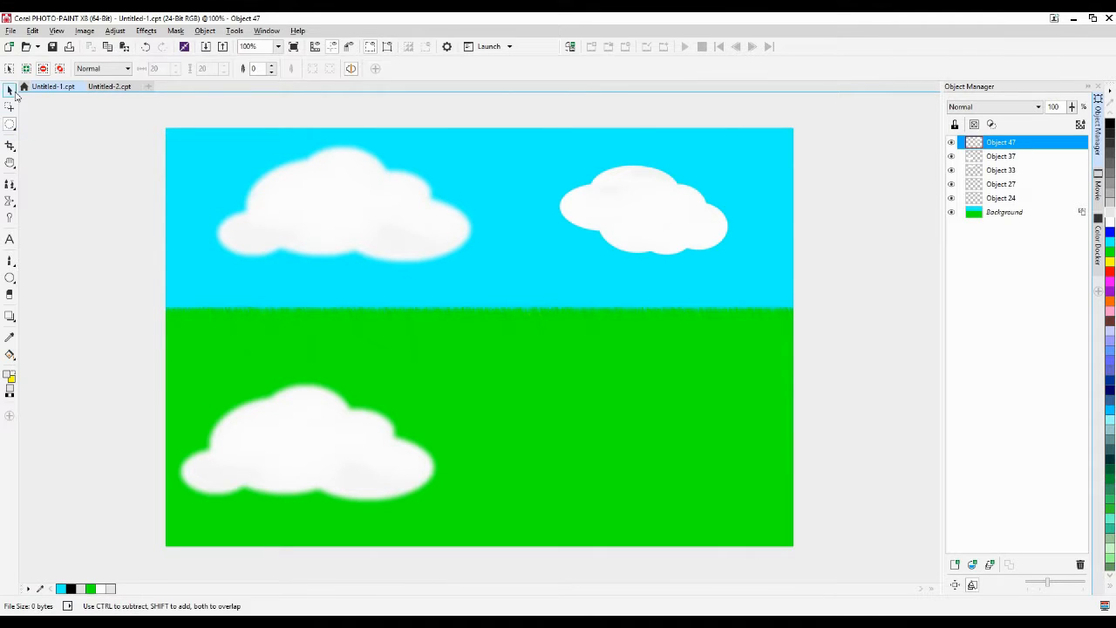
pyautogui.click(10, 91)
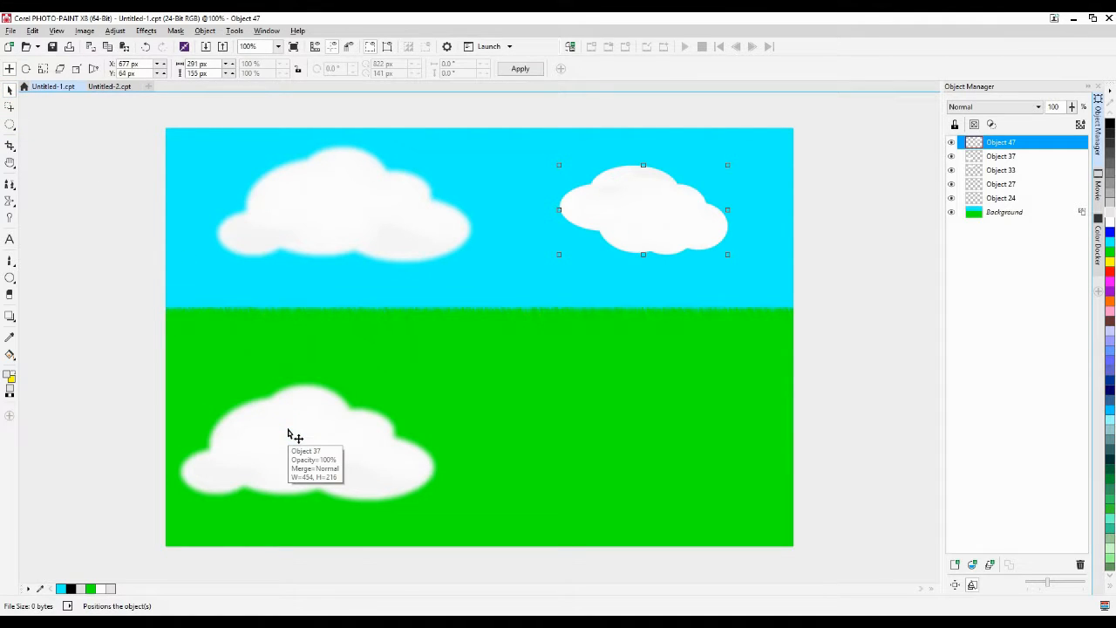
# Narrow the fluffy cloud to about 270 px wide and place it behind the new cloud at X 770 px, Y 12 px
pyautogui.moveTo(340, 461); pyautogui.dragTo(778, 207)
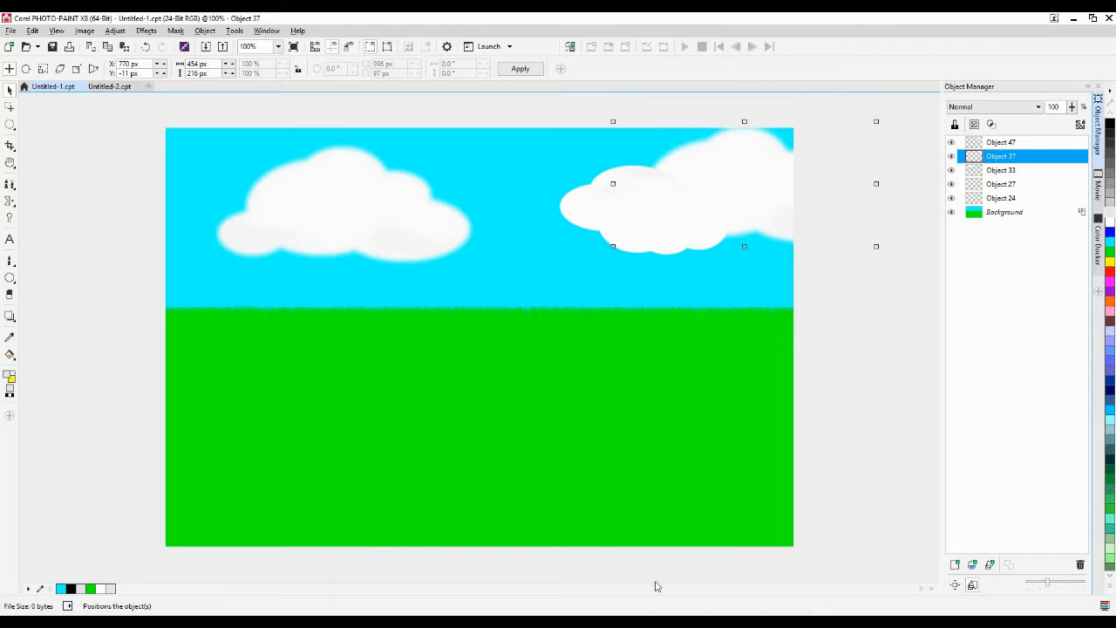
pyautogui.click(839, 455)
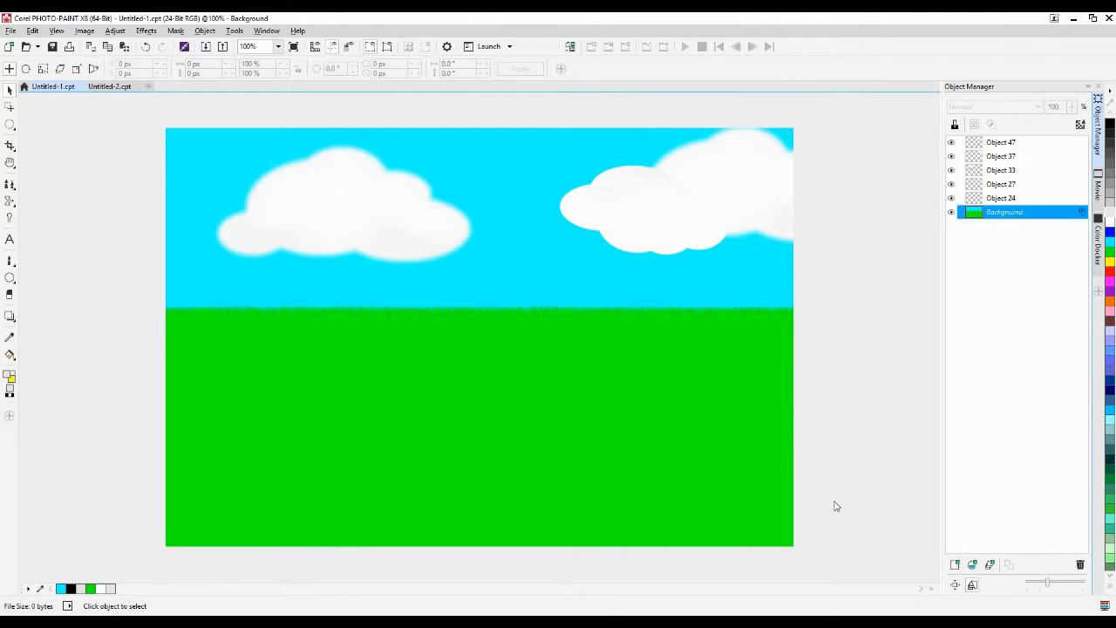
pyautogui.moveTo(760, 192); pyautogui.dragTo(640, 416)
pyautogui.moveTo(571, 322); pyautogui.dragTo(630, 402)
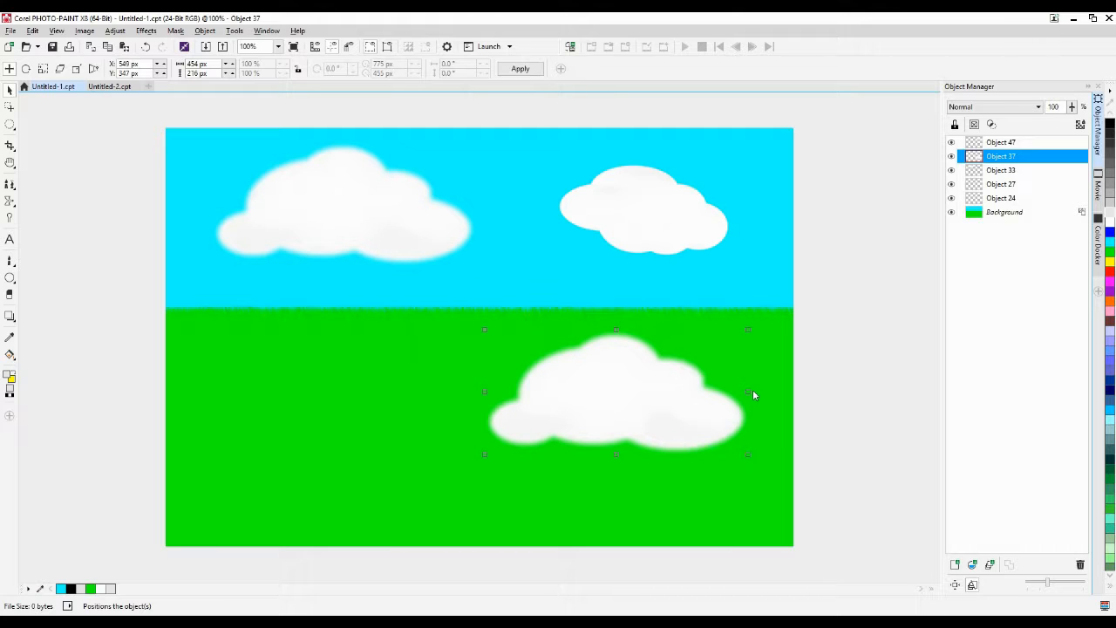
pyautogui.moveTo(755, 395); pyautogui.dragTo(688, 200)
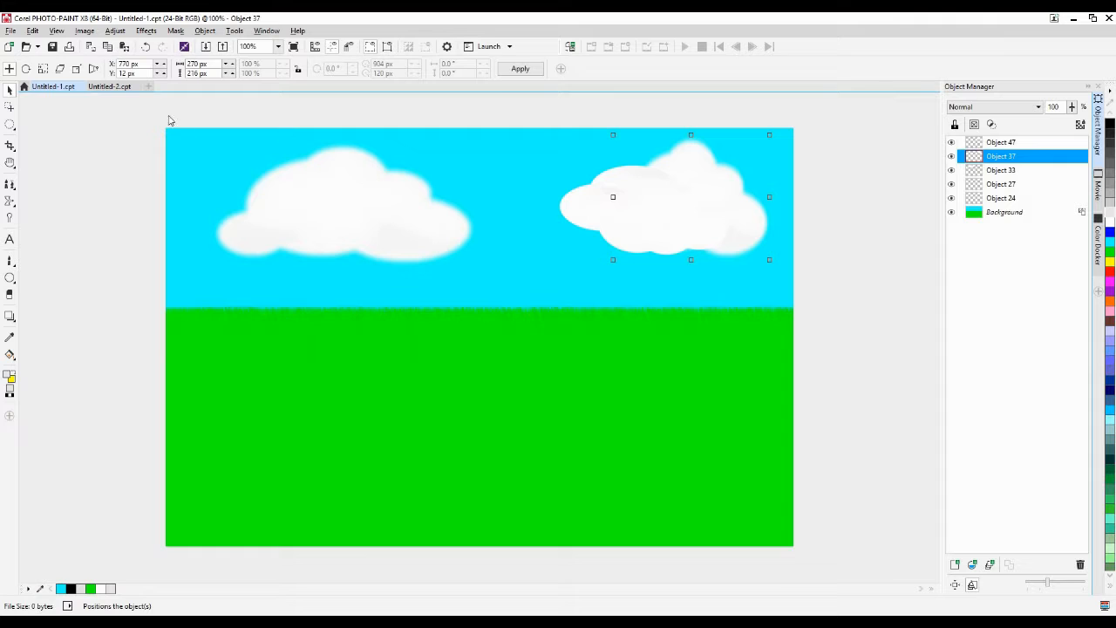
# Copy the three cloud objects from the sky into Untitled-2.cpt and place them beside its existing clouds at about X 4.95", Y 0.46"
pyautogui.moveTo(170, 120); pyautogui.dragTo(875, 362)
pyautogui.hotkey('ctrl', 'x')
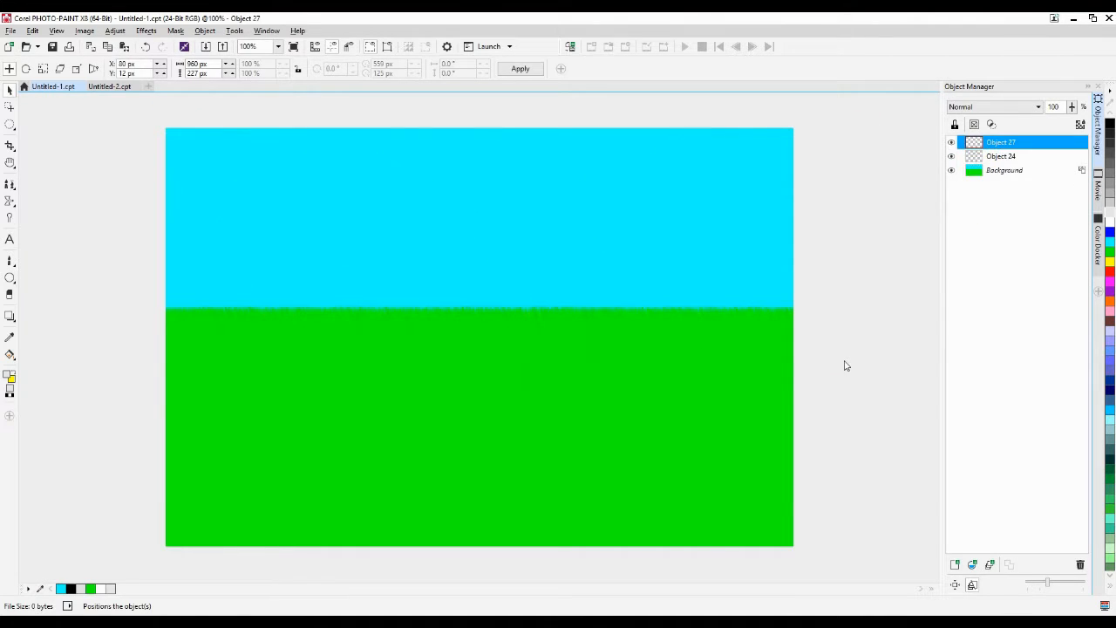
pyautogui.hotkey('ctrl', 'v')
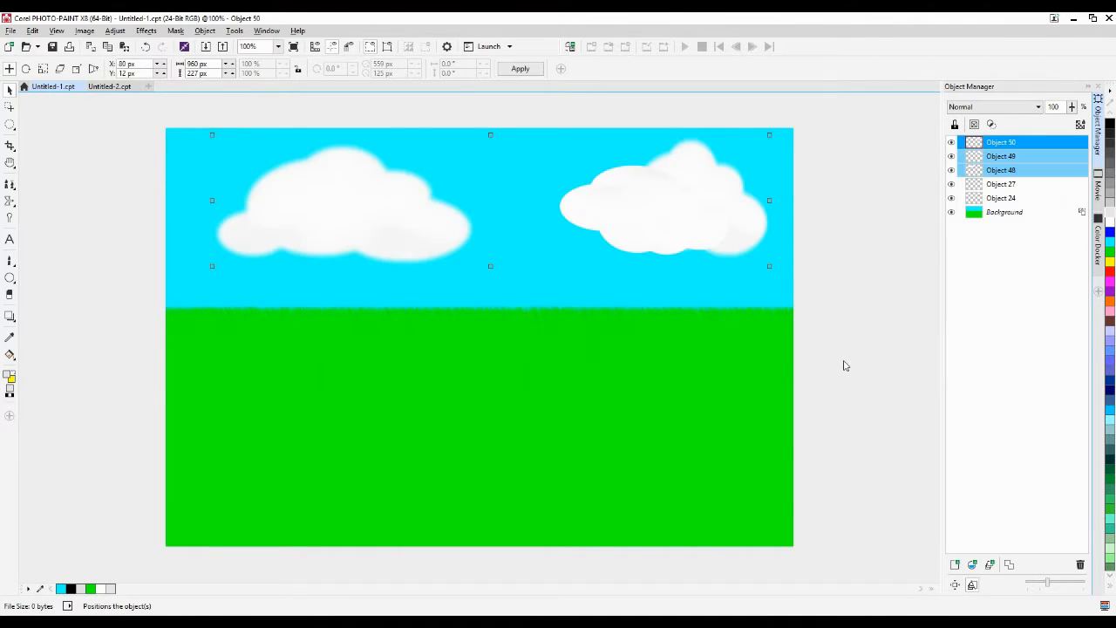
pyautogui.click(106, 87)
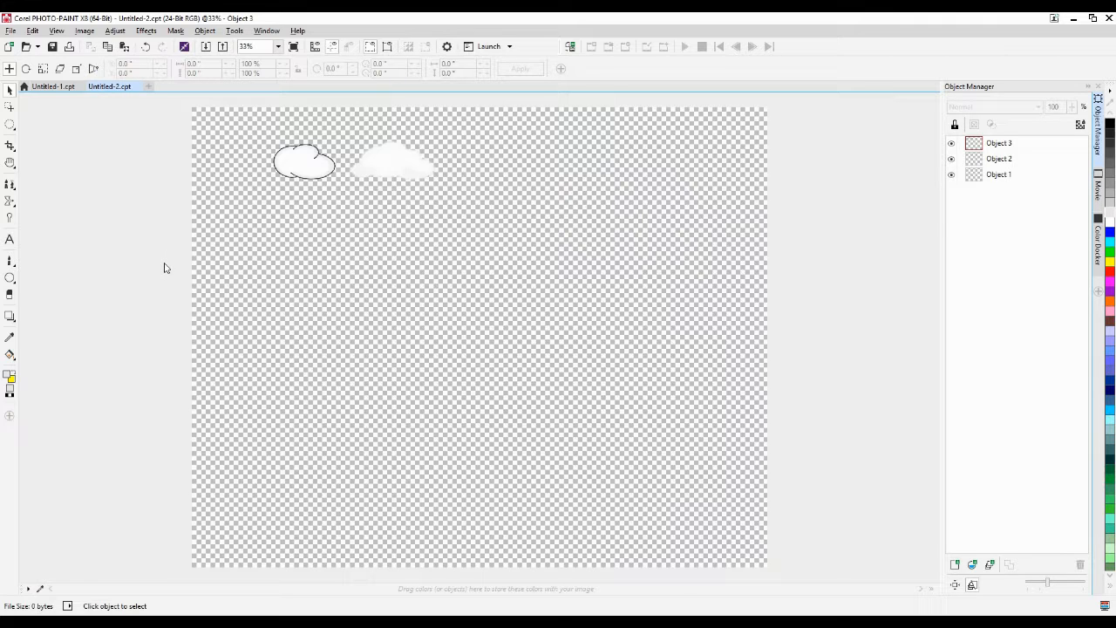
pyautogui.hotkey('ctrl', 'v')
pyautogui.moveTo(544, 339); pyautogui.dragTo(633, 162)
pyautogui.click(565, 276)
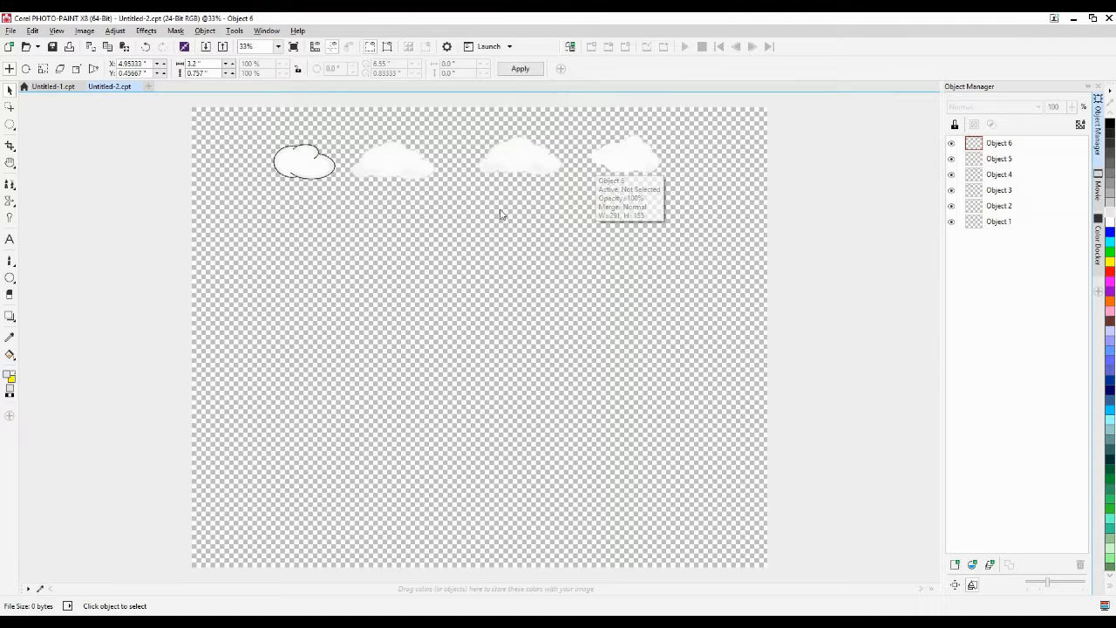
# Paste the clouds again in Untitled-2.cpt, combine them into one object, and place it below the first set at about X 4.92", Y 1.43"
pyautogui.moveTo(463, 122); pyautogui.dragTo(757, 240)
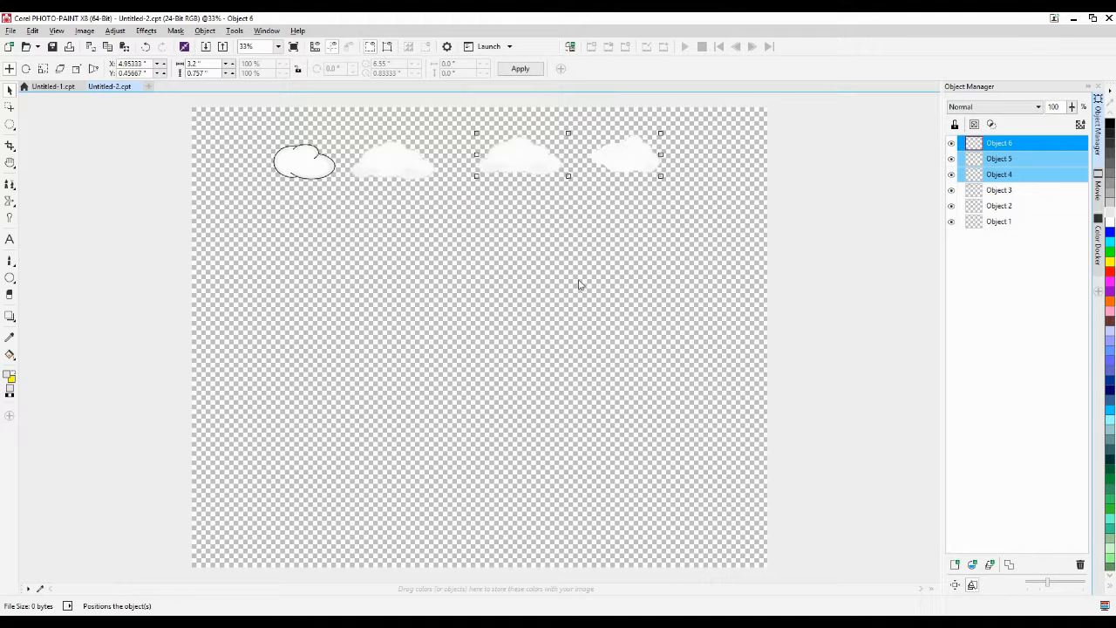
pyautogui.hotkey('ctrl', 'v')
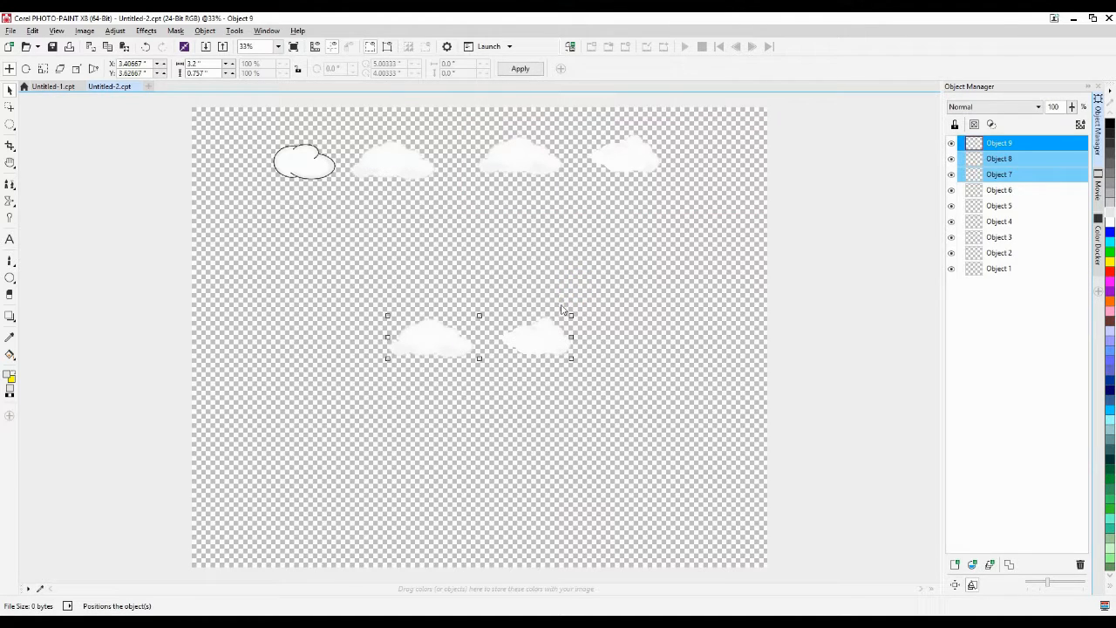
pyautogui.hotkey('ctrl', 'alt', 'Down')
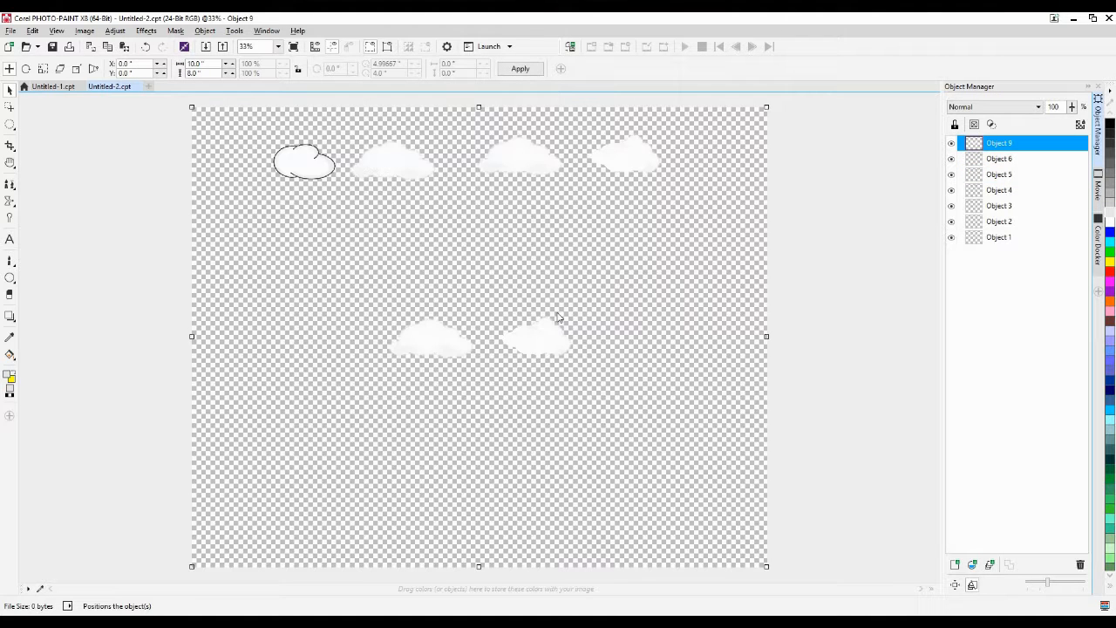
pyautogui.moveTo(545, 329); pyautogui.dragTo(634, 222)
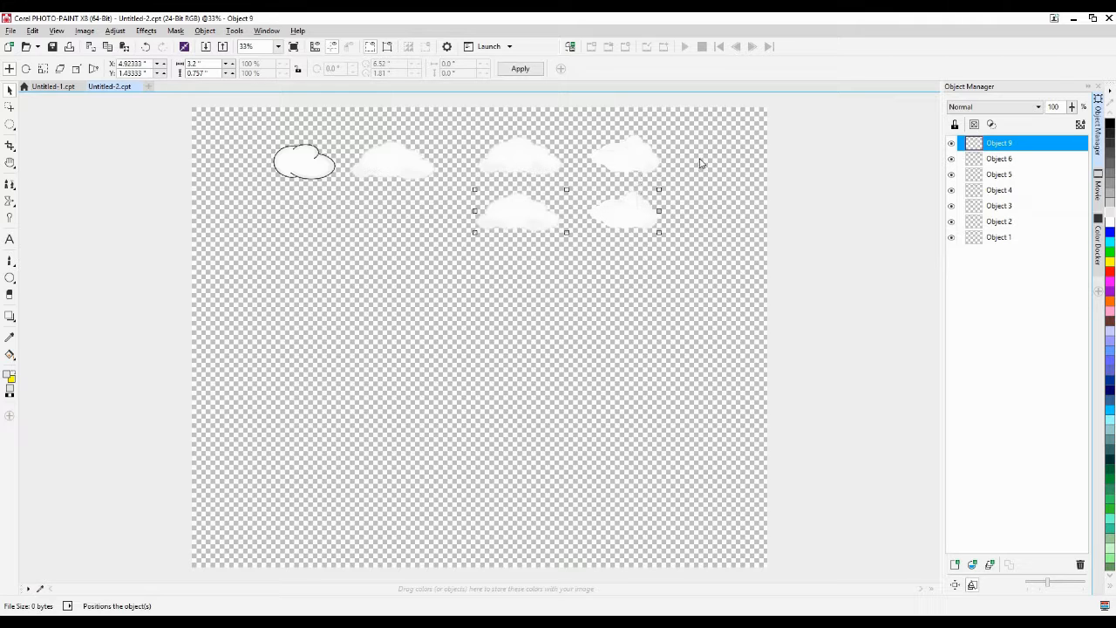
# Merge the three cloud objects in Untitled-1.cpt with the background and delete the leftover Object 27 and Object 24
pyautogui.click(61, 87)
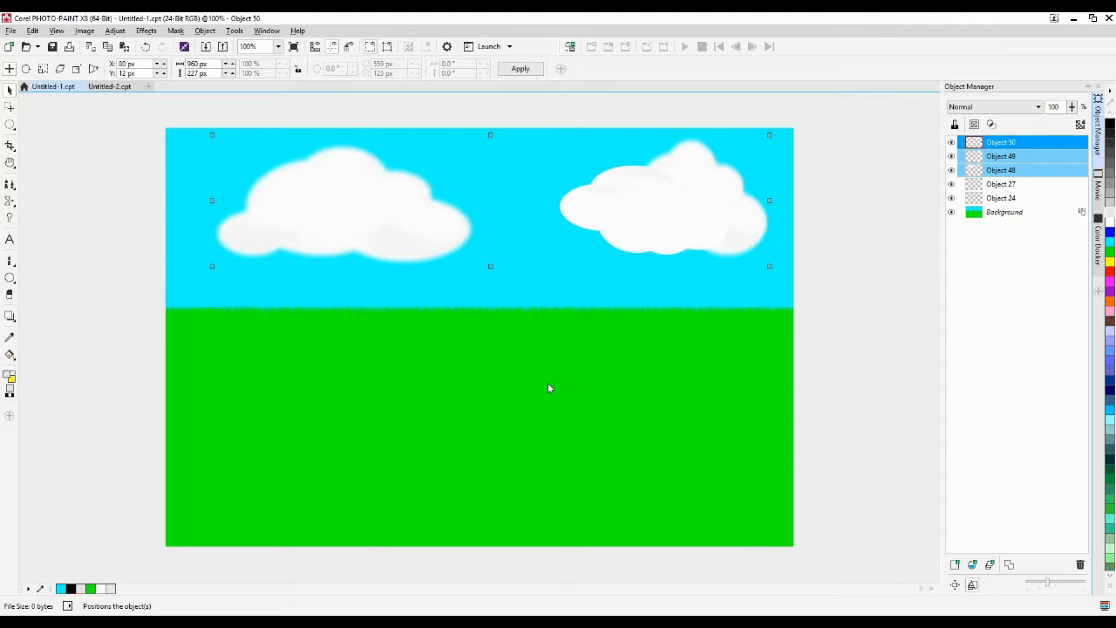
pyautogui.press('Delete')
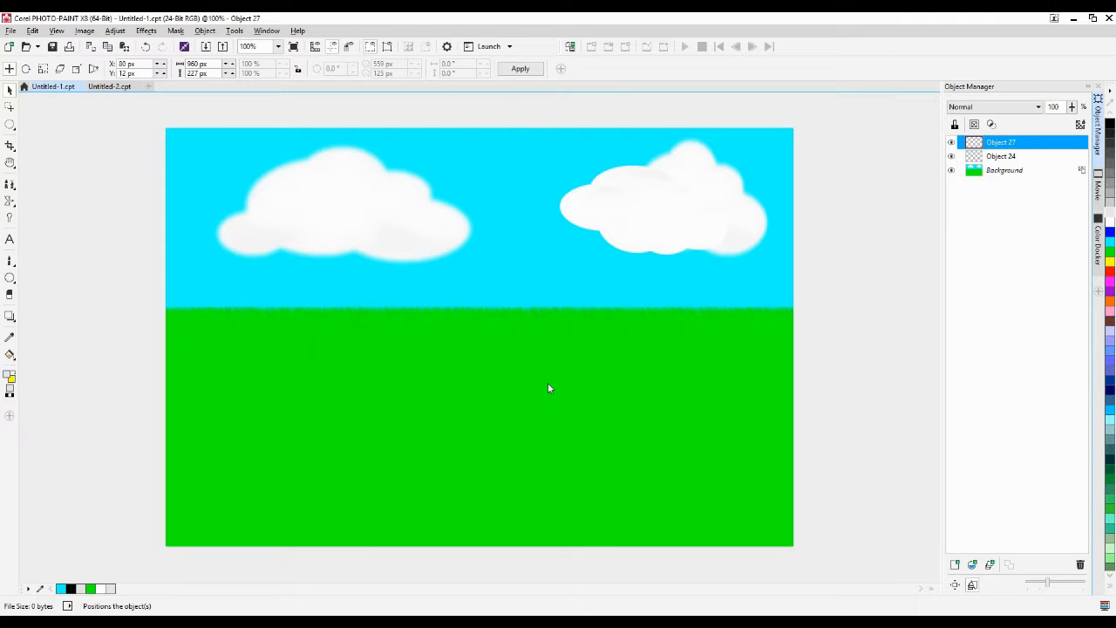
pyautogui.press('Delete')
pyautogui.press('Delete')
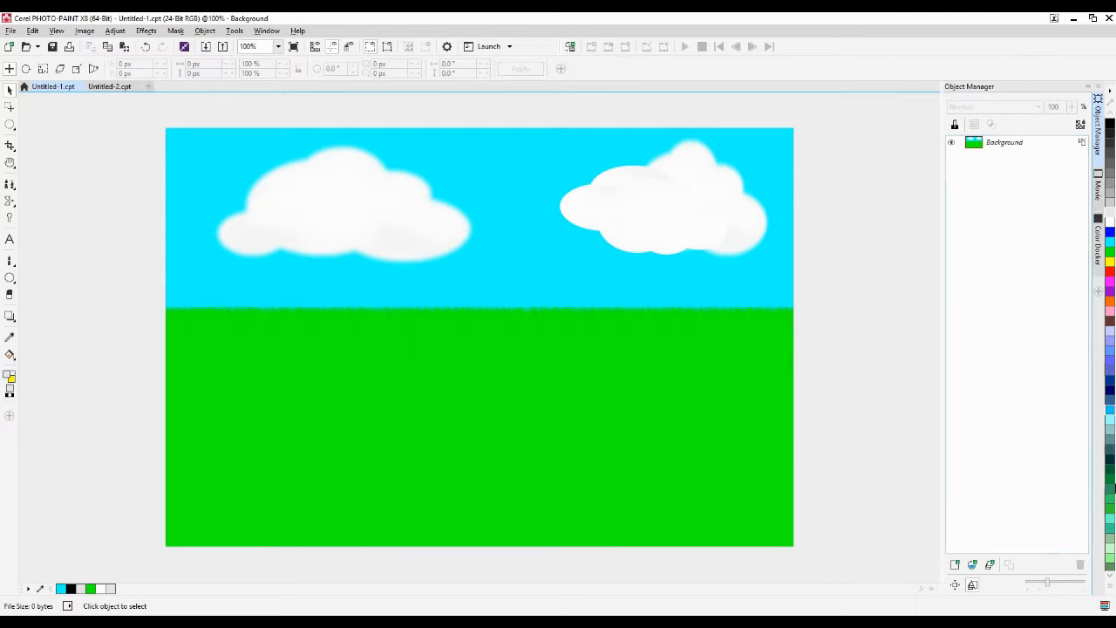
# Draw a tall, narrow triangular tree trunk with a dark brown outline and orange-red fill, from the first cloud down into the grass
pyautogui.click(1111, 589)
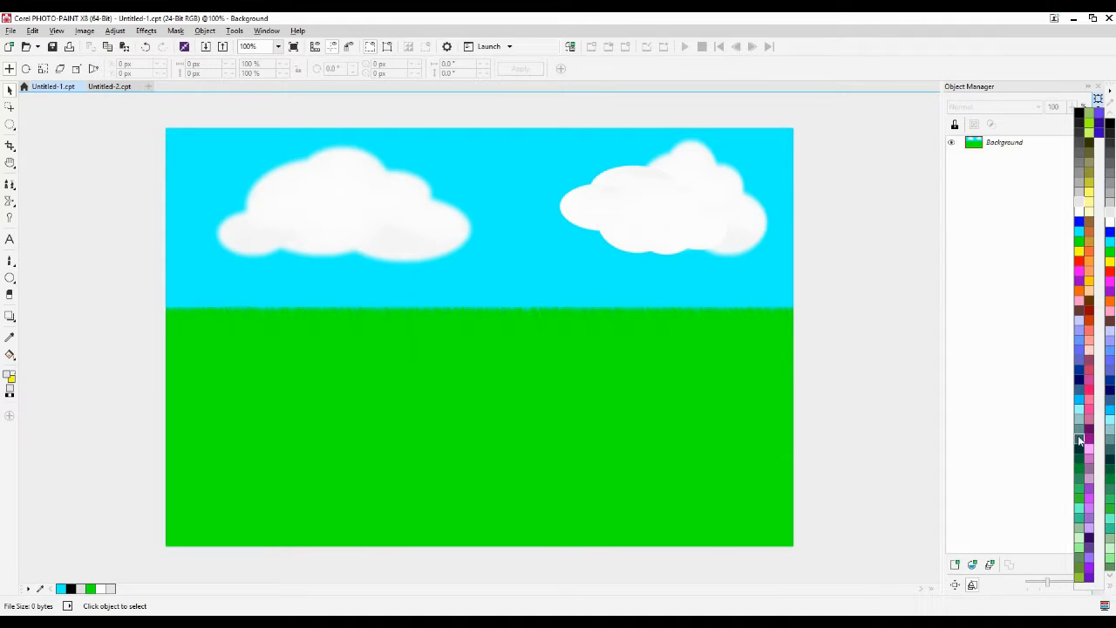
pyautogui.click(1091, 301)
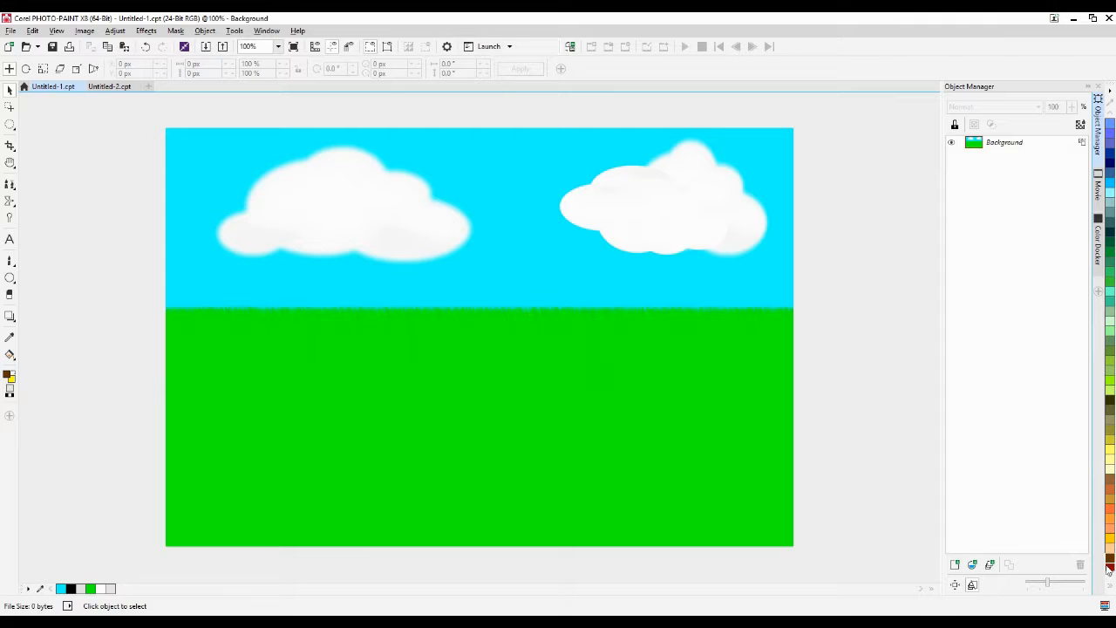
pyautogui.rightClick(1111, 567)
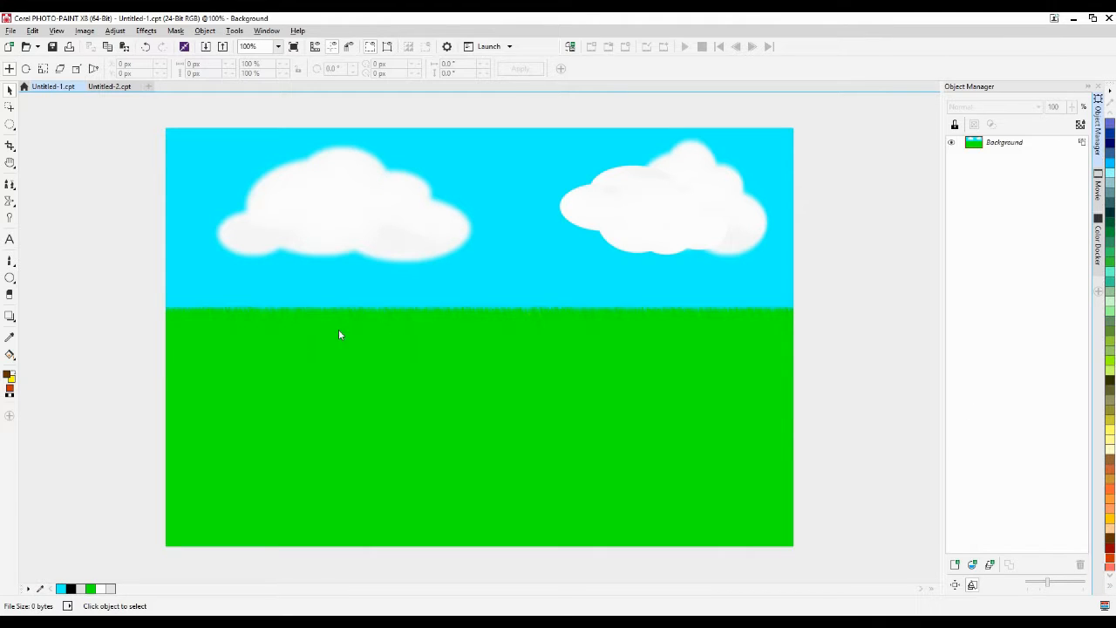
pyautogui.click(14, 279)
pyautogui.click(46, 304)
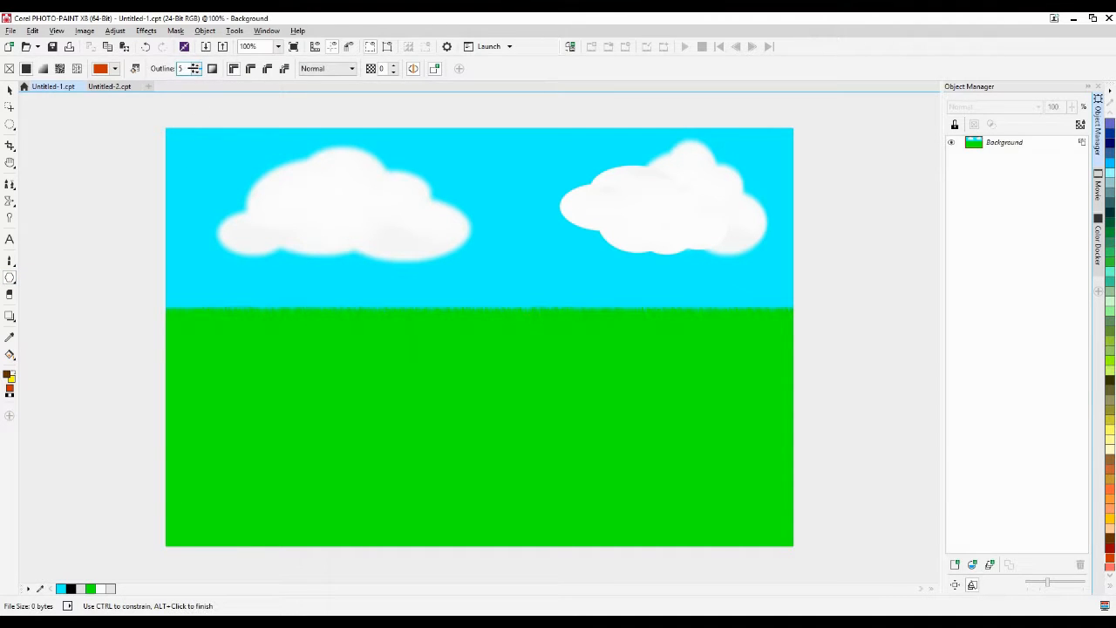
pyautogui.click(426, 202)
pyautogui.click(419, 483)
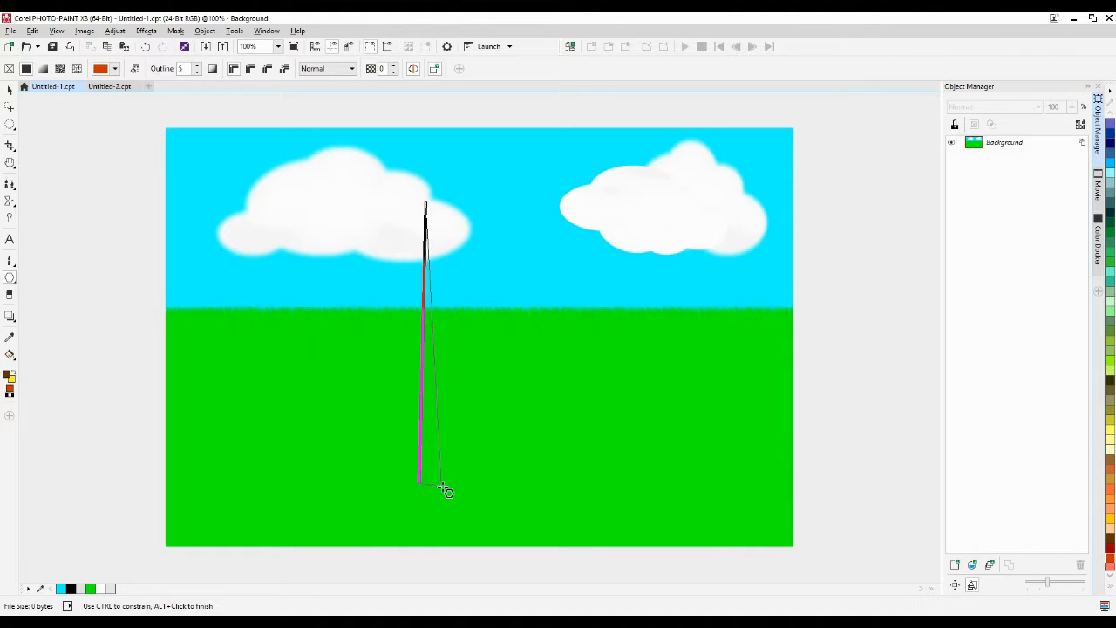
pyautogui.doubleClick(447, 485)
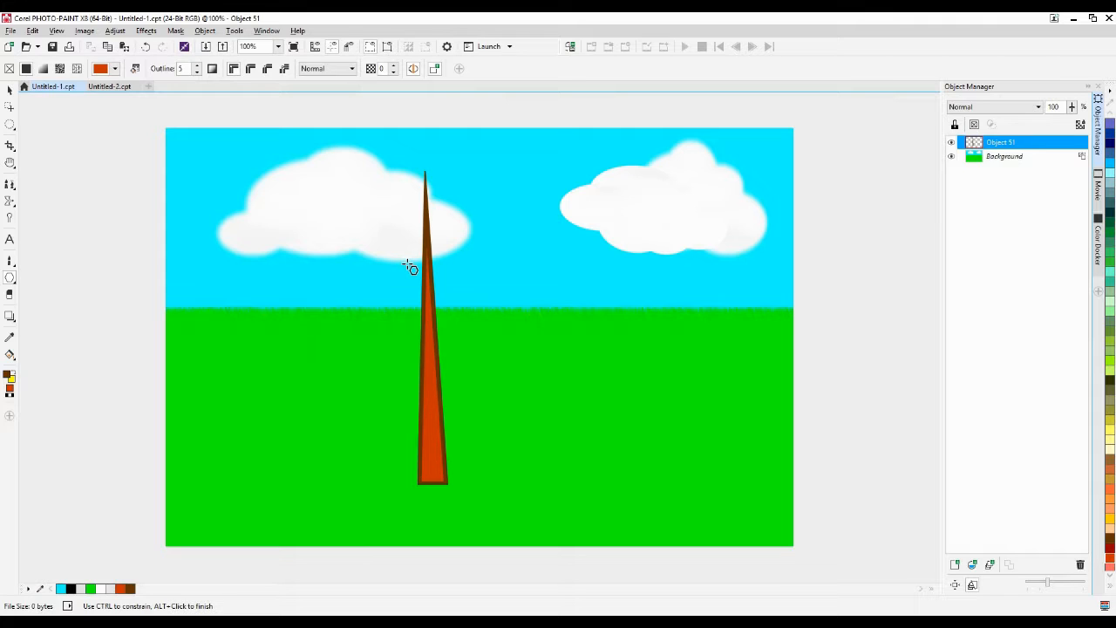
# Draw a forked lower branch about 395 px wide and 93 px high, extending right from the trunk near the horizon
pyautogui.click(434, 344)
pyautogui.click(511, 335)
pyautogui.click(565, 313)
pyautogui.click(630, 315)
pyautogui.click(573, 321)
pyautogui.click(608, 328)
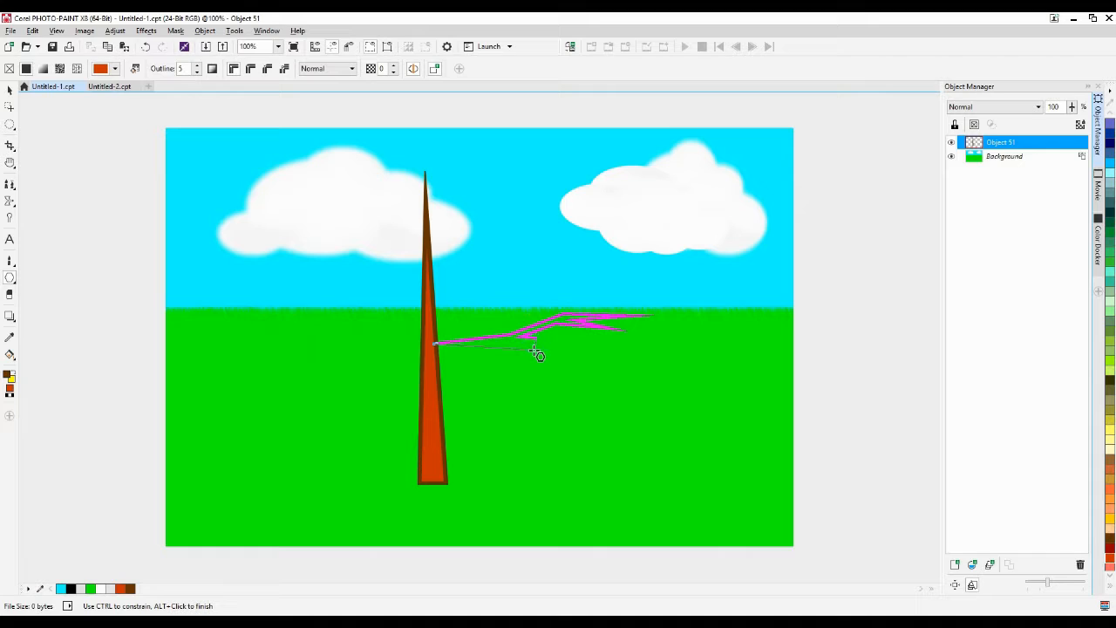
pyautogui.click(571, 353)
pyautogui.click(534, 341)
pyautogui.doubleClick(436, 352)
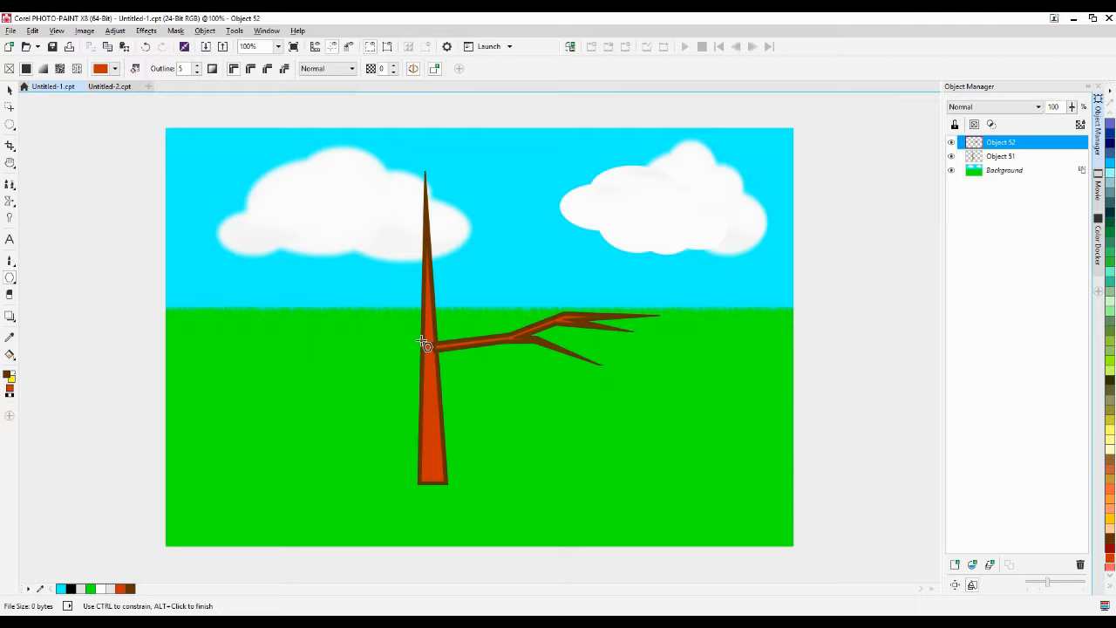
# Draw a lower branch with drooping twigs, about 403 px wide and 90 px high, extending left from the trunk
pyautogui.moveTo(421, 340); pyautogui.dragTo(264, 314)
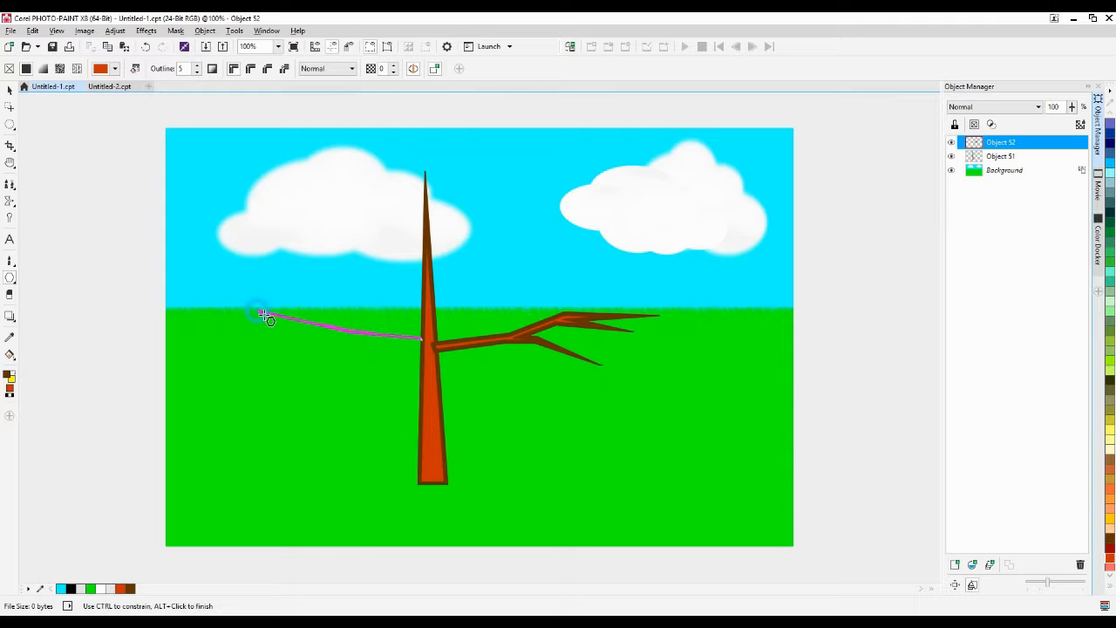
pyautogui.click(213, 322)
pyautogui.click(254, 317)
pyautogui.click(235, 341)
pyautogui.click(259, 317)
pyautogui.click(303, 326)
pyautogui.click(288, 342)
pyautogui.click(300, 328)
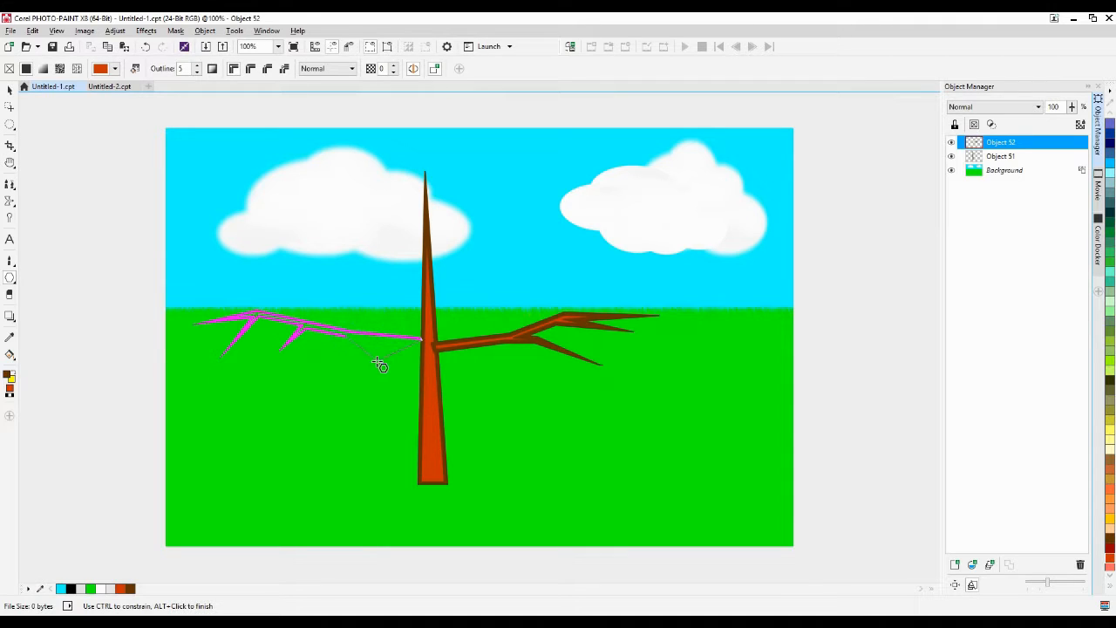
pyautogui.doubleClick(425, 351)
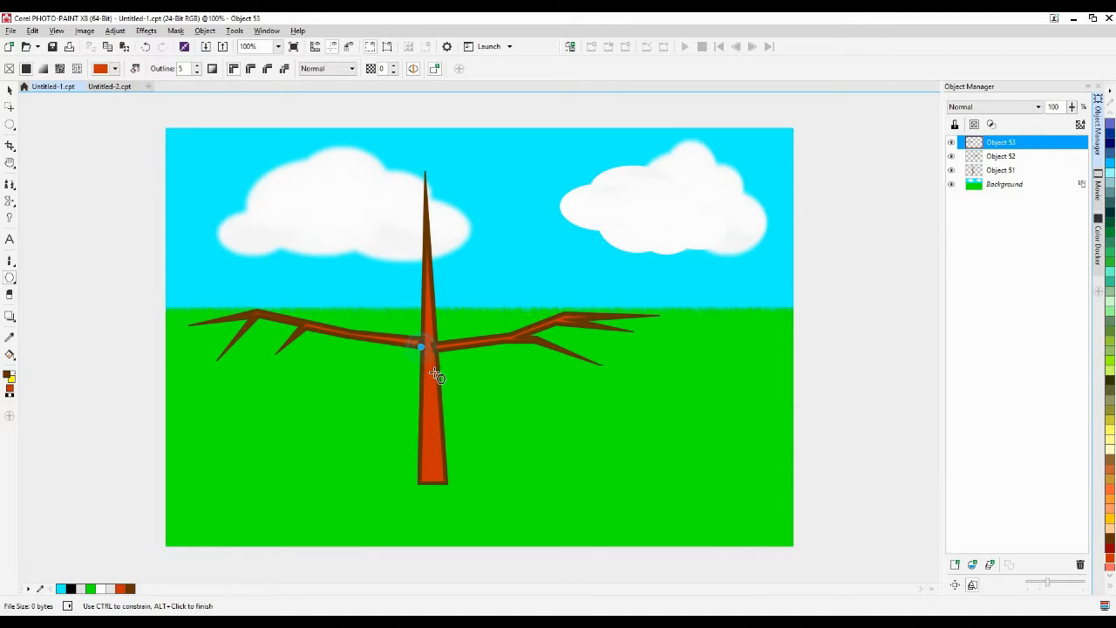
# Draw an upper branch with three pointed twigs, about 345 px wide and 204 px high, rising right from the trunk
pyautogui.click(434, 280)
pyautogui.click(455, 264)
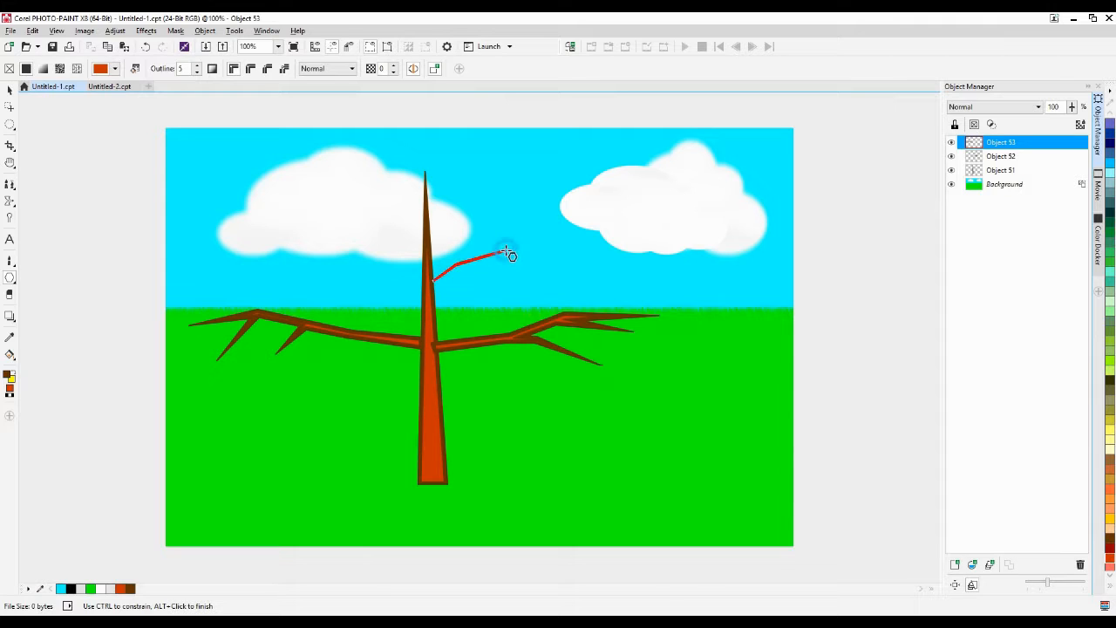
pyautogui.click(563, 244)
pyautogui.click(601, 204)
pyautogui.click(566, 247)
pyautogui.click(612, 243)
pyautogui.click(566, 253)
pyautogui.click(583, 268)
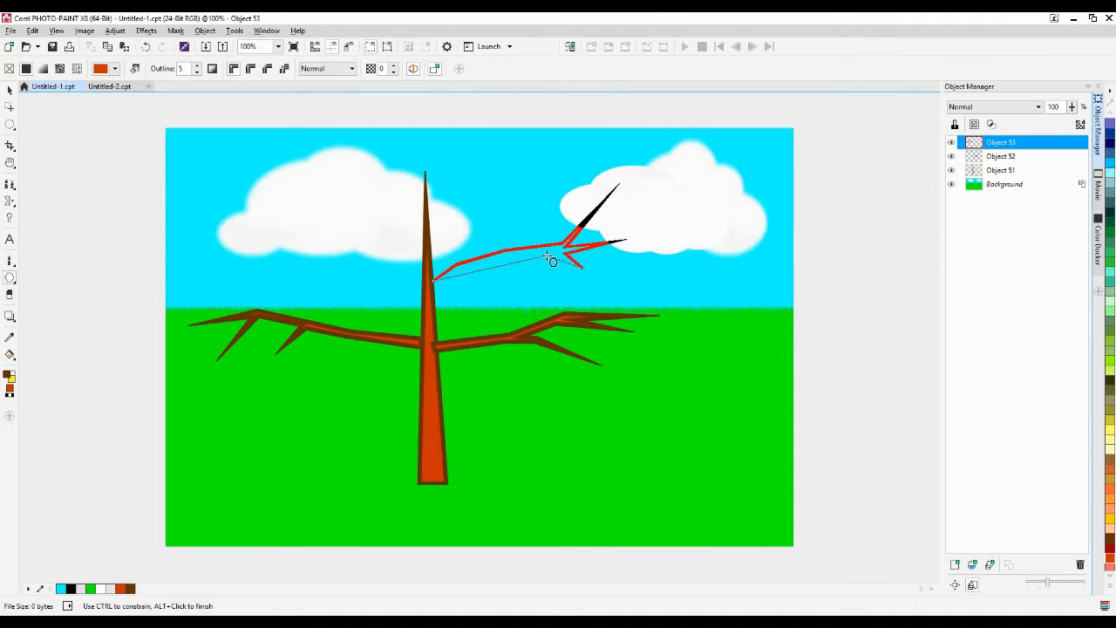
pyautogui.click(550, 252)
pyautogui.click(504, 260)
pyautogui.click(434, 282)
pyautogui.doubleClick(433, 294)
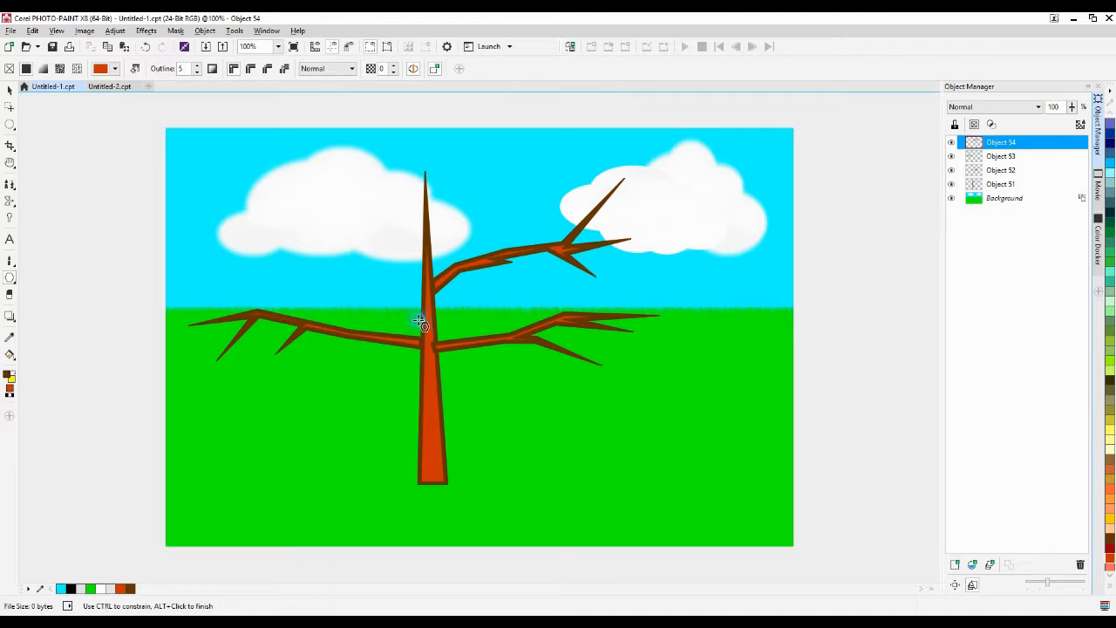
# Draw an upper branch with several pointed twigs, about 403 px wide and 137 px high, rising left from the trunk
pyautogui.click(337, 294)
pyautogui.click(261, 280)
pyautogui.click(221, 279)
pyautogui.click(204, 280)
pyautogui.click(214, 255)
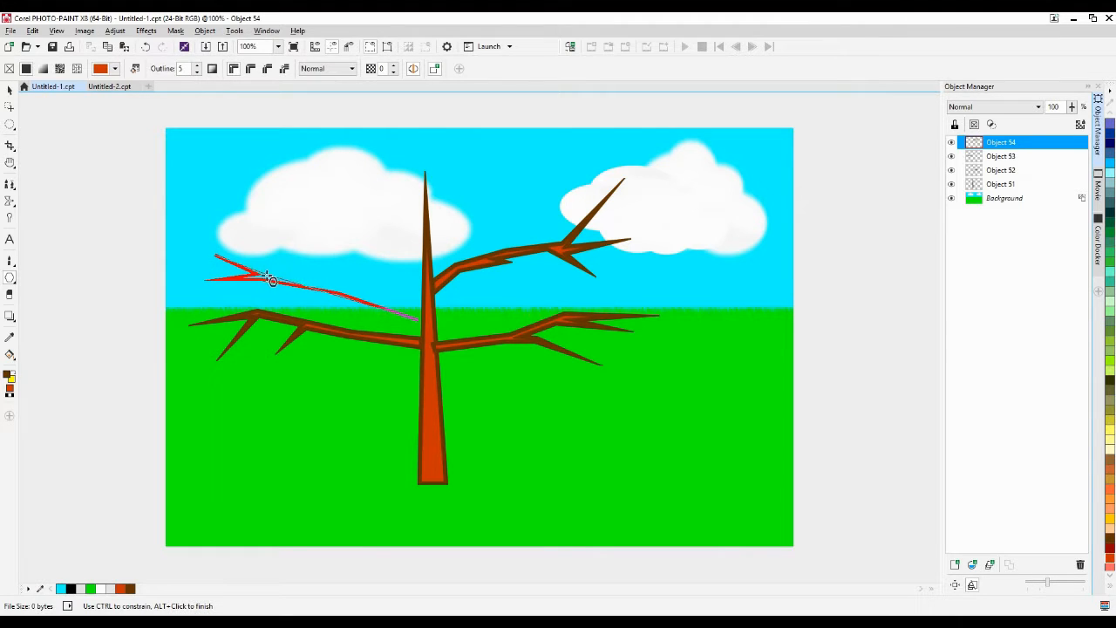
pyautogui.click(193, 247)
pyautogui.click(262, 253)
pyautogui.click(293, 279)
pyautogui.click(331, 257)
pyautogui.click(313, 281)
pyautogui.click(329, 288)
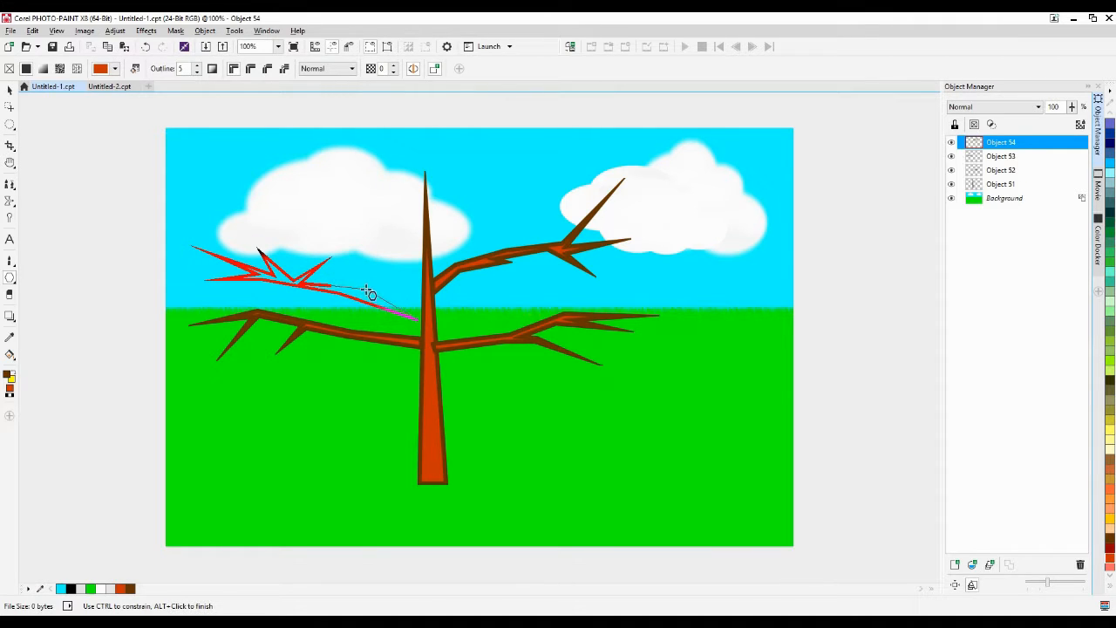
pyautogui.click(367, 292)
pyautogui.doubleClick(420, 314)
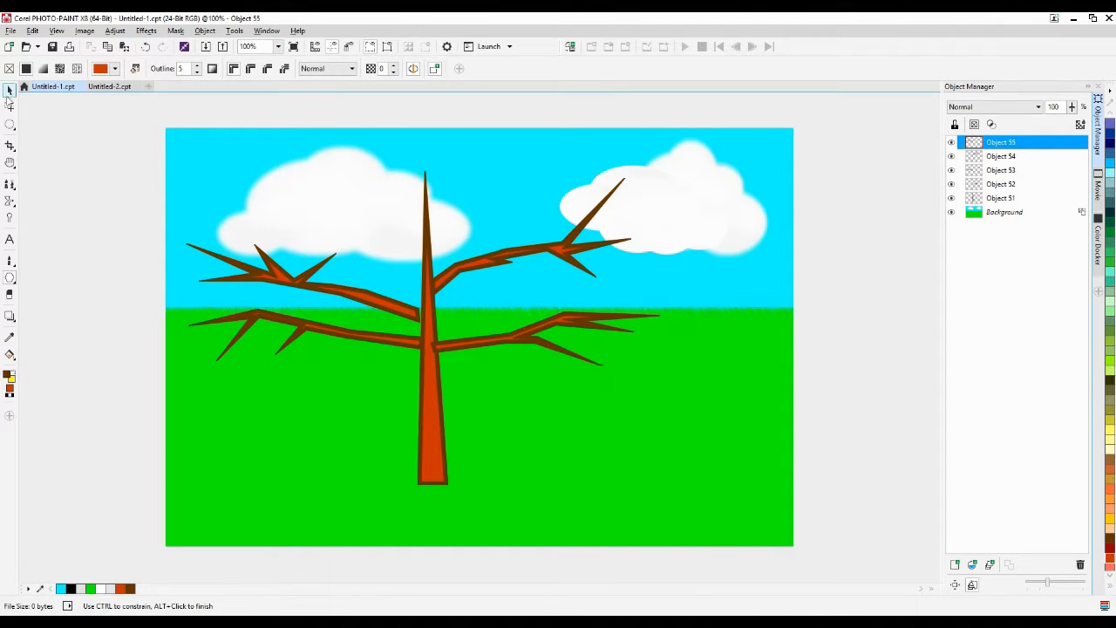
# Nudge the upper left branch 5 px right to X 40 px so that it meets the trunk
pyautogui.click(8, 91)
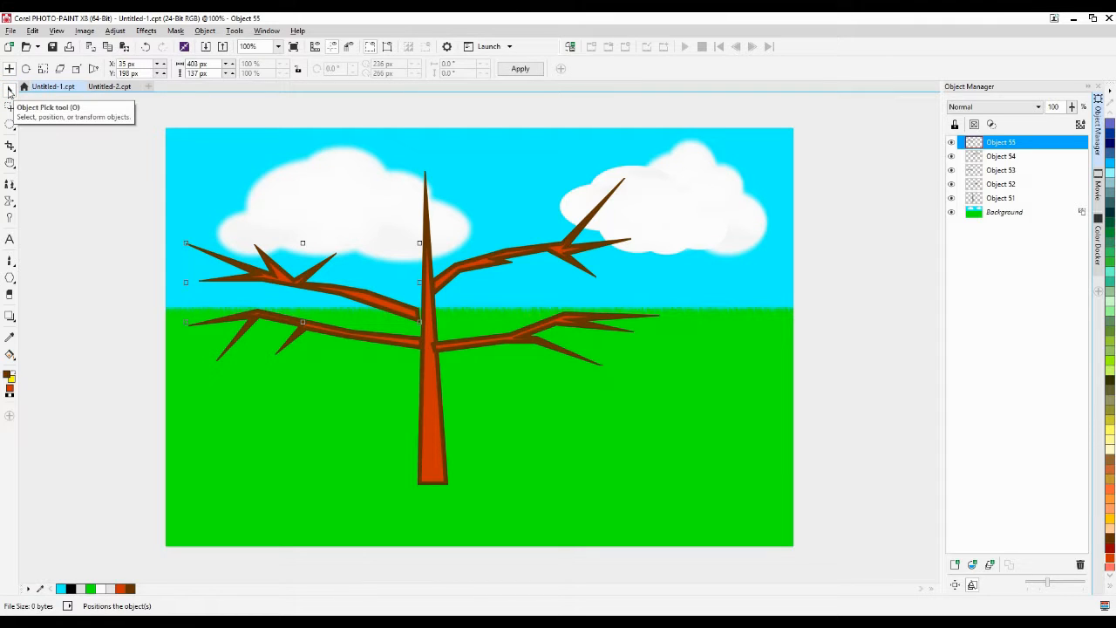
pyautogui.press('Right')
pyautogui.press('Right')
pyautogui.press('Right')
pyautogui.press('Right')
pyautogui.press('Right')
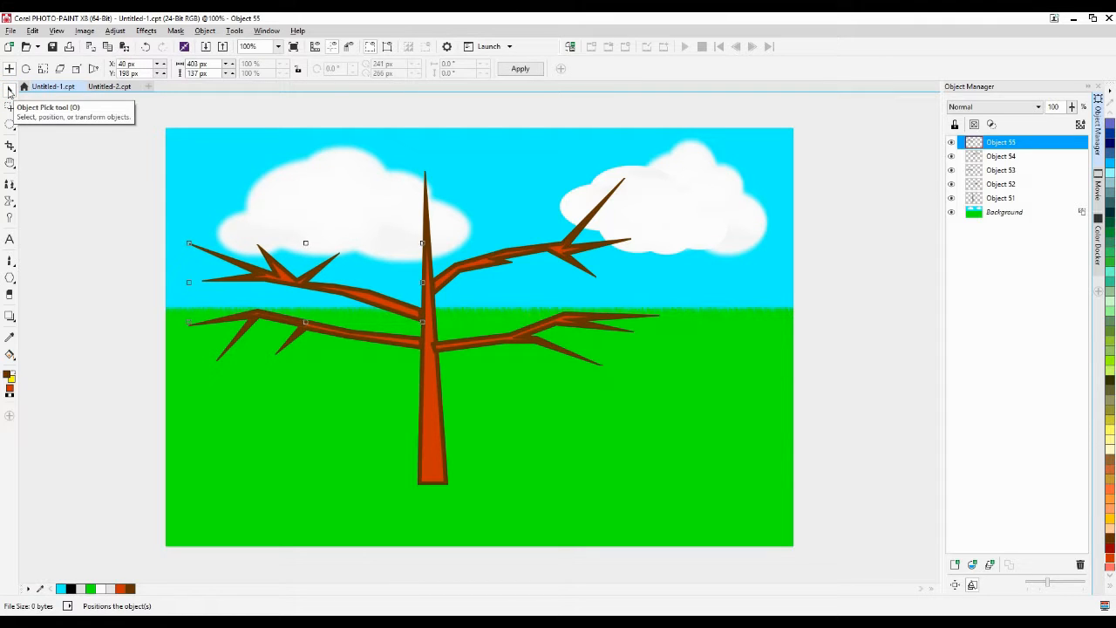
pyautogui.click(649, 468)
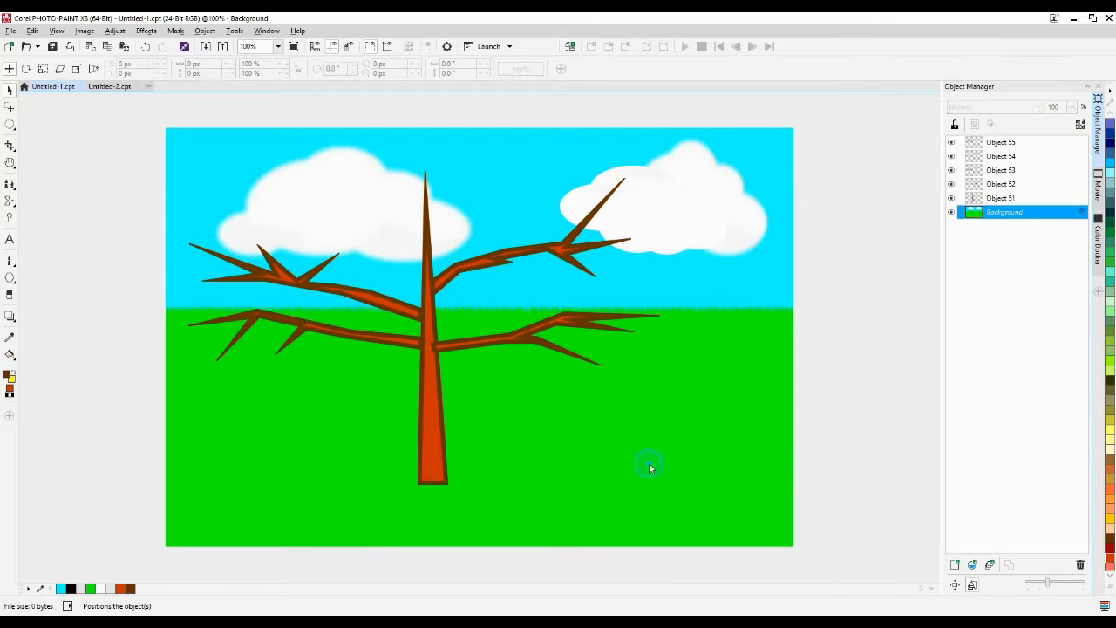
# Nudge the lower left branch right to X 40 px against the trunk
pyautogui.click(407, 346)
pyautogui.press('Right')
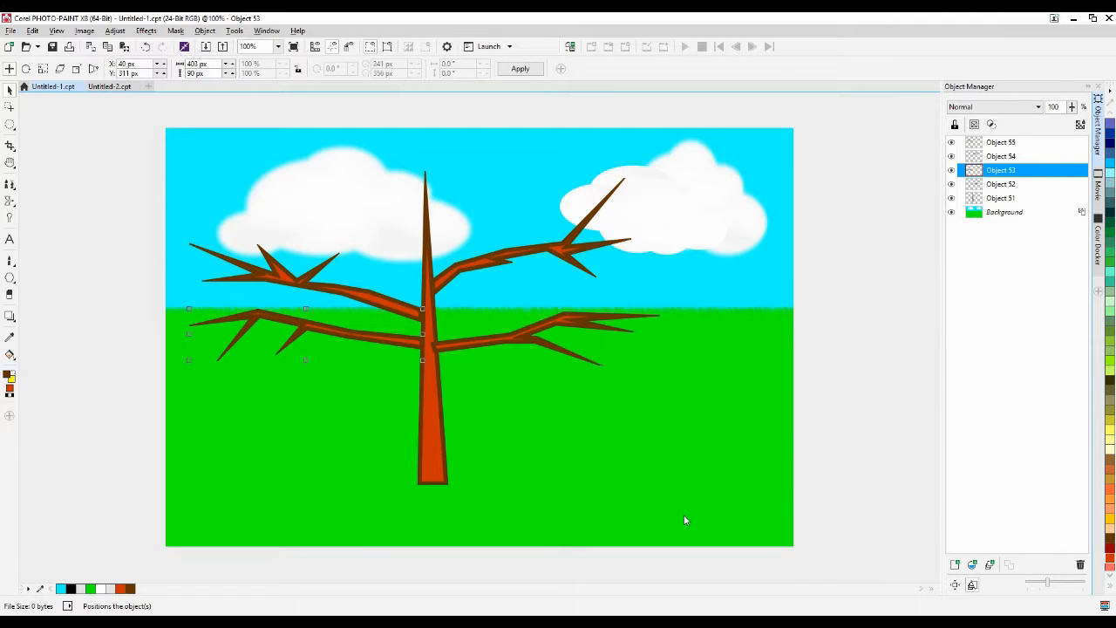
pyautogui.click(592, 473)
# Nudge the lower right branch 6 px right to X 462 px at the trunk's edge
pyautogui.click(486, 342)
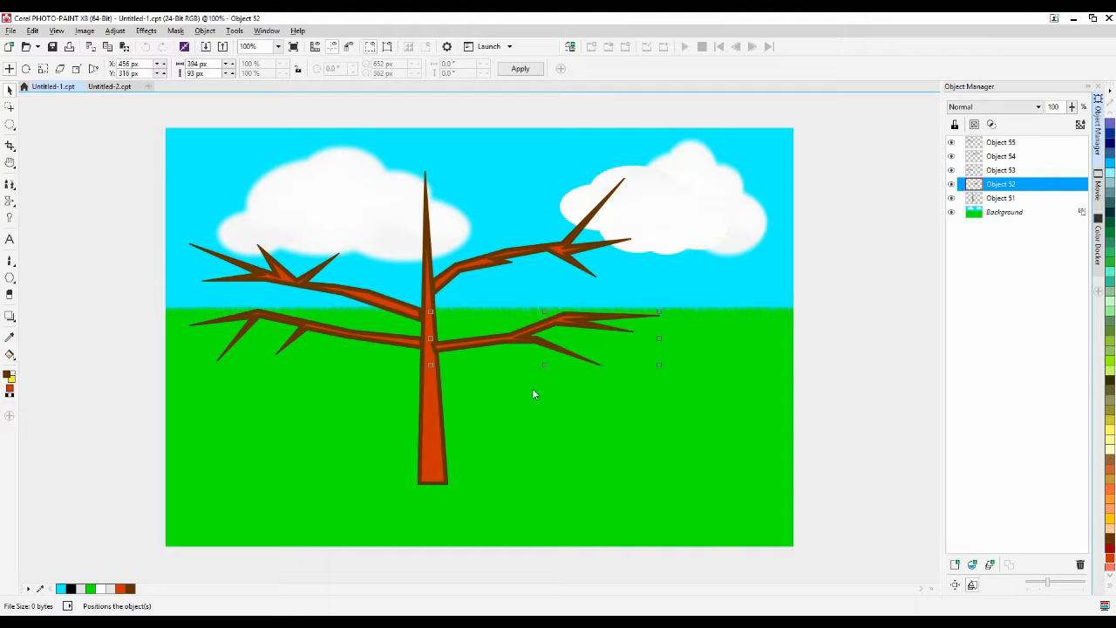
pyautogui.press('Right')
pyautogui.press('Right')
pyautogui.press('Right')
pyautogui.press('Right')
pyautogui.press('Right')
pyautogui.press('Right')
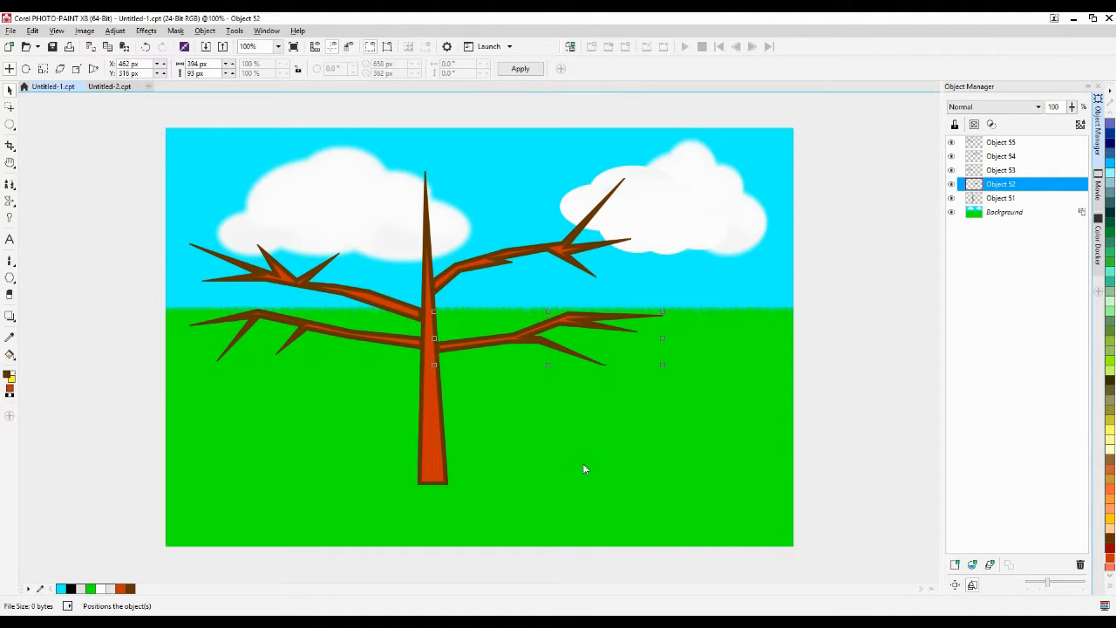
pyautogui.click(1028, 213)
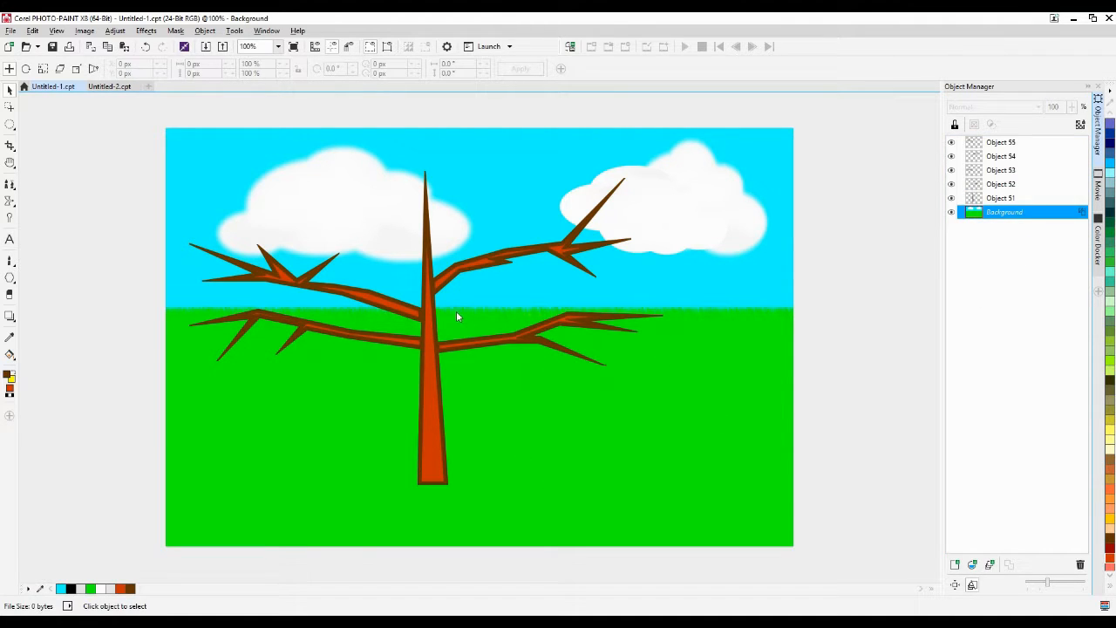
# Examine the branches and their joints with the trunk both close up and in the whole scene
pyautogui.scroll(-1, 511, 424)
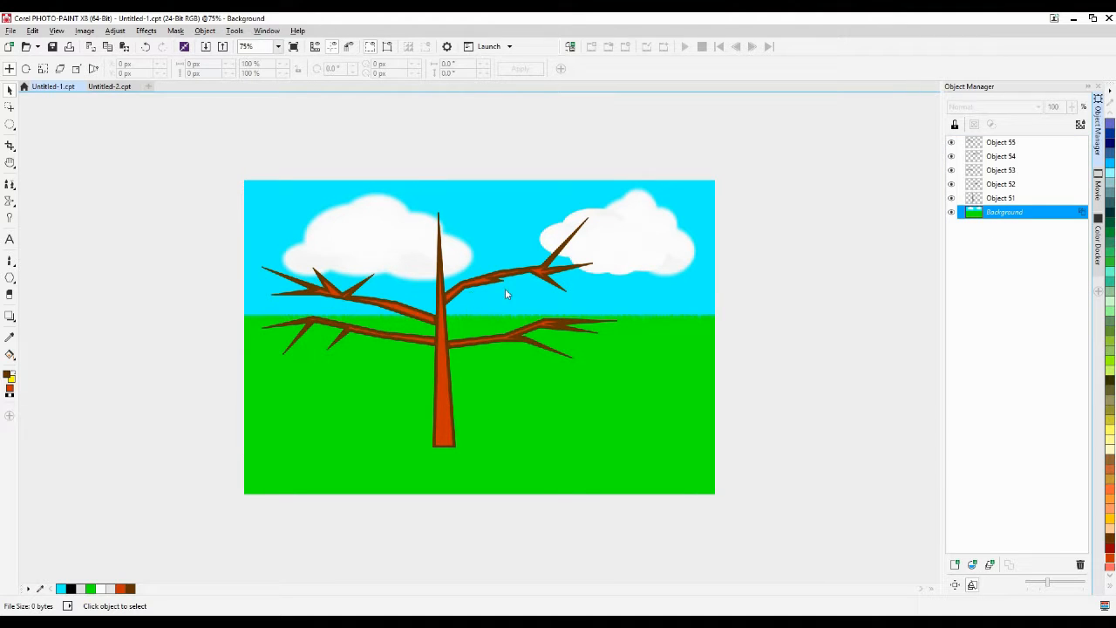
pyautogui.click(494, 342)
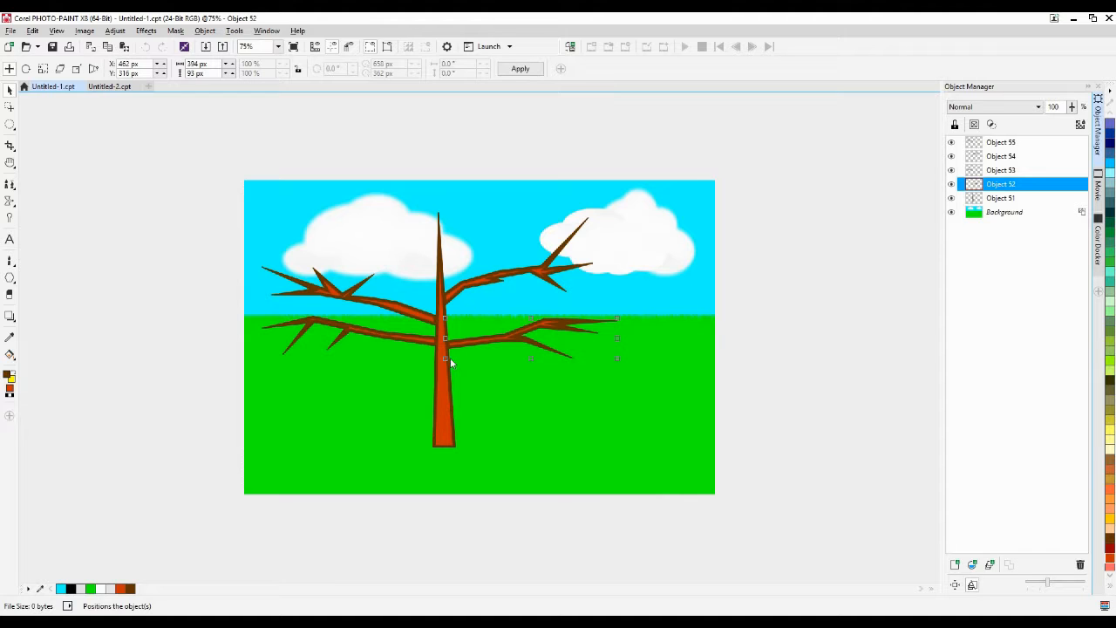
pyautogui.click(1017, 217)
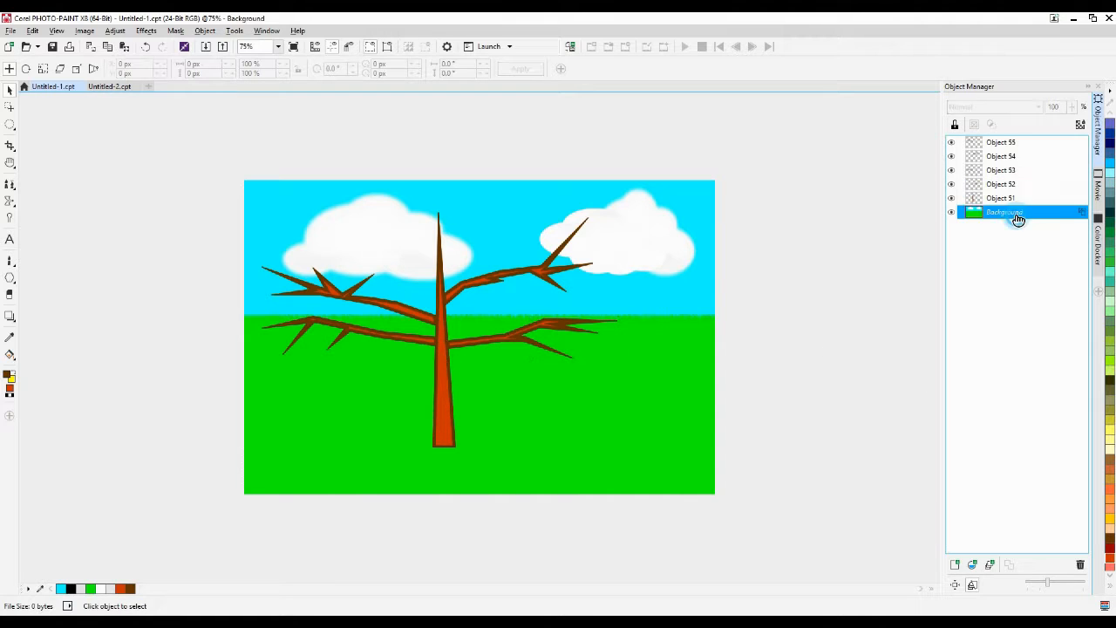
pyautogui.click(504, 284)
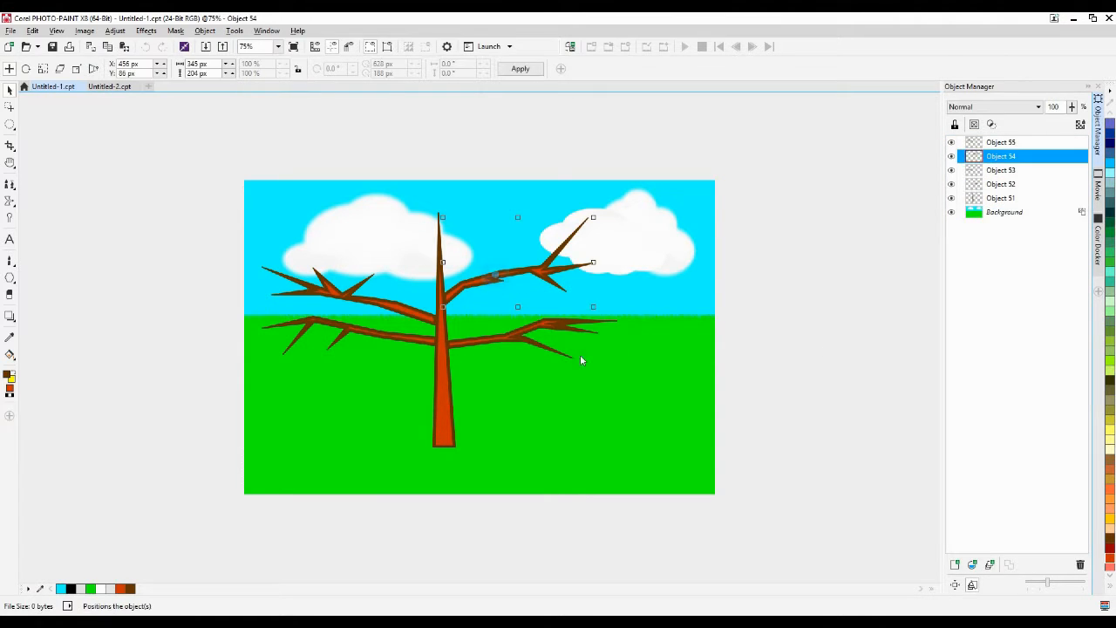
pyautogui.scroll(2, 586, 415)
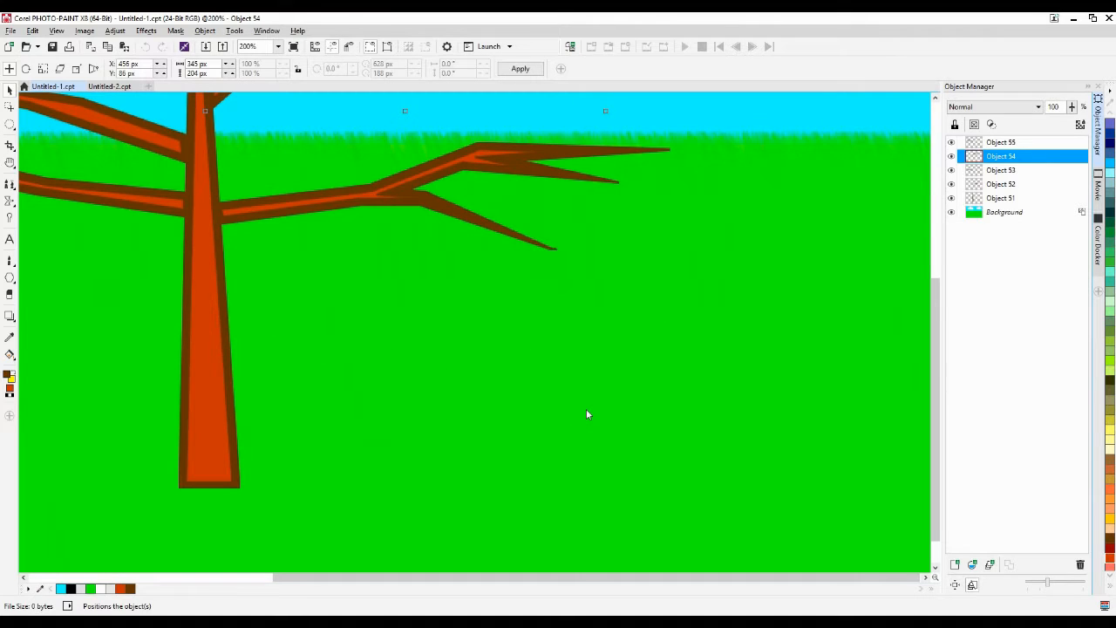
pyautogui.scroll(-2, 587, 414)
pyautogui.scroll(2, 181, 231)
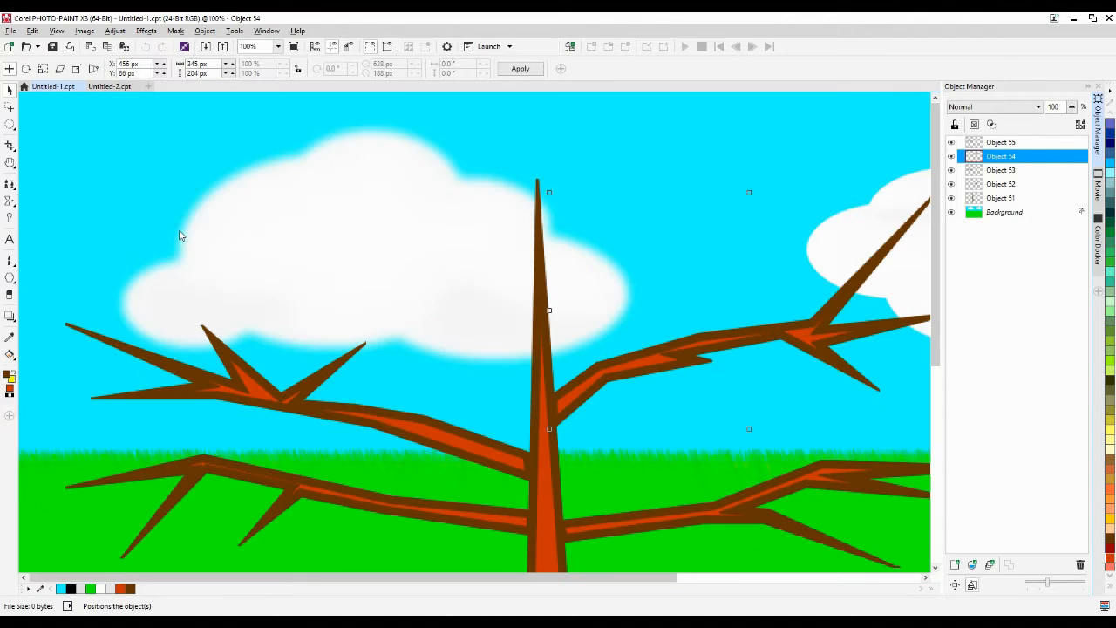
pyautogui.click(9, 166)
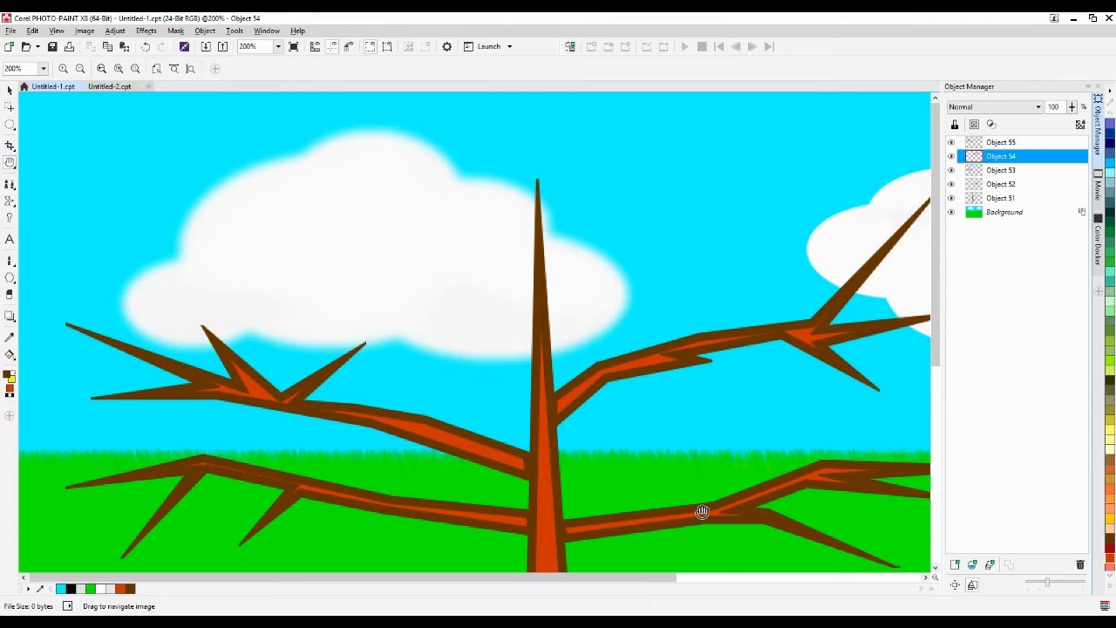
pyautogui.moveTo(700, 512); pyautogui.dragTo(590, 226)
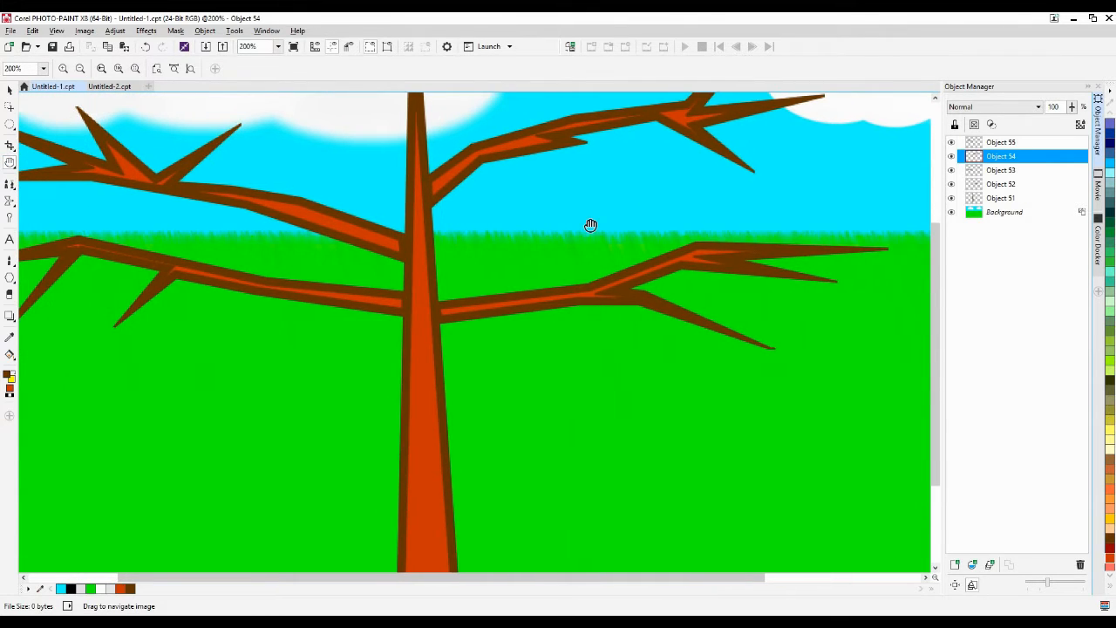
pyautogui.scroll(-4, 672, 305)
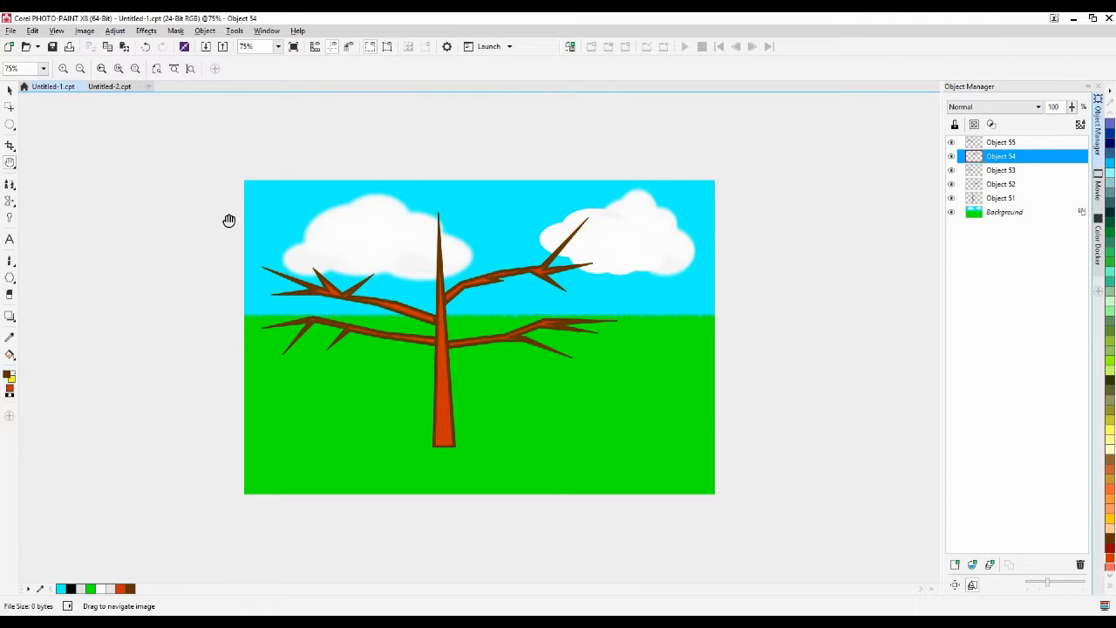
pyautogui.click(11, 91)
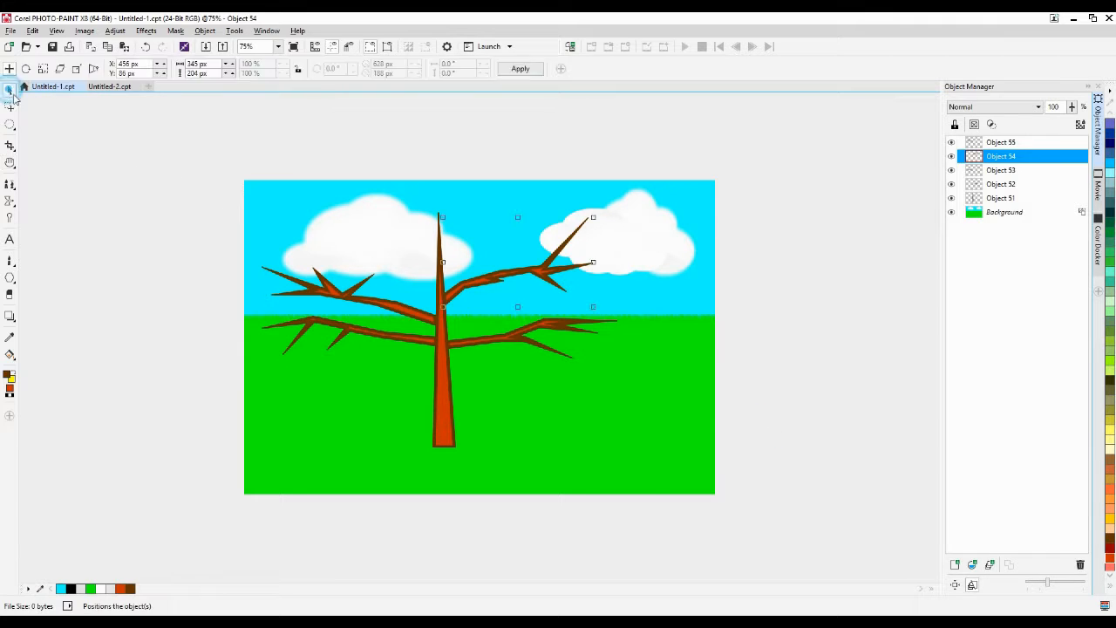
pyautogui.click(922, 376)
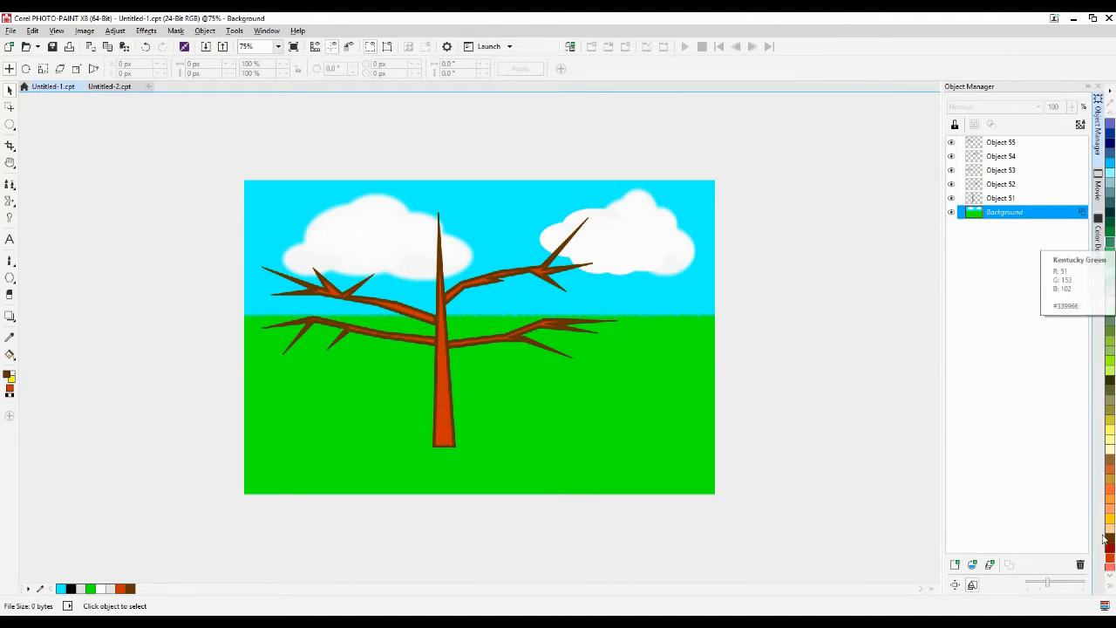
# Choose a dark green shade of the palette's green as the fill colour for the tree's foliage
pyautogui.click(1109, 586)
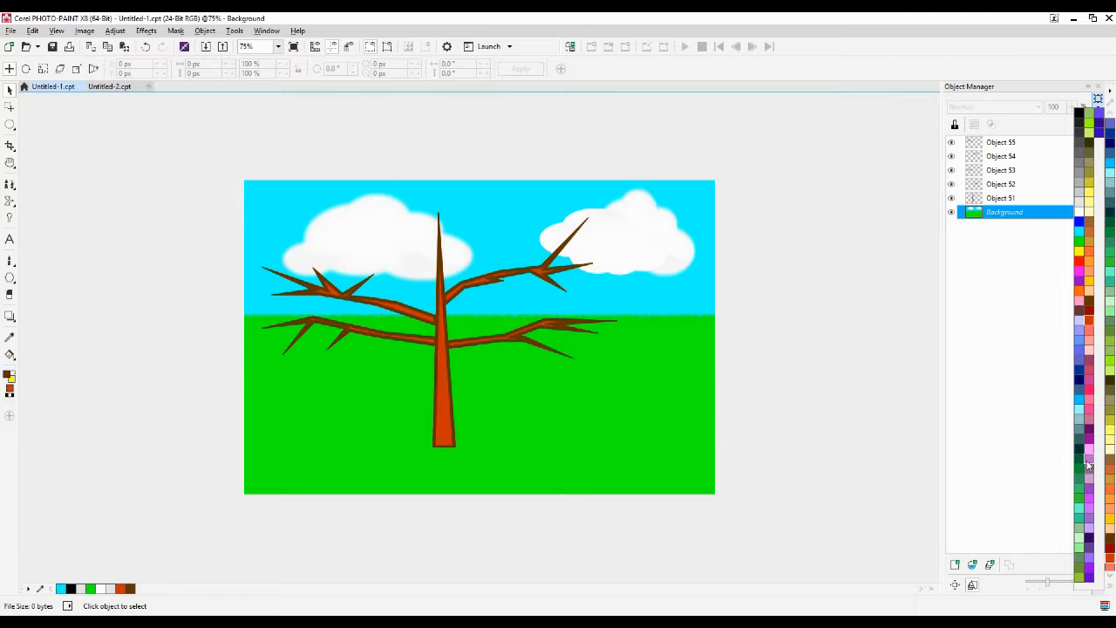
pyautogui.click(1081, 246)
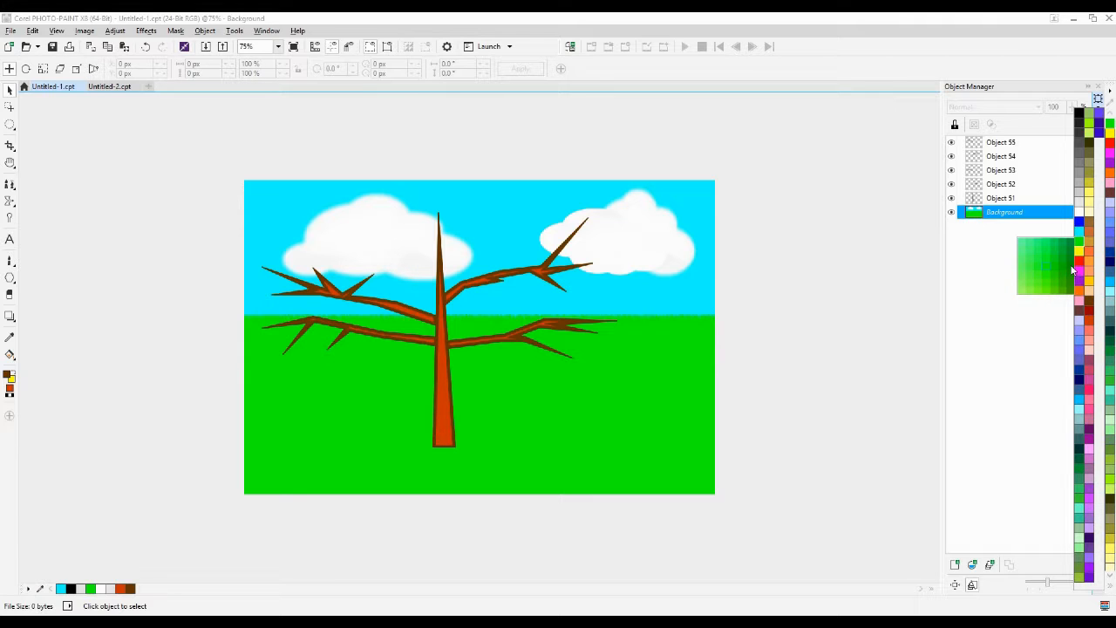
pyautogui.click(1073, 271)
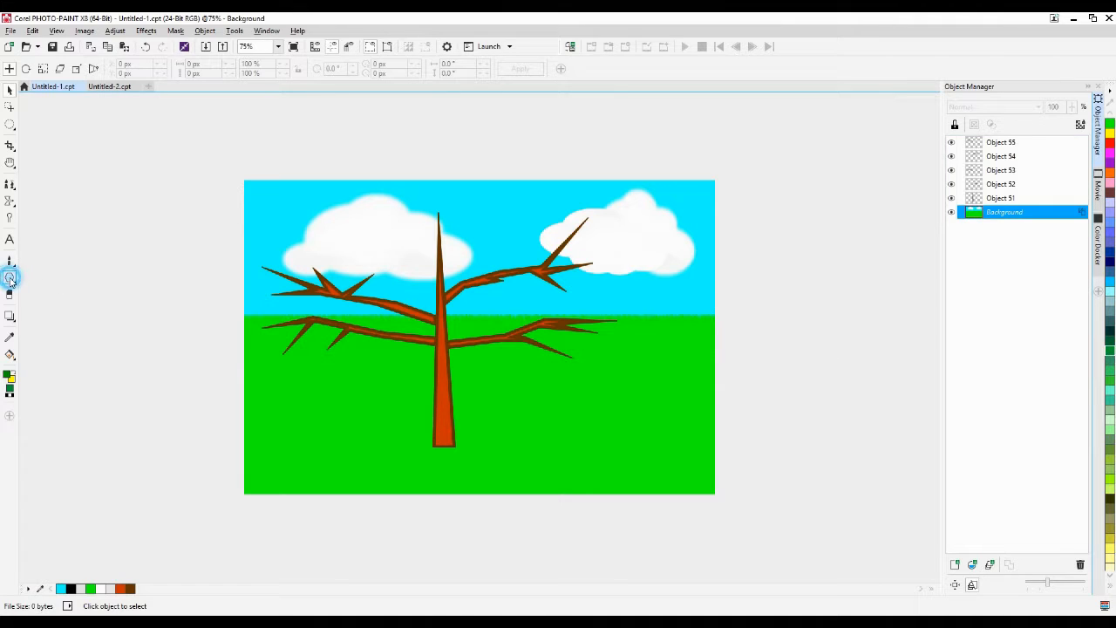
# Draw an ellipse about 731 by 488 px over the branches, stack it behind the tree, and shift it up to the canvas's upper edge
pyautogui.click(10, 279)
pyautogui.click(35, 292)
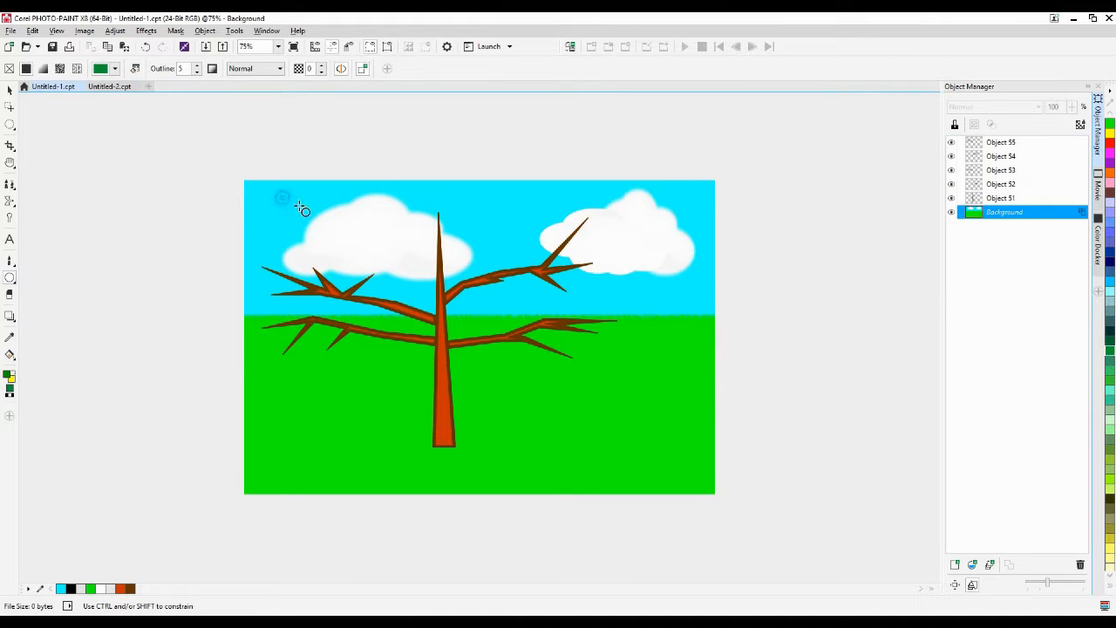
pyautogui.moveTo(283, 198); pyautogui.dragTo(605, 415)
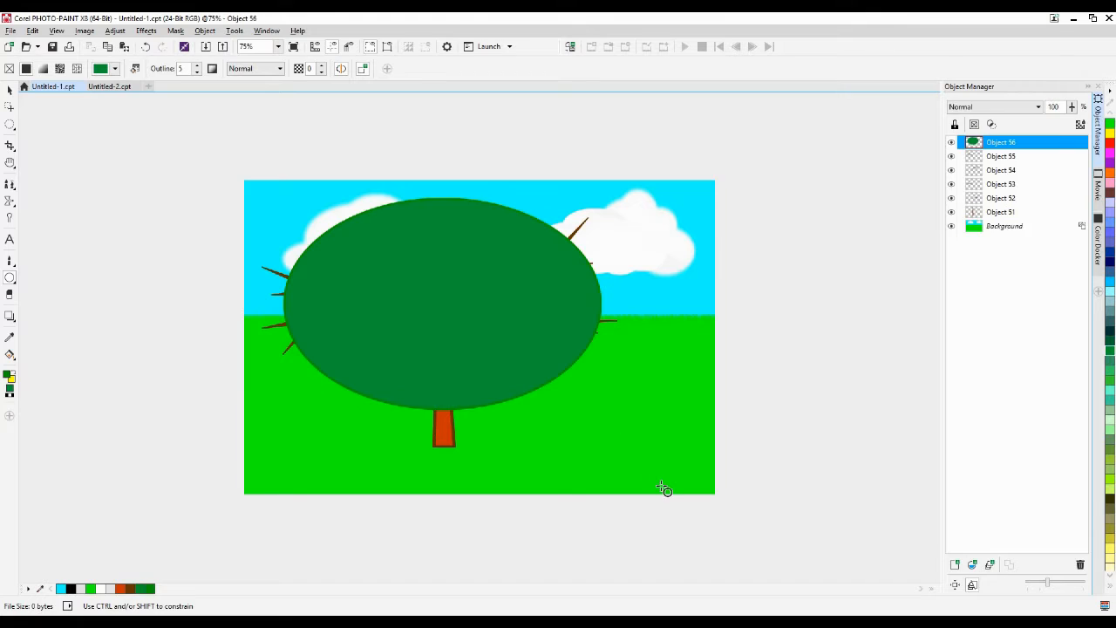
pyautogui.moveTo(1025, 150); pyautogui.dragTo(1041, 224)
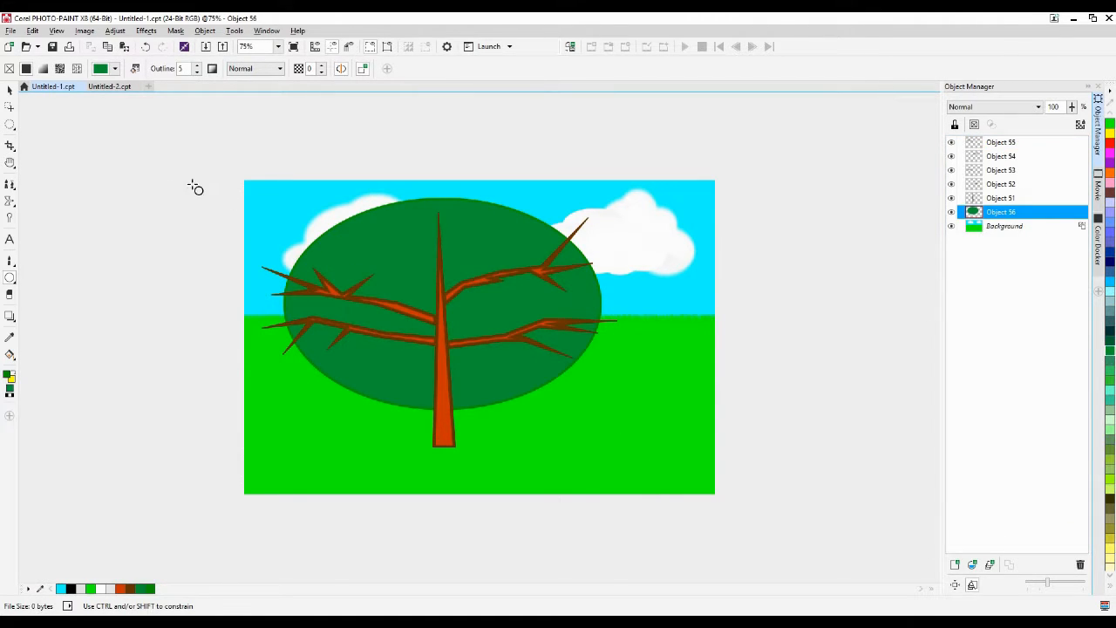
pyautogui.click(10, 90)
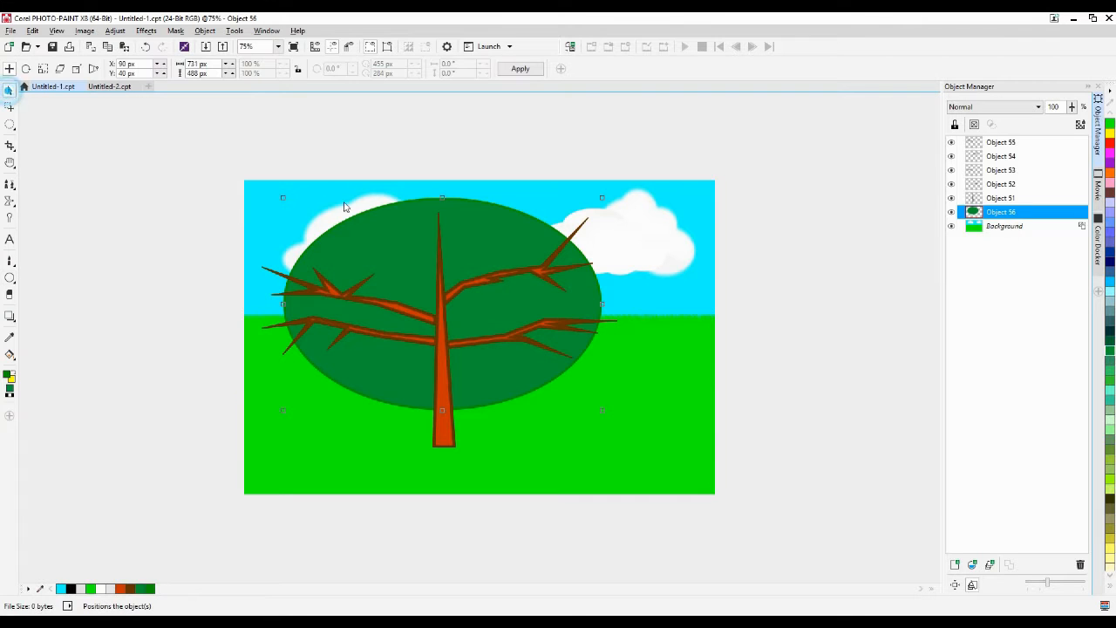
pyautogui.moveTo(402, 244); pyautogui.dragTo(394, 222)
# Draw a wider foliage ellipse about 866 by 432 px over the tree with a 15 px outline
pyautogui.click(10, 278)
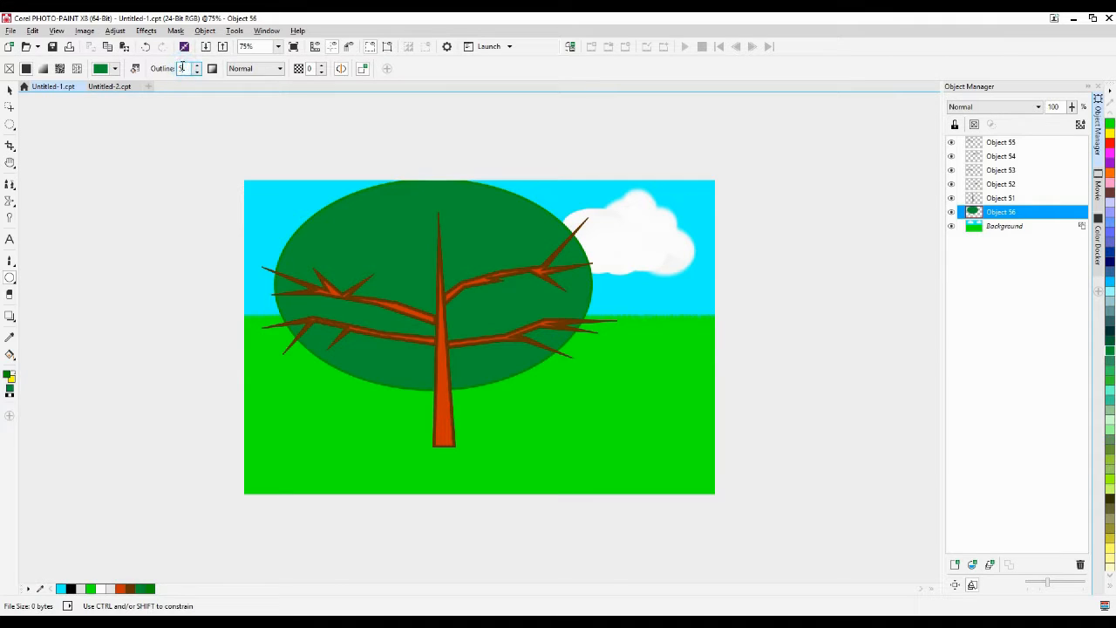
pyautogui.moveTo(185, 68); pyautogui.dragTo(171, 70)
pyautogui.moveTo(256, 205); pyautogui.dragTo(633, 390)
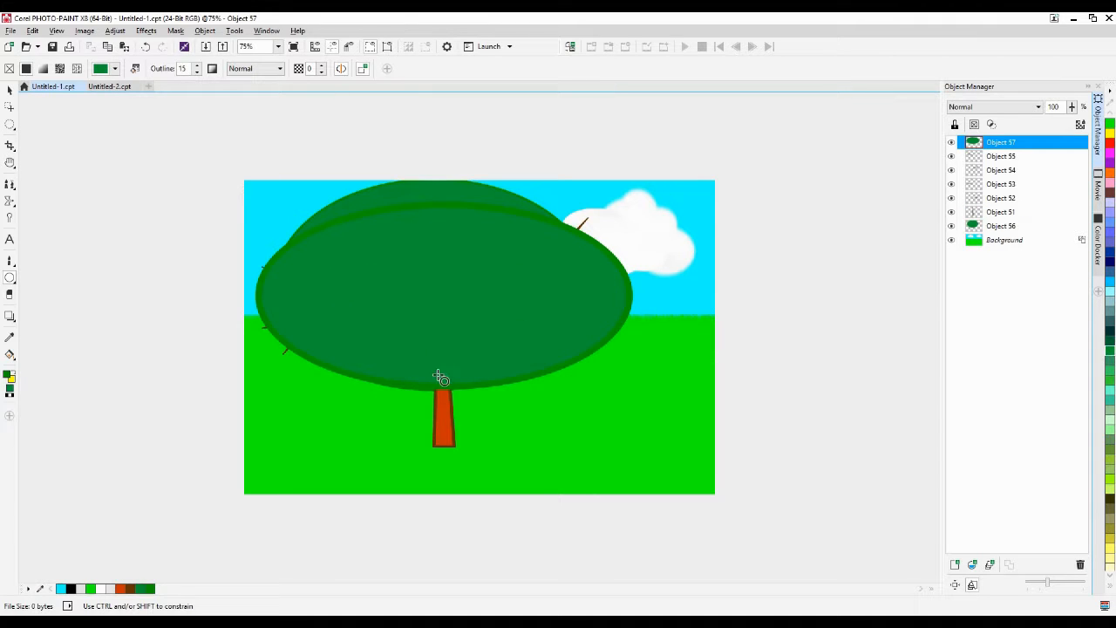
# Move the wide ellipse down out of the way and delete the first, taller foliage ellipse
pyautogui.click(9, 90)
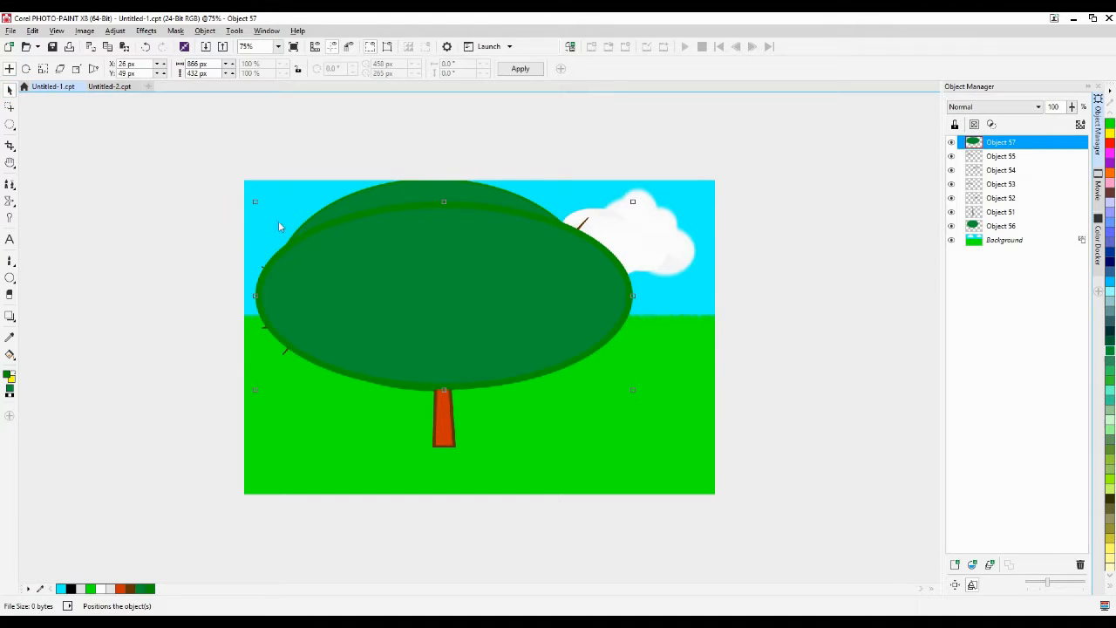
pyautogui.moveTo(380, 280); pyautogui.dragTo(401, 342)
pyautogui.click(436, 187)
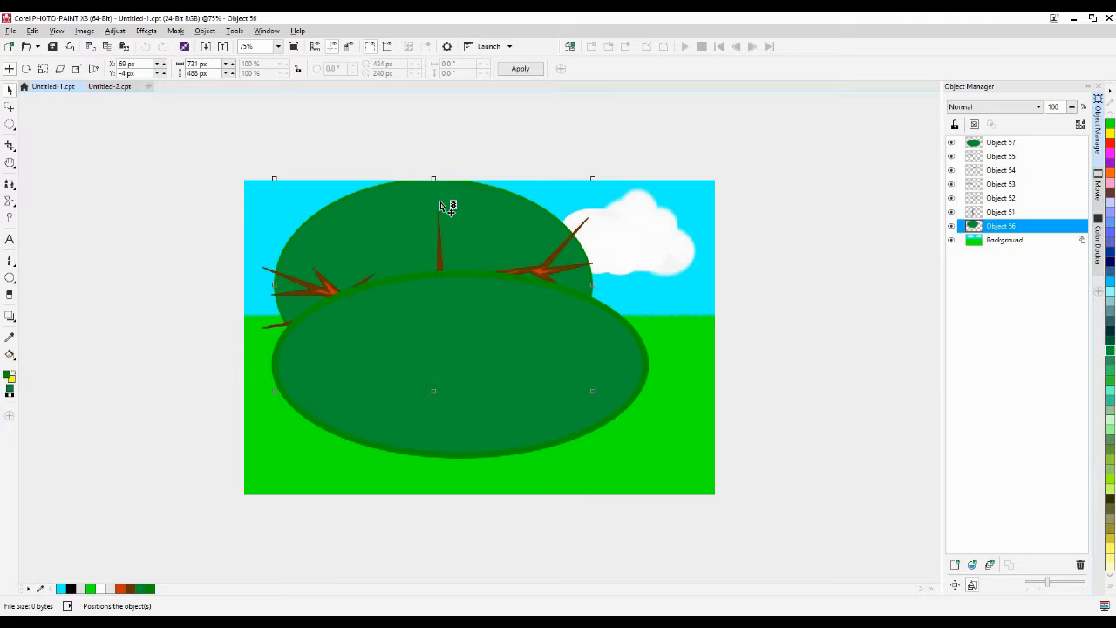
pyautogui.press('Delete')
# Stack the wide ellipse behind the trunk and branches and position it around the branches at X 17 px, Y 28 px
pyautogui.moveTo(1047, 142); pyautogui.dragTo(1038, 219)
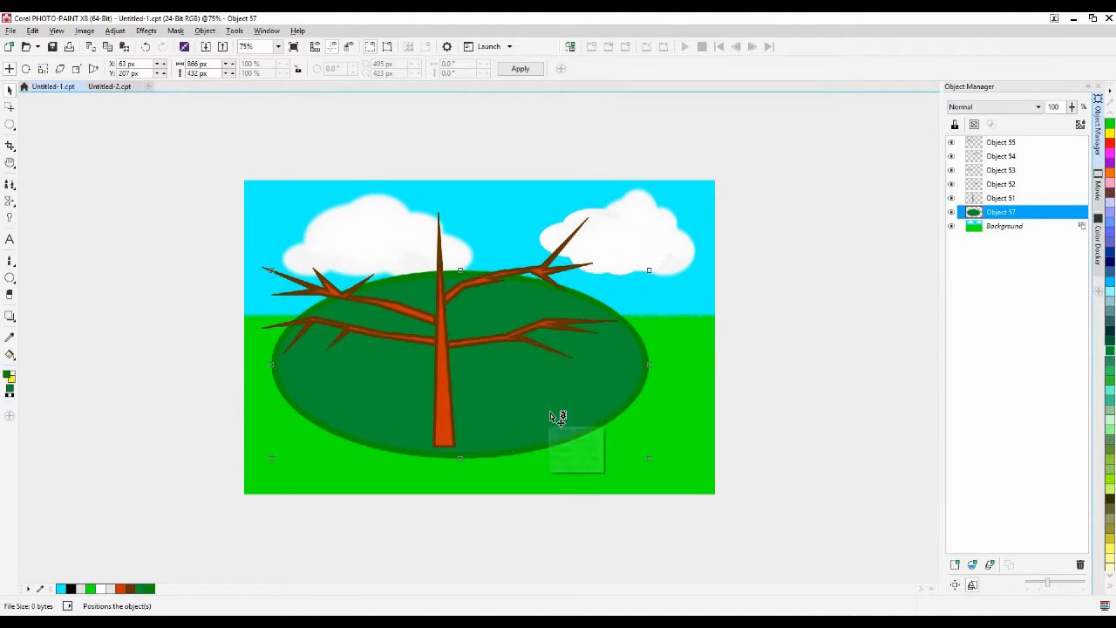
pyautogui.moveTo(550, 413); pyautogui.dragTo(547, 342)
pyautogui.moveTo(544, 328); pyautogui.dragTo(552, 321)
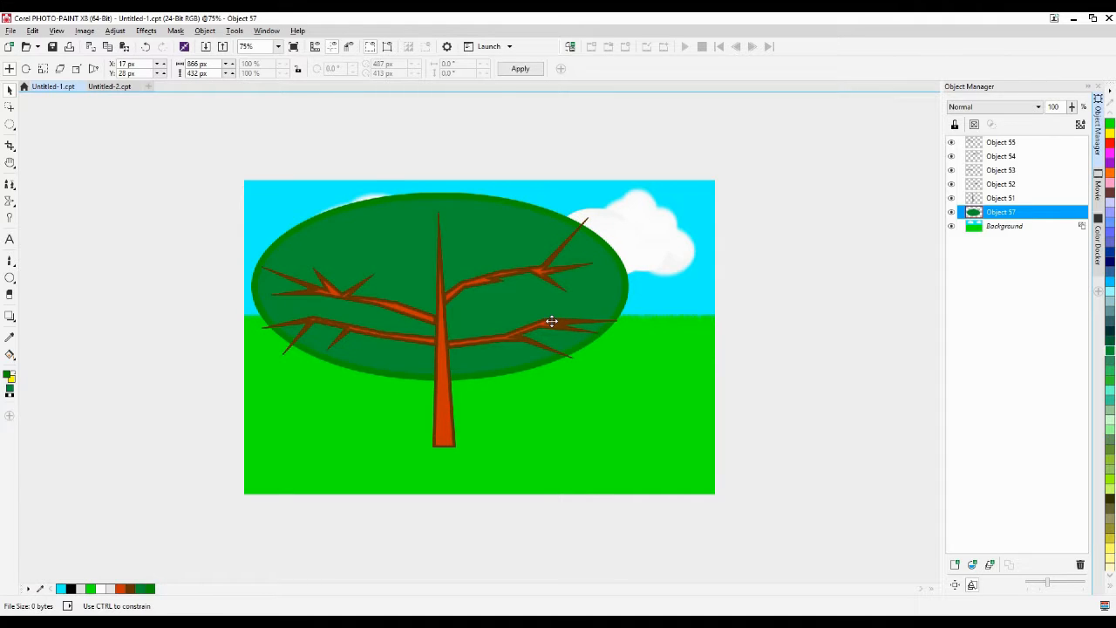
pyautogui.click(808, 387)
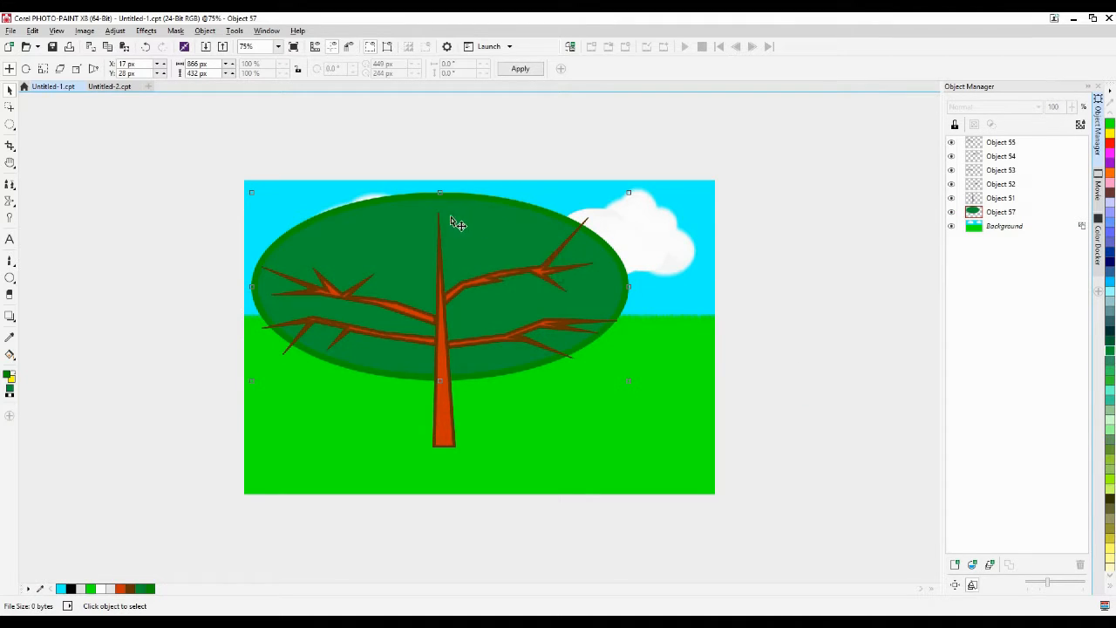
pyautogui.click(147, 31)
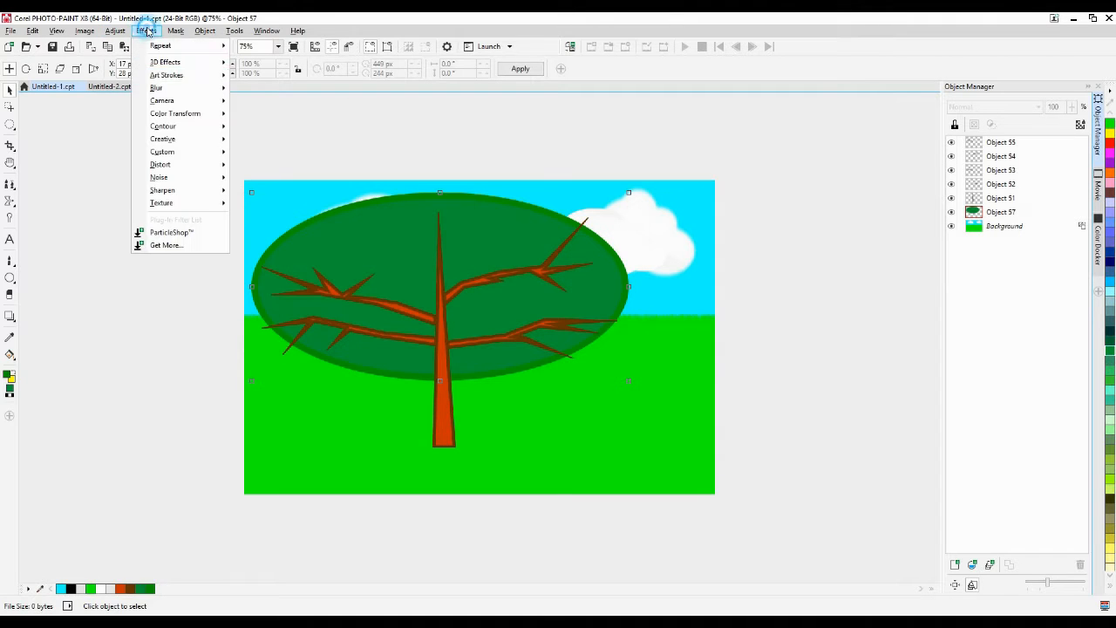
pyautogui.moveTo(218, 207)
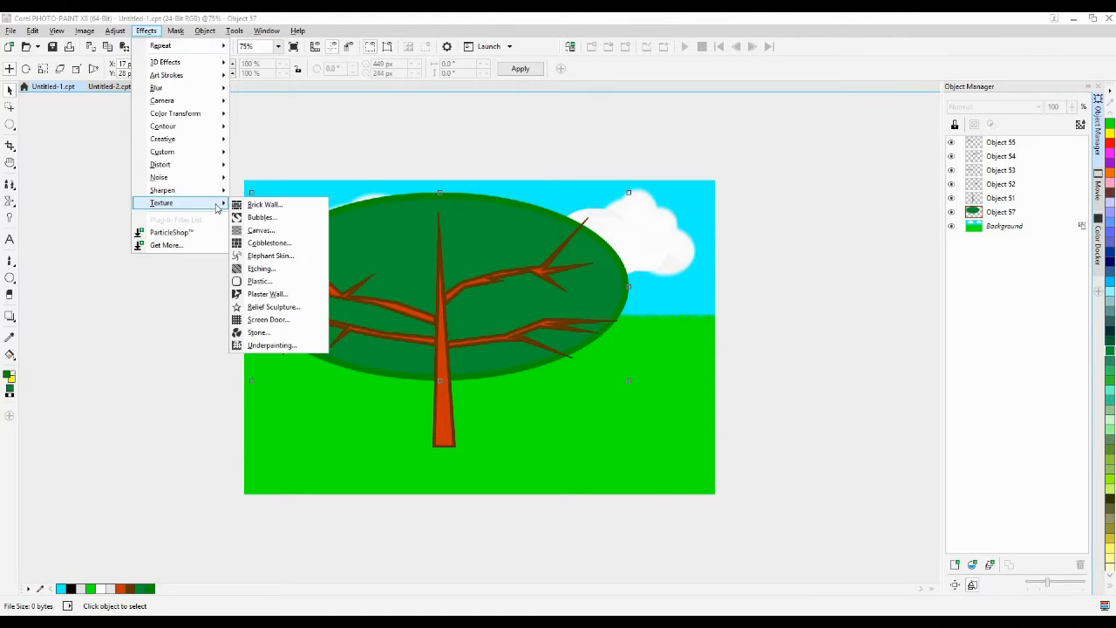
pyautogui.click(794, 314)
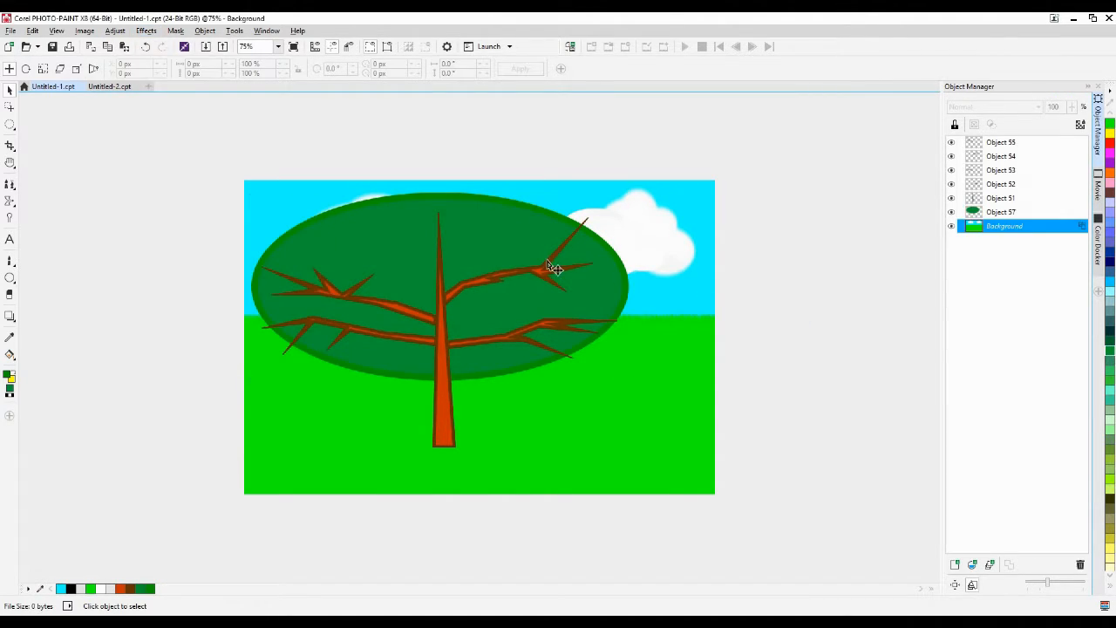
# Duplicate the foliage ellipse and fill the copy with the green sampled from its outline
pyautogui.click(519, 232)
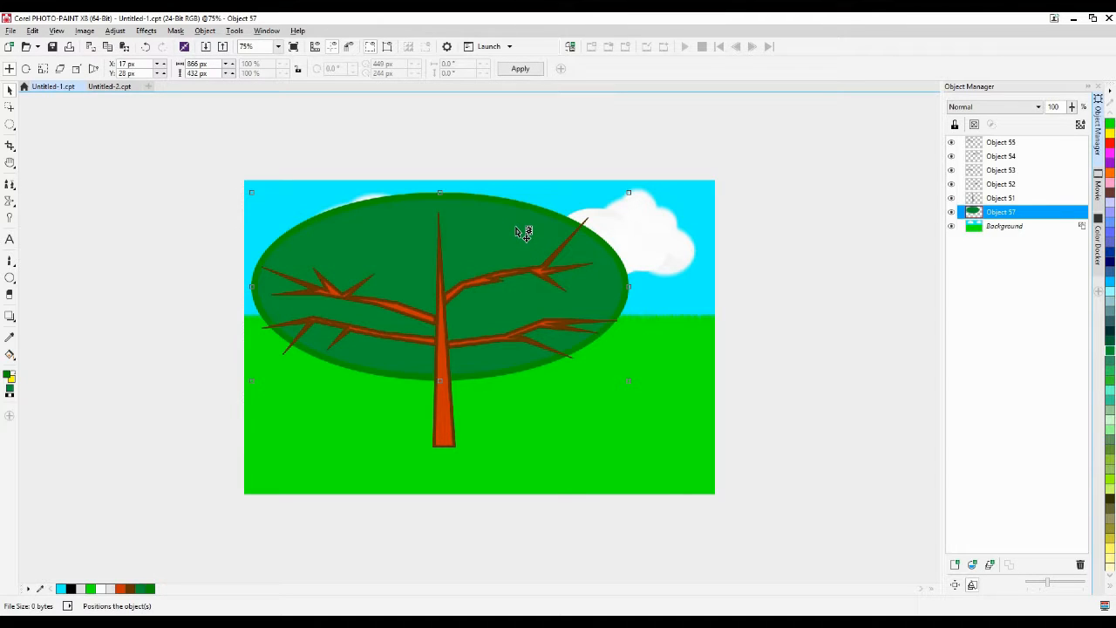
pyautogui.hotkey('ctrl', 'd')
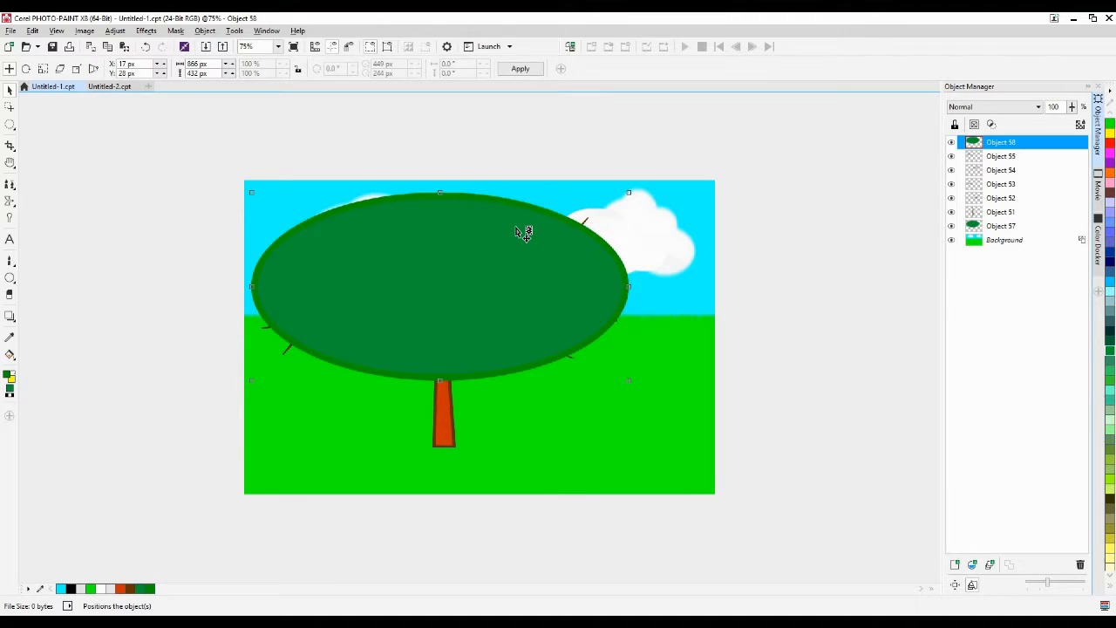
pyautogui.click(9, 353)
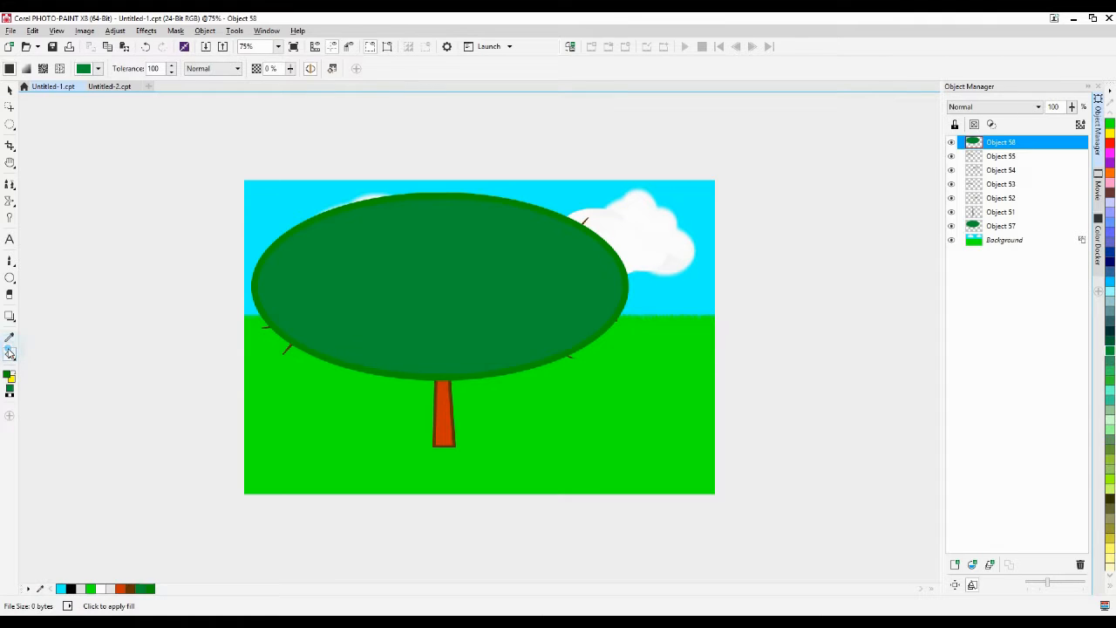
pyautogui.click(9, 339)
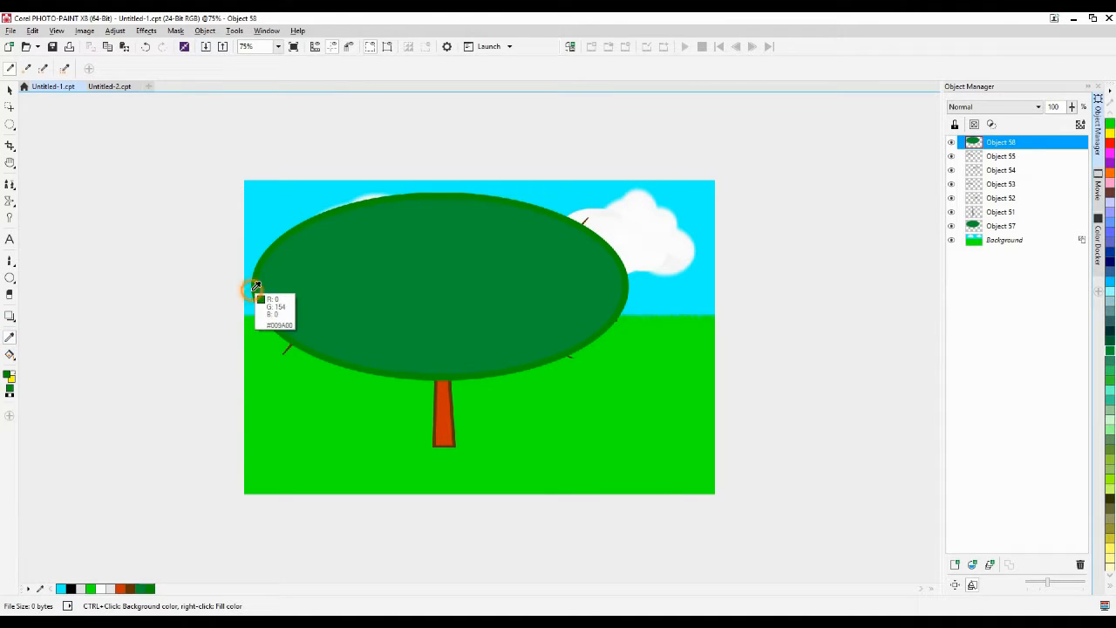
pyautogui.click(9, 355)
pyautogui.click(422, 339)
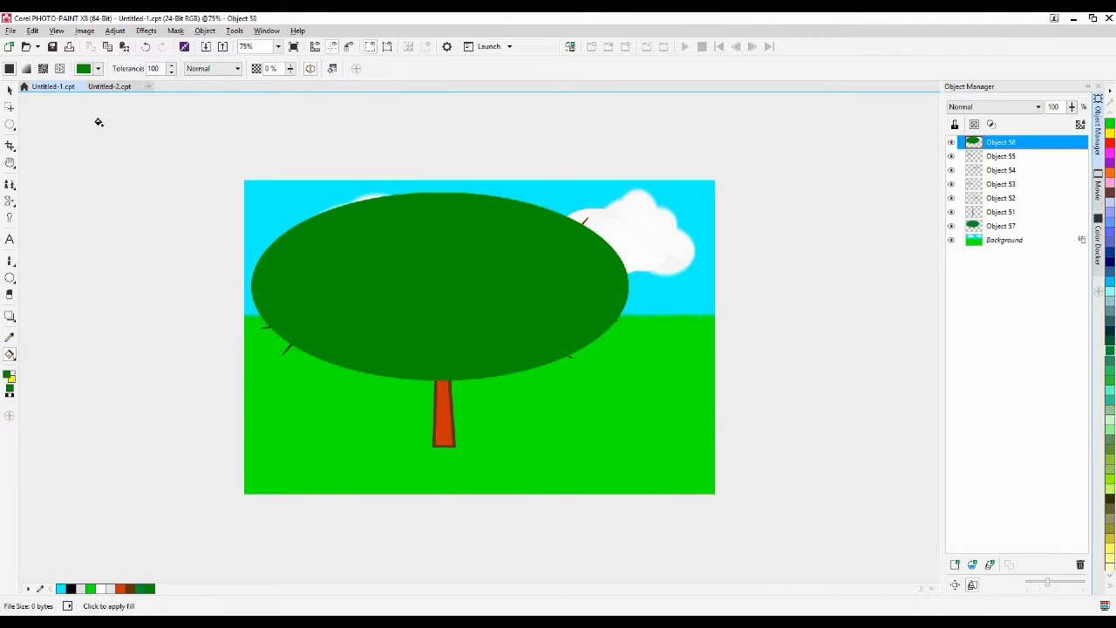
# Stack the filled copy behind the trunk and branches, directly above the original foliage ellipse
pyautogui.click(9, 90)
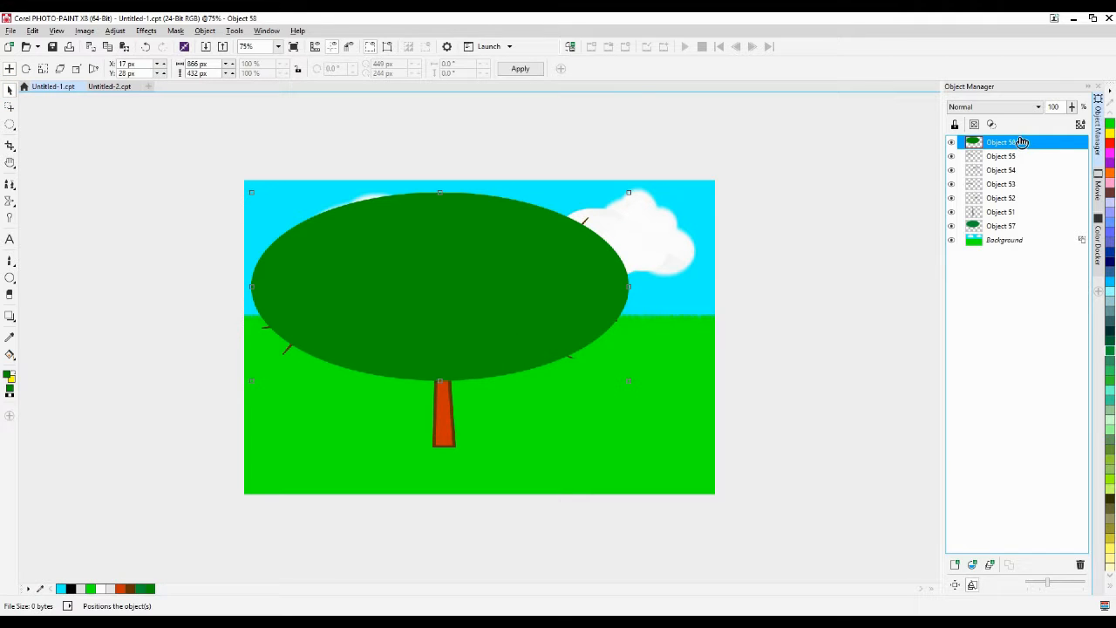
pyautogui.moveTo(1020, 141); pyautogui.dragTo(1019, 222)
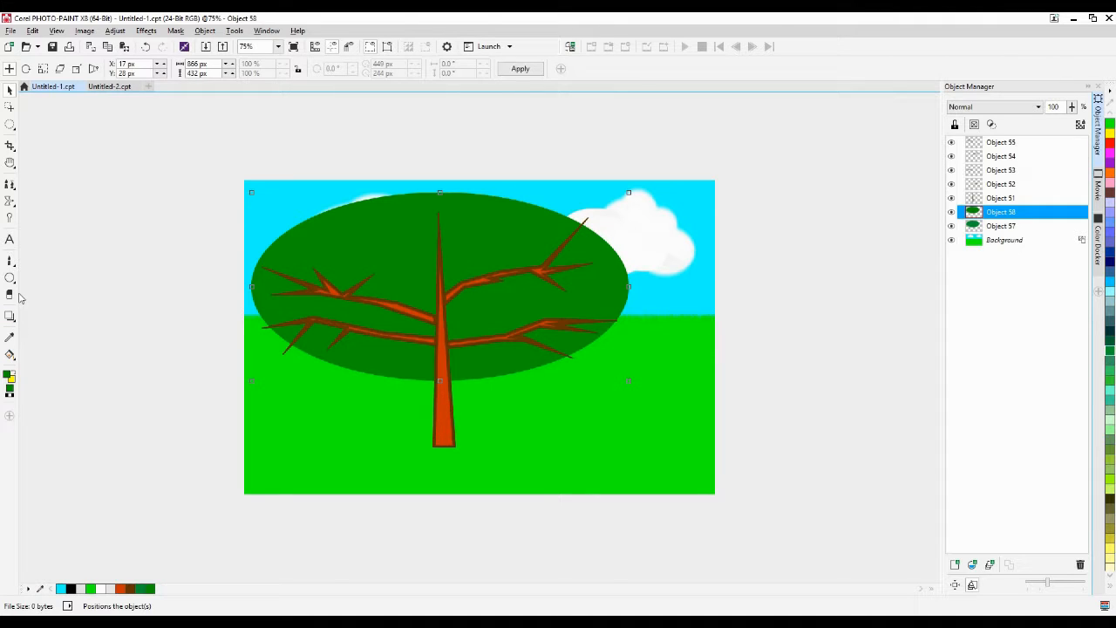
# Erase soft strokes along the trunk and branches in the filled copy with a 200 px eraser to expose the darker green ellipse underneath
pyautogui.click(9, 295)
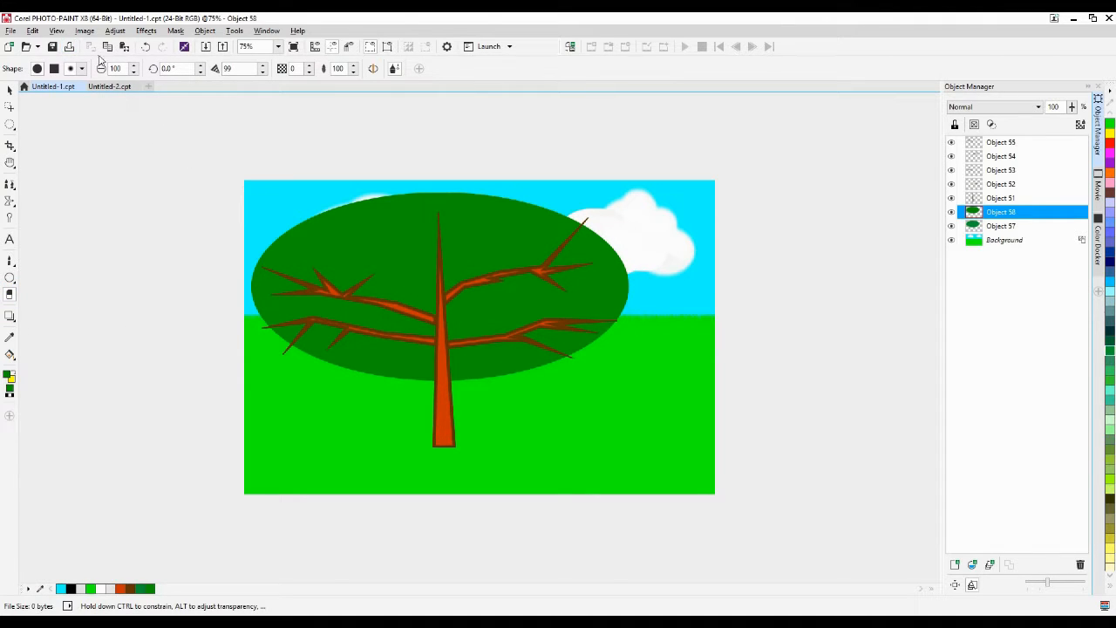
pyautogui.doubleClick(123, 68)
pyautogui.write('2')
pyautogui.moveTo(280, 303); pyautogui.dragTo(434, 326)
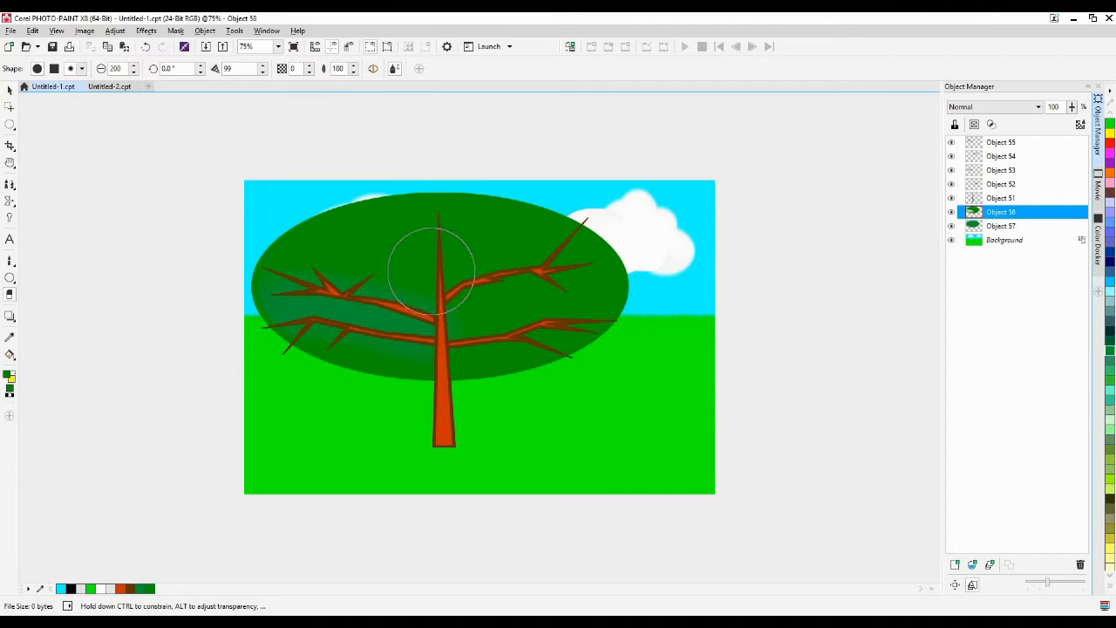
pyautogui.moveTo(436, 224); pyautogui.dragTo(443, 399)
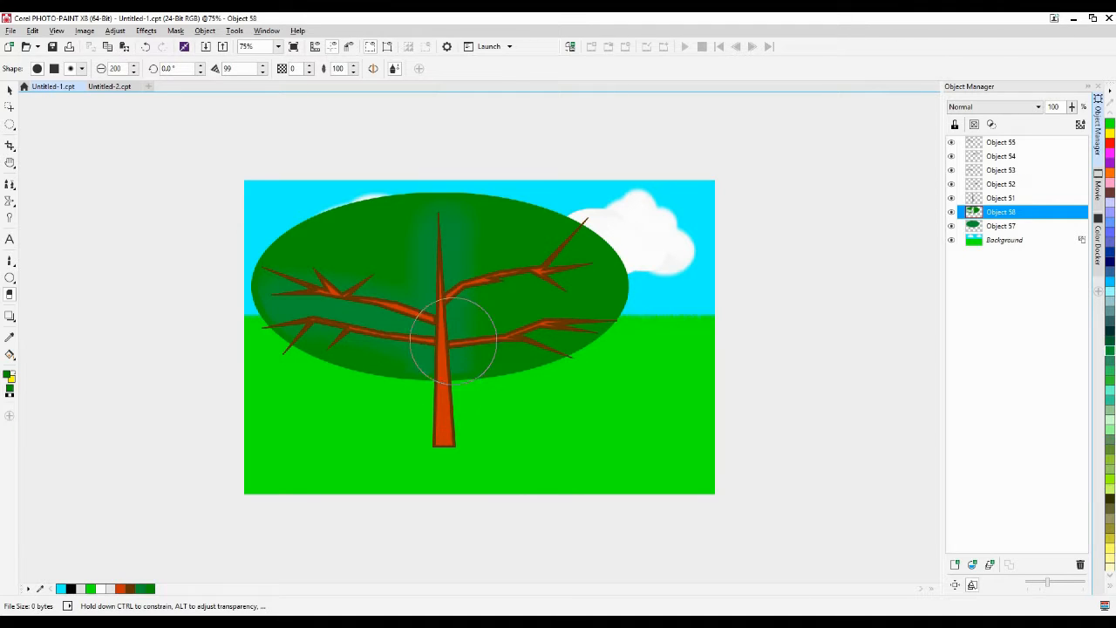
pyautogui.moveTo(453, 340)
pyautogui.mouseDown()
pyautogui.moveTo(541, 253)
pyautogui.moveTo(571, 244)
pyautogui.moveTo(493, 340)
pyautogui.moveTo(465, 341)
pyautogui.moveTo(689, 316)
pyautogui.moveTo(657, 331)
pyautogui.mouseUp()
pyautogui.moveTo(406, 314)
pyautogui.mouseDown()
pyautogui.moveTo(320, 244)
pyautogui.moveTo(287, 241)
pyautogui.moveTo(292, 253)
pyautogui.mouseUp()
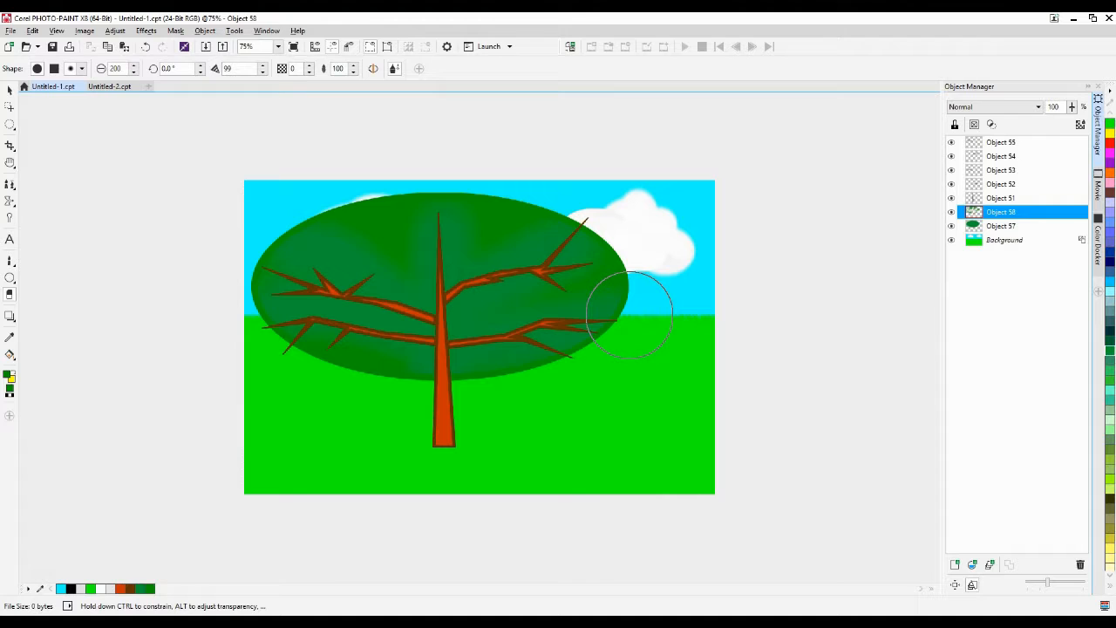
# Combine the partly erased copy and the original foliage ellipse into one object
pyautogui.click(10, 89)
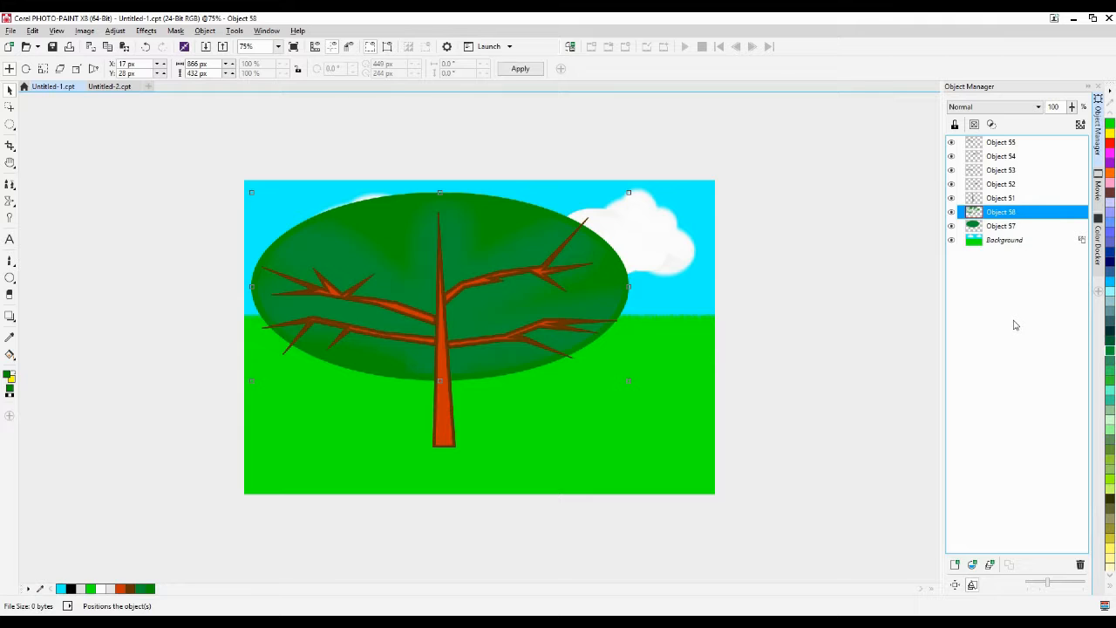
pyautogui.click(1017, 227)
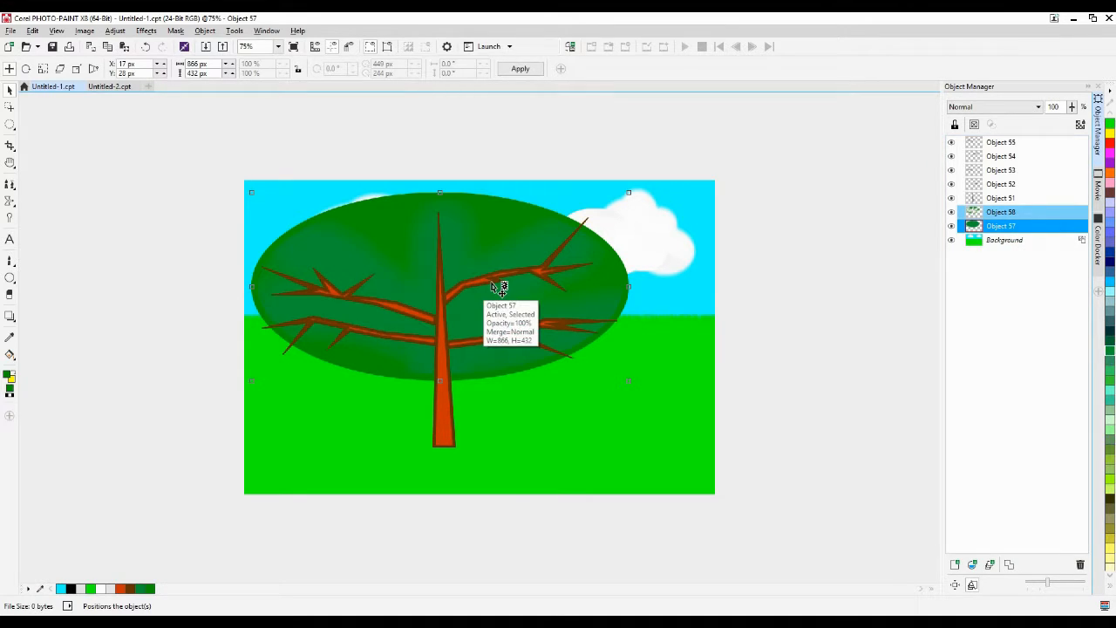
pyautogui.hotkey('ctrl', 'alt', 'Down')
pyautogui.click(840, 387)
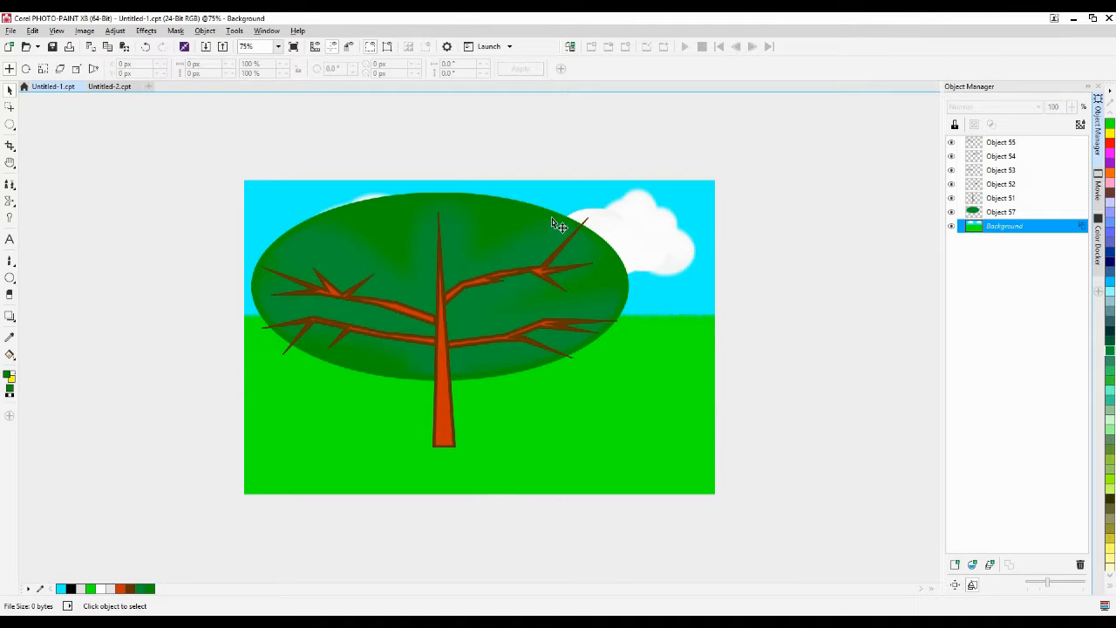
# Apply the Elephant Skin texture to the foliage ellipse with the texture colour set to light green #83FF40
pyautogui.click(552, 219)
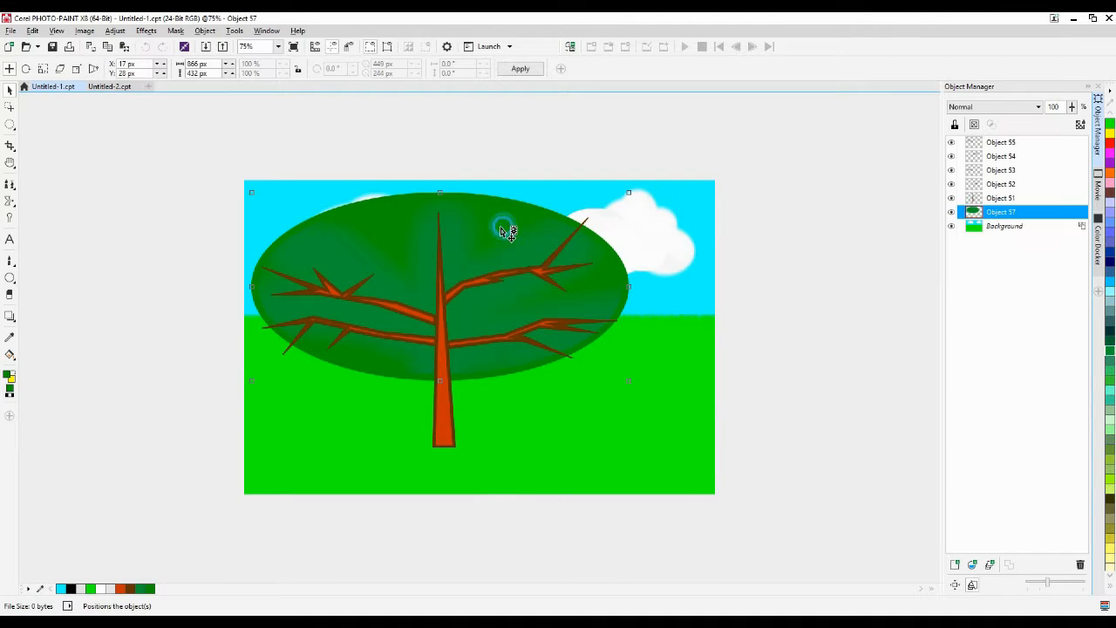
pyautogui.click(144, 33)
pyautogui.moveTo(207, 203)
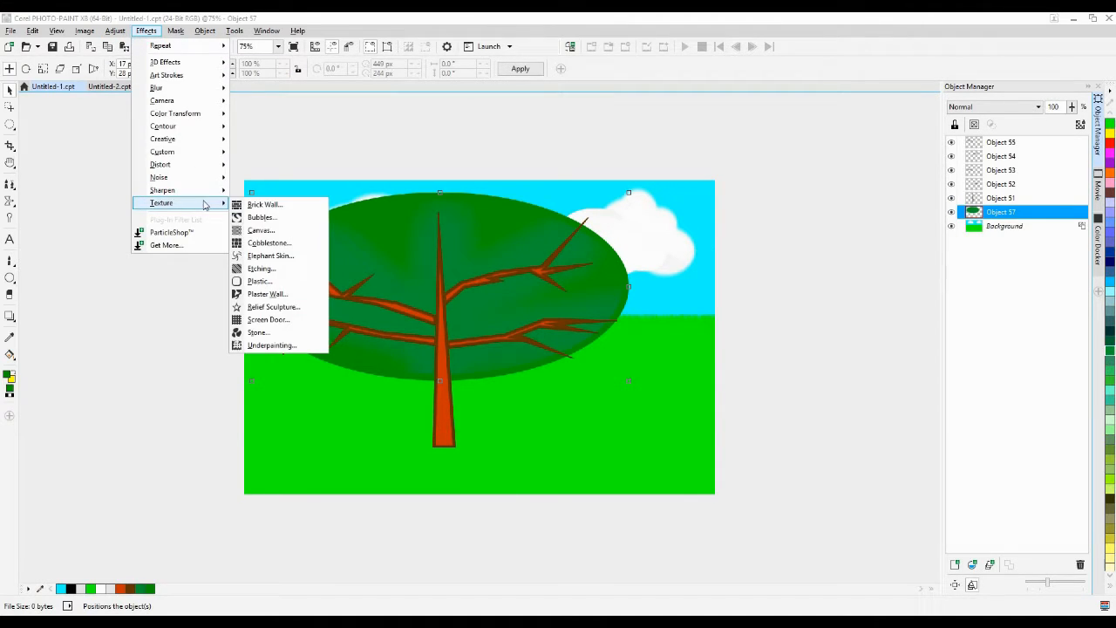
pyautogui.click(277, 256)
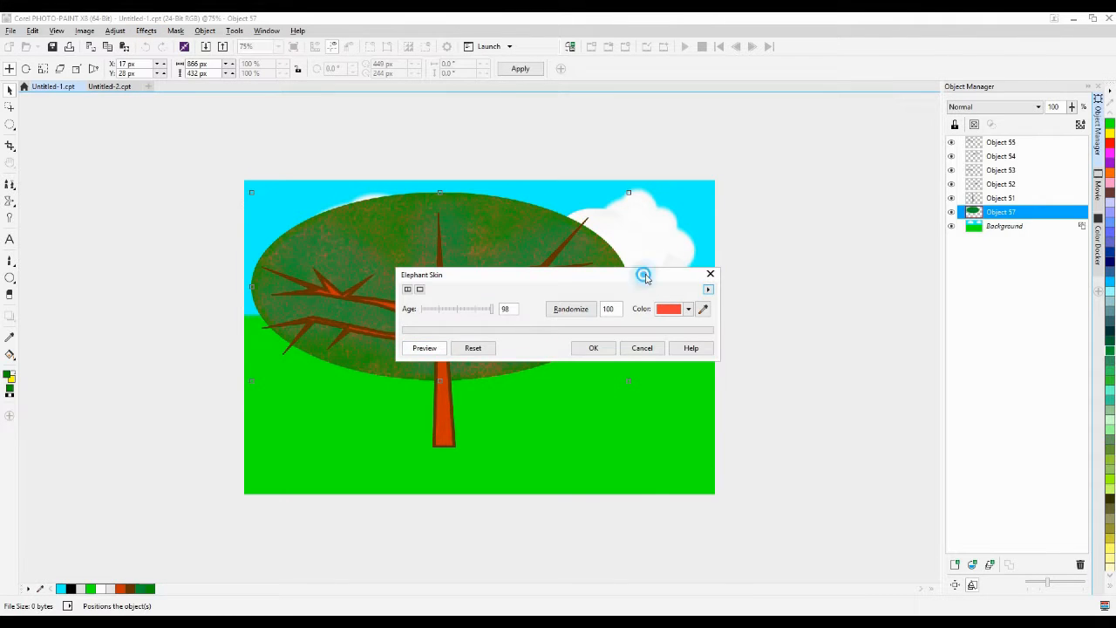
pyautogui.moveTo(643, 276); pyautogui.dragTo(806, 409)
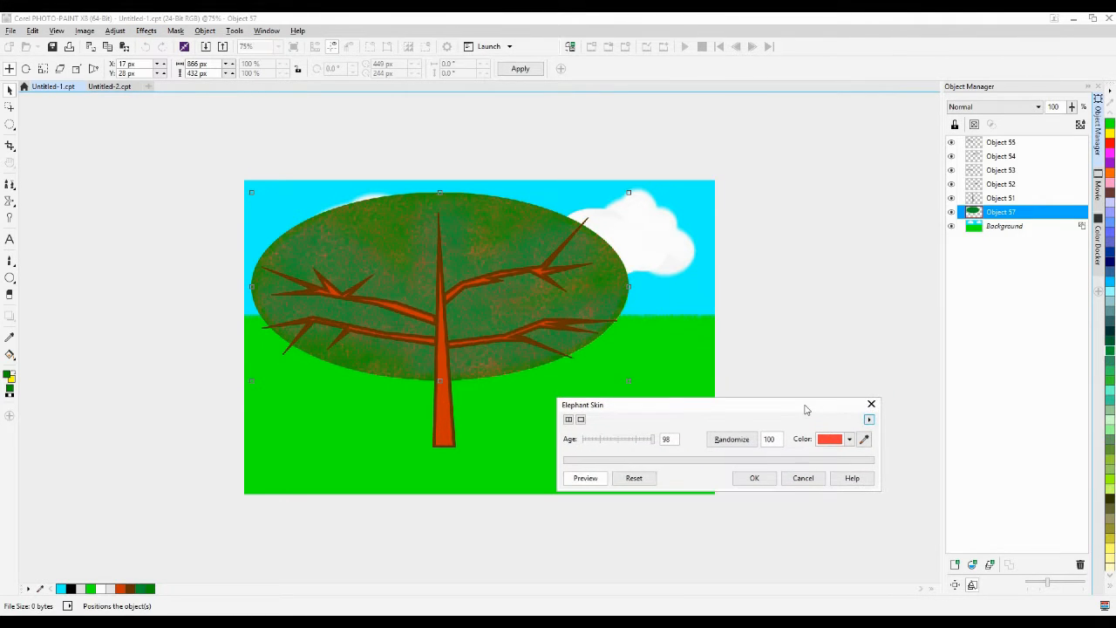
pyautogui.click(849, 440)
pyautogui.moveTo(900, 547); pyautogui.dragTo(899, 553)
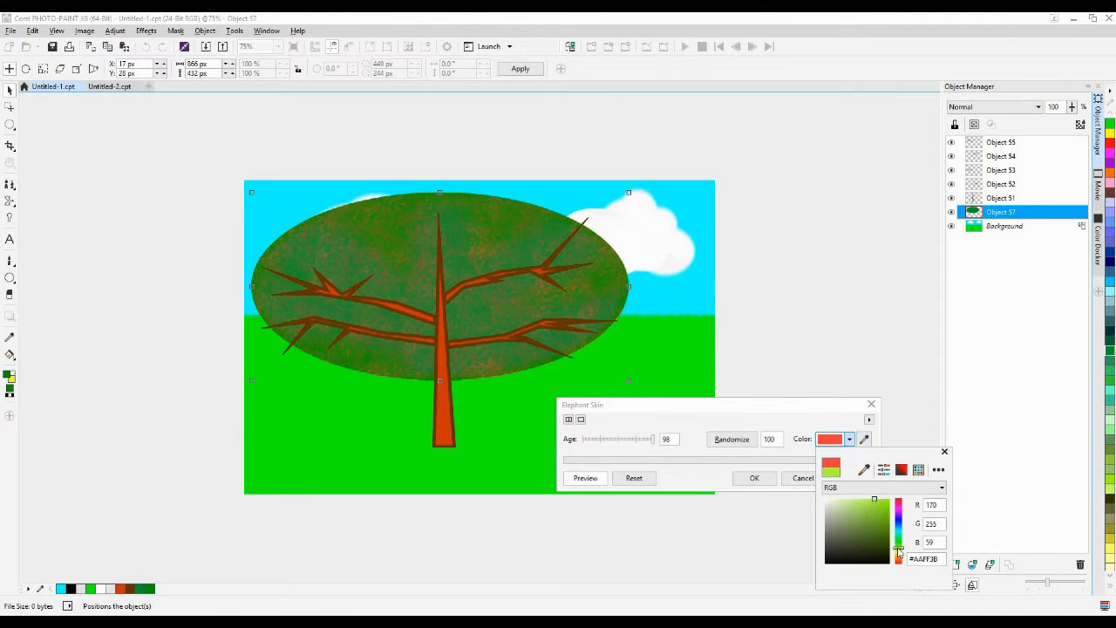
pyautogui.click(875, 511)
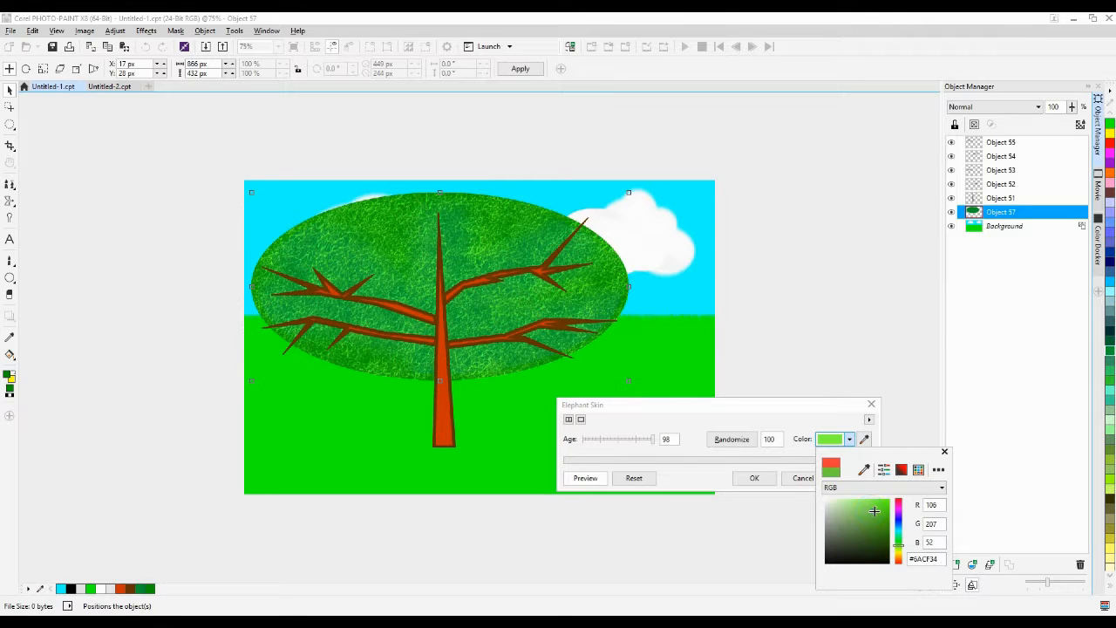
pyautogui.moveTo(875, 511)
pyautogui.mouseDown()
pyautogui.moveTo(888, 511)
pyautogui.moveTo(876, 499)
pyautogui.mouseUp()
pyautogui.click(944, 452)
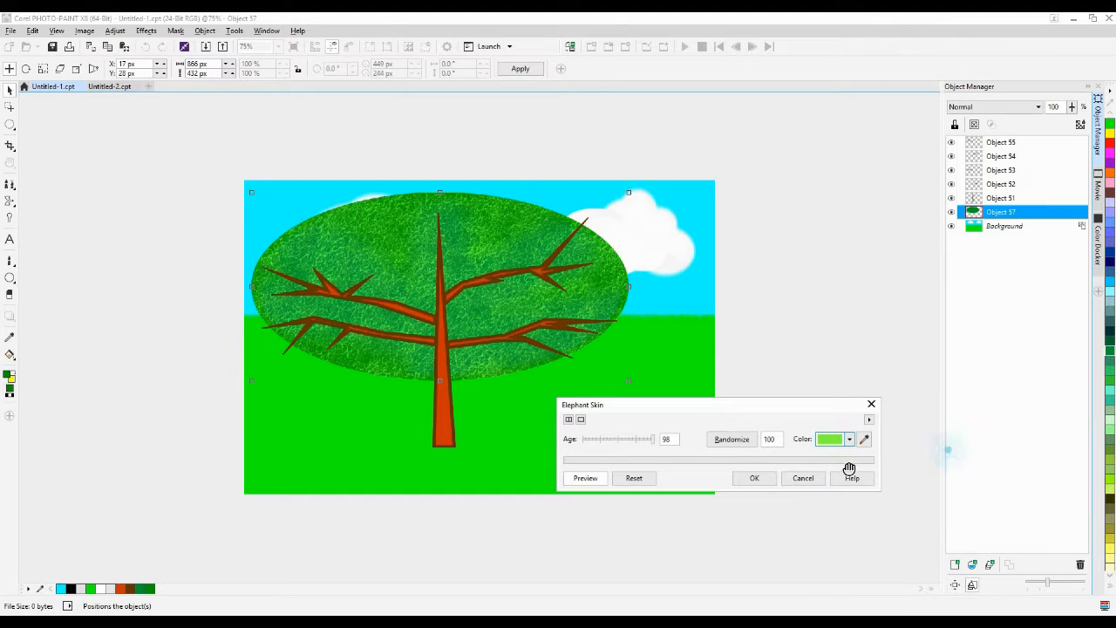
pyautogui.click(755, 479)
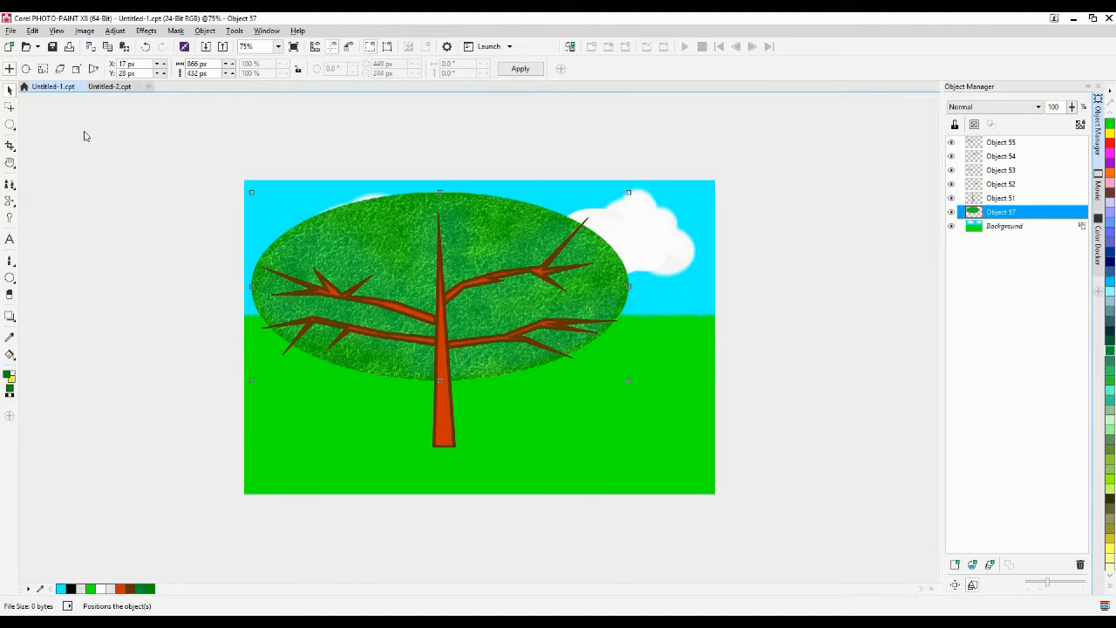
pyautogui.click(760, 327)
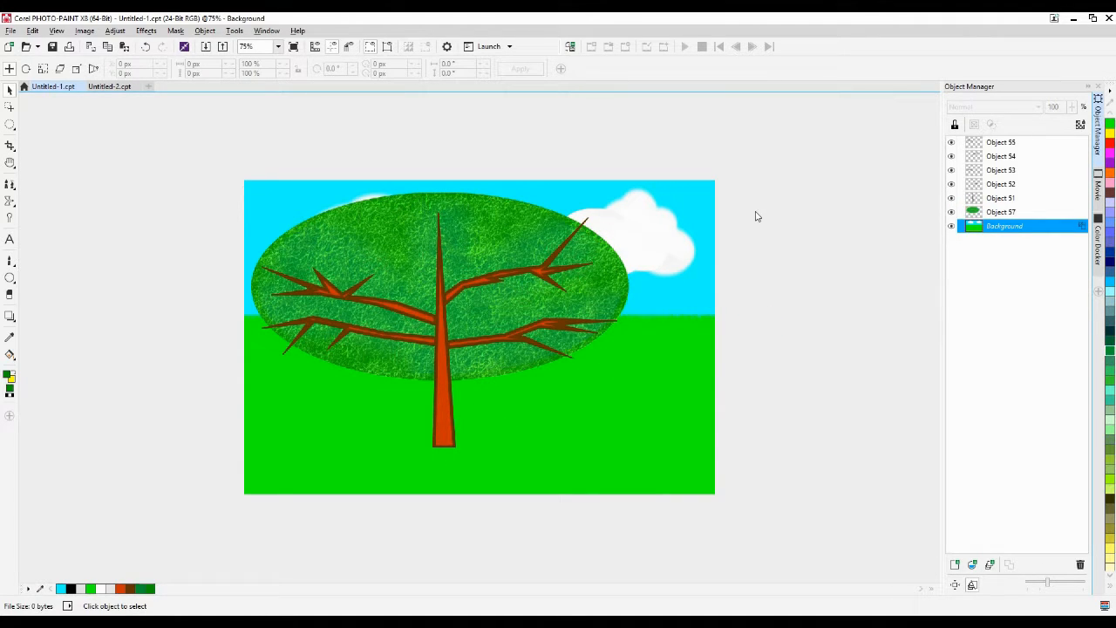
# Combine the trunk and all branches into one object, keeping the foliage ellipse separate by hiding it temporarily
pyautogui.click(488, 222)
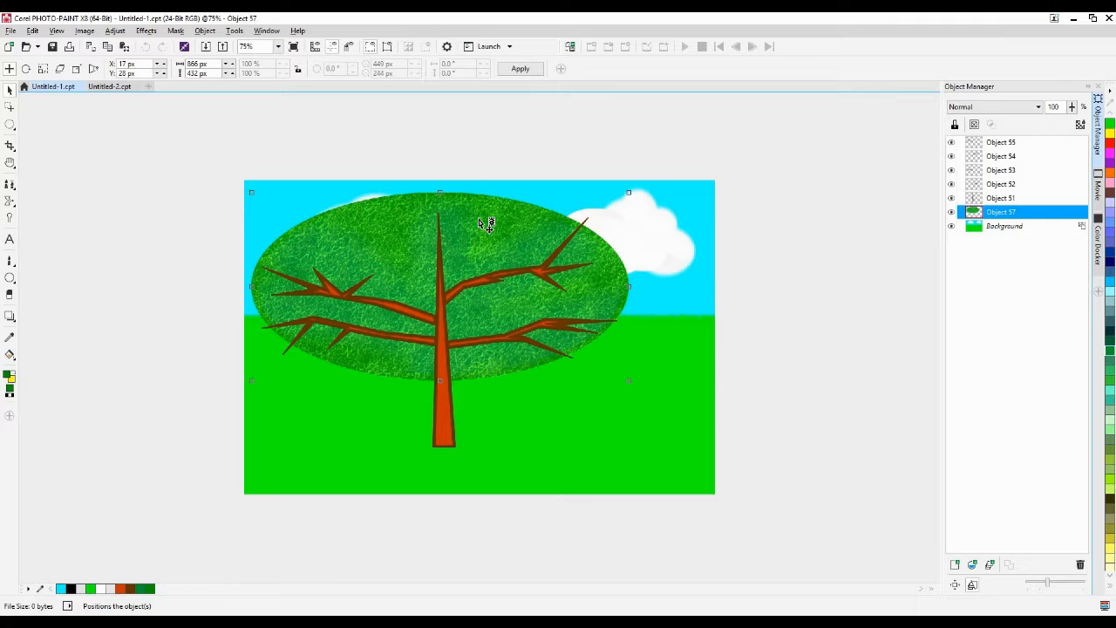
pyautogui.click(952, 212)
pyautogui.click(987, 317)
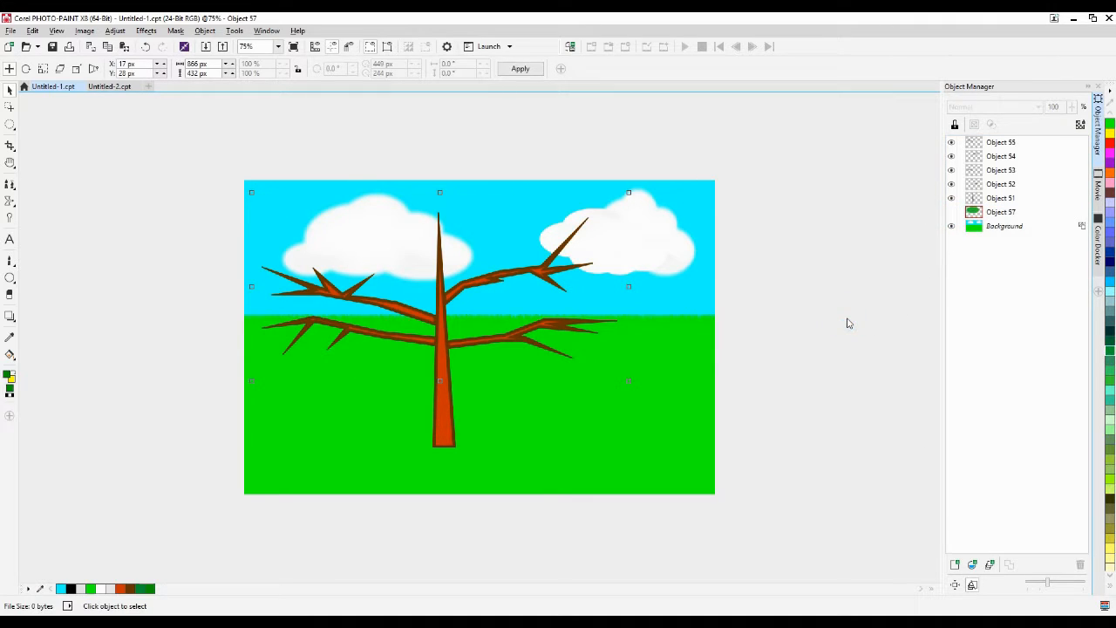
pyautogui.click(997, 228)
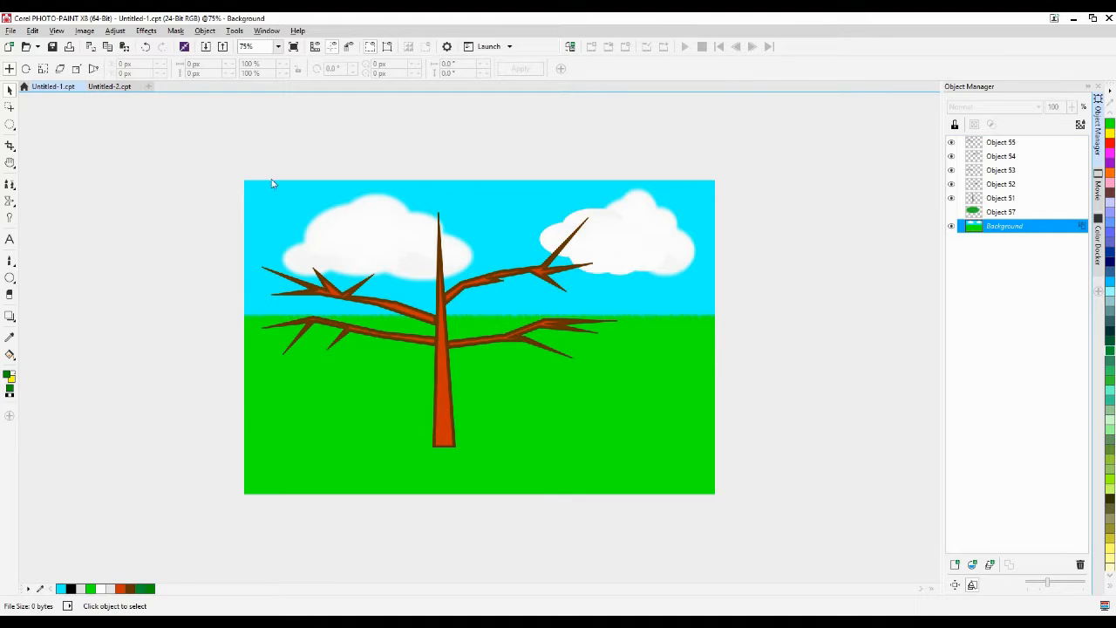
pyautogui.moveTo(210, 129); pyautogui.dragTo(742, 595)
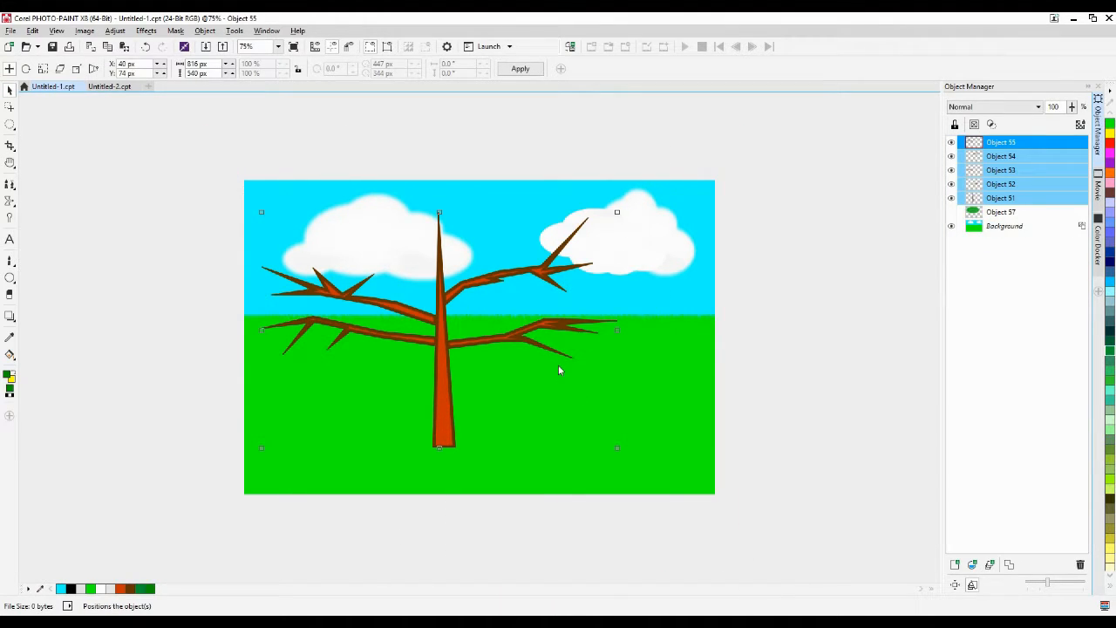
pyautogui.hotkey('ctrl', 'alt', 'Down')
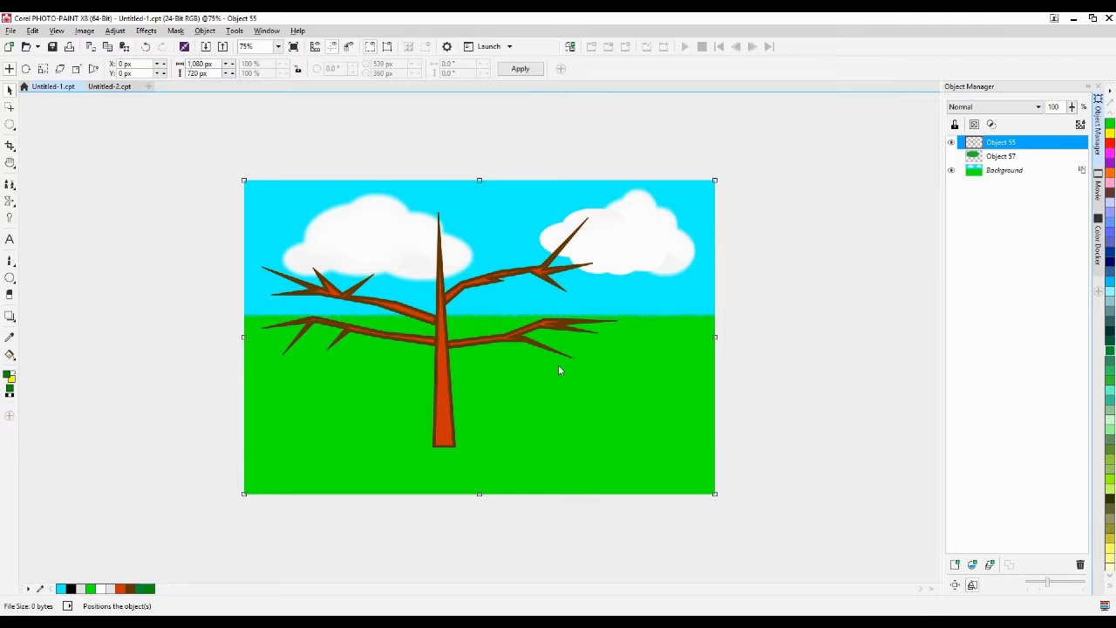
pyautogui.click(452, 375)
pyautogui.click(747, 364)
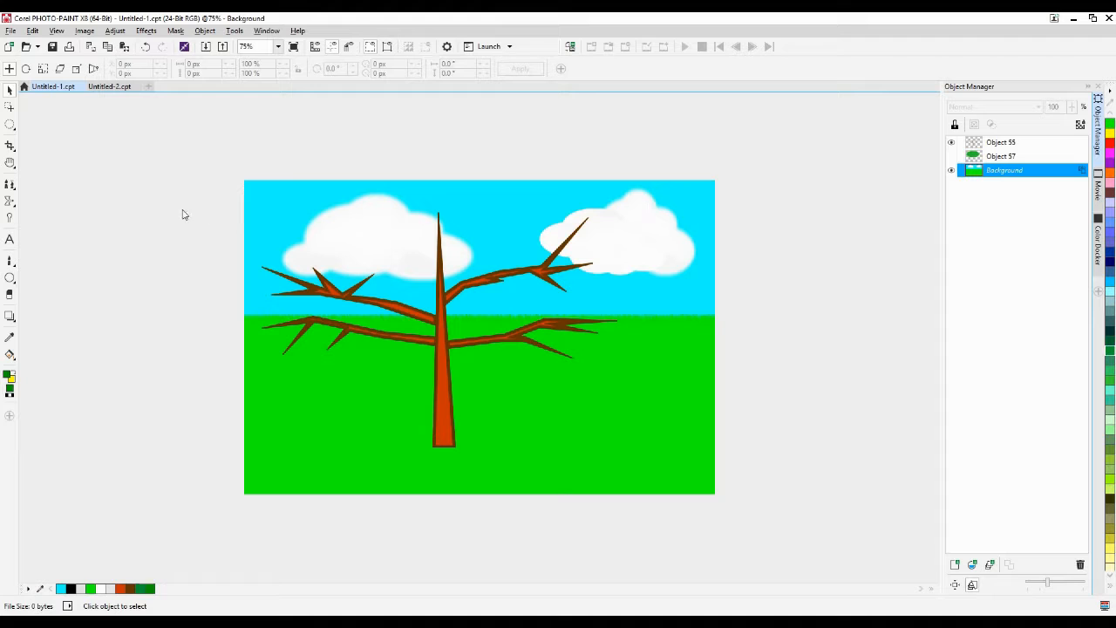
pyautogui.click(951, 156)
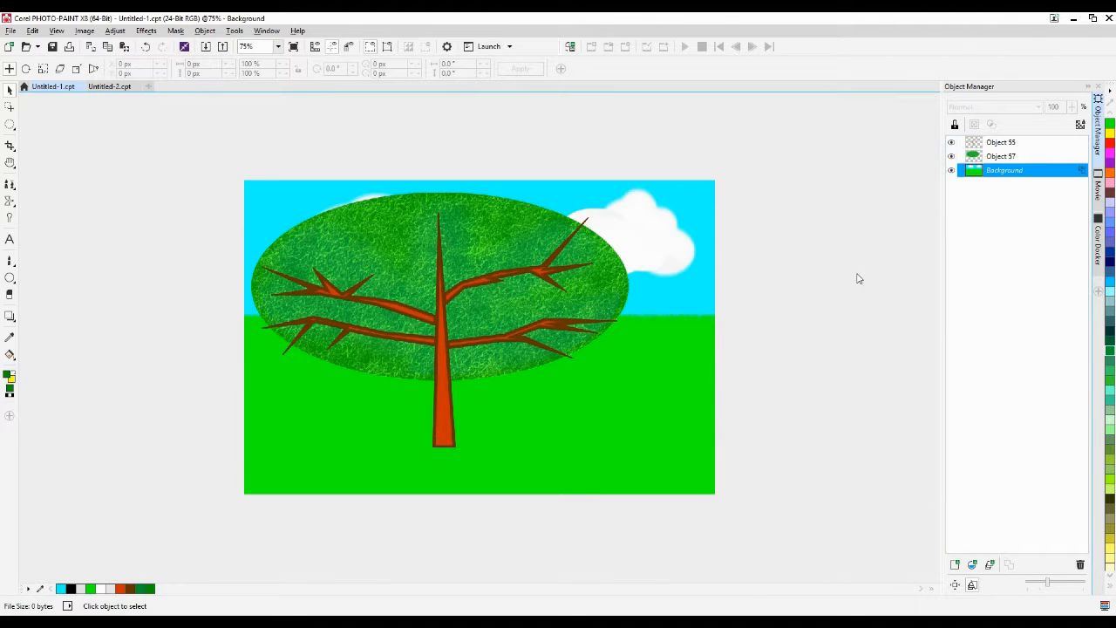
# Mask the orange fill area of the trunk with the Magic Wand mask
pyautogui.scroll(3, 455, 413)
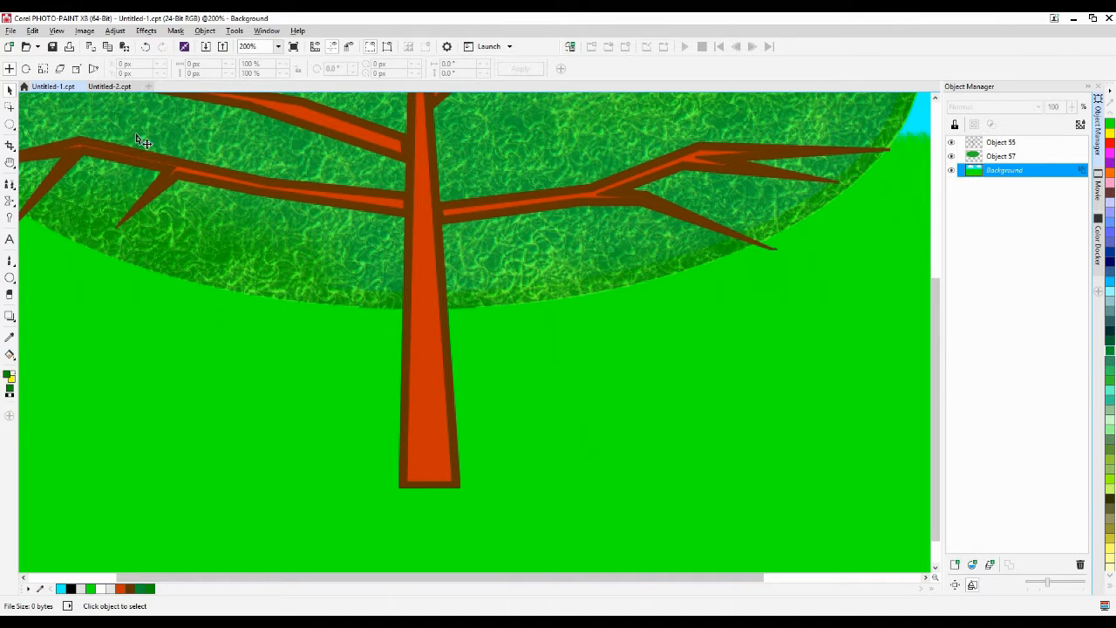
pyautogui.scroll(-2, 148, 175)
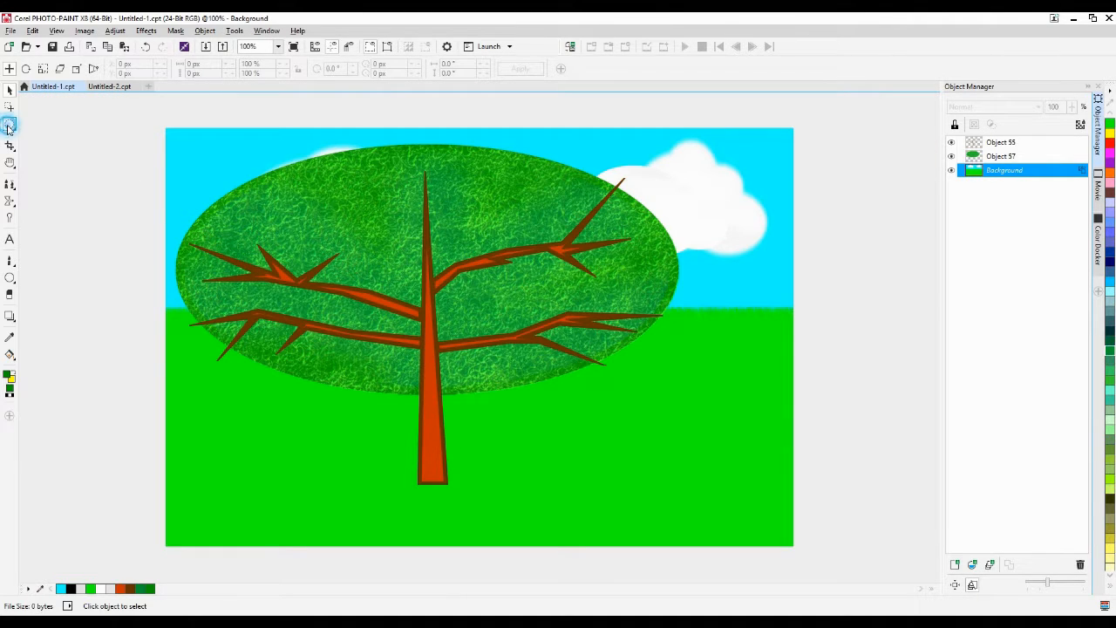
pyautogui.click(11, 125)
pyautogui.click(62, 154)
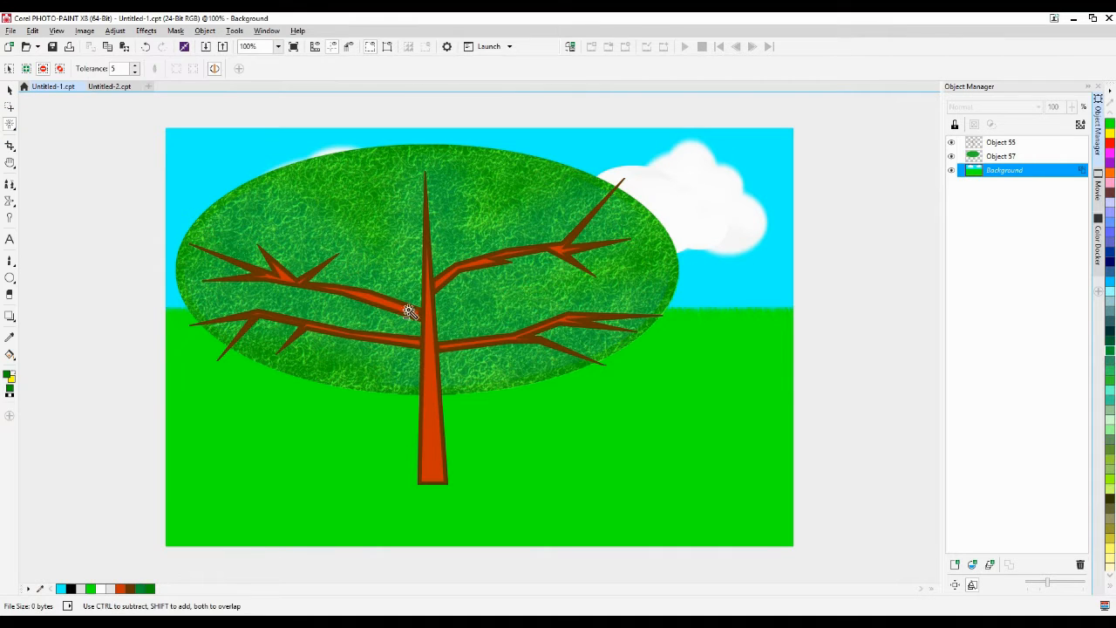
pyautogui.click(439, 438)
pyautogui.hotkey('ctrl', 'shift')
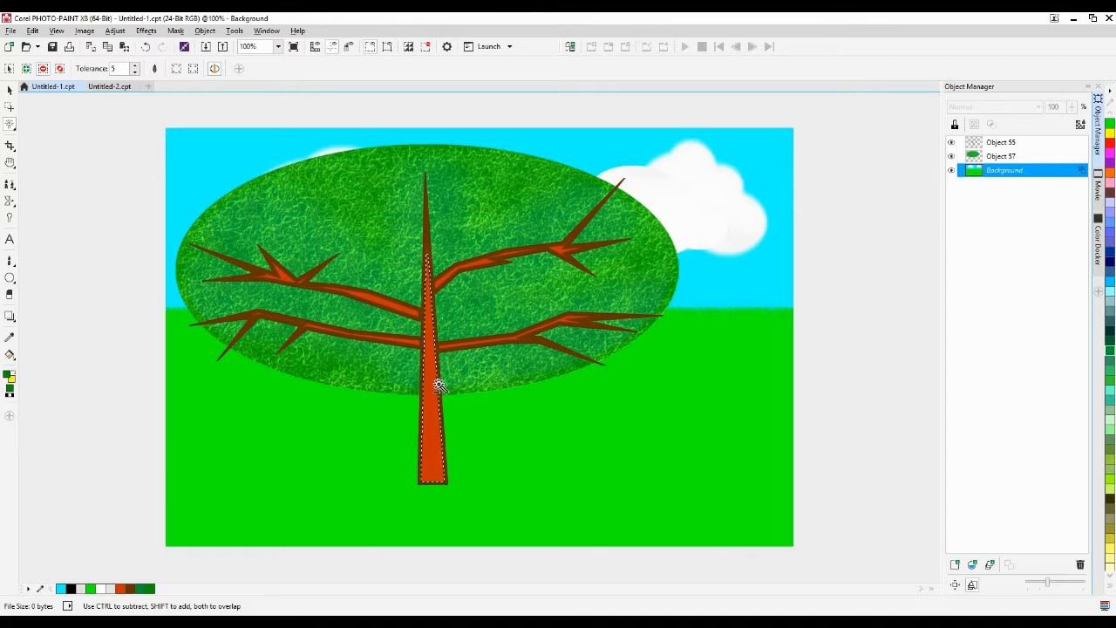
# Try to extend the trunk mask to the orange fill areas of the branches at 150% zoom
pyautogui.scroll(1, 444, 393)
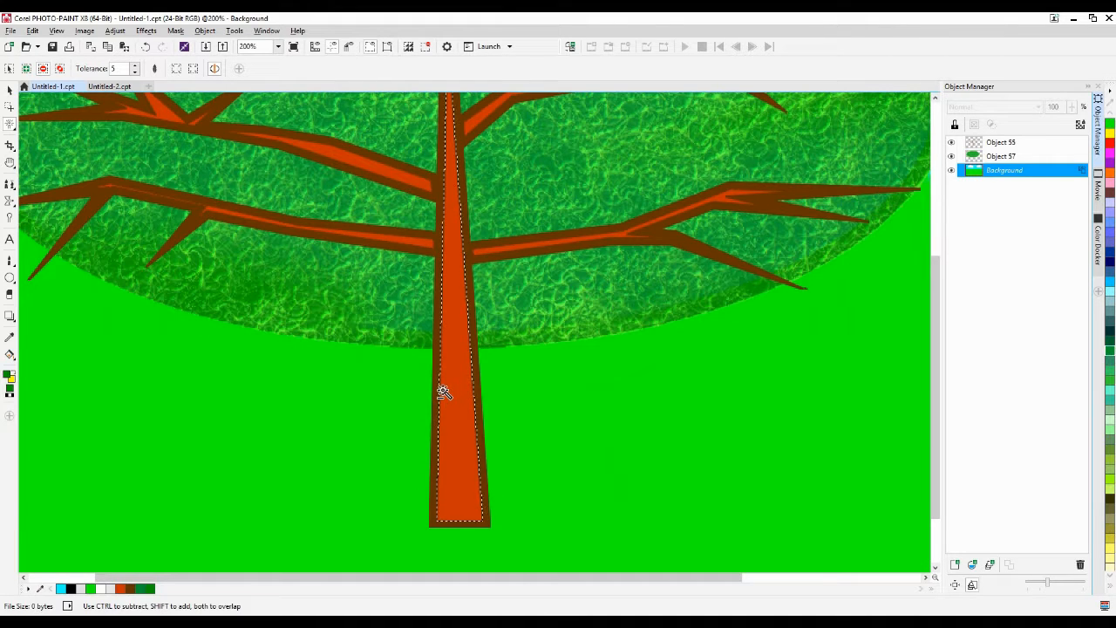
pyautogui.click(249, 47)
pyautogui.write('15')
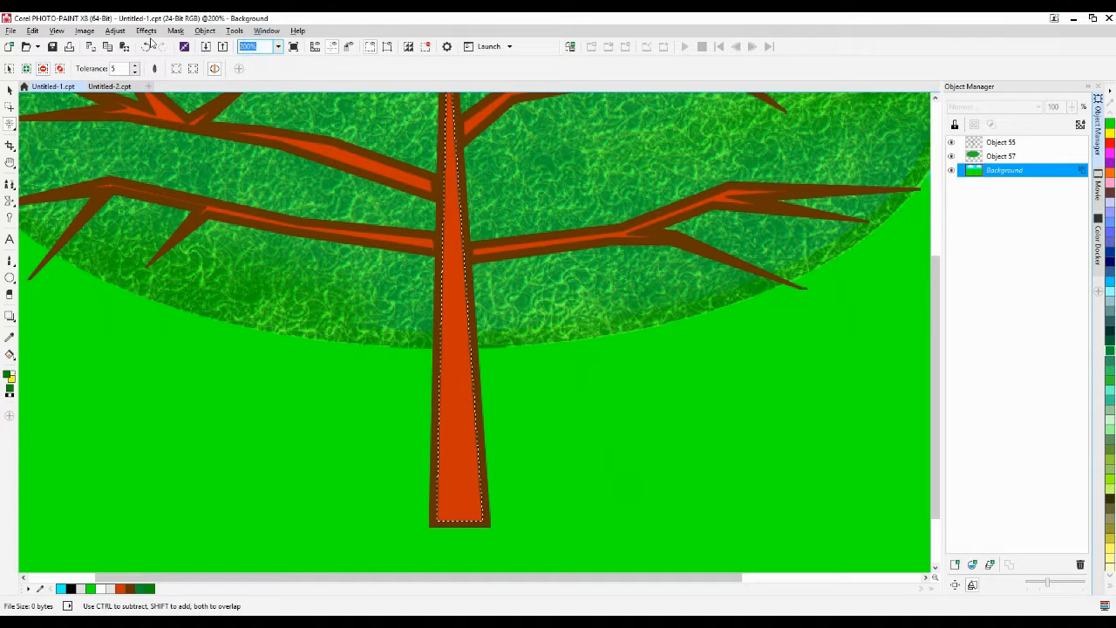
pyautogui.write('0')
pyautogui.press('Return')
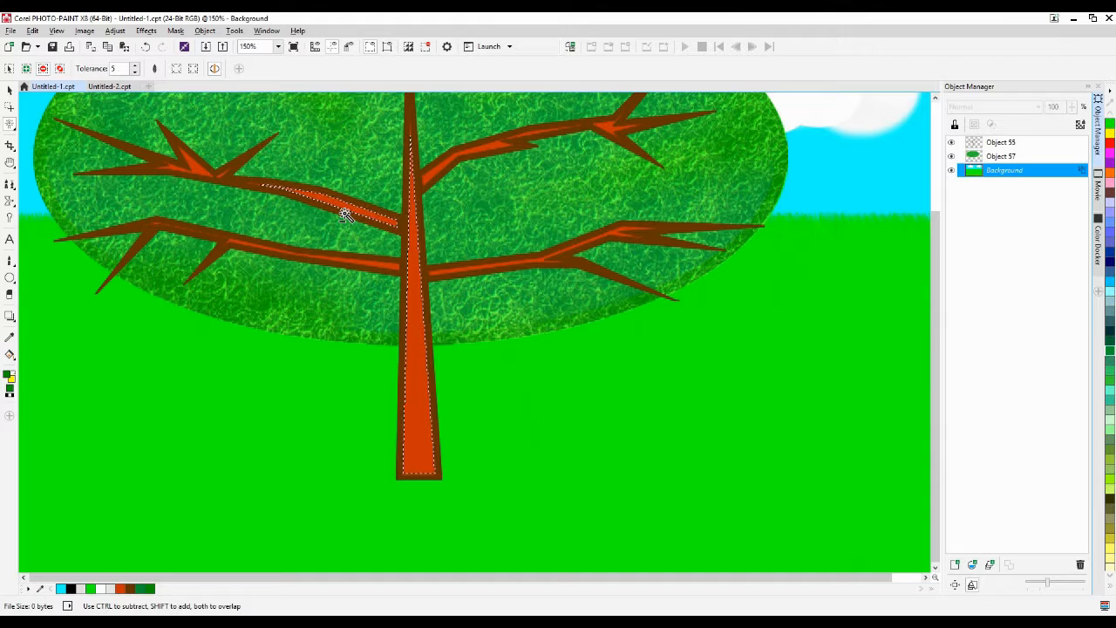
pyautogui.click(376, 266)
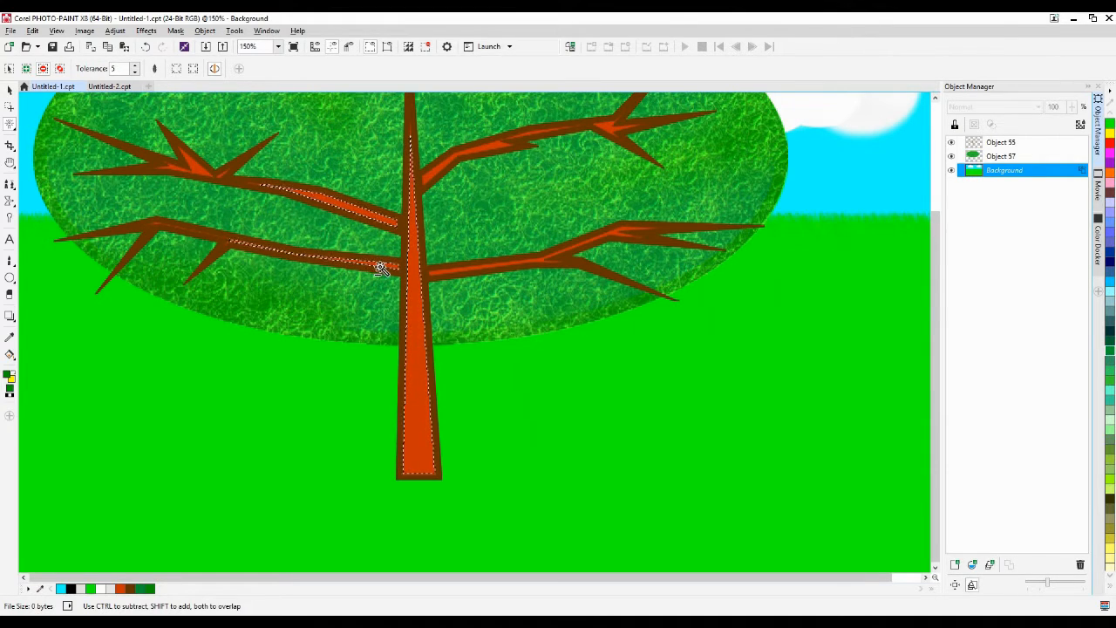
pyautogui.click(537, 265)
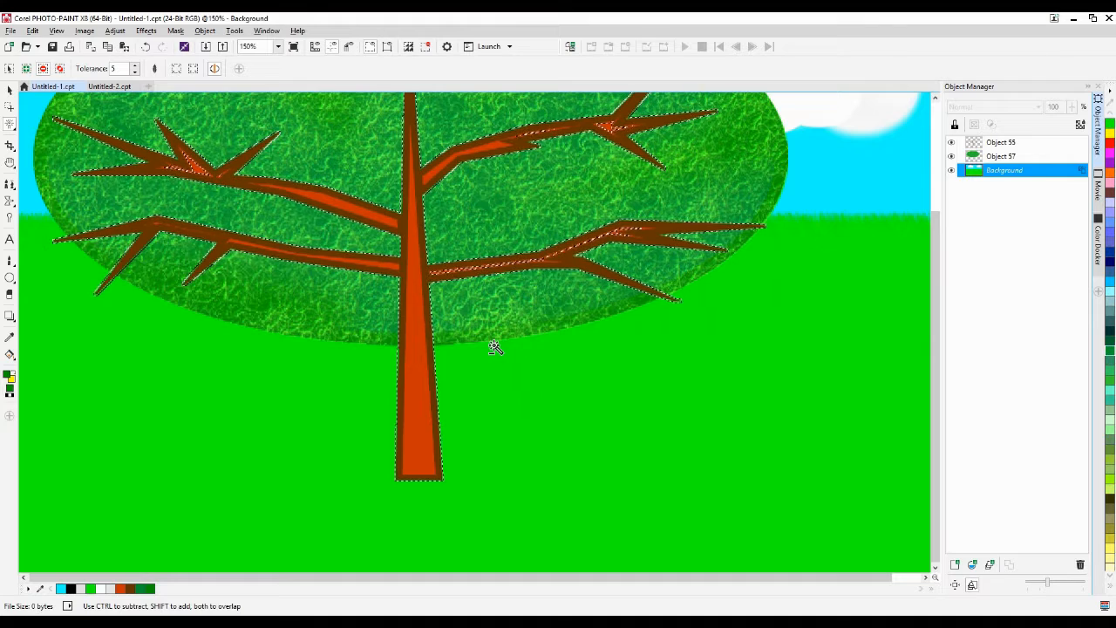
# Remove the extended mask and mask only the trunk's orange fill area
pyautogui.hotkey('ctrl', 'shift', 'r')
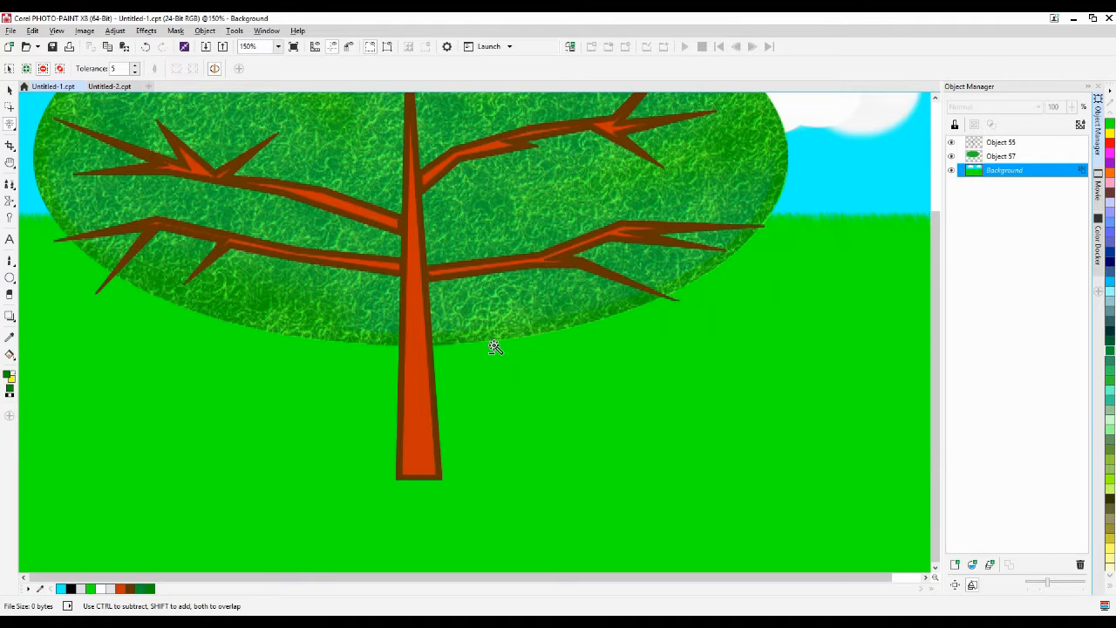
pyautogui.click(420, 393)
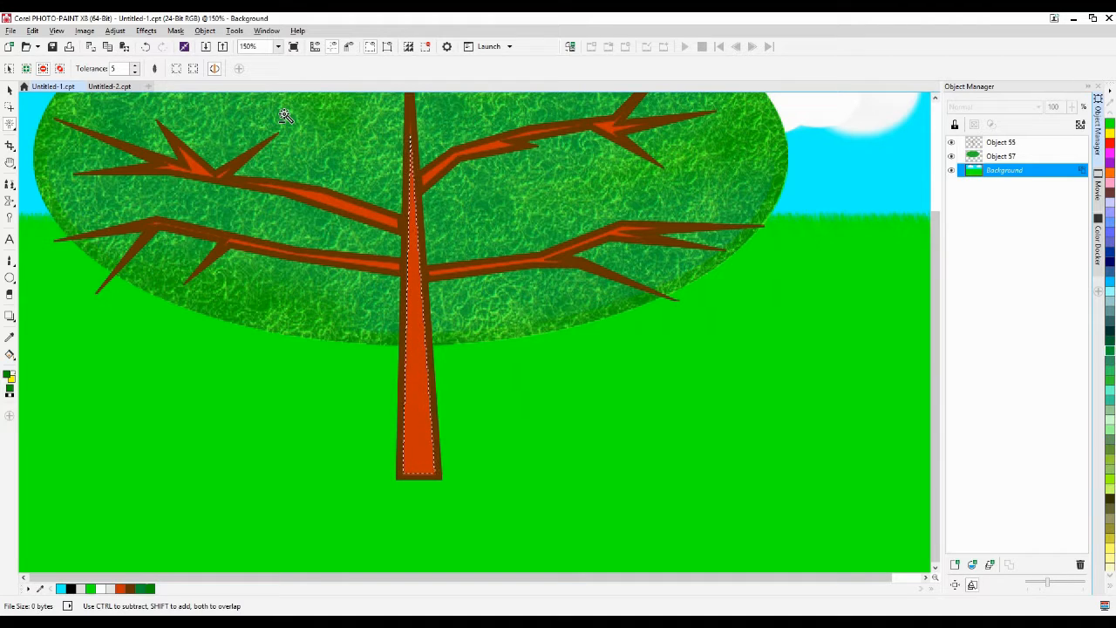
pyautogui.click(146, 31)
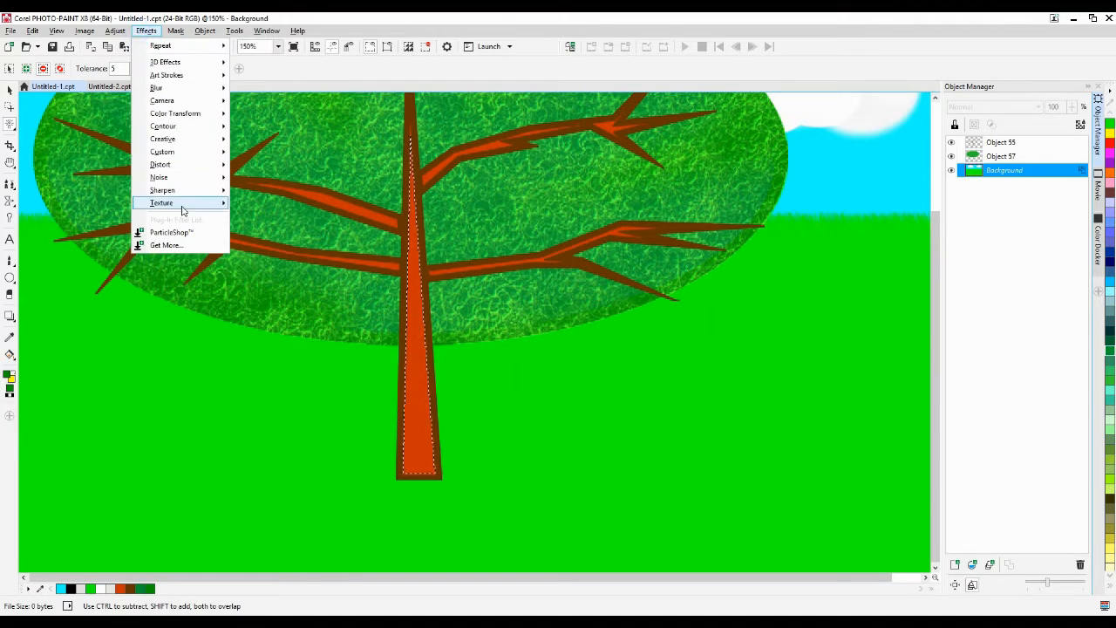
pyautogui.moveTo(182, 210)
pyautogui.click(284, 255)
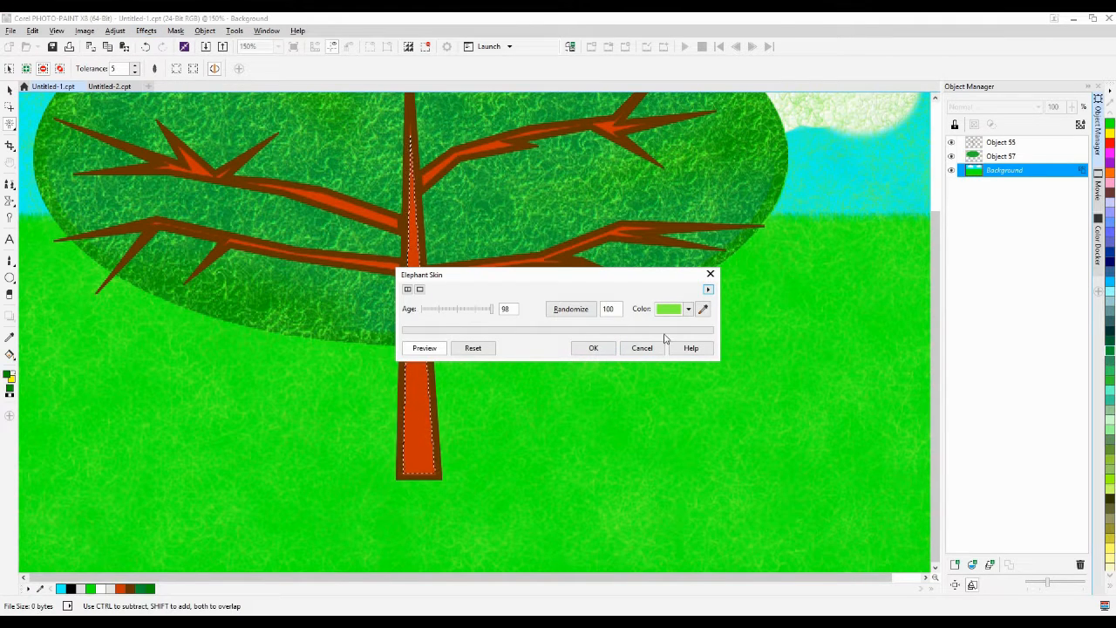
pyautogui.click(689, 310)
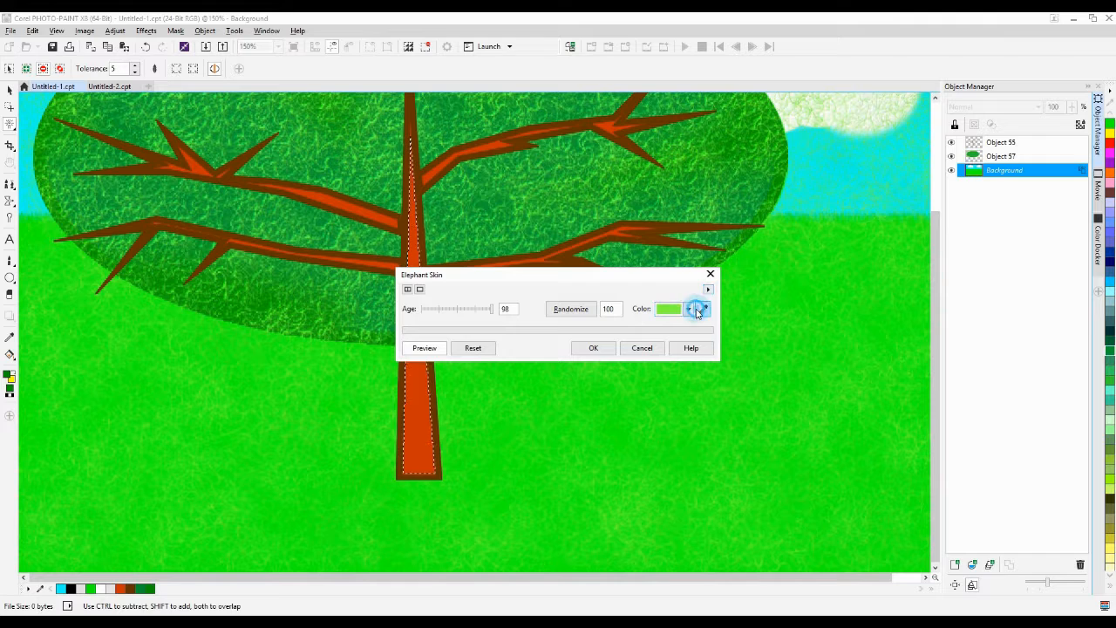
pyautogui.click(687, 310)
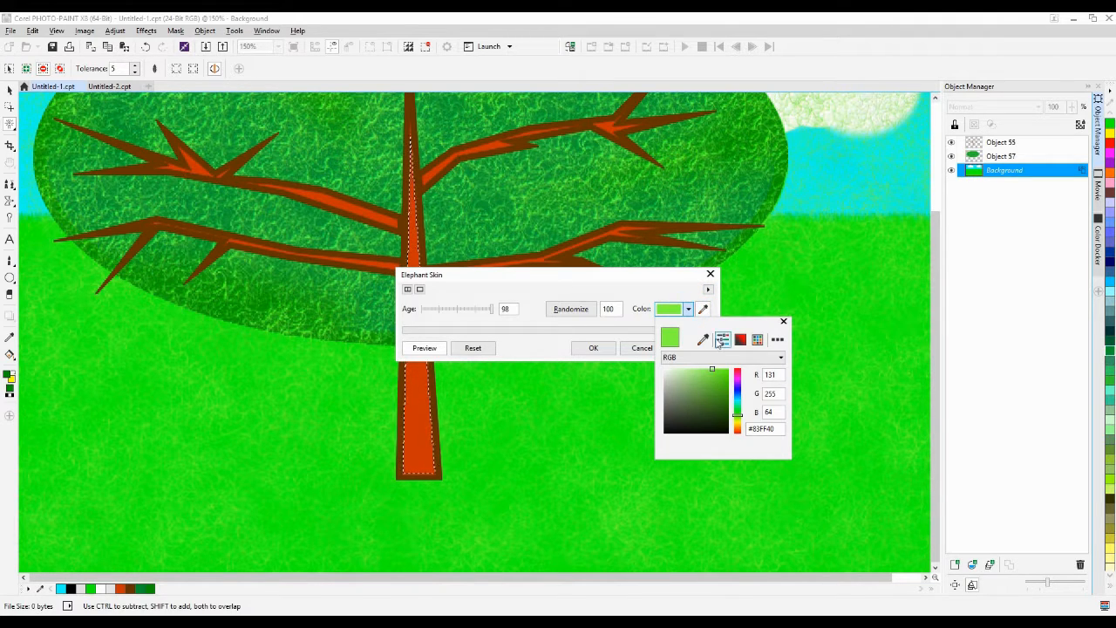
pyautogui.moveTo(737, 392); pyautogui.dragTo(737, 370)
pyautogui.click(714, 368)
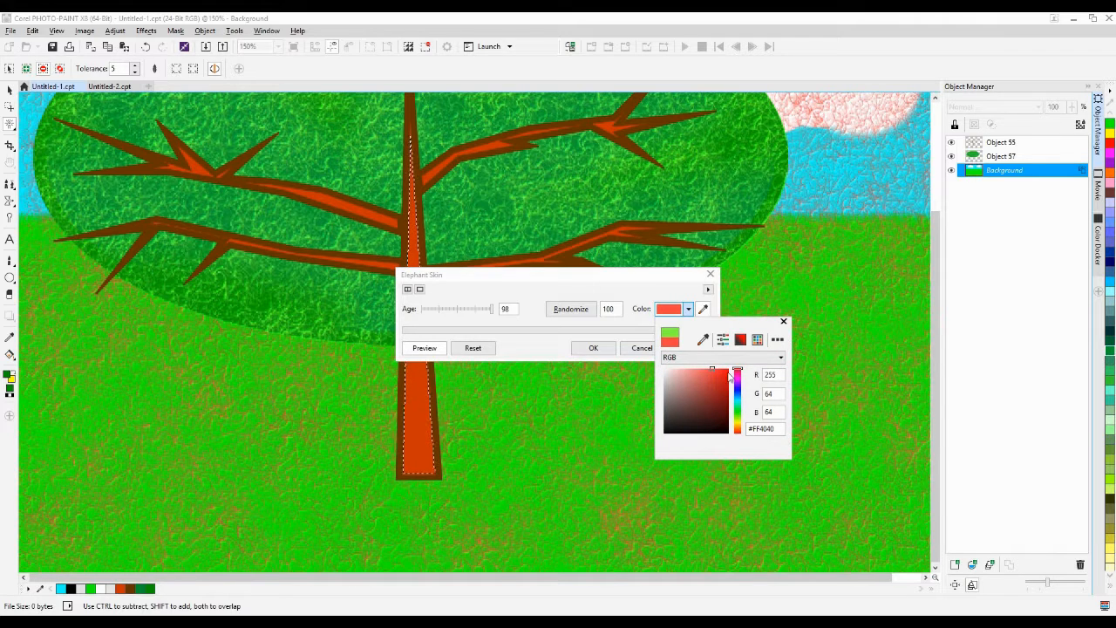
pyautogui.click(783, 324)
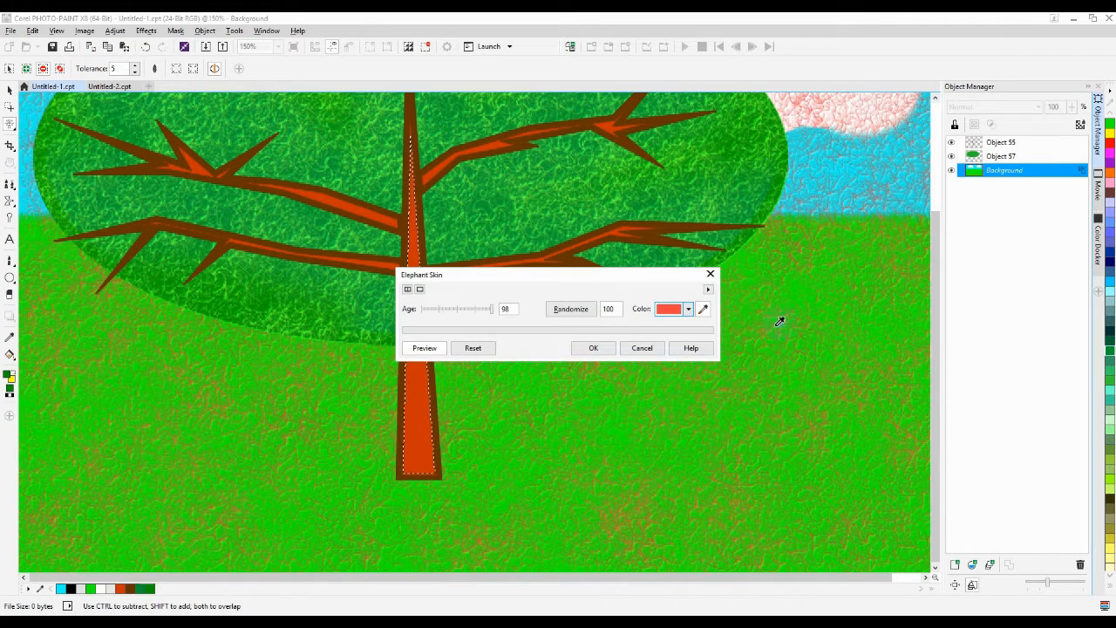
pyautogui.click(642, 349)
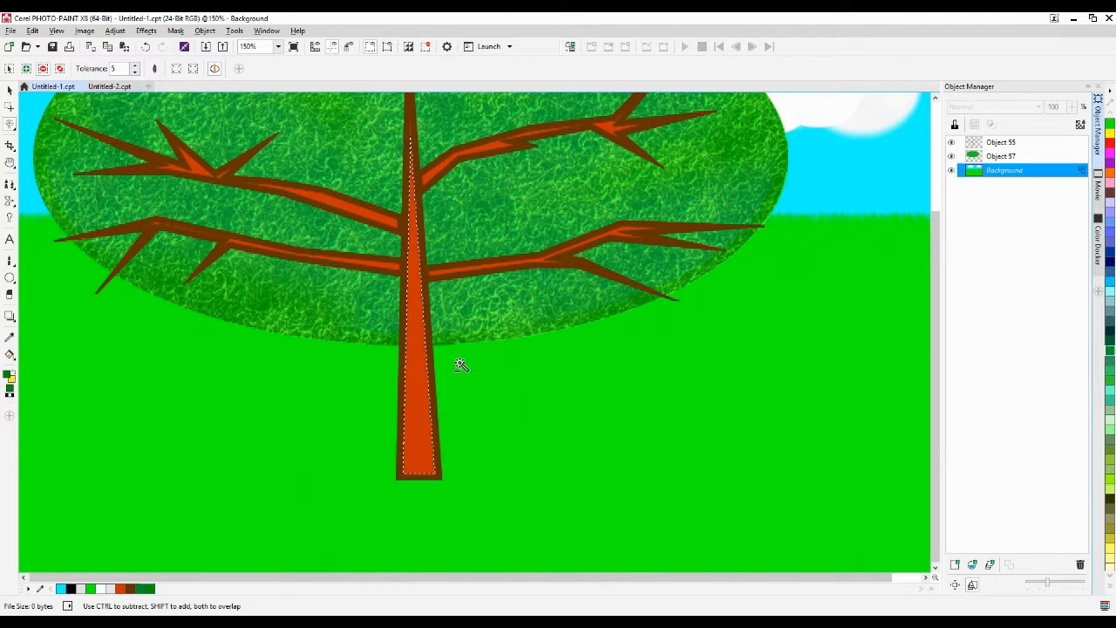
# Make the combined trunk-and-branches object active in place of the background
pyautogui.click(1021, 143)
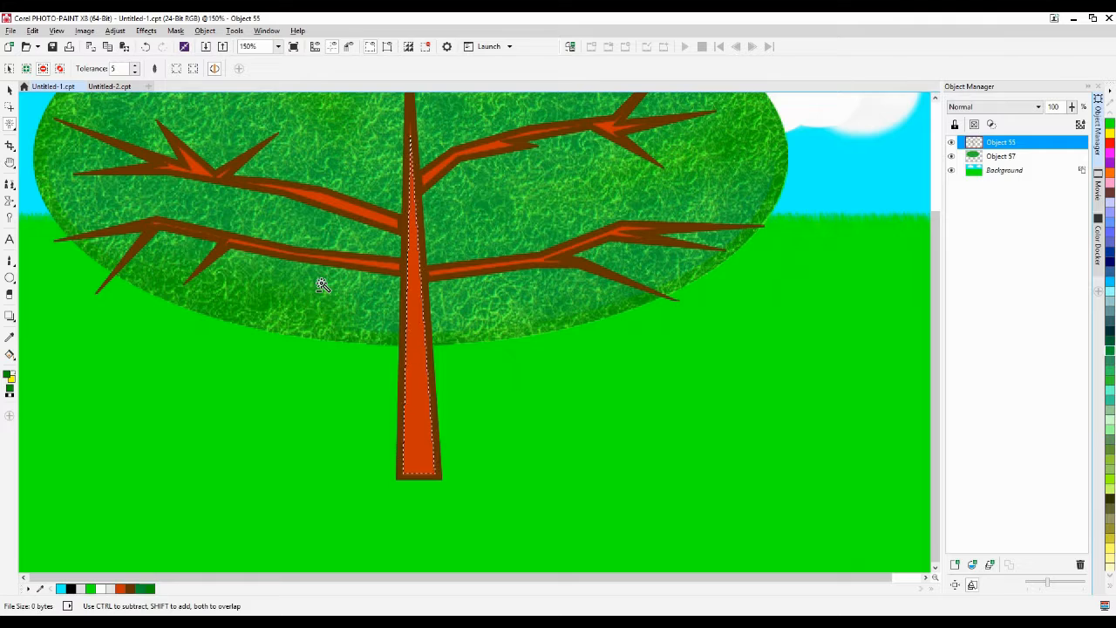
pyautogui.click(146, 31)
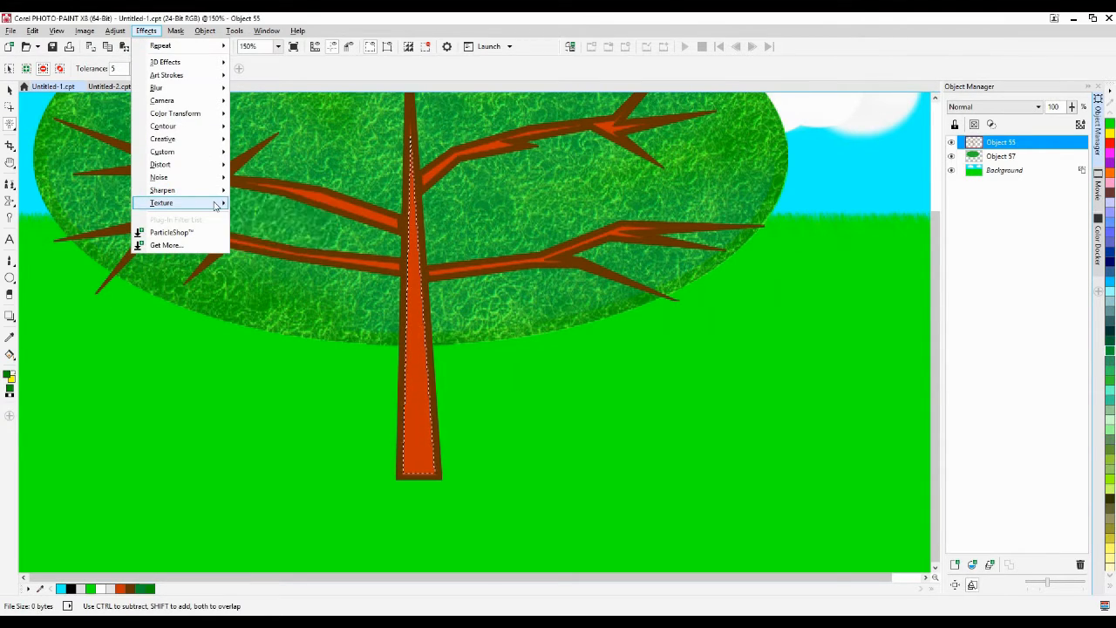
pyautogui.moveTo(216, 207)
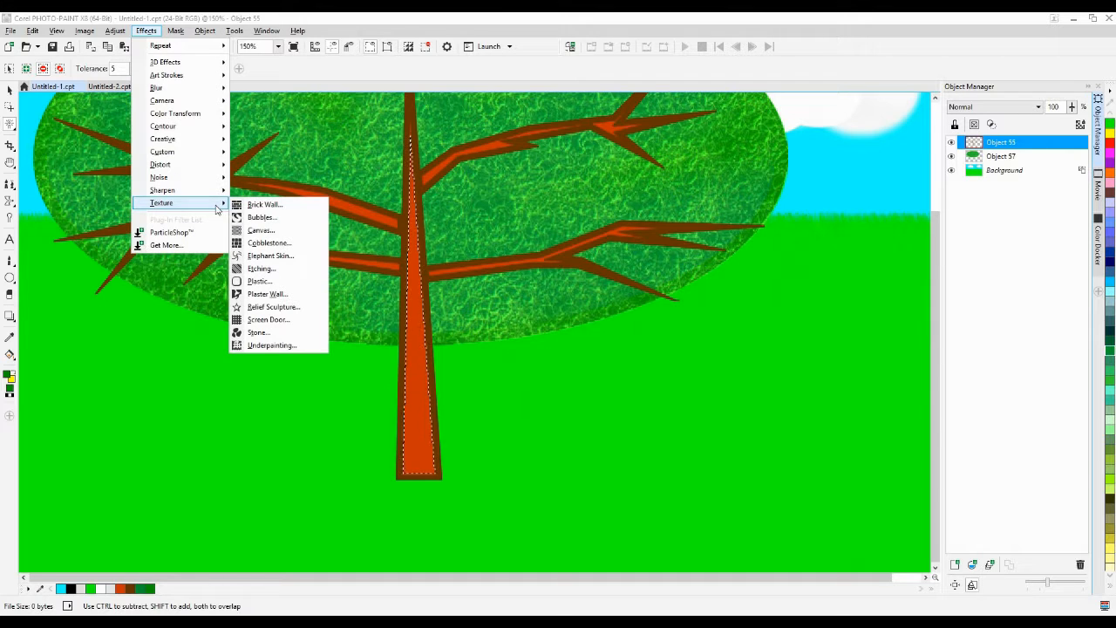
pyautogui.click(278, 255)
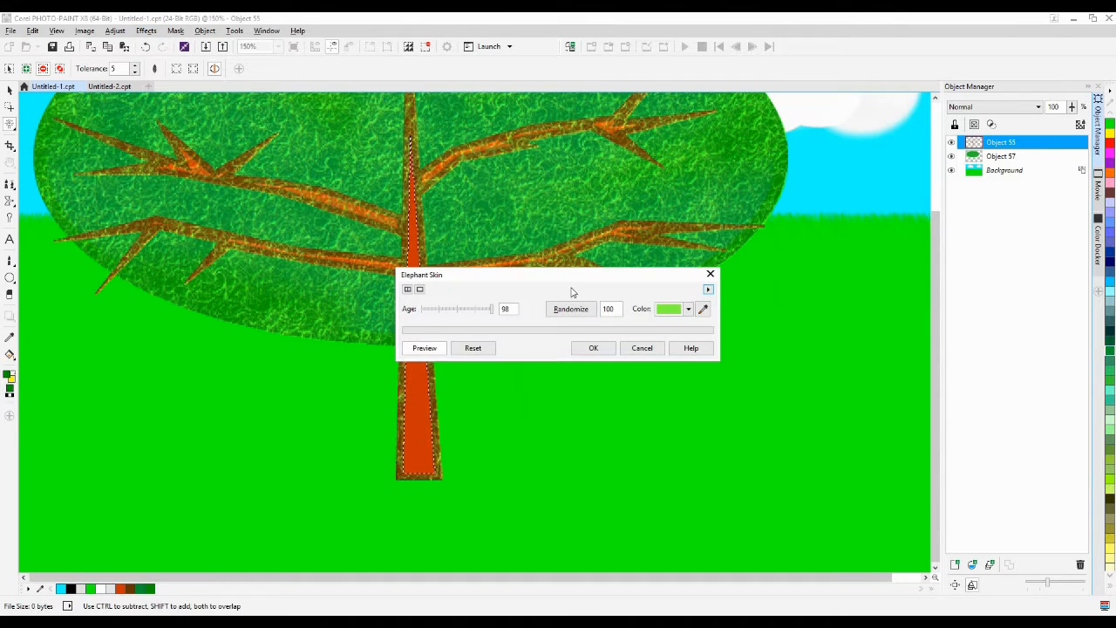
pyautogui.moveTo(571, 277); pyautogui.dragTo(714, 402)
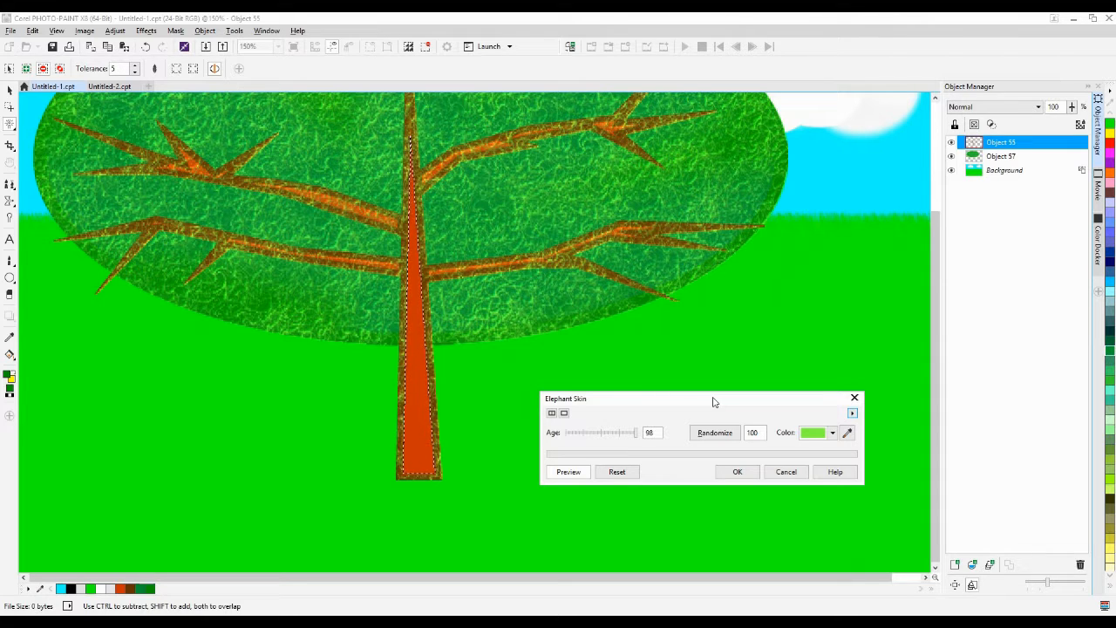
pyautogui.click(786, 471)
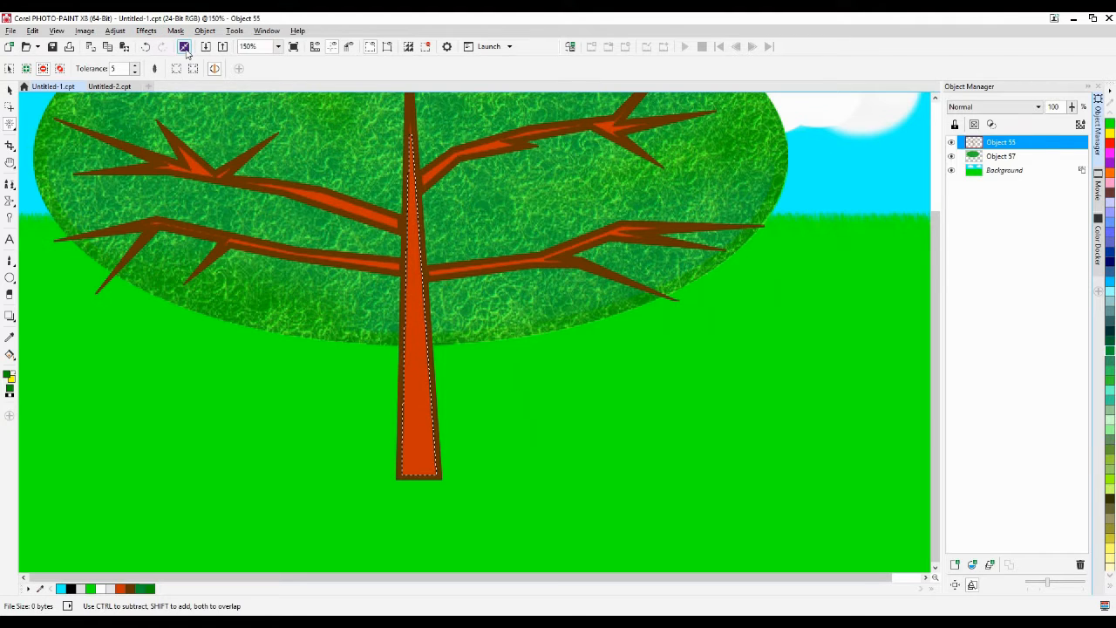
# Apply the Elephant Skin texture to the trunk's masked orange fill, using the dark red colour #66000C
pyautogui.click(146, 30)
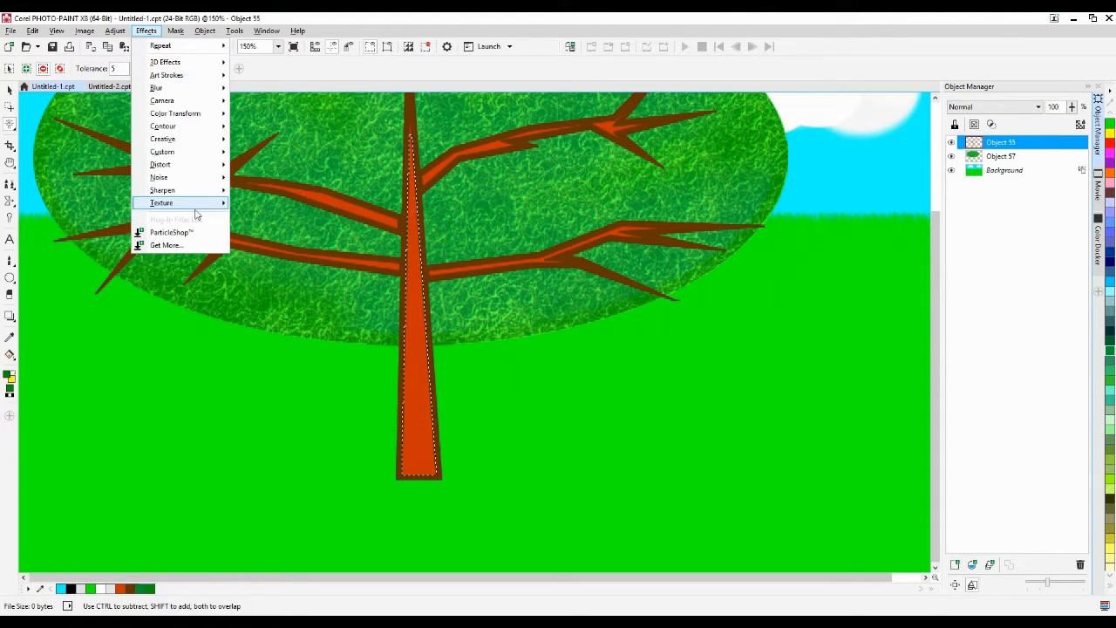
pyautogui.moveTo(192, 203)
pyautogui.click(282, 256)
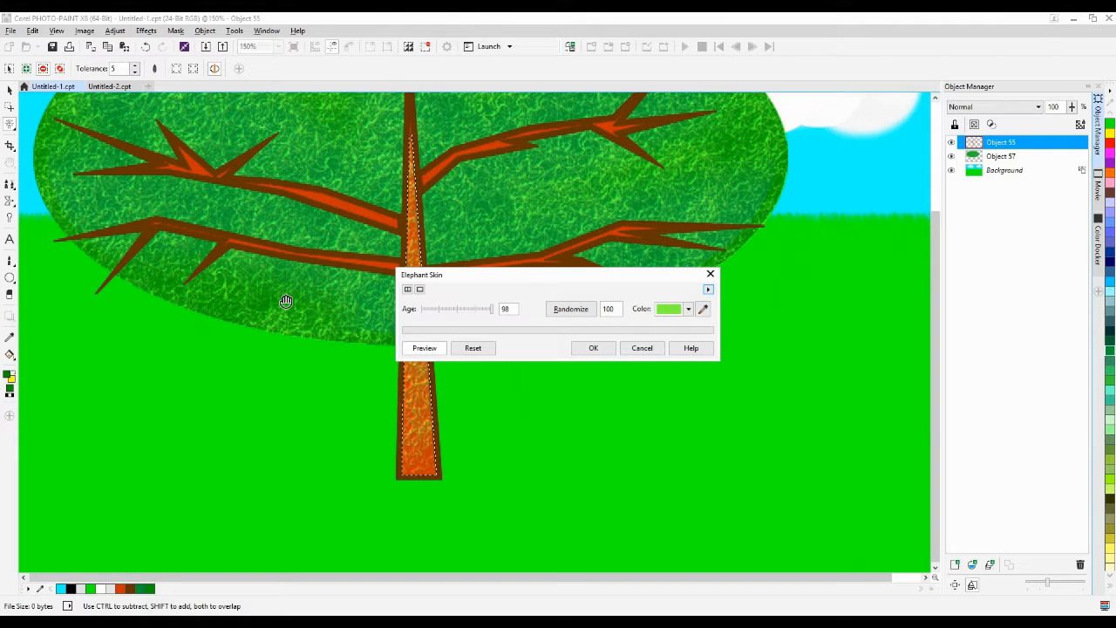
pyautogui.moveTo(550, 279); pyautogui.dragTo(717, 347)
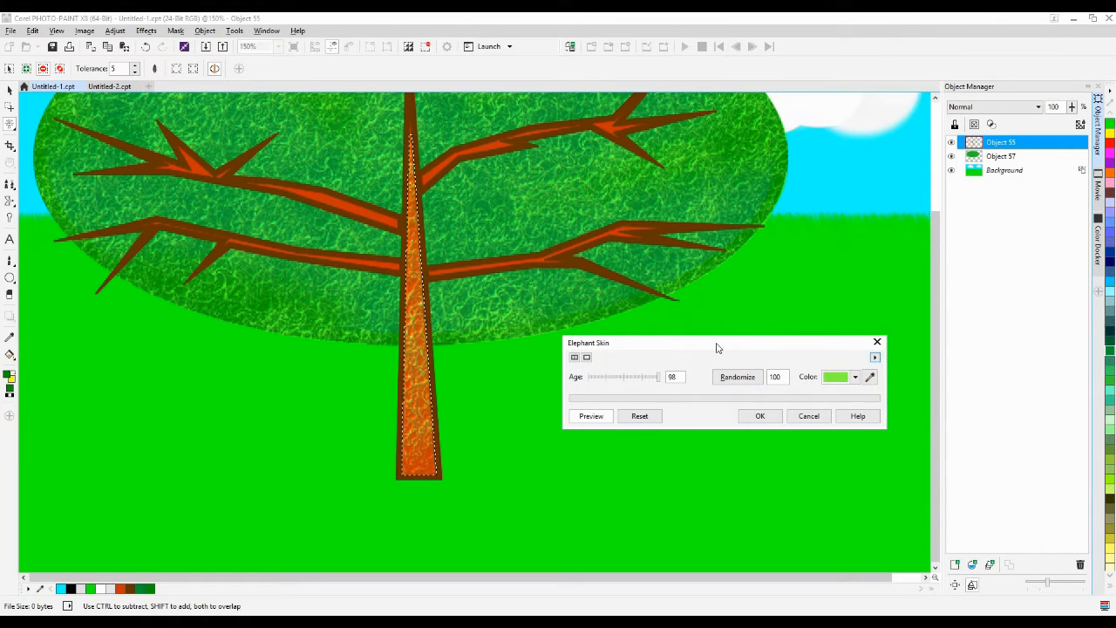
pyautogui.click(855, 378)
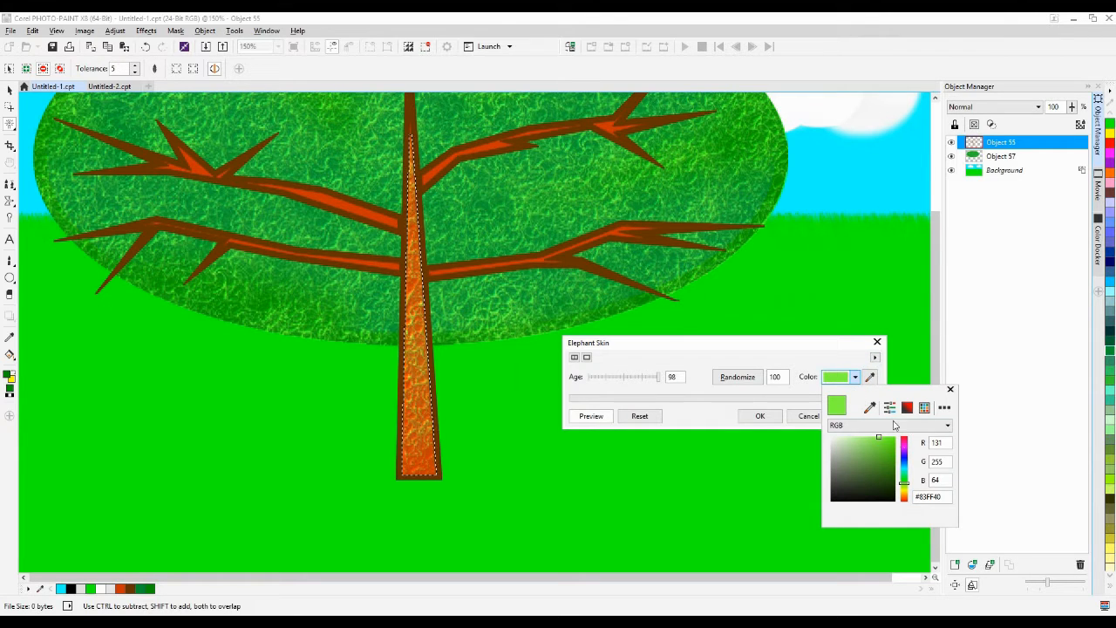
pyautogui.moveTo(904, 460); pyautogui.dragTo(905, 450)
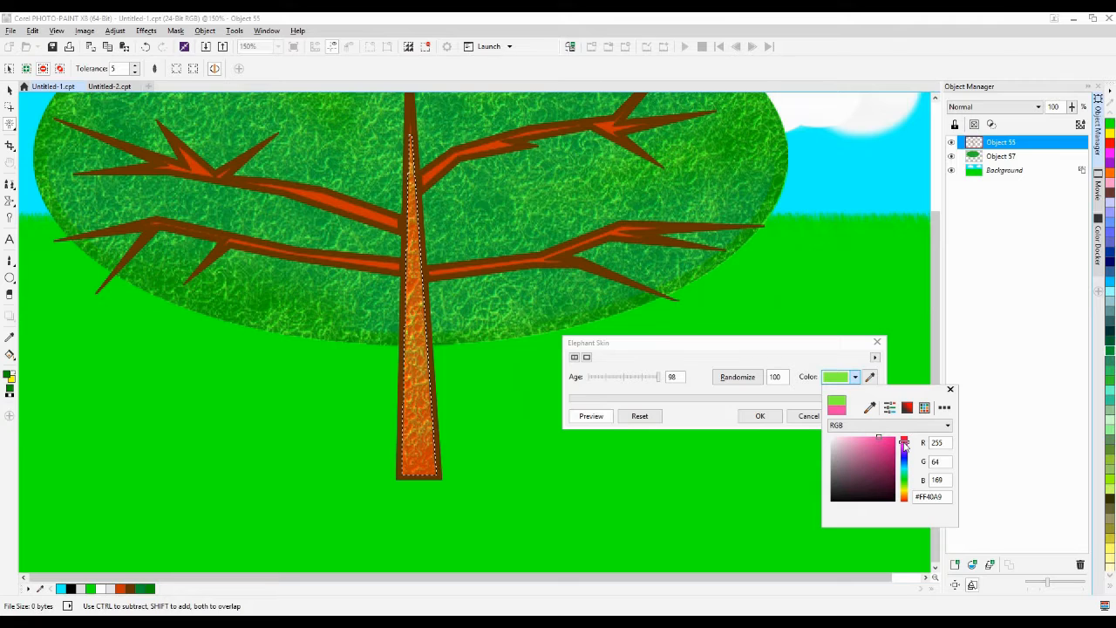
pyautogui.moveTo(905, 445)
pyautogui.mouseDown()
pyautogui.moveTo(891, 450)
pyautogui.moveTo(896, 465)
pyautogui.mouseUp()
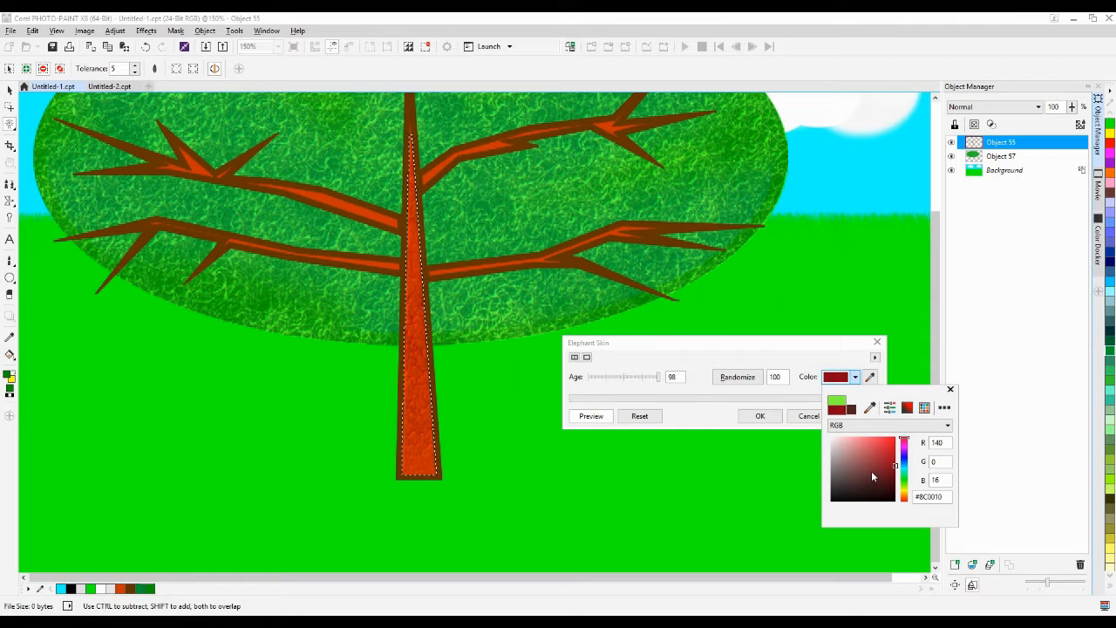
pyautogui.click(708, 420)
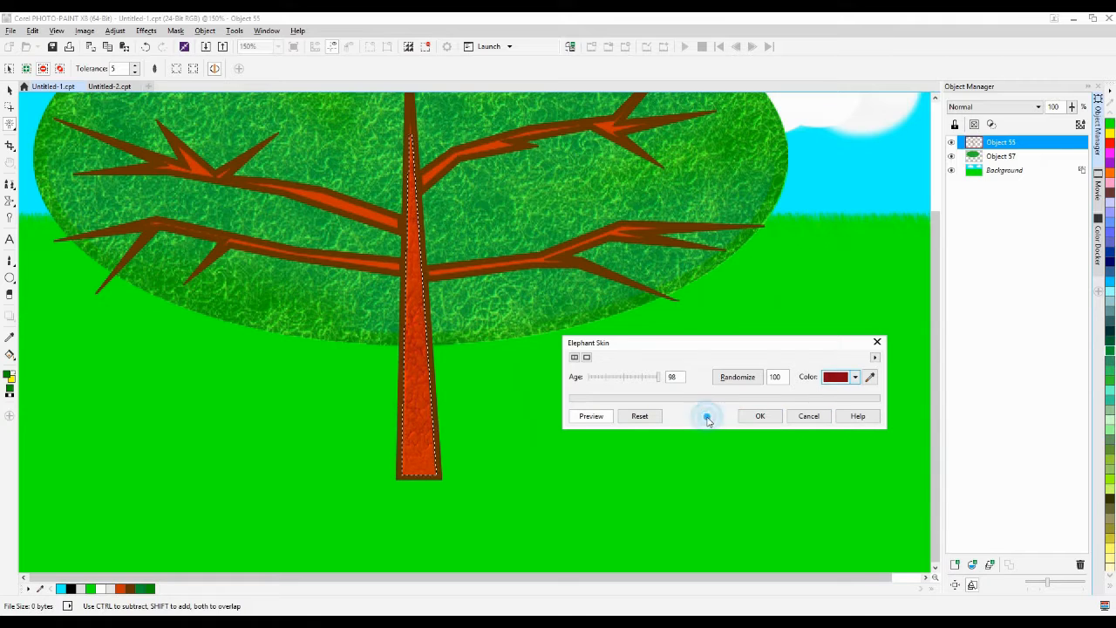
pyautogui.click(855, 380)
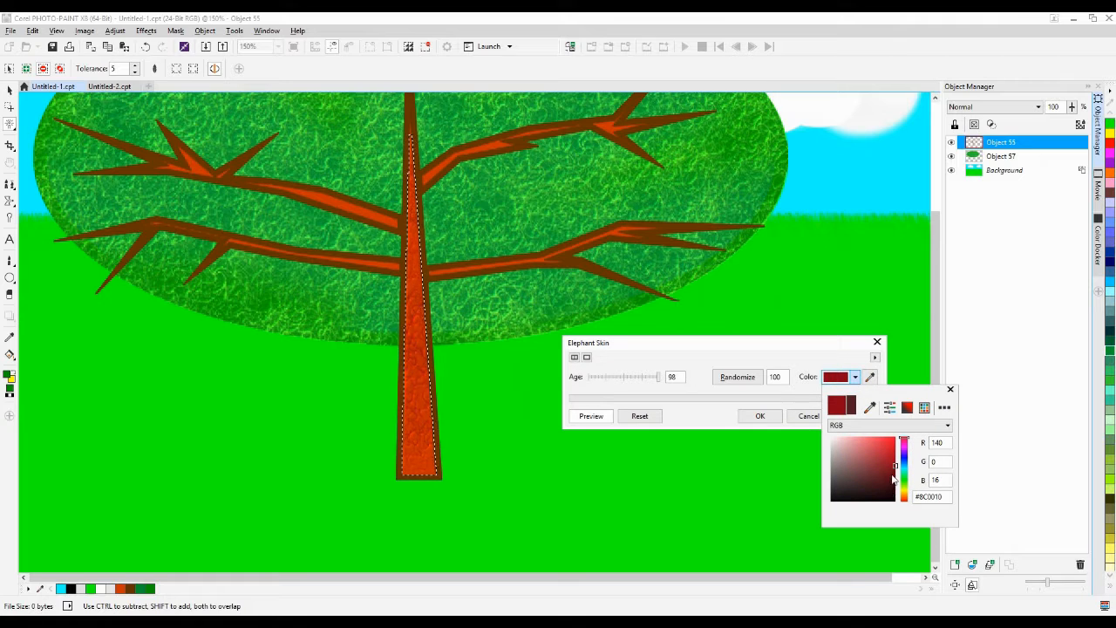
pyautogui.moveTo(894, 467); pyautogui.dragTo(898, 476)
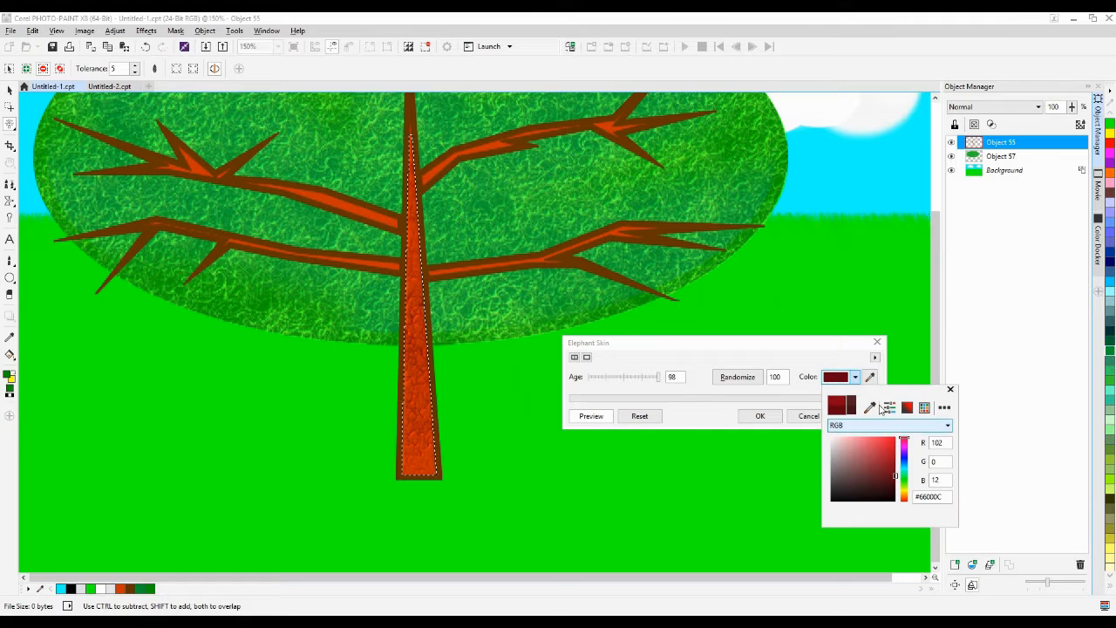
pyautogui.click(718, 404)
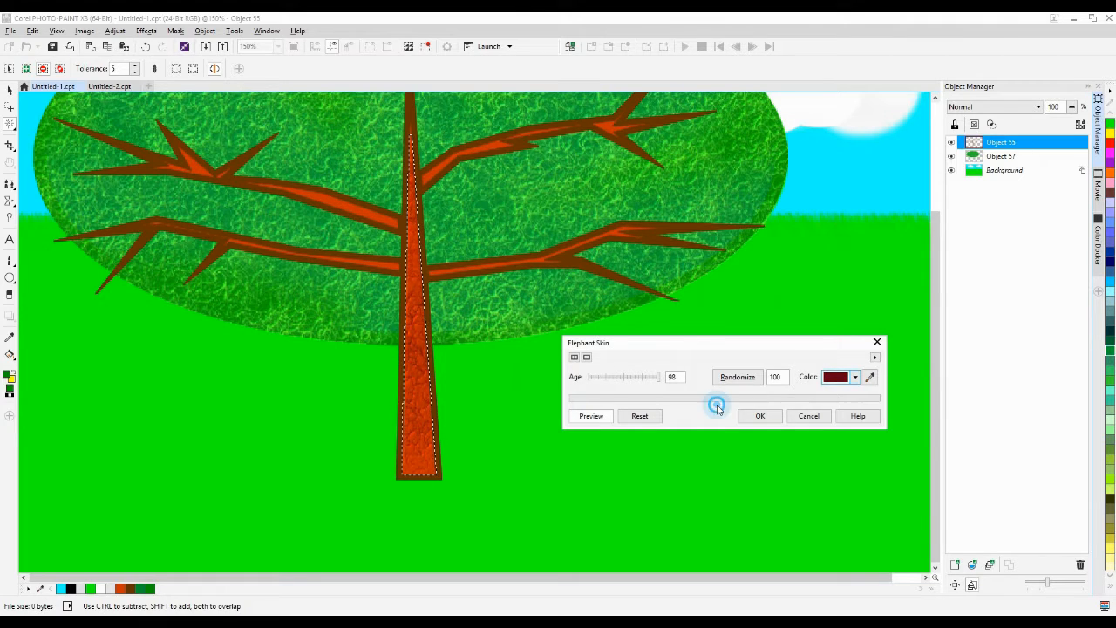
pyautogui.click(759, 416)
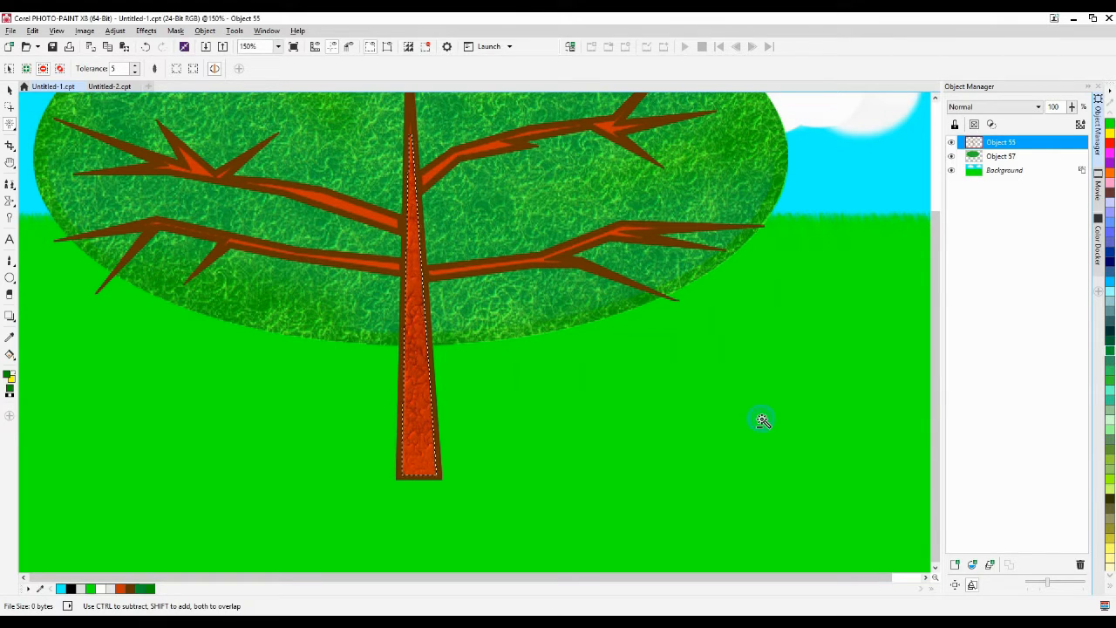
# Mask the orange fill of the tree's lower left branch and apply the Elephant Skin texture with the same dark red colour
pyautogui.click(376, 266)
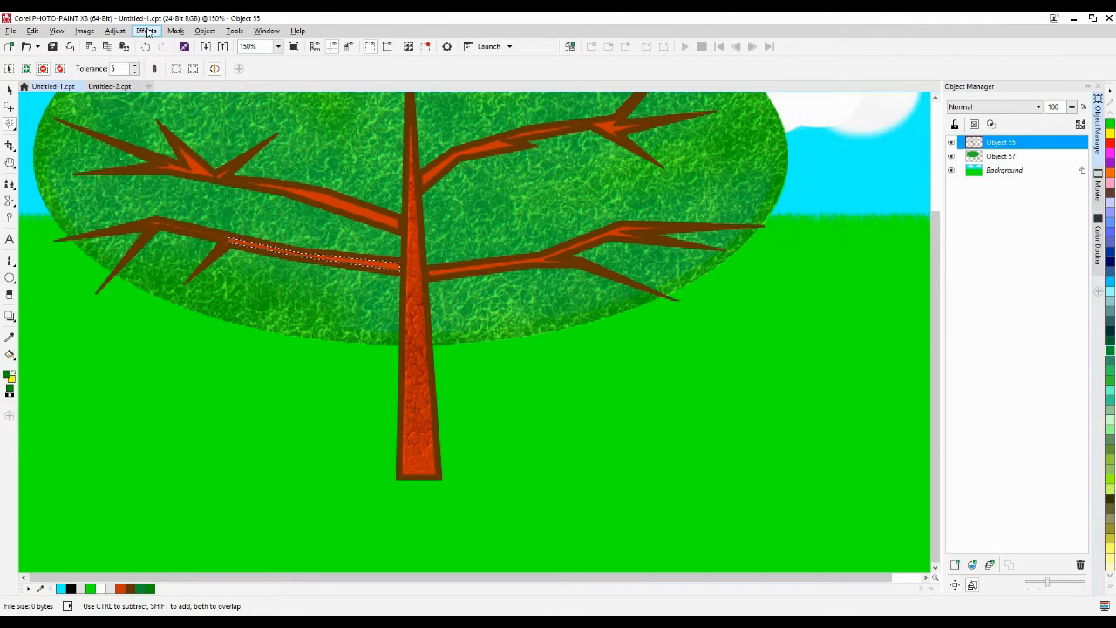
pyautogui.click(146, 30)
pyautogui.moveTo(194, 206)
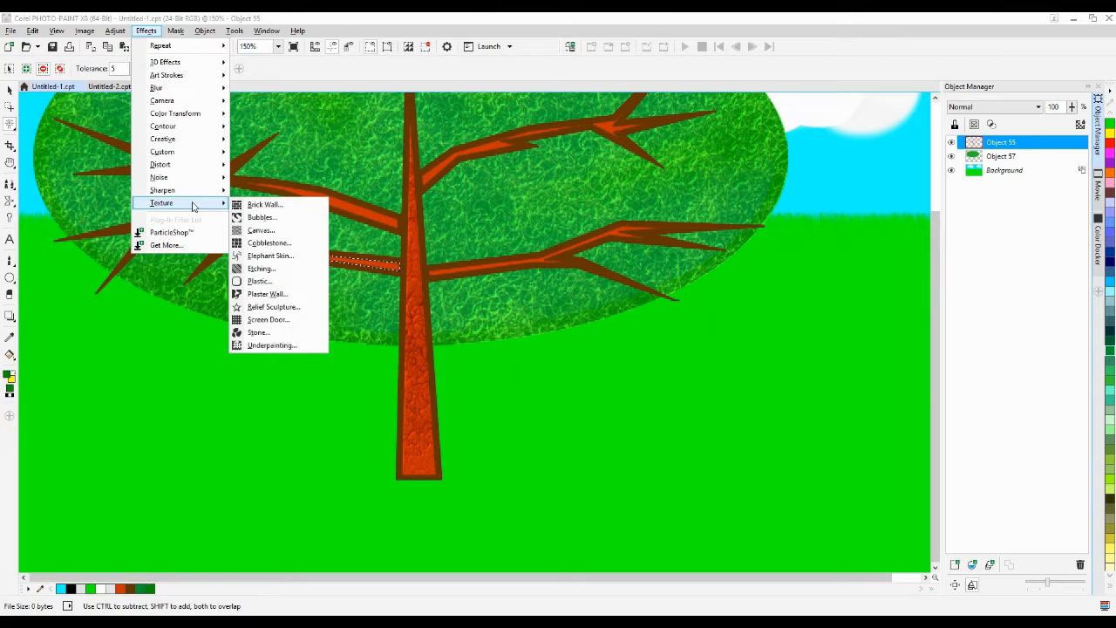
pyautogui.click(262, 255)
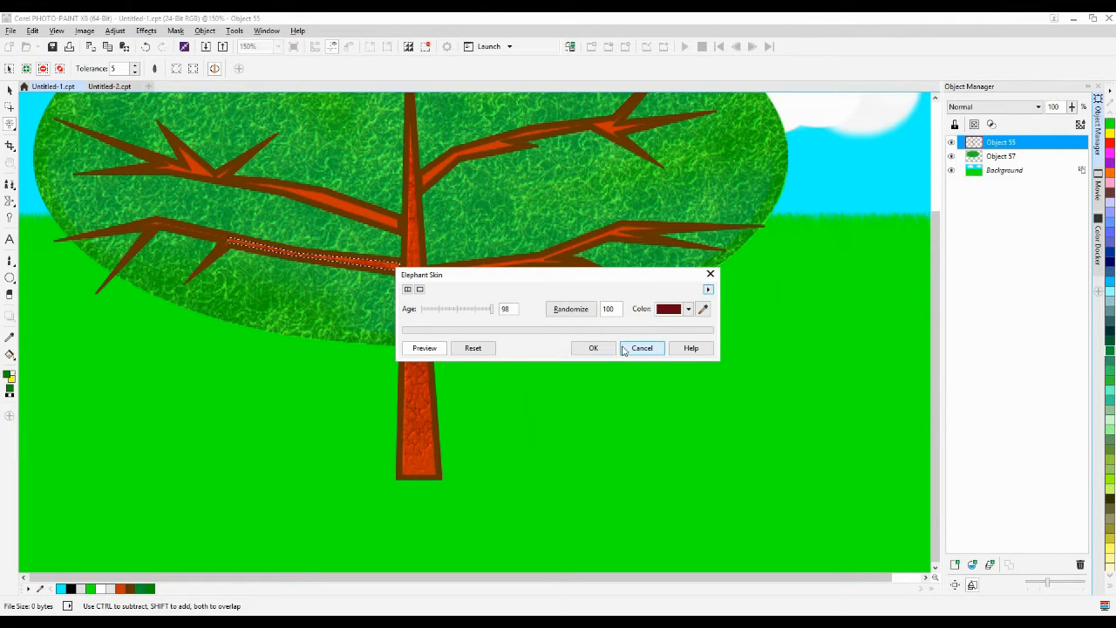
pyautogui.click(594, 349)
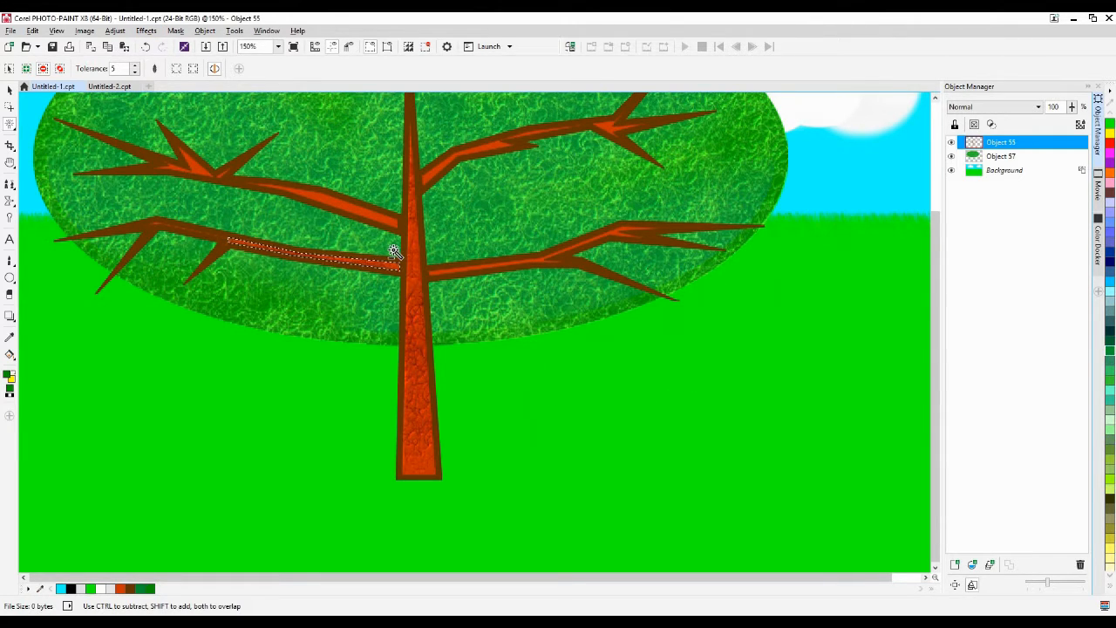
# Mask the orange fill of the tree's lower right branch and apply the same dark red Elephant Skin texture
pyautogui.click(472, 270)
pyautogui.click(146, 31)
pyautogui.moveTo(188, 203)
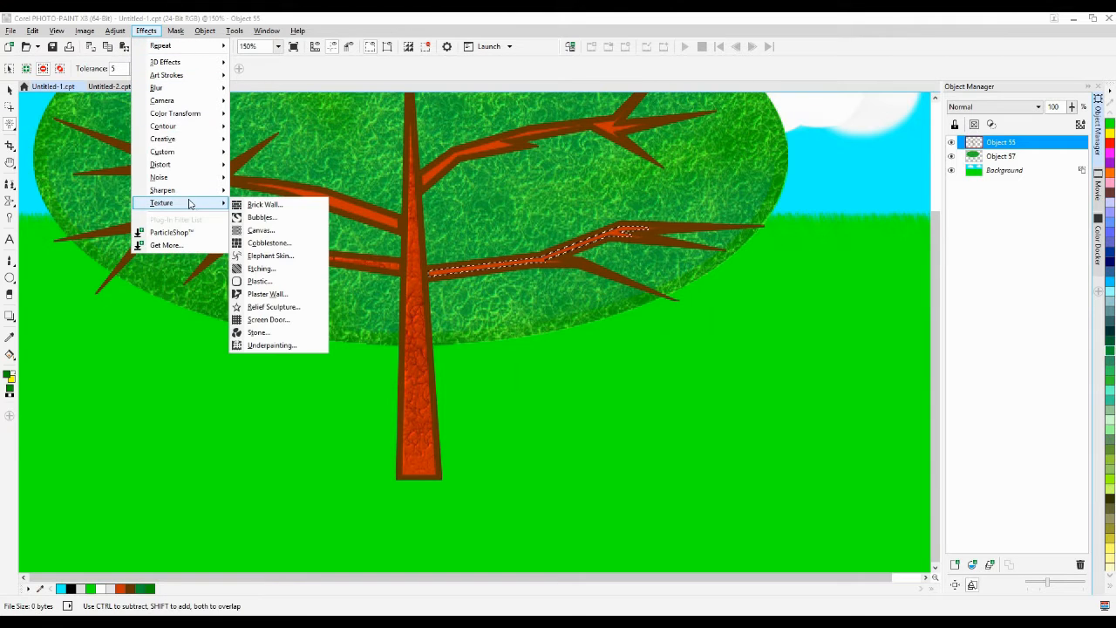
pyautogui.click(266, 253)
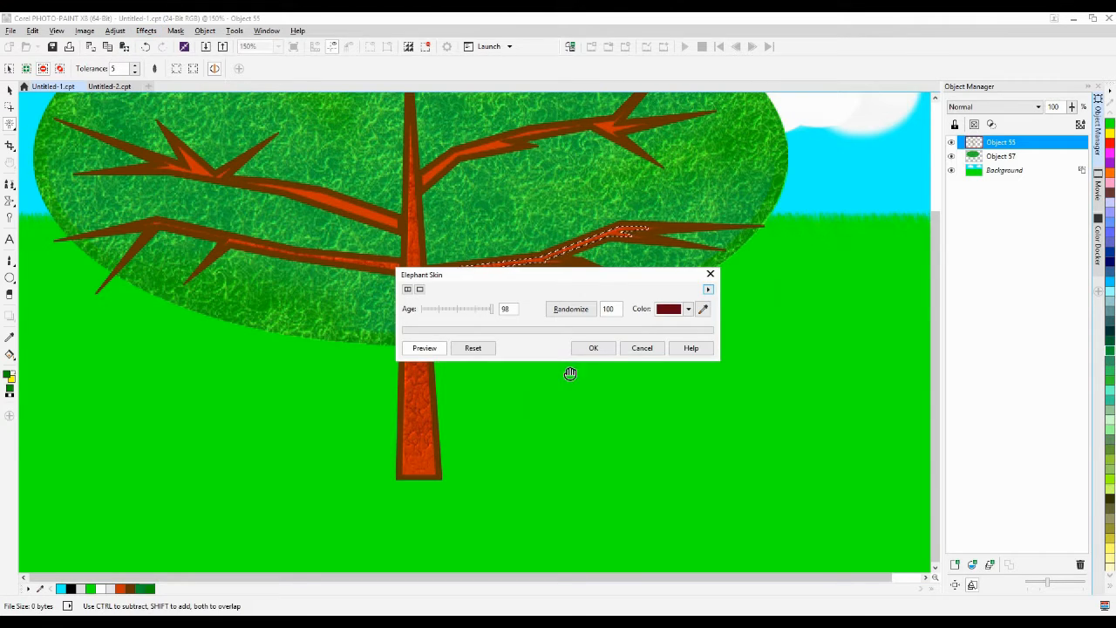
pyautogui.click(593, 348)
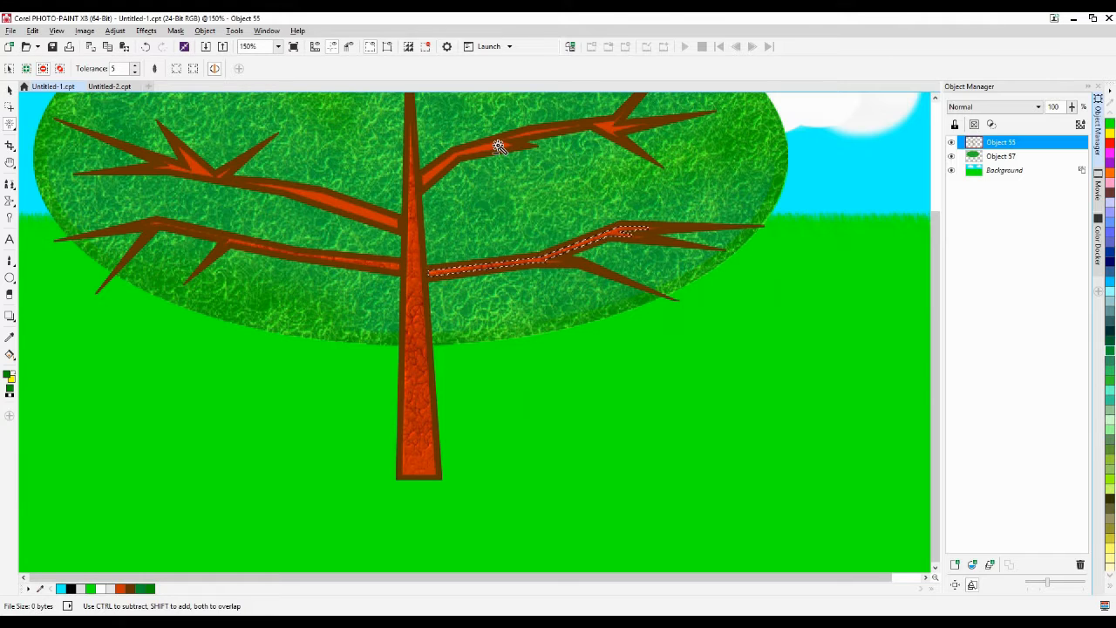
# Remove the mask, mask the inner orange fill of the upper right branch, and apply the same Elephant Skin texture to it
pyautogui.hotkey('ctrl', 'shift', 'r')
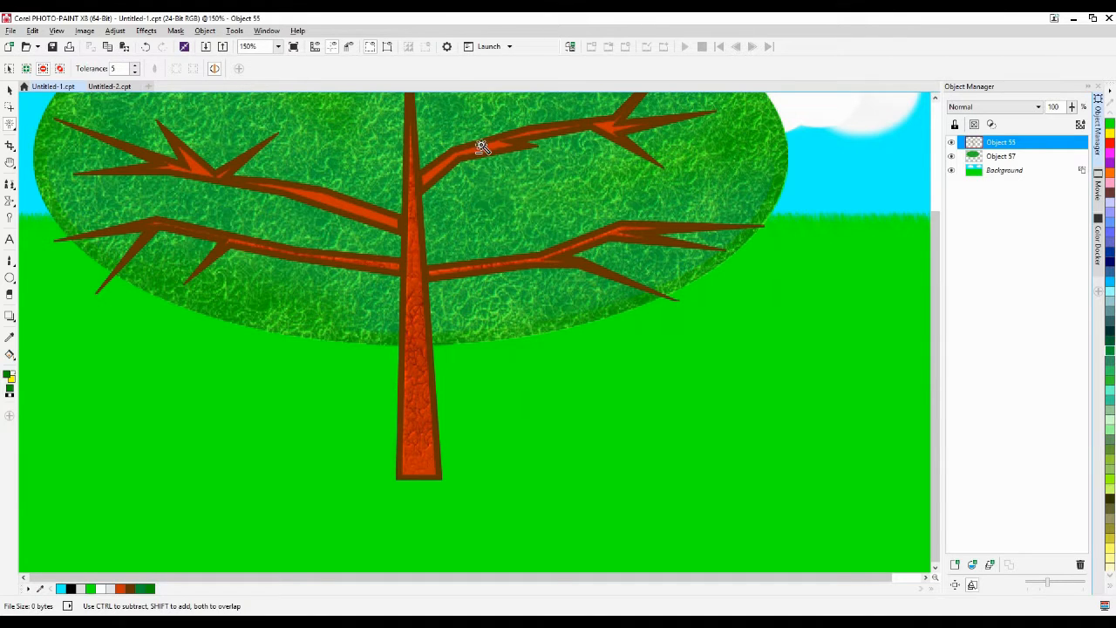
pyautogui.click(485, 154)
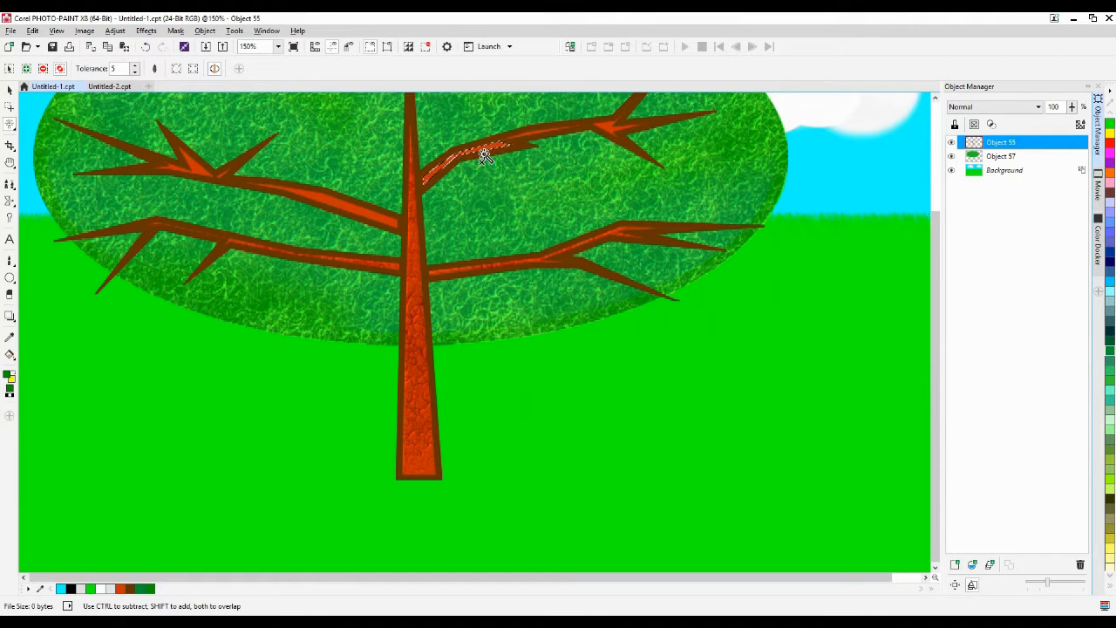
pyautogui.click(145, 31)
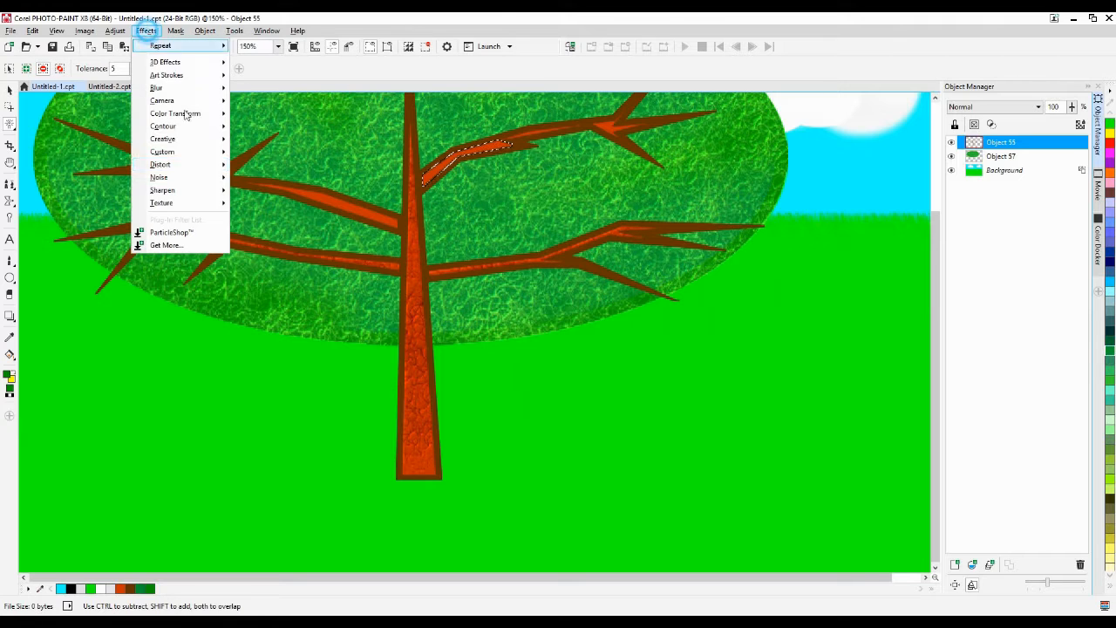
pyautogui.moveTo(218, 202)
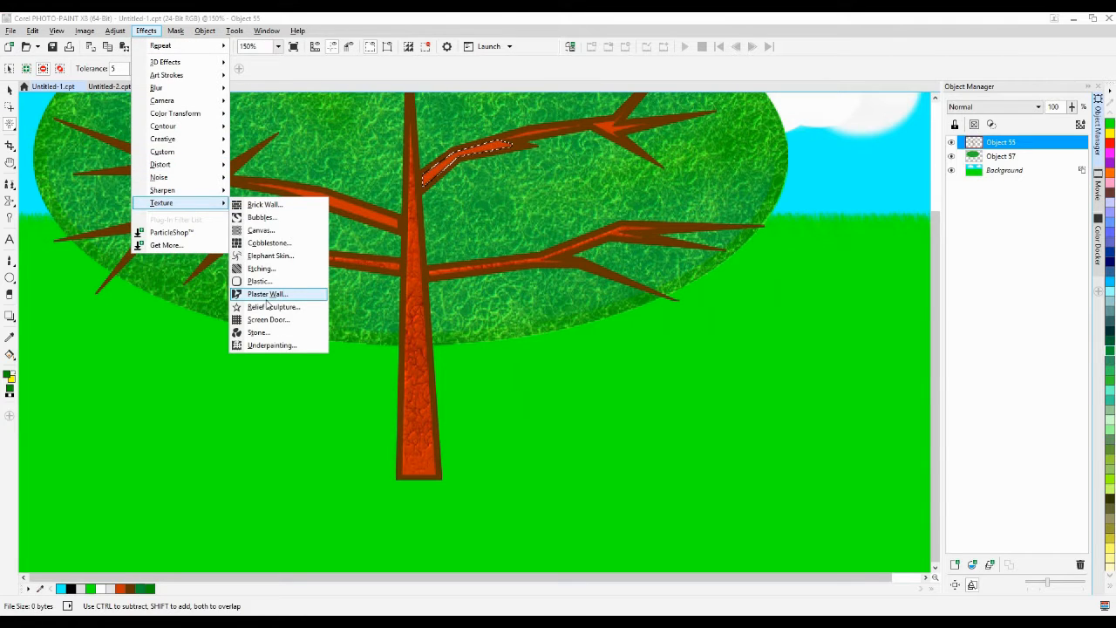
pyautogui.click(271, 256)
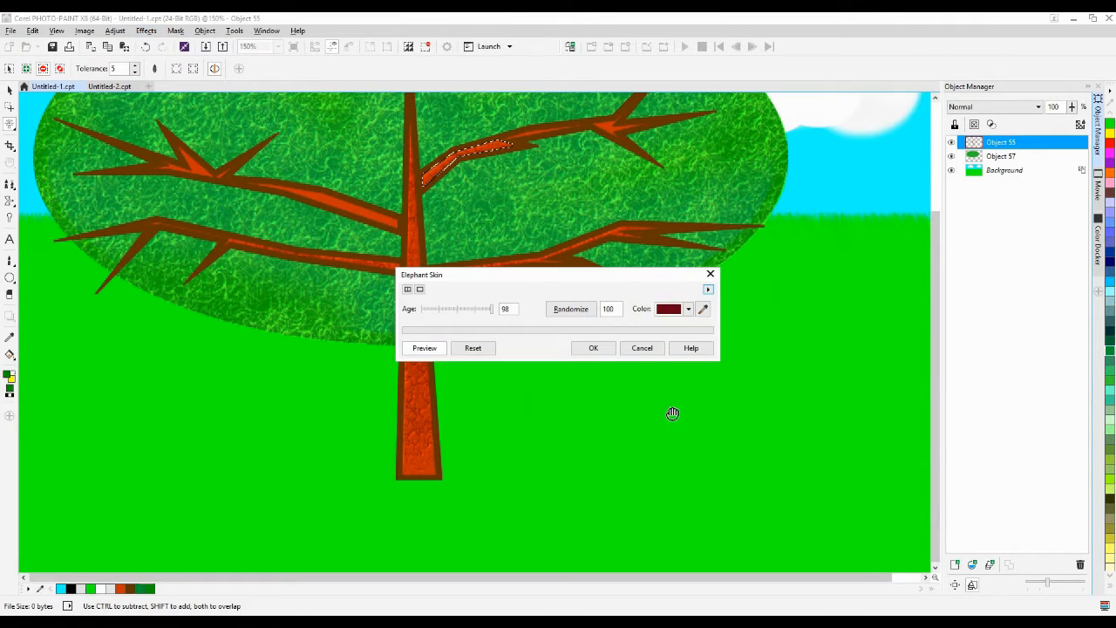
pyautogui.click(598, 348)
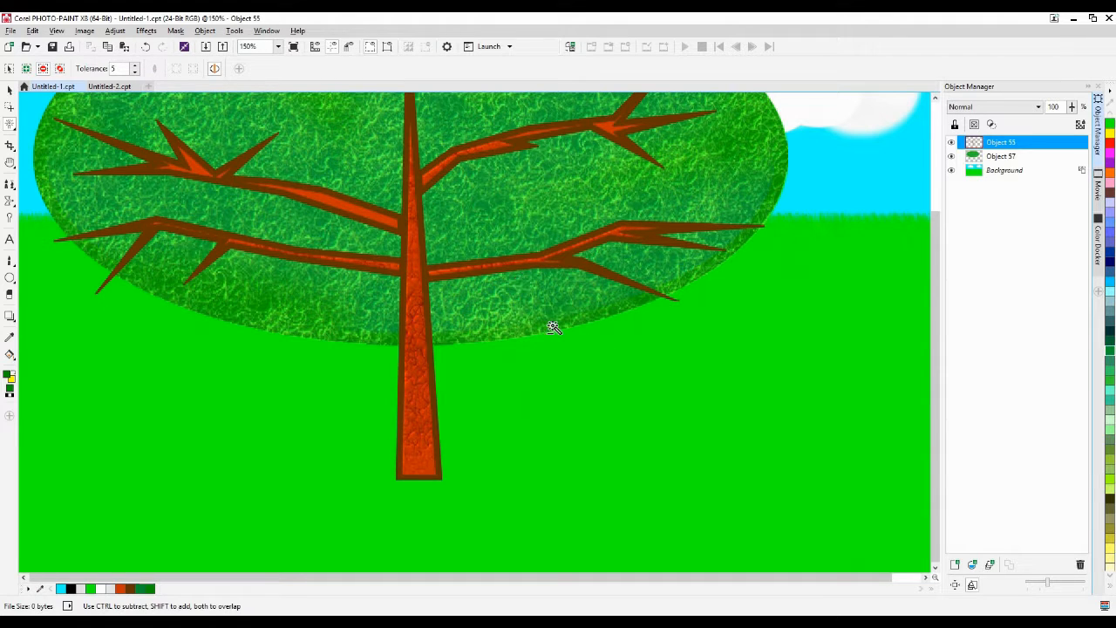
# Mask the small orange area where the upper right branch forks into twigs and apply the same Elephant Skin texture
pyautogui.click(607, 128)
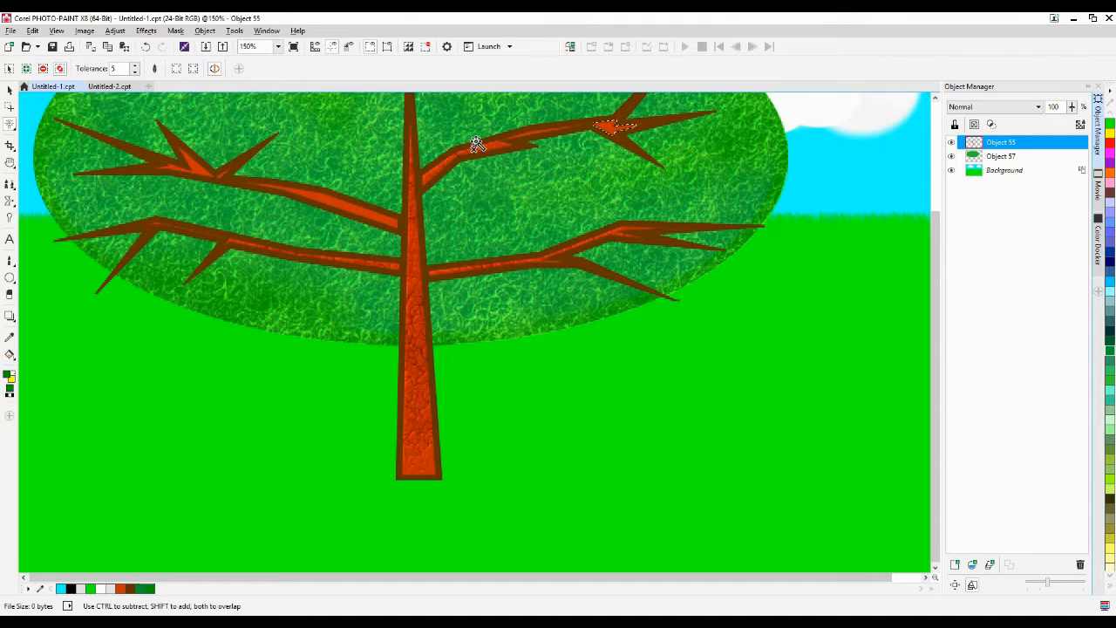
pyautogui.click(153, 34)
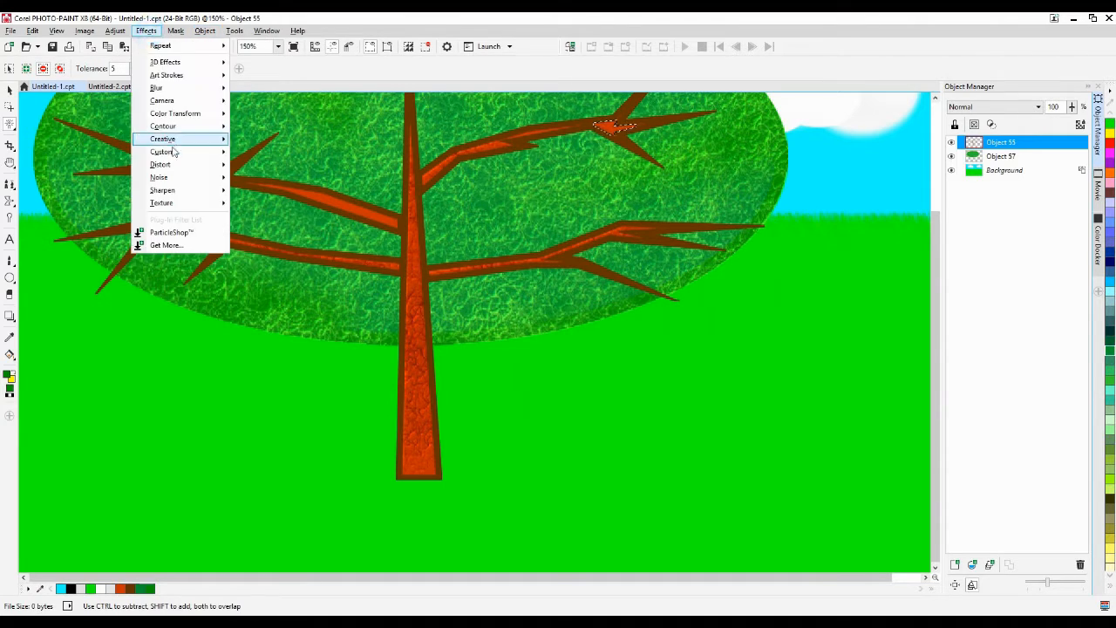
pyautogui.moveTo(214, 202)
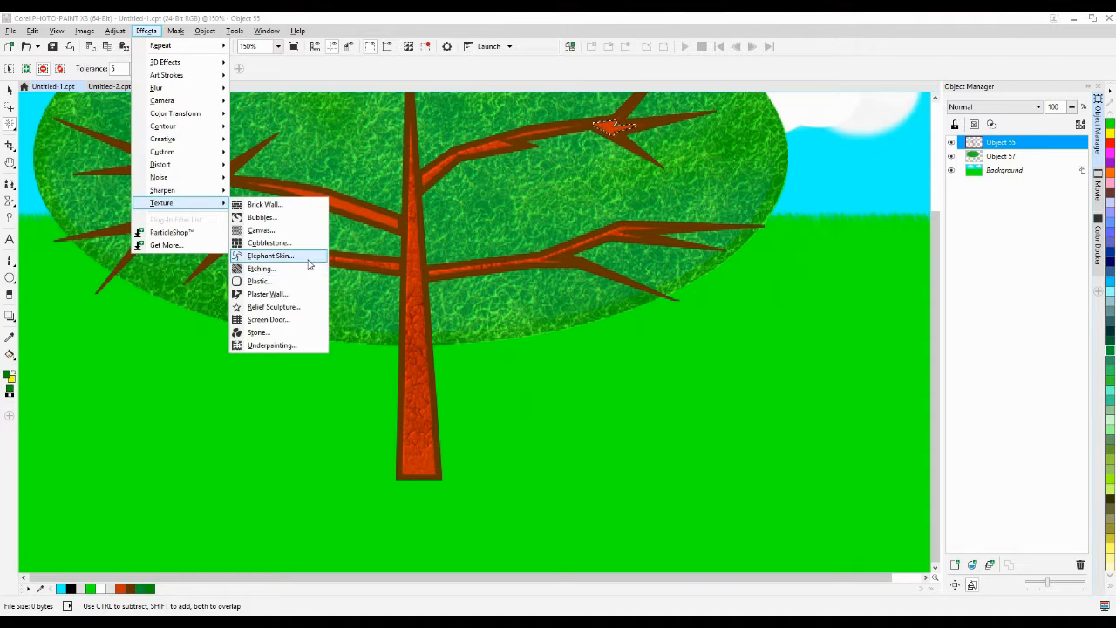
pyautogui.click(301, 257)
pyautogui.click(600, 347)
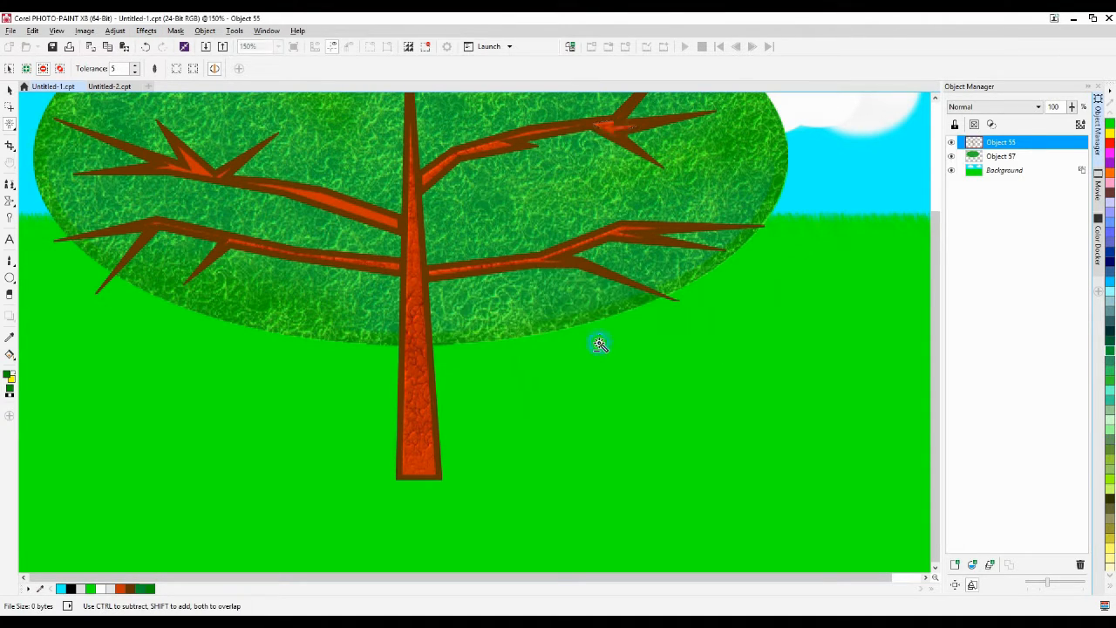
pyautogui.scroll(1, 599, 338)
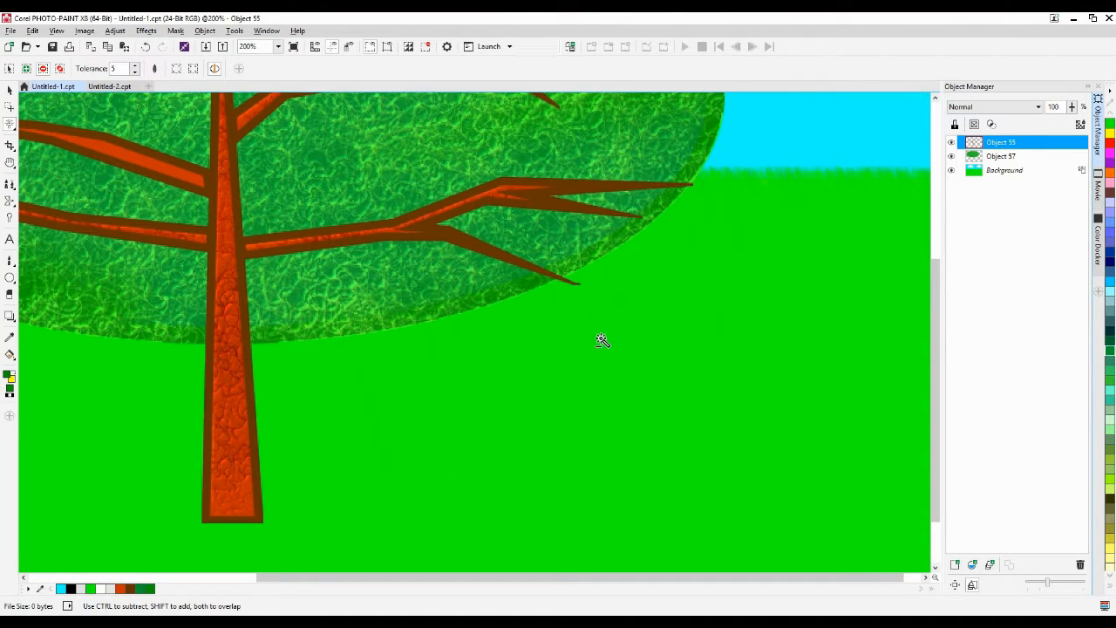
# Clear the fork mask and mask the thin orange strip in the middle of the upper right branch with the Magic Wand
pyautogui.click(11, 163)
pyautogui.scroll(1, 407, 441)
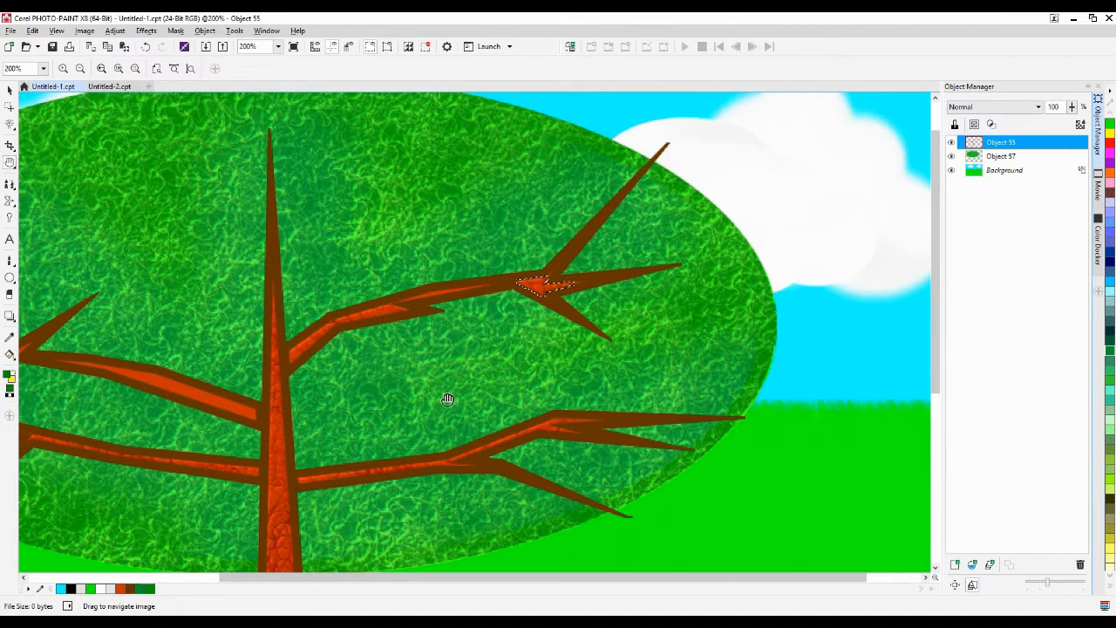
pyautogui.scroll(1, 453, 400)
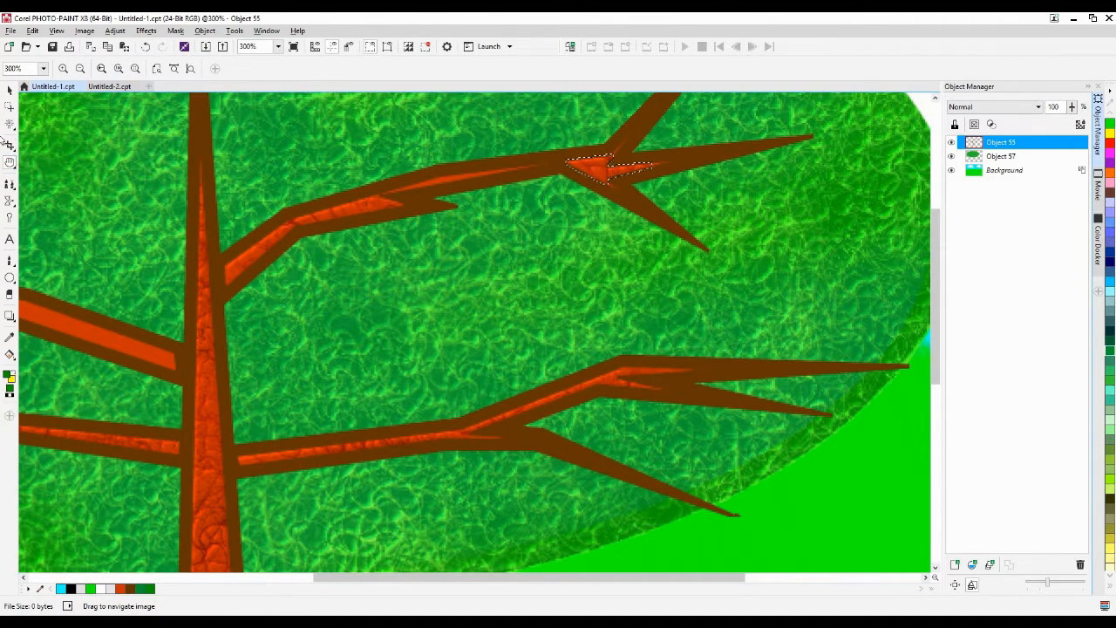
pyautogui.click(8, 125)
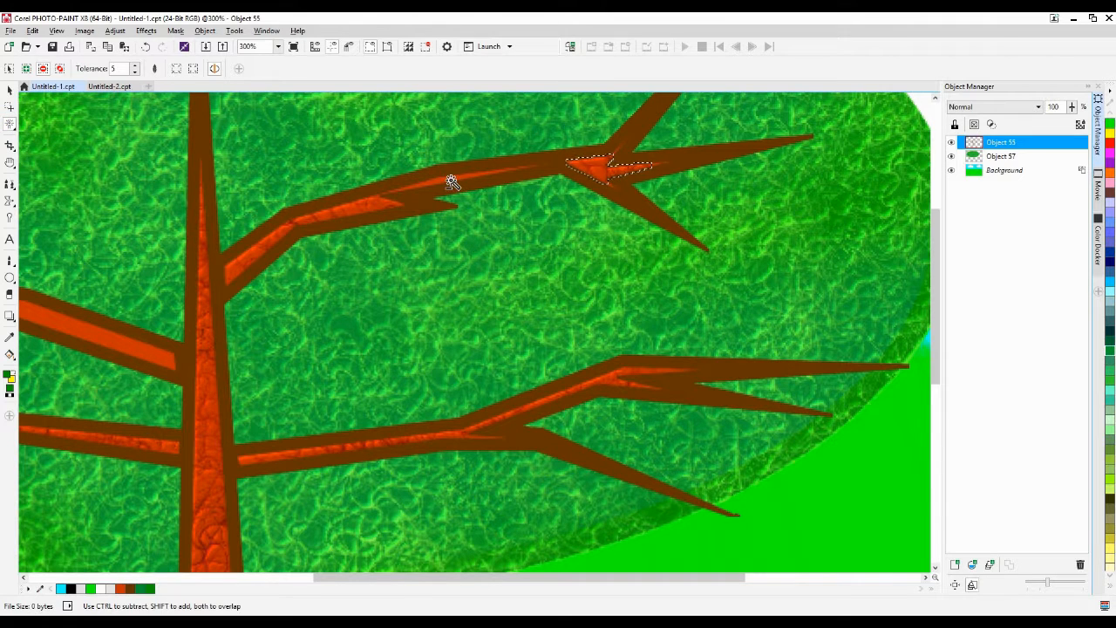
pyautogui.hotkey('ctrl', 'f')
pyautogui.hotkey('ctrl', 'f')
pyautogui.hotkey('ctrl', 'f')
pyautogui.click(451, 183)
pyautogui.hotkey('ctrl', 'shift', 'r')
pyautogui.click(449, 185)
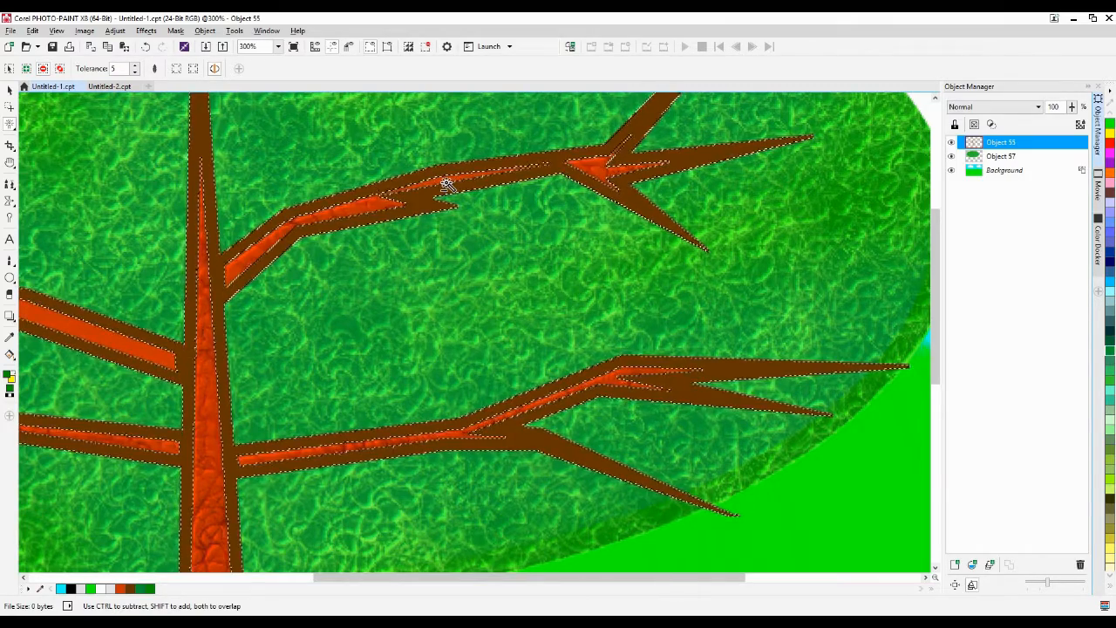
pyautogui.hotkey('ctrl', 'shift', 'r')
pyautogui.click(439, 183)
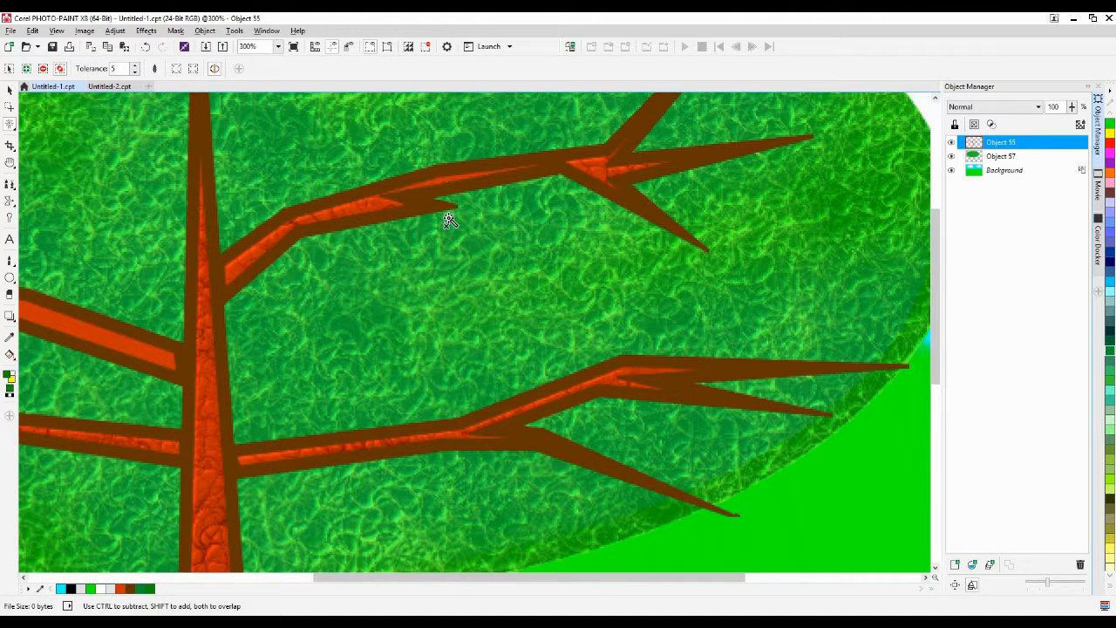
# Apply the Elephant Skin texture to the masked middle strip of the upper right branch and remove the mask
pyautogui.click(145, 32)
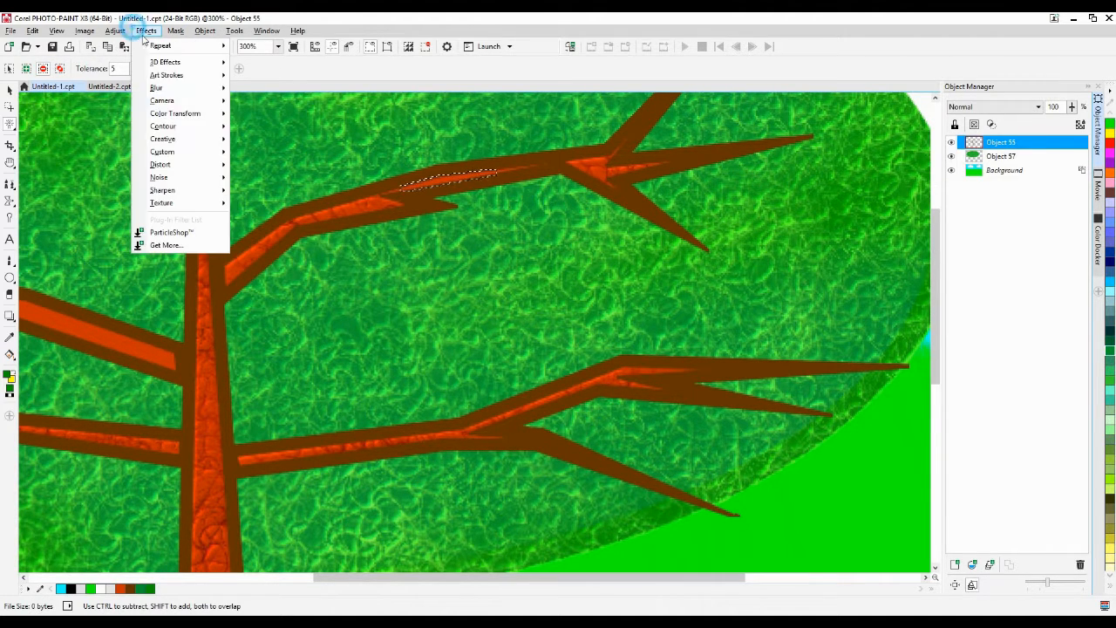
pyautogui.moveTo(166, 190)
pyautogui.click(259, 250)
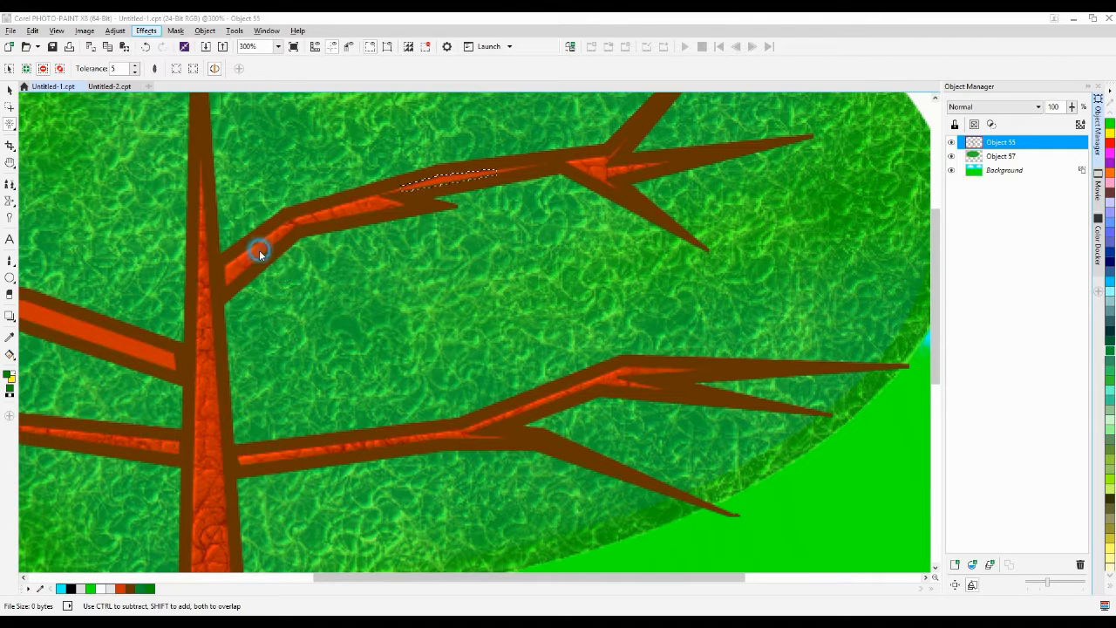
pyautogui.click(601, 349)
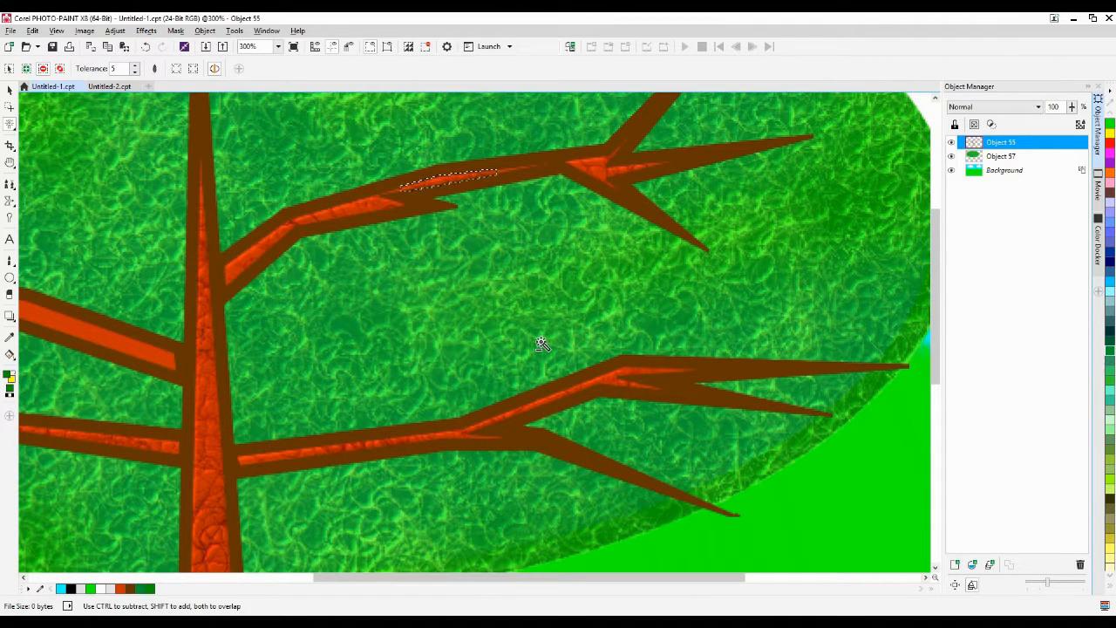
pyautogui.hotkey('ctrl', 'shift', 'r')
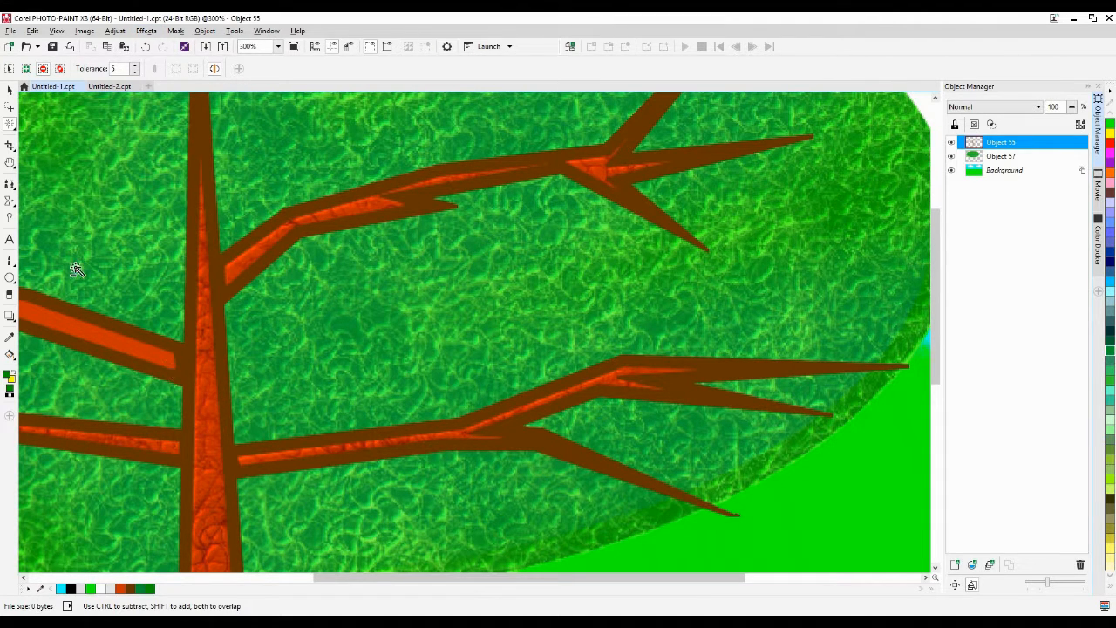
# Mask the orange area where the upper left branch forks into twigs and apply the dark red Elephant Skin texture
pyautogui.click(11, 162)
pyautogui.moveTo(145, 373); pyautogui.dragTo(730, 398)
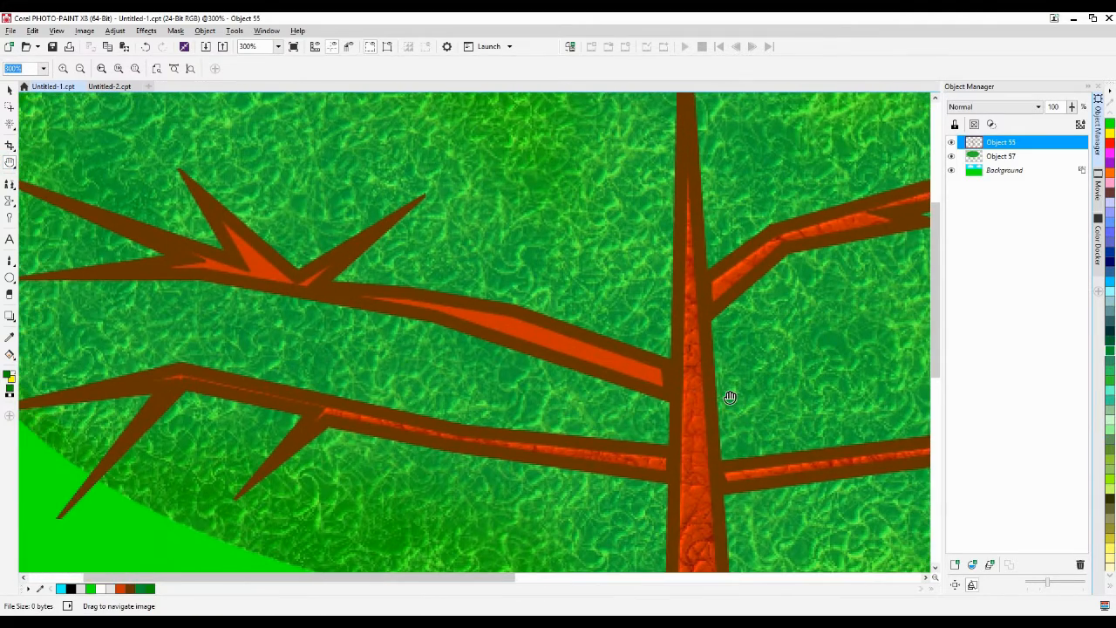
pyautogui.click(11, 163)
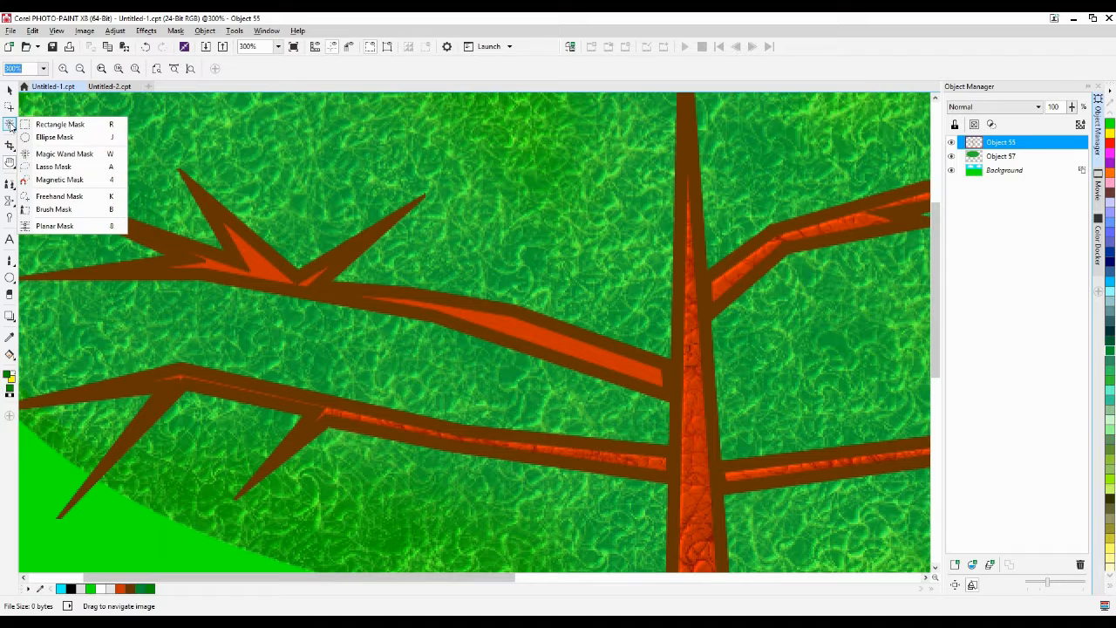
pyautogui.click(11, 125)
pyautogui.click(265, 276)
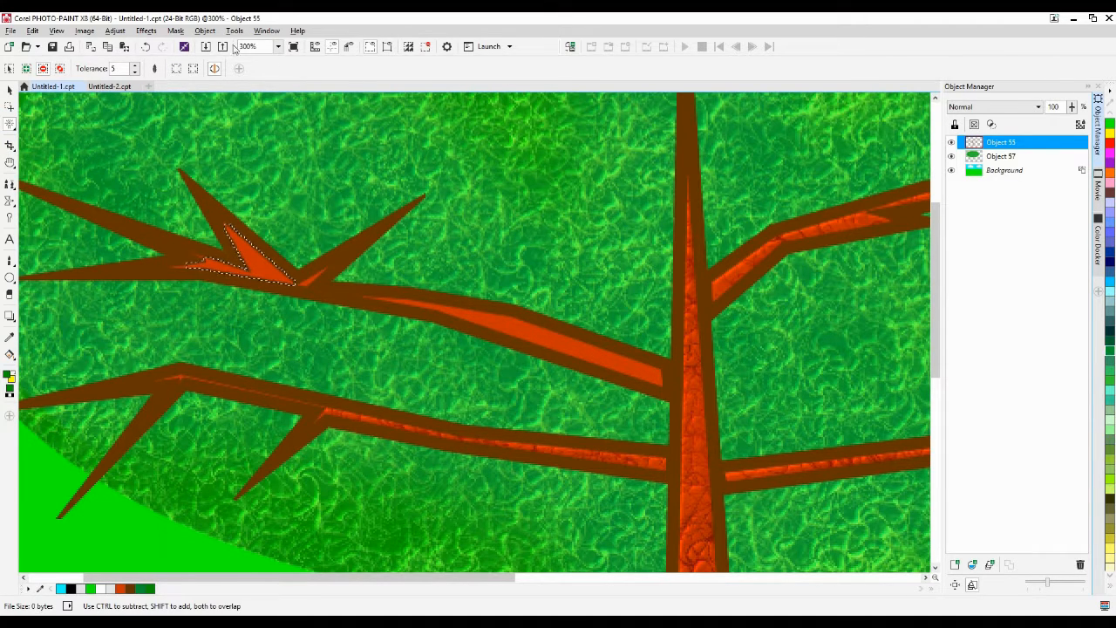
pyautogui.click(146, 31)
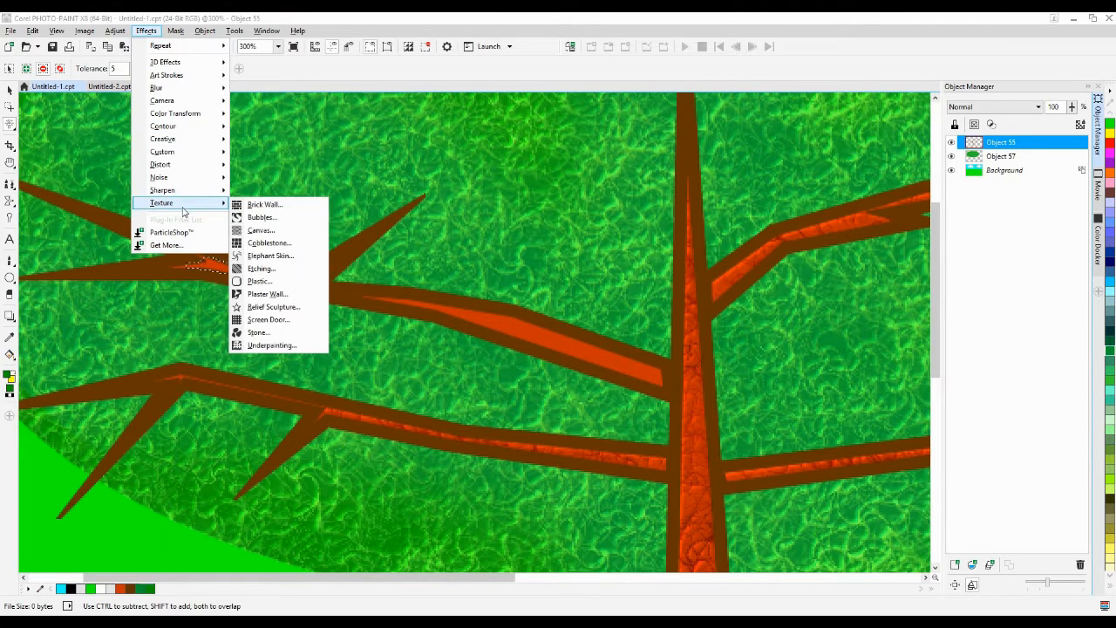
pyautogui.click(277, 255)
pyautogui.click(590, 348)
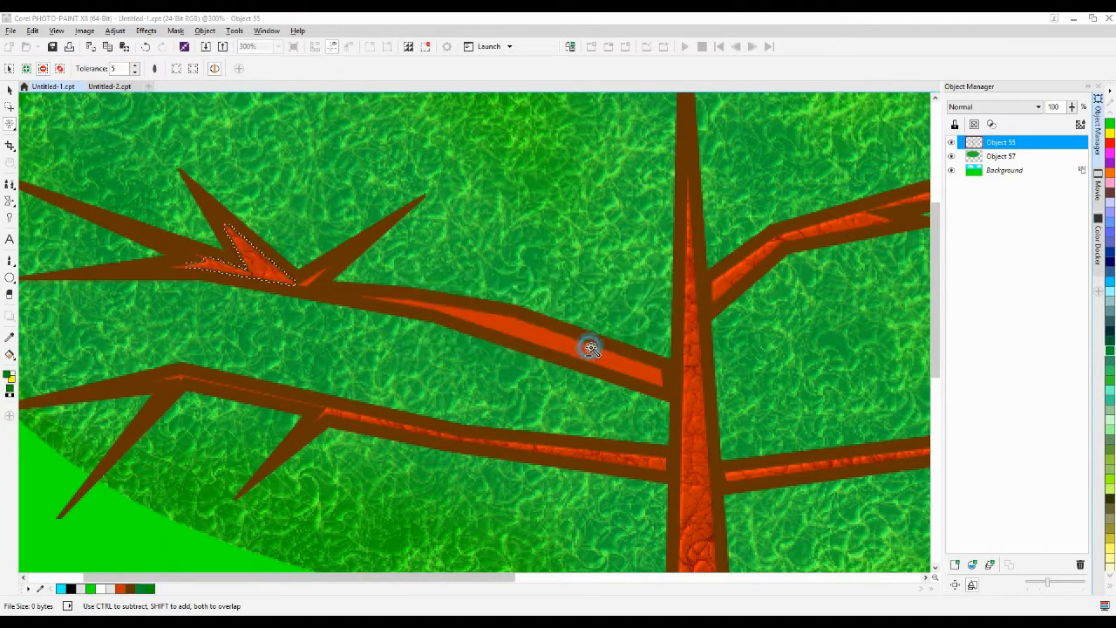
# Mask the long orange fill of the upper left branch, apply Elephant Skin with age 98 in dark red, and remove the mask
pyautogui.click(364, 288)
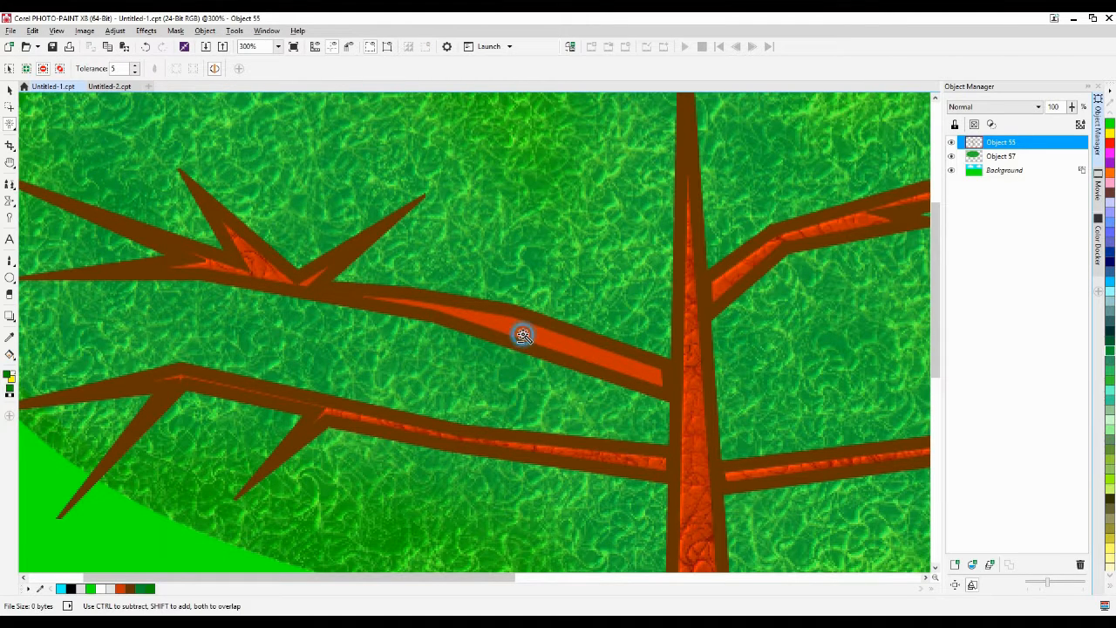
pyautogui.click(519, 338)
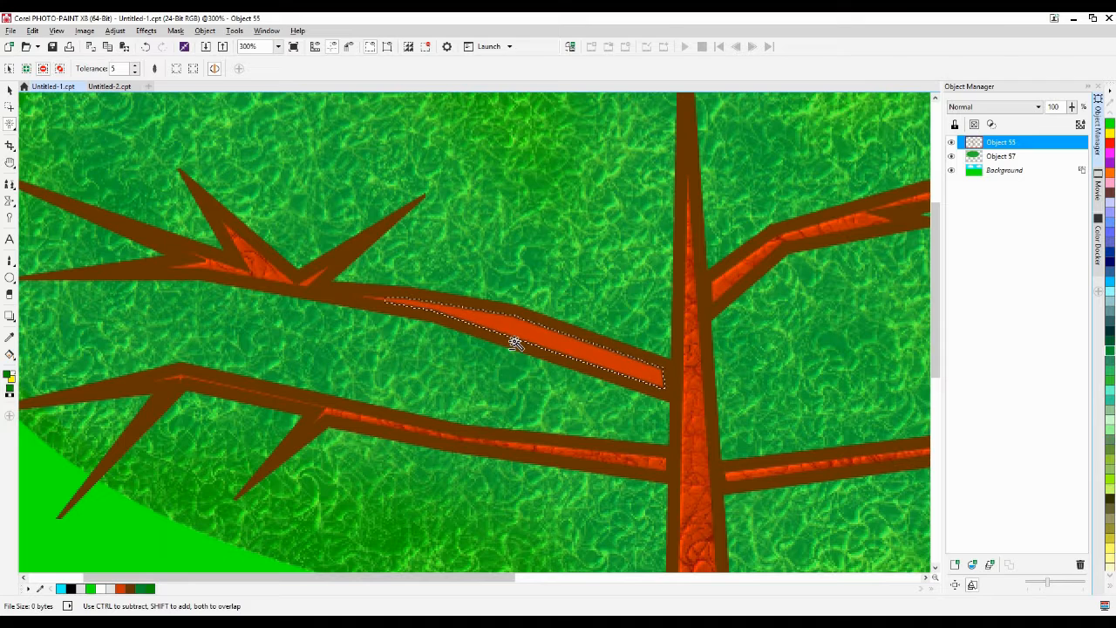
pyautogui.click(145, 30)
pyautogui.moveTo(210, 206)
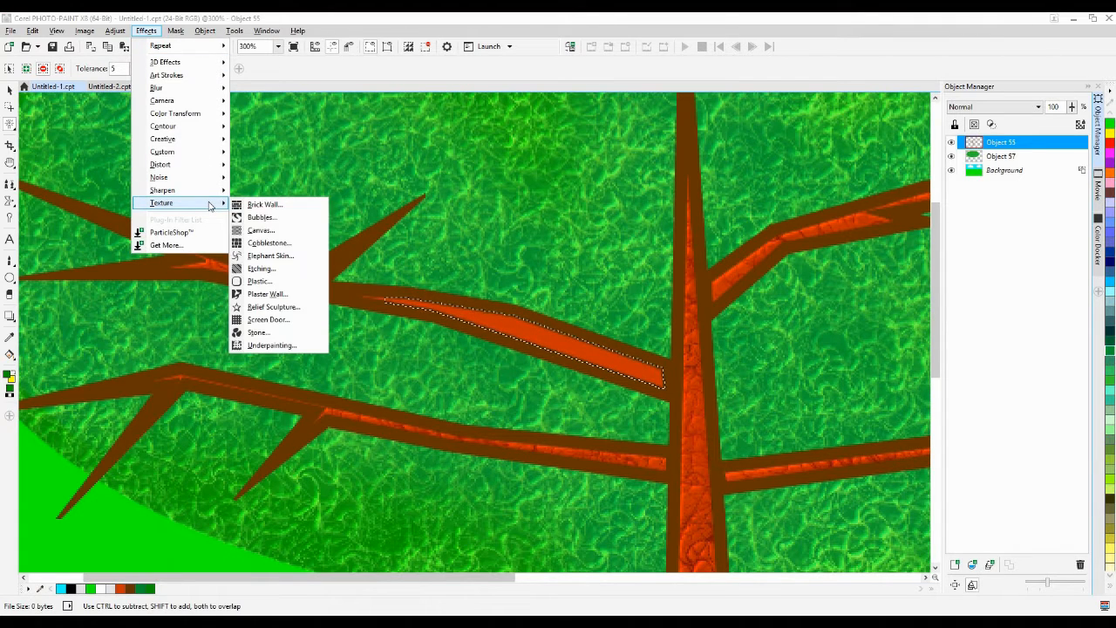
pyautogui.click(262, 255)
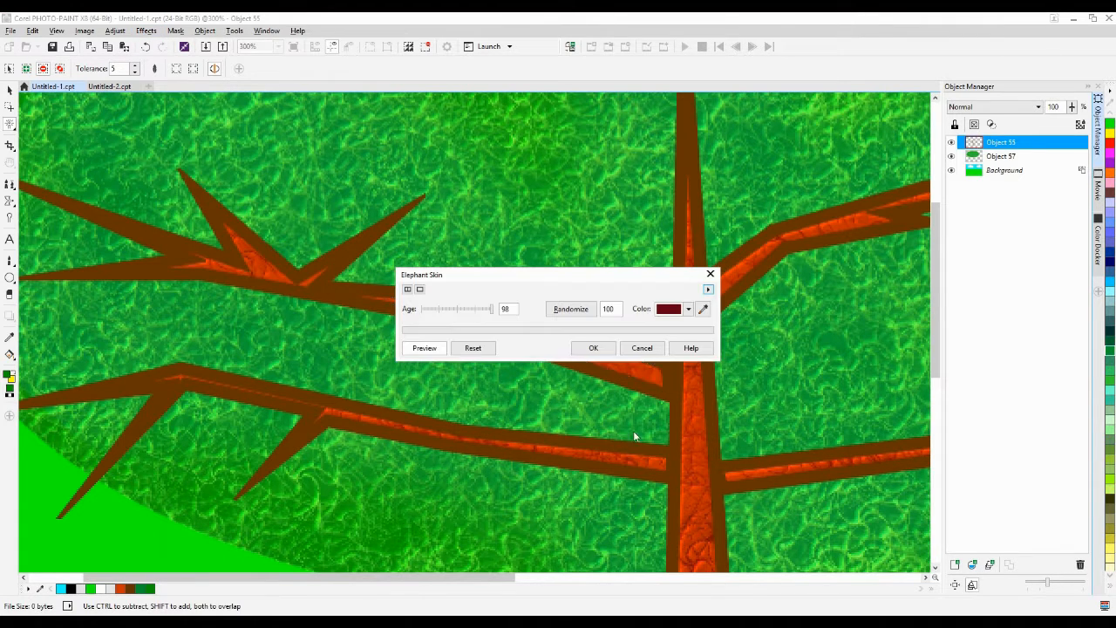
pyautogui.click(592, 348)
pyautogui.hotkey('ctrl', 'shift', 'r')
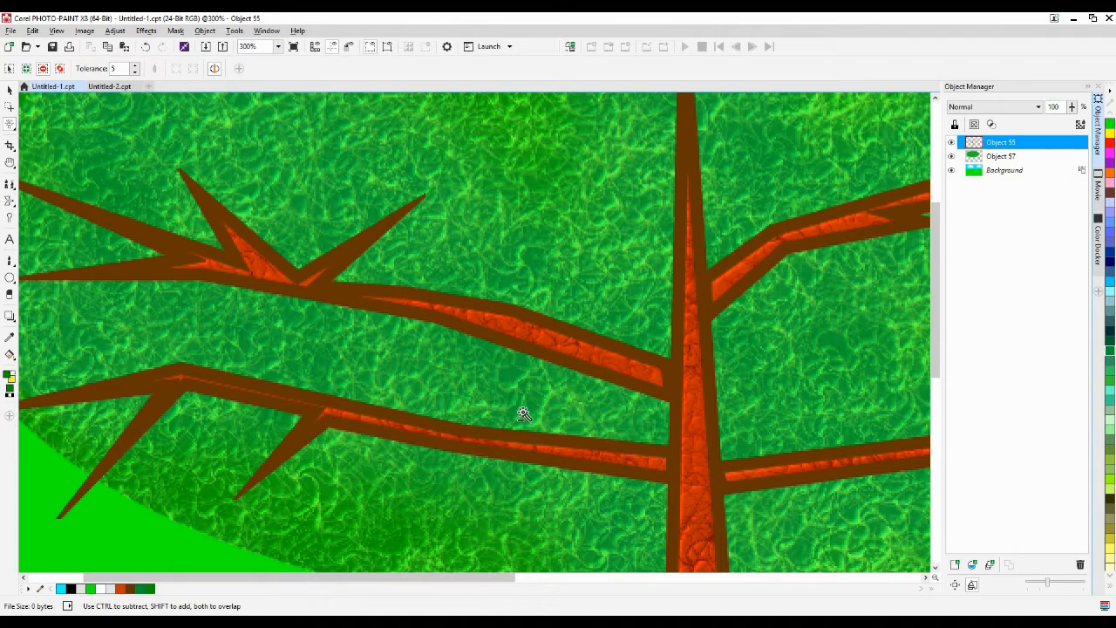
# Try to draw a small green ellipse over the base of the tree trunk
pyautogui.scroll(-4, 523, 414)
pyautogui.scroll(1, 519, 411)
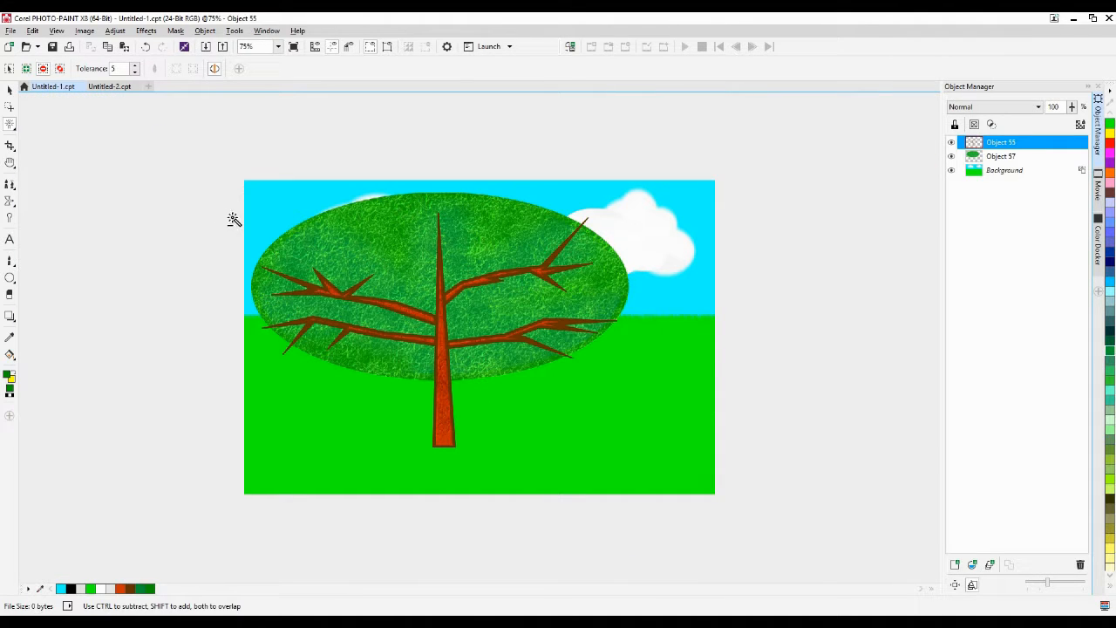
pyautogui.click(10, 90)
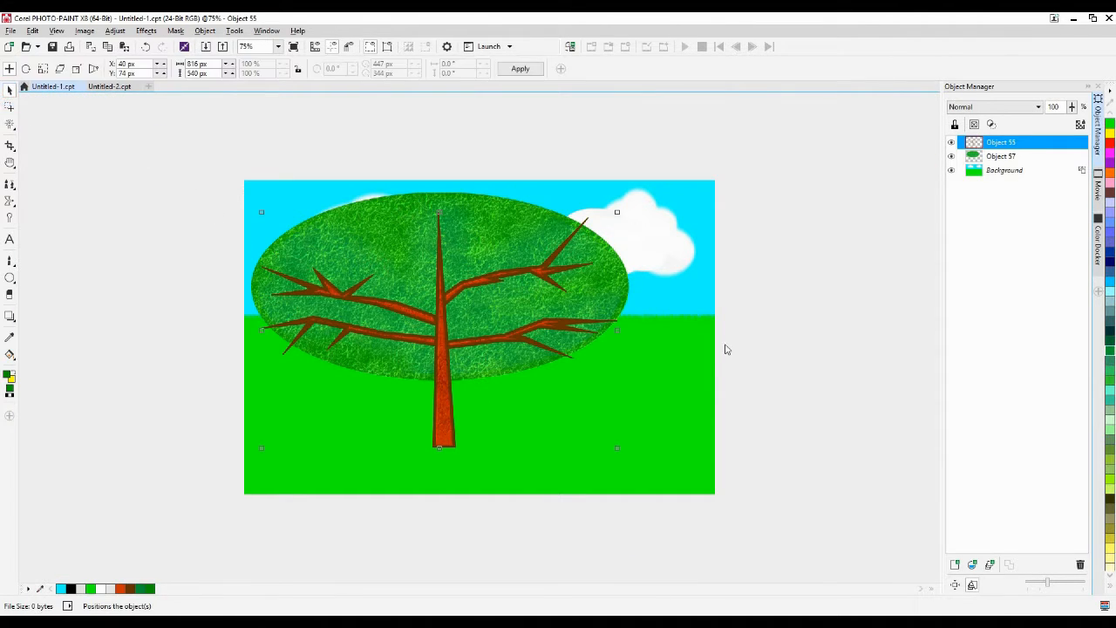
pyautogui.click(828, 372)
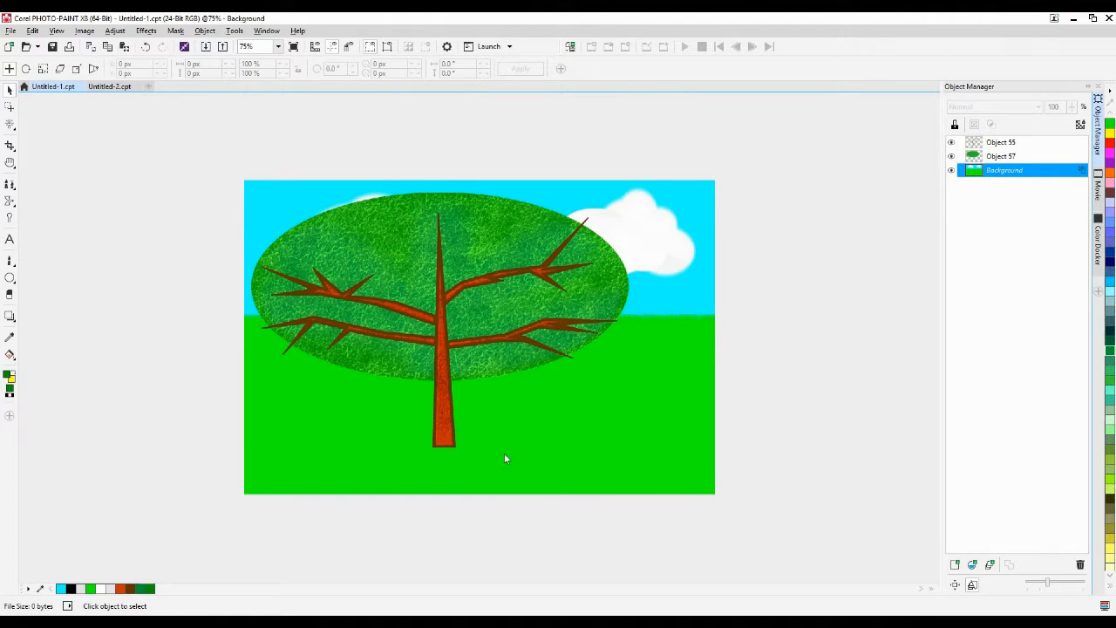
pyautogui.click(447, 450)
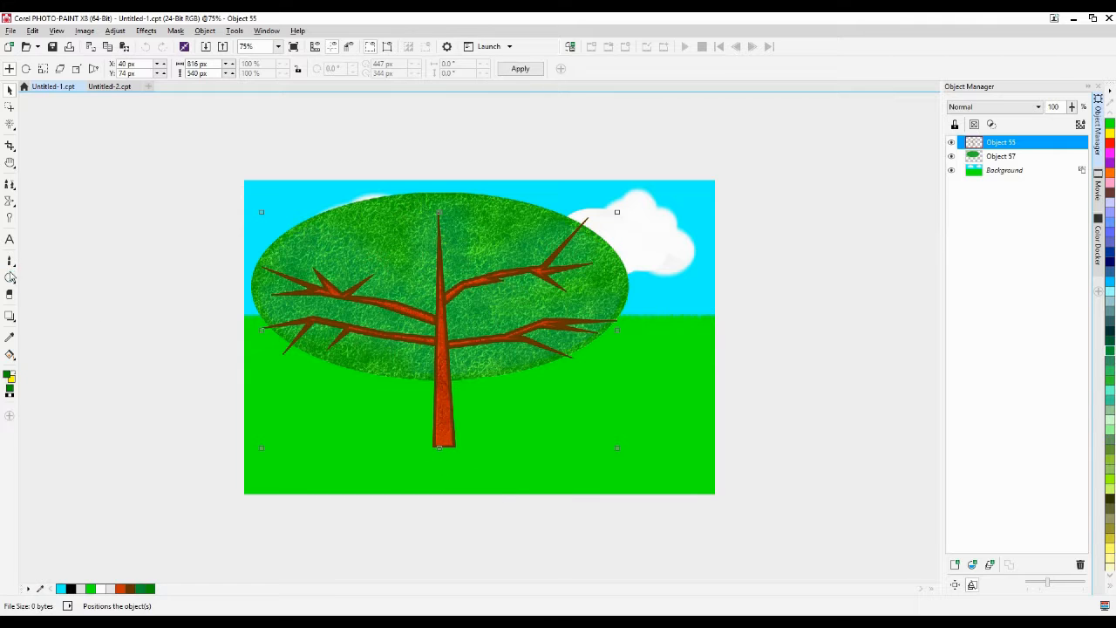
pyautogui.click(10, 279)
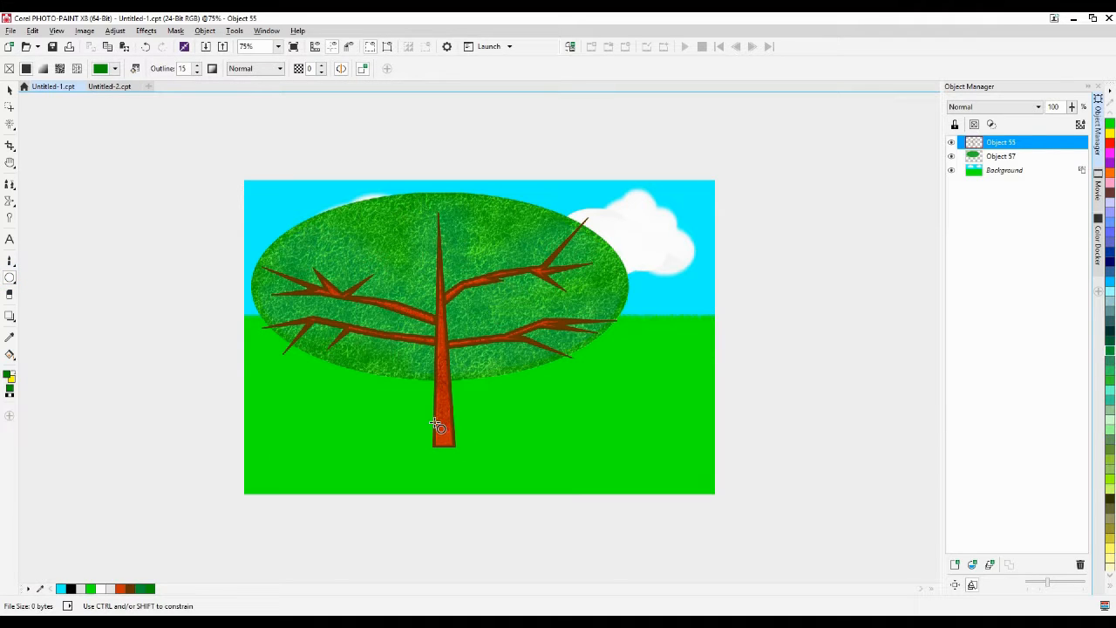
pyautogui.moveTo(433, 424); pyautogui.dragTo(453, 442)
pyautogui.moveTo(453, 446); pyautogui.dragTo(453, 447)
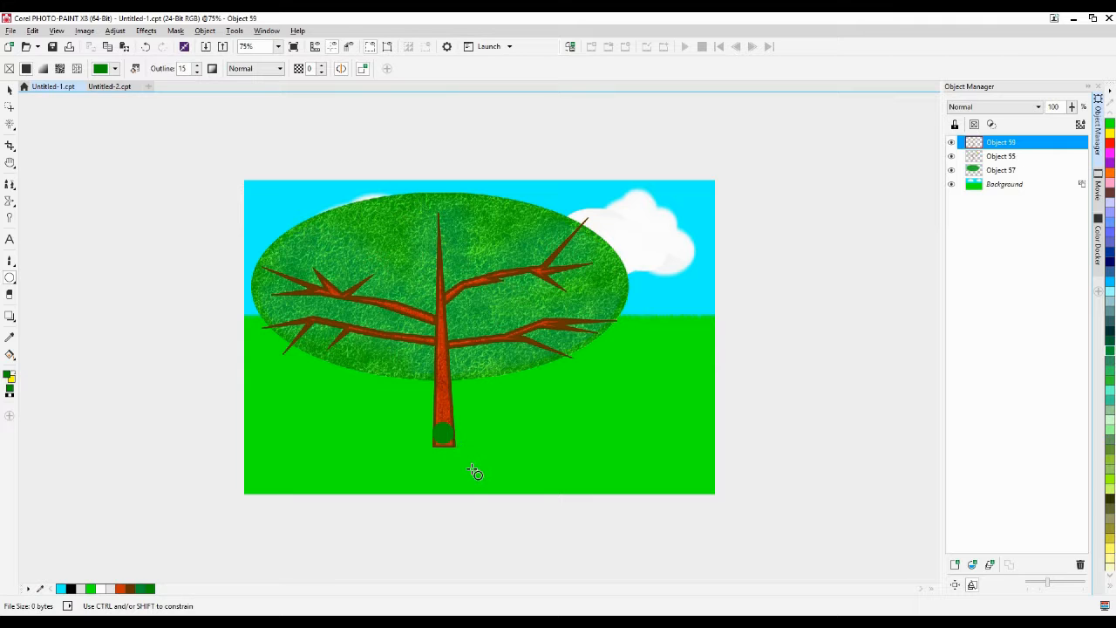
pyautogui.hotkey('ctrl', 'z')
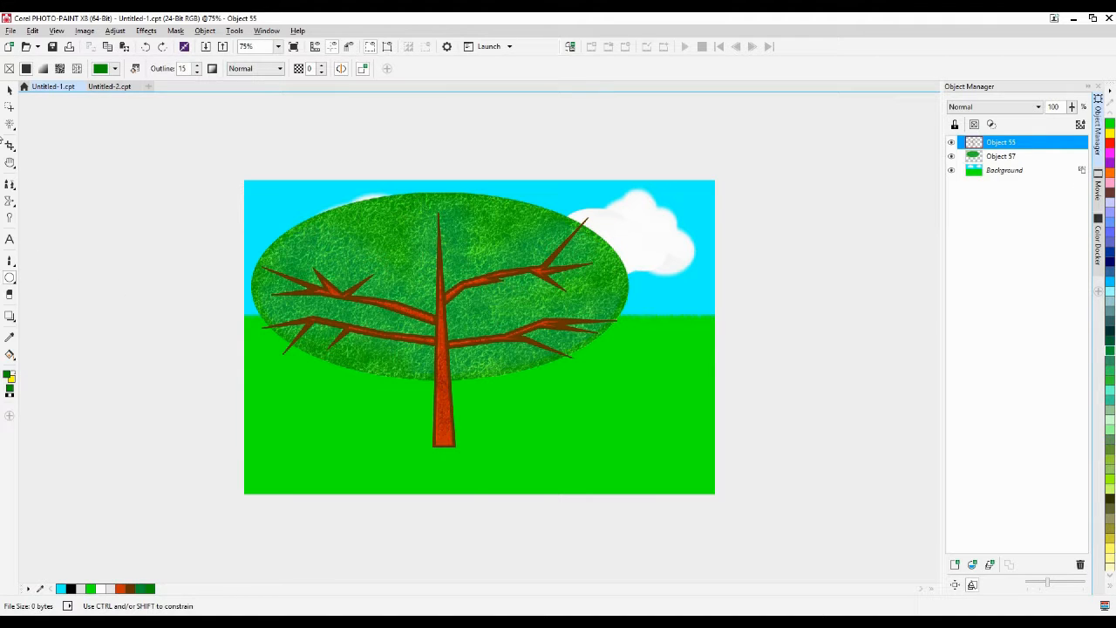
# Draw an elliptical mask across the base of the trunk on the tree object and copy the masked area to a new object
pyautogui.click(10, 124)
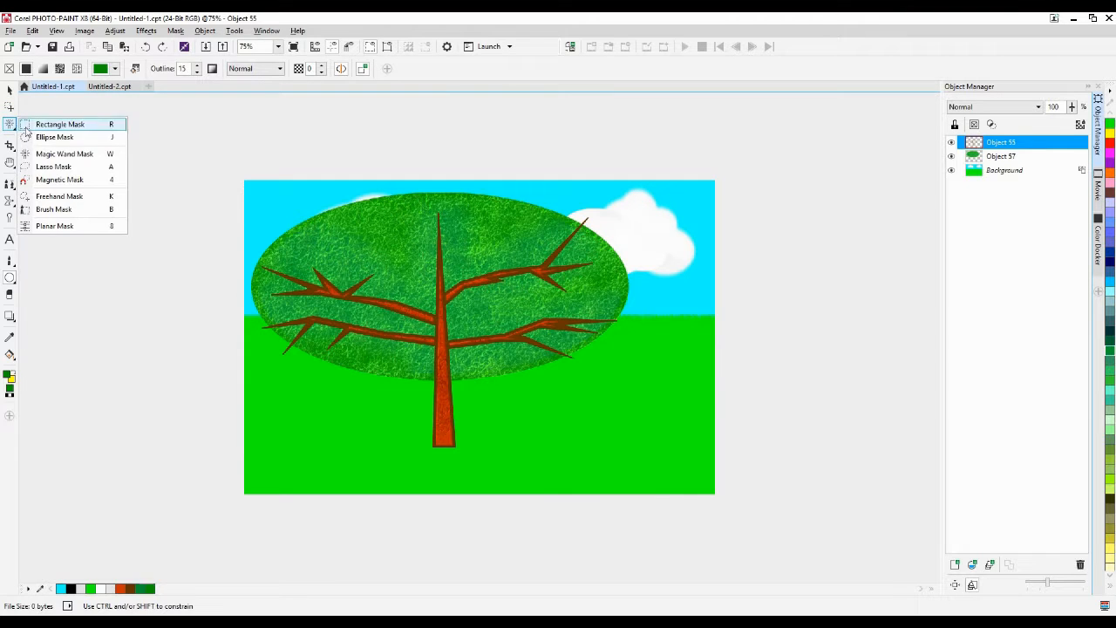
pyautogui.click(39, 137)
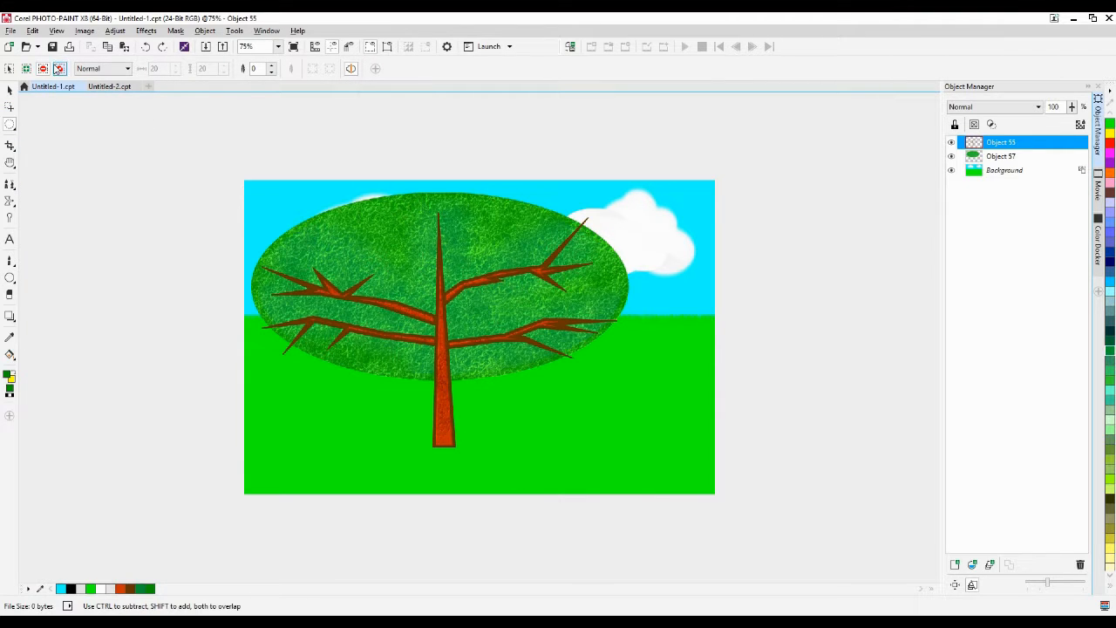
pyautogui.click(10, 90)
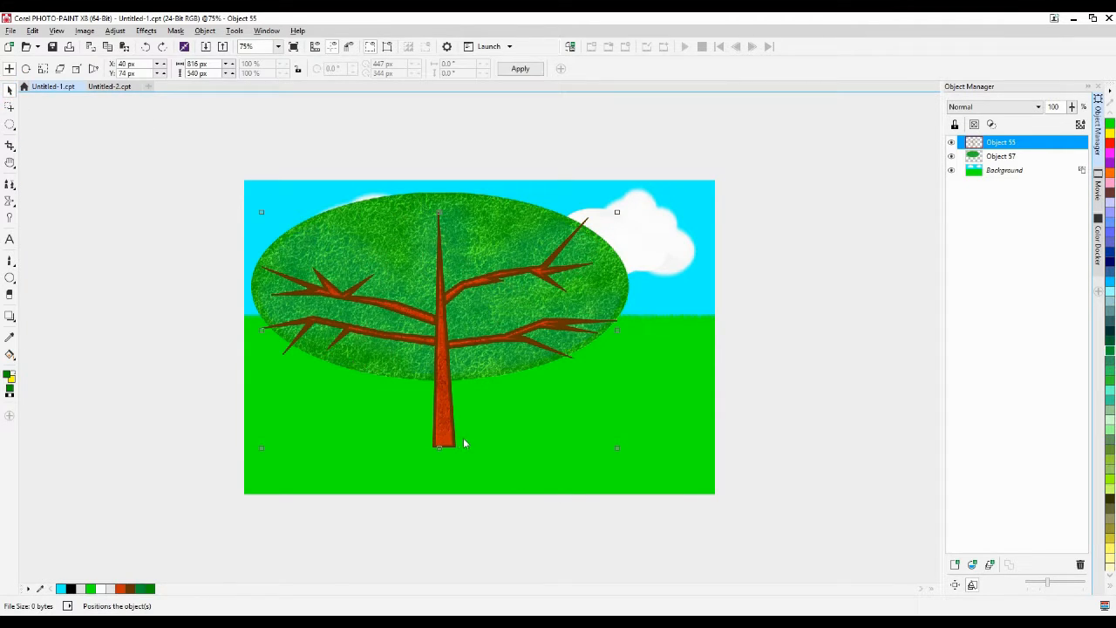
pyautogui.click(1005, 170)
pyautogui.click(1012, 143)
pyautogui.click(10, 124)
pyautogui.scroll(4, 503, 471)
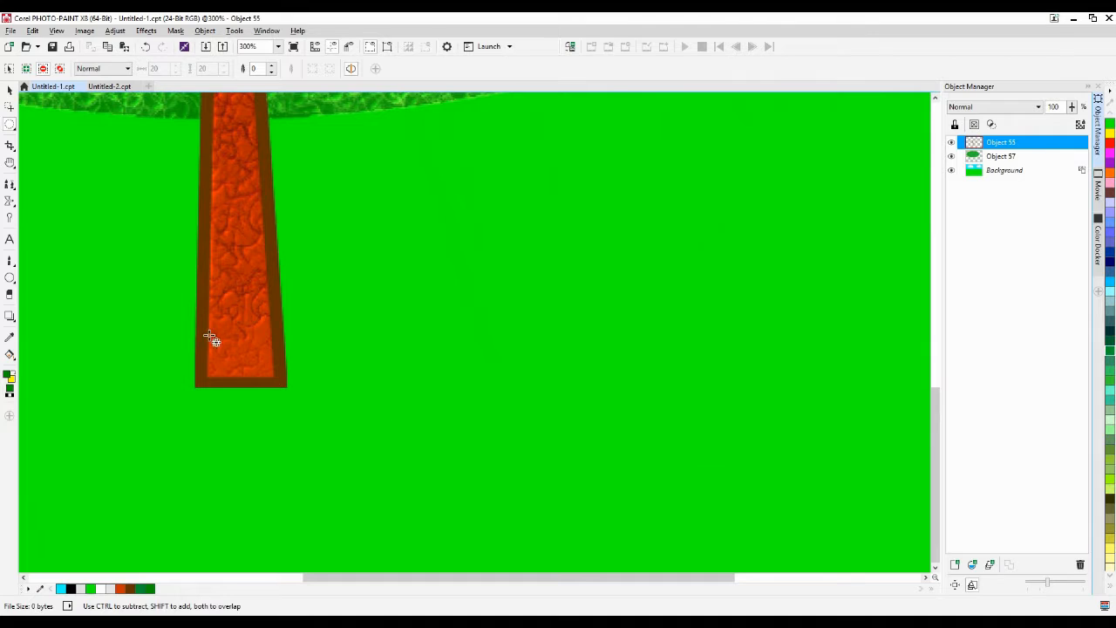
pyautogui.moveTo(195, 316); pyautogui.dragTo(281, 375)
pyautogui.hotkey('ctrl', 'Up')
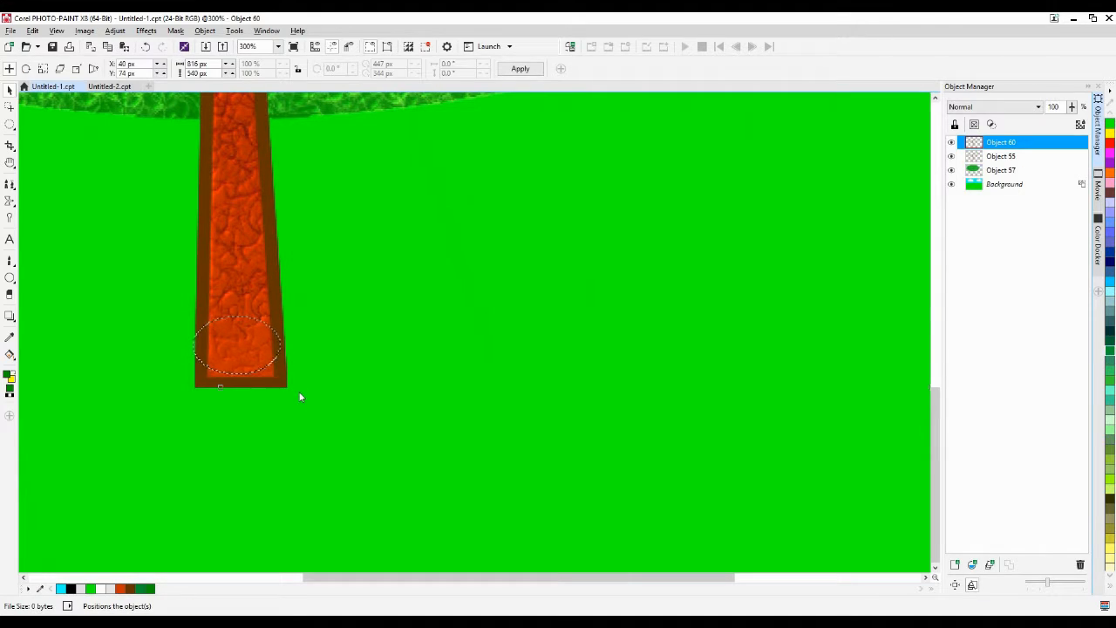
# Undo the accidental move of the tree, then delete the new object copied from the elliptical mask
pyautogui.moveTo(256, 360); pyautogui.dragTo(276, 388)
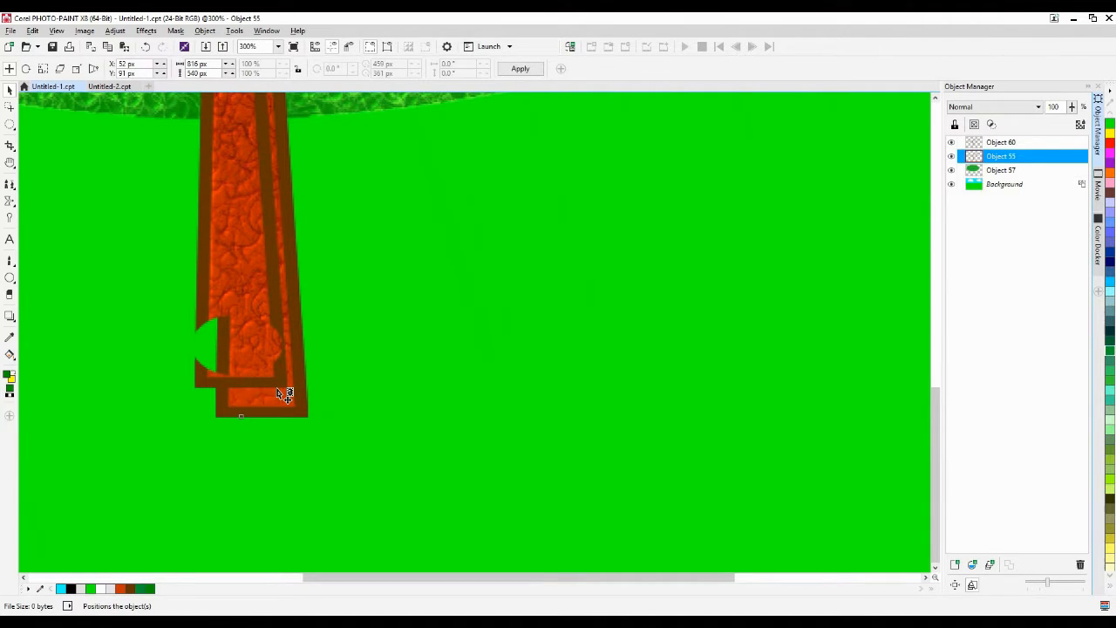
pyautogui.hotkey('ctrl', 'z')
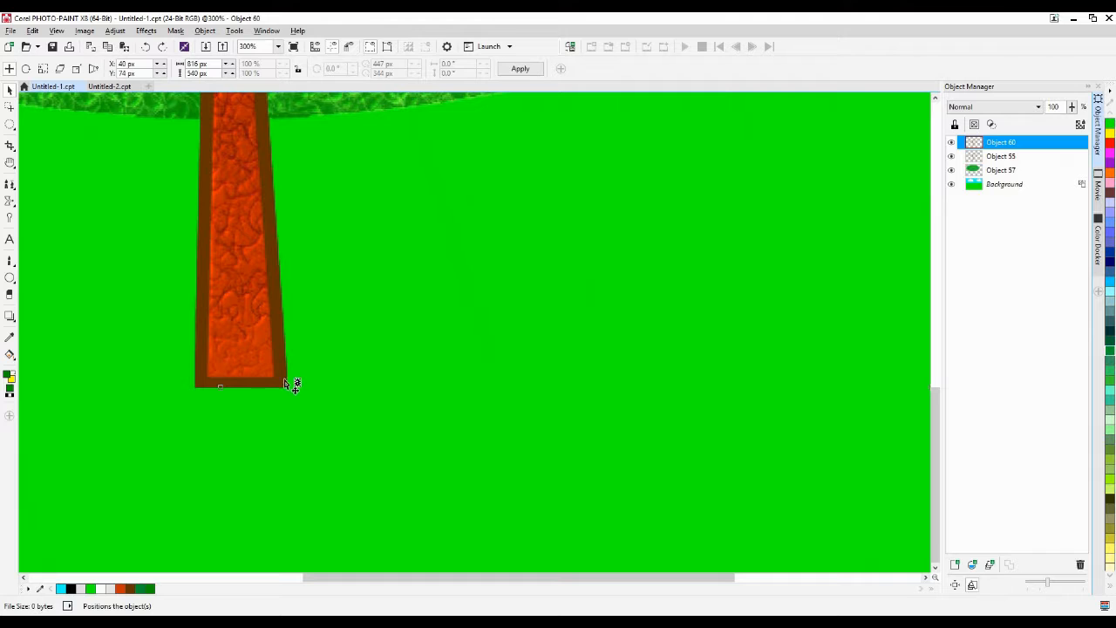
pyautogui.moveTo(240, 299); pyautogui.dragTo(357, 363)
pyautogui.press('Delete')
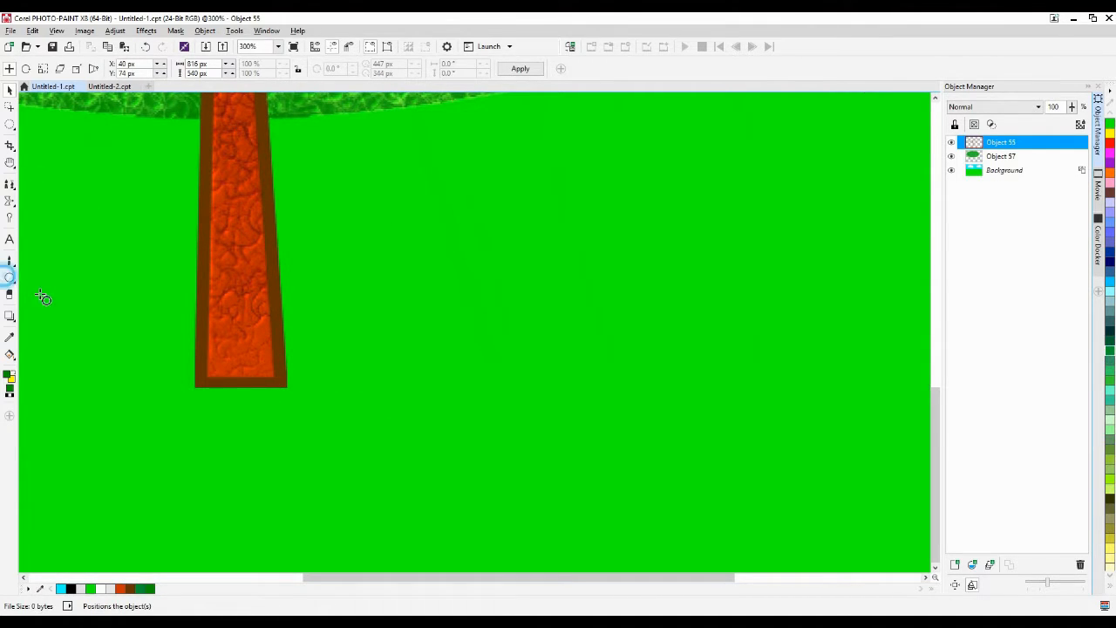
# Sample the trunk's brown outline as the foreground color and its orange interior as the fill color for the Ellipse tool
pyautogui.click(9, 277)
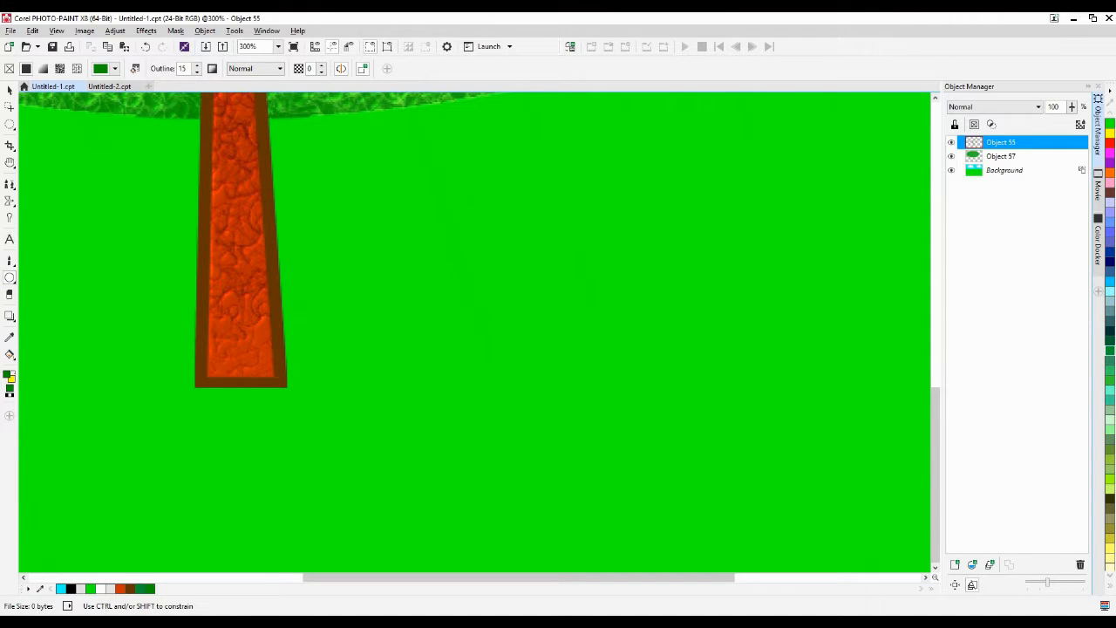
pyautogui.click(9, 336)
pyautogui.click(229, 374)
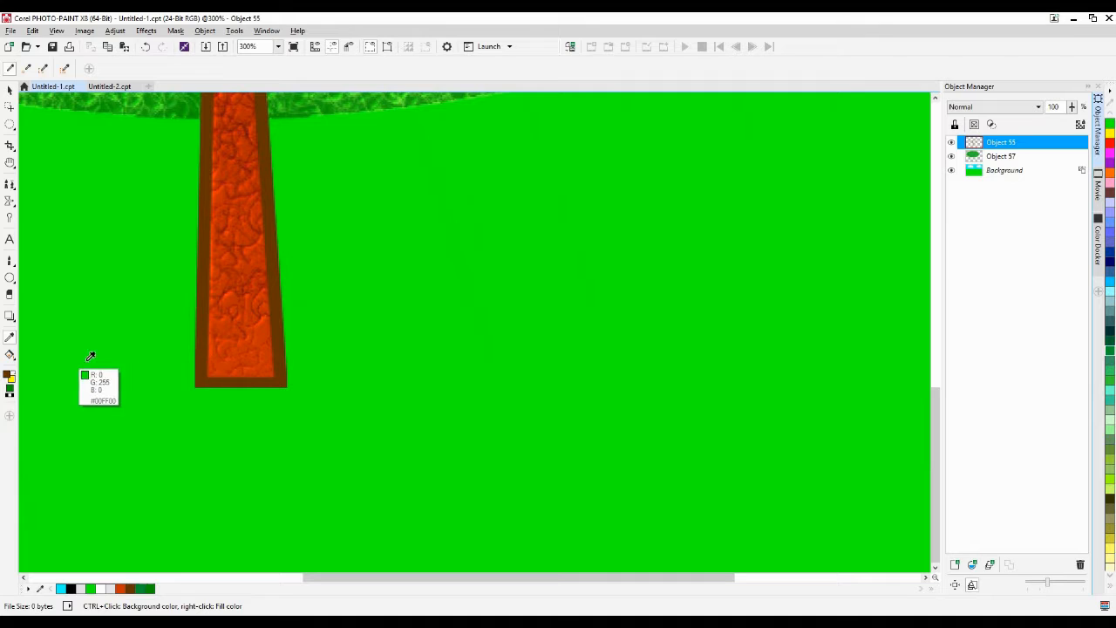
pyautogui.rightClick(223, 326)
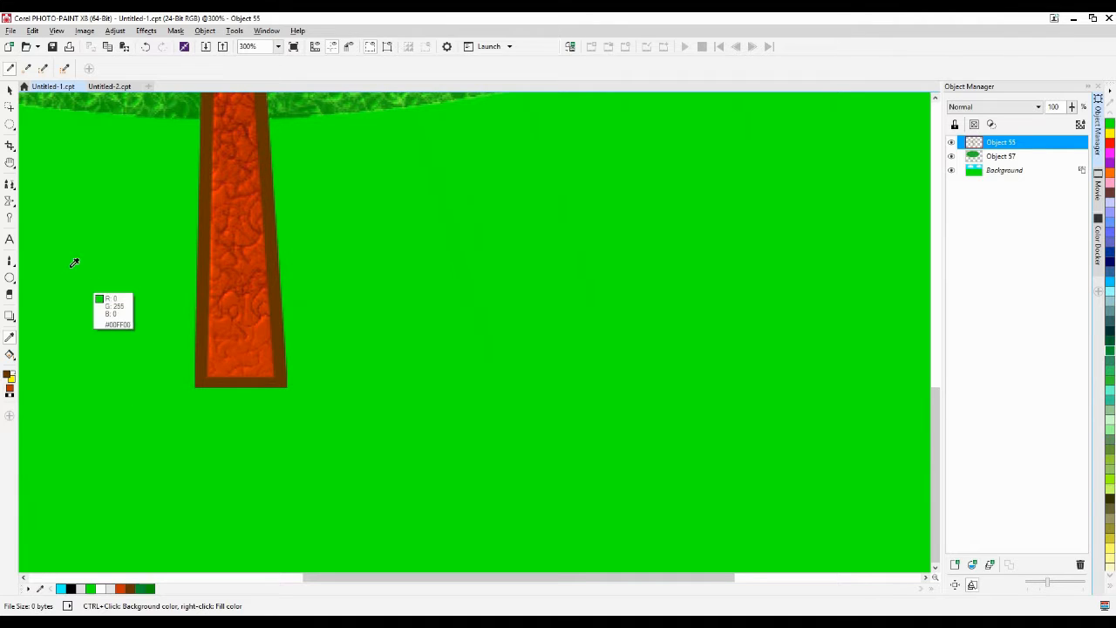
pyautogui.click(9, 278)
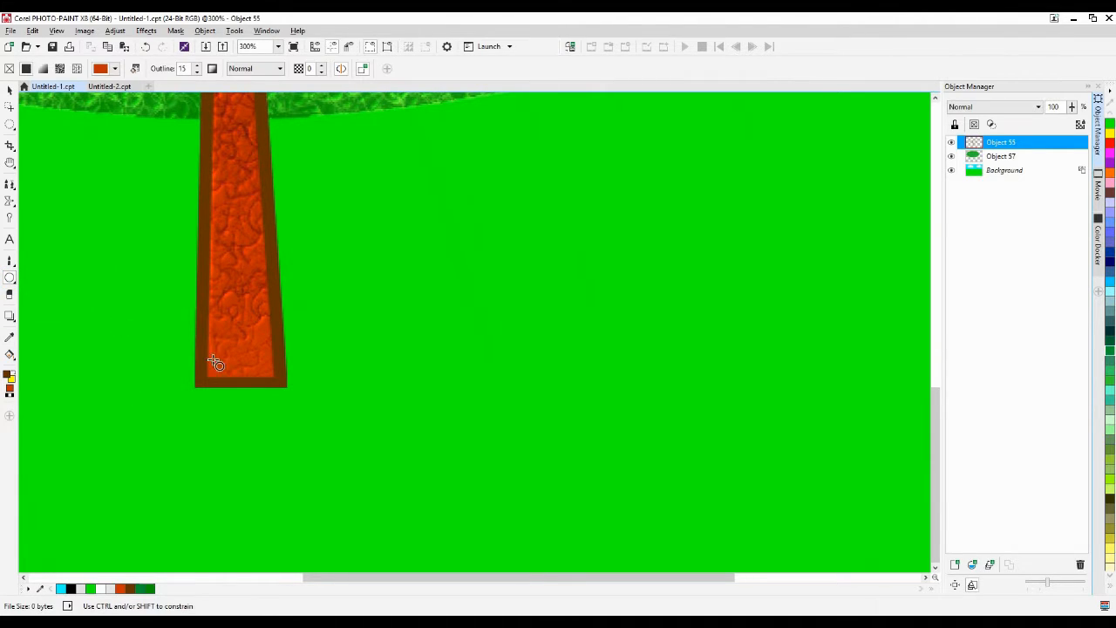
pyautogui.moveTo(200, 350); pyautogui.dragTo(292, 413)
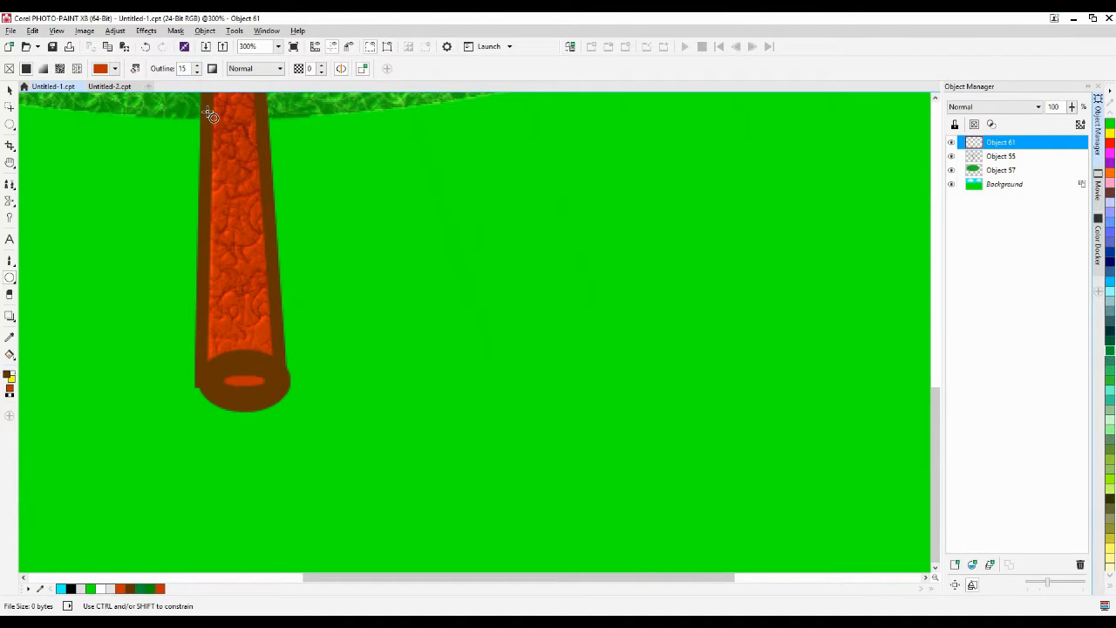
pyautogui.click(191, 71)
pyautogui.write('5')
pyautogui.press('Return')
pyautogui.moveTo(201, 349); pyautogui.dragTo(289, 401)
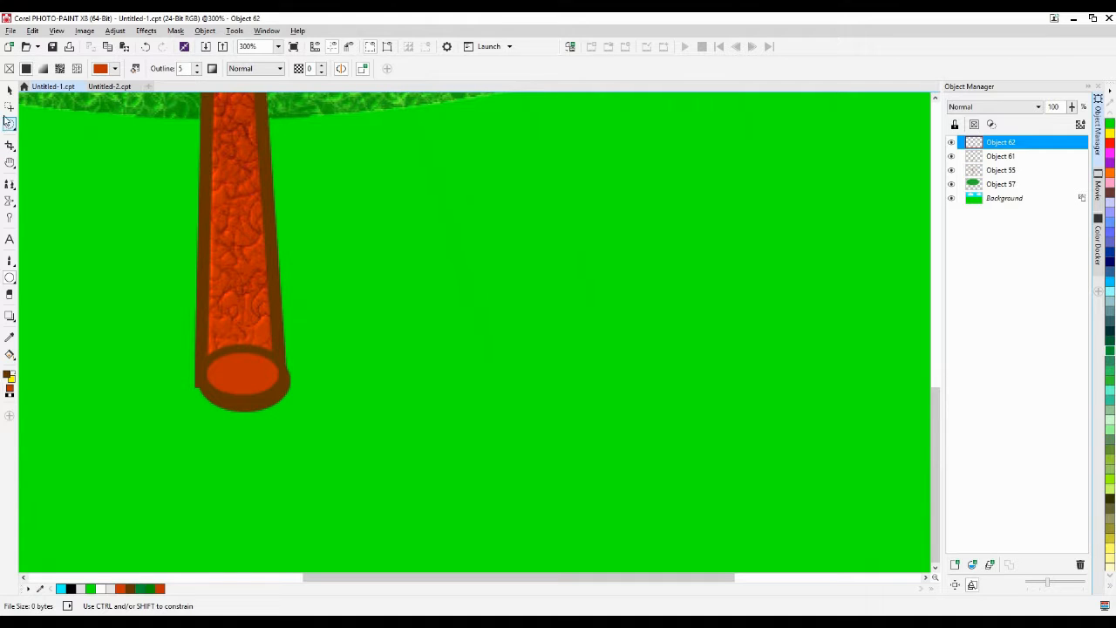
pyautogui.click(9, 90)
pyautogui.moveTo(245, 362); pyautogui.dragTo(238, 280)
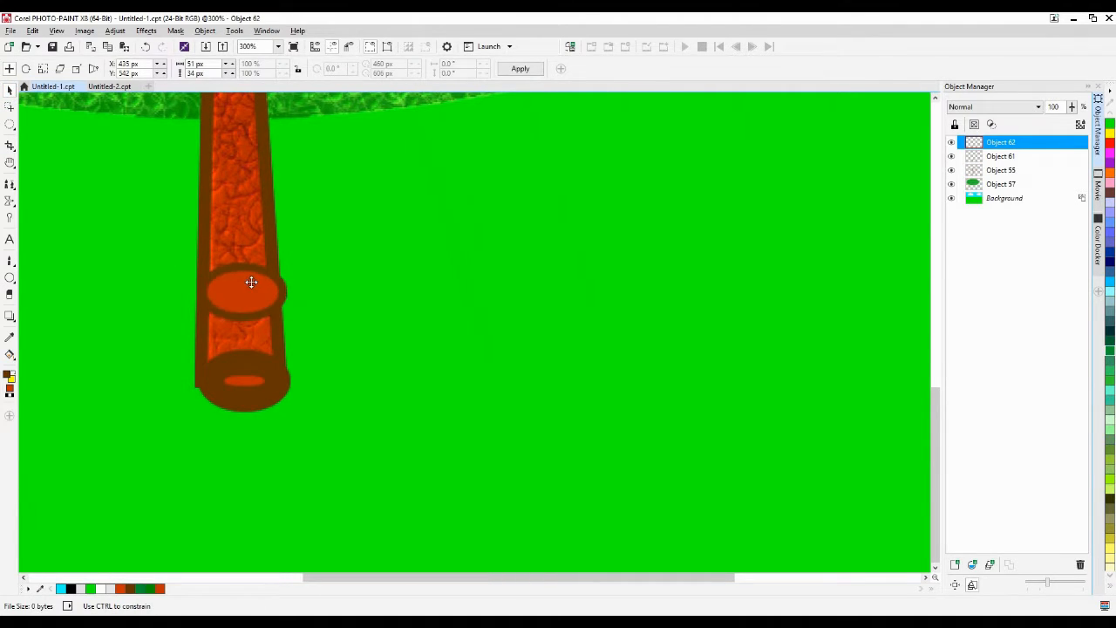
pyautogui.moveTo(273, 395); pyautogui.dragTo(452, 356)
pyautogui.press('Delete')
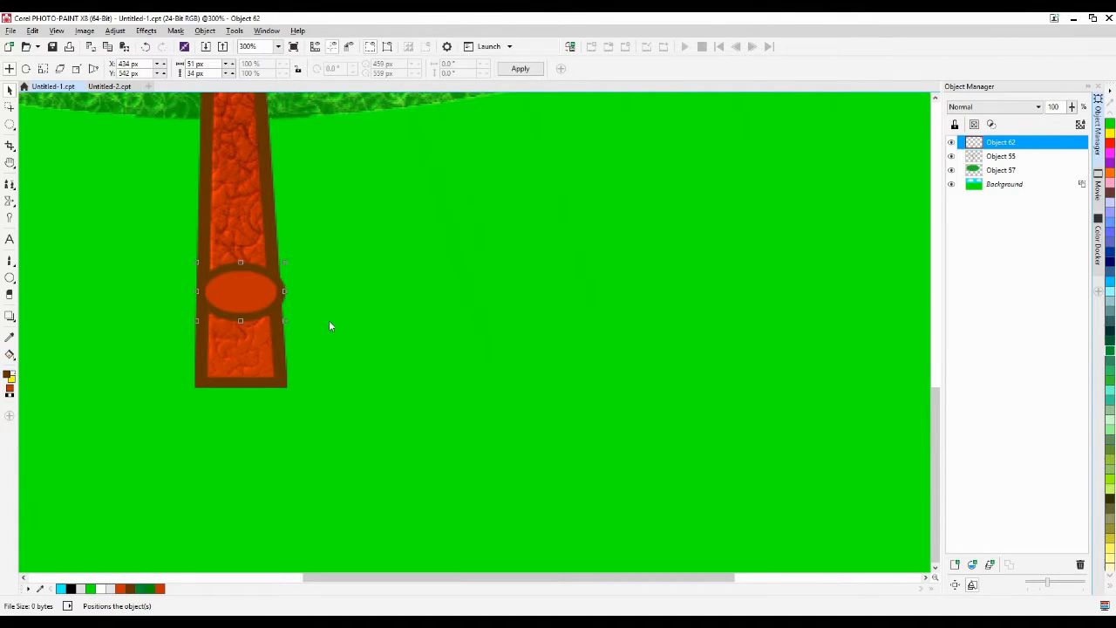
pyautogui.moveTo(239, 302); pyautogui.dragTo(237, 397)
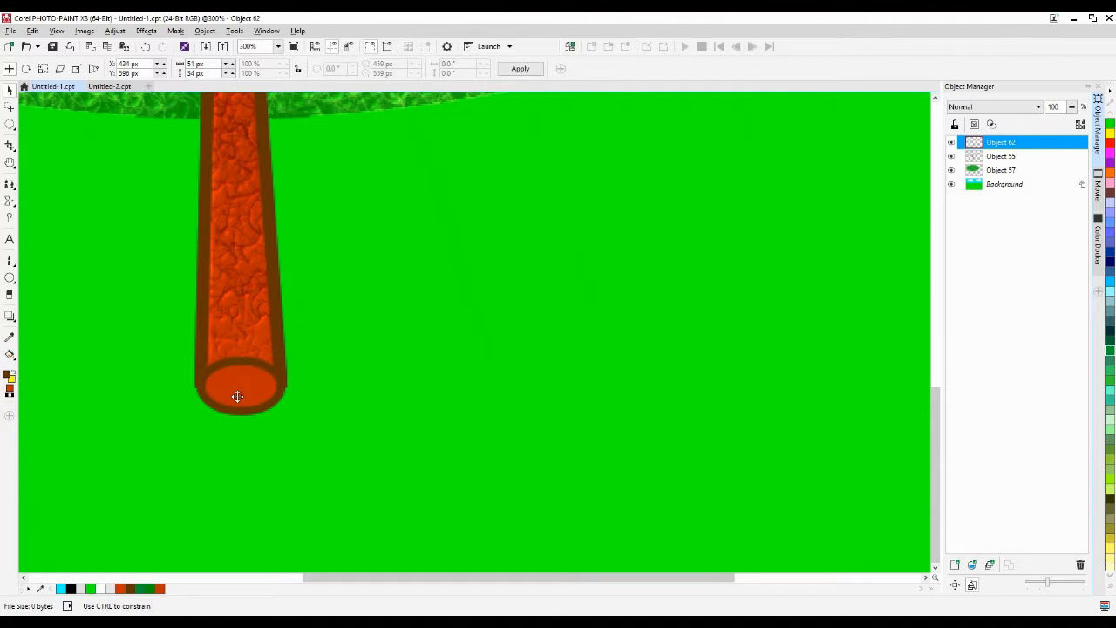
pyautogui.press('Left')
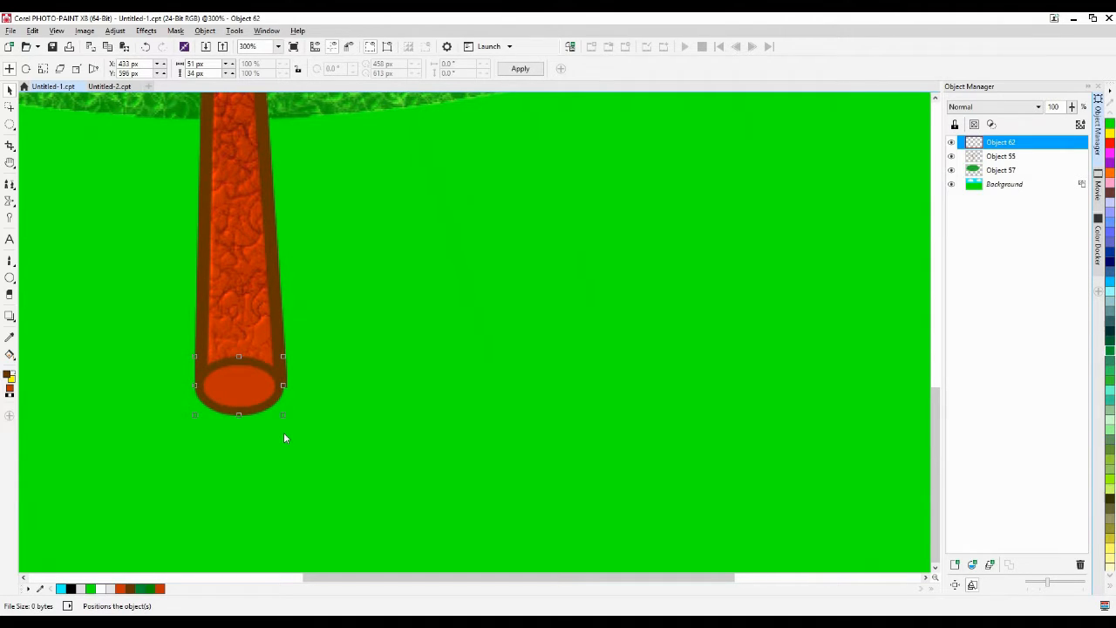
pyautogui.press('Delete')
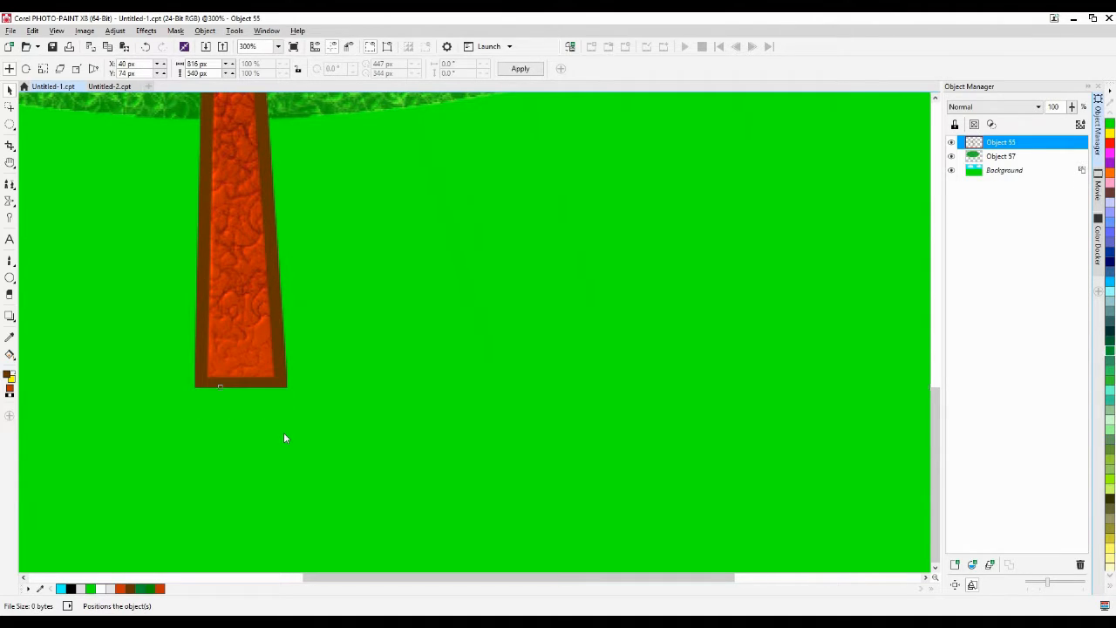
pyautogui.click(10, 278)
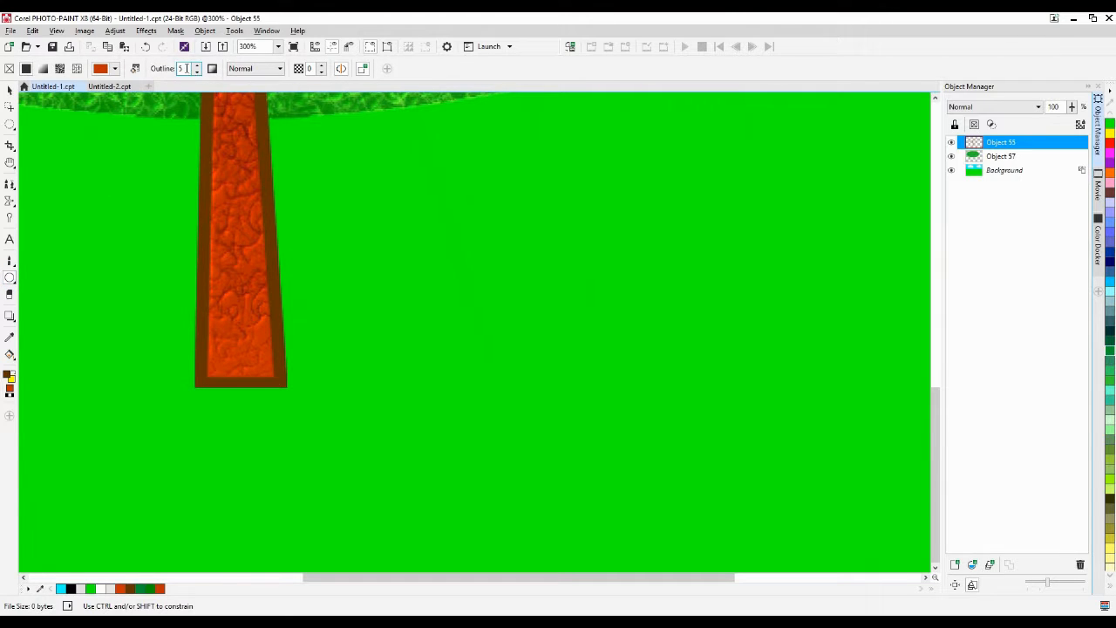
pyautogui.doubleClick(185, 69)
pyautogui.moveTo(195, 372); pyautogui.dragTo(292, 425)
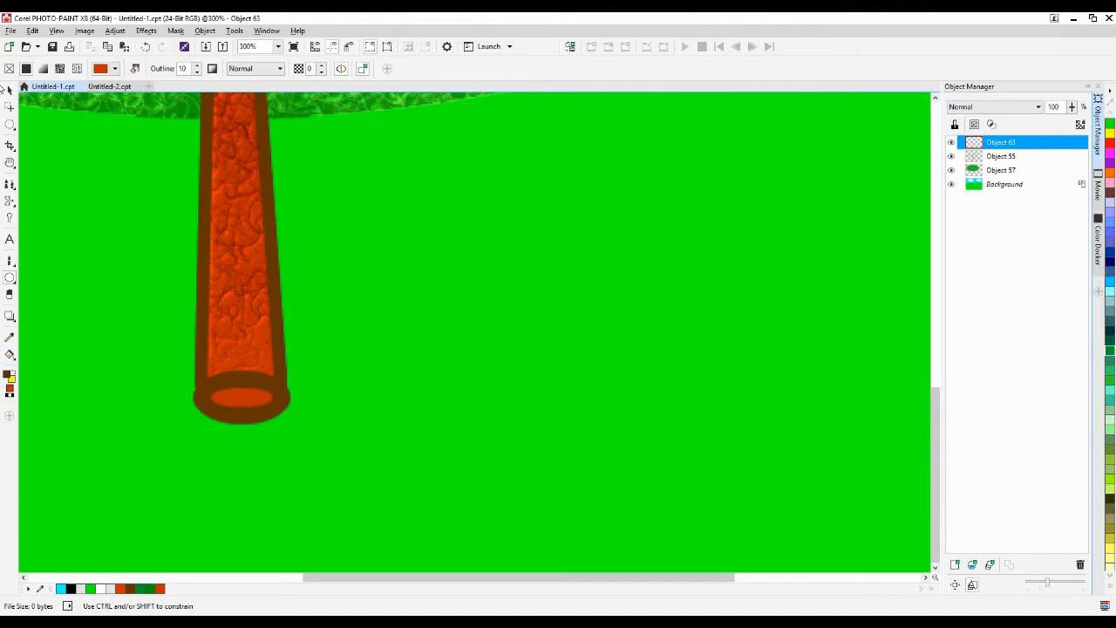
pyautogui.click(10, 89)
pyautogui.moveTo(247, 399)
pyautogui.mouseDown()
pyautogui.moveTo(248, 358)
pyautogui.moveTo(237, 390)
pyautogui.mouseUp()
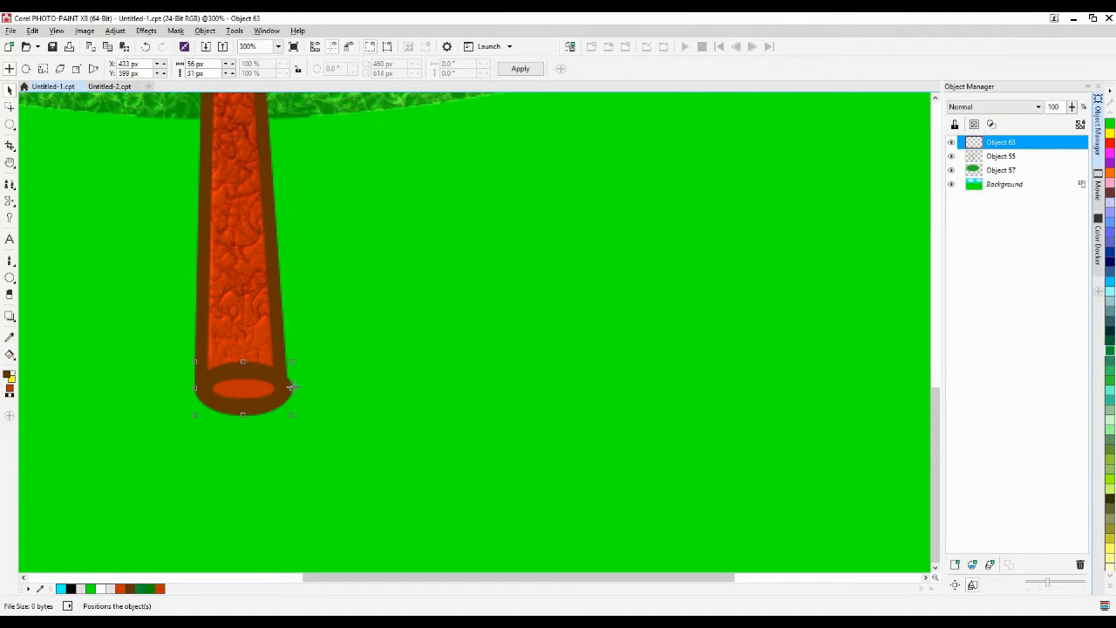
pyautogui.press('Delete')
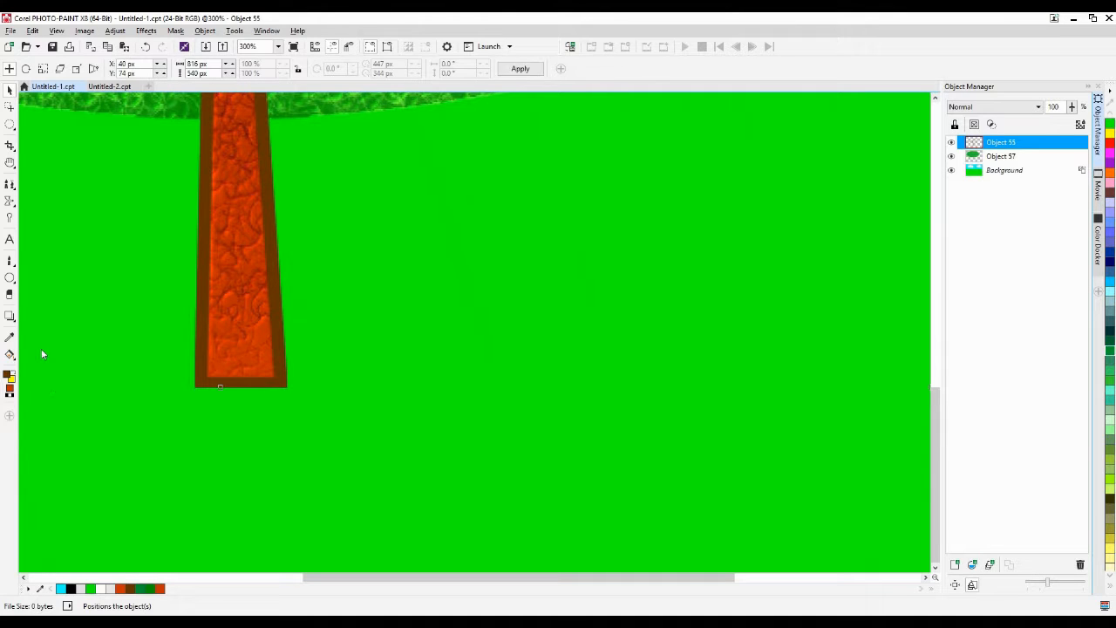
# Draw an orange-red ellipse about 54 by 28 px with a brown outline of width 7 and align it with the trunk's base
pyautogui.click(10, 278)
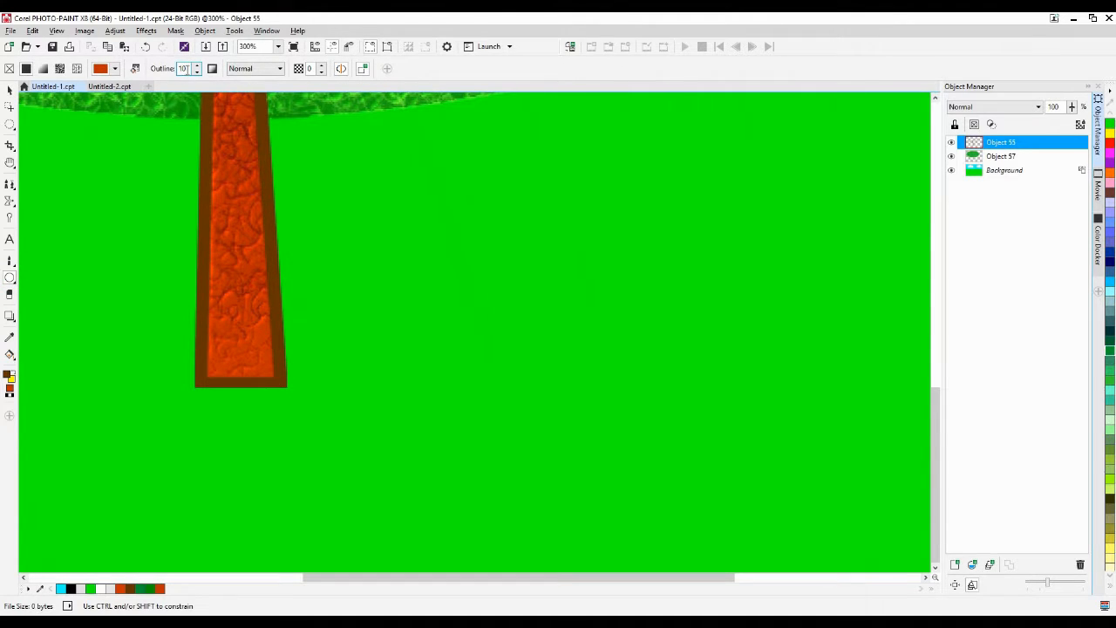
pyautogui.write('7')
pyautogui.moveTo(196, 365); pyautogui.dragTo(287, 407)
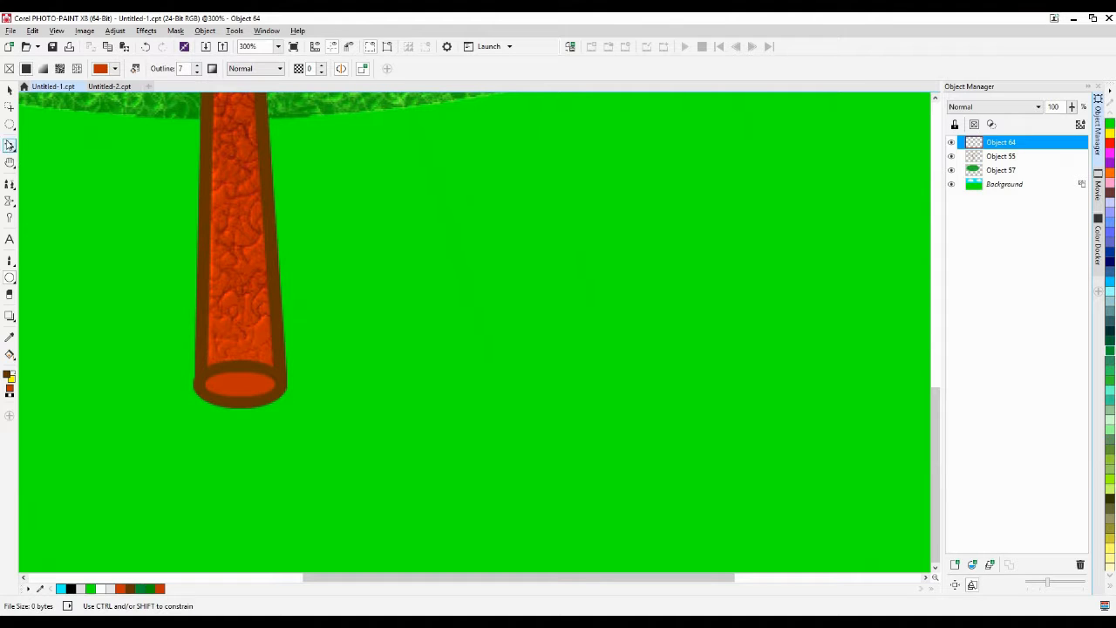
pyautogui.click(9, 91)
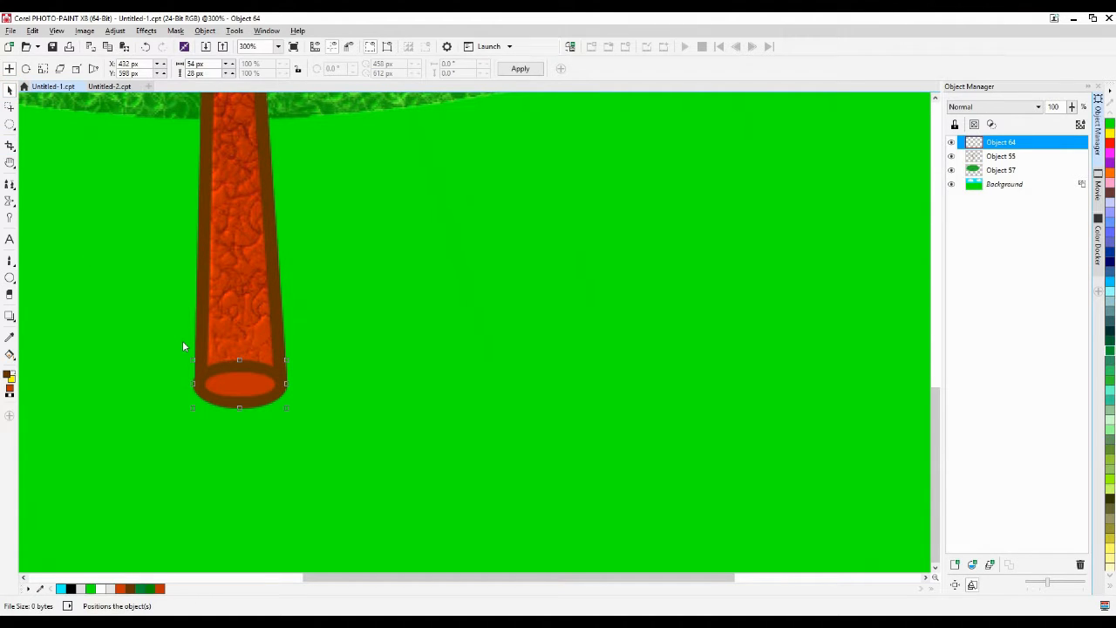
pyautogui.press('Right')
pyautogui.click(552, 452)
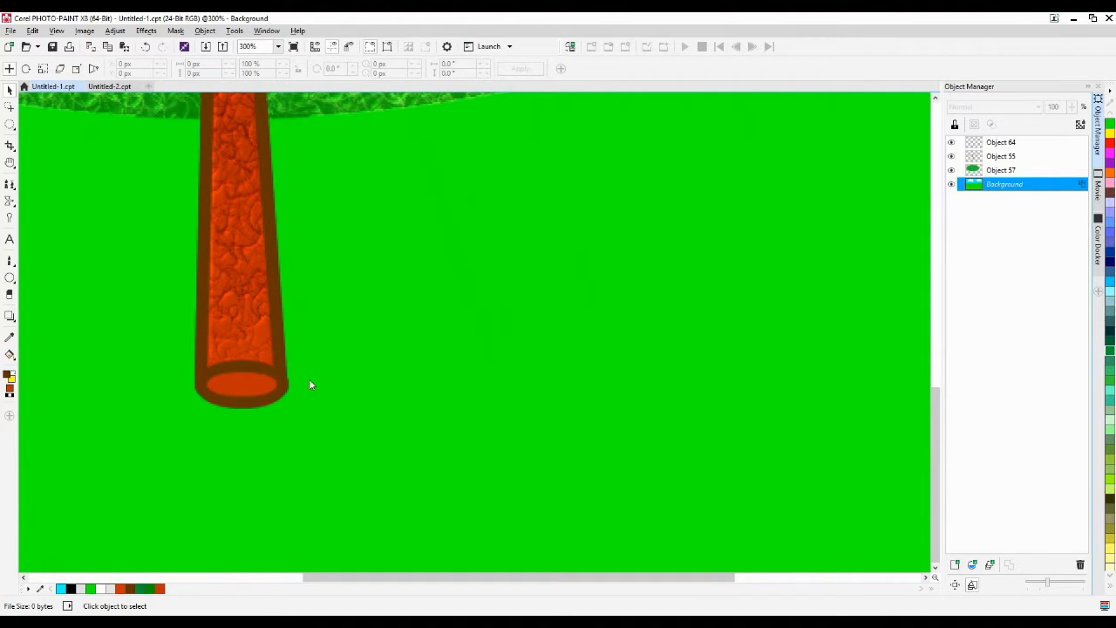
pyautogui.click(286, 389)
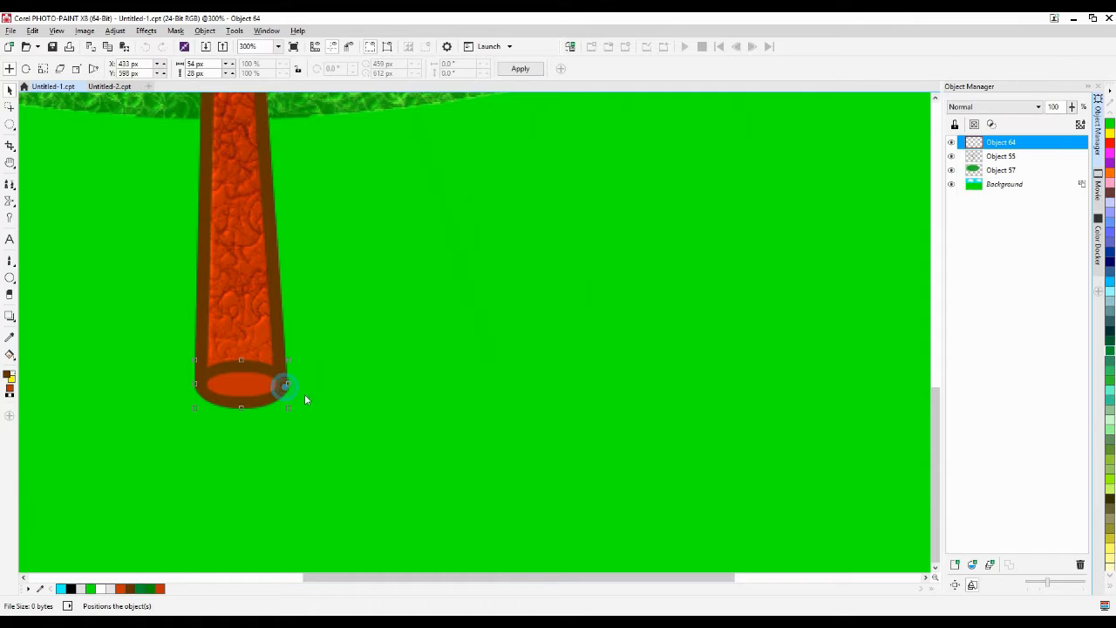
pyautogui.moveTo(284, 385); pyautogui.dragTo(282, 385)
# Delete the upper part of the base ellipse using an elliptical mask over the trunk's lower end, leaving only the rounded bottom rim
pyautogui.click(10, 124)
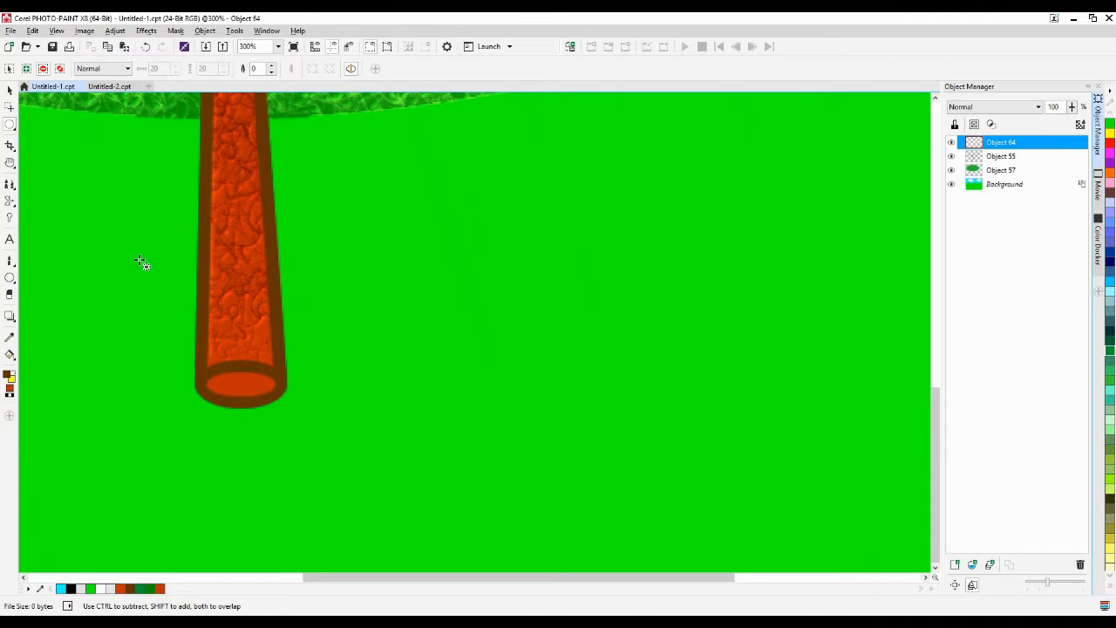
pyautogui.moveTo(142, 271); pyautogui.dragTo(344, 392)
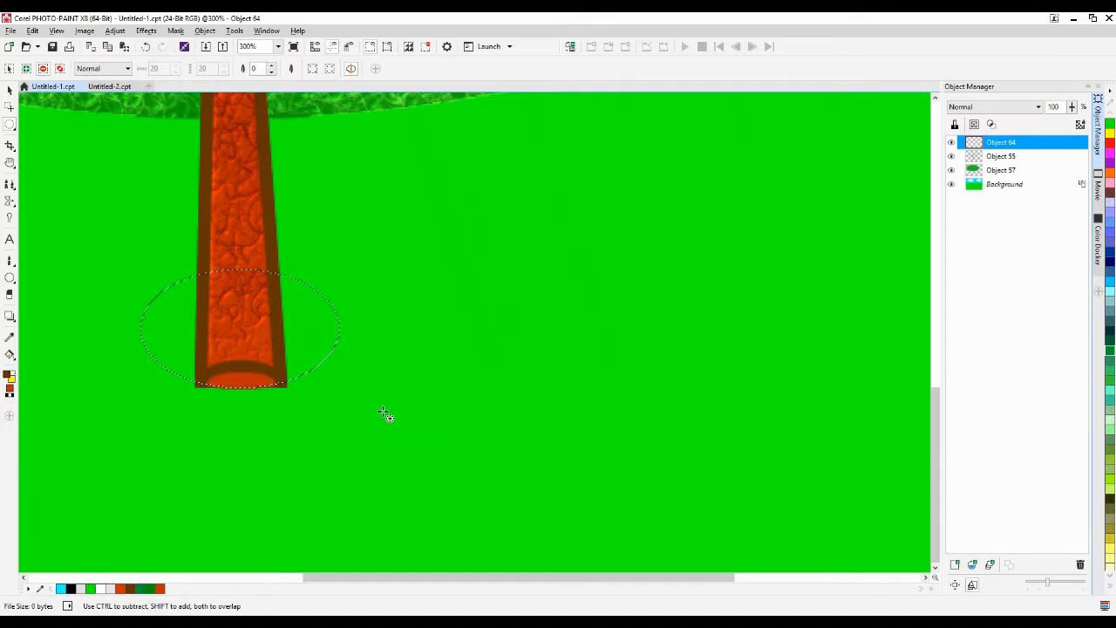
pyautogui.hotkey('ctrl', 'z')
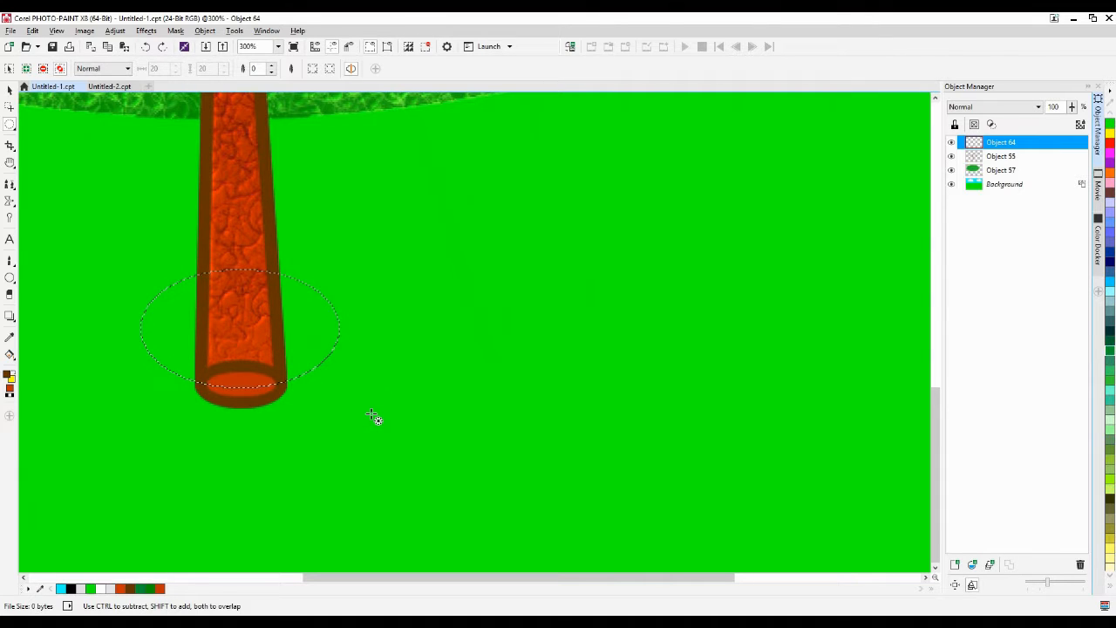
pyautogui.hotkey('ctrl', 'shift', 'i')
pyautogui.press('Delete')
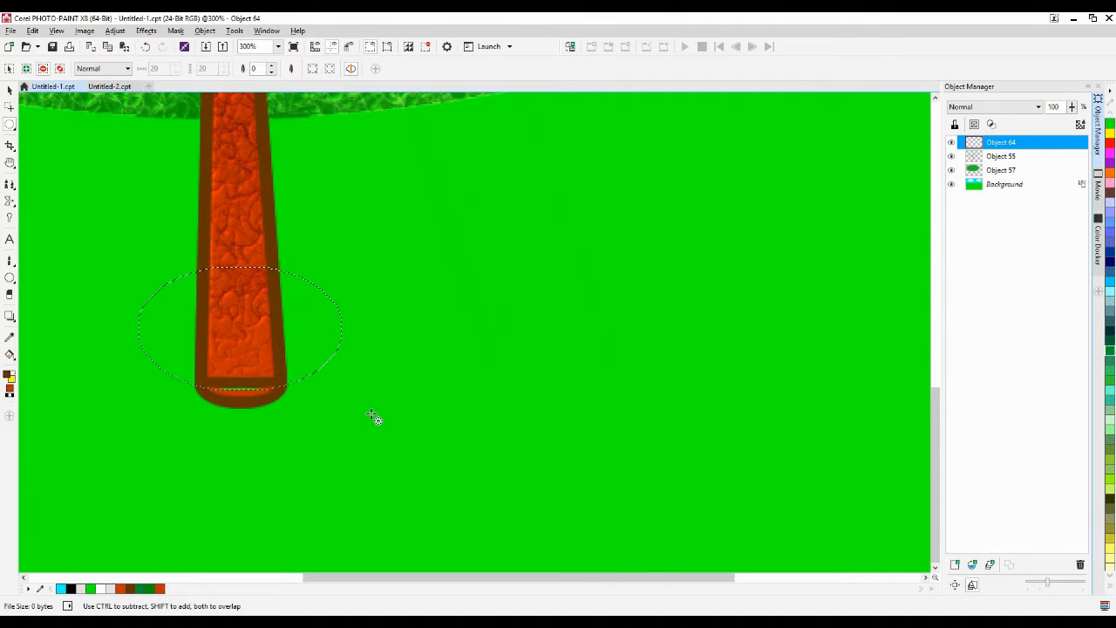
pyautogui.hotkey('ctrl', 'shift', 'r')
# Sample the trunk's orange-red as the outline colour and draw an ellipse about 42 by 17 px covering the gap at the trunk's base
pyautogui.click(9, 277)
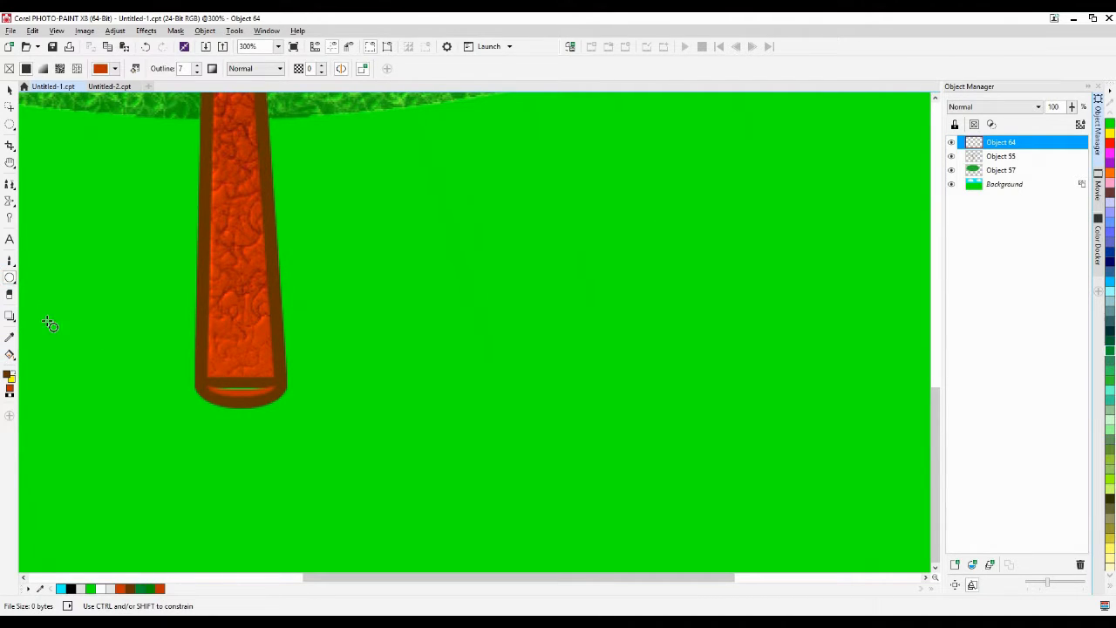
pyautogui.click(260, 398)
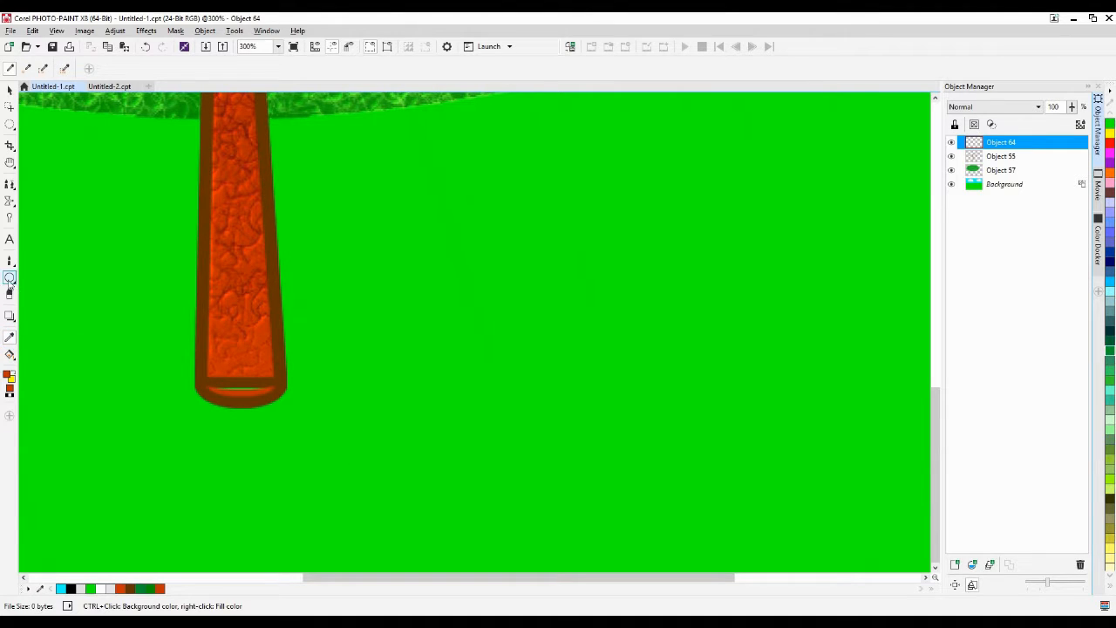
pyautogui.click(10, 279)
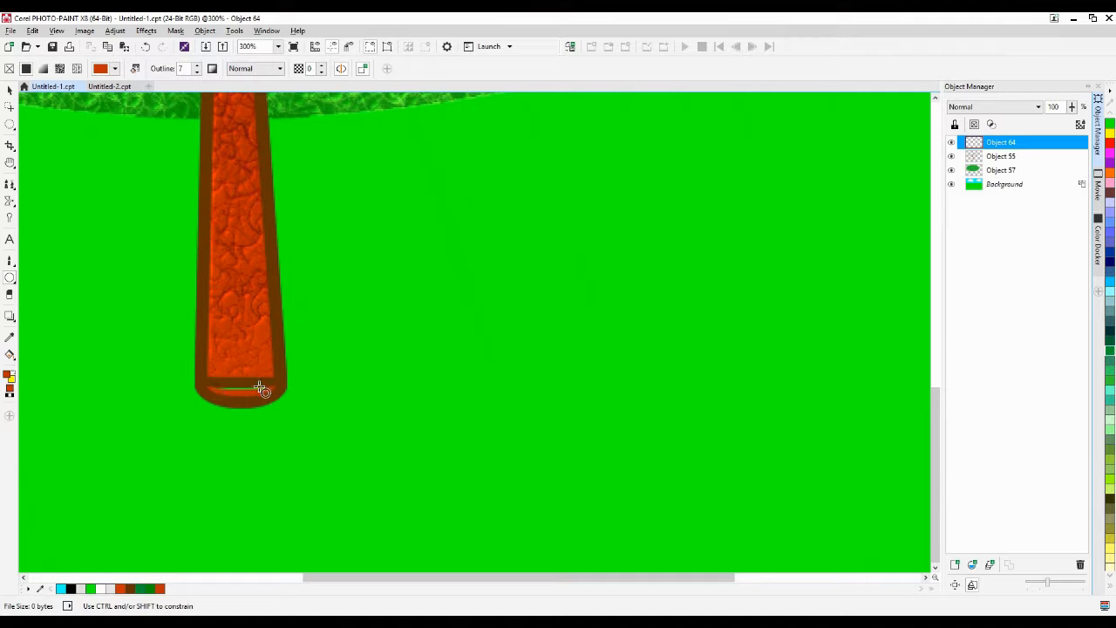
pyautogui.moveTo(208, 372); pyautogui.dragTo(279, 397)
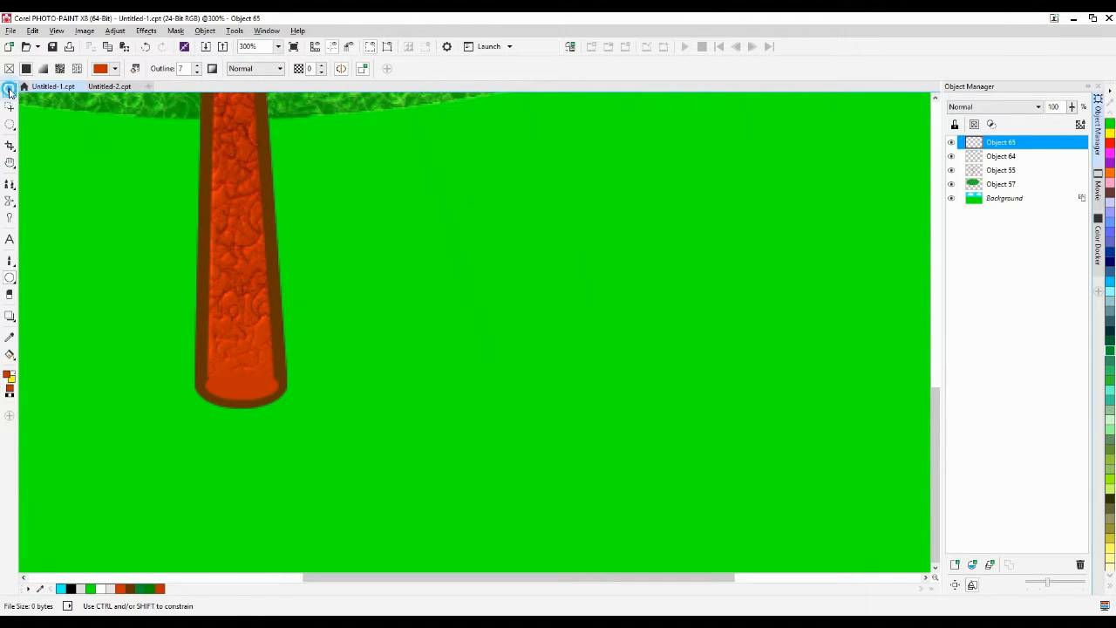
pyautogui.click(10, 89)
pyautogui.press('Up')
pyautogui.press('Up')
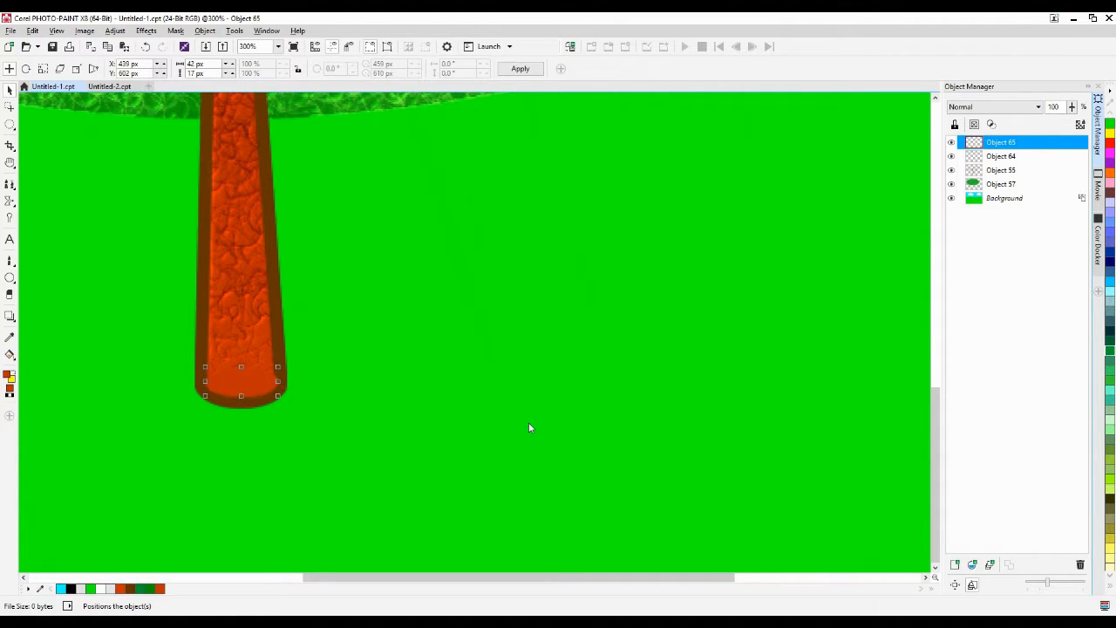
# Fine-tune the position of the orange-red filler ellipse so it sits centred inside the trunk's brown outline
pyautogui.click(528, 425)
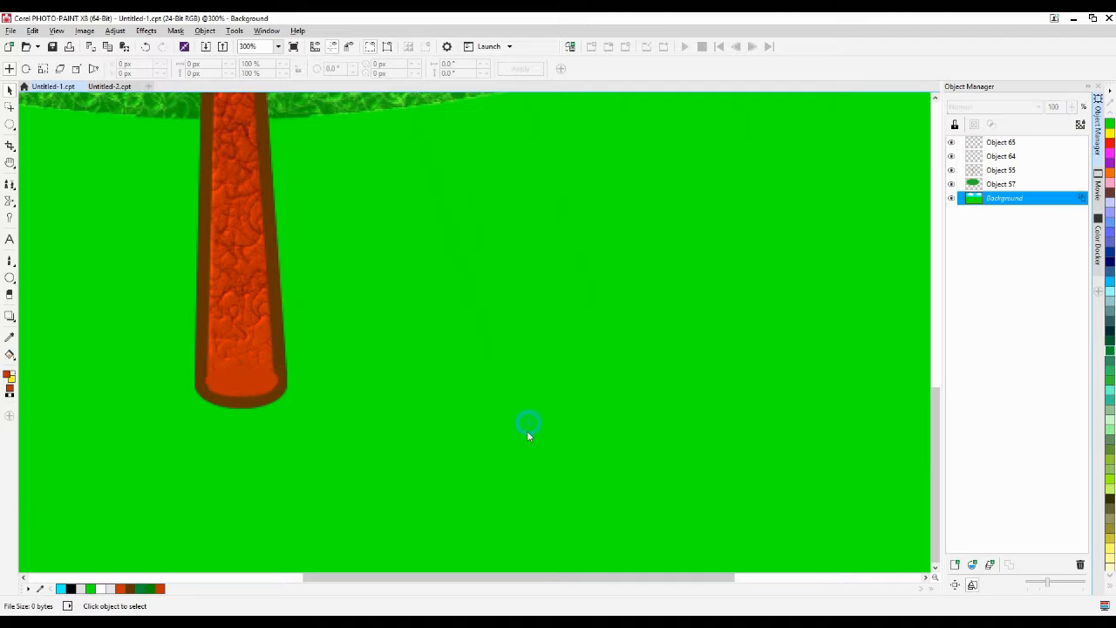
pyautogui.click(232, 377)
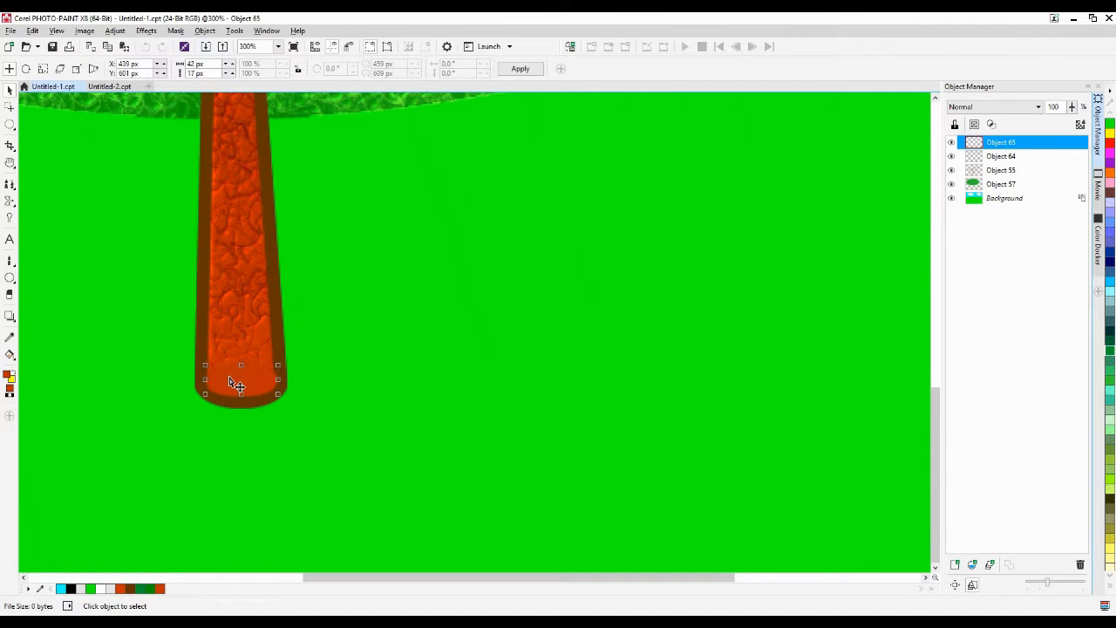
pyautogui.press('Right')
pyautogui.click(310, 441)
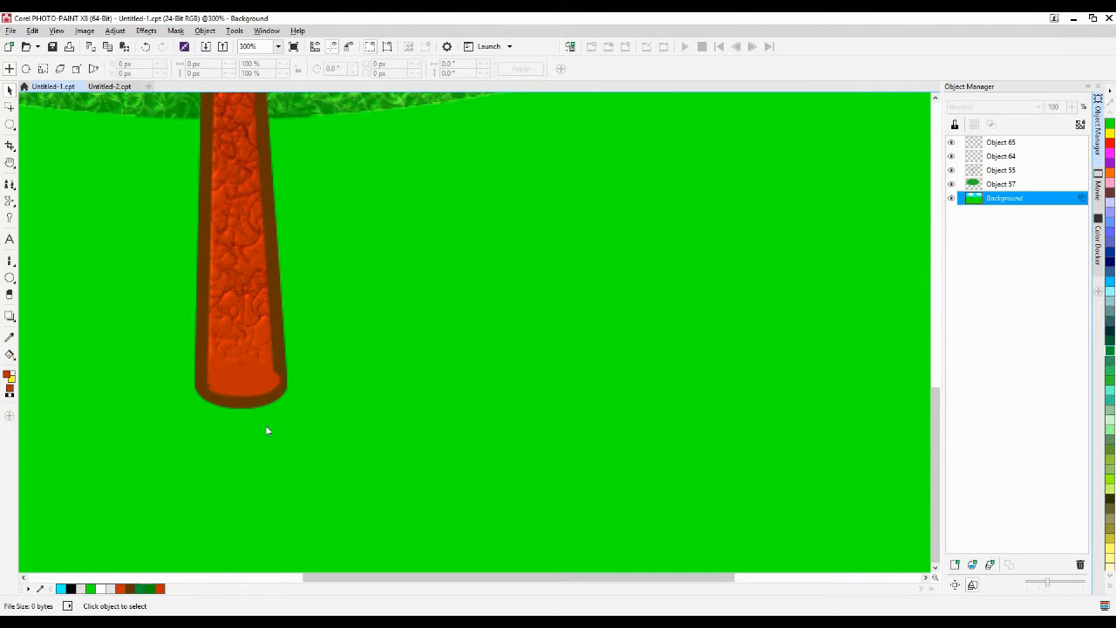
pyautogui.click(234, 388)
pyautogui.moveTo(233, 386)
pyautogui.mouseDown()
pyautogui.moveTo(253, 399)
pyautogui.moveTo(235, 392)
pyautogui.moveTo(222, 356)
pyautogui.moveTo(230, 385)
pyautogui.mouseUp()
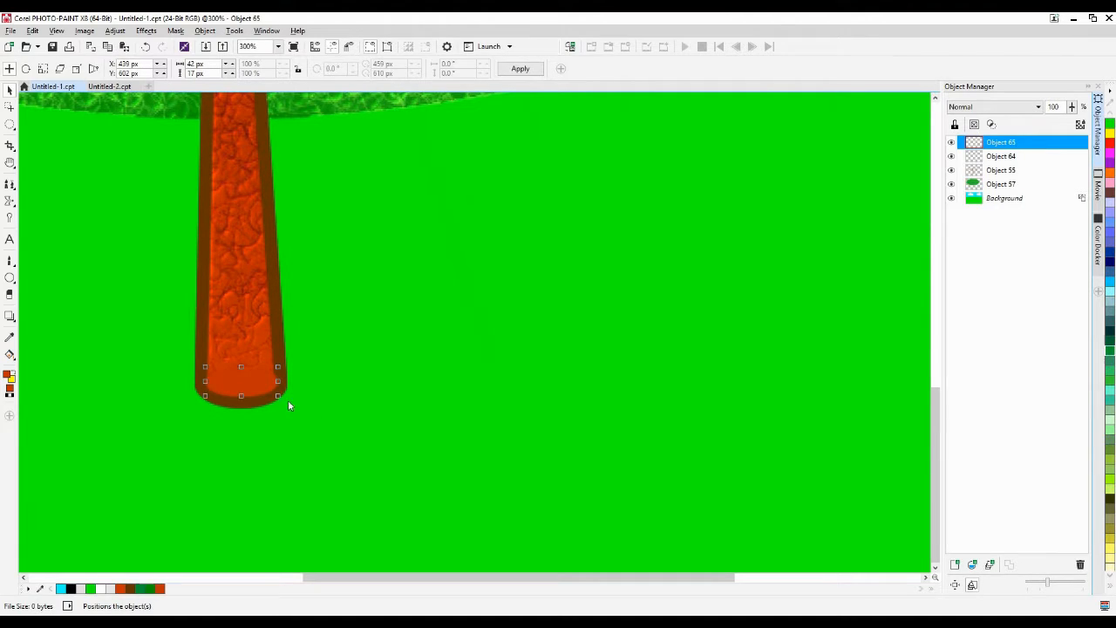
# Trim both overlapping side edges of the filler ellipse with rectangular masks, reducing it to about 39 px wide
pyautogui.click(10, 125)
pyautogui.click(52, 120)
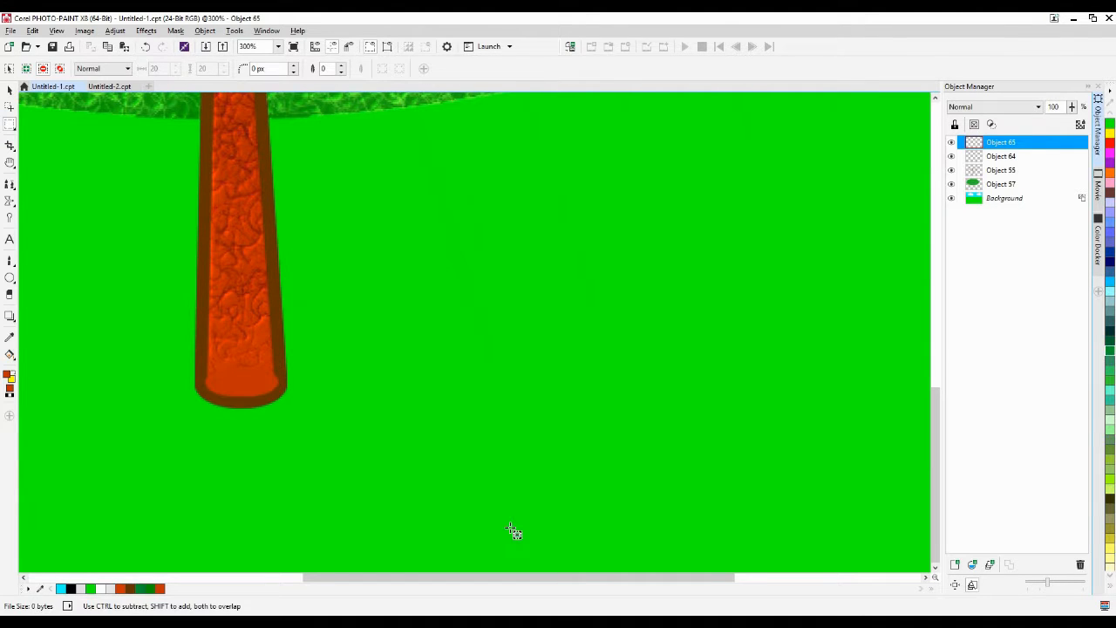
pyautogui.moveTo(428, 443); pyautogui.dragTo(275, 315)
pyautogui.moveTo(162, 306); pyautogui.dragTo(210, 441)
pyautogui.click(205, 419)
pyautogui.moveTo(159, 305); pyautogui.dragTo(207, 446)
pyautogui.click(204, 441)
pyautogui.click(10, 91)
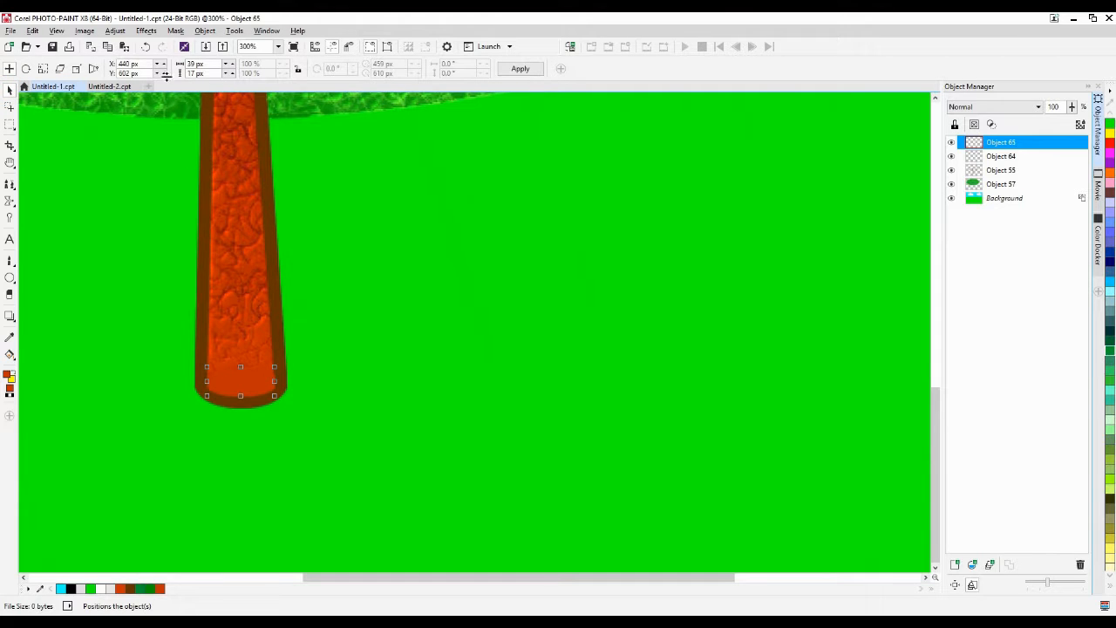
# Apply the Elephant Skin texture effect to the filler ellipse at the trunk's base with its existing settings
pyautogui.click(147, 30)
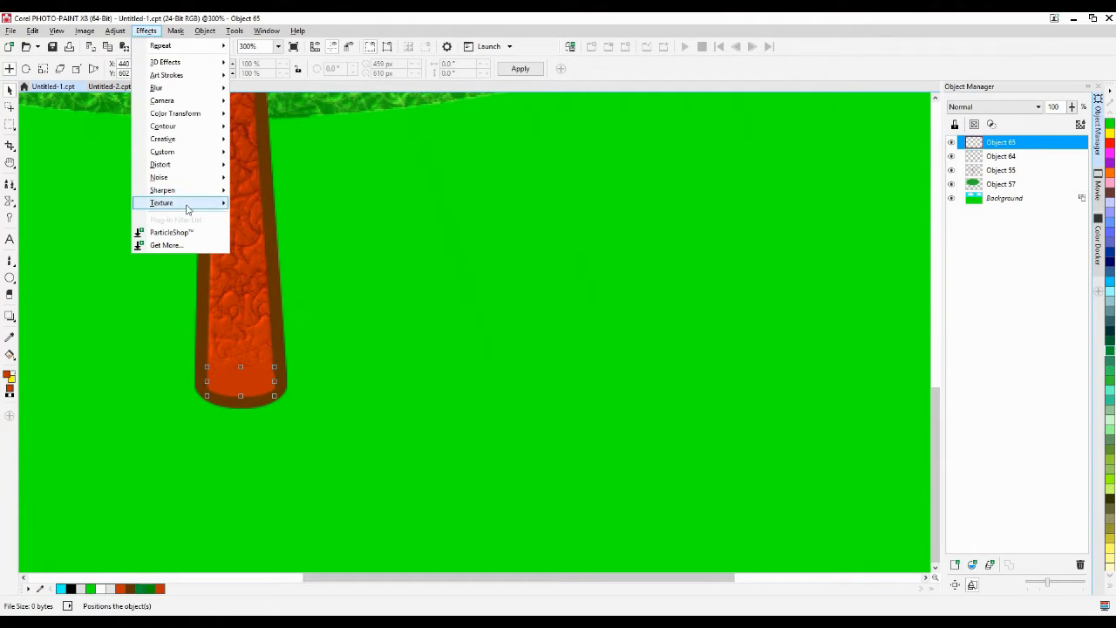
pyautogui.moveTo(187, 203)
pyautogui.click(274, 255)
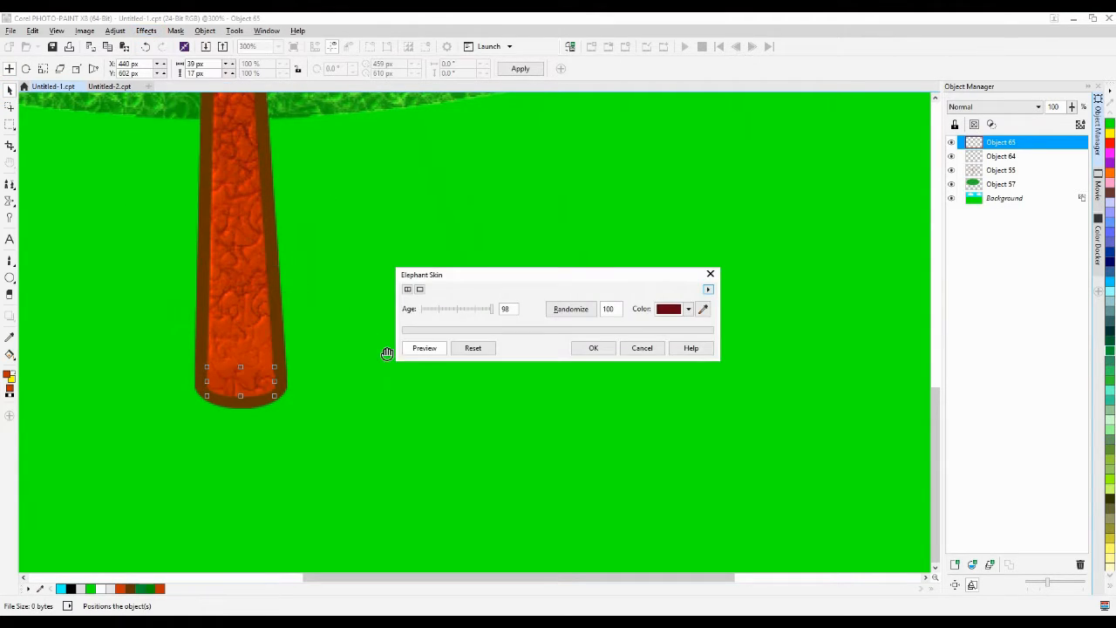
pyautogui.click(593, 348)
pyautogui.click(569, 464)
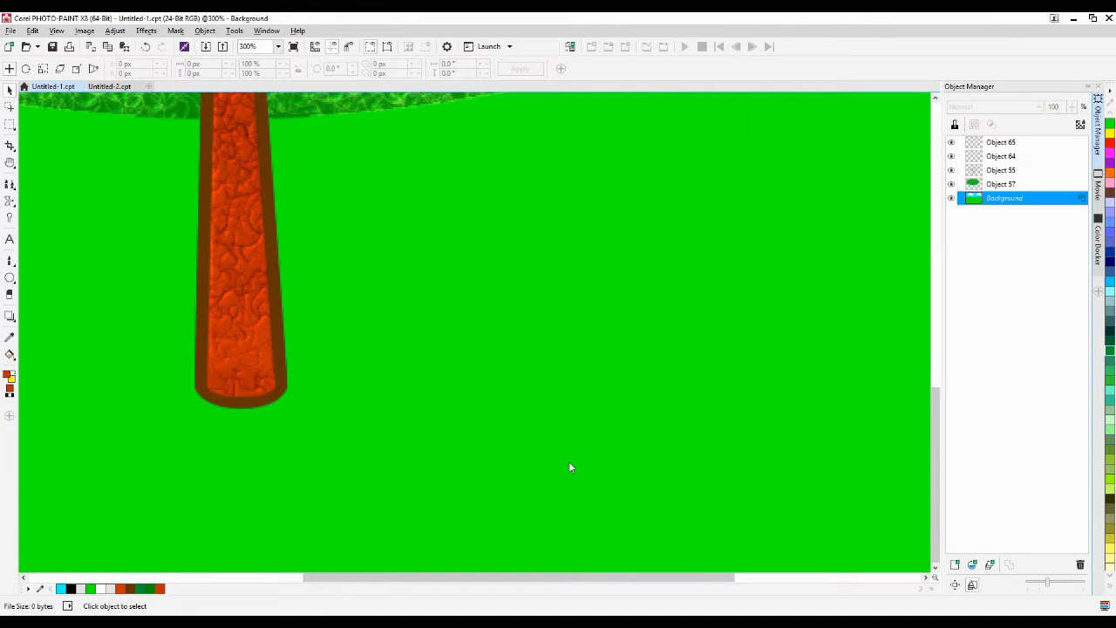
pyautogui.scroll(-2, 548, 470)
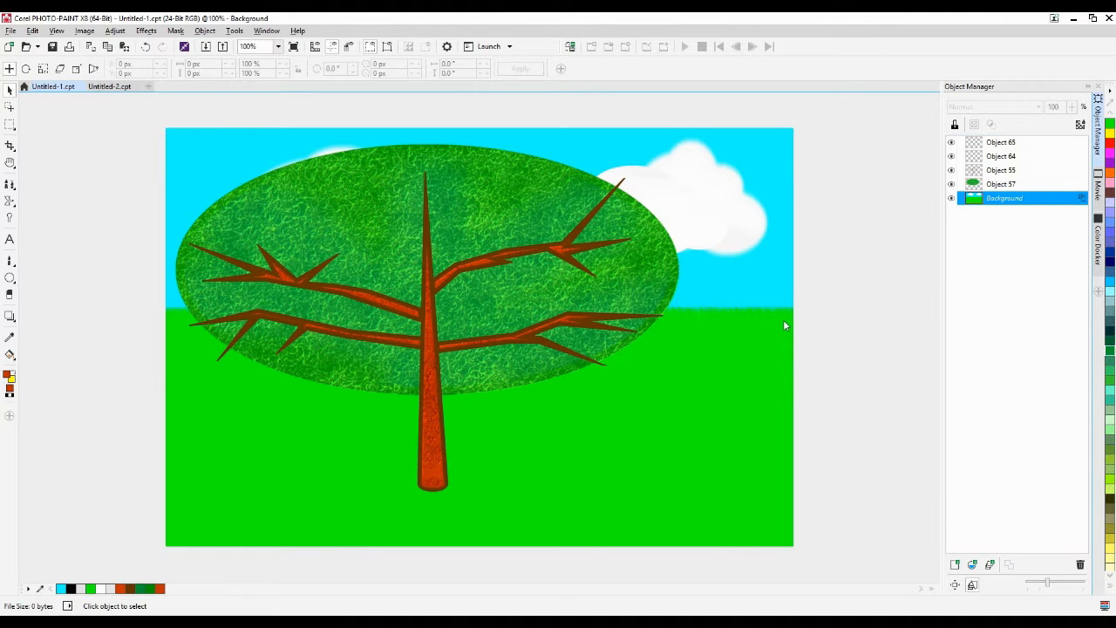
# Hide the tree's green crown, select all the trunk and branch pieces, and combine them into one object
pyautogui.click(658, 266)
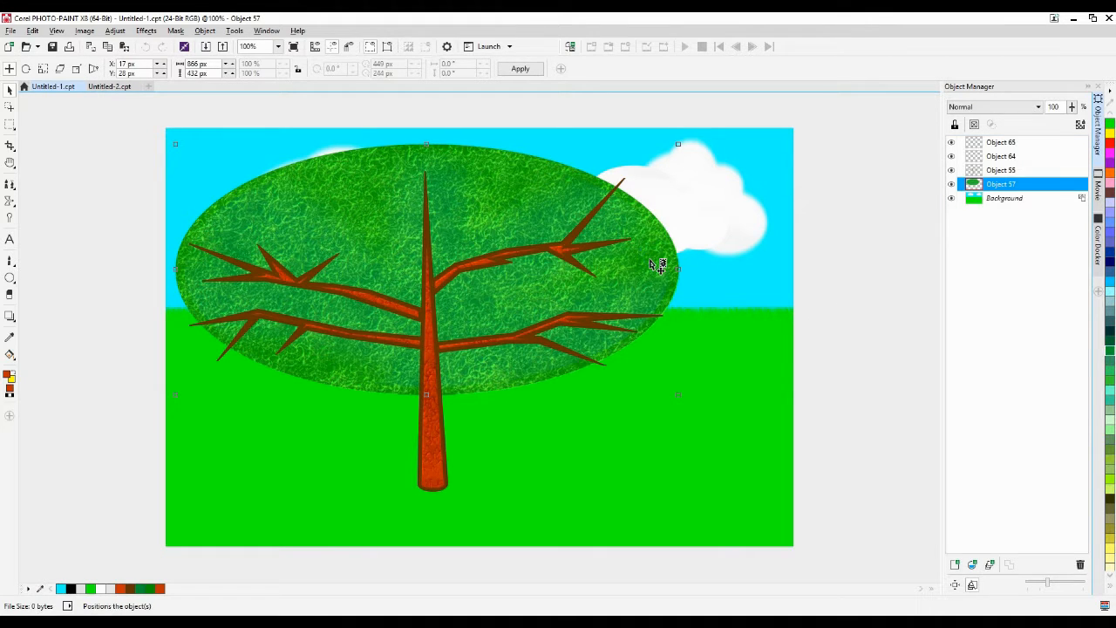
pyautogui.click(953, 185)
pyautogui.scroll(-2, 745, 324)
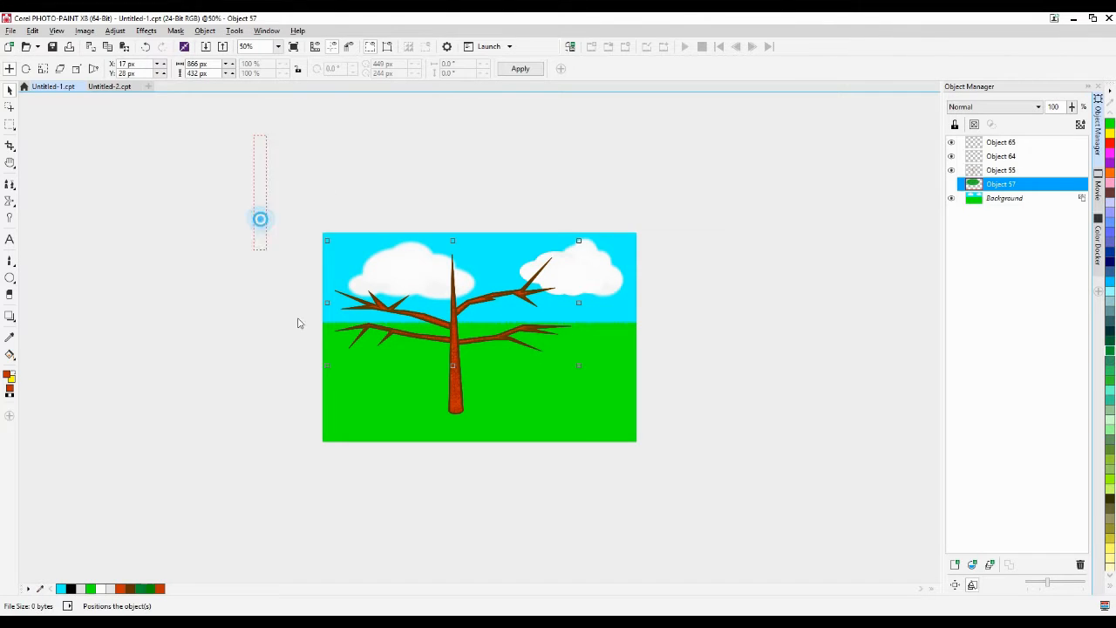
pyautogui.moveTo(298, 324); pyautogui.dragTo(779, 489)
pyautogui.hotkey('ctrl', 'shift', 'Down')
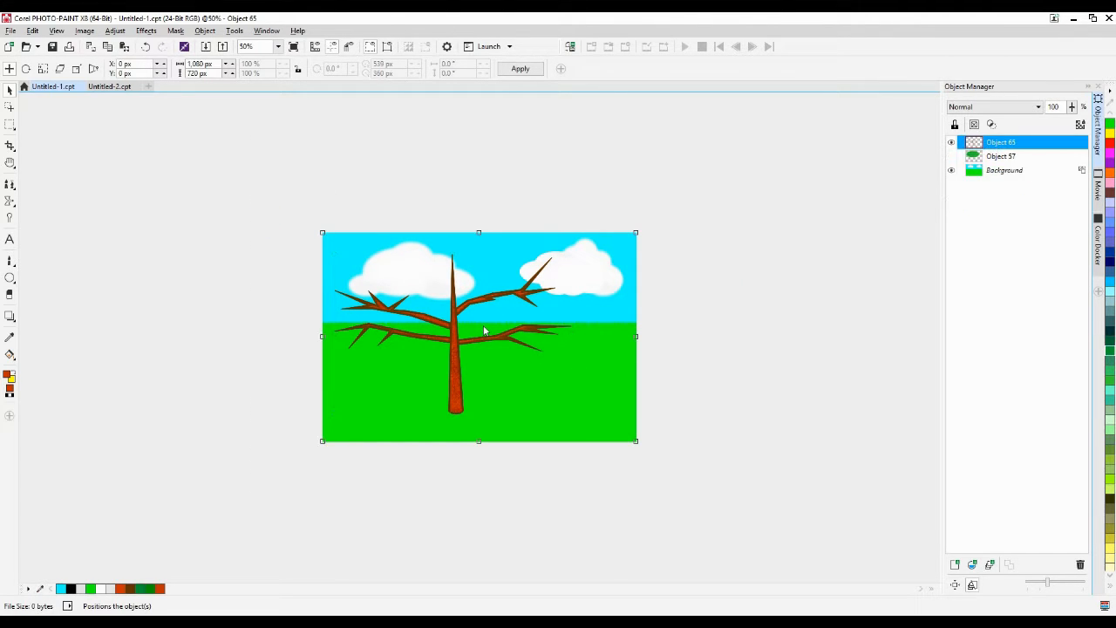
# Show the green crown again and cut it together with the trunk out of the landscape
pyautogui.click(952, 155)
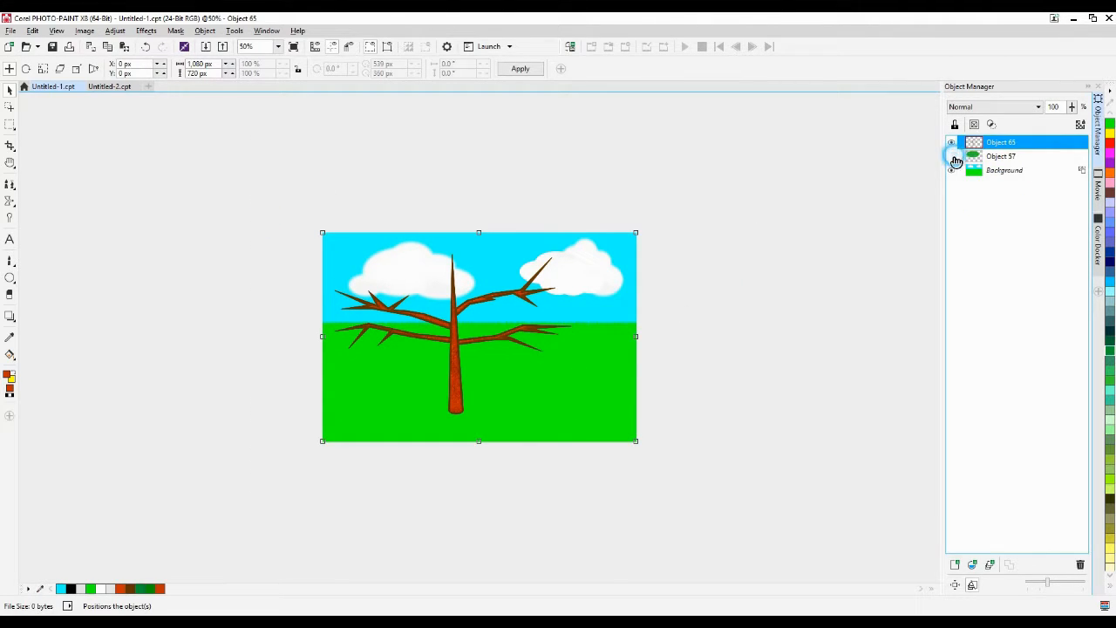
pyautogui.click(726, 341)
pyautogui.moveTo(223, 157); pyautogui.dragTo(761, 488)
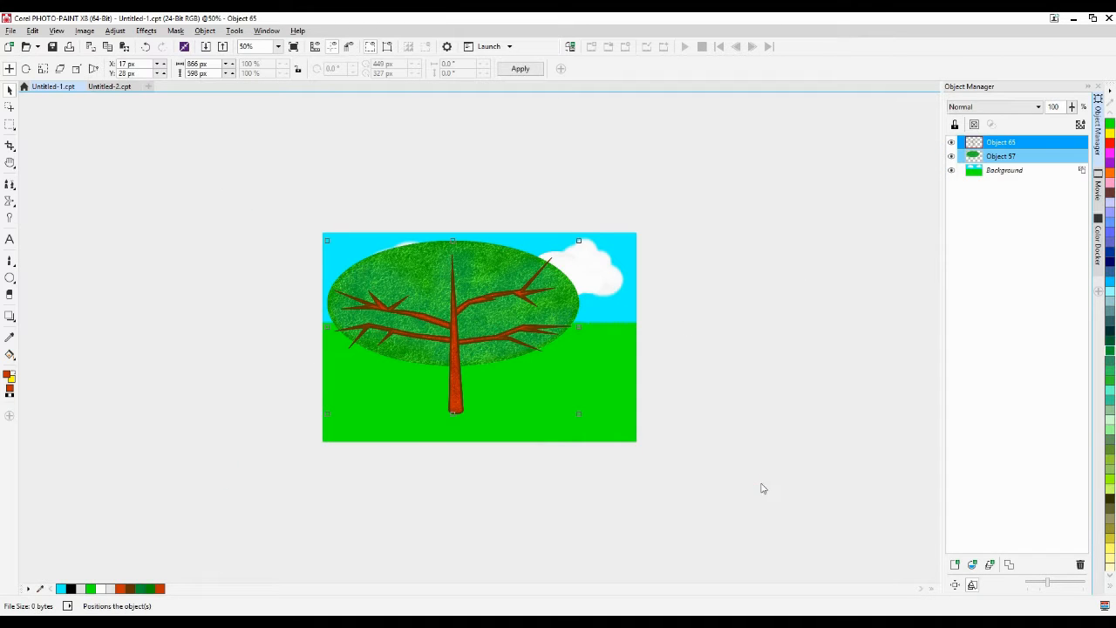
pyautogui.press('Delete')
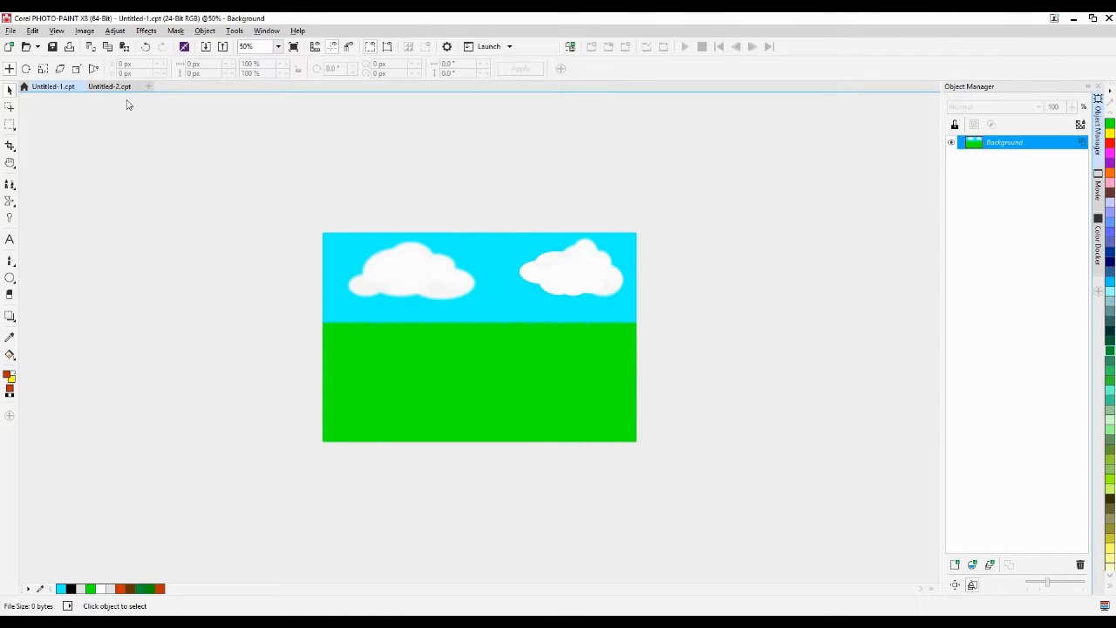
# Paste the tree into Untitled-2 and place it in the empty area below the outlined cloud
pyautogui.click(122, 86)
pyautogui.hotkey('ctrl', 'v')
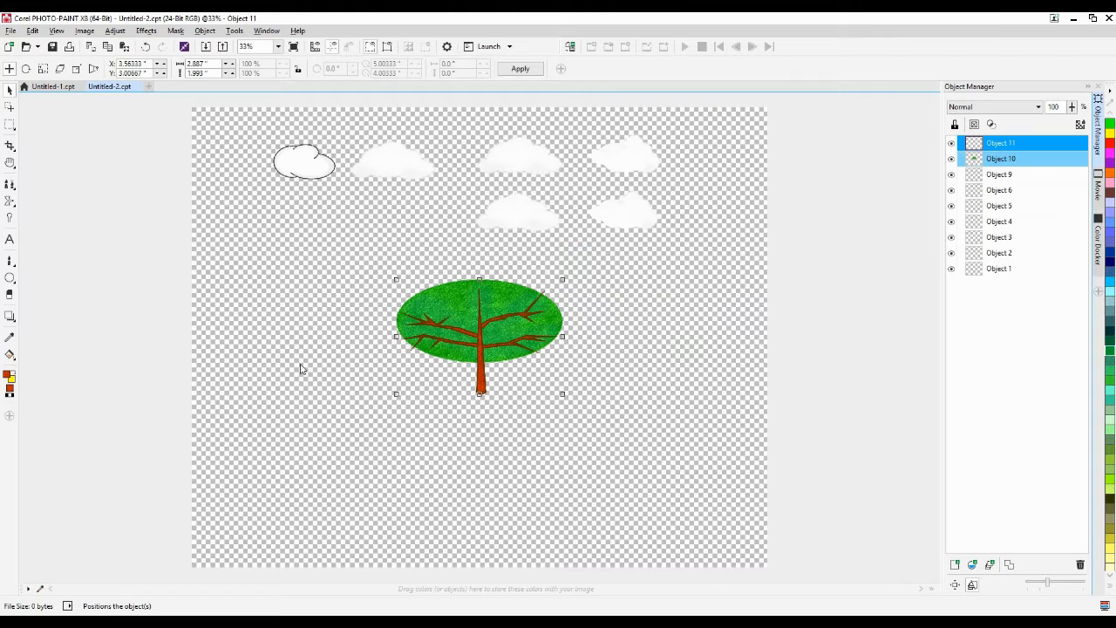
pyautogui.moveTo(445, 344); pyautogui.dragTo(301, 297)
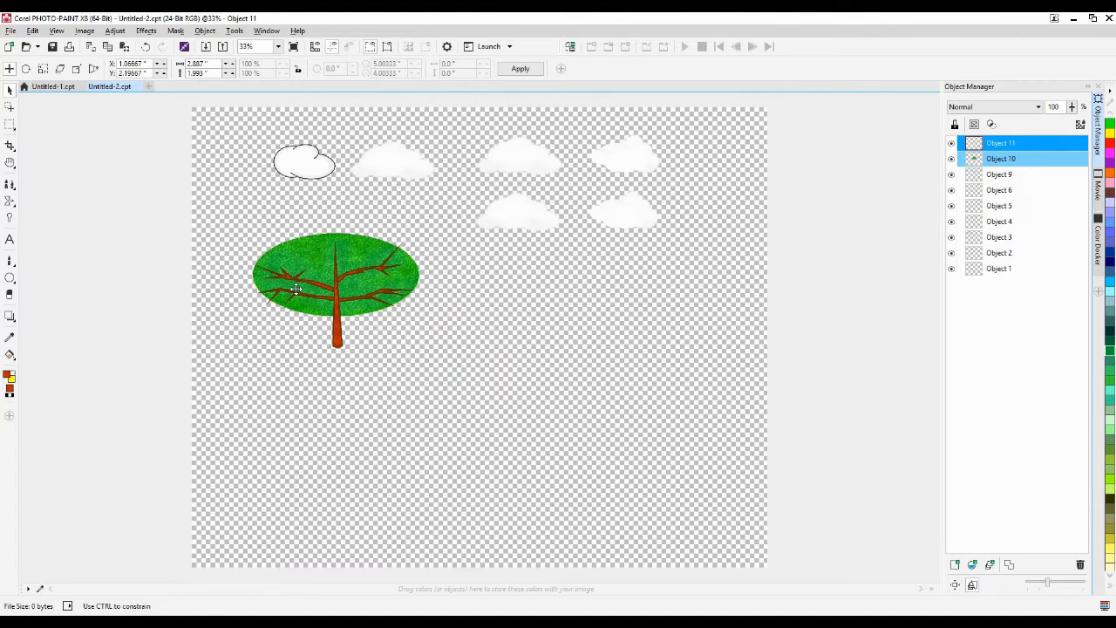
# Return to Untitled-1 and paste the crown and trunk back into the landscape
pyautogui.click(52, 86)
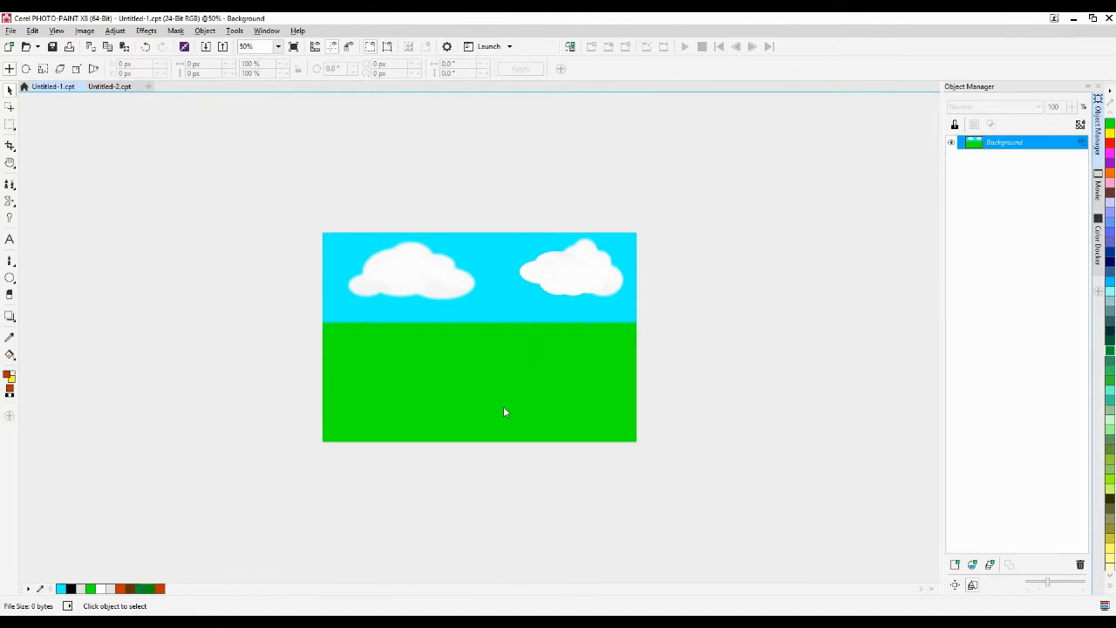
pyautogui.scroll(4, 501, 407)
pyautogui.scroll(-2, 502, 408)
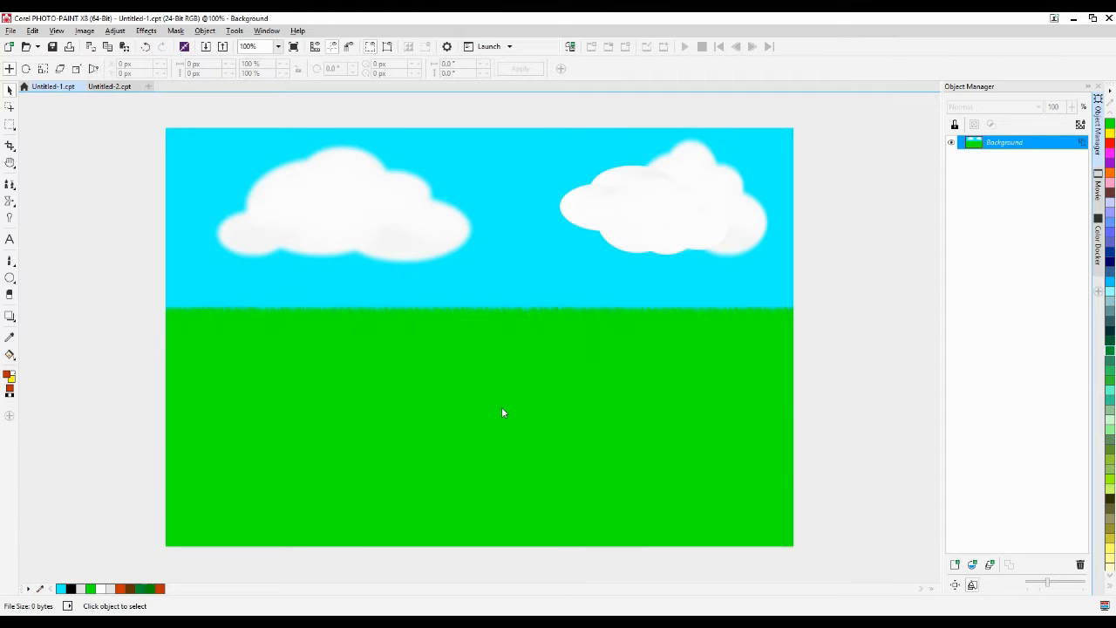
pyautogui.hotkey('ctrl', 'v')
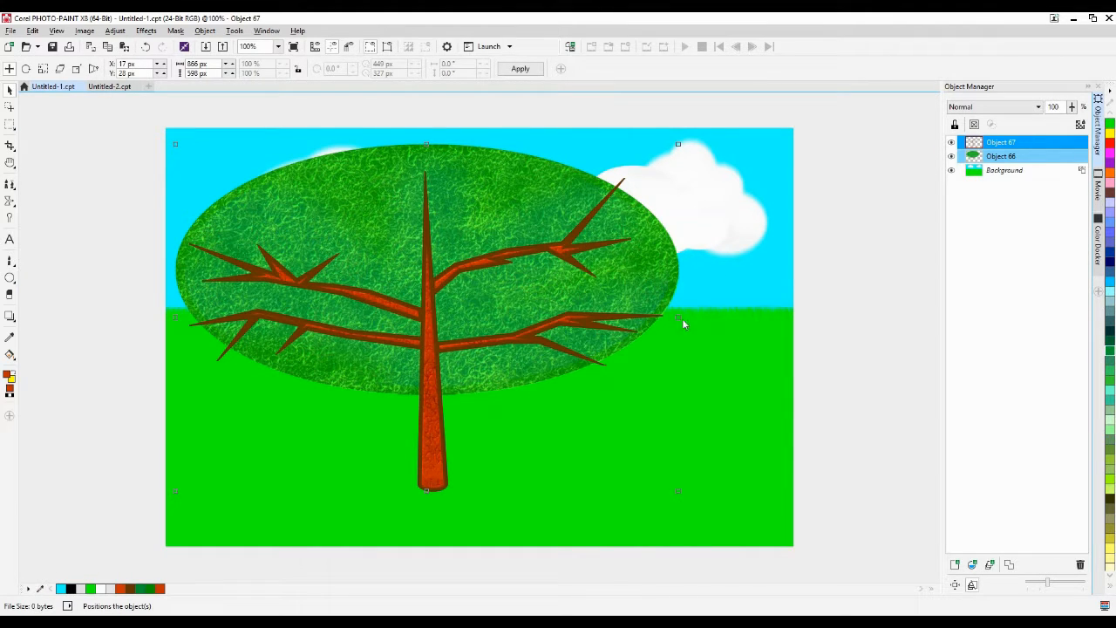
# Shrink the pasted tree to about 123 by 173 px, giving it a rounder crown and a trunk ending just below the horizon
pyautogui.moveTo(683, 319); pyautogui.dragTo(407, 310)
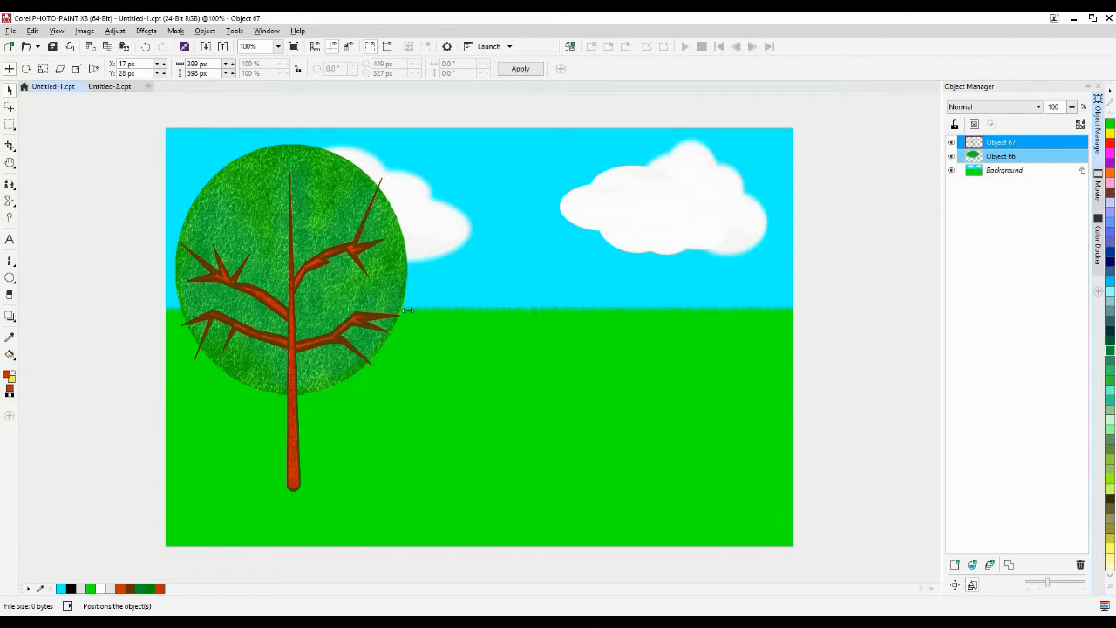
pyautogui.moveTo(290, 142); pyautogui.dragTo(306, 231)
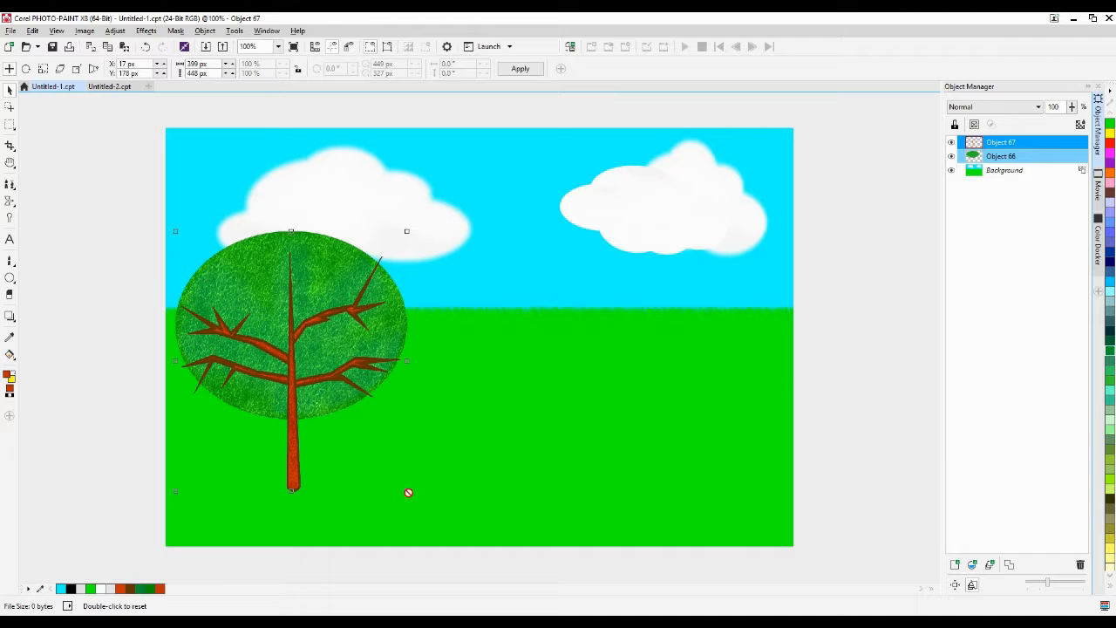
pyautogui.moveTo(408, 491); pyautogui.dragTo(255, 340)
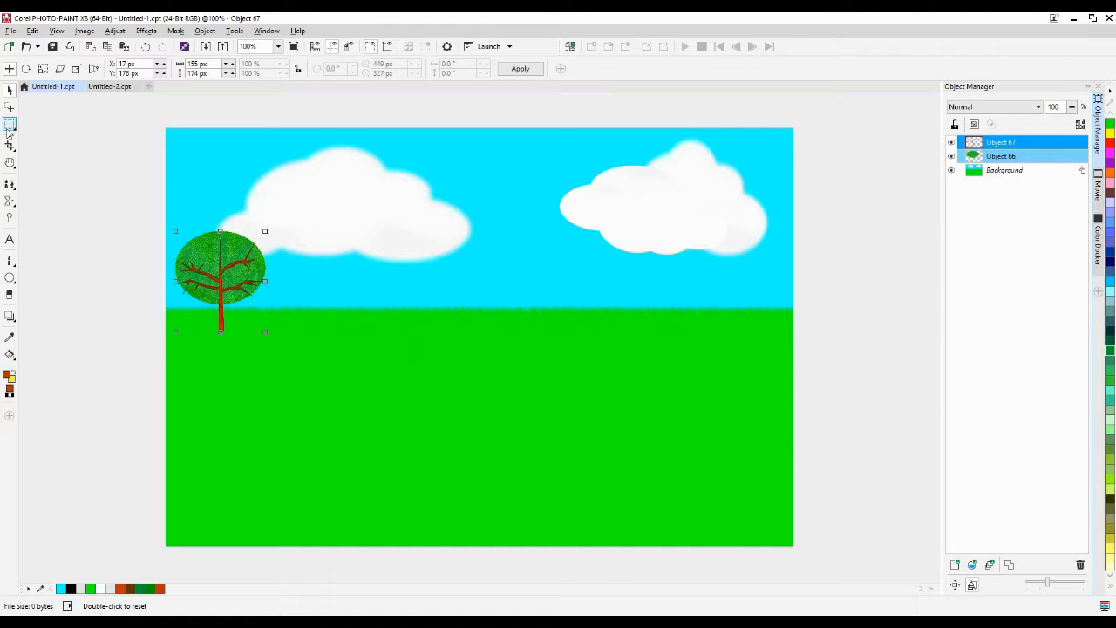
pyautogui.click(9, 123)
pyautogui.click(8, 92)
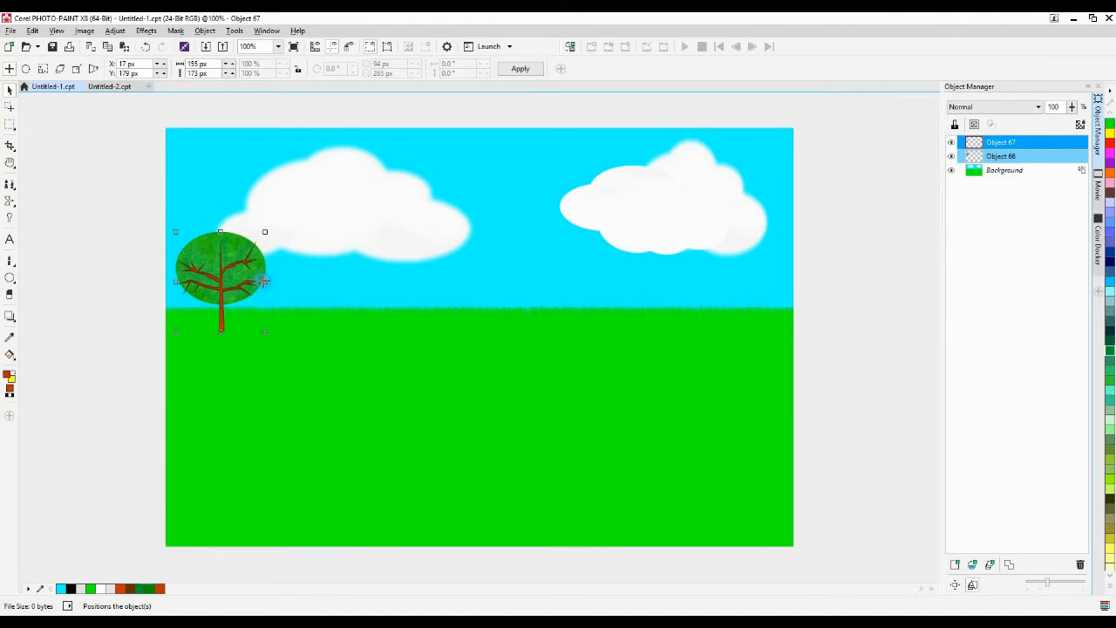
pyautogui.moveTo(264, 282); pyautogui.dragTo(247, 281)
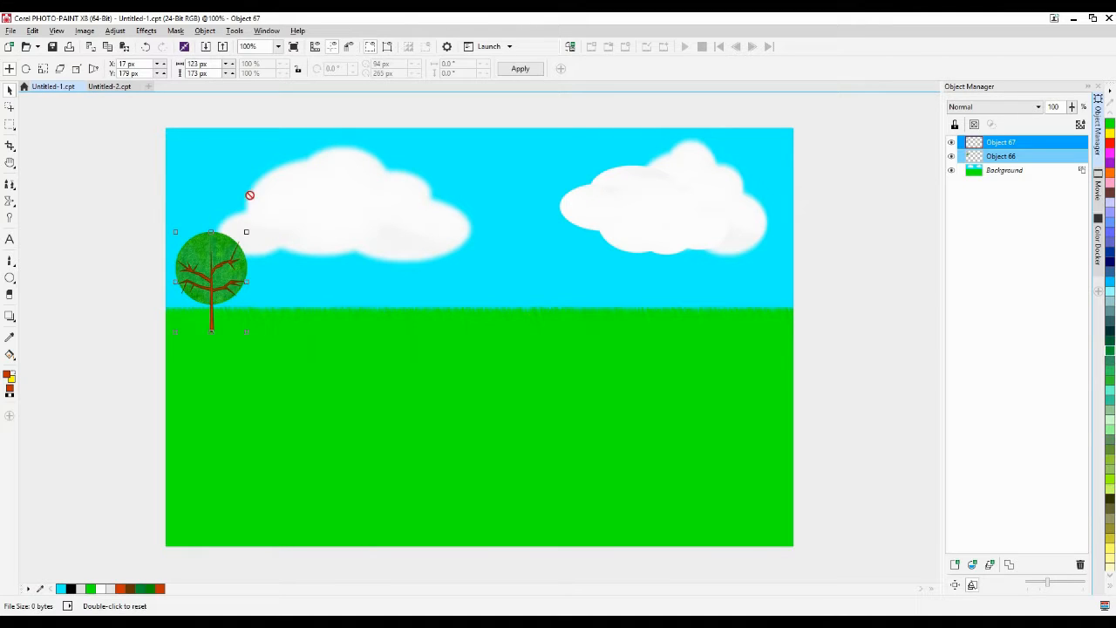
pyautogui.click(11, 123)
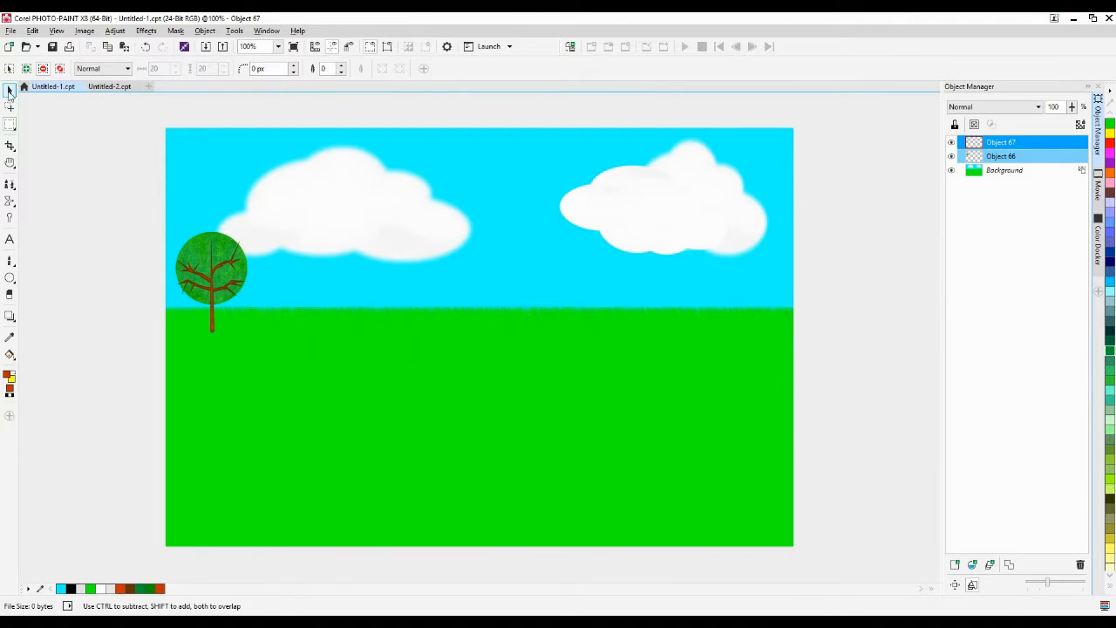
pyautogui.click(9, 91)
# Select the small tree's crown and trunk together and combine them into a single object
pyautogui.click(341, 359)
pyautogui.moveTo(92, 187); pyautogui.dragTo(342, 390)
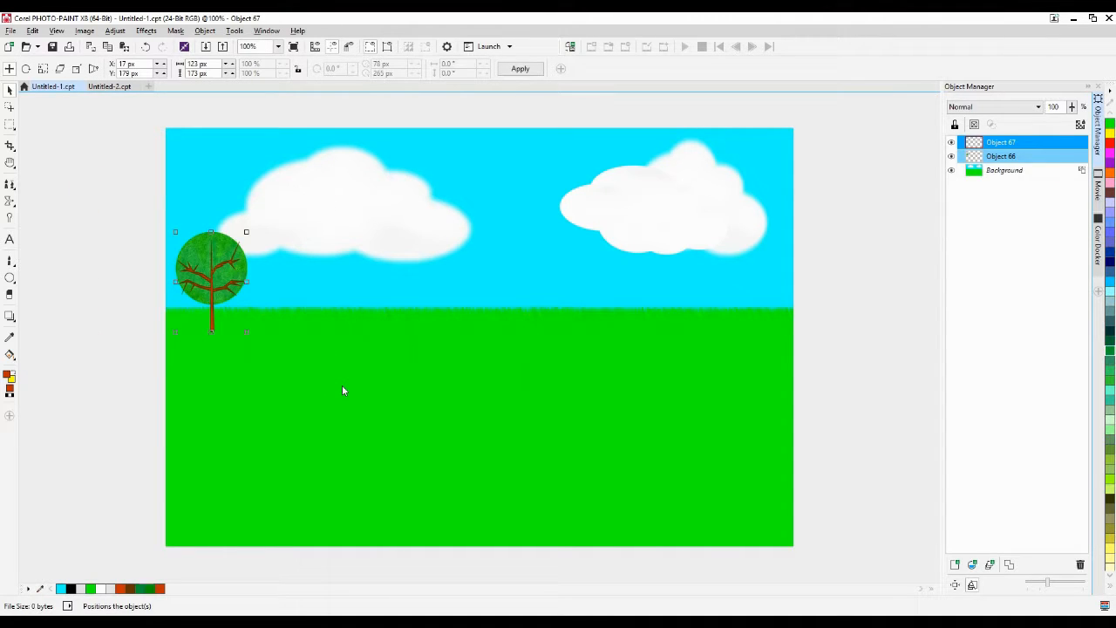
pyautogui.hotkey('ctrl', 'l')
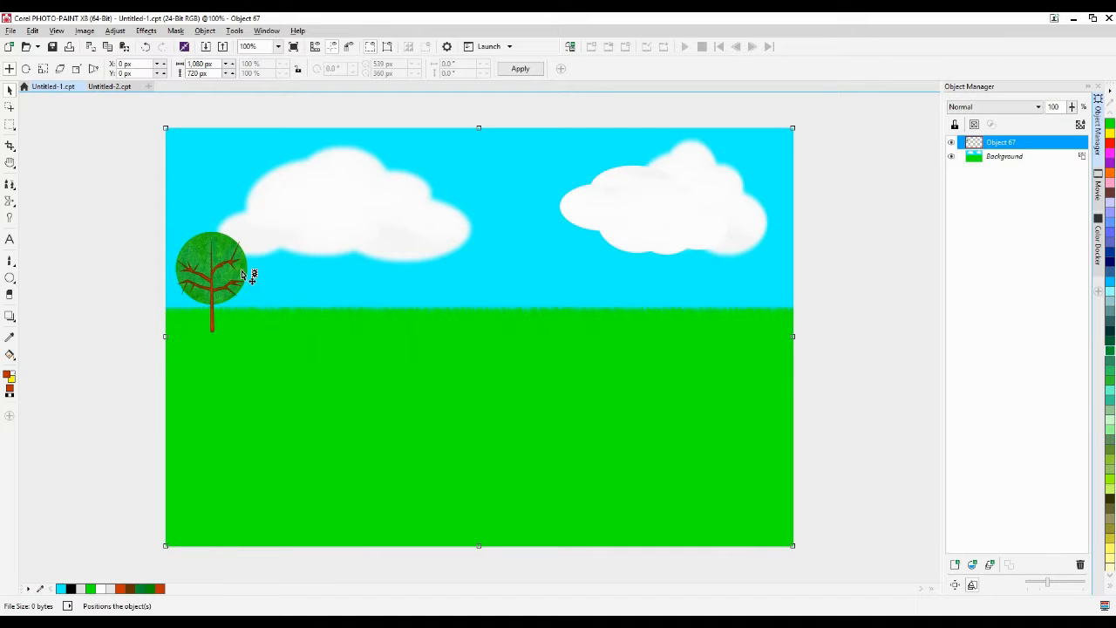
# Copy the tree four times and line the copies up along the horizon, leaving a wider gap before the last one
pyautogui.moveTo(225, 267); pyautogui.dragTo(341, 273)
pyautogui.hotkey('ctrl', 'd')
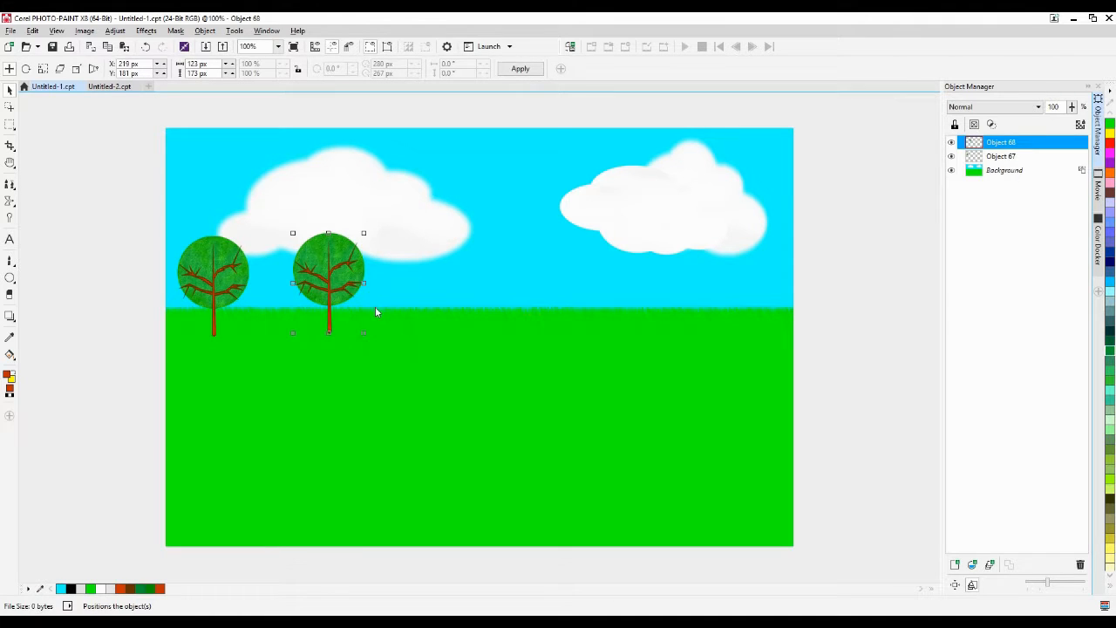
pyautogui.hotkey('ctrl', 'd')
pyautogui.moveTo(206, 278); pyautogui.dragTo(418, 262)
pyautogui.hotkey('ctrl', 'd')
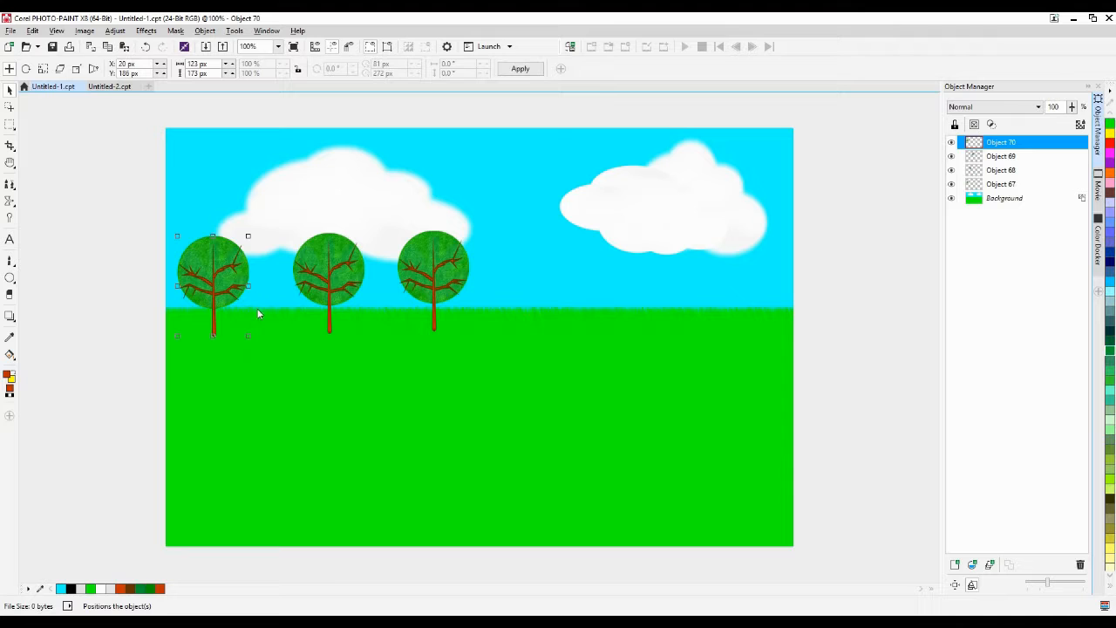
pyautogui.moveTo(223, 280); pyautogui.dragTo(551, 280)
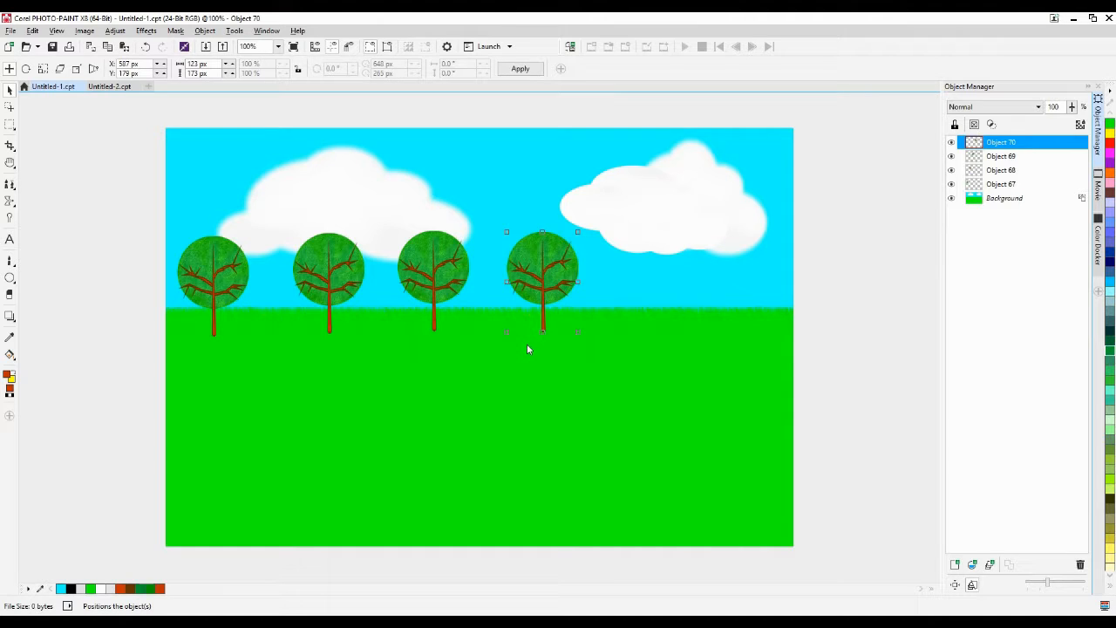
pyautogui.hotkey('ctrl', 'v')
pyautogui.moveTo(226, 283); pyautogui.dragTo(758, 278)
# Shrink the fourth tree to about 78 by 110 px beside the third, and place a duplicate of it on the grass
pyautogui.click(557, 292)
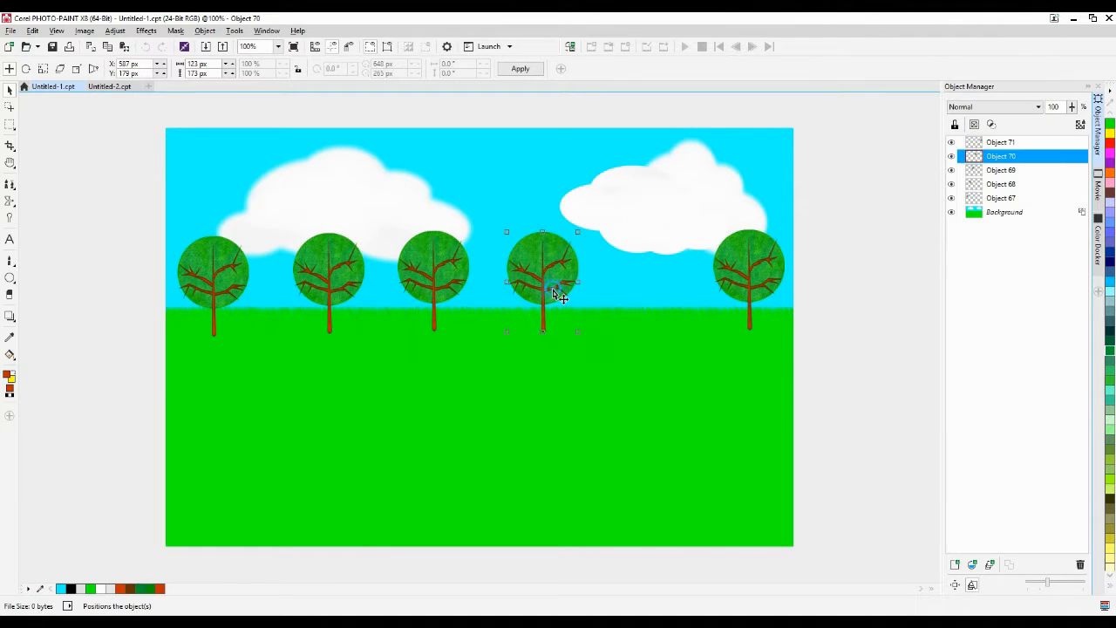
pyautogui.moveTo(578, 231); pyautogui.dragTo(504, 285)
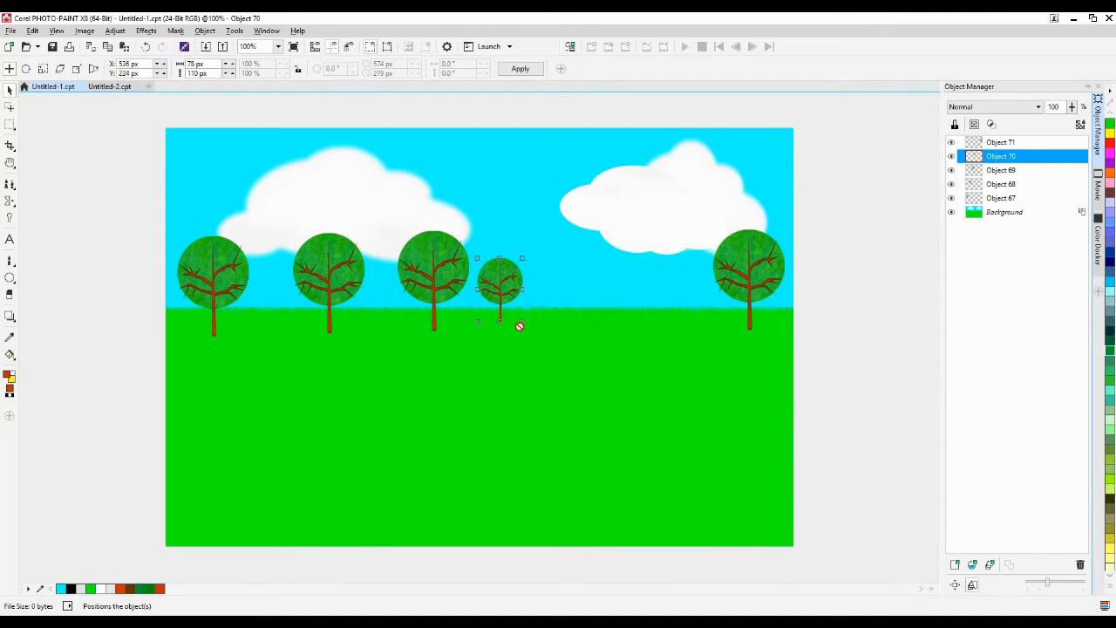
pyautogui.hotkey('ctrl', 'd')
pyautogui.moveTo(516, 285); pyautogui.dragTo(655, 386)
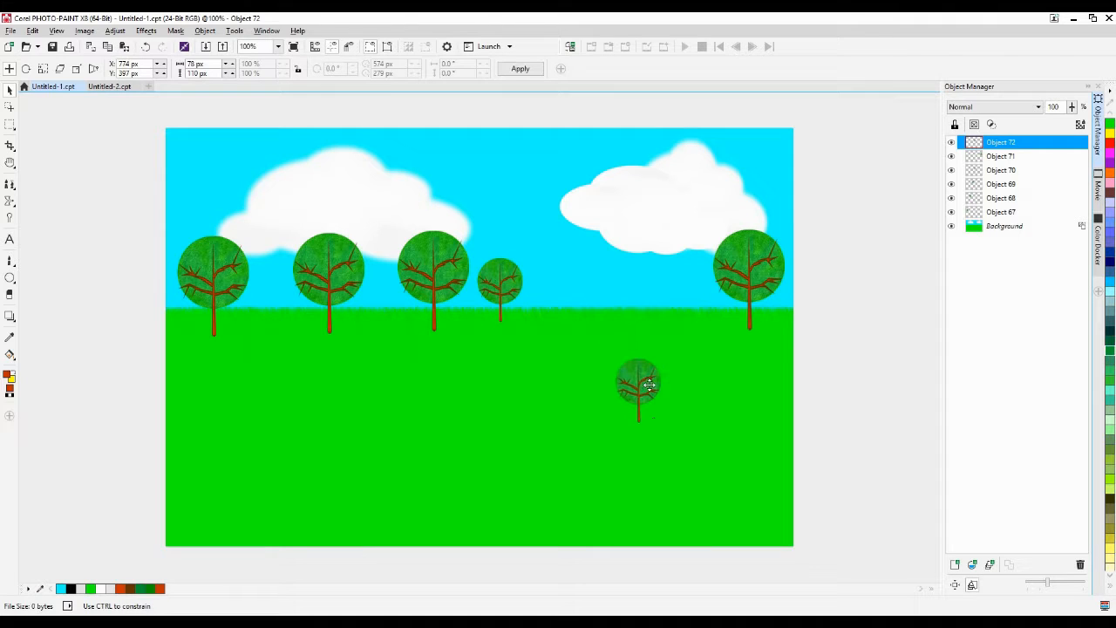
# Rearrange the trees along the horizon so three large ones alternate with the two small ones from the left edge
pyautogui.moveTo(325, 273); pyautogui.dragTo(591, 259)
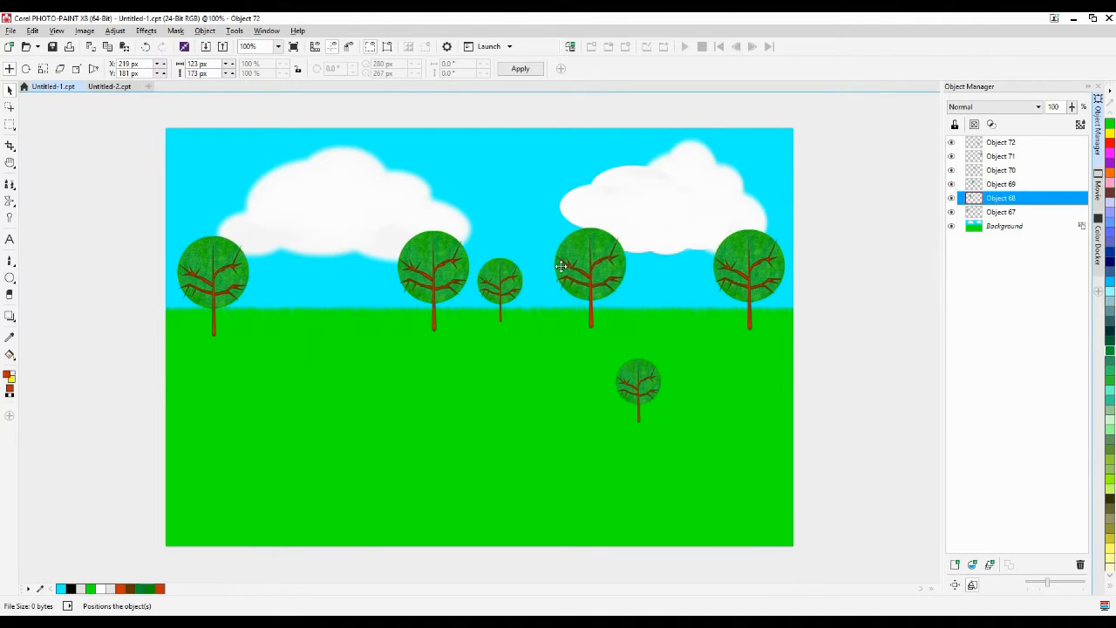
pyautogui.click(622, 400)
pyautogui.moveTo(585, 384); pyautogui.dragTo(275, 299)
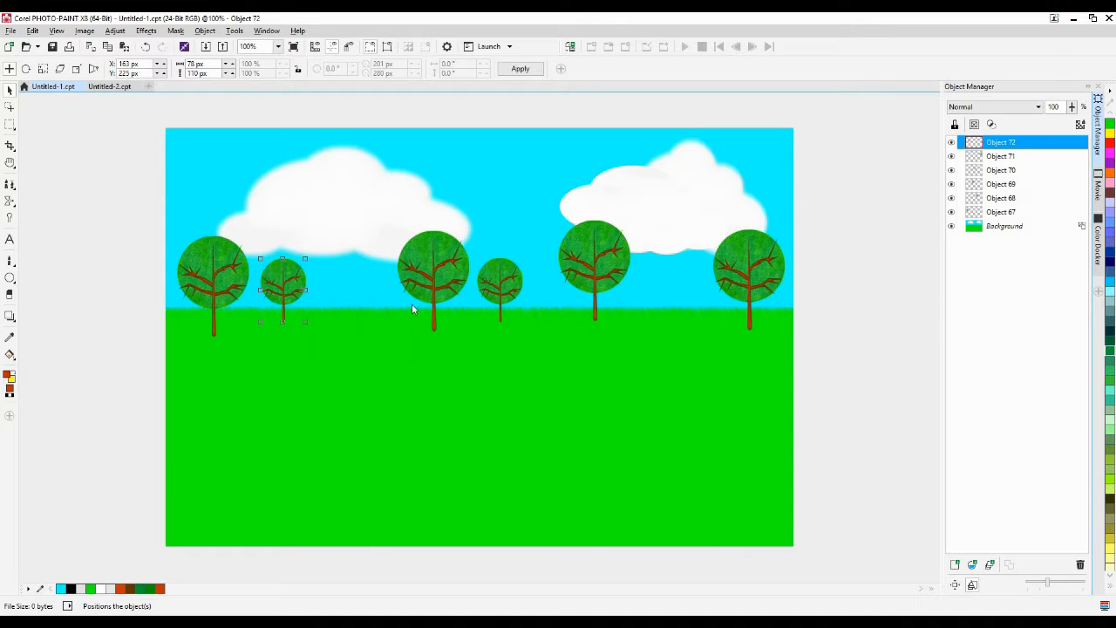
pyautogui.moveTo(428, 286); pyautogui.dragTo(357, 292)
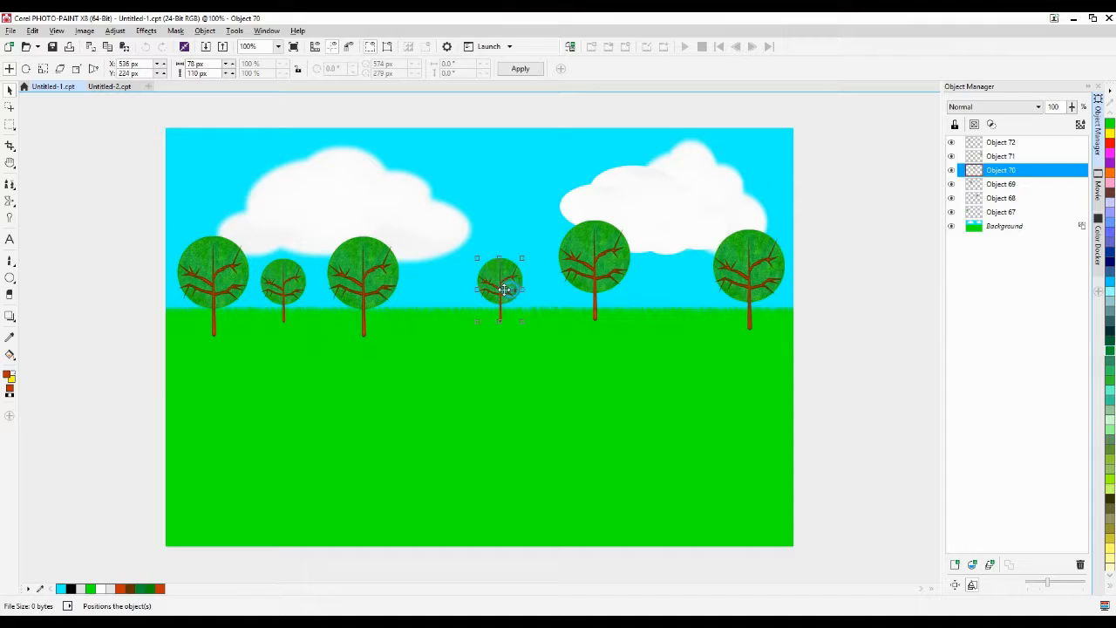
pyautogui.moveTo(506, 289); pyautogui.dragTo(446, 293)
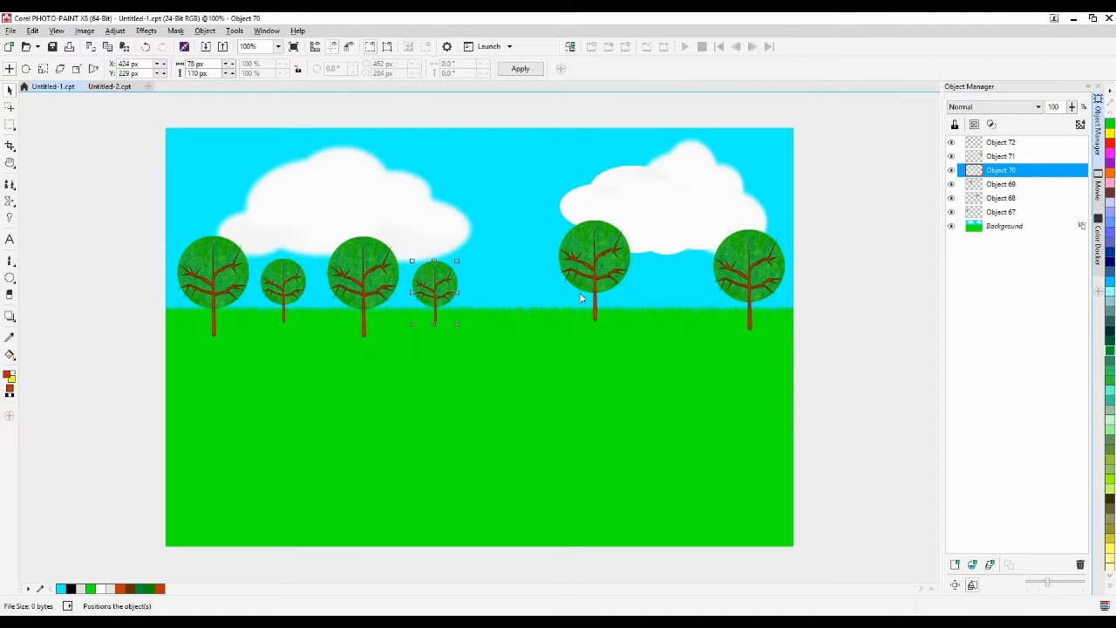
pyautogui.moveTo(579, 292); pyautogui.dragTo(495, 303)
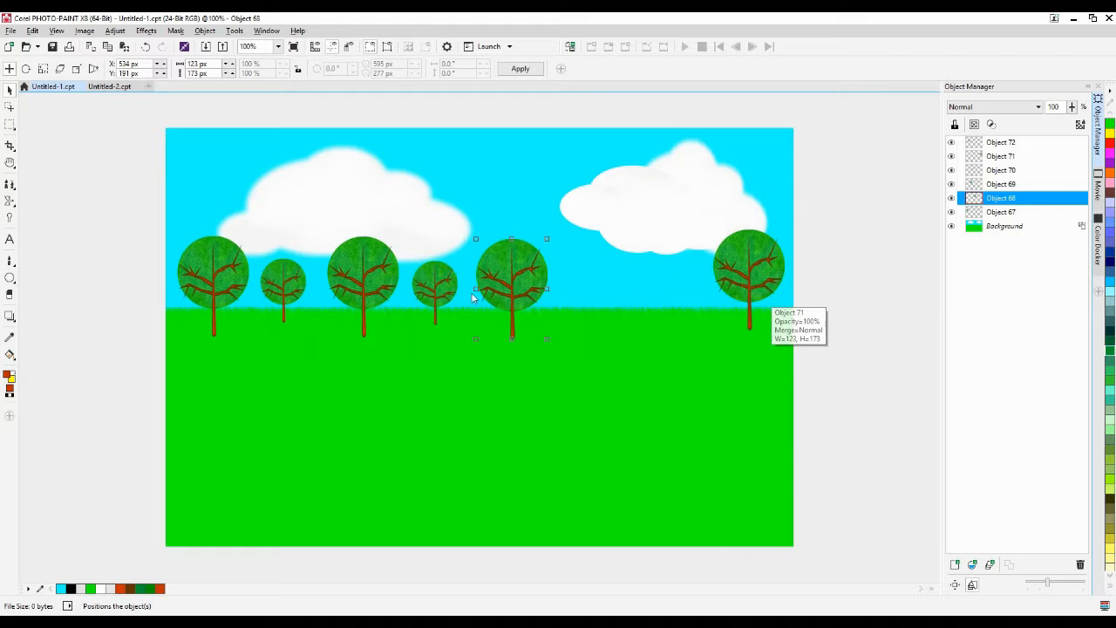
# Duplicate the small tree and place the copy on the horizon after the third large tree
pyautogui.click(423, 295)
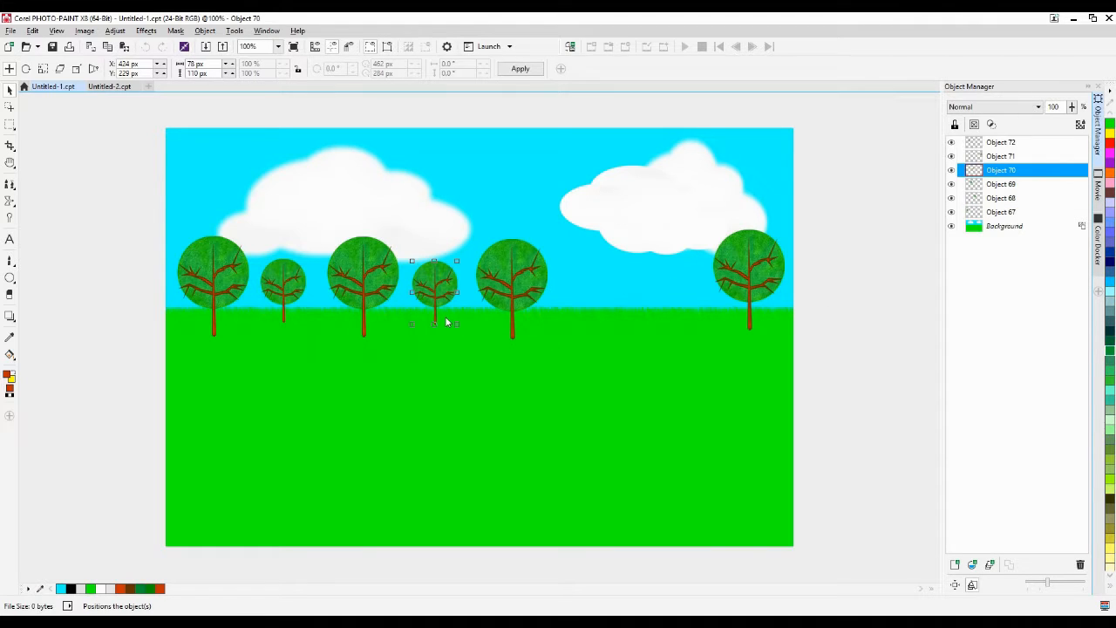
pyautogui.hotkey('ctrl', 'd')
pyautogui.moveTo(435, 285); pyautogui.dragTo(592, 285)
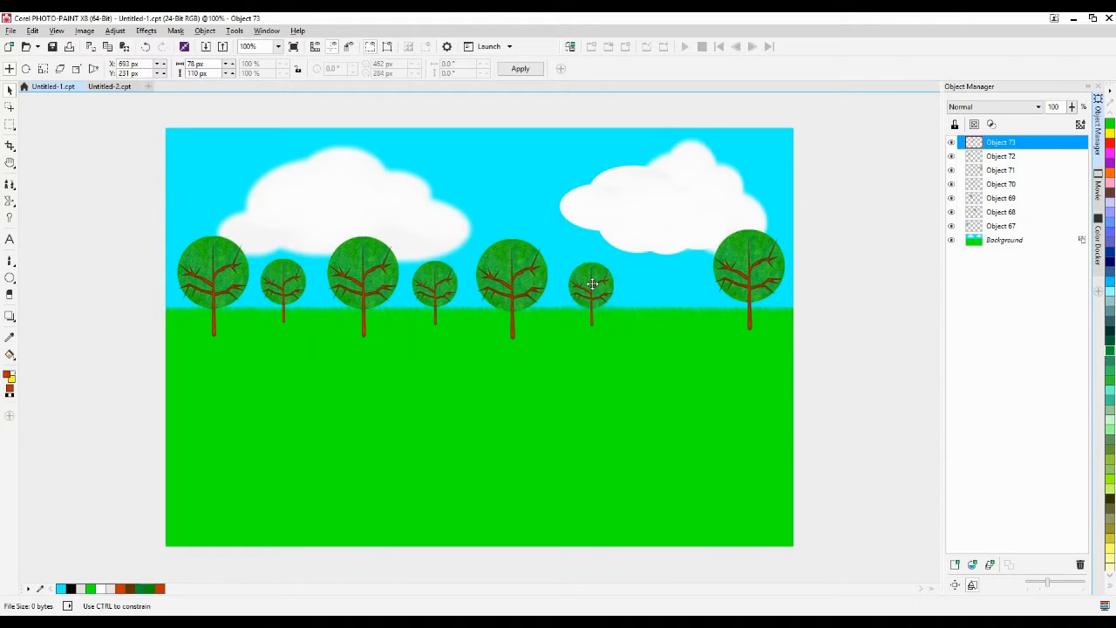
# Move the last large tree inward and paste another small tree at the right end of the row
pyautogui.moveTo(765, 271); pyautogui.dragTo(695, 270)
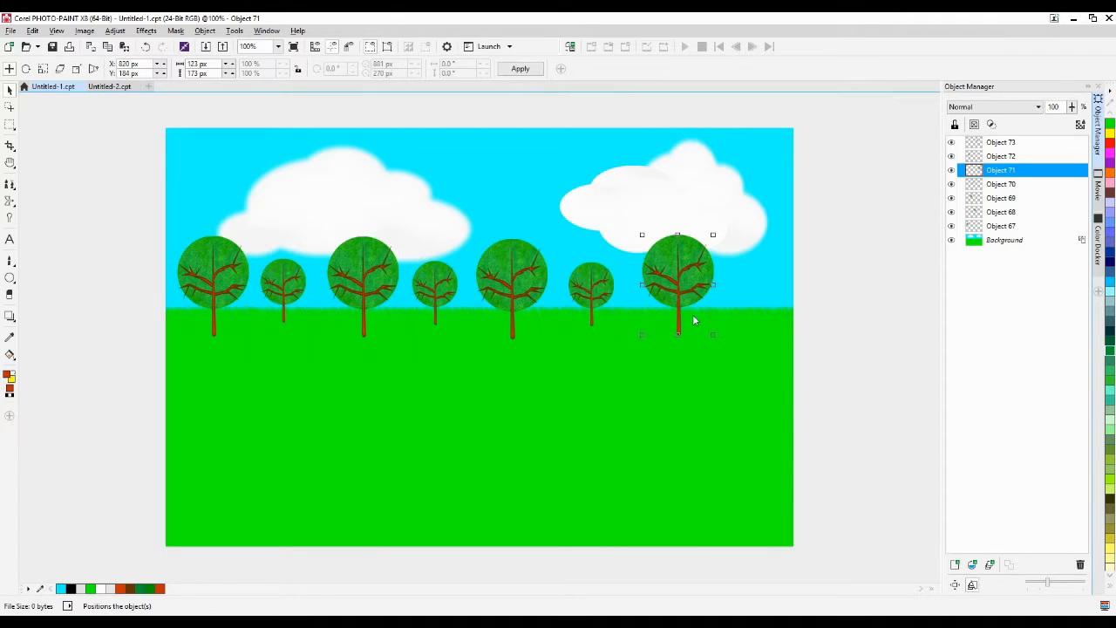
pyautogui.hotkey('ctrl', 'v')
pyautogui.moveTo(454, 315); pyautogui.dragTo(757, 287)
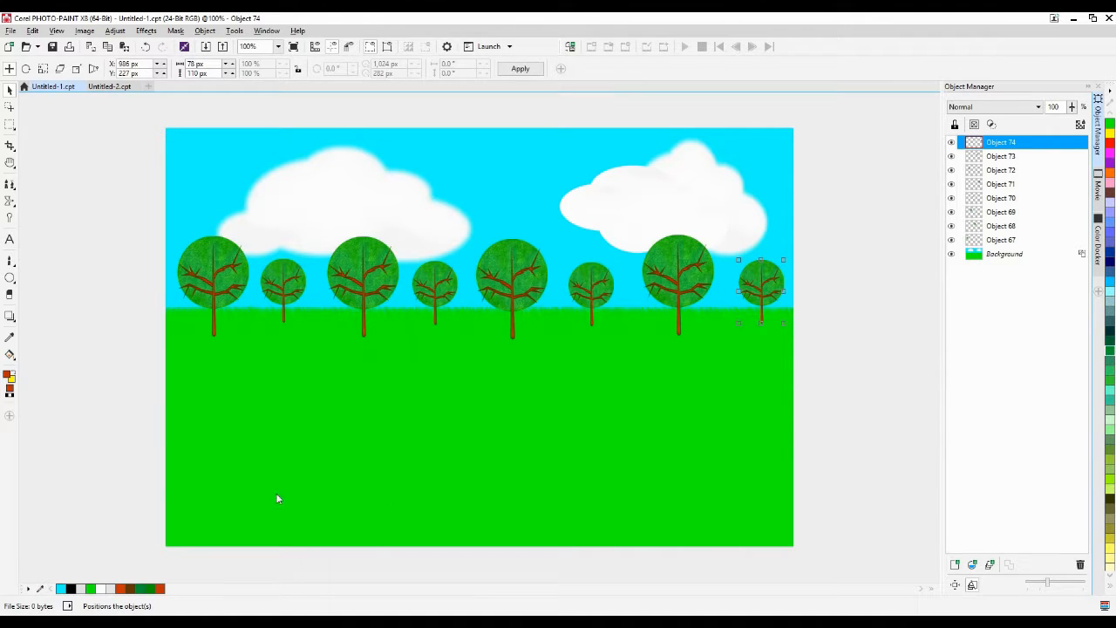
pyautogui.moveTo(158, 484); pyautogui.dragTo(847, 329)
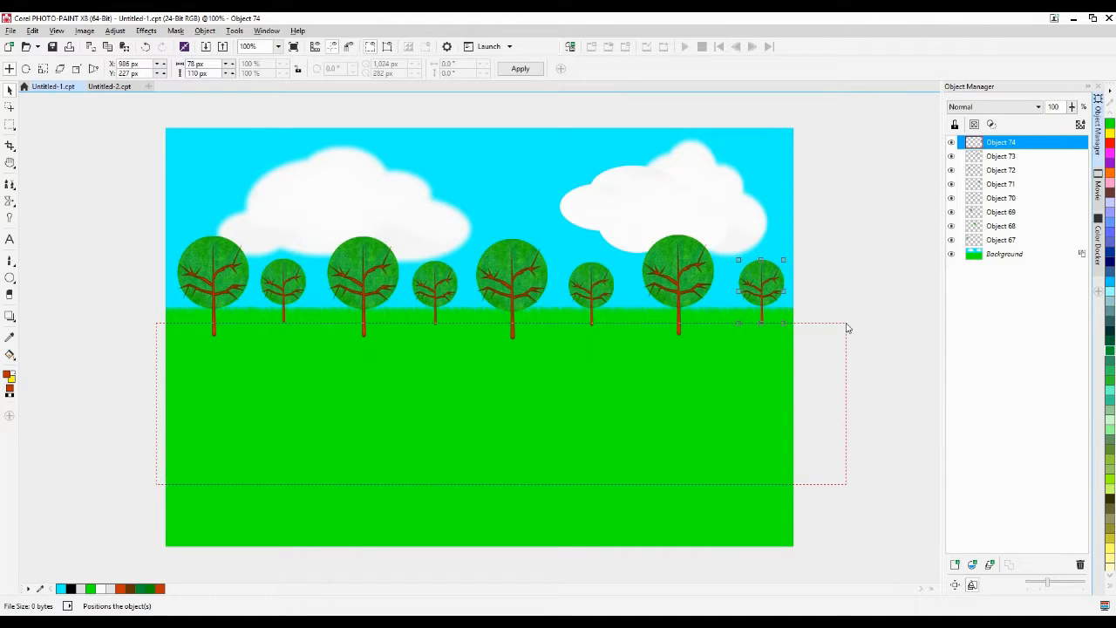
pyautogui.moveTo(847, 329); pyautogui.dragTo(853, 400)
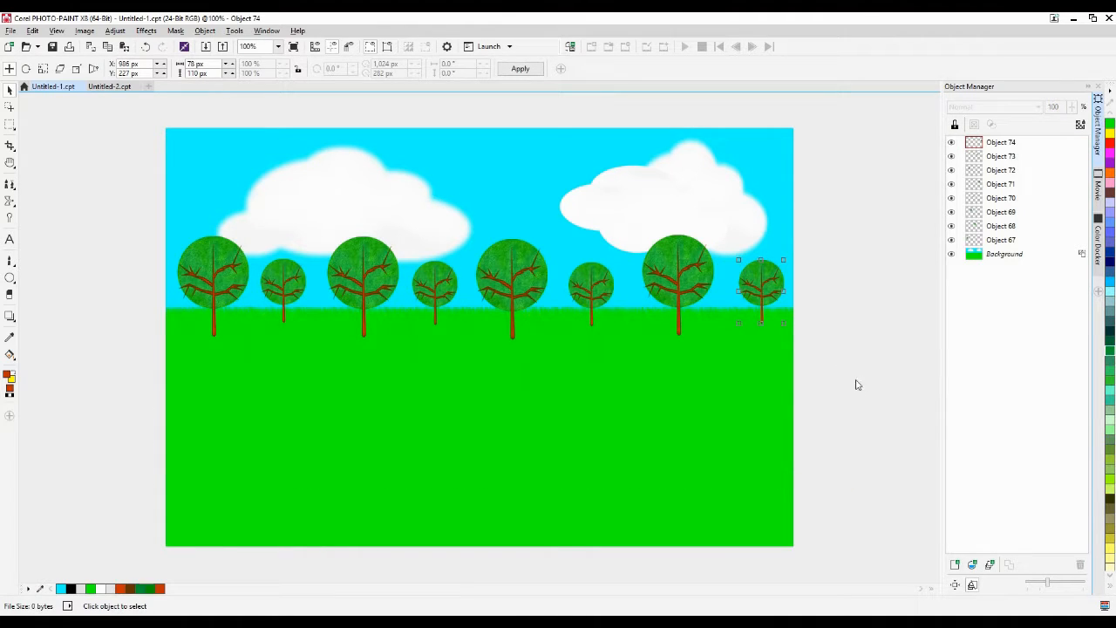
pyautogui.click(851, 398)
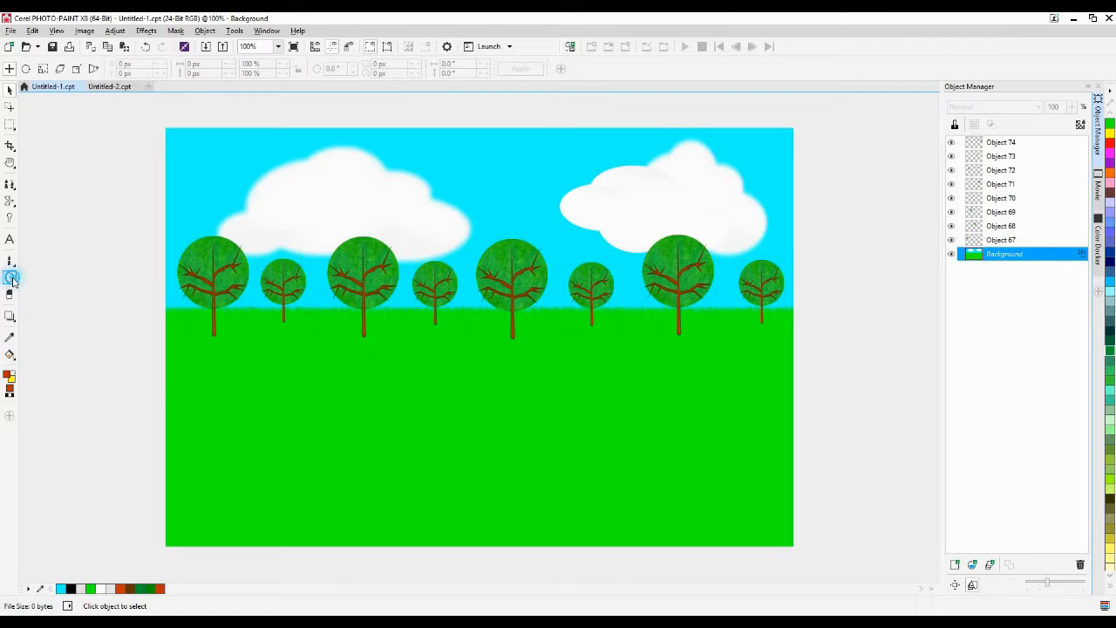
# Draw a wide rectangle about 1,145 by 165 px on the grass and move it up to the small trees' trunk bases
pyautogui.click(11, 278)
pyautogui.click(26, 278)
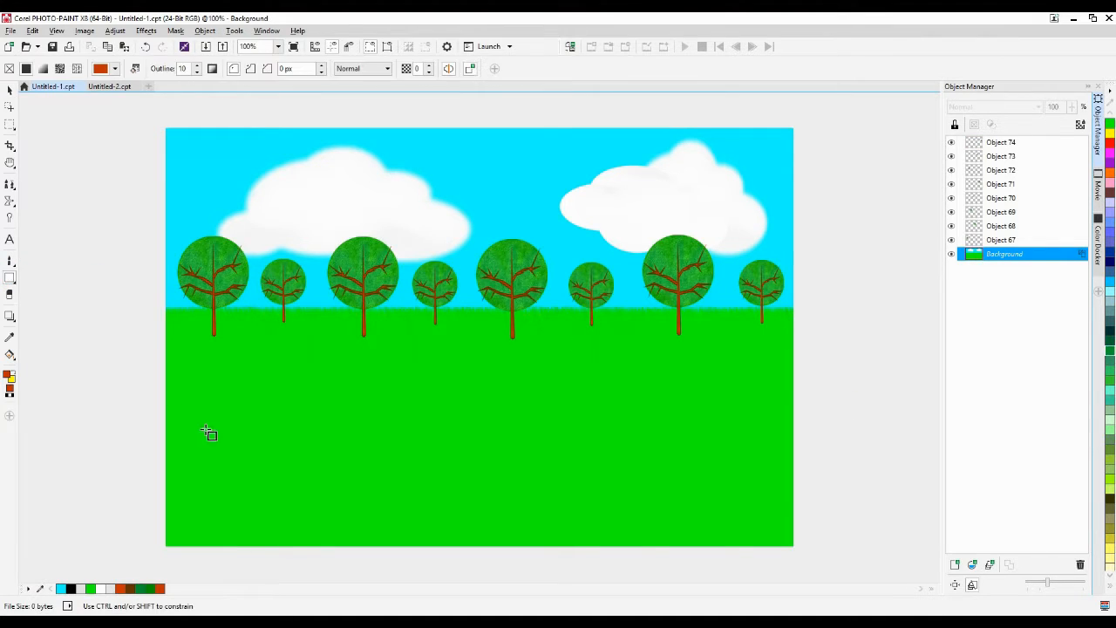
pyautogui.moveTo(186, 469); pyautogui.dragTo(851, 374)
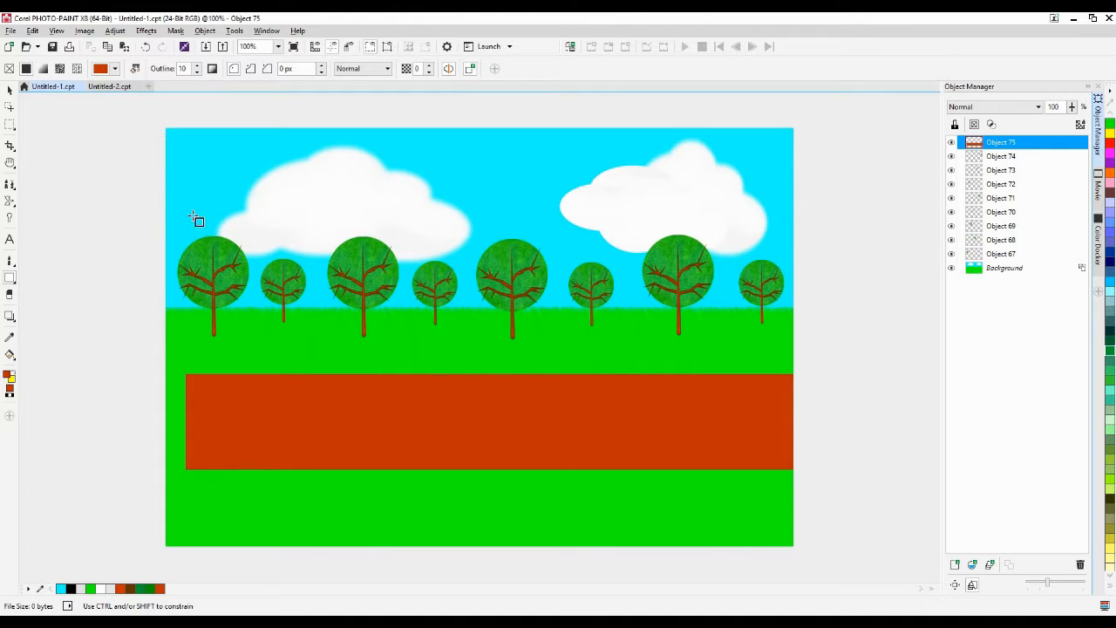
pyautogui.click(9, 90)
pyautogui.moveTo(582, 407); pyautogui.dragTo(535, 367)
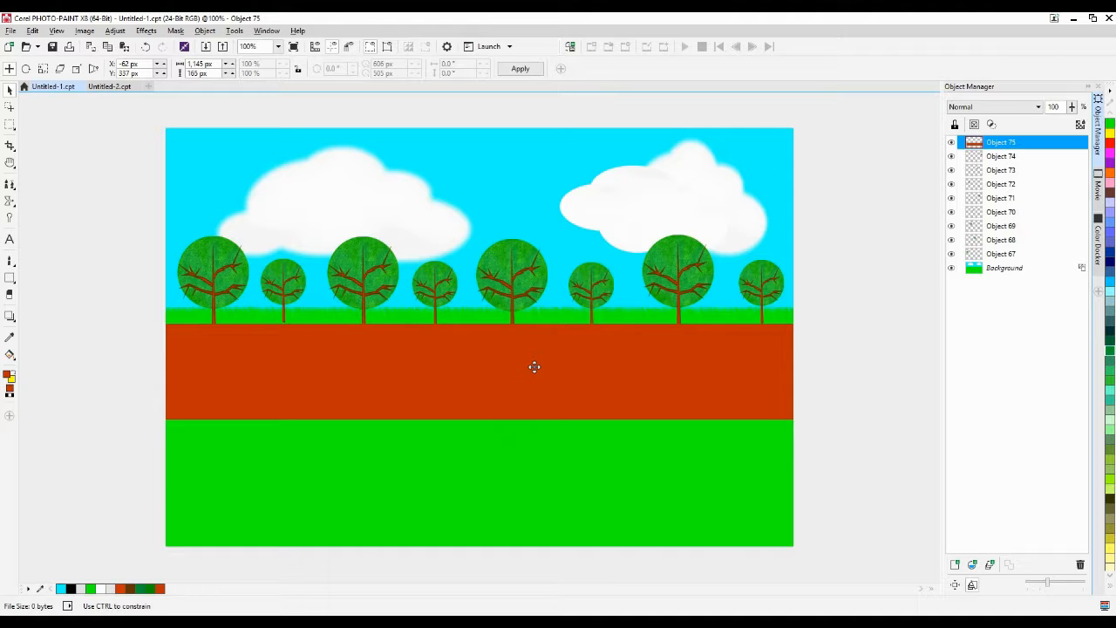
pyautogui.moveTo(535, 367); pyautogui.dragTo(535, 367)
# Fill the guide rectangle with yellow and shift it slightly to the left
pyautogui.click(1110, 132)
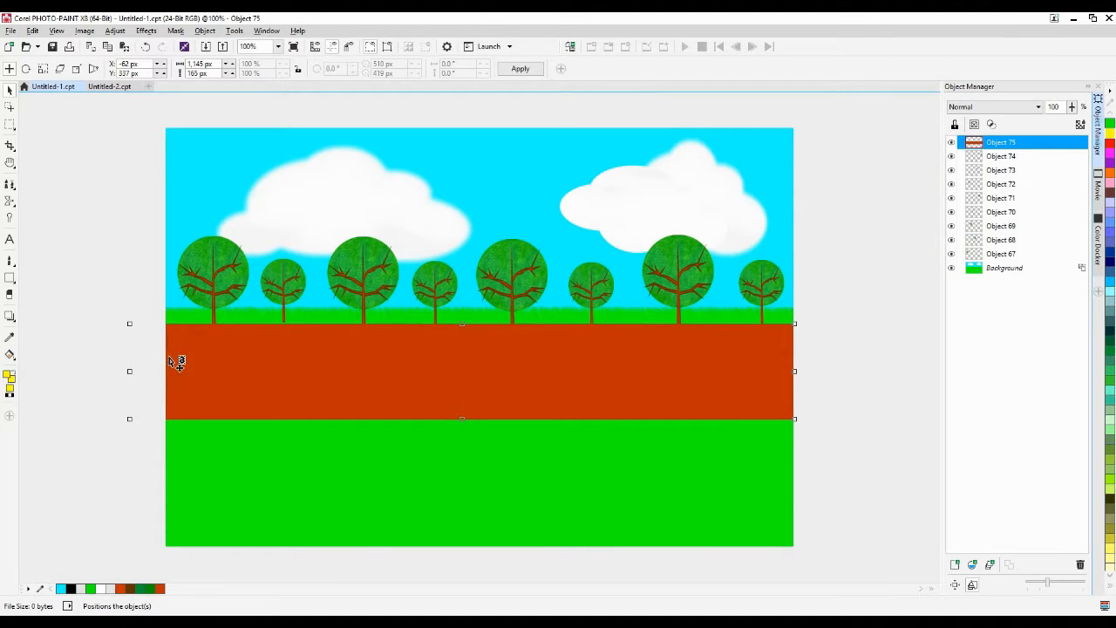
pyautogui.click(9, 355)
pyautogui.click(254, 364)
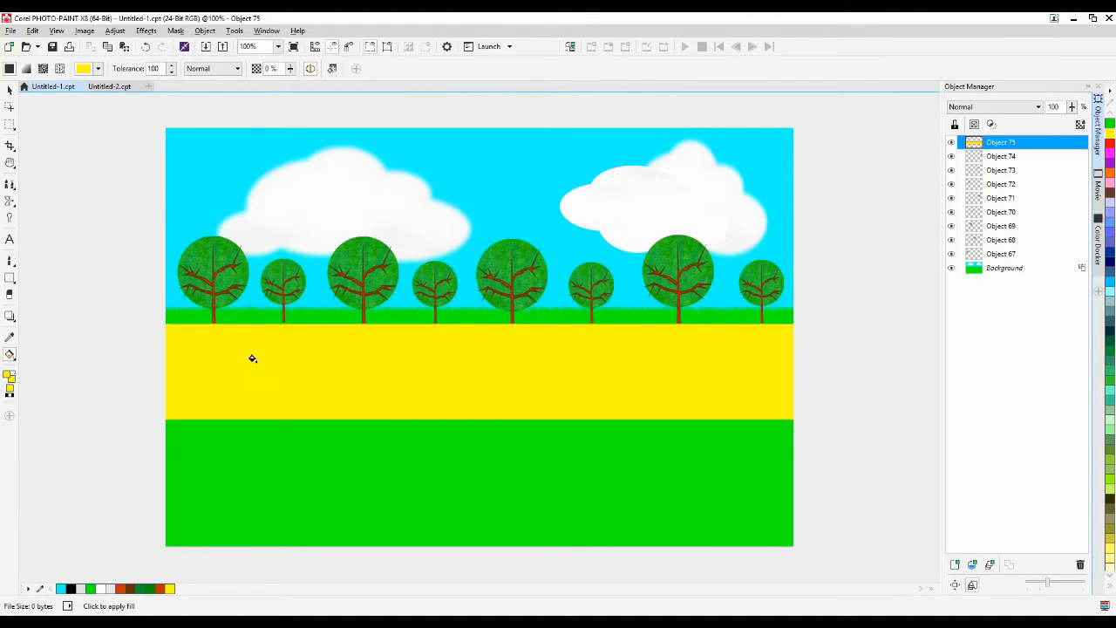
pyautogui.click(10, 89)
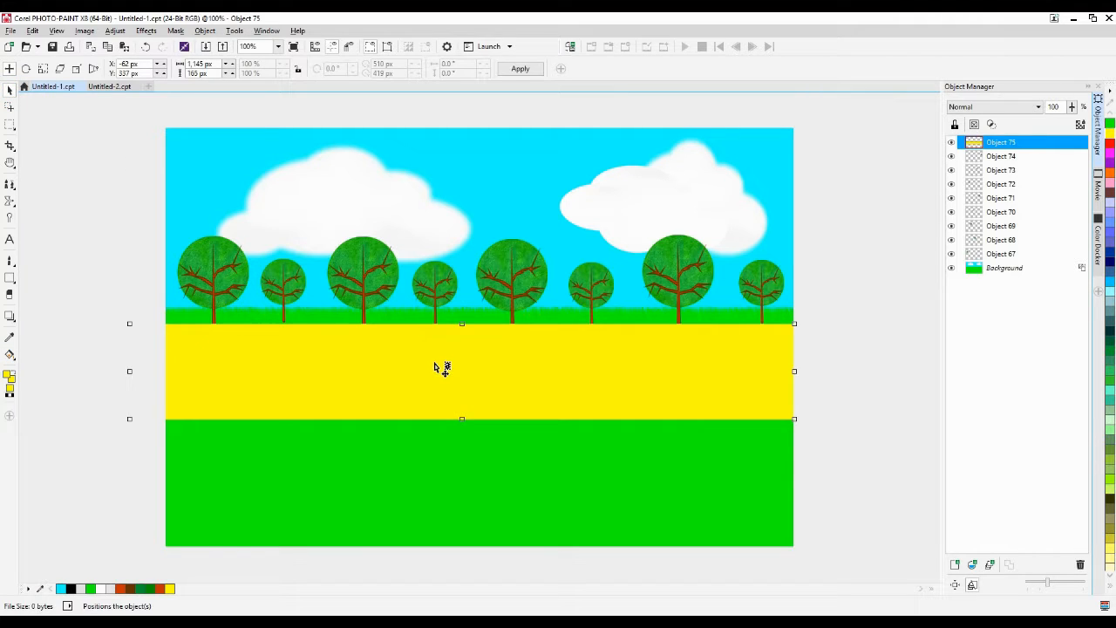
pyautogui.moveTo(434, 361)
pyautogui.mouseDown()
pyautogui.moveTo(437, 409)
pyautogui.moveTo(430, 362)
pyautogui.mouseUp()
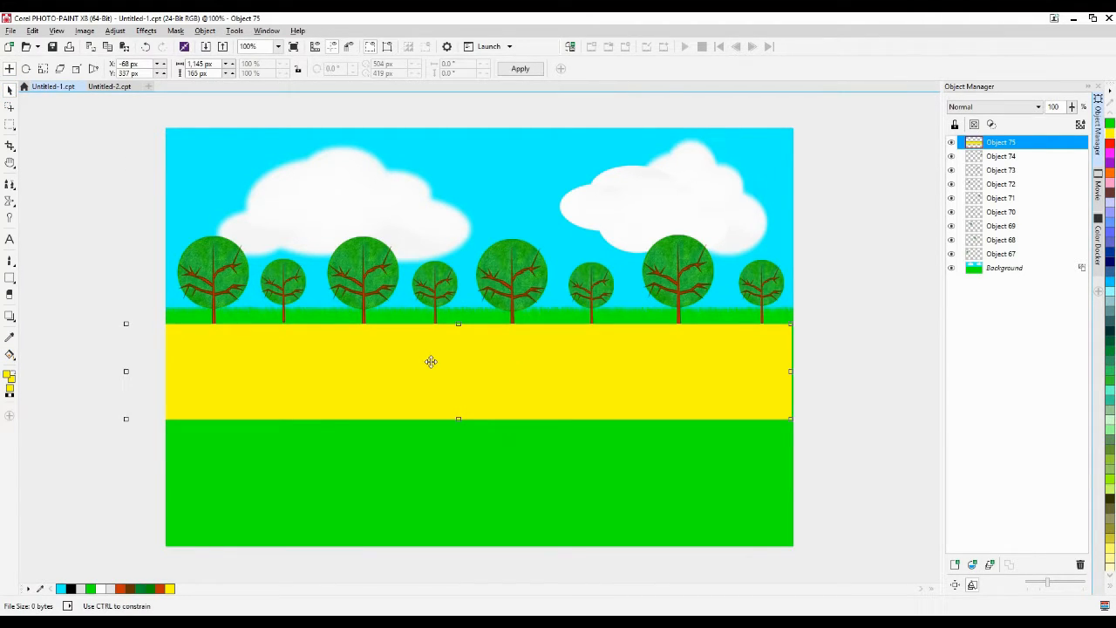
# Nudge the yellow guide rectangle down to Y 339 px, comparing its upper edge with the small trees' trunk bases
pyautogui.click(438, 292)
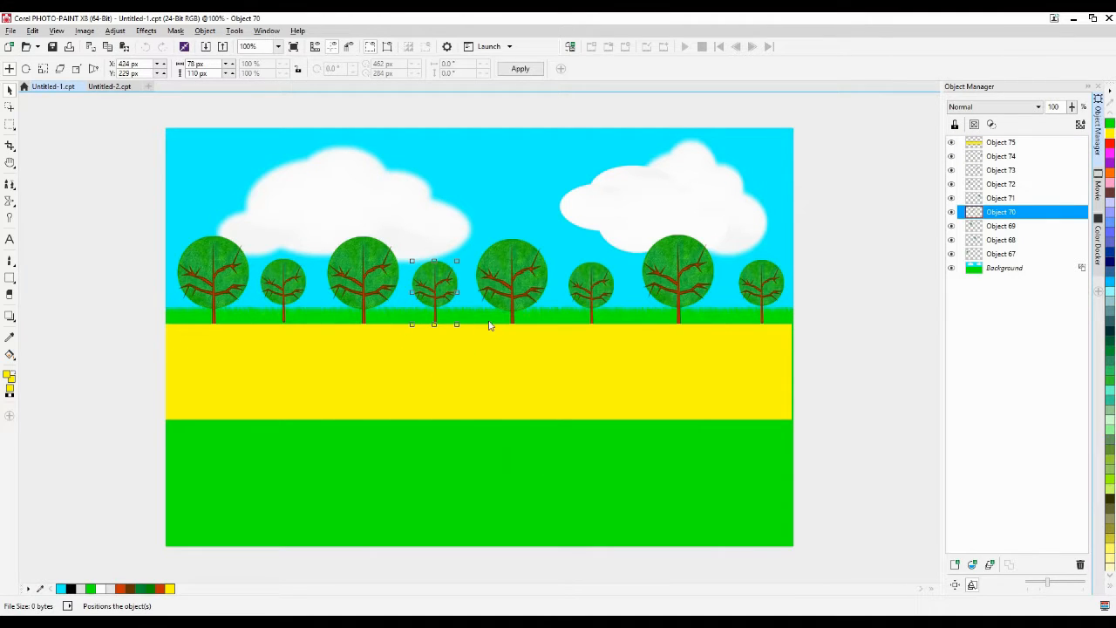
pyautogui.click(296, 287)
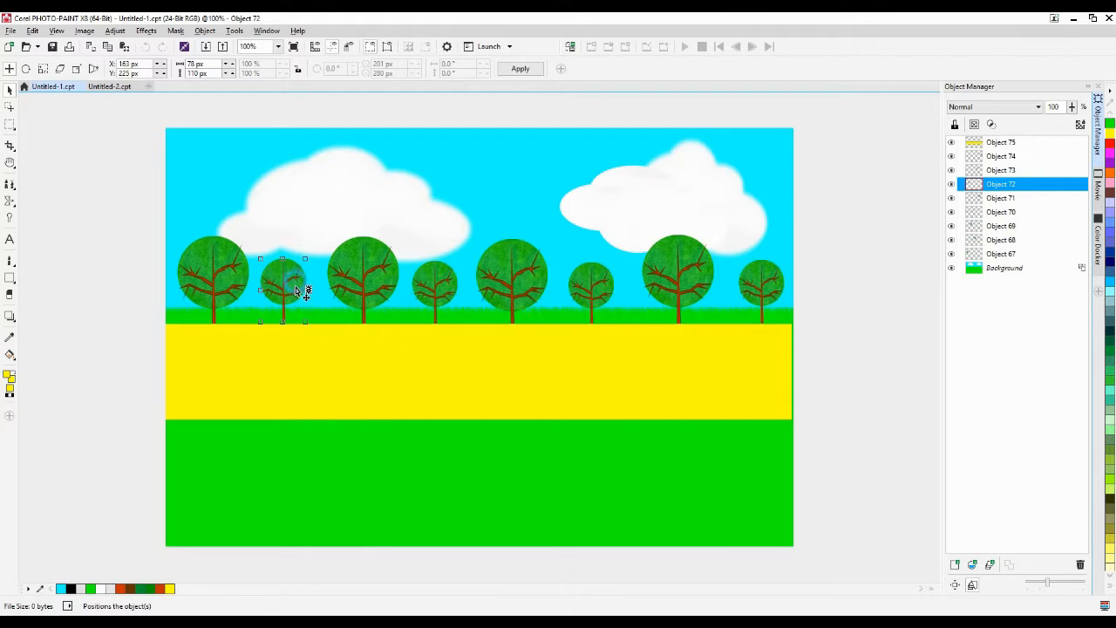
pyautogui.click(281, 369)
pyautogui.press('Down')
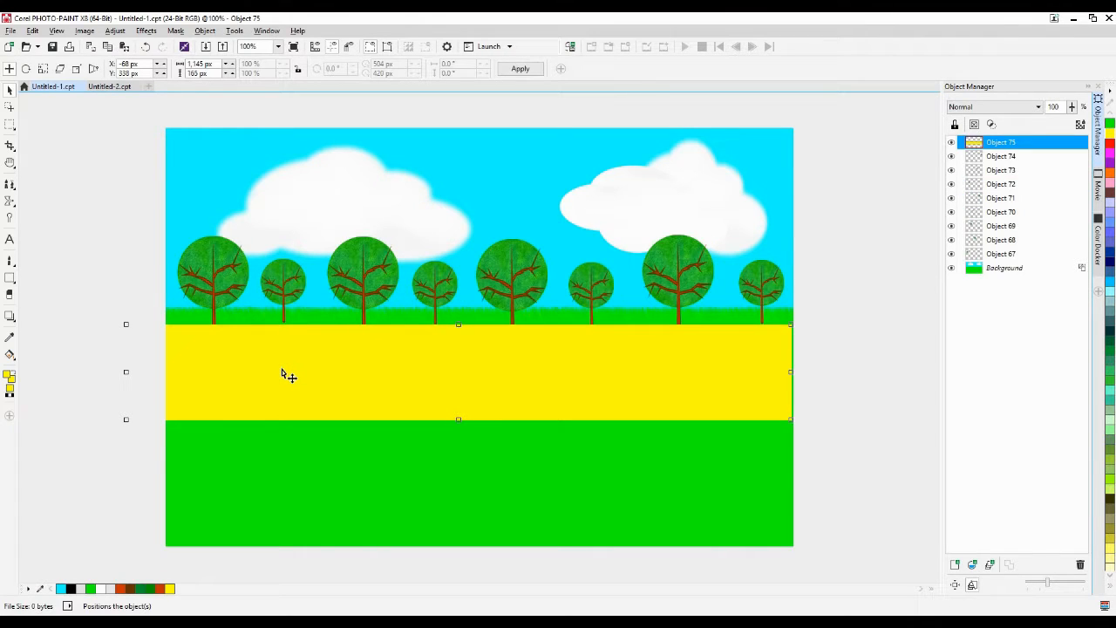
pyautogui.click(292, 274)
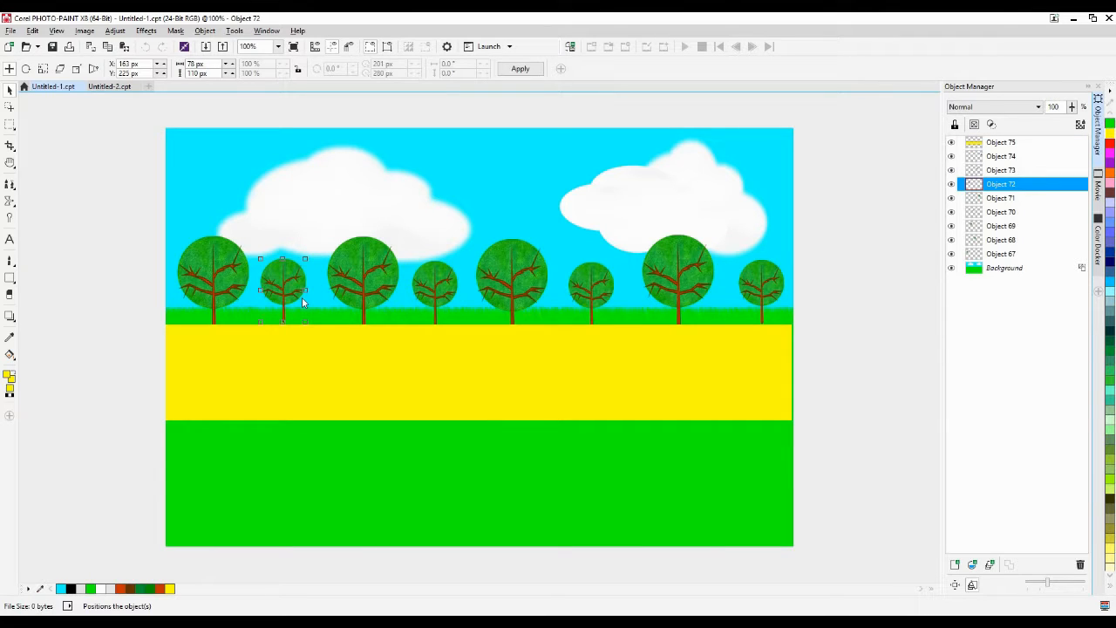
pyautogui.click(306, 360)
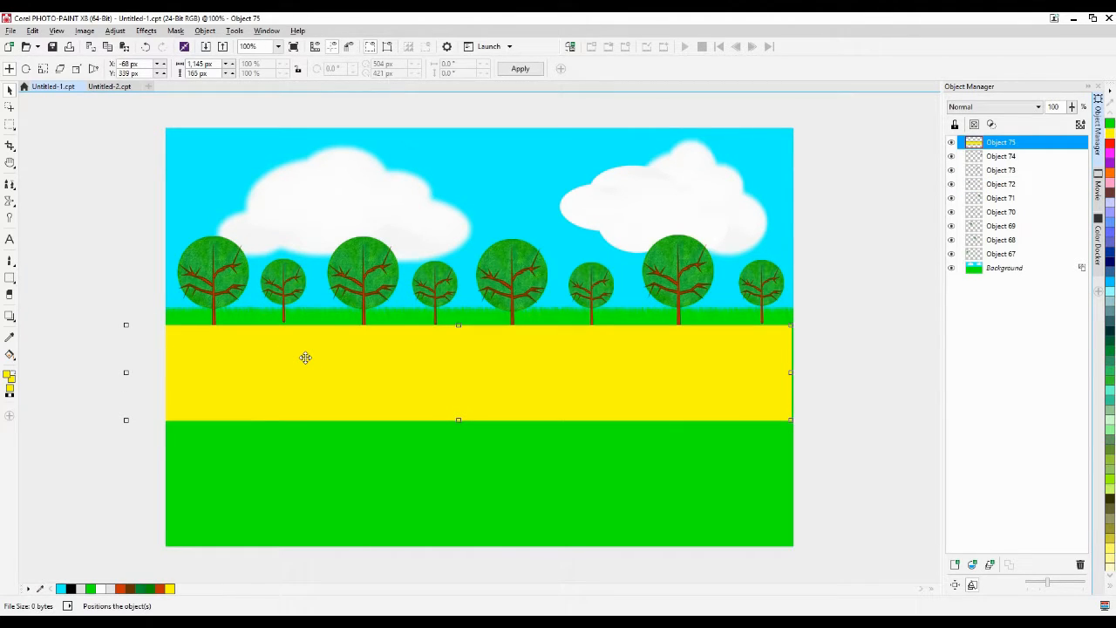
pyautogui.moveTo(288, 307); pyautogui.dragTo(337, 349)
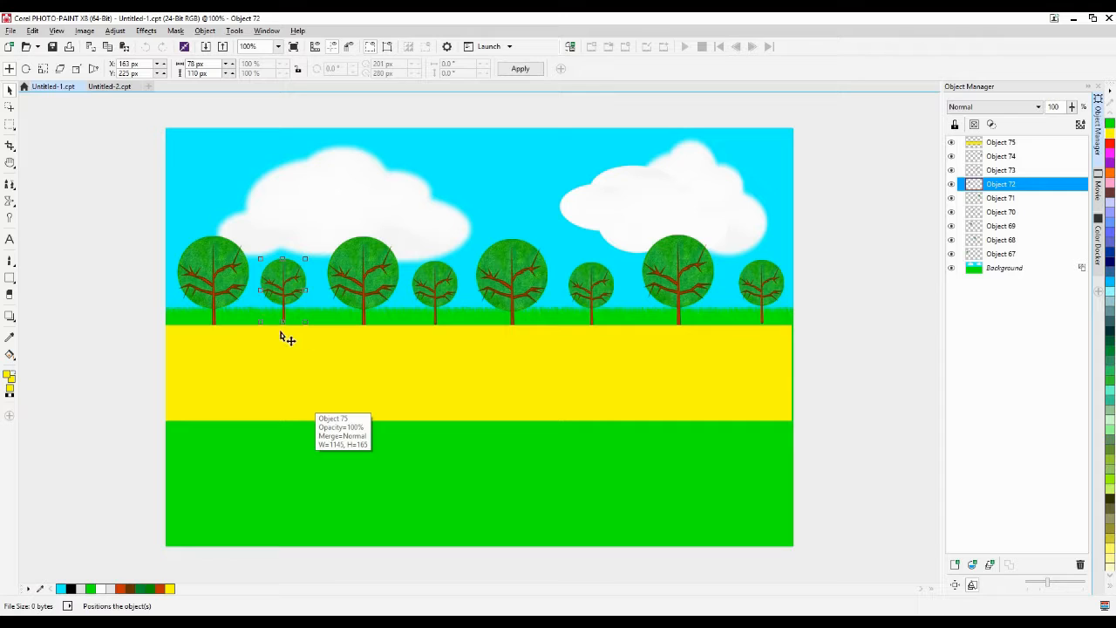
# Raise the second small tree to Y 225 px so it sits level with the first small tree
pyautogui.click(450, 302)
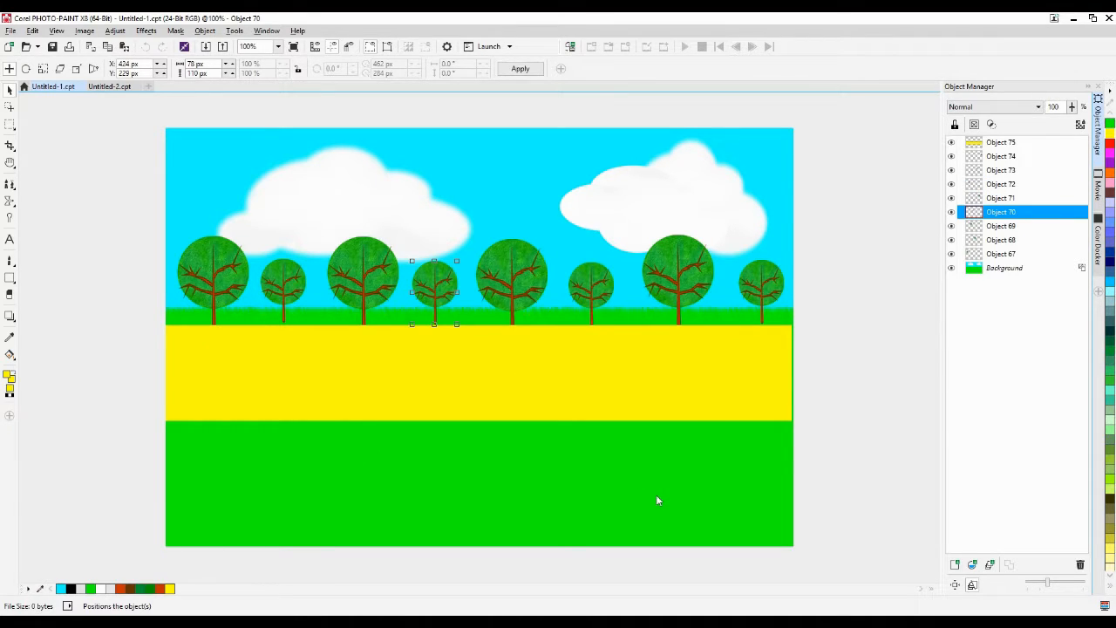
pyautogui.press('Up')
pyautogui.press('Up')
pyautogui.press('Up')
pyautogui.press('Up')
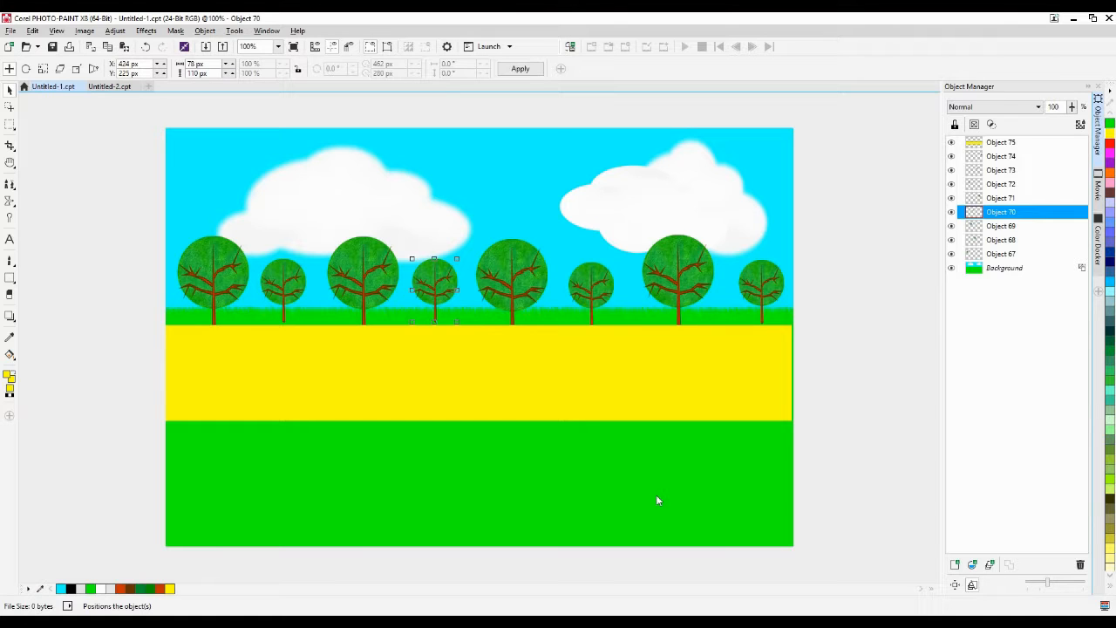
# Nudge the third small tree up until its trunk base lines up with the first two small trees
pyautogui.click(603, 285)
pyautogui.press('Up')
pyautogui.press('Up')
pyautogui.press('Up')
pyautogui.press('Up')
pyautogui.press('Up')
pyautogui.press('Up')
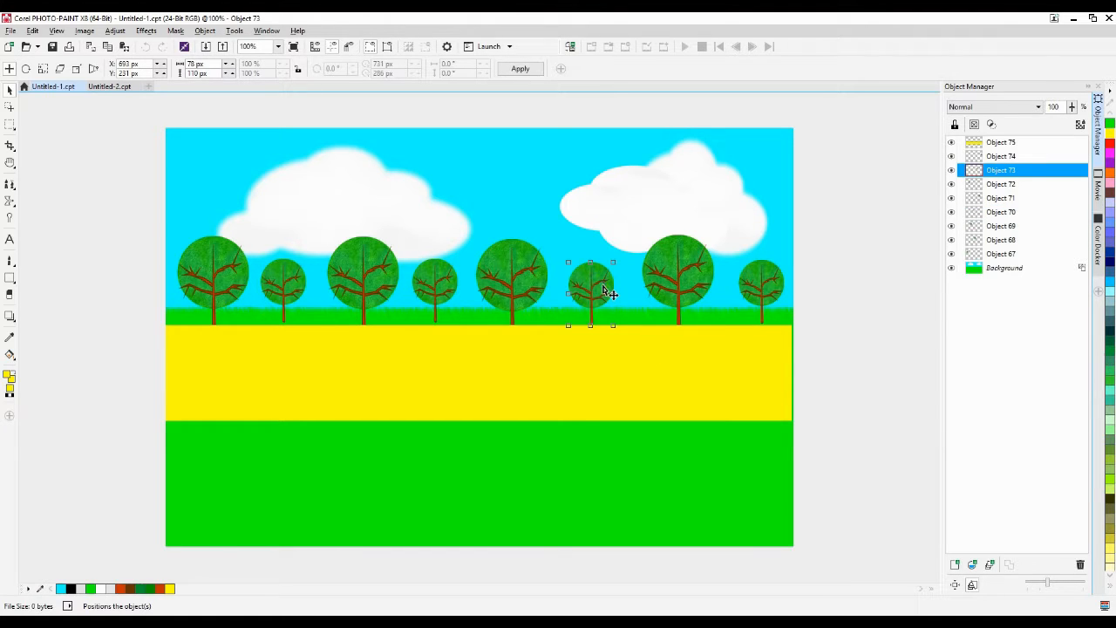
pyautogui.press('Up')
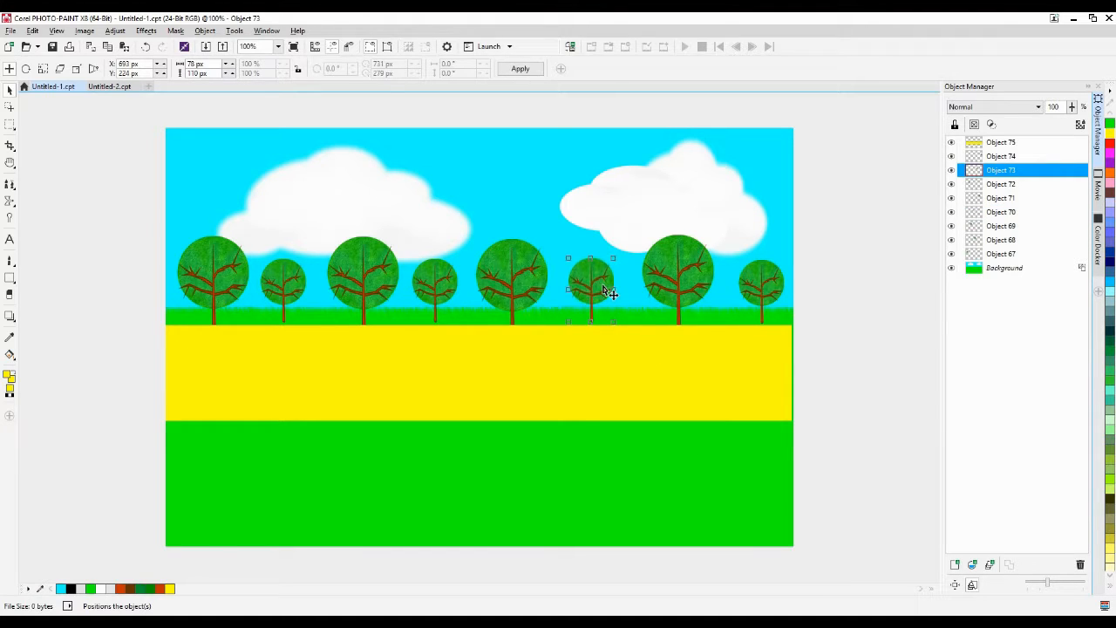
pyautogui.press('Down')
# Raise the last small tree at the right end of the row to Y 224 px
pyautogui.click(771, 286)
pyautogui.press('Up')
pyautogui.press('Up')
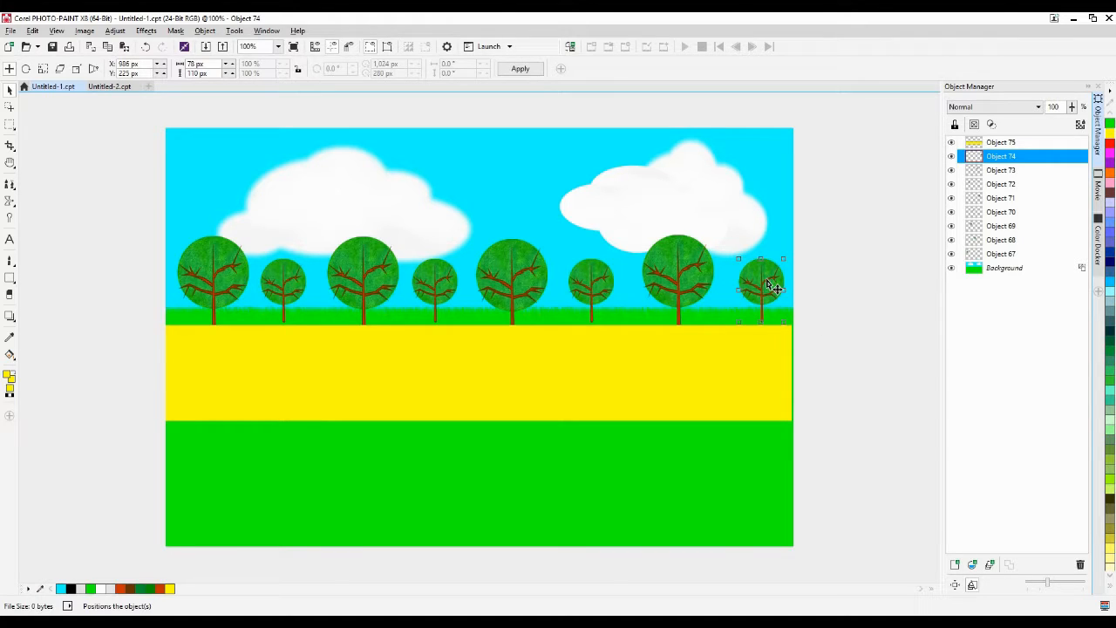
pyautogui.press('Up')
# Move the yellow guide rectangle down away from the trees, delete it and clear the selection
pyautogui.moveTo(756, 389); pyautogui.dragTo(734, 544)
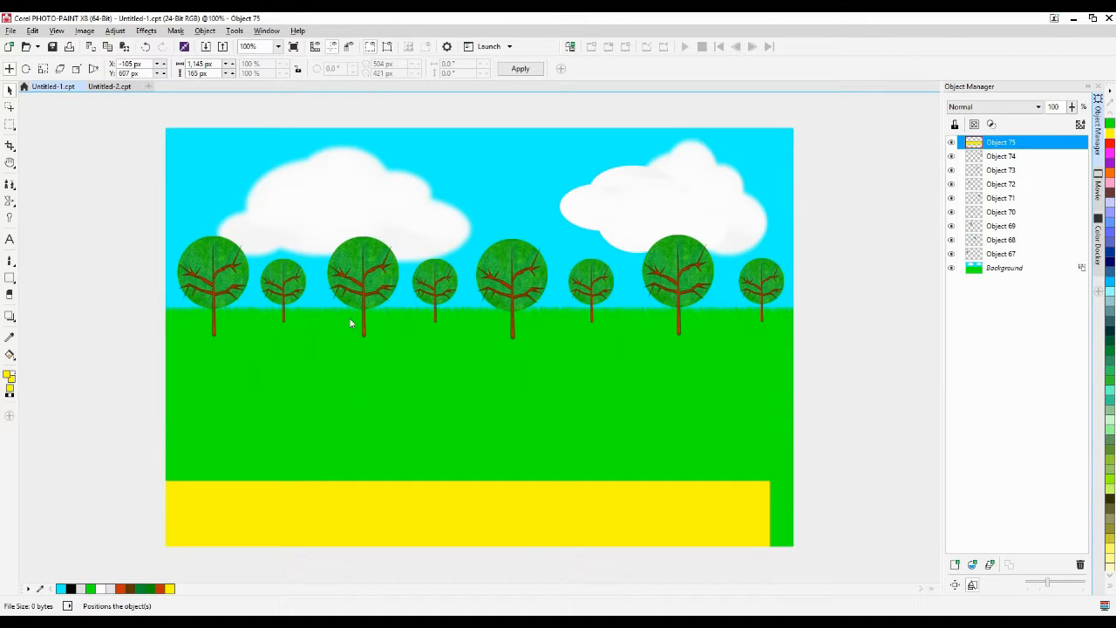
pyautogui.moveTo(461, 526); pyautogui.dragTo(495, 451)
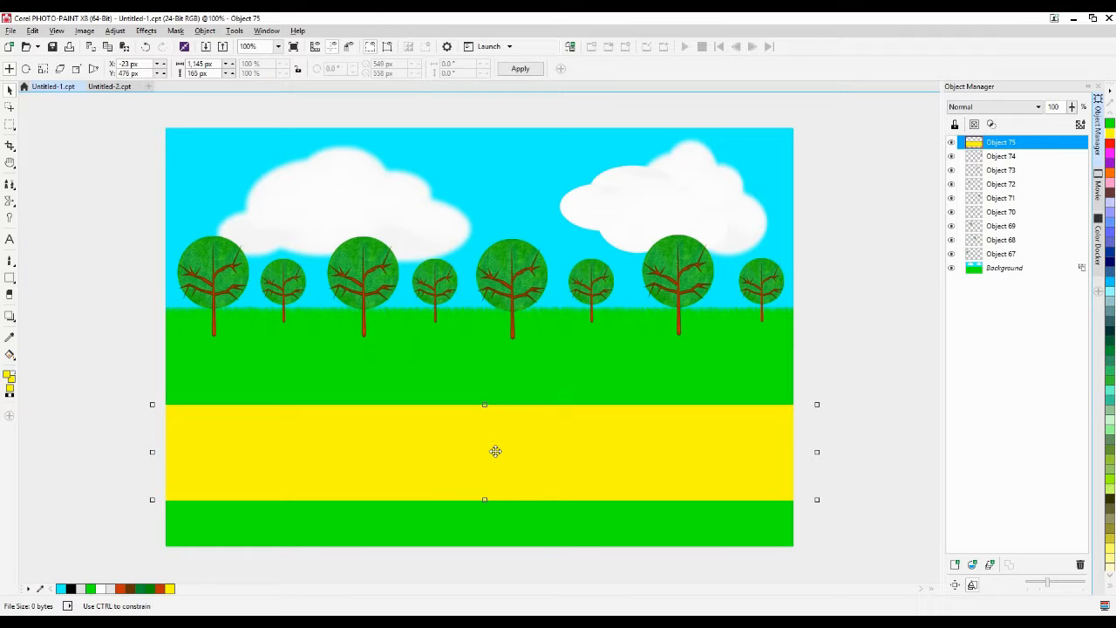
pyautogui.press('Delete')
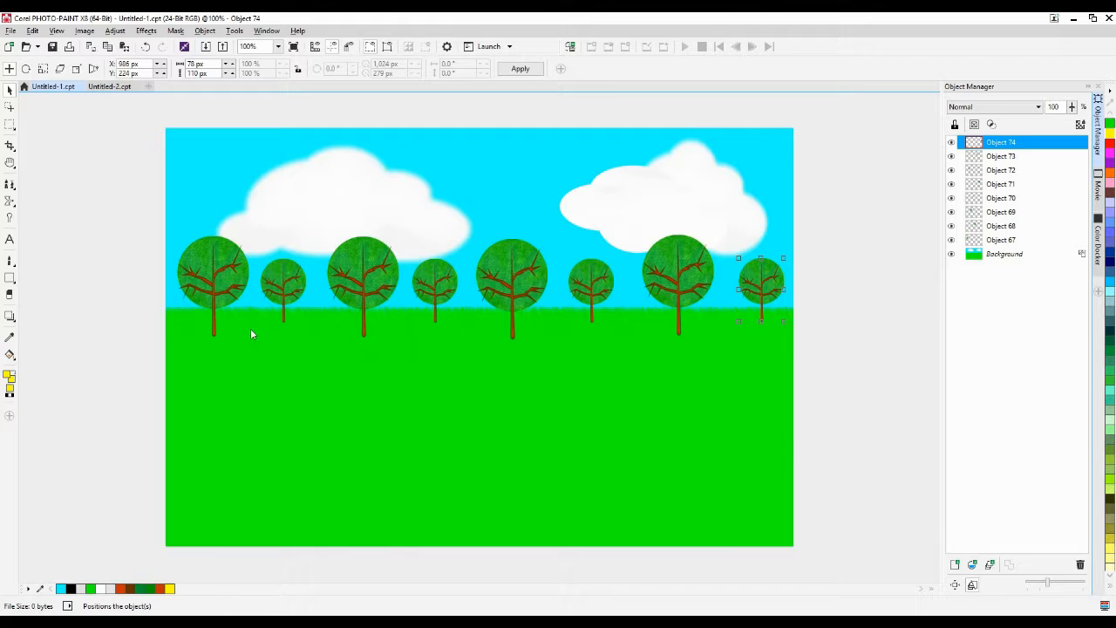
pyautogui.click(903, 366)
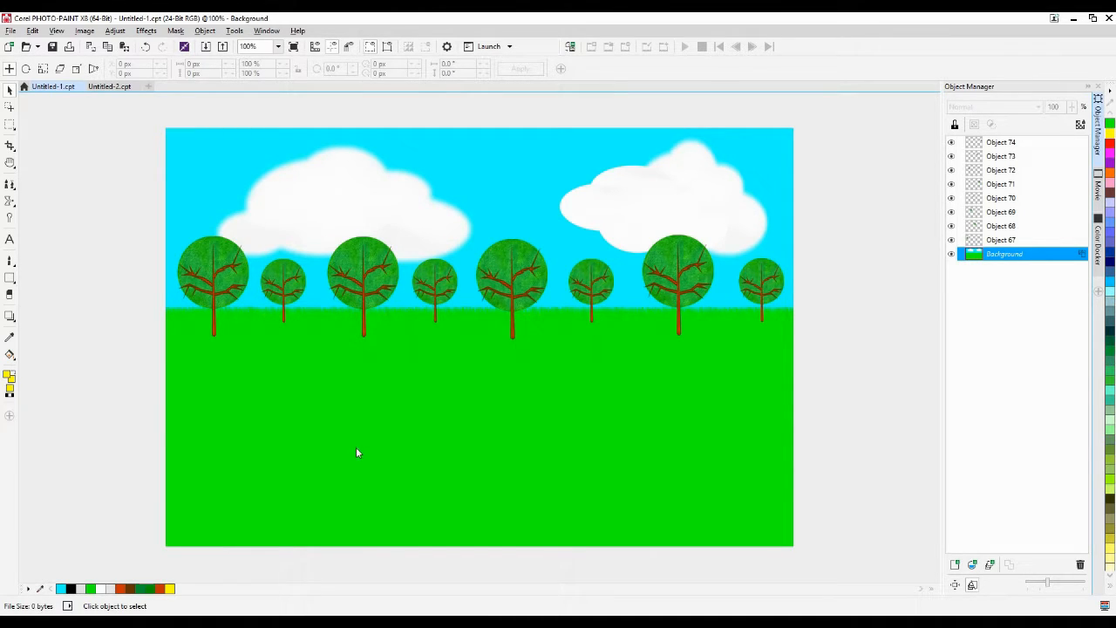
# Duplicate the second large tree and place the copy on the lower grass at about X 543, Y 475 px
pyautogui.click(378, 265)
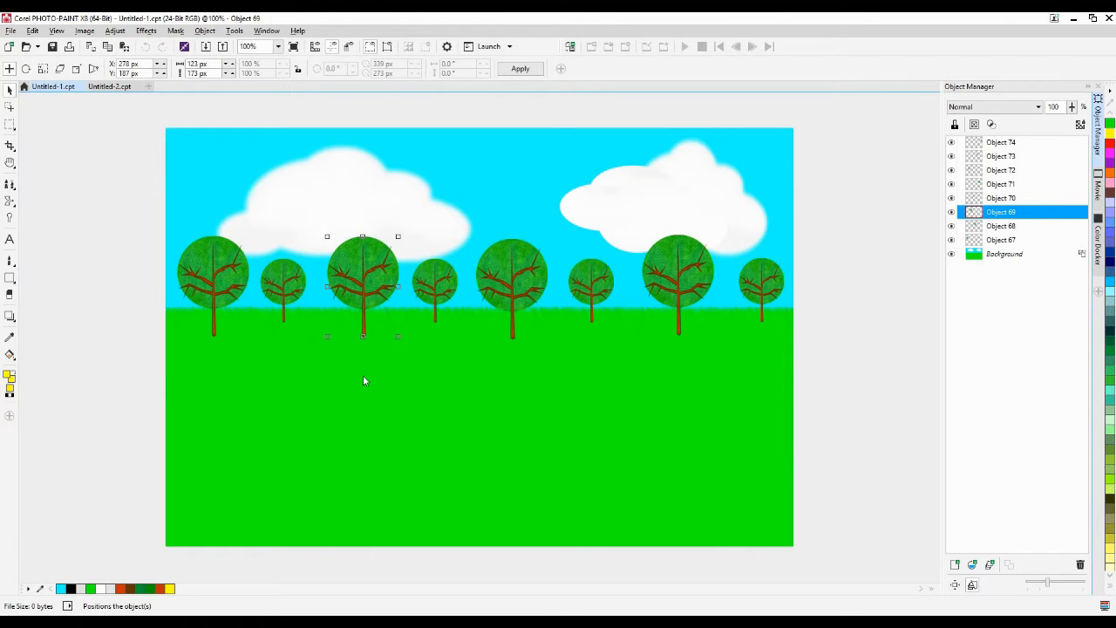
pyautogui.hotkey('ctrl', 'd')
pyautogui.moveTo(364, 292); pyautogui.dragTo(514, 461)
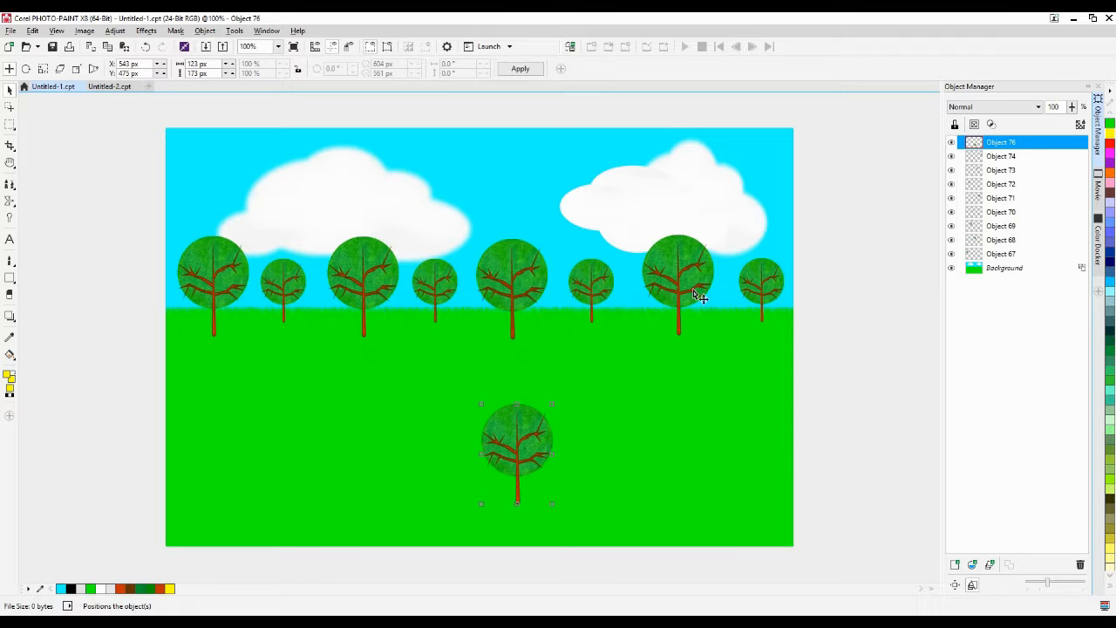
# Cut all eight horizon trees together and paste them back in place
pyautogui.moveTo(140, 367); pyautogui.dragTo(874, 187)
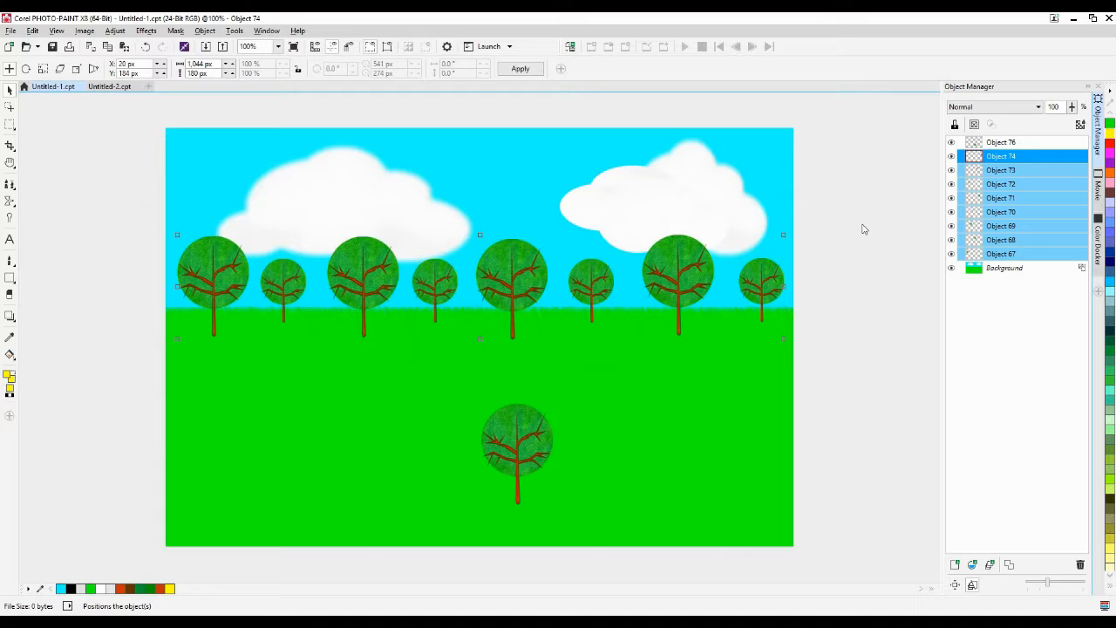
pyautogui.press('Delete')
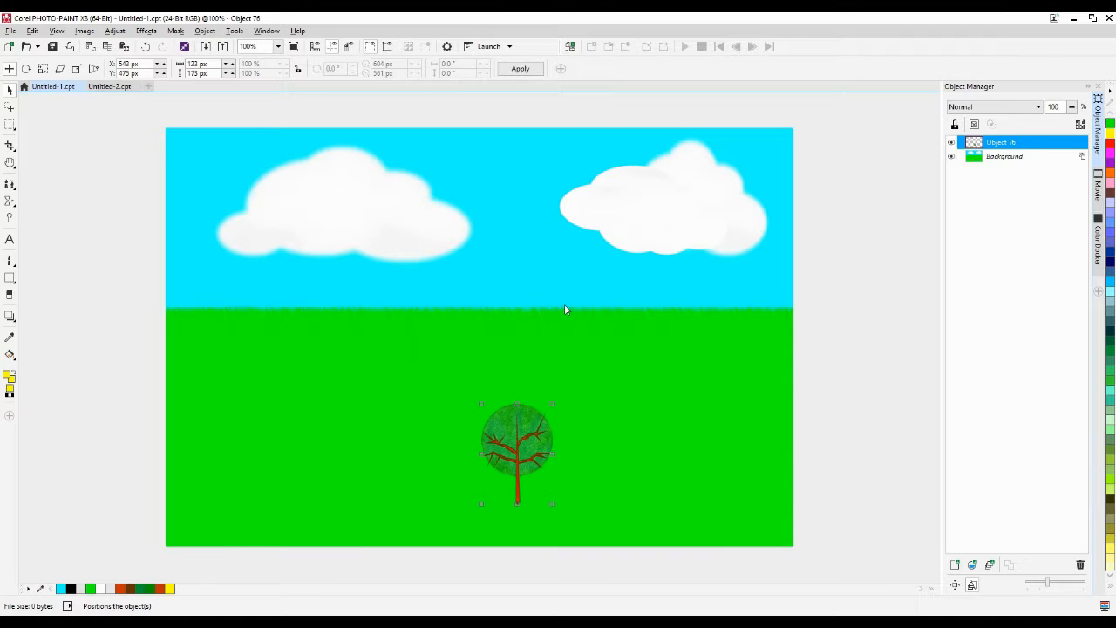
pyautogui.hotkey('ctrl', 'v')
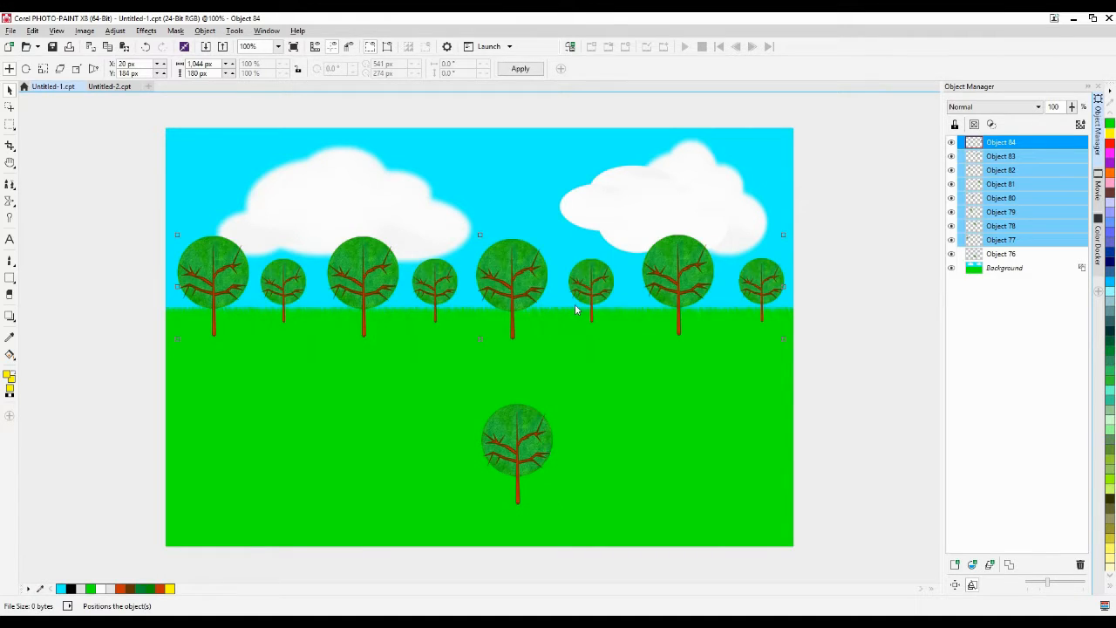
# Paste the row of eight trees into Untitled-2.cpt and place it beneath the two right-hand clouds
pyautogui.click(111, 86)
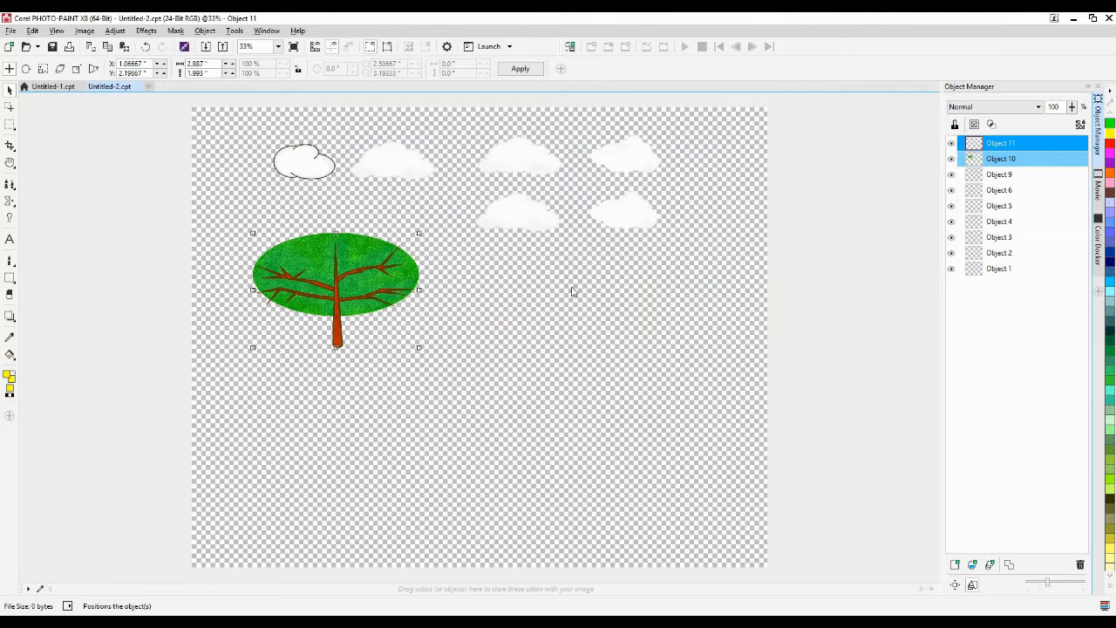
pyautogui.hotkey('ctrl', 'v')
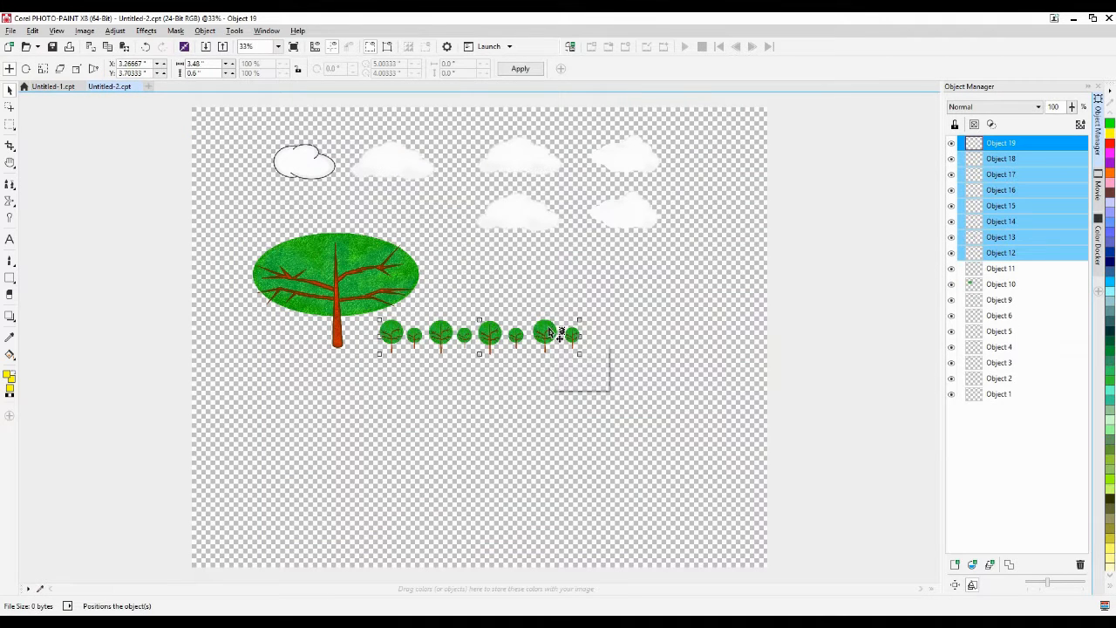
pyautogui.moveTo(548, 329); pyautogui.dragTo(644, 280)
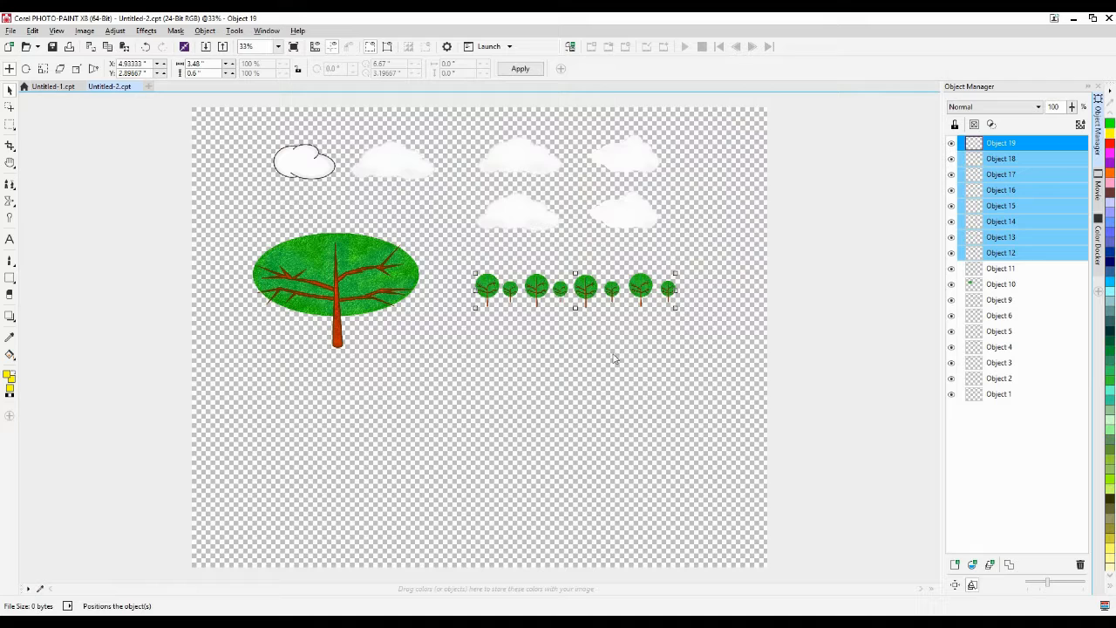
# Paste a second row of trees below the first and combine its eight trees into one object
pyautogui.hotkey('ctrl', 'v')
pyautogui.moveTo(552, 340); pyautogui.dragTo(647, 334)
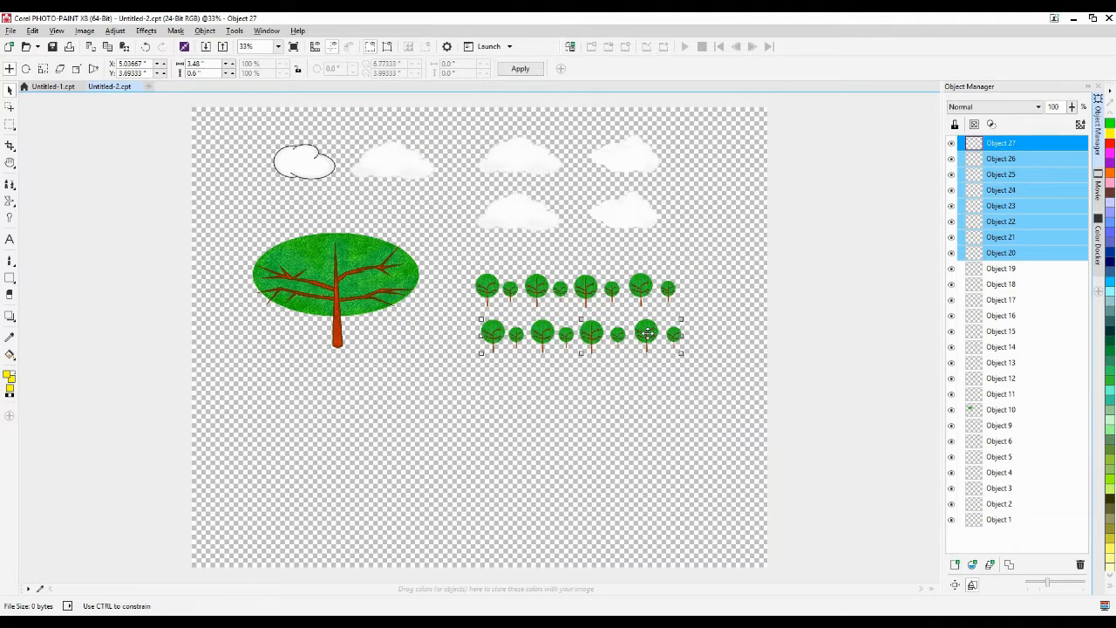
pyautogui.hotkey('ctrl', 'alt', 'Down')
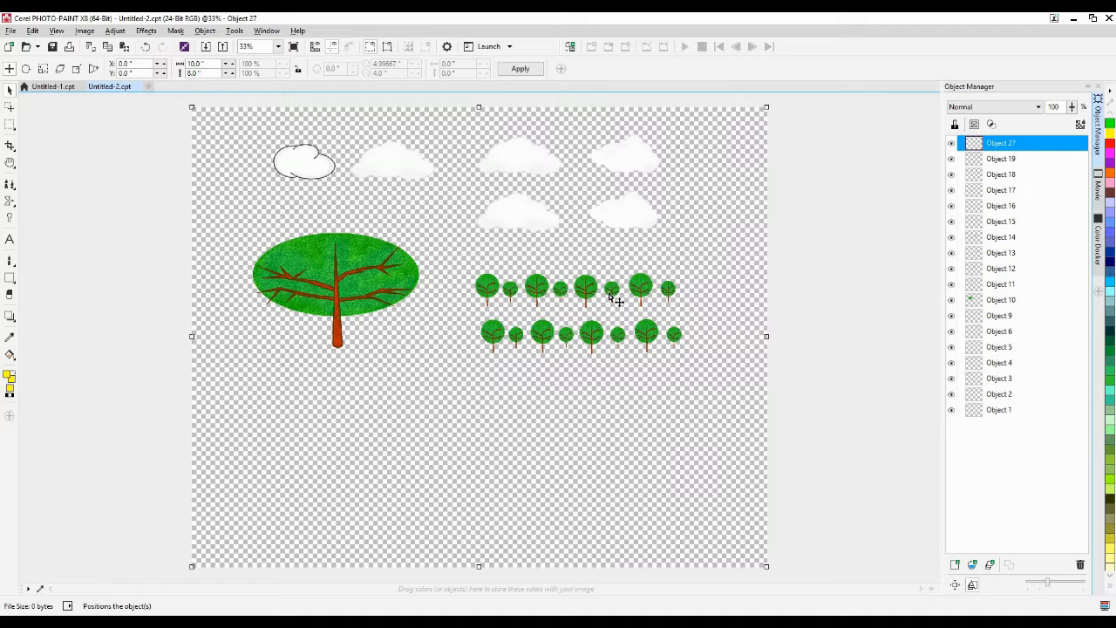
# Shift the combined lower tree row slightly left to about X 4.997, Y 3.693 inches, beneath the upper row
pyautogui.moveTo(598, 346)
pyautogui.mouseDown()
pyautogui.moveTo(586, 358)
pyautogui.moveTo(588, 342)
pyautogui.moveTo(555, 342)
pyautogui.moveTo(591, 343)
pyautogui.mouseUp()
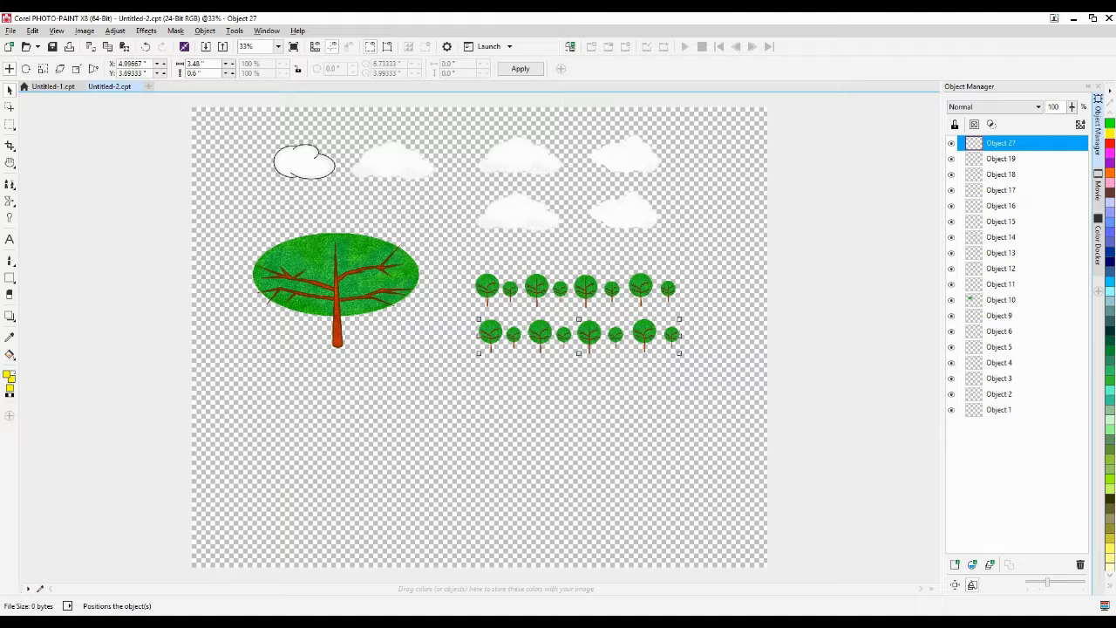
# In Untitled-1.cpt, move the lone foreground tree to about X 493, Y 431 px and duplicate it in place
pyautogui.click(39, 87)
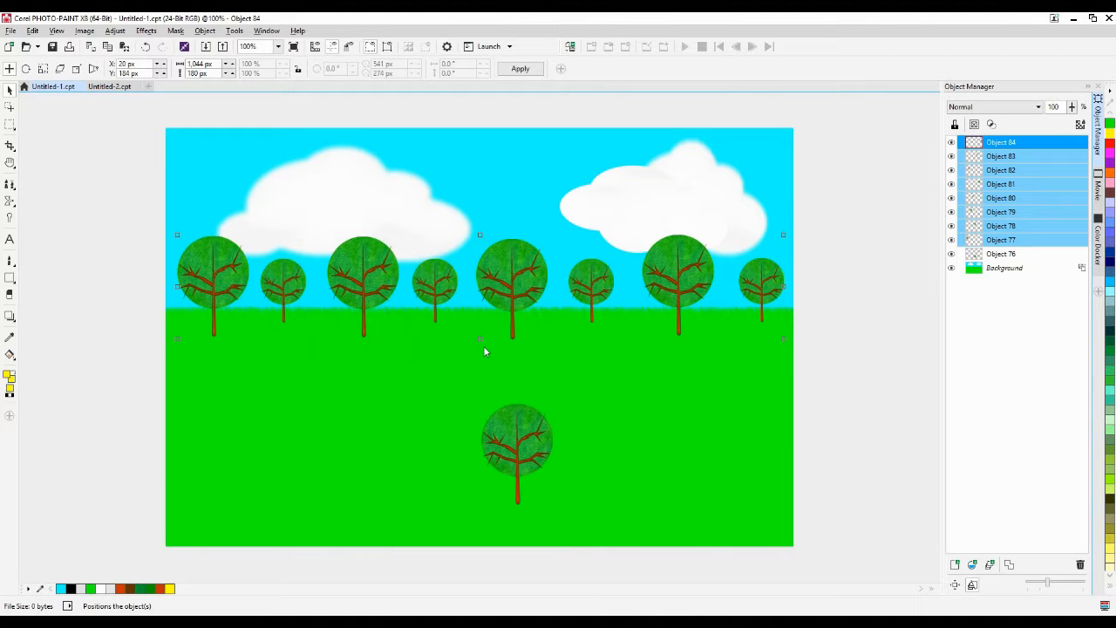
pyautogui.moveTo(510, 449); pyautogui.dragTo(481, 422)
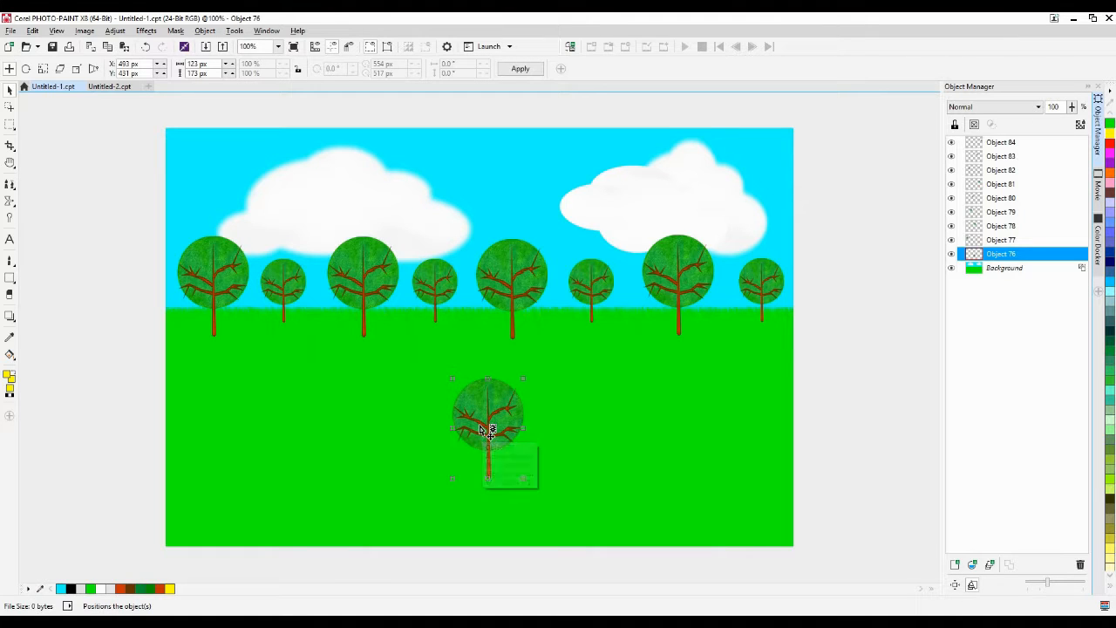
pyautogui.hotkey('ctrl', 'd')
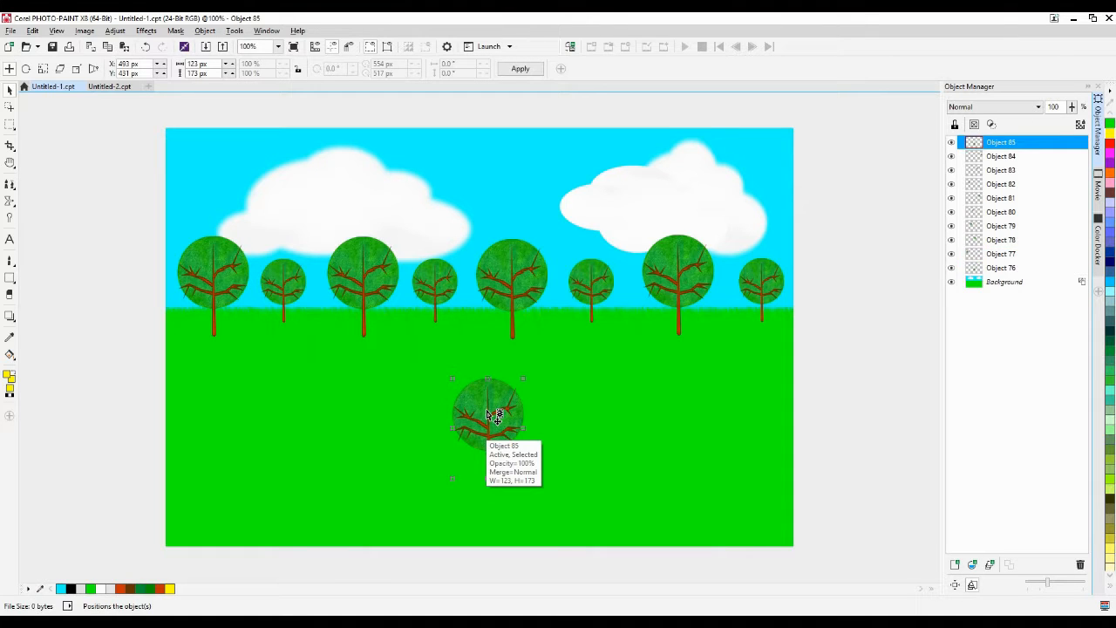
# Rotate the duplicate tree around its trunk base to about 283.11° and flatten it to about 67 px high, applying both transformations
pyautogui.click(485, 424)
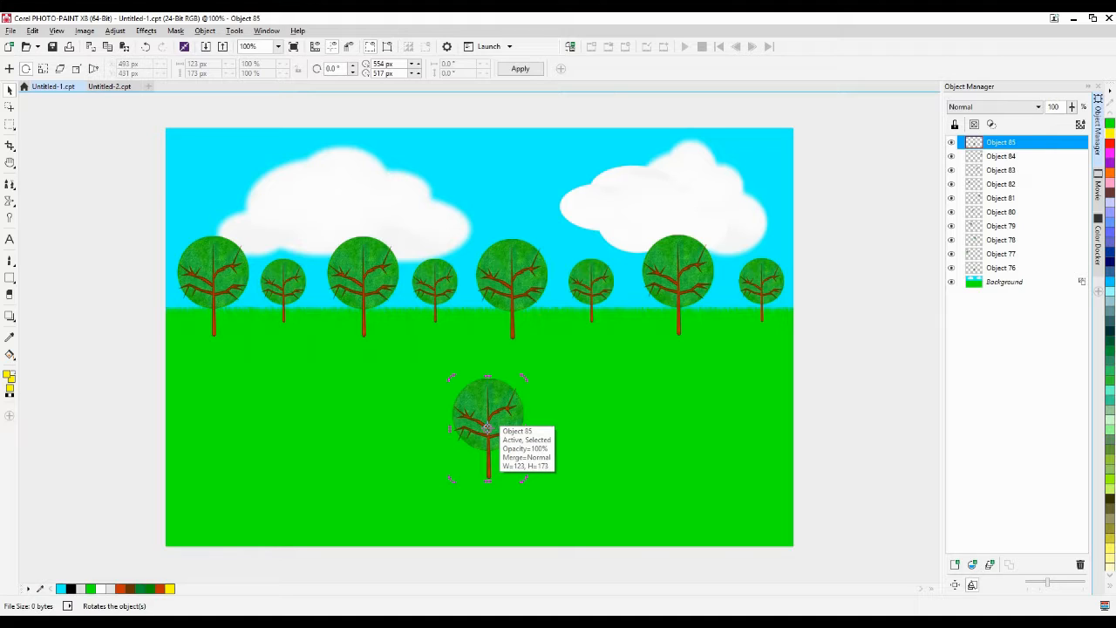
pyautogui.moveTo(487, 427); pyautogui.dragTo(488, 482)
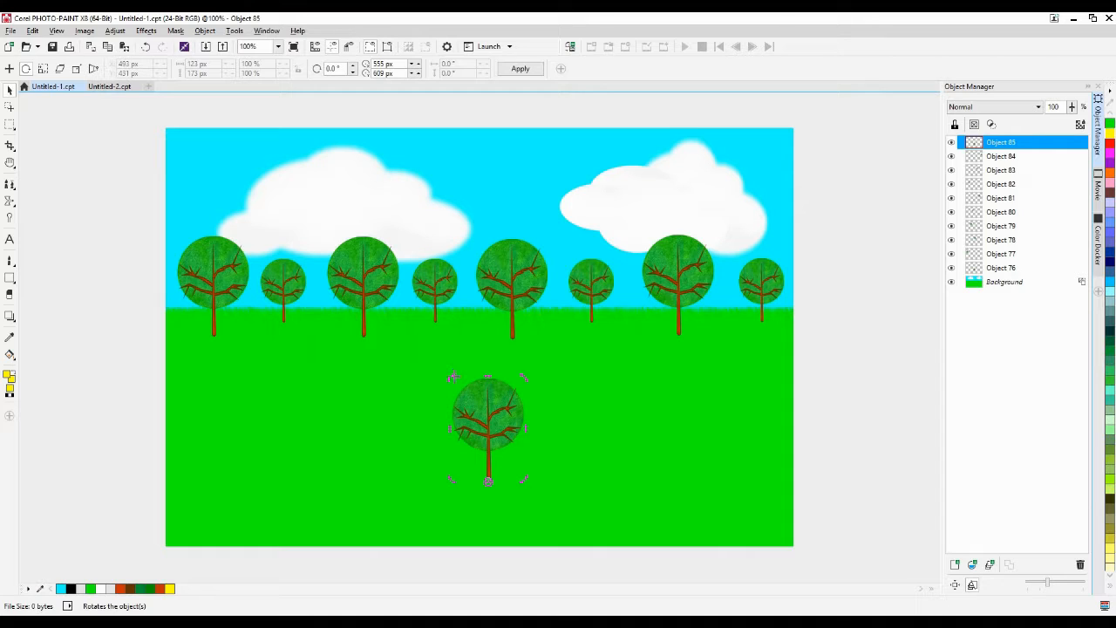
pyautogui.moveTo(452, 377); pyautogui.dragTo(322, 451)
pyautogui.moveTo(307, 474); pyautogui.dragTo(274, 500)
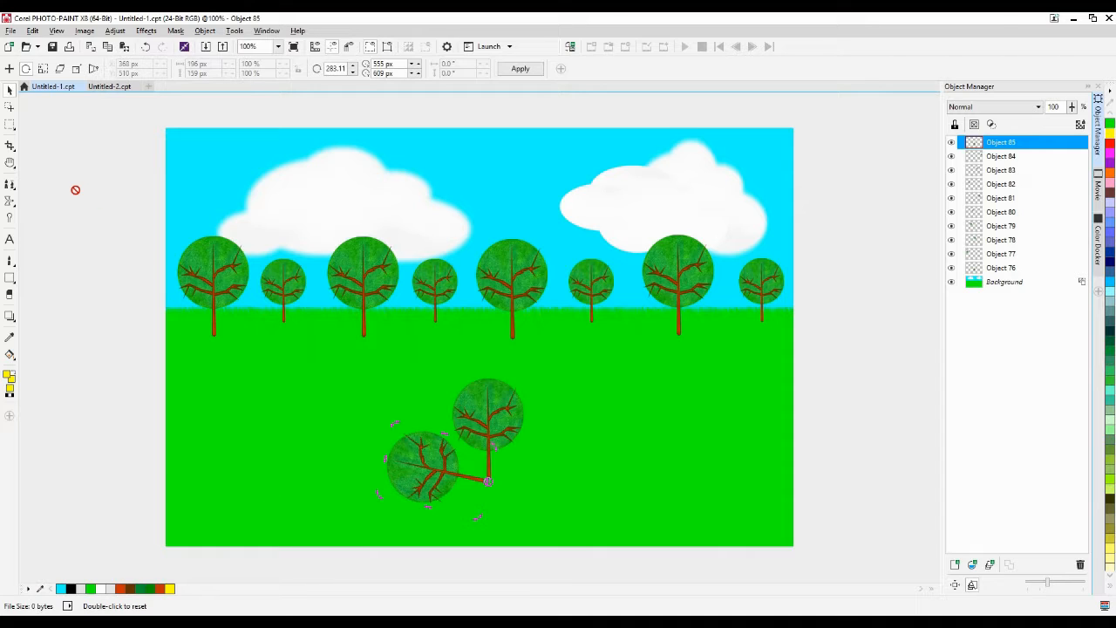
pyautogui.click(521, 70)
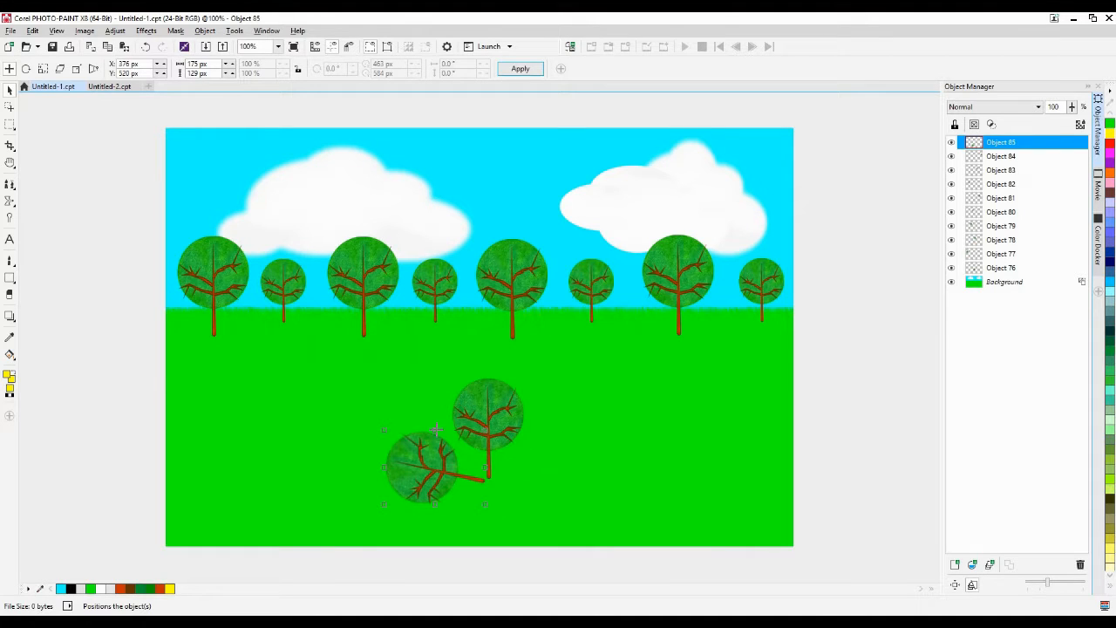
pyautogui.moveTo(435, 429); pyautogui.dragTo(431, 468)
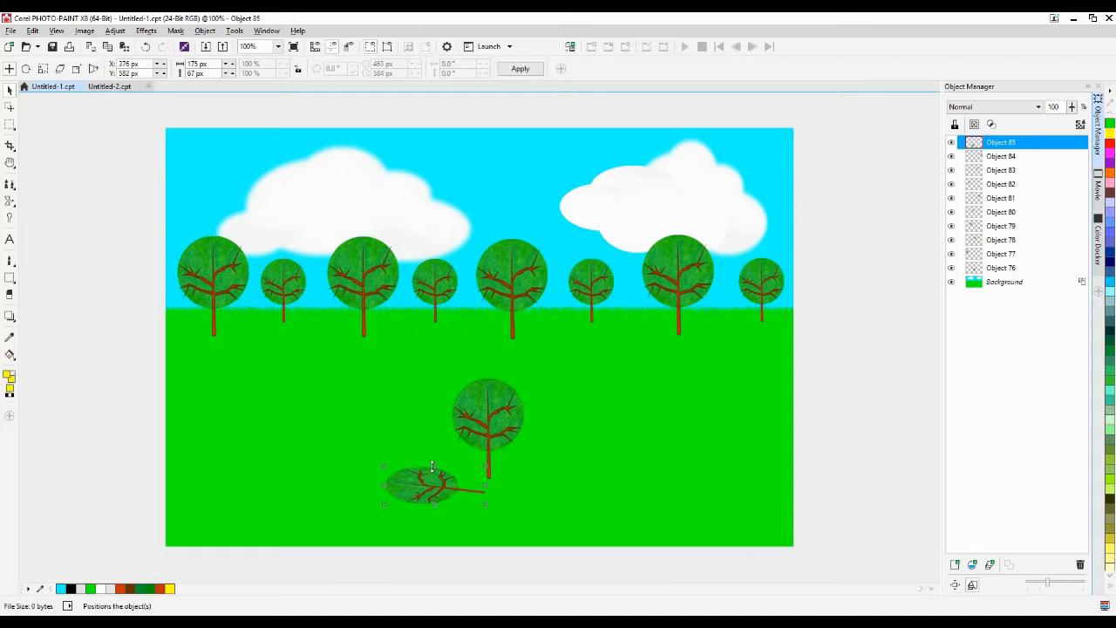
pyautogui.click(520, 69)
# Nudge the flattened tree to about X 383, Y 557 px so its trunk base meets the upright tree's base
pyautogui.click(8, 127)
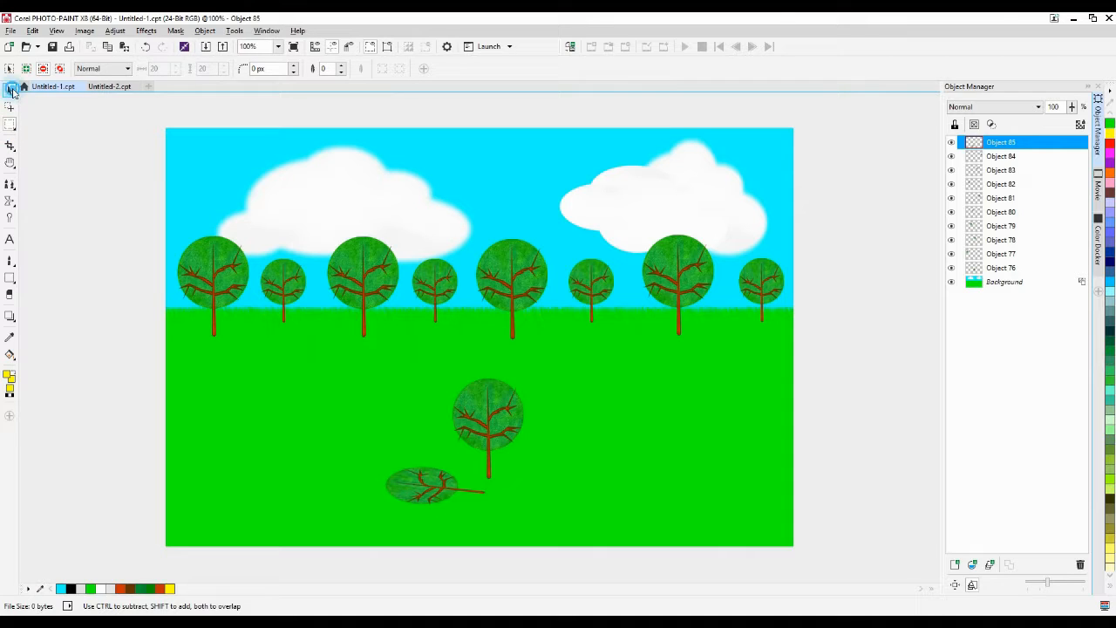
pyautogui.click(10, 90)
pyautogui.press('Up')
pyautogui.press('Up')
pyautogui.press('Up')
pyautogui.press('Up')
pyautogui.press('Up')
pyautogui.press('Up')
pyautogui.press('Up')
pyautogui.press('Up')
pyautogui.press('Up')
pyautogui.press('Up')
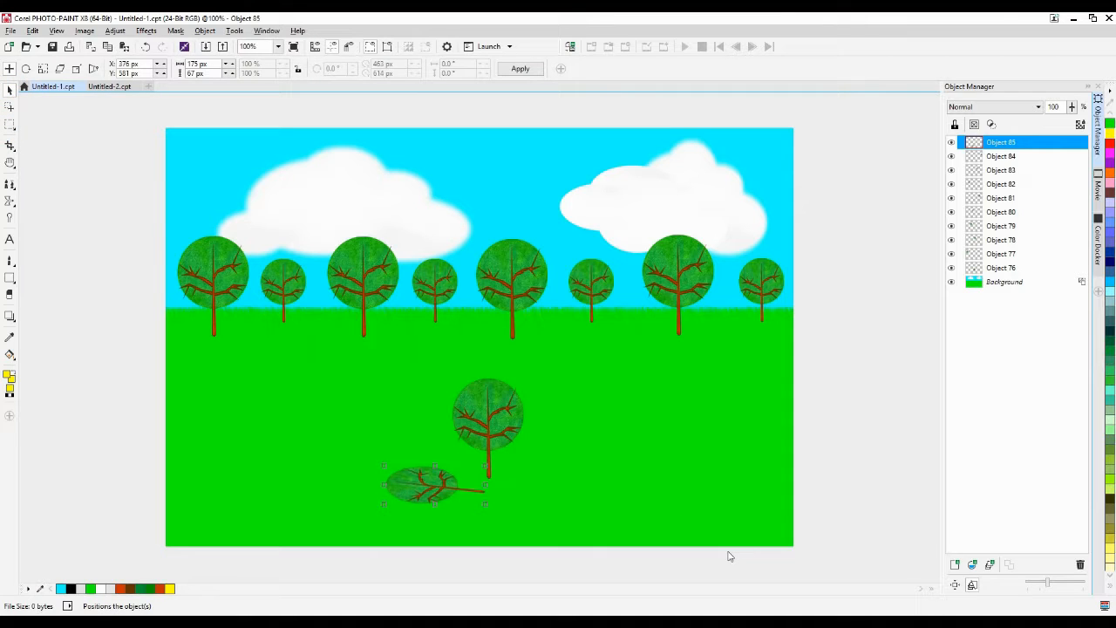
pyautogui.press('Up')
pyautogui.press('Up')
pyautogui.press('Up')
pyautogui.press('Up')
pyautogui.press('Up')
pyautogui.press('Up')
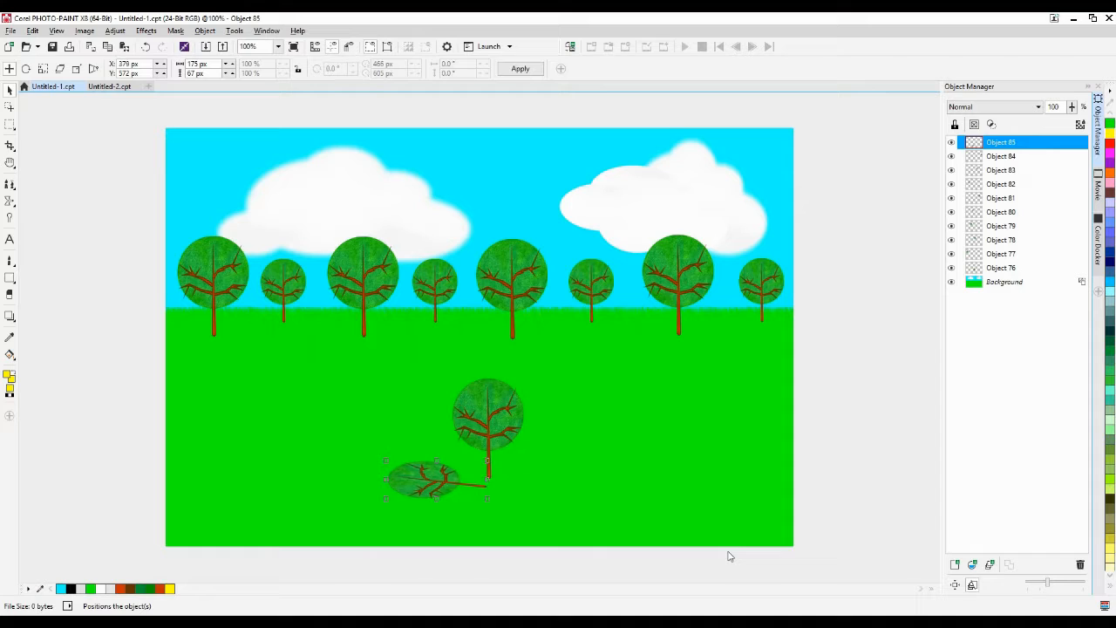
pyautogui.press('Right')
pyautogui.press('Right')
pyautogui.press('Right')
pyautogui.press('Right')
pyautogui.press('Right')
pyautogui.press('Up')
pyautogui.press('Up')
pyautogui.press('Up')
pyautogui.press('Up')
pyautogui.press('Up')
pyautogui.press('Up')
pyautogui.press('Up')
pyautogui.press('Up')
pyautogui.press('Up')
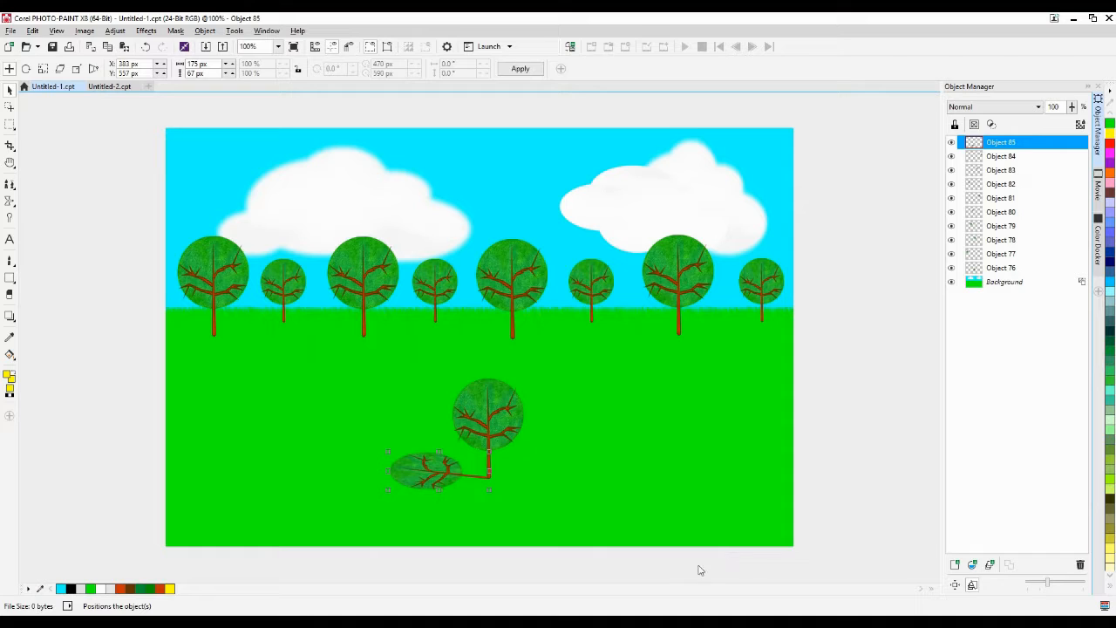
pyautogui.click(637, 511)
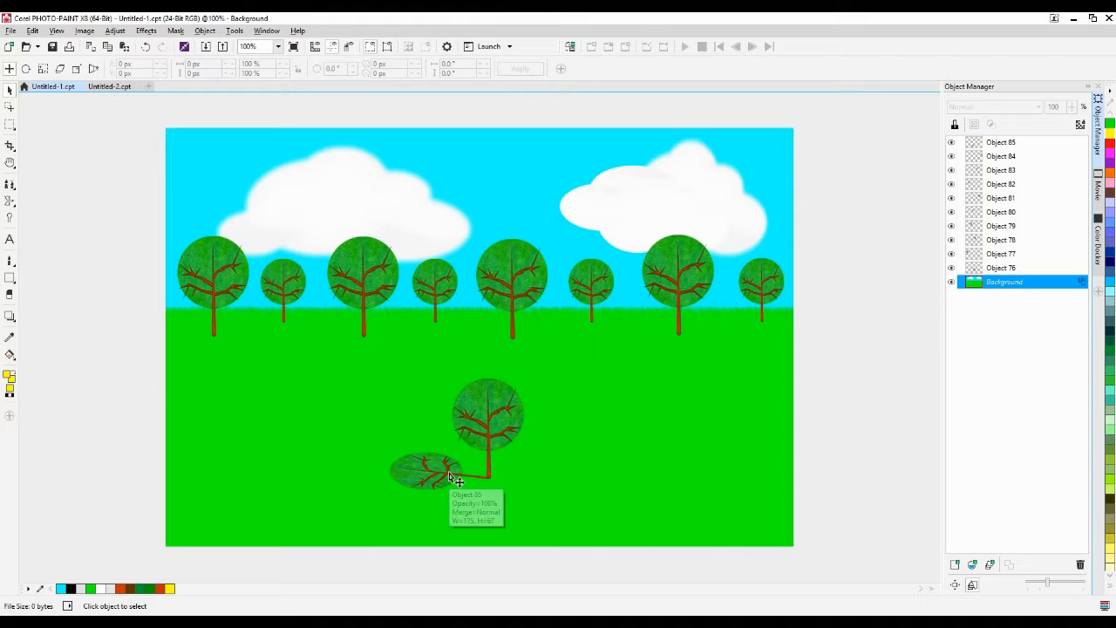
# Create a mask from the flattened tree, copy the masked area of the Background, and remove the mask
pyautogui.click(414, 472)
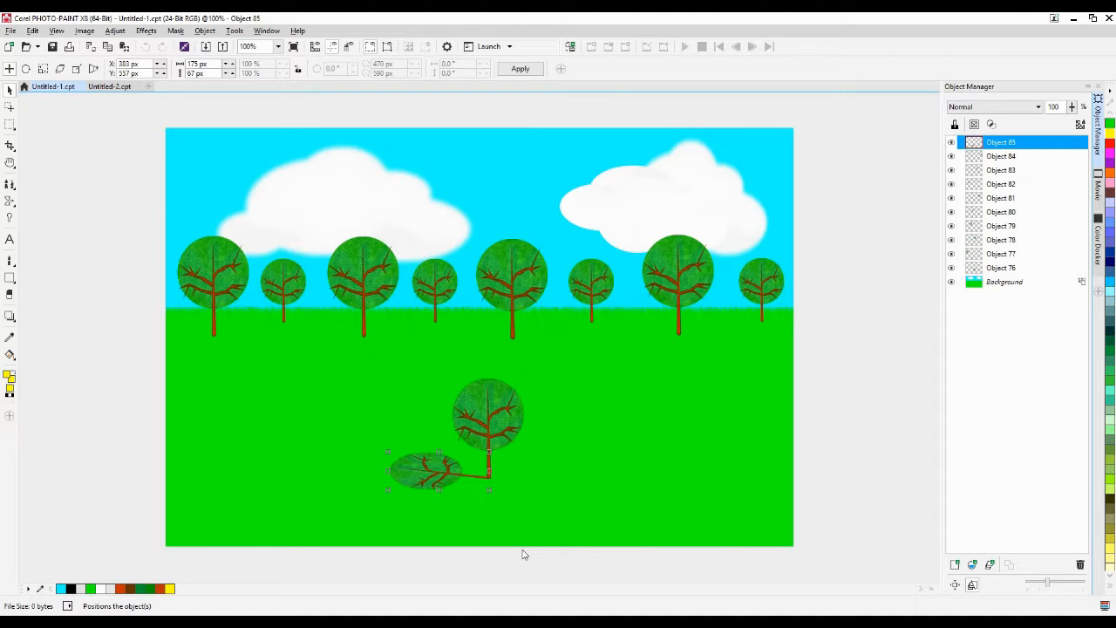
pyautogui.hotkey('ctrl', 'm')
pyautogui.hotkey('ctrl', 'shift', 'i')
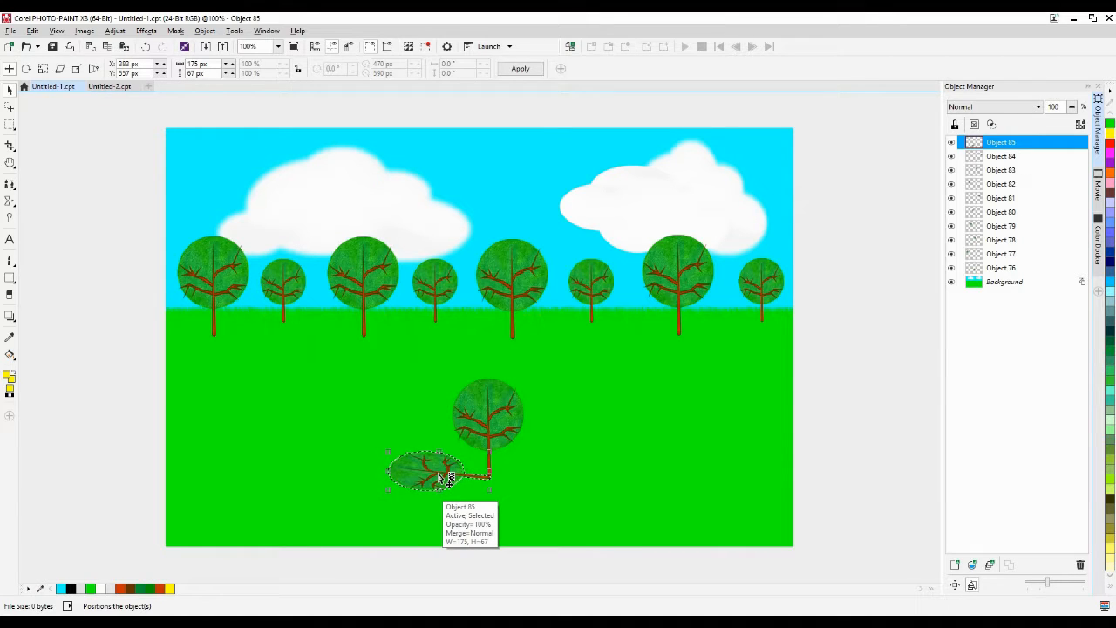
pyautogui.click(1051, 284)
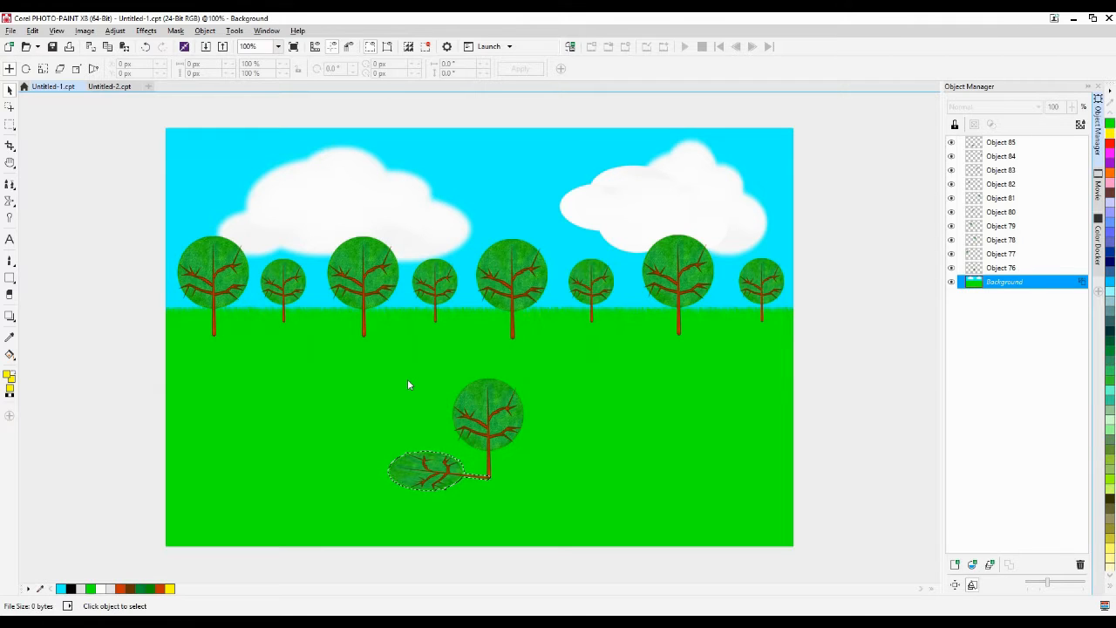
pyautogui.hotkey('ctrl', 'r')
# Delete the flattened tree and paste the copied piece of background grass in its place
pyautogui.click(435, 477)
pyautogui.press('Delete')
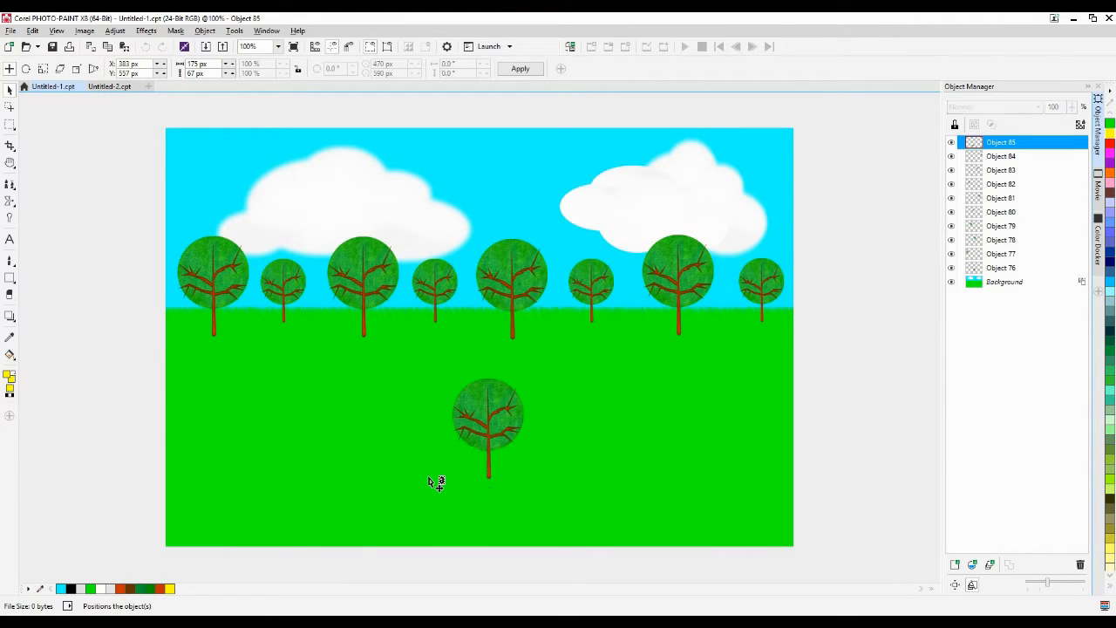
pyautogui.hotkey('ctrl', 'v')
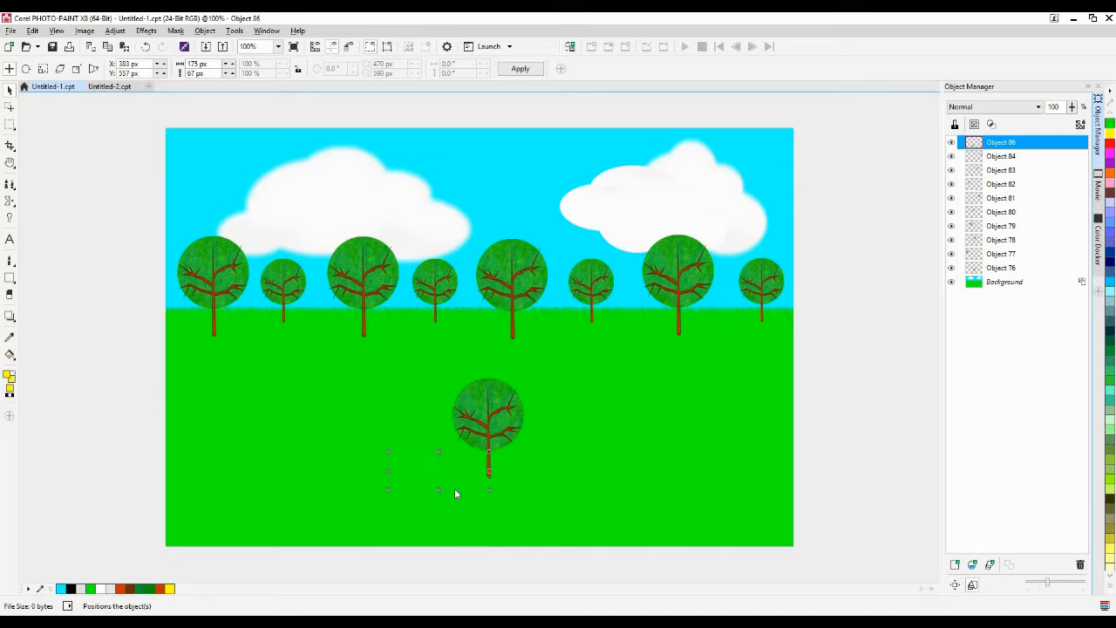
# Darken the pasted grass shape into a shadow using Brightness/Contrast/Intensity with brightness 0 and intensity -34
pyautogui.click(115, 30)
pyautogui.click(186, 172)
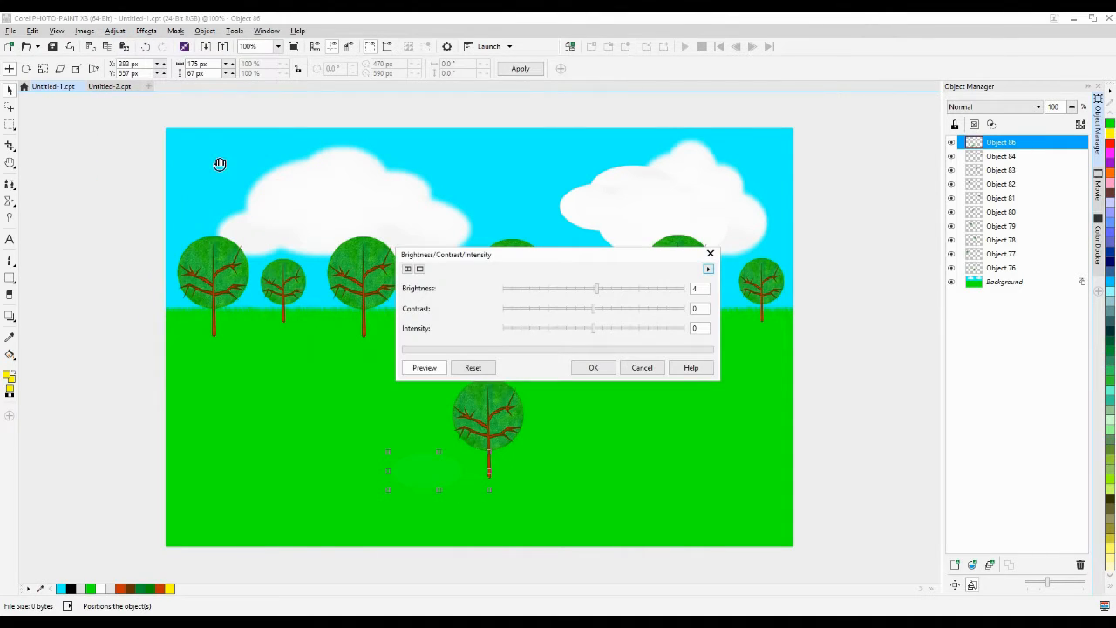
pyautogui.moveTo(487, 256); pyautogui.dragTo(646, 178)
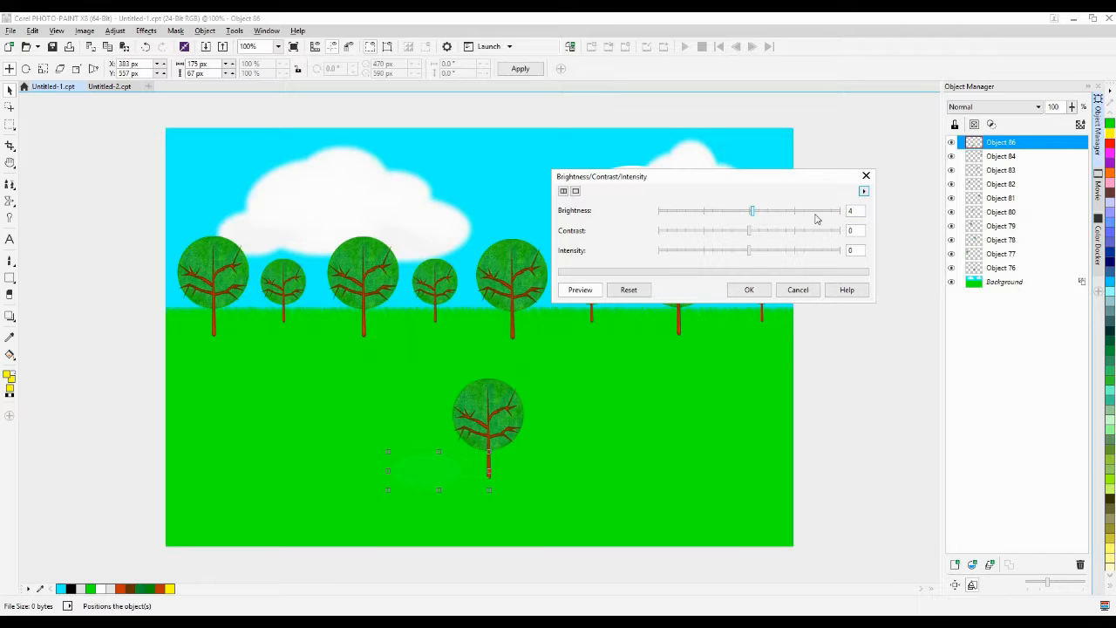
pyautogui.click(854, 212)
pyautogui.doubleClick(854, 212)
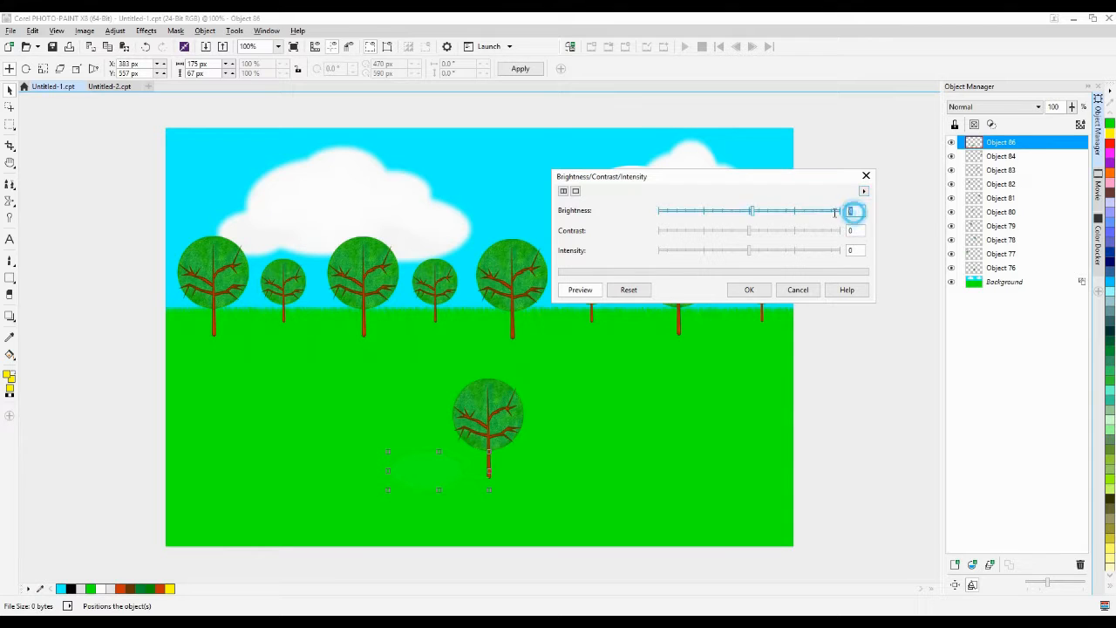
pyautogui.write('0')
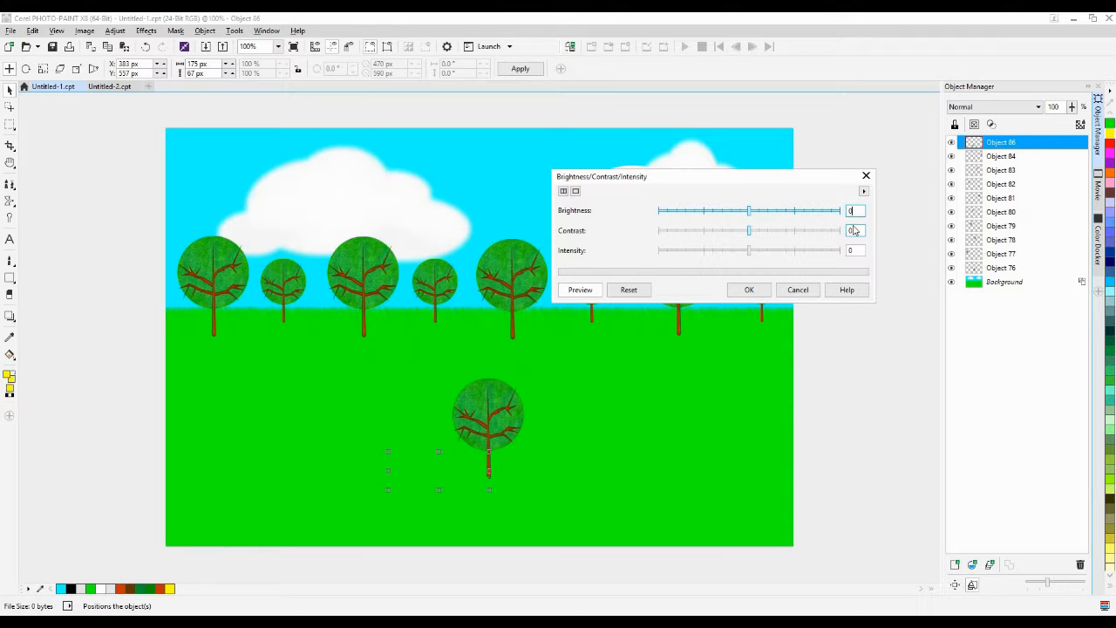
pyautogui.moveTo(747, 249); pyautogui.dragTo(740, 252)
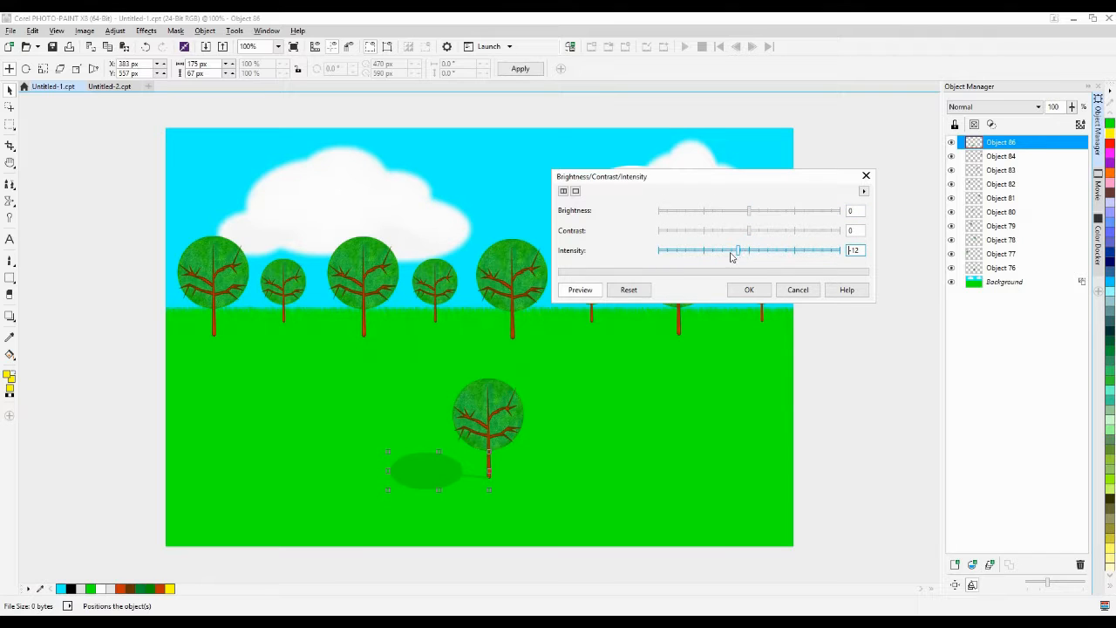
pyautogui.moveTo(735, 252)
pyautogui.mouseDown()
pyautogui.moveTo(673, 251)
pyautogui.moveTo(731, 253)
pyautogui.moveTo(720, 255)
pyautogui.mouseUp()
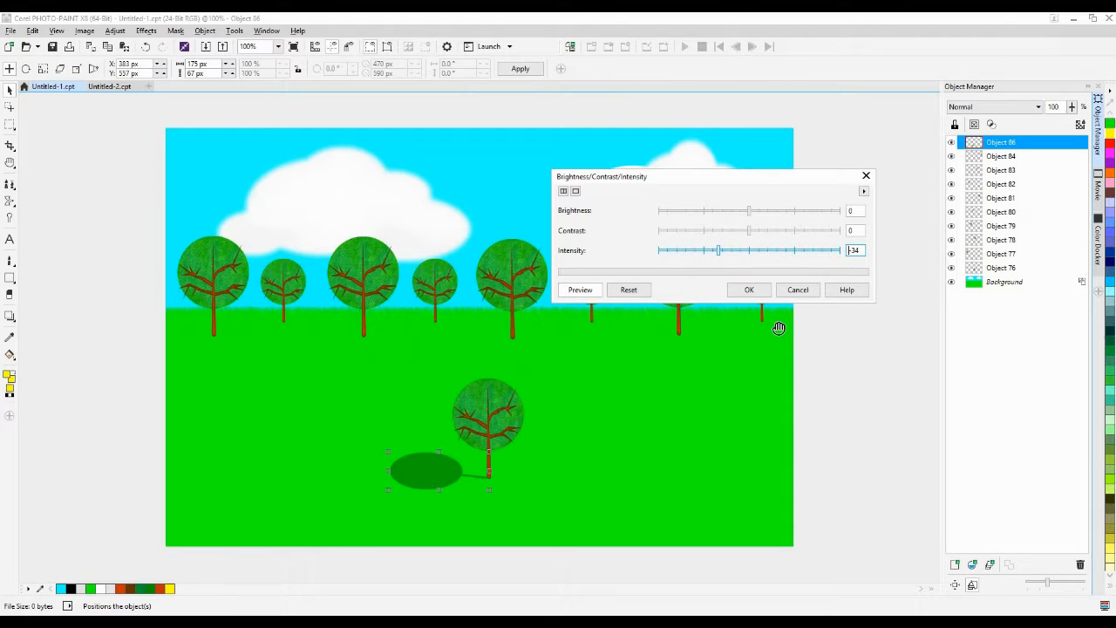
pyautogui.click(749, 291)
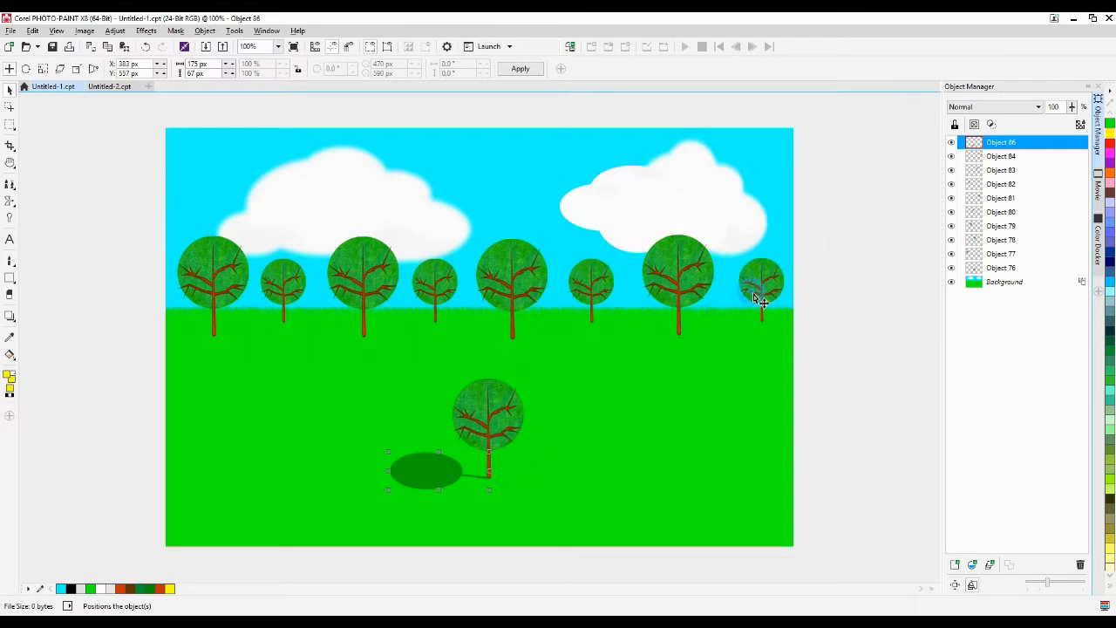
# Cut the foreground tree and paste it back in place so it is stacked above the shadow
pyautogui.click(840, 425)
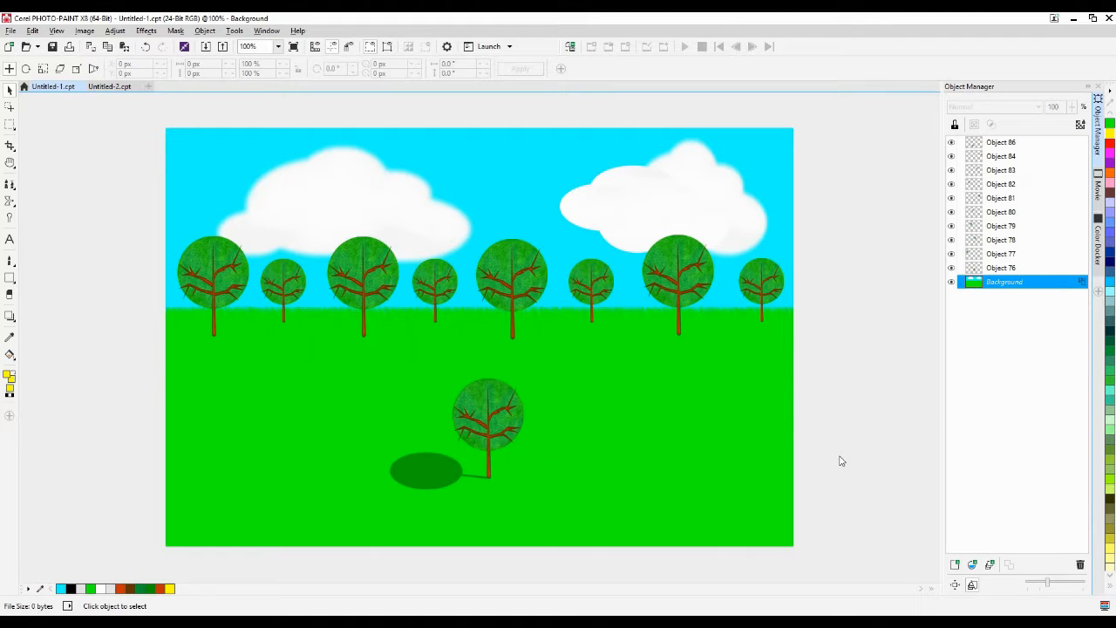
pyautogui.click(490, 410)
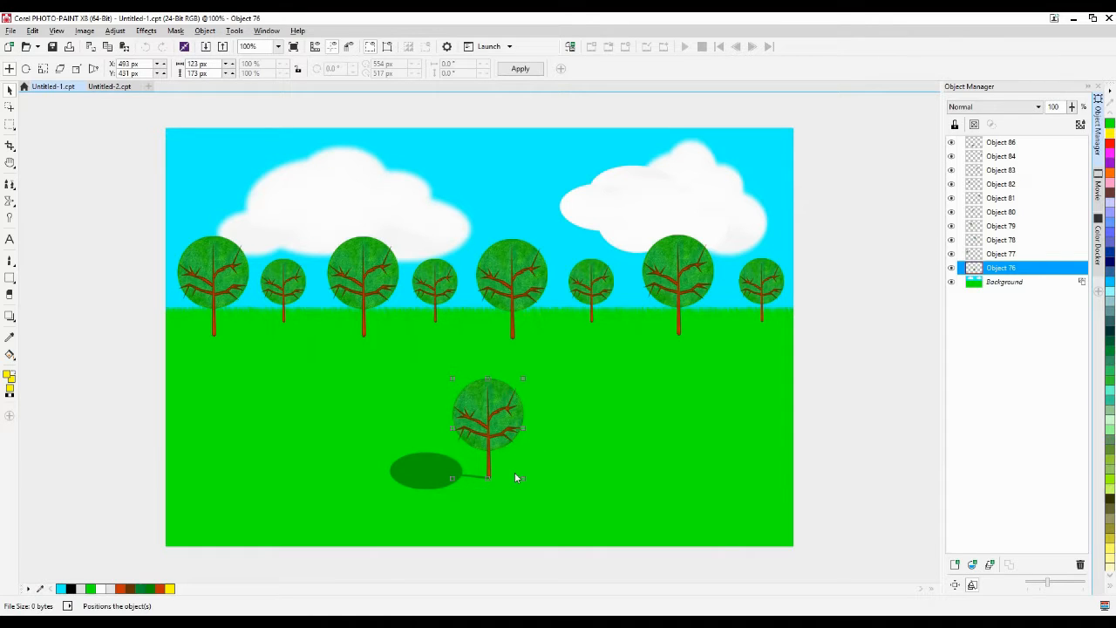
pyautogui.hotkey('ctrl', 'x')
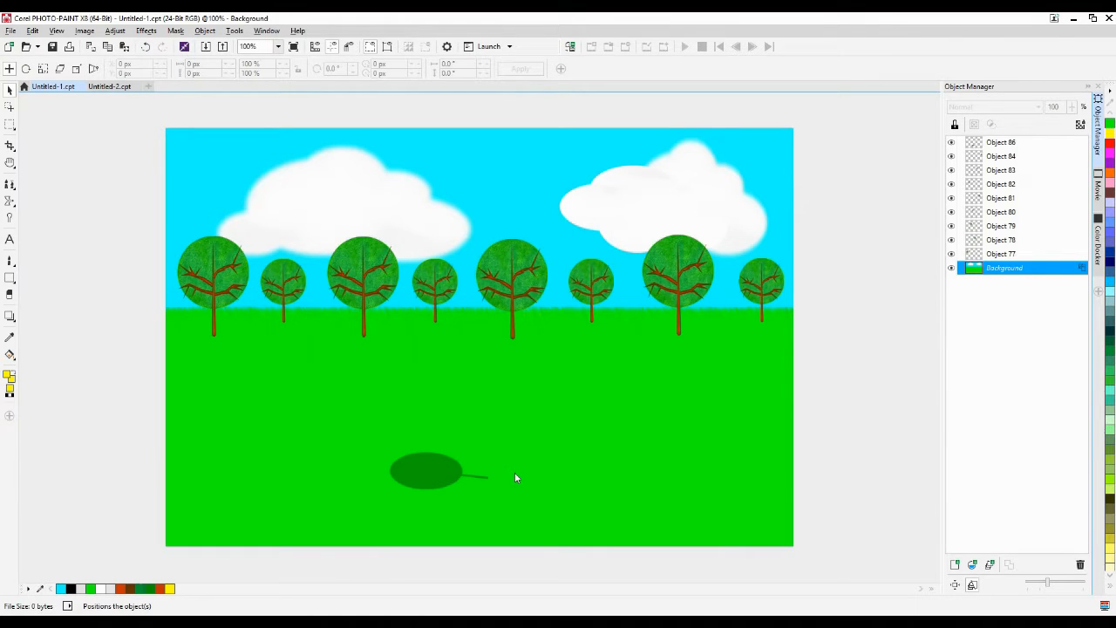
pyautogui.hotkey('ctrl', 'v')
pyautogui.click(842, 490)
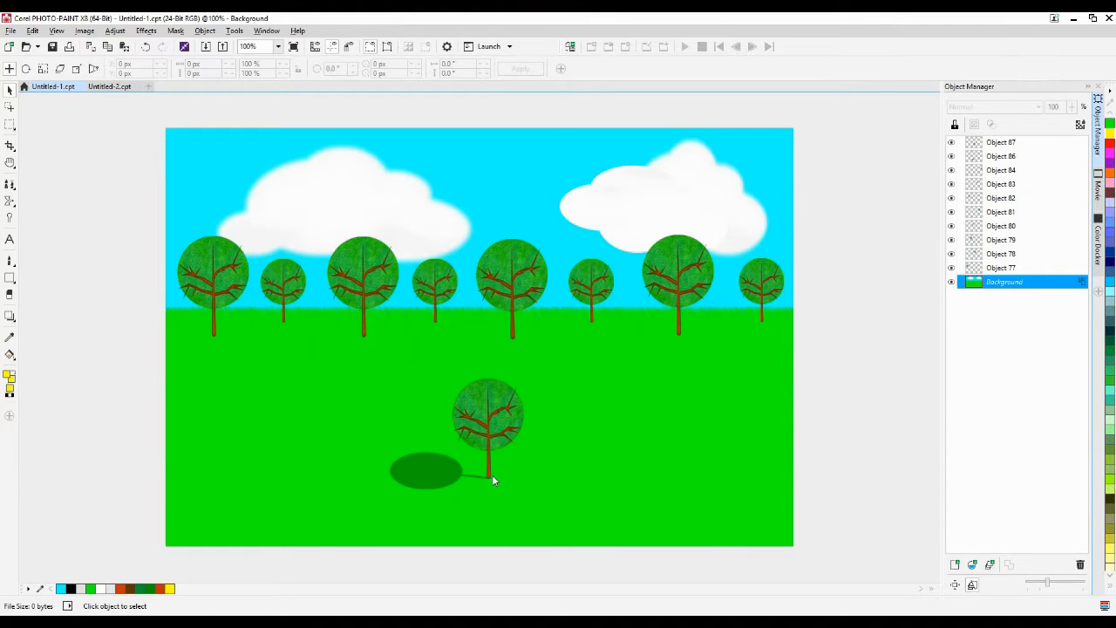
# Reposition the shadow at about X 383, Y 556 px so its trunk end meets the tree's base
pyautogui.click(420, 470)
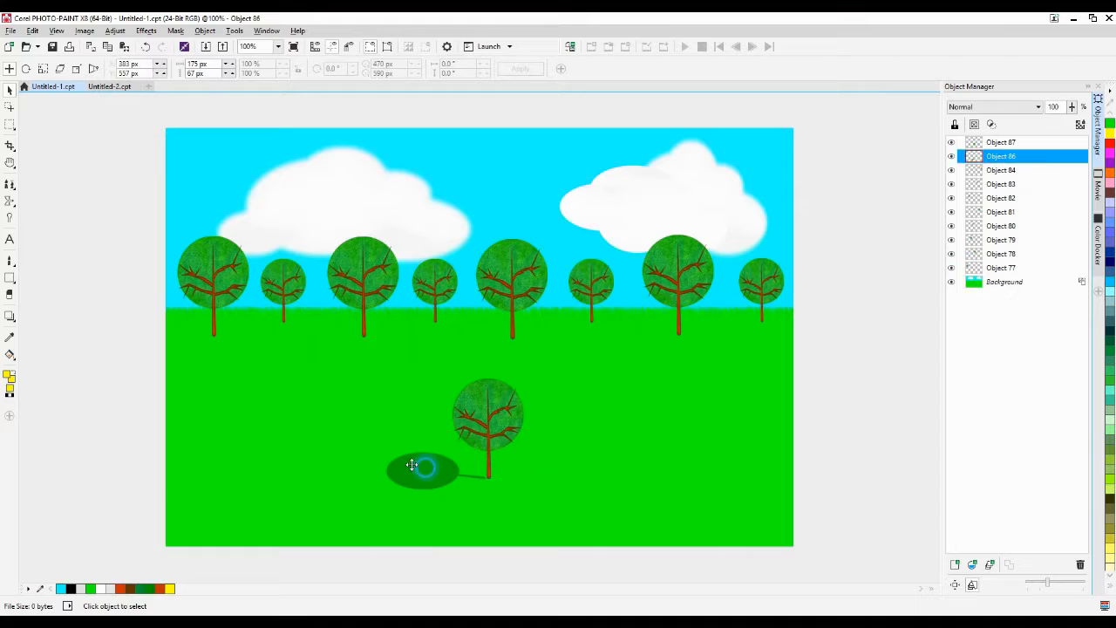
pyautogui.moveTo(418, 466)
pyautogui.mouseDown()
pyautogui.moveTo(409, 463)
pyautogui.moveTo(424, 467)
pyautogui.mouseUp()
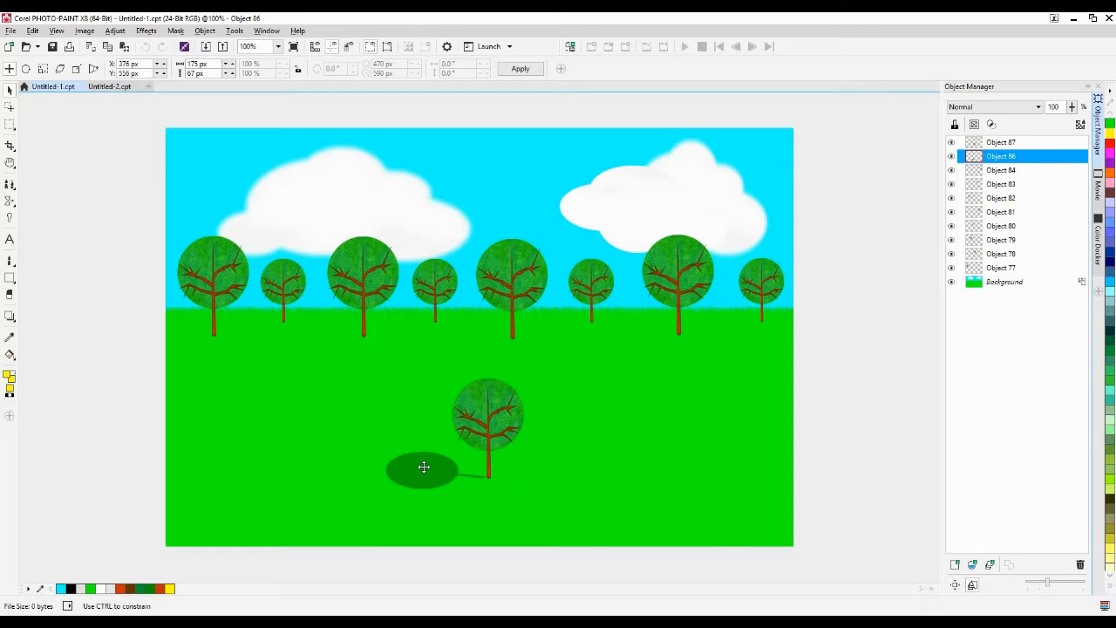
pyautogui.moveTo(423, 466)
pyautogui.mouseDown()
pyautogui.moveTo(430, 487)
pyautogui.moveTo(441, 476)
pyautogui.moveTo(430, 466)
pyautogui.moveTo(440, 472)
pyautogui.mouseUp()
pyautogui.click(580, 506)
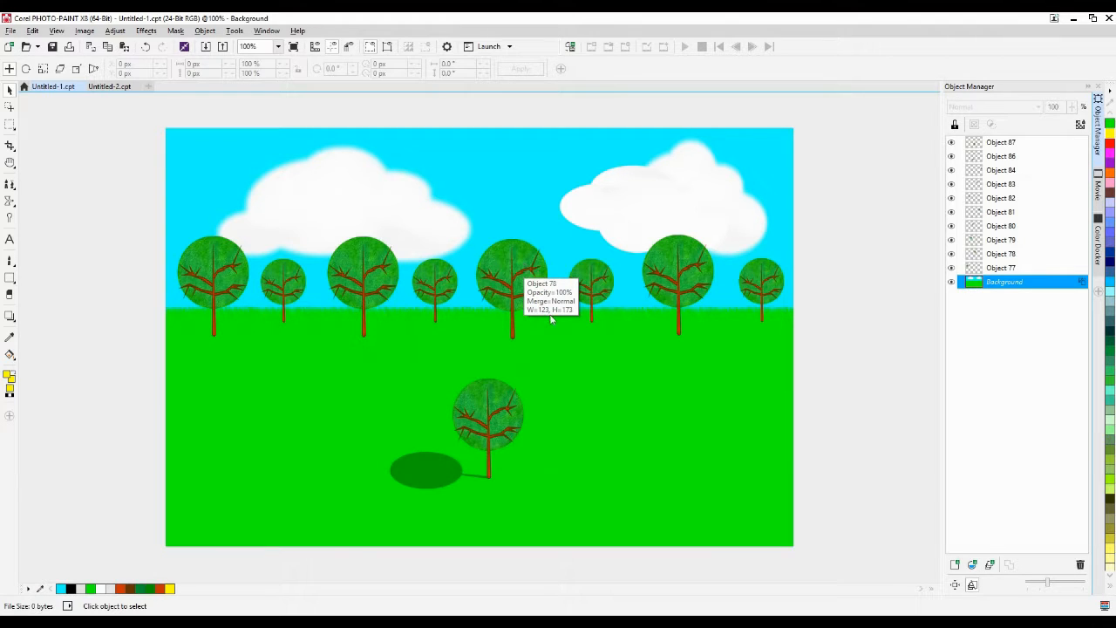
# Delete the shadow object from beneath the foreground tree
pyautogui.click(424, 474)
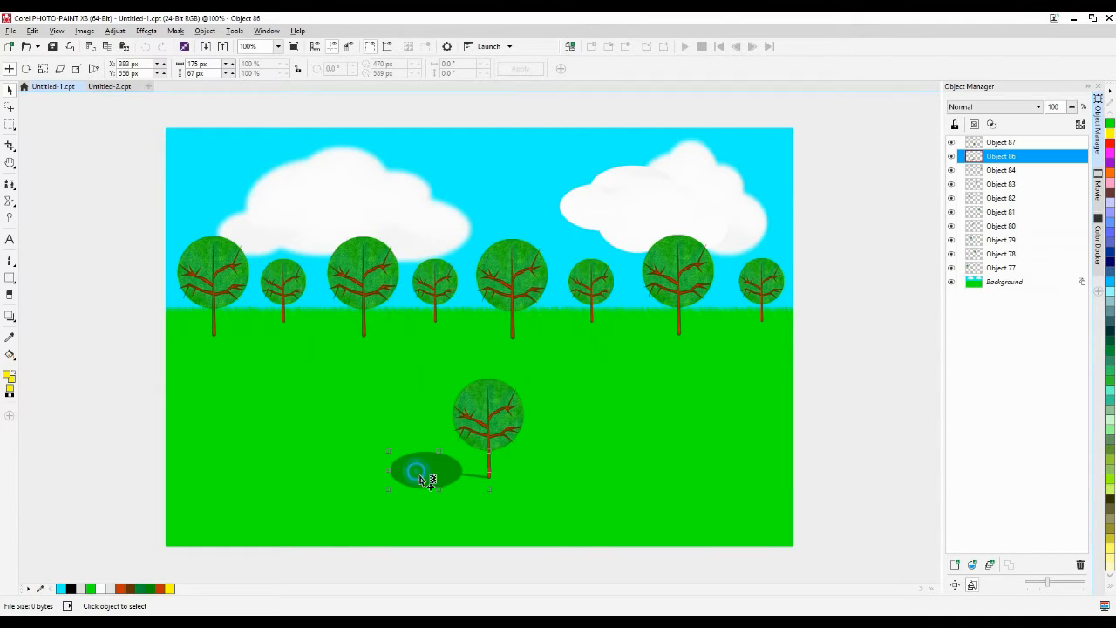
pyautogui.press('Delete')
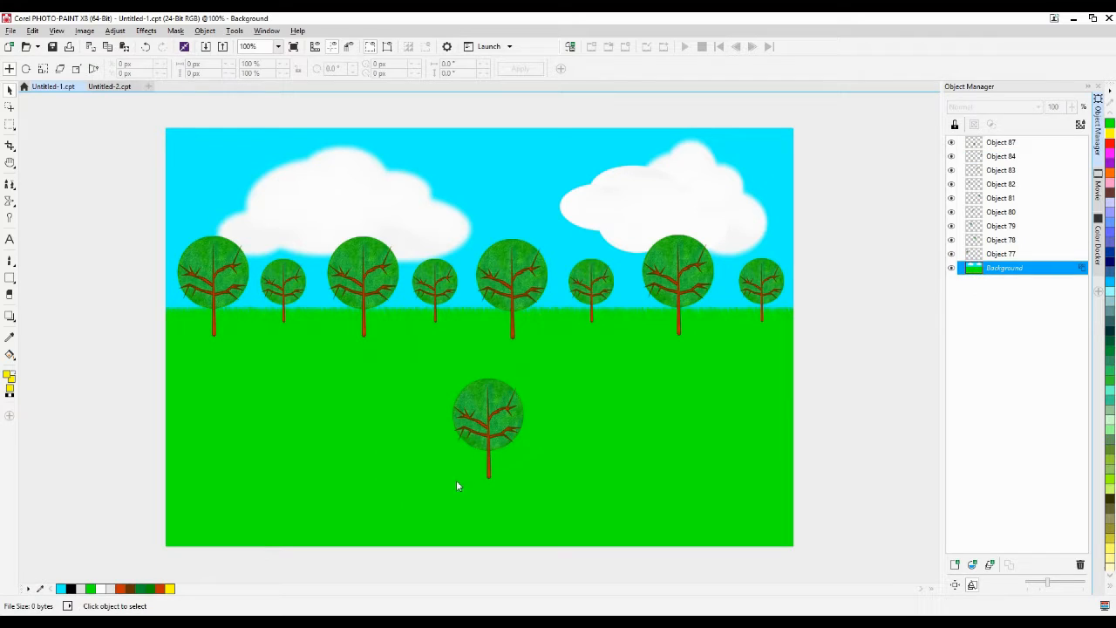
# Delete the foreground tree and combine all eight horizon trees with the background
pyautogui.click(486, 444)
pyautogui.press('Delete')
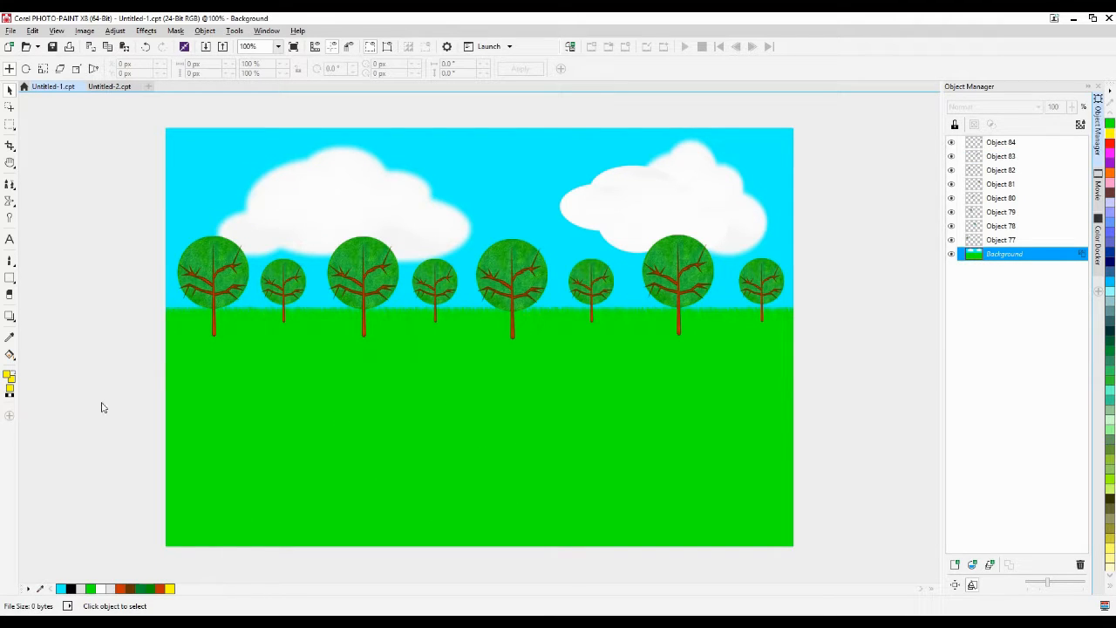
pyautogui.moveTo(61, 428); pyautogui.dragTo(941, 157)
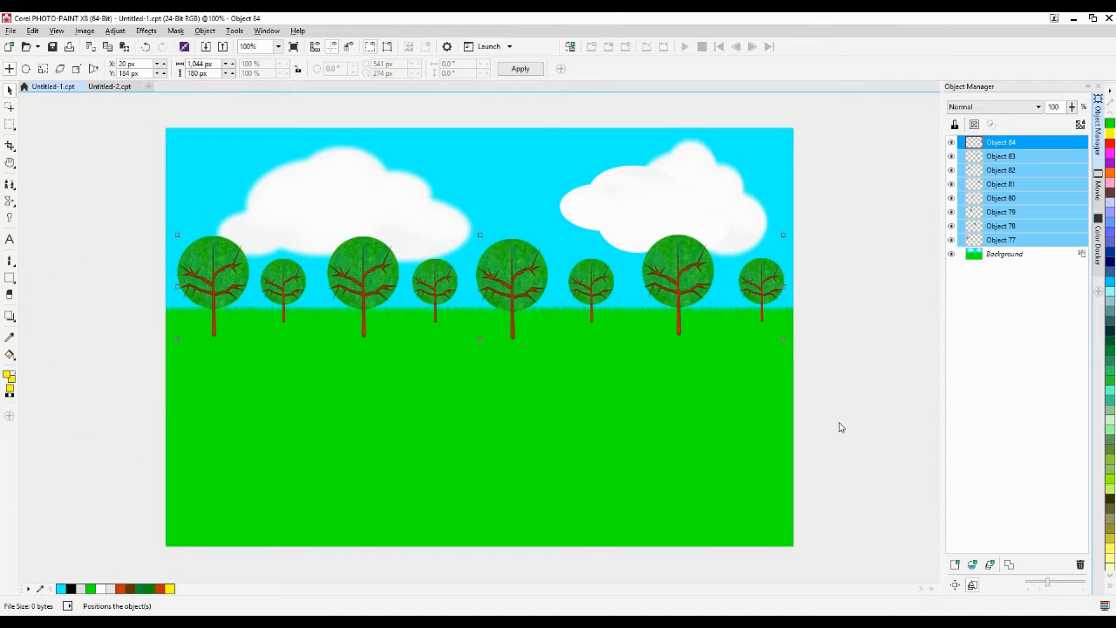
pyautogui.hotkey('ctrl', 'Down')
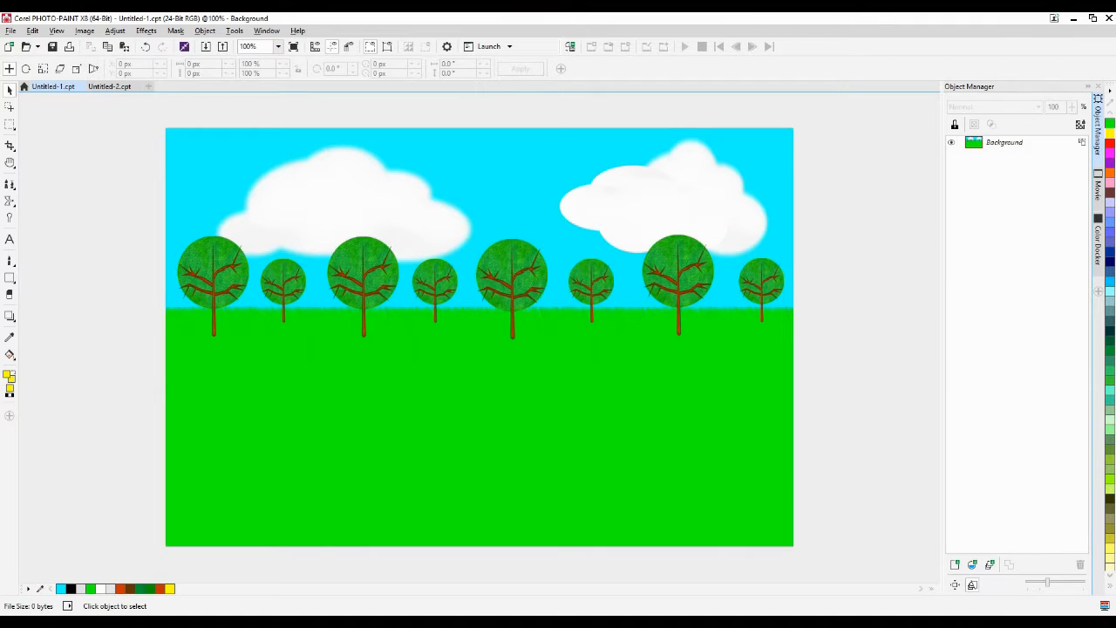
# Draw a black-filled rectangle about 1,155 by 276 px across the lower grass and combine it with the background
pyautogui.click(1107, 589)
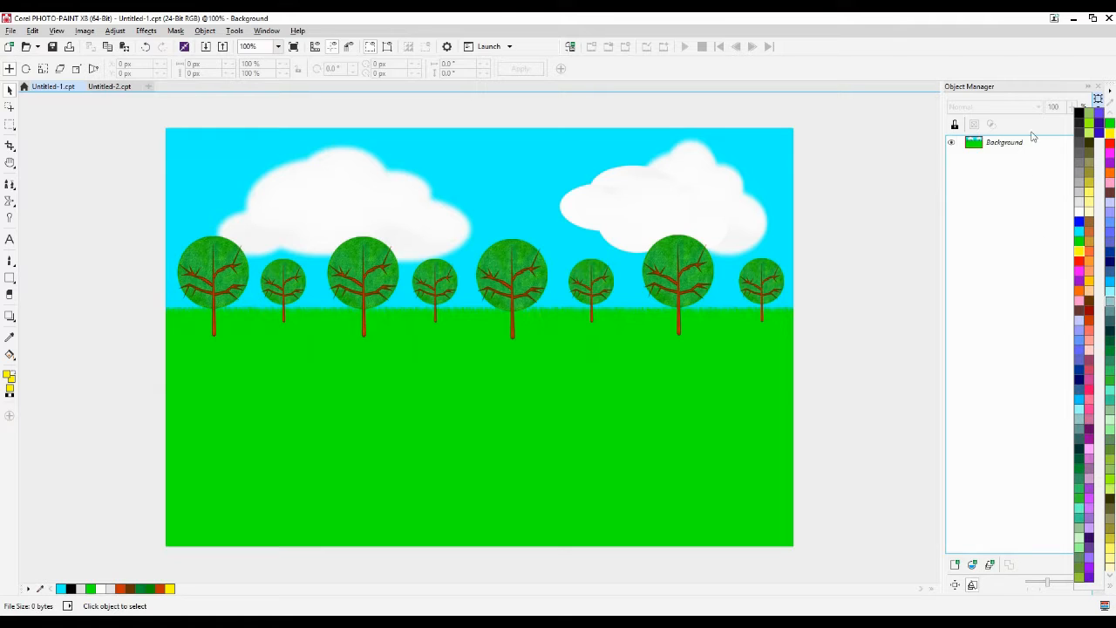
pyautogui.click(1080, 114)
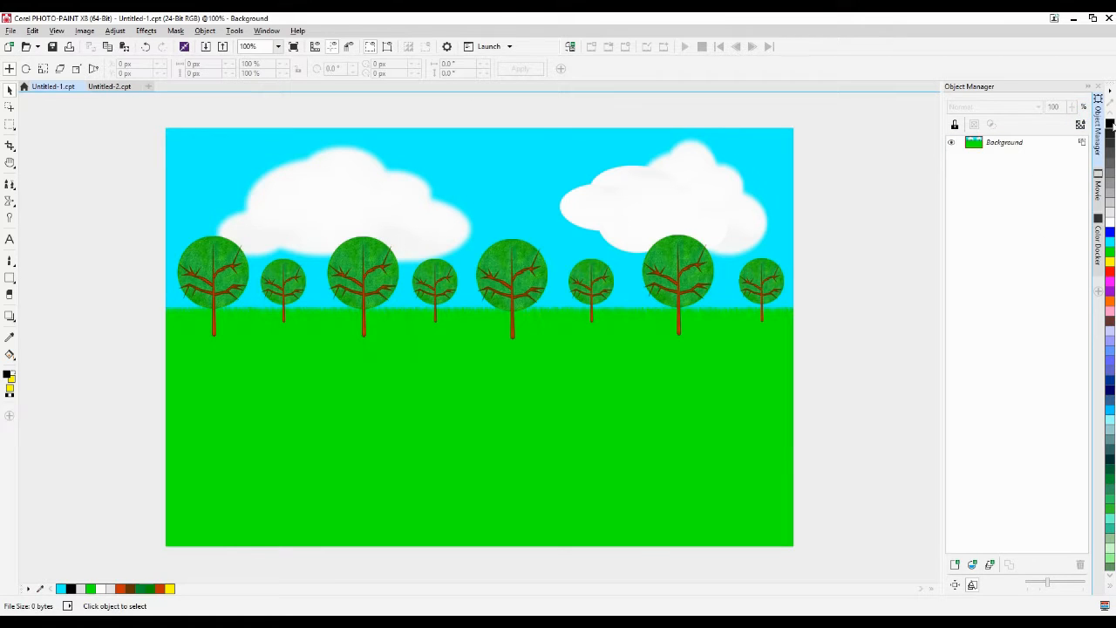
pyautogui.rightClick(1110, 123)
pyautogui.click(9, 277)
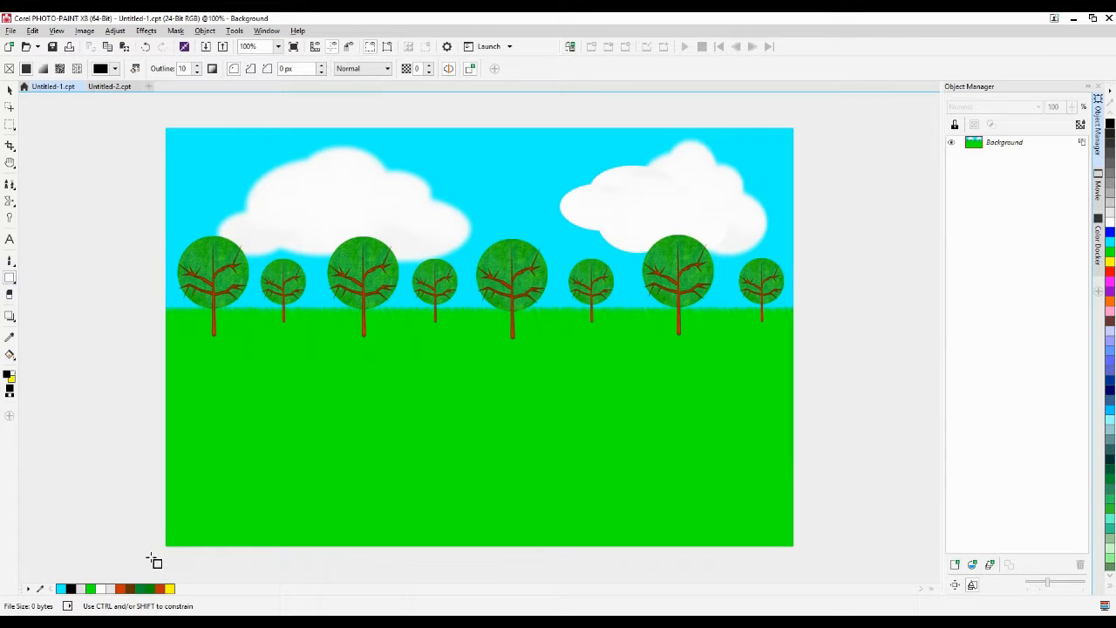
pyautogui.moveTo(150, 557); pyautogui.dragTo(822, 398)
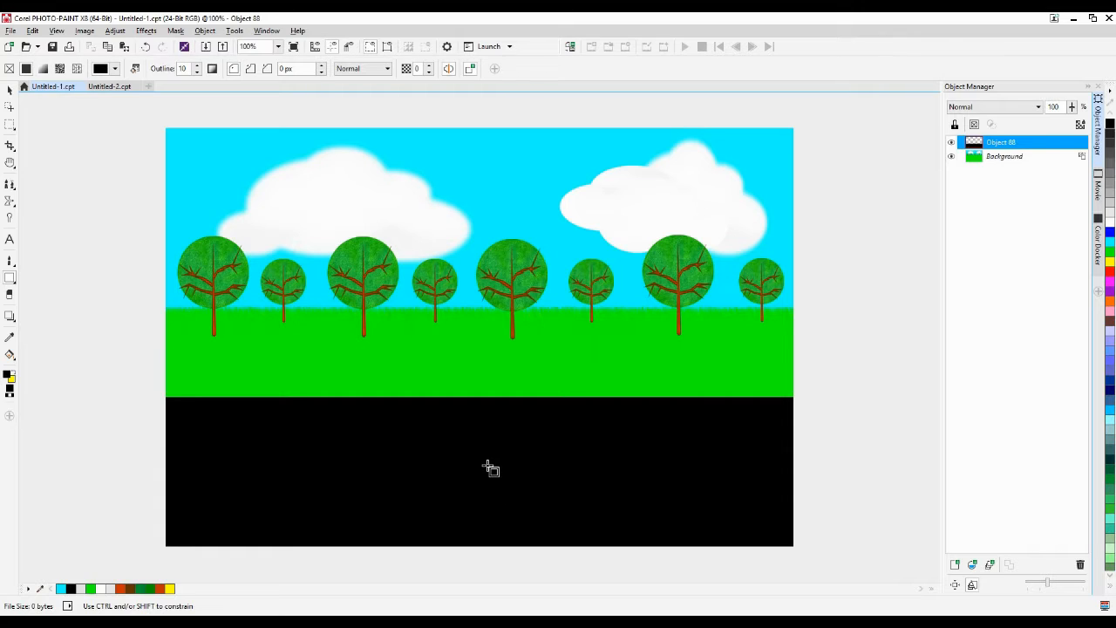
pyautogui.click(9, 92)
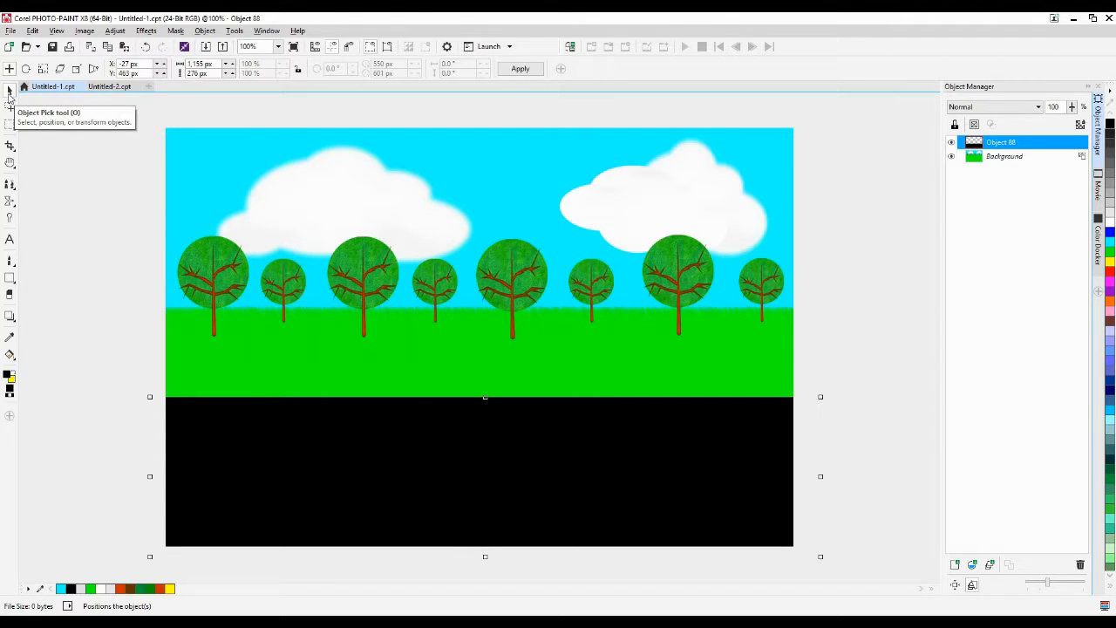
pyautogui.hotkey('ctrl', 'shift', 'Down')
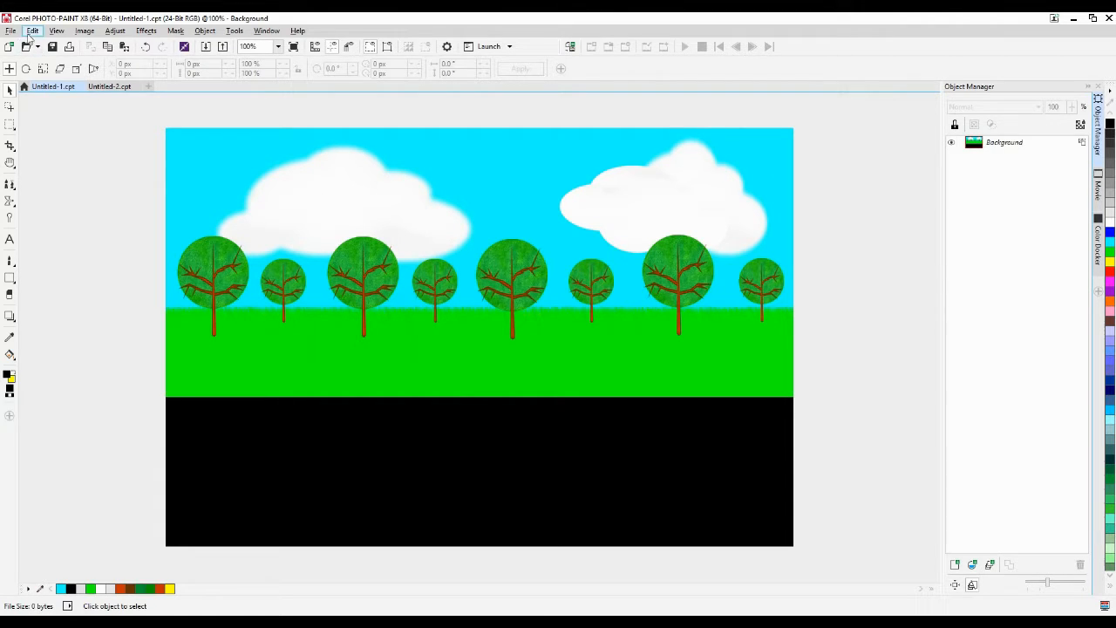
pyautogui.click(10, 31)
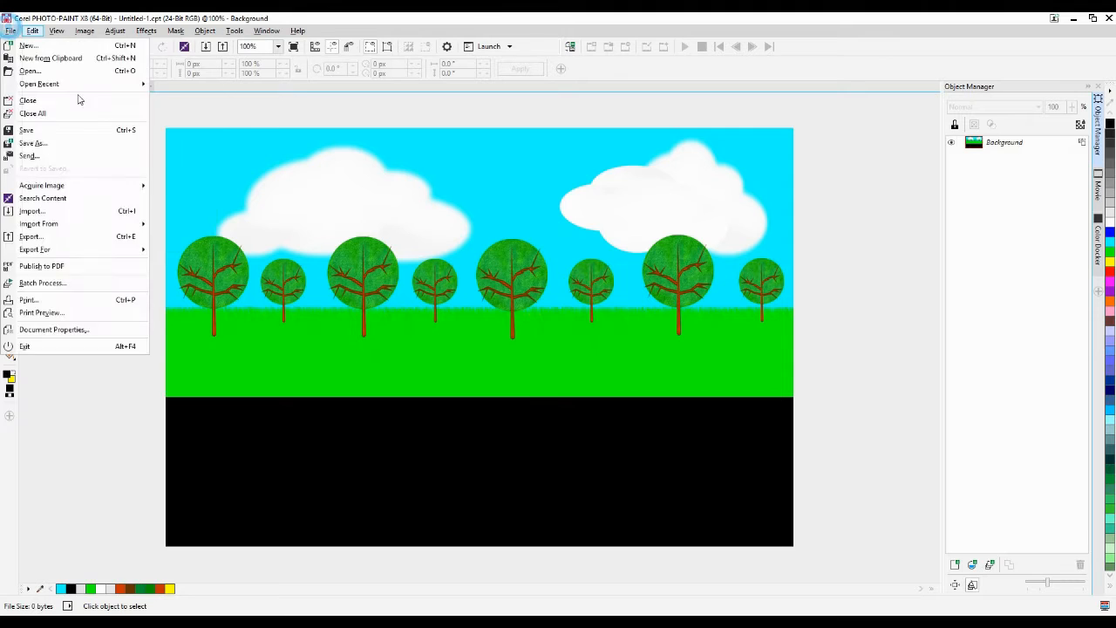
pyautogui.click(36, 143)
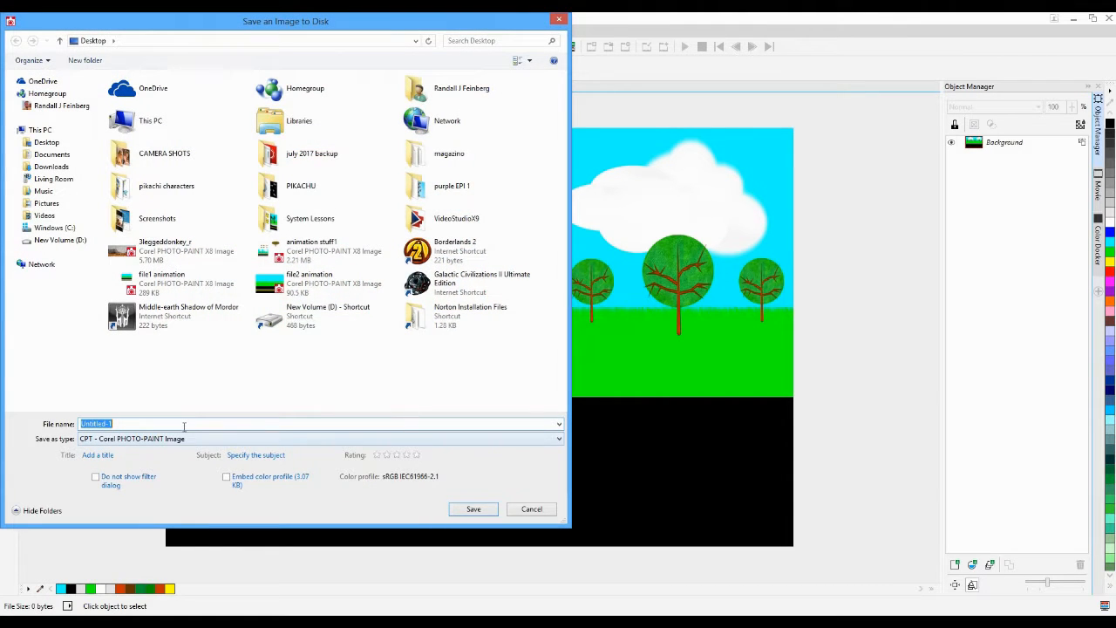
pyautogui.write('anima')
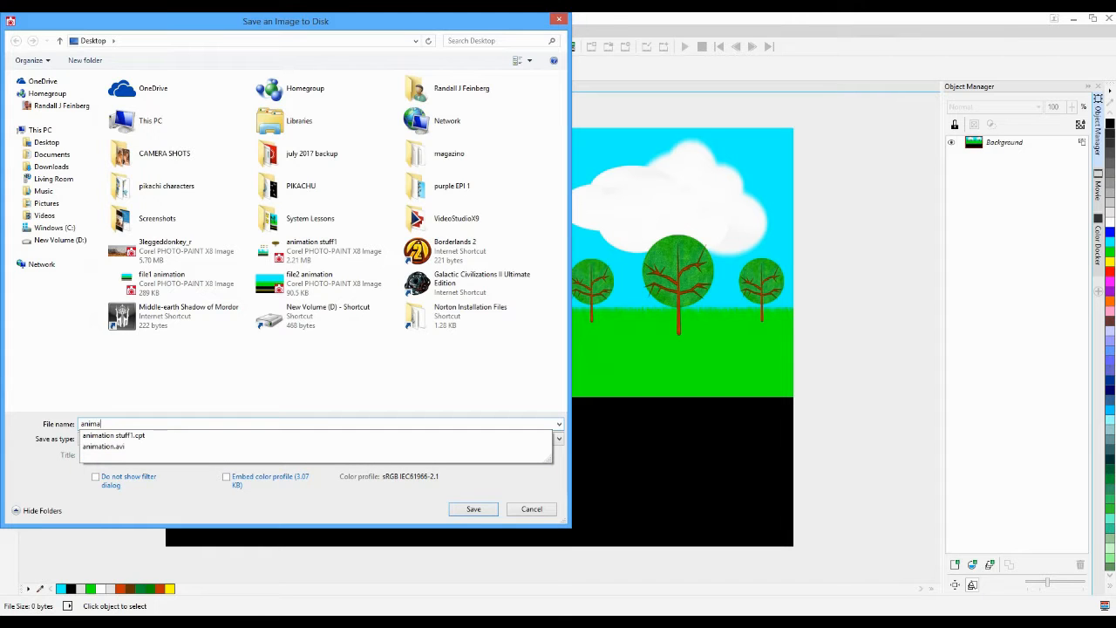
pyautogui.write('tion')
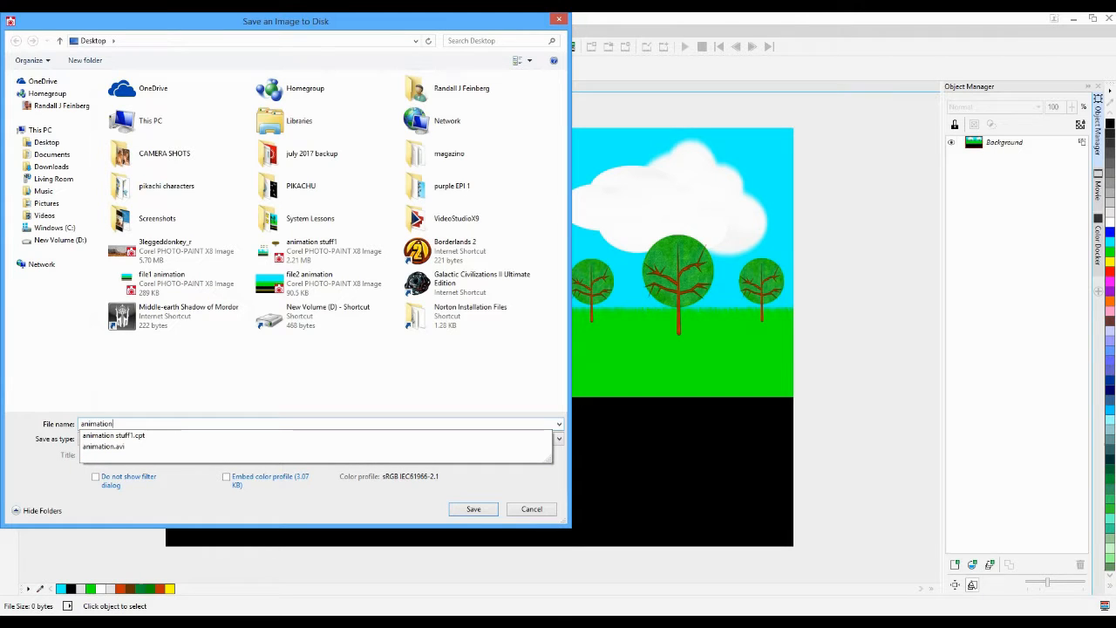
pyautogui.click(169, 446)
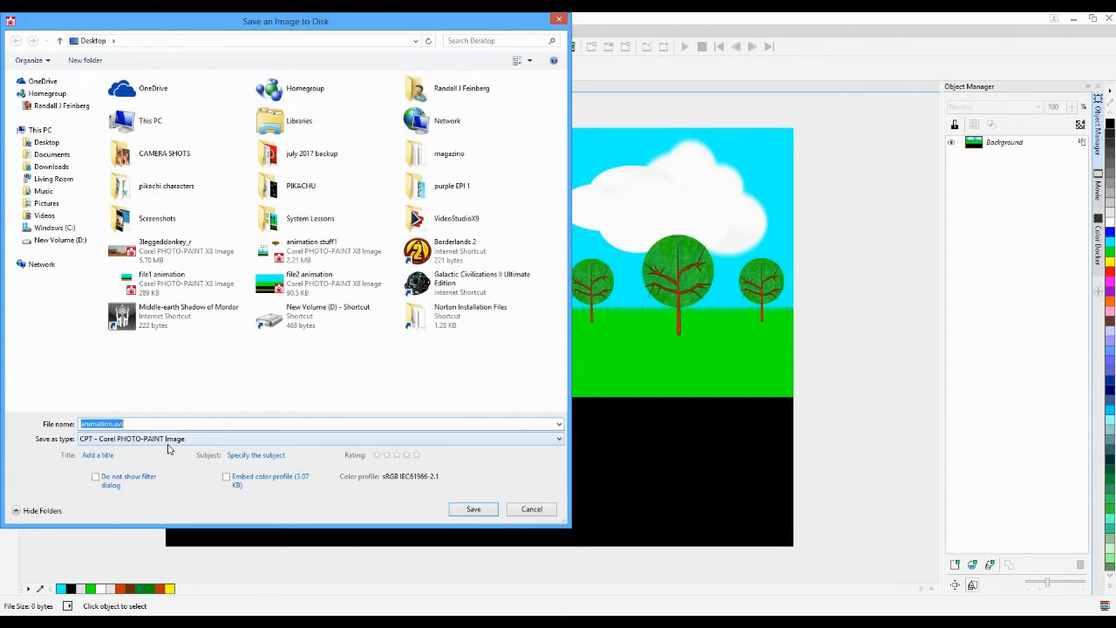
pyautogui.click(170, 441)
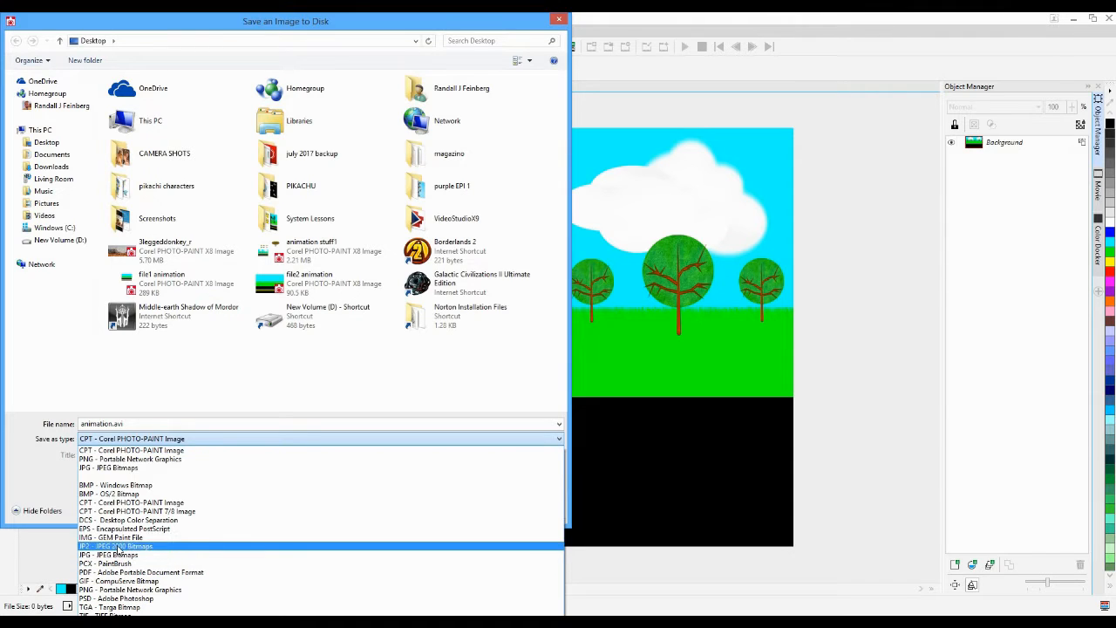
pyautogui.click(180, 432)
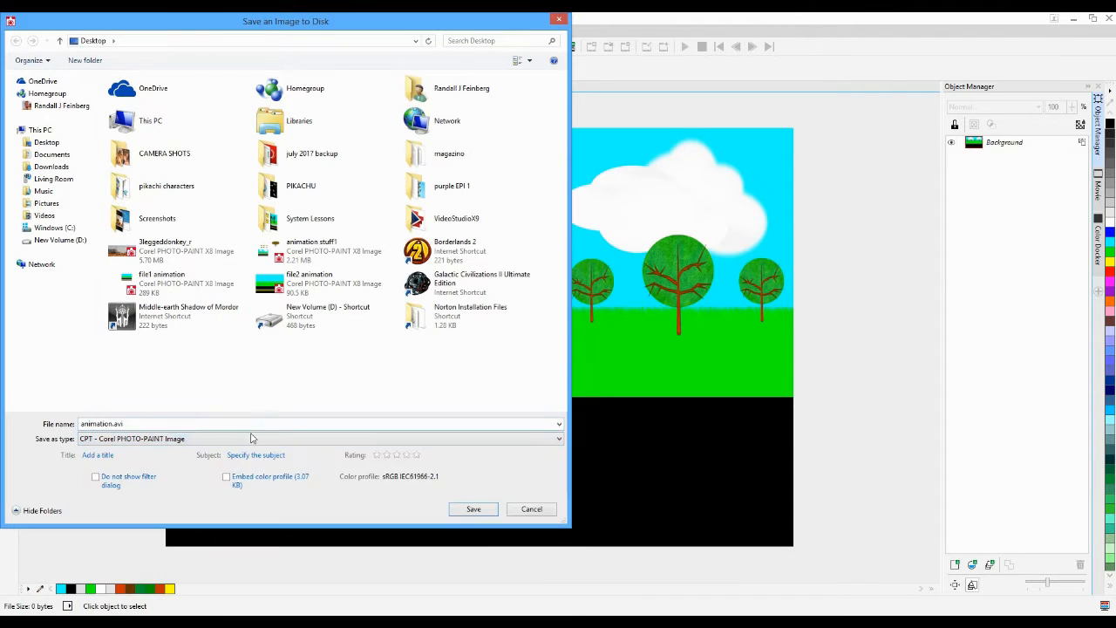
pyautogui.click(532, 509)
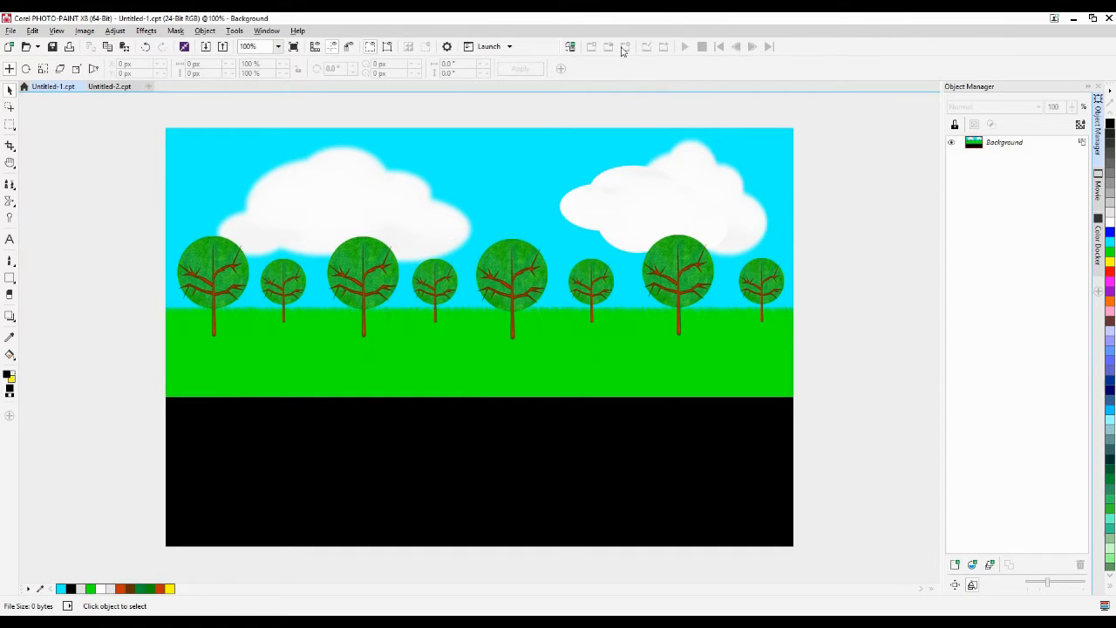
# Convert the landscape document into a movie and save it to the Desktop as animation in AVI format, replacing the existing file
pyautogui.click(569, 46)
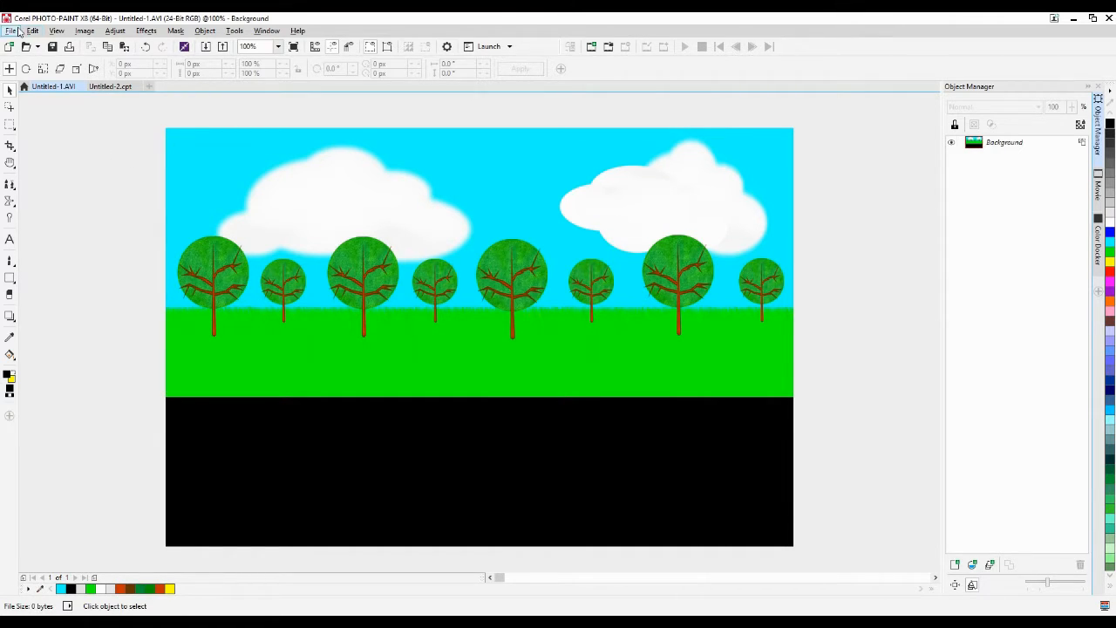
pyautogui.click(11, 31)
pyautogui.click(39, 143)
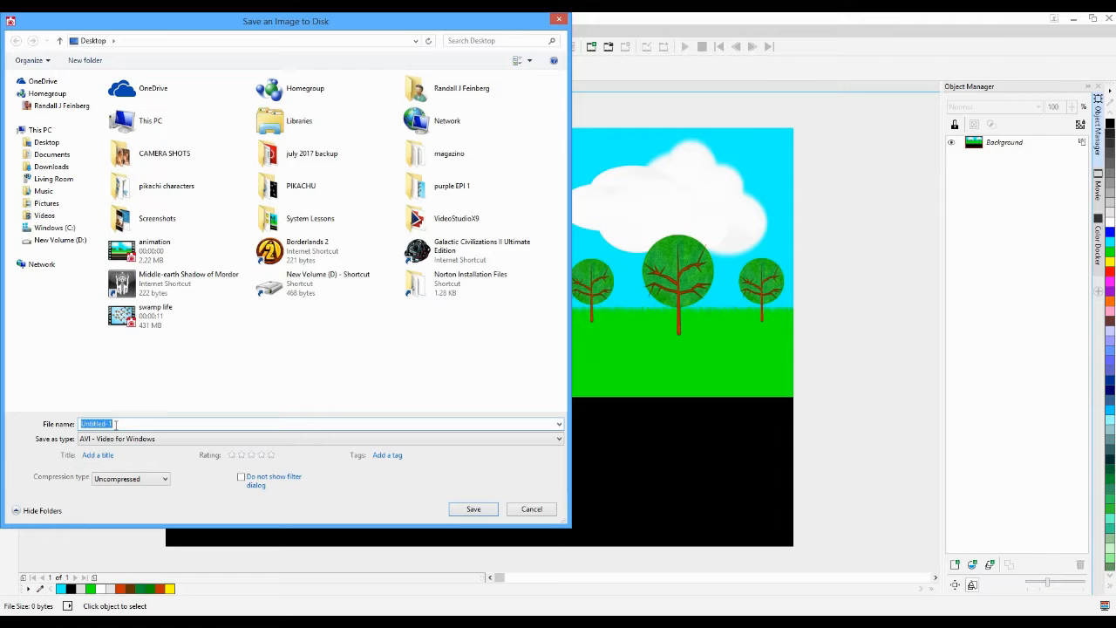
pyautogui.write('a')
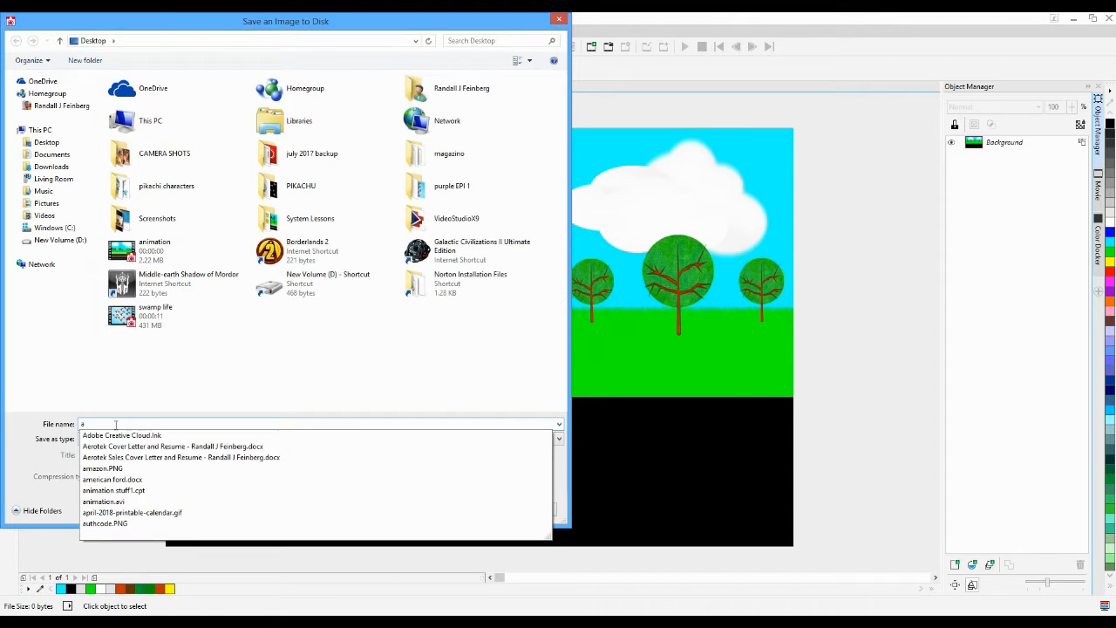
pyautogui.write('nimation')
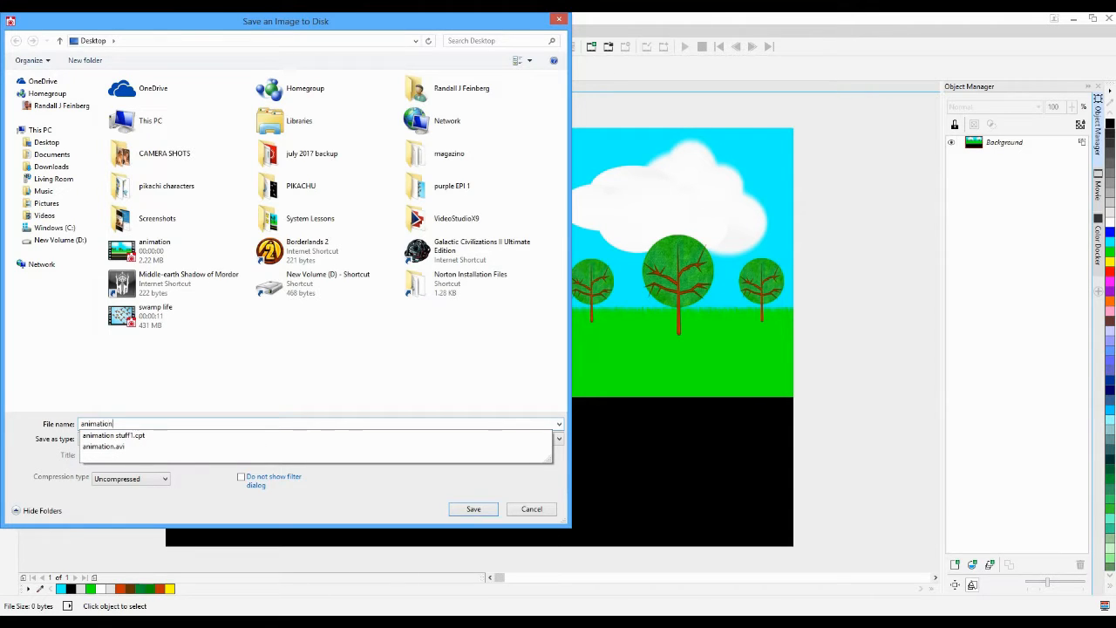
pyautogui.click(206, 408)
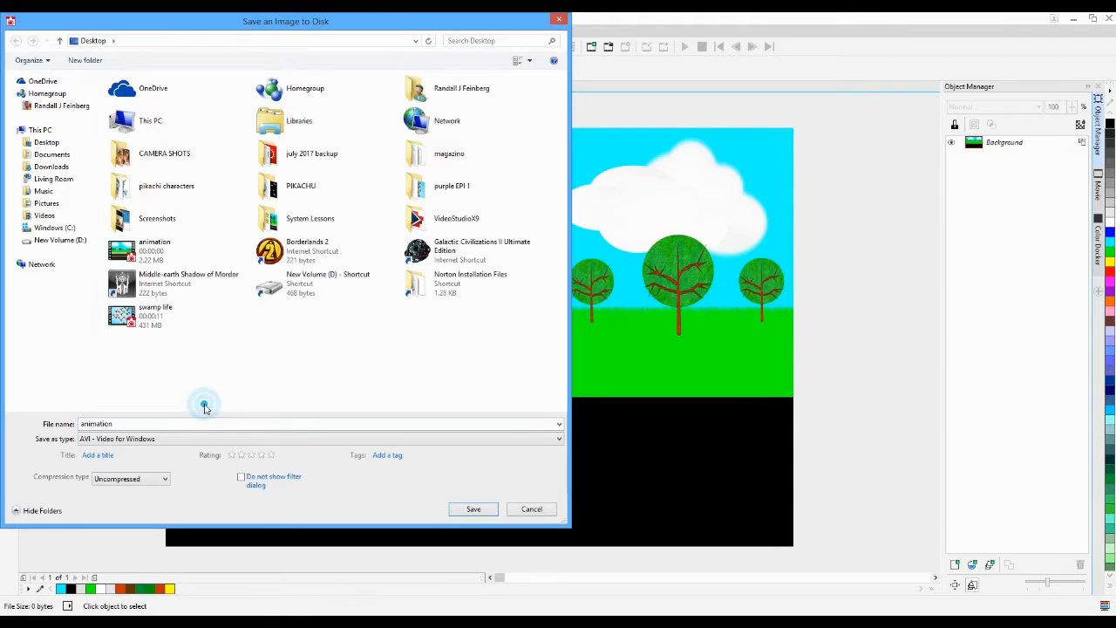
pyautogui.click(173, 440)
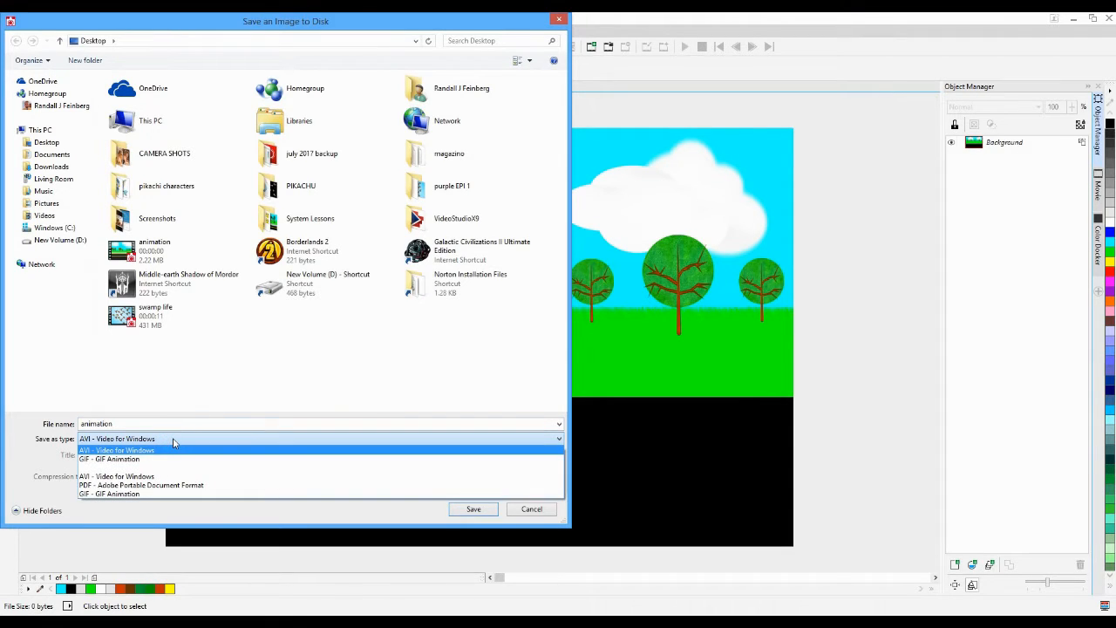
pyautogui.click(173, 444)
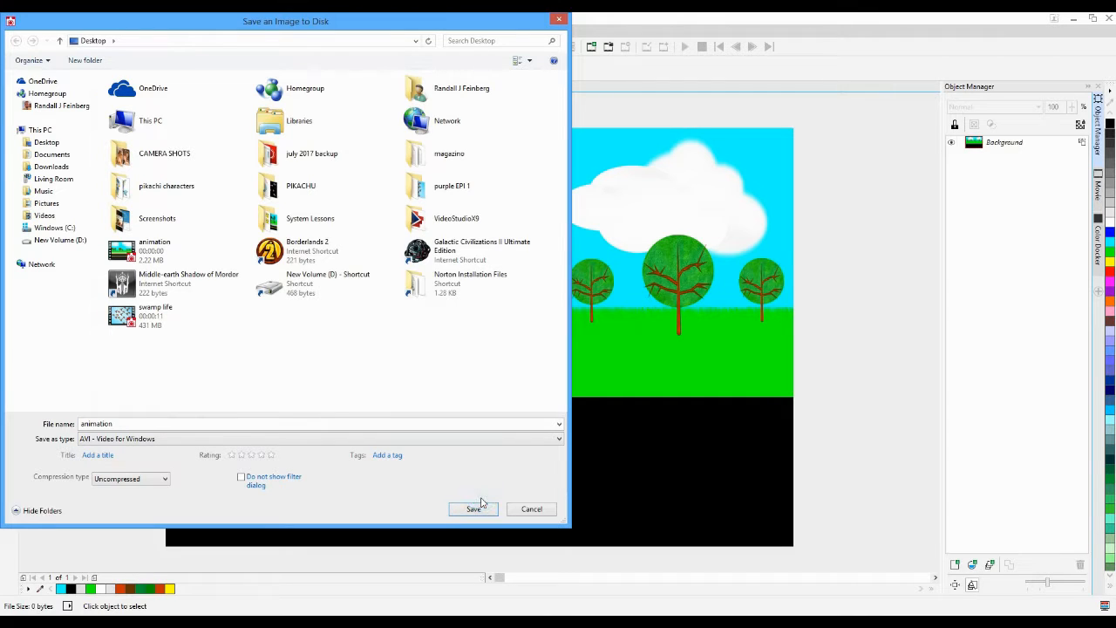
pyautogui.click(476, 510)
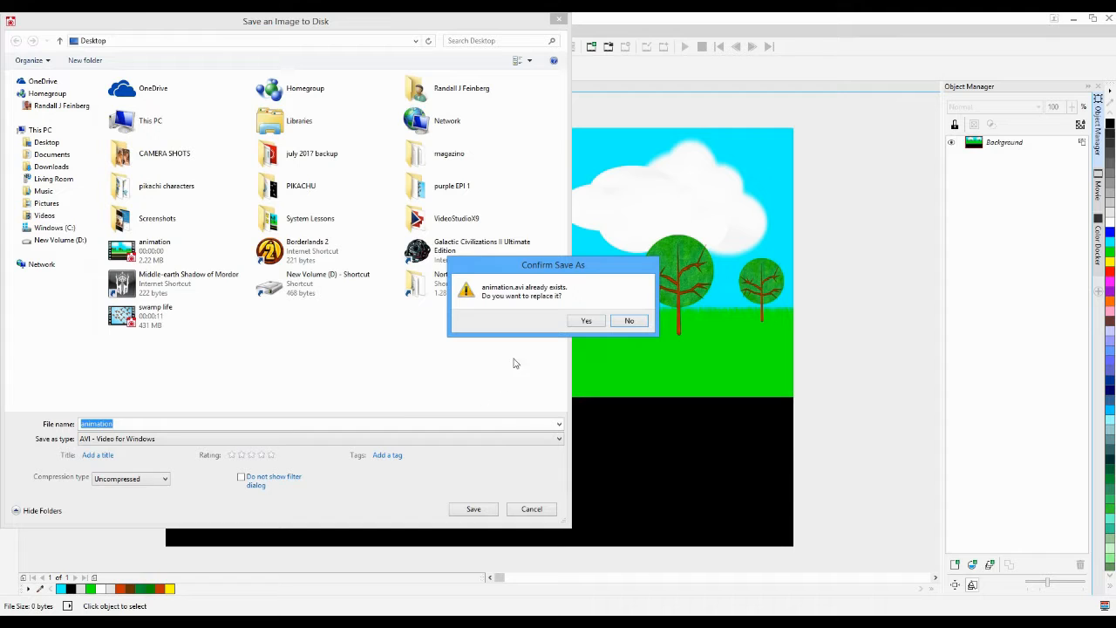
pyautogui.click(581, 322)
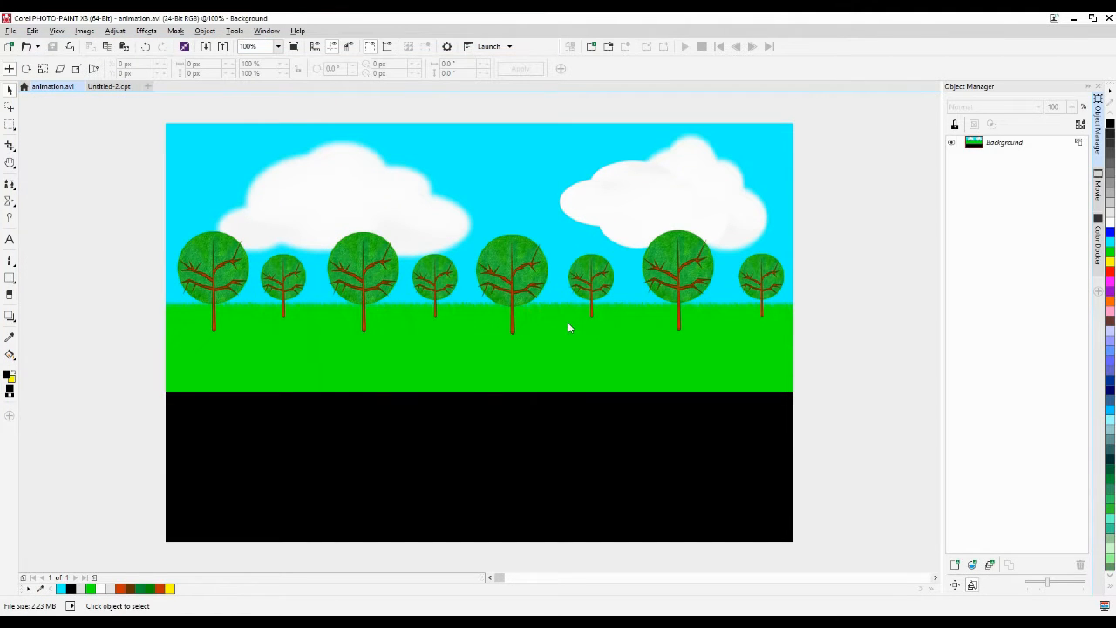
# Save the second document with the reusable clouds and trees to the Desktop as animation stuff in CPT format
pyautogui.click(110, 87)
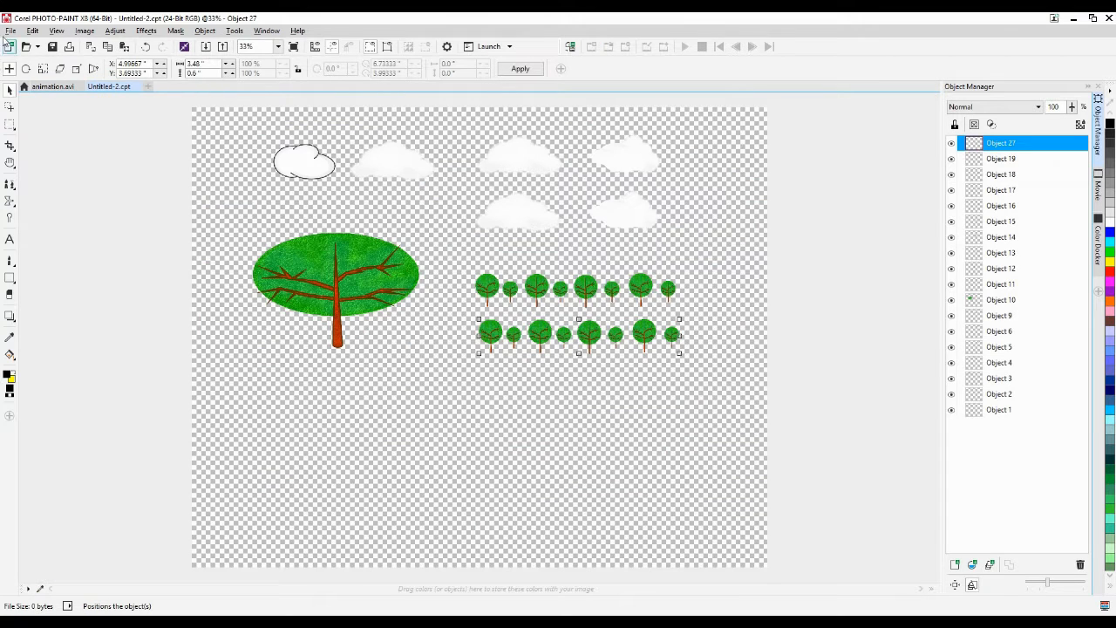
pyautogui.click(9, 33)
pyautogui.click(49, 138)
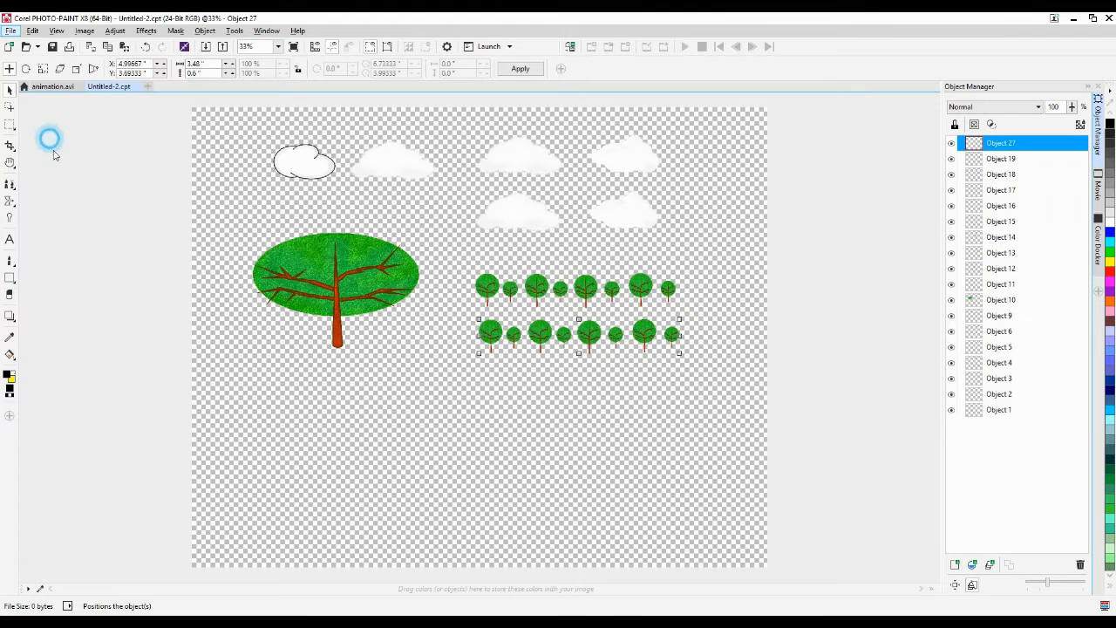
pyautogui.write('an')
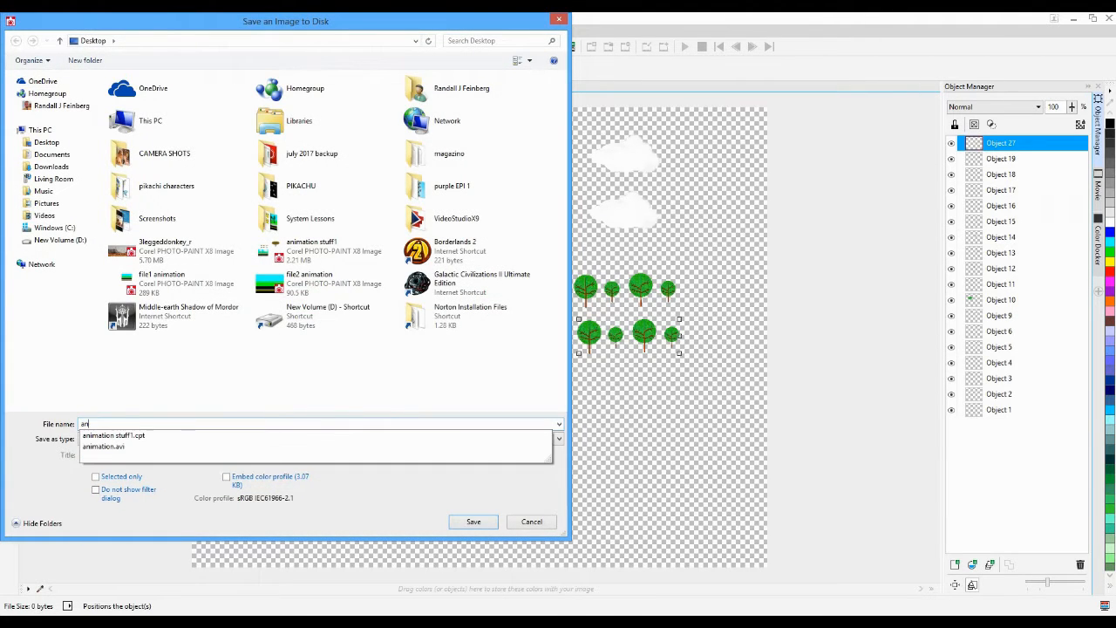
pyautogui.write('imation suf')
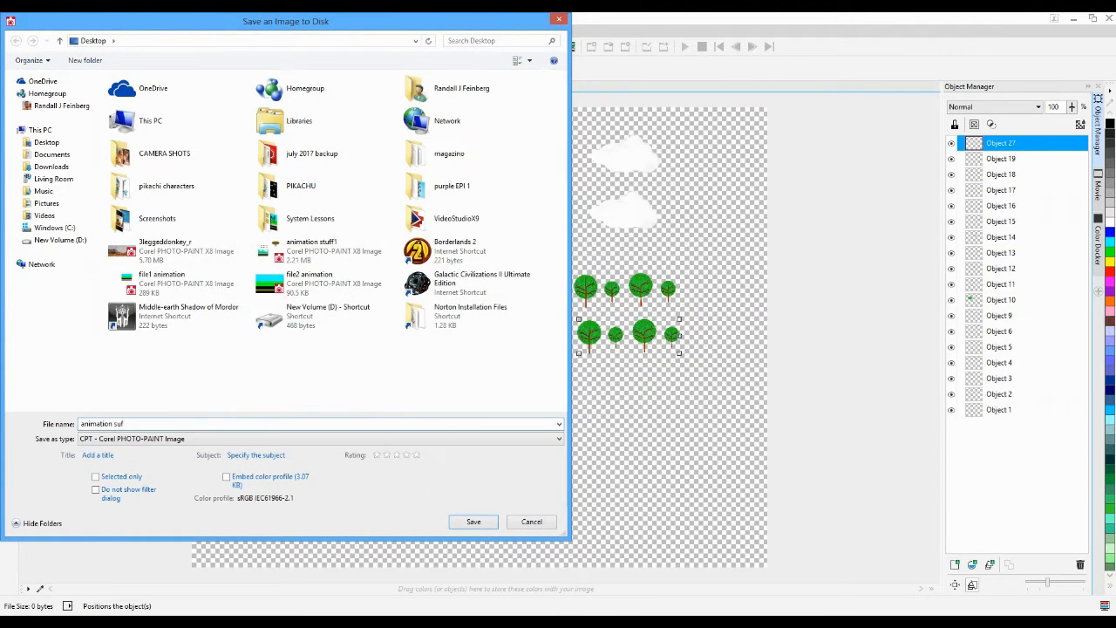
pyautogui.press('BackSpace')
pyautogui.press('BackSpace')
pyautogui.press('BackSpace')
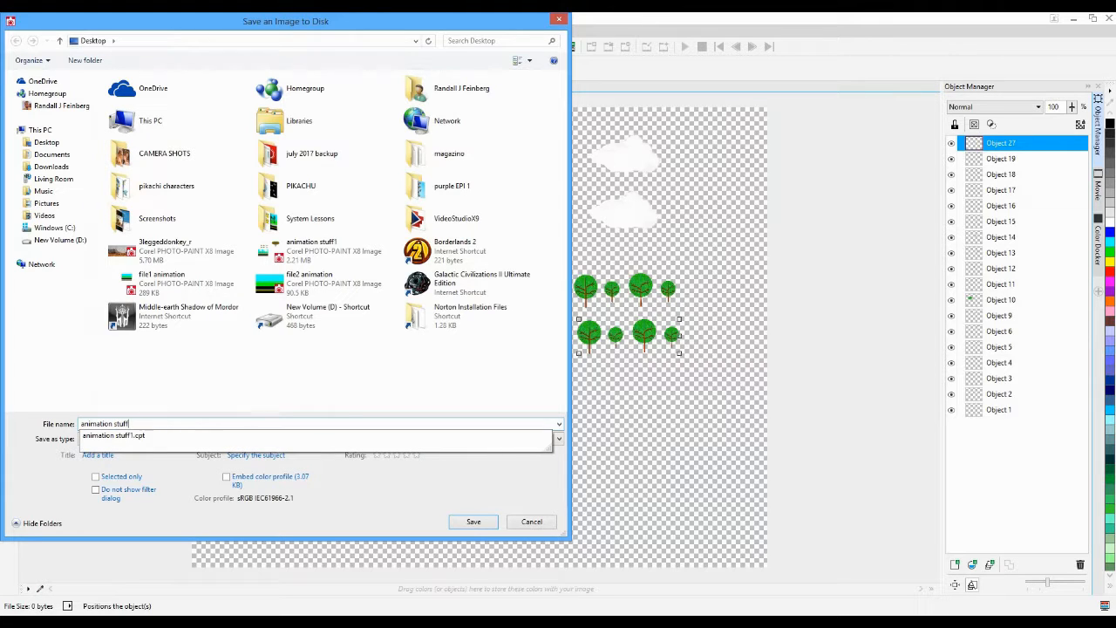
pyautogui.click(194, 404)
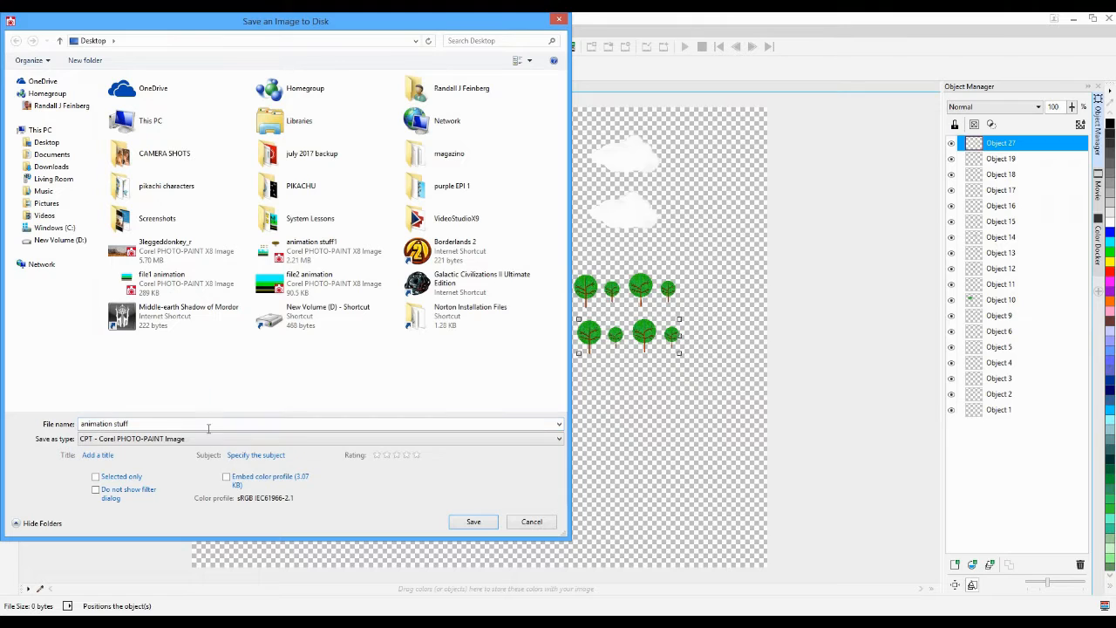
pyautogui.click(217, 439)
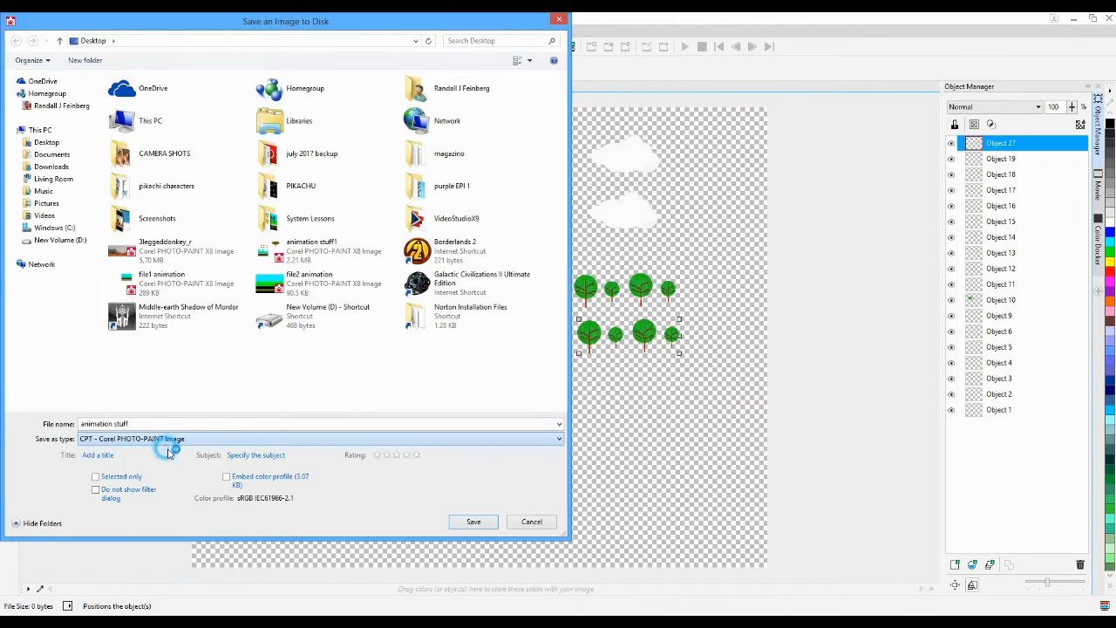
pyautogui.click(169, 451)
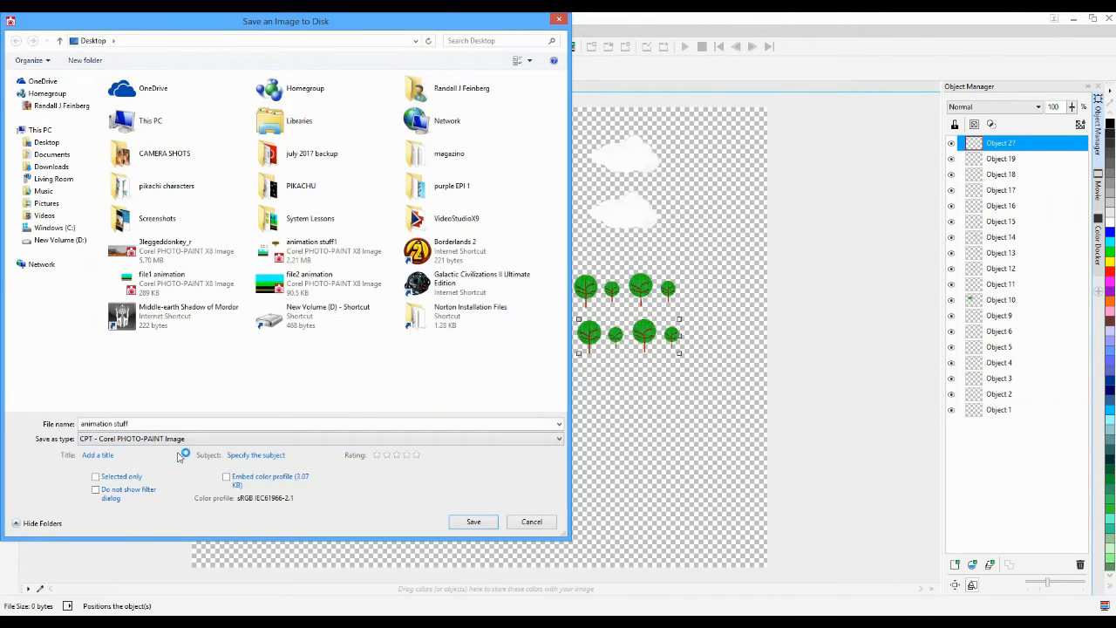
pyautogui.click(474, 521)
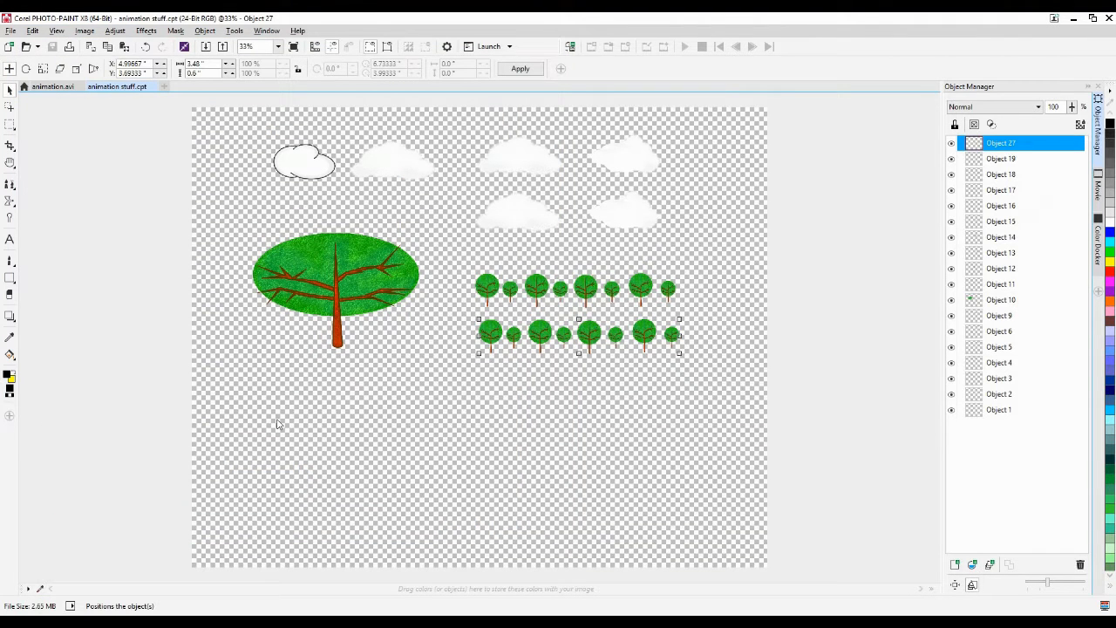
# Save the animation stuff.cpt document with its clouds and trees and close Corel PHOTO-PAINT
pyautogui.moveTo(367, 271)
pyautogui.mouseDown()
pyautogui.moveTo(370, 309)
pyautogui.moveTo(332, 172)
pyautogui.moveTo(391, 279)
pyautogui.moveTo(338, 258)
pyautogui.moveTo(368, 293)
pyautogui.moveTo(382, 276)
pyautogui.moveTo(360, 259)
pyautogui.mouseUp()
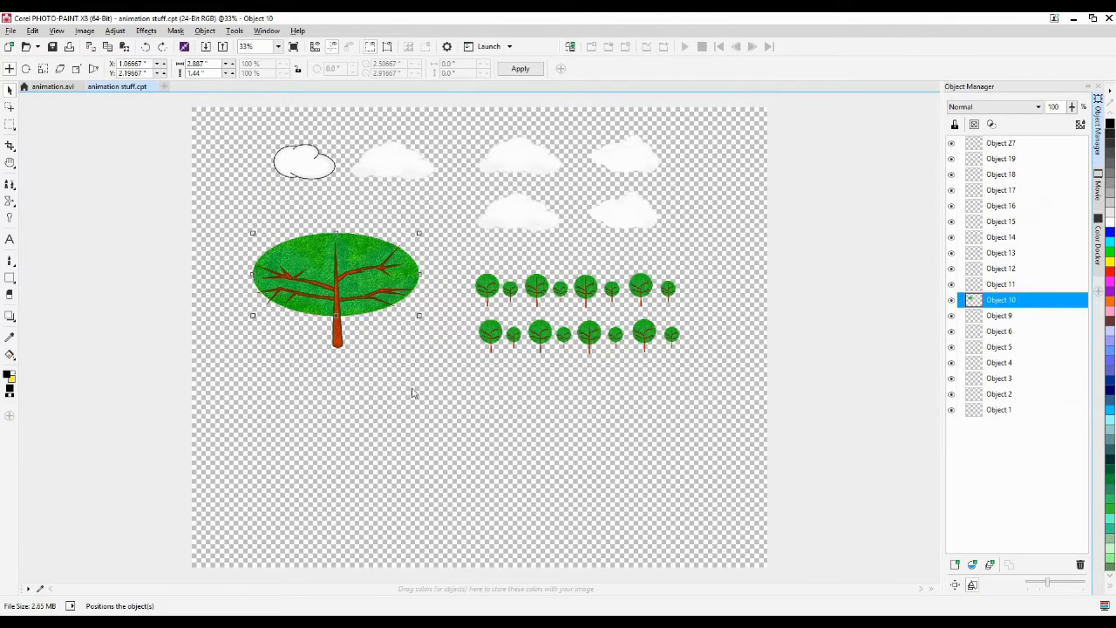
pyautogui.click(434, 443)
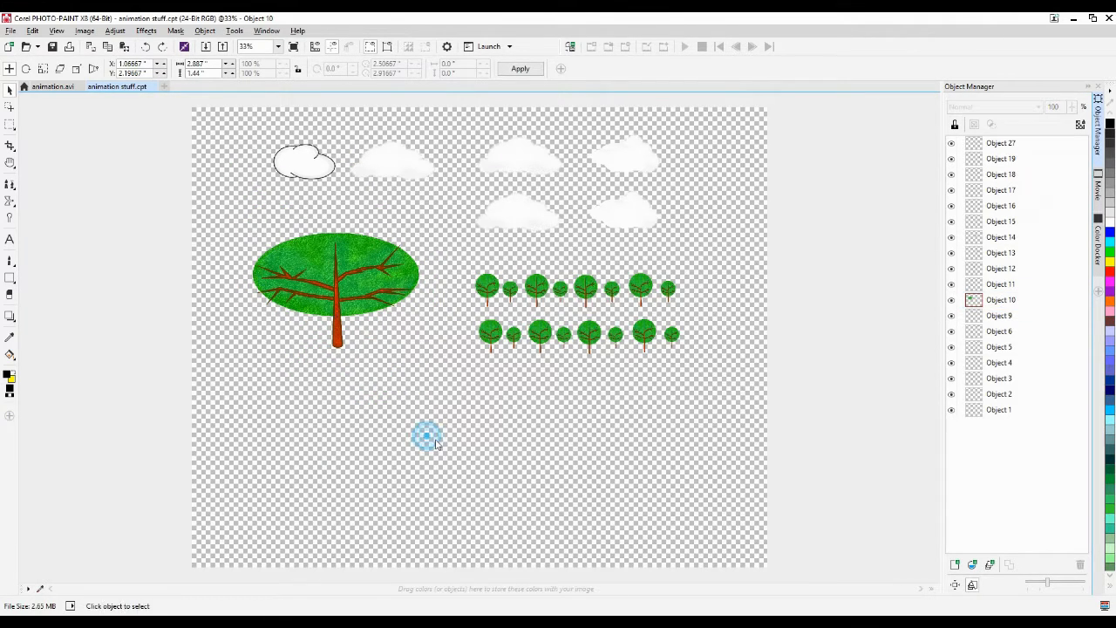
pyautogui.click(52, 46)
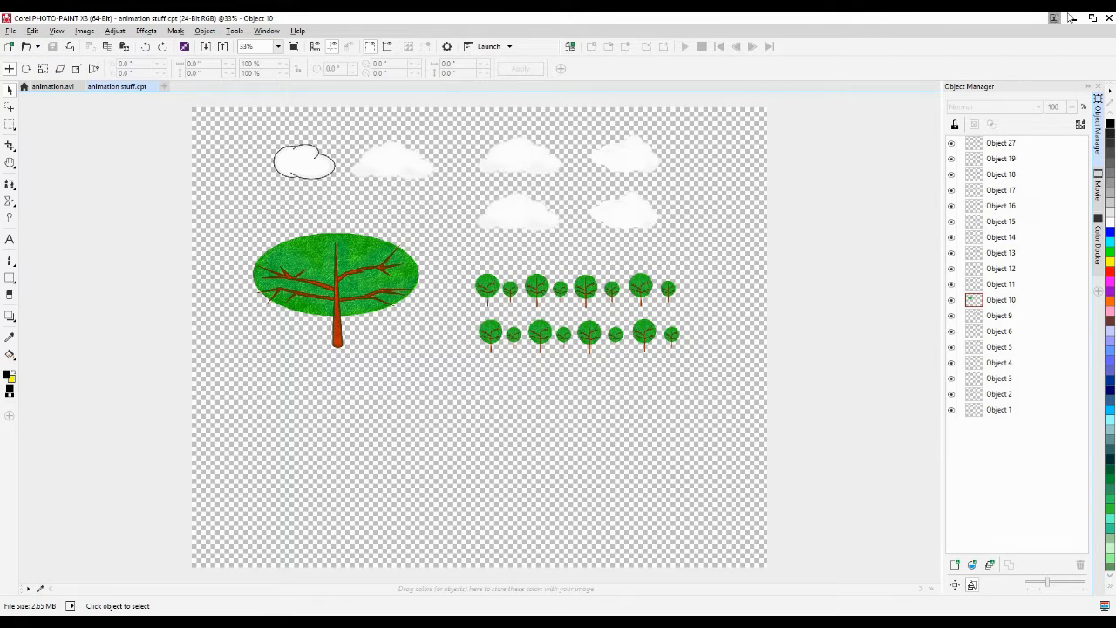
pyautogui.click(1111, 17)
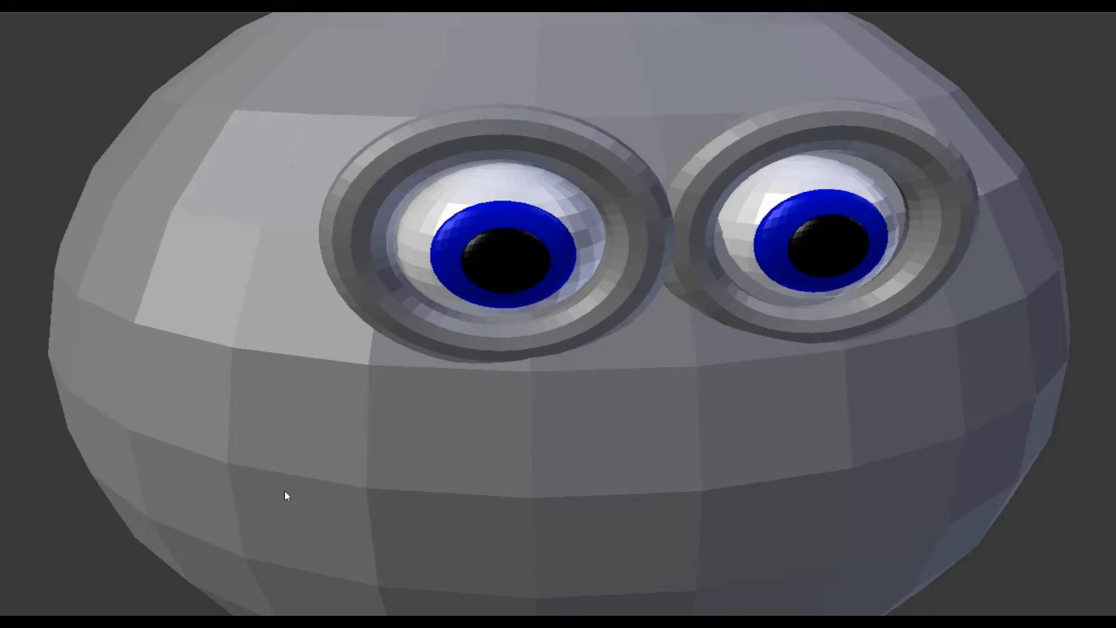
# Restart Corel PHOTO-PAINT and open animation.avi from the Desktop
pyautogui.click(18, 603)
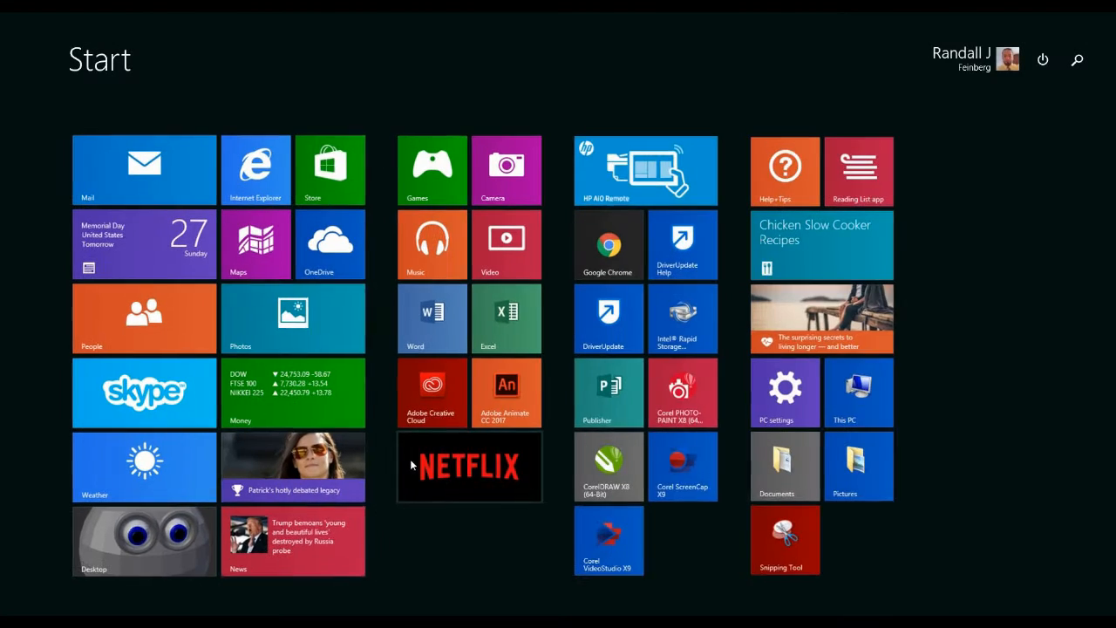
pyautogui.press('super')
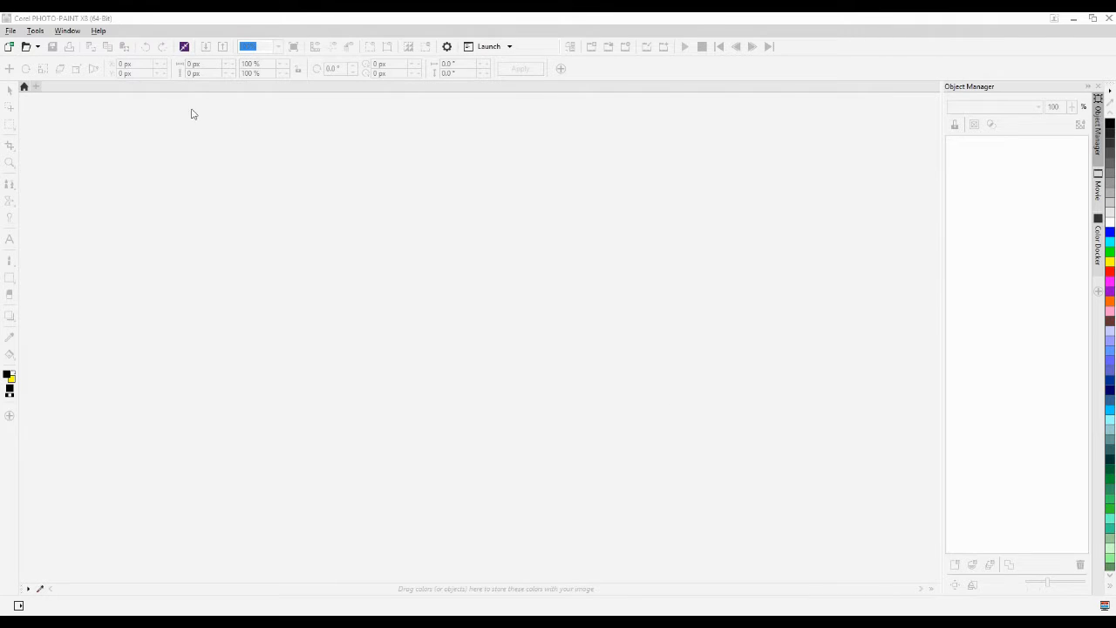
pyautogui.click(12, 32)
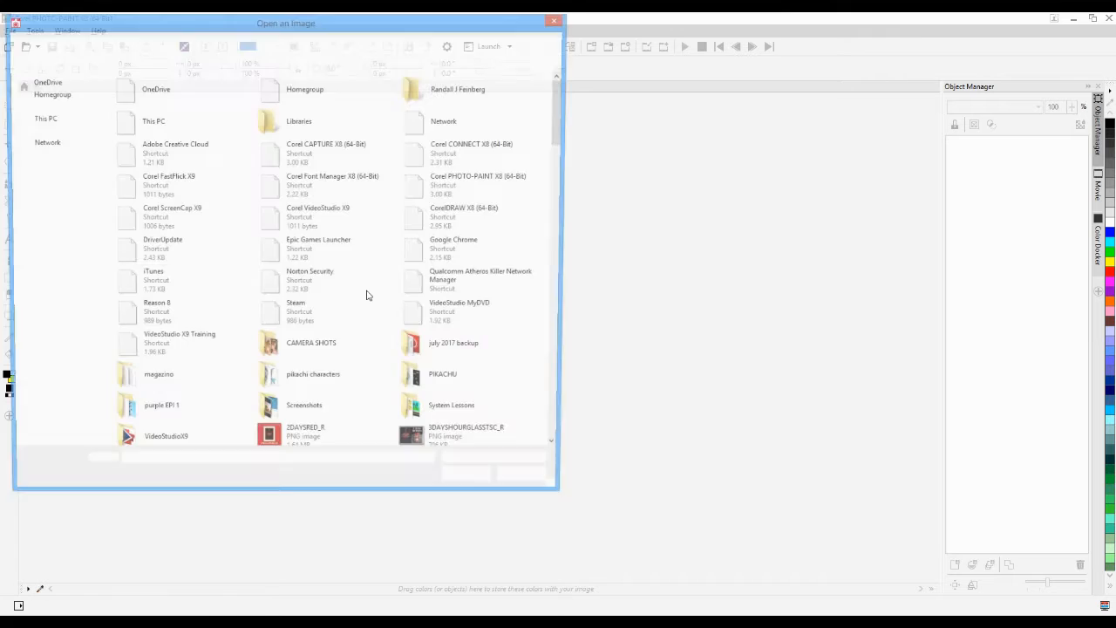
pyautogui.click(310, 467)
pyautogui.write('anim')
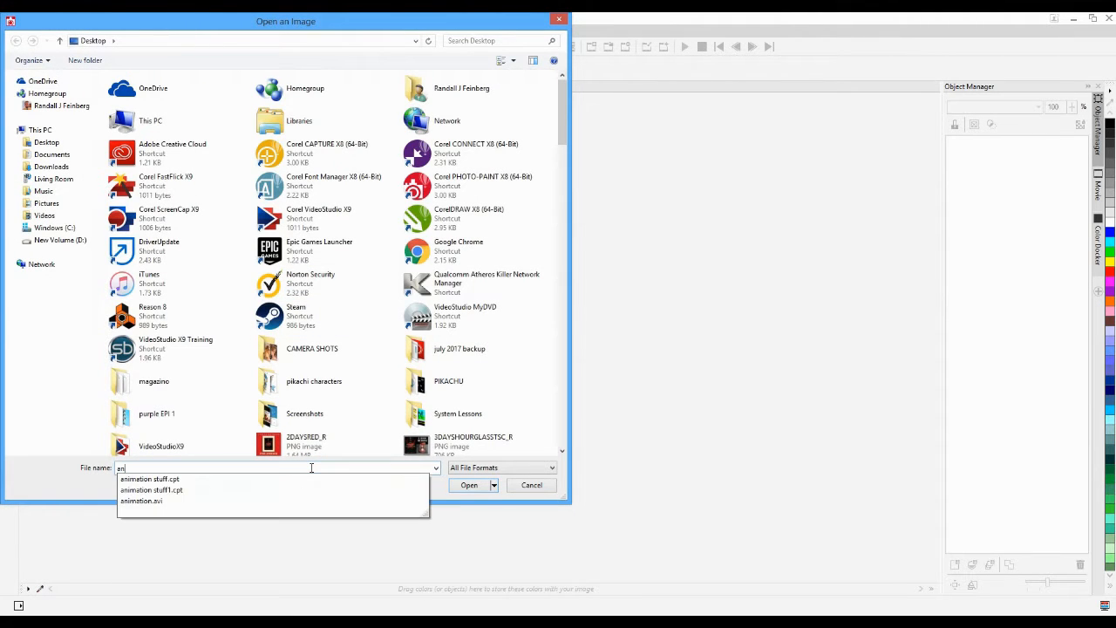
pyautogui.click(180, 504)
pyautogui.click(465, 485)
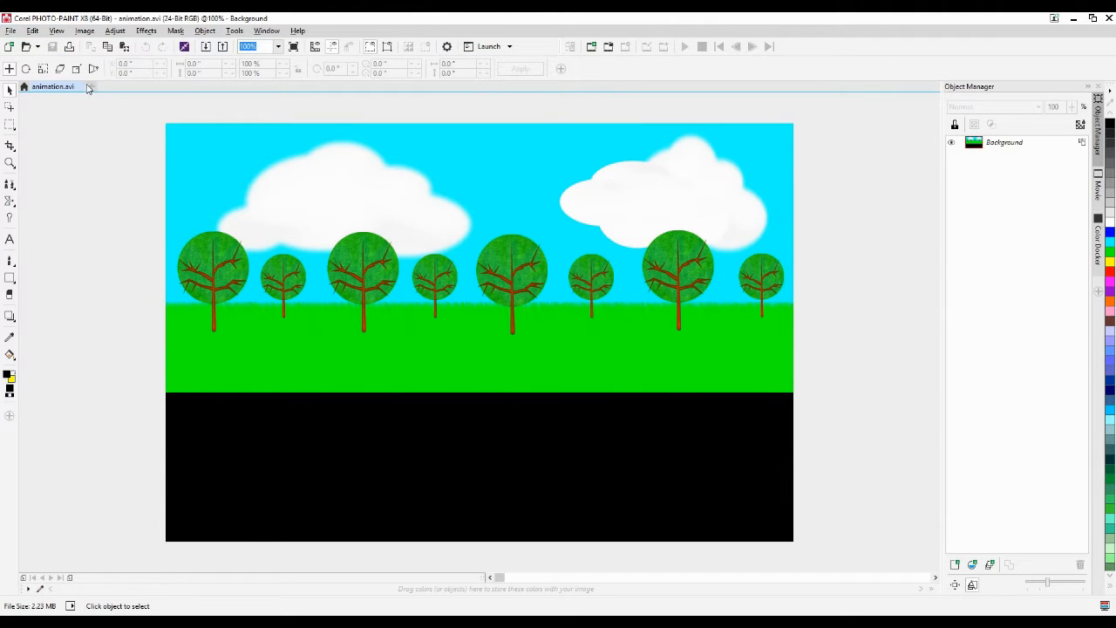
# Open animation stuff.cpt from the Desktop as a second document alongside the movie
pyautogui.click(88, 86)
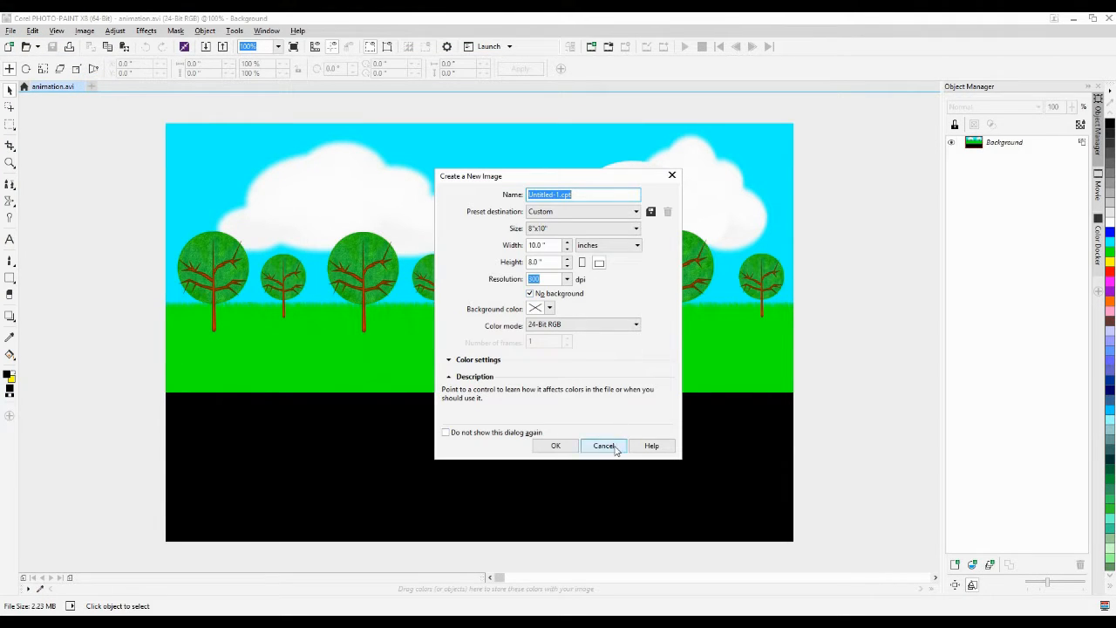
pyautogui.click(604, 446)
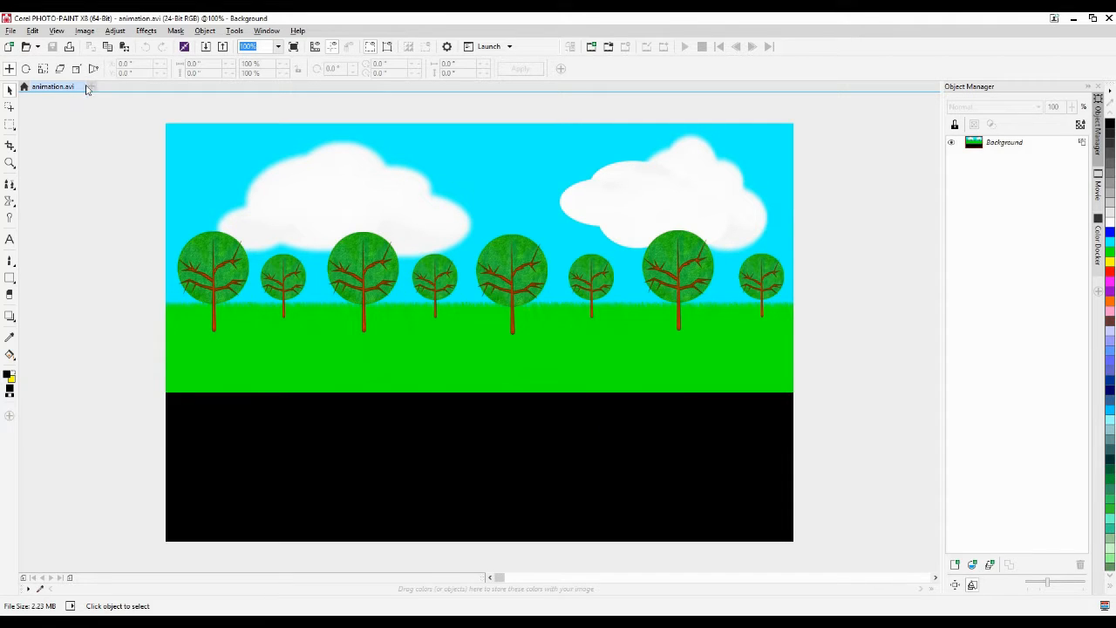
pyautogui.click(11, 31)
pyautogui.click(30, 71)
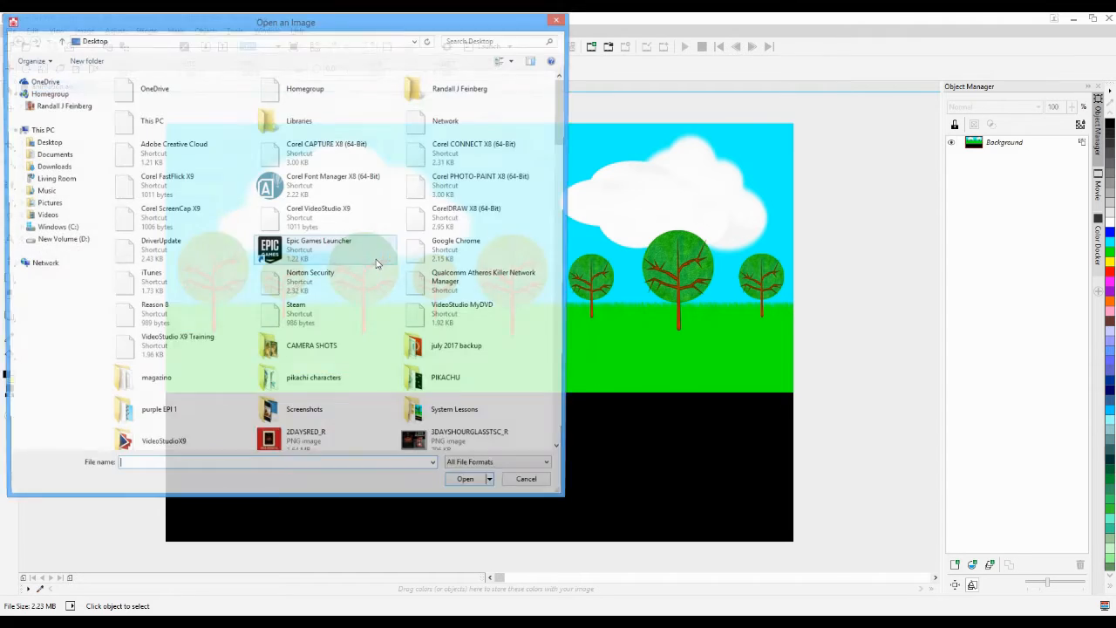
pyautogui.click(322, 467)
pyautogui.write('anim')
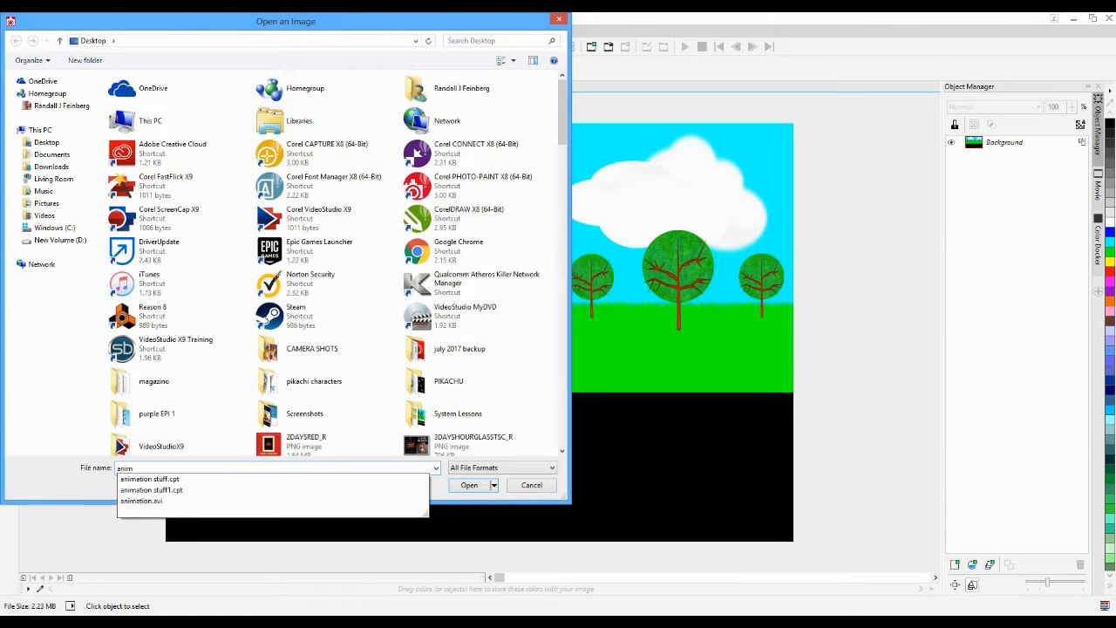
pyautogui.click(190, 480)
pyautogui.click(471, 485)
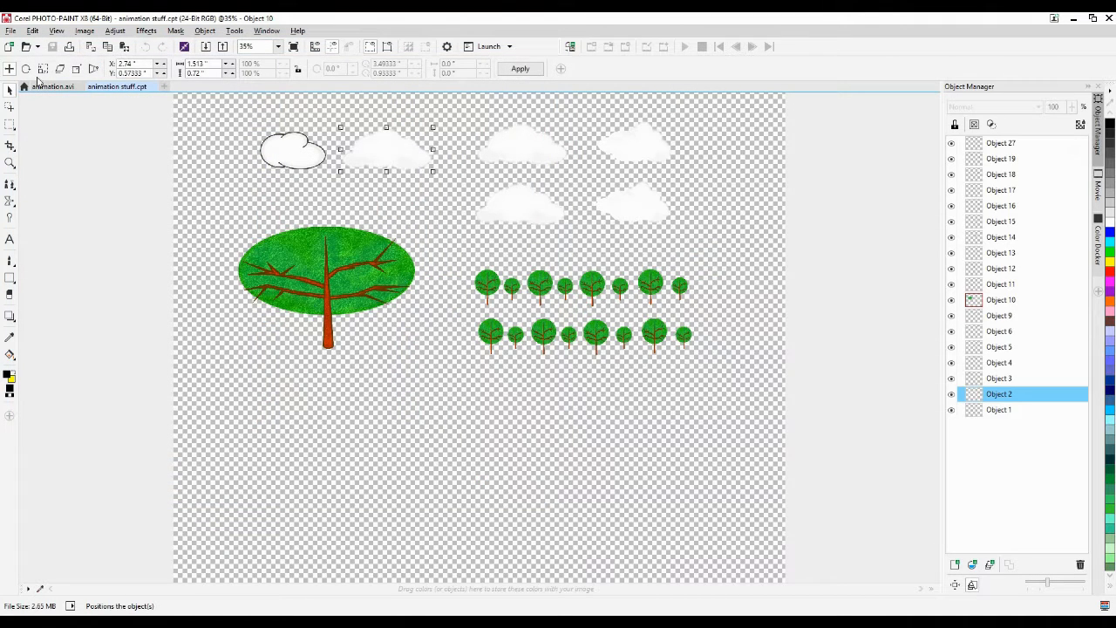
# In animation.avi, draw a thin yellow-outlined stripe about 3.78 by 0.07 inches and place it near the upper edge of the black road
pyautogui.click(44, 86)
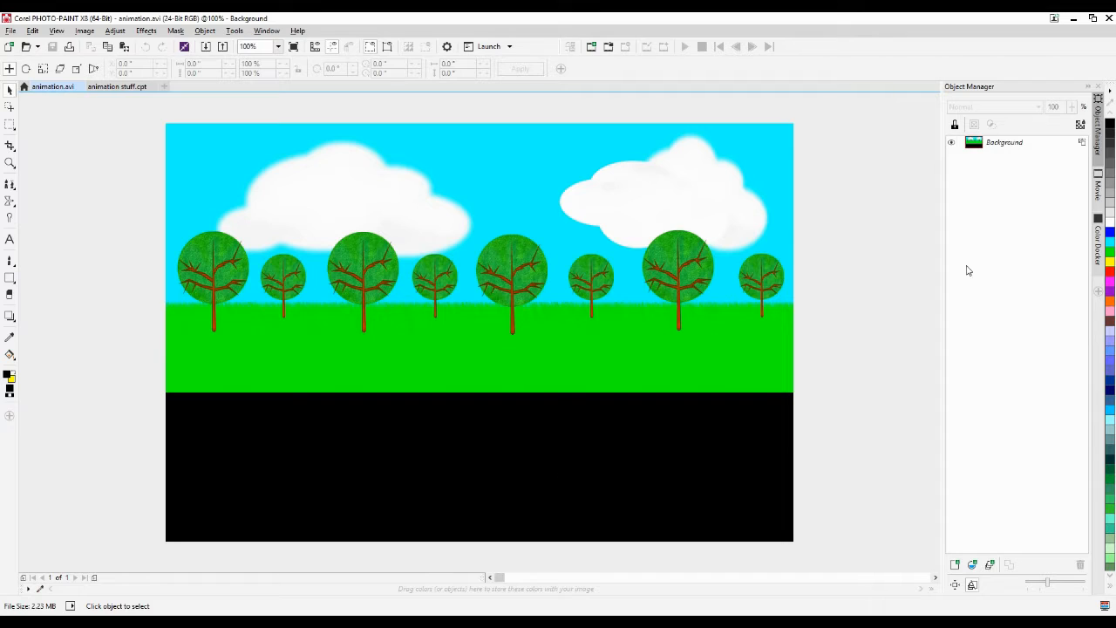
pyautogui.click(1111, 265)
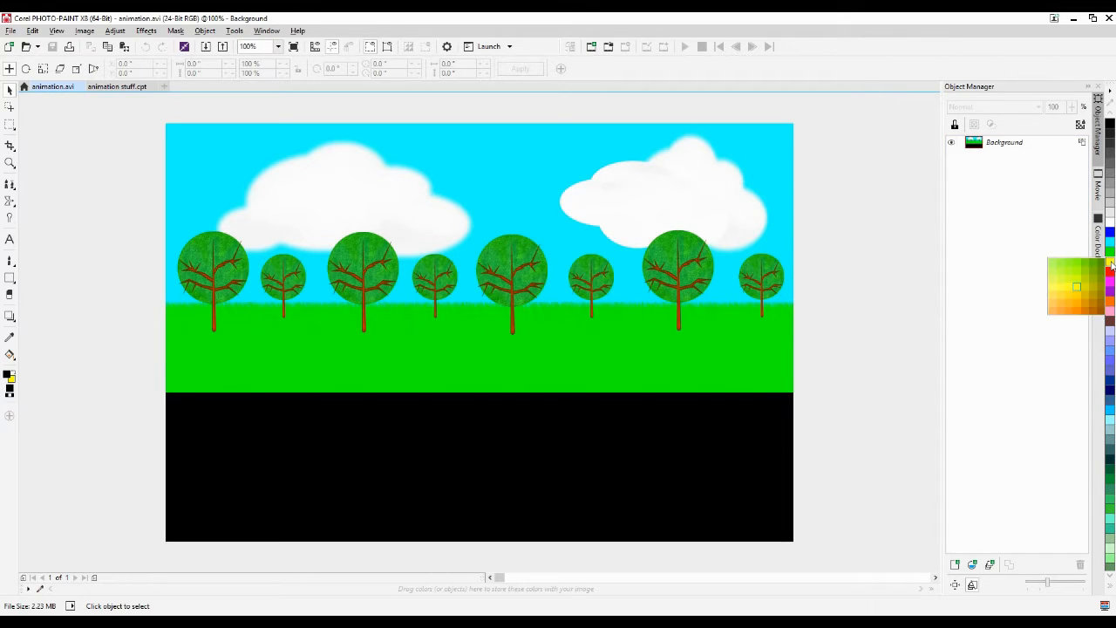
pyautogui.click(1053, 291)
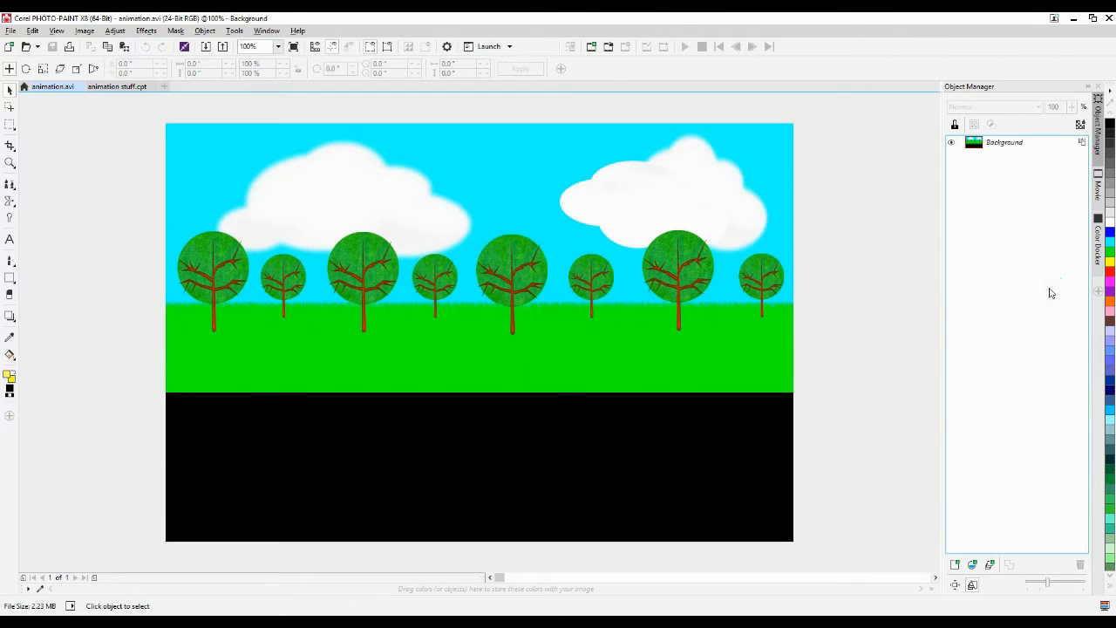
pyautogui.click(10, 277)
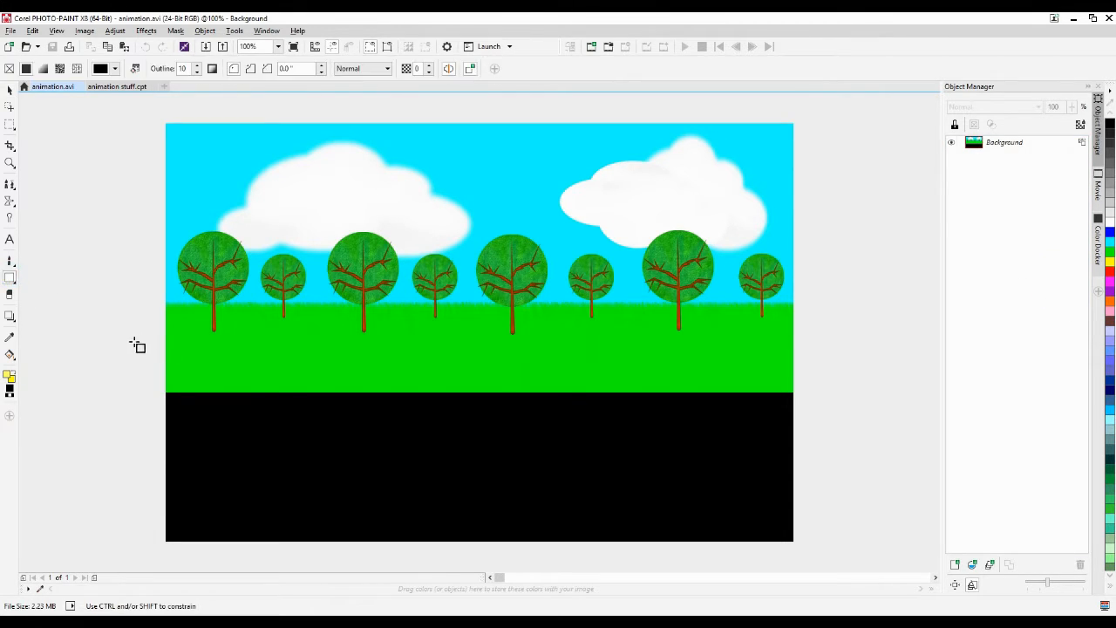
pyautogui.moveTo(160, 348); pyautogui.dragTo(818, 352)
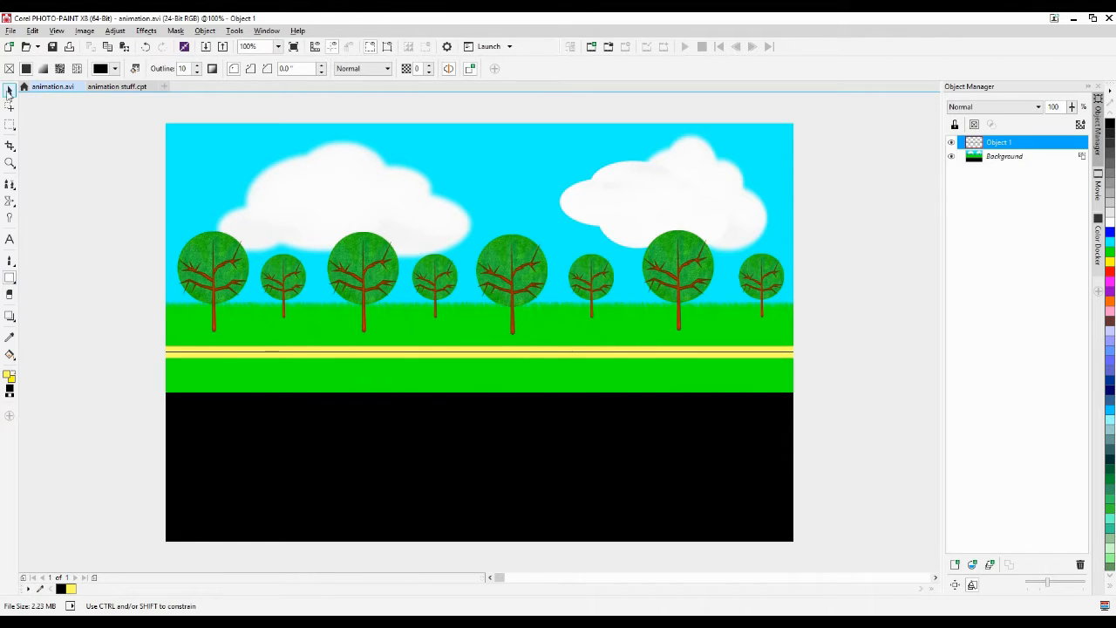
pyautogui.click(9, 90)
pyautogui.moveTo(302, 351); pyautogui.dragTo(330, 410)
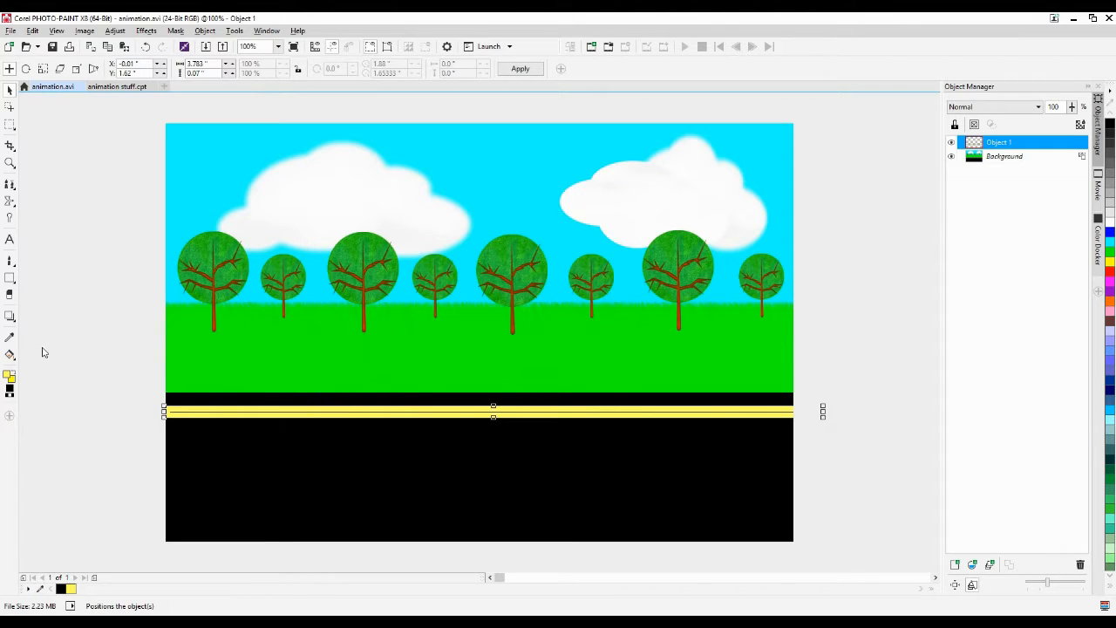
pyautogui.click(10, 354)
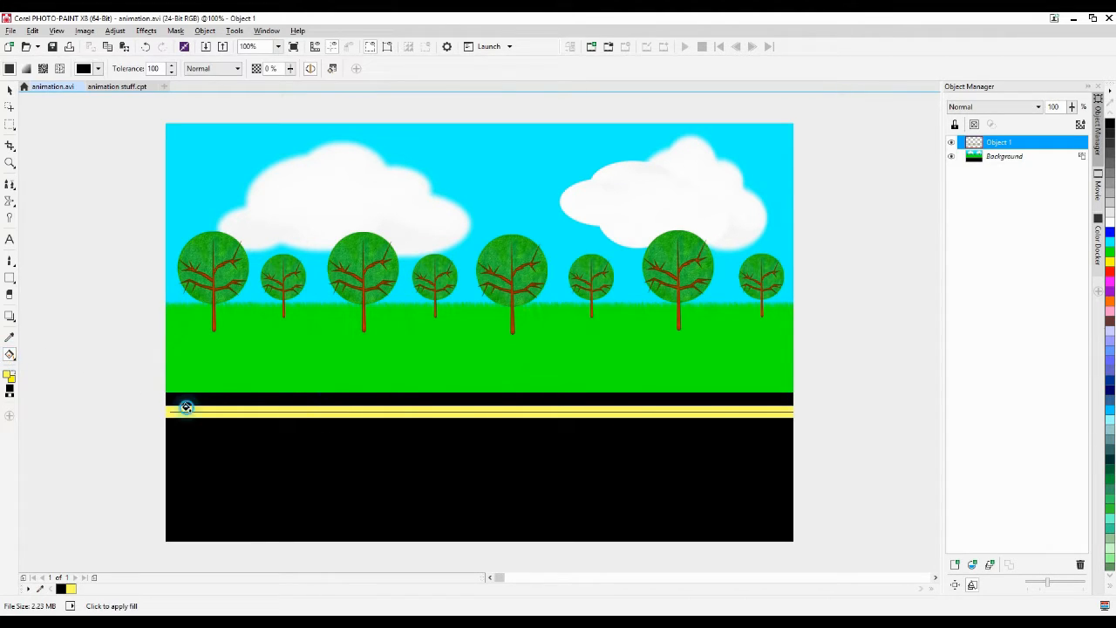
pyautogui.click(186, 407)
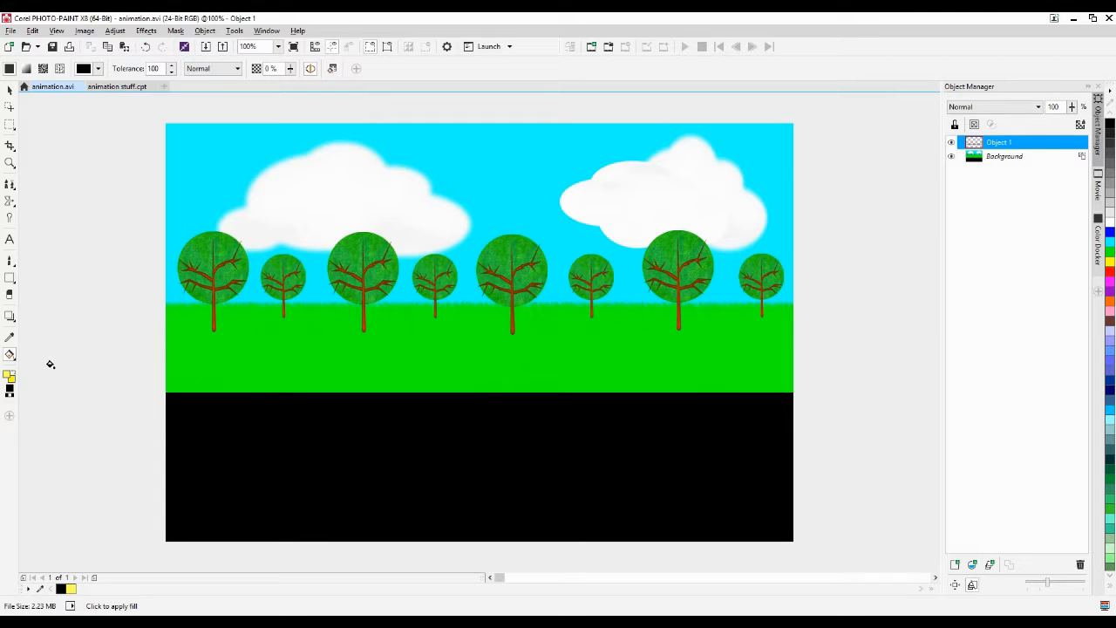
pyautogui.hotkey('ctrl', 'z')
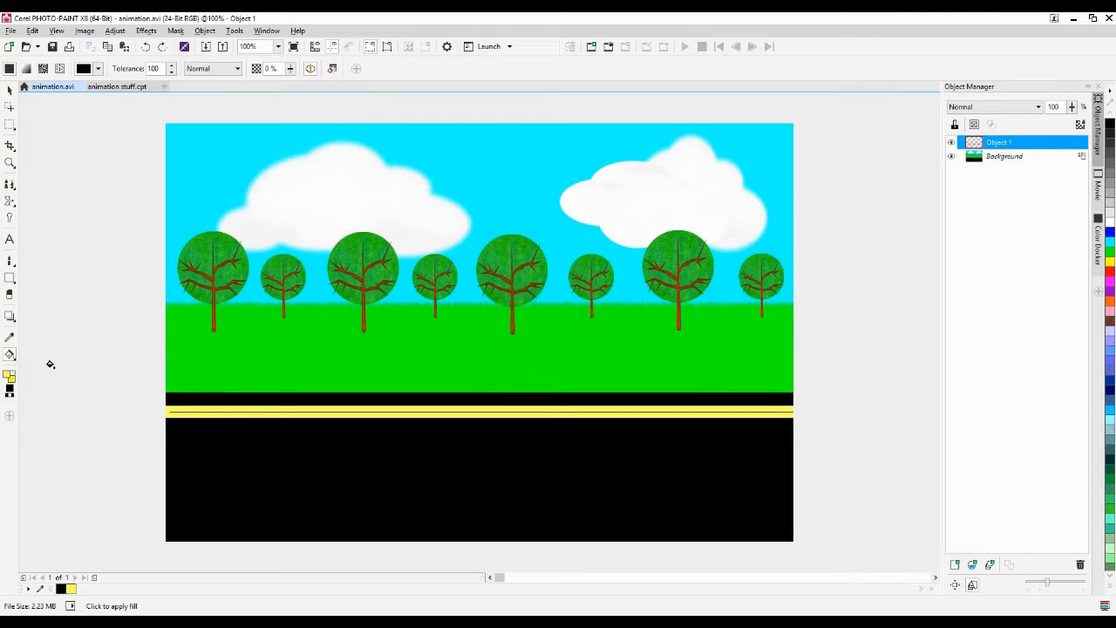
# Sample the stripe's yellow (#FFFF61) as the fill color and fill the stripe with it to cover its dark center line
pyautogui.click(9, 336)
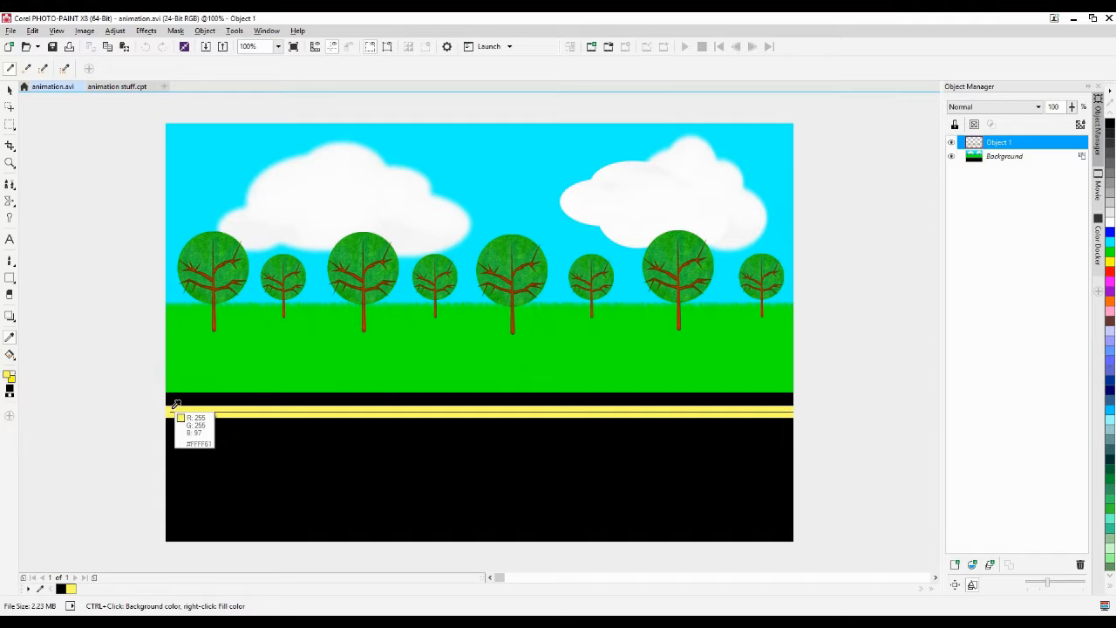
pyautogui.click(175, 405)
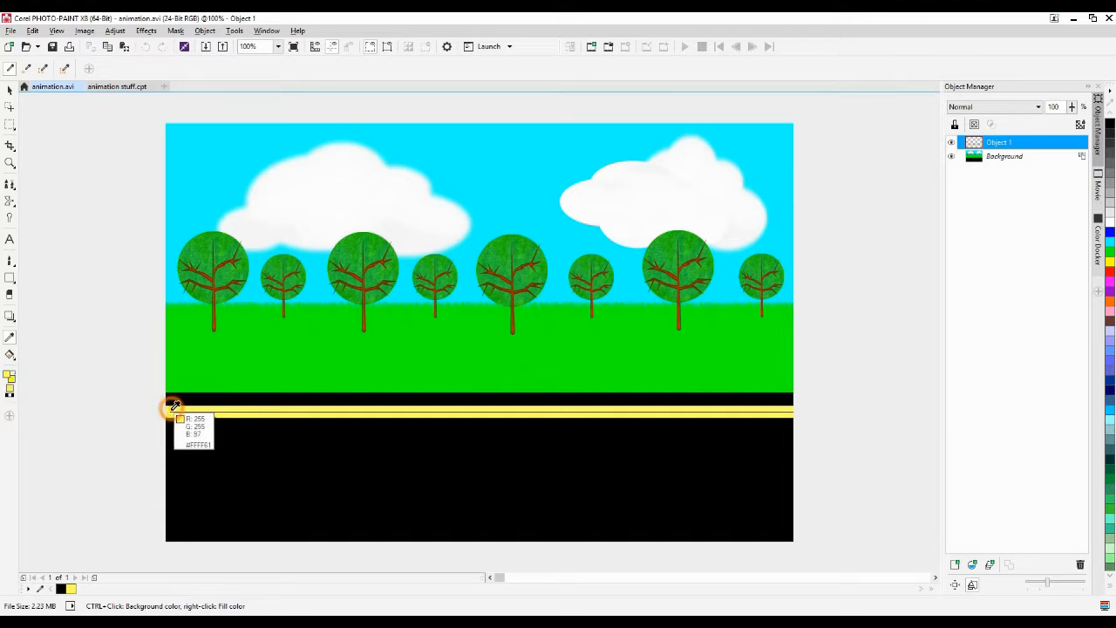
pyautogui.click(10, 355)
pyautogui.click(193, 410)
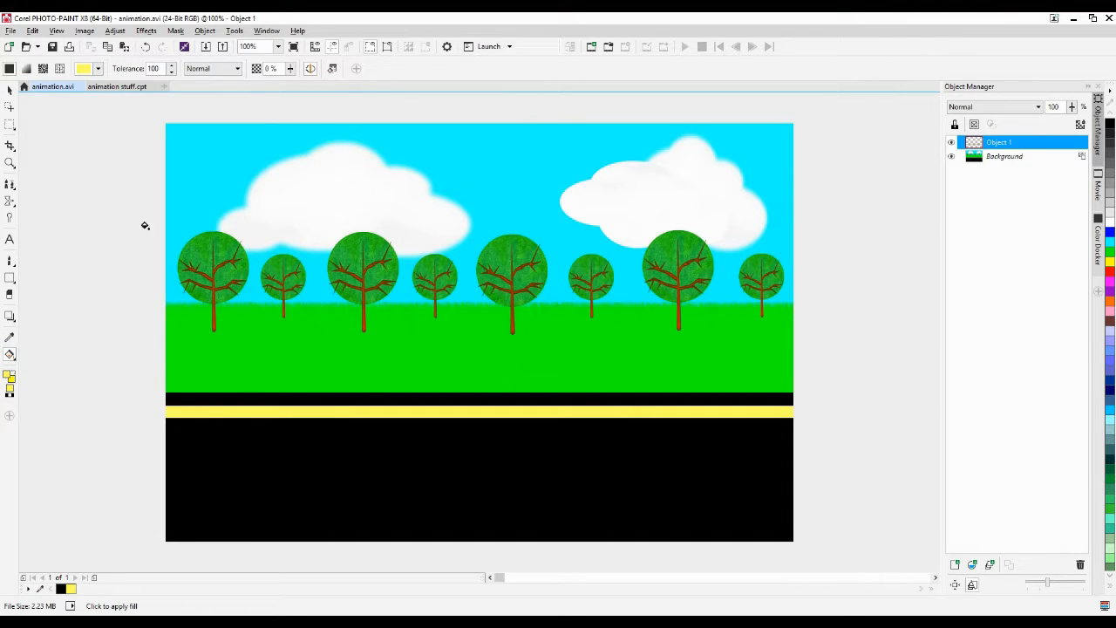
# Apply the Elephant Skin texture to the yellow stripe with age 98 and bright yellow (#FBFF00) as the crack color
pyautogui.click(10, 90)
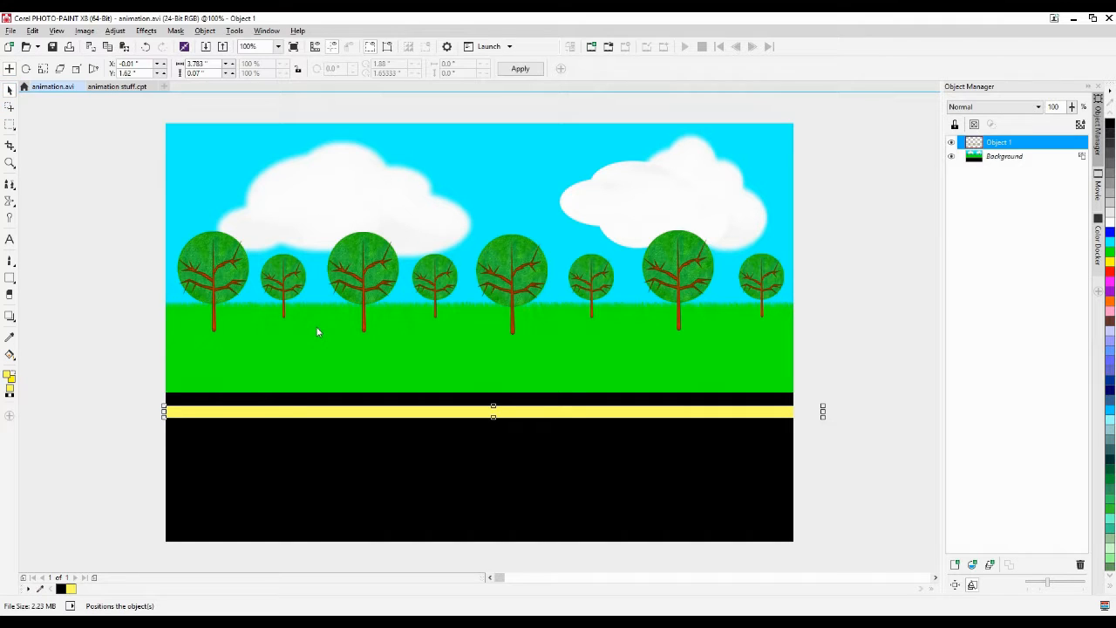
pyautogui.click(152, 33)
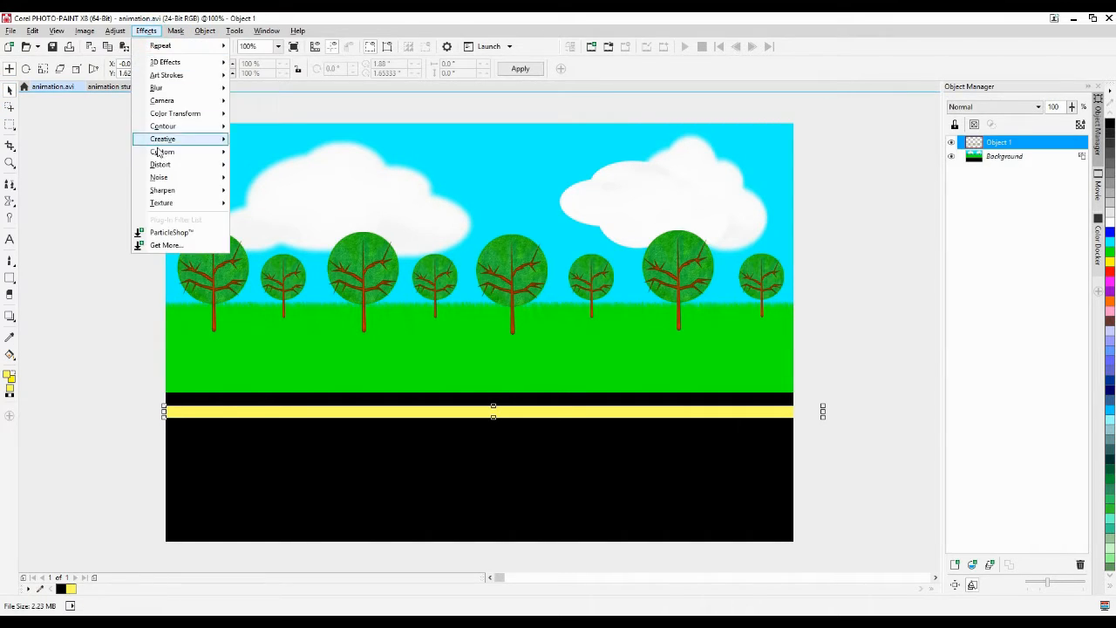
pyautogui.moveTo(171, 205)
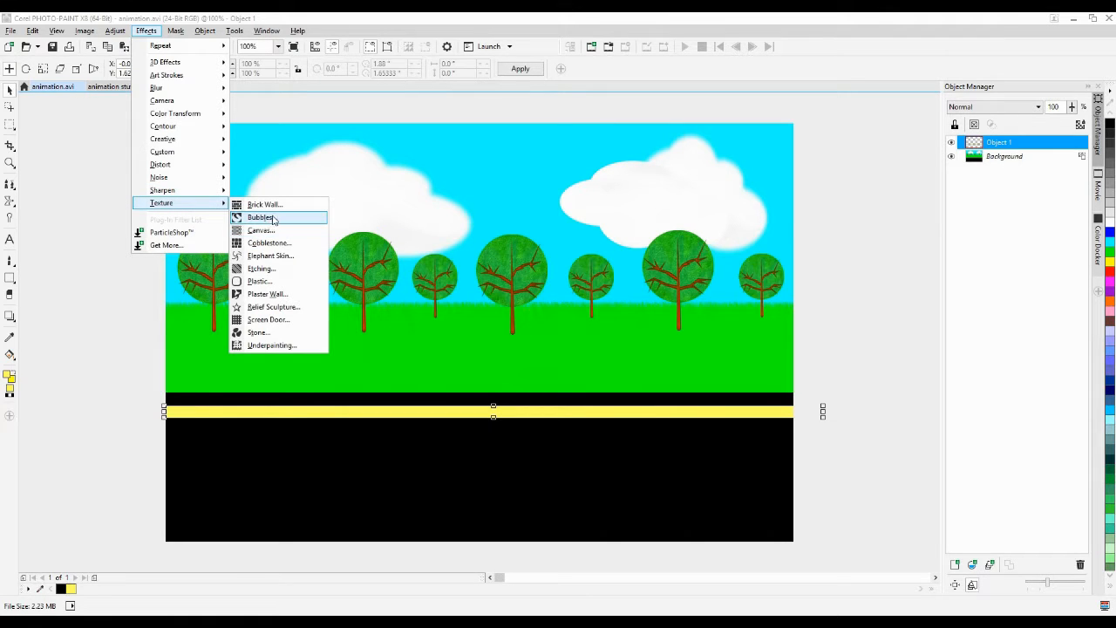
pyautogui.click(277, 256)
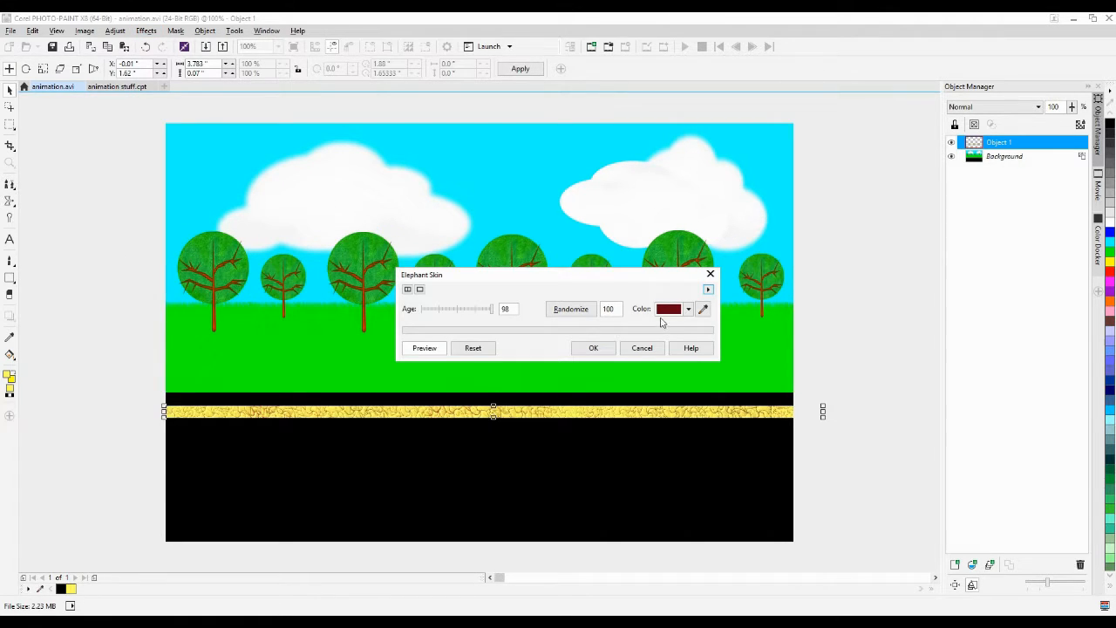
pyautogui.click(688, 309)
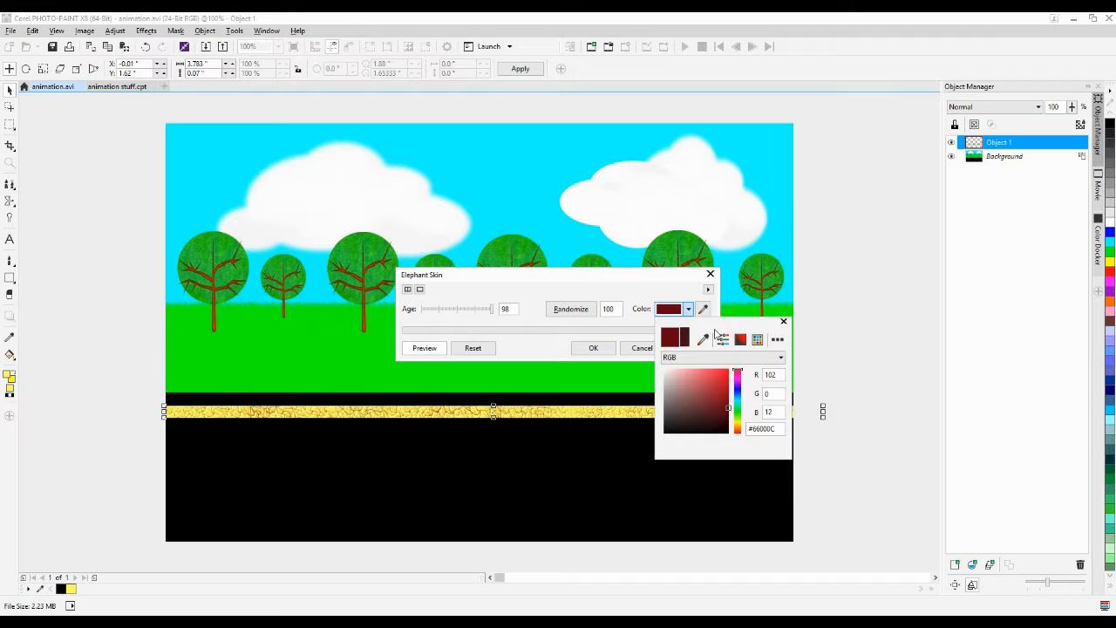
pyautogui.click(739, 424)
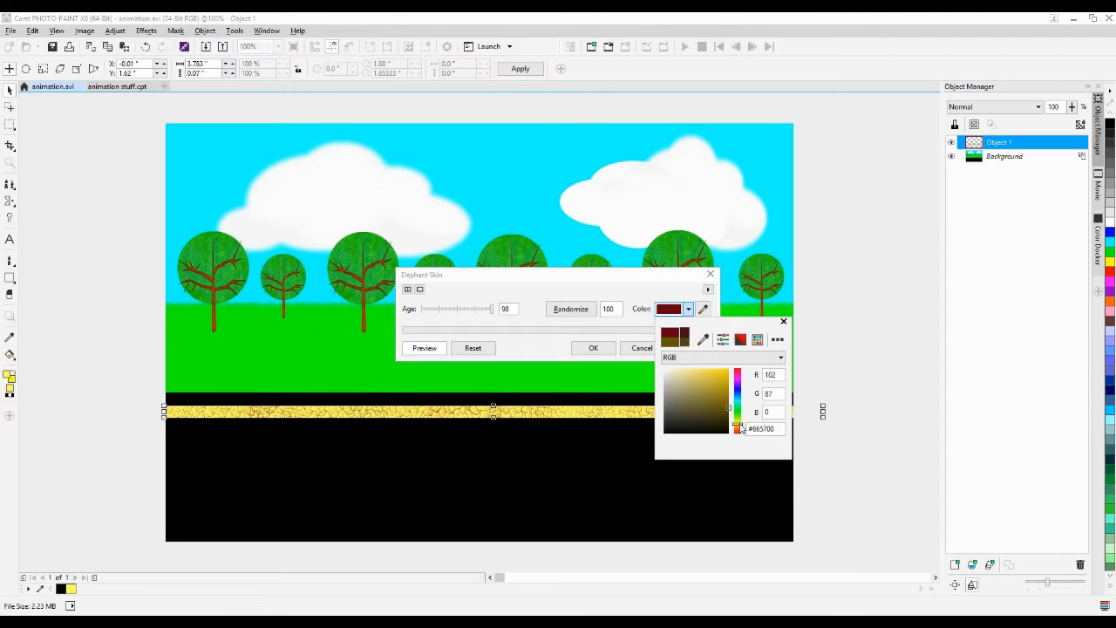
pyautogui.moveTo(740, 425); pyautogui.dragTo(739, 423)
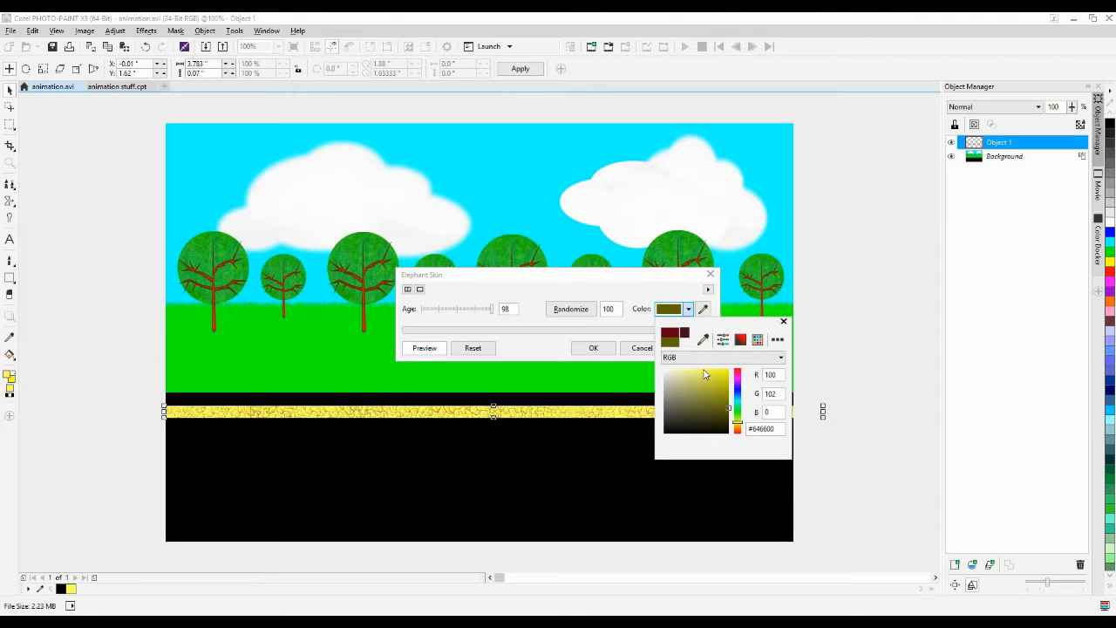
pyautogui.moveTo(706, 374); pyautogui.dragTo(732, 369)
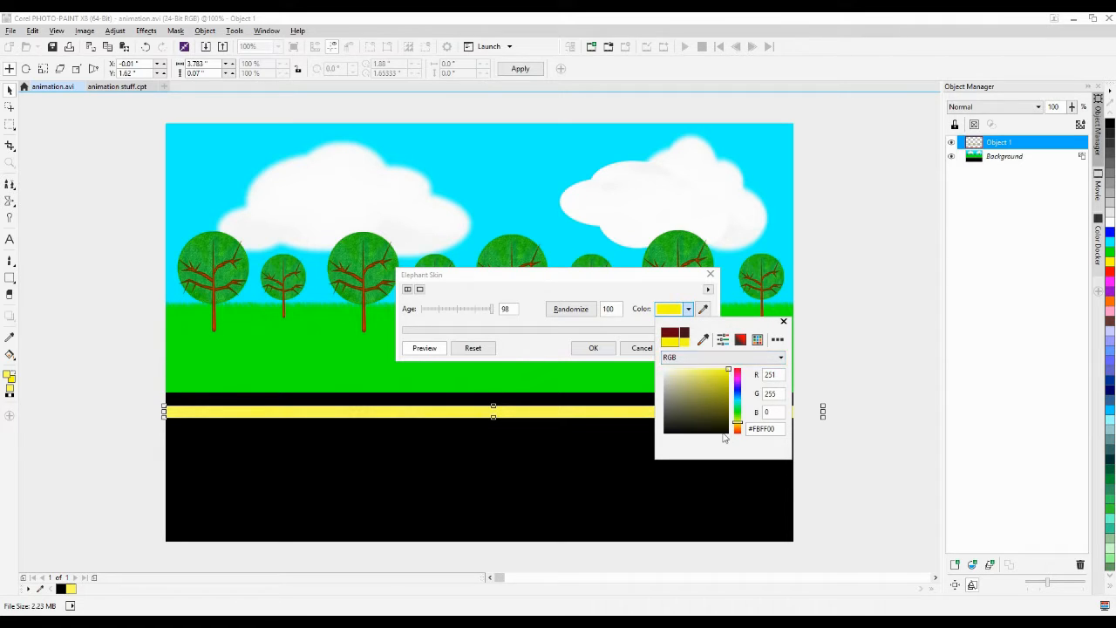
pyautogui.click(568, 348)
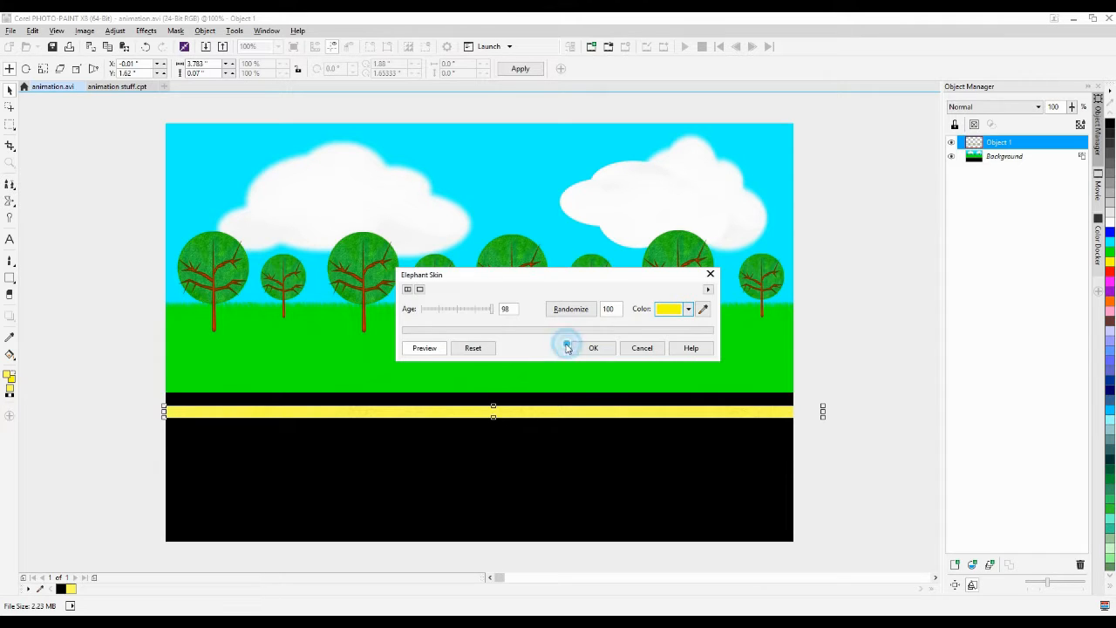
pyautogui.click(602, 348)
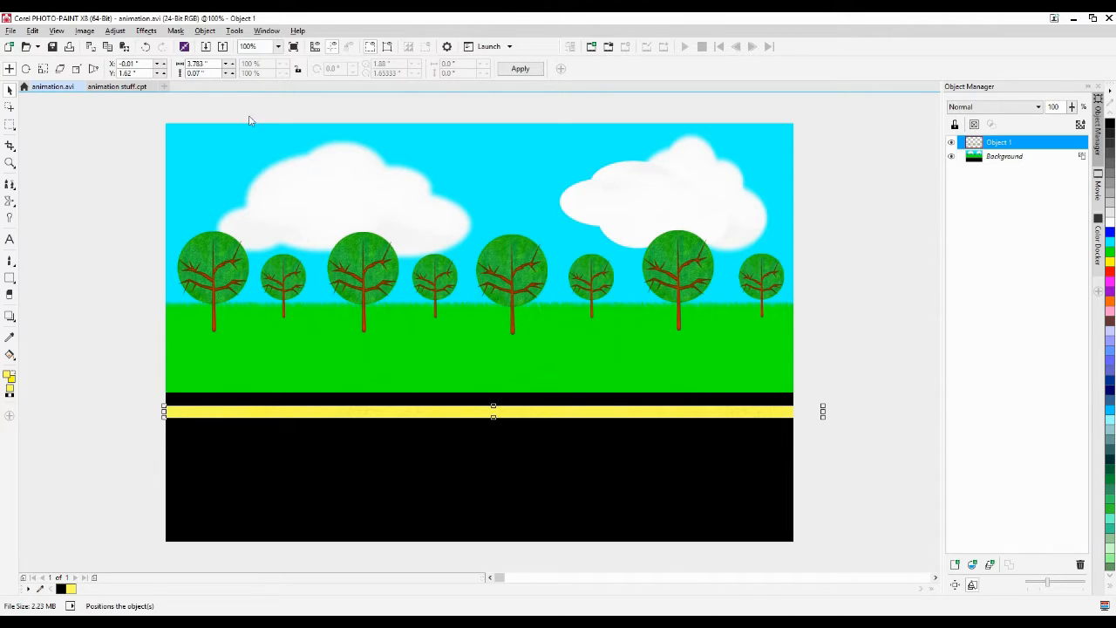
# Try the Plastic texture with smoothness 96 on the yellow stripe and undo the effect
pyautogui.click(147, 30)
pyautogui.moveTo(212, 204)
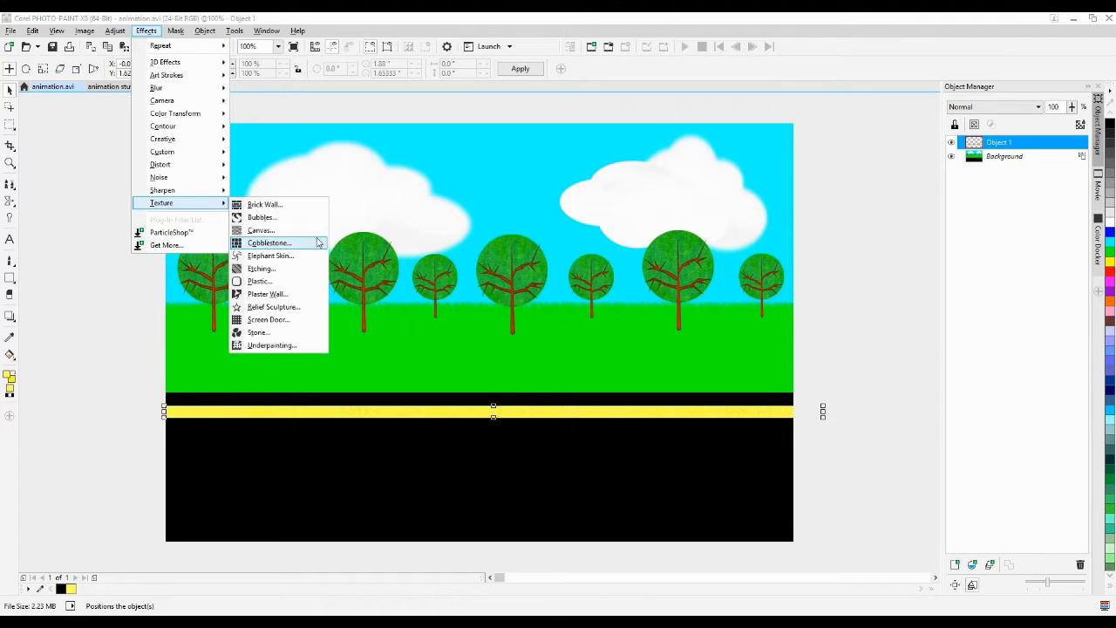
pyautogui.click(303, 282)
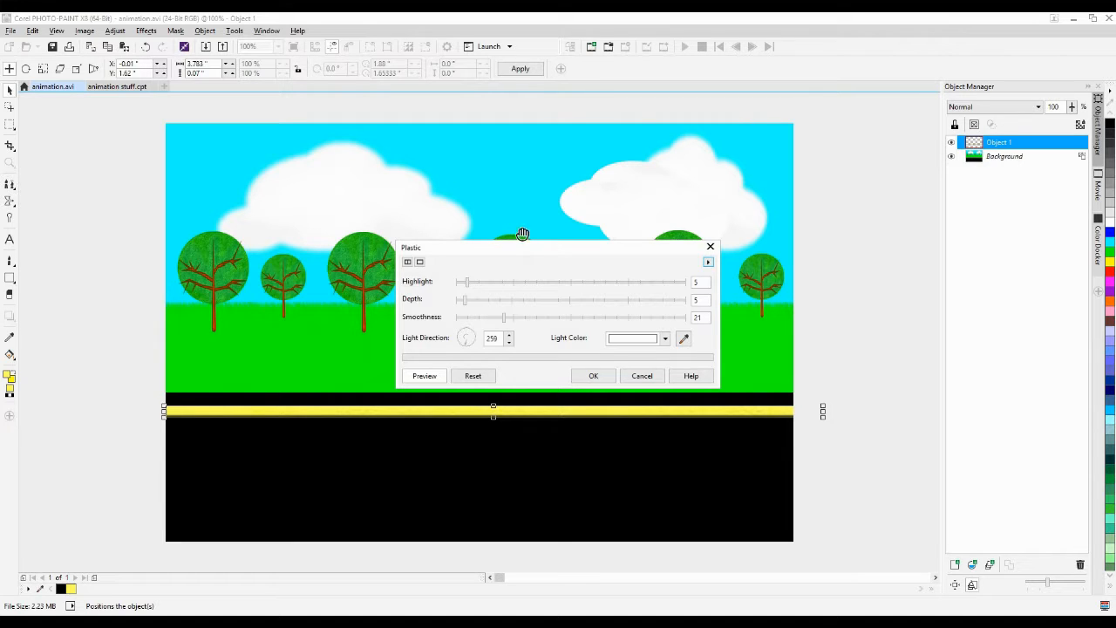
pyautogui.moveTo(523, 251); pyautogui.dragTo(504, 150)
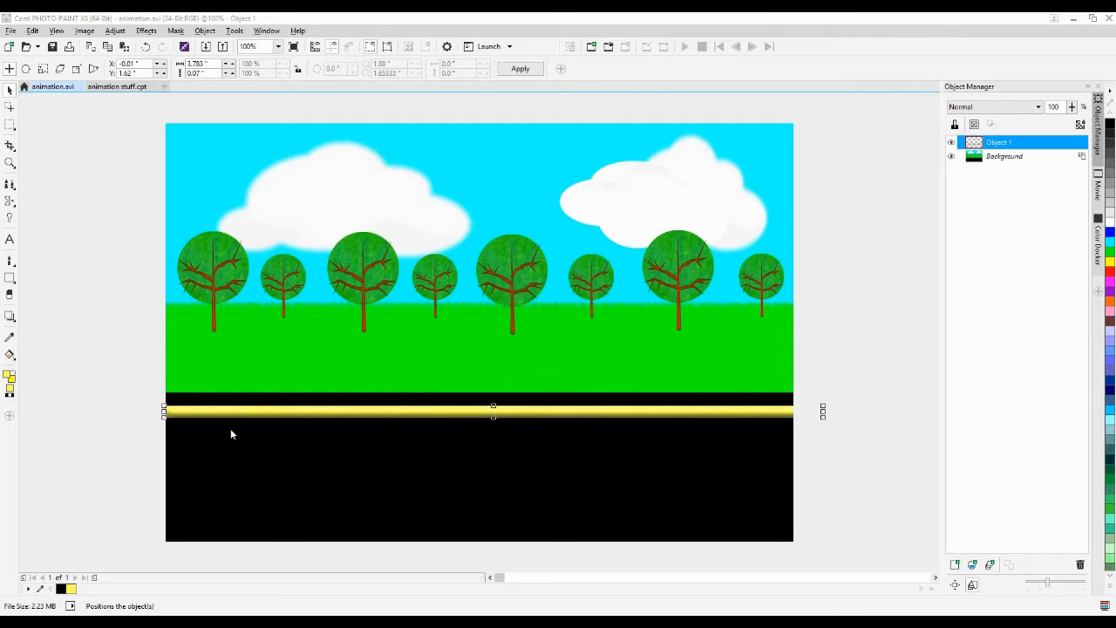
pyautogui.moveTo(375, 416)
pyautogui.mouseDown()
pyautogui.moveTo(375, 441)
pyautogui.moveTo(374, 410)
pyautogui.mouseUp()
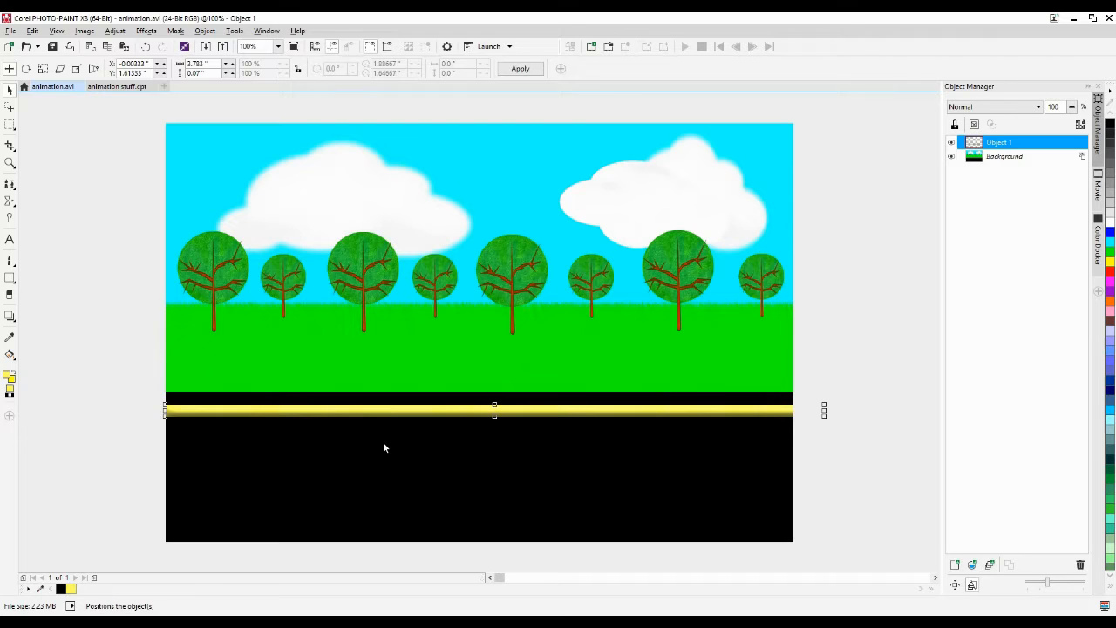
pyautogui.hotkey('ctrl', 'z')
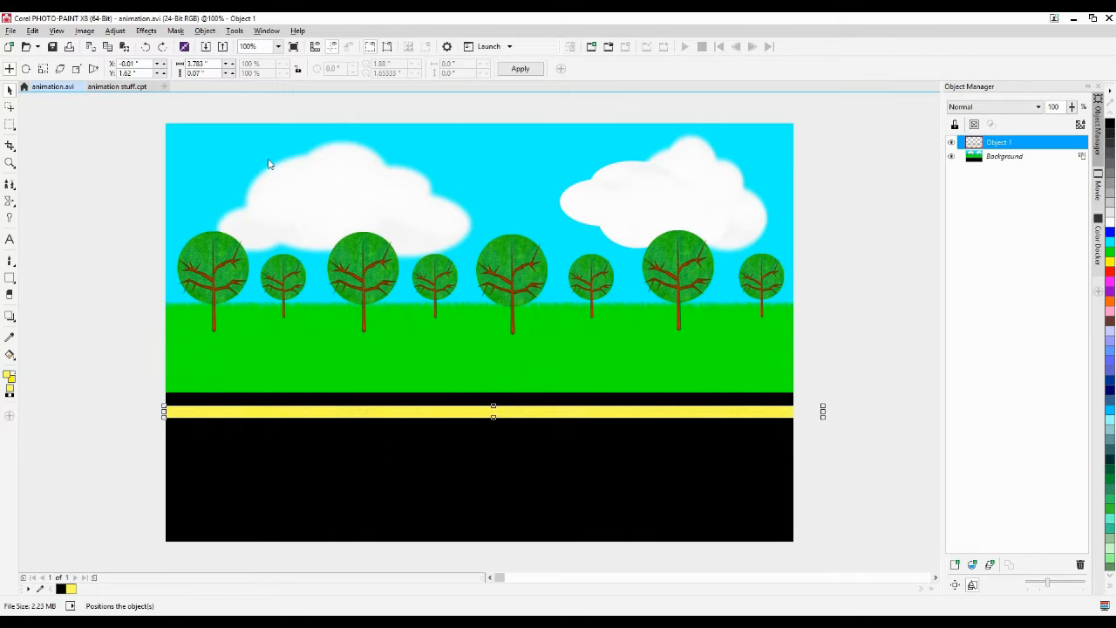
# Apply the Plastic texture to the yellow stripe with highlight 5, depth 1 and smoothness 51, and move the stripe slightly lower on the road
pyautogui.click(146, 31)
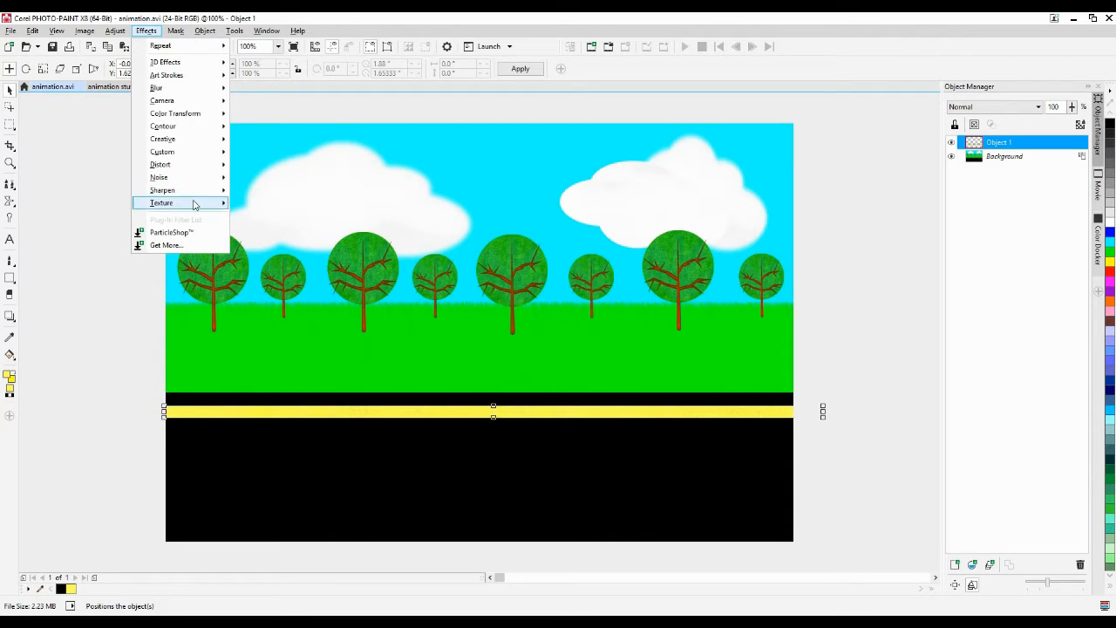
pyautogui.moveTo(194, 204)
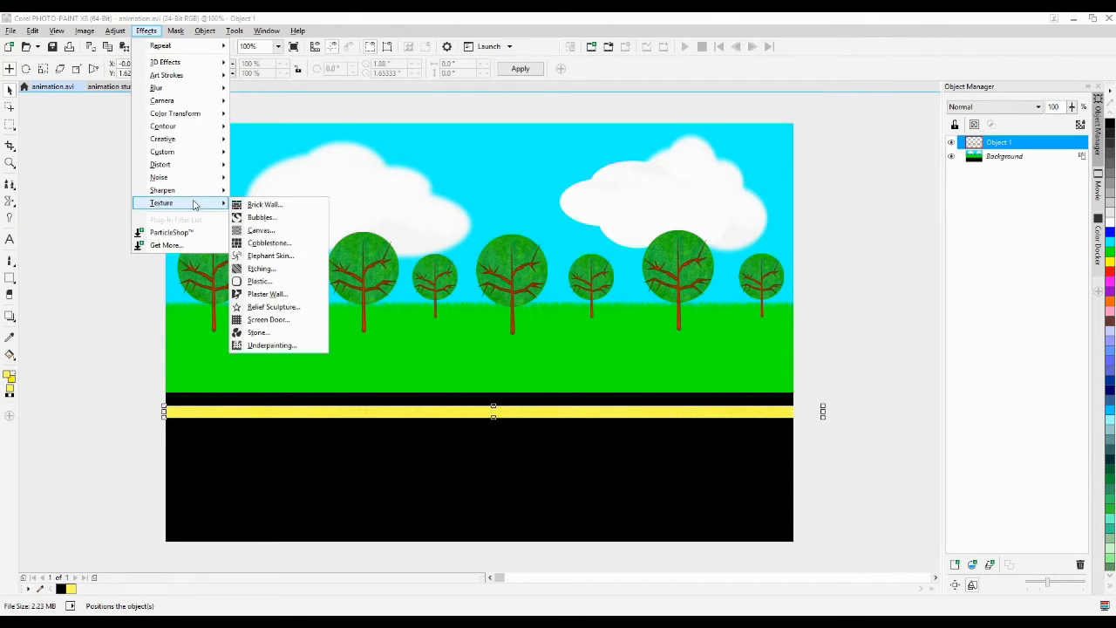
pyautogui.click(260, 281)
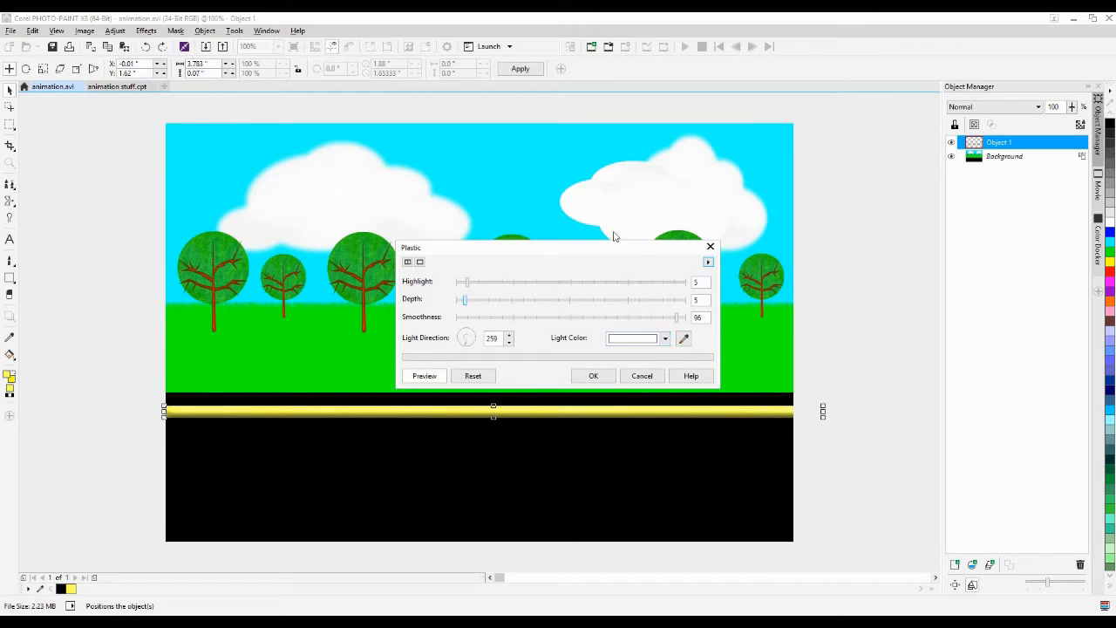
pyautogui.moveTo(588, 246); pyautogui.dragTo(578, 180)
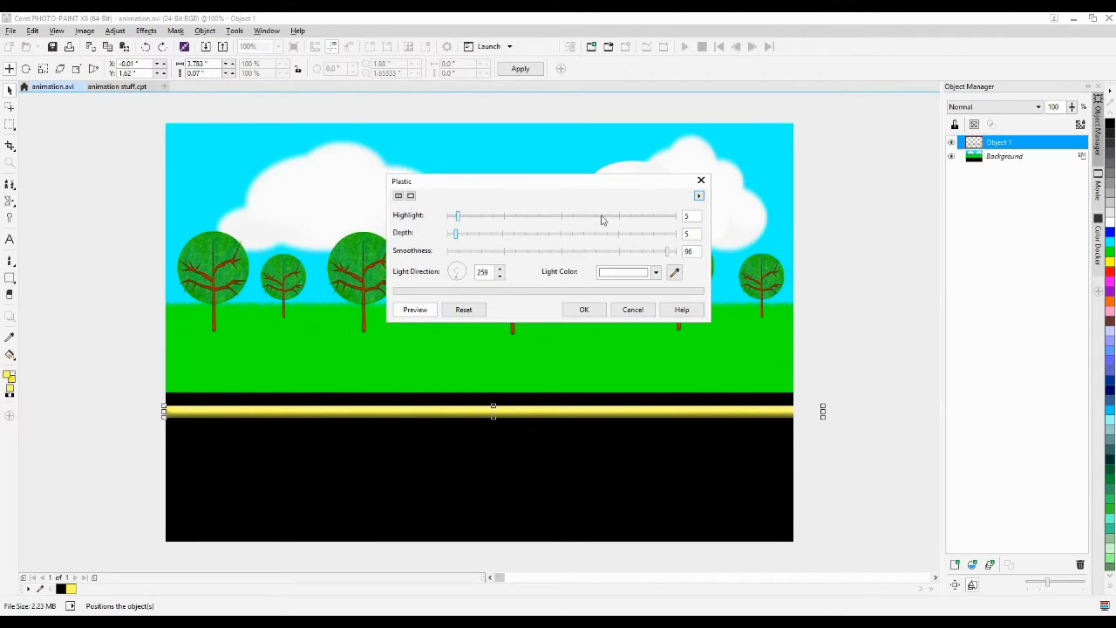
pyautogui.click(621, 253)
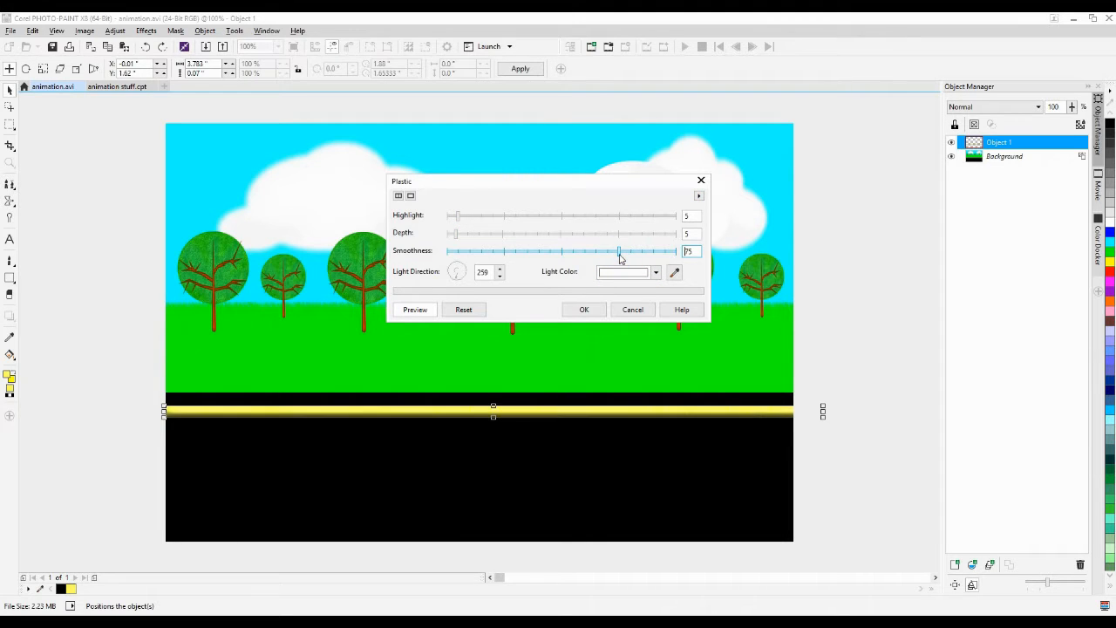
pyautogui.click(507, 252)
pyautogui.click(479, 253)
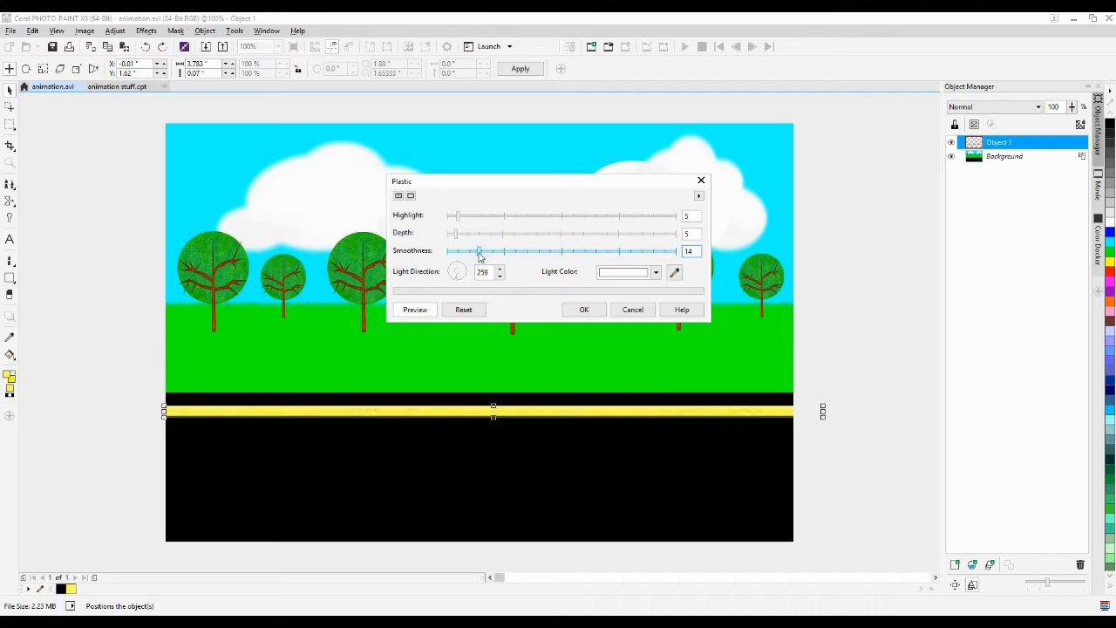
pyautogui.click(494, 253)
pyautogui.click(511, 255)
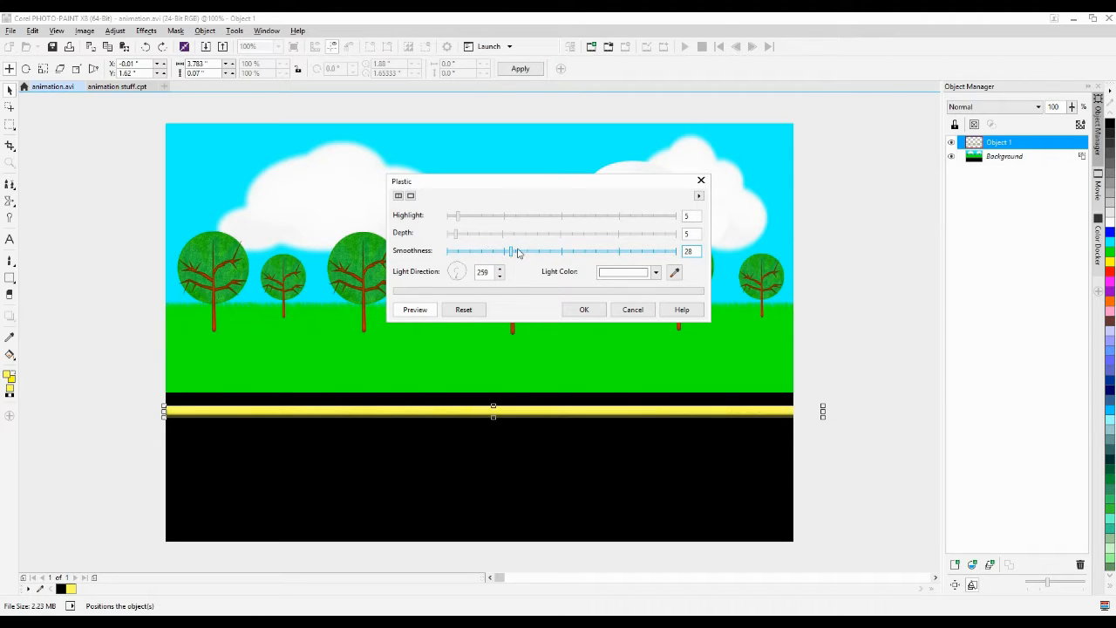
pyautogui.click(449, 234)
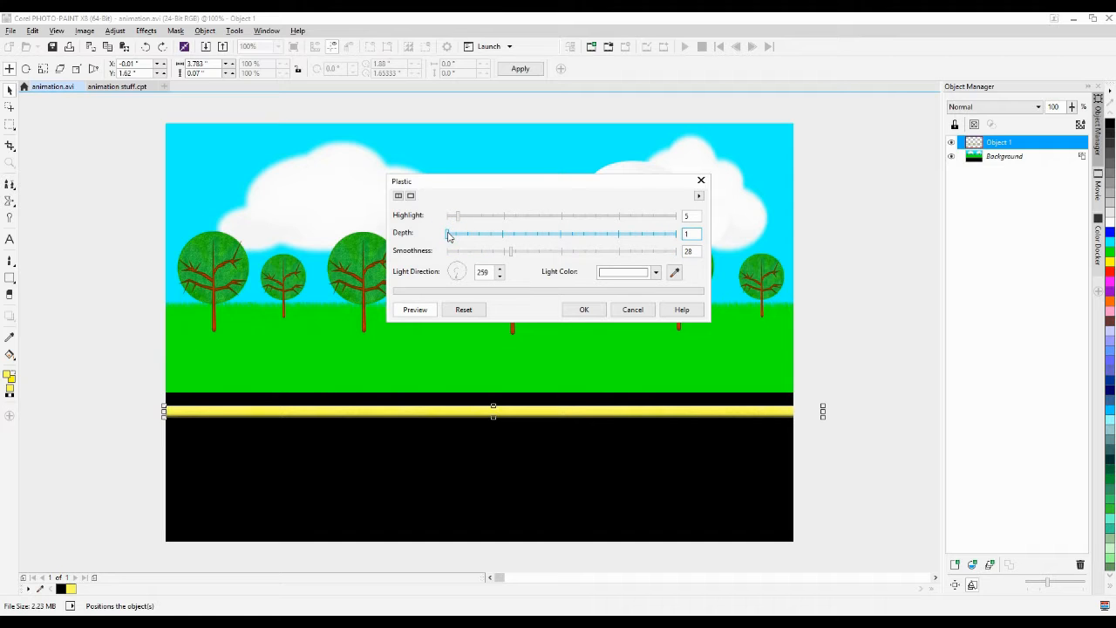
pyautogui.click(562, 253)
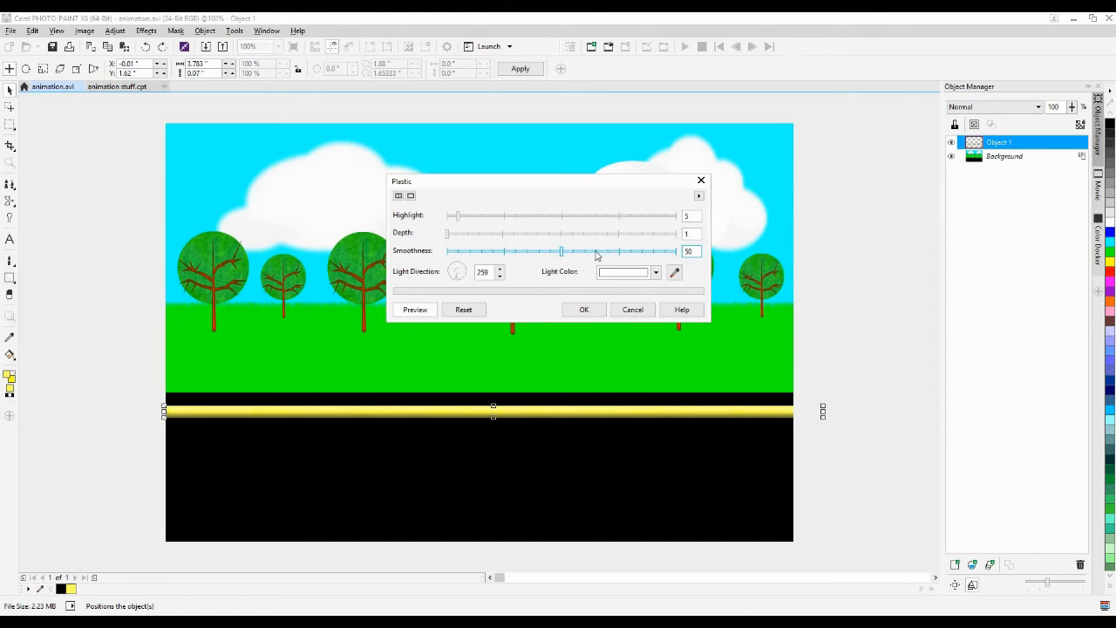
pyautogui.click(597, 253)
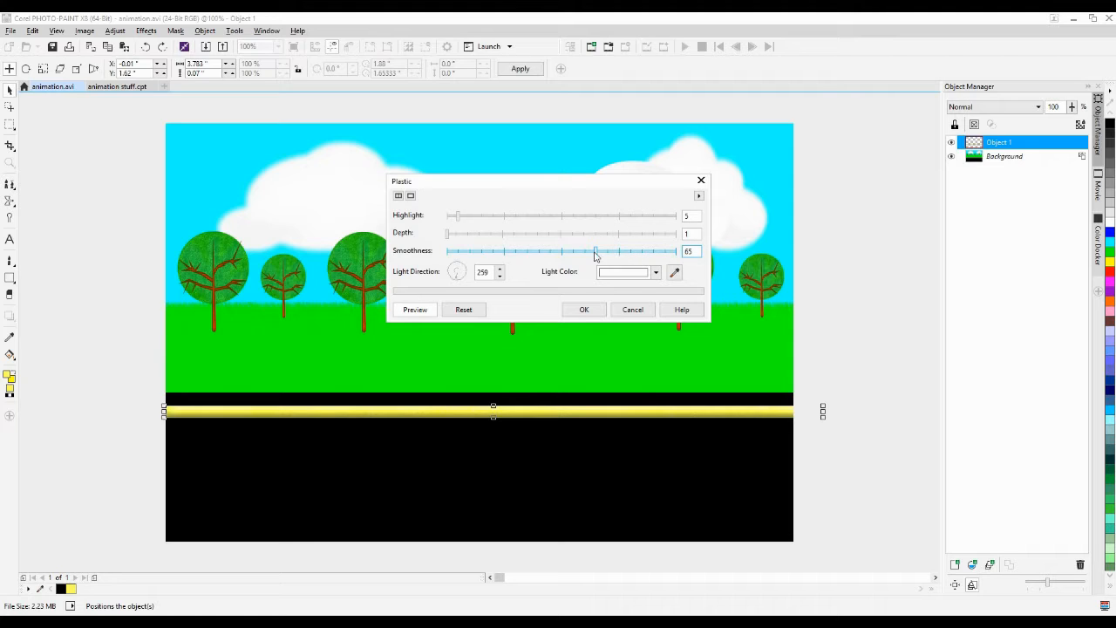
pyautogui.click(566, 253)
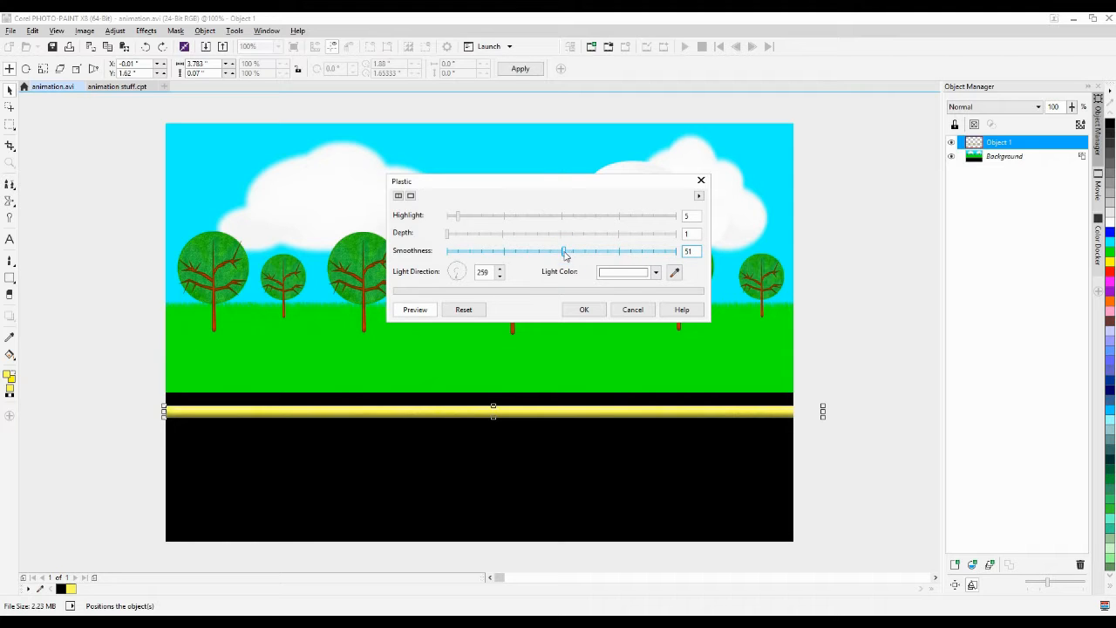
pyautogui.click(584, 310)
pyautogui.moveTo(620, 417)
pyautogui.mouseDown()
pyautogui.moveTo(610, 398)
pyautogui.moveTo(607, 421)
pyautogui.mouseUp()
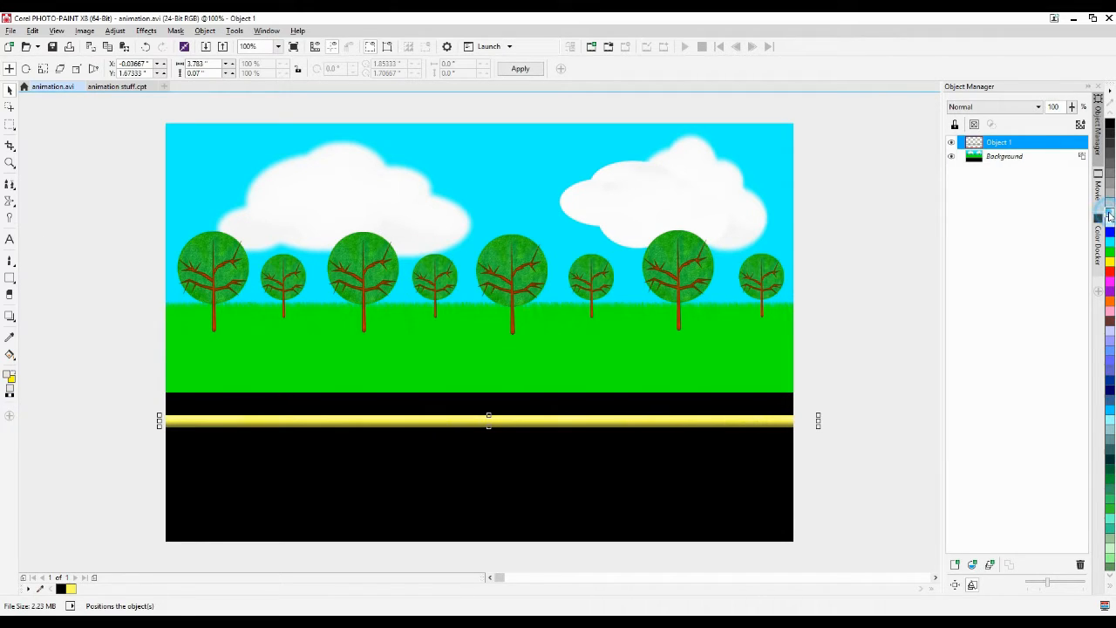
# Draw a light gray rectangle about 3.78 by 0.24 inches across the full width of the road's upper edge
pyautogui.click(11, 277)
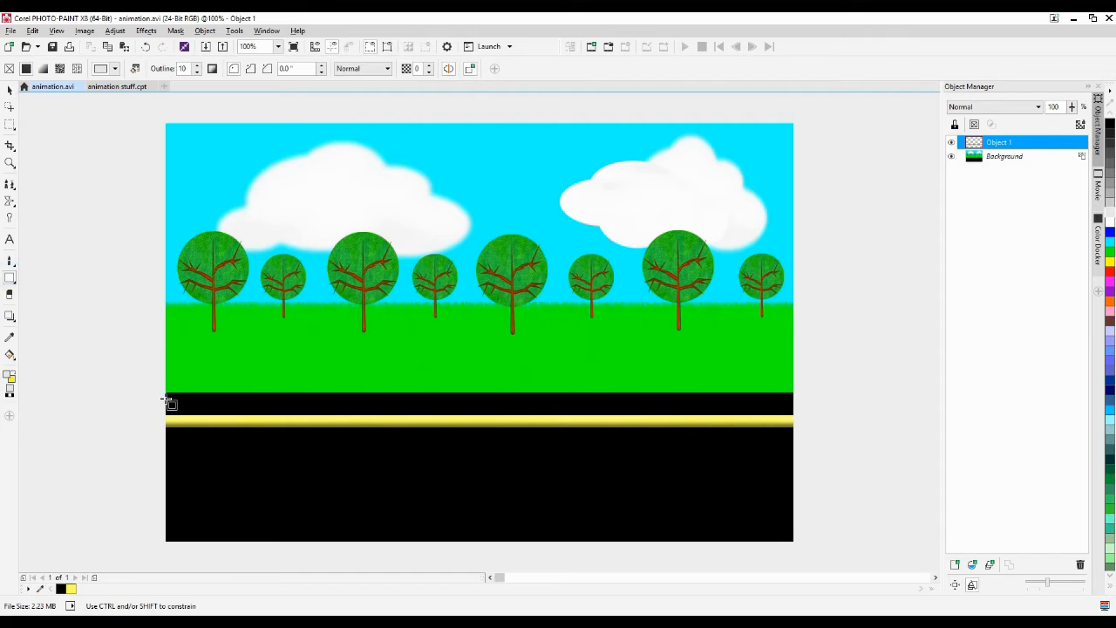
pyautogui.moveTo(151, 382); pyautogui.dragTo(809, 424)
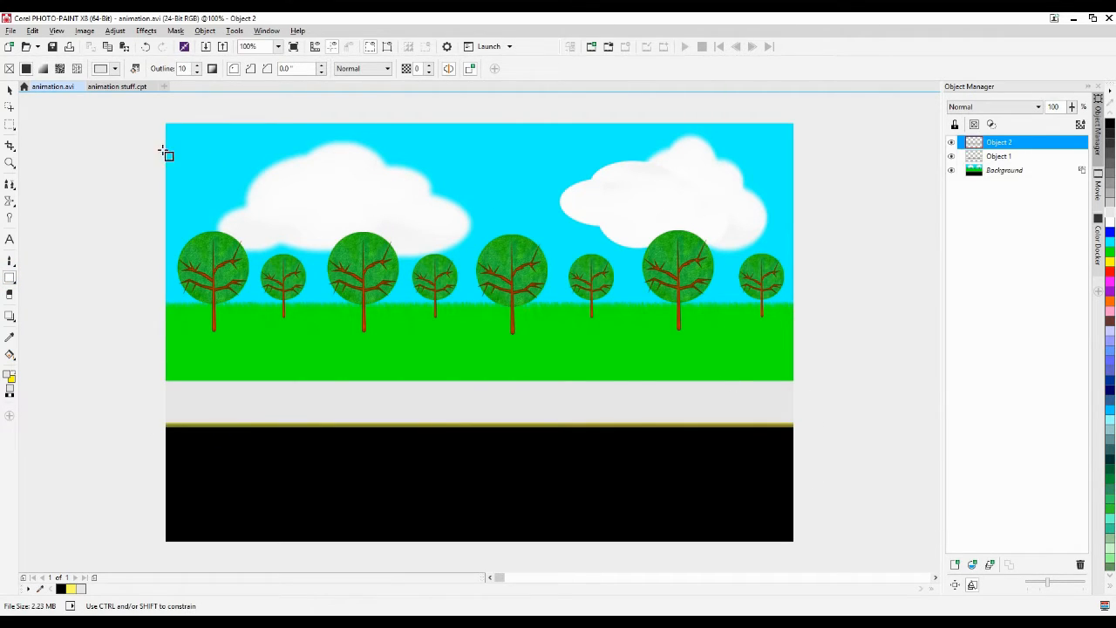
pyautogui.click(10, 90)
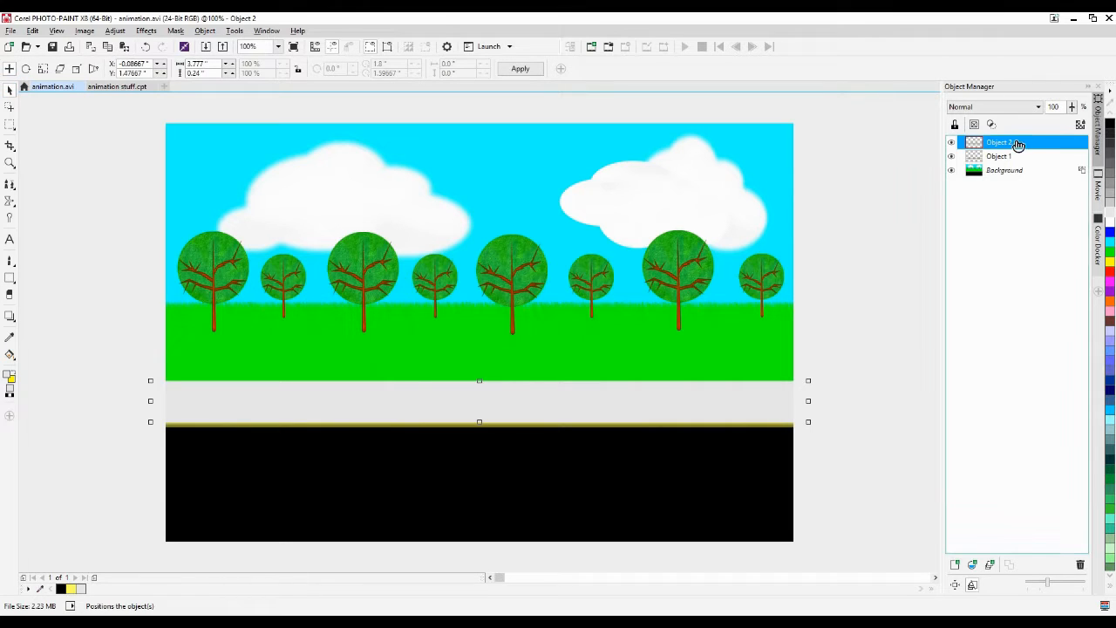
# Reorder the light gray band beneath the yellow stripe and move it up so it sits between the grass and the road
pyautogui.moveTo(1017, 142); pyautogui.dragTo(1020, 164)
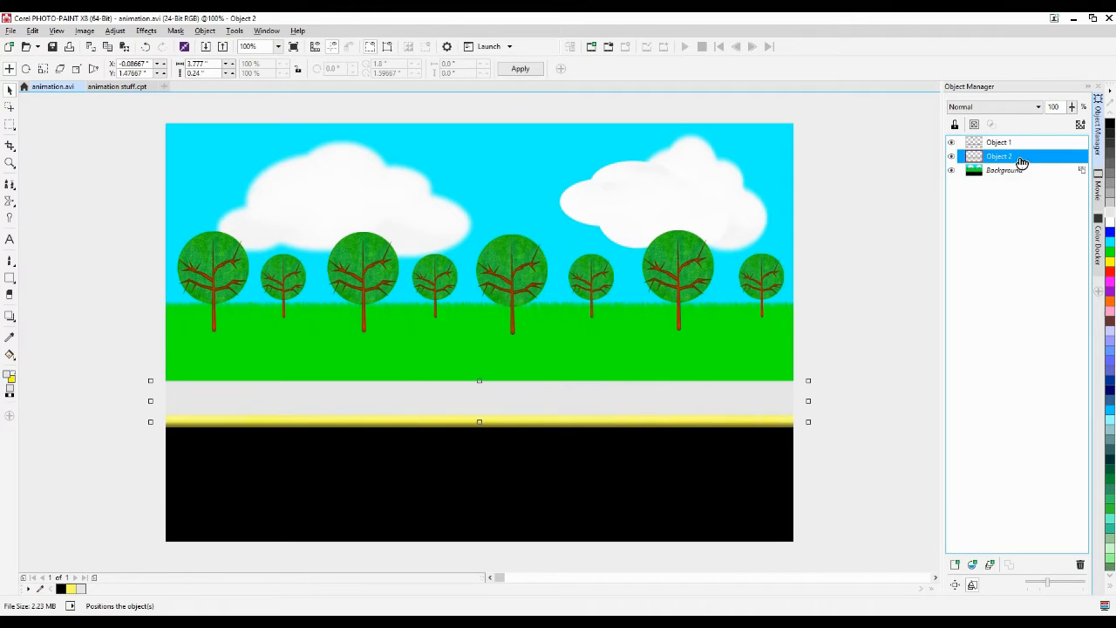
pyautogui.click(658, 398)
pyautogui.moveTo(659, 397)
pyautogui.mouseDown()
pyautogui.moveTo(660, 369)
pyautogui.moveTo(670, 379)
pyautogui.mouseUp()
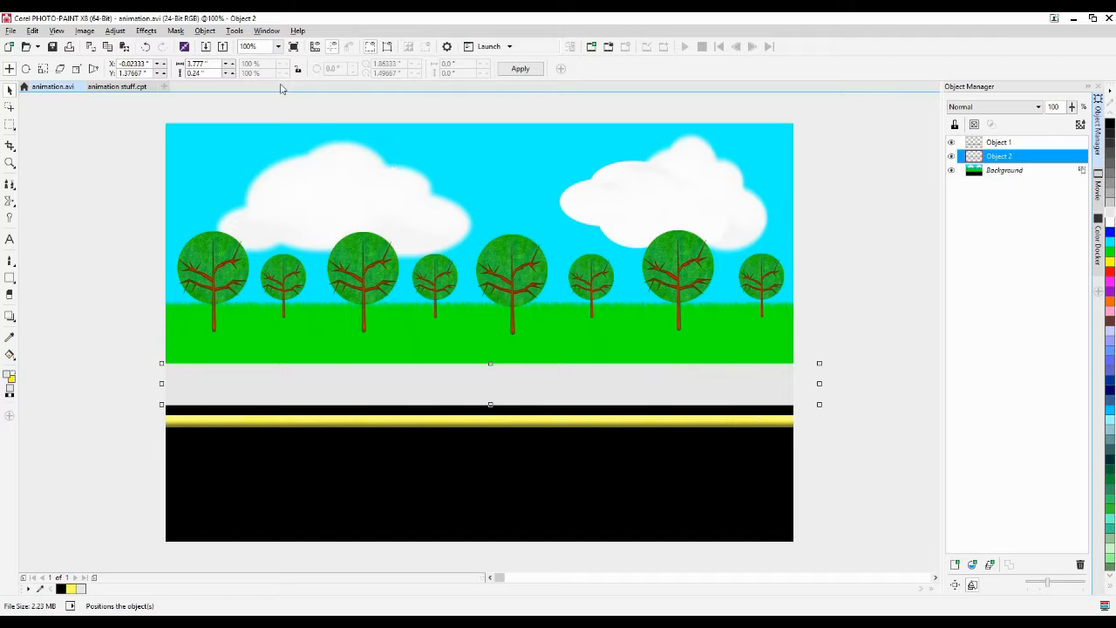
# Apply the Stone texture to the gray sidewalk band with very low roughness, detail 100 and light direction 315
pyautogui.click(146, 30)
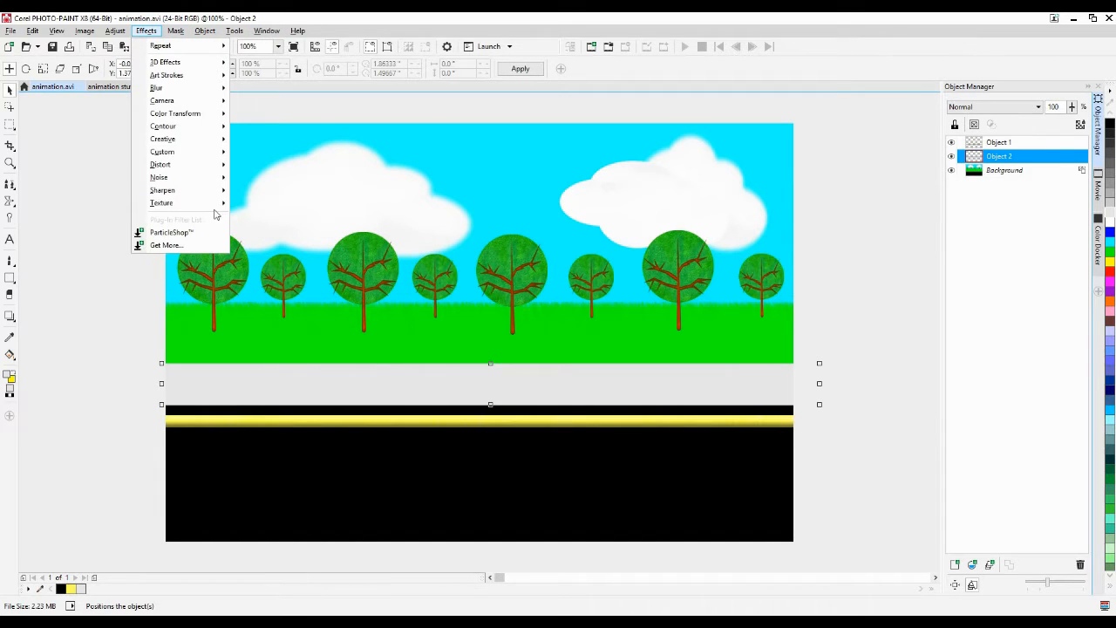
pyautogui.moveTo(211, 207)
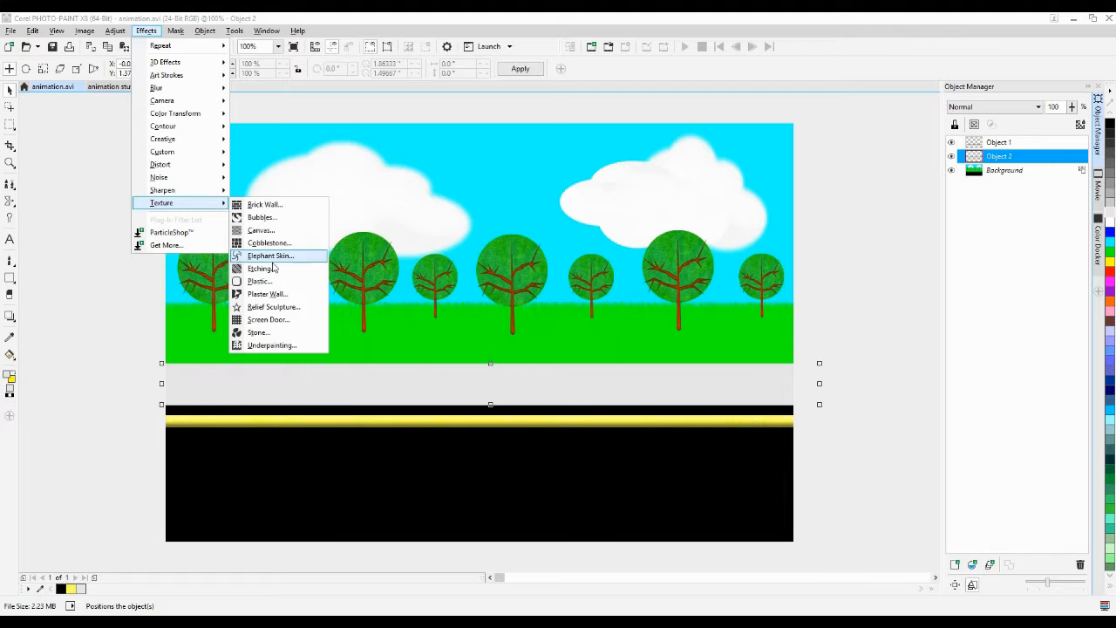
pyautogui.click(289, 334)
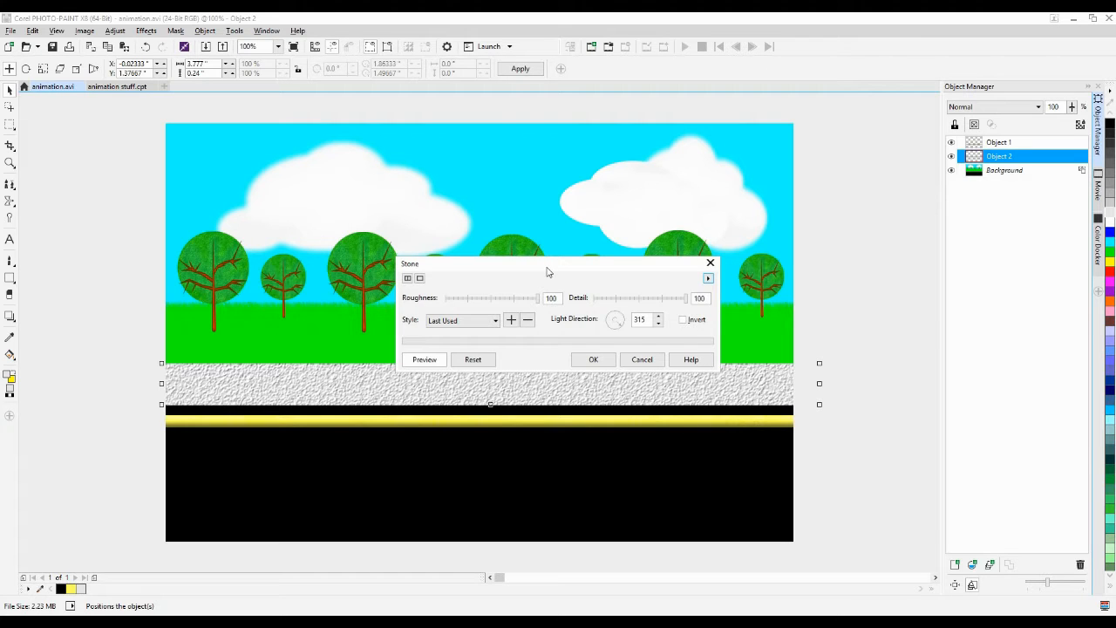
pyautogui.moveTo(548, 273); pyautogui.dragTo(542, 190)
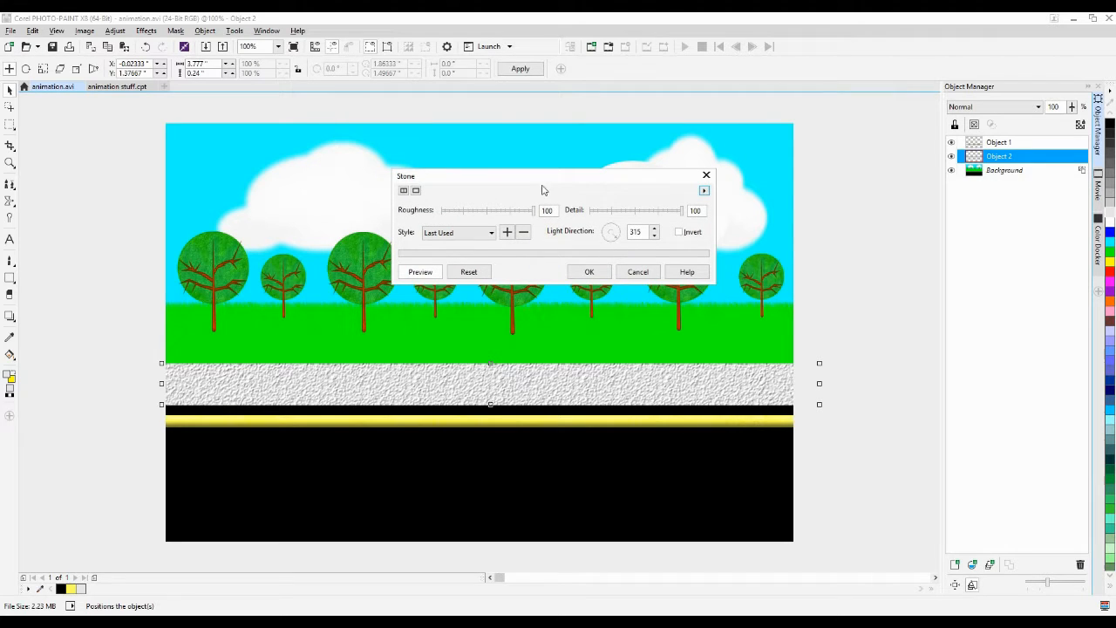
pyautogui.click(485, 212)
pyautogui.click(456, 214)
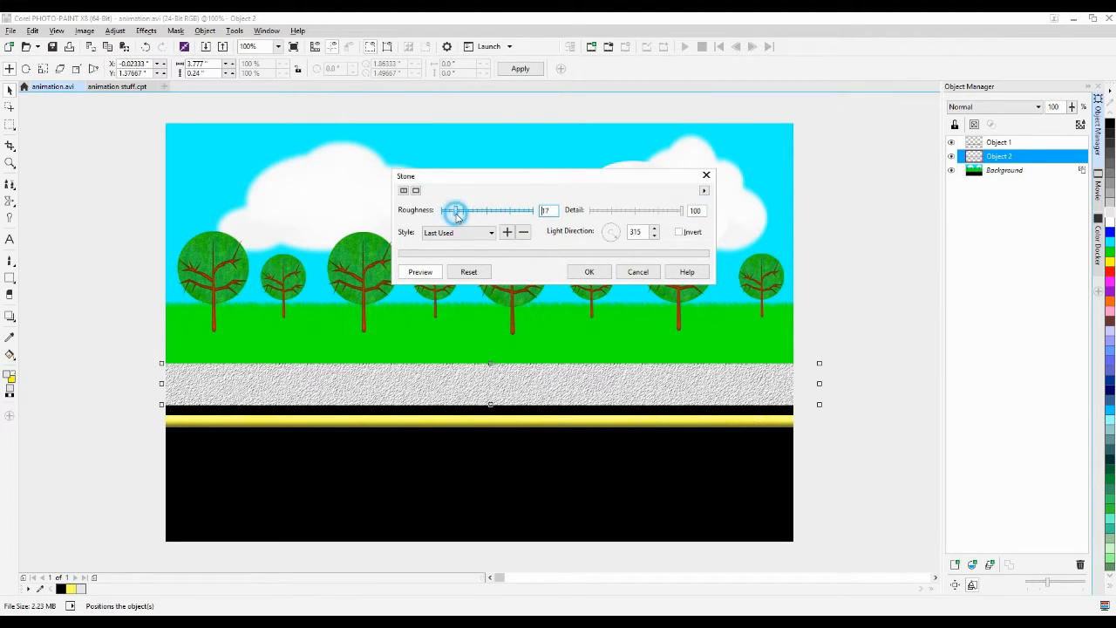
pyautogui.click(442, 213)
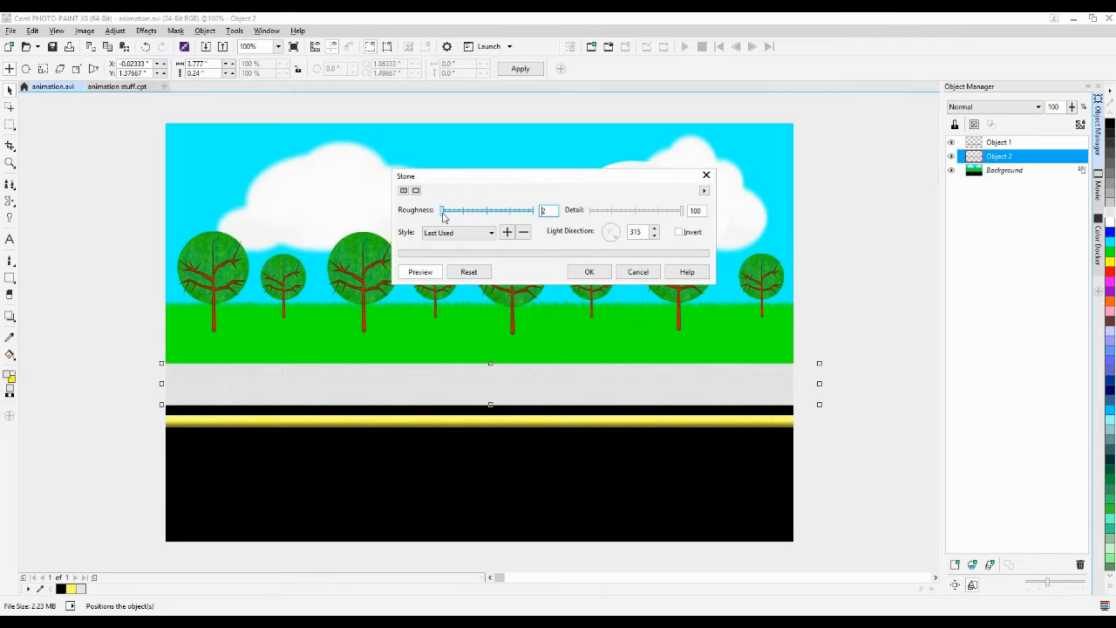
pyautogui.click(447, 213)
pyautogui.click(582, 272)
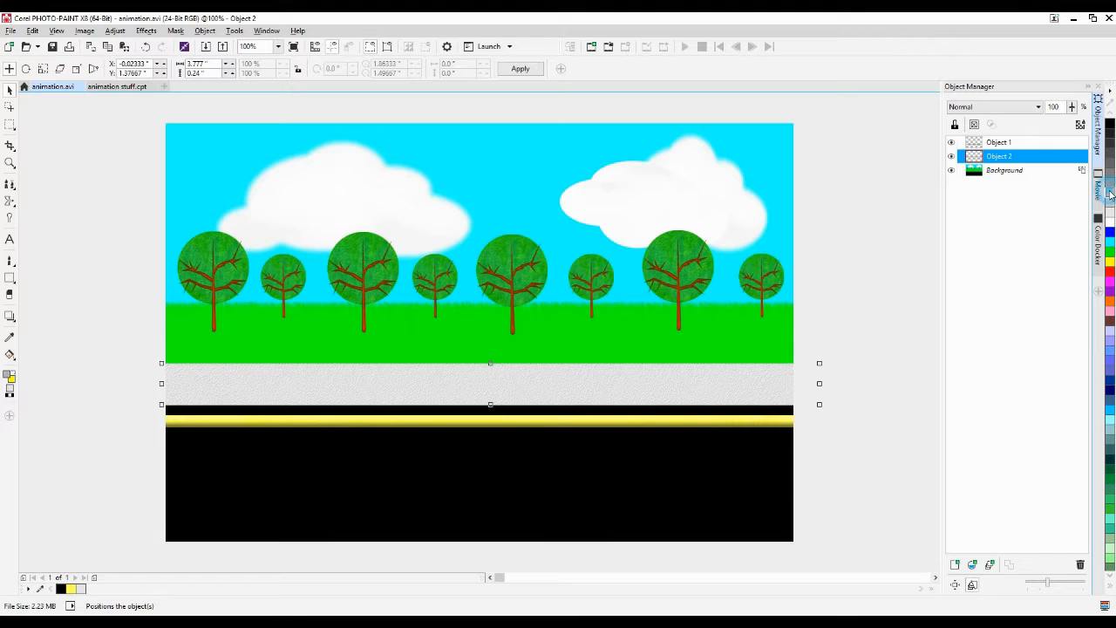
# Draw a thin gray diagonal line about 0.30 by 0.23 inches across the sidewalk's left end
pyautogui.click(11, 277)
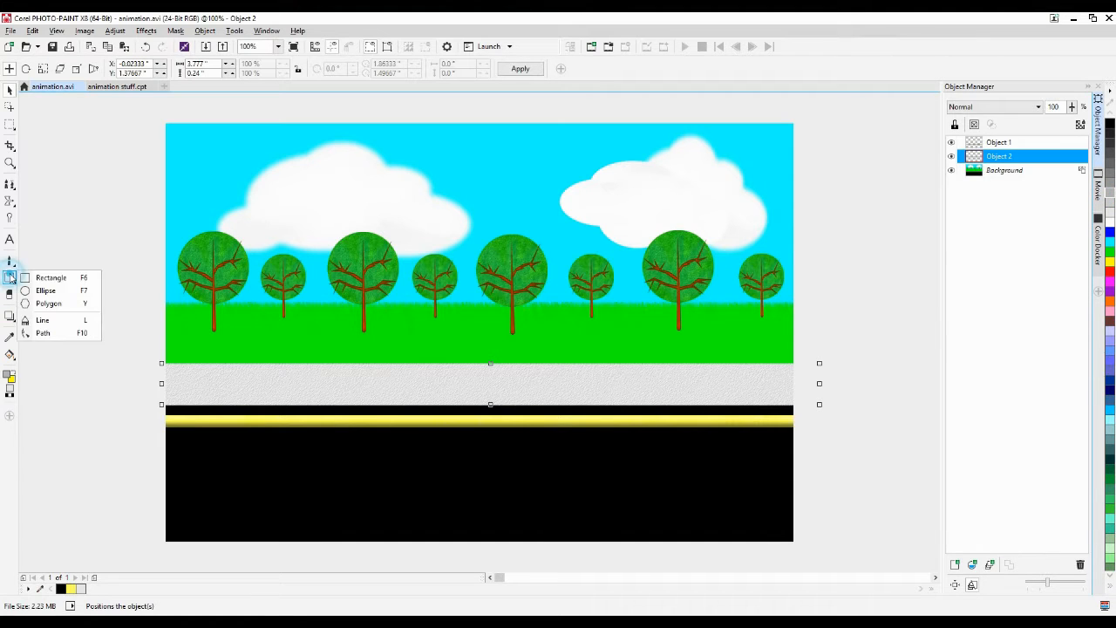
pyautogui.click(44, 320)
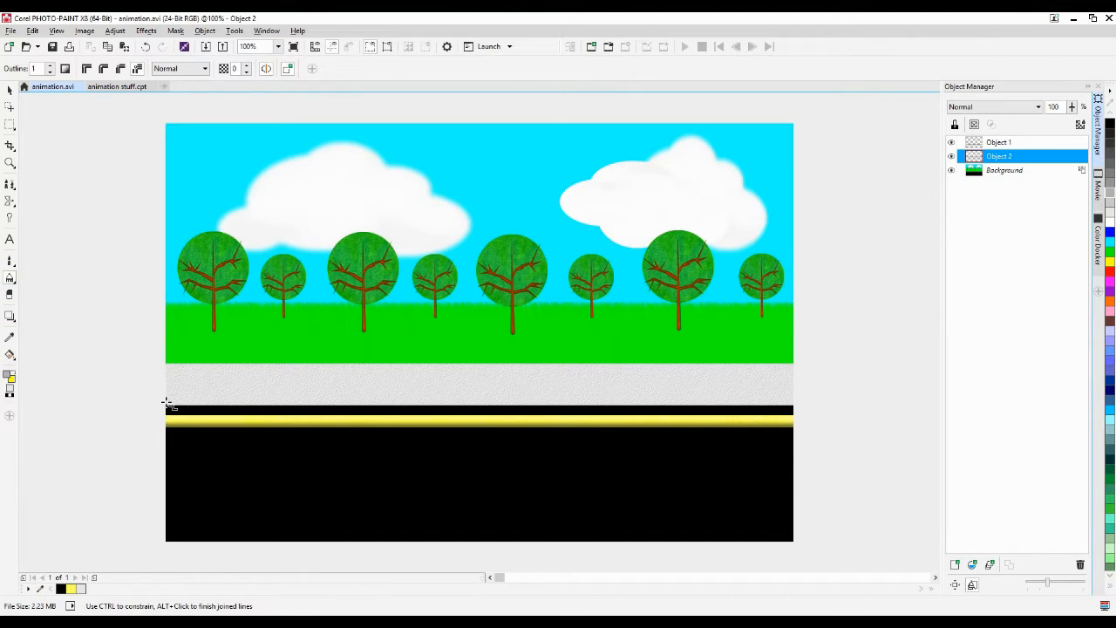
pyautogui.moveTo(165, 404); pyautogui.dragTo(214, 366)
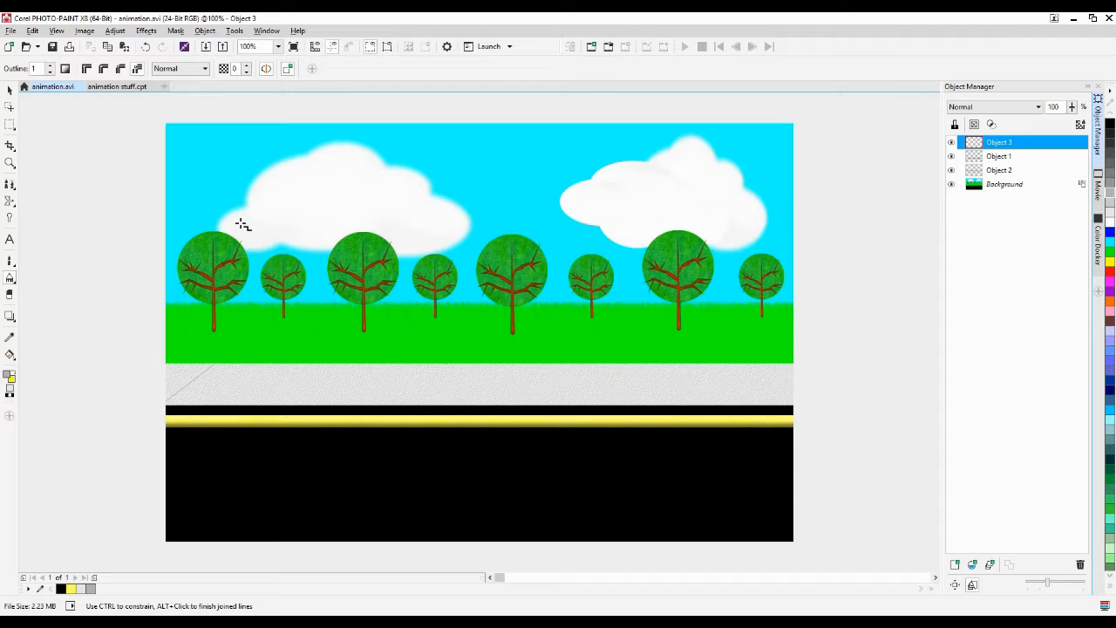
# Duplicate the diagonal line and move the copy about 0.49 inches to the right along the sidewalk
pyautogui.click(10, 90)
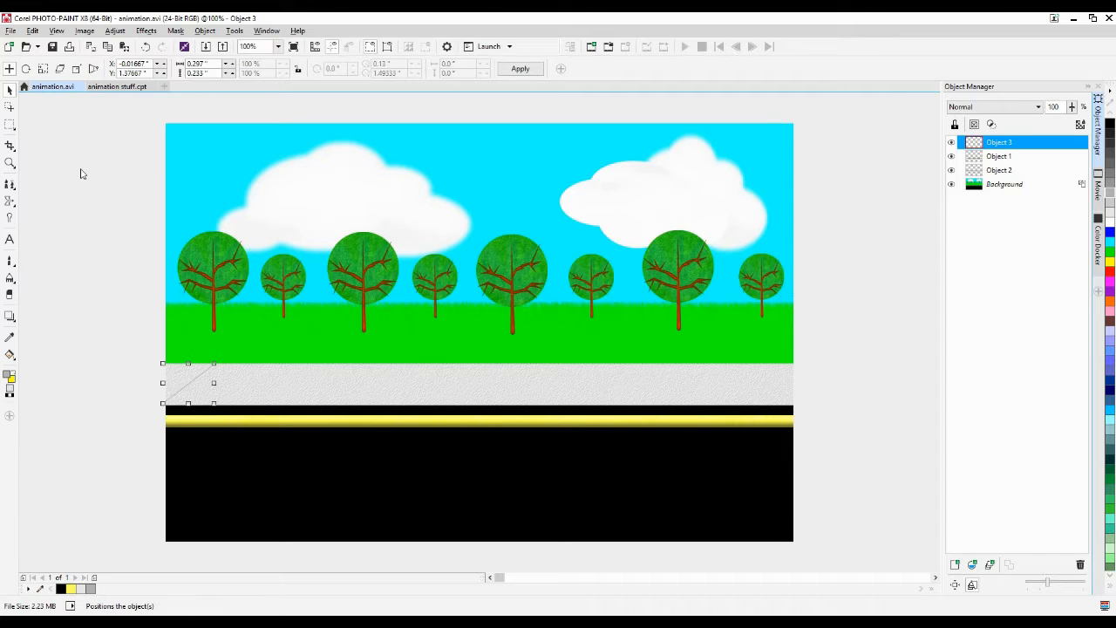
pyautogui.hotkey('ctrl', 'd')
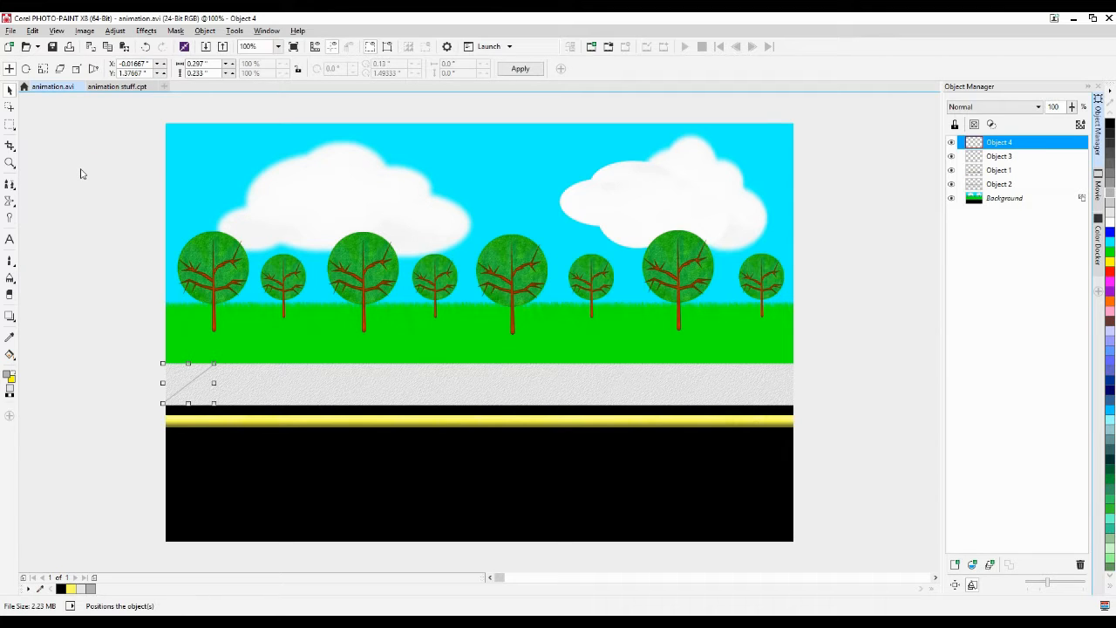
pyautogui.write('0.1')
pyautogui.press('Return')
pyautogui.write('0.35')
pyautogui.press('Return')
pyautogui.press('Right')
pyautogui.press('Right')
pyautogui.press('Right')
pyautogui.press('Right')
pyautogui.press('Right')
pyautogui.press('Right')
pyautogui.press('Right')
pyautogui.press('Right')
pyautogui.press('Right')
pyautogui.press('Right')
pyautogui.press('Right')
pyautogui.press('Right')
pyautogui.press('Right')
pyautogui.press('Right')
pyautogui.press('Right')
pyautogui.press('Right')
pyautogui.press('Right')
pyautogui.press('Right')
pyautogui.press('Right')
pyautogui.press('Right')
pyautogui.press('Right')
pyautogui.press('Right')
pyautogui.press('Right')
pyautogui.press('Right')
pyautogui.press('Right')
# Duplicate both diagonal lines together and move the copies about 1.05 inches to the right along the sidewalk
pyautogui.moveTo(85, 330); pyautogui.dragTo(436, 433)
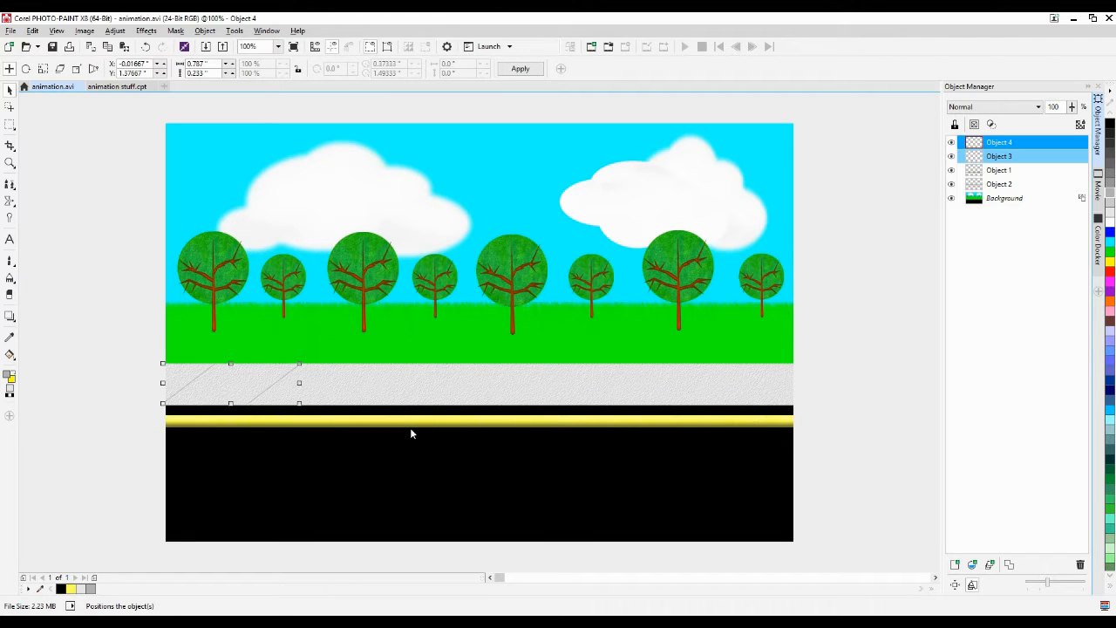
pyautogui.hotkey('ctrl', 'd')
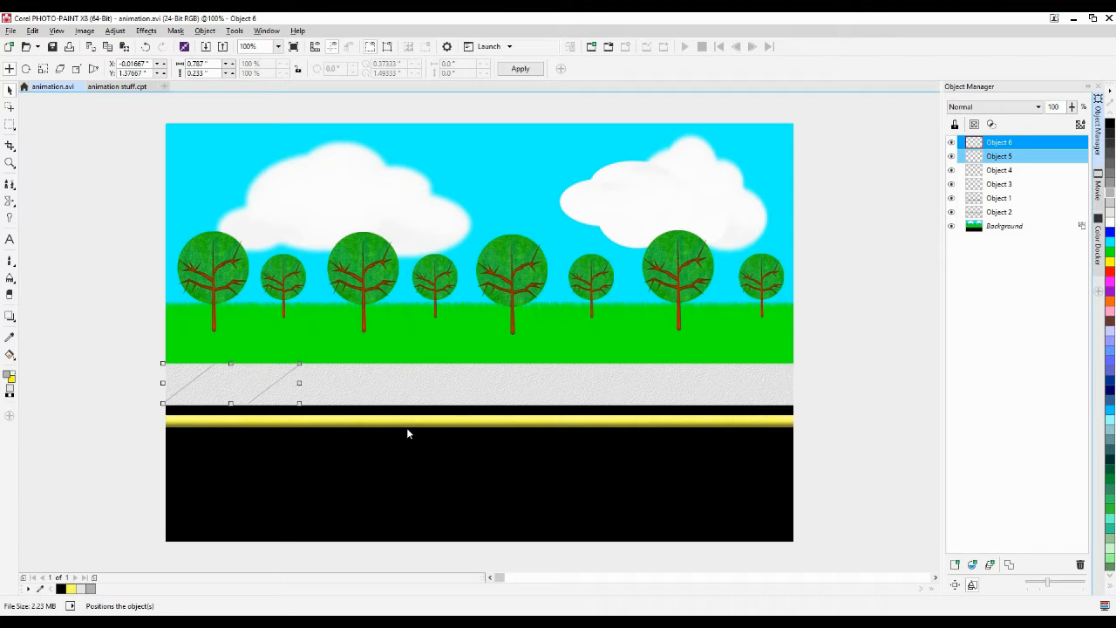
pyautogui.press('Right')
pyautogui.press('Right')
pyautogui.press('Right')
pyautogui.press('Right')
pyautogui.press('Right')
pyautogui.press('Right')
pyautogui.press('Right')
pyautogui.press('Right')
pyautogui.press('Right')
pyautogui.press('Right')
pyautogui.press('Left')
pyautogui.press('Left')
pyautogui.press('Left')
pyautogui.press('Left')
pyautogui.press('Left')
pyautogui.press('Left')
pyautogui.press('Left')
pyautogui.press('Left')
pyautogui.press('Left')
# Fill the rest of the sidewalk with copies of the four diagonal lines and delete the copy lying outside the canvas
pyautogui.moveTo(134, 323); pyautogui.dragTo(537, 412)
pyautogui.hotkey('ctrl', 'd')
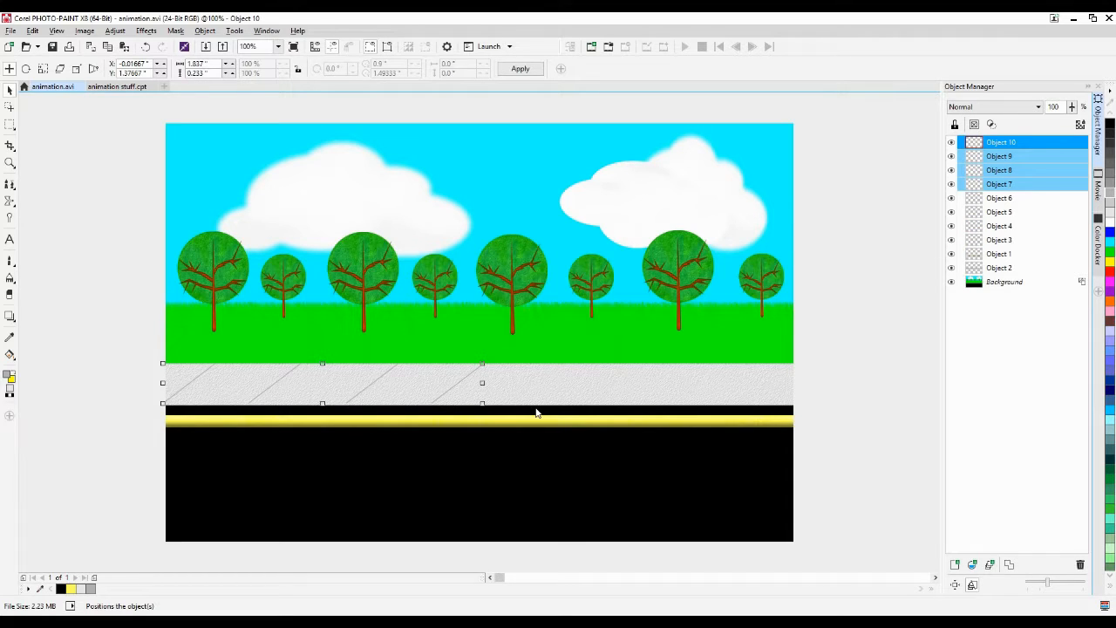
pyautogui.press('Right')
pyautogui.press('Right')
pyautogui.press('Right')
pyautogui.press('Right')
pyautogui.press('Right')
pyautogui.press('Right')
pyautogui.press('Right')
pyautogui.press('Right')
pyautogui.press('Right')
pyautogui.press('Right')
pyautogui.press('Right')
pyautogui.press('Right')
pyautogui.press('Right')
pyautogui.press('Right')
pyautogui.press('Right')
pyautogui.press('Right')
pyautogui.press('Right')
pyautogui.press('Right')
pyautogui.press('Right')
pyautogui.press('Right')
pyautogui.press('Right')
pyautogui.press('Right')
pyautogui.press('Right')
pyautogui.press('Right')
pyautogui.press('Right')
pyautogui.press('Right')
pyautogui.press('Right')
pyautogui.press('Right')
pyautogui.press('Right')
pyautogui.press('Right')
pyautogui.press('Right')
pyautogui.press('Right')
pyautogui.press('Right')
pyautogui.press('Right')
pyautogui.press('Right')
pyautogui.press('Right')
pyautogui.press('Right')
pyautogui.press('Right')
pyautogui.press('Right')
pyautogui.press('Right')
pyautogui.press('Right')
pyautogui.press('Right')
pyautogui.press('Right')
pyautogui.press('Right')
pyautogui.press('Right')
pyautogui.press('Right')
pyautogui.press('Right')
pyautogui.press('Right')
pyautogui.press('Right')
pyautogui.press('Right')
pyautogui.press('Right')
pyautogui.press('Right')
pyautogui.press('Right')
pyautogui.press('Right')
pyautogui.moveTo(918, 307); pyautogui.dragTo(770, 487)
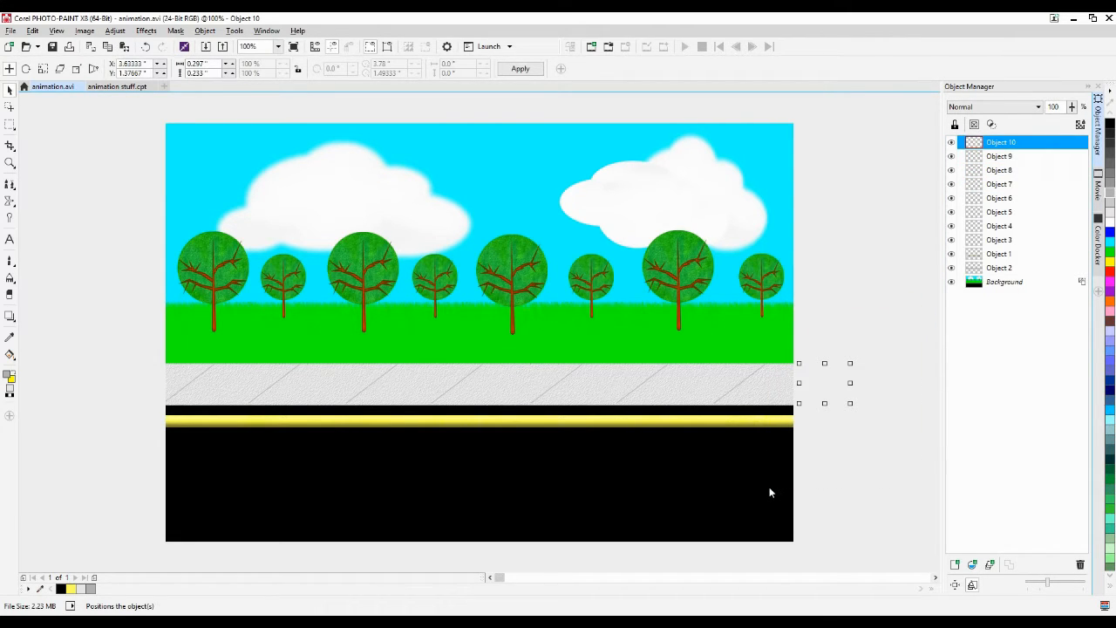
pyautogui.press('Delete')
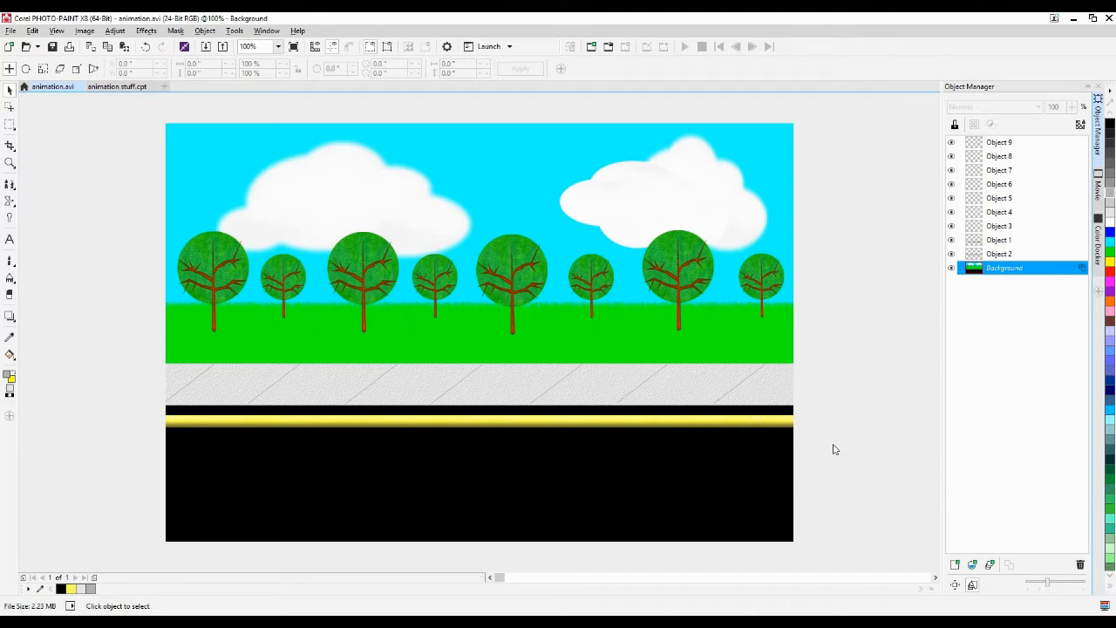
# Combine the seven diagonal lines into one object, hiding the sidewalk band while selecting them and showing it again
pyautogui.click(780, 387)
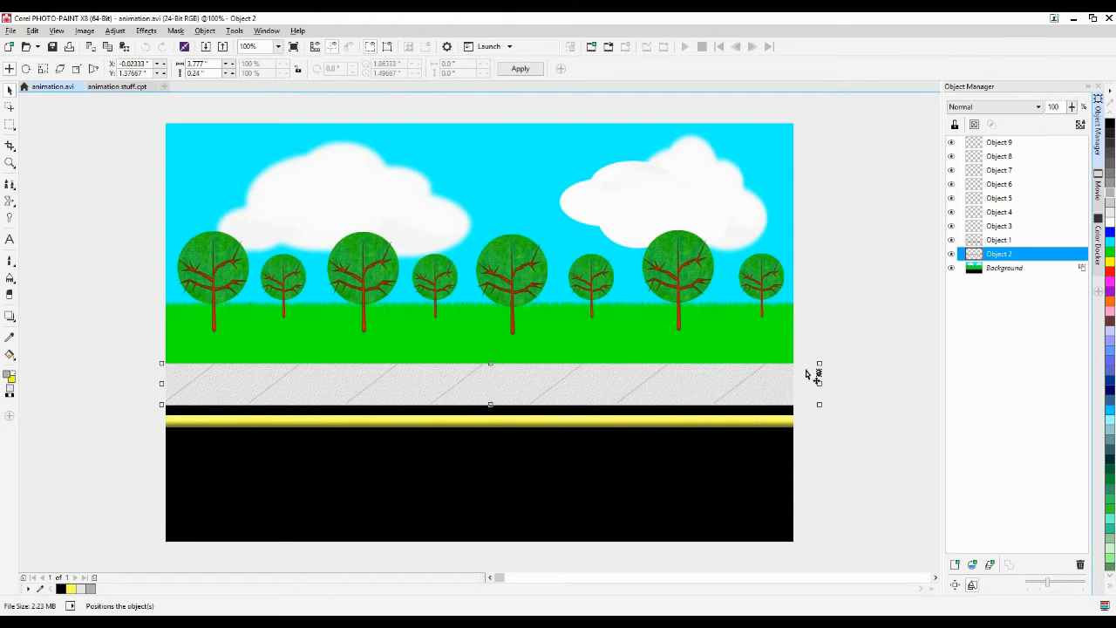
pyautogui.click(952, 255)
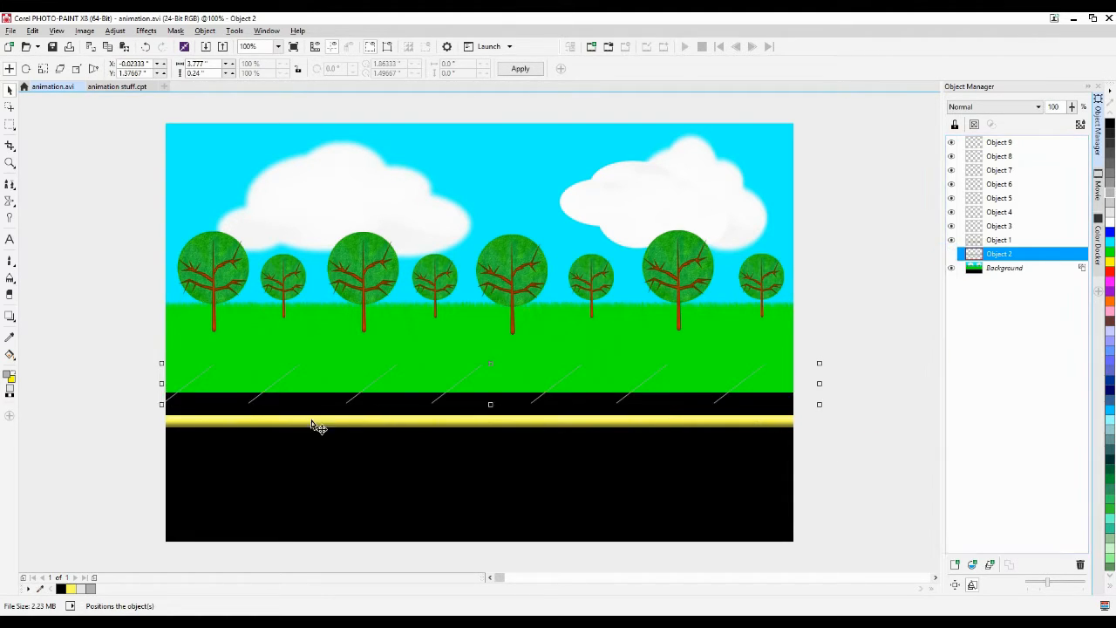
pyautogui.moveTo(103, 348); pyautogui.dragTo(900, 411)
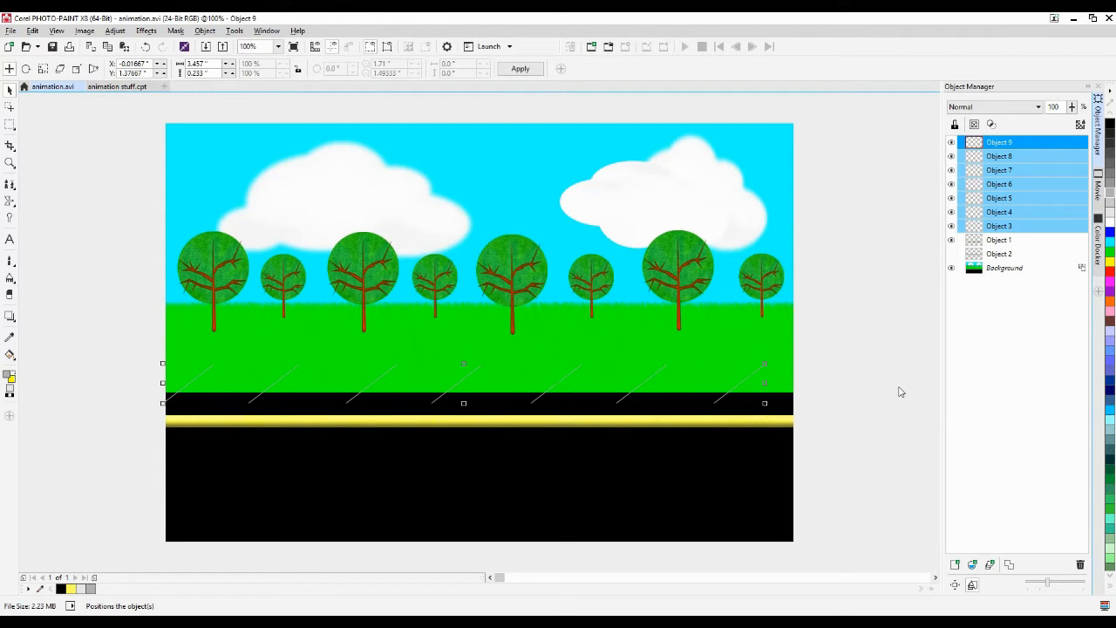
pyautogui.hotkey('ctrl', 'Down')
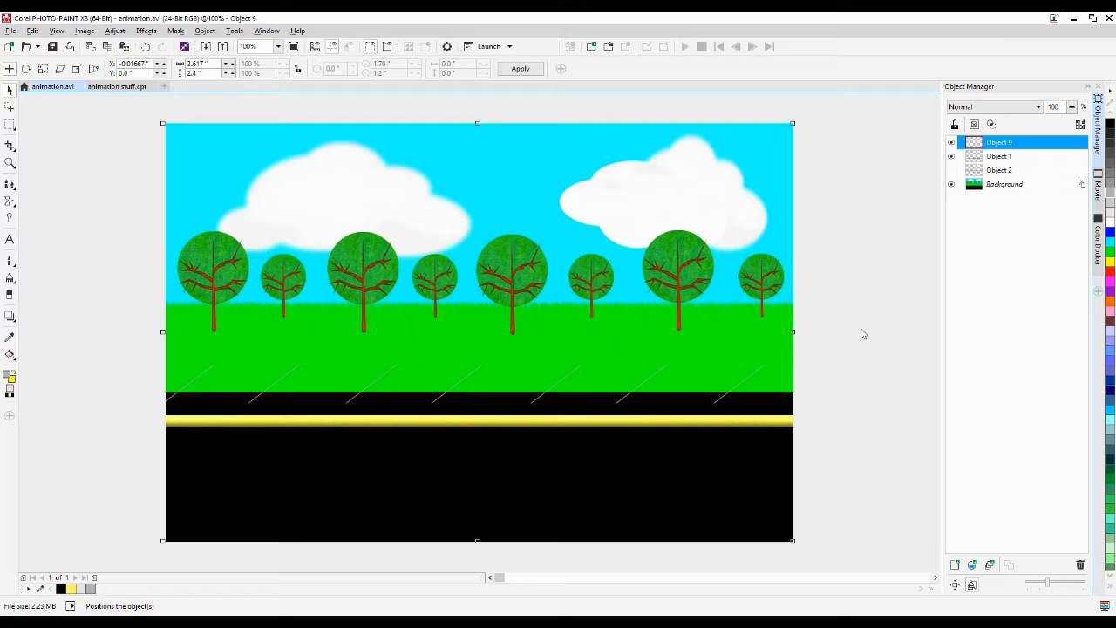
pyautogui.click(656, 386)
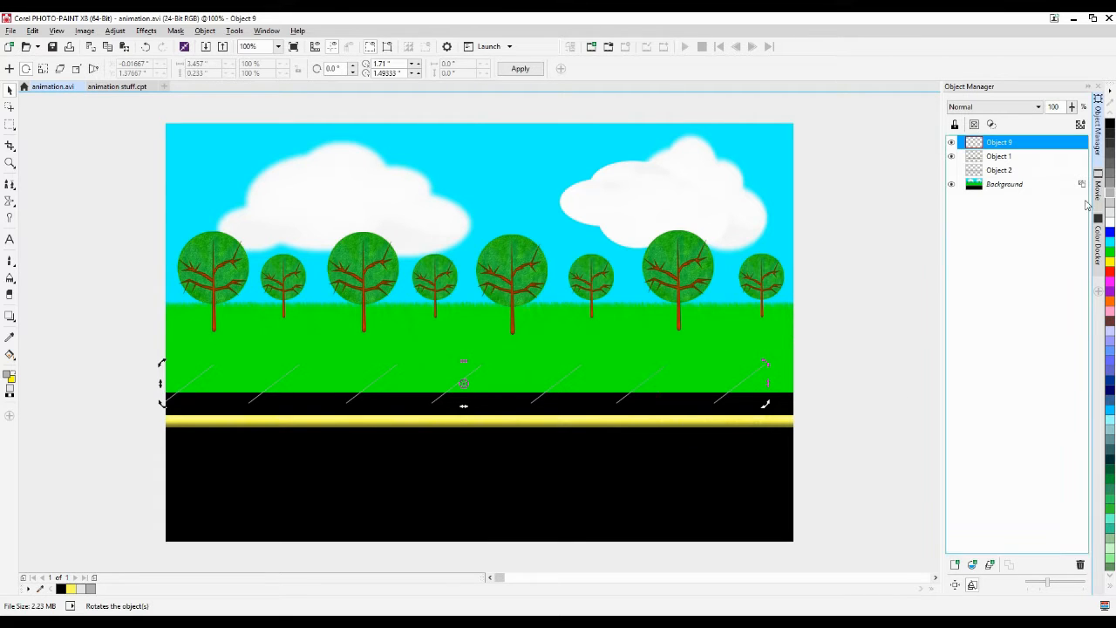
pyautogui.click(958, 182)
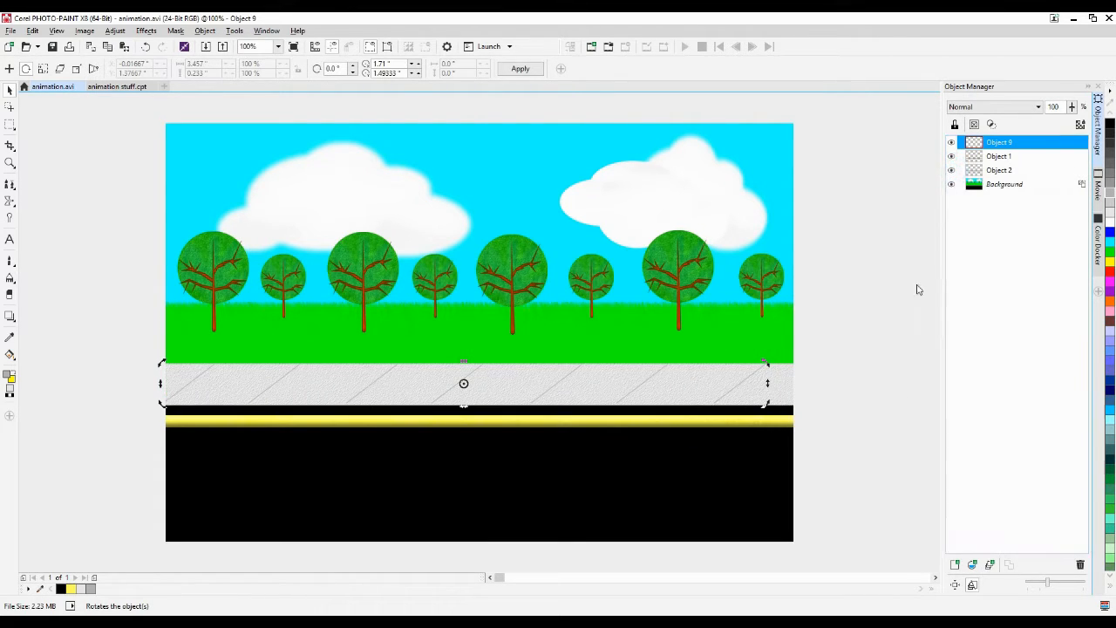
# Nudge the combined diagonal lines slightly down on the sidewalk to a vertical position of 1.38 inches
pyautogui.scroll(1, 874, 342)
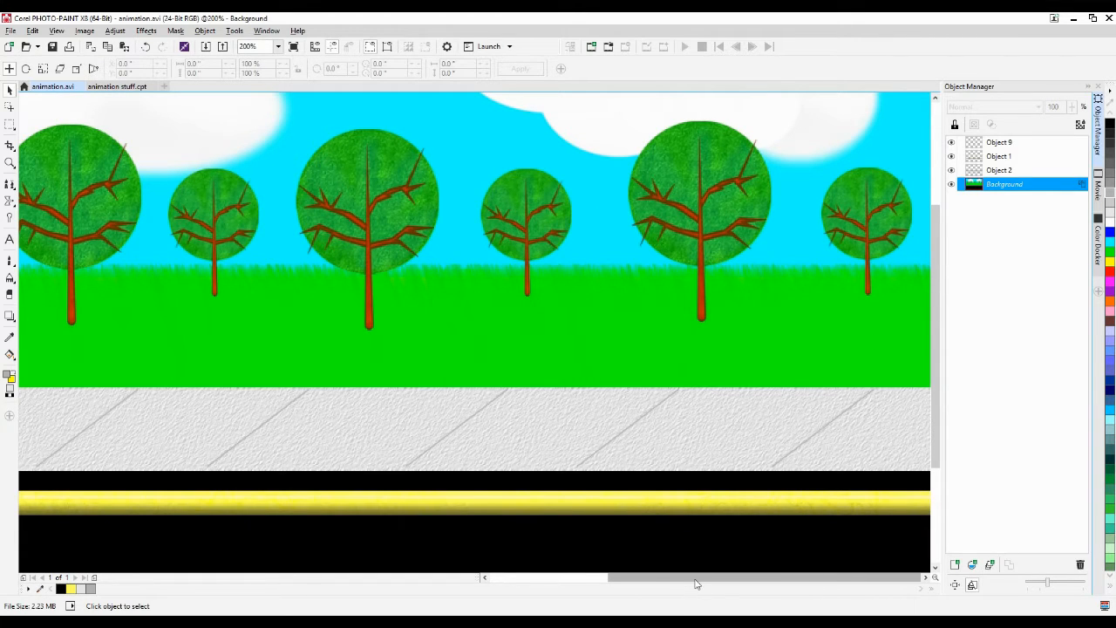
pyautogui.moveTo(694, 577); pyautogui.dragTo(824, 584)
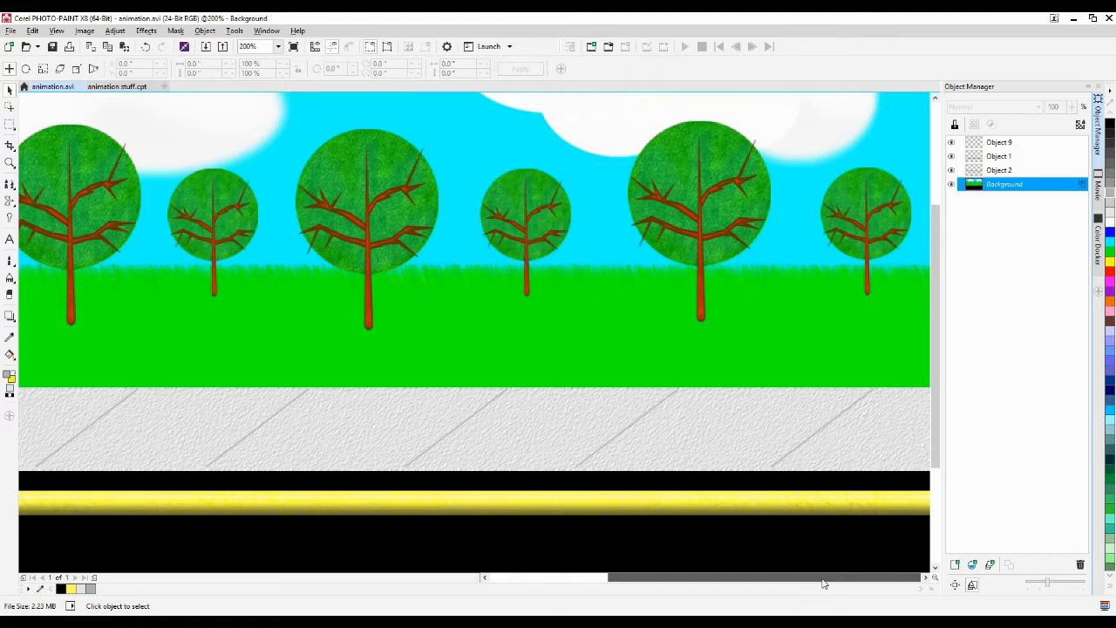
pyautogui.click(1006, 143)
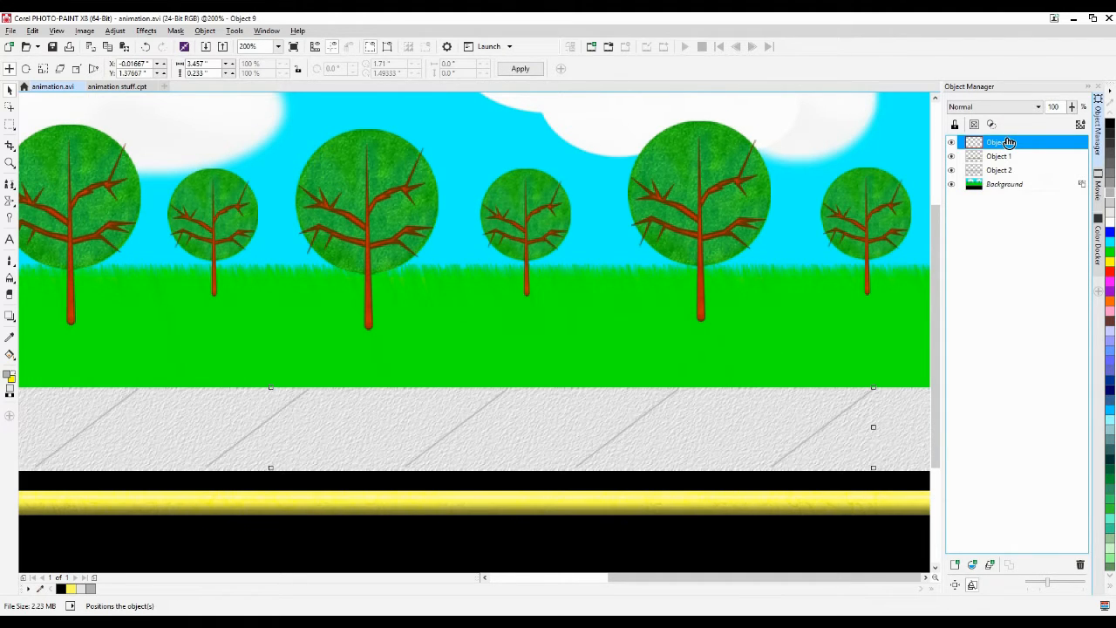
pyautogui.press('Down')
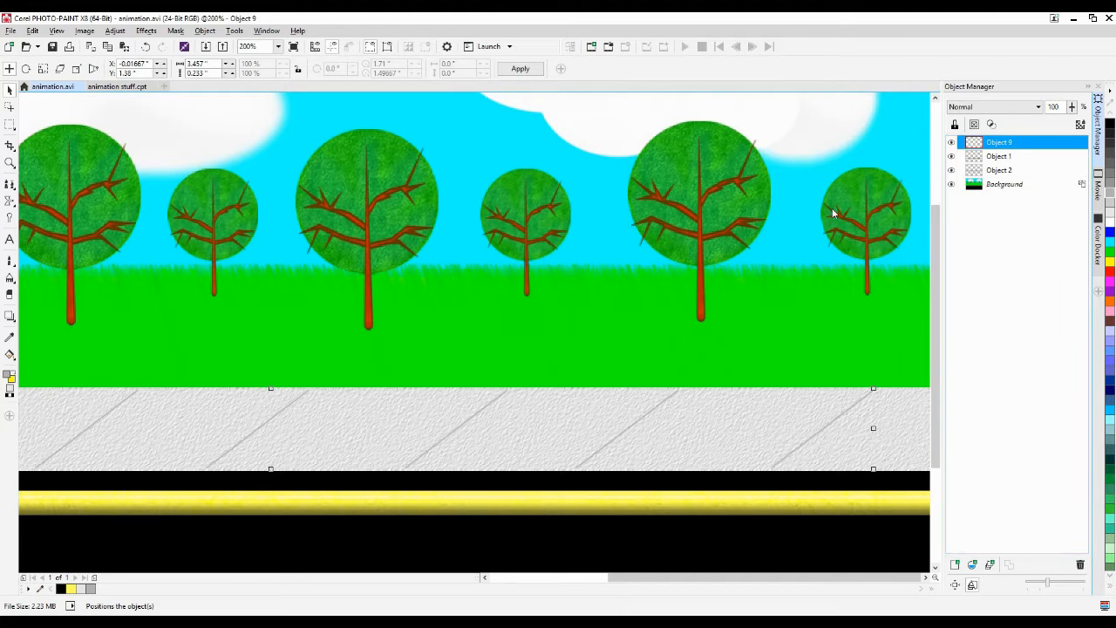
pyautogui.scroll(-1, 476, 393)
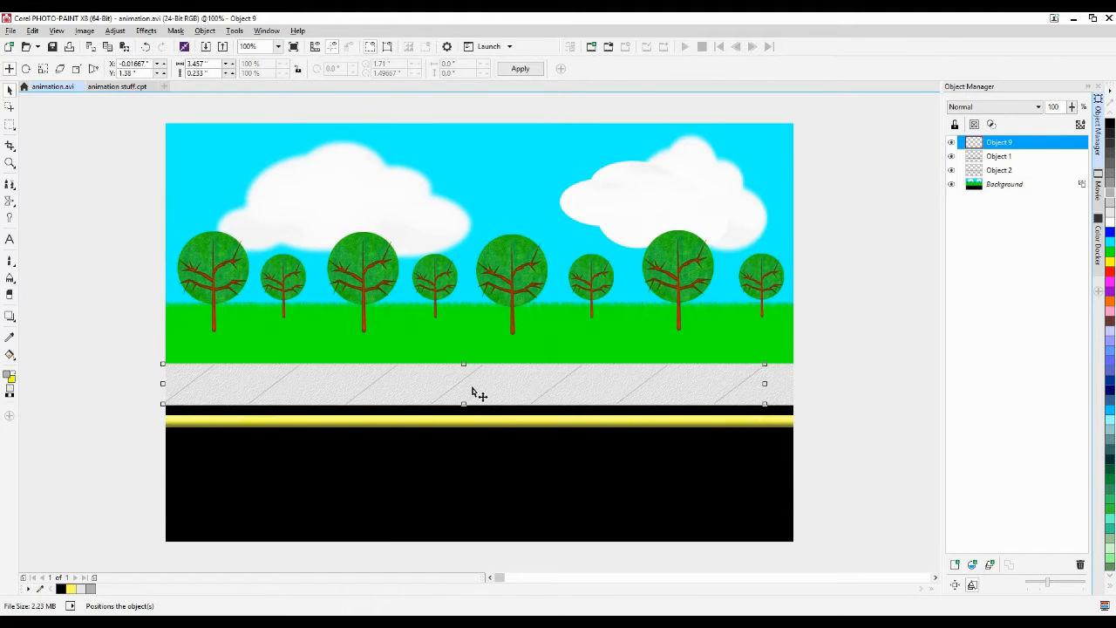
pyautogui.click(850, 420)
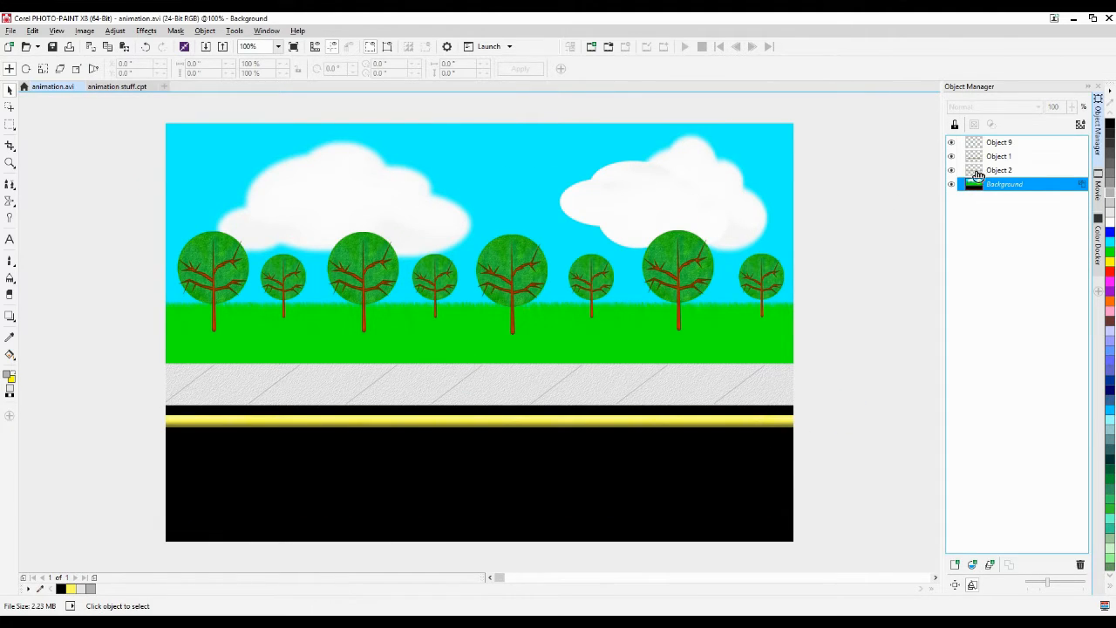
# Combine the diagonal lines and the textured sidewalk band into a single object
pyautogui.moveTo(72, 338); pyautogui.dragTo(878, 415)
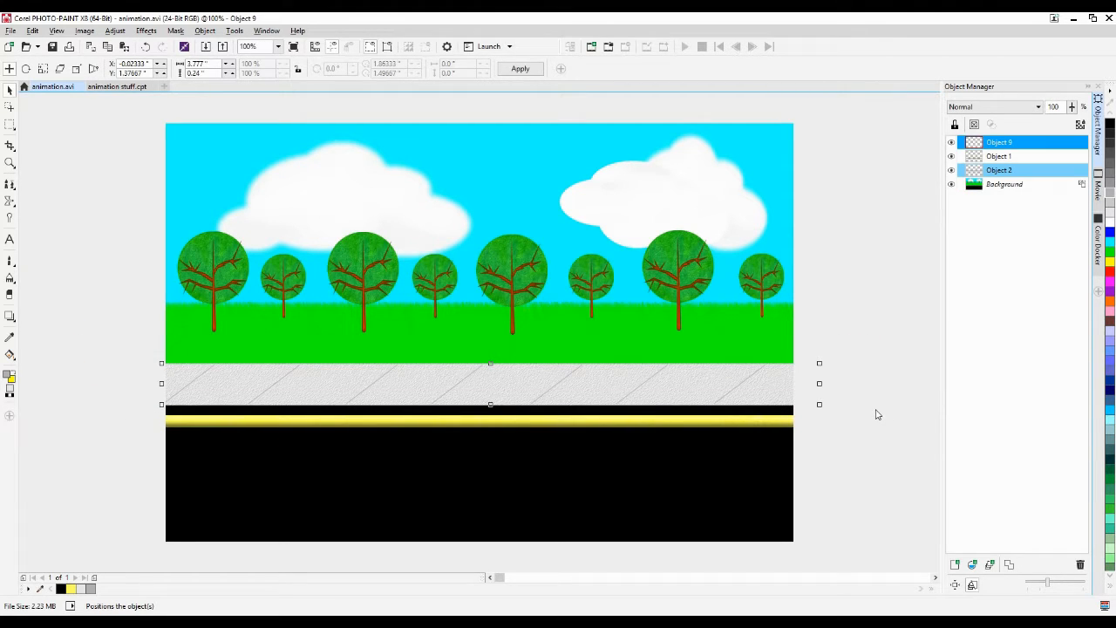
pyautogui.hotkey('ctrl', 'alt', 'Down')
pyautogui.click(875, 450)
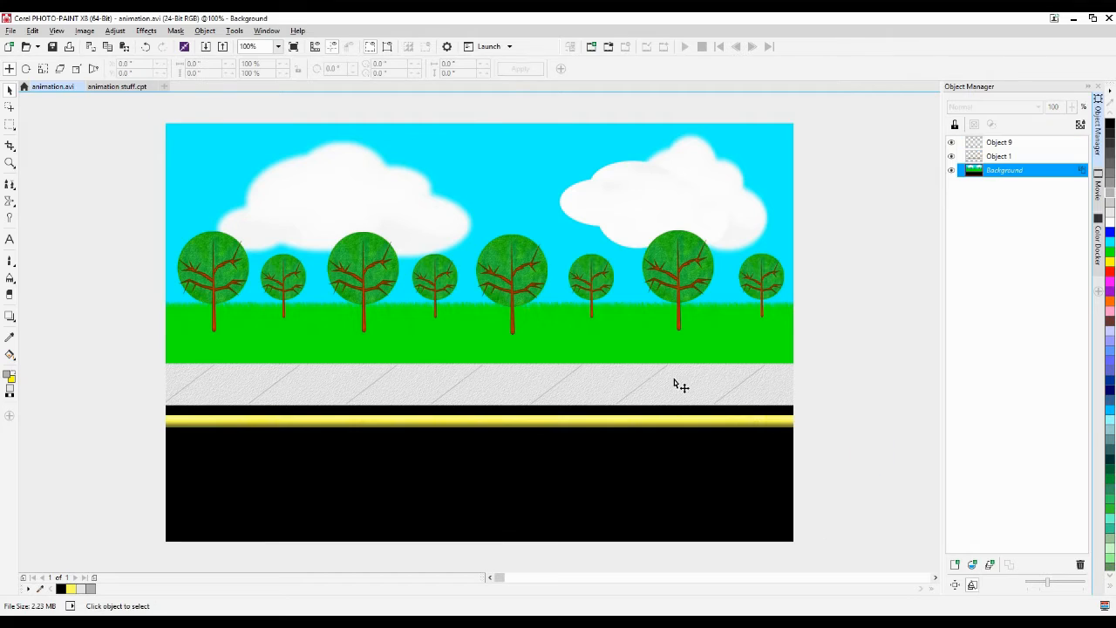
# Duplicate the textured sidewalk object and darken the copy with an intensity of -9
pyautogui.click(667, 376)
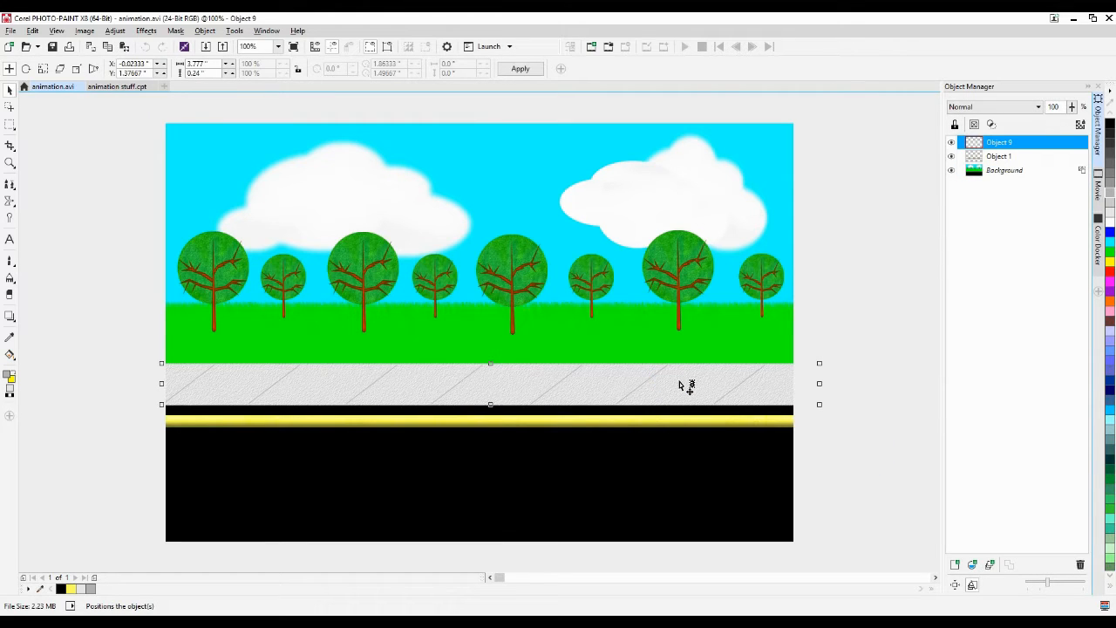
pyautogui.hotkey('ctrl', 'd')
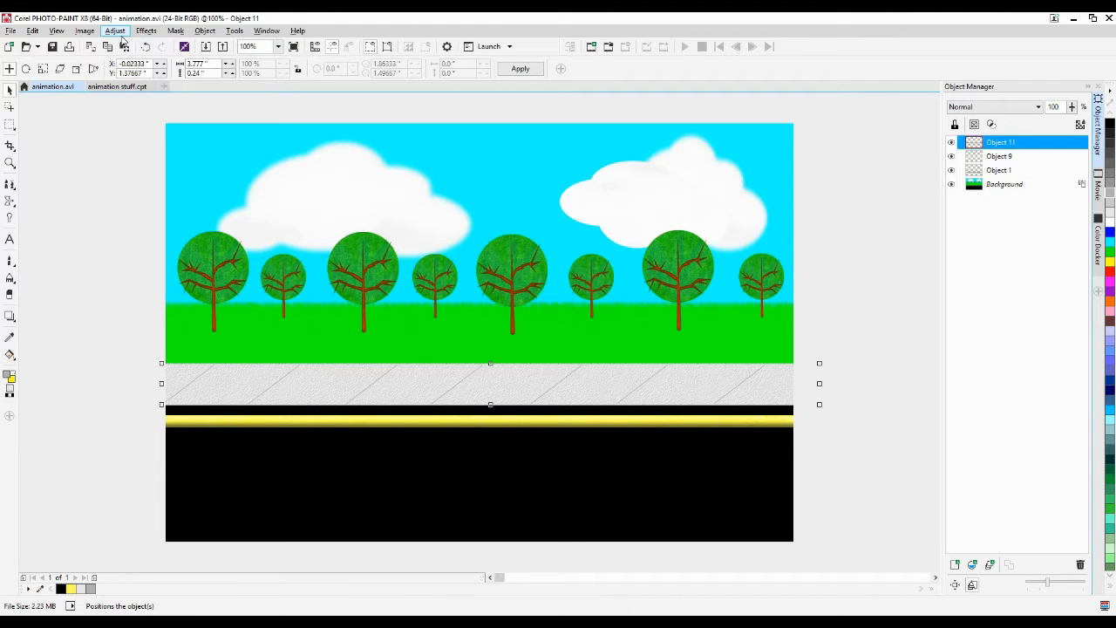
pyautogui.click(117, 33)
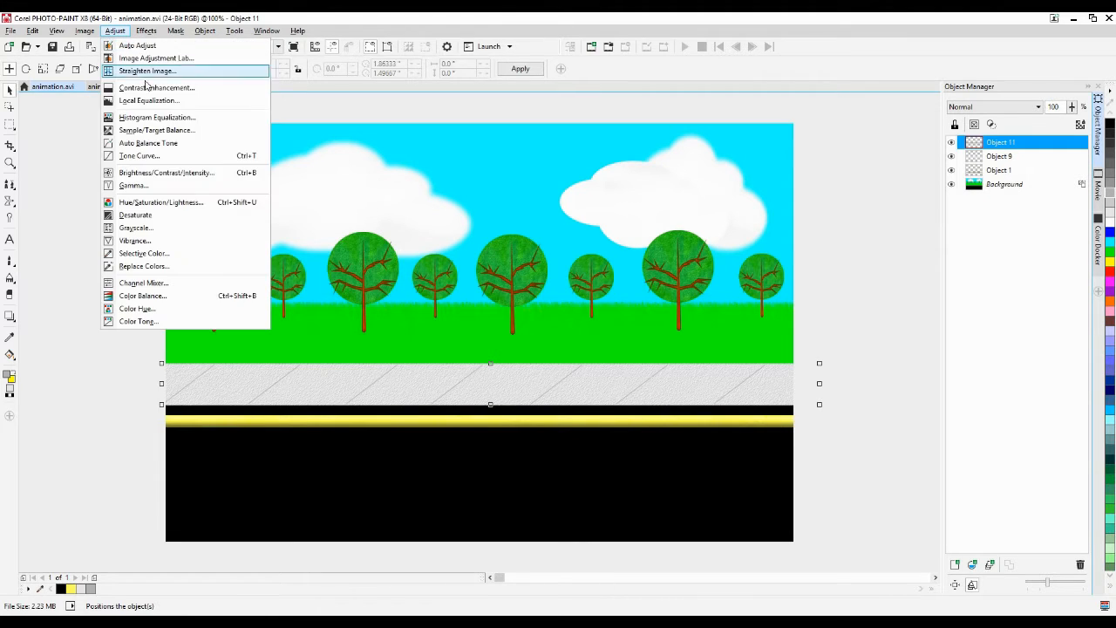
pyautogui.click(165, 173)
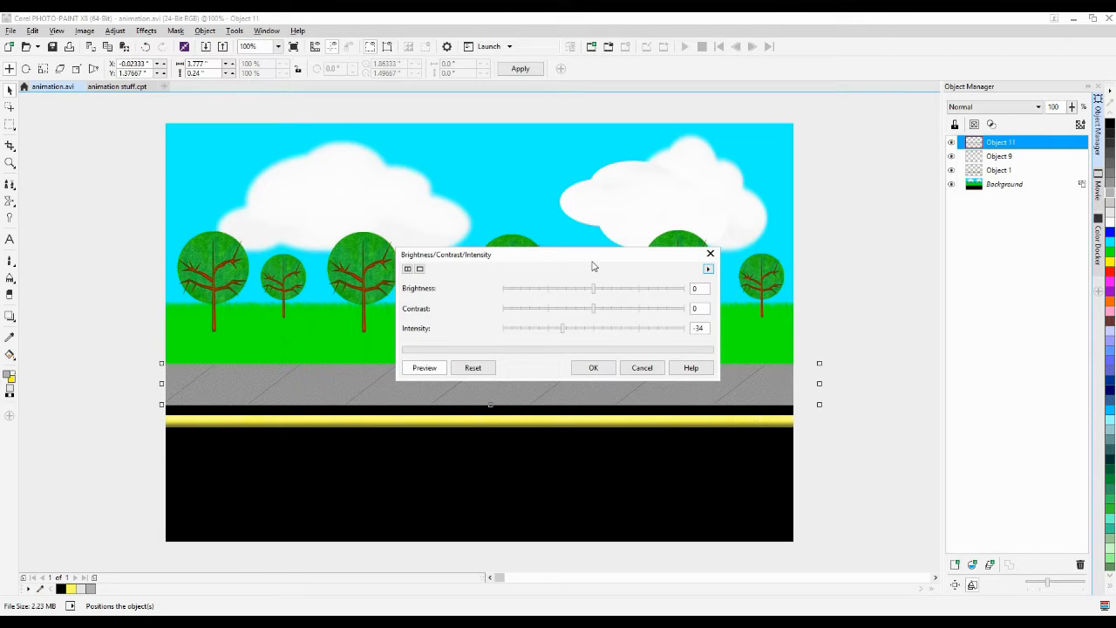
pyautogui.moveTo(592, 267); pyautogui.dragTo(577, 128)
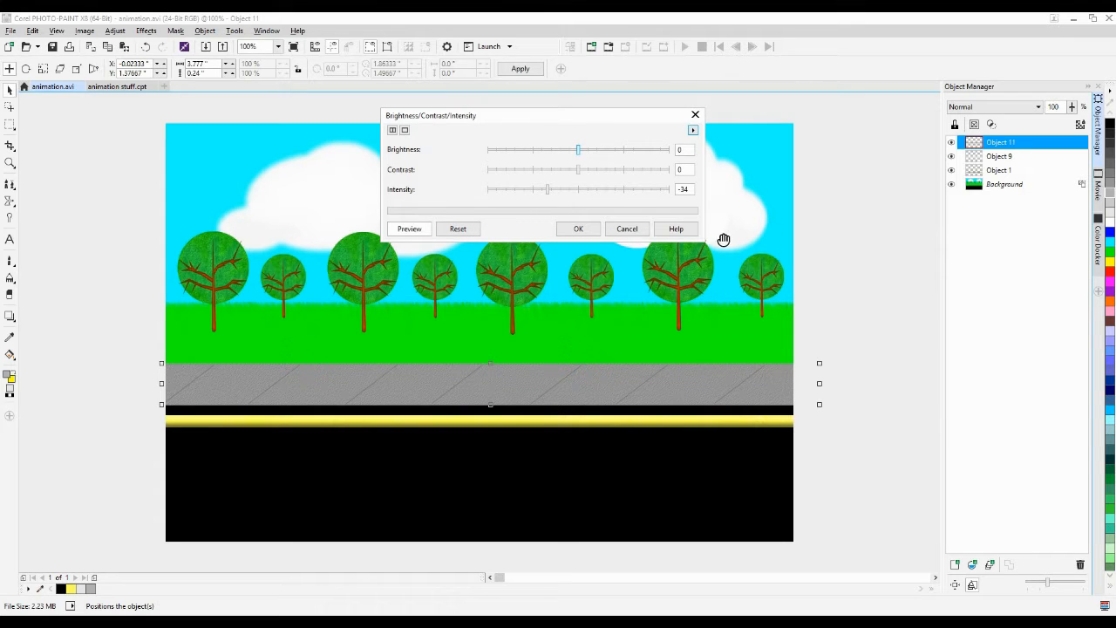
pyautogui.click(580, 191)
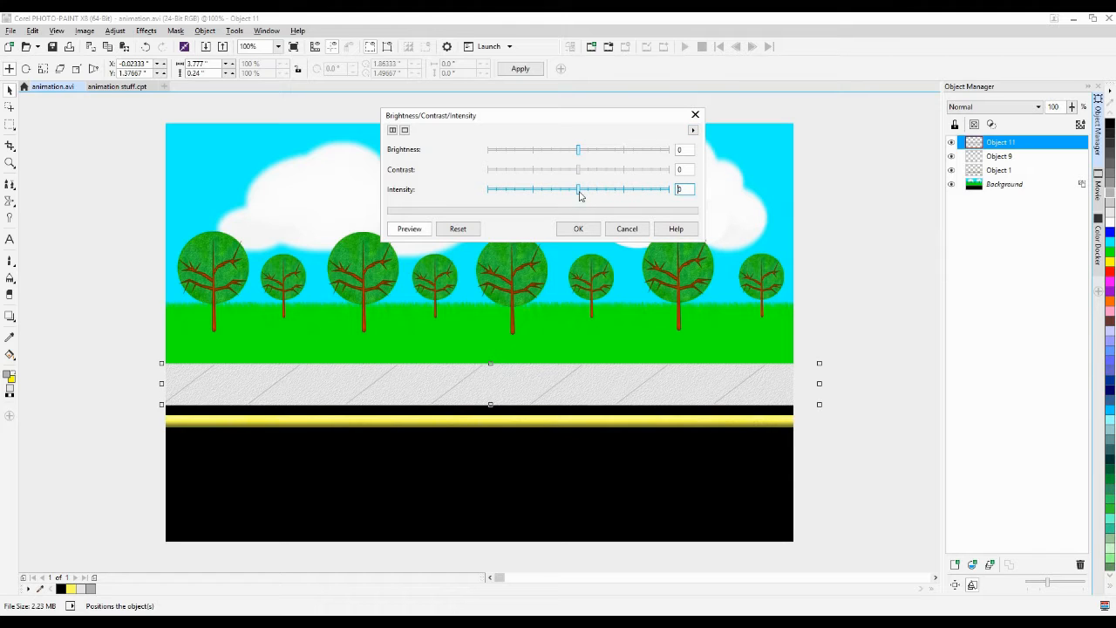
pyautogui.moveTo(579, 191); pyautogui.dragTo(574, 191)
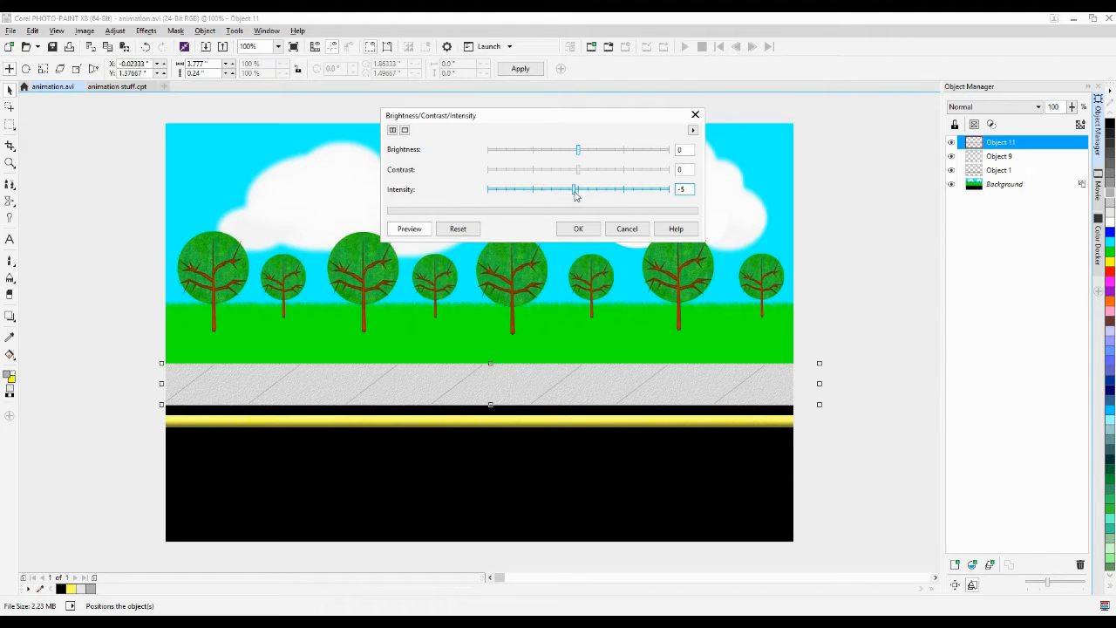
pyautogui.click(574, 192)
pyautogui.click(574, 194)
pyautogui.click(574, 194)
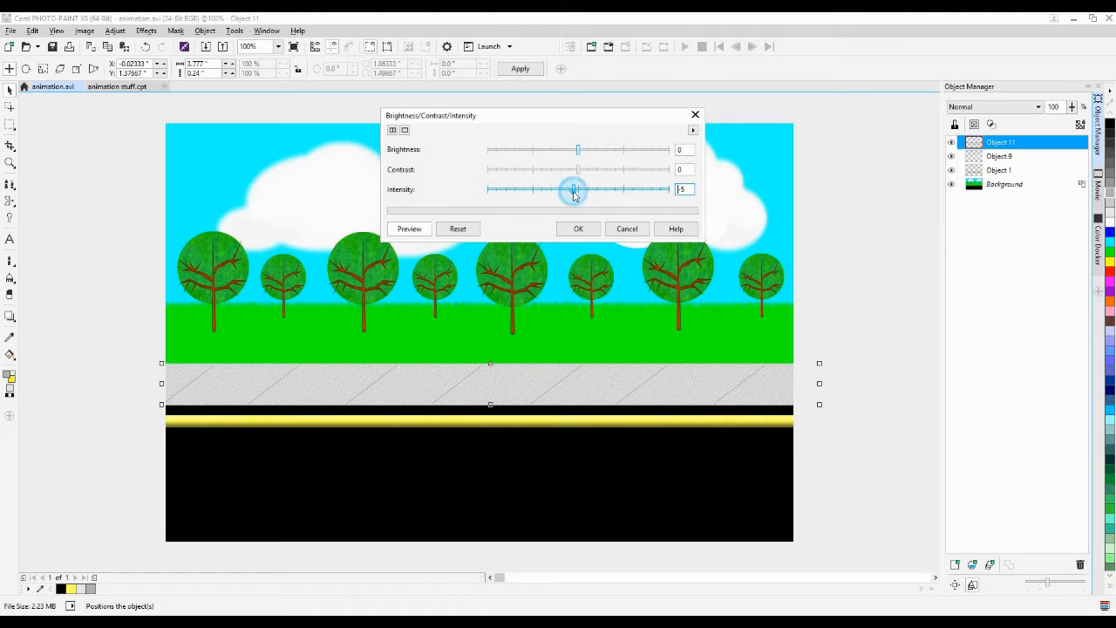
pyautogui.click(574, 193)
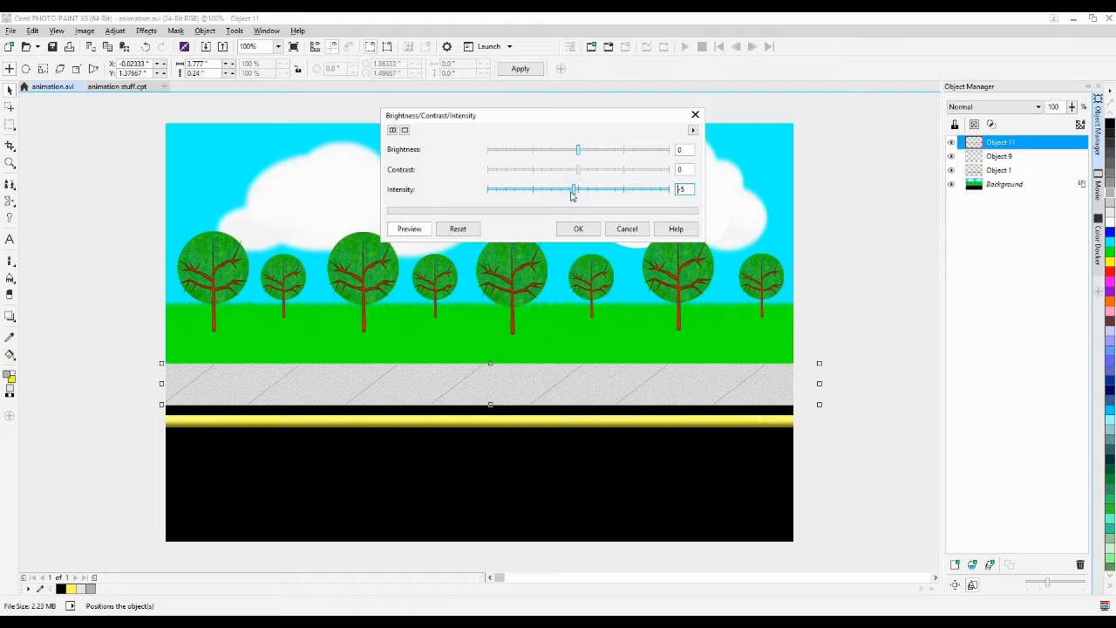
pyautogui.moveTo(574, 194); pyautogui.dragTo(571, 195)
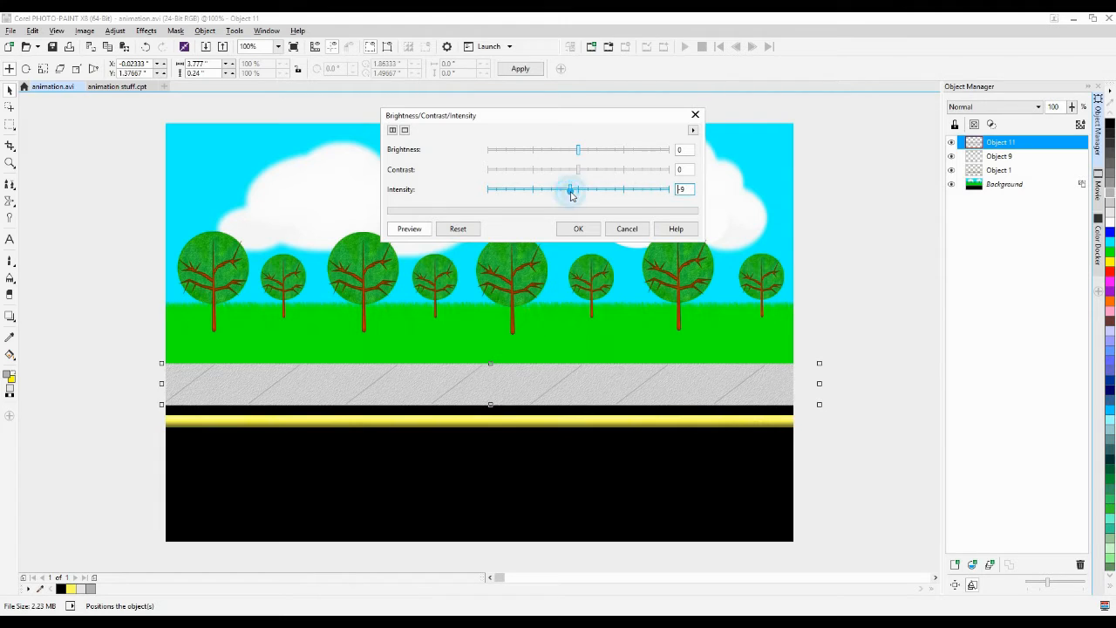
pyautogui.click(579, 232)
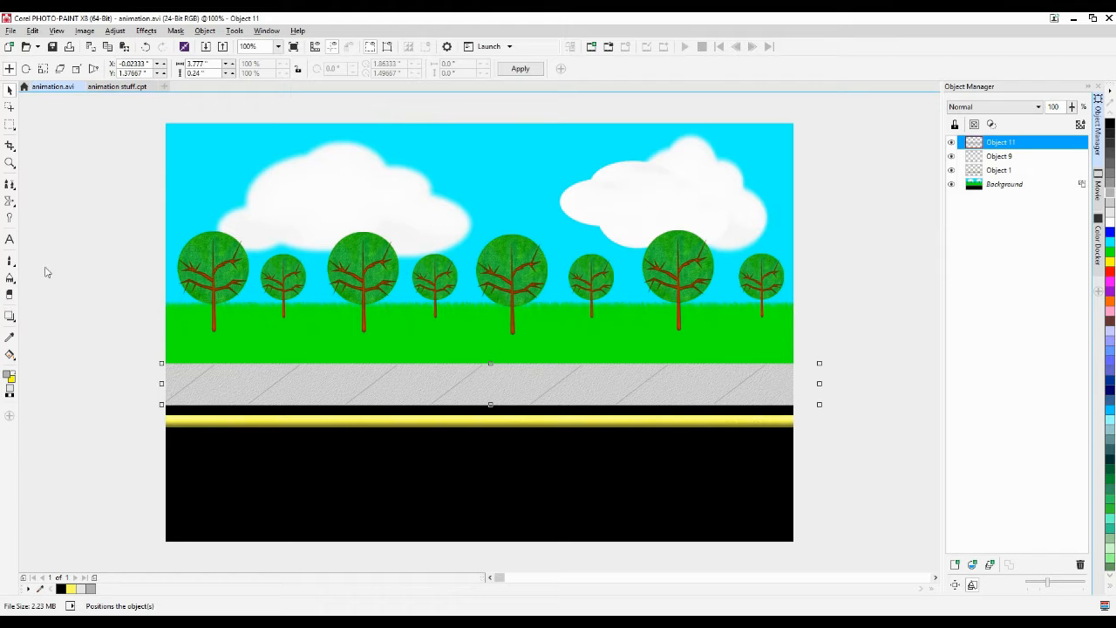
# Erase soft patches of the darkened sidewalk copy with a size 200 eraser and combine it with the sidewalk beneath
pyautogui.click(10, 295)
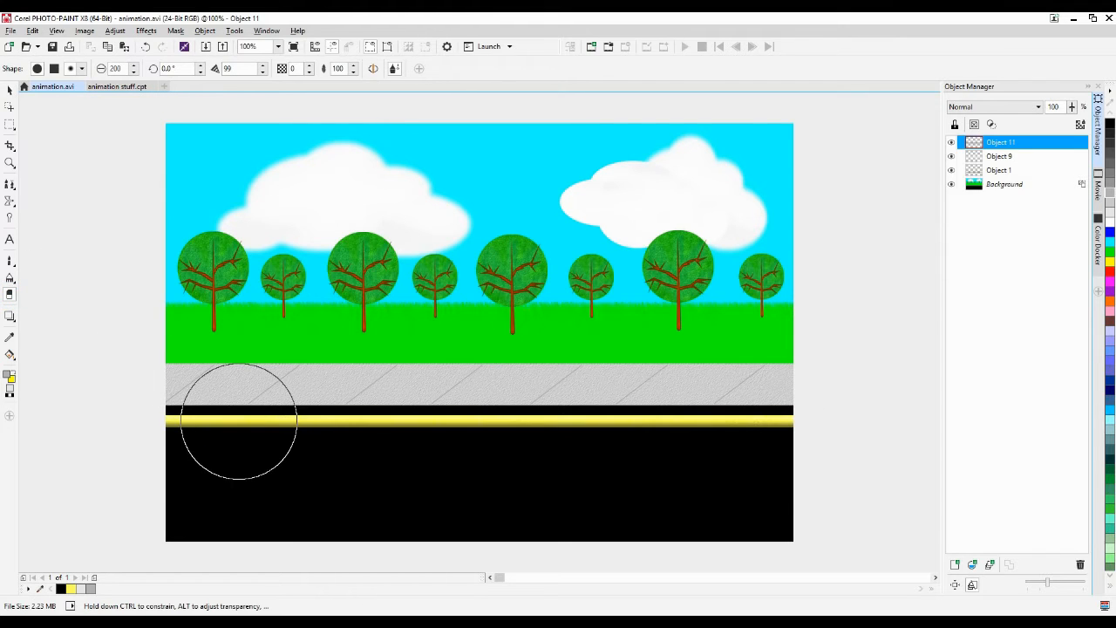
pyautogui.click(146, 437)
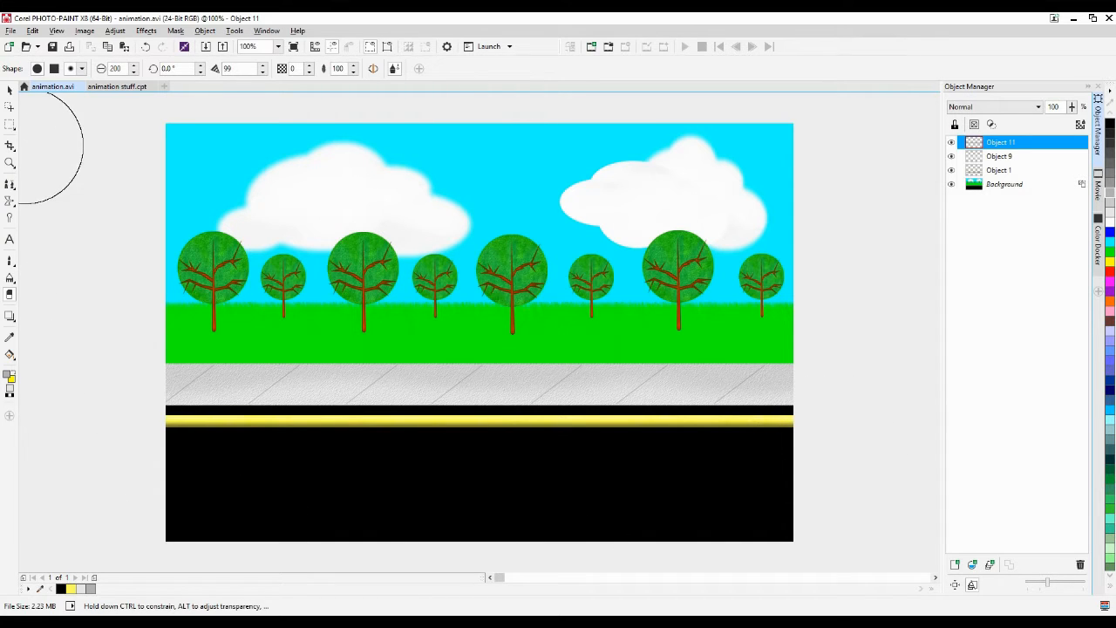
pyautogui.click(9, 89)
pyautogui.click(866, 443)
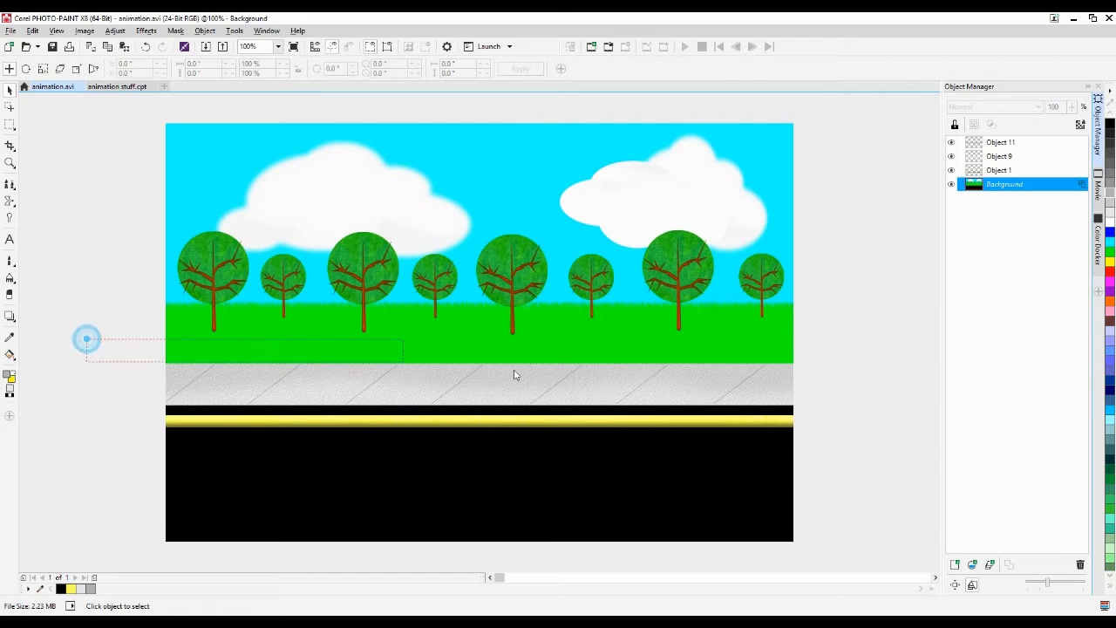
pyautogui.moveTo(86, 340); pyautogui.dragTo(886, 417)
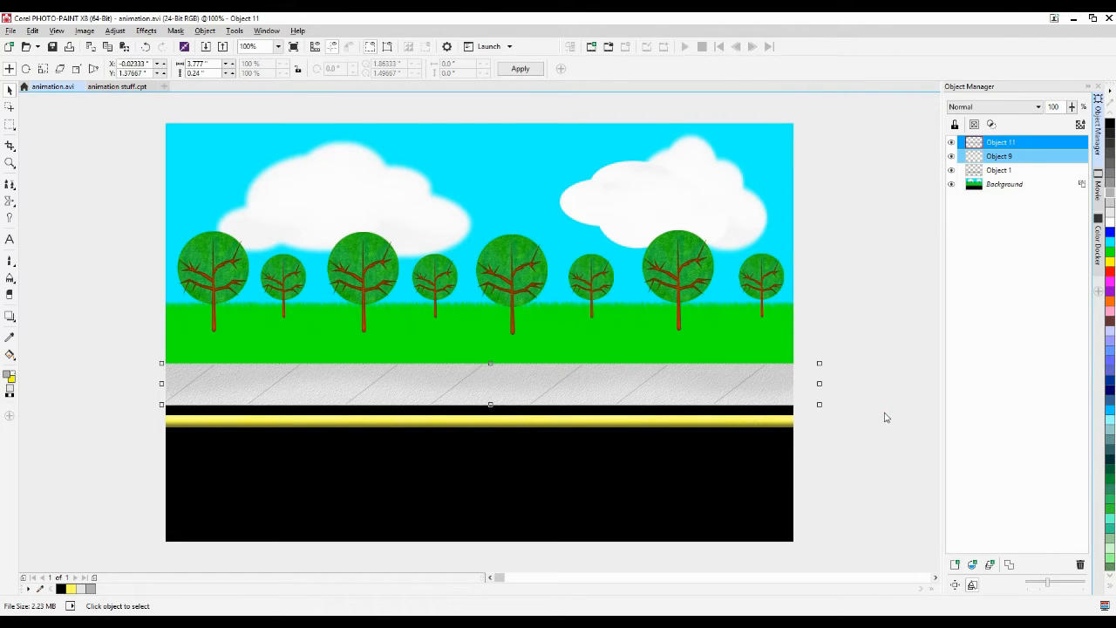
pyautogui.hotkey('ctrl', 'l')
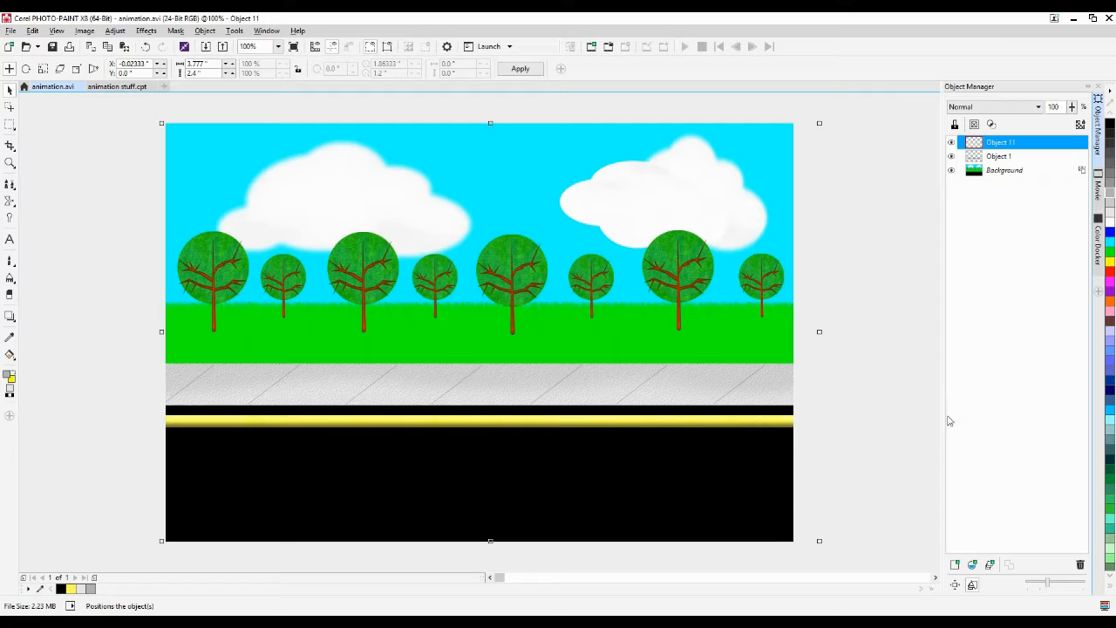
# Cut the yellow road stripe and paste it back so it stacks above the sidewalk
pyautogui.click(698, 379)
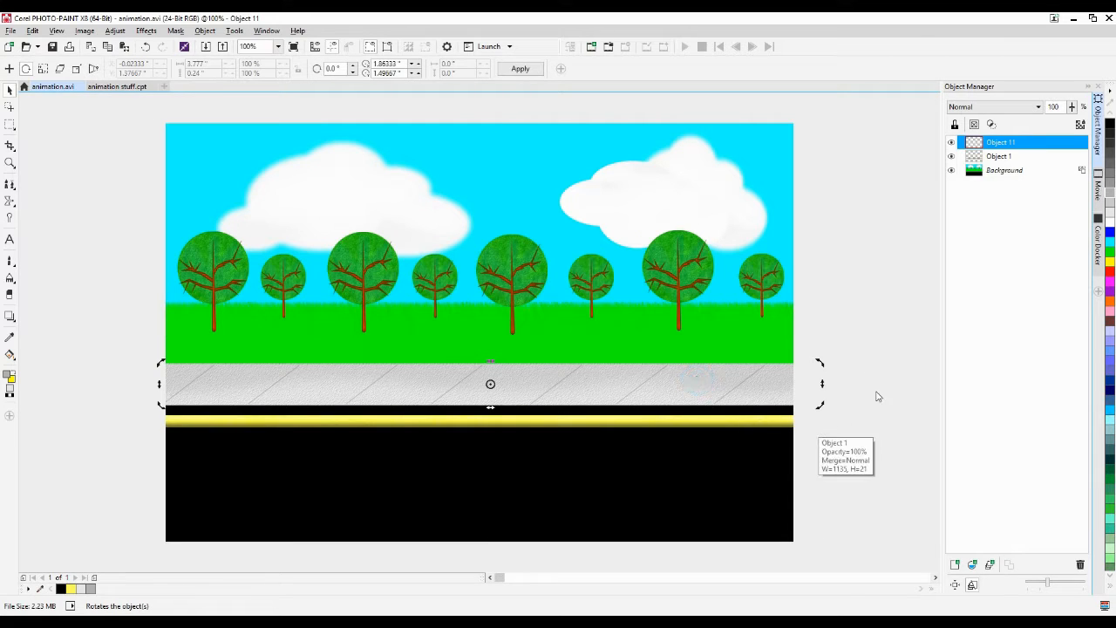
pyautogui.click(711, 421)
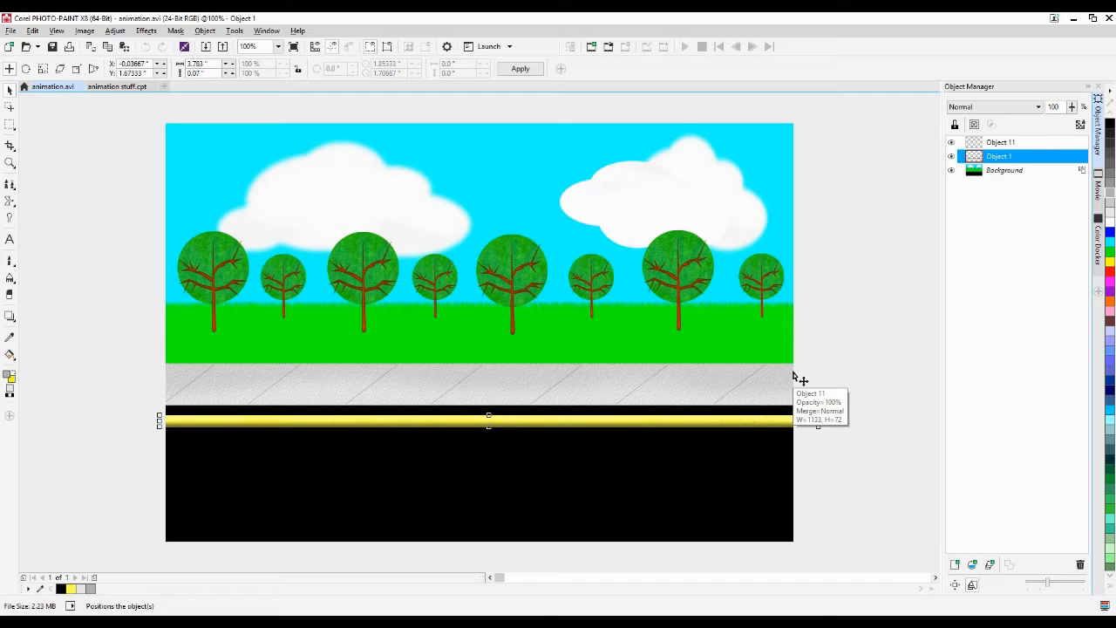
pyautogui.hotkey('ctrl', 'x')
pyautogui.hotkey('ctrl', 'v')
pyautogui.click(858, 299)
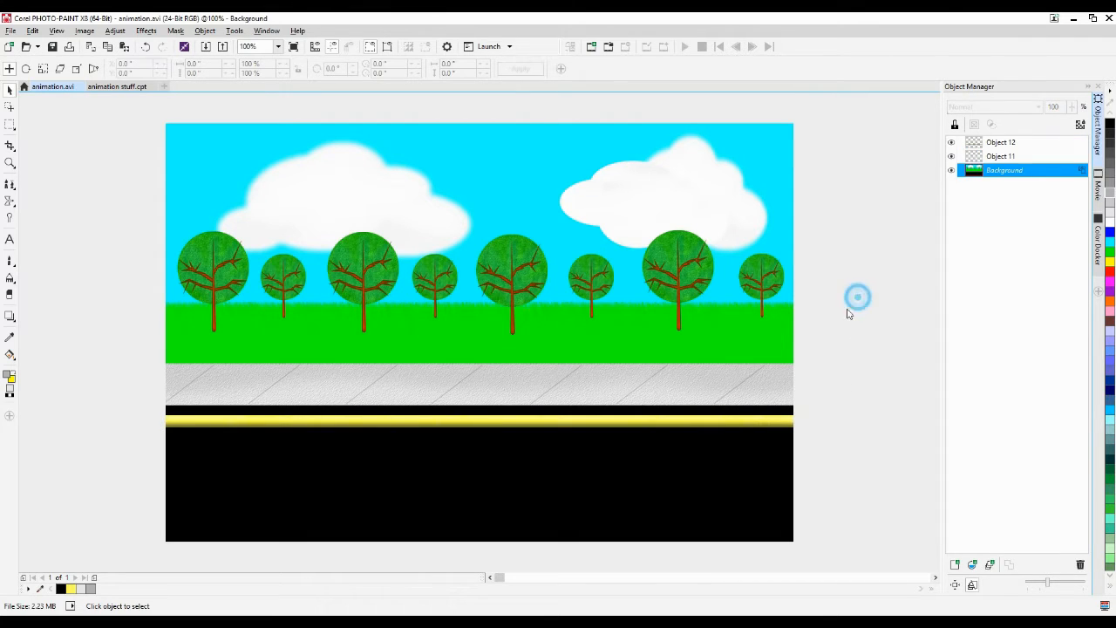
# Nudge the sidewalk down to a vertical position of about 1.44 inches so it meets the yellow stripe
pyautogui.click(734, 385)
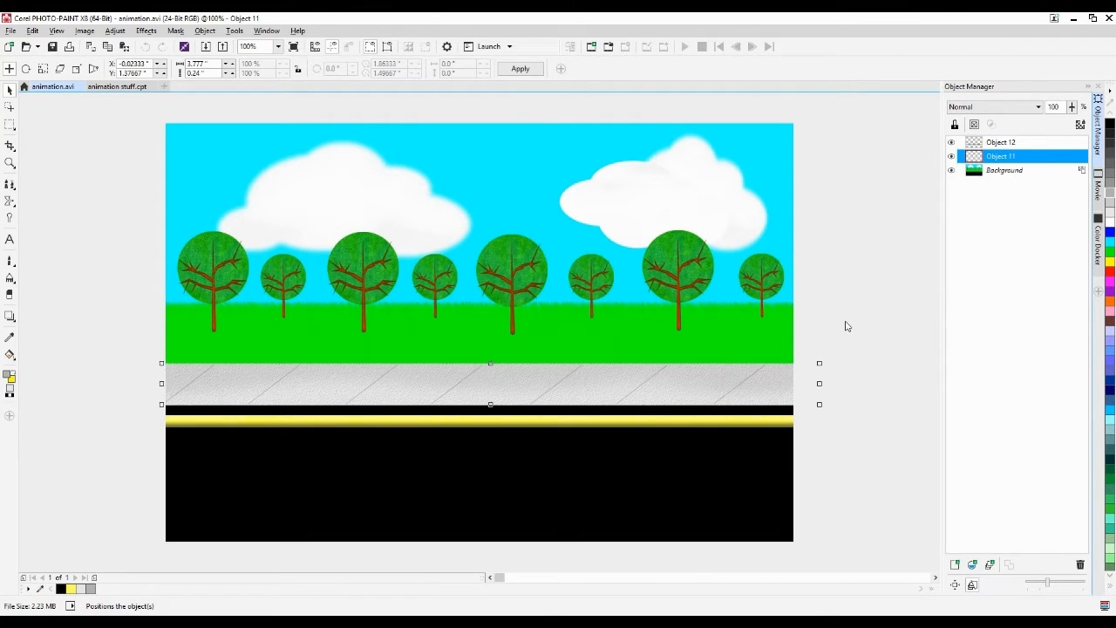
pyautogui.press('Down')
pyautogui.press('Down')
pyautogui.press('Down')
pyautogui.press('Down')
pyautogui.press('Down')
pyautogui.press('Down')
pyautogui.press('Down')
pyautogui.press('Down')
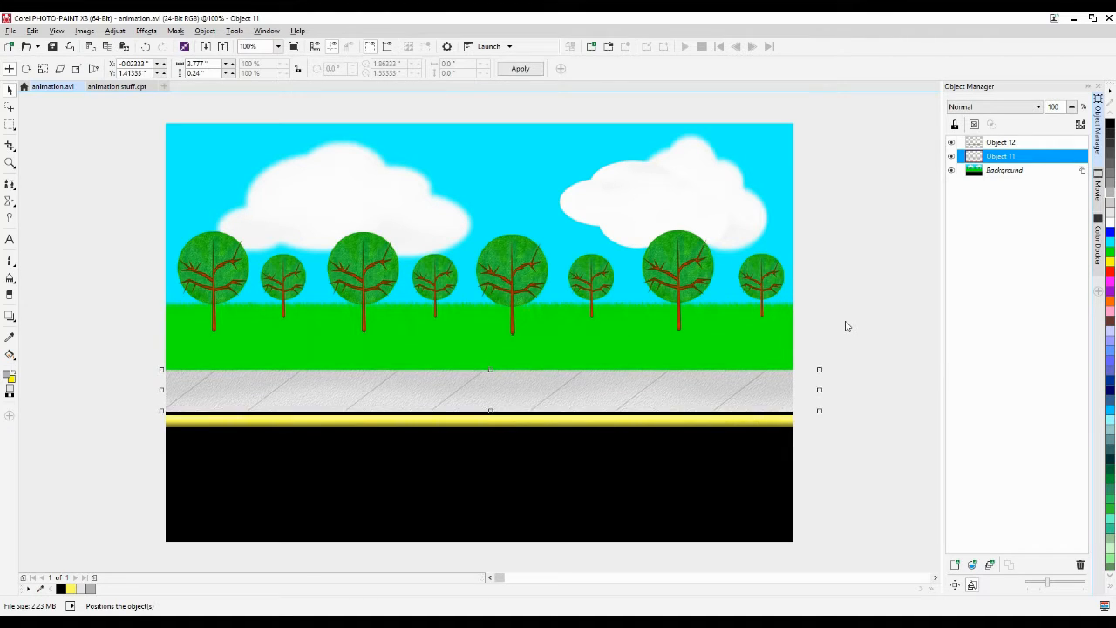
pyautogui.press('Down')
pyautogui.press('Down')
pyautogui.press('Down')
pyautogui.press('Down')
pyautogui.press('Down')
pyautogui.press('Down')
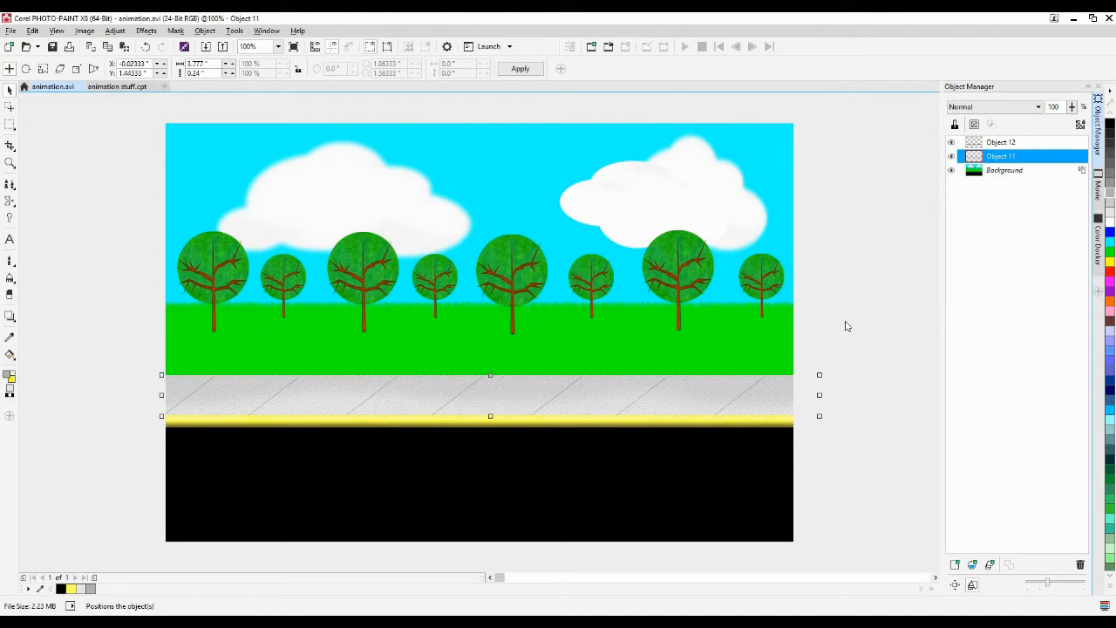
pyautogui.click(879, 475)
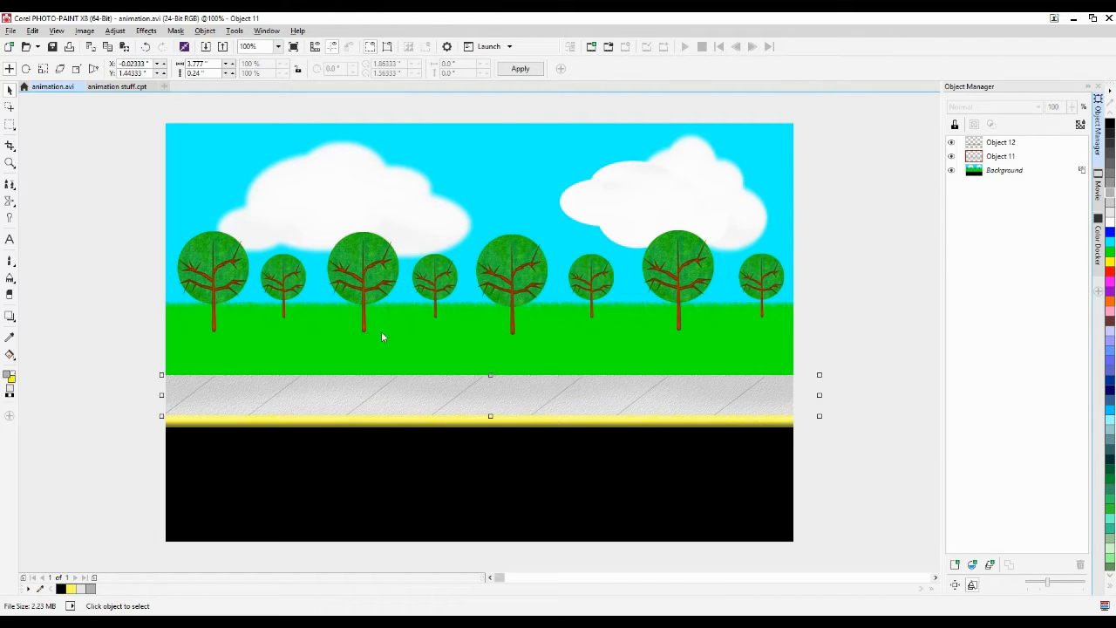
# Mask a full-width strip of grass about 0.083 inches high just above the sidewalk and copy it from the background into a new object
pyautogui.click(9, 125)
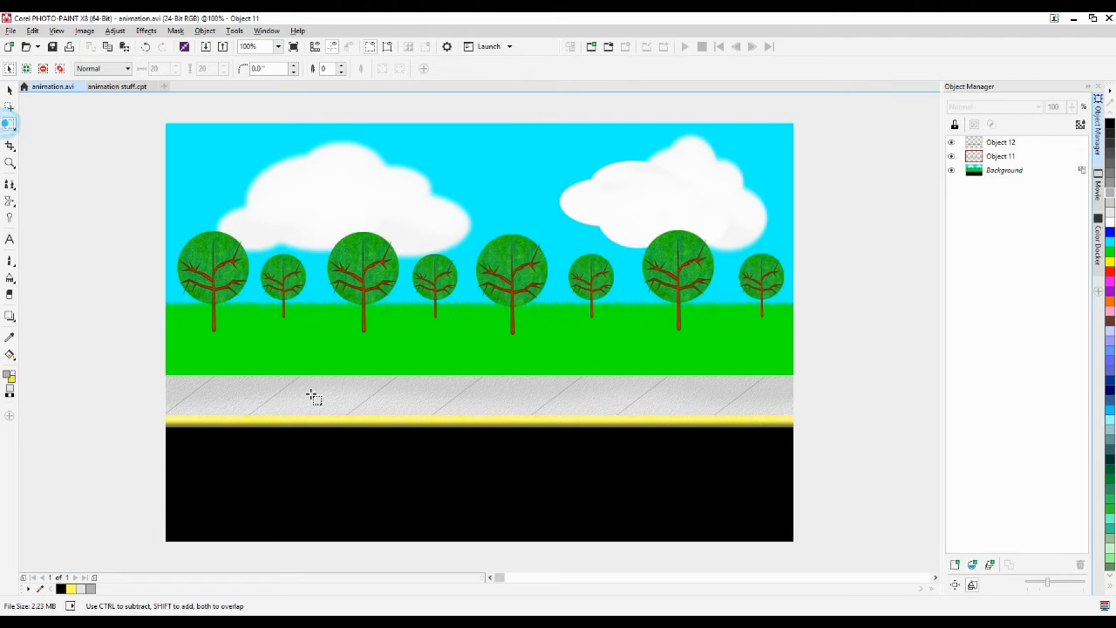
pyautogui.moveTo(157, 356); pyautogui.dragTo(837, 374)
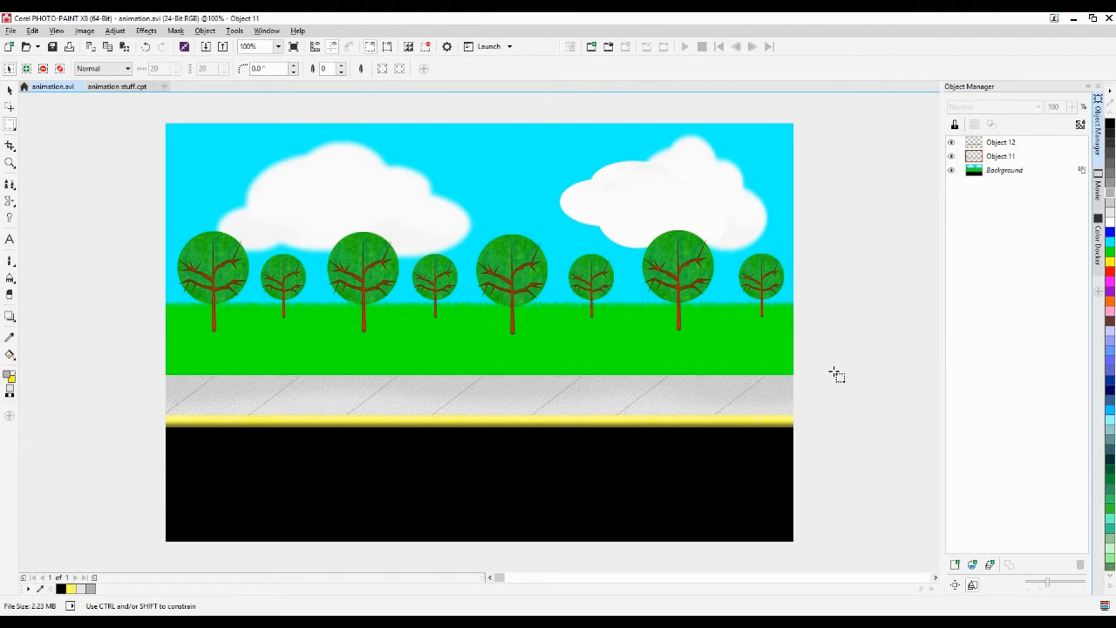
pyautogui.click(1010, 170)
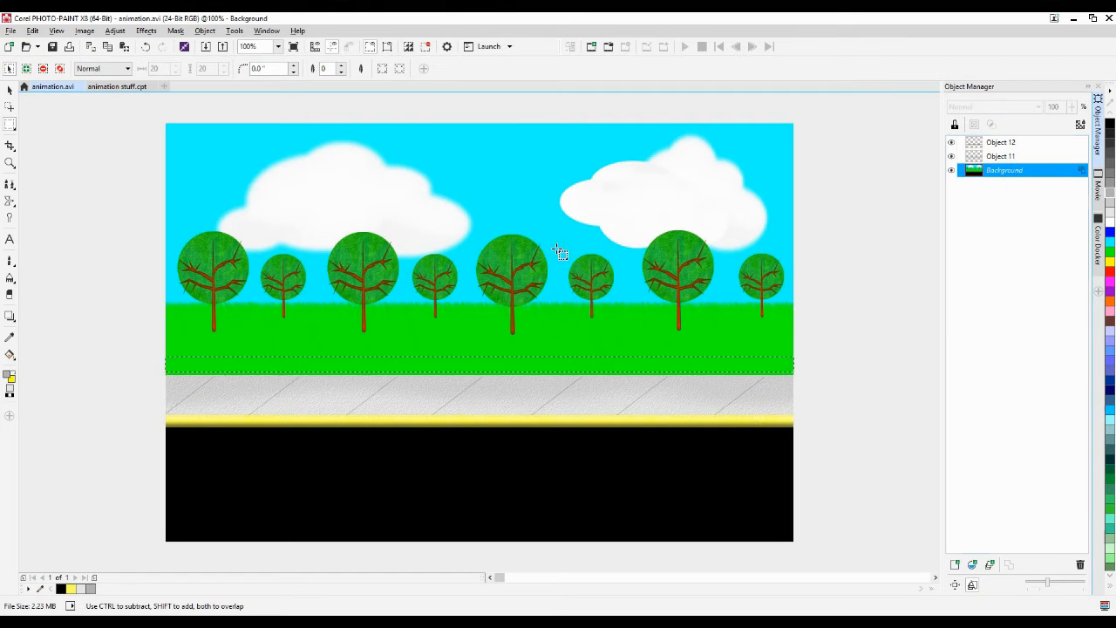
pyautogui.hotkey('ctrl', 'Up')
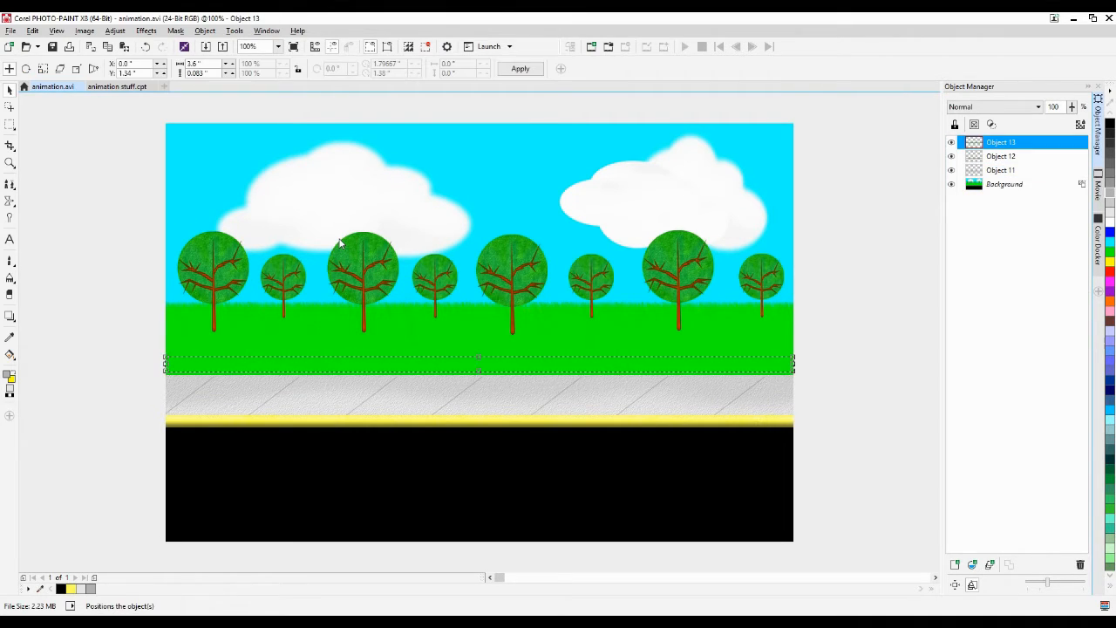
# Darken the grass strip object above the sidewalk with an intensity of -5
pyautogui.click(144, 33)
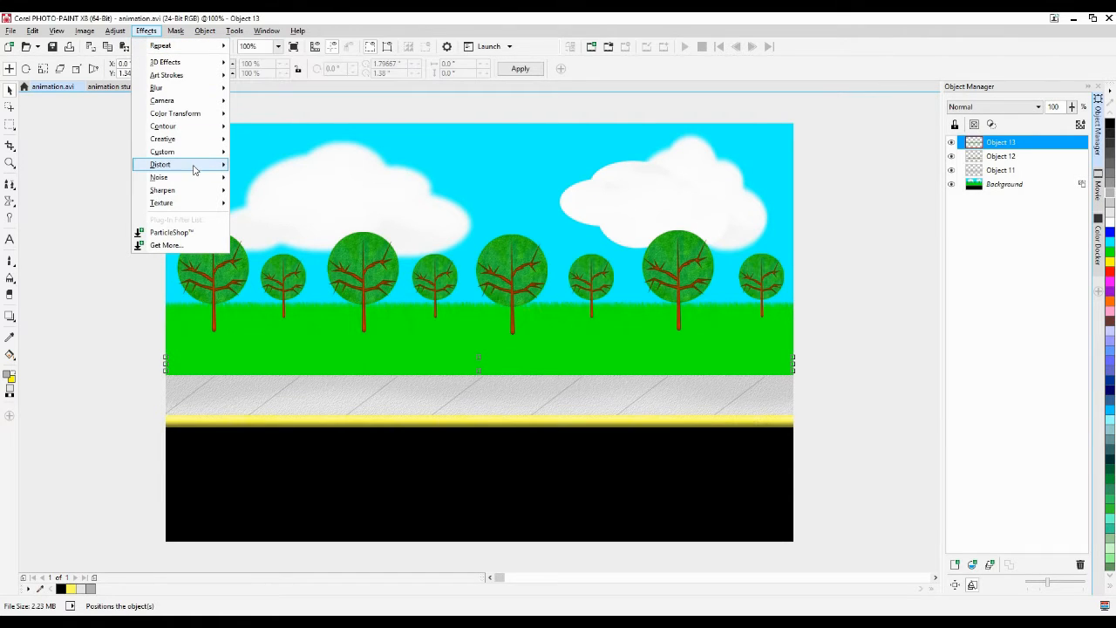
pyautogui.moveTo(194, 170)
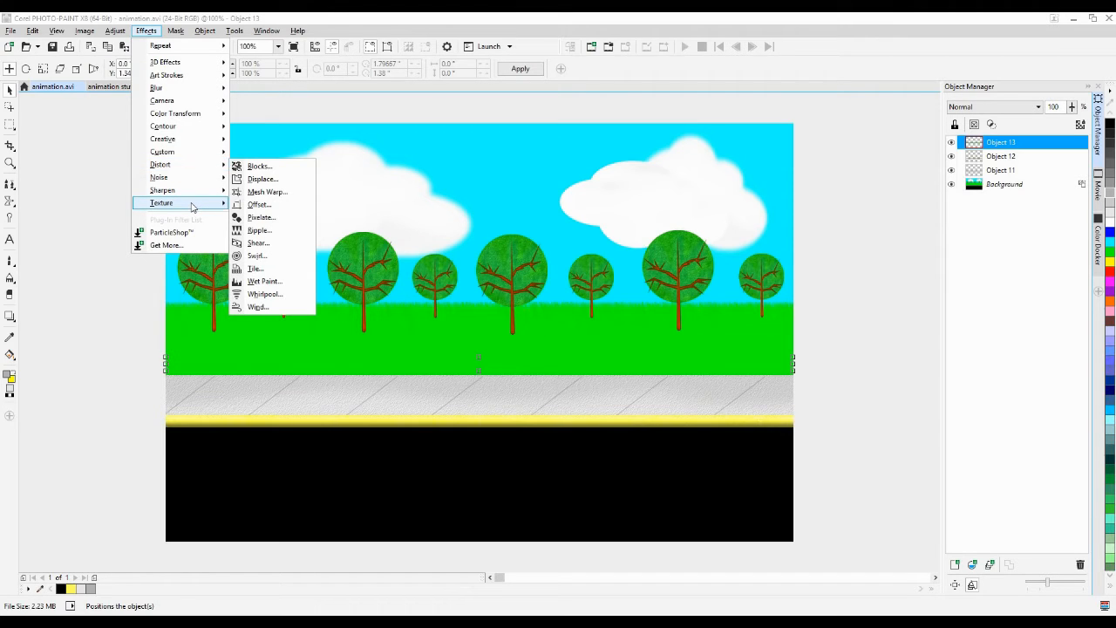
pyautogui.moveTo(192, 206)
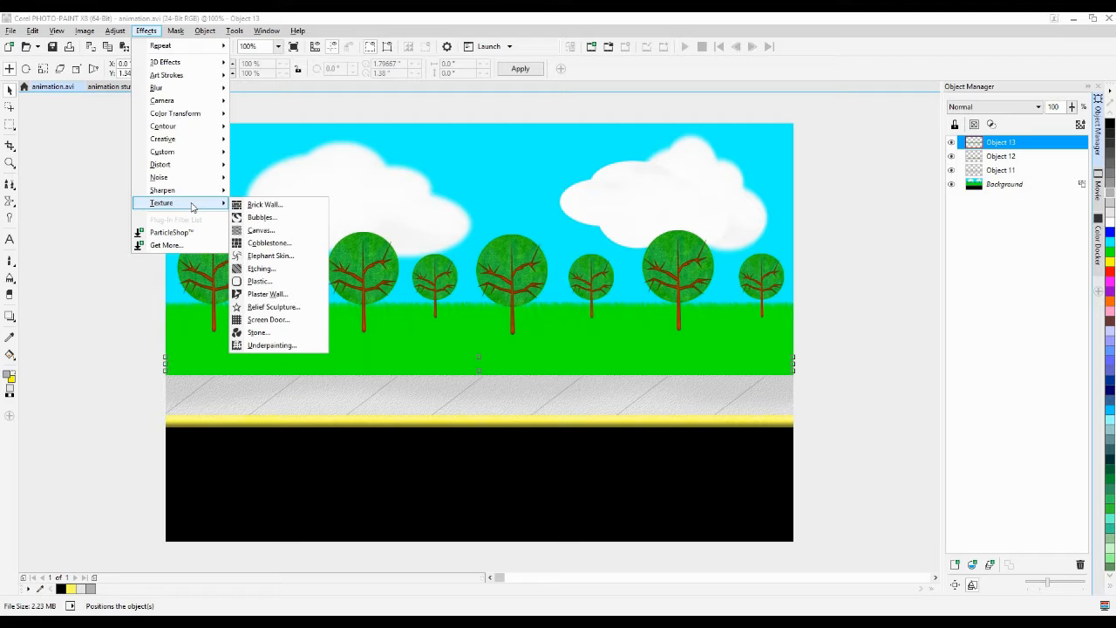
pyautogui.moveTo(121, 34)
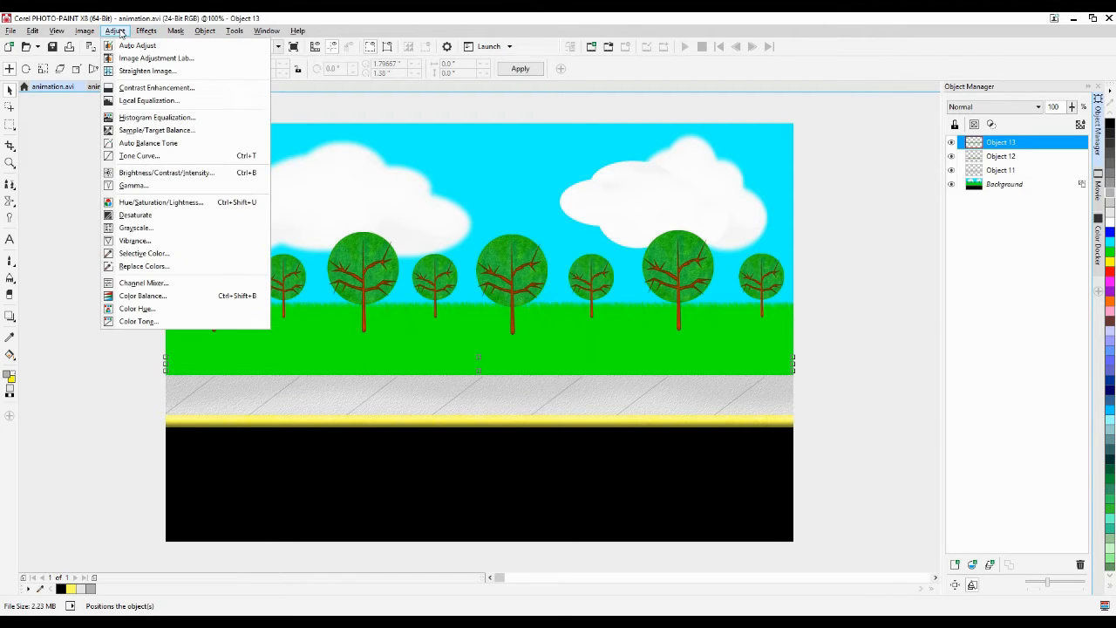
pyautogui.click(140, 172)
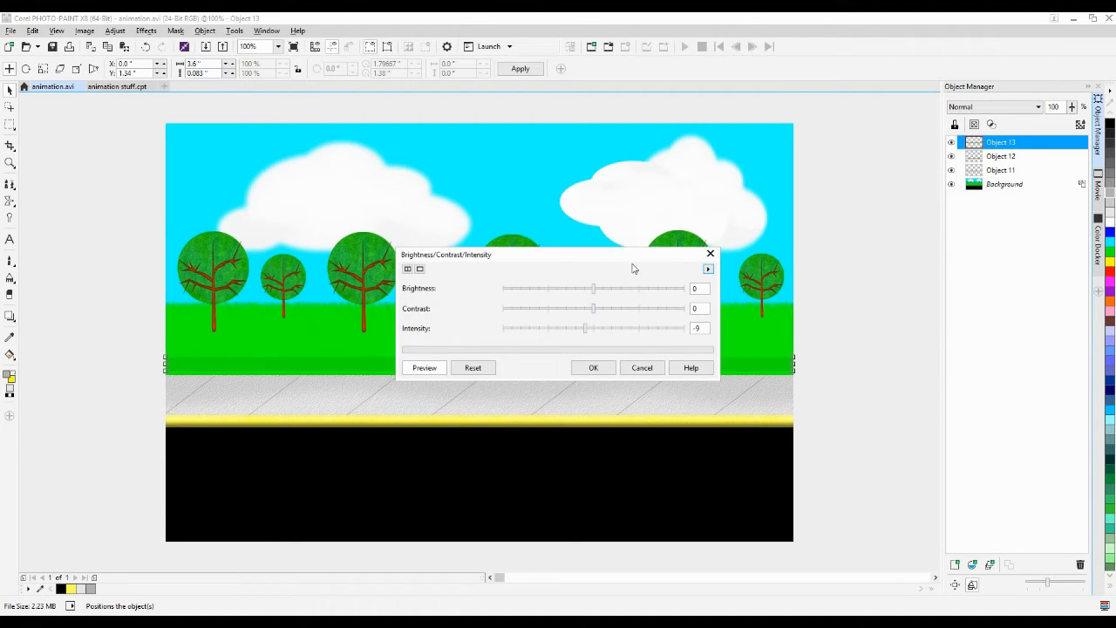
pyautogui.moveTo(620, 254); pyautogui.dragTo(713, 104)
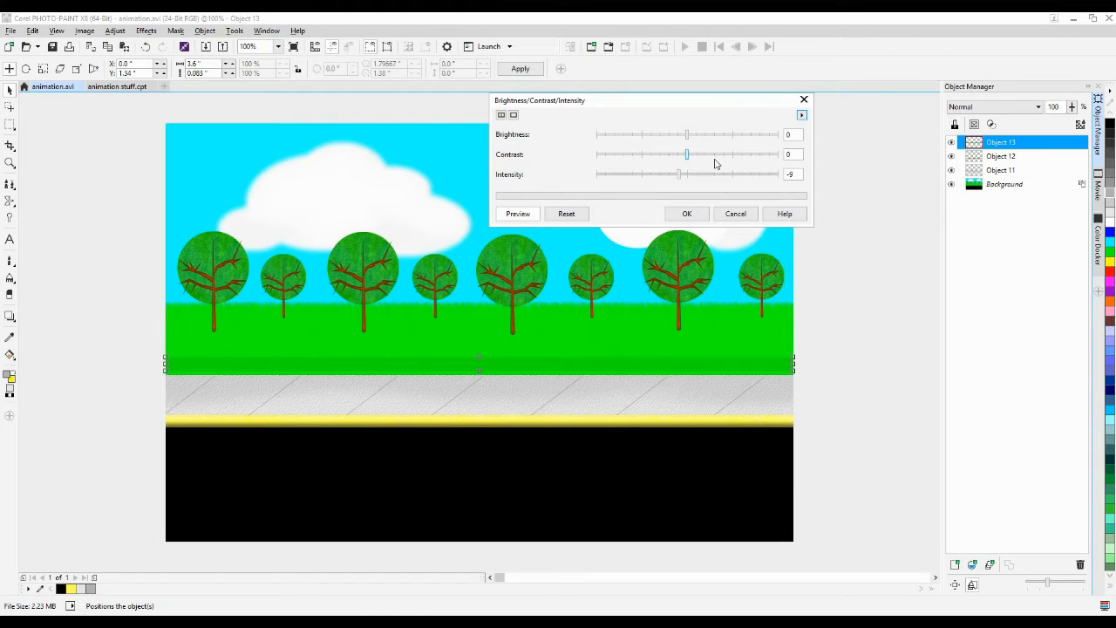
pyautogui.moveTo(683, 178); pyautogui.dragTo(685, 179)
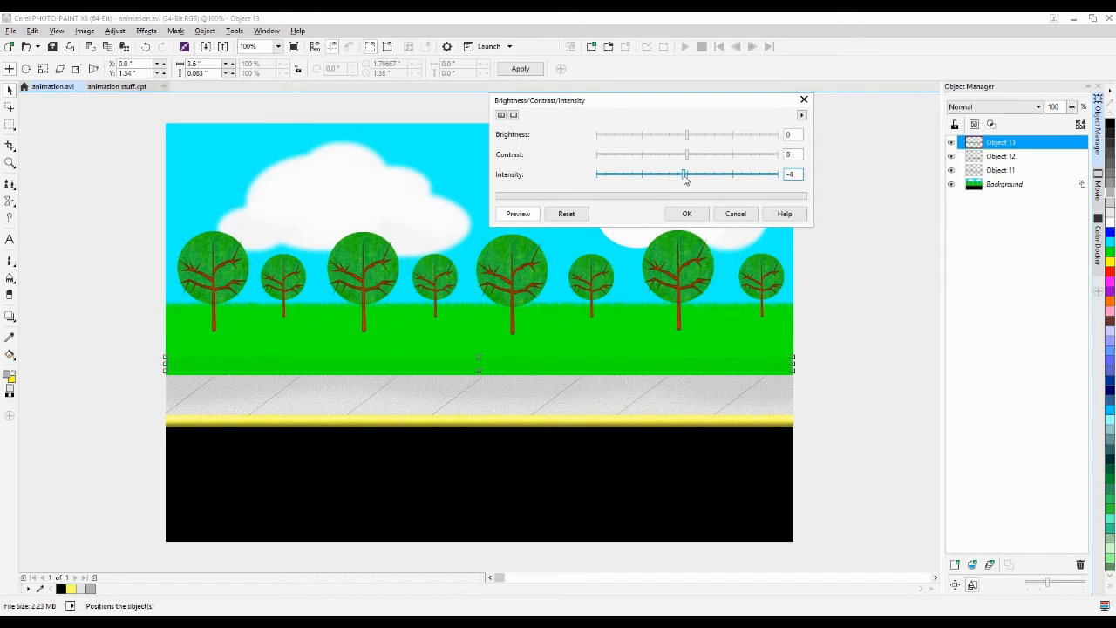
pyautogui.moveTo(685, 179); pyautogui.dragTo(687, 179)
pyautogui.doubleClick(799, 174)
pyautogui.write('-5')
pyautogui.click(687, 214)
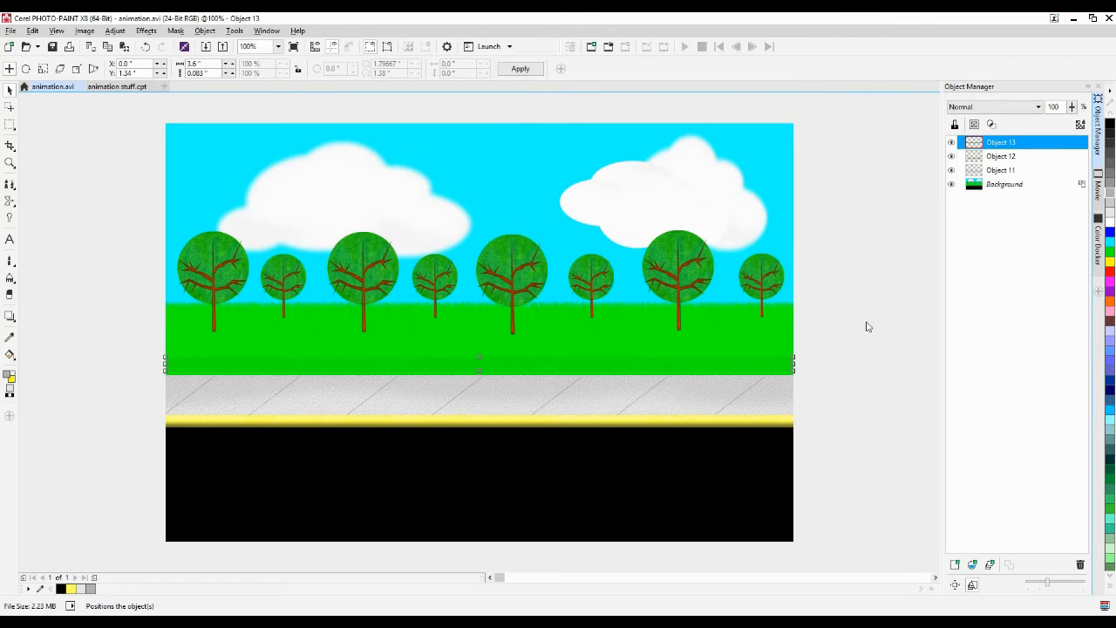
pyautogui.click(146, 31)
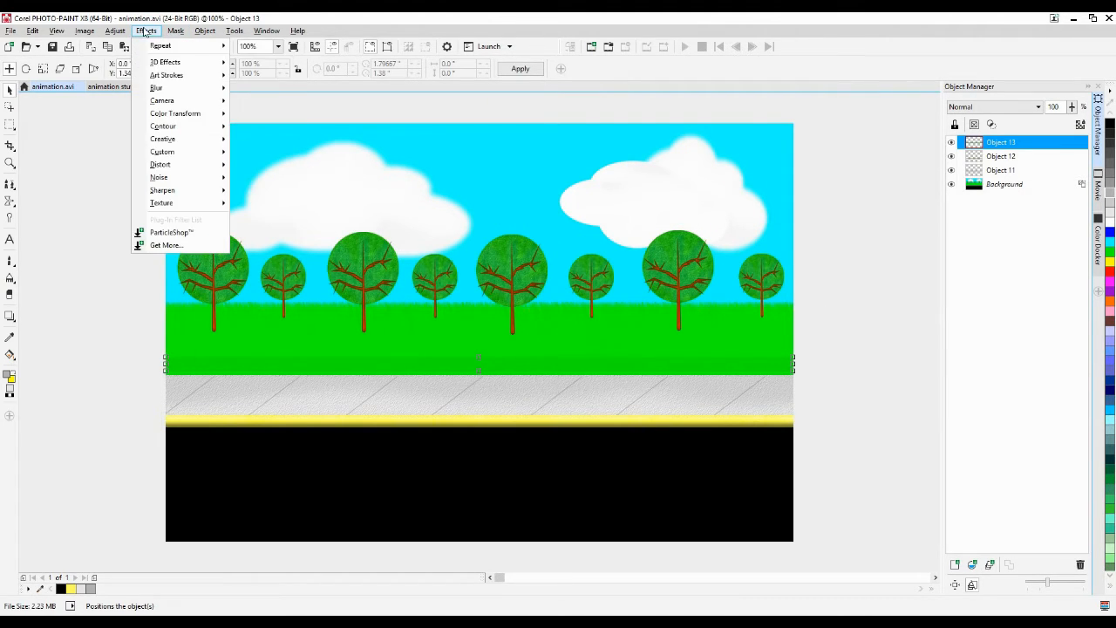
pyautogui.moveTo(157, 90)
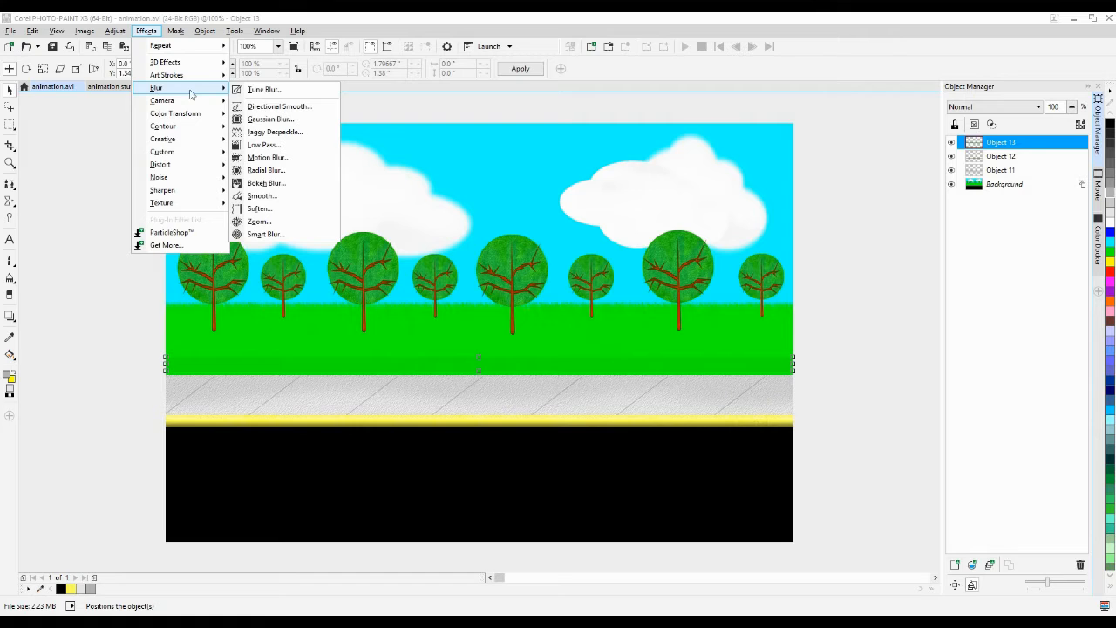
pyautogui.click(285, 130)
pyautogui.moveTo(567, 280); pyautogui.dragTo(540, 182)
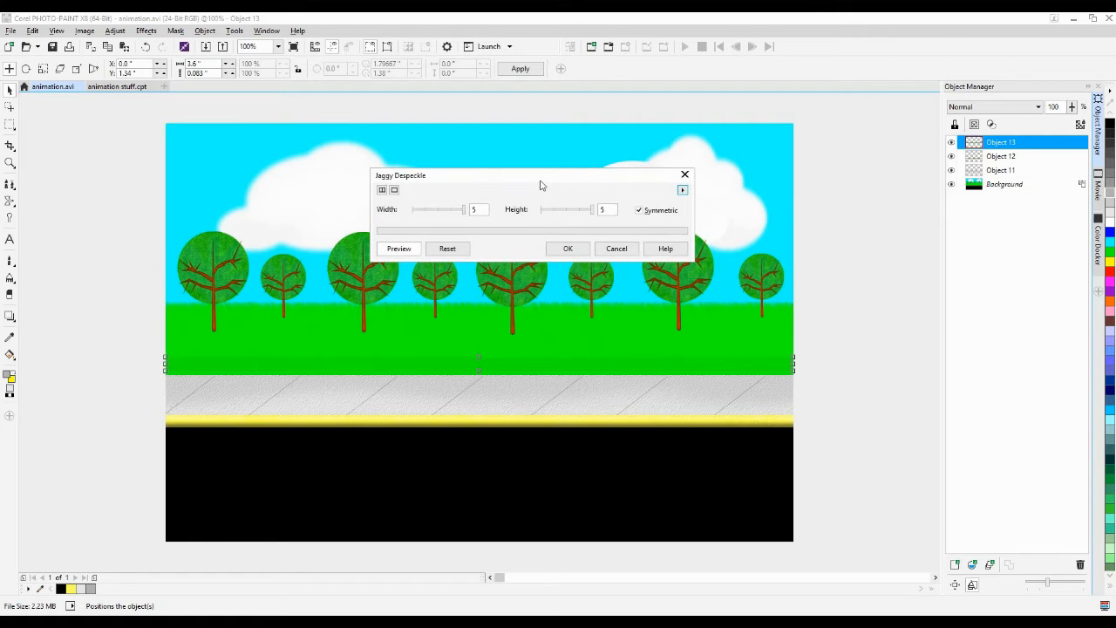
pyautogui.click(614, 249)
# Apply a Gaussian Blur with a 4.0-pixel radius to the darkened grass strip above the sidewalk
pyautogui.click(146, 33)
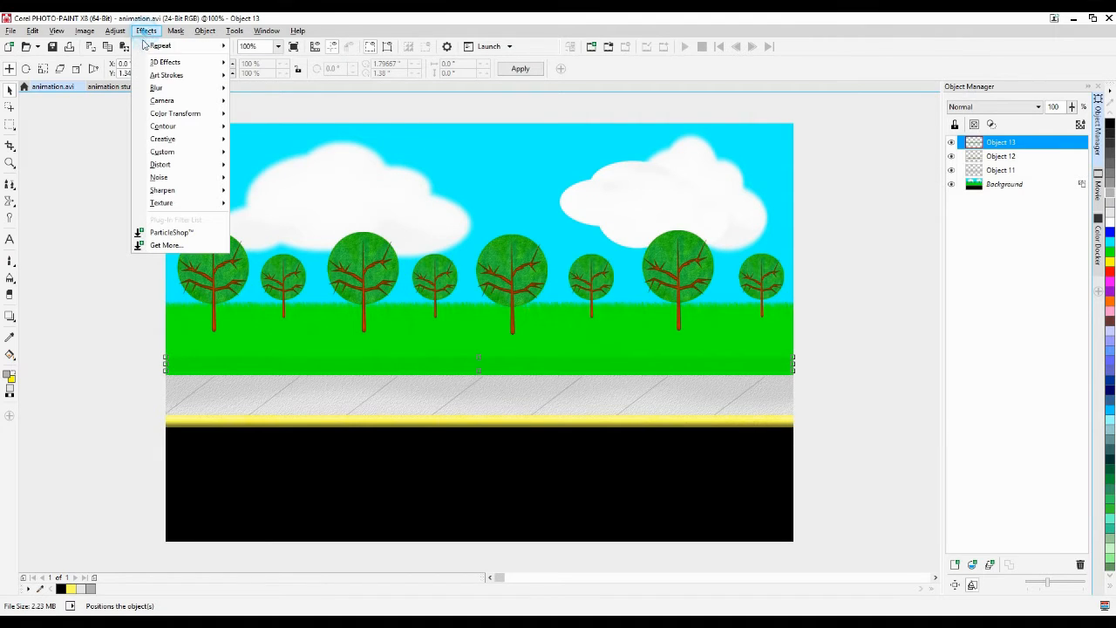
pyautogui.moveTo(156, 88)
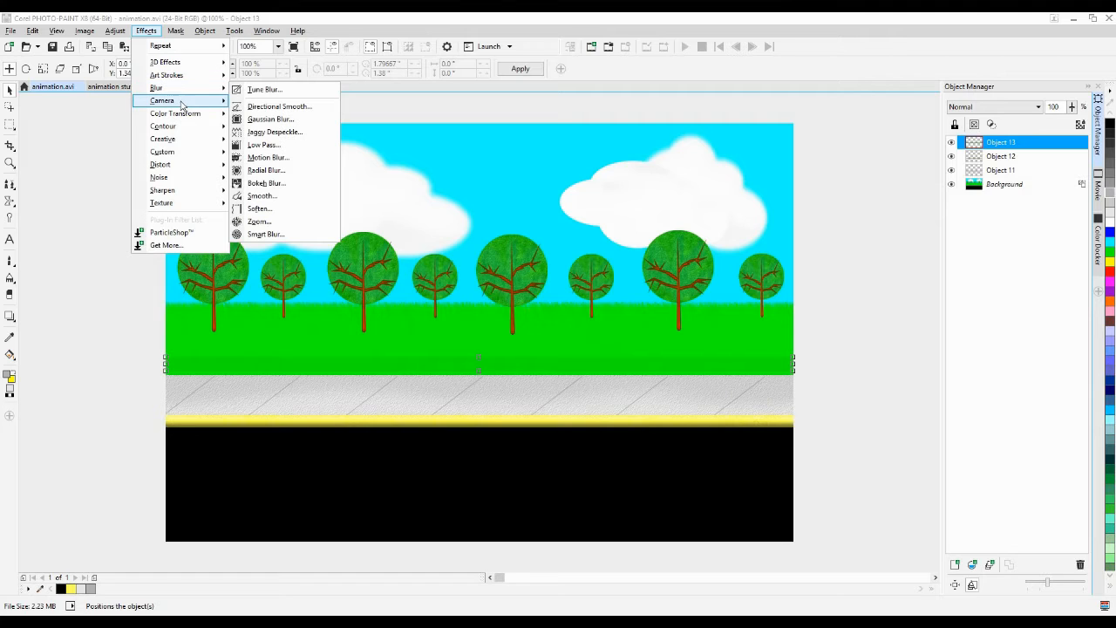
pyautogui.click(271, 122)
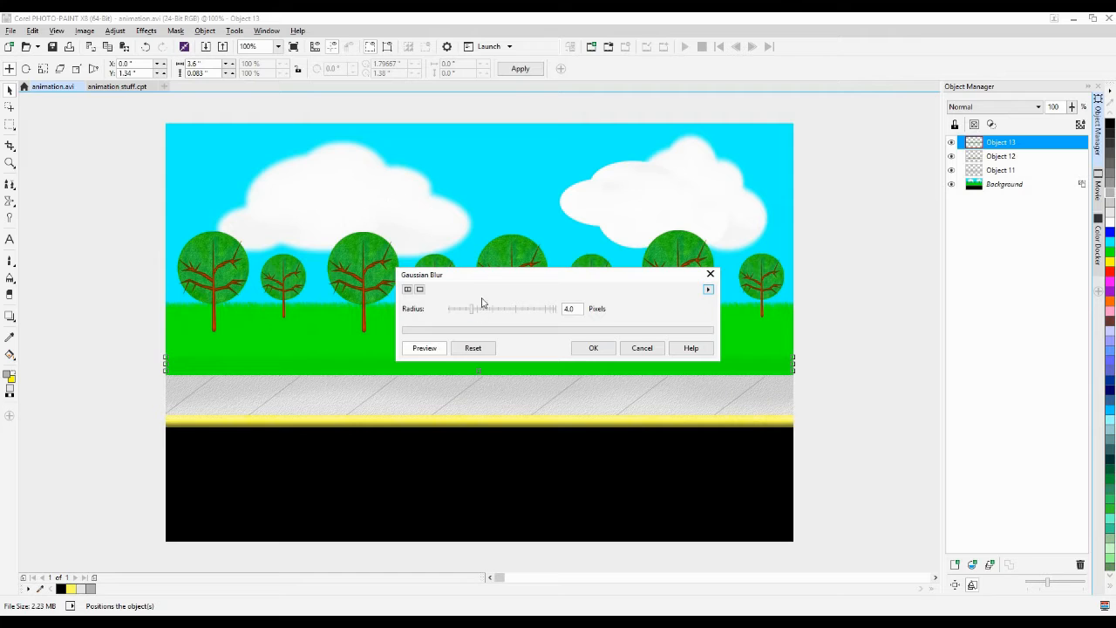
pyautogui.moveTo(488, 281); pyautogui.dragTo(507, 158)
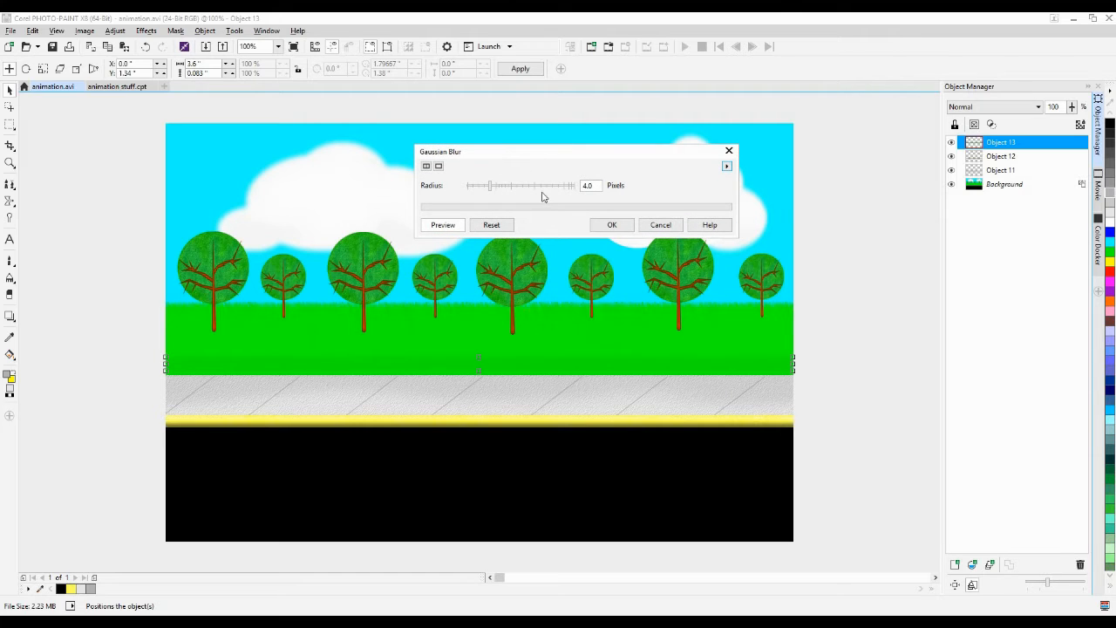
pyautogui.click(613, 229)
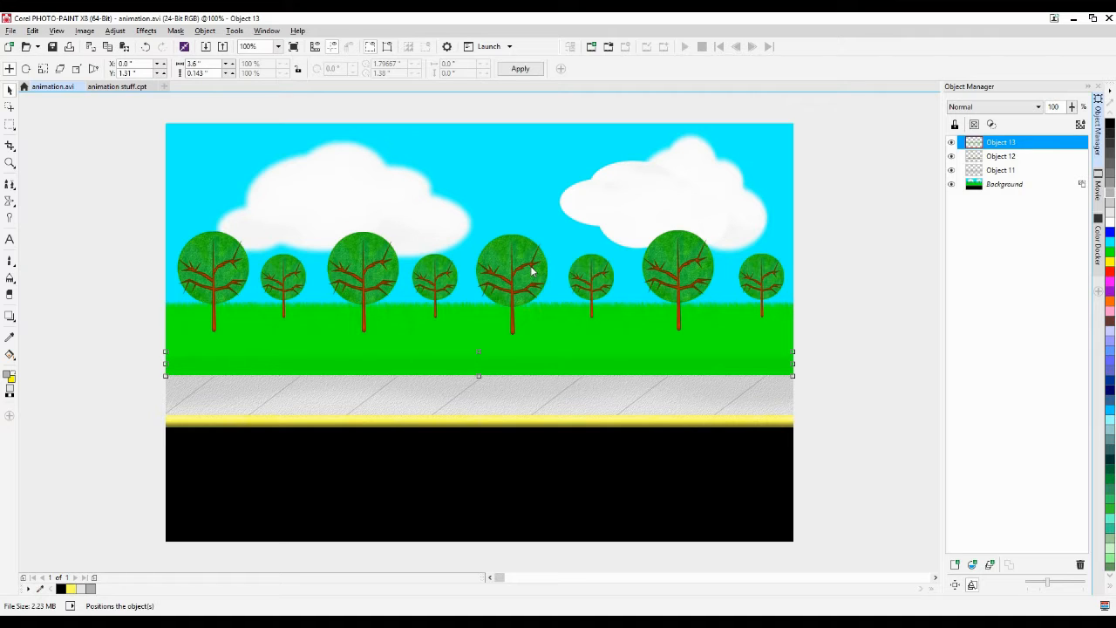
# Cut the sidewalk and yellow stripe together and paste them back so they stack above the blurred grass strip
pyautogui.moveTo(84, 465); pyautogui.dragTo(831, 365)
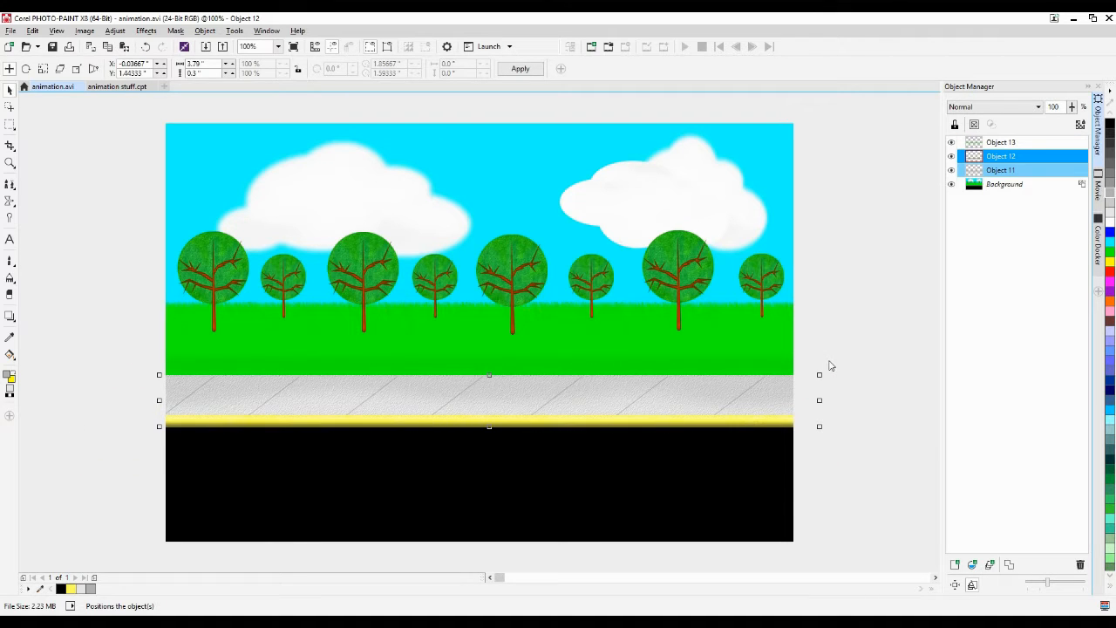
pyautogui.press('Delete')
pyautogui.hotkey('ctrl', 'v')
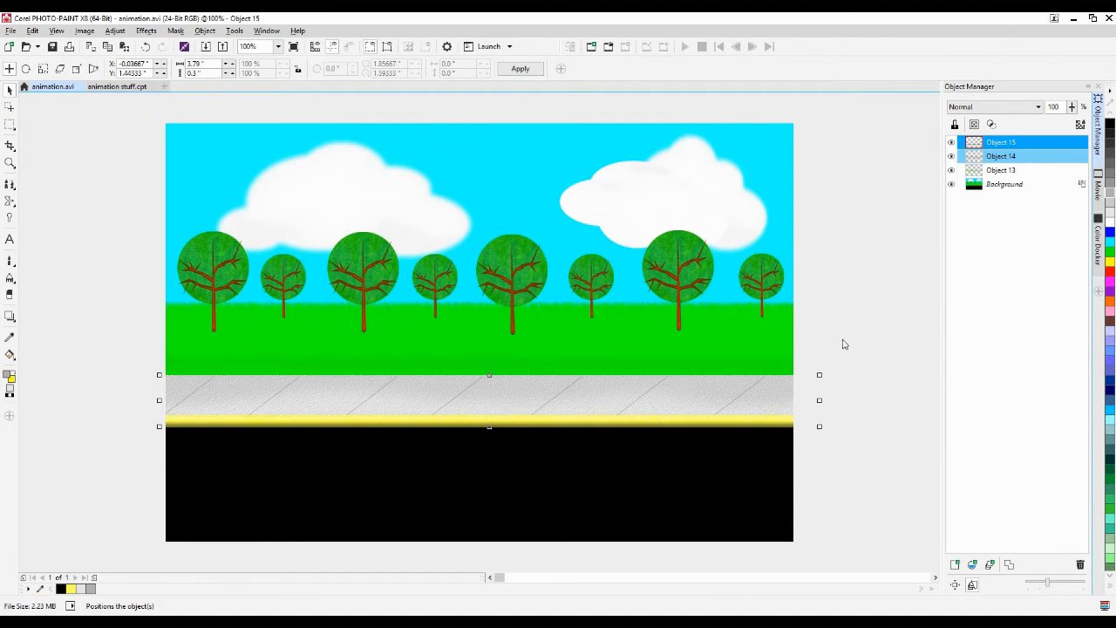
# Nudge the grass strip down to a vertical position of about 1.34 inches so it tucks behind the sidewalk
pyautogui.click(747, 367)
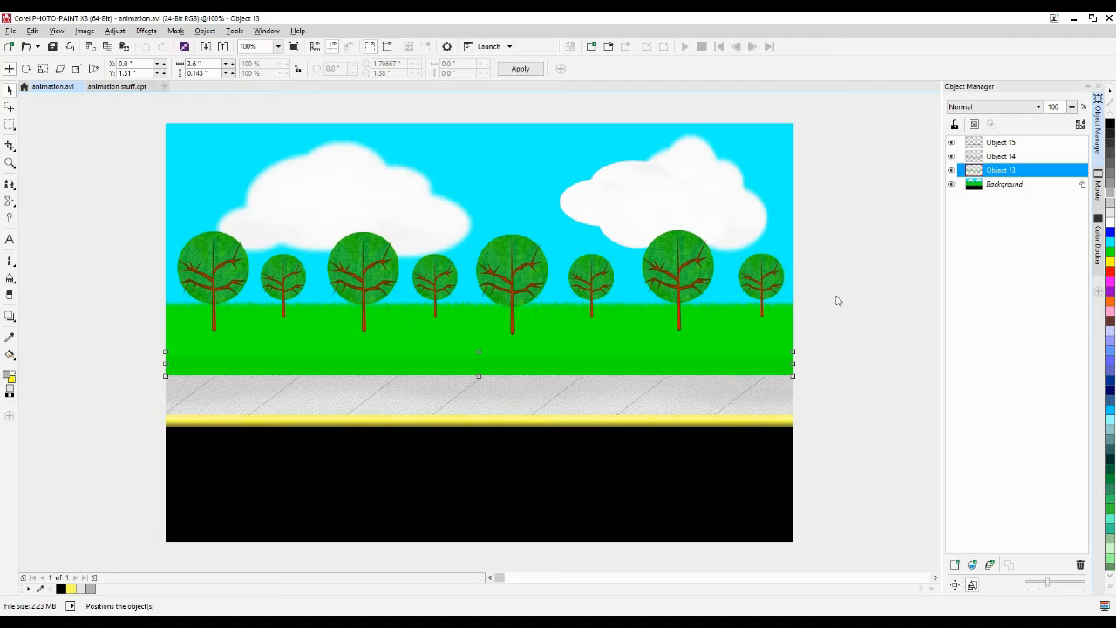
pyautogui.press('Down')
pyautogui.press('Down')
pyautogui.press('Down')
pyautogui.press('Down')
pyautogui.press('Down')
pyautogui.press('Down')
pyautogui.click(874, 349)
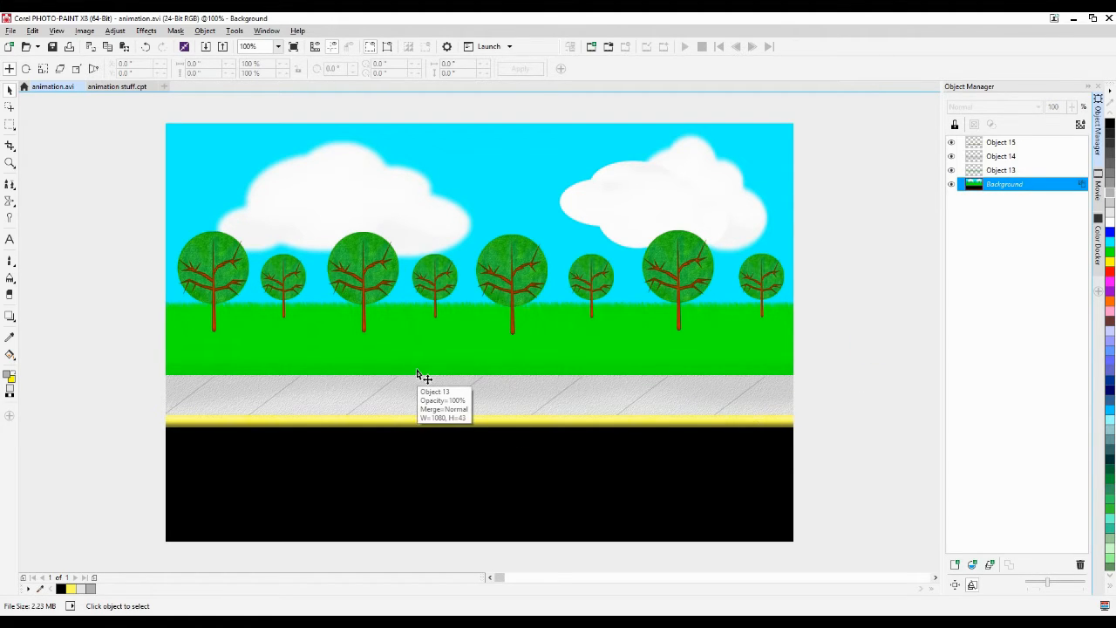
# Apply the Wind distortion to the grass strip at an angle of 287 with reduced strength and opacity
pyautogui.click(367, 374)
pyautogui.click(145, 30)
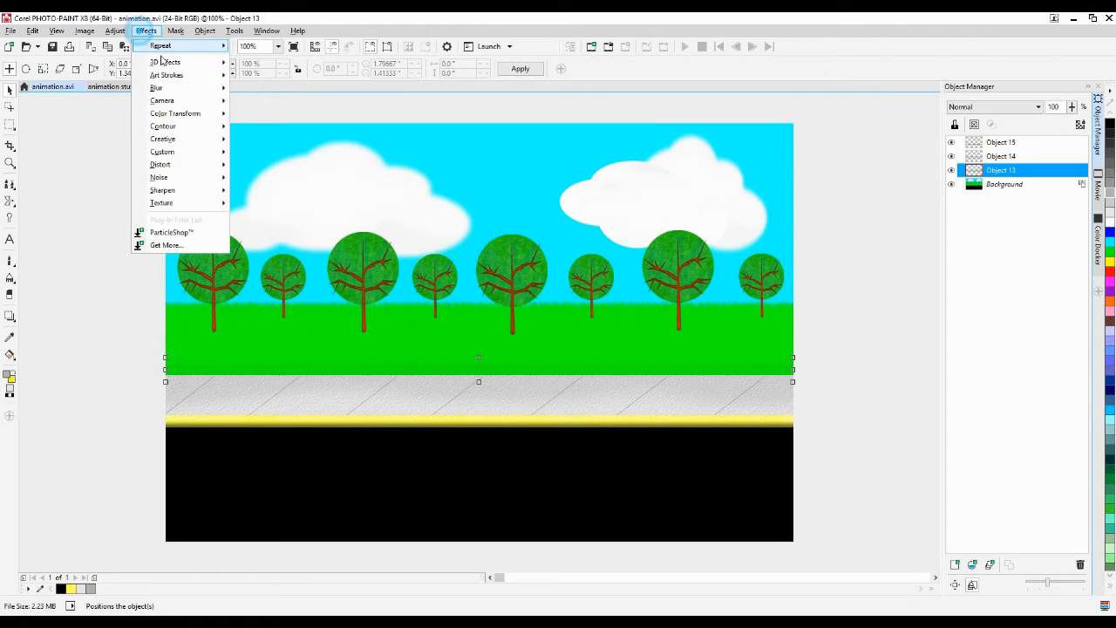
pyautogui.moveTo(175, 164)
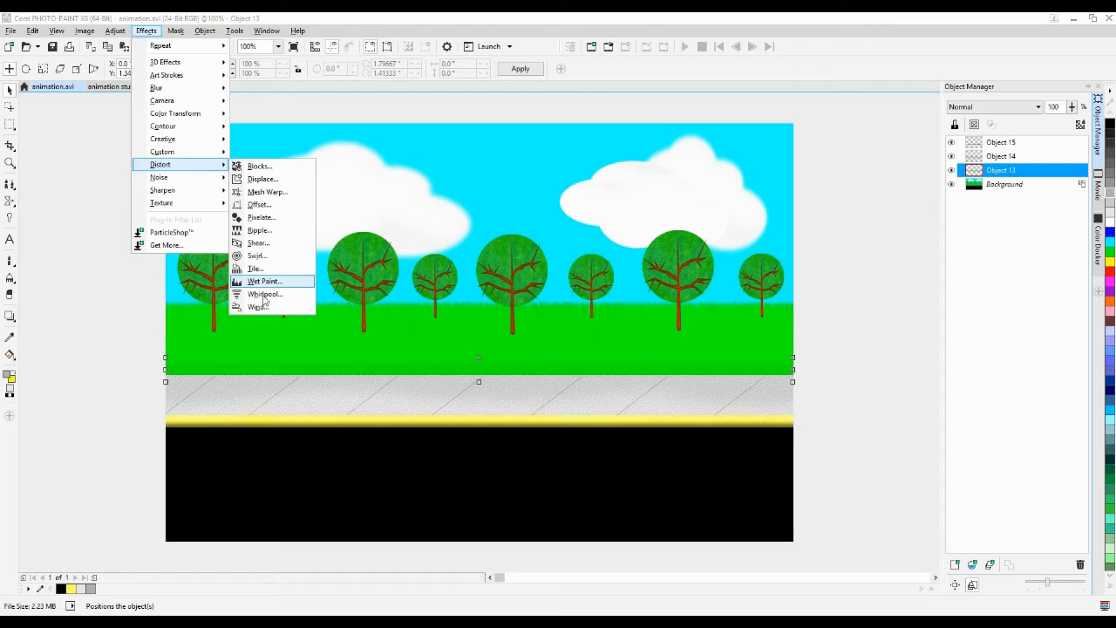
pyautogui.click(258, 306)
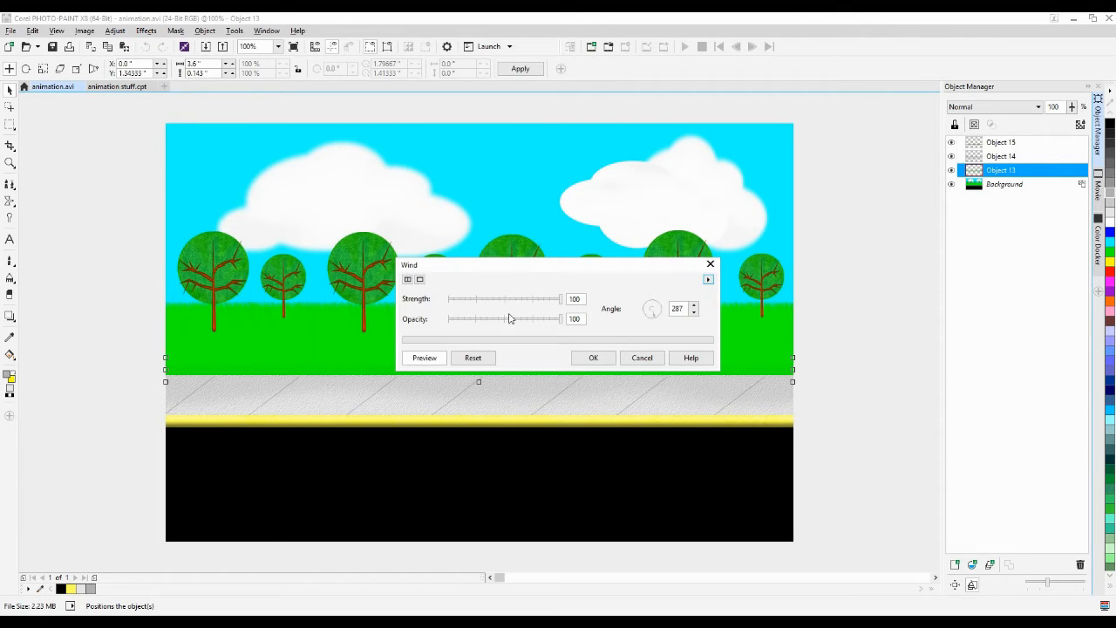
pyautogui.moveTo(509, 274); pyautogui.dragTo(648, 110)
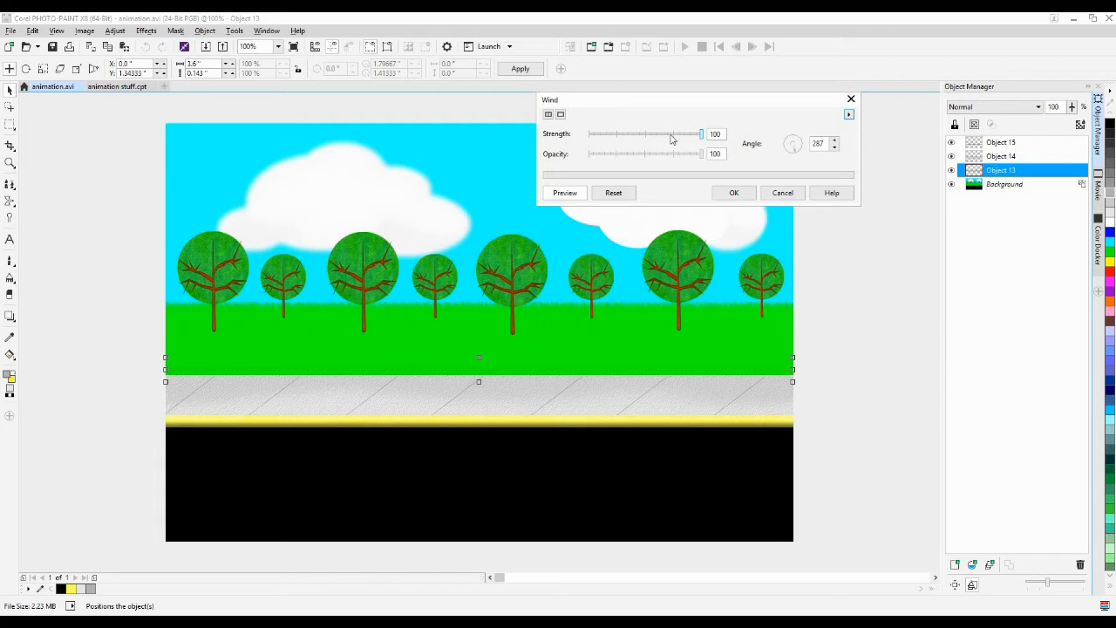
pyautogui.click(673, 134)
pyautogui.click(673, 154)
pyautogui.click(646, 134)
pyautogui.click(646, 154)
pyautogui.click(733, 192)
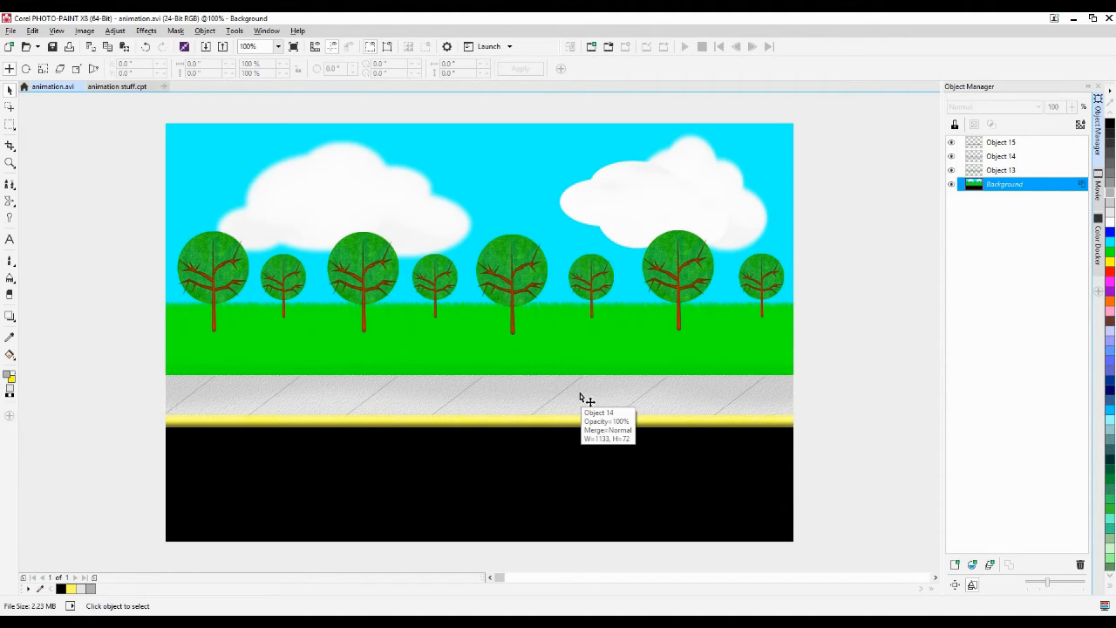
# Move the grass strip, sidewalk and yellow stripe up to a vertical position of about 1.26 inches and merge them with the background
pyautogui.moveTo(122, 453); pyautogui.dragTo(810, 357)
pyautogui.moveTo(655, 411); pyautogui.dragTo(653, 377)
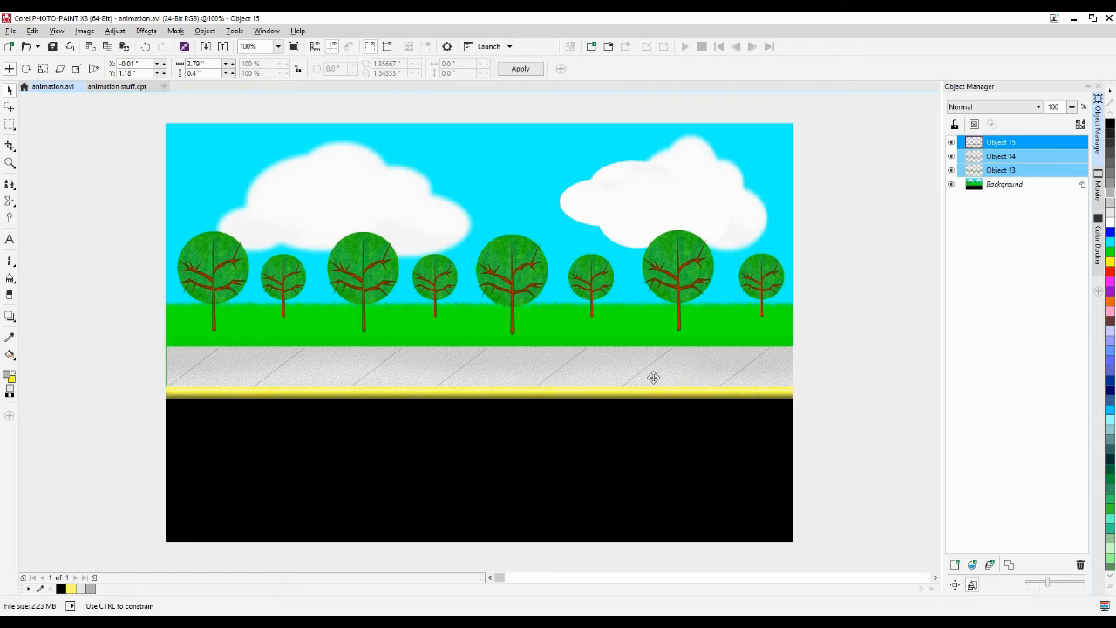
pyautogui.moveTo(654, 376); pyautogui.dragTo(649, 393)
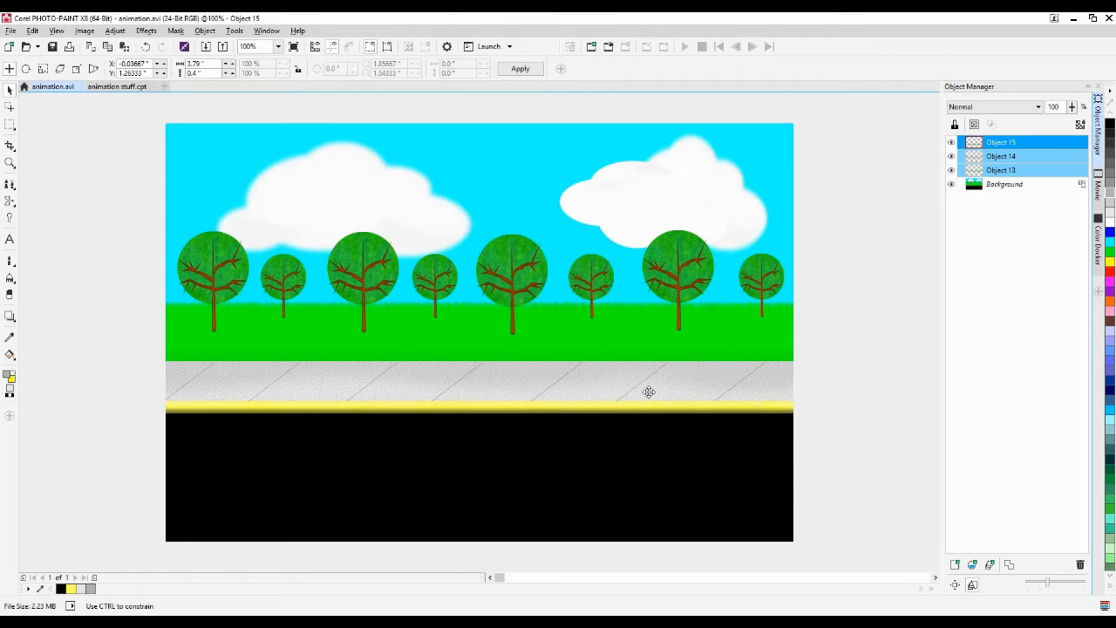
pyautogui.click(853, 490)
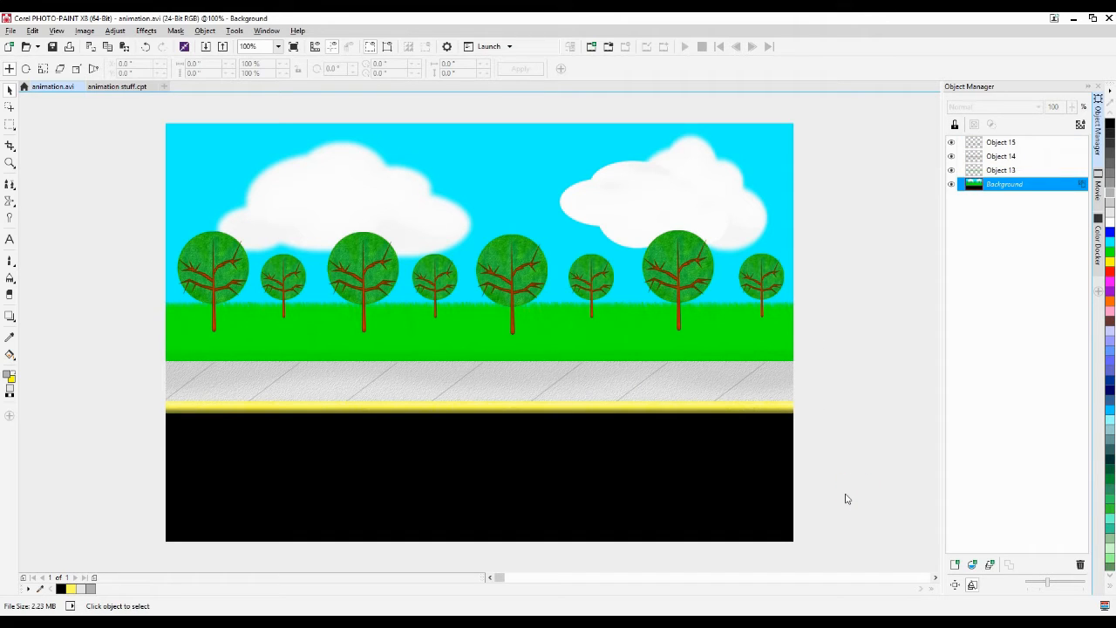
pyautogui.moveTo(50, 467); pyautogui.dragTo(863, 302)
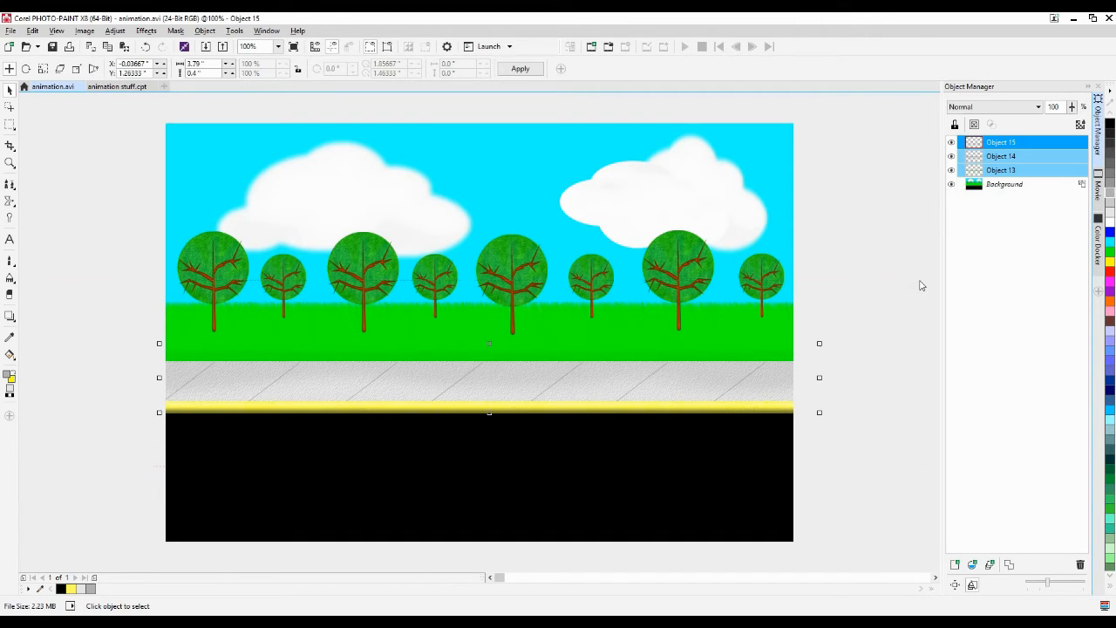
pyautogui.hotkey('ctrl', 'Down')
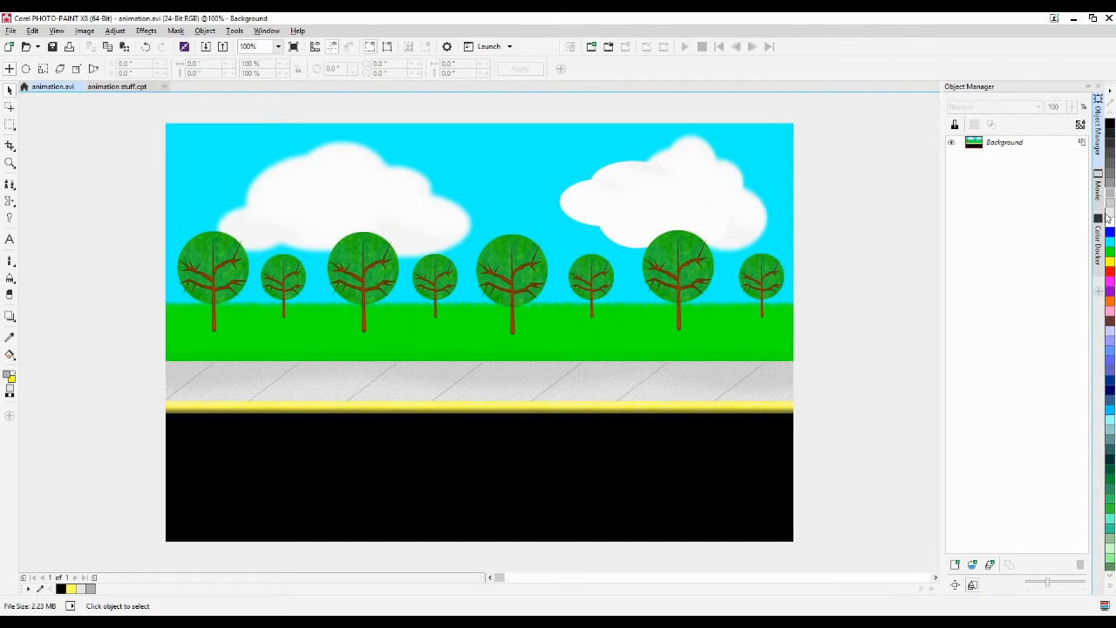
# Draw a yellow-filled rectangle about 3.8 by 0.077 inches across the full width of the black road as a centre line
pyautogui.click(1111, 263)
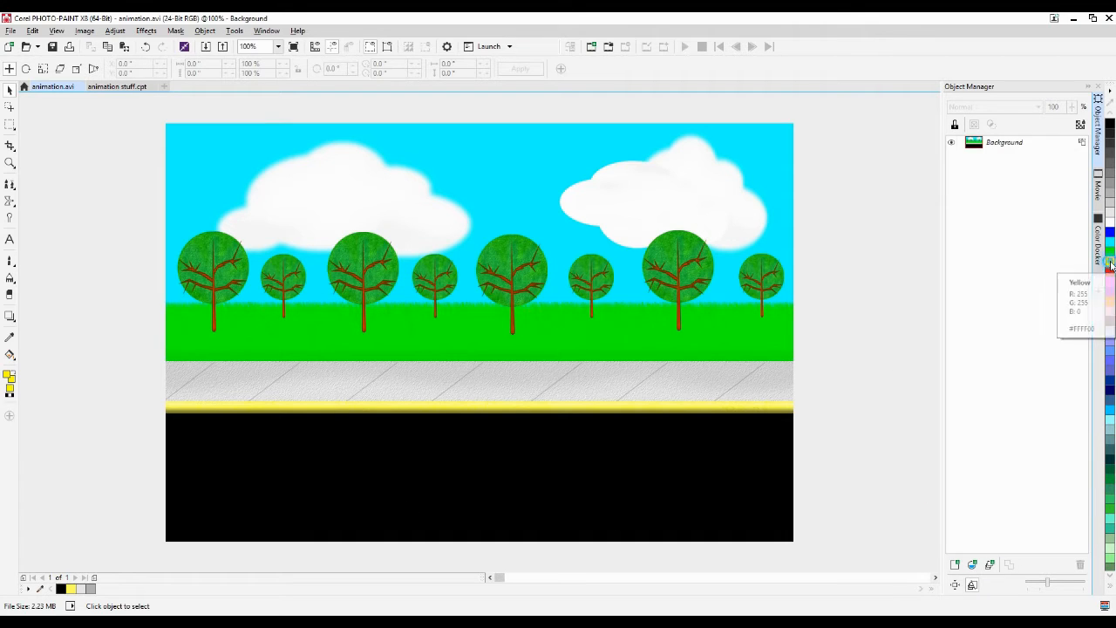
pyautogui.click(1111, 264)
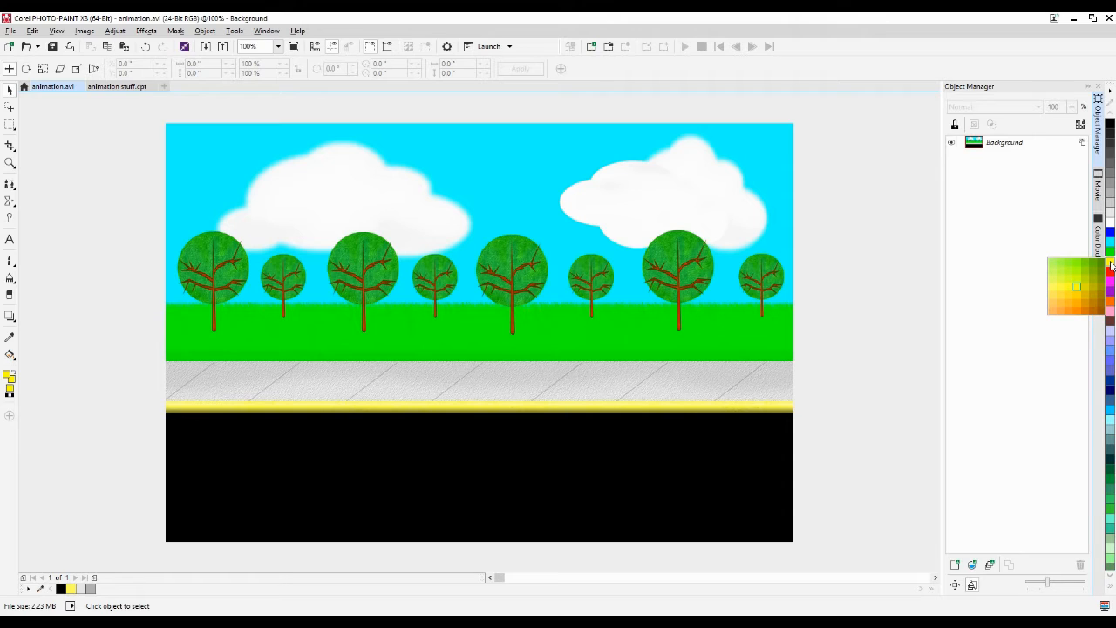
pyautogui.click(1054, 291)
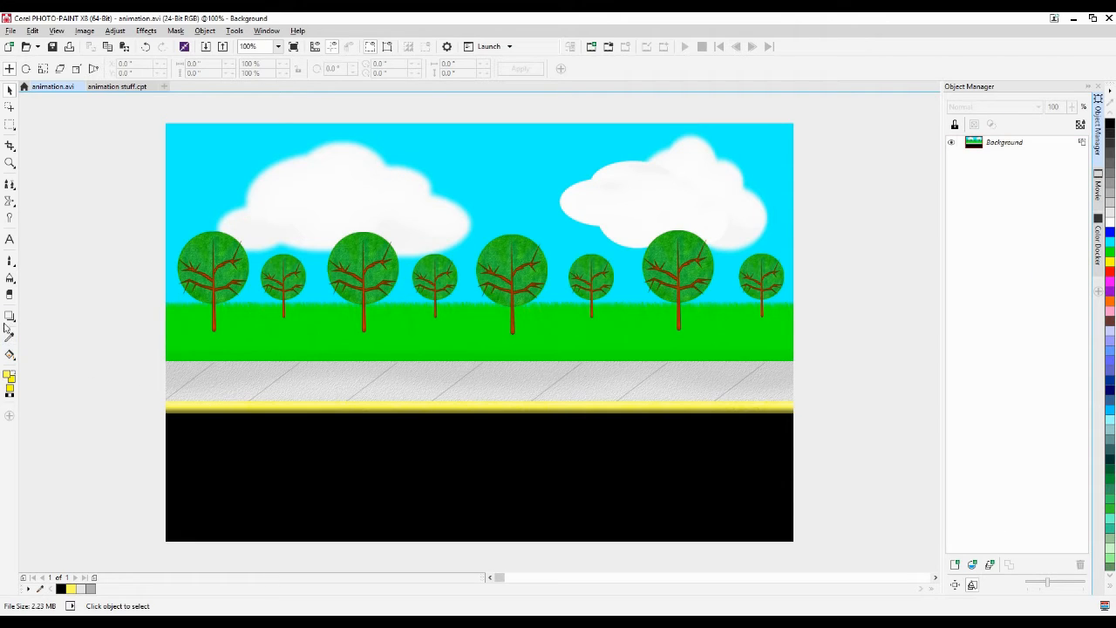
pyautogui.click(12, 279)
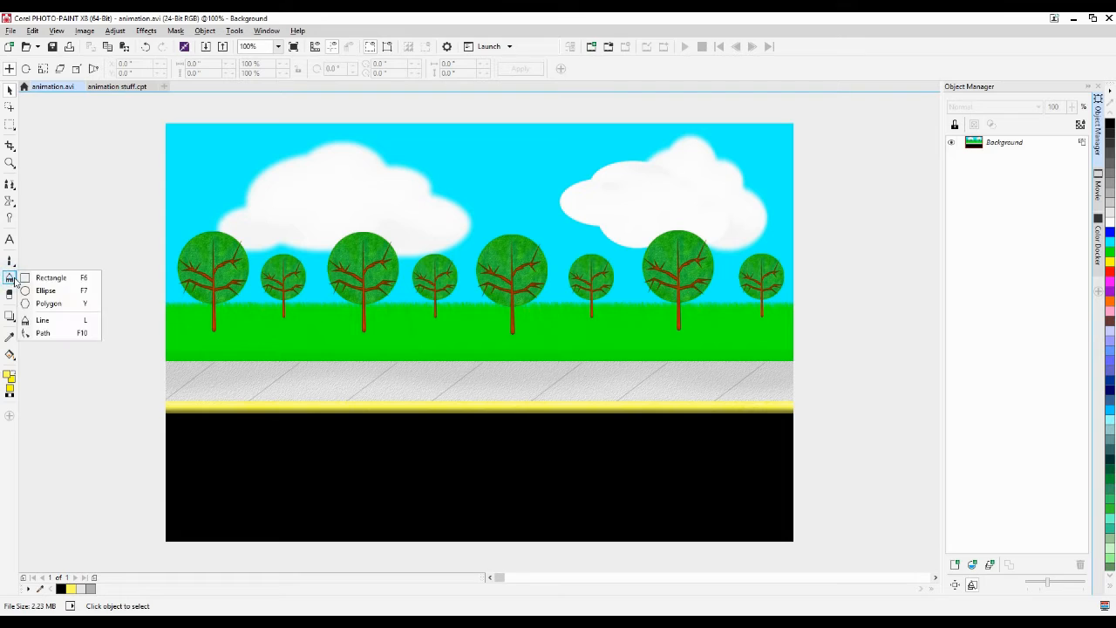
pyautogui.click(51, 277)
pyautogui.moveTo(144, 455); pyautogui.dragTo(807, 467)
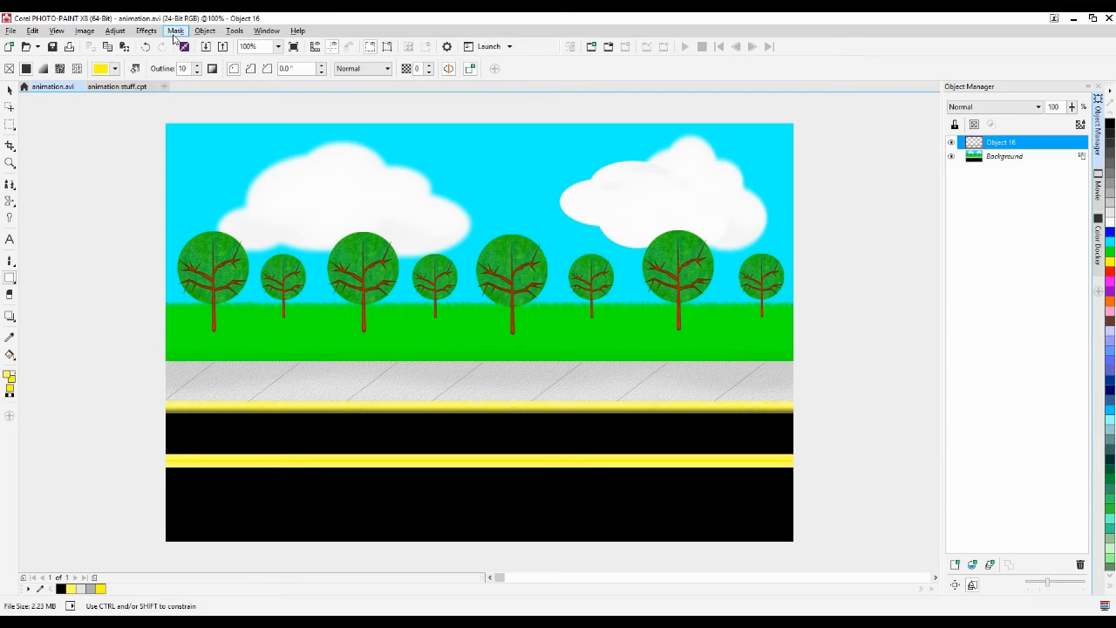
# Apply the Elephant Skin texture to the road's centre line with age 98 and the darker yellow #DADE00
pyautogui.click(146, 30)
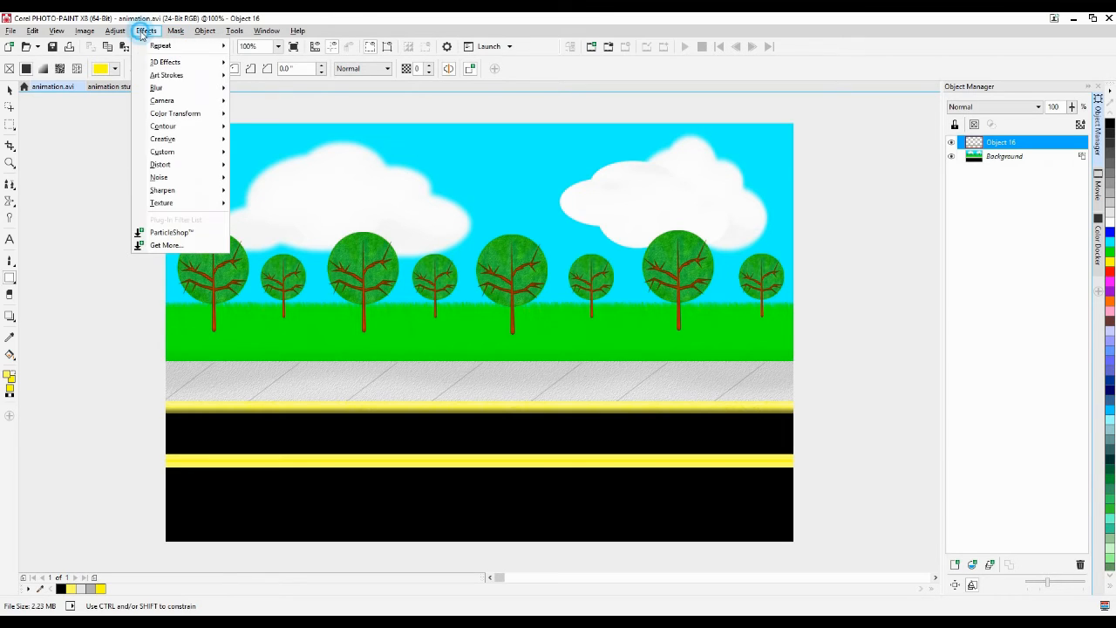
pyautogui.moveTo(181, 202)
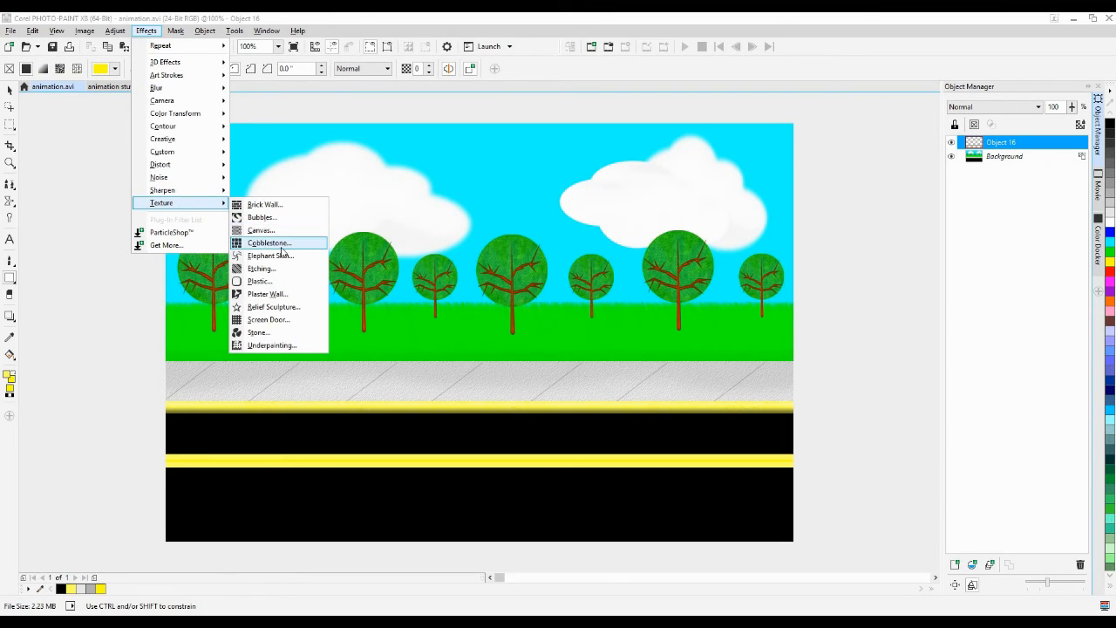
pyautogui.click(277, 255)
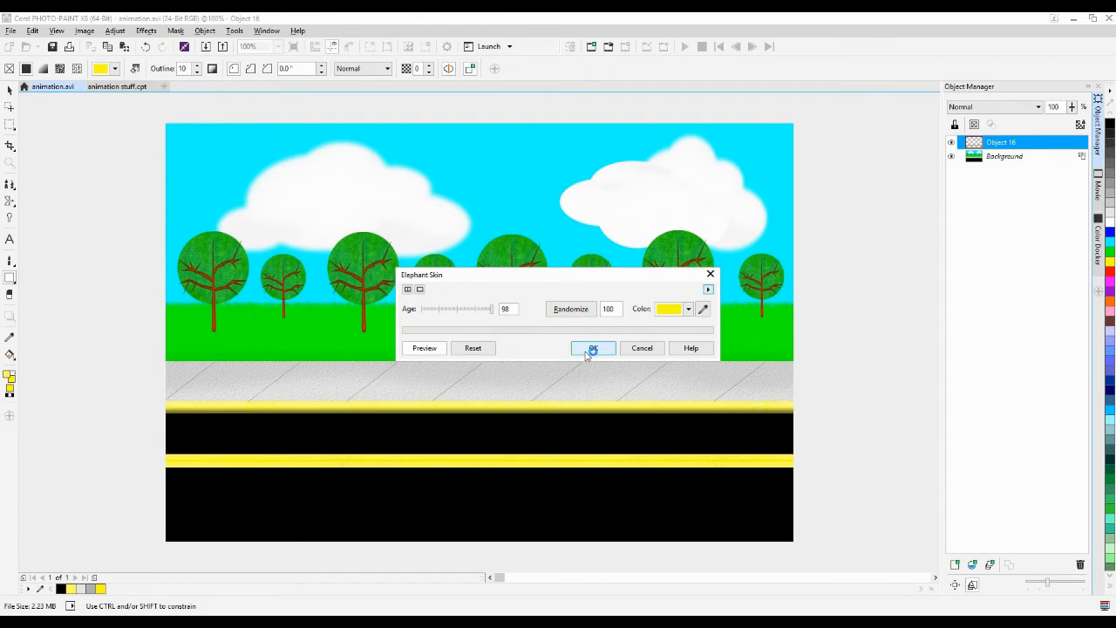
pyautogui.click(688, 310)
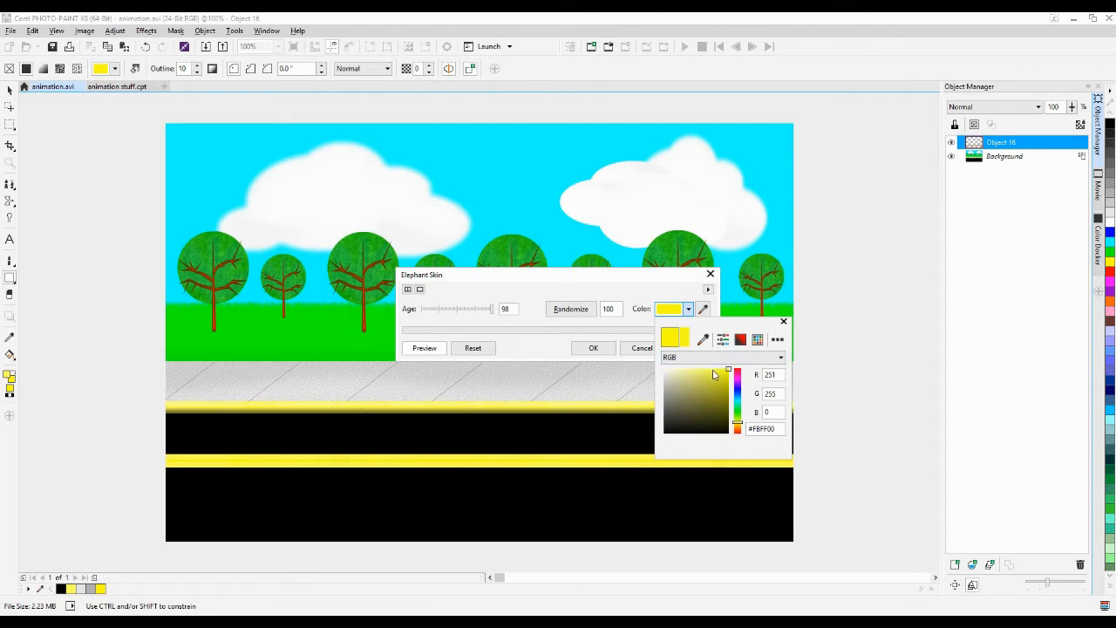
pyautogui.click(707, 366)
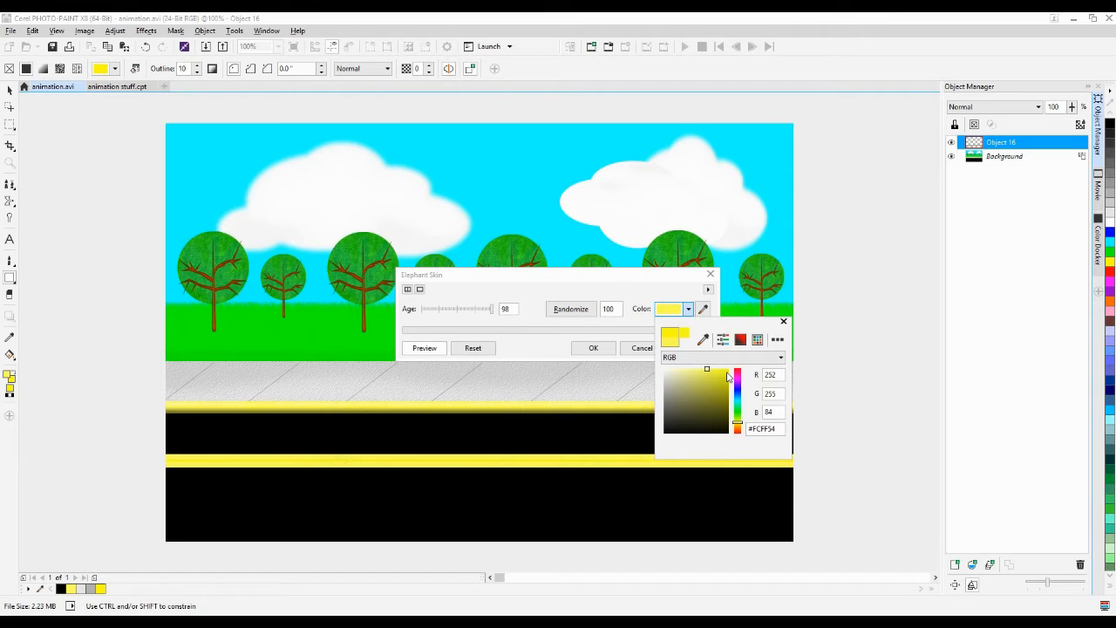
pyautogui.click(727, 377)
pyautogui.click(728, 377)
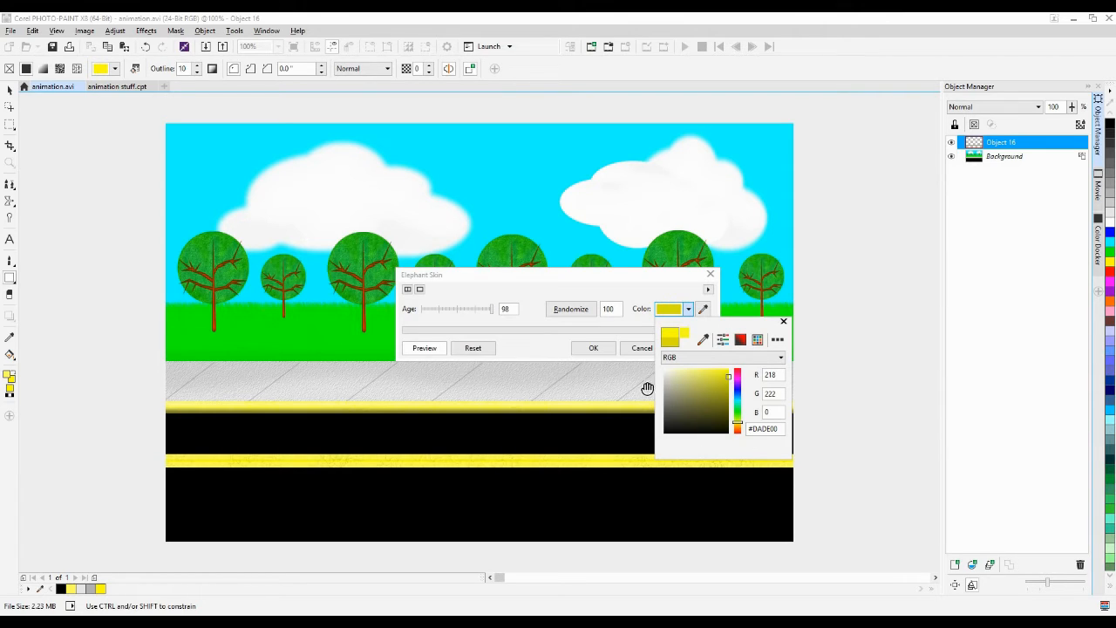
pyautogui.click(550, 341)
pyautogui.click(590, 349)
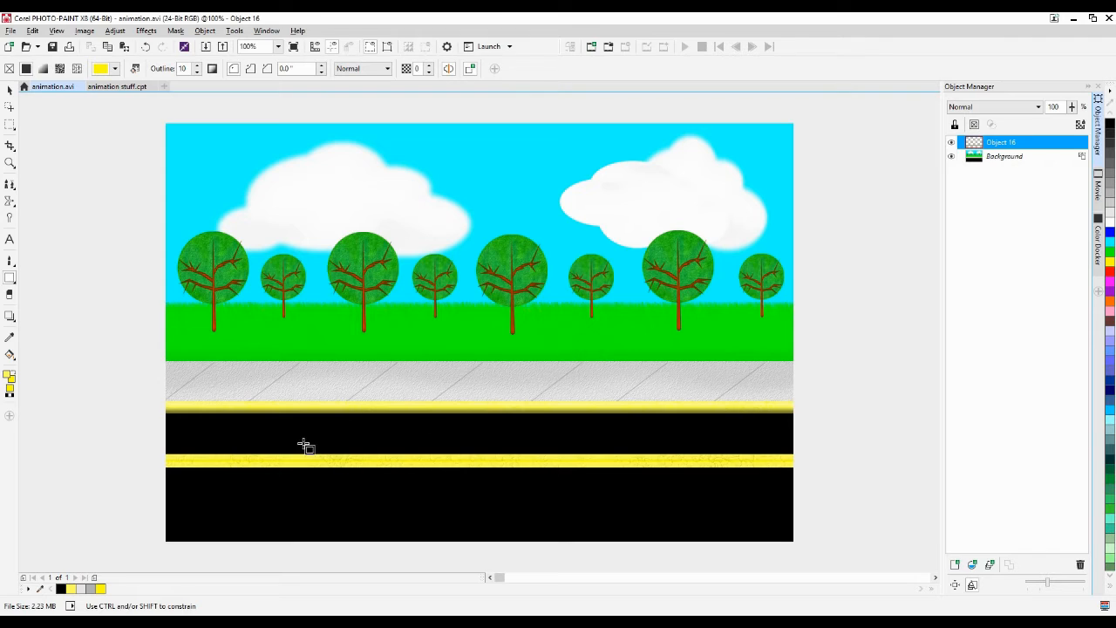
pyautogui.click(10, 91)
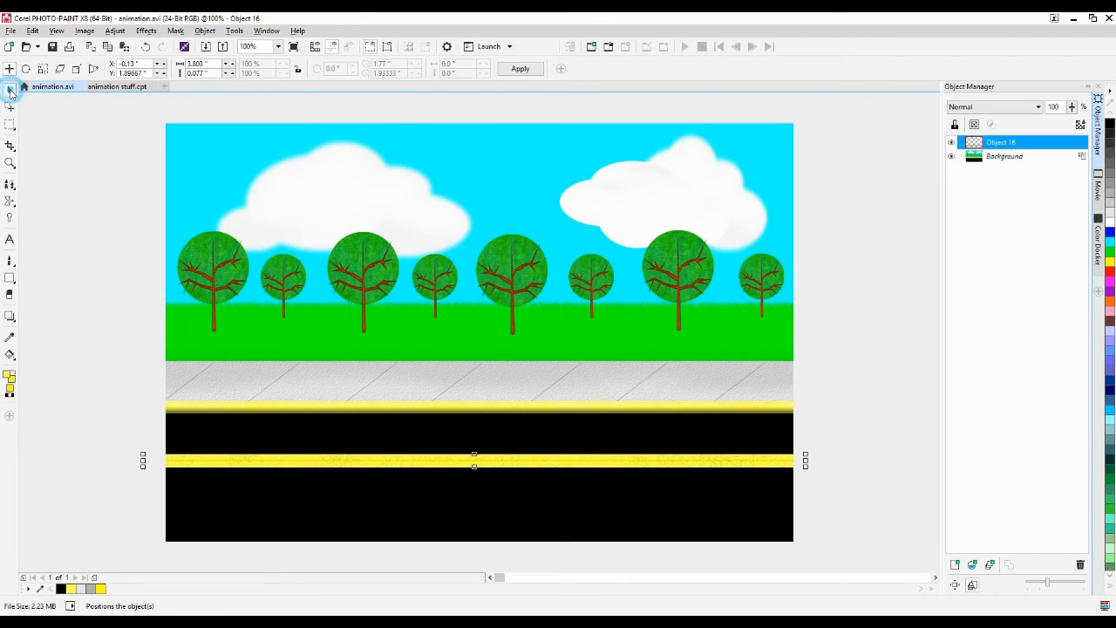
# Duplicate the road's yellow centre line and move the copy down to a vertical position of about 2.02 inches
pyautogui.hotkey('ctrl', 'd')
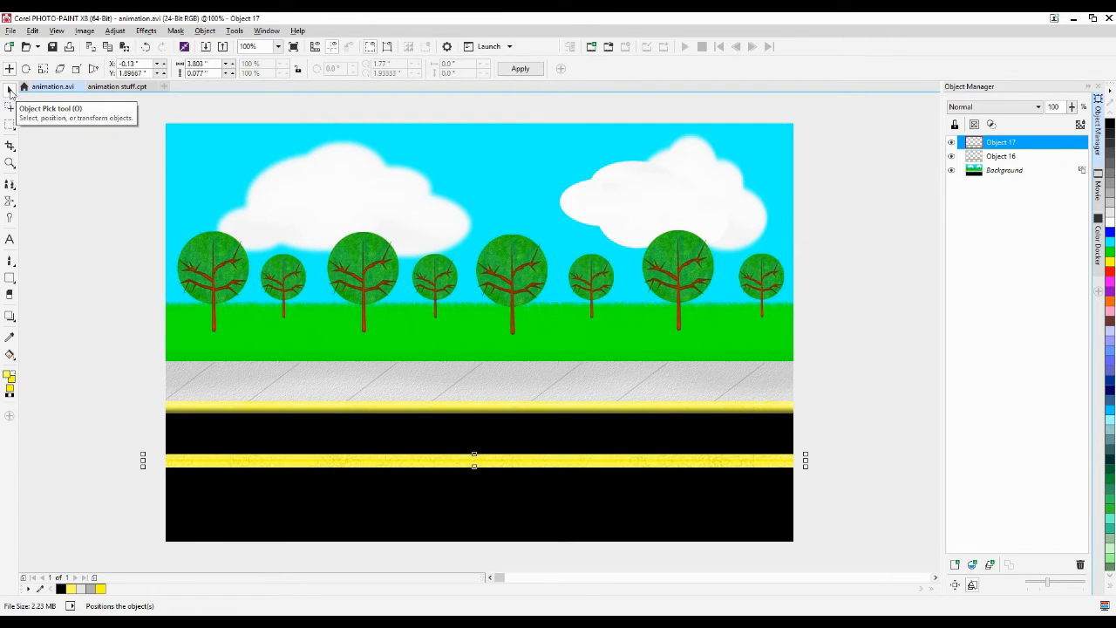
pyautogui.press('Down')
pyautogui.press('Down')
pyautogui.press('Down')
pyautogui.press('Down')
pyautogui.press('Down')
pyautogui.press('Down')
pyautogui.press('Down')
pyautogui.press('Down')
pyautogui.press('Down')
pyautogui.press('Down')
pyautogui.press('Down')
pyautogui.press('Down')
pyautogui.press('Down')
pyautogui.press('Down')
pyautogui.press('Down')
pyautogui.press('Down')
pyautogui.press('Down')
pyautogui.press('Down')
pyautogui.press('Down')
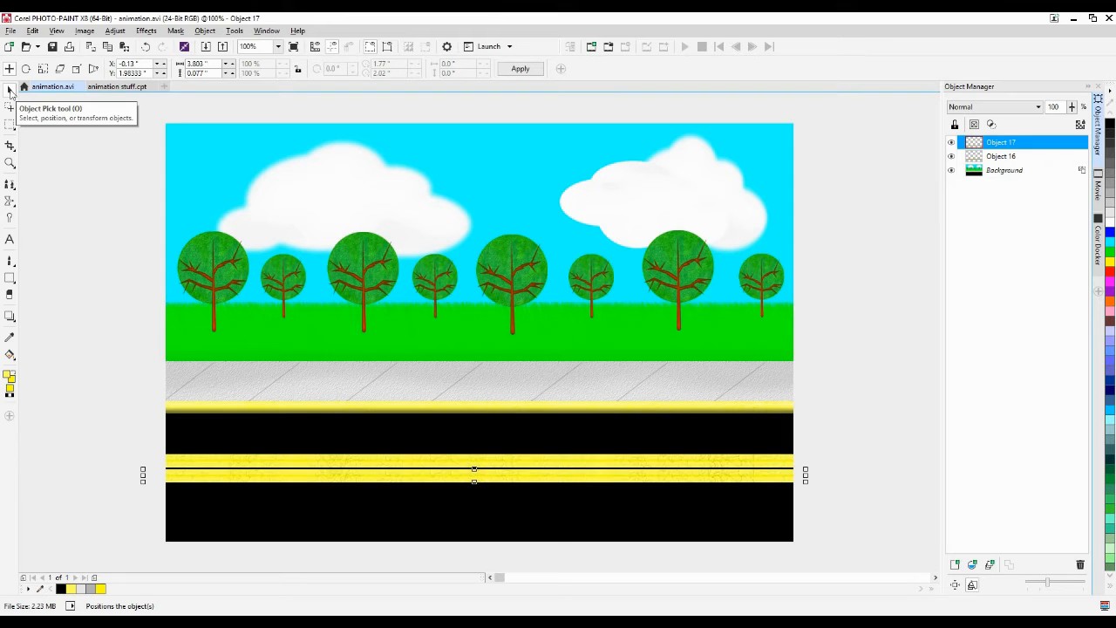
pyautogui.press('Down')
pyautogui.press('Down')
pyautogui.press('Down')
pyautogui.press('Down')
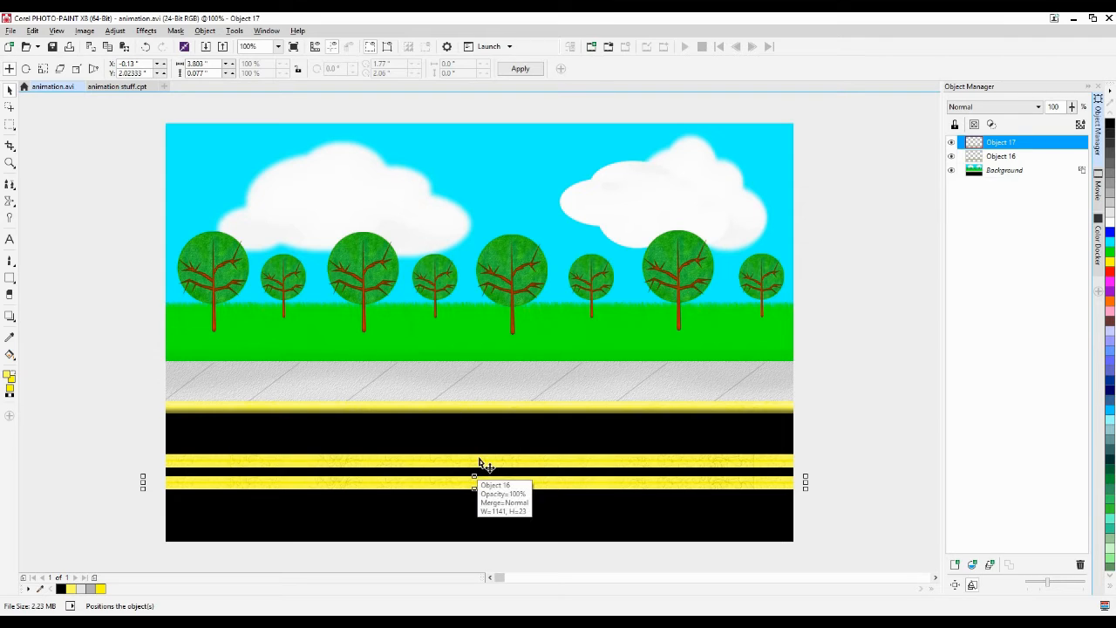
# Select both yellow centre lines and squash them together to a combined height of about 0.107 inches
pyautogui.keyDown('ctrl'); pyautogui.click(1000, 156); pyautogui.keyUp('ctrl')
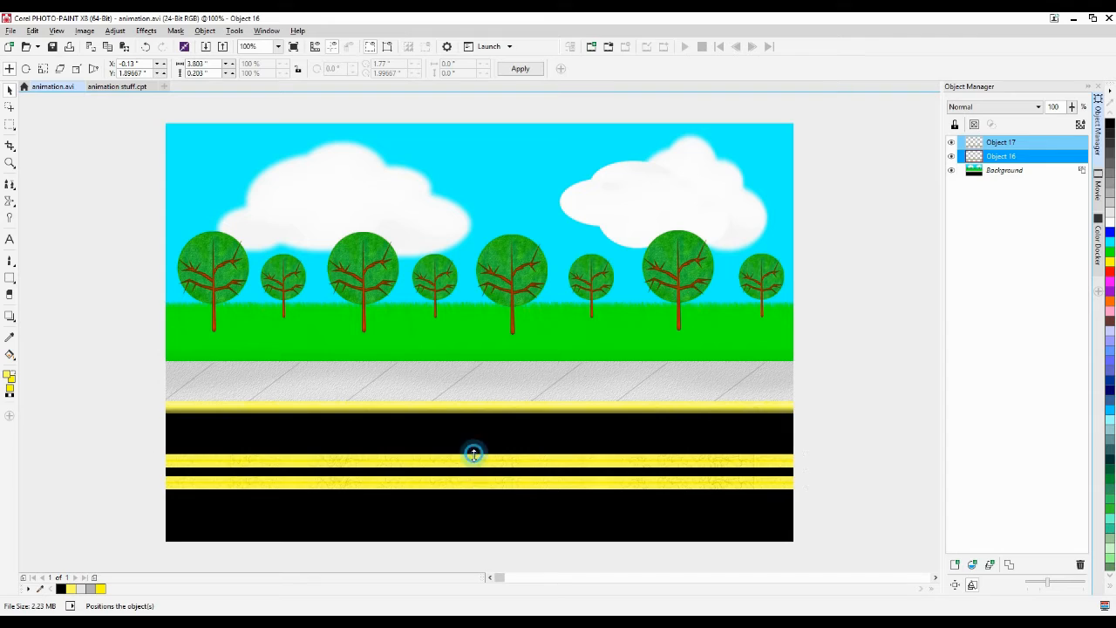
pyautogui.moveTo(474, 453); pyautogui.dragTo(474, 471)
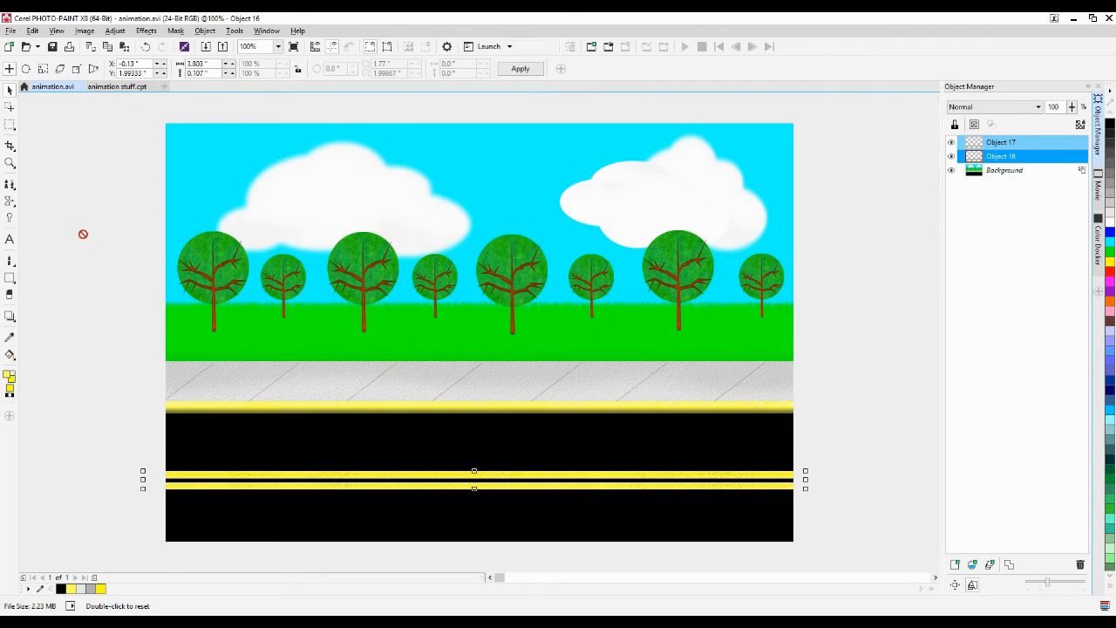
pyautogui.click(10, 125)
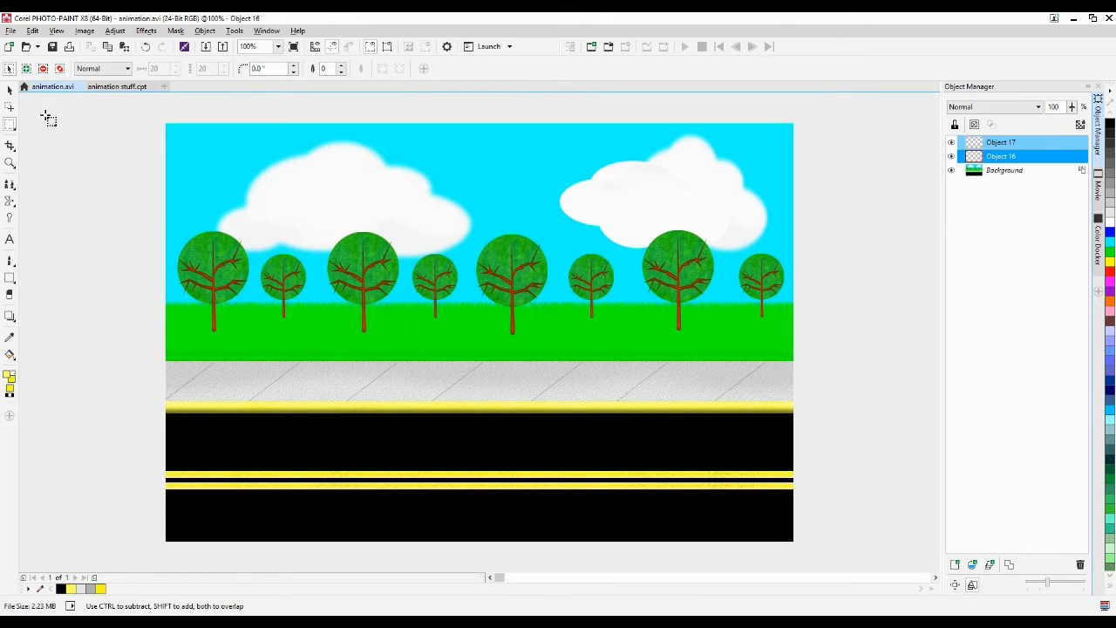
pyautogui.click(10, 90)
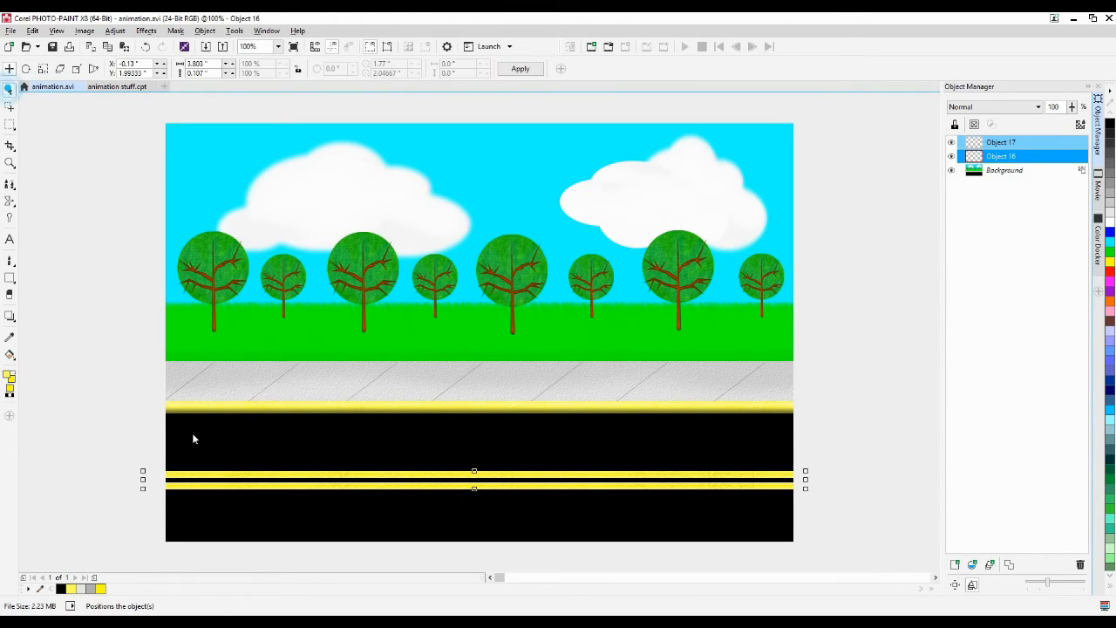
# Move both centre lines down to a vertical position of about 2.10 inches and combine them into one object
pyautogui.moveTo(323, 495); pyautogui.dragTo(931, 540)
pyautogui.moveTo(723, 488); pyautogui.dragTo(728, 506)
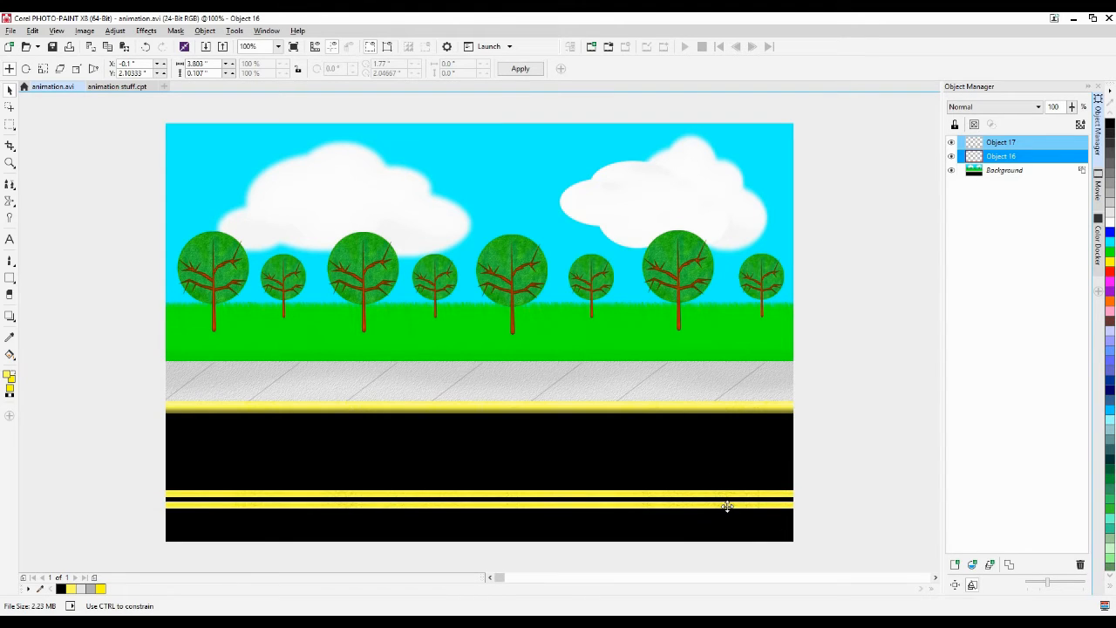
pyautogui.moveTo(728, 507); pyautogui.dragTo(727, 507)
pyautogui.hotkey('ctrl', 'alt', 'Down')
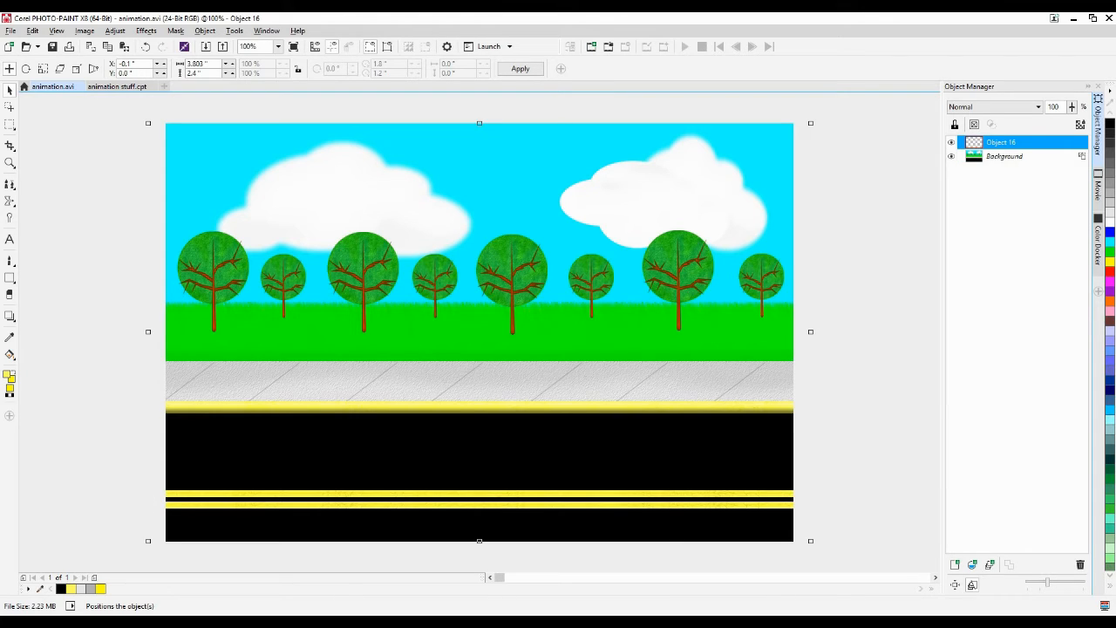
# Duplicate the double yellow line and darken the copy by setting its intensity to -10
pyautogui.click(669, 513)
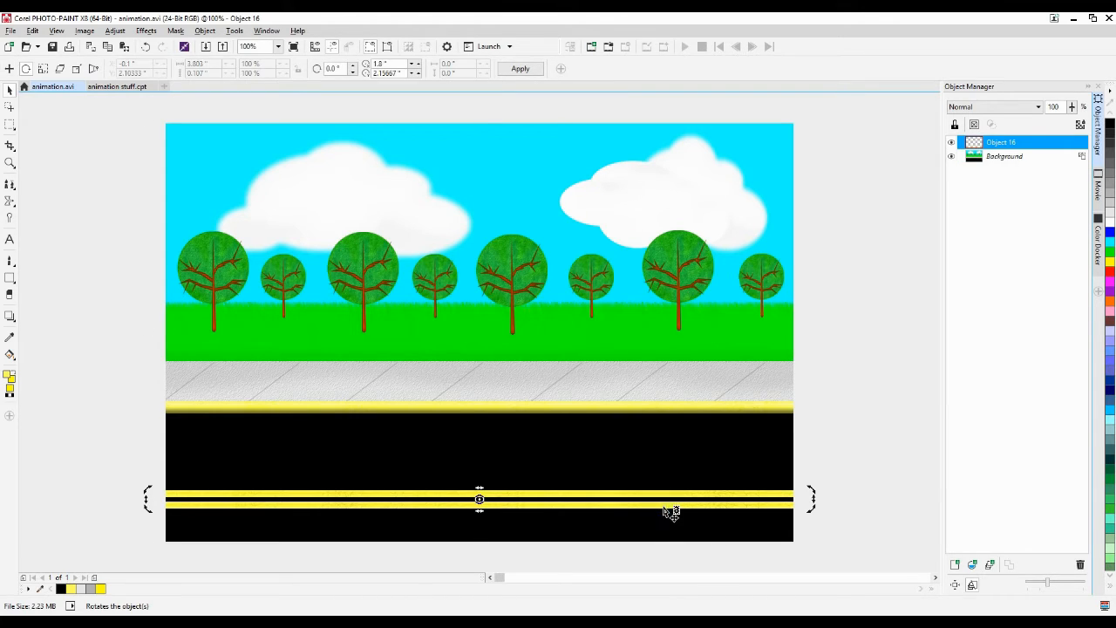
pyautogui.click(664, 507)
pyautogui.hotkey('ctrl', 'd')
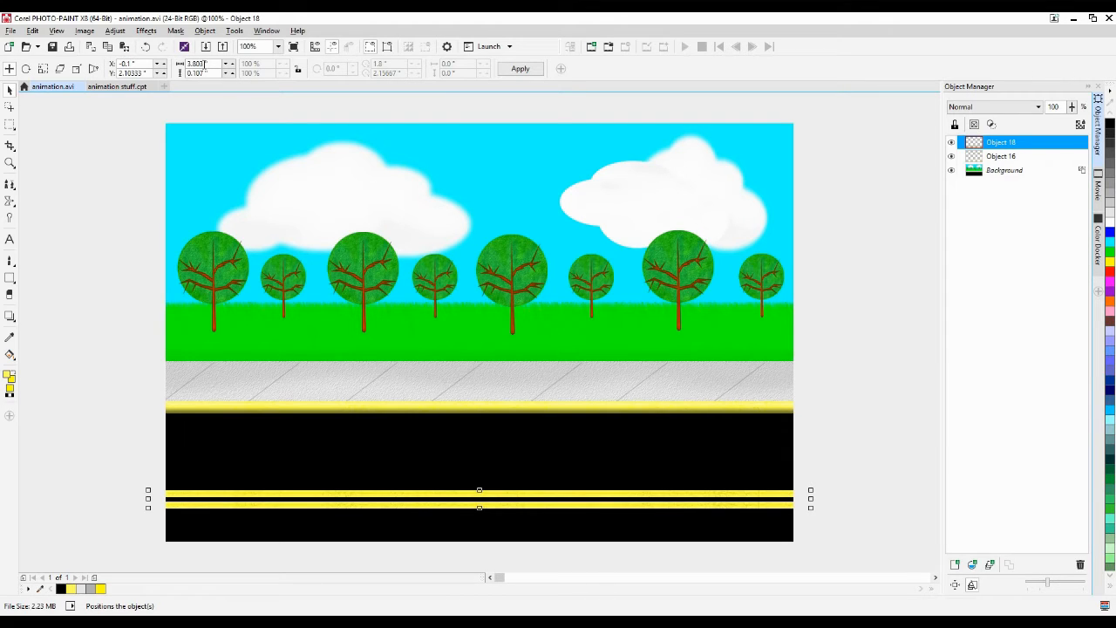
pyautogui.click(115, 31)
pyautogui.click(151, 175)
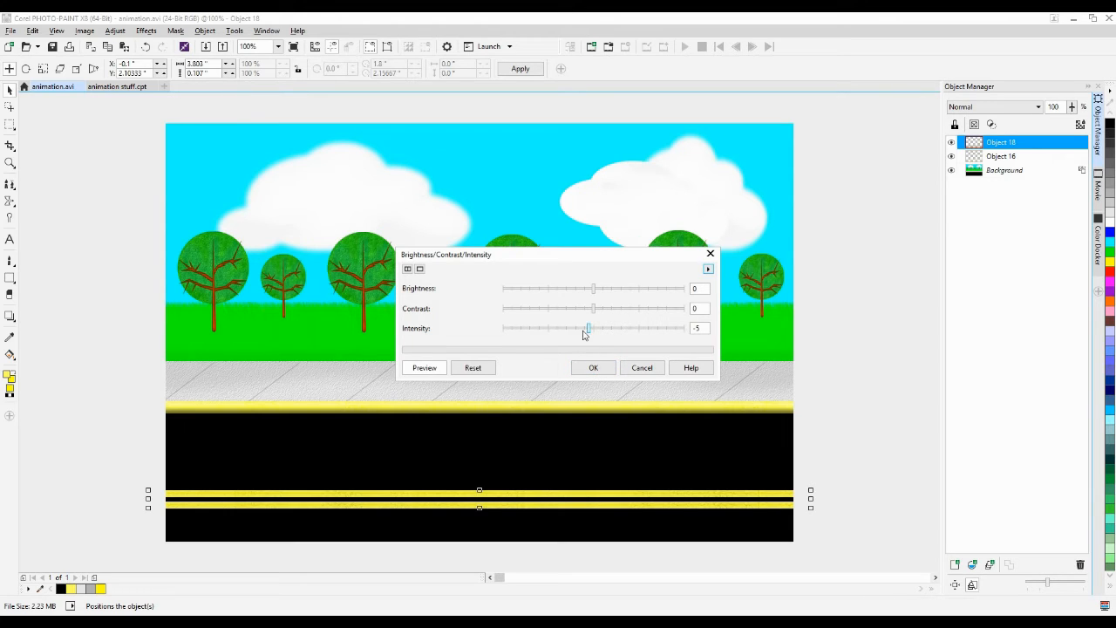
pyautogui.moveTo(588, 330); pyautogui.dragTo(583, 330)
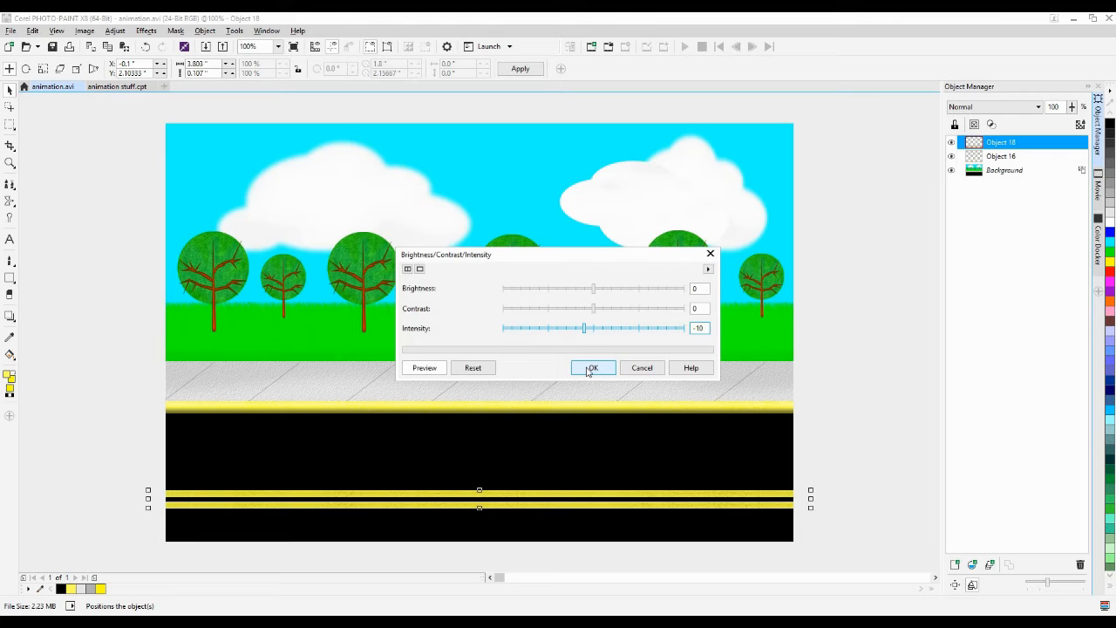
pyautogui.click(590, 369)
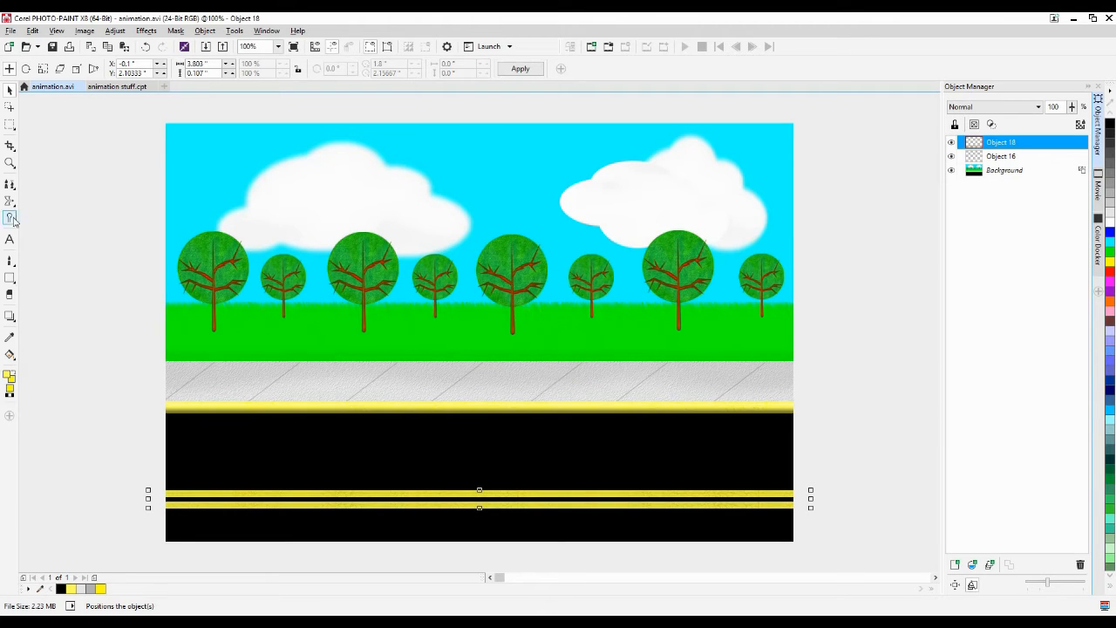
# Erase patches along the darkened double line with a soft round eraser of size 200 to leave uneven shading
pyautogui.click(10, 295)
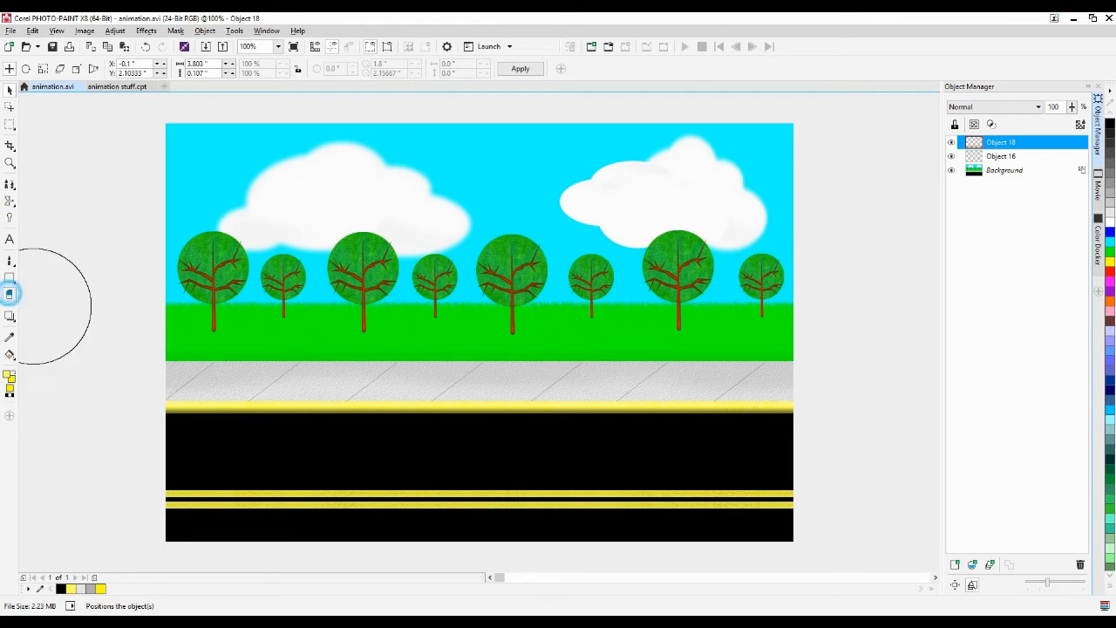
pyautogui.click(219, 439)
pyautogui.click(226, 457)
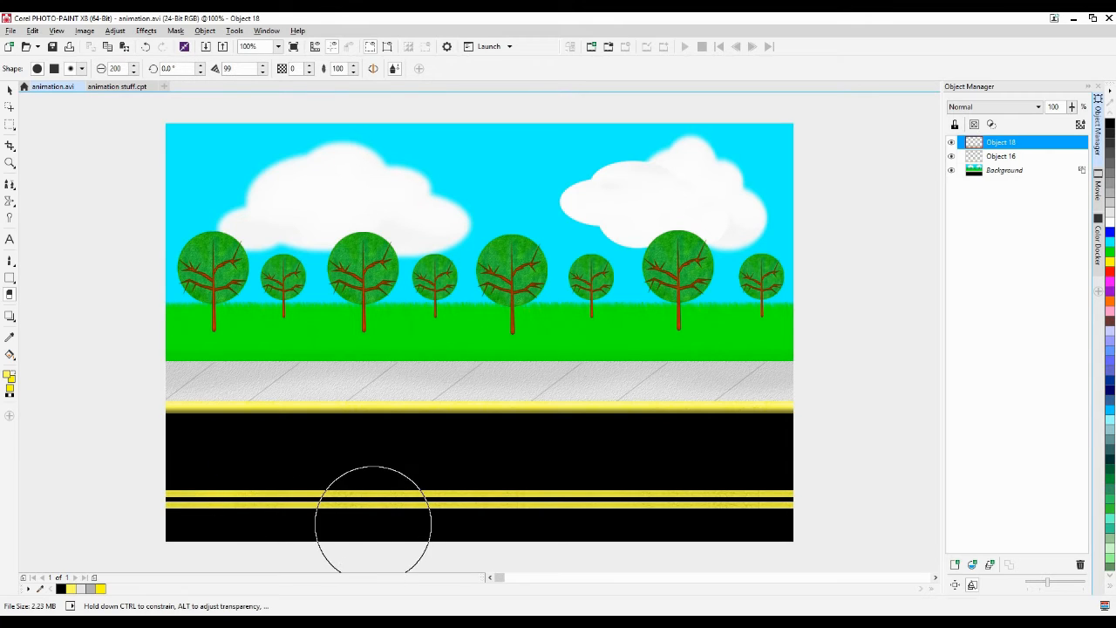
pyautogui.click(369, 502)
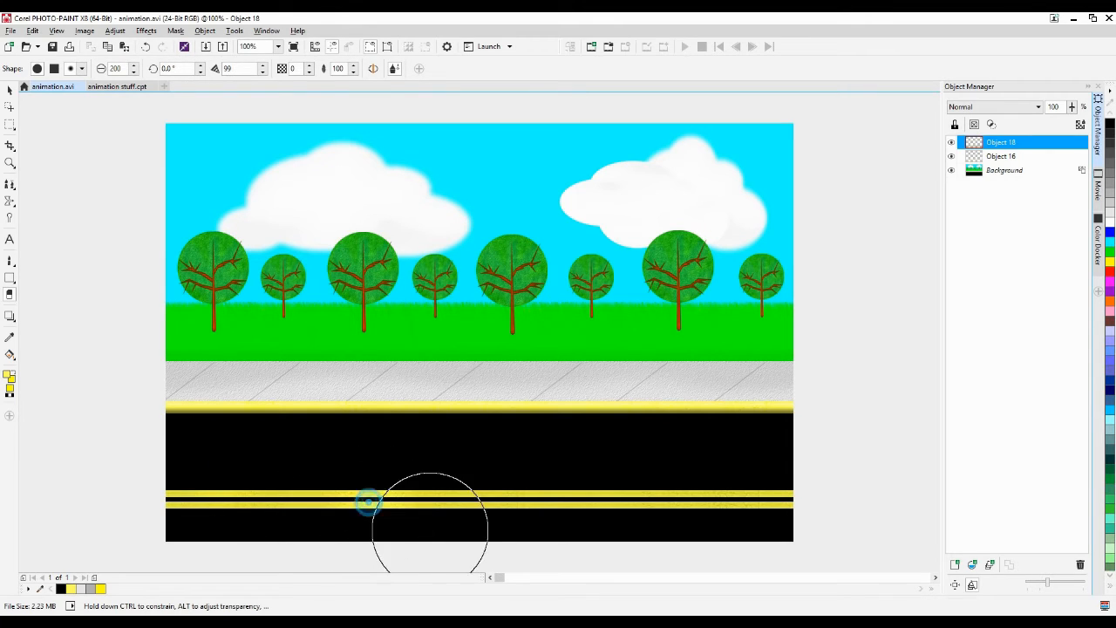
pyautogui.click(575, 499)
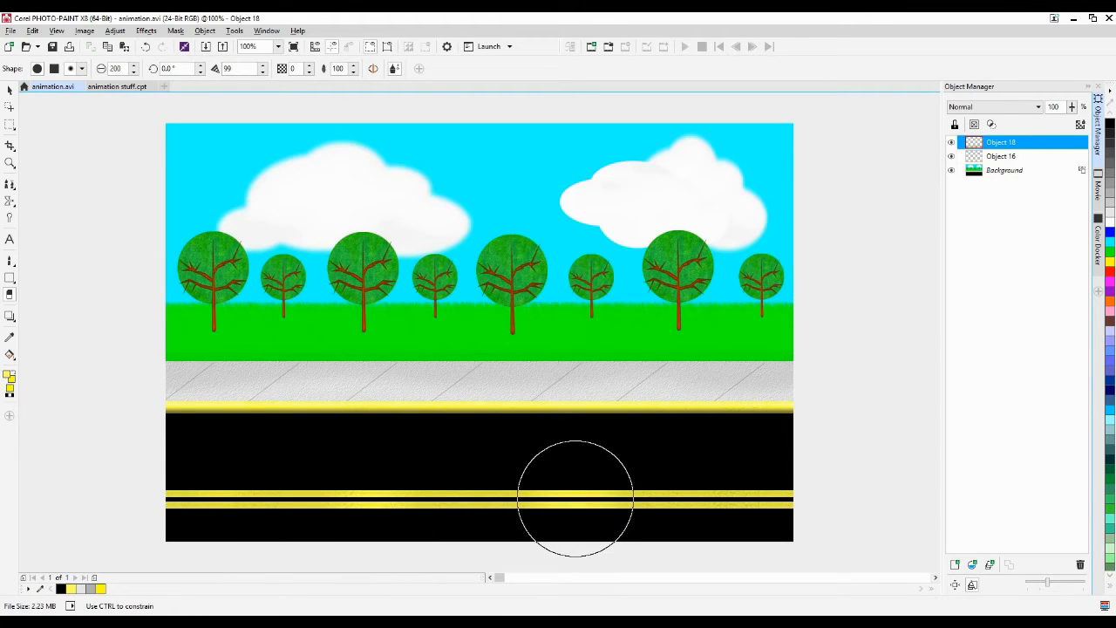
pyautogui.click(829, 494)
pyautogui.click(810, 466)
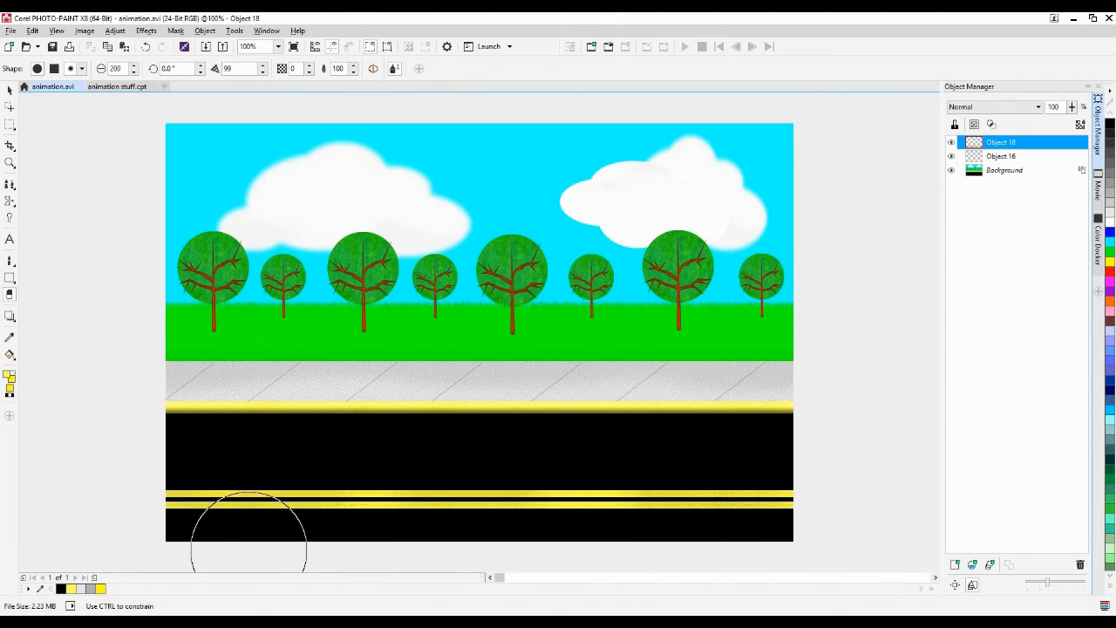
pyautogui.click(126, 414)
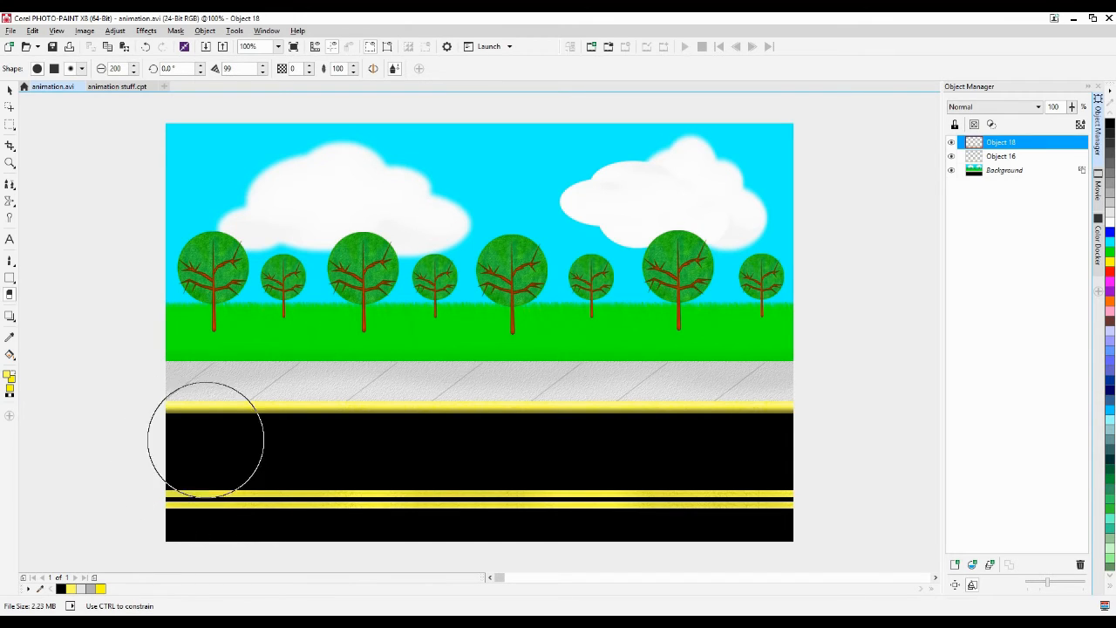
pyautogui.click(753, 458)
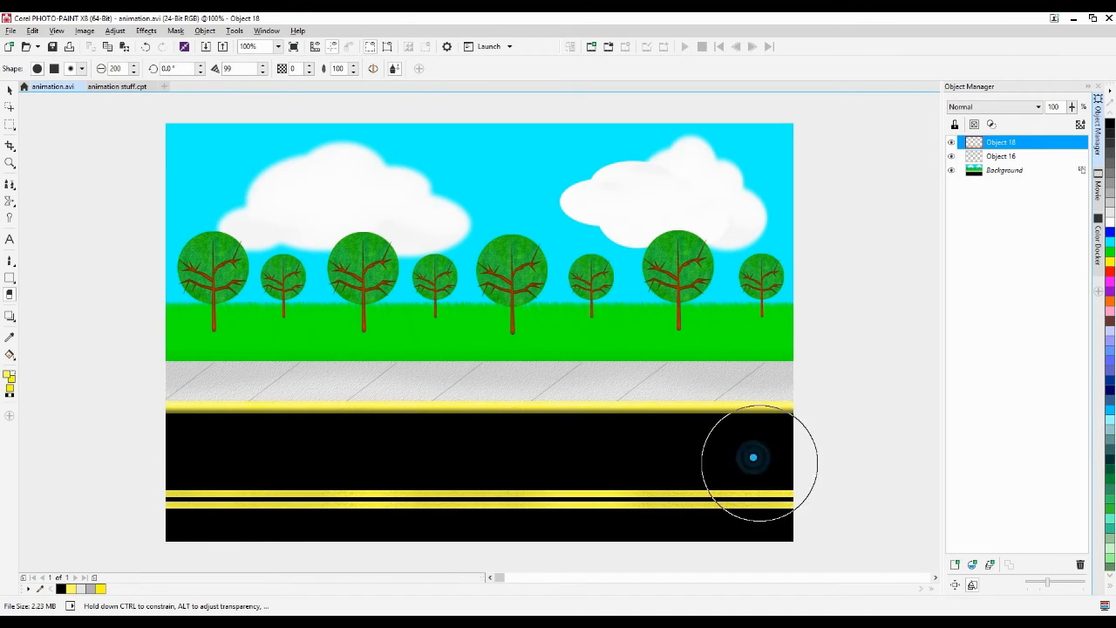
pyautogui.click(761, 469)
pyautogui.click(765, 474)
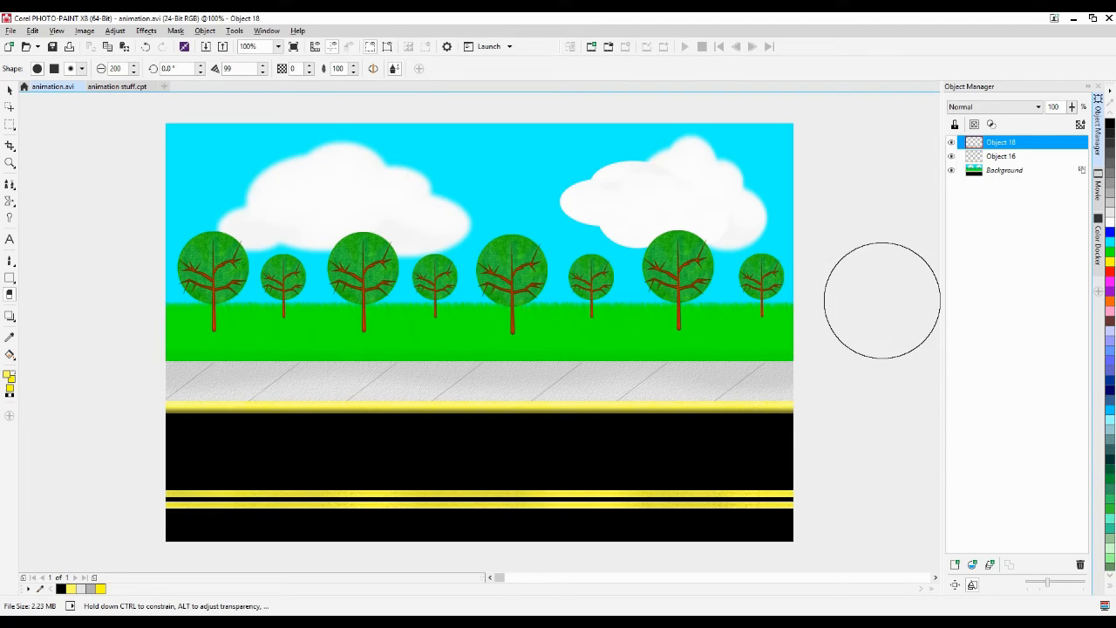
pyautogui.click(723, 463)
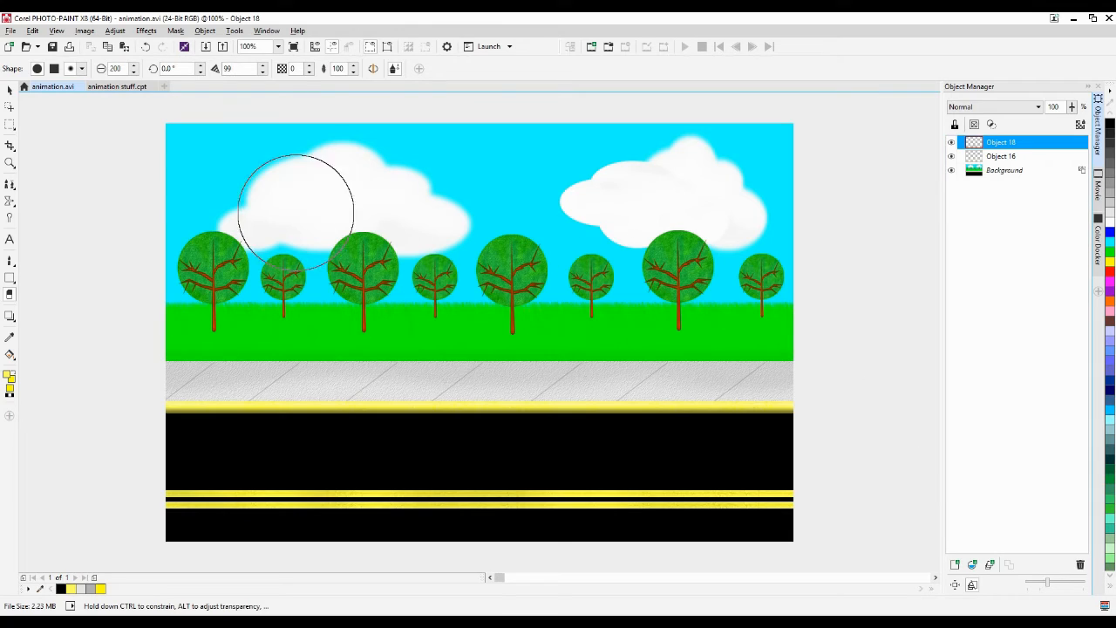
# Select the shaded copy together with the original double yellow line and combine them into one object
pyautogui.click(9, 90)
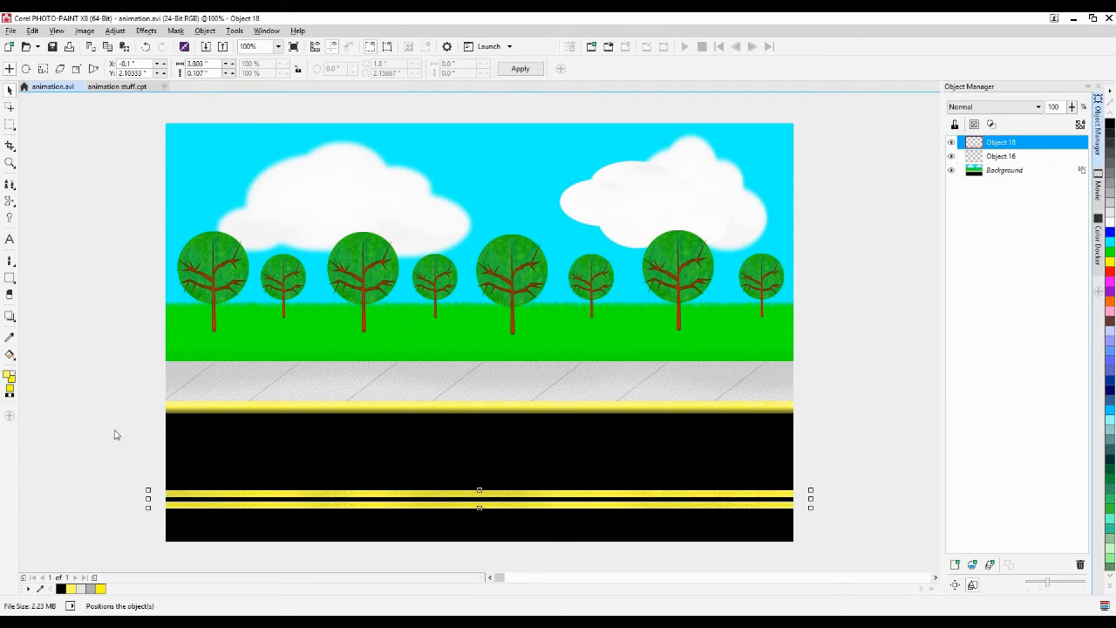
pyautogui.moveTo(87, 456); pyautogui.dragTo(875, 542)
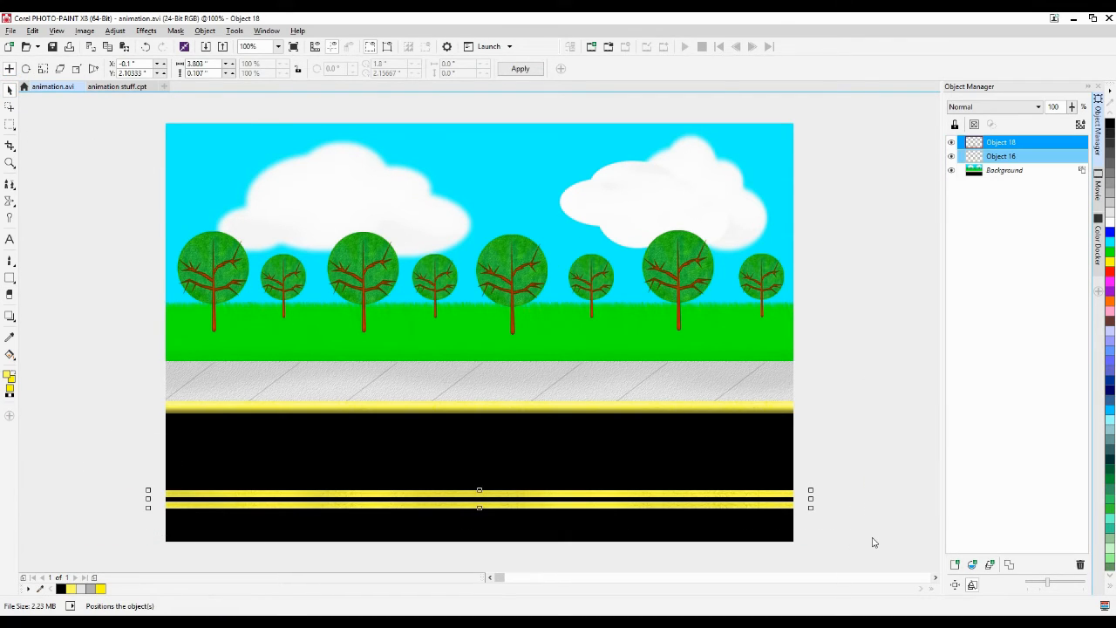
pyautogui.hotkey('ctrl', 'Down')
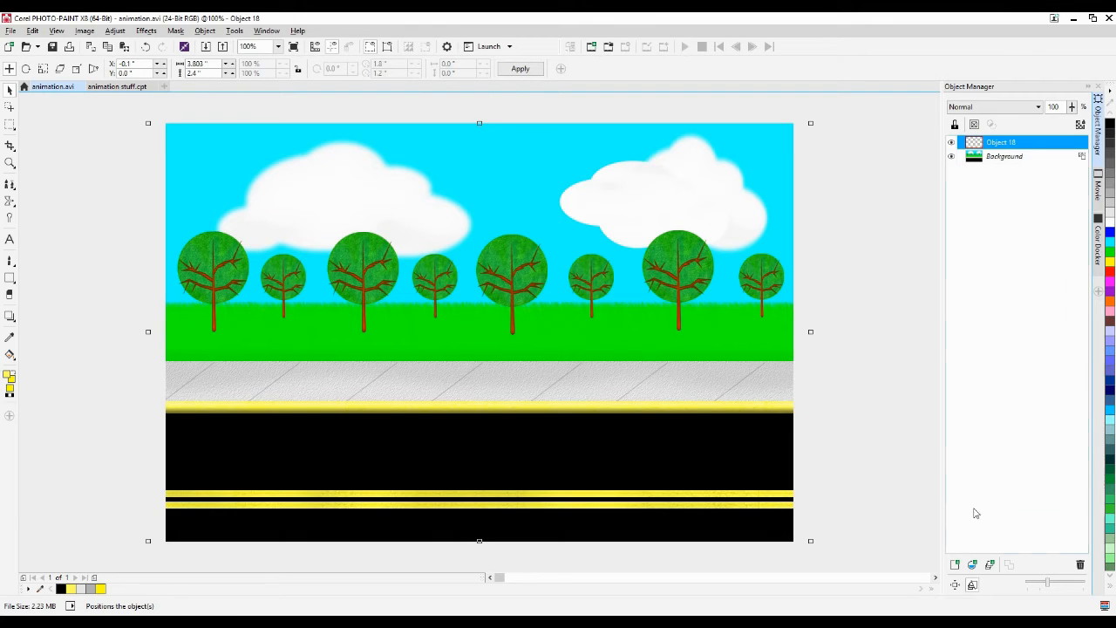
# Move the double yellow line down to a vertical position of about 2.17 inches and merge it with the background
pyautogui.moveTo(685, 504)
pyautogui.mouseDown()
pyautogui.moveTo(663, 438)
pyautogui.moveTo(677, 515)
pyautogui.mouseUp()
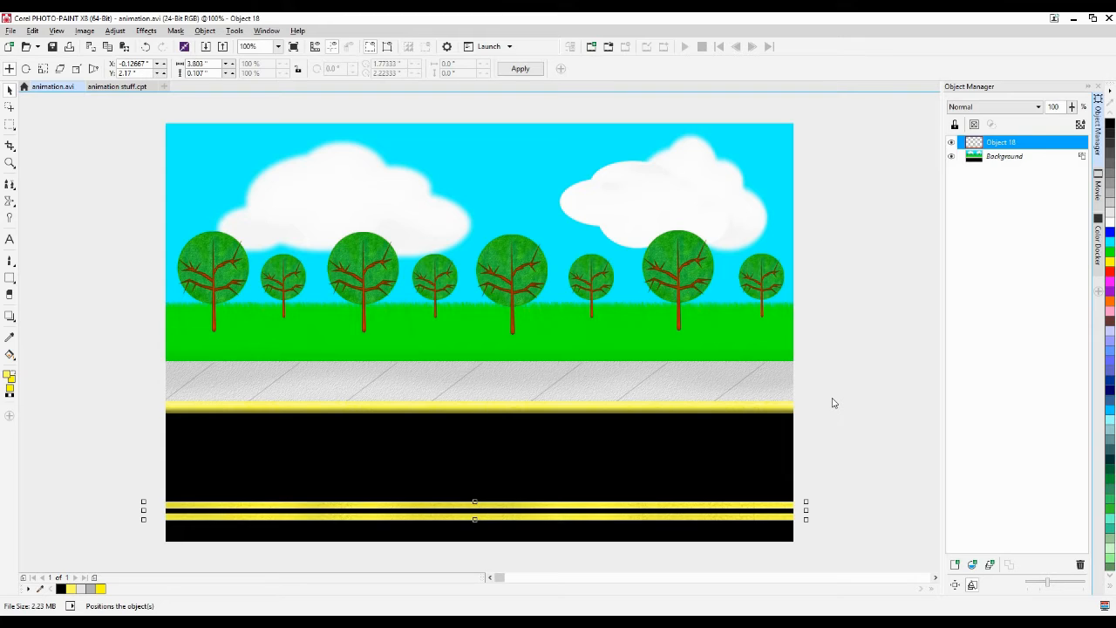
pyautogui.hotkey('ctrl', 'Down')
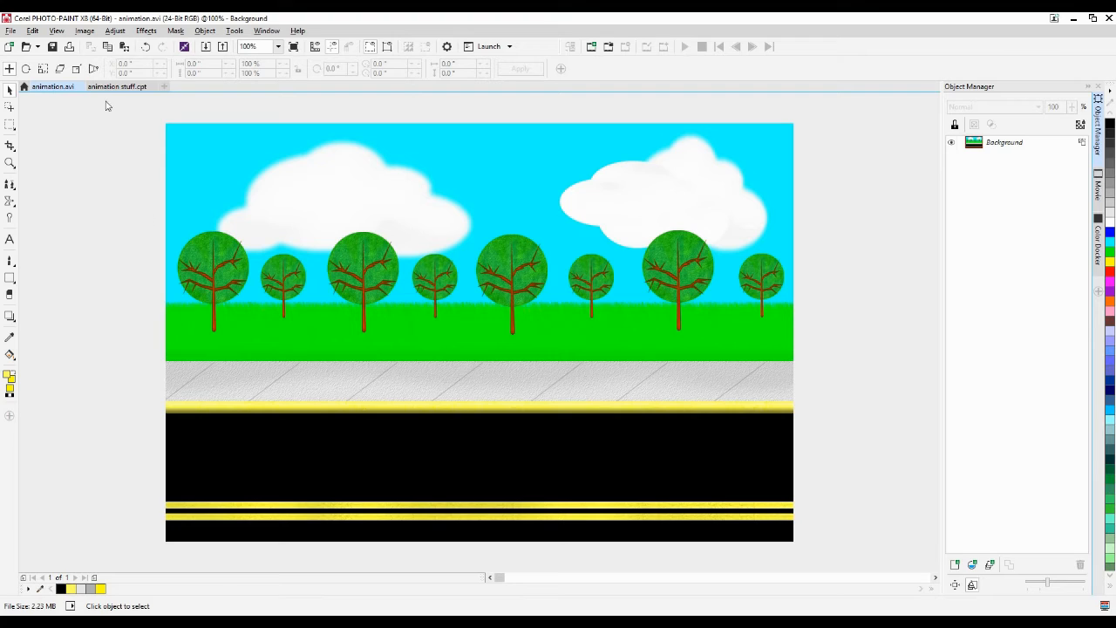
# Make an object from the entire background scene and move it up to a vertical position of about -0.39 inches
pyautogui.click(10, 123)
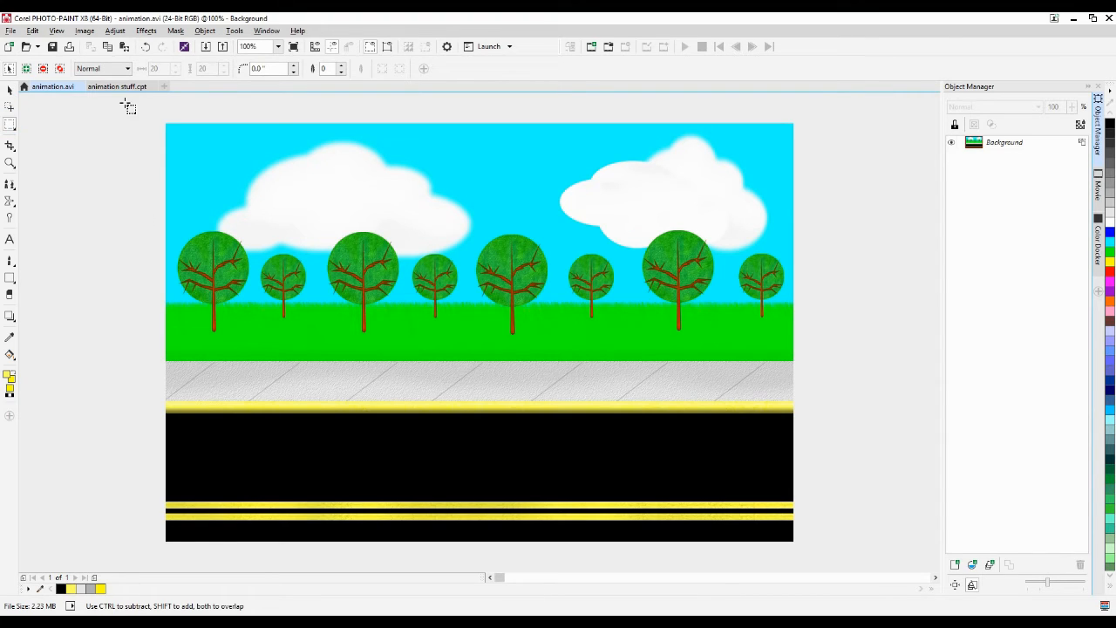
pyautogui.moveTo(125, 102); pyautogui.dragTo(843, 563)
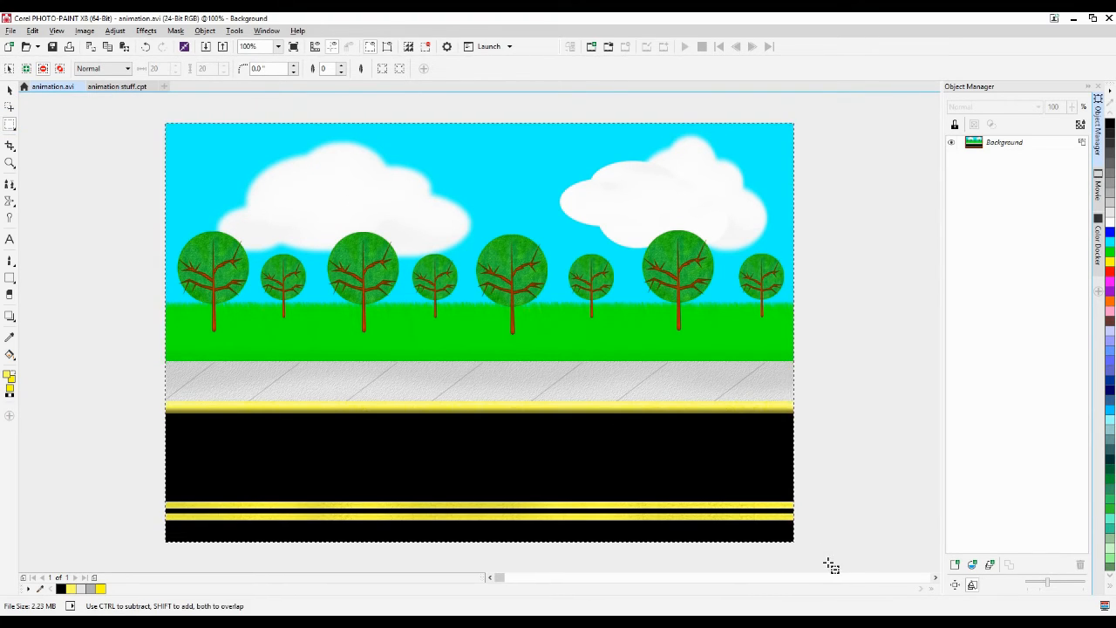
pyautogui.hotkey('ctrl', 'Up')
pyautogui.moveTo(590, 425); pyautogui.dragTo(592, 357)
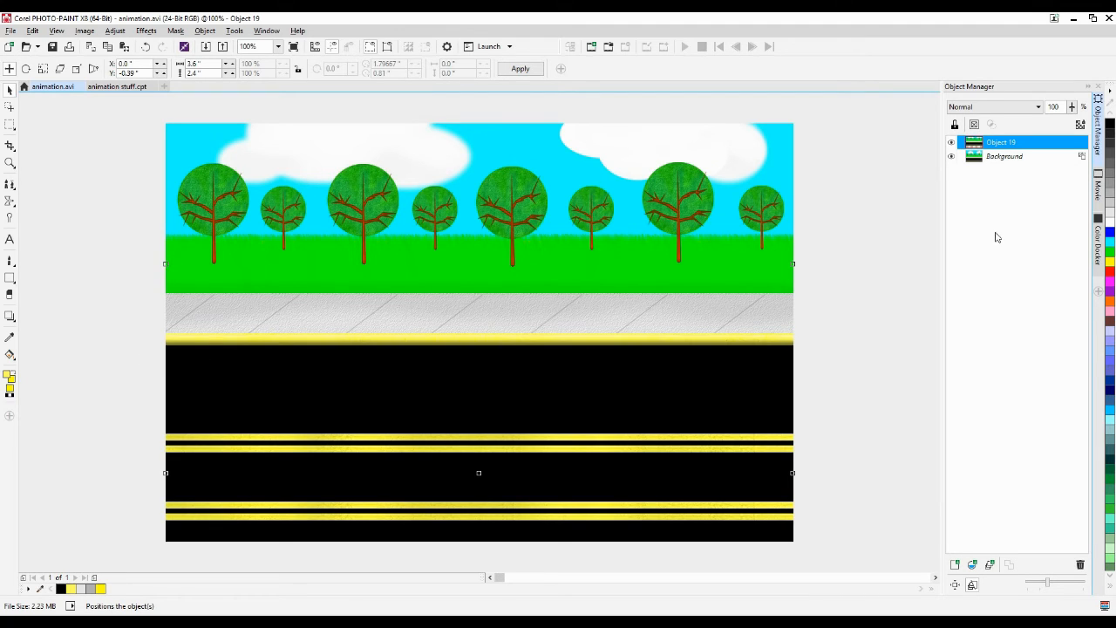
# Cover the leftover lower yellow lines with a black rectangle about 4.07 by 0.307 inches, and move the scene object up to about -0.65 inches
pyautogui.click(1110, 126)
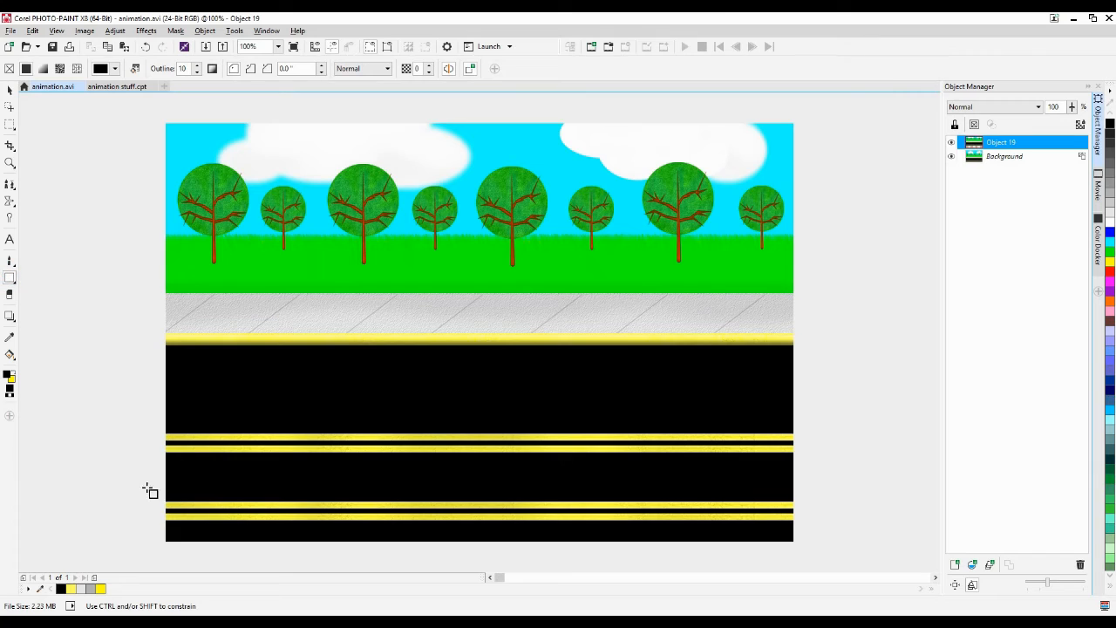
pyautogui.moveTo(140, 479); pyautogui.dragTo(859, 547)
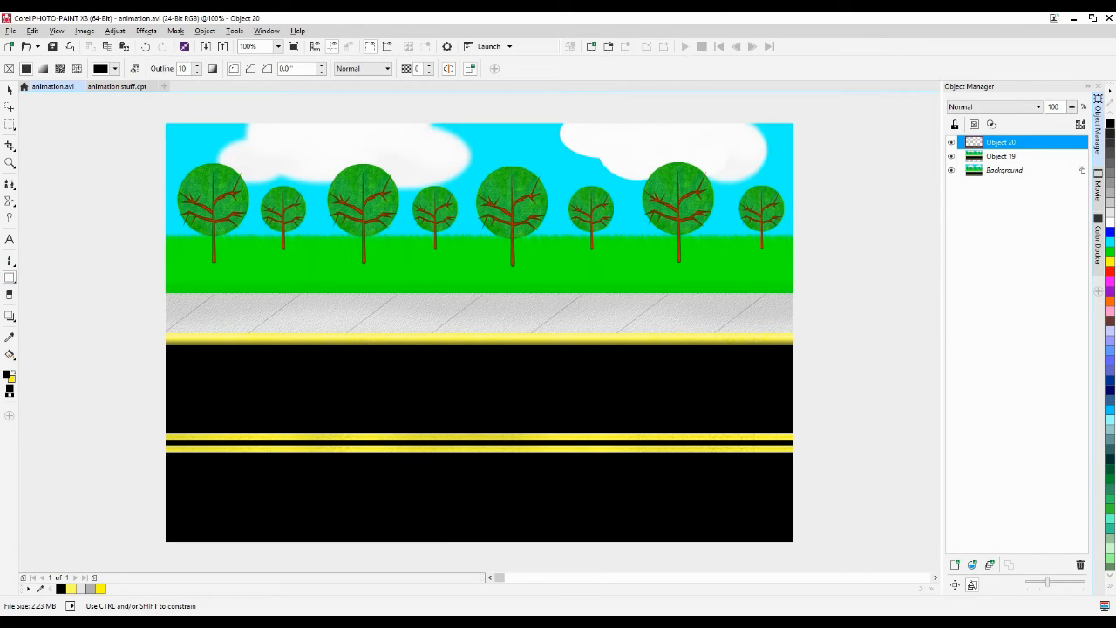
pyautogui.click(10, 89)
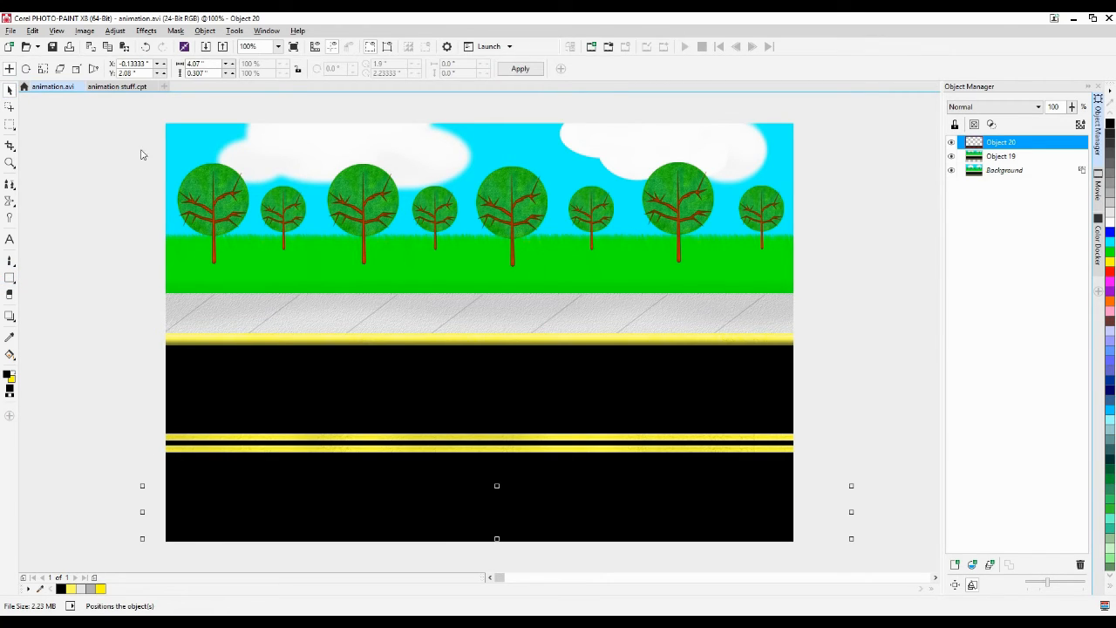
pyautogui.moveTo(613, 276); pyautogui.dragTo(612, 228)
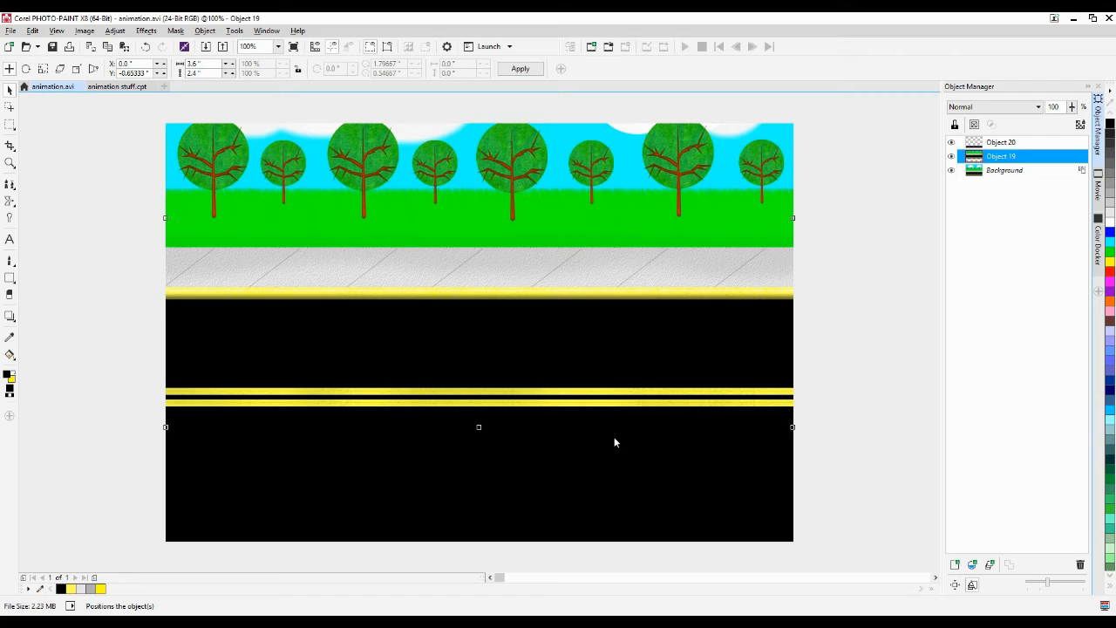
# Delete the shifted scene object and the black cover rectangle, and save animation.avi
pyautogui.press('Delete')
pyautogui.press('Delete')
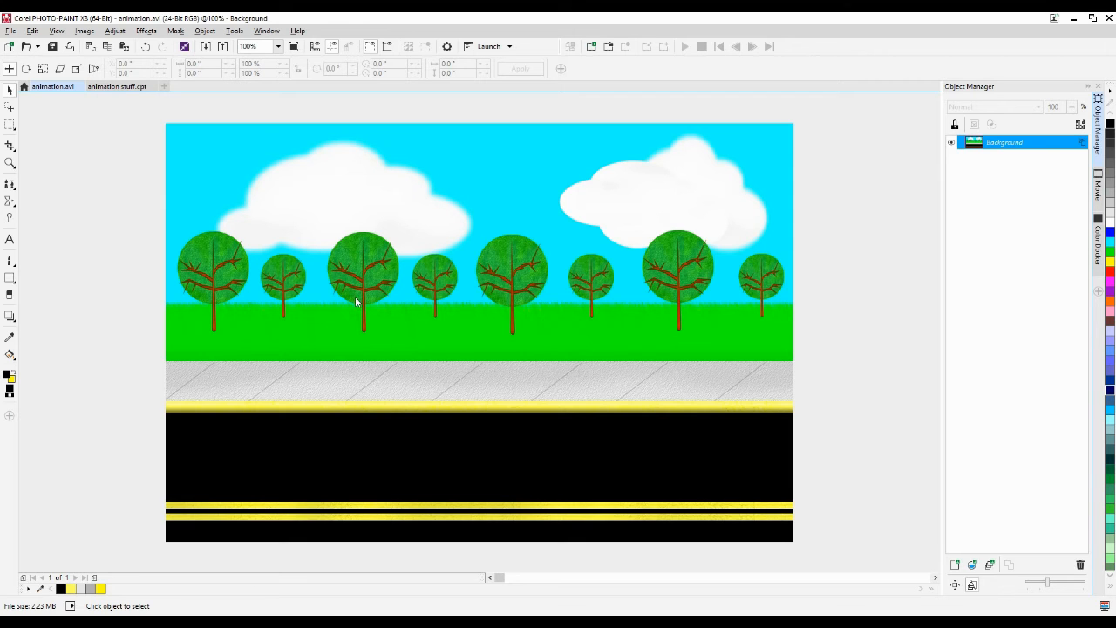
pyautogui.scroll(2, 403, 316)
pyautogui.scroll(-1, 403, 318)
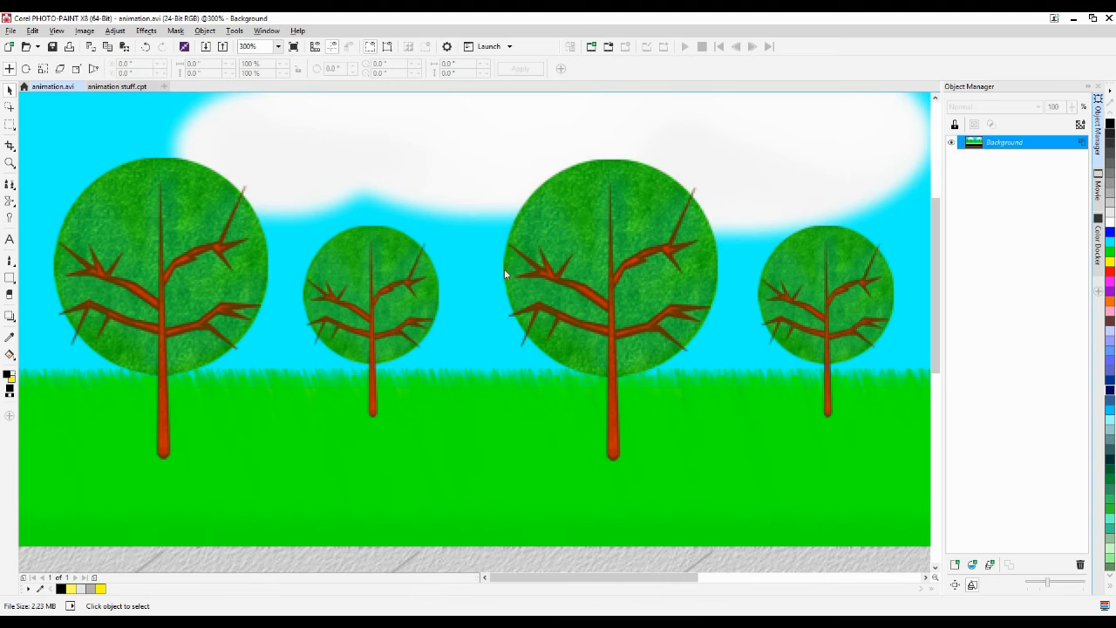
pyautogui.scroll(-3, 497, 310)
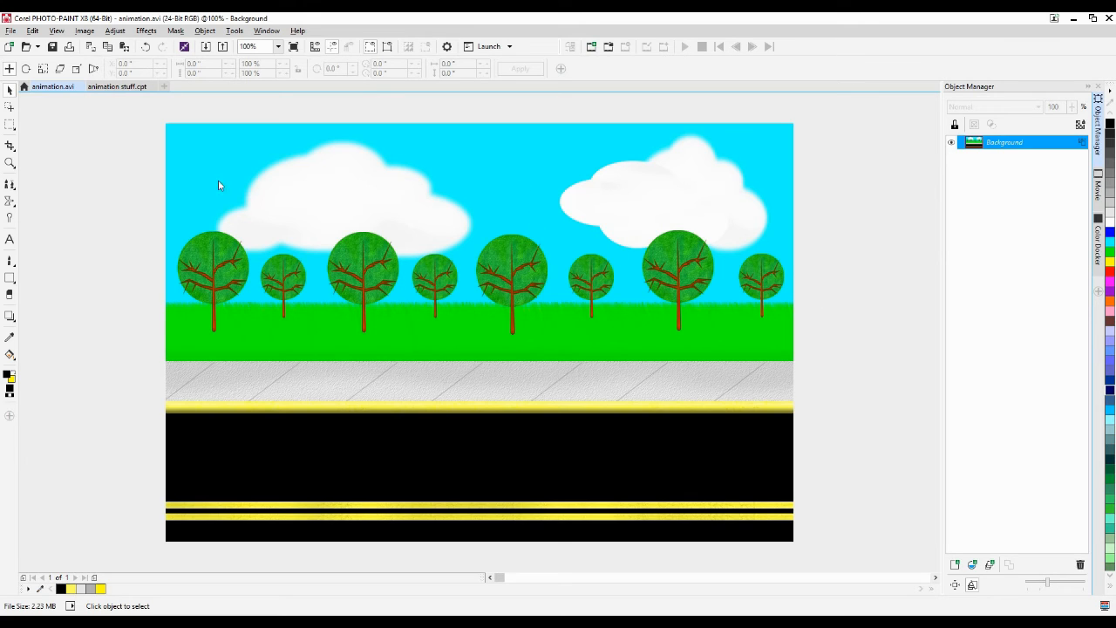
pyautogui.click(52, 46)
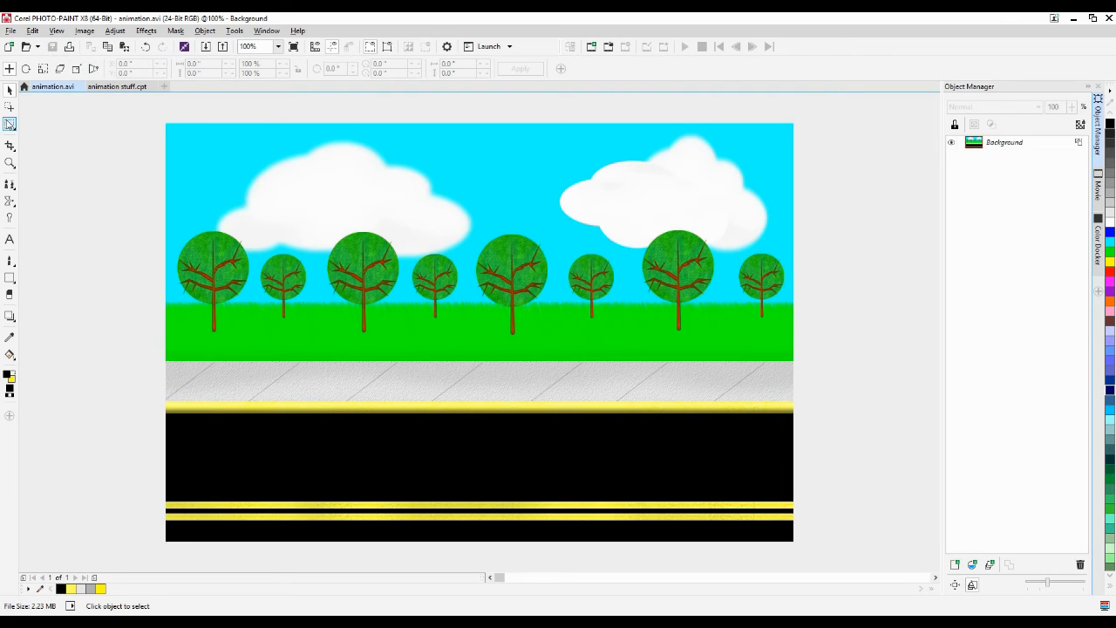
# Copy the entire background scene into animation stuff.cpt, place it below the large tree, and return to animation.avi
pyautogui.click(9, 124)
pyautogui.click(131, 111)
pyautogui.moveTo(198, 128); pyautogui.dragTo(870, 567)
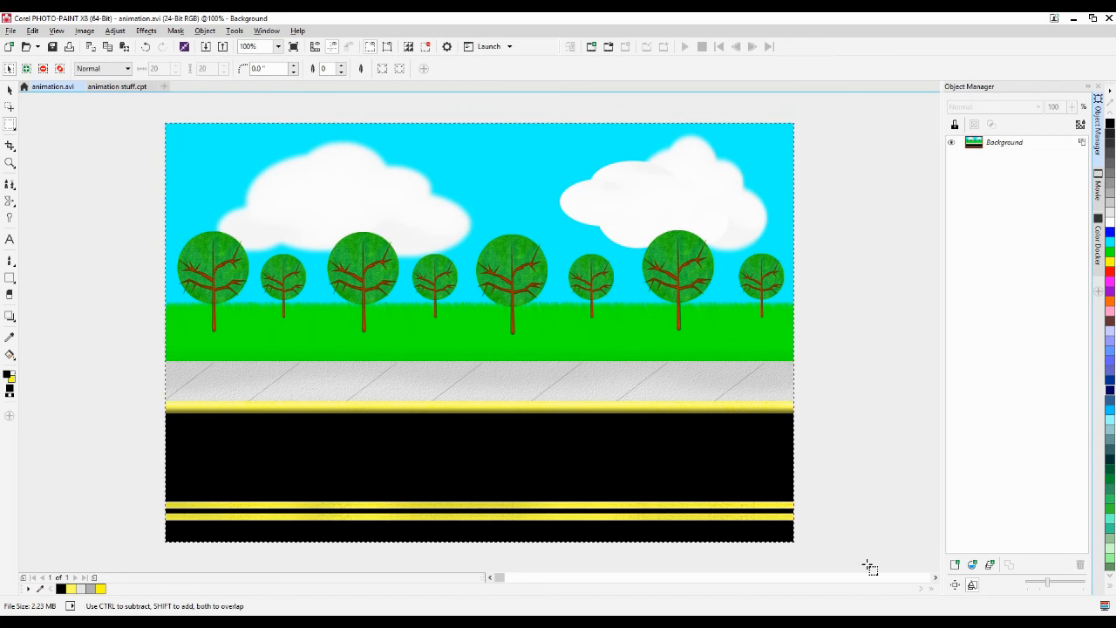
pyautogui.click(555, 221)
pyautogui.click(132, 88)
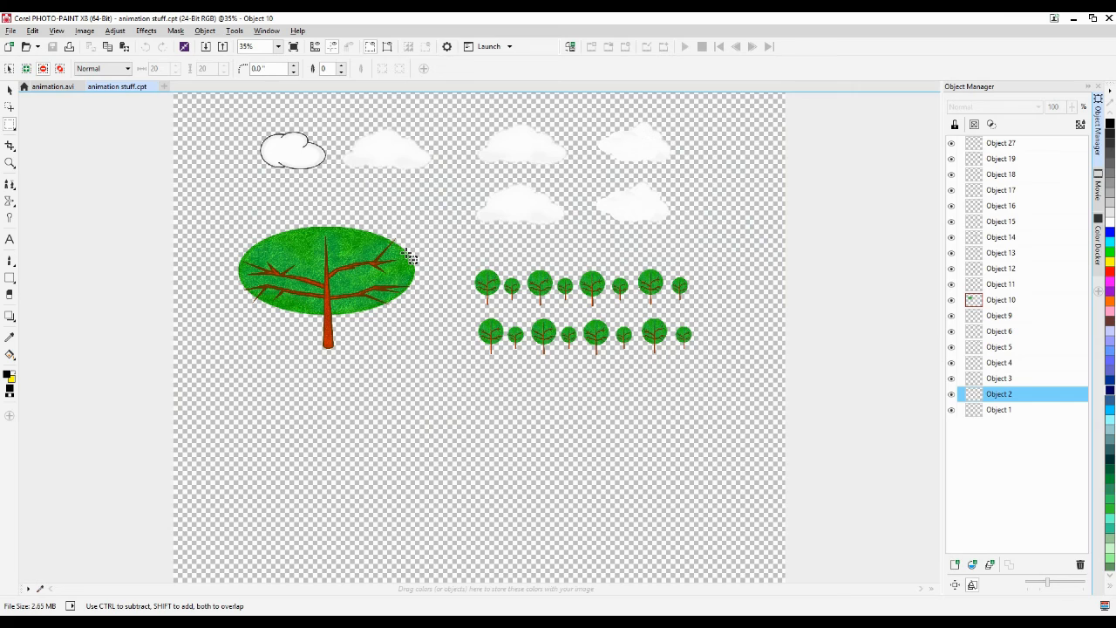
pyautogui.hotkey('ctrl', 'v')
pyautogui.moveTo(443, 304); pyautogui.dragTo(316, 441)
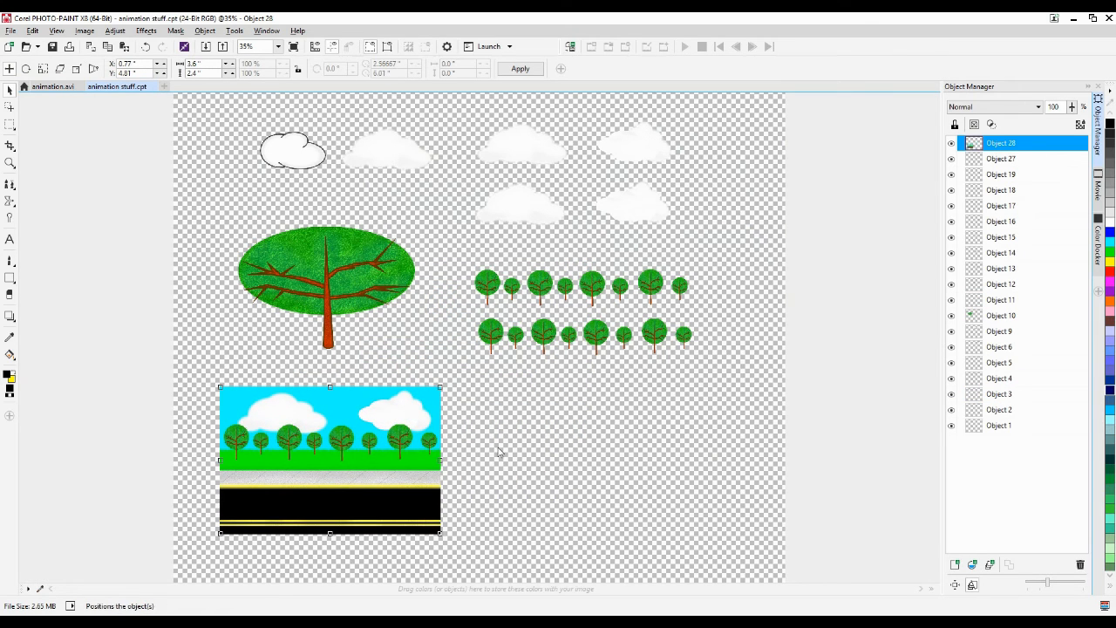
pyautogui.click(58, 87)
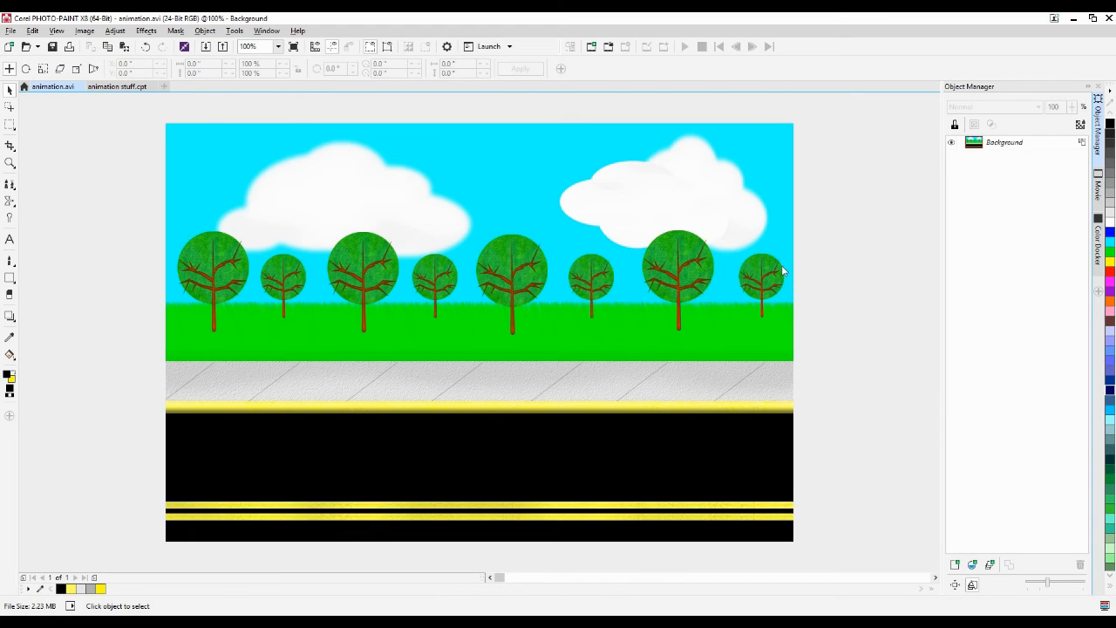